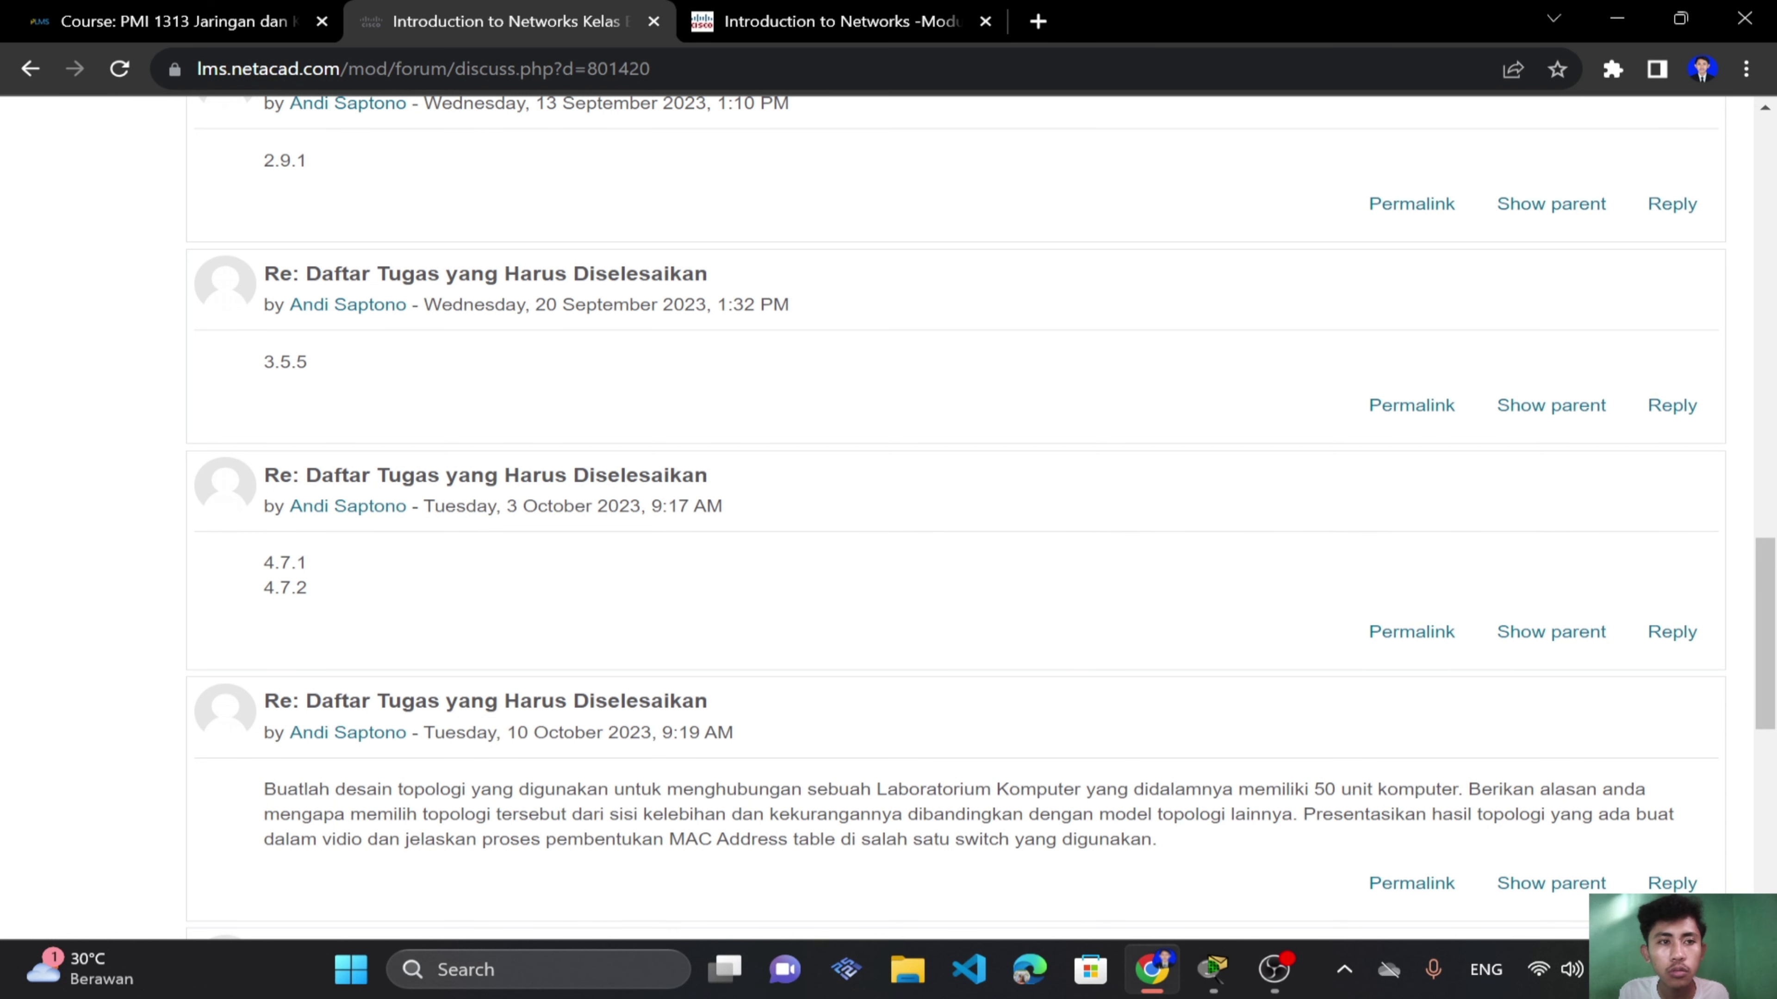
Switch to Cisco Packet Tracer and place three 2960 switches in a row across the logical workspace.
{"action": "left_click", "coordinate": [1214, 969]}
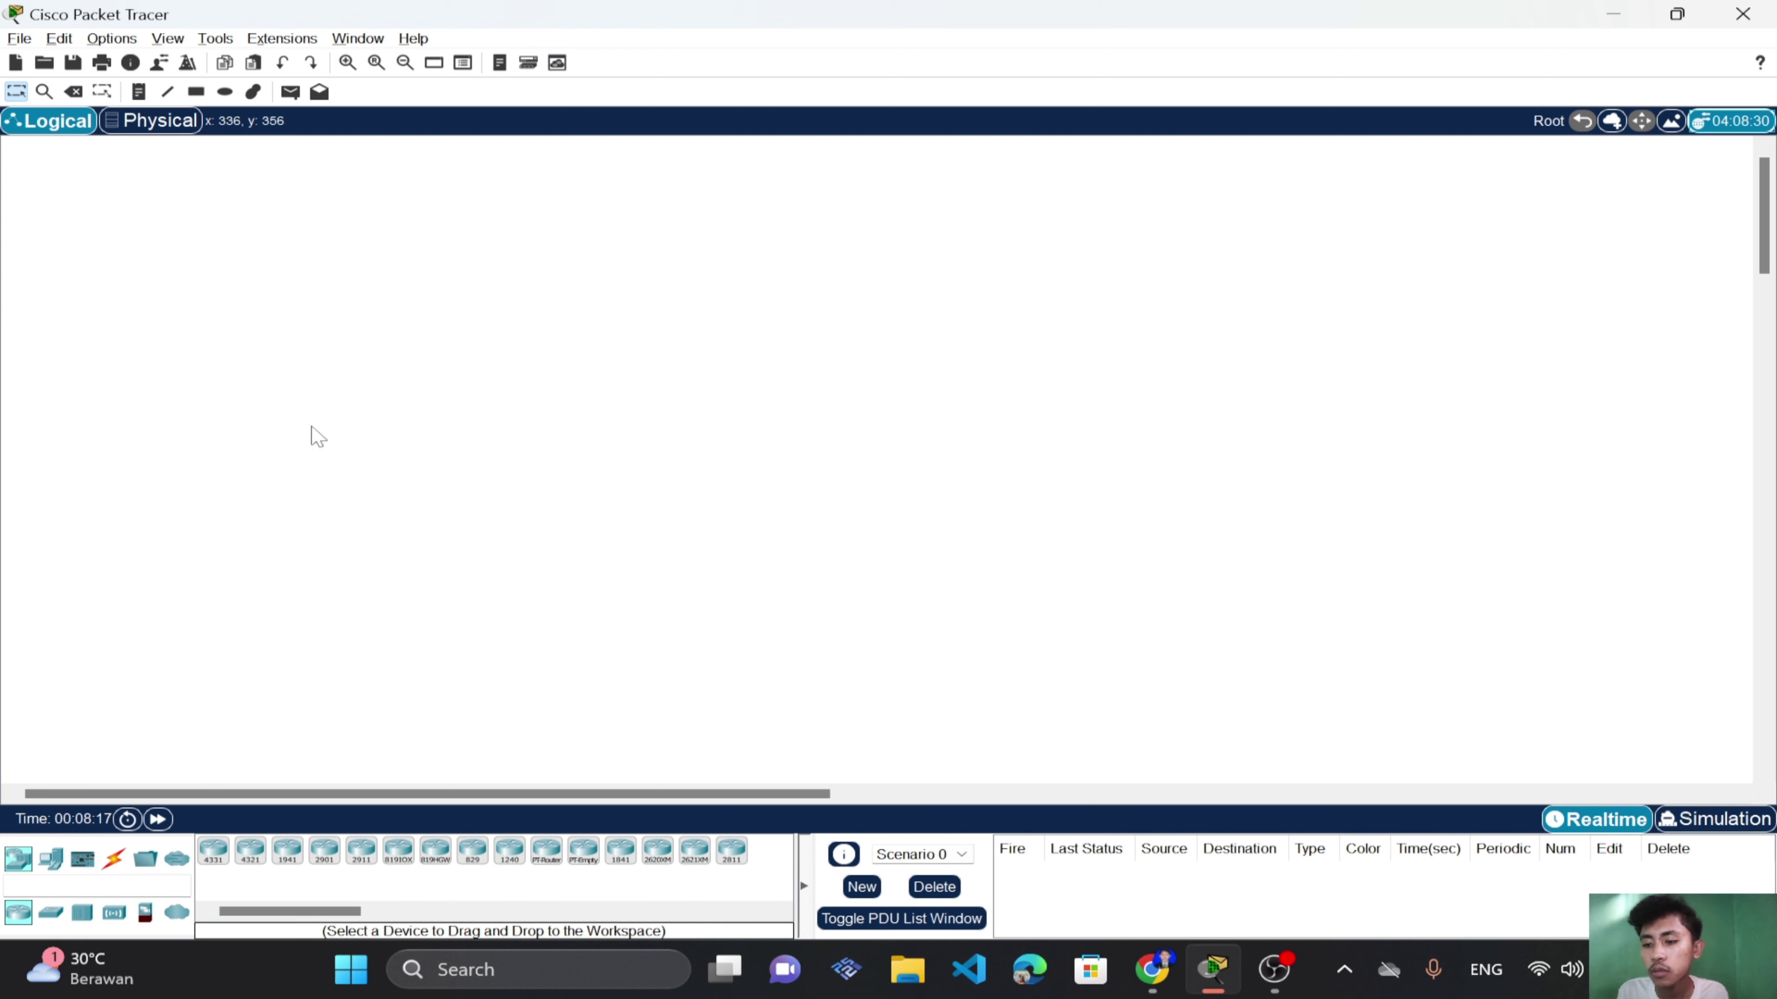
{"action": "left_click", "coordinate": [51, 858]}
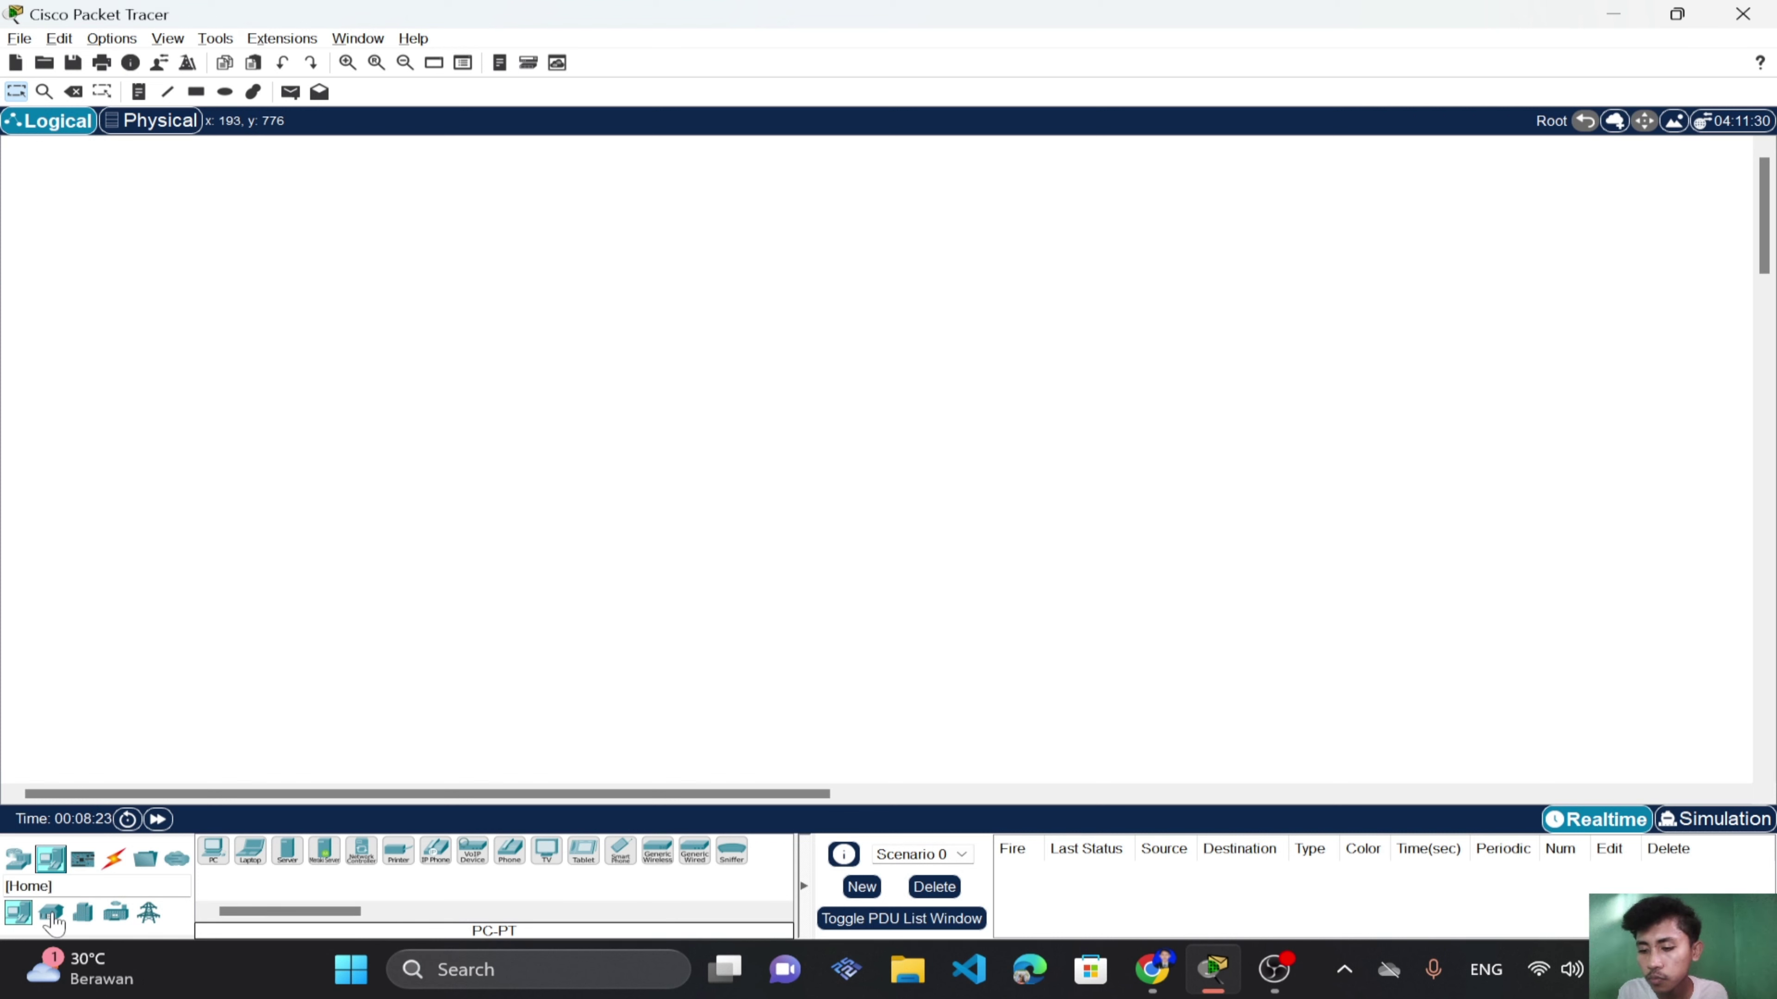
{"action": "left_click", "coordinate": [21, 865]}
{"action": "left_click", "coordinate": [62, 916]}
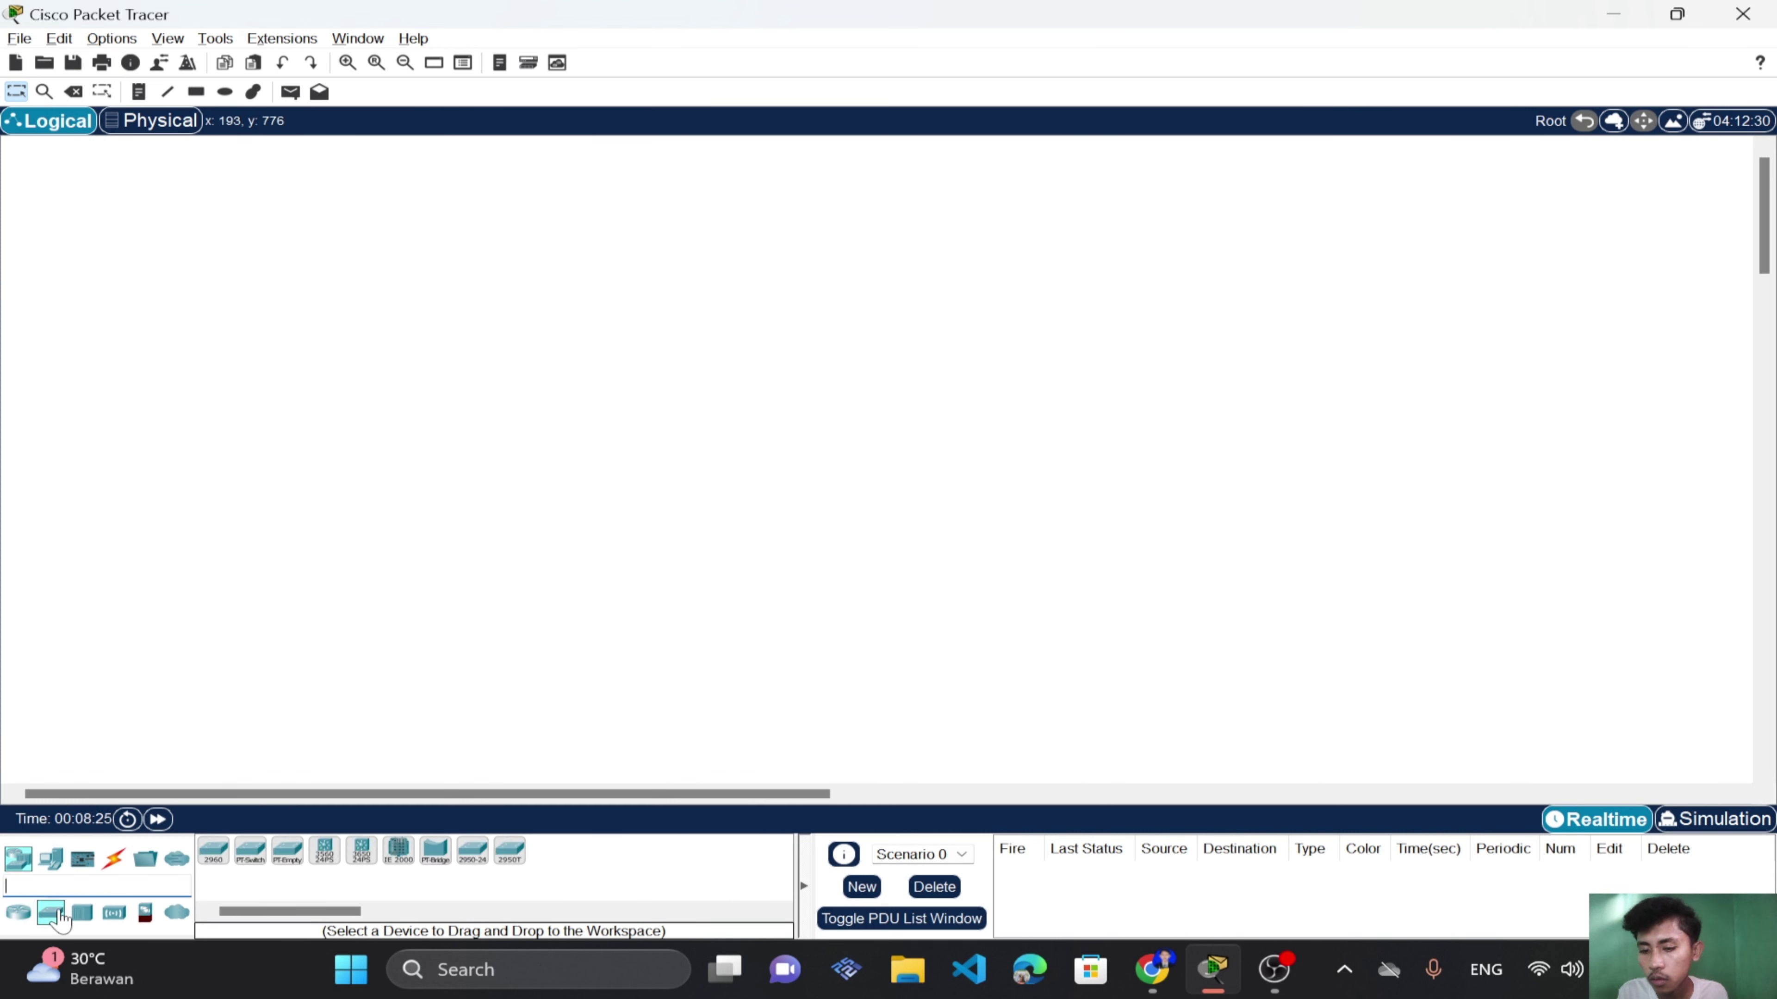
{"action": "left_click", "coordinate": [212, 855]}
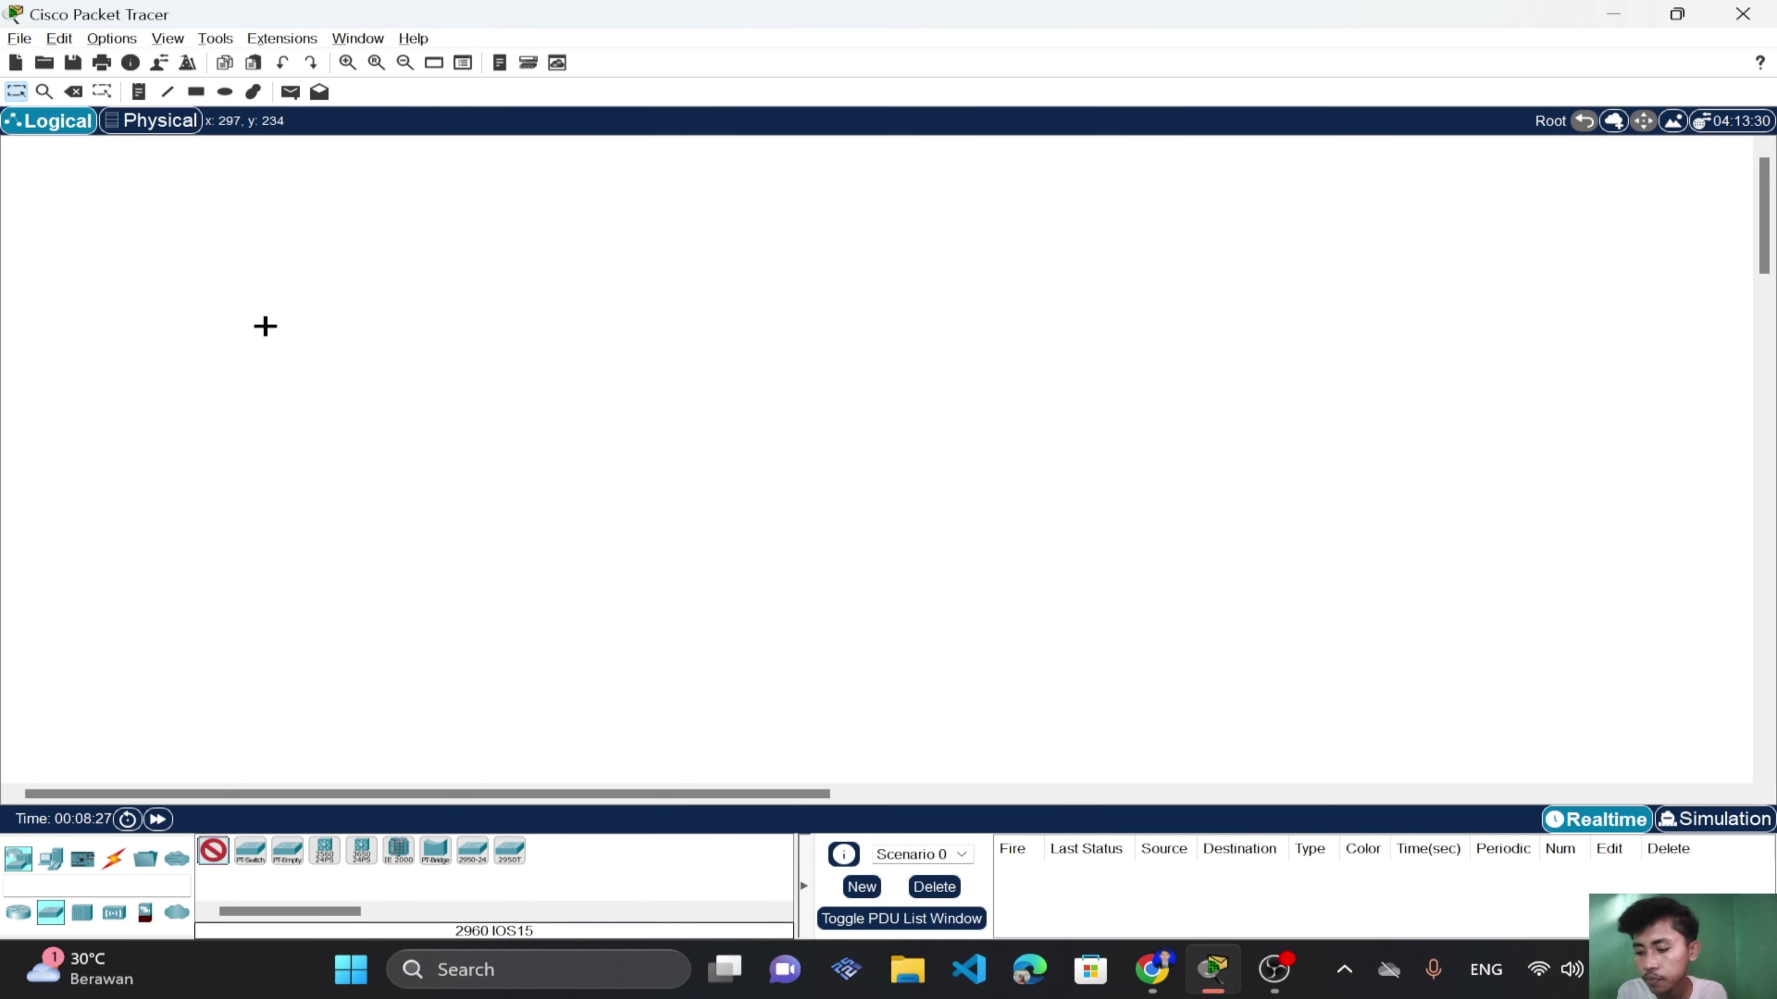
{"action": "left_click", "coordinate": [171, 386]}
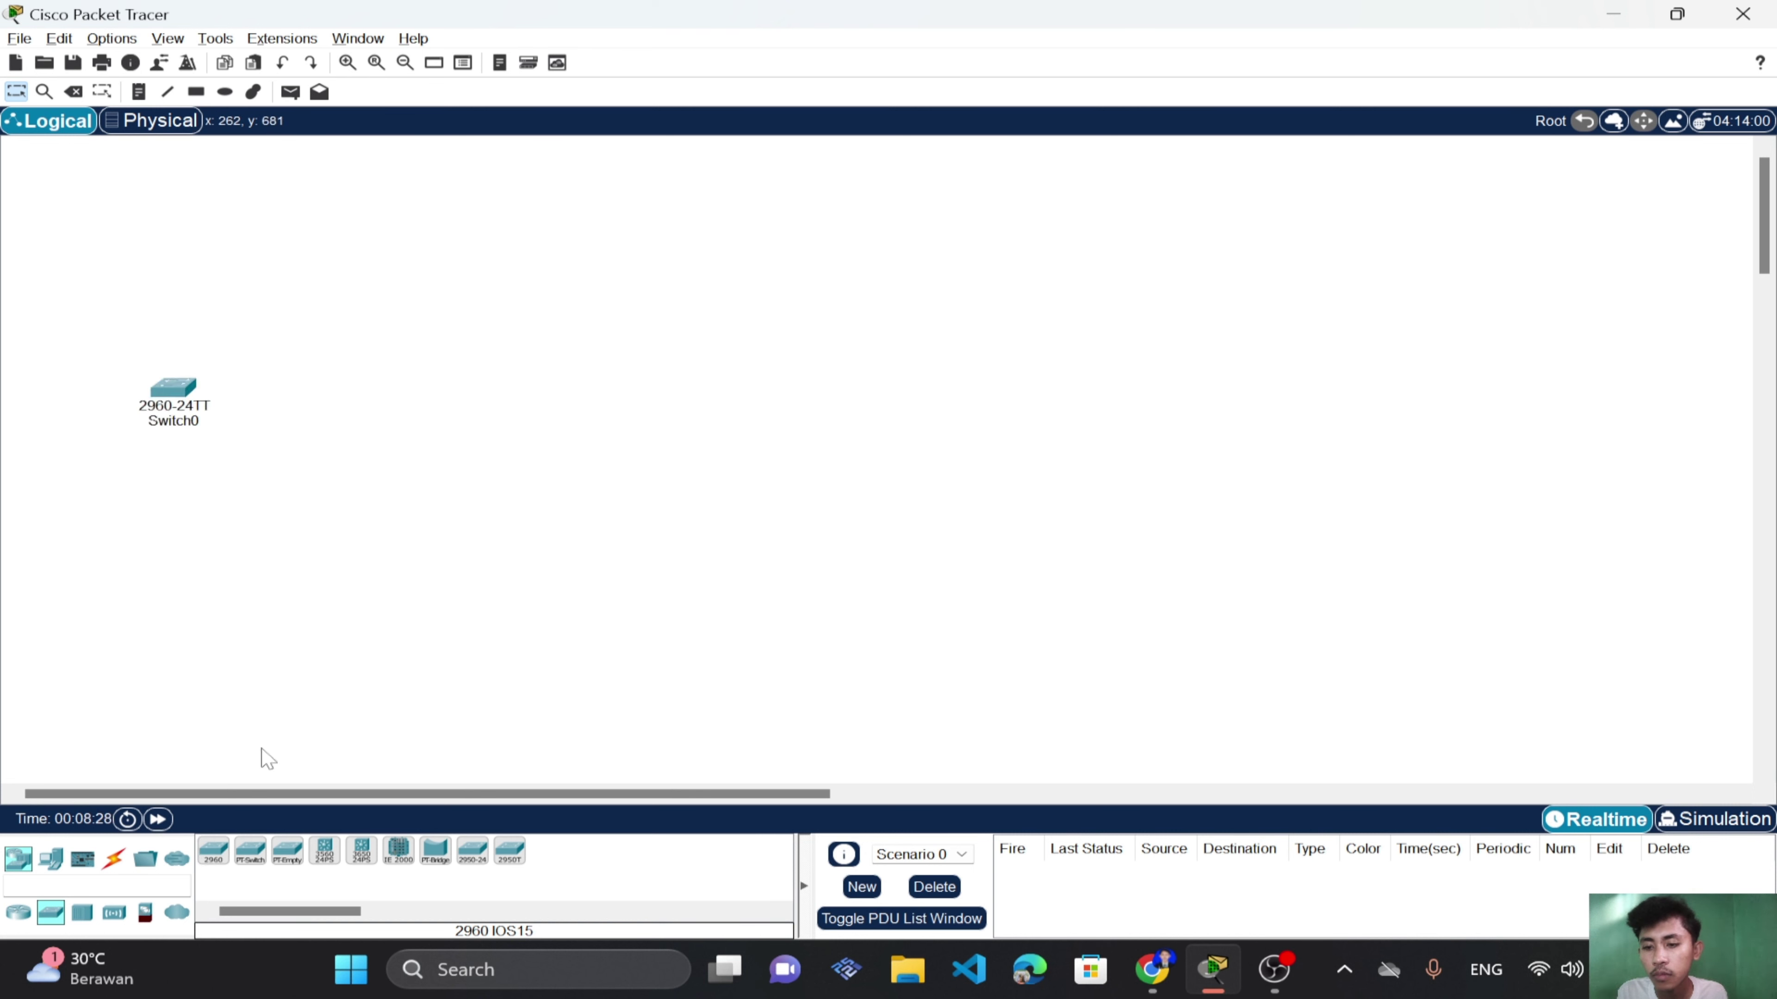
{"action": "left_click", "coordinate": [217, 854]}
{"action": "left_click", "coordinate": [703, 398]}
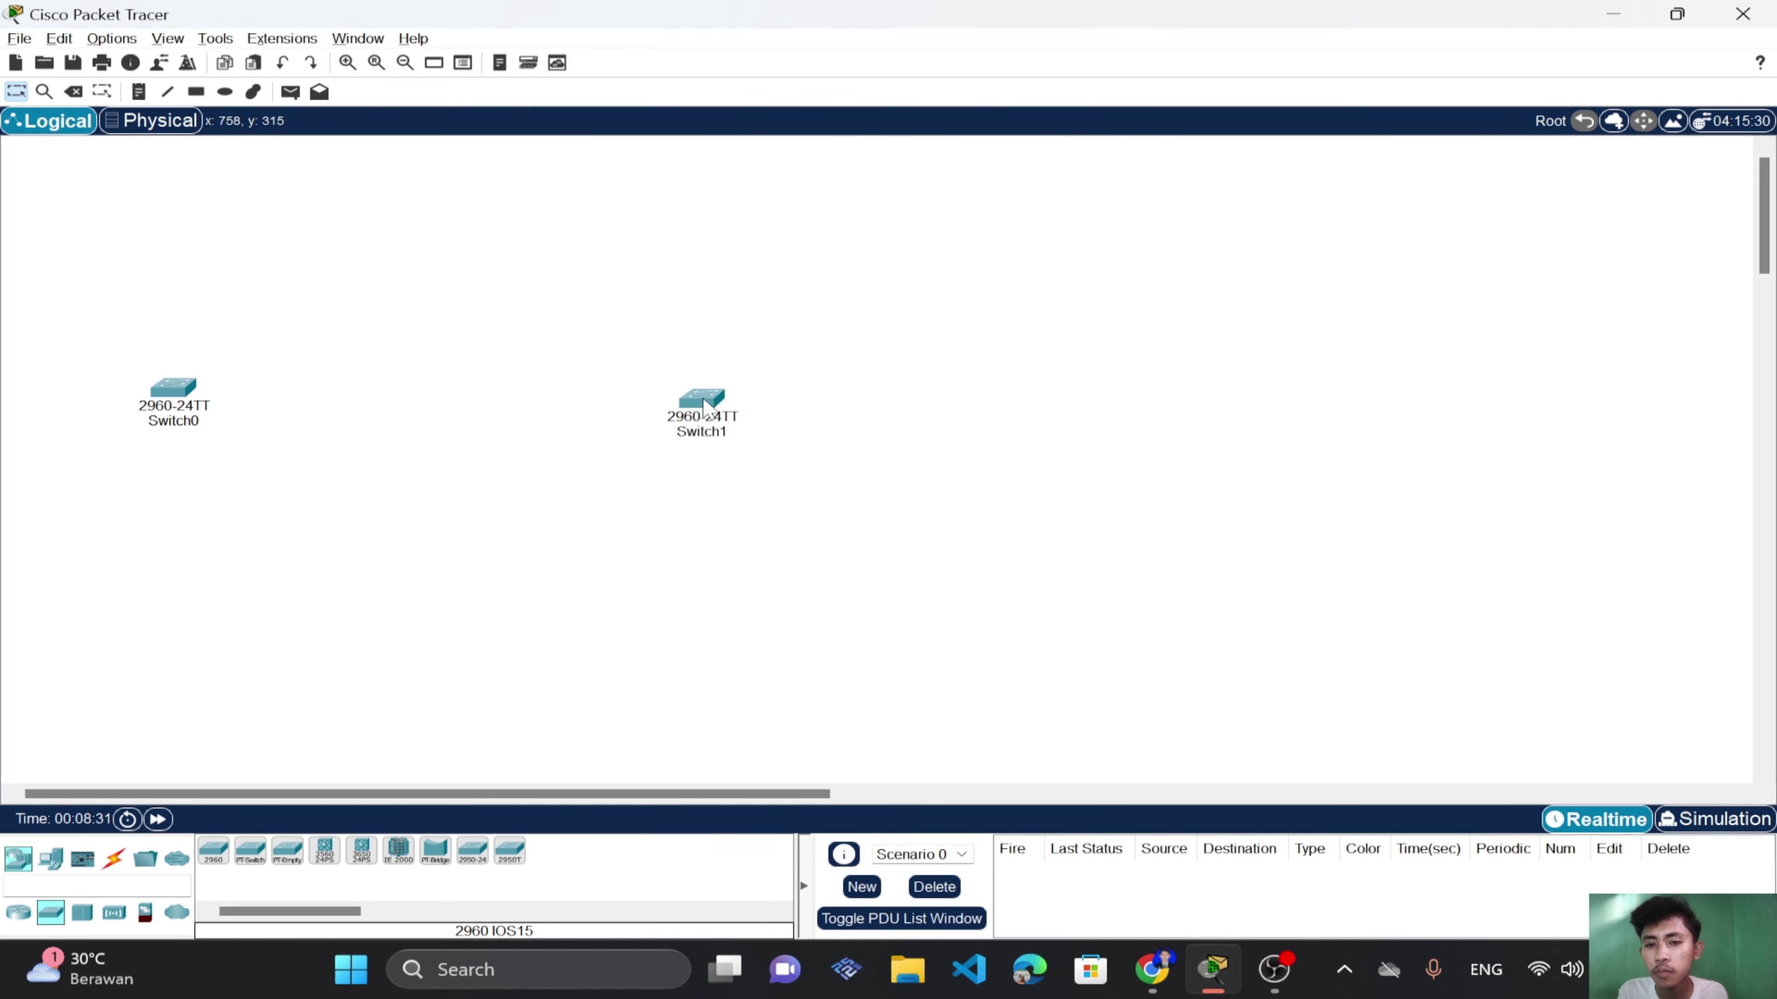
{"action": "left_click", "coordinate": [213, 852]}
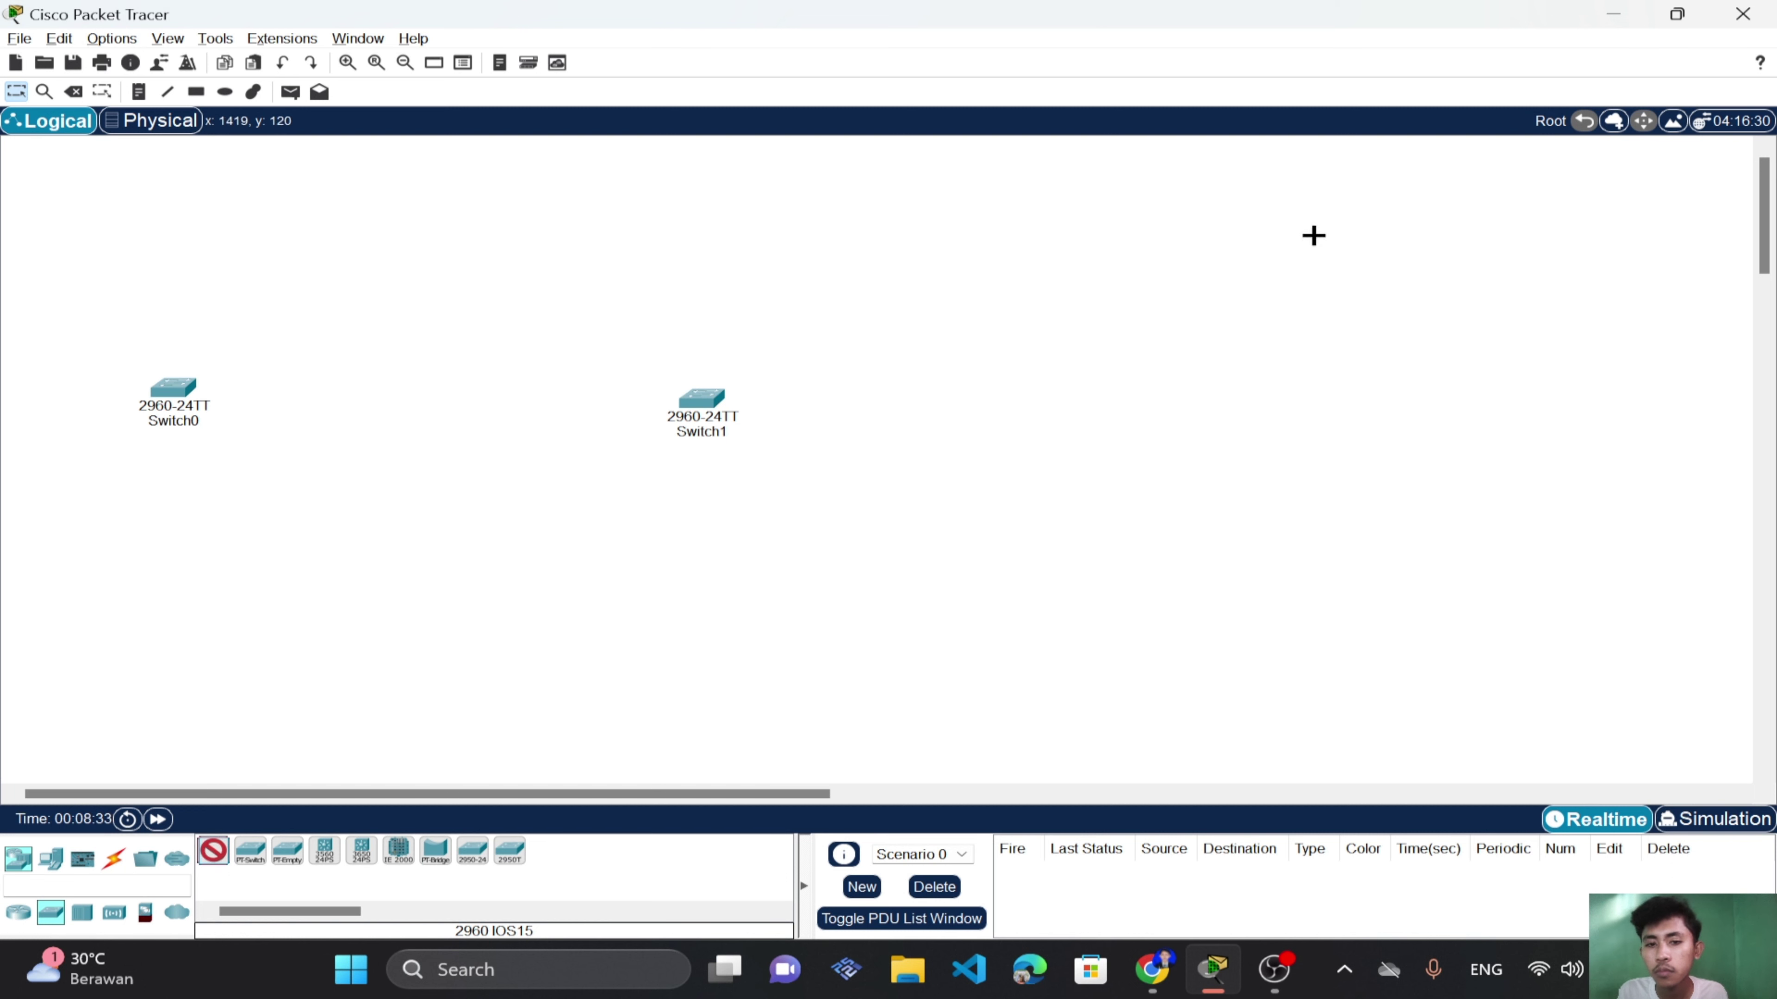
{"action": "left_click", "coordinate": [1277, 410]}
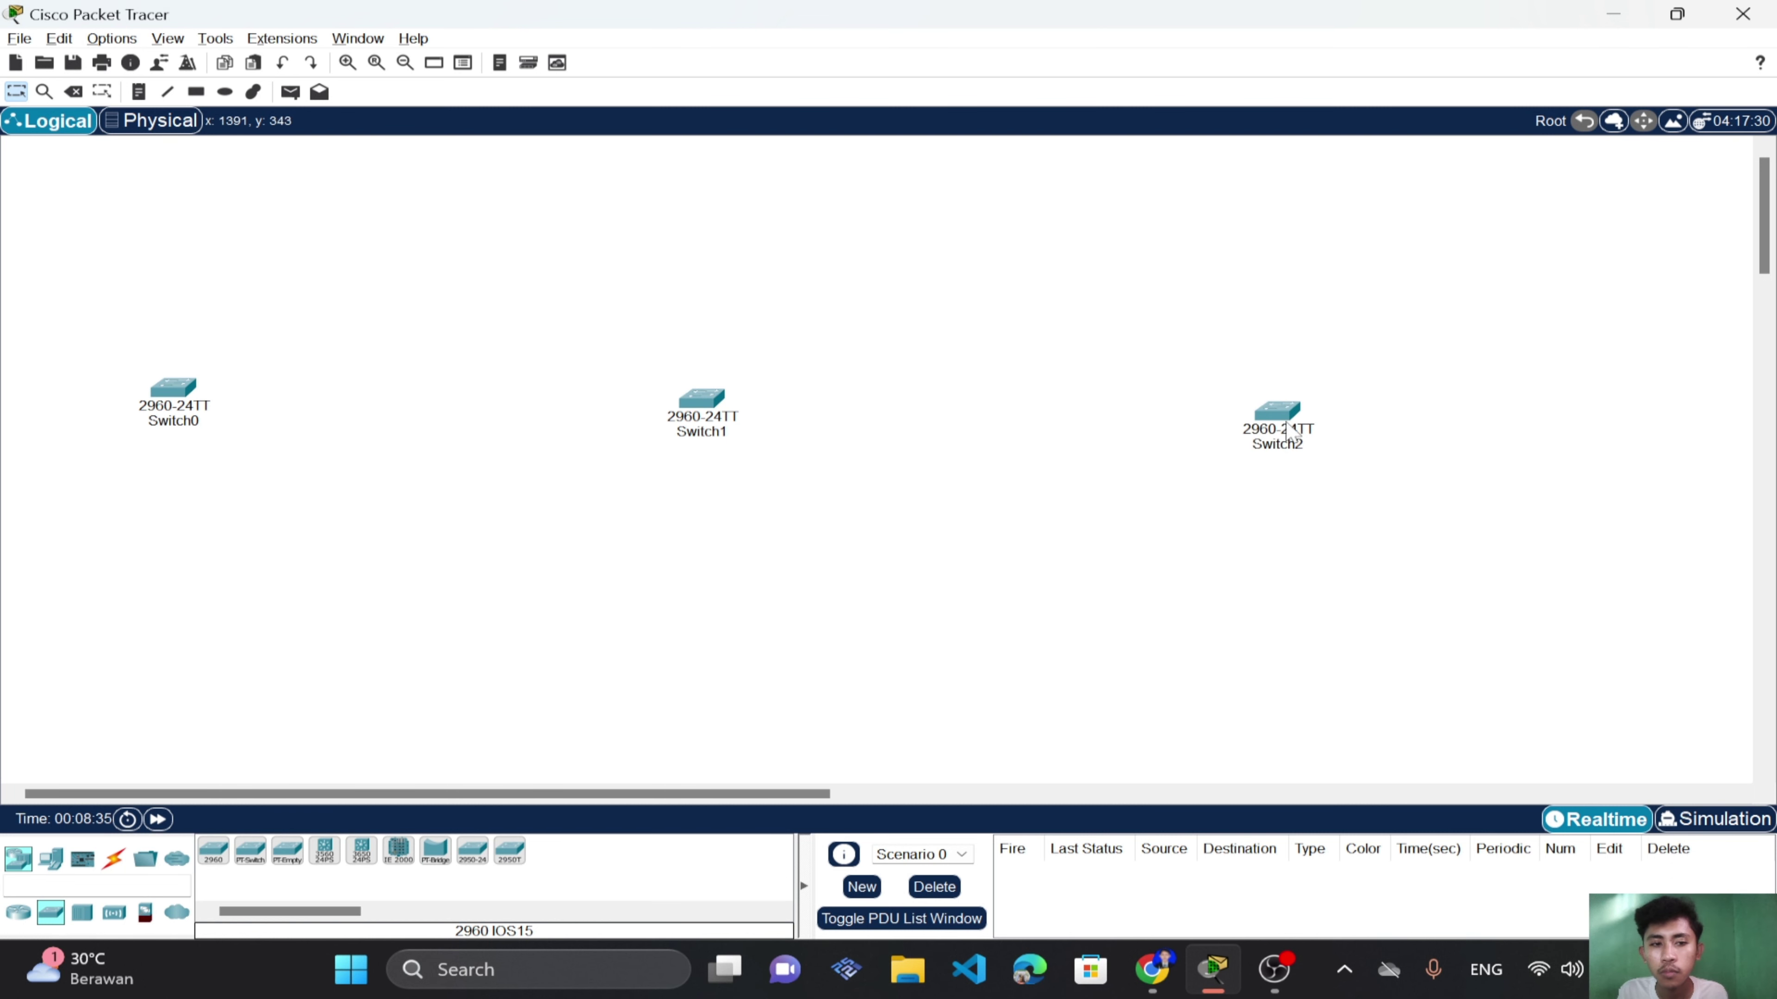
Spread the three switches farther apart along the row, with Switch1 near the middle and Switch2 at the far right.
{"action": "left_click_drag", "start_coordinate": [1279, 428], "coordinate": [1259, 411]}
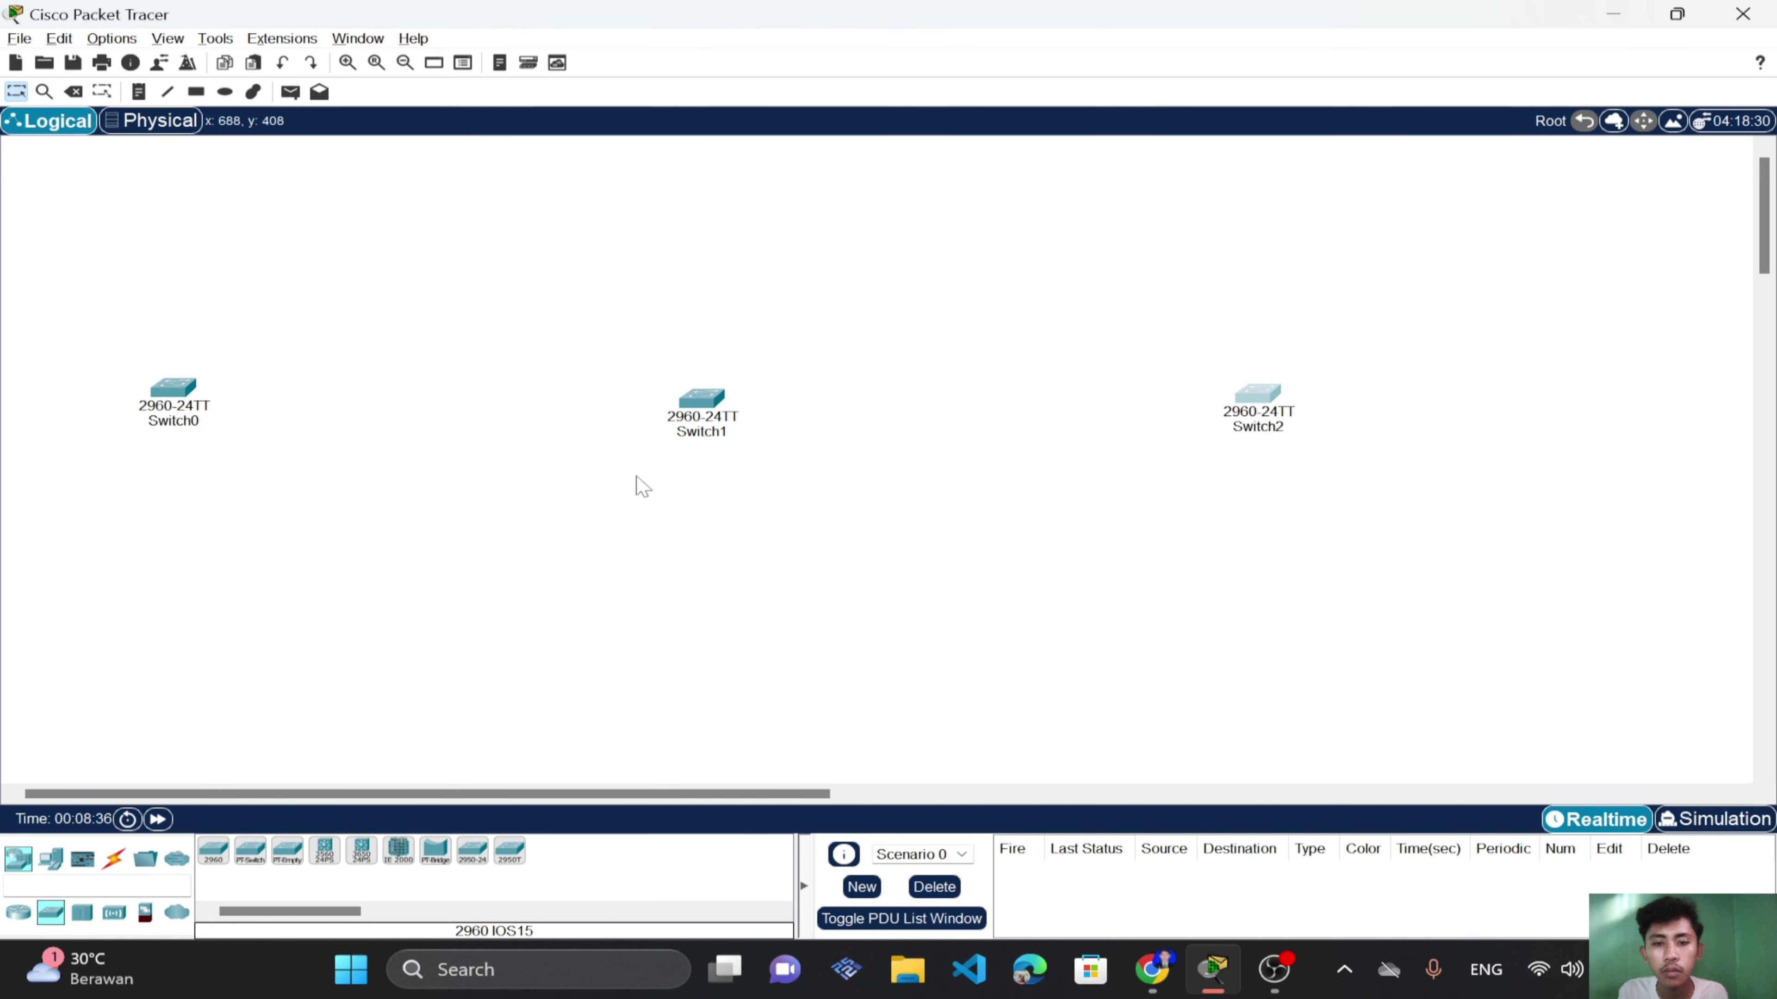
{"action": "left_click_drag", "start_coordinate": [697, 414], "coordinate": [714, 416]}
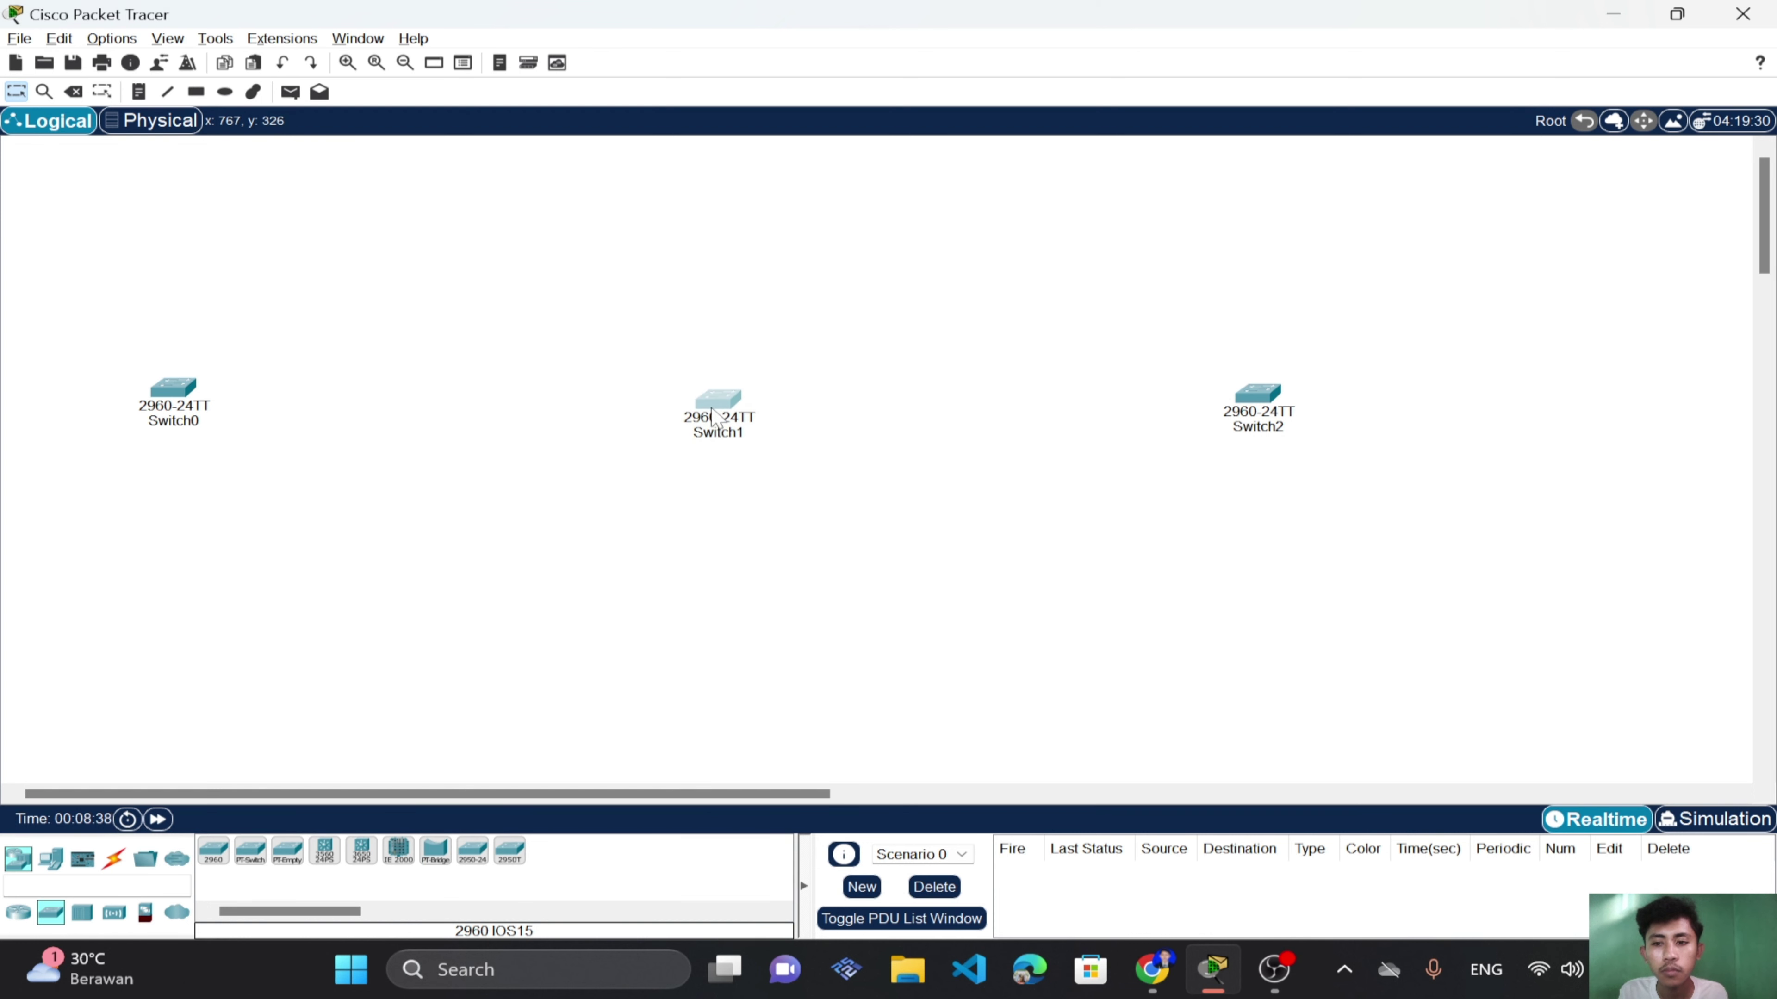
{"action": "mouse_move", "coordinate": [481, 815]}
{"action": "left_mouse_down"}
{"action": "mouse_move", "coordinate": [832, 778]}
{"action": "mouse_move", "coordinate": [490, 798]}
{"action": "left_mouse_up"}
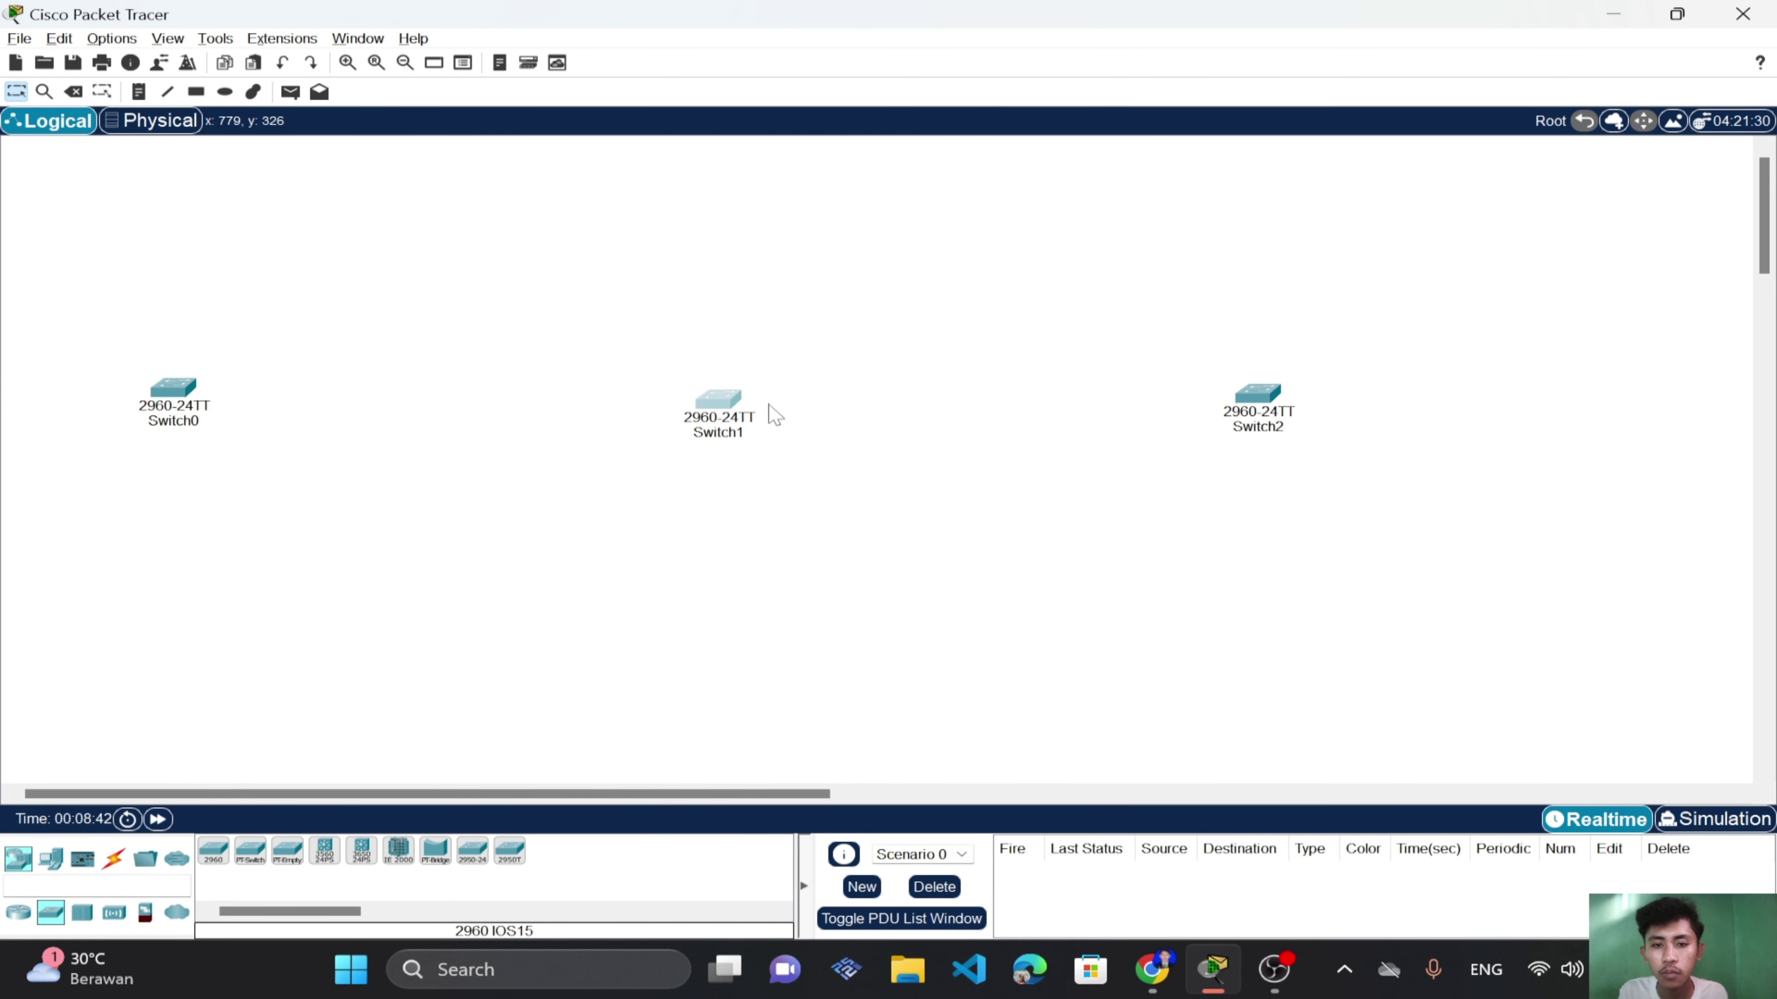
{"action": "left_click_drag", "start_coordinate": [741, 417], "coordinate": [974, 420]}
{"action": "left_click", "coordinate": [1252, 410]}
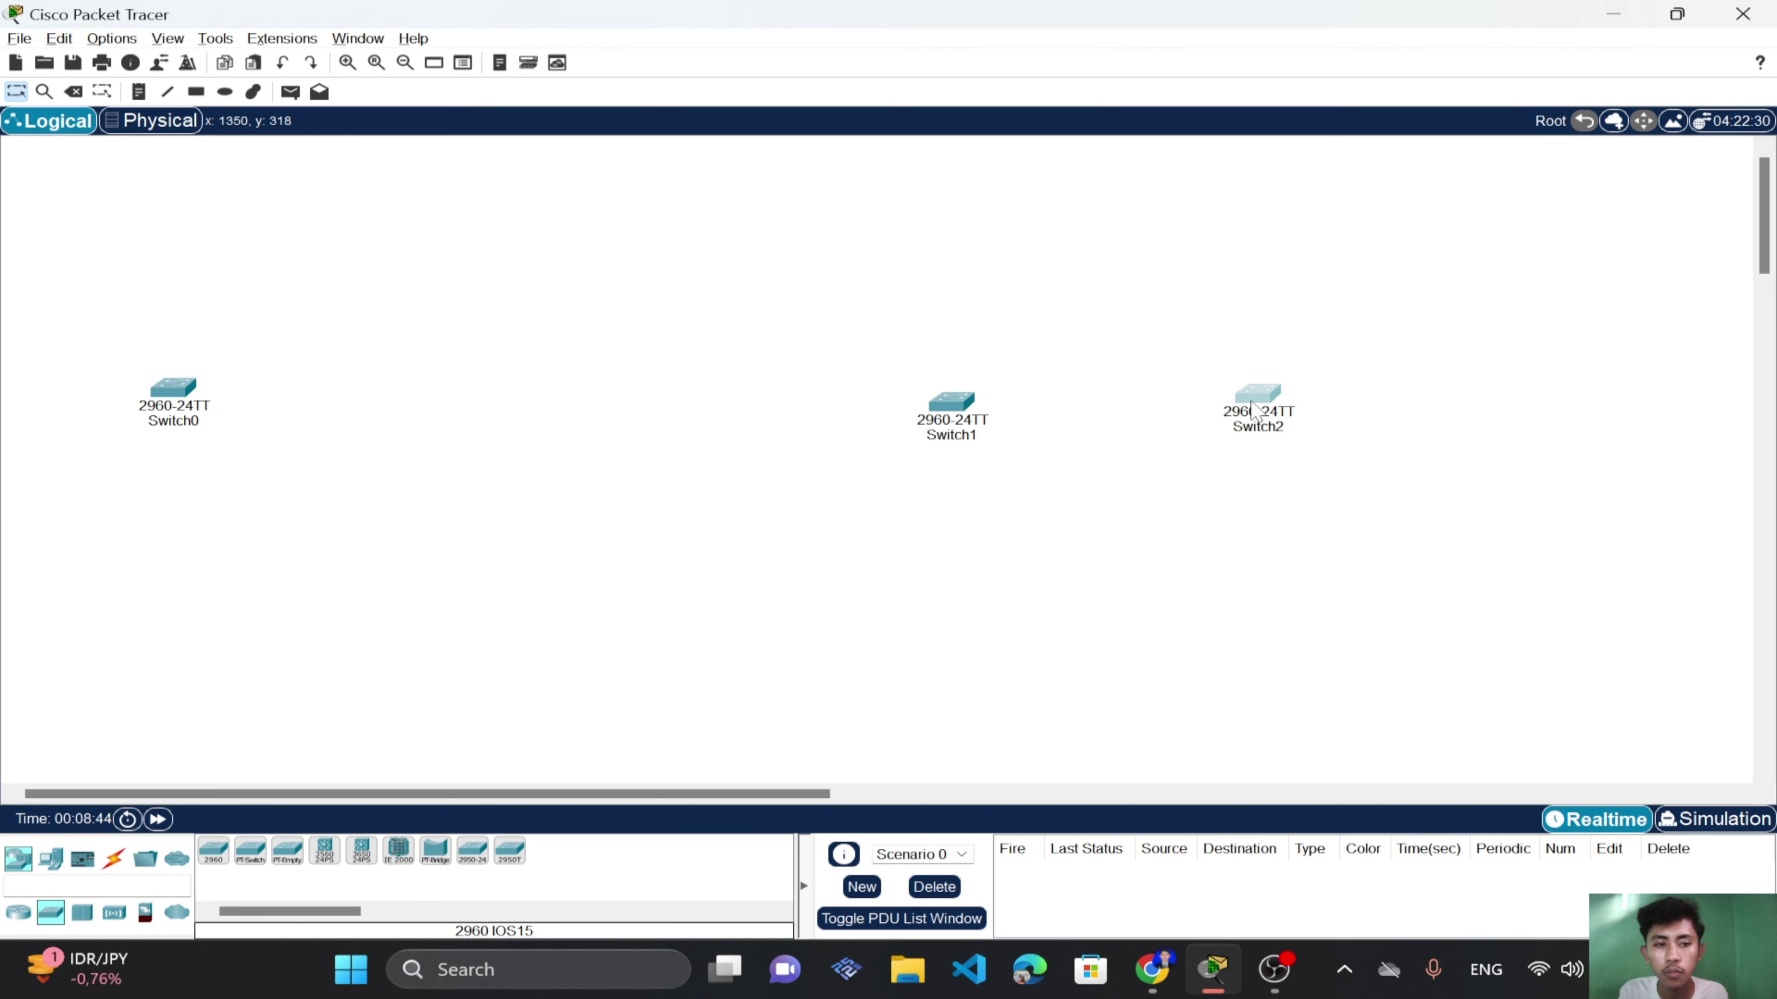
{"action": "left_click_drag", "start_coordinate": [1252, 409], "coordinate": [1506, 402]}
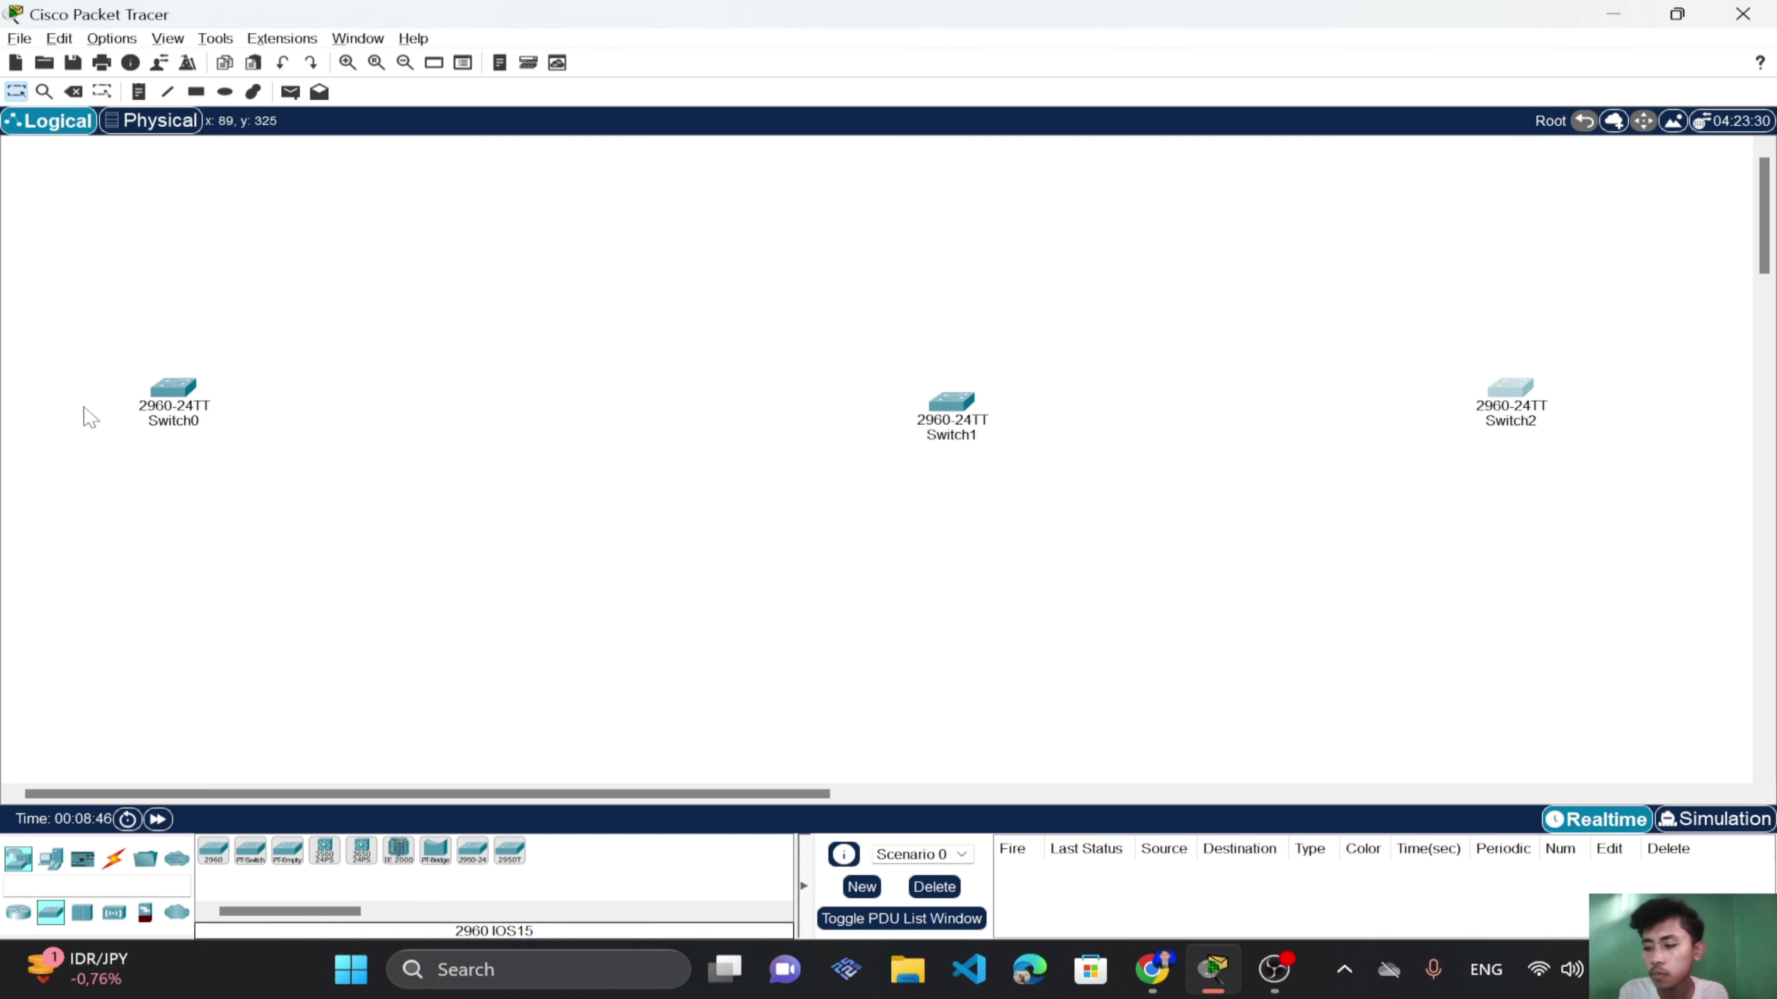
{"action": "left_click_drag", "start_coordinate": [173, 389], "coordinate": [279, 405]}
{"action": "left_click", "coordinate": [184, 689]}
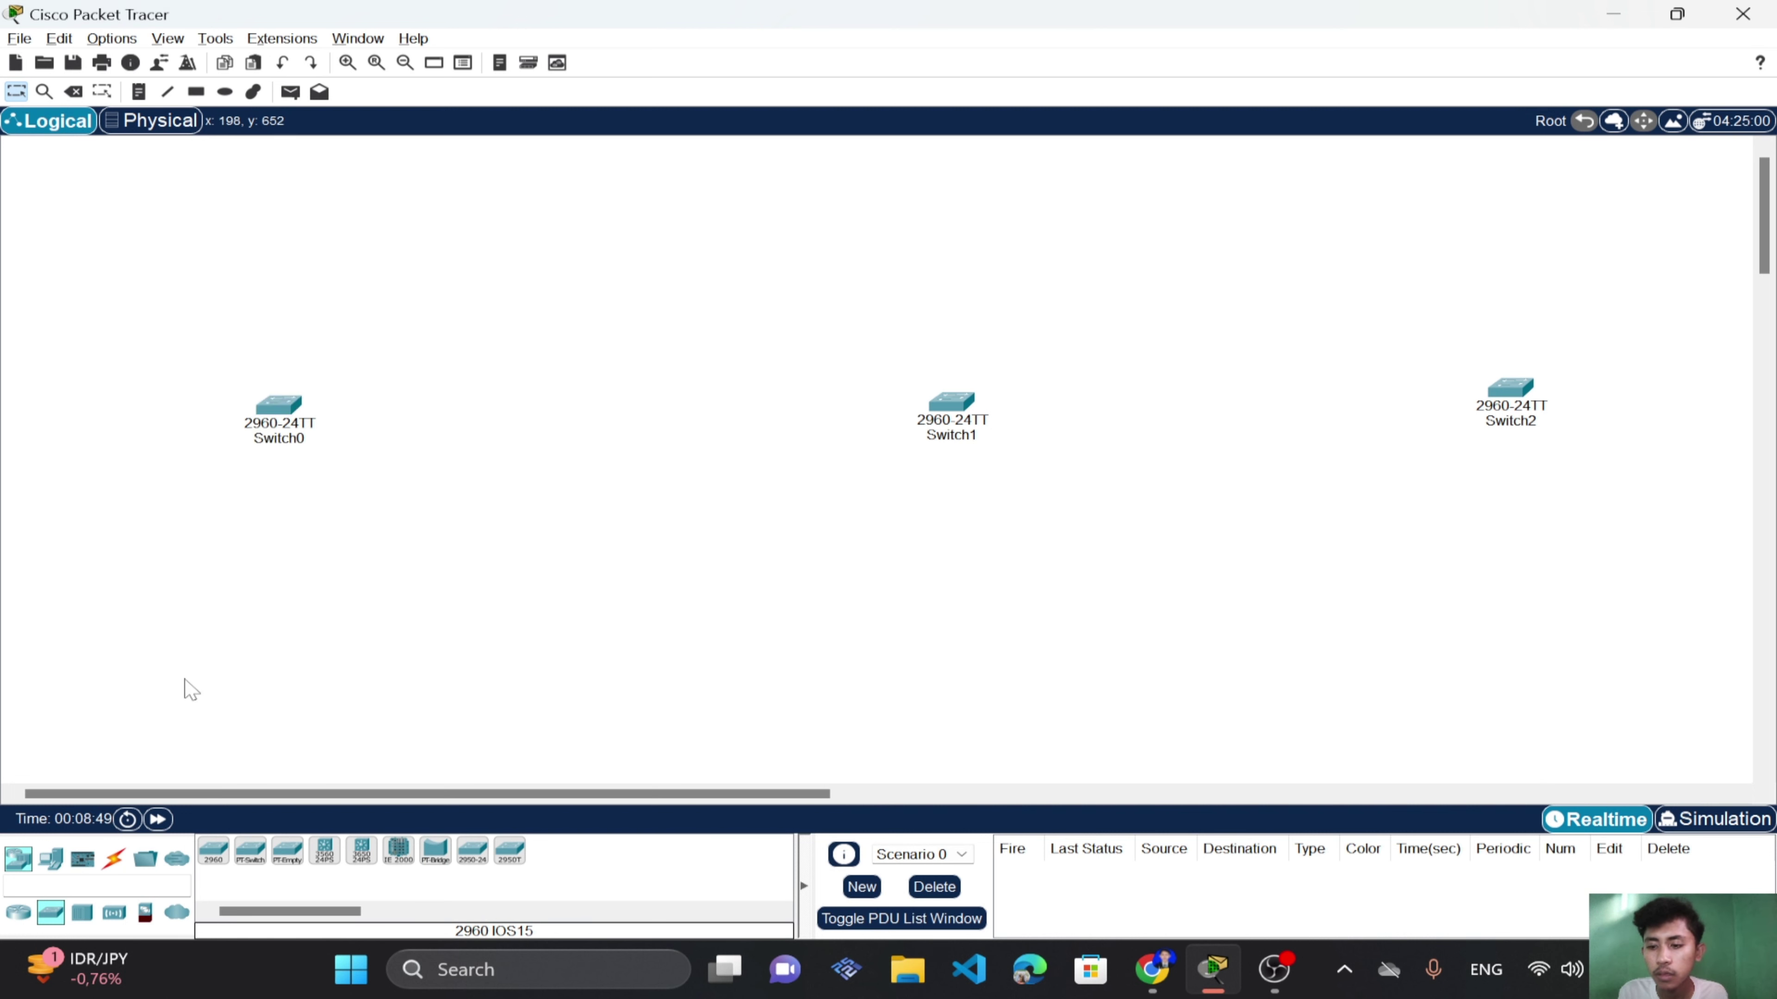
{"action": "left_click", "coordinate": [48, 861]}
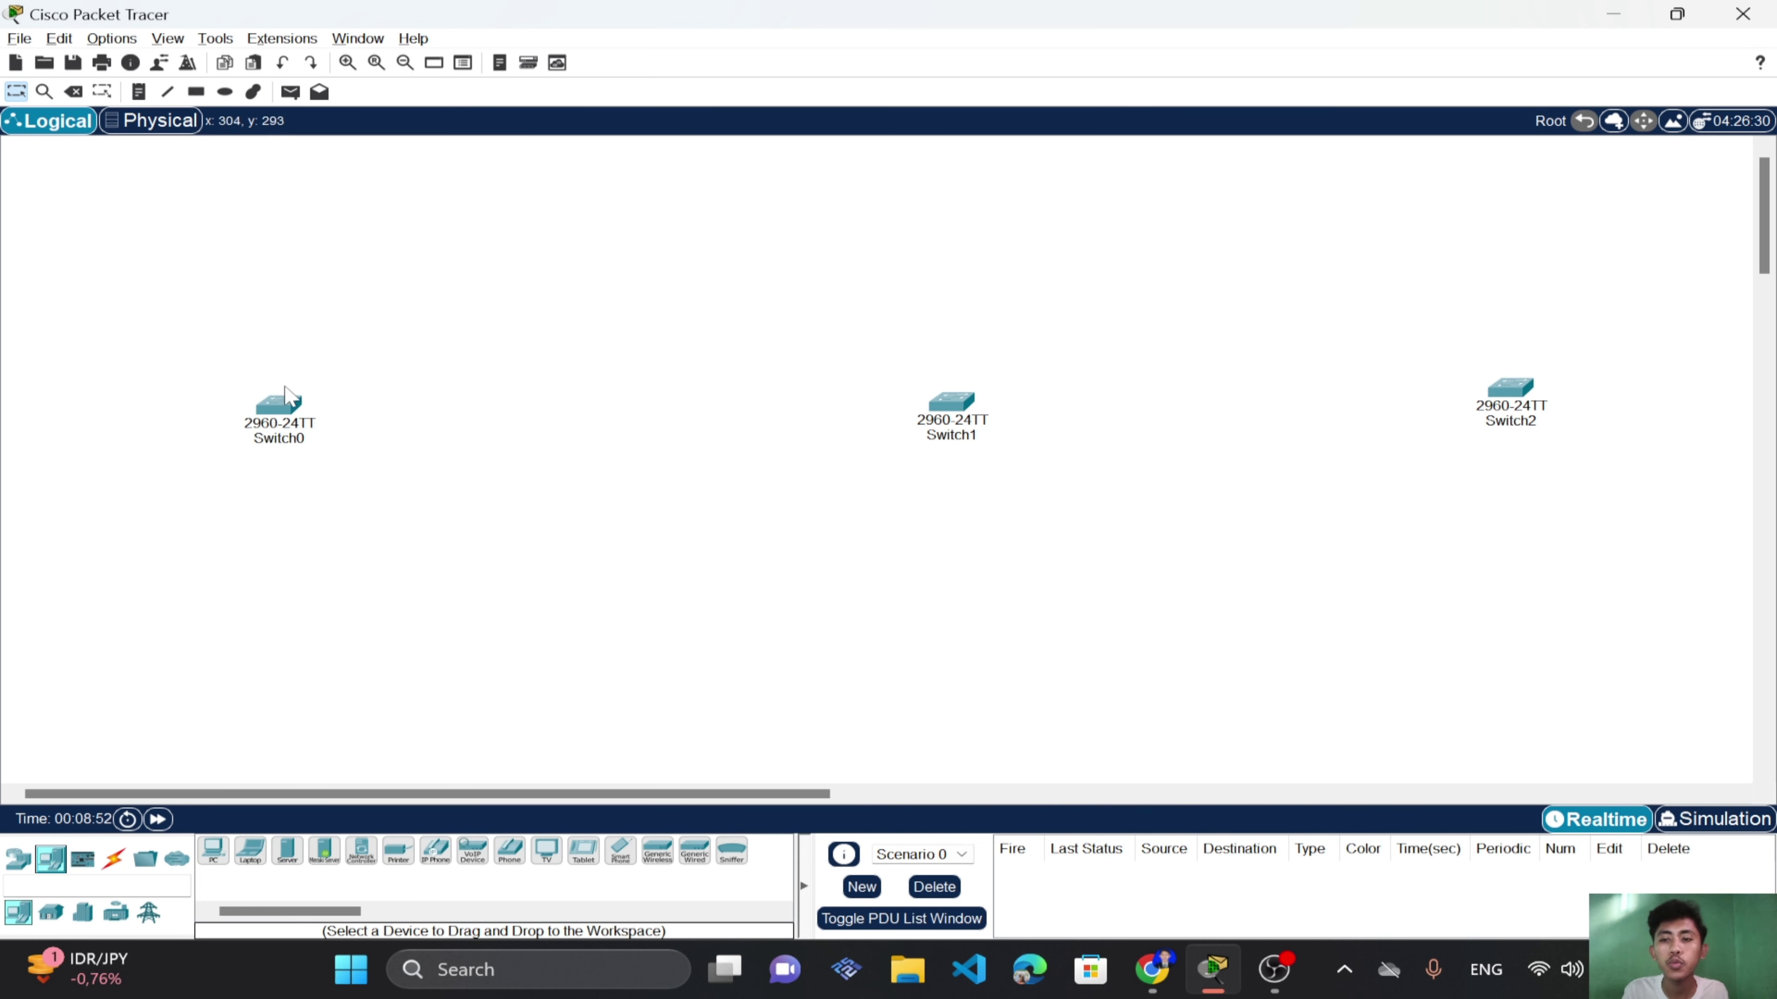
{"action": "mouse_move", "coordinate": [285, 387]}
{"action": "left_mouse_down"}
{"action": "mouse_move", "coordinate": [279, 371]}
{"action": "mouse_move", "coordinate": [292, 378]}
{"action": "left_mouse_up"}
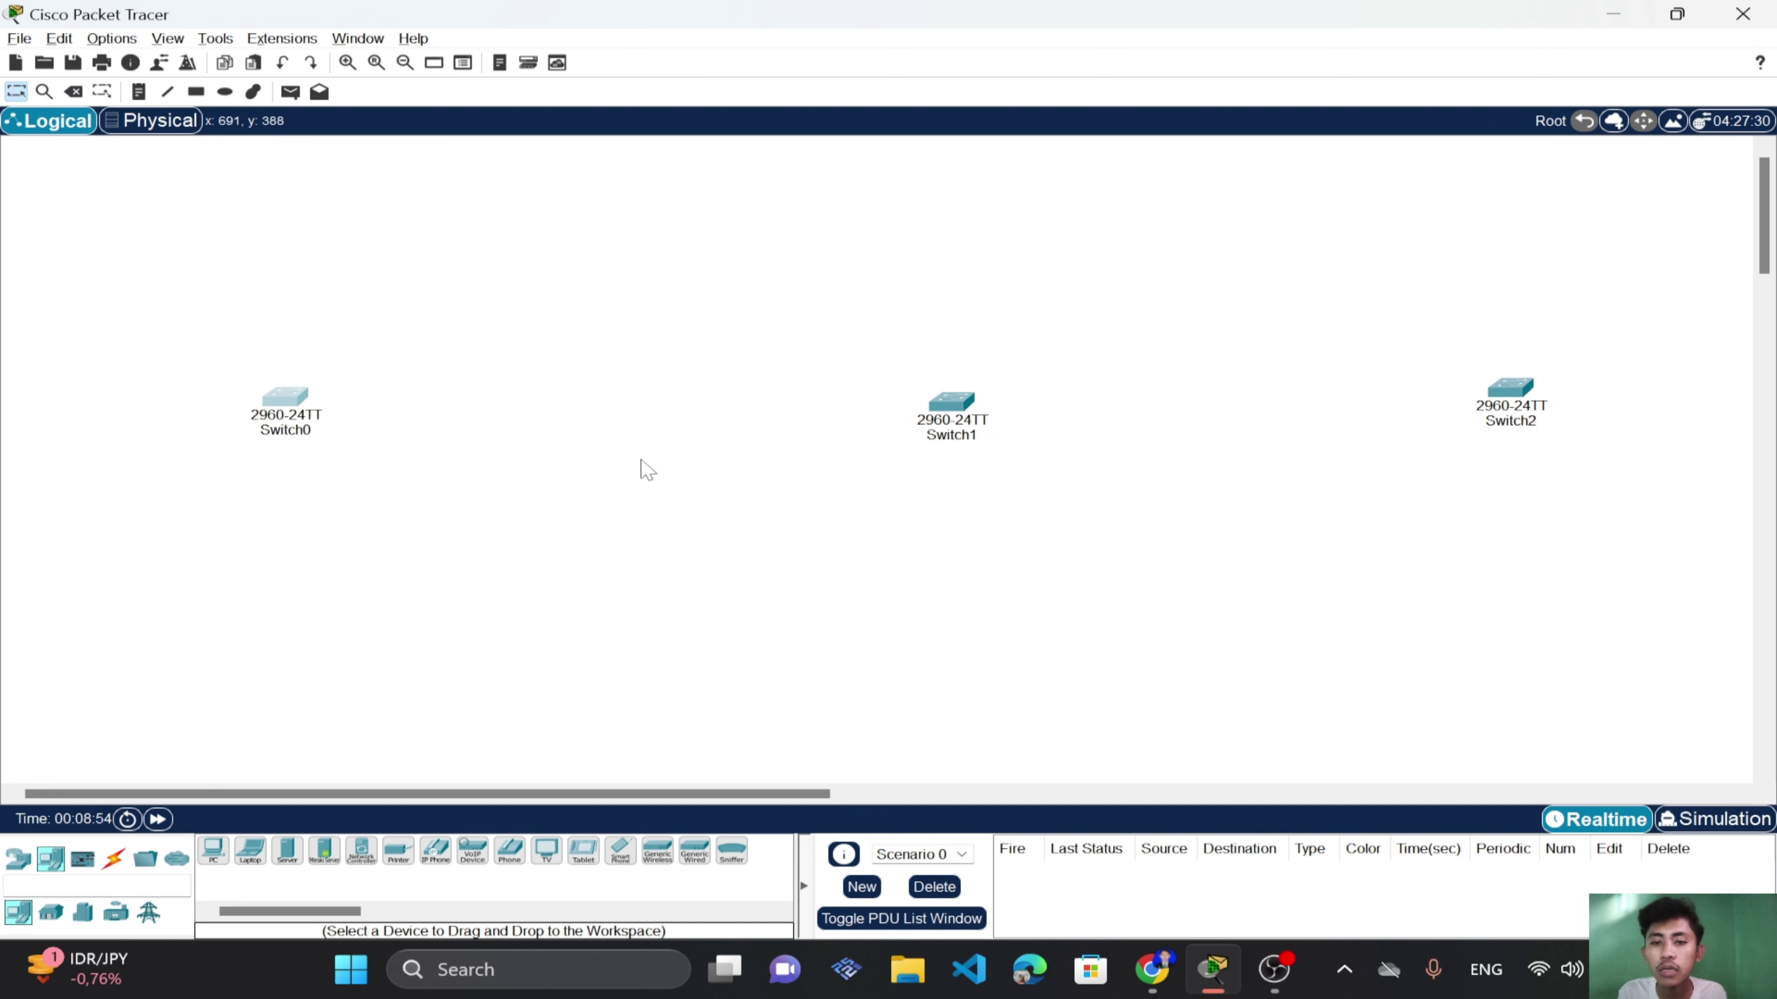
{"action": "left_click", "coordinate": [641, 461]}
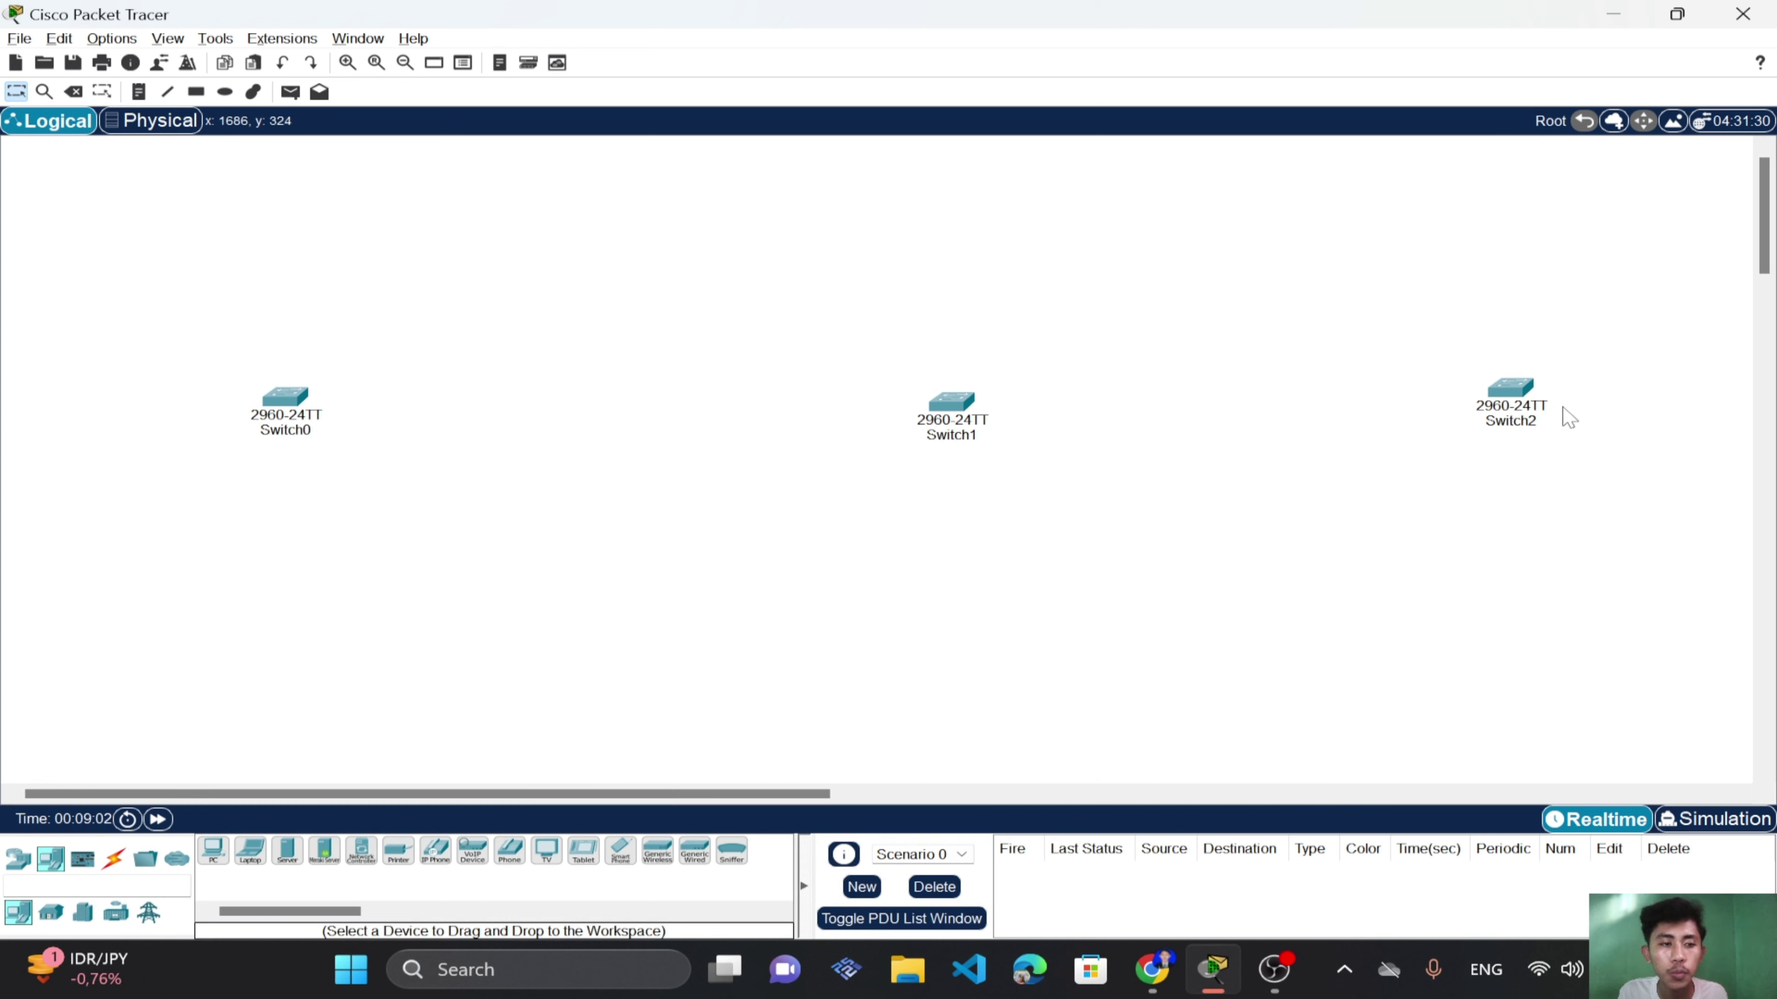
Place three PCs above Switch0 and move the switch slightly down to make room.
{"action": "left_click", "coordinate": [215, 851]}
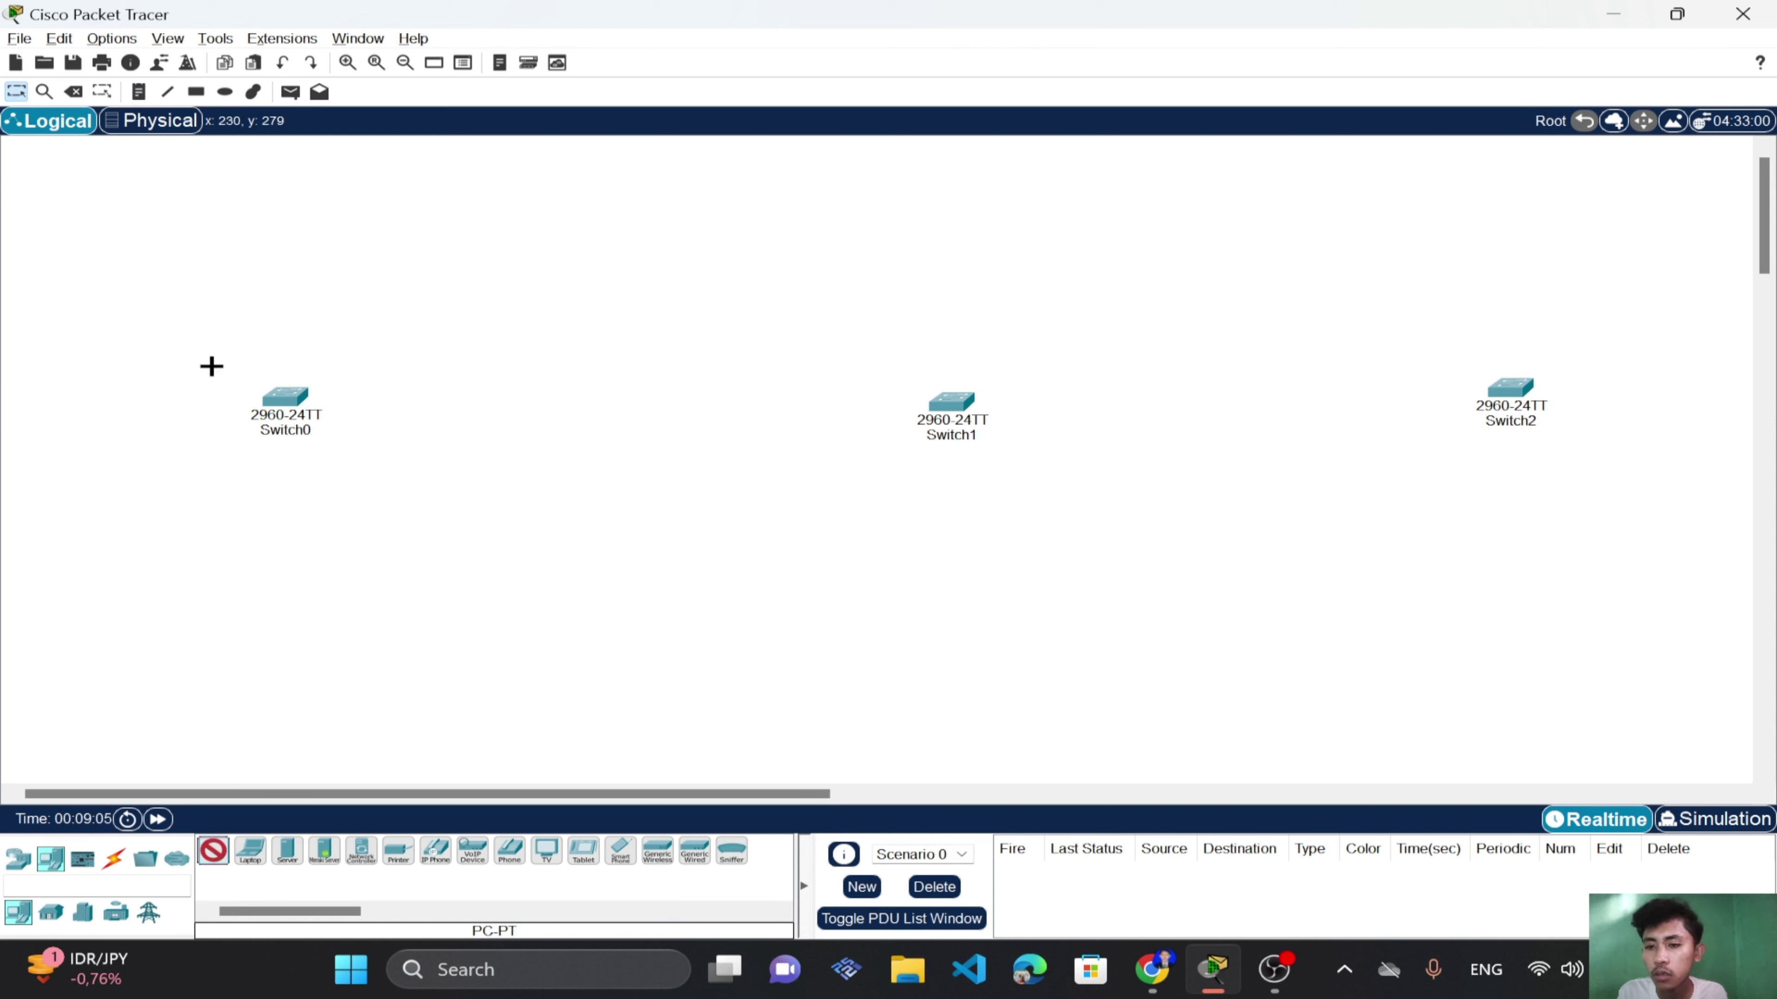
{"action": "left_click", "coordinate": [222, 337]}
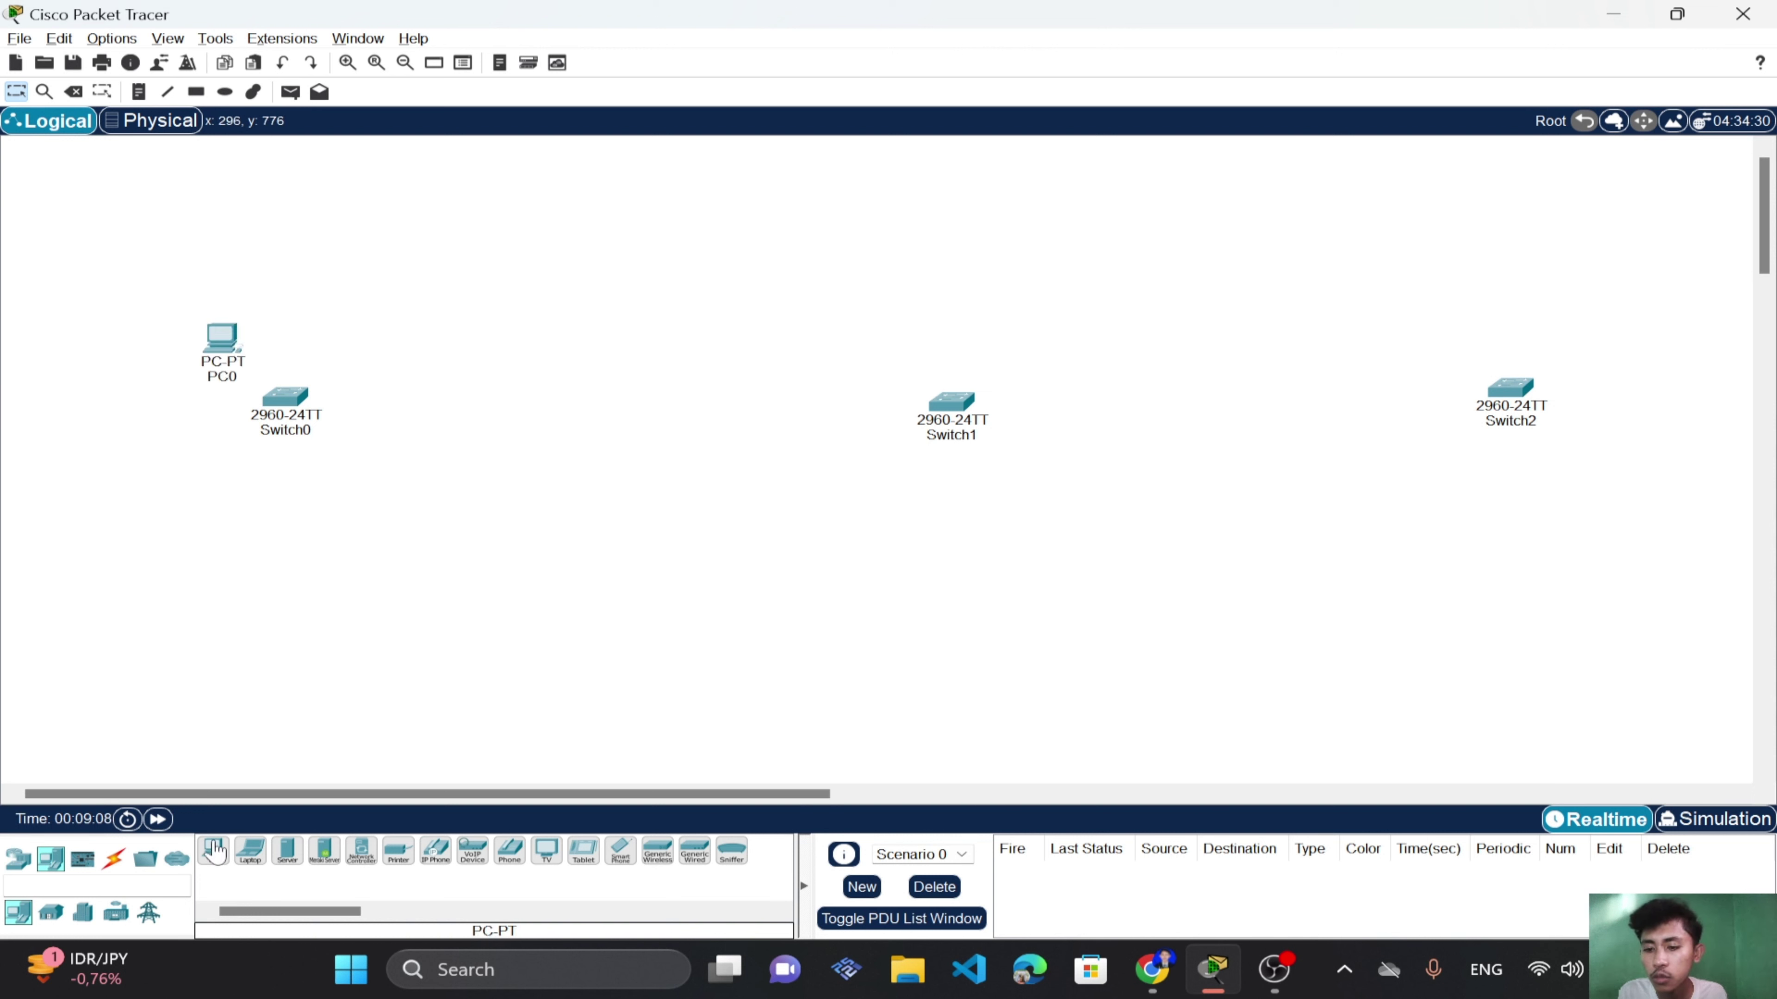
{"action": "left_click", "coordinate": [313, 338]}
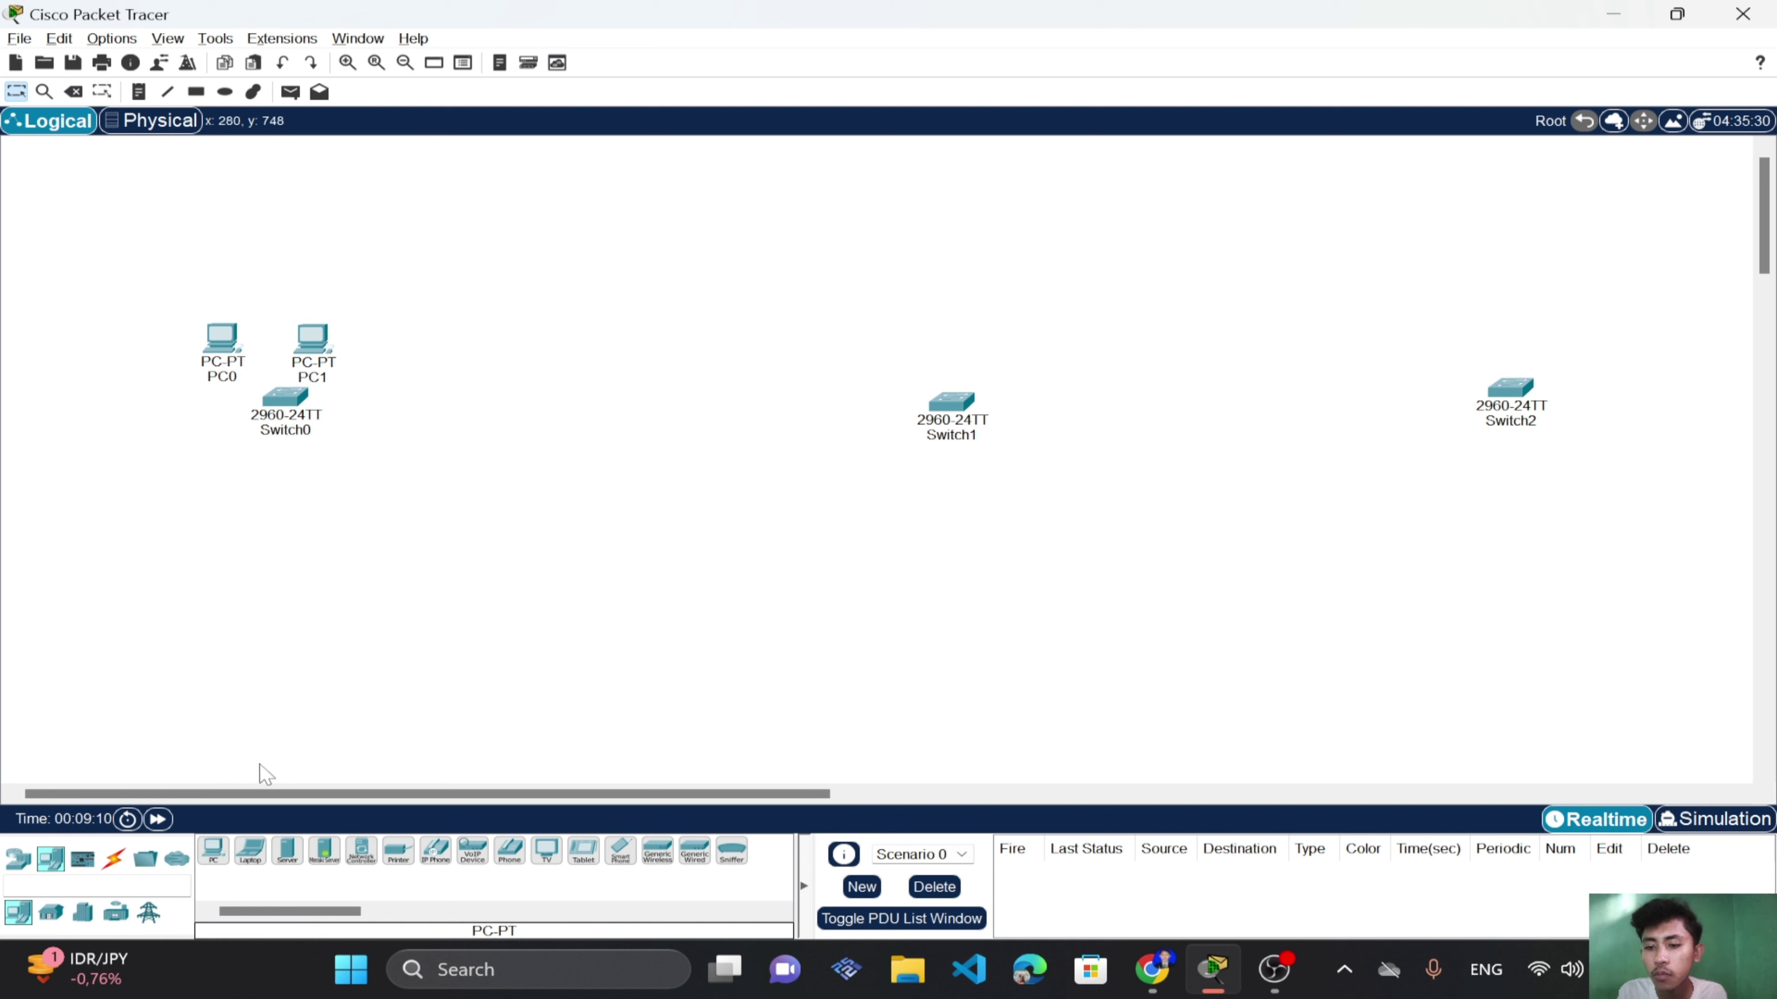
{"action": "left_click", "coordinate": [209, 859]}
{"action": "left_click", "coordinate": [389, 355]}
{"action": "left_click_drag", "start_coordinate": [280, 405], "coordinate": [259, 445]}
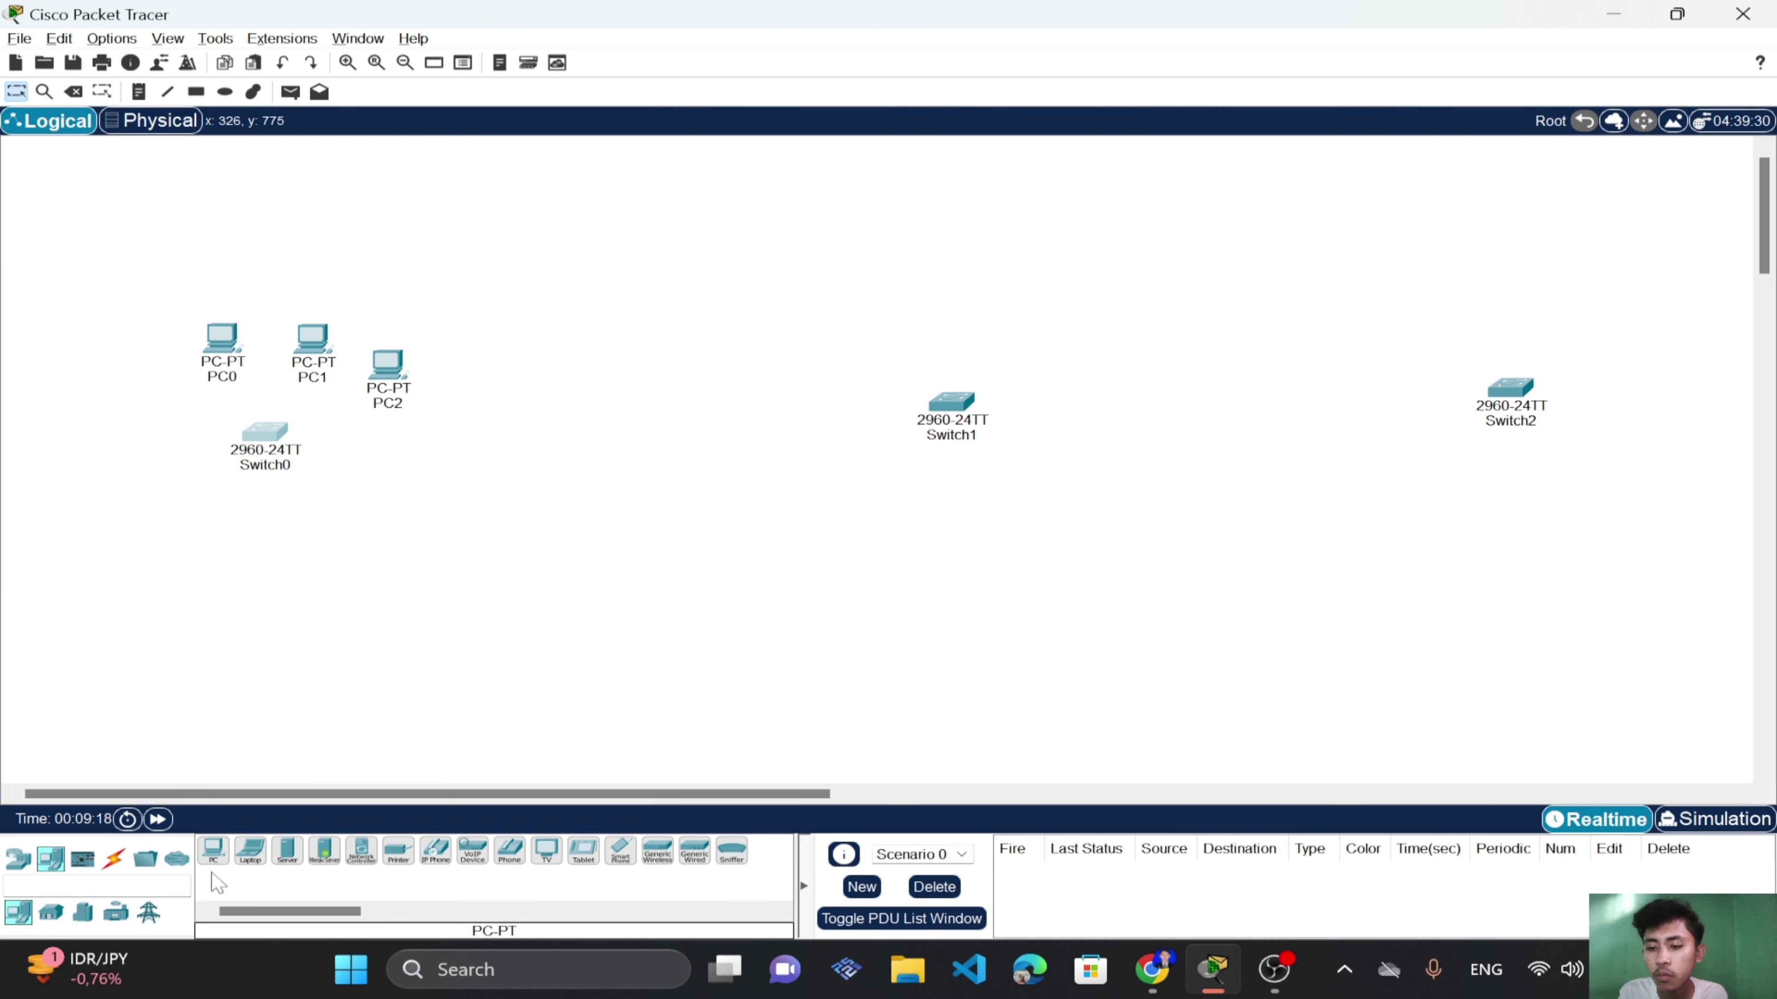
Add four more PCs around Switch0: one on its right, two below it and one at its lower left.
{"action": "left_click", "coordinate": [213, 851]}
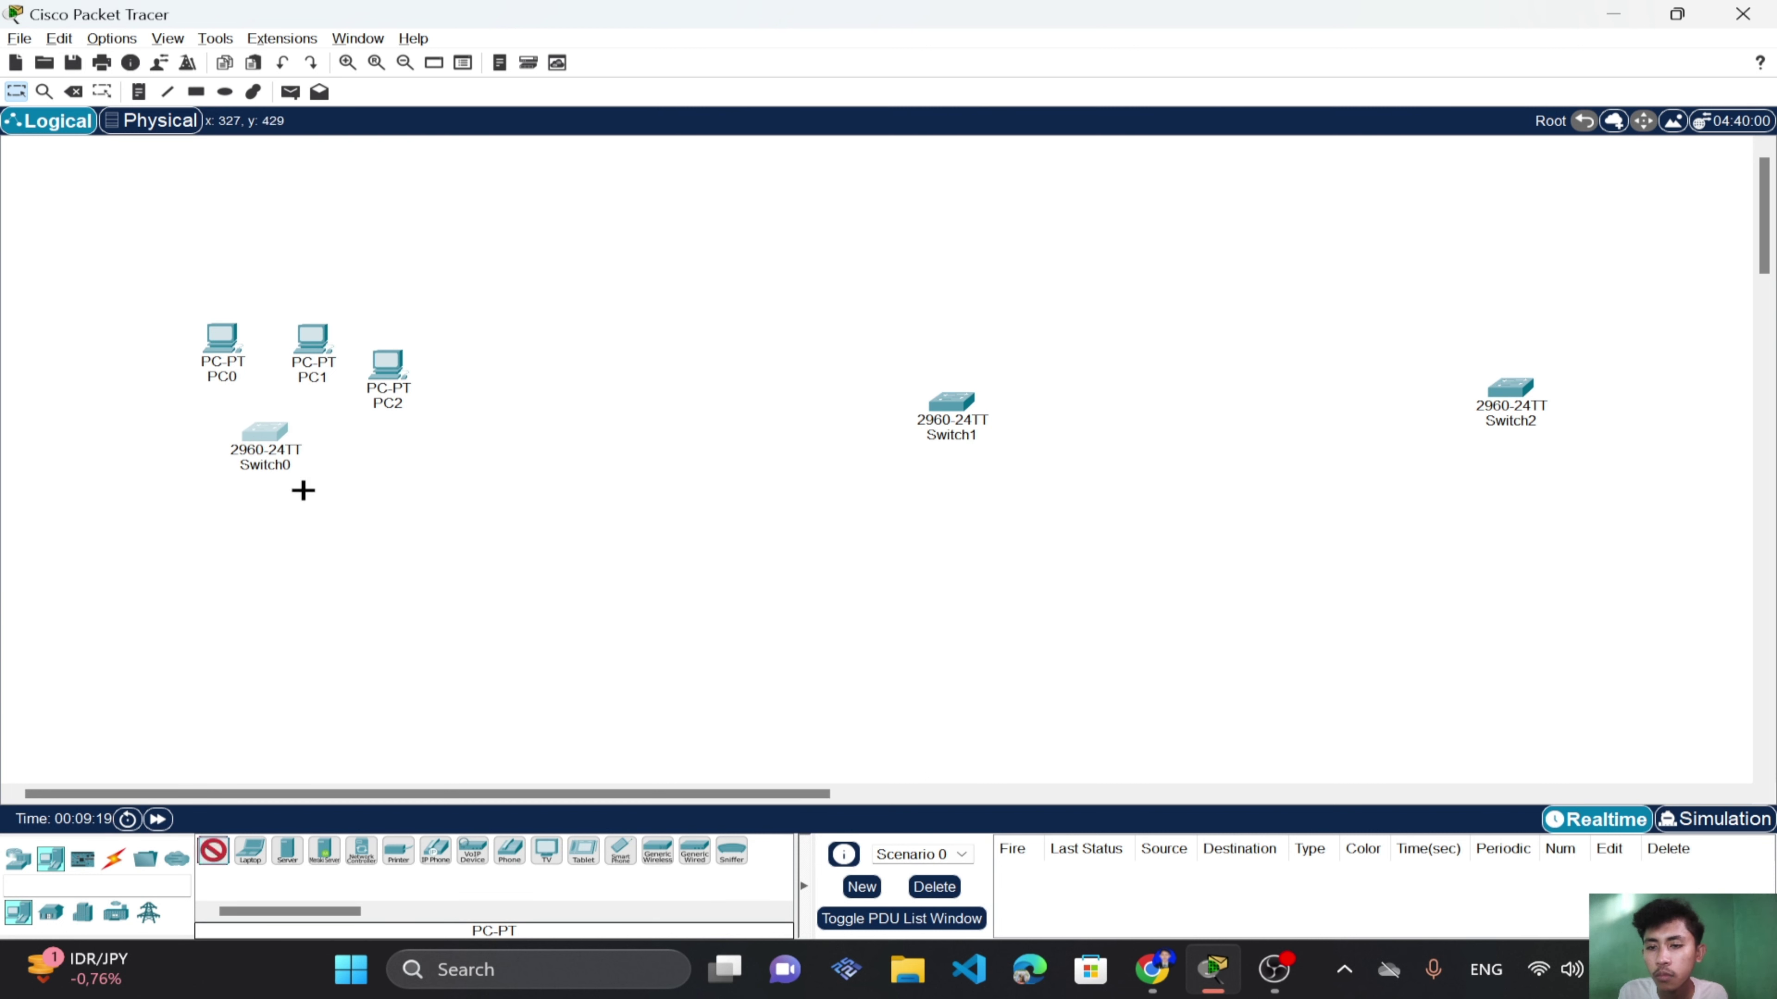
{"action": "left_click", "coordinate": [377, 456]}
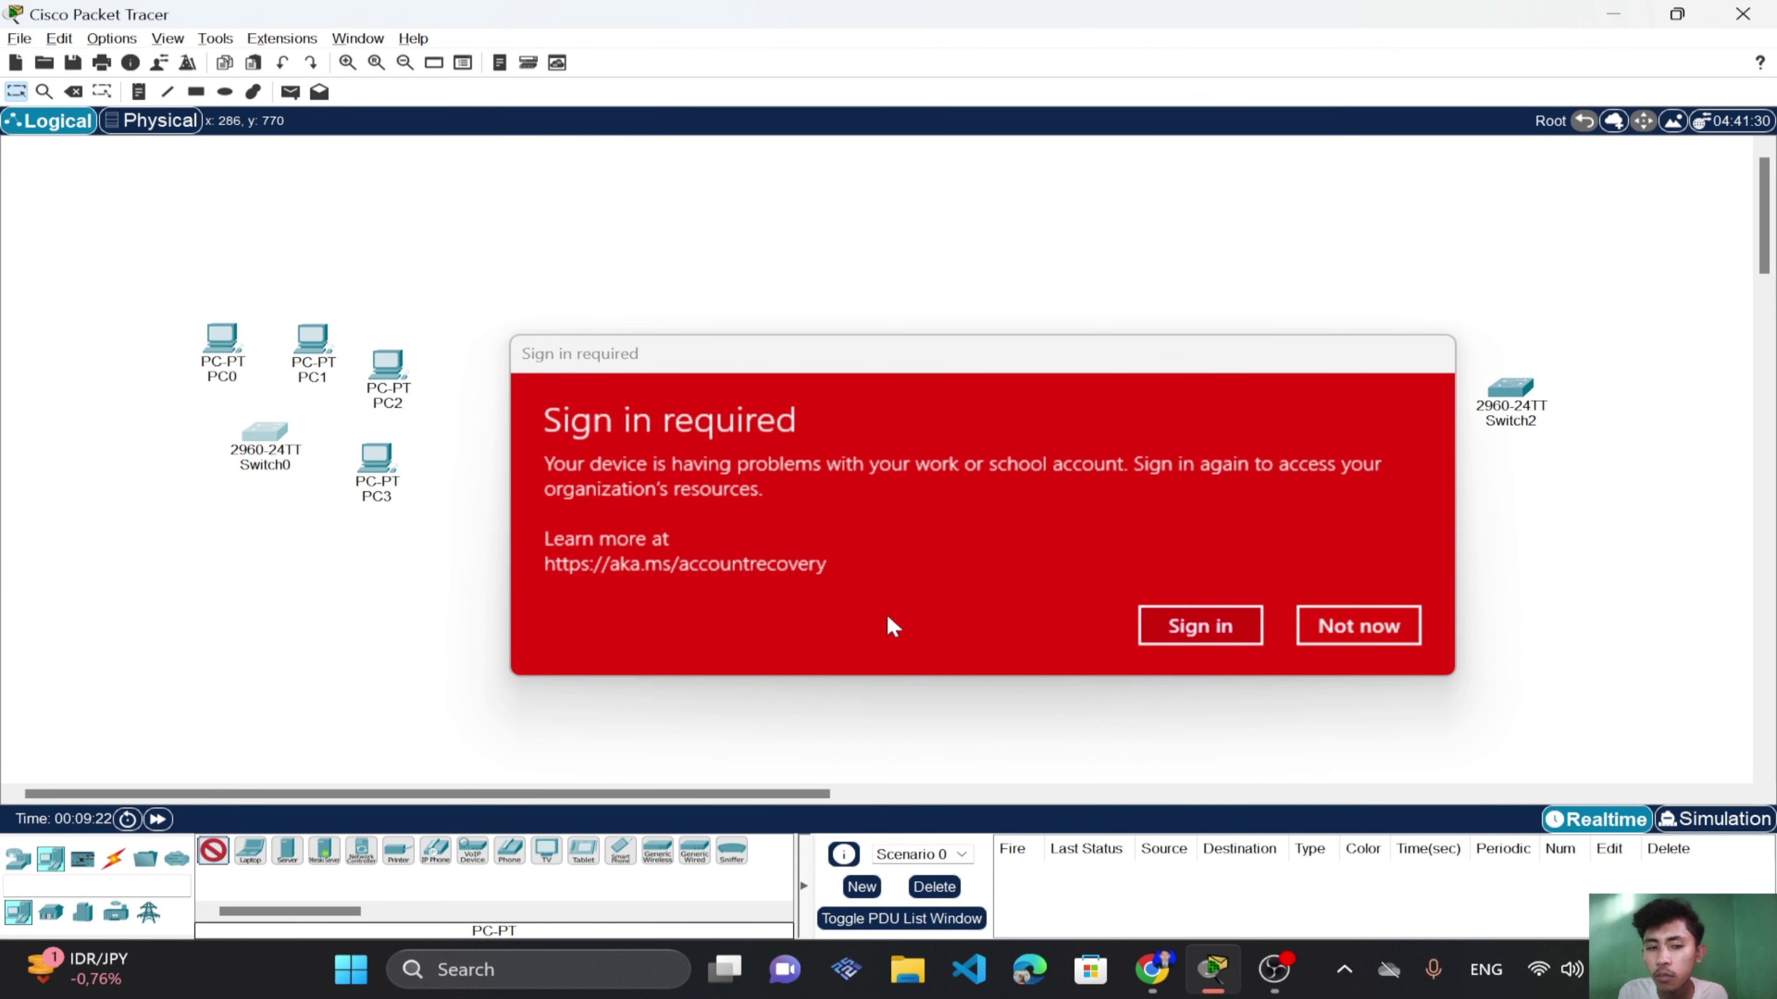
{"action": "left_click", "coordinate": [1340, 623]}
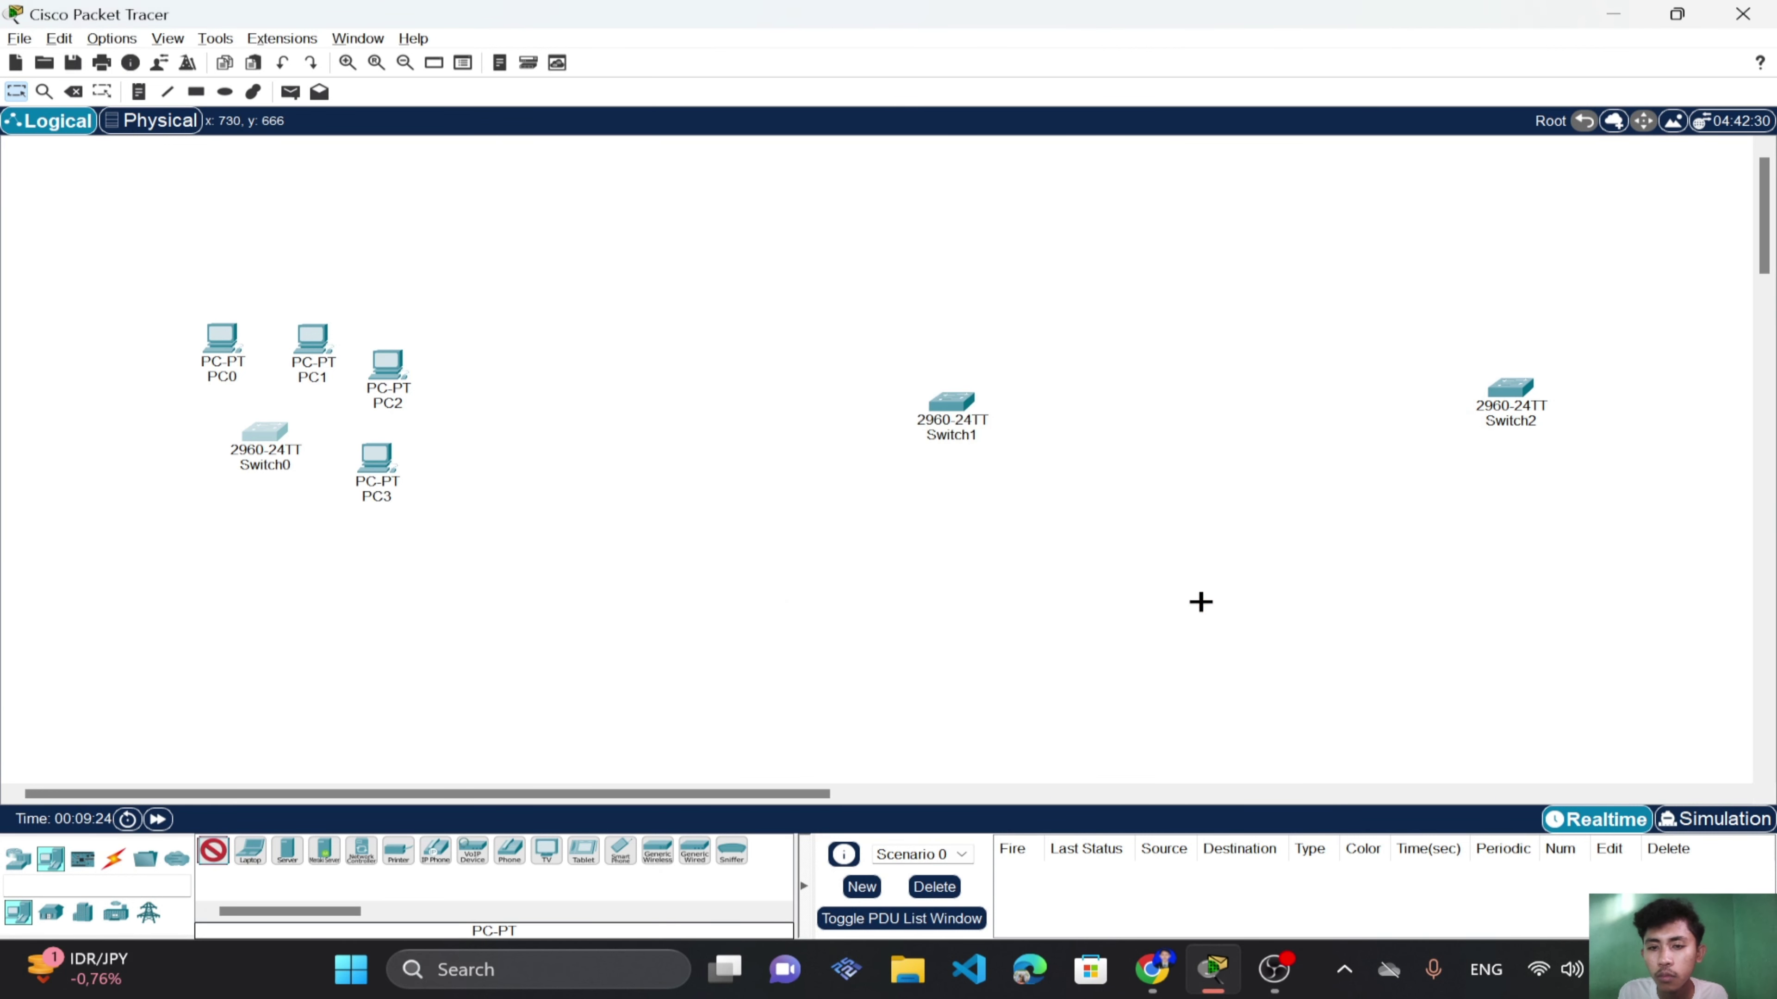
{"action": "left_click", "coordinate": [300, 558]}
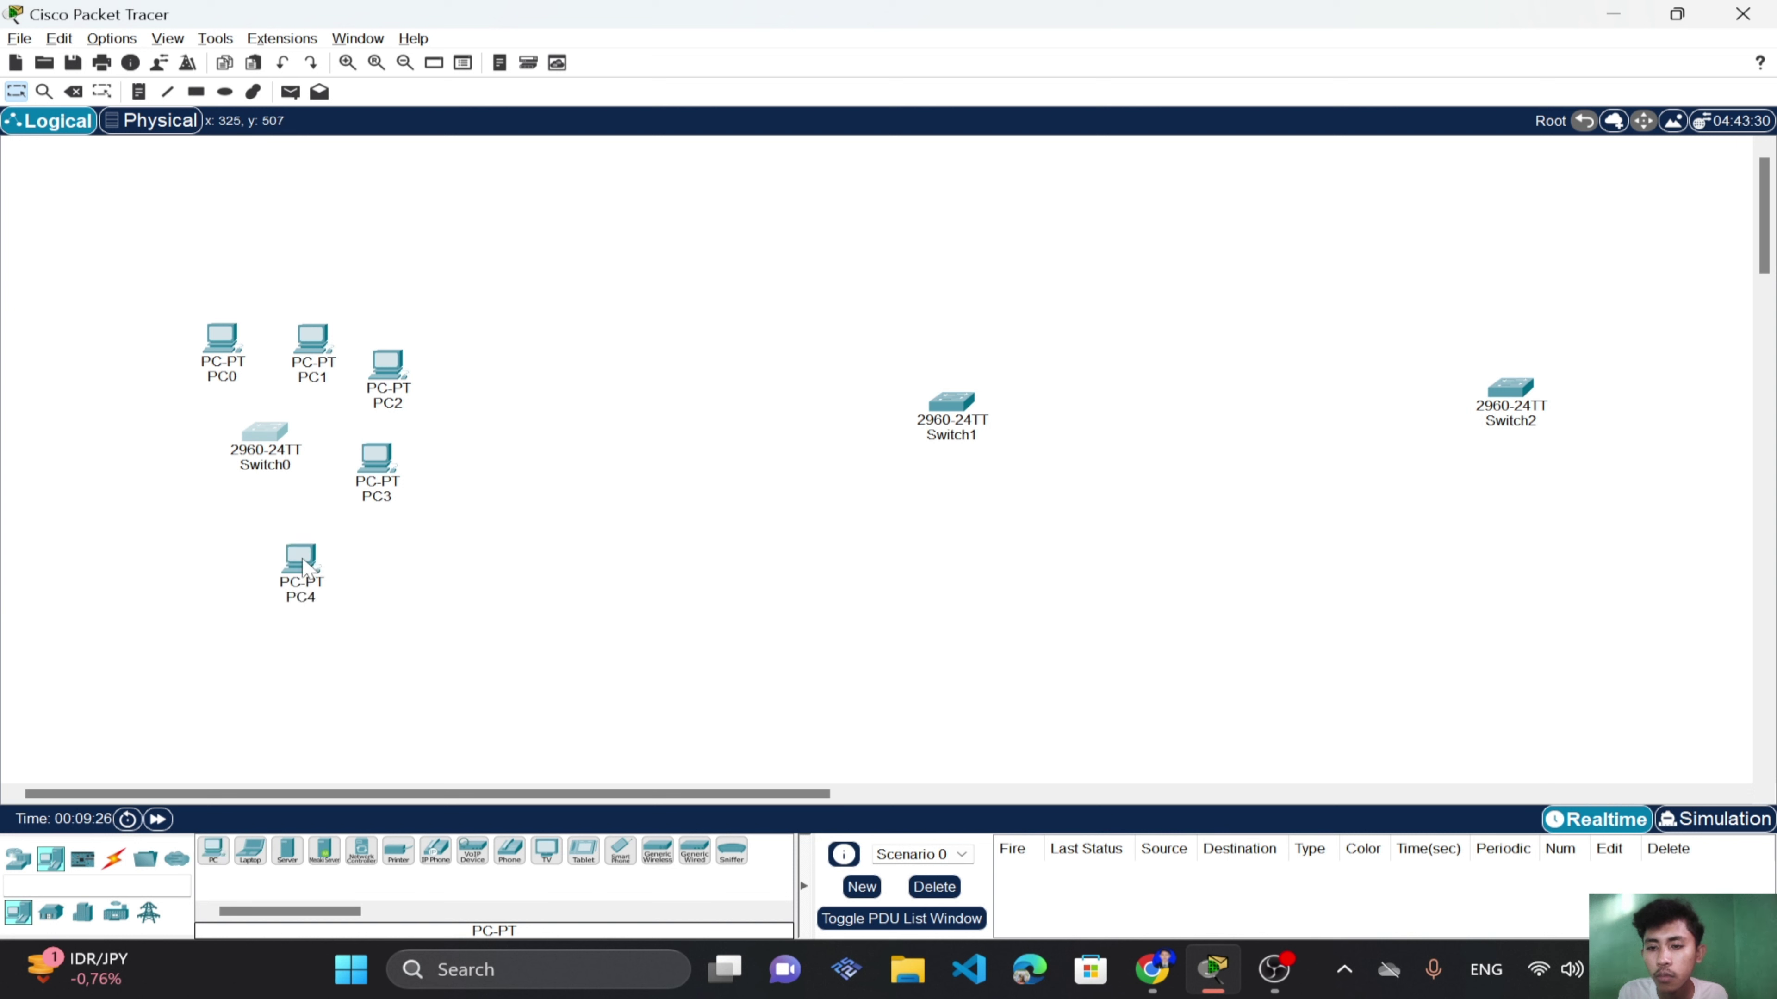
{"action": "left_click", "coordinate": [212, 854]}
{"action": "left_click", "coordinate": [204, 571]}
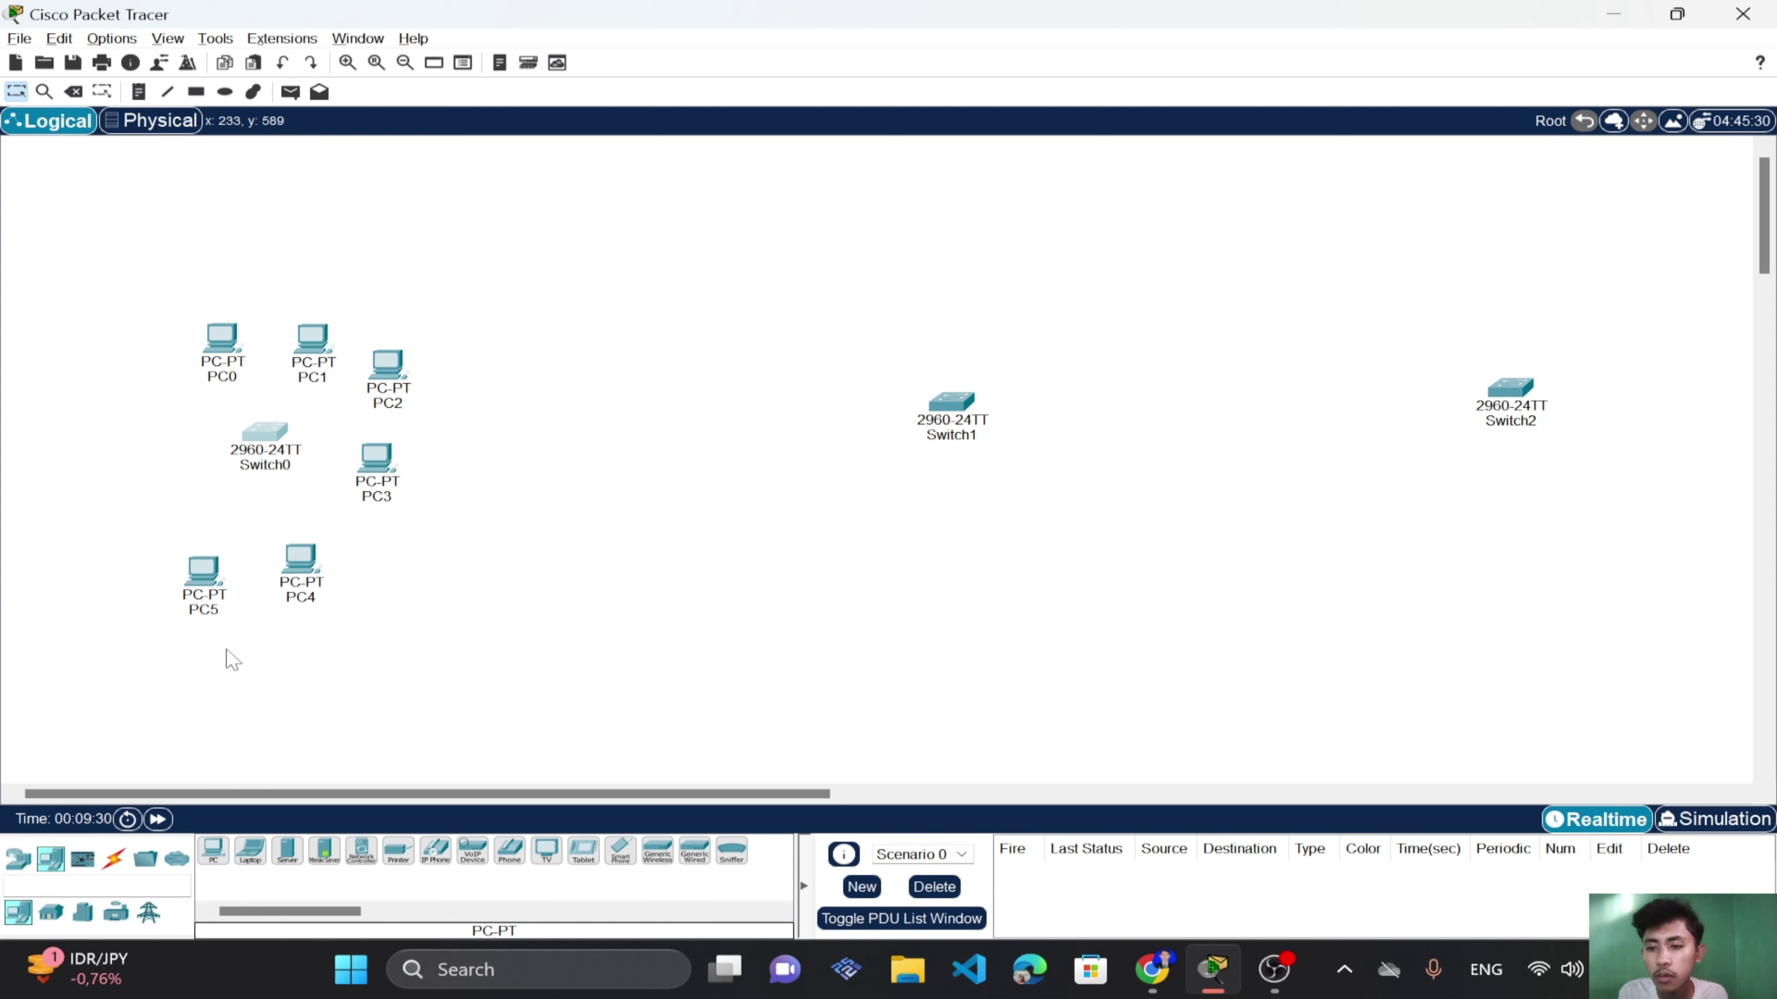
{"action": "left_click", "coordinate": [216, 854]}
{"action": "left_click", "coordinate": [139, 518]}
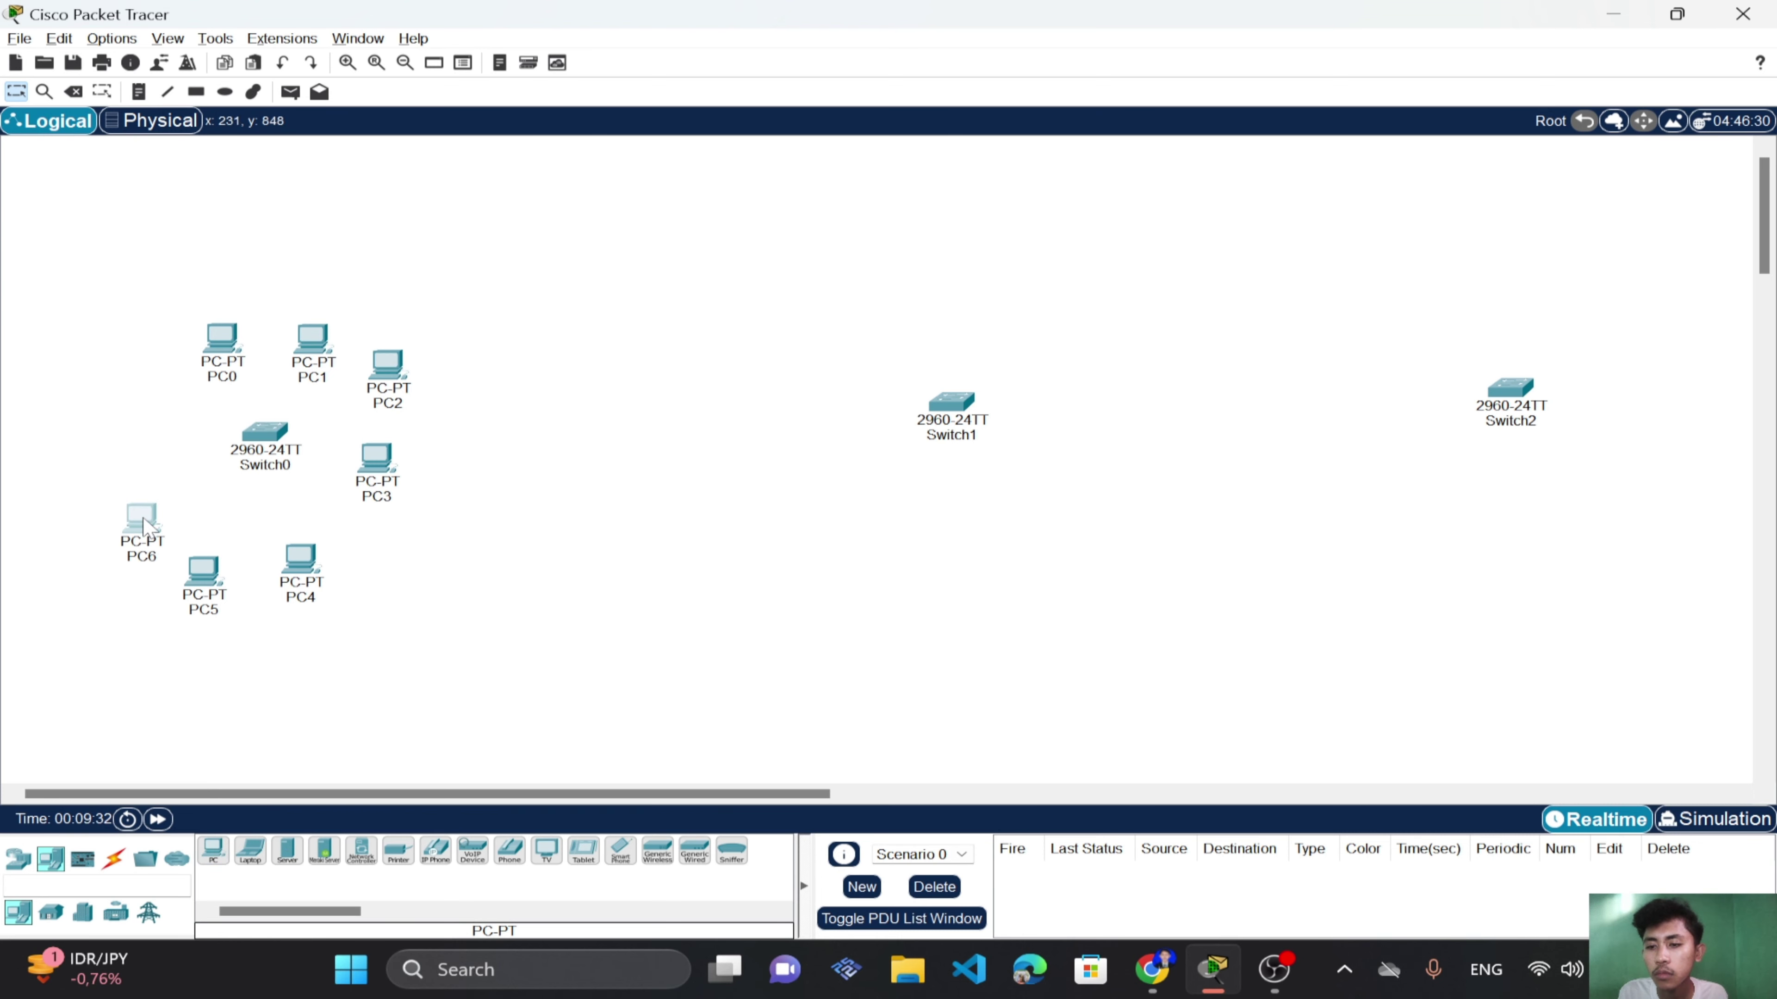
{"action": "left_click", "coordinate": [141, 519]}
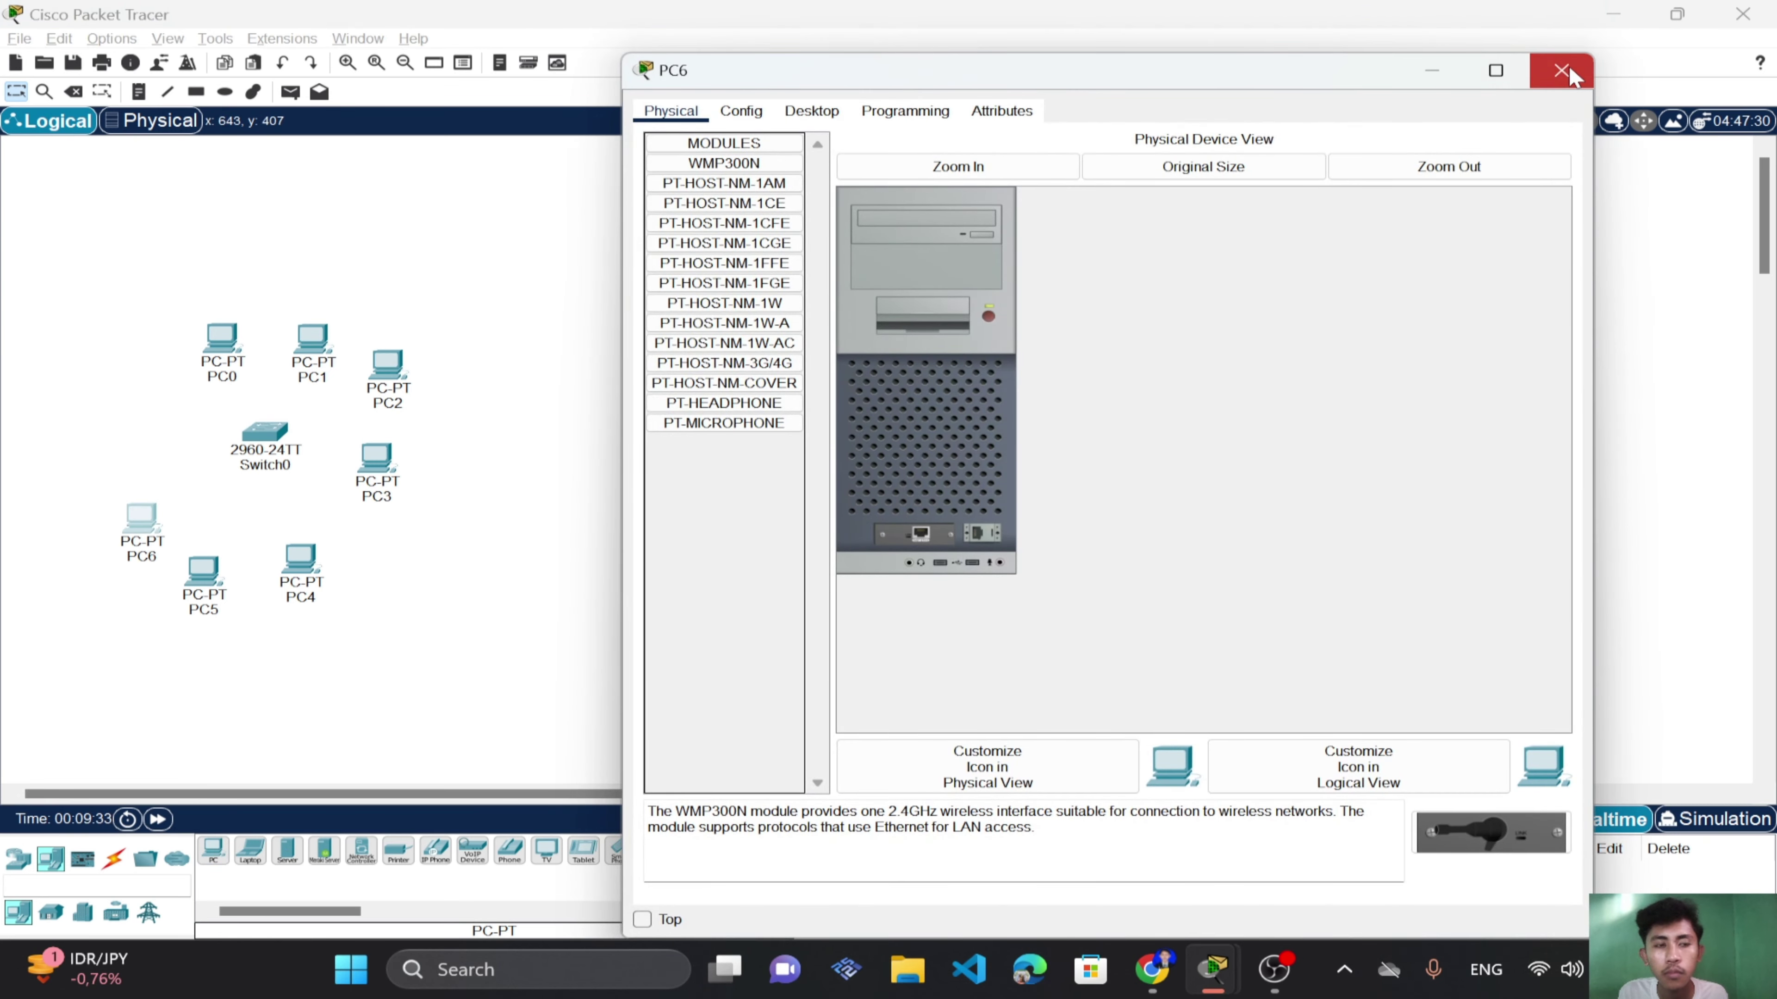
{"action": "left_click", "coordinate": [1561, 70]}
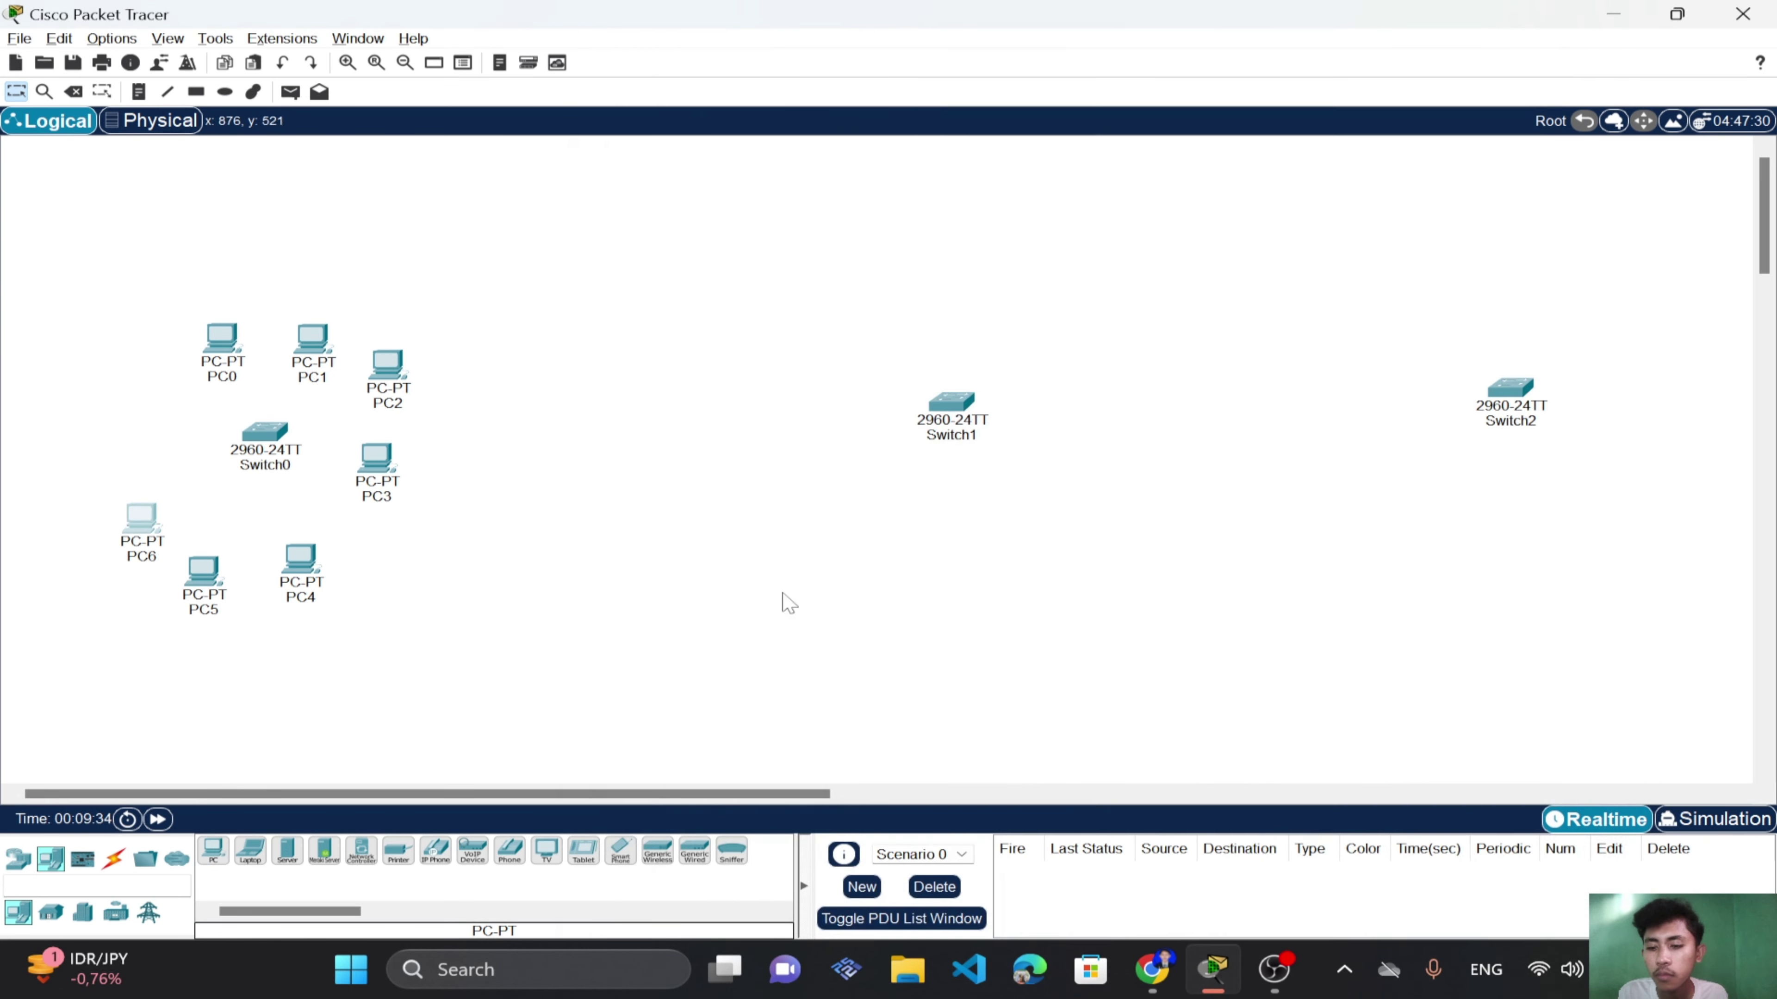
Place three more PCs on the left side of Switch0 and space out the upper two to complete the ring.
{"action": "left_click", "coordinate": [216, 854]}
{"action": "left_click", "coordinate": [106, 477]}
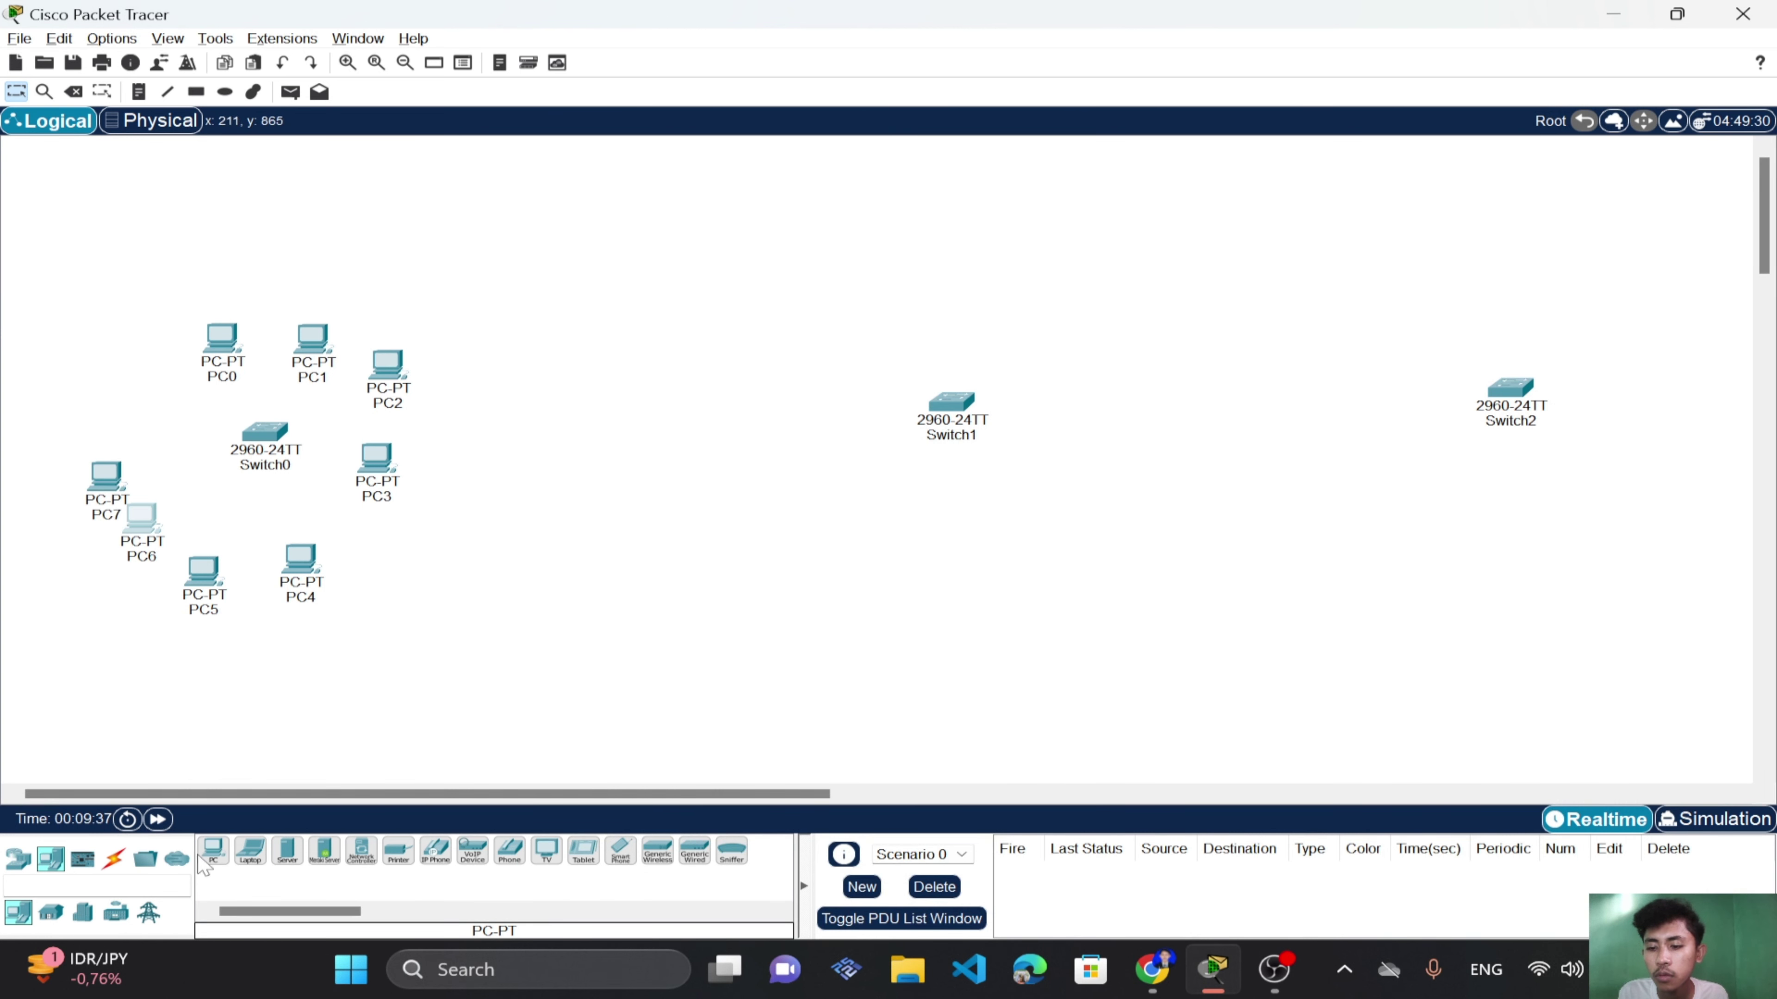
{"action": "left_click", "coordinate": [213, 851]}
{"action": "left_click", "coordinate": [100, 439]}
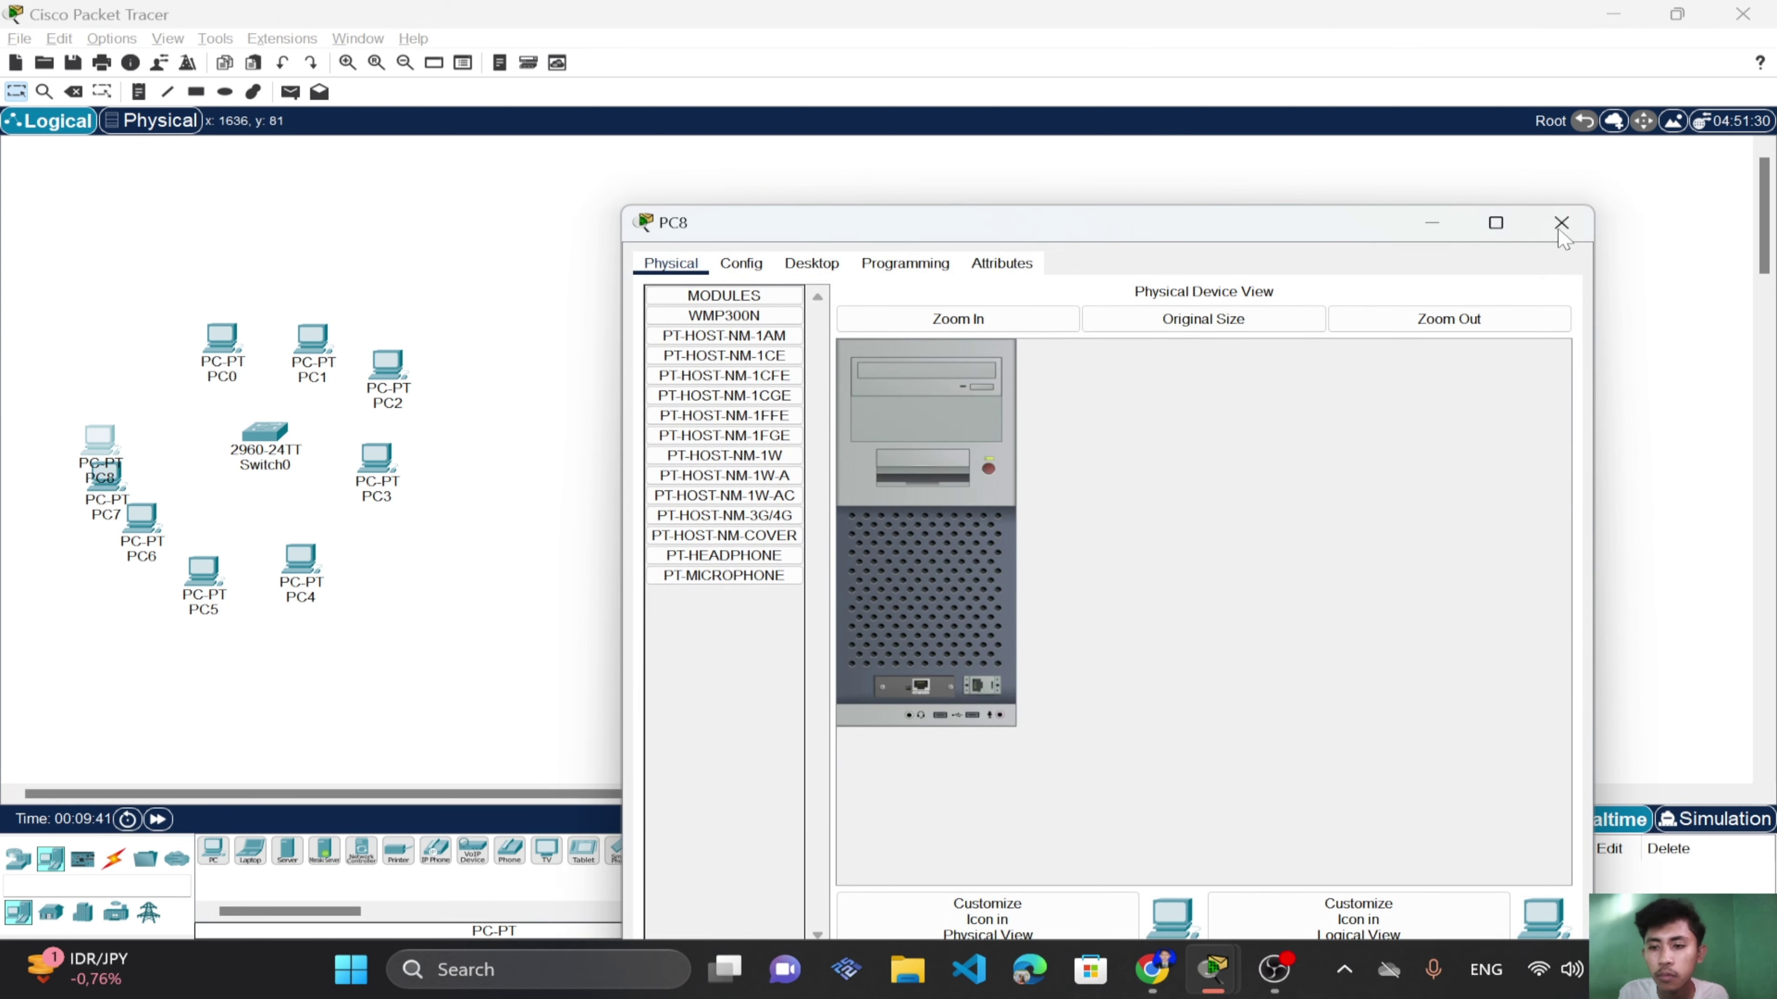
{"action": "left_click", "coordinate": [1561, 224]}
{"action": "left_click", "coordinate": [213, 851]}
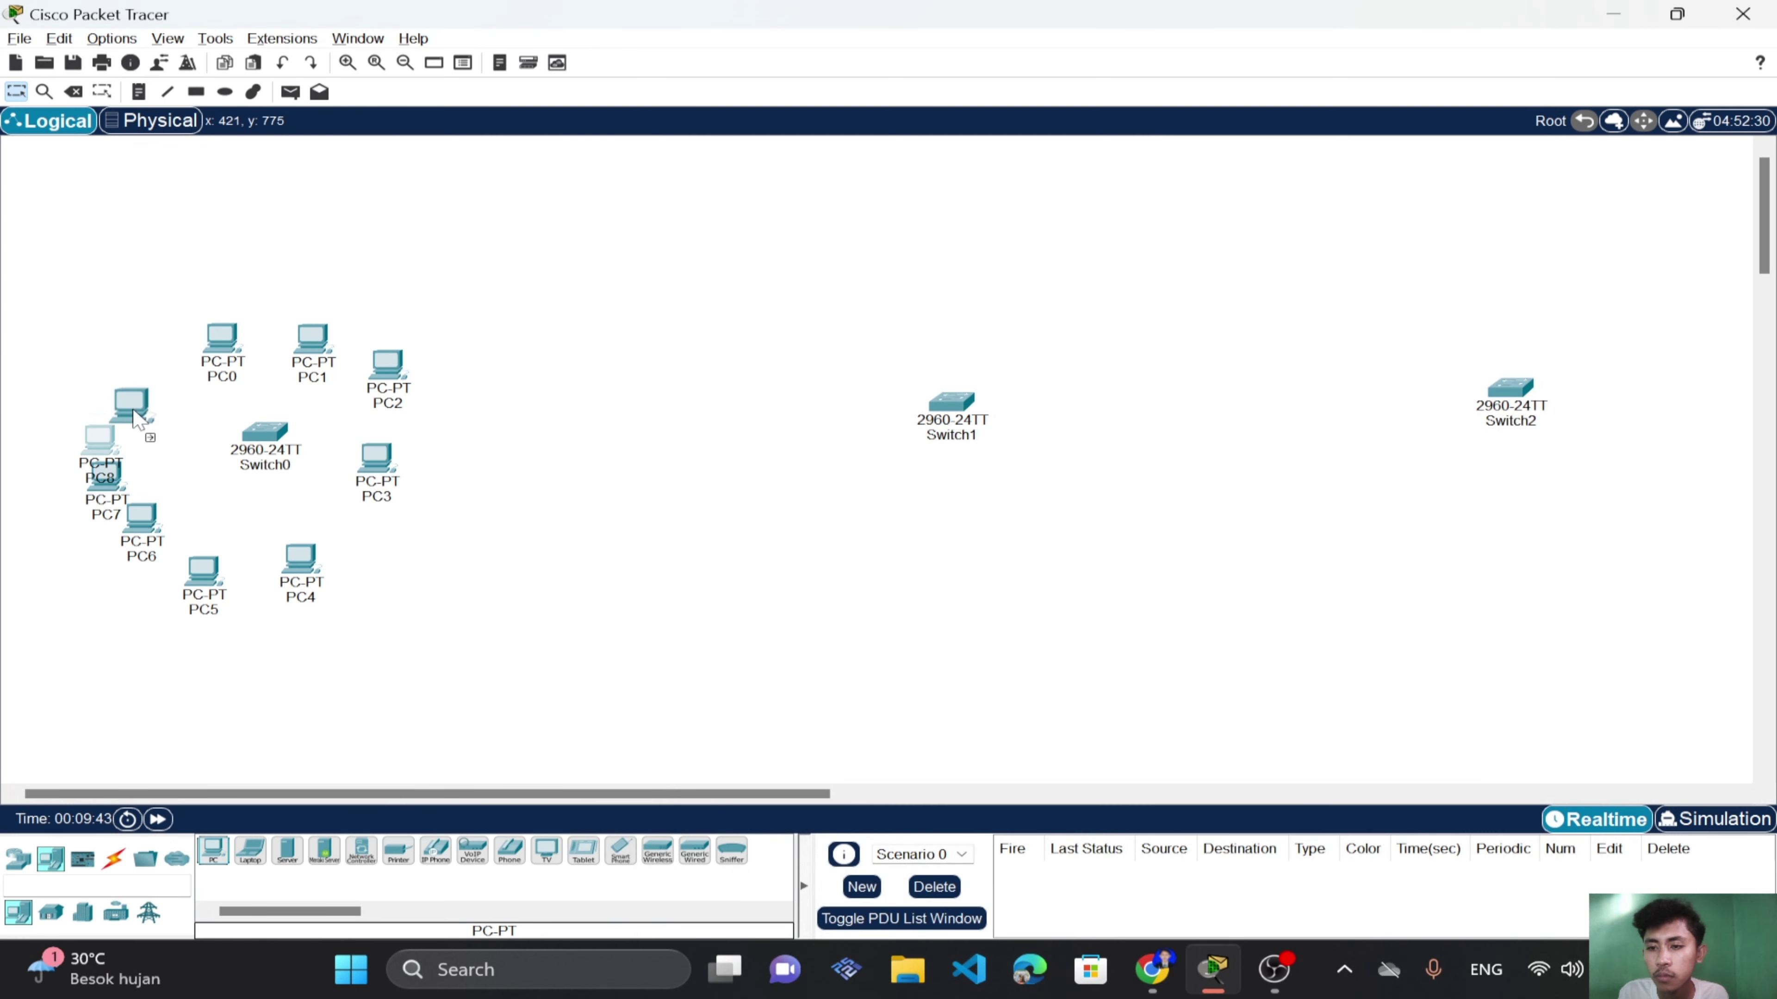
{"action": "left_click", "coordinate": [120, 405]}
{"action": "left_click", "coordinate": [117, 395]}
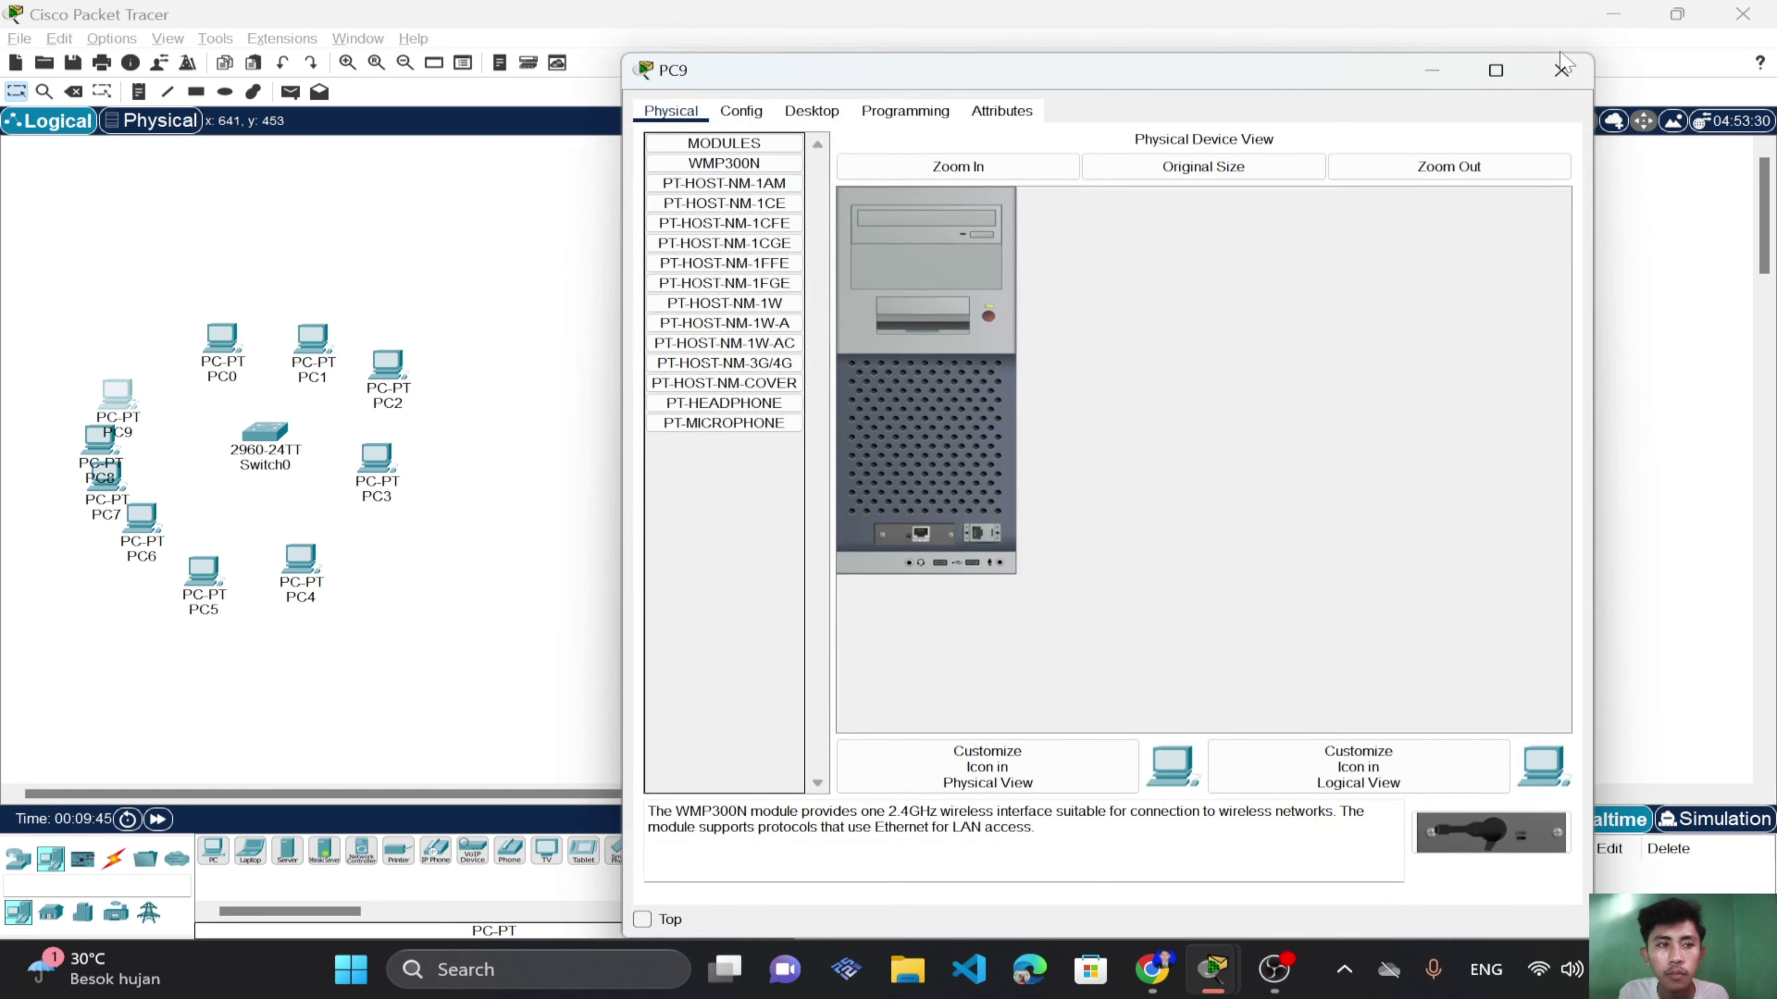
{"action": "left_click", "coordinate": [1561, 70]}
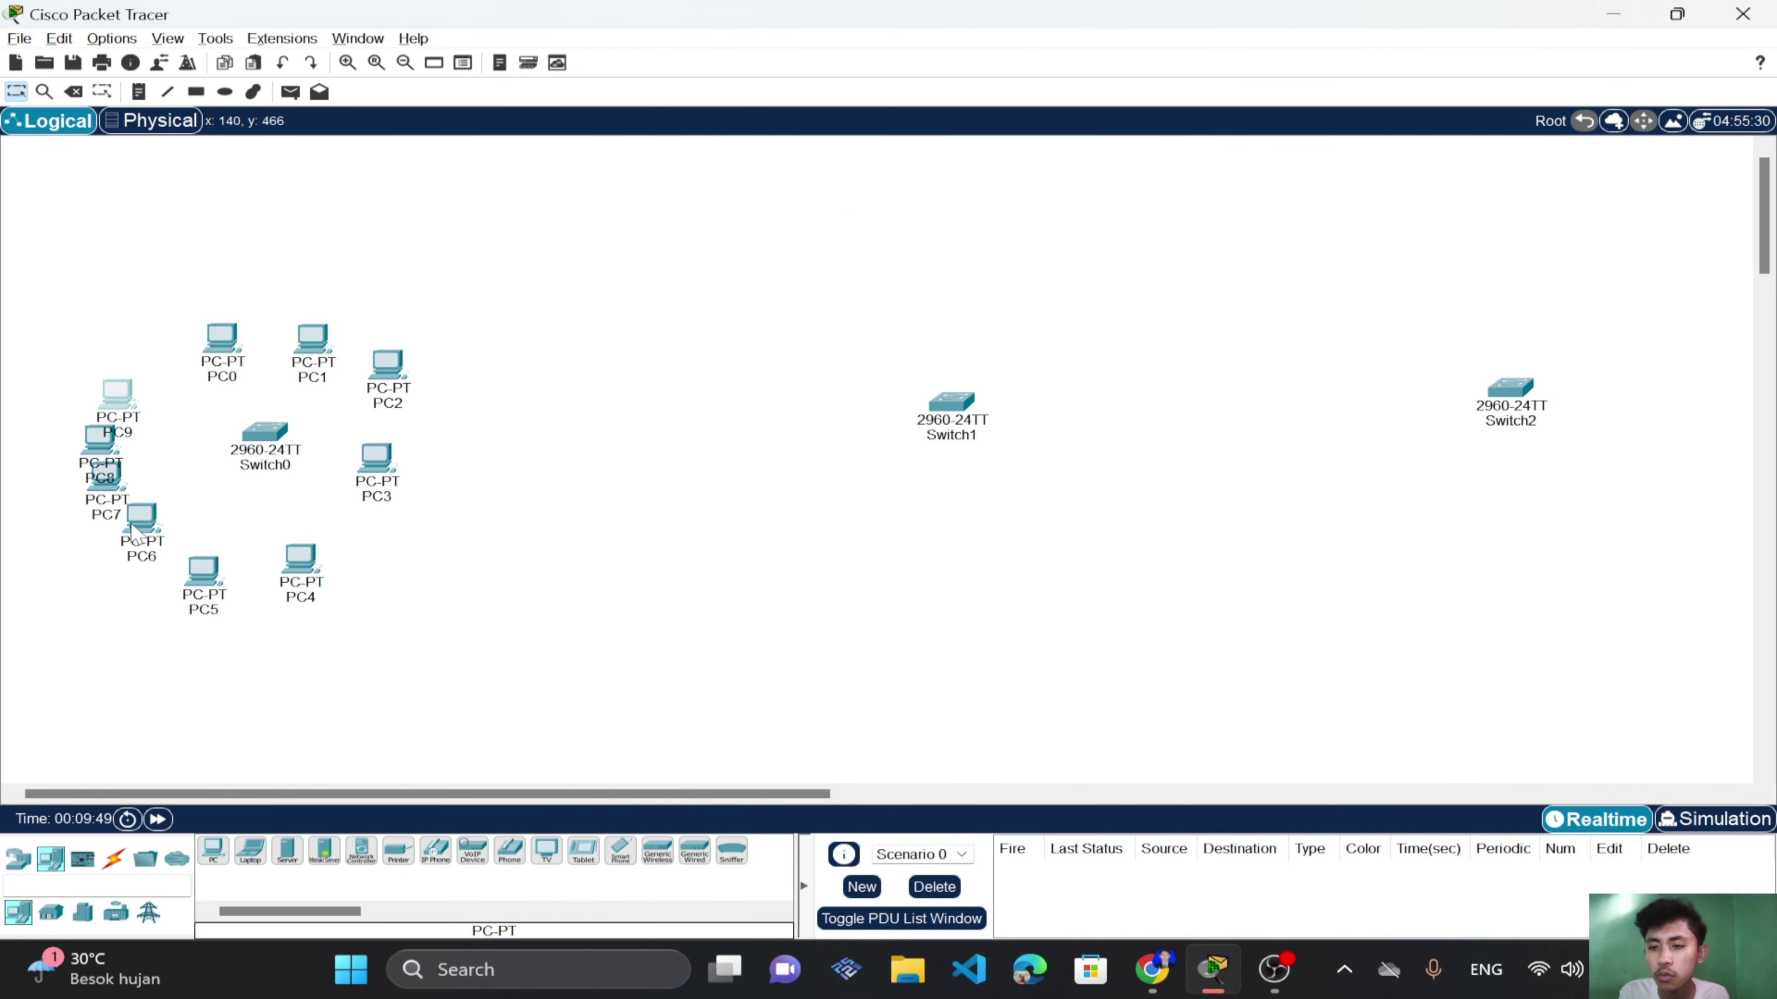
{"action": "left_click_drag", "start_coordinate": [122, 390], "coordinate": [149, 354]}
{"action": "left_click_drag", "start_coordinate": [98, 441], "coordinate": [105, 415]}
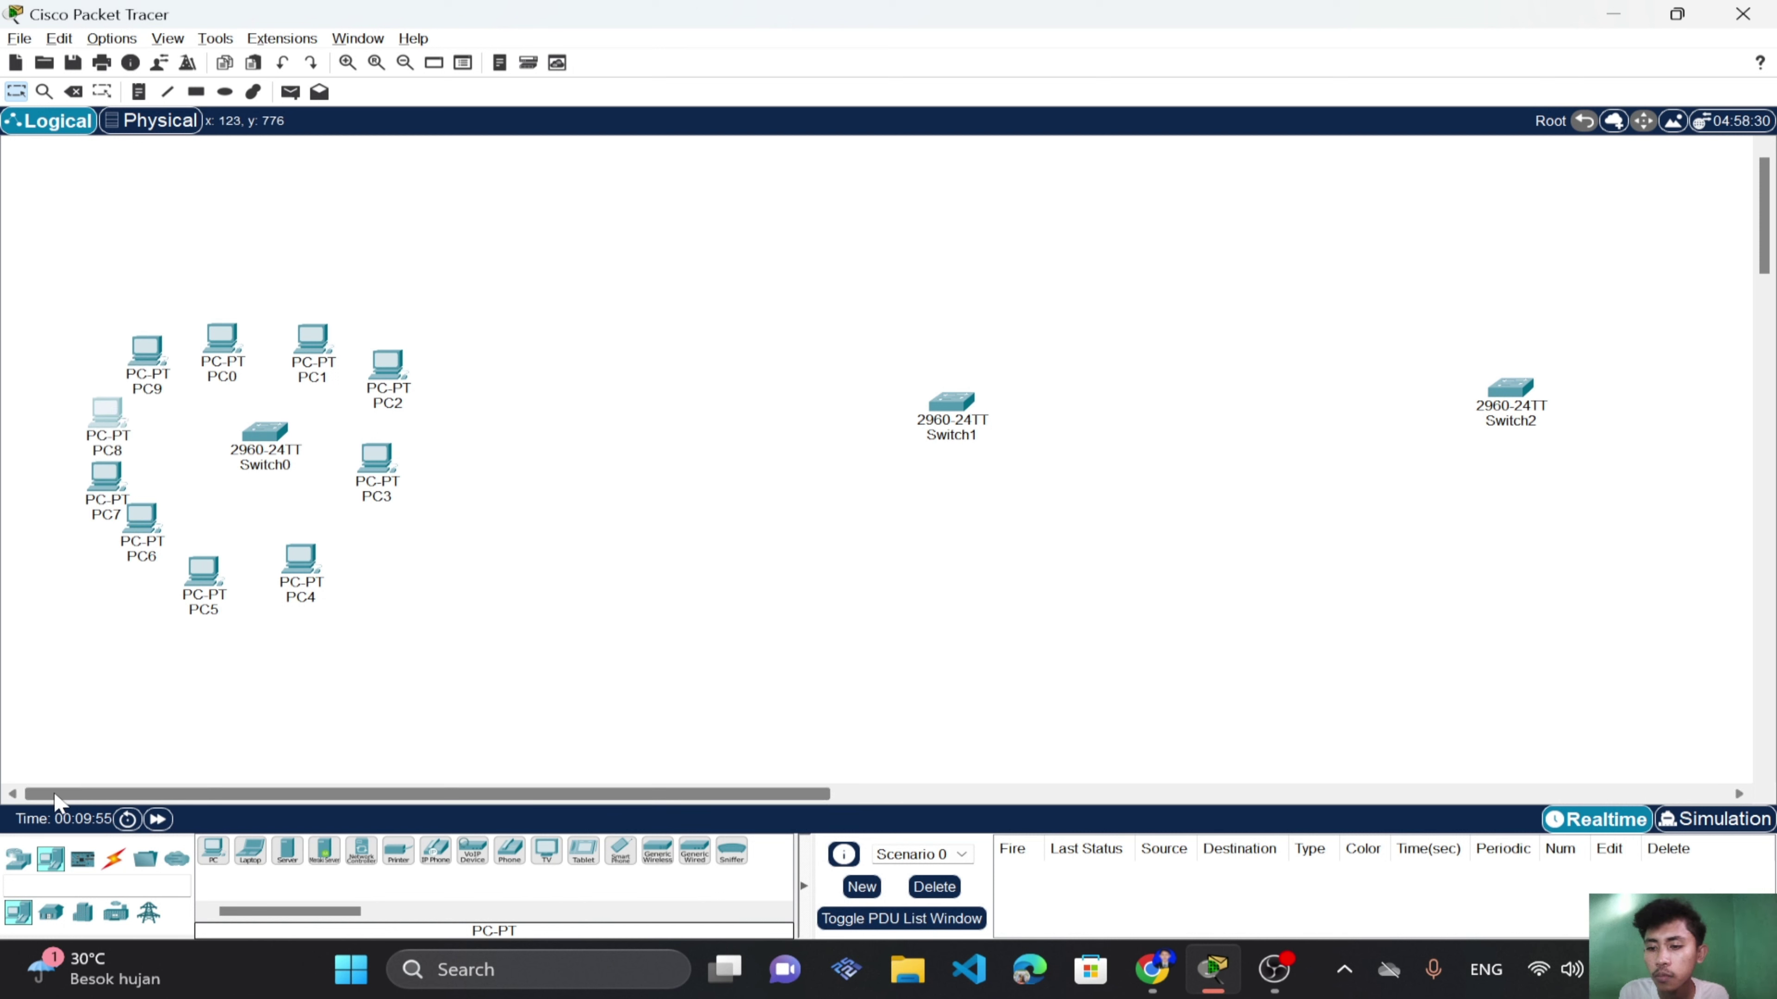
Move Switch0 together with its ten surrounding PCs to the right and slightly up to free space around the ring.
{"action": "left_click_drag", "start_coordinate": [30, 219], "coordinate": [618, 720]}
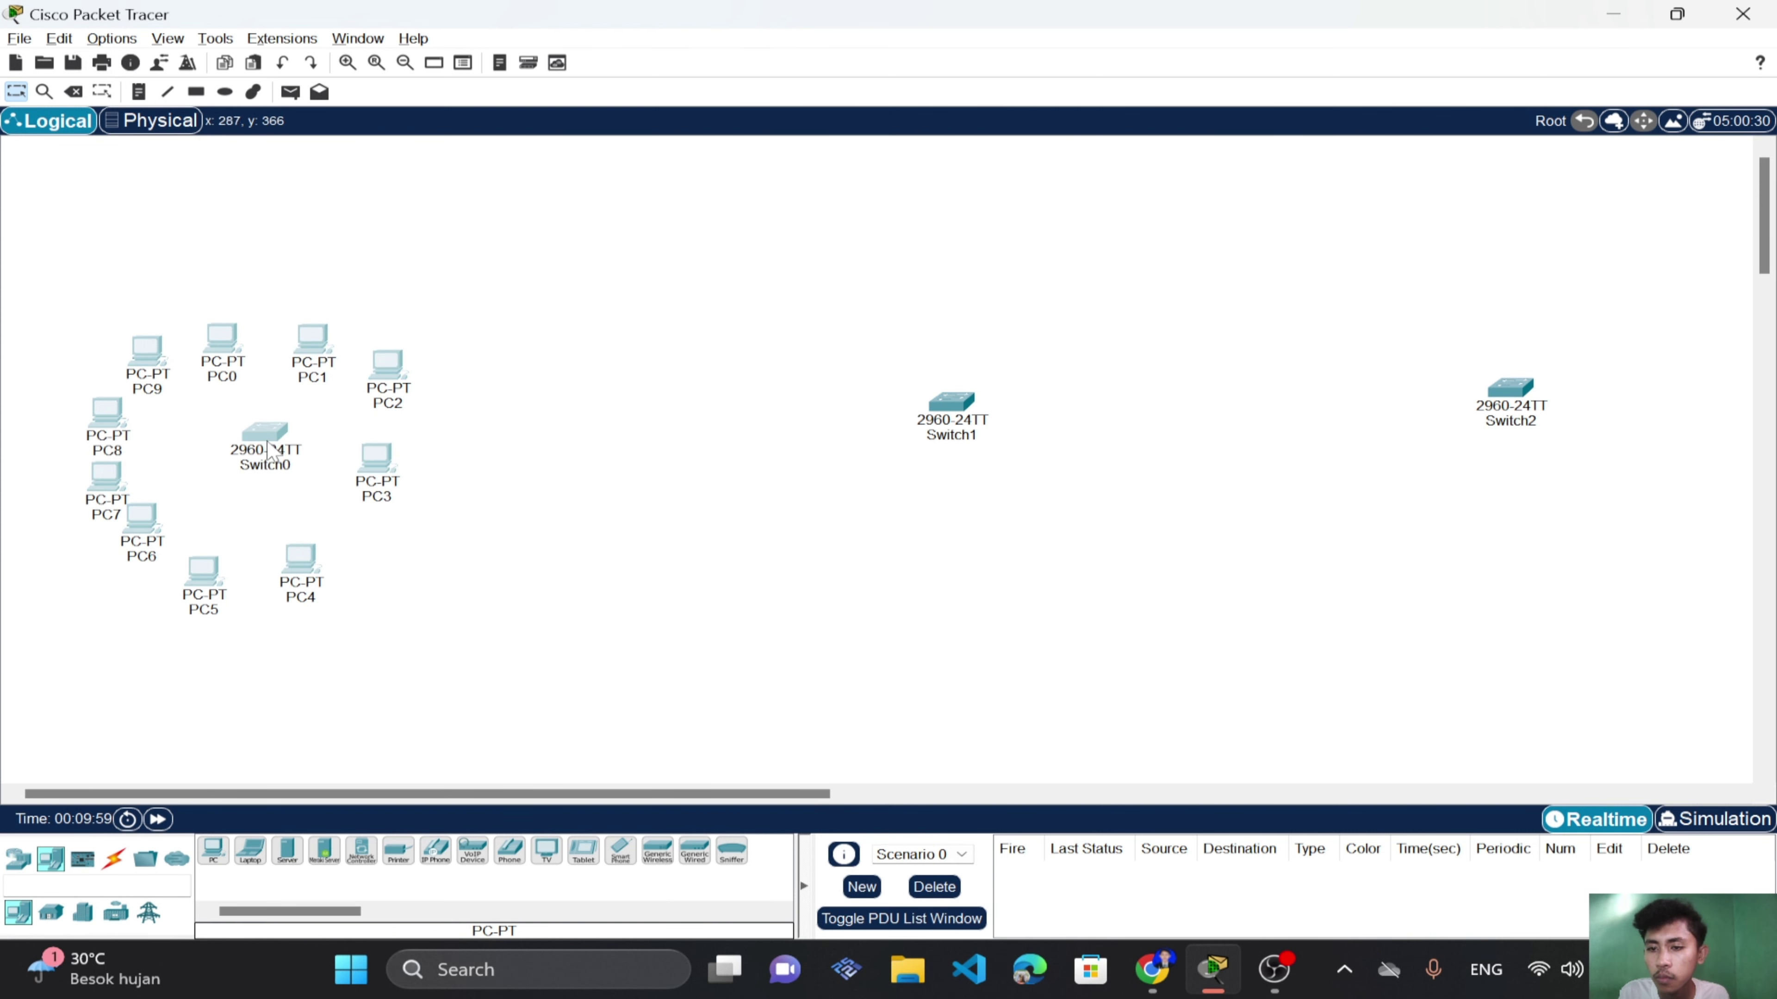
{"action": "left_click_drag", "start_coordinate": [268, 449], "coordinate": [376, 432]}
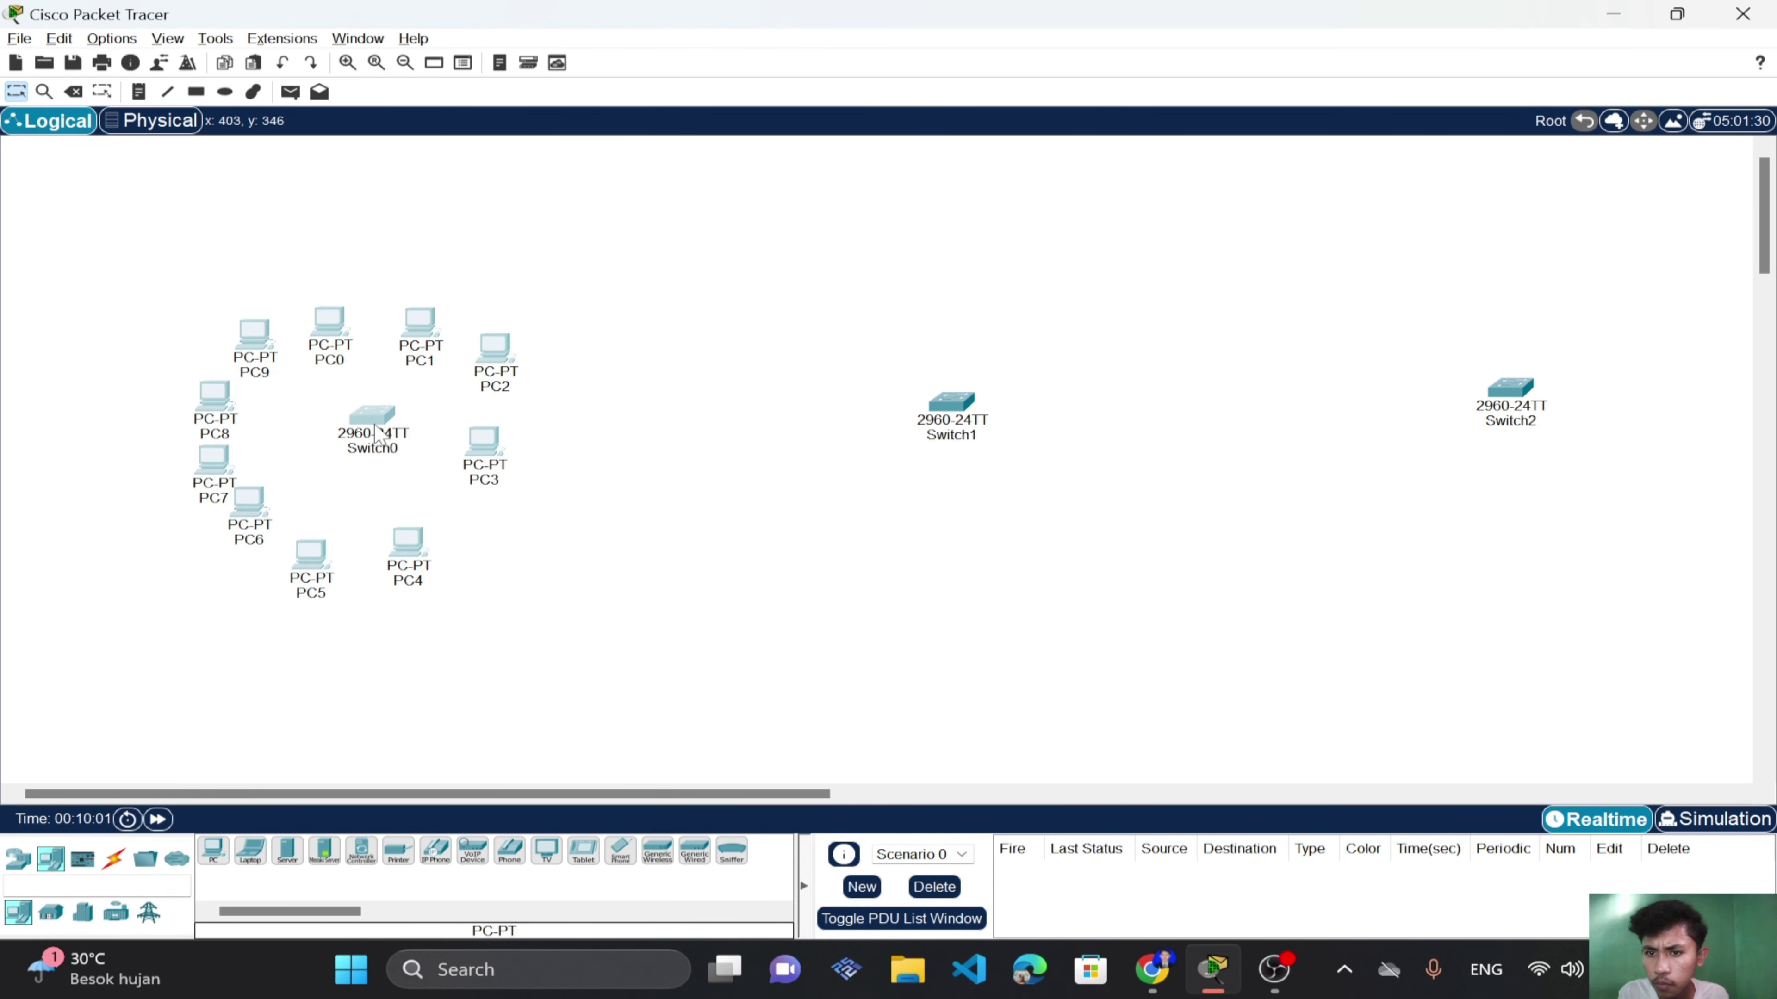
{"action": "left_click", "coordinate": [568, 594]}
Rearrange the three lower PCs of the Switch0 ring, shifting PC4 and PC5 to the right and PC6 down and right.
{"action": "left_click_drag", "start_coordinate": [414, 550], "coordinate": [445, 539]}
{"action": "left_click_drag", "start_coordinate": [309, 570], "coordinate": [345, 562]}
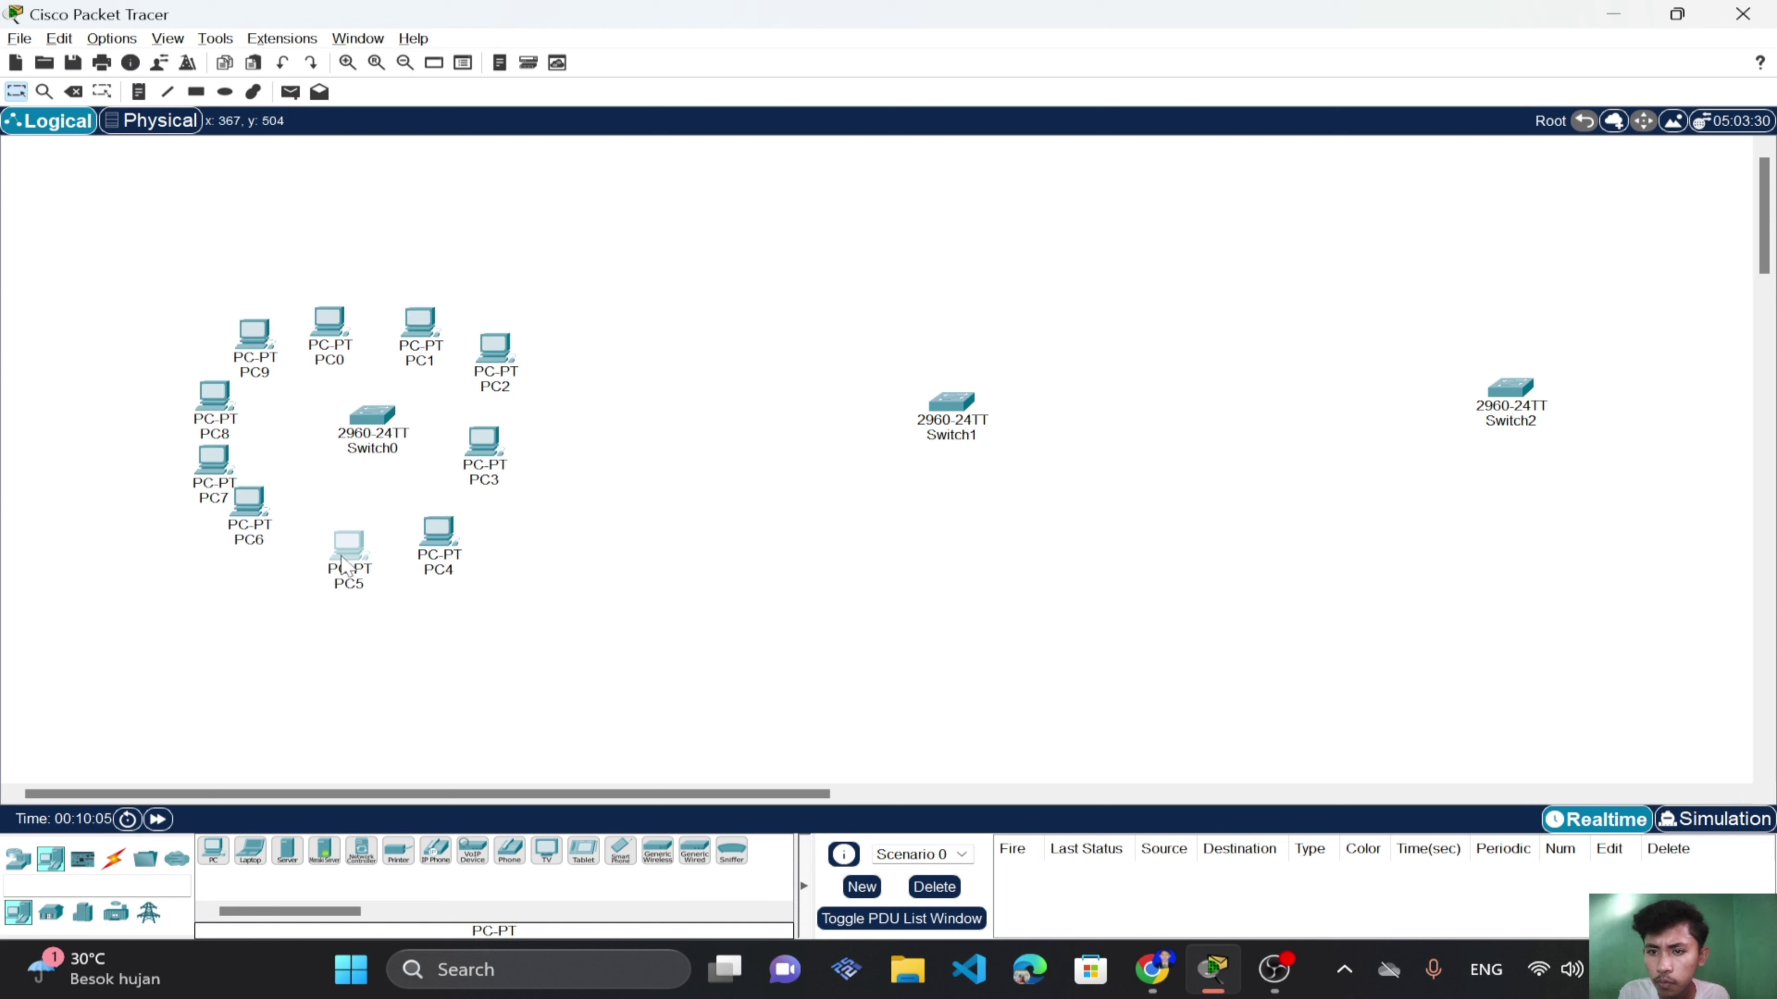
{"action": "left_click_drag", "start_coordinate": [238, 517], "coordinate": [257, 539]}
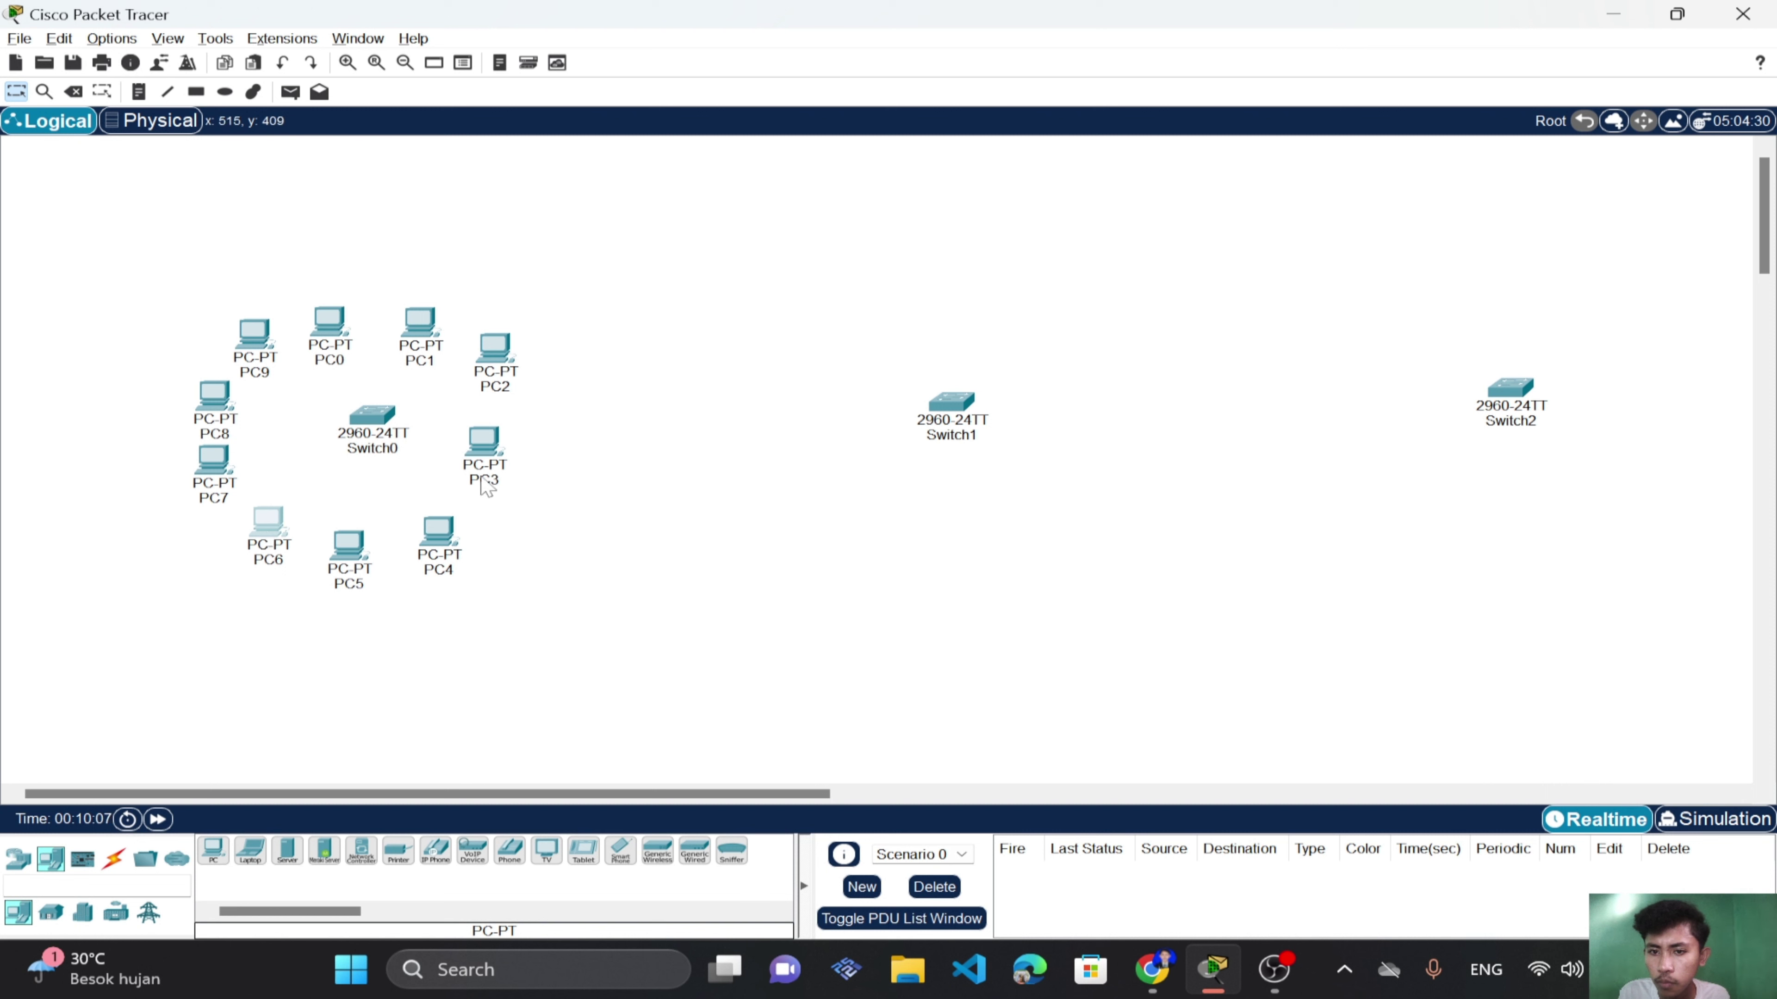
Even out the right and upper parts of the Switch0 ring by nudging PC3, PC2, PC1, PC0 and PC9.
{"action": "left_click_drag", "start_coordinate": [485, 443], "coordinate": [498, 453]}
{"action": "left_click_drag", "start_coordinate": [499, 351], "coordinate": [512, 372]}
{"action": "left_click_drag", "start_coordinate": [425, 317], "coordinate": [437, 315]}
{"action": "left_click", "coordinate": [321, 315]}
{"action": "left_click_drag", "start_coordinate": [321, 324], "coordinate": [255, 320]}
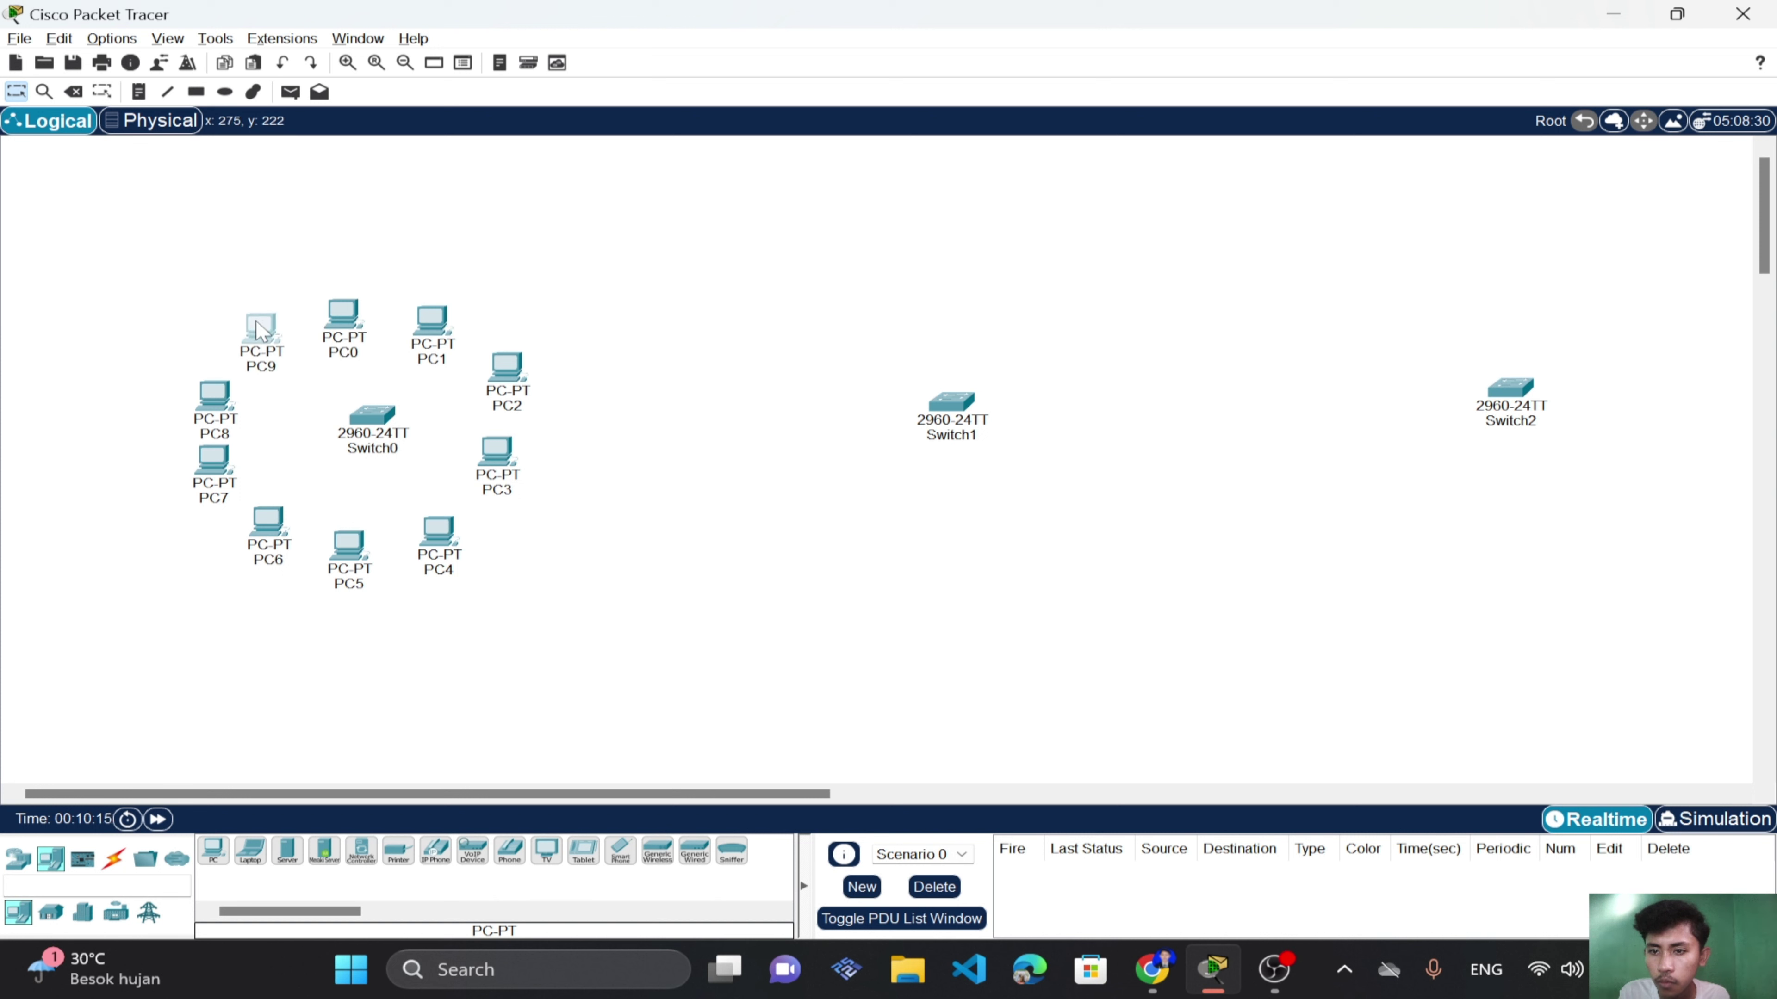
{"action": "left_click_drag", "start_coordinate": [499, 470], "coordinate": [520, 463]}
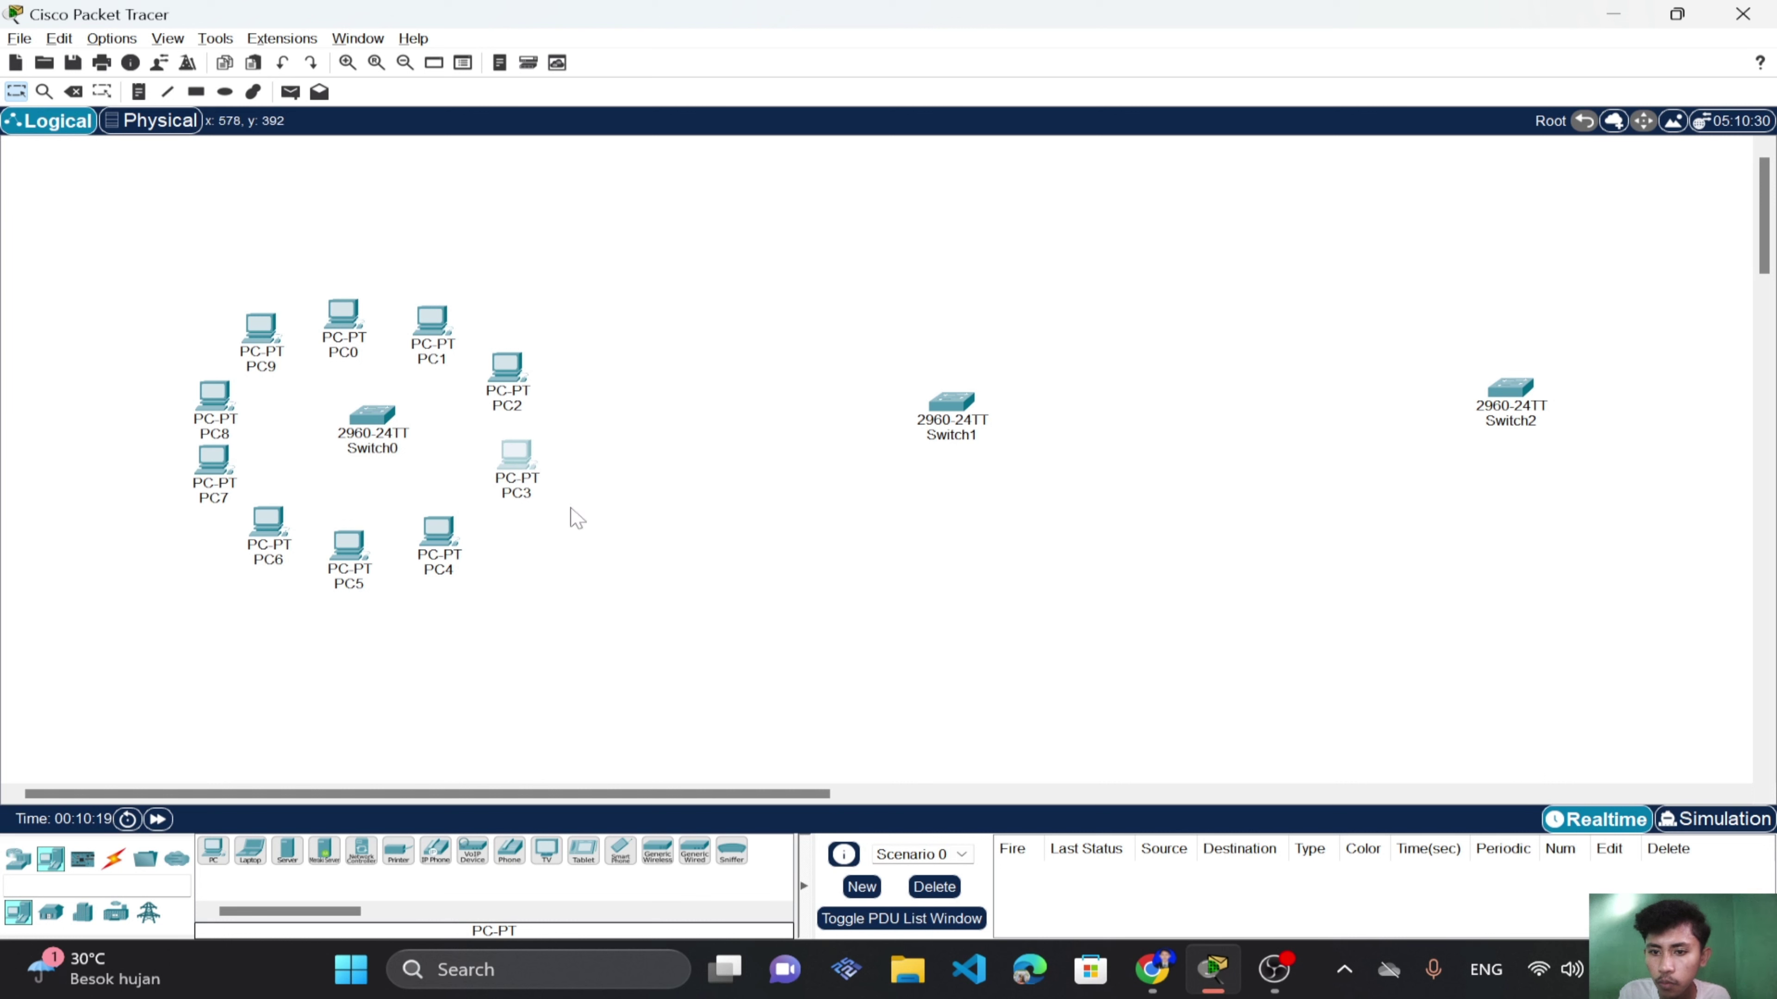
{"action": "left_click", "coordinate": [639, 604]}
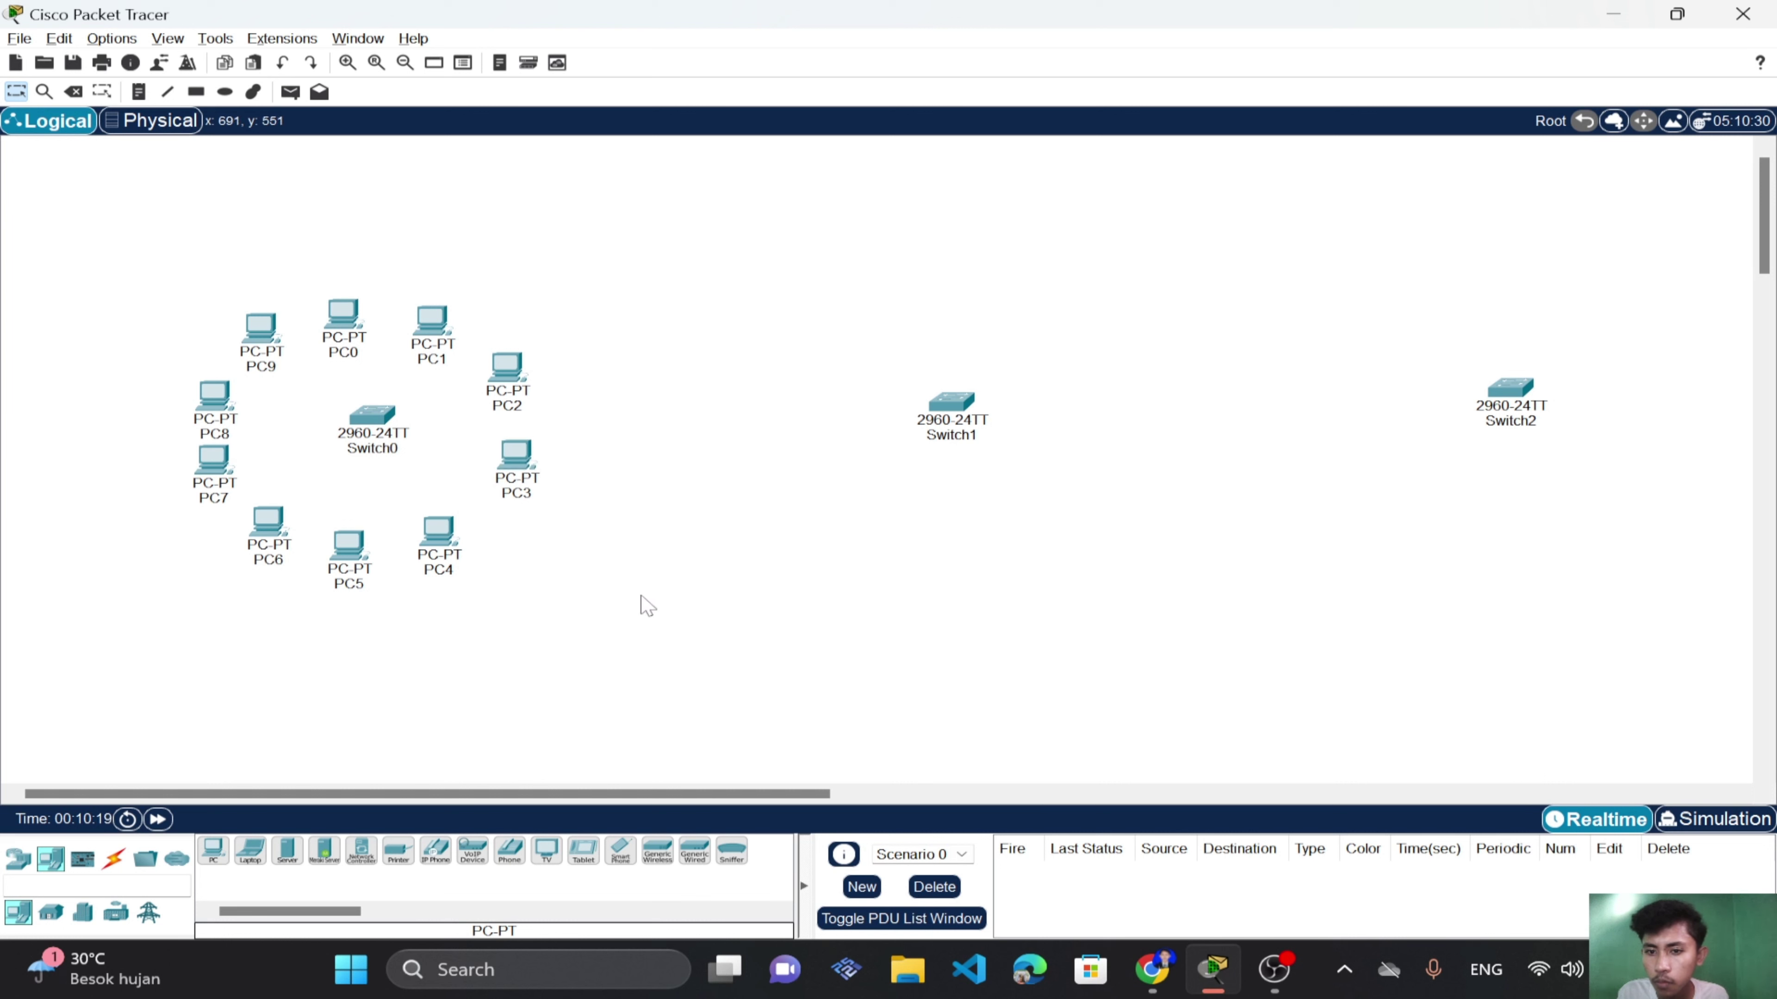
Start an outer ring around Switch0 by placing three PCs above the inner ring, from upper left to upper right.
{"action": "left_click", "coordinate": [213, 852]}
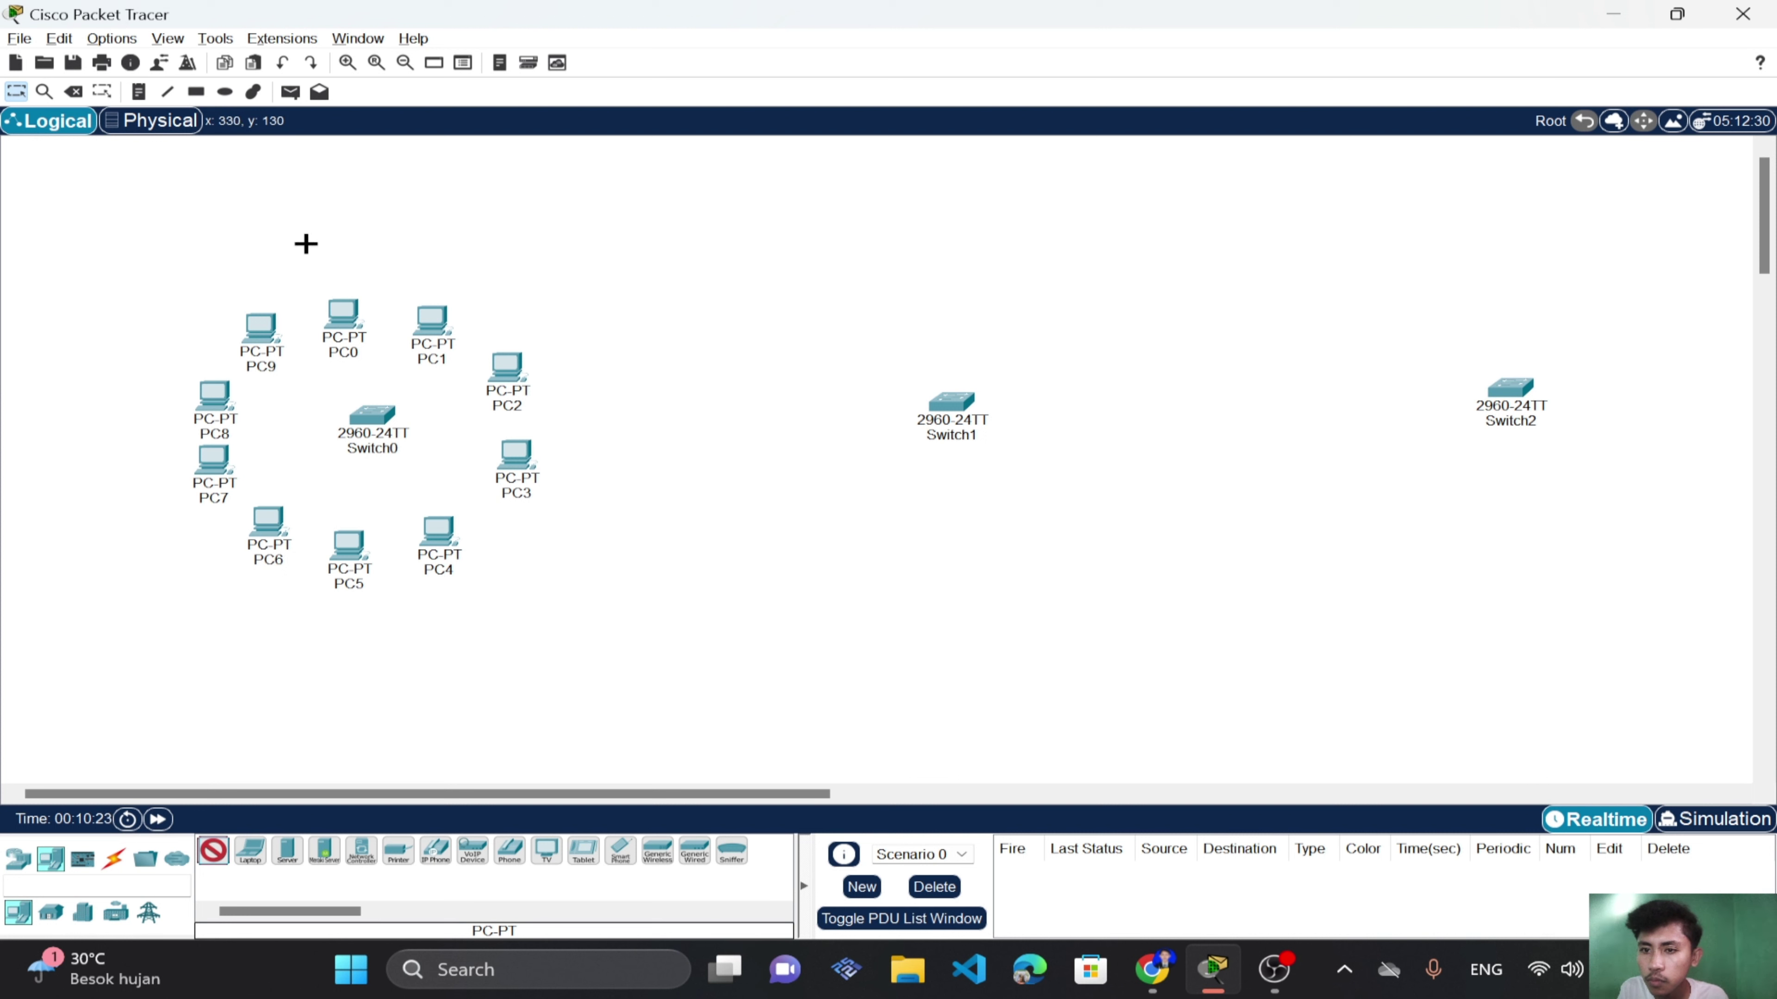
{"action": "left_click", "coordinate": [299, 245]}
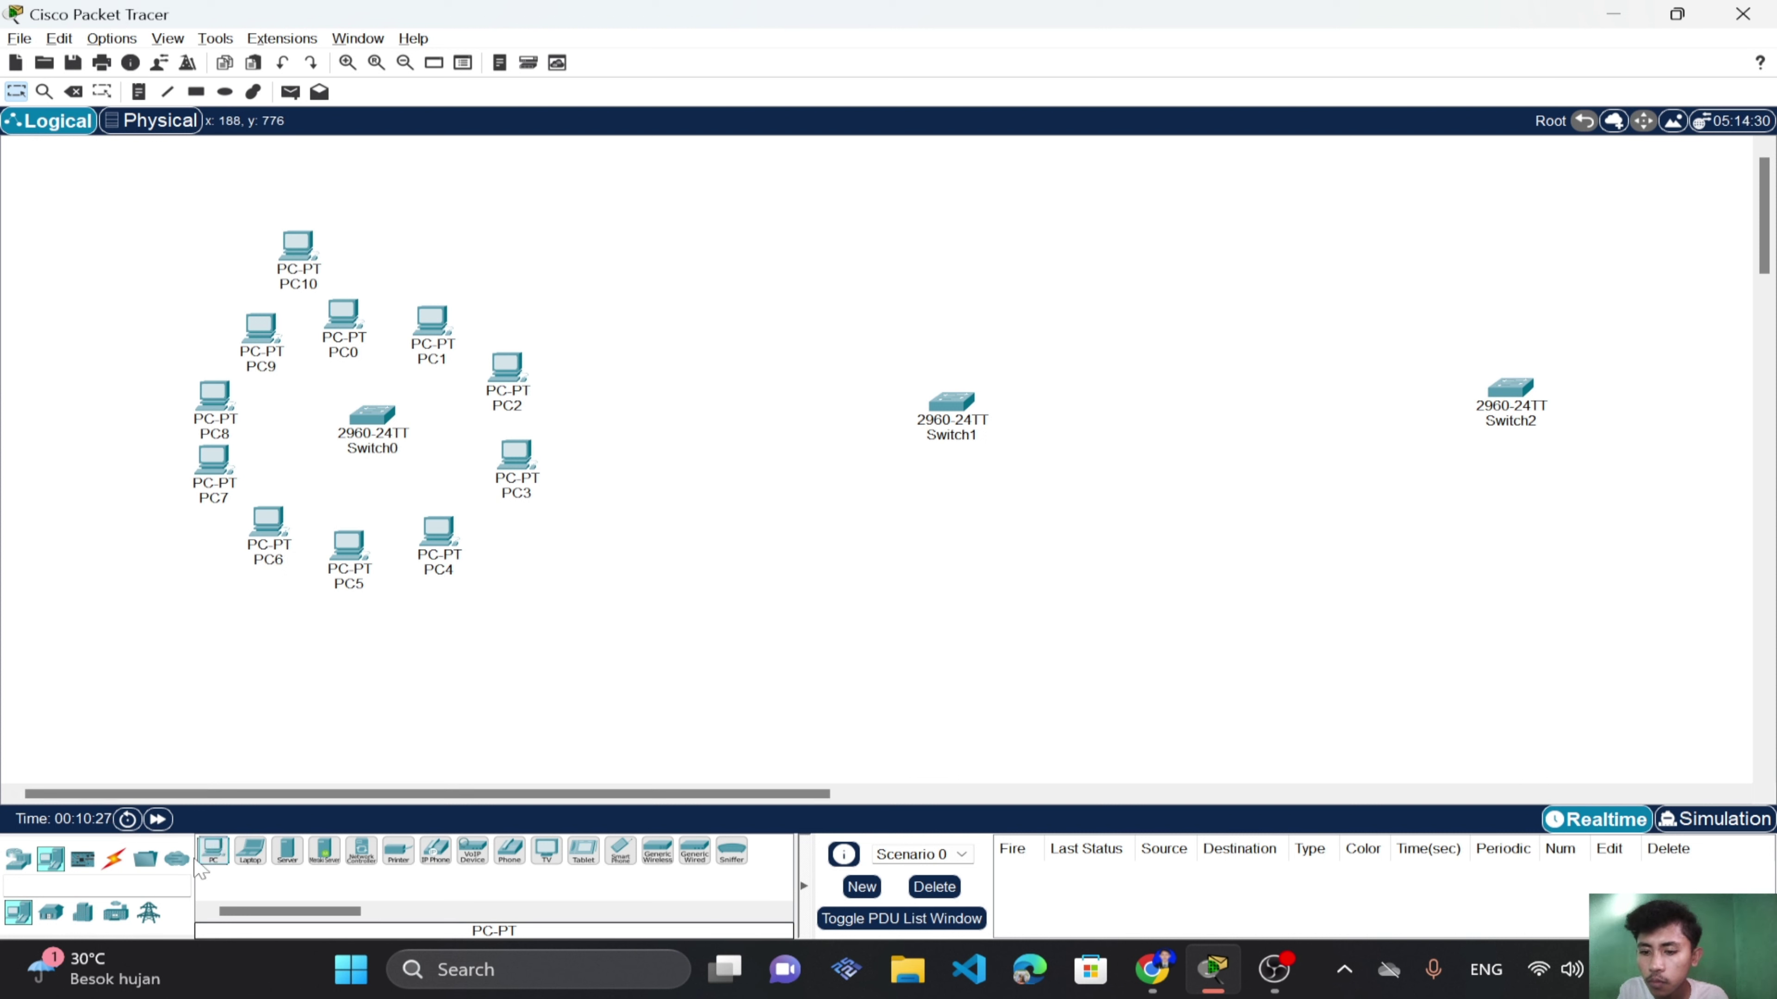
{"action": "left_click", "coordinate": [214, 851]}
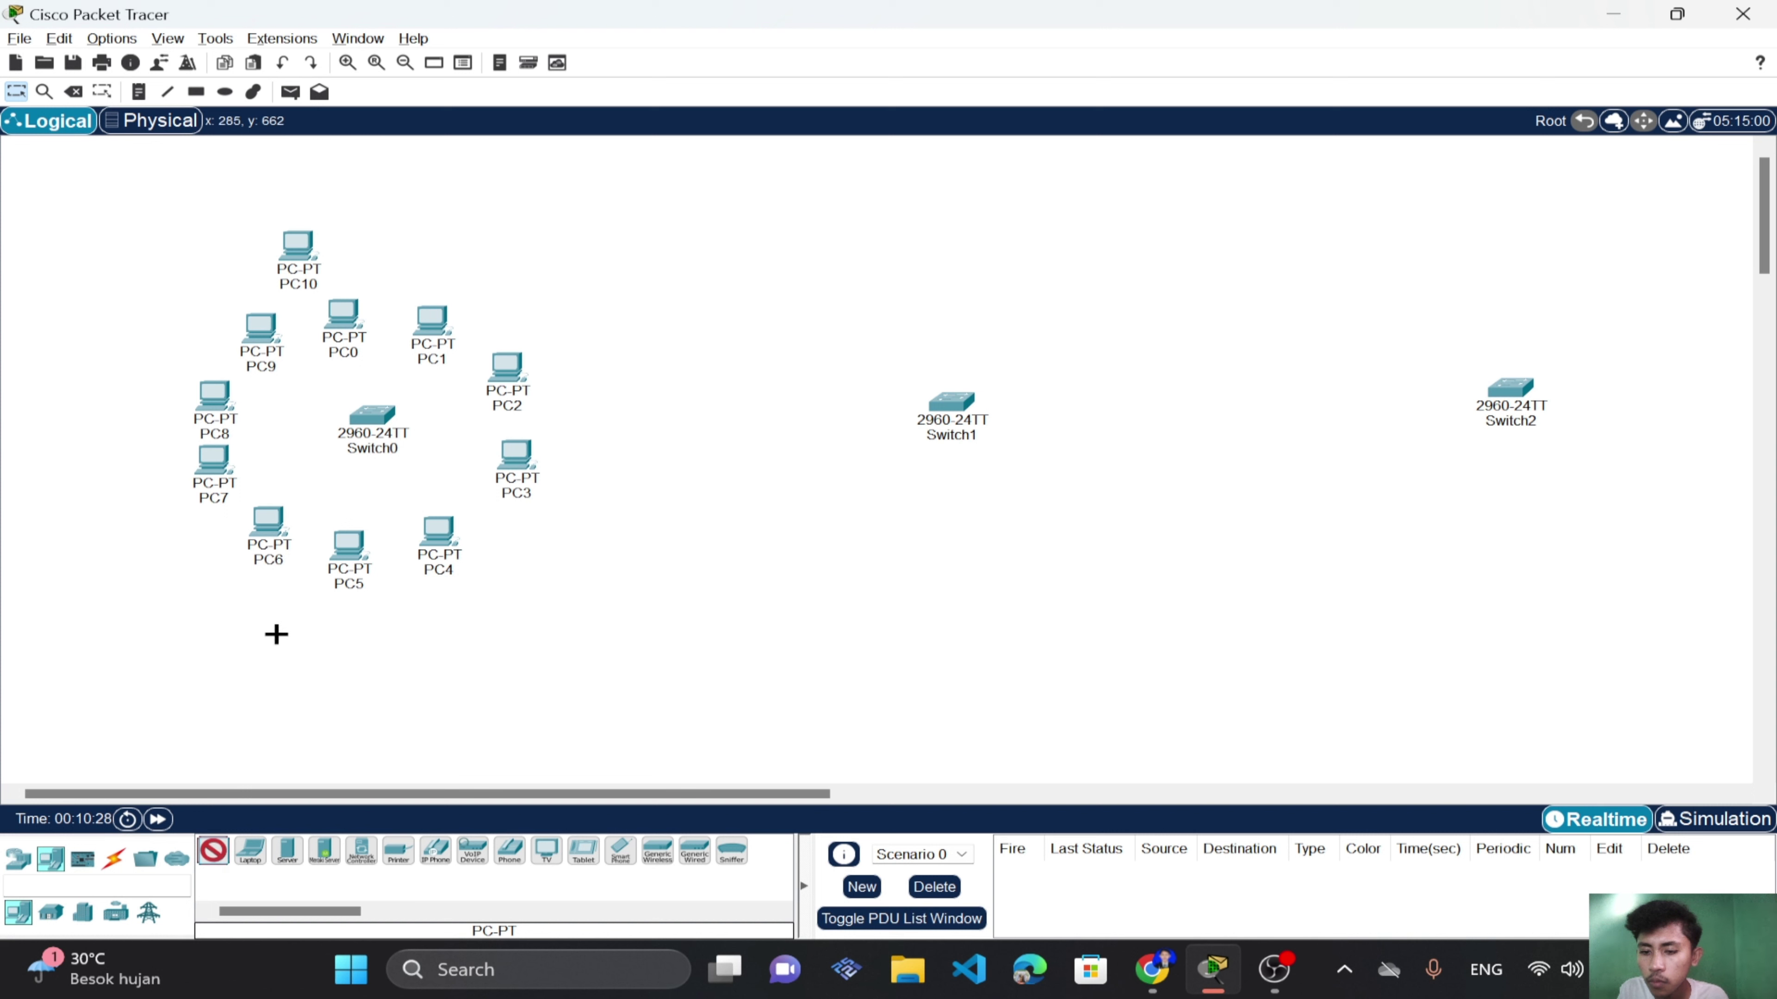
{"action": "left_click", "coordinate": [407, 245]}
{"action": "left_click", "coordinate": [213, 855]}
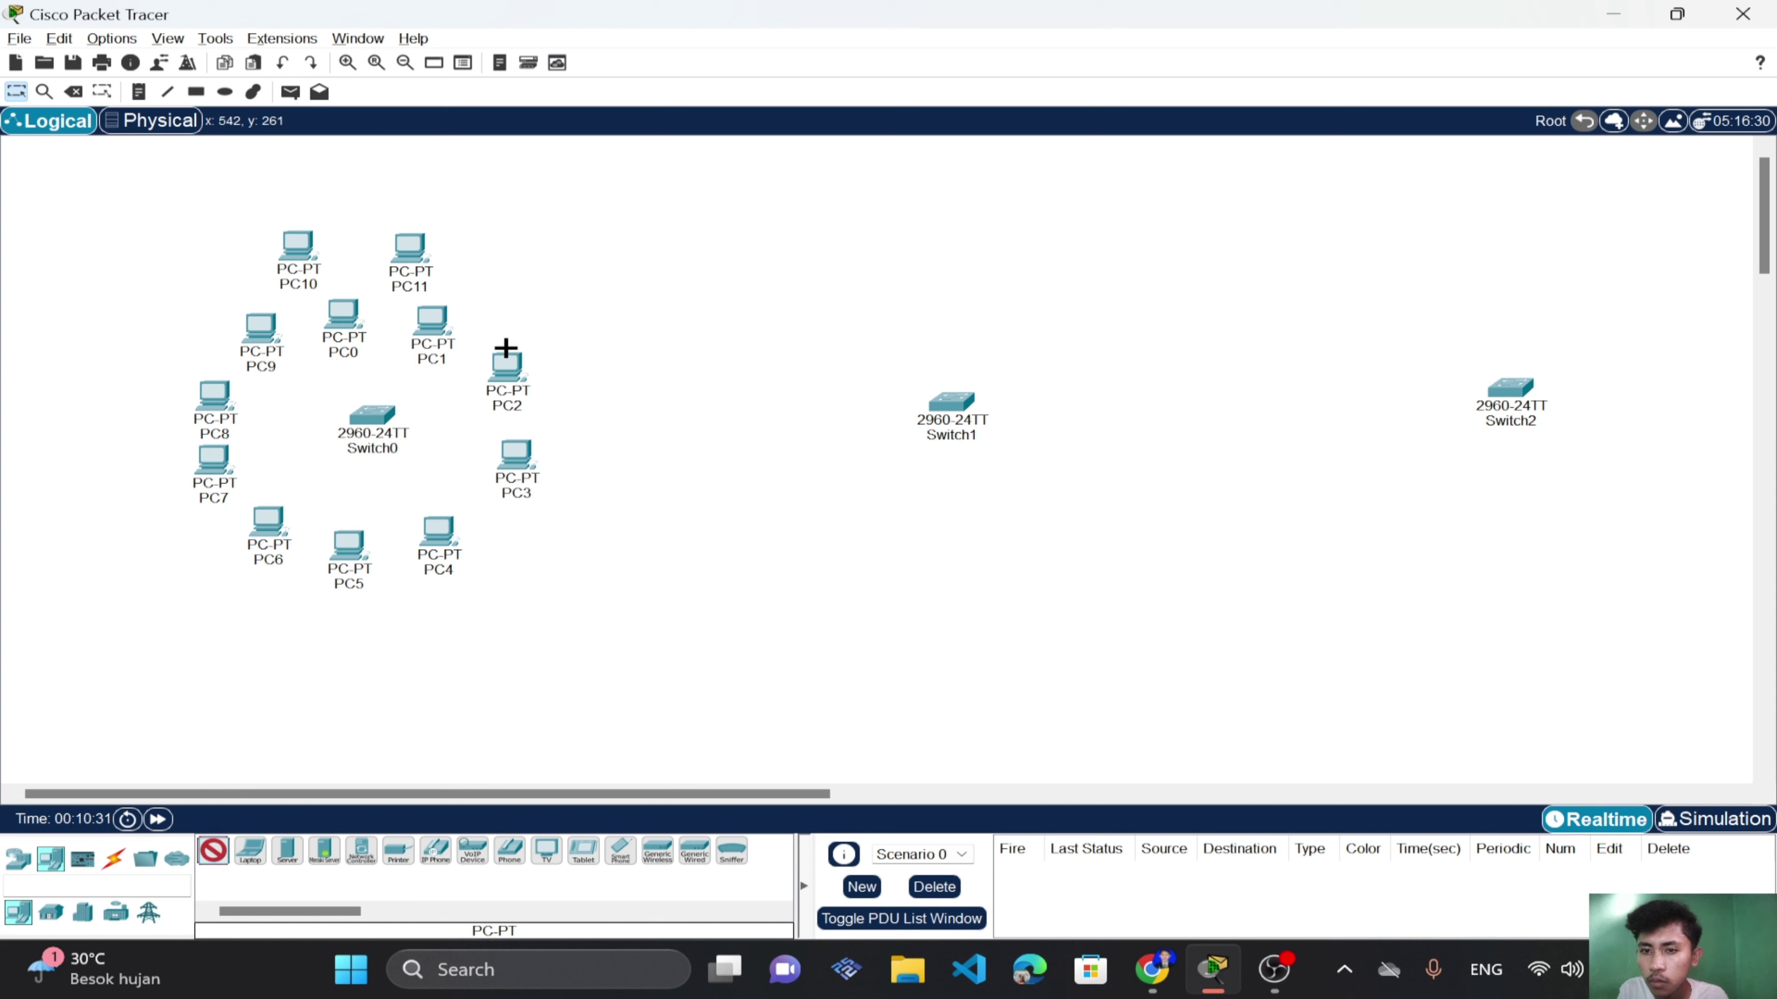
{"action": "left_click", "coordinate": [522, 285]}
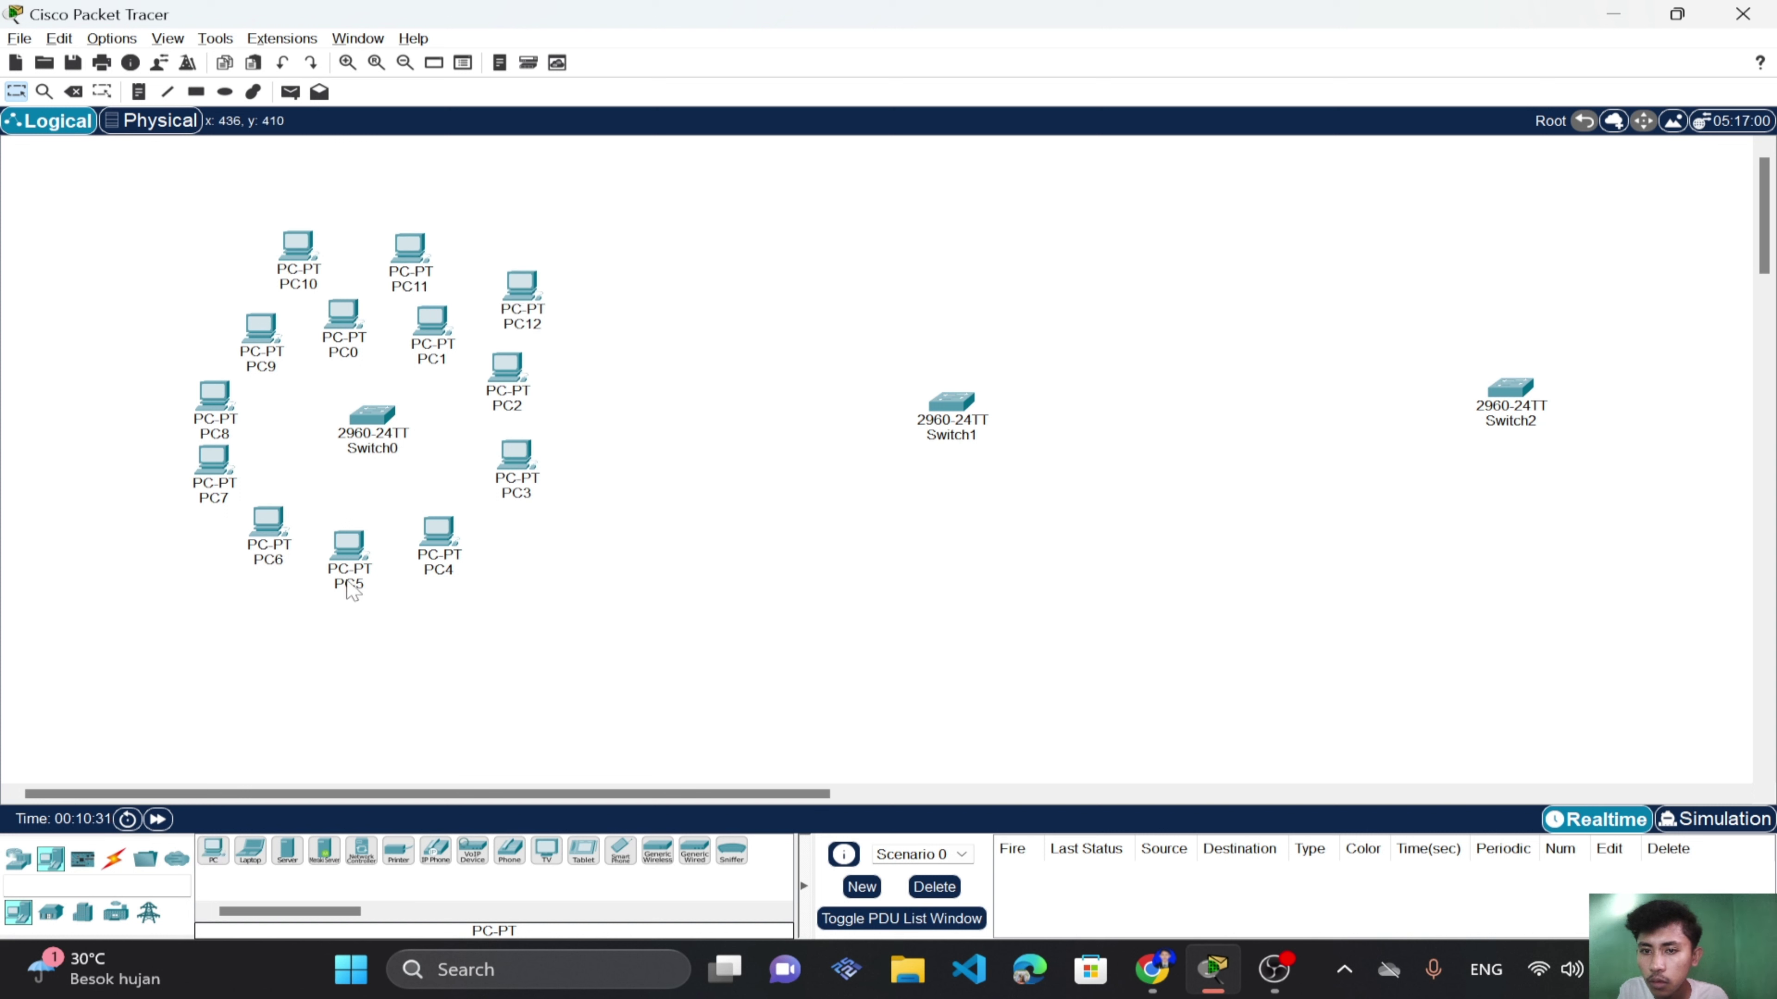
Continue the outer ring around Switch0 with three PCs: one at its right, one at its lower right and one below.
{"action": "left_click", "coordinate": [216, 861]}
{"action": "left_click", "coordinate": [593, 413]}
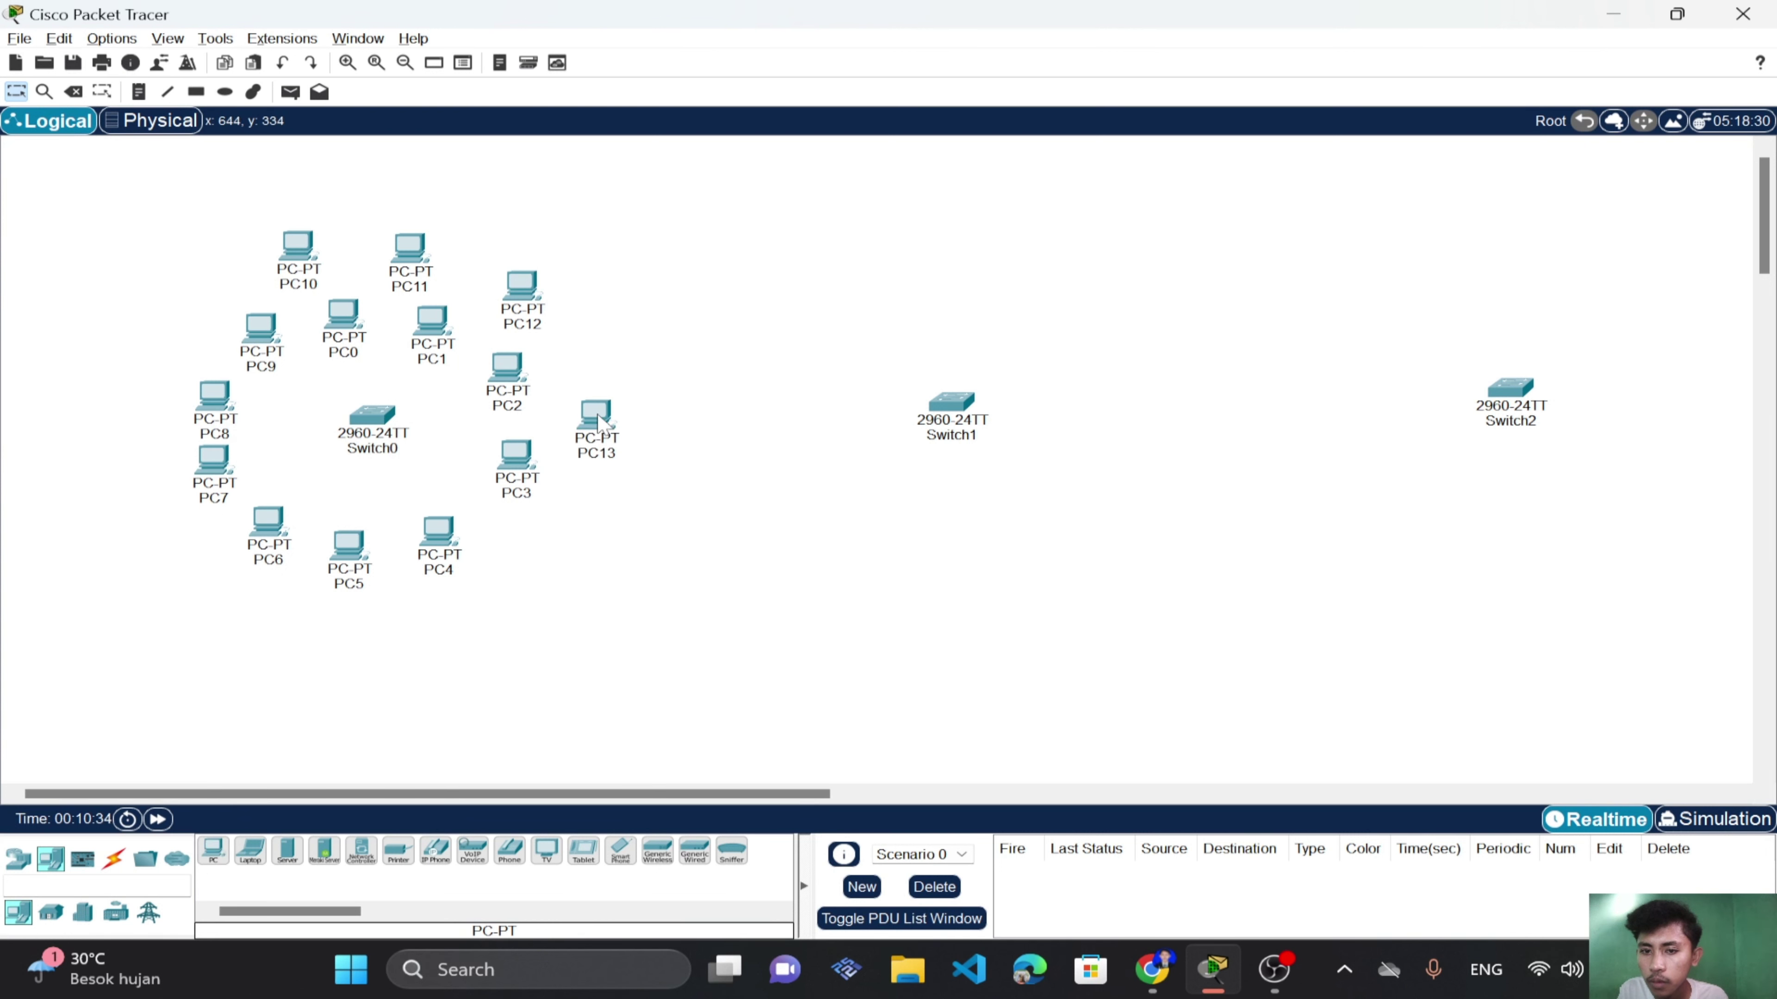
{"action": "left_click", "coordinate": [521, 557]}
{"action": "left_click", "coordinate": [214, 852]}
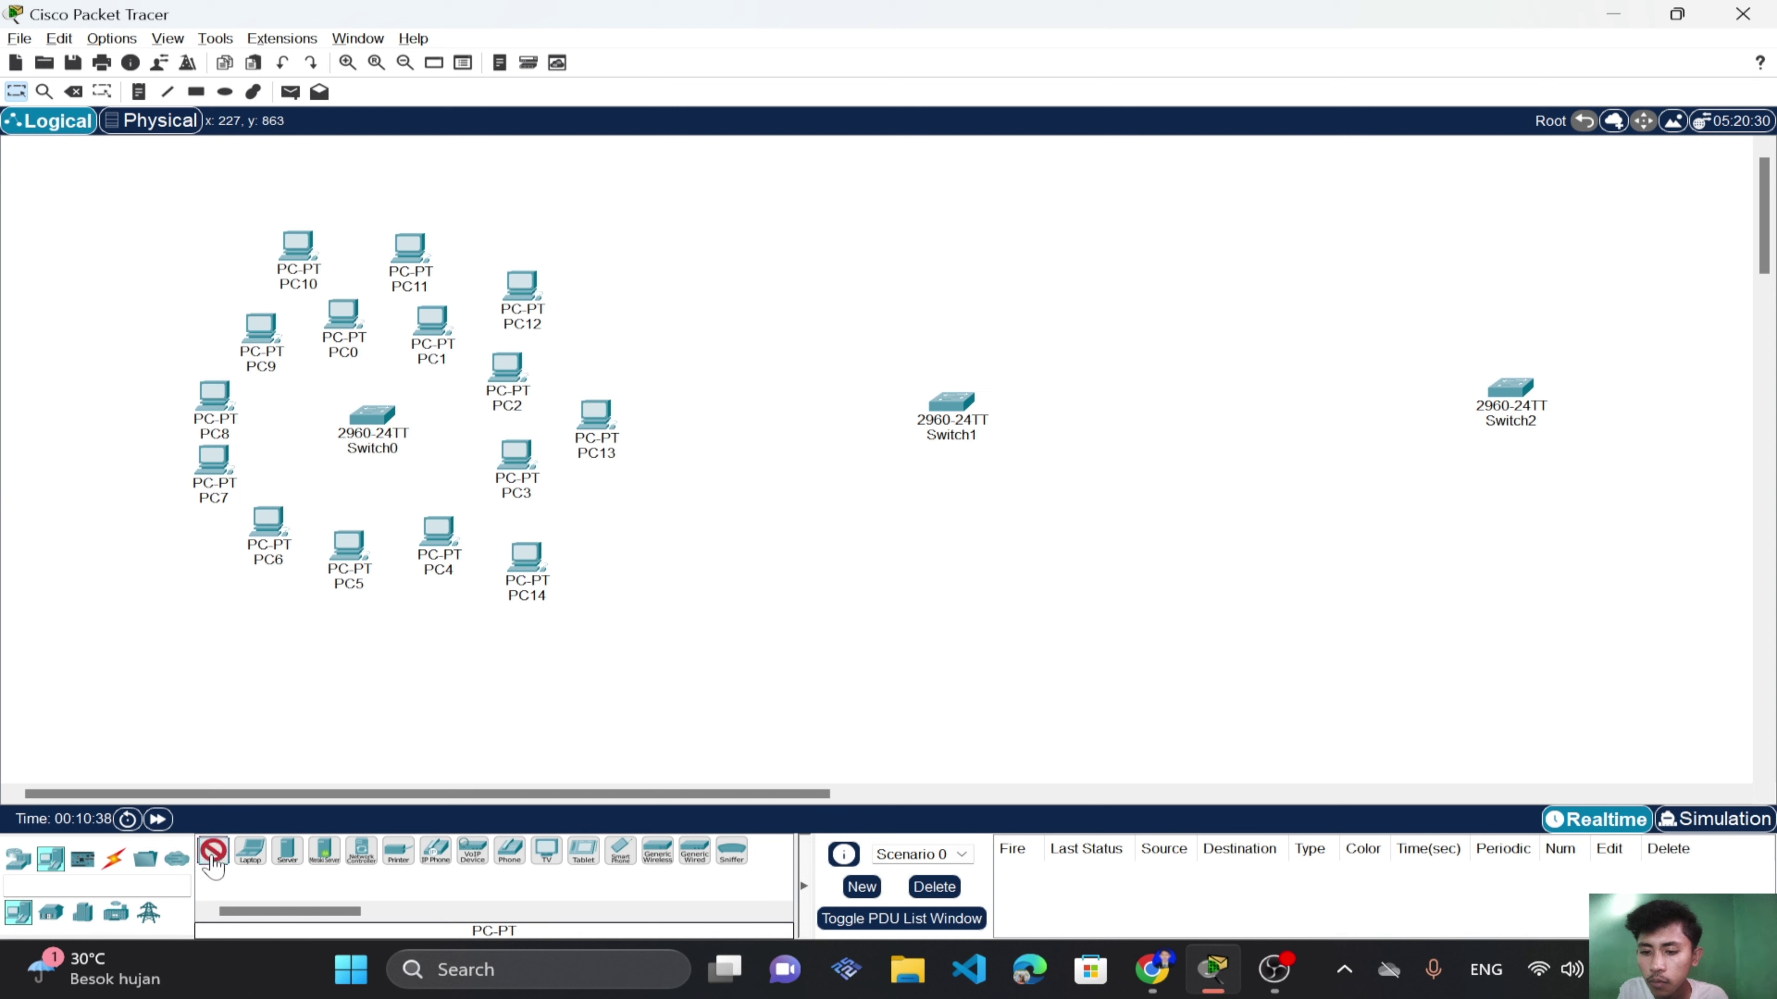
{"action": "left_click", "coordinate": [401, 642]}
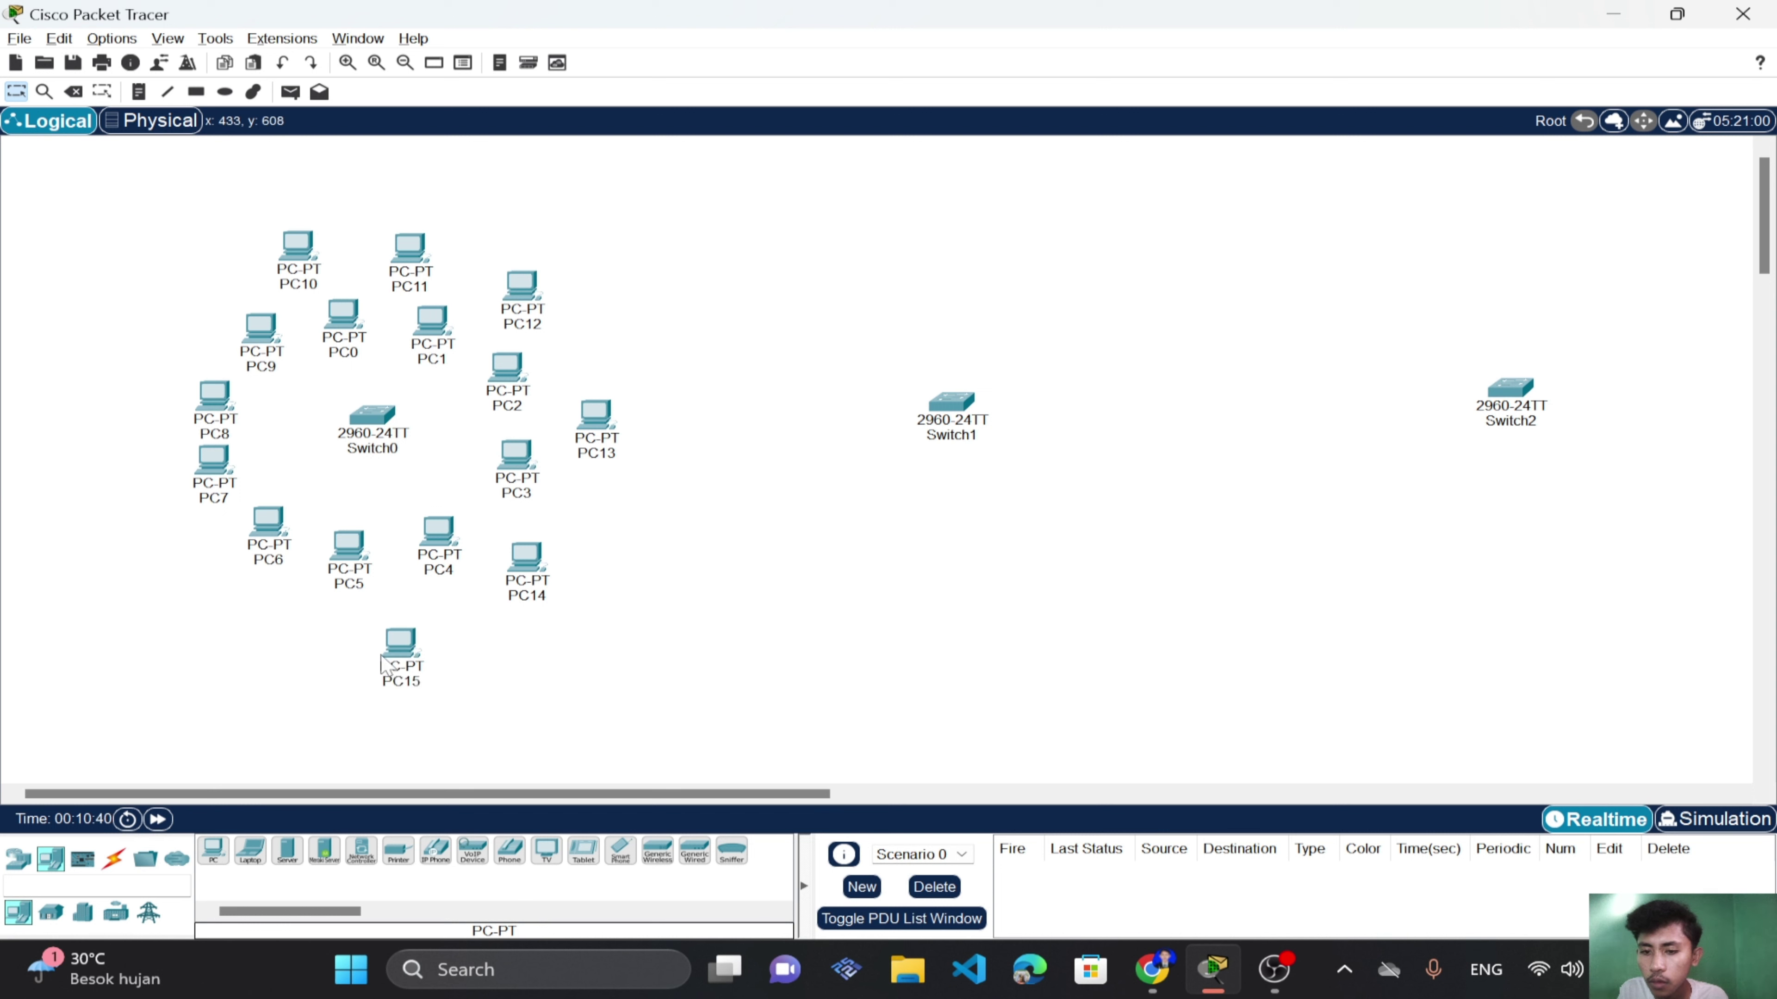
Complete the outer ring around Switch0 with four PCs running from below the inner ring up its left side to the upper left.
{"action": "left_click", "coordinate": [213, 855]}
{"action": "left_click", "coordinate": [270, 624]}
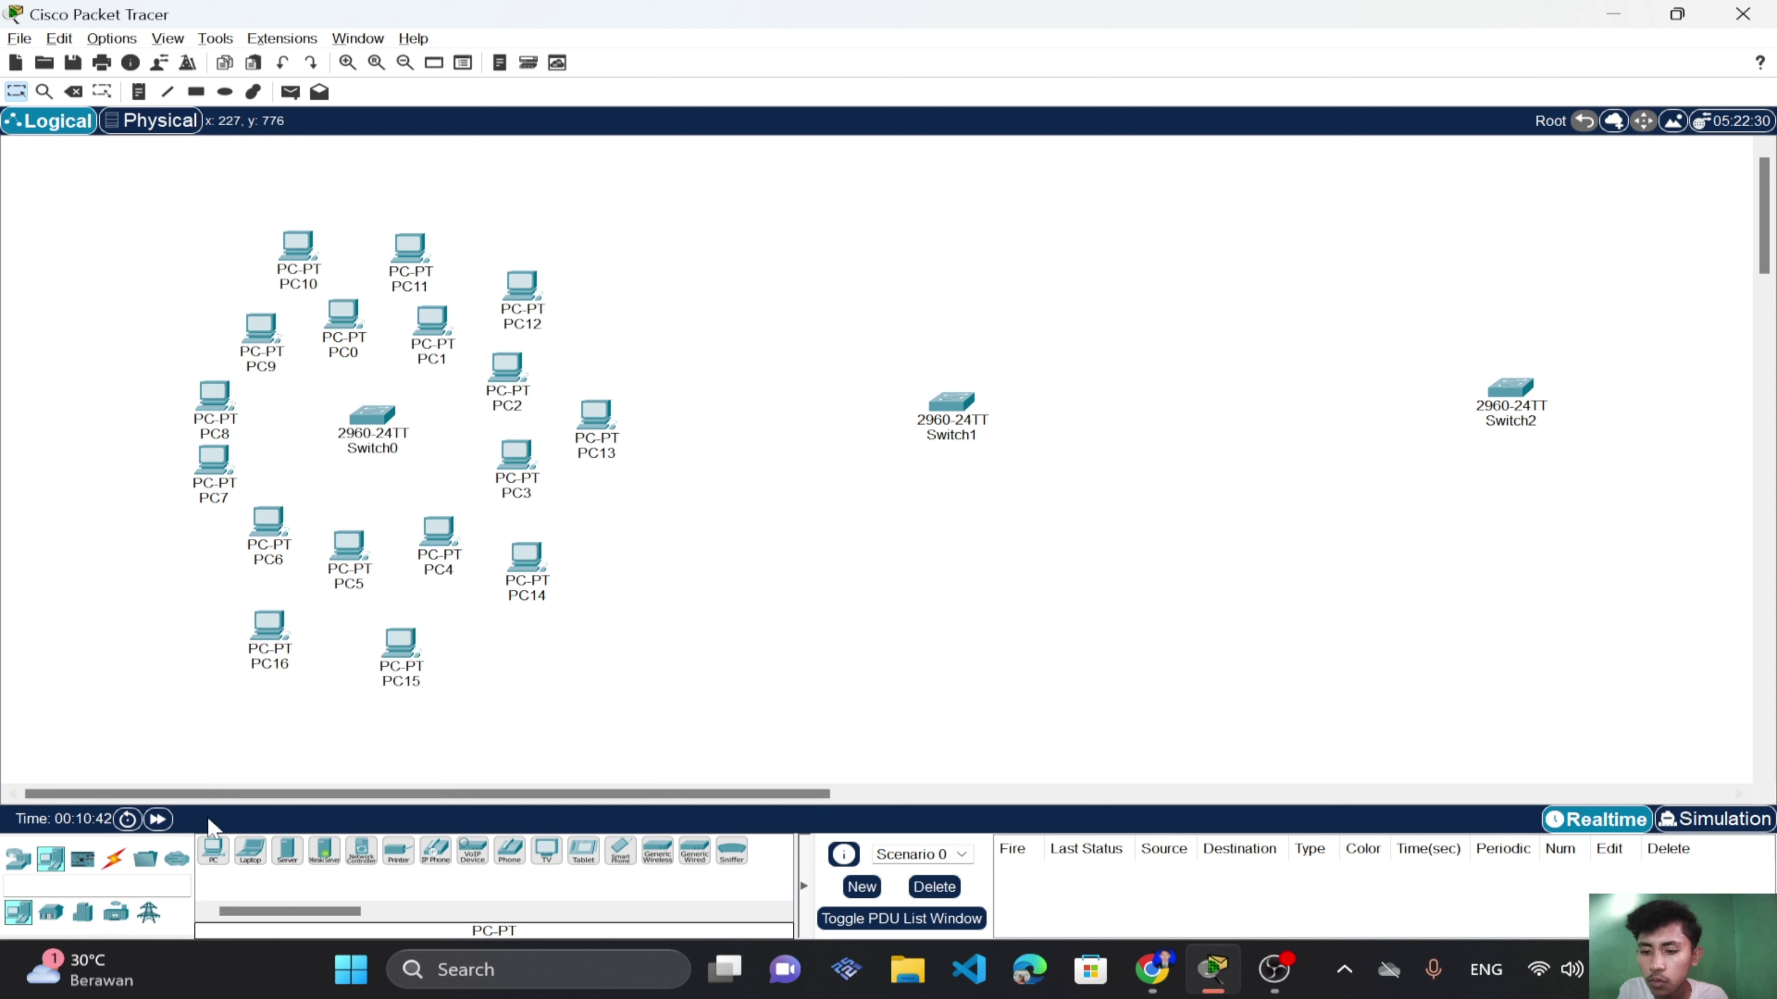
{"action": "left_click", "coordinate": [138, 560]}
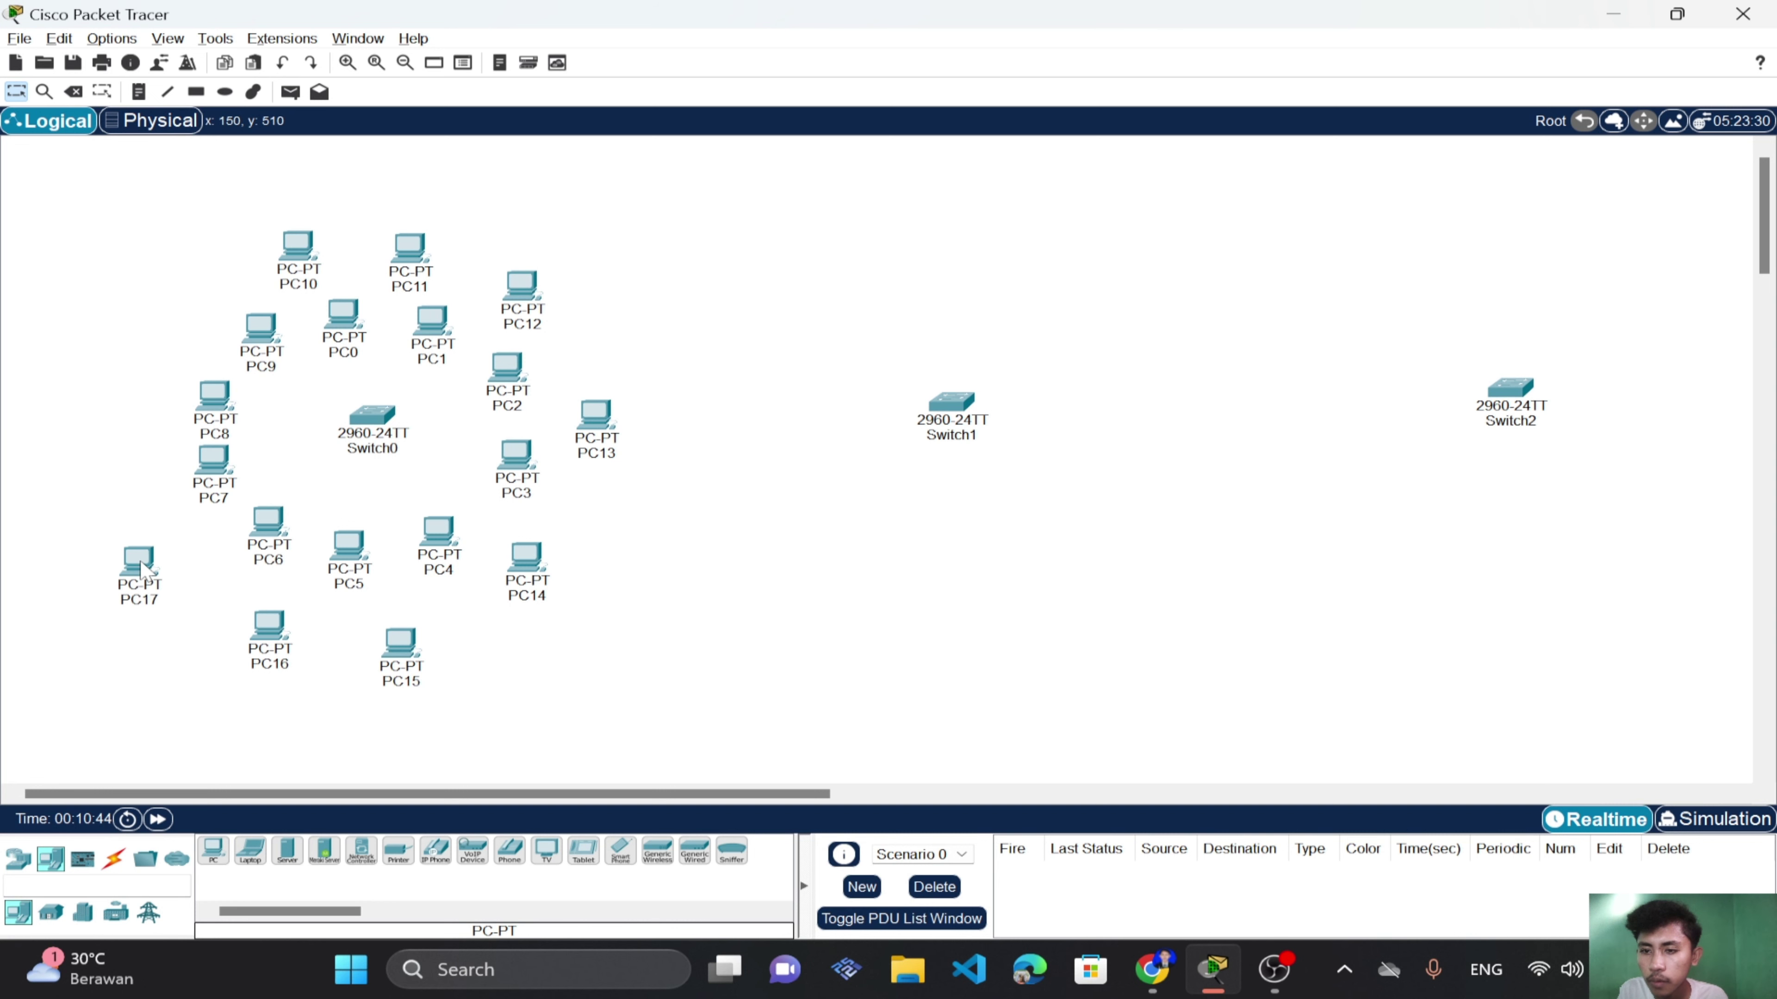
{"action": "left_click_drag", "start_coordinate": [213, 850], "coordinate": [114, 448]}
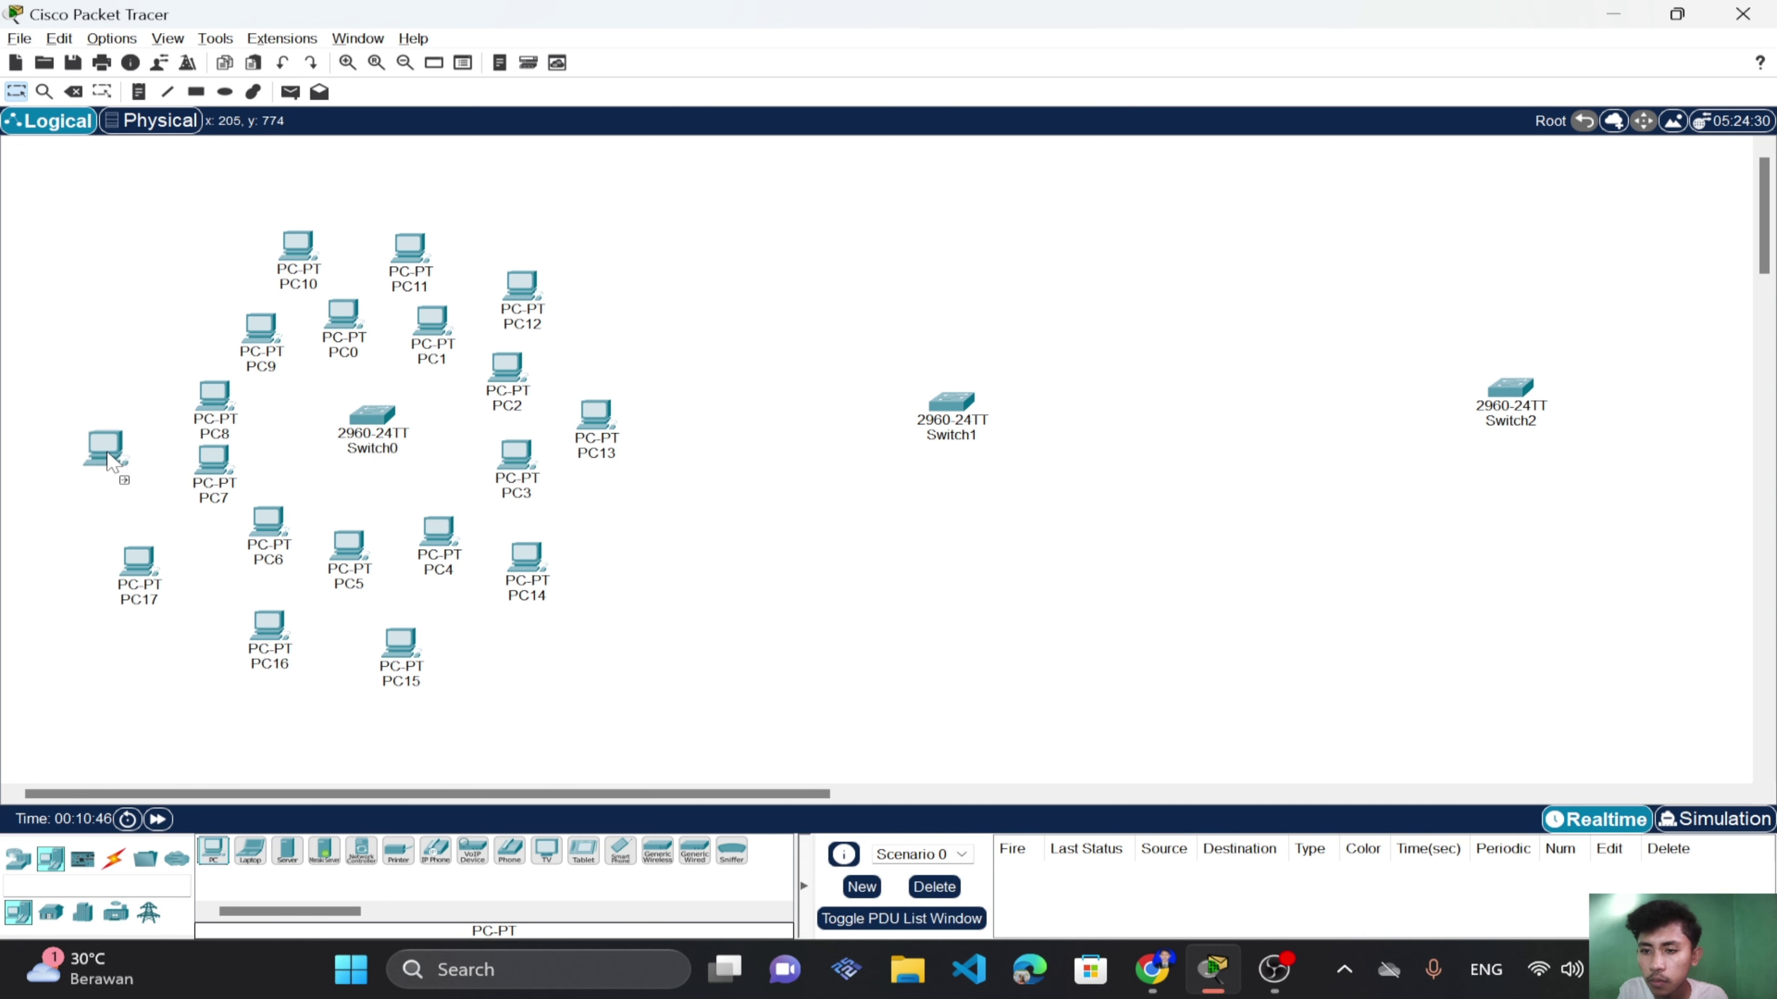
{"action": "left_click", "coordinate": [112, 440]}
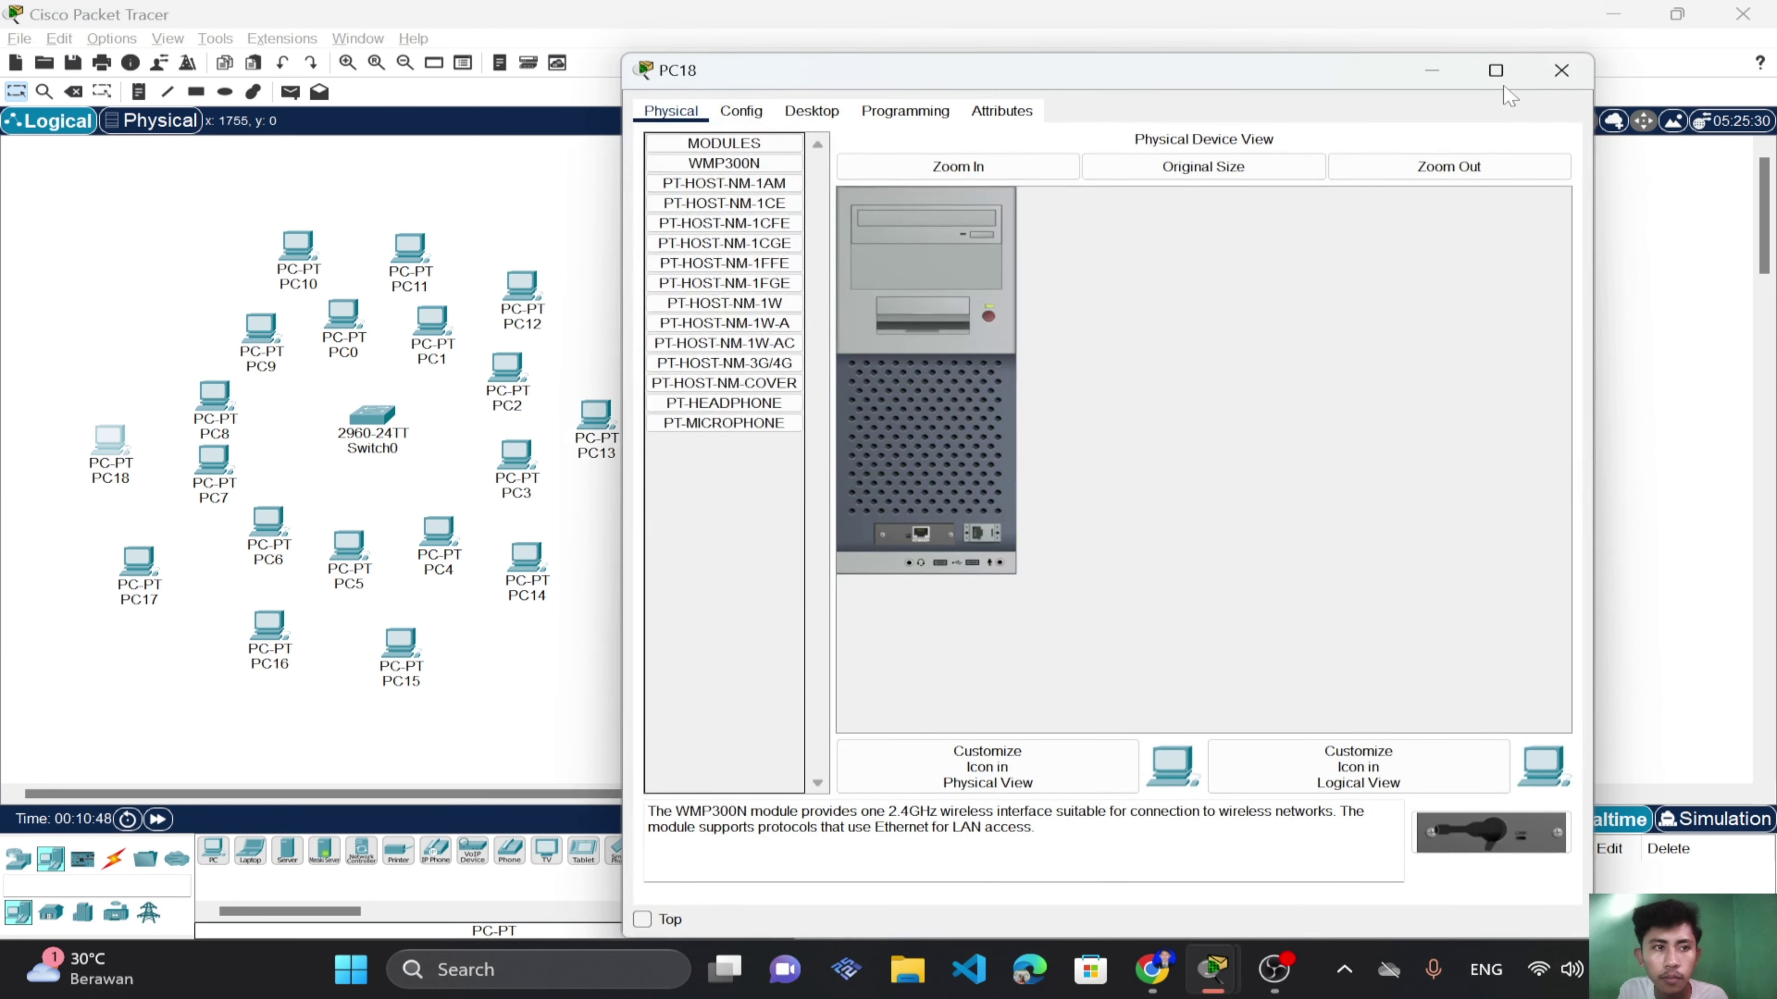
{"action": "left_click", "coordinate": [1561, 70]}
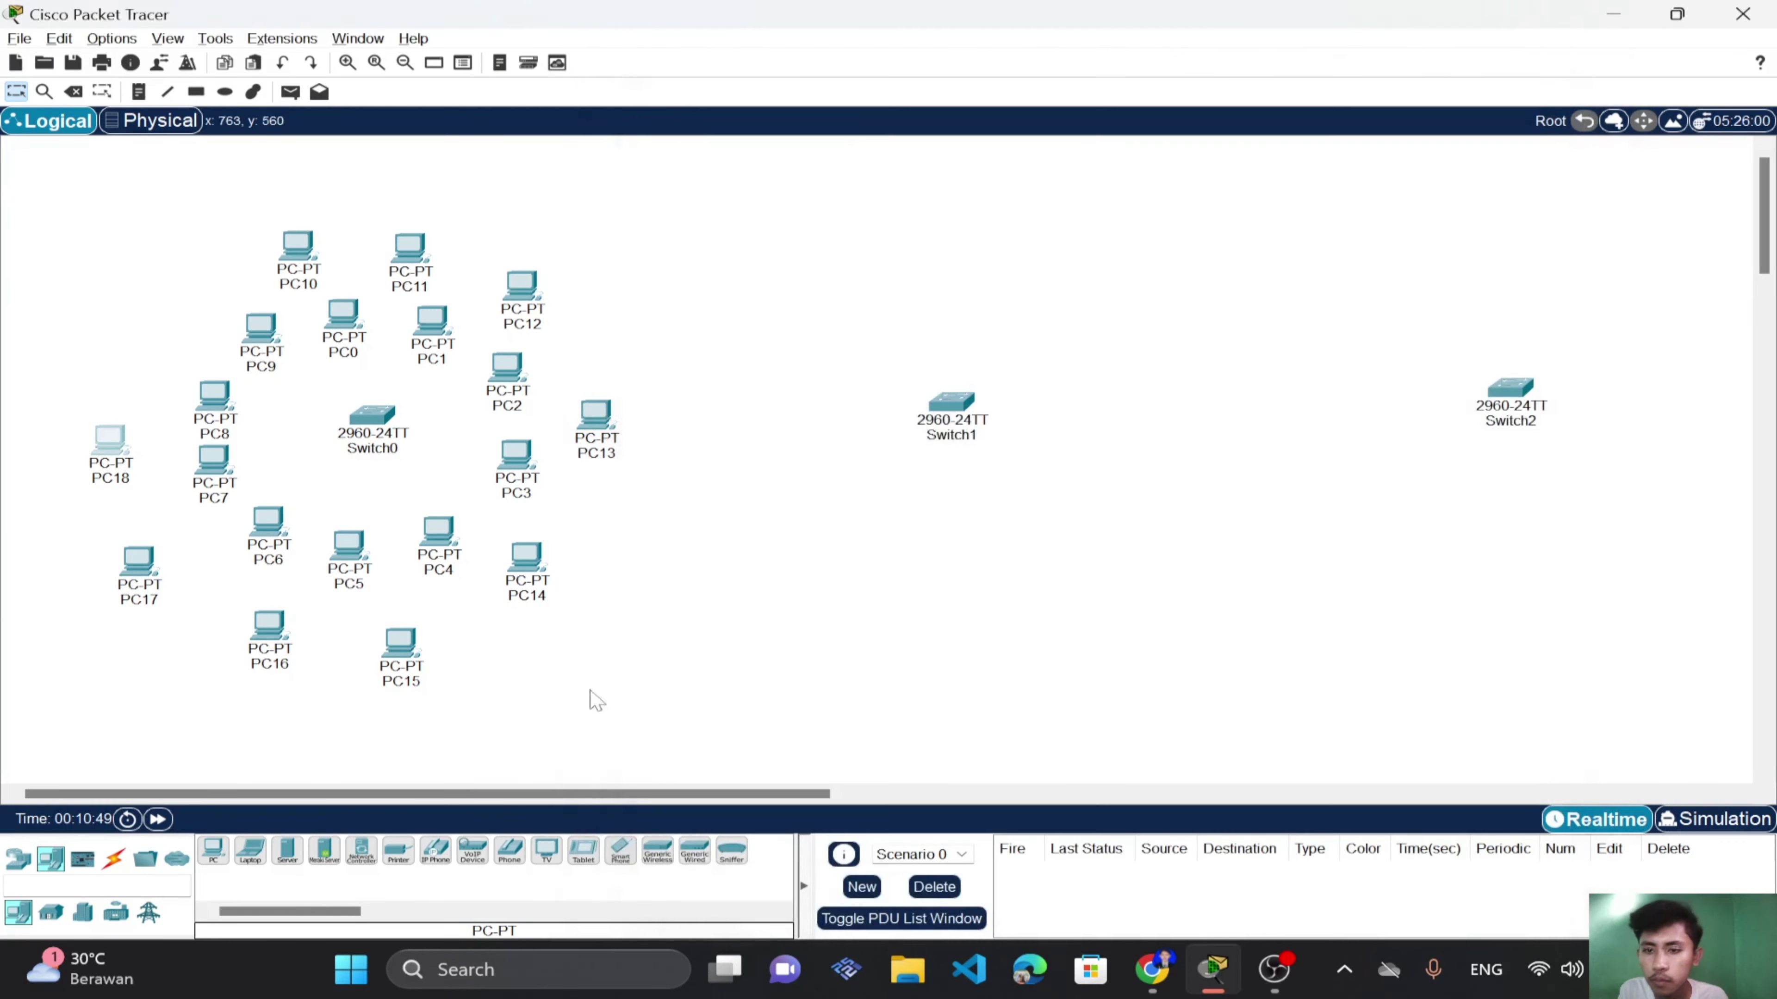
{"action": "left_click", "coordinate": [213, 850]}
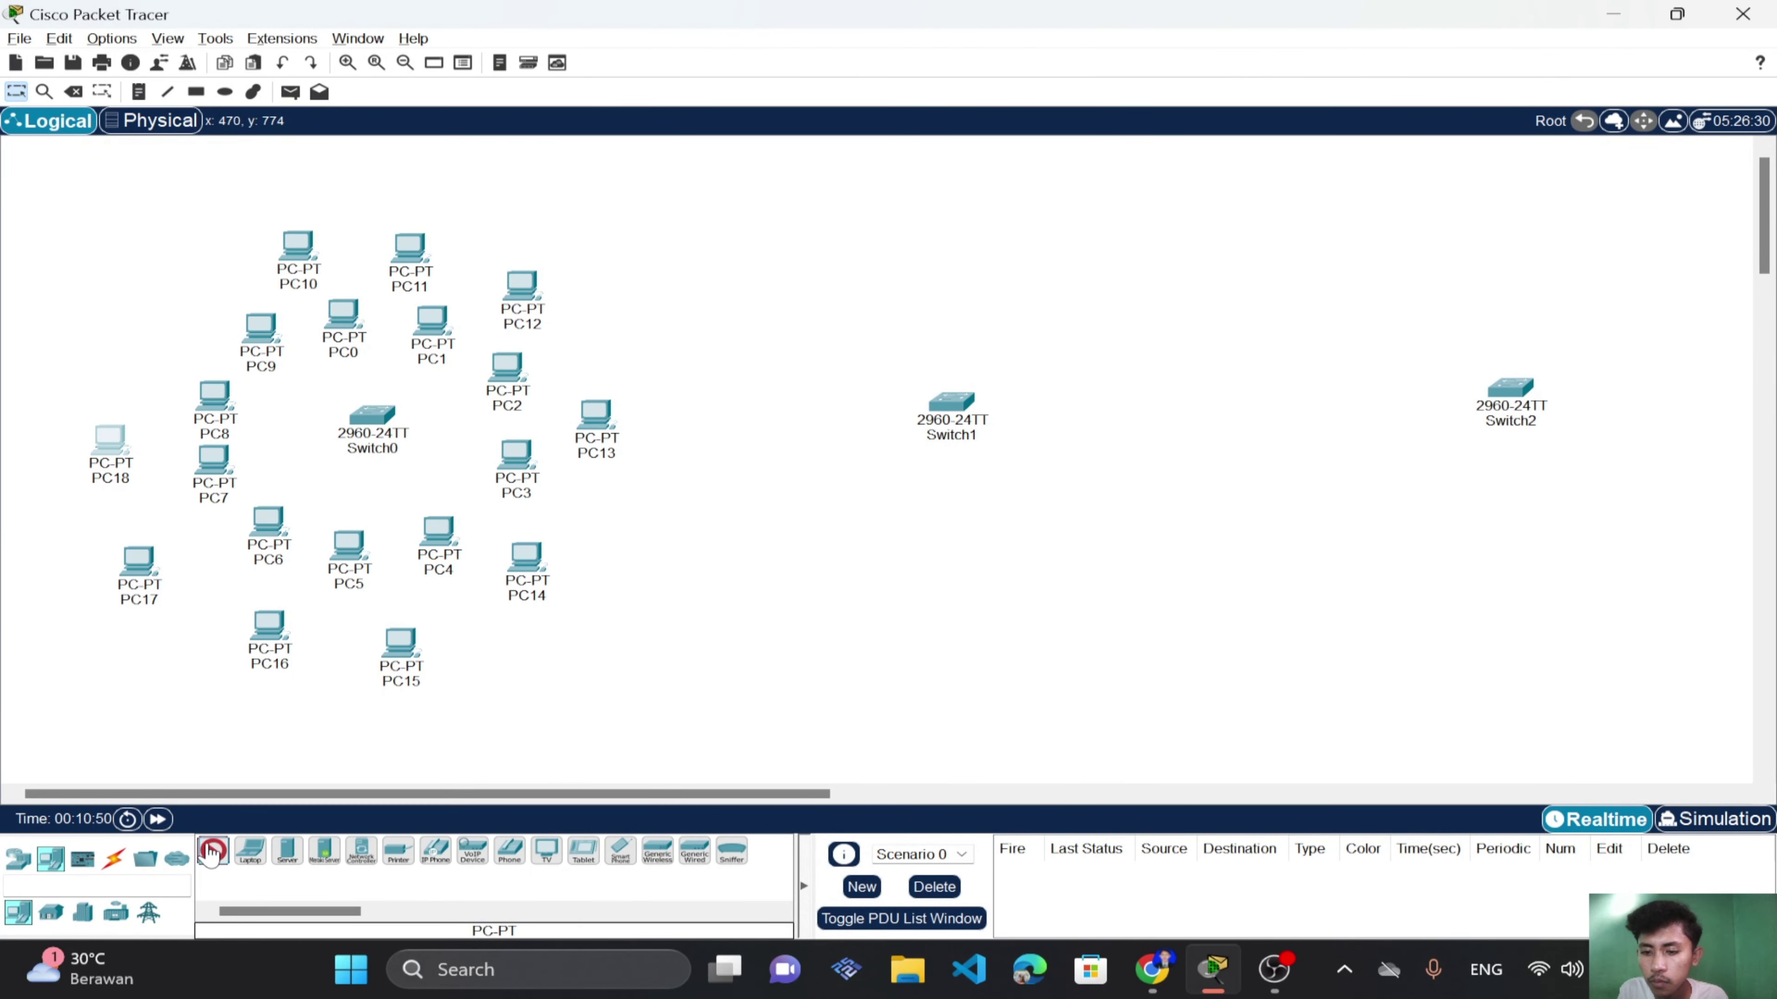
{"action": "left_click", "coordinate": [143, 335]}
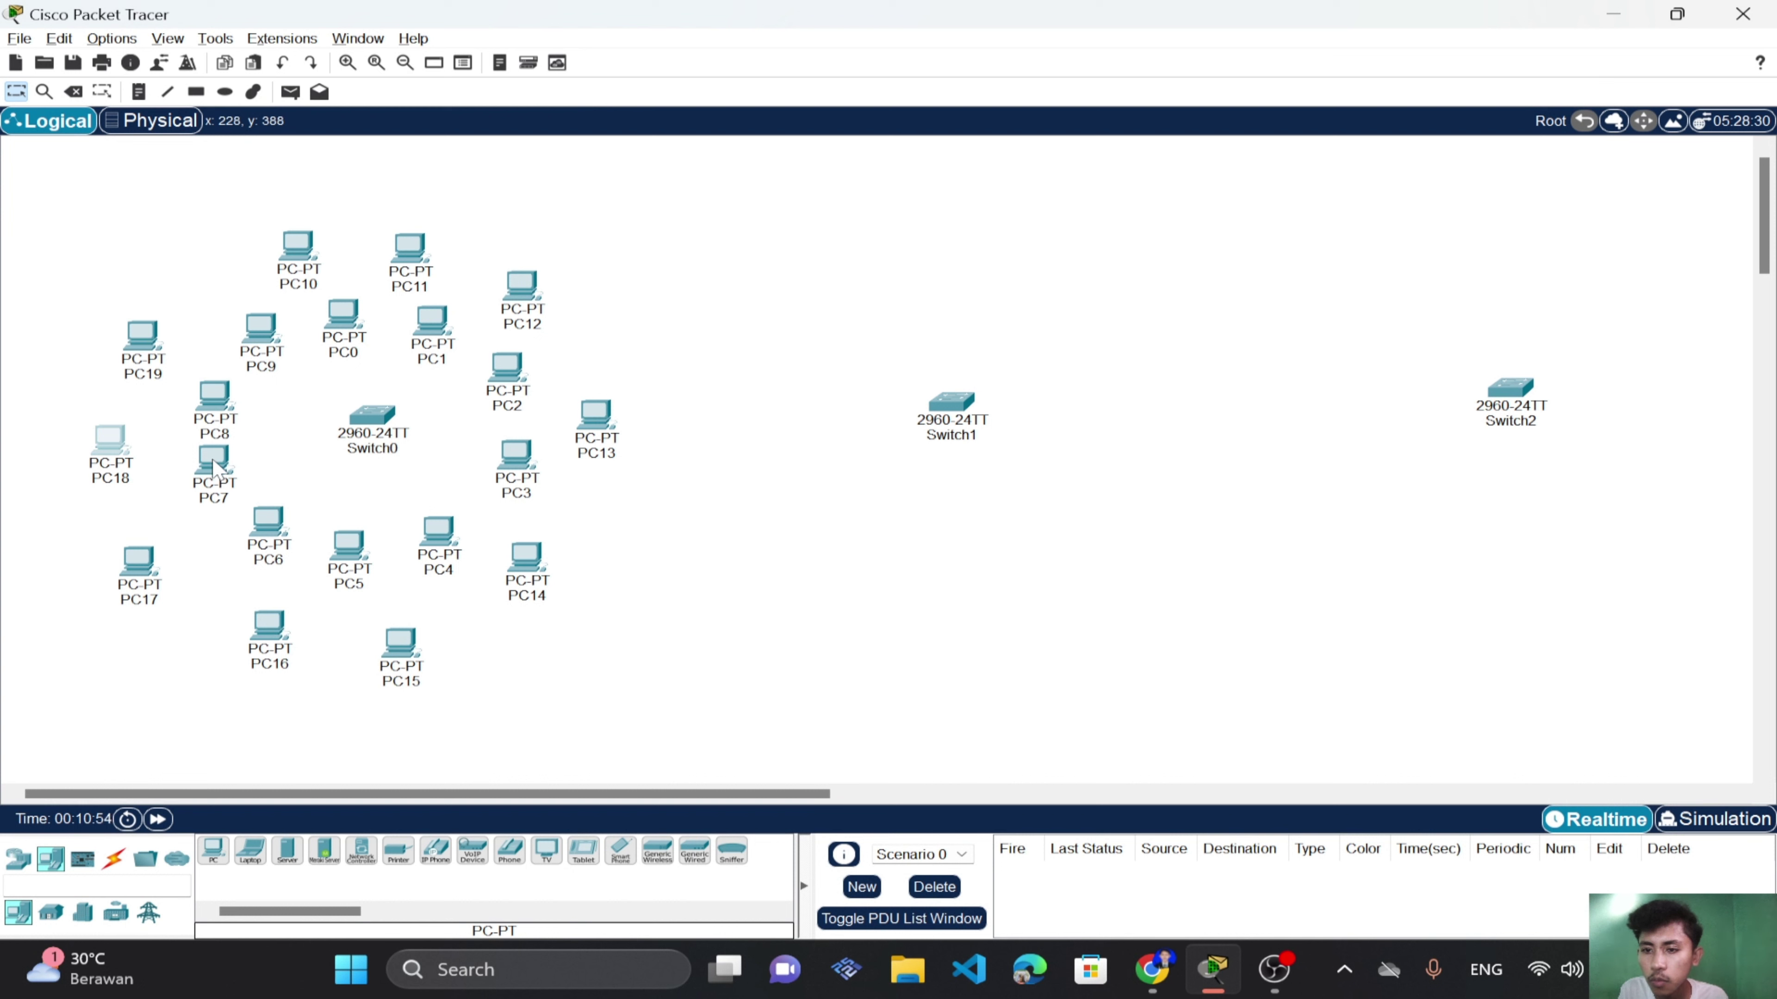
Even out the spacing around Switch0 by moving PC7 down, PC14 slightly right, and PC19 and PC18 up.
{"action": "left_click_drag", "start_coordinate": [213, 459], "coordinate": [211, 479]}
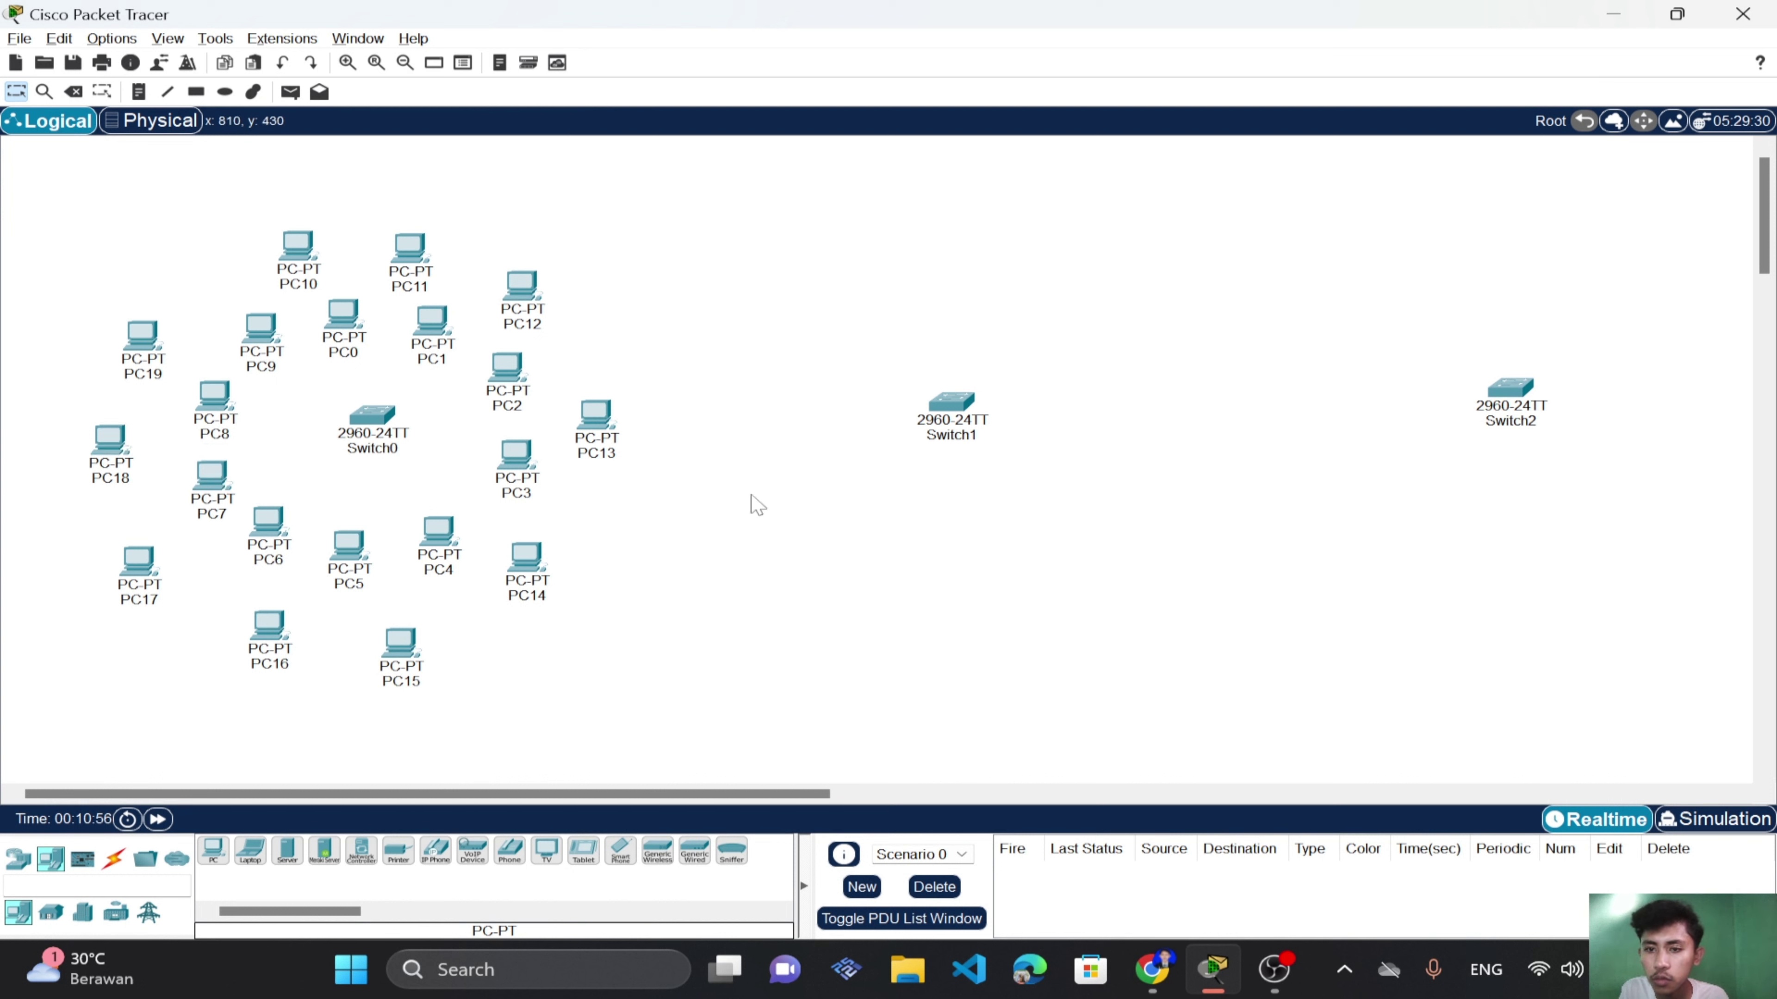
{"action": "left_click", "coordinate": [529, 570]}
{"action": "left_click_drag", "start_coordinate": [529, 570], "coordinate": [545, 560]}
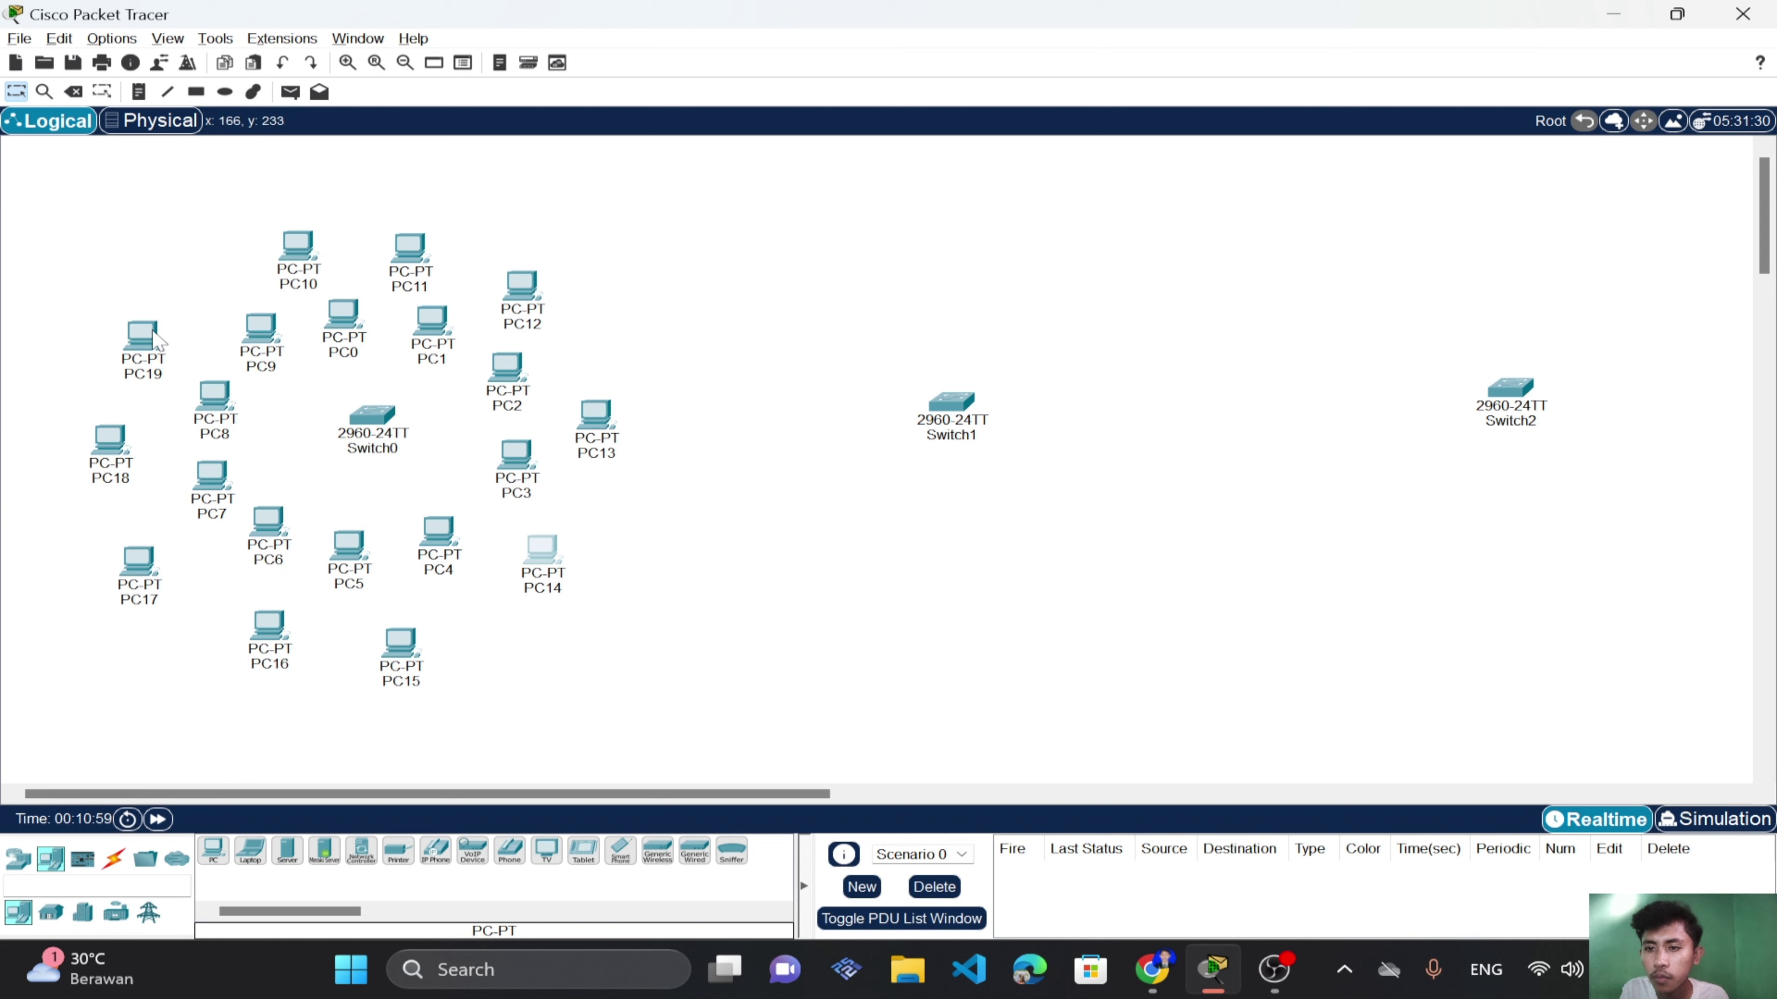
{"action": "left_click_drag", "start_coordinate": [155, 341], "coordinate": [155, 303]}
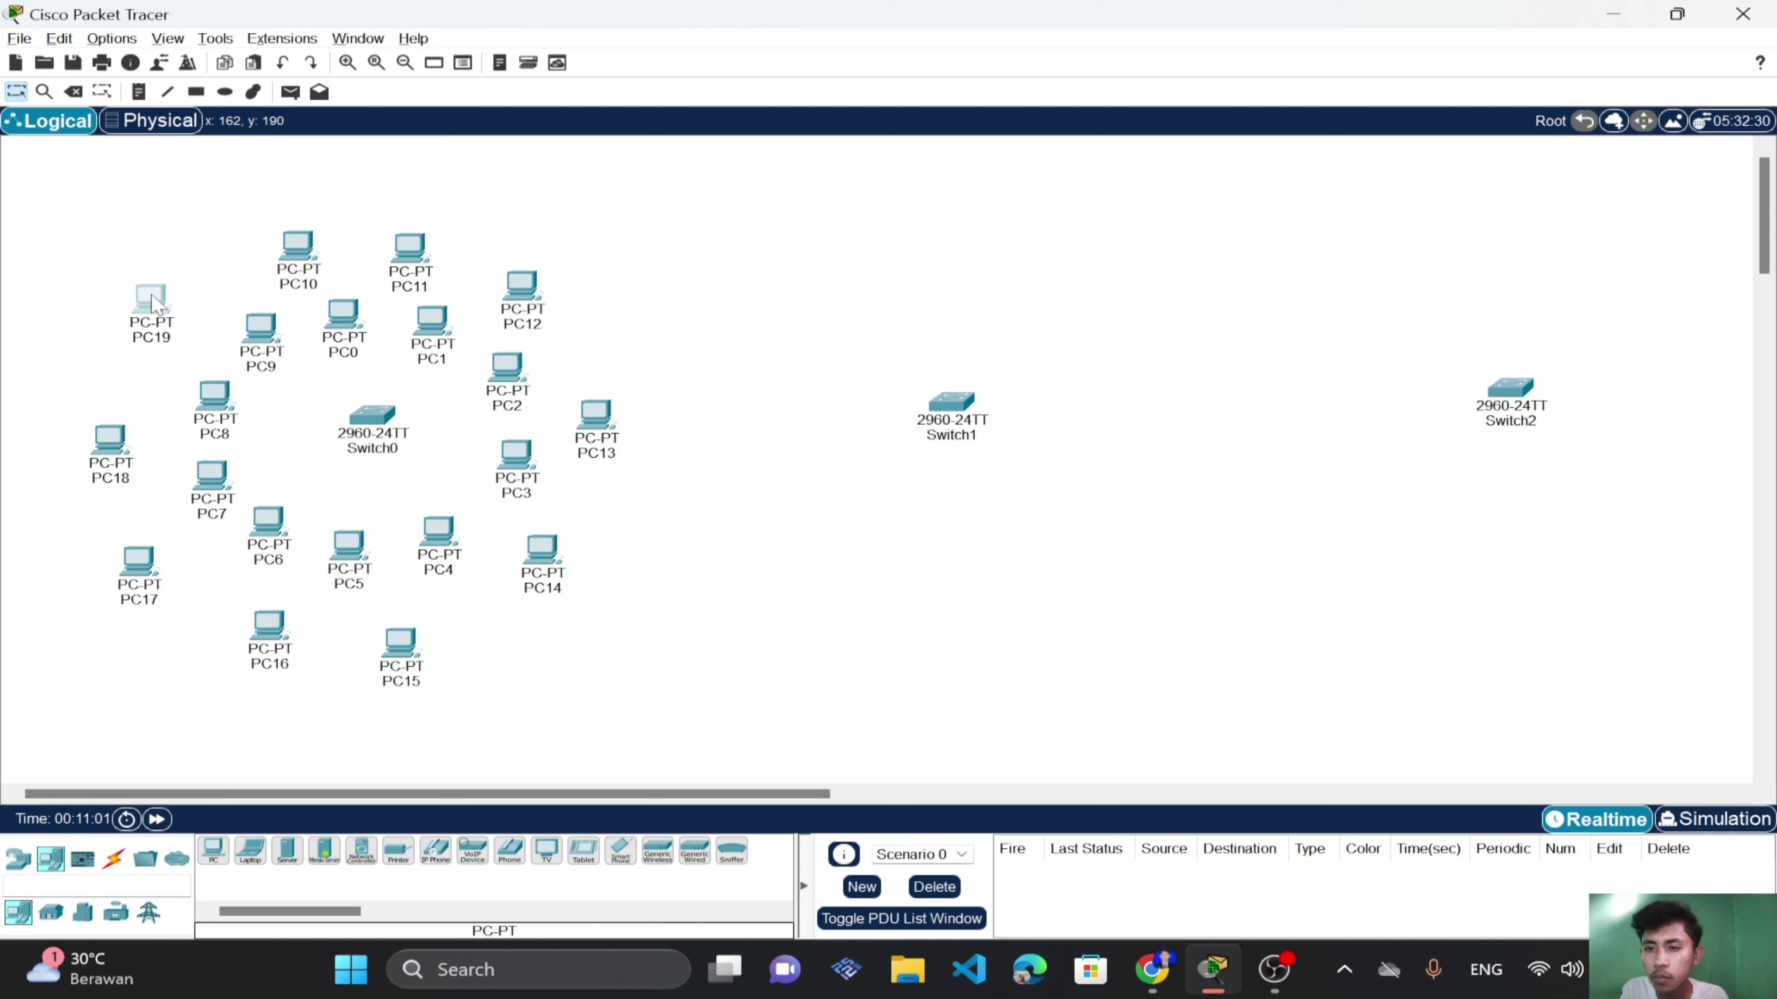
{"action": "left_click_drag", "start_coordinate": [111, 471], "coordinate": [114, 451]}
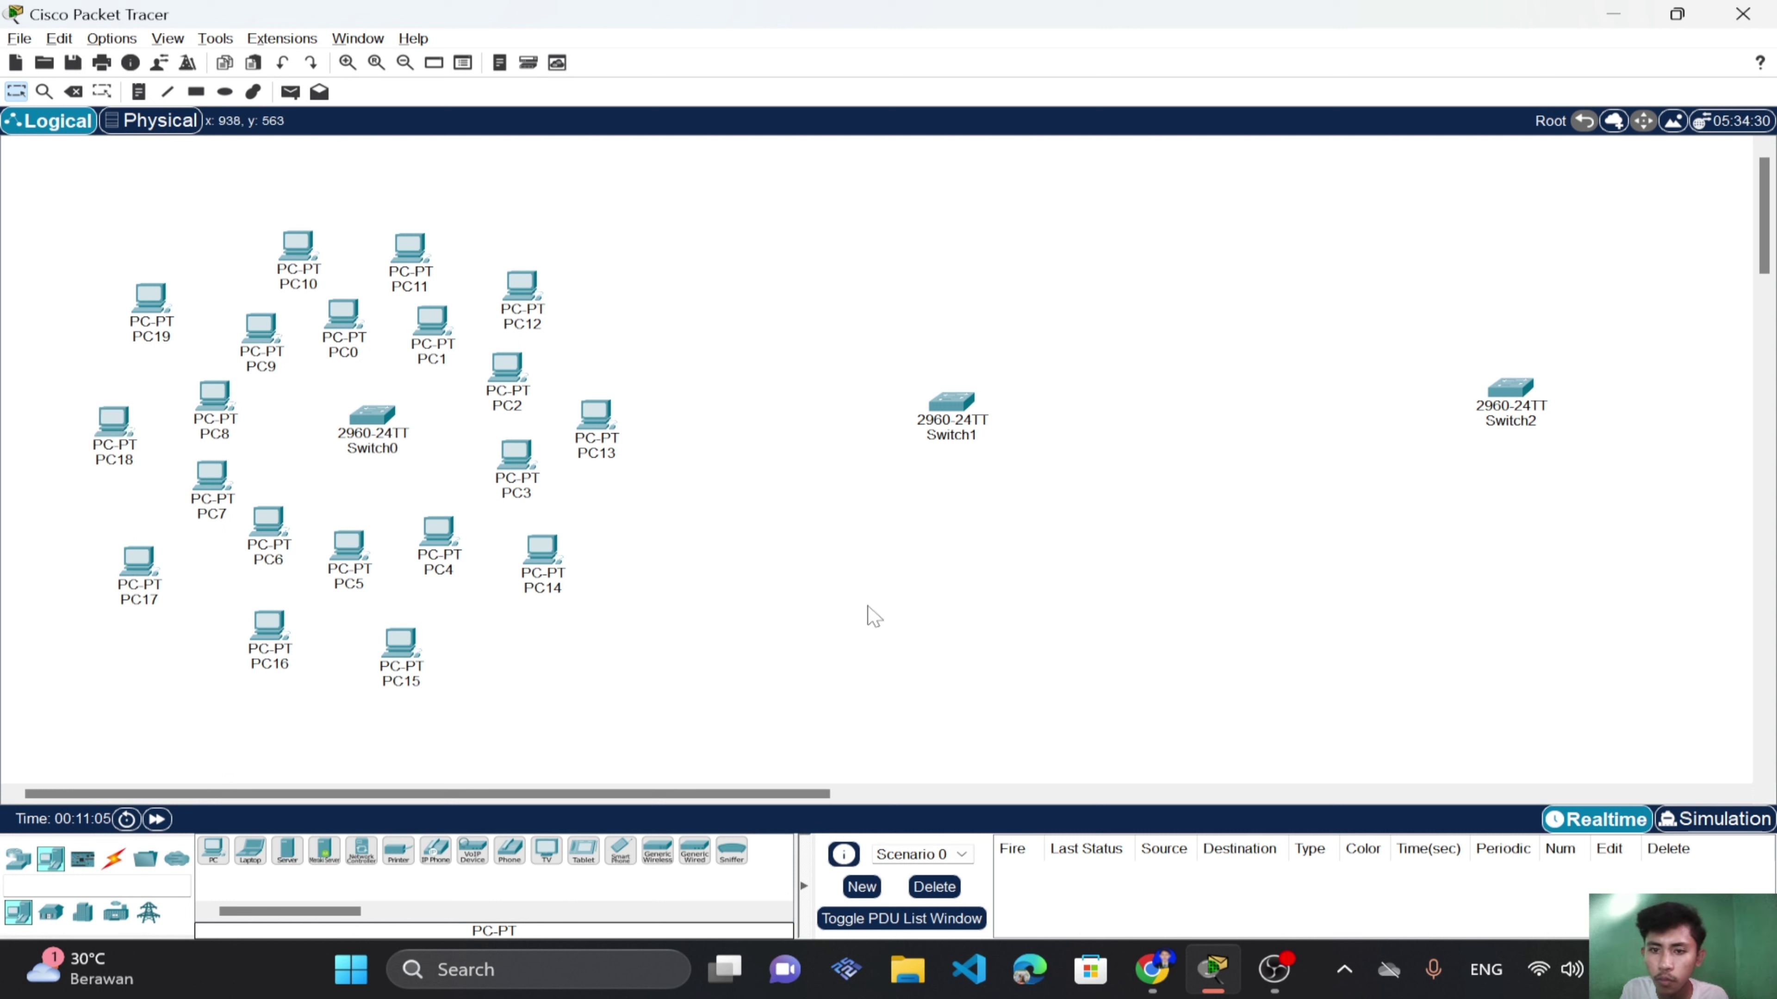
Place three PCs around Switch1: one at its upper left, one above it and one on its right.
{"action": "left_click", "coordinate": [214, 853]}
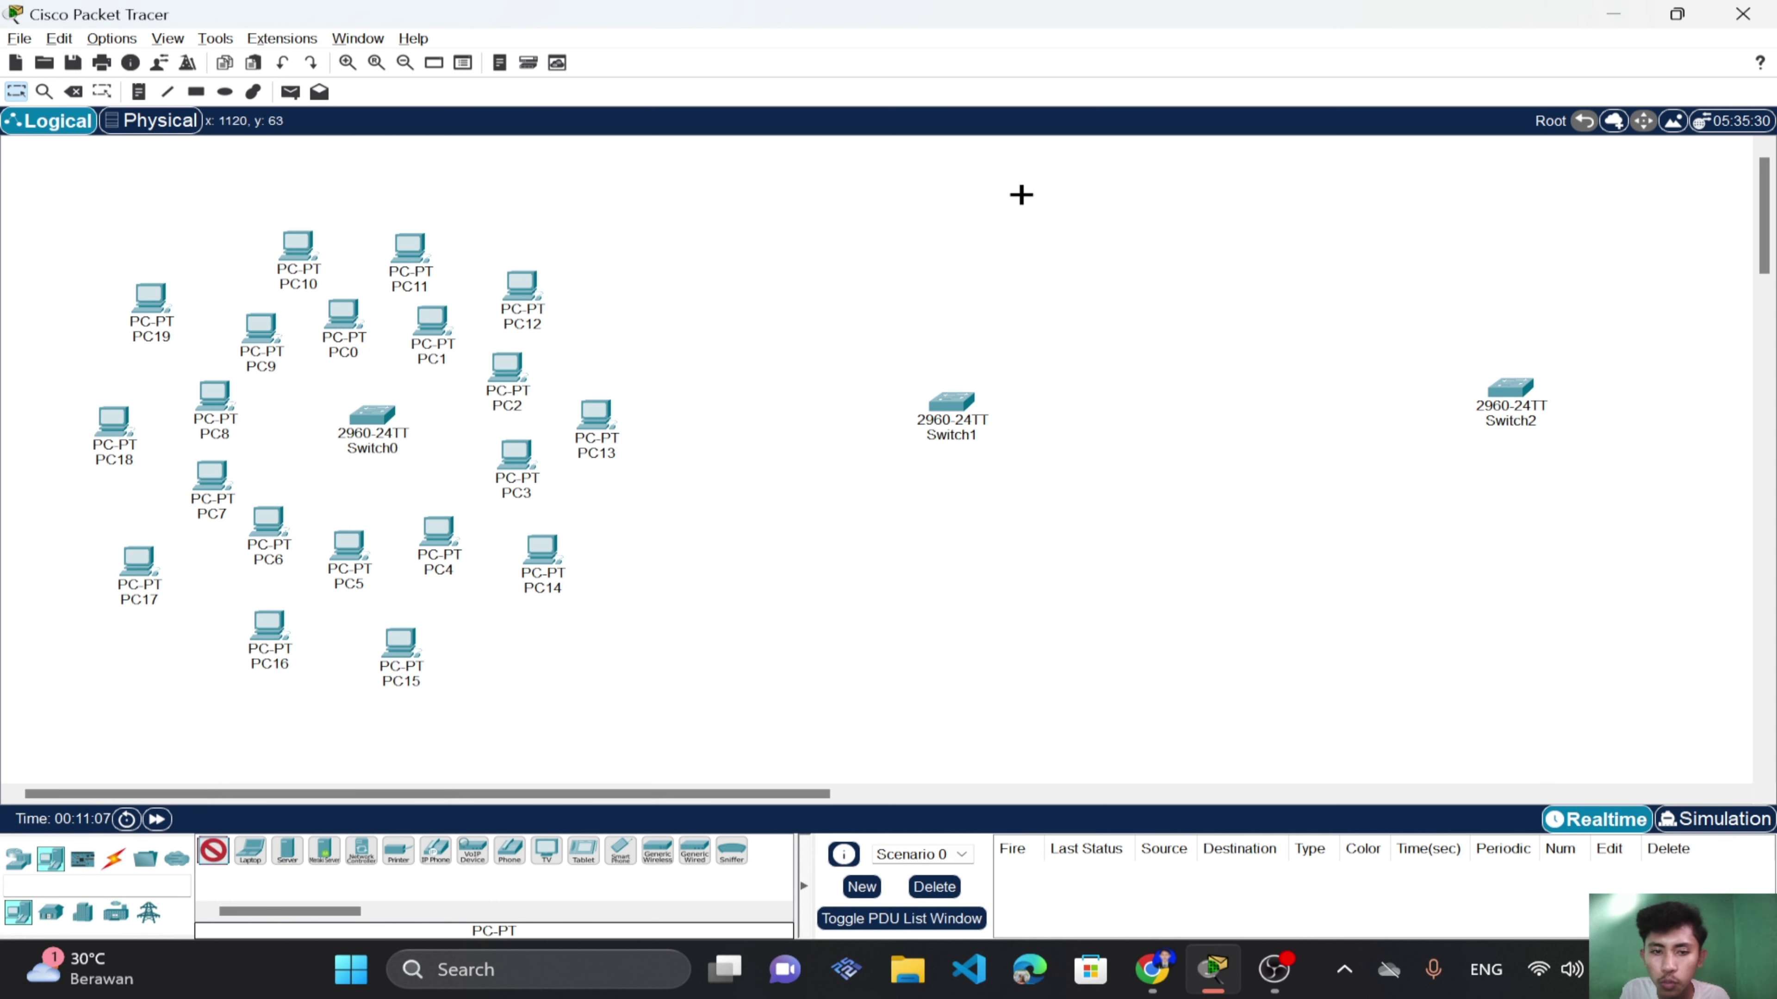
{"action": "left_click", "coordinate": [819, 332]}
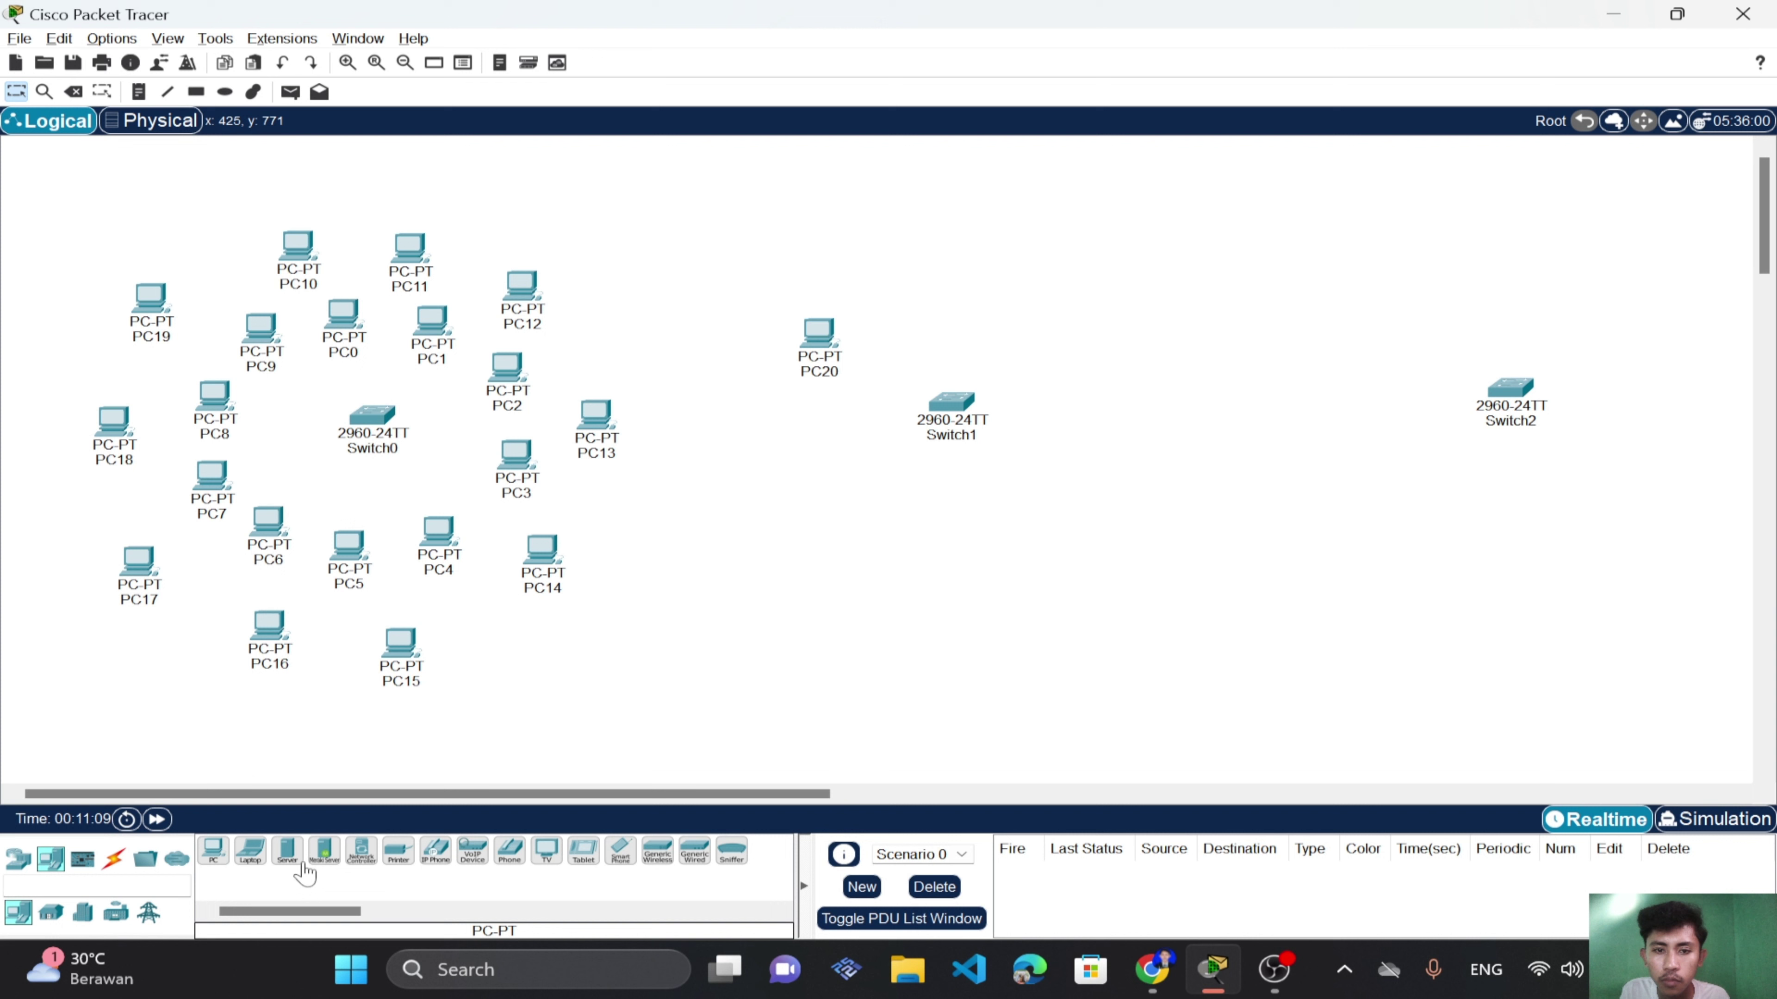
{"action": "left_click", "coordinate": [212, 852]}
{"action": "left_click", "coordinate": [961, 321]}
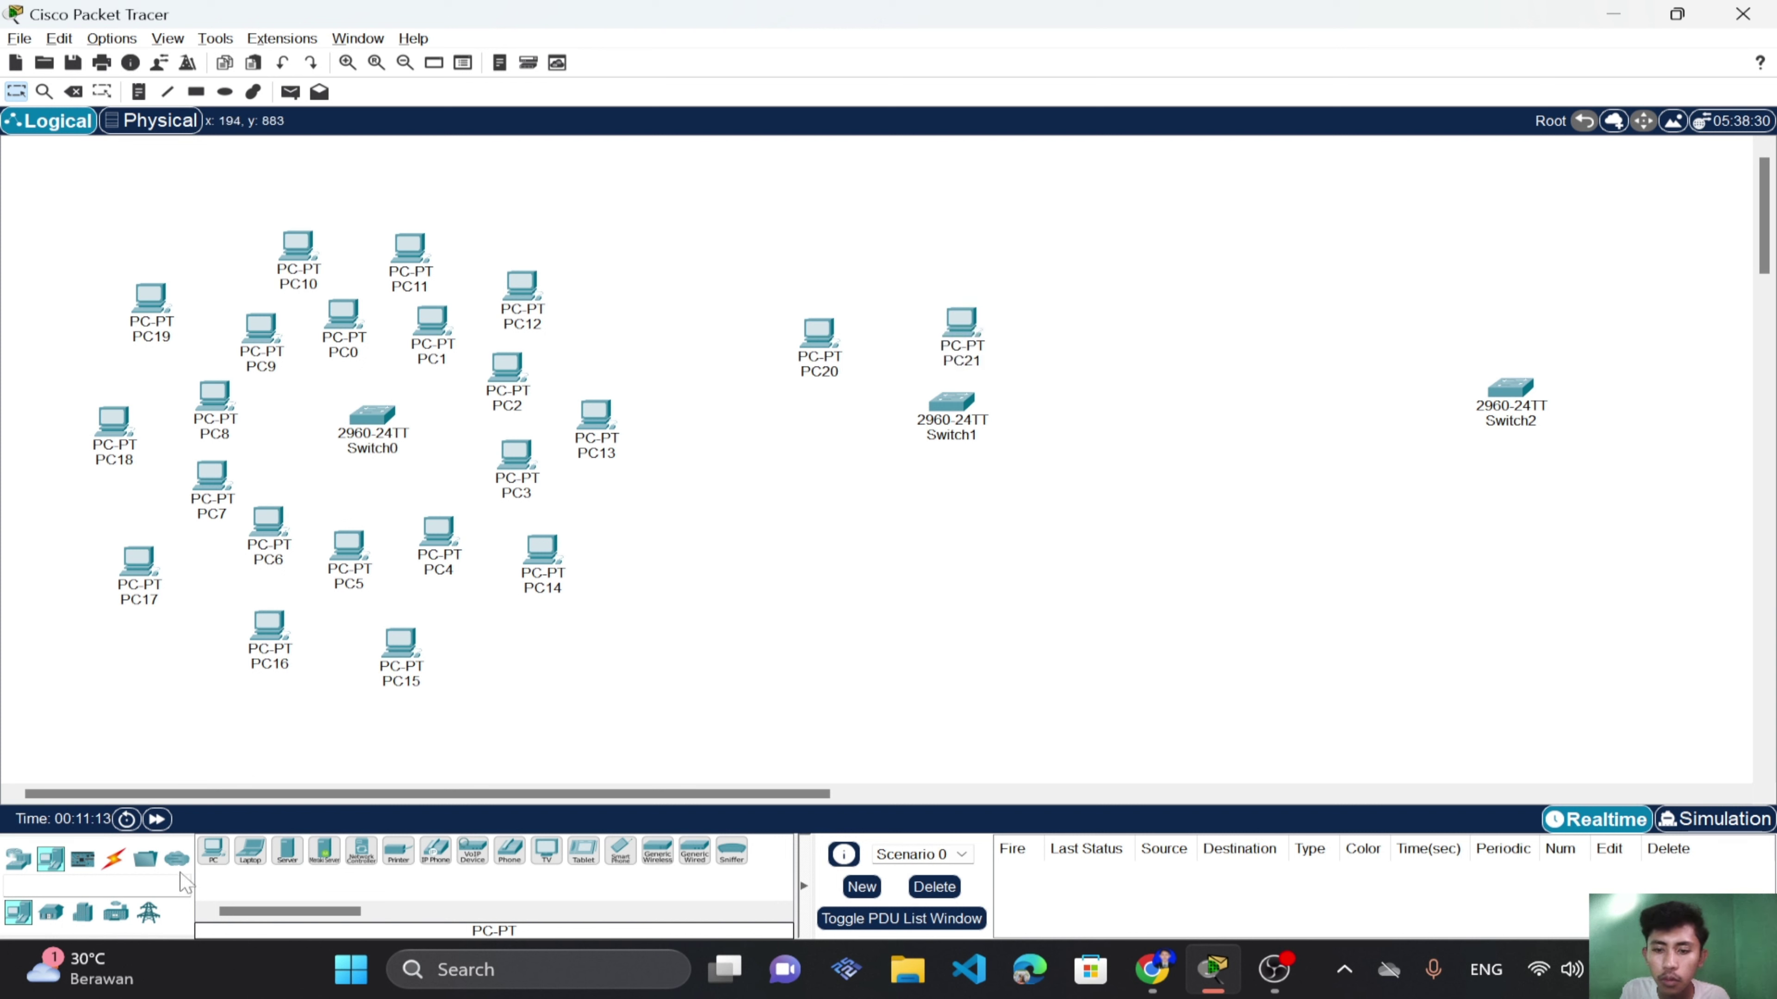
{"action": "left_click", "coordinate": [212, 852]}
{"action": "left_click", "coordinate": [1070, 380]}
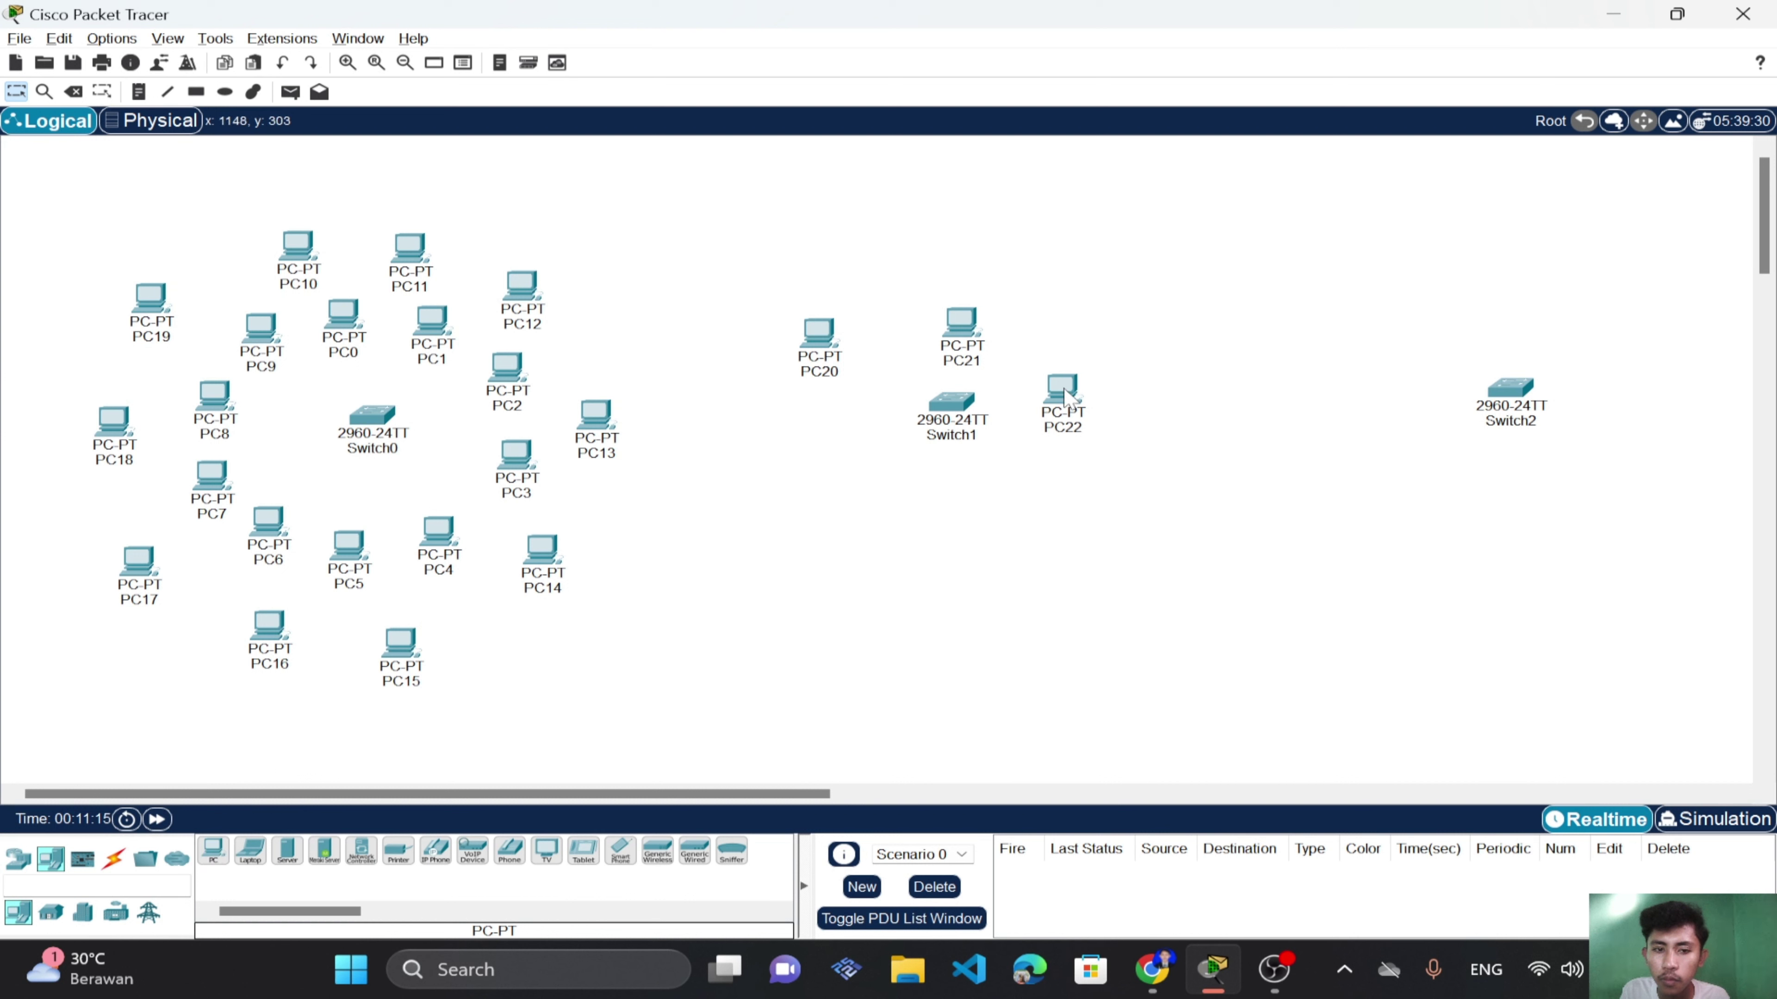
Add three more PCs in a row below Switch1, continuing from right to left.
{"action": "left_click", "coordinate": [976, 517]}
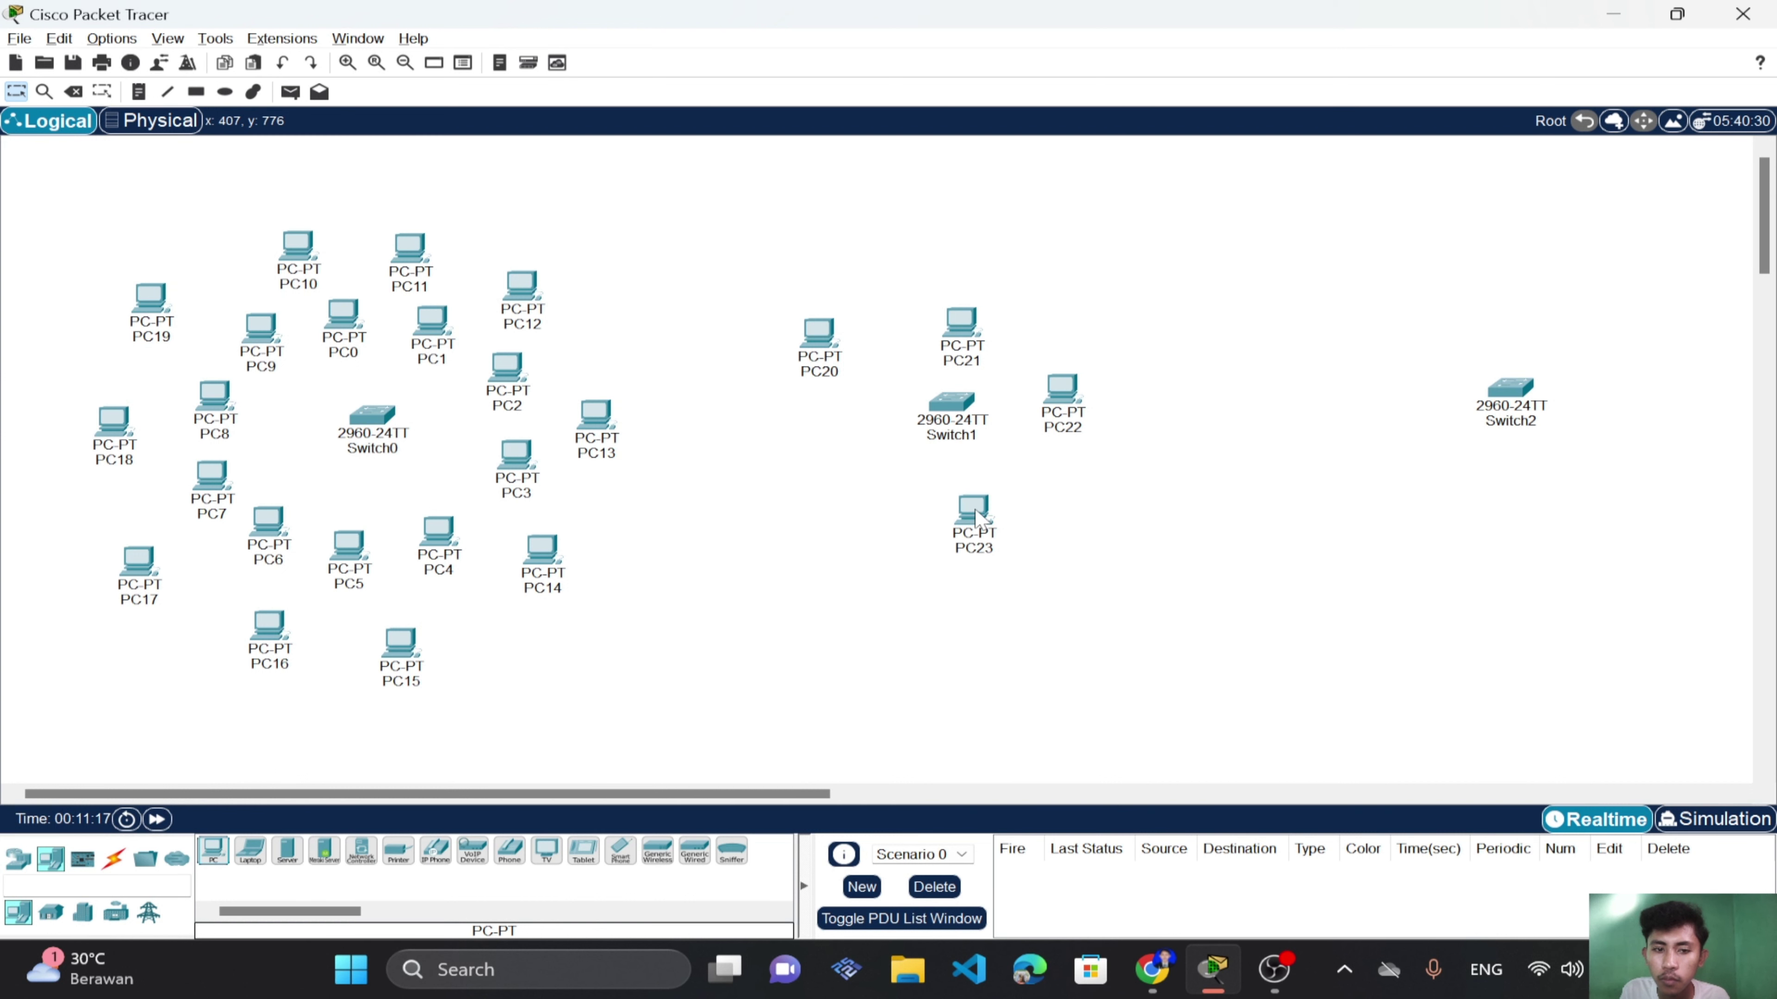
{"action": "left_click", "coordinate": [213, 850]}
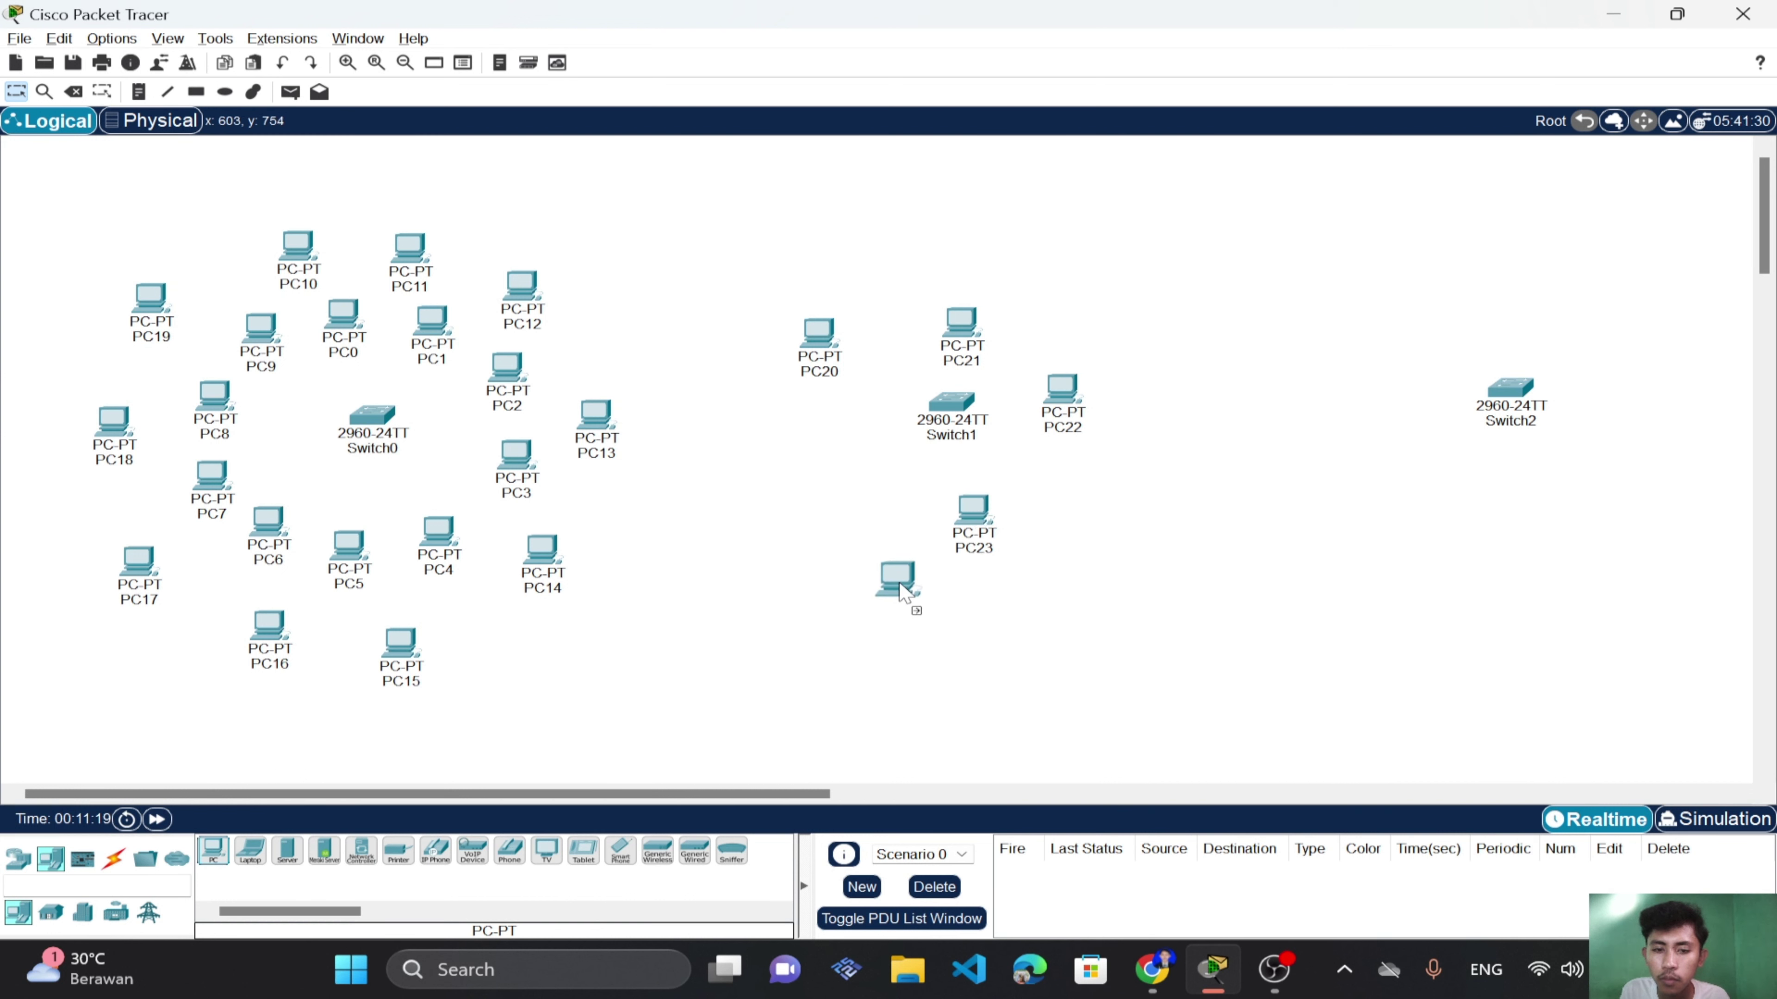
{"action": "left_click", "coordinate": [879, 534]}
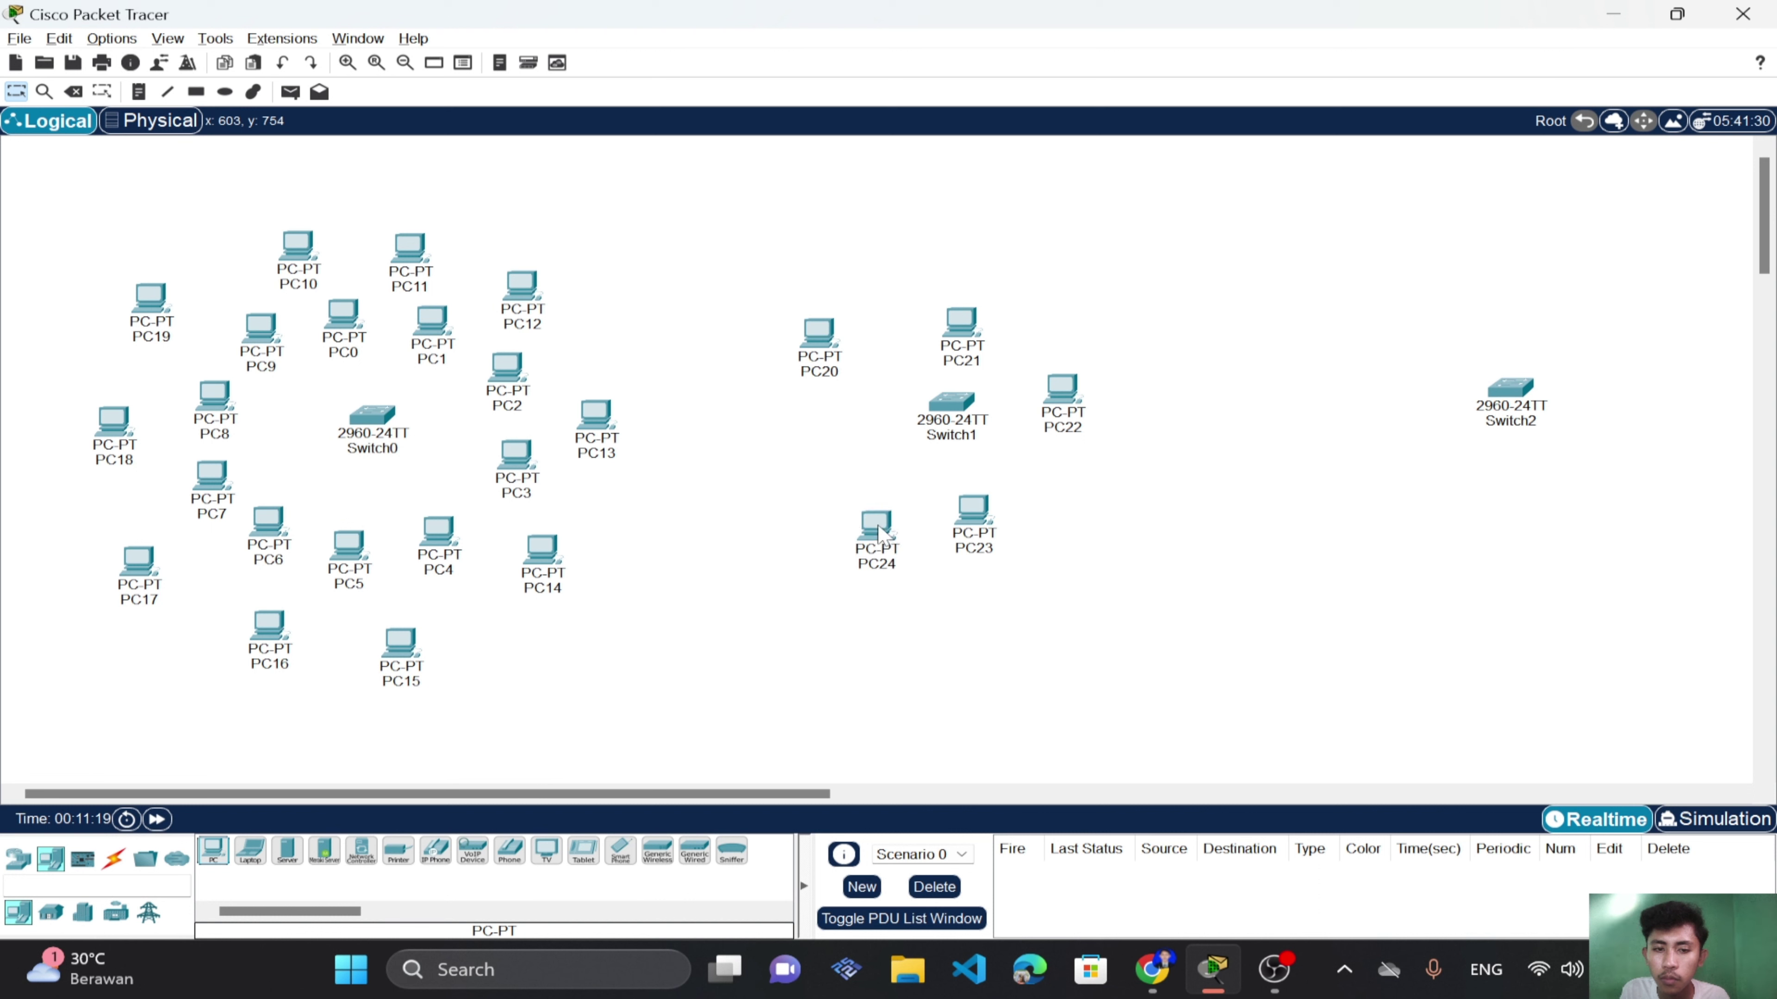
{"action": "left_click", "coordinate": [210, 857]}
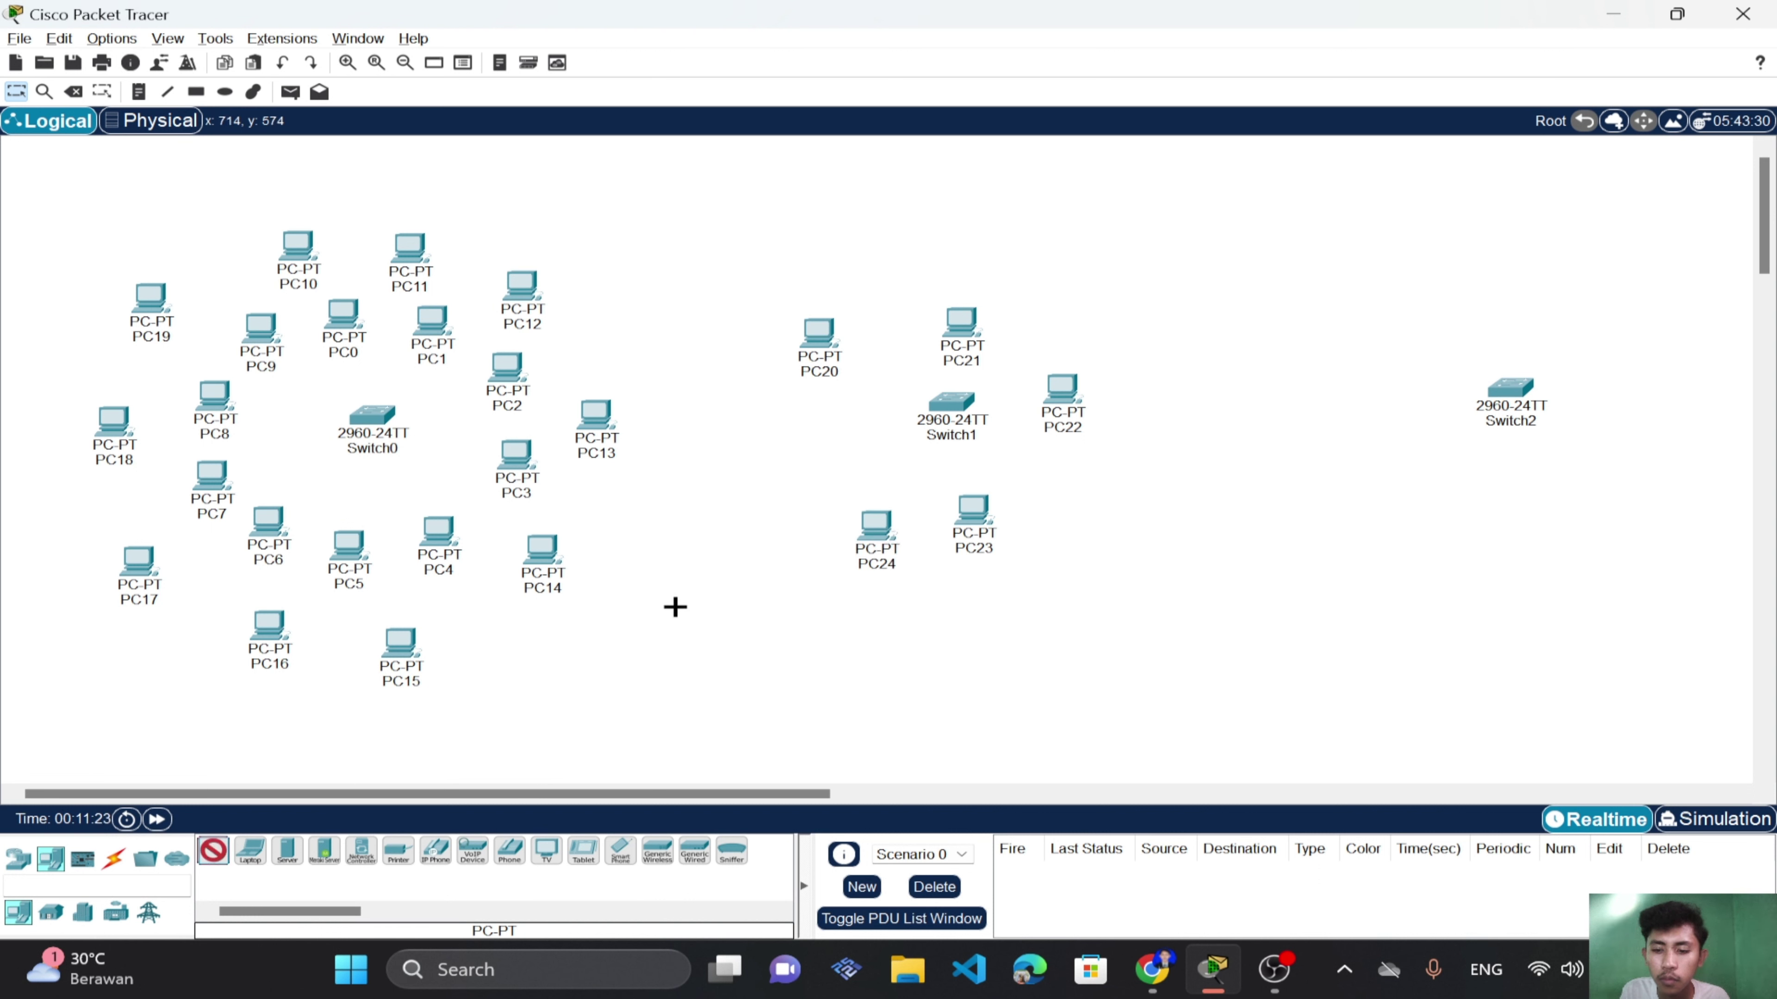
{"action": "left_click", "coordinate": [794, 515]}
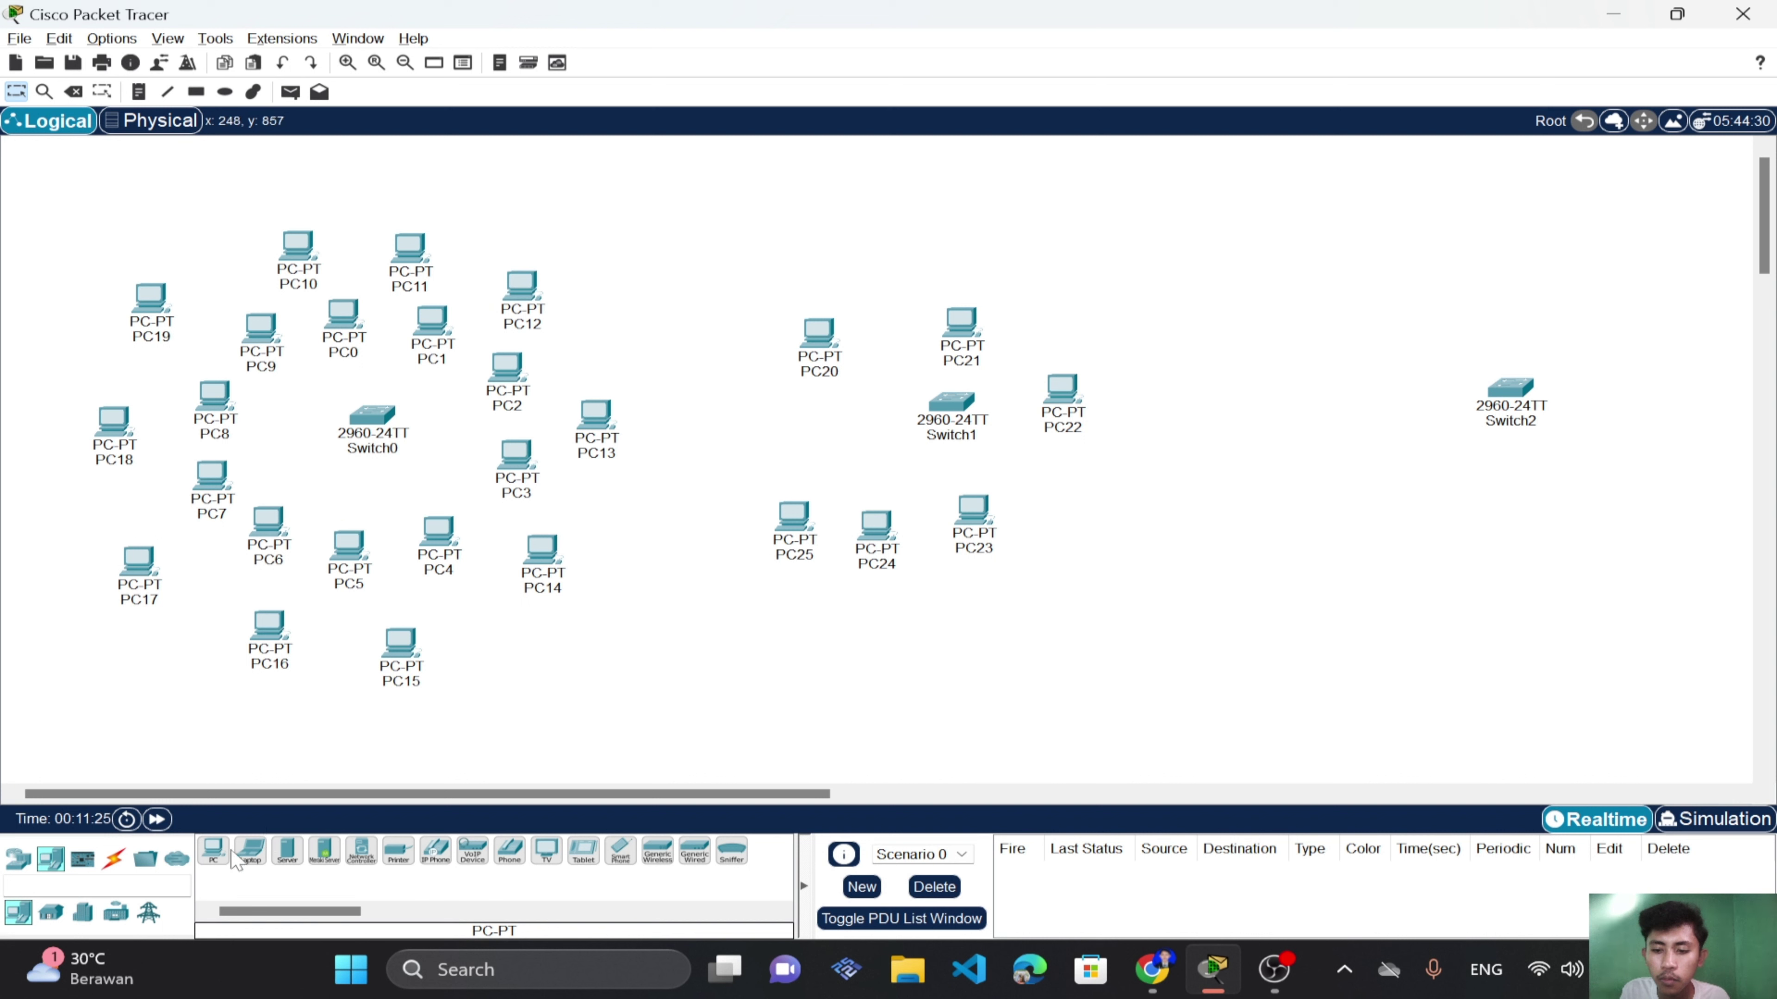
Place four more PCs around Switch1: two on its left, one at its lower right and one above it.
{"action": "left_click", "coordinate": [215, 855]}
{"action": "left_click", "coordinate": [764, 464]}
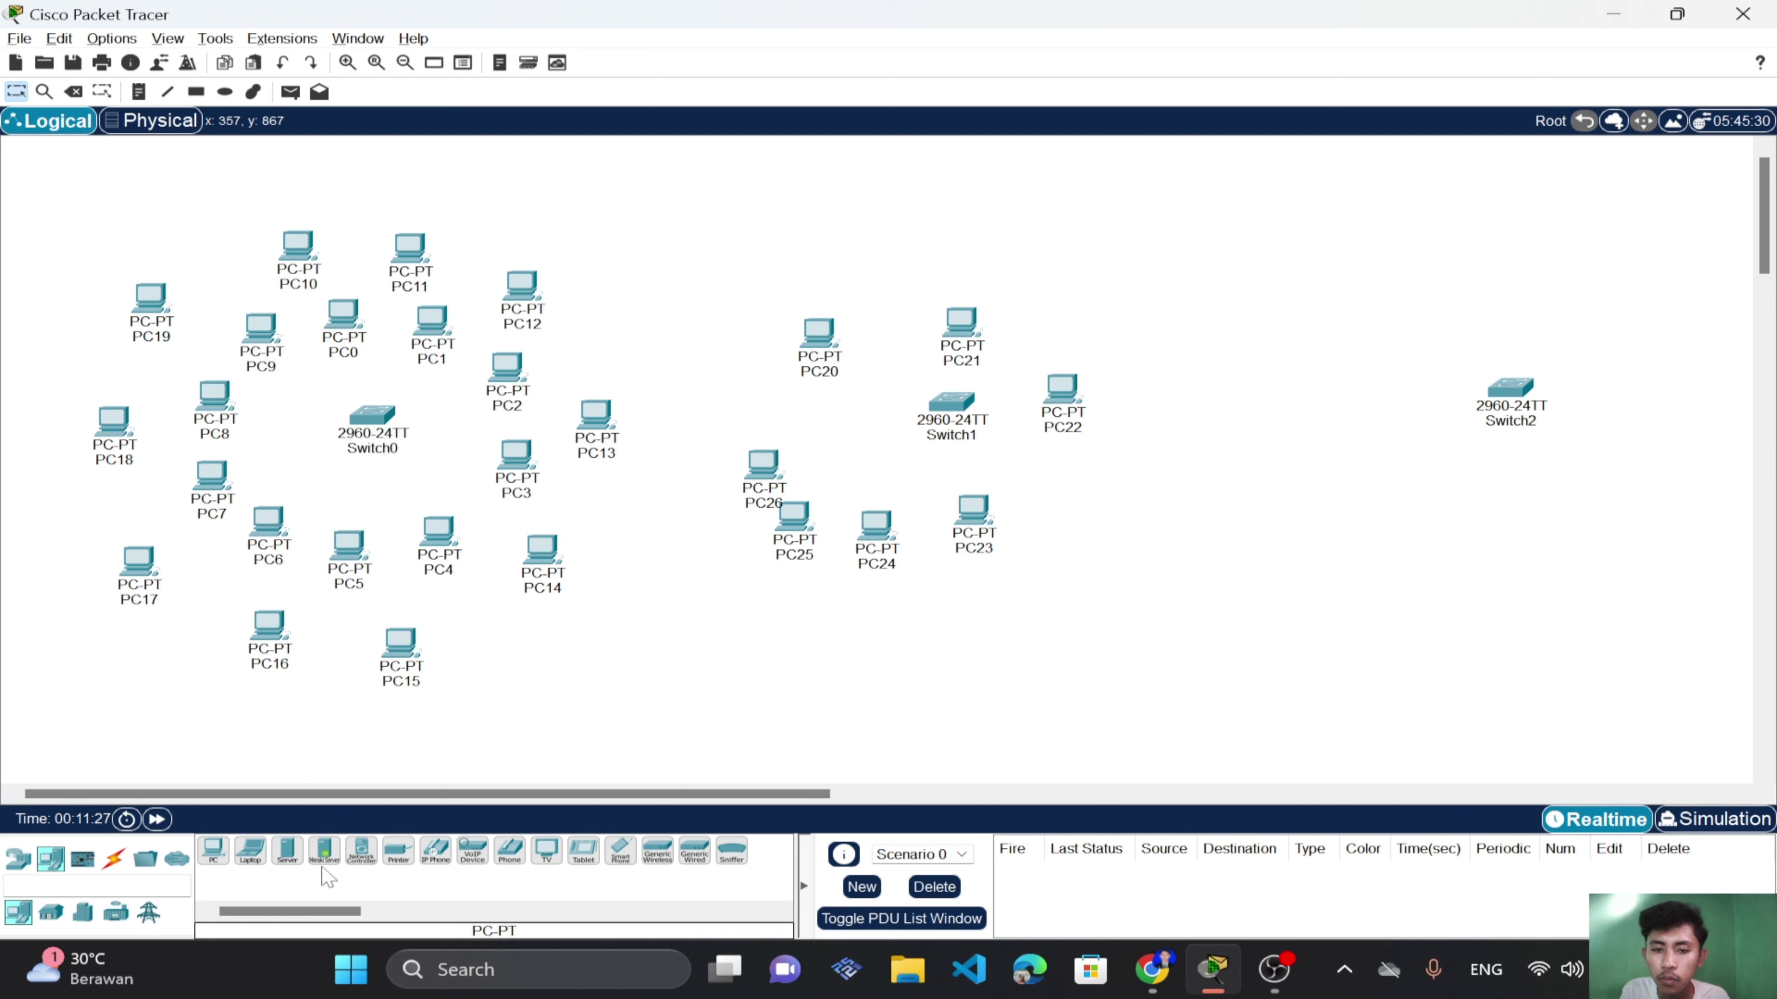
{"action": "left_click", "coordinate": [214, 854]}
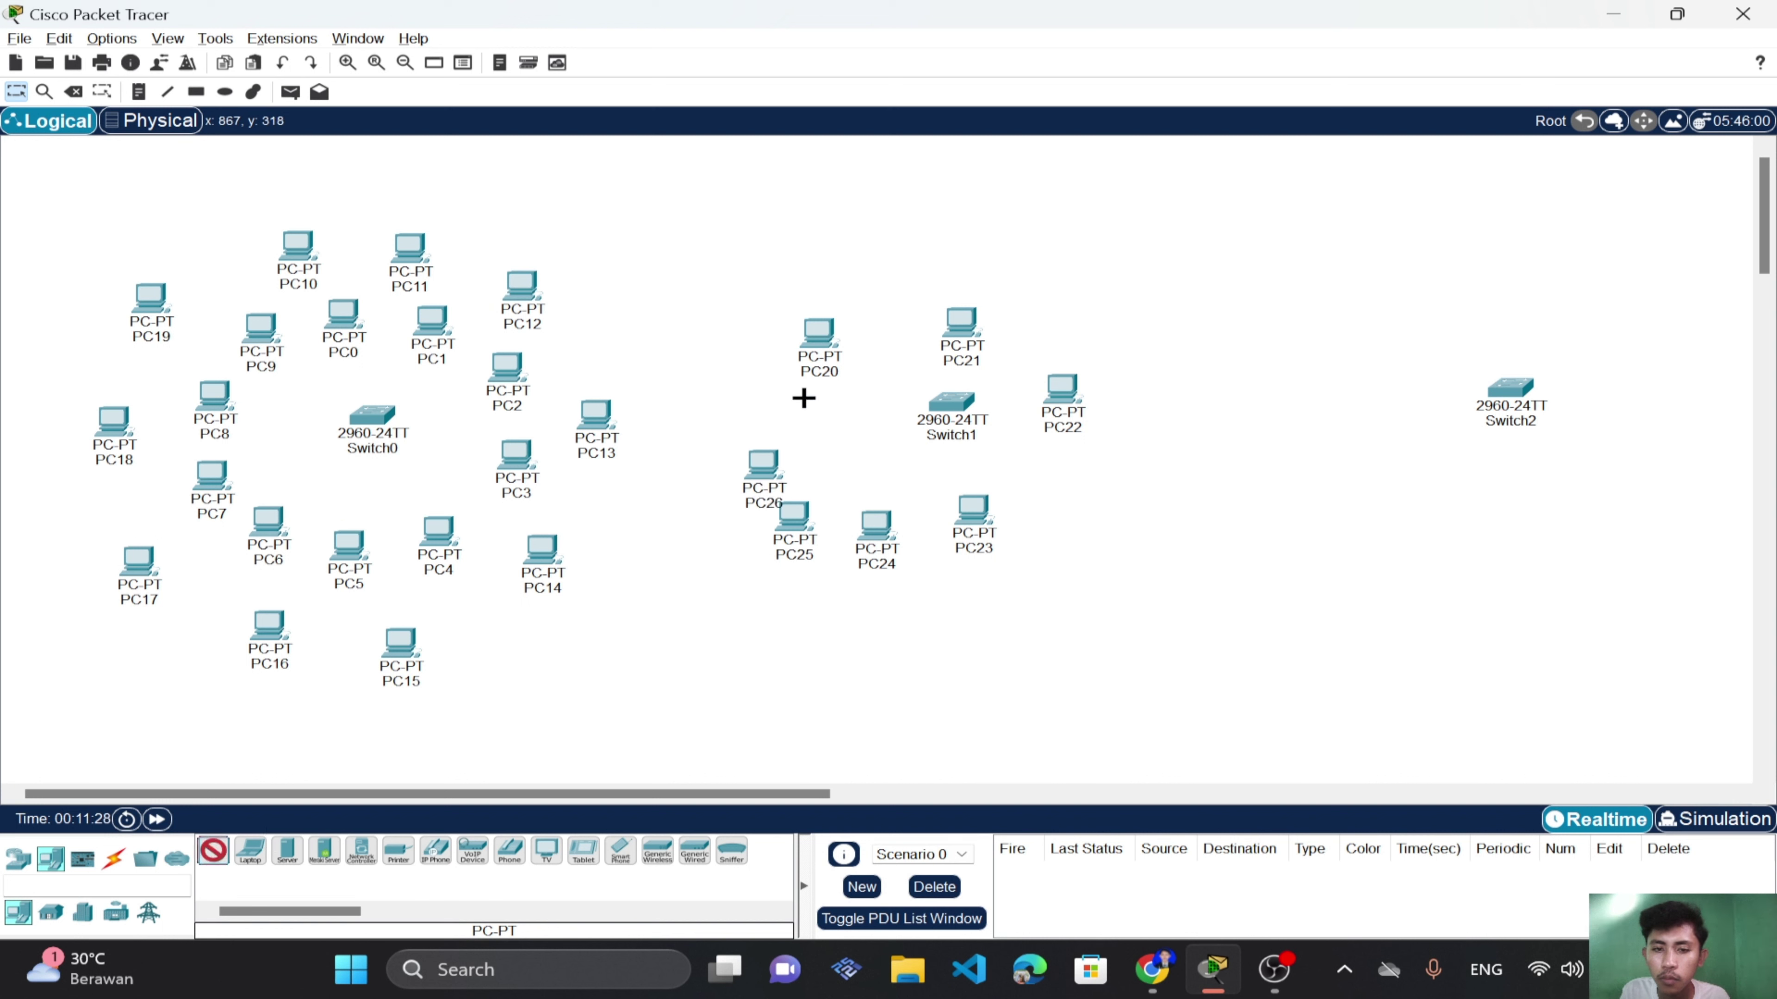
{"action": "left_click", "coordinate": [777, 404]}
{"action": "left_click", "coordinate": [215, 854]}
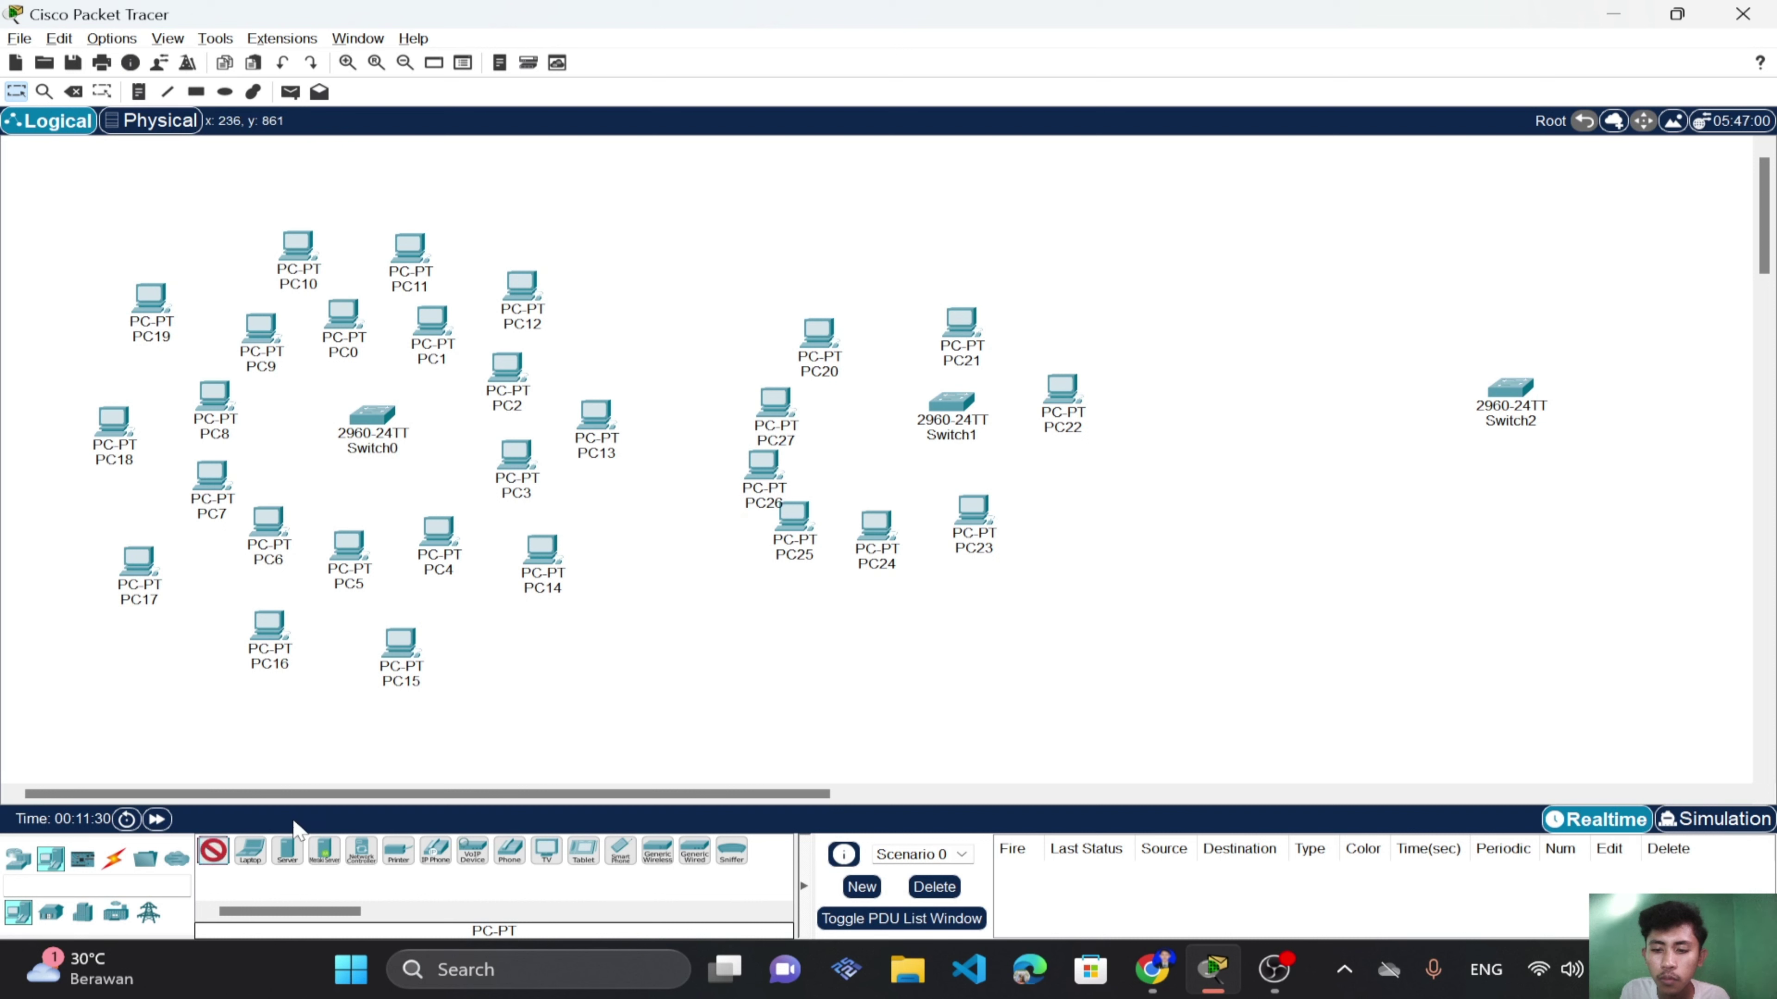
{"action": "left_click", "coordinate": [1038, 500]}
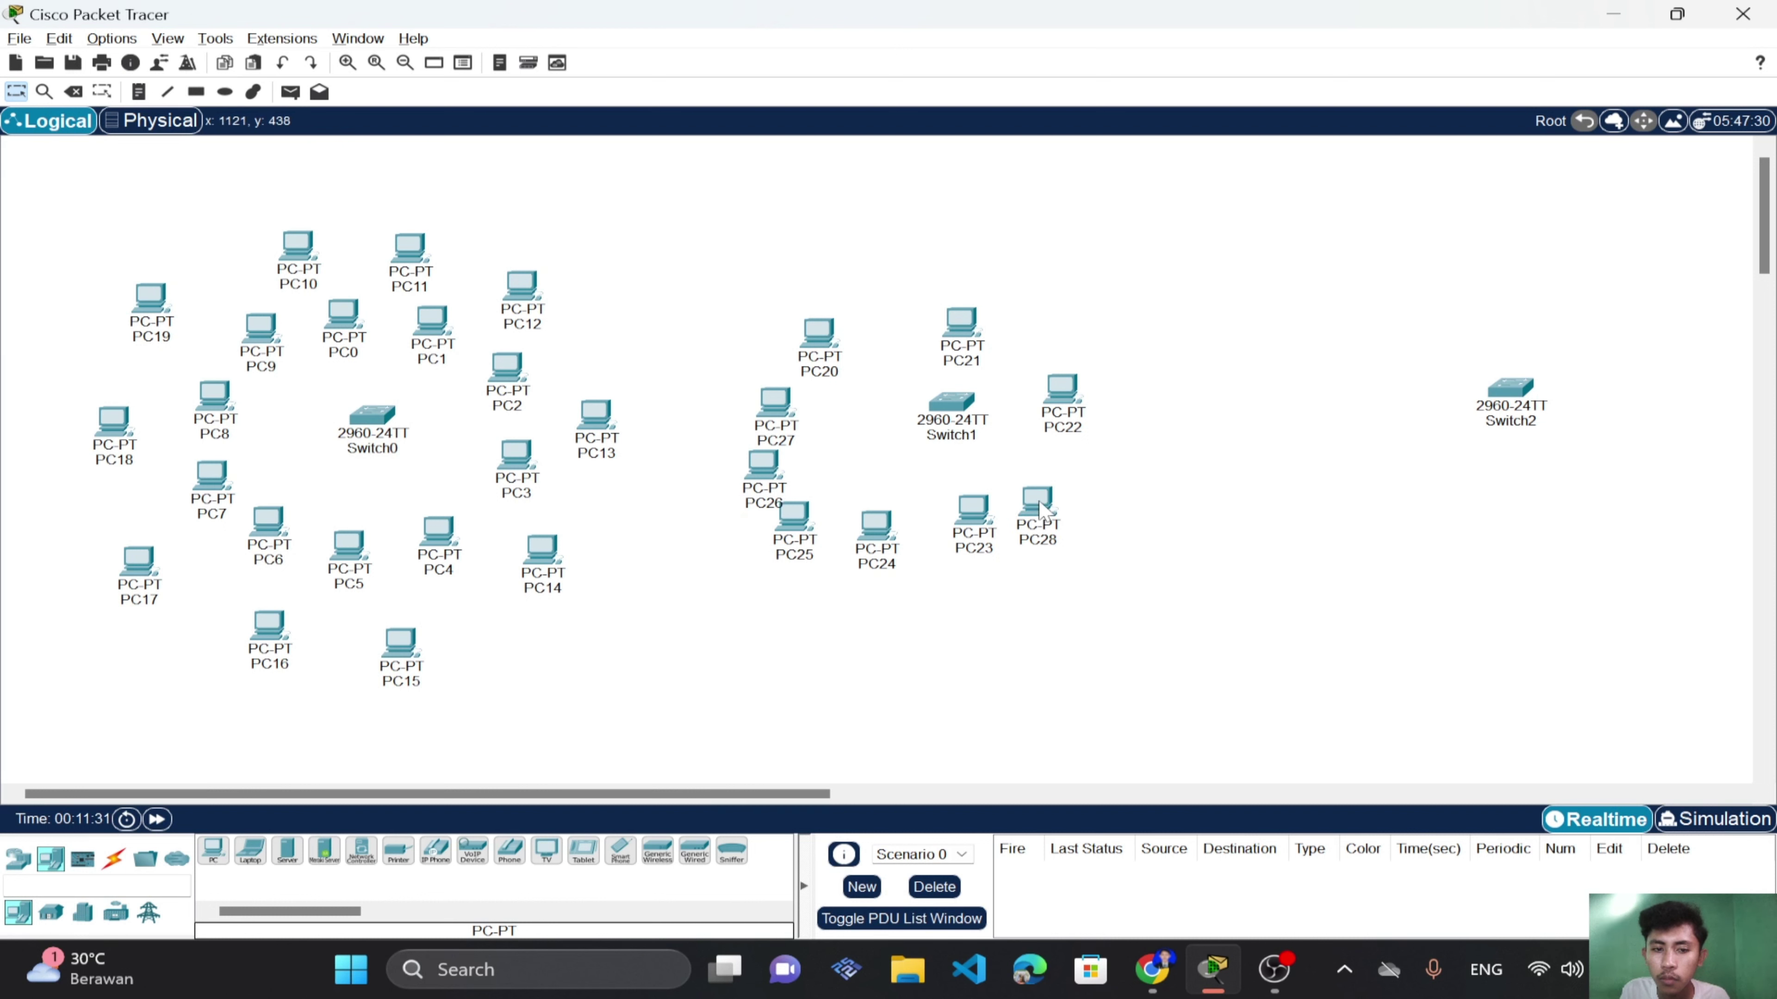
{"action": "left_click", "coordinate": [215, 854]}
{"action": "left_click", "coordinate": [872, 308]}
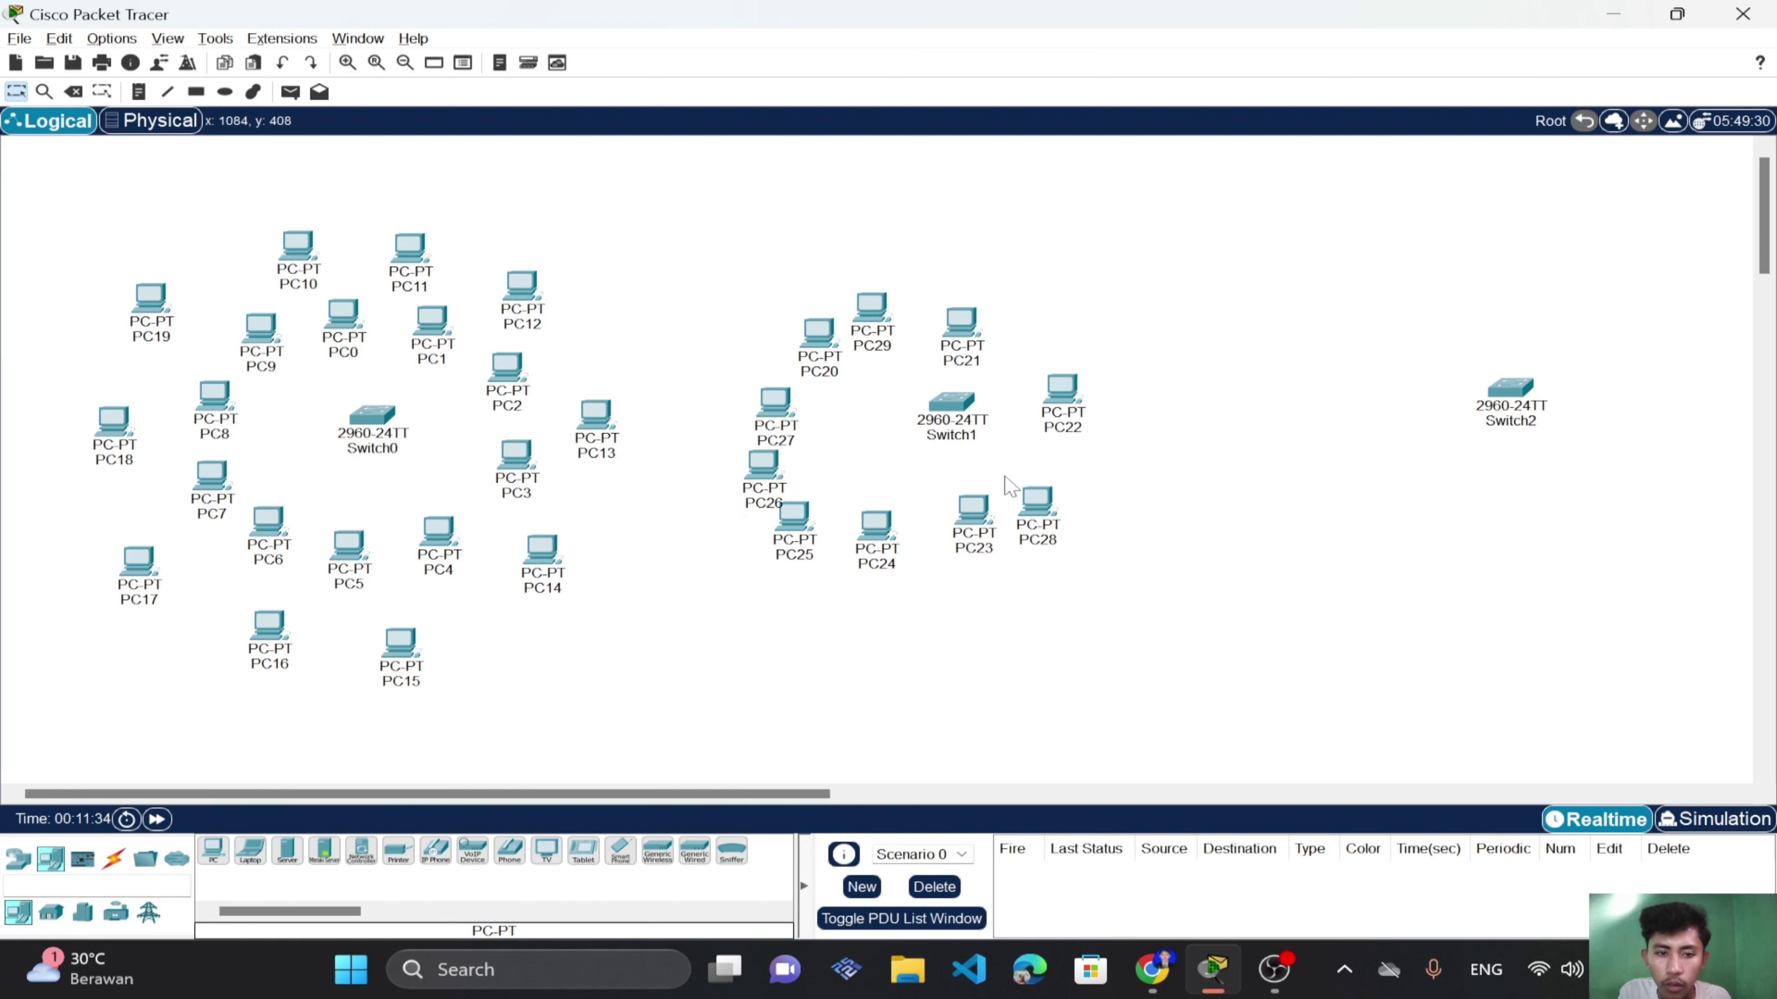
Move Switch1 left to centre it, align PC24 and PC29 with it, and spread PC21 and PC20 outward along the upper arc.
{"action": "left_click_drag", "start_coordinate": [951, 419], "coordinate": [894, 424]}
{"action": "left_click_drag", "start_coordinate": [875, 526], "coordinate": [896, 537]}
{"action": "left_click_drag", "start_coordinate": [889, 302], "coordinate": [979, 347]}
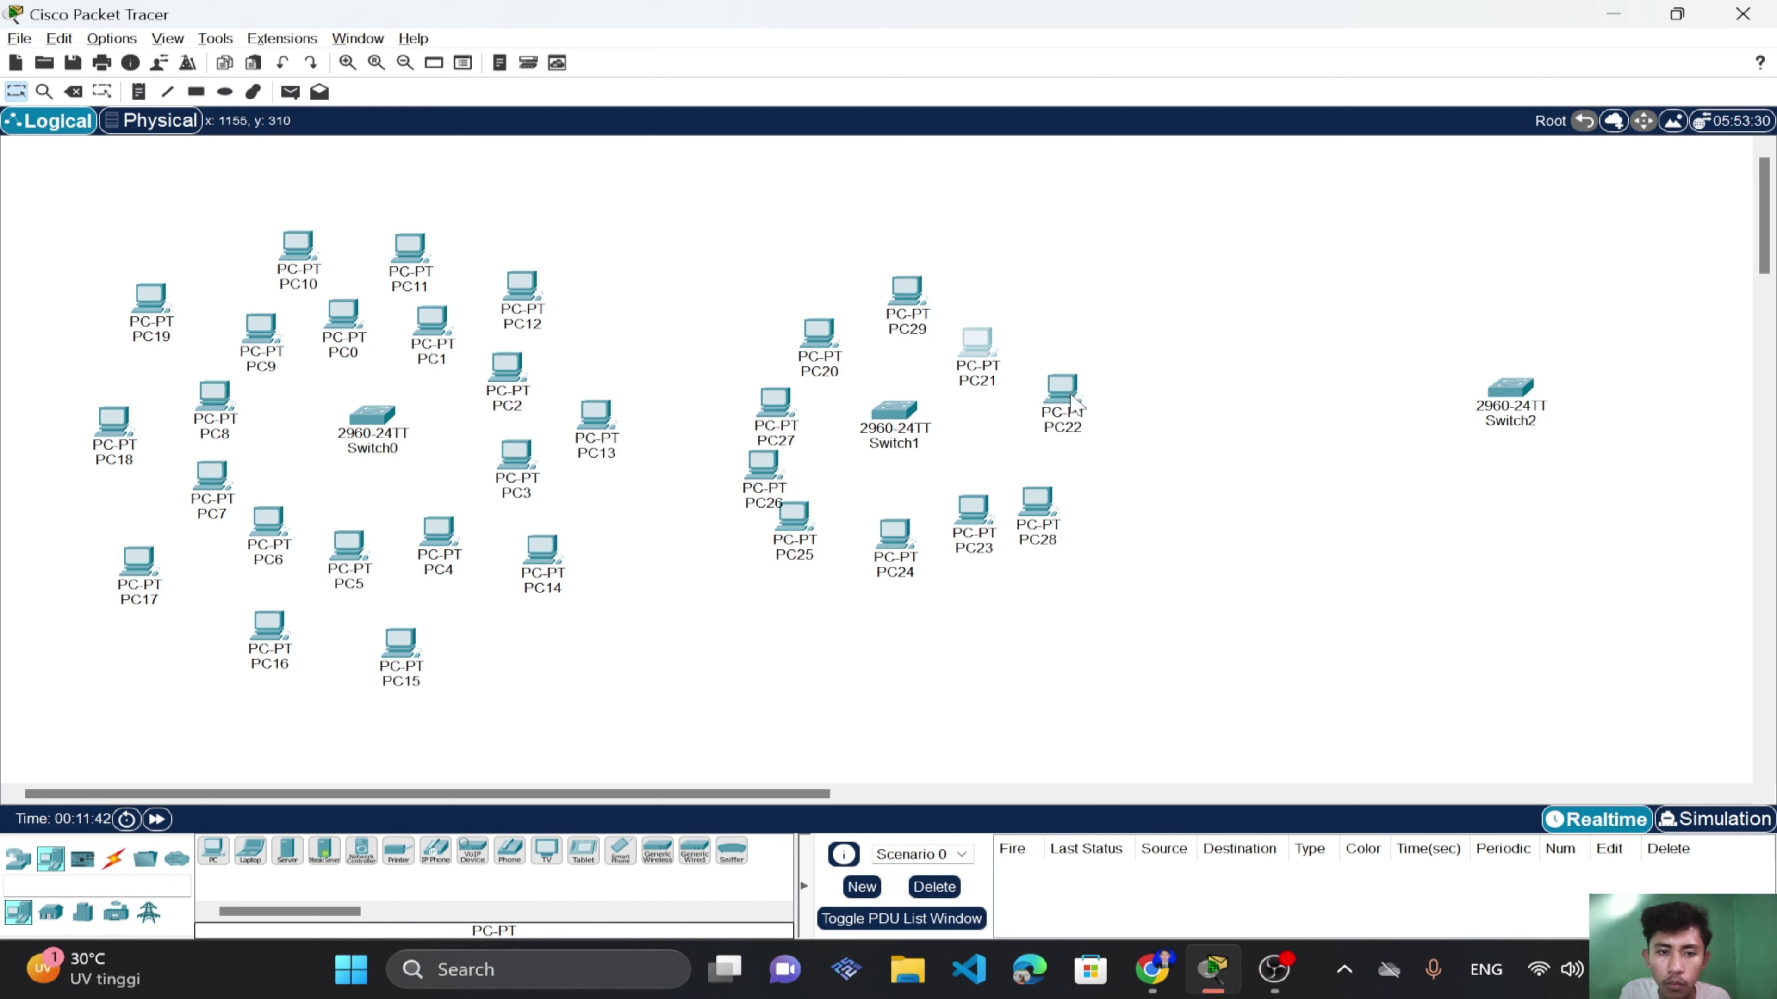
{"action": "mouse_move", "coordinate": [1076, 405]}
{"action": "left_mouse_down"}
{"action": "mouse_move", "coordinate": [1035, 431]}
{"action": "mouse_move", "coordinate": [1083, 401]}
{"action": "left_mouse_up"}
{"action": "left_click_drag", "start_coordinate": [823, 365], "coordinate": [820, 318]}
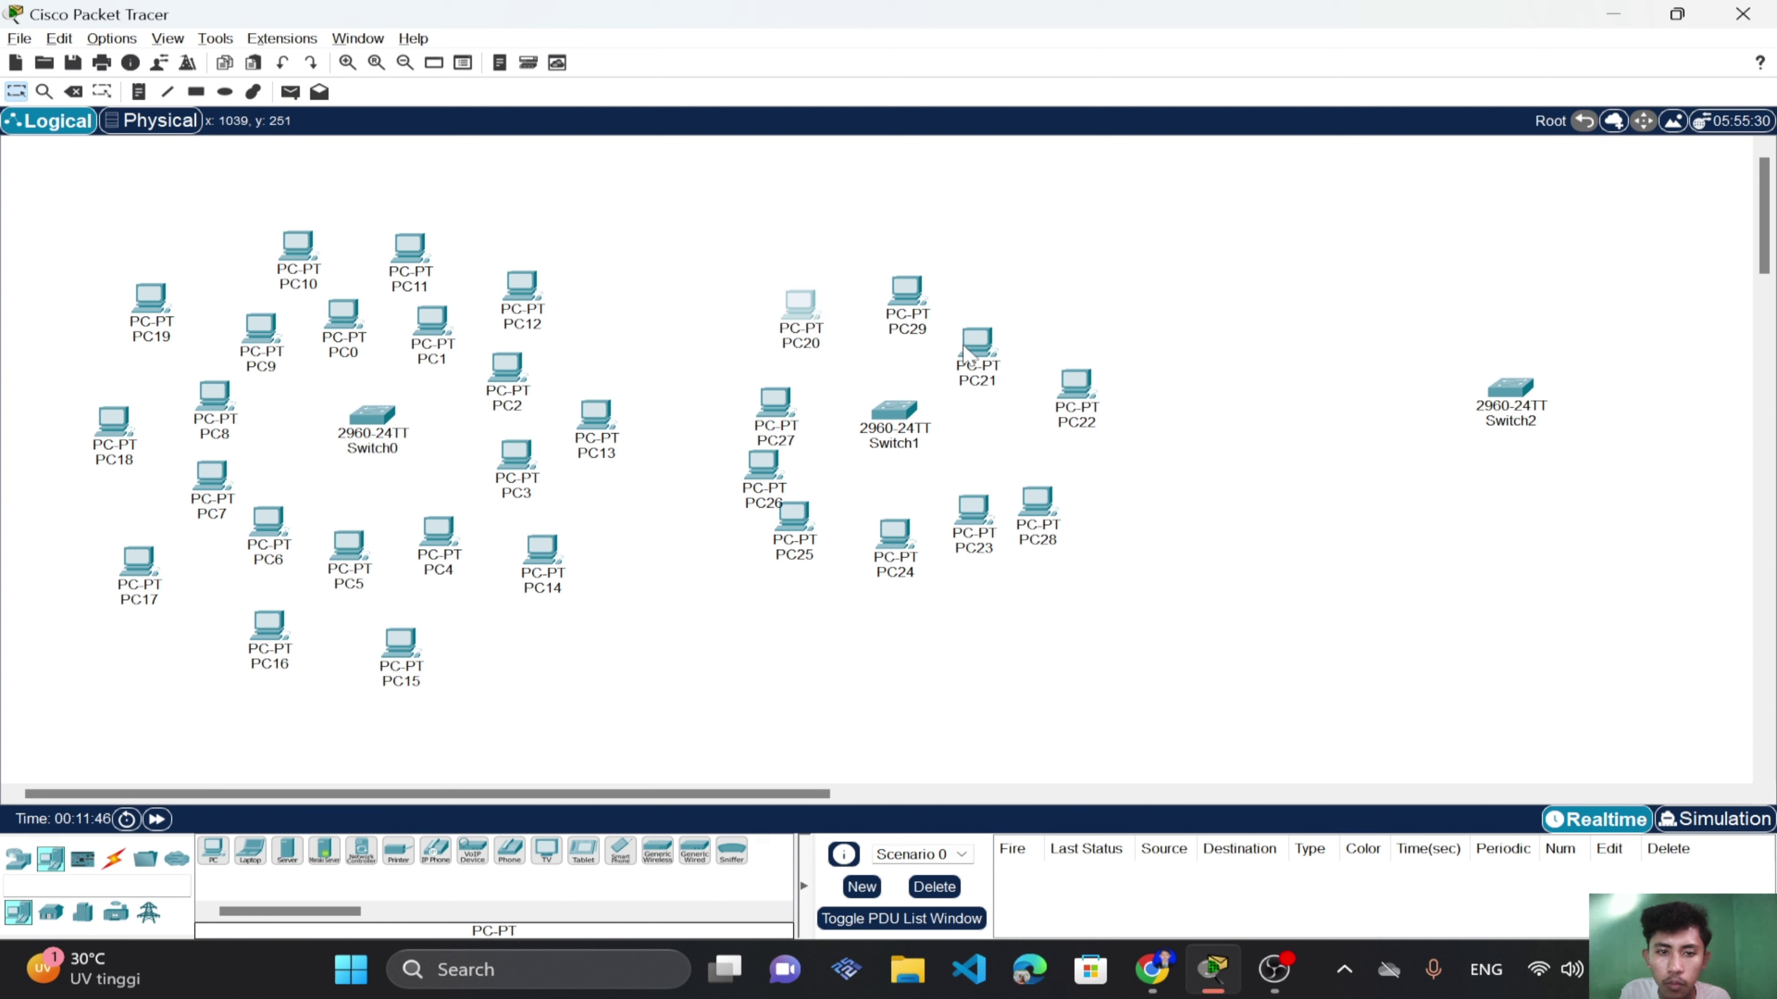
{"action": "left_click_drag", "start_coordinate": [963, 348], "coordinate": [1000, 335]}
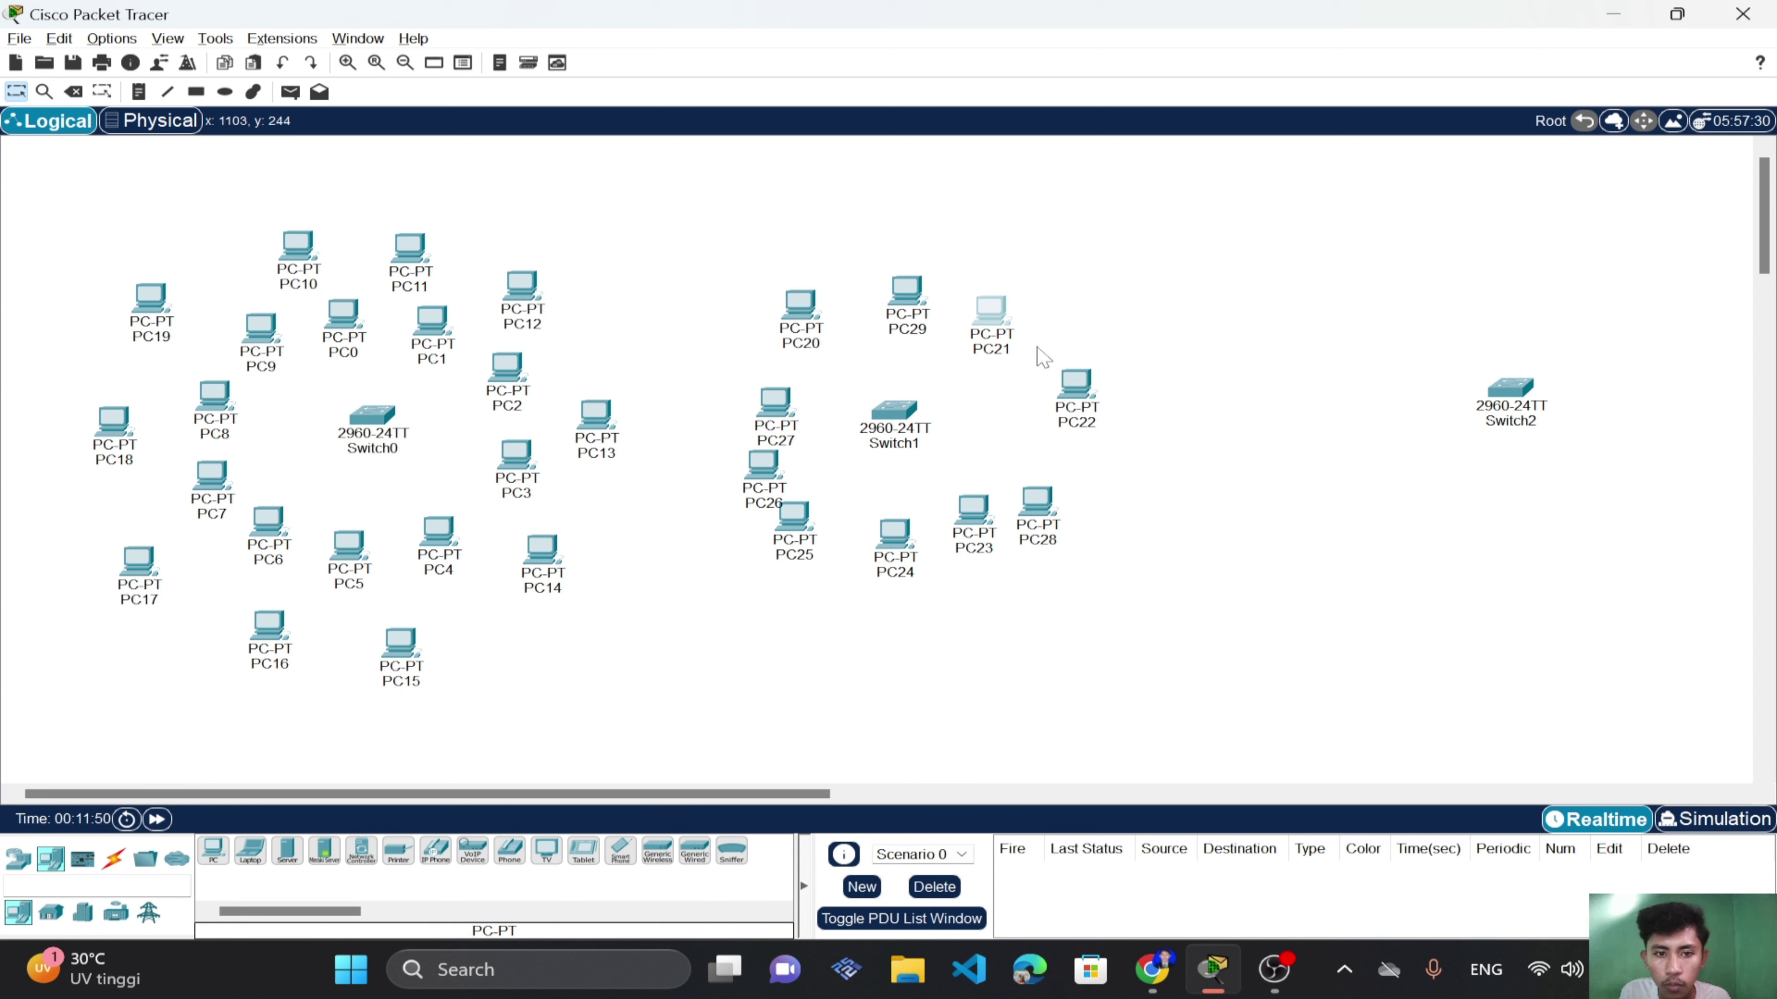
Even out the sides of the Switch1 ring by moving PC22 inward and PC28, PC27 and PC26 up, and nudge Switch1.
{"action": "left_click_drag", "start_coordinate": [1087, 403], "coordinate": [1056, 393]}
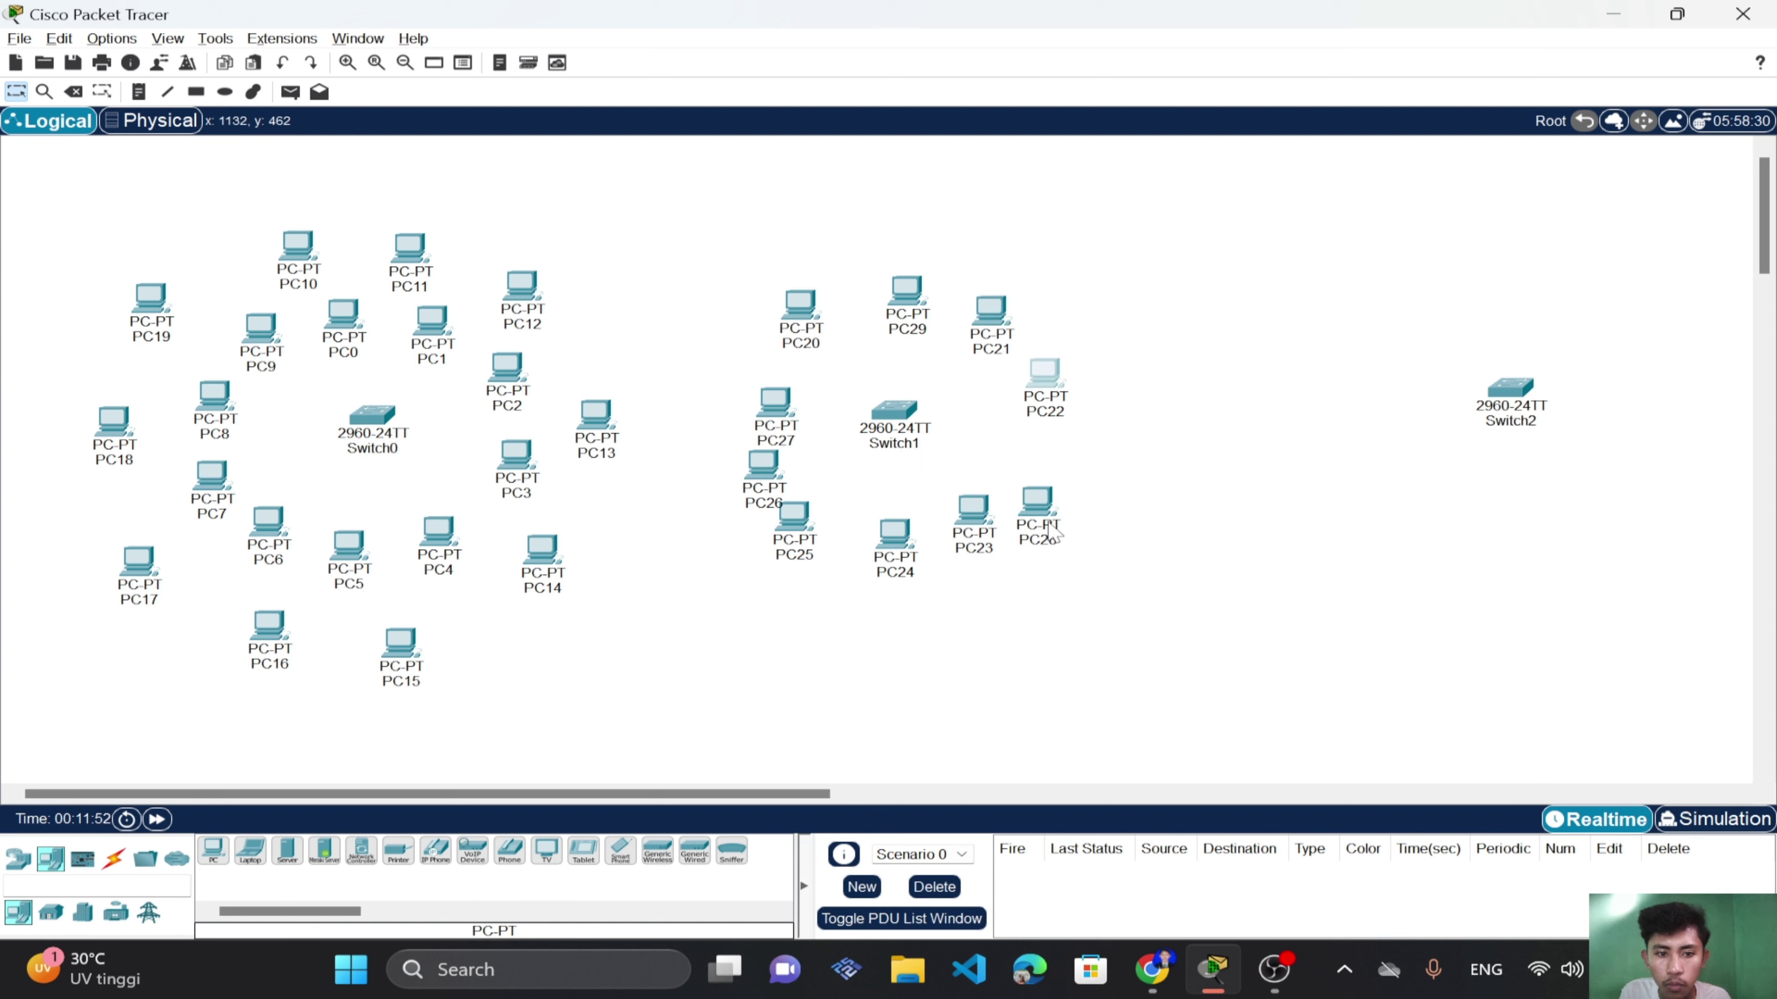
{"action": "left_click_drag", "start_coordinate": [1054, 533], "coordinate": [1052, 476]}
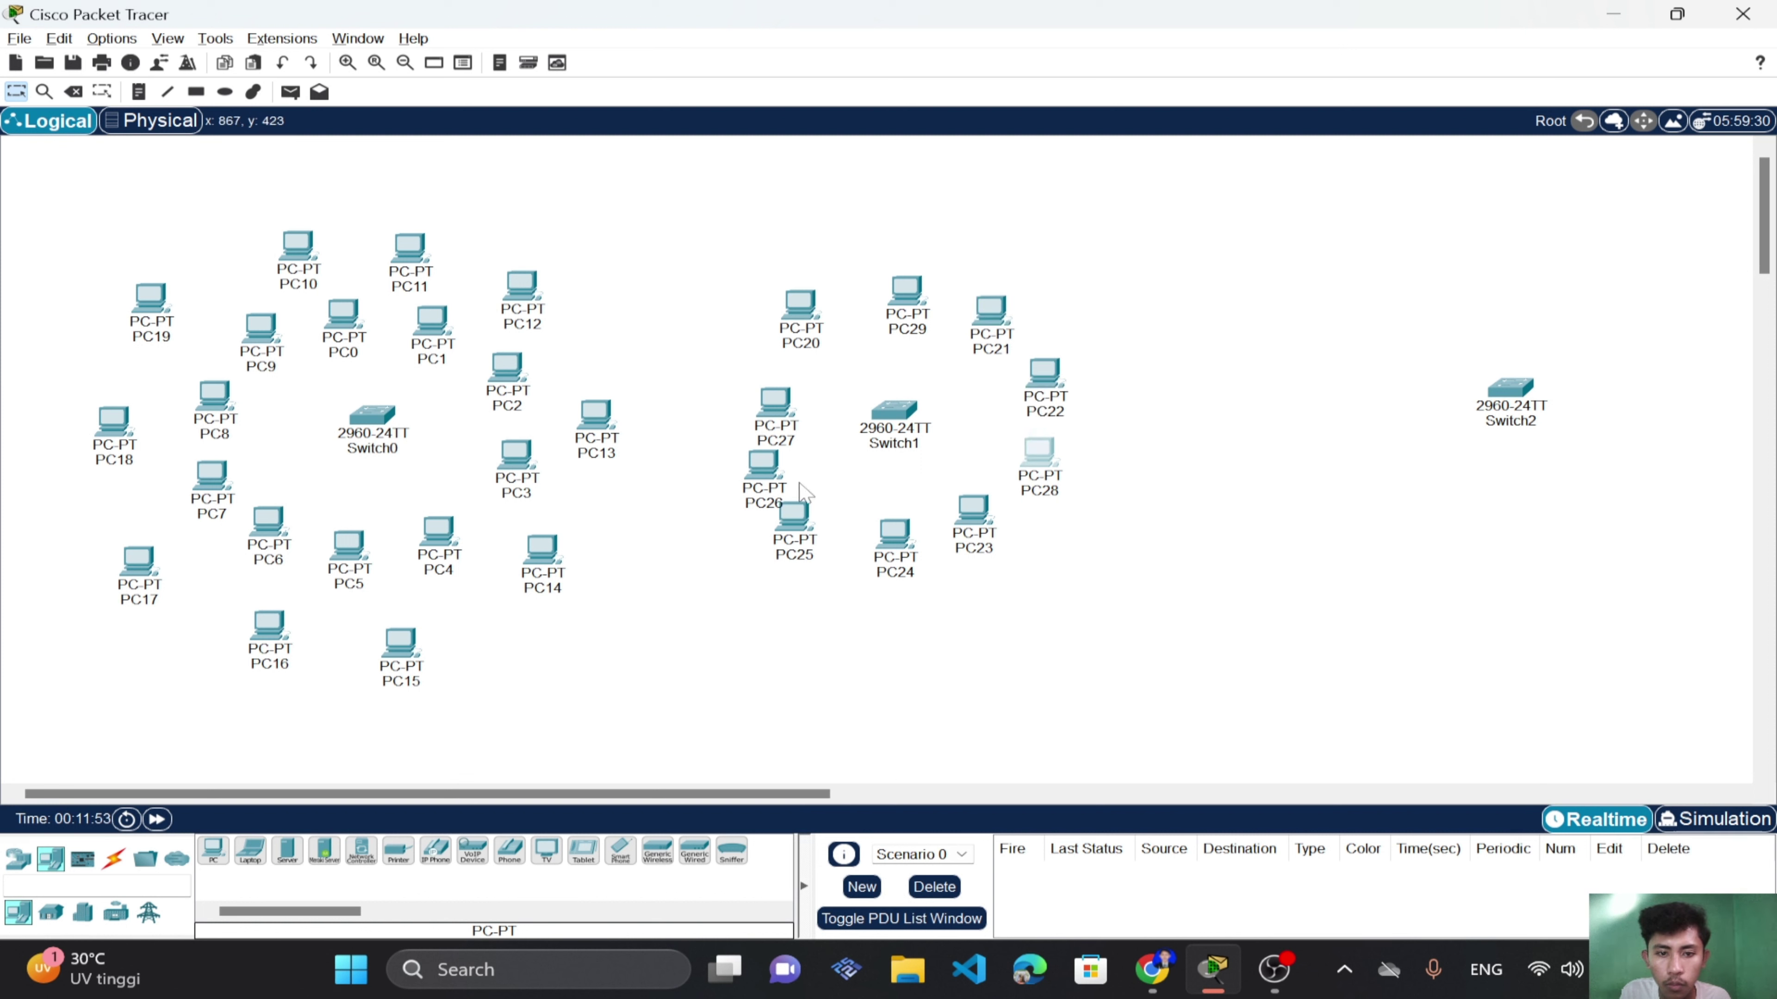
{"action": "left_click_drag", "start_coordinate": [782, 413], "coordinate": [754, 379]}
{"action": "left_click_drag", "start_coordinate": [770, 484], "coordinate": [759, 460]}
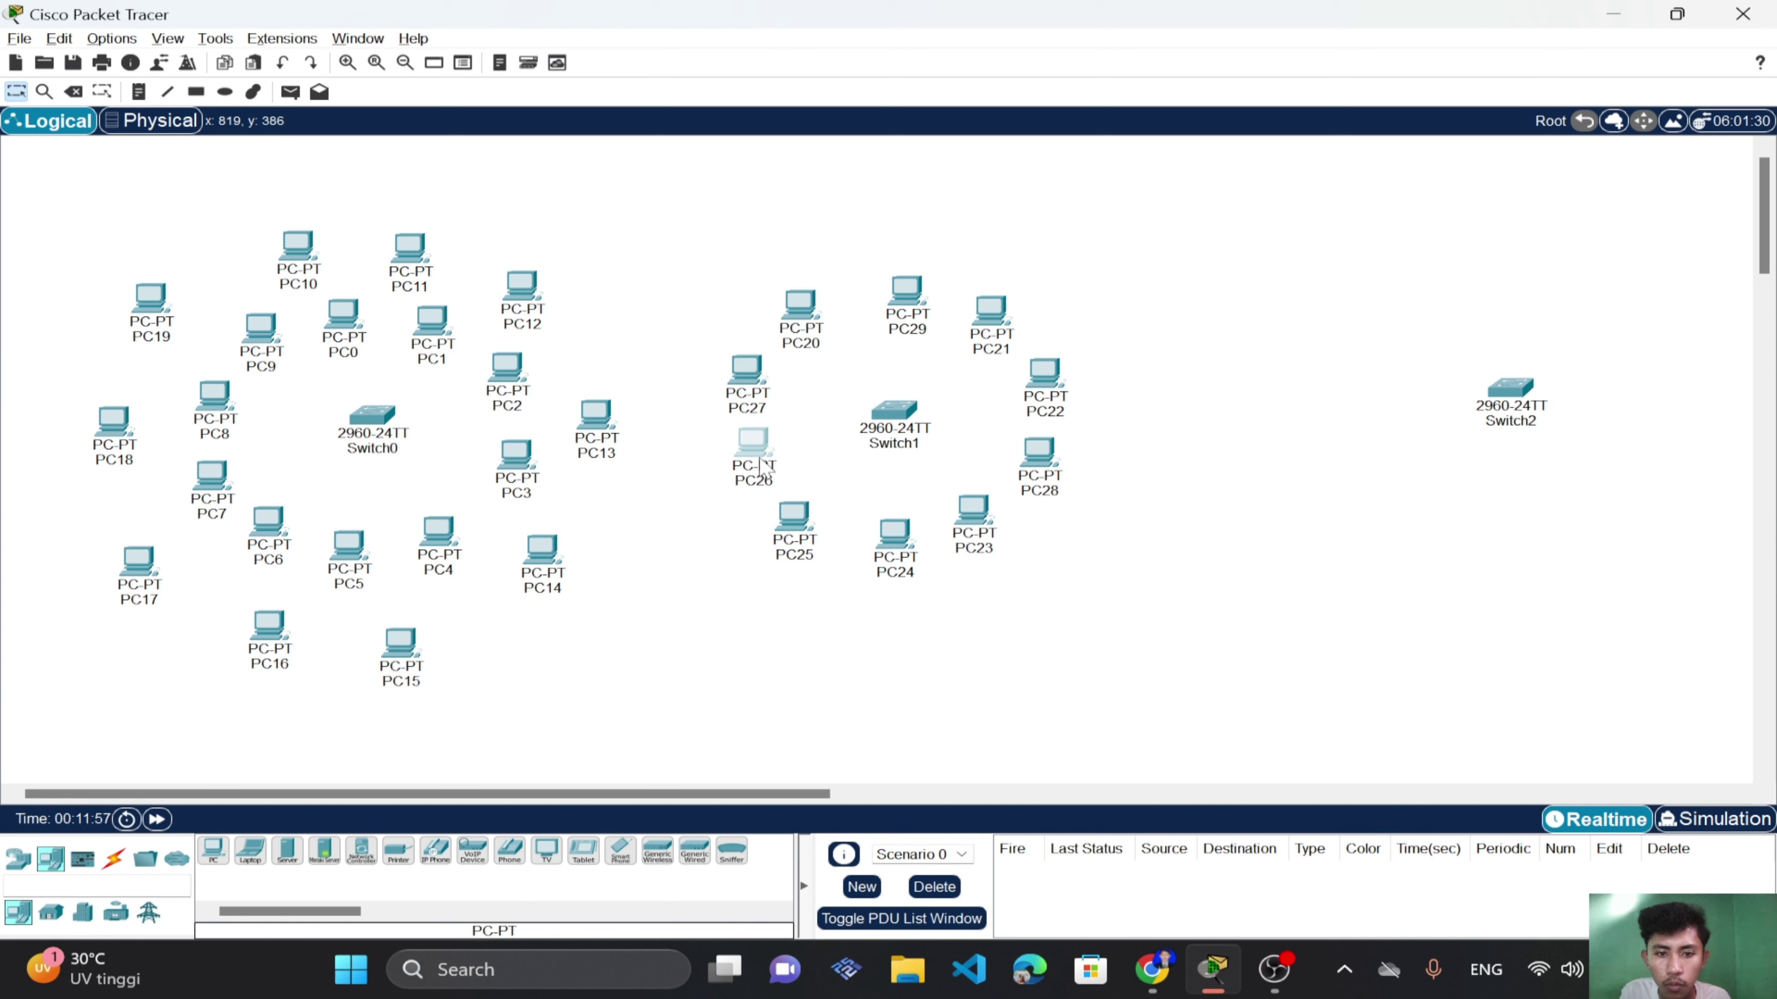
{"action": "mouse_move", "coordinate": [898, 402]}
{"action": "left_mouse_down"}
{"action": "mouse_move", "coordinate": [871, 400]}
{"action": "mouse_move", "coordinate": [899, 411]}
{"action": "left_mouse_up"}
Place a PC at the upper left of Switch2.
{"action": "left_click", "coordinate": [1357, 518]}
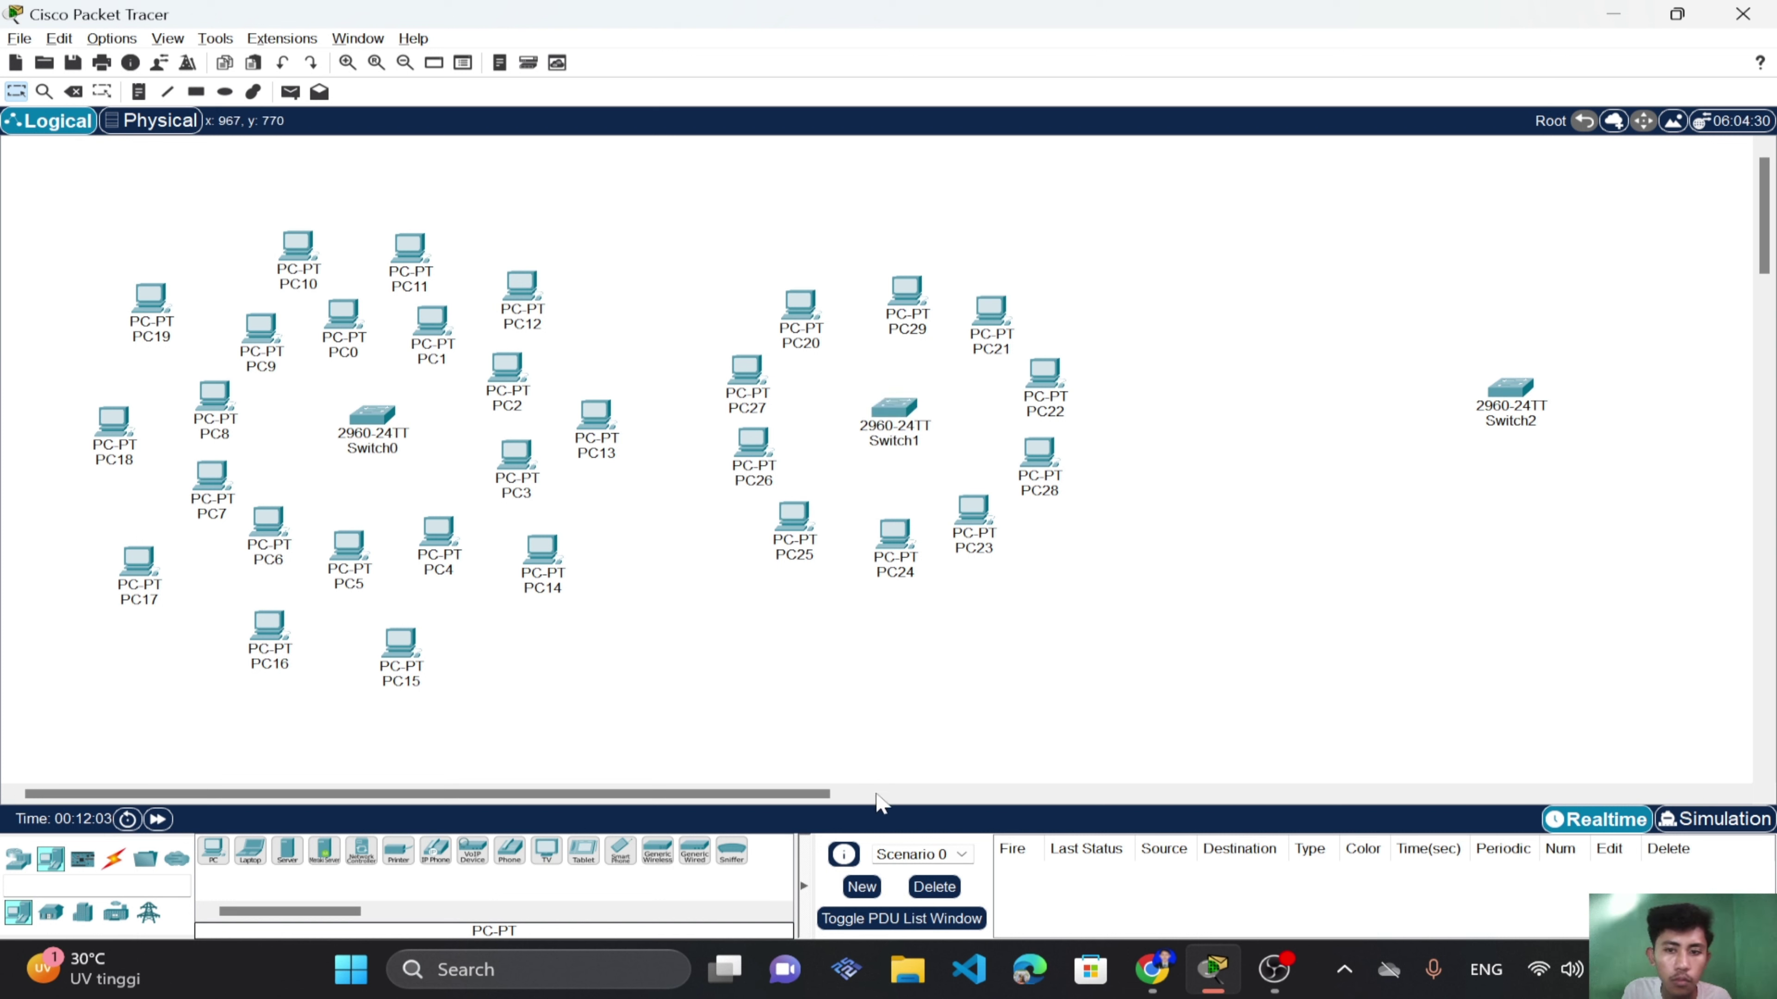
{"action": "left_click", "coordinate": [213, 850]}
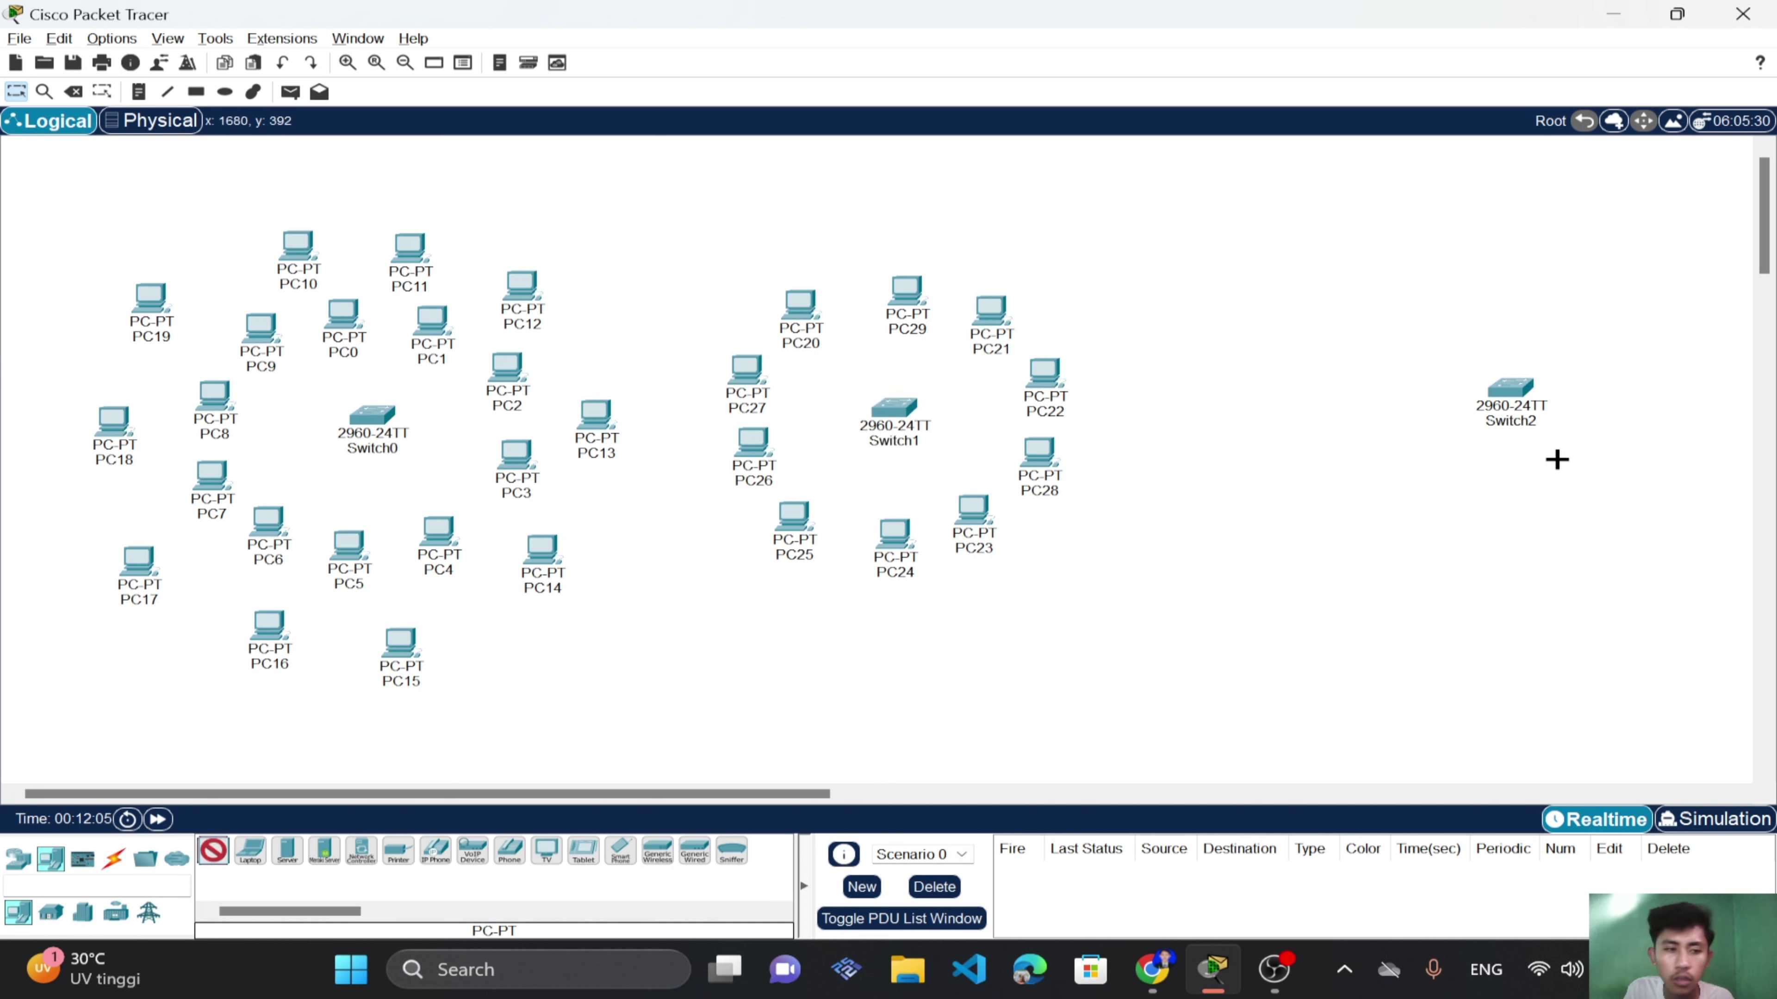
{"action": "left_click", "coordinate": [1443, 335]}
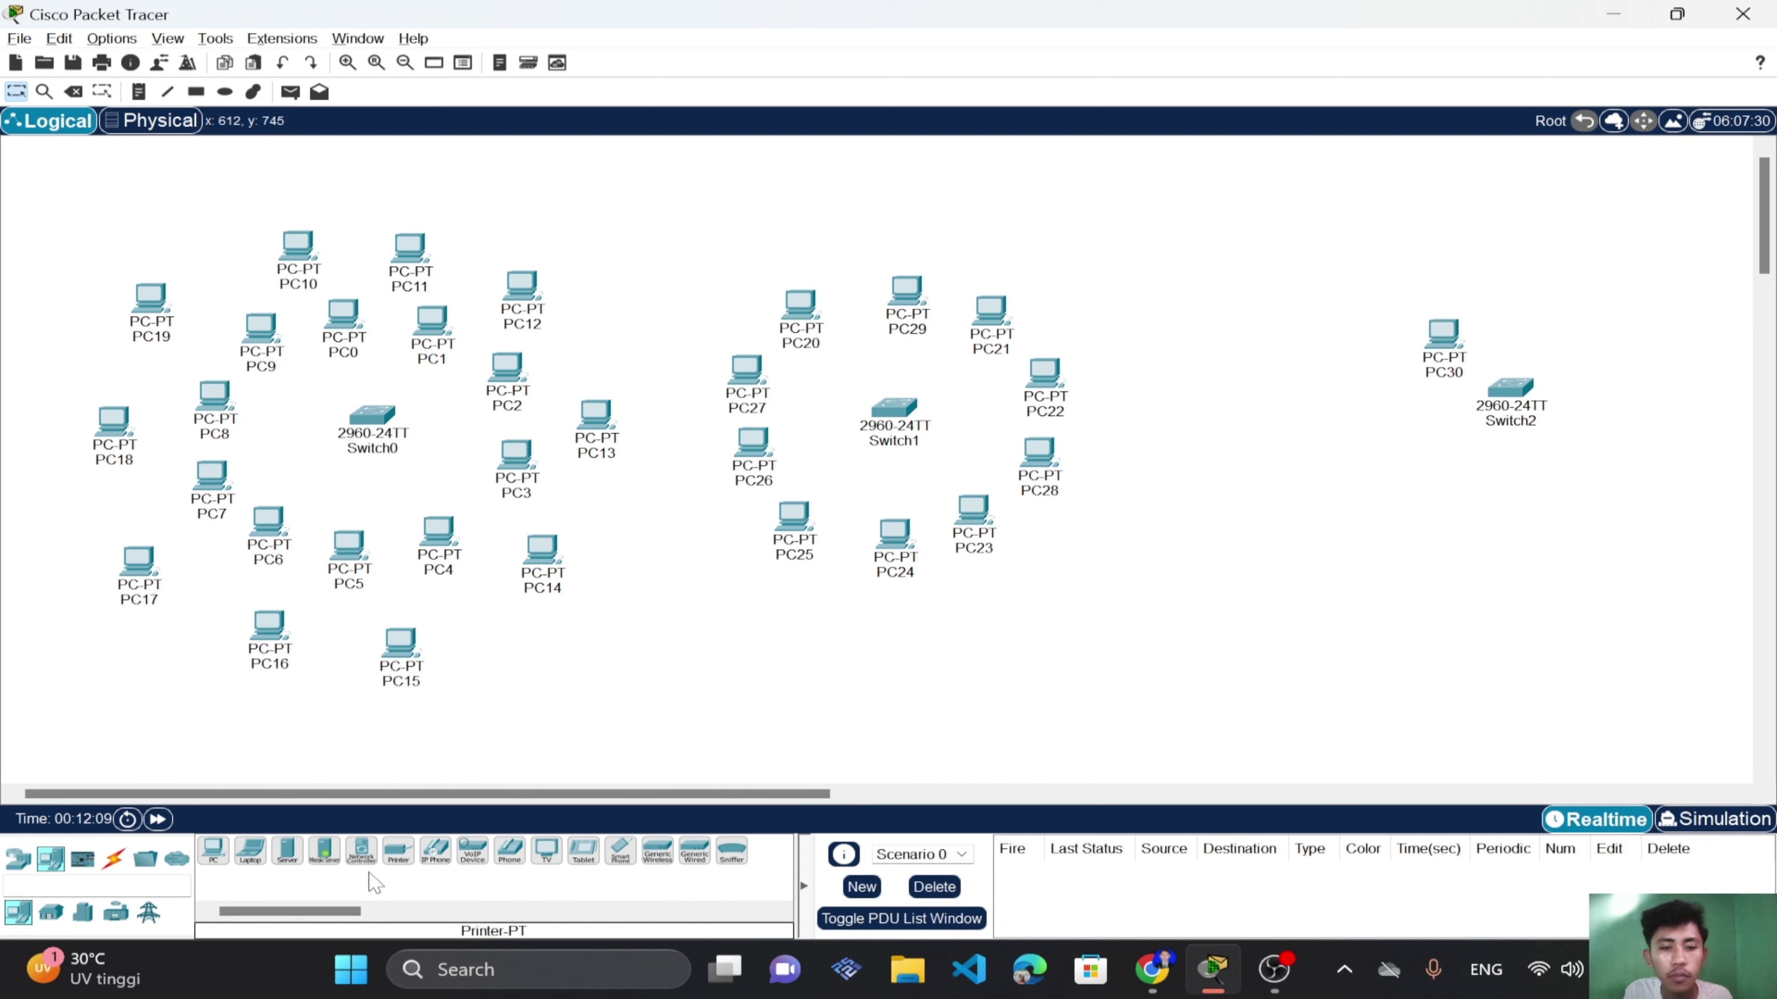
Duplicate Switch1 with its ring of ten PCs and move the copy between Switch1 and Switch2.
{"action": "left_click_drag", "start_coordinate": [696, 248], "coordinate": [1226, 633]}
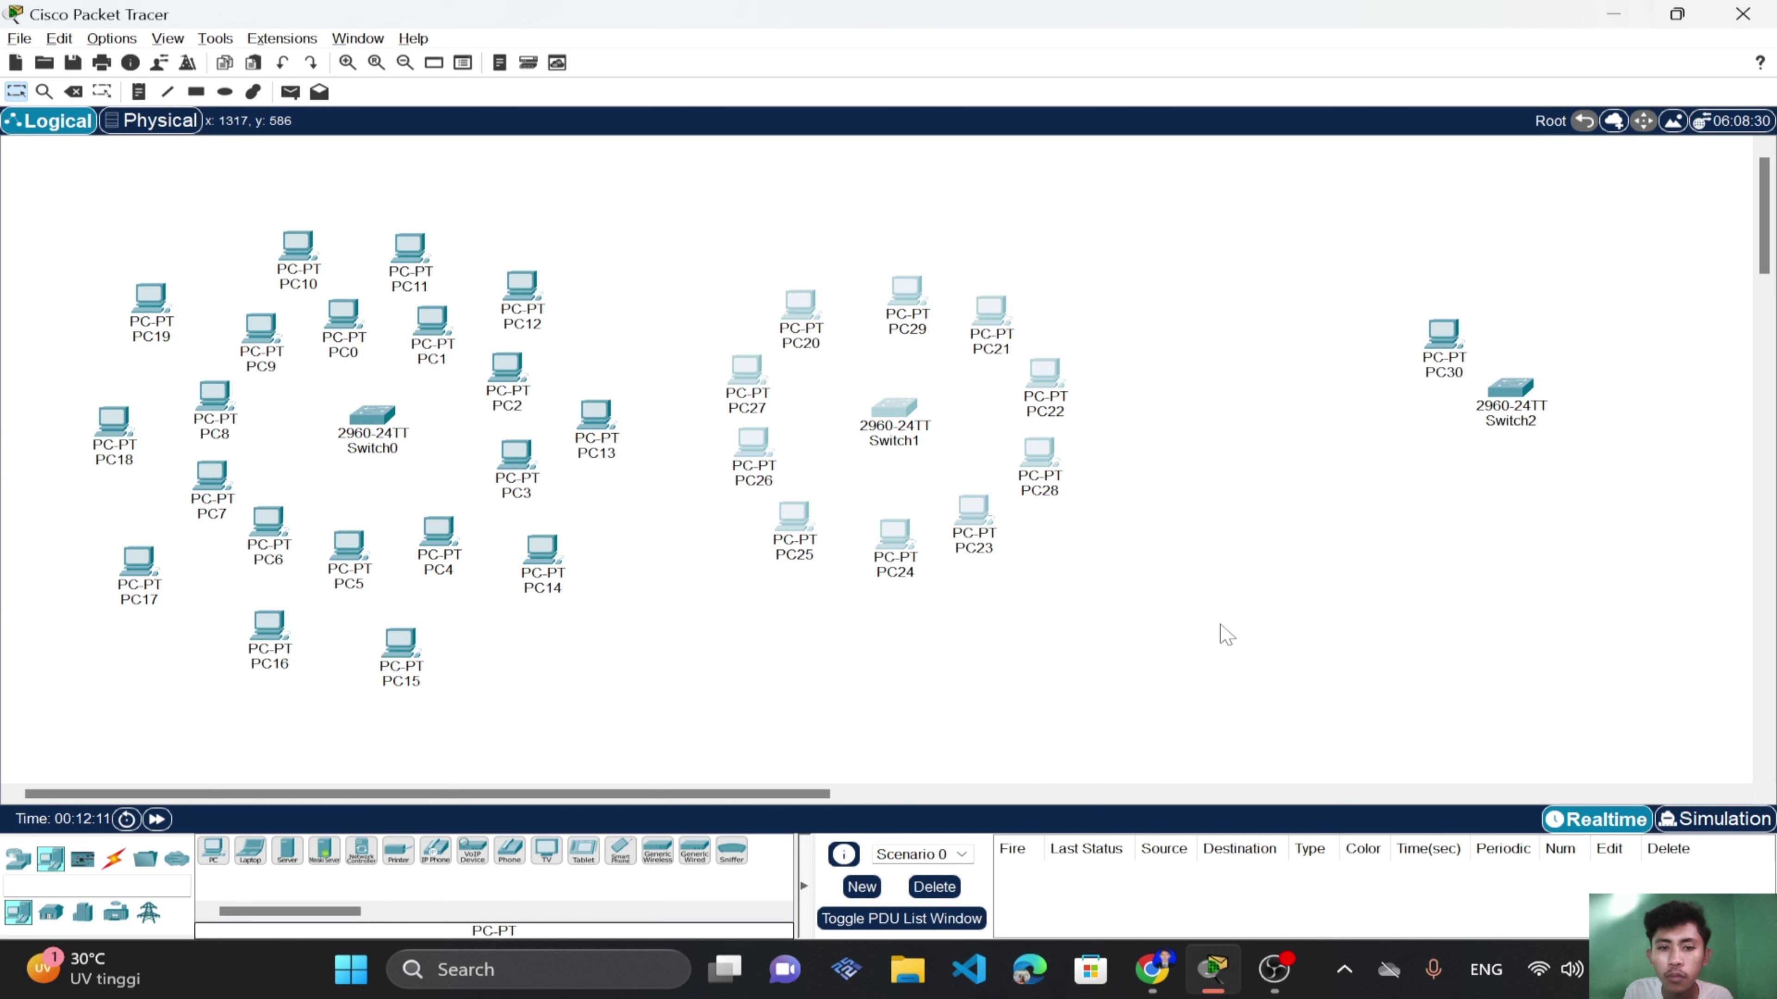
{"action": "left_click", "coordinate": [1308, 322]}
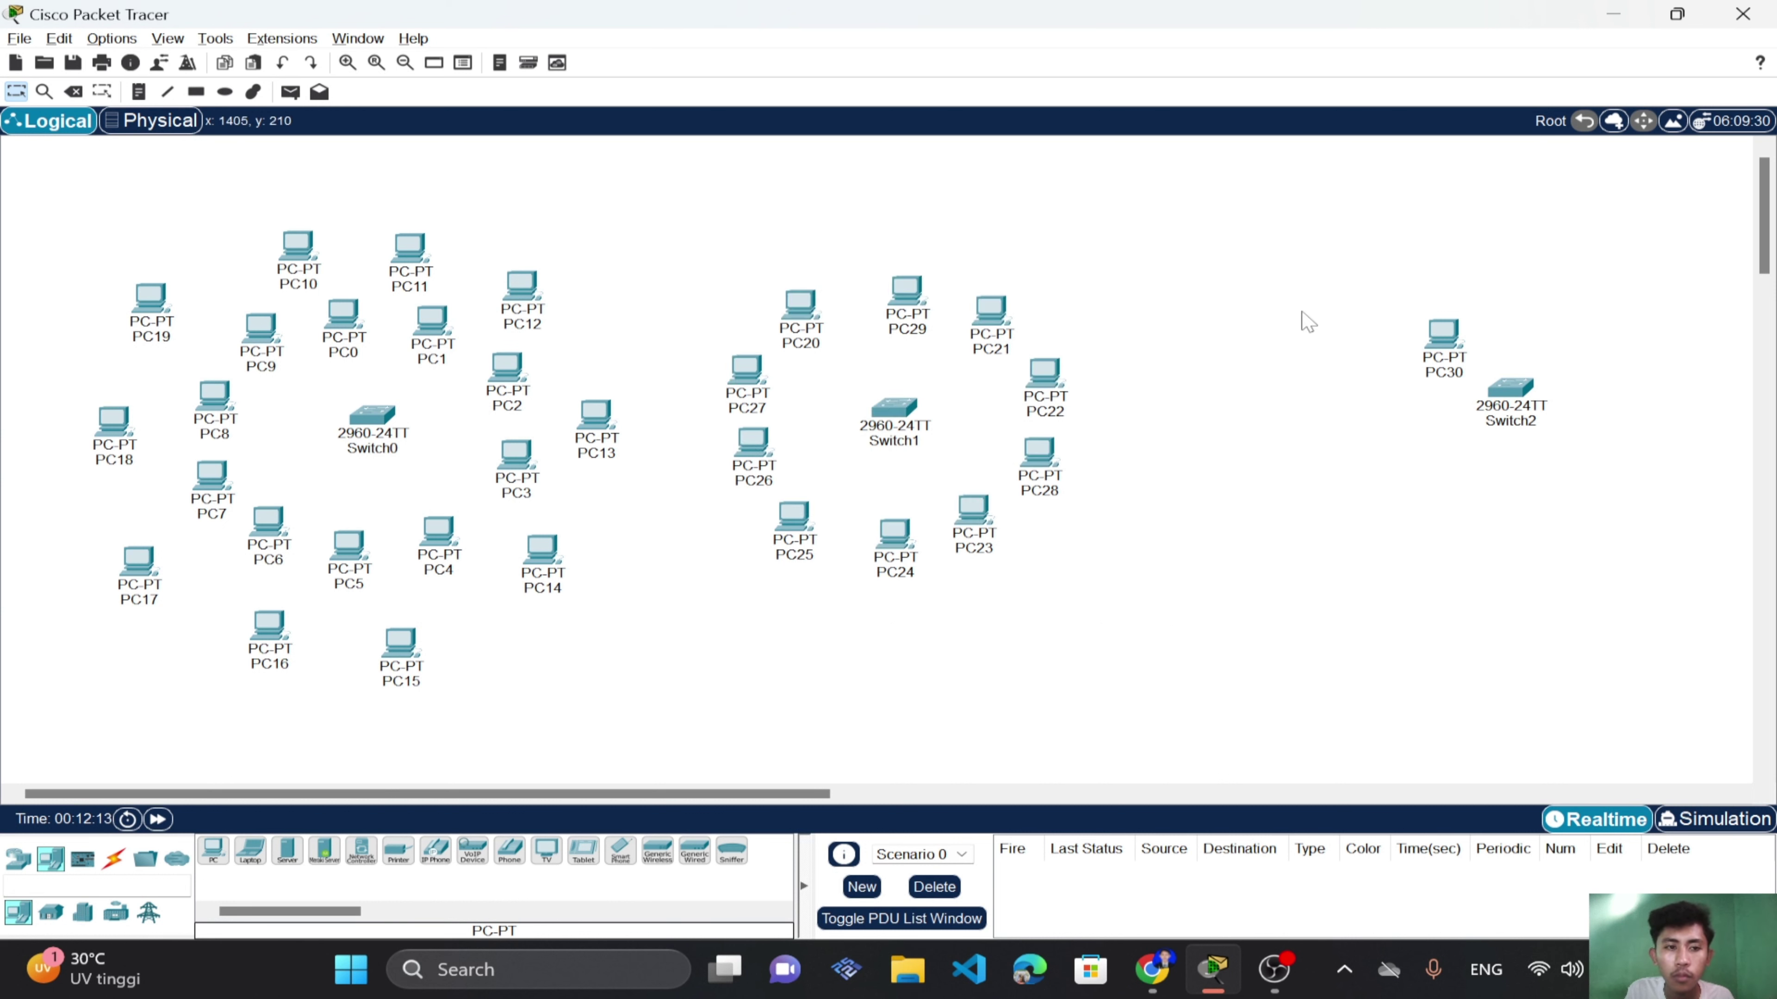
{"action": "left_click_drag", "start_coordinate": [688, 291], "coordinate": [1139, 624]}
{"action": "left_click", "coordinate": [1294, 547]}
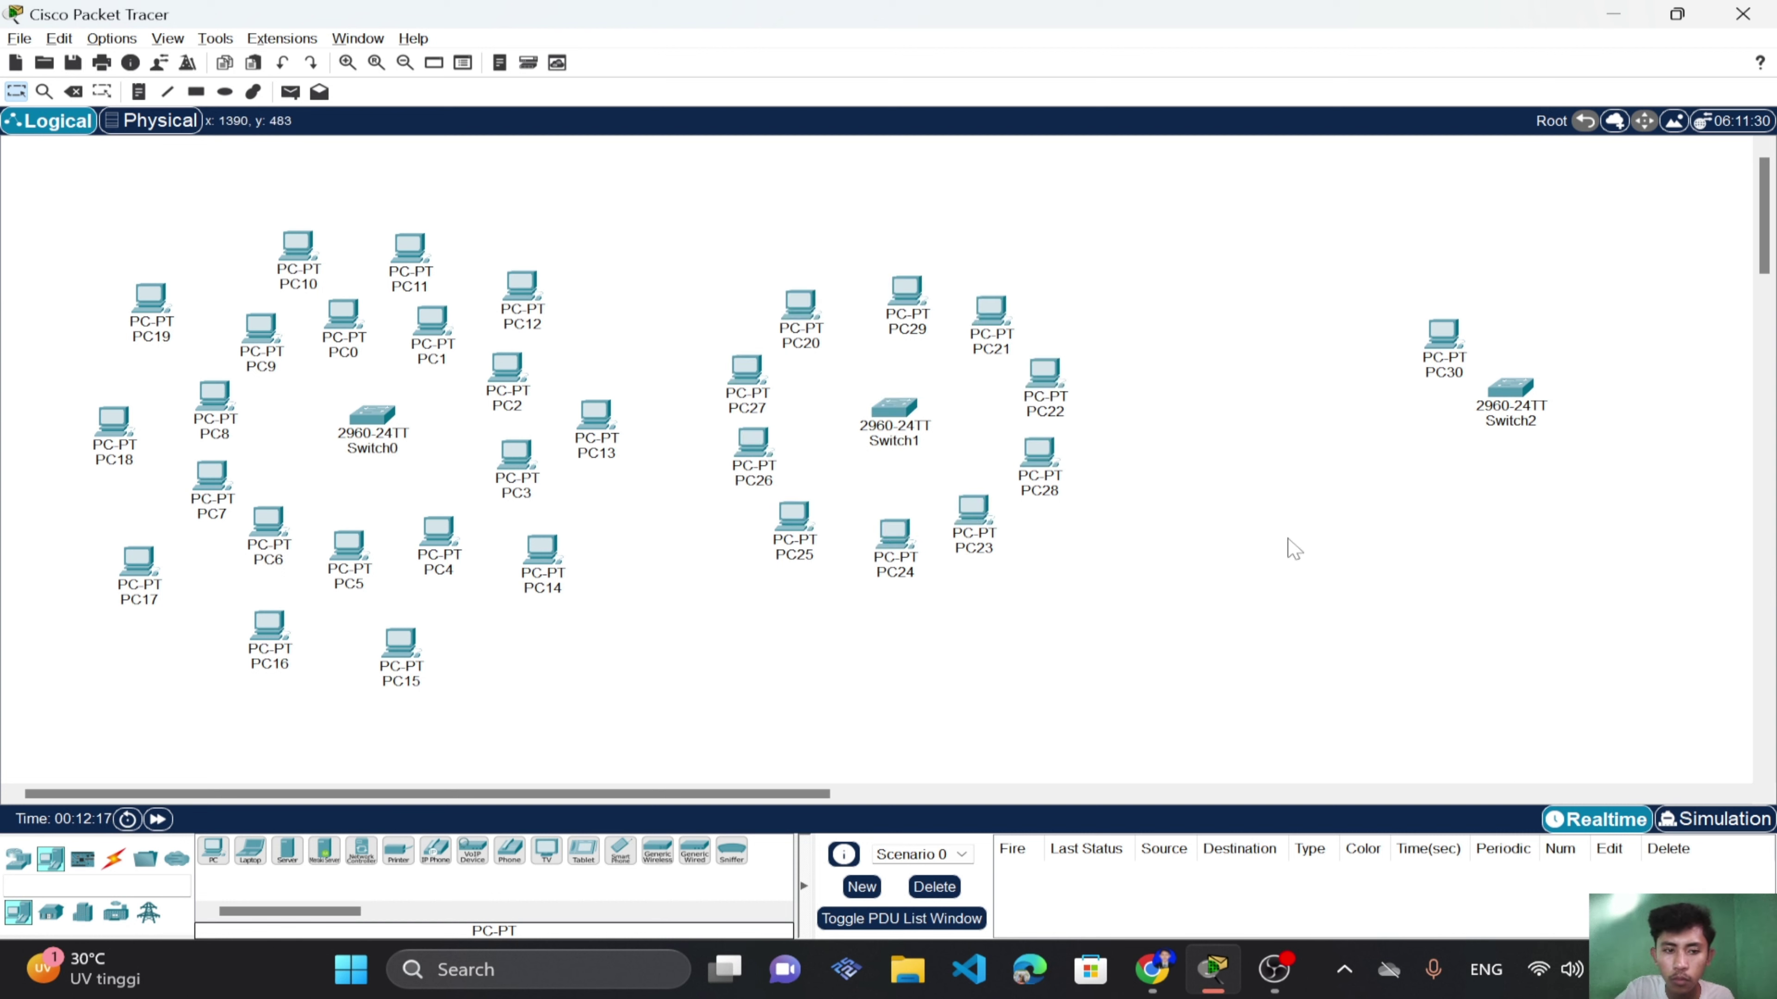
{"action": "key", "text": "ctrl+v"}
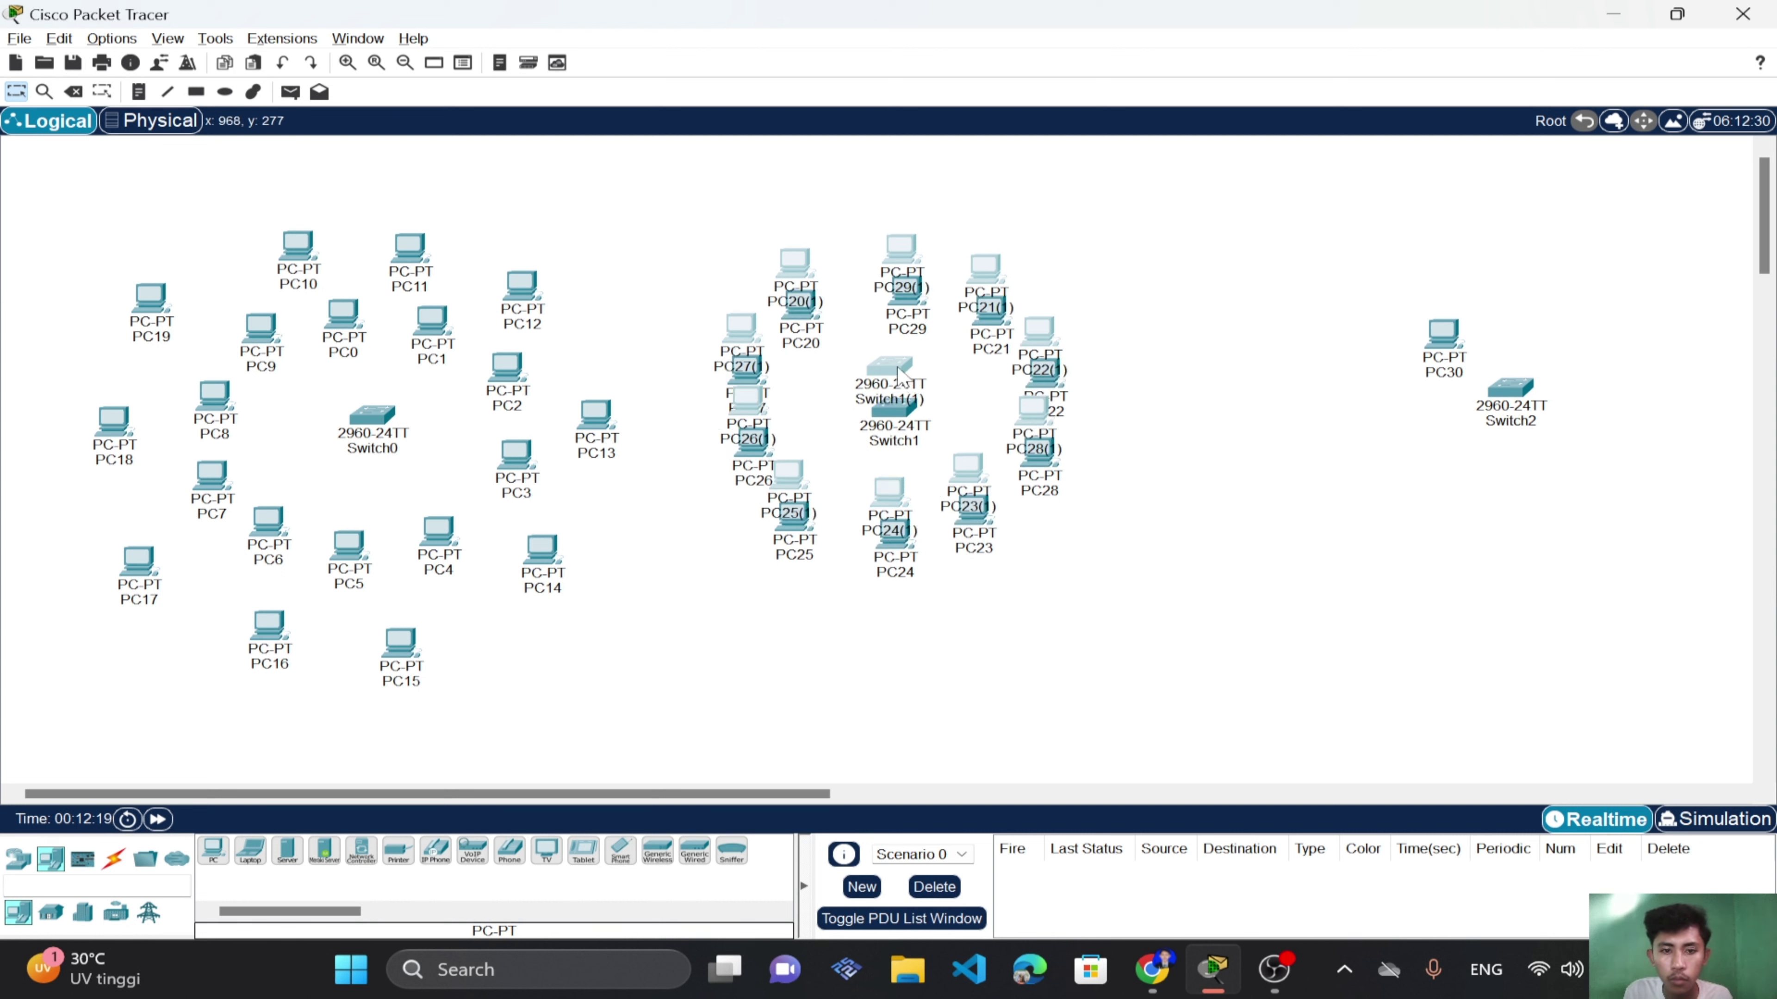
{"action": "left_click_drag", "start_coordinate": [899, 371], "coordinate": [1297, 461]}
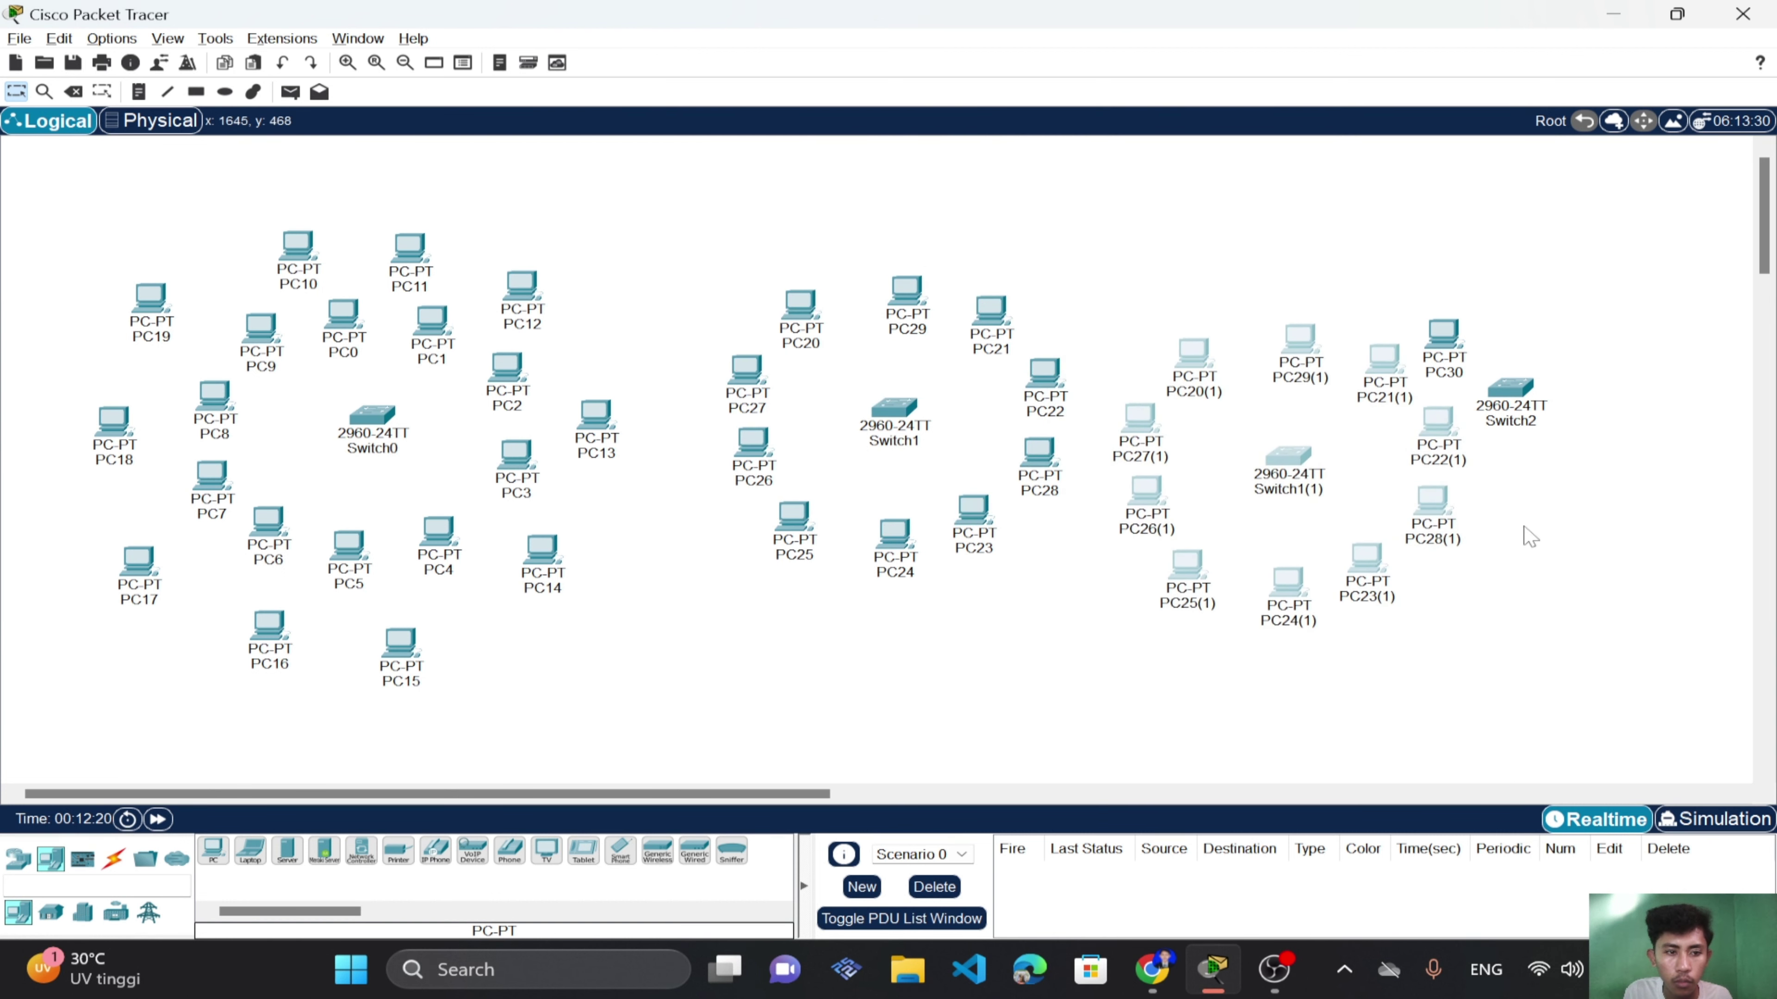
Undo the duplication of the Switch1 group.
{"action": "left_click", "coordinate": [1528, 535]}
{"action": "left_click_drag", "start_coordinate": [1421, 284], "coordinate": [1417, 325]}
{"action": "double_click", "coordinate": [1500, 406]}
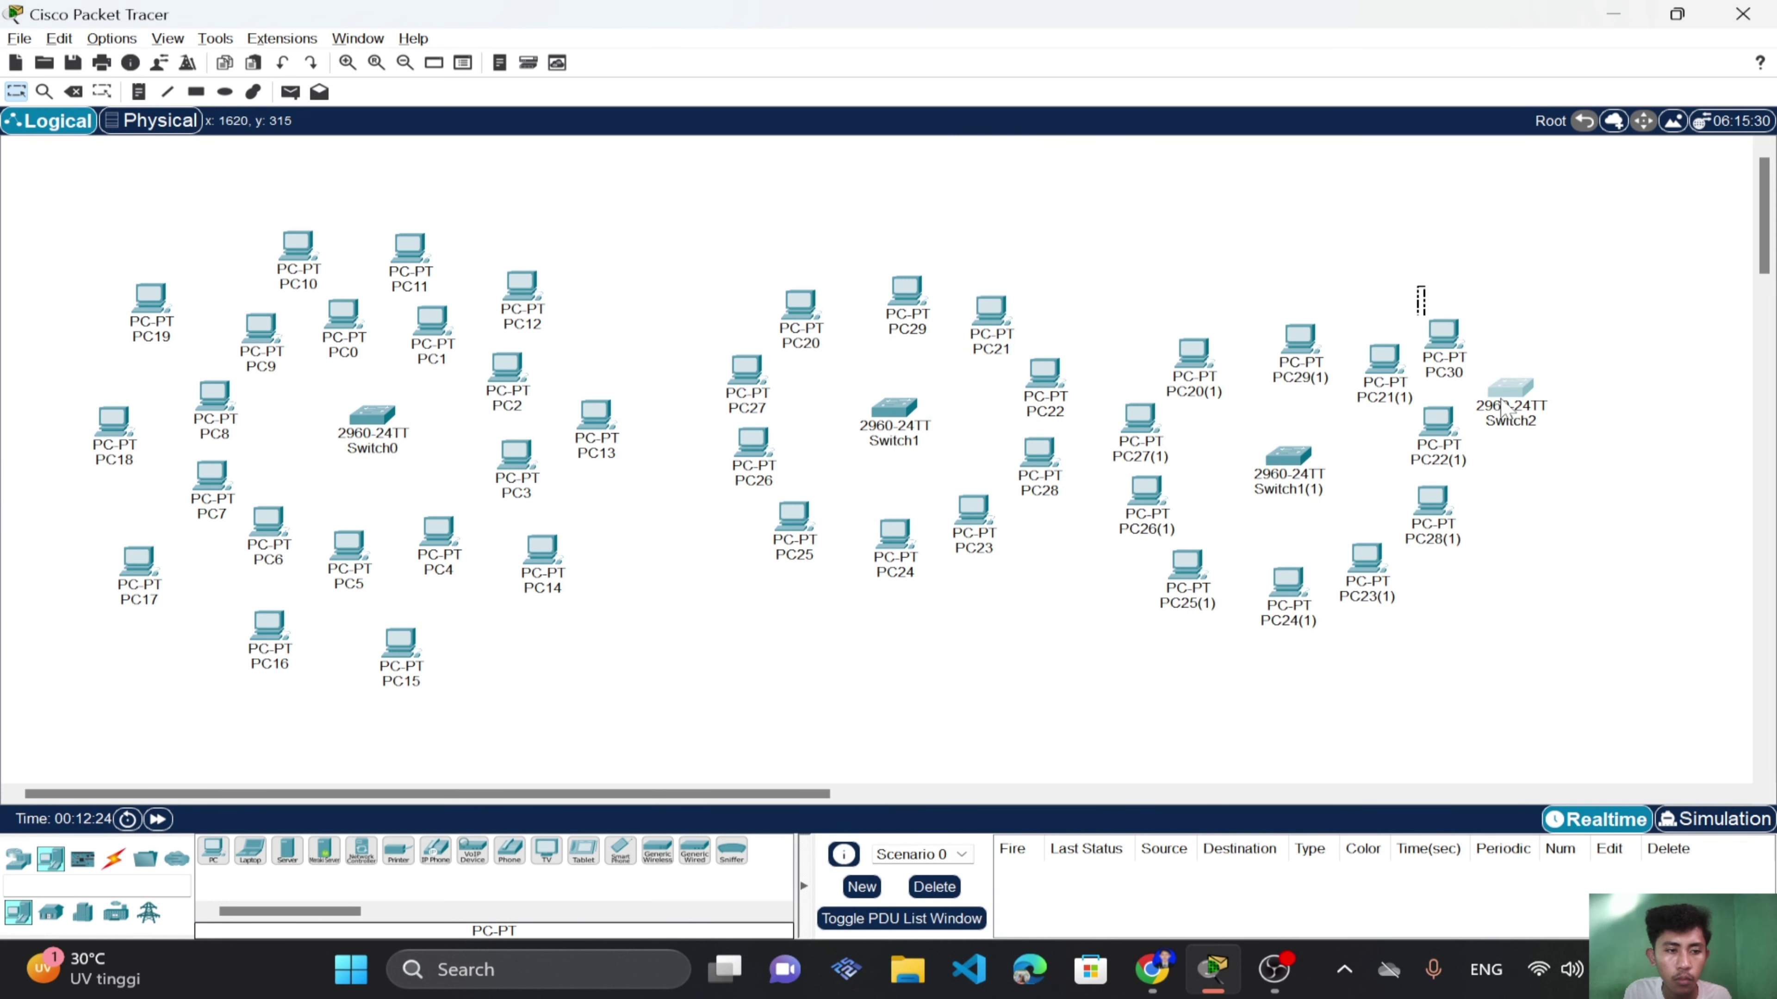
{"action": "left_click", "coordinate": [1553, 81]}
{"action": "left_click_drag", "start_coordinate": [1517, 504], "coordinate": [1422, 680]}
{"action": "key", "text": "ctrl+z"}
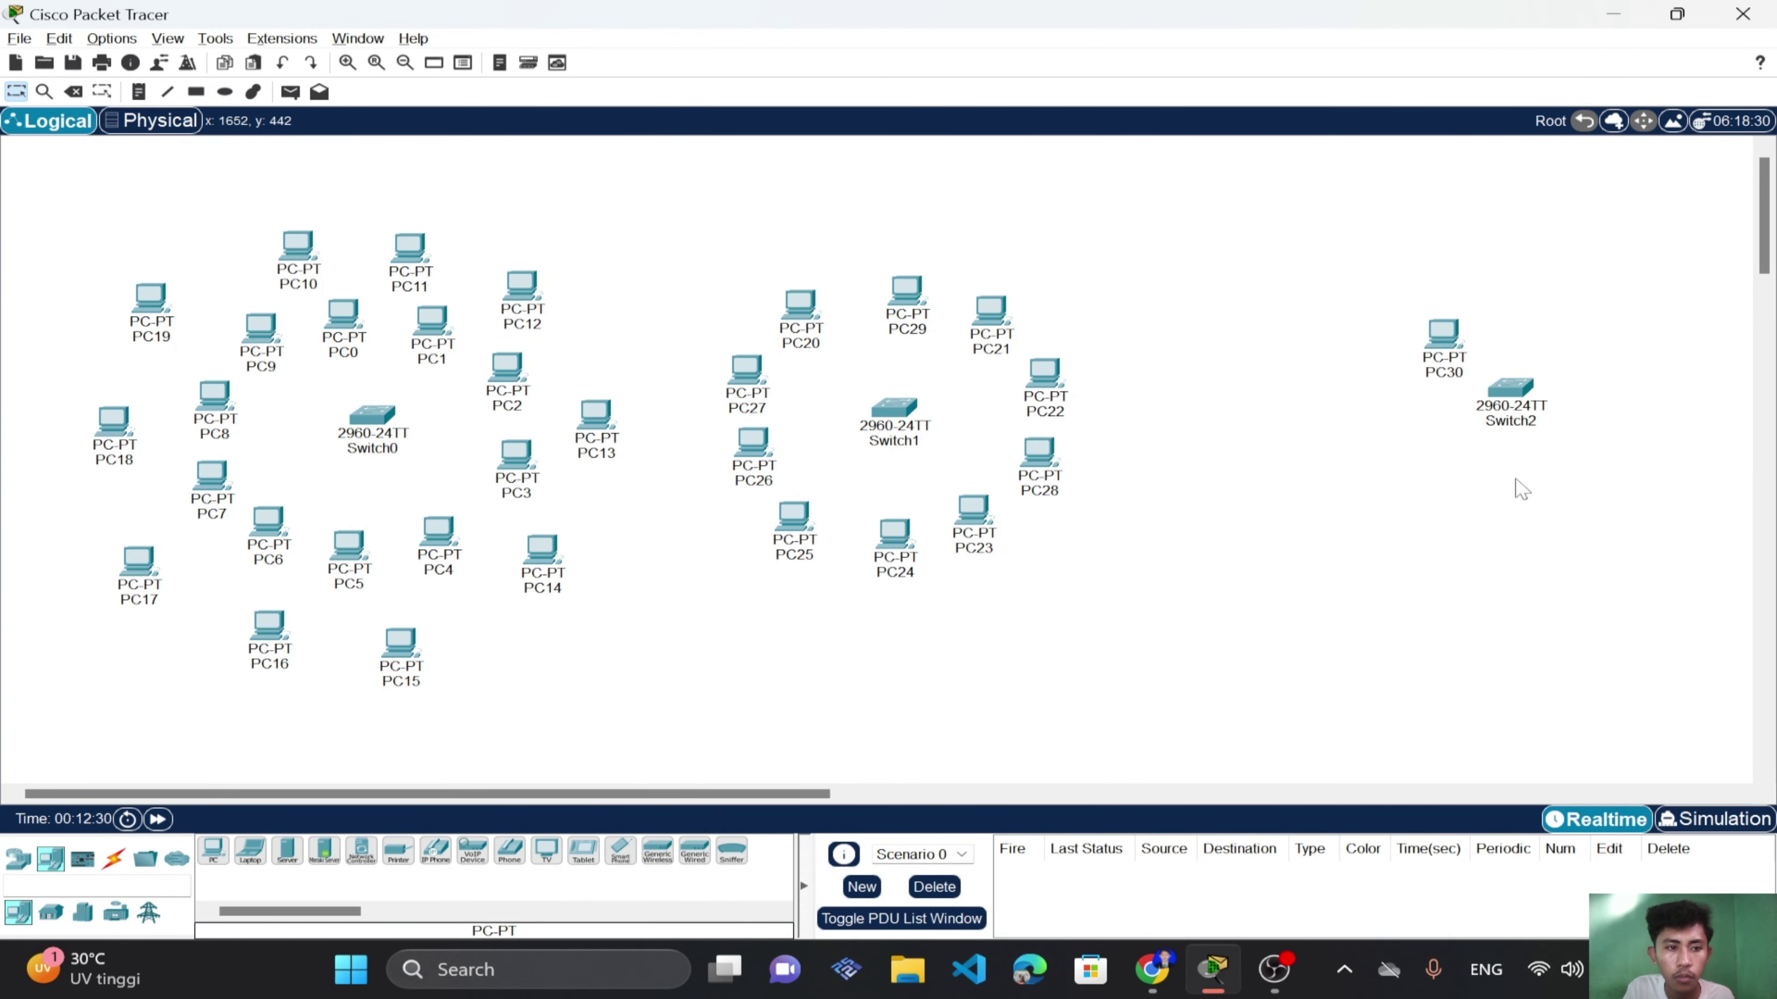
{"action": "left_click_drag", "start_coordinate": [1529, 504], "coordinate": [1386, 299]}
{"action": "key", "text": "Delete"}
{"action": "left_click", "coordinate": [1449, 358]}
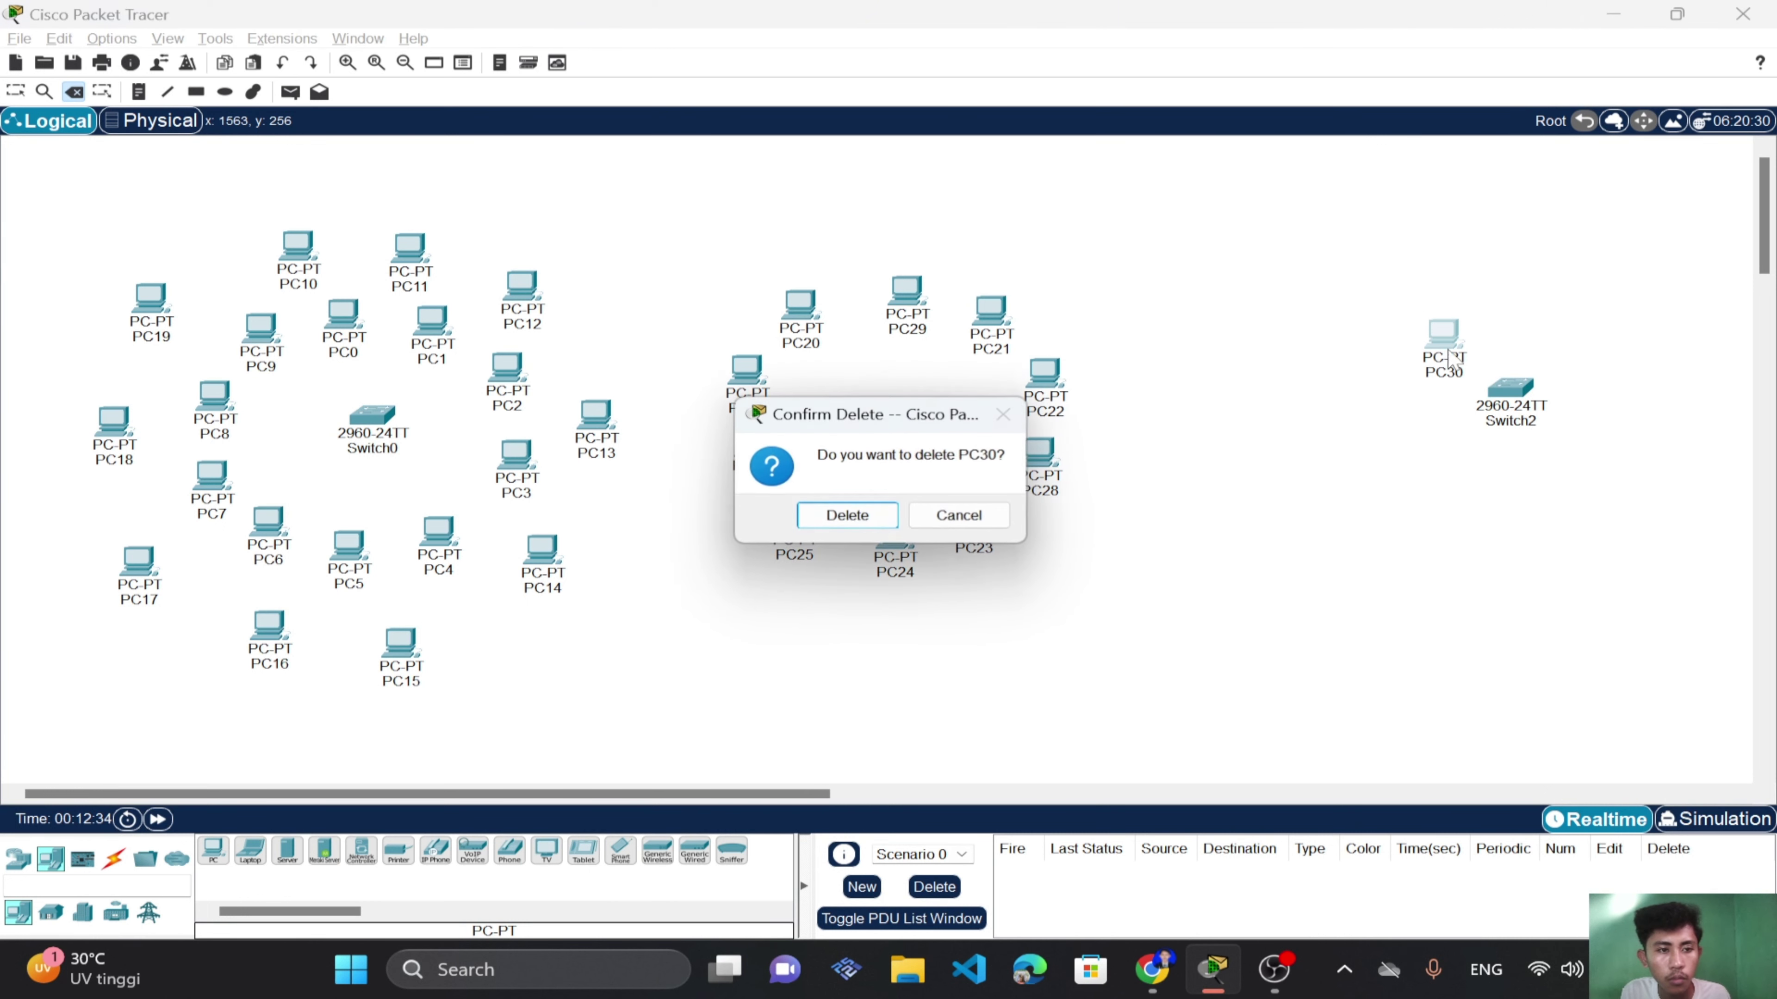
{"action": "left_click", "coordinate": [984, 509]}
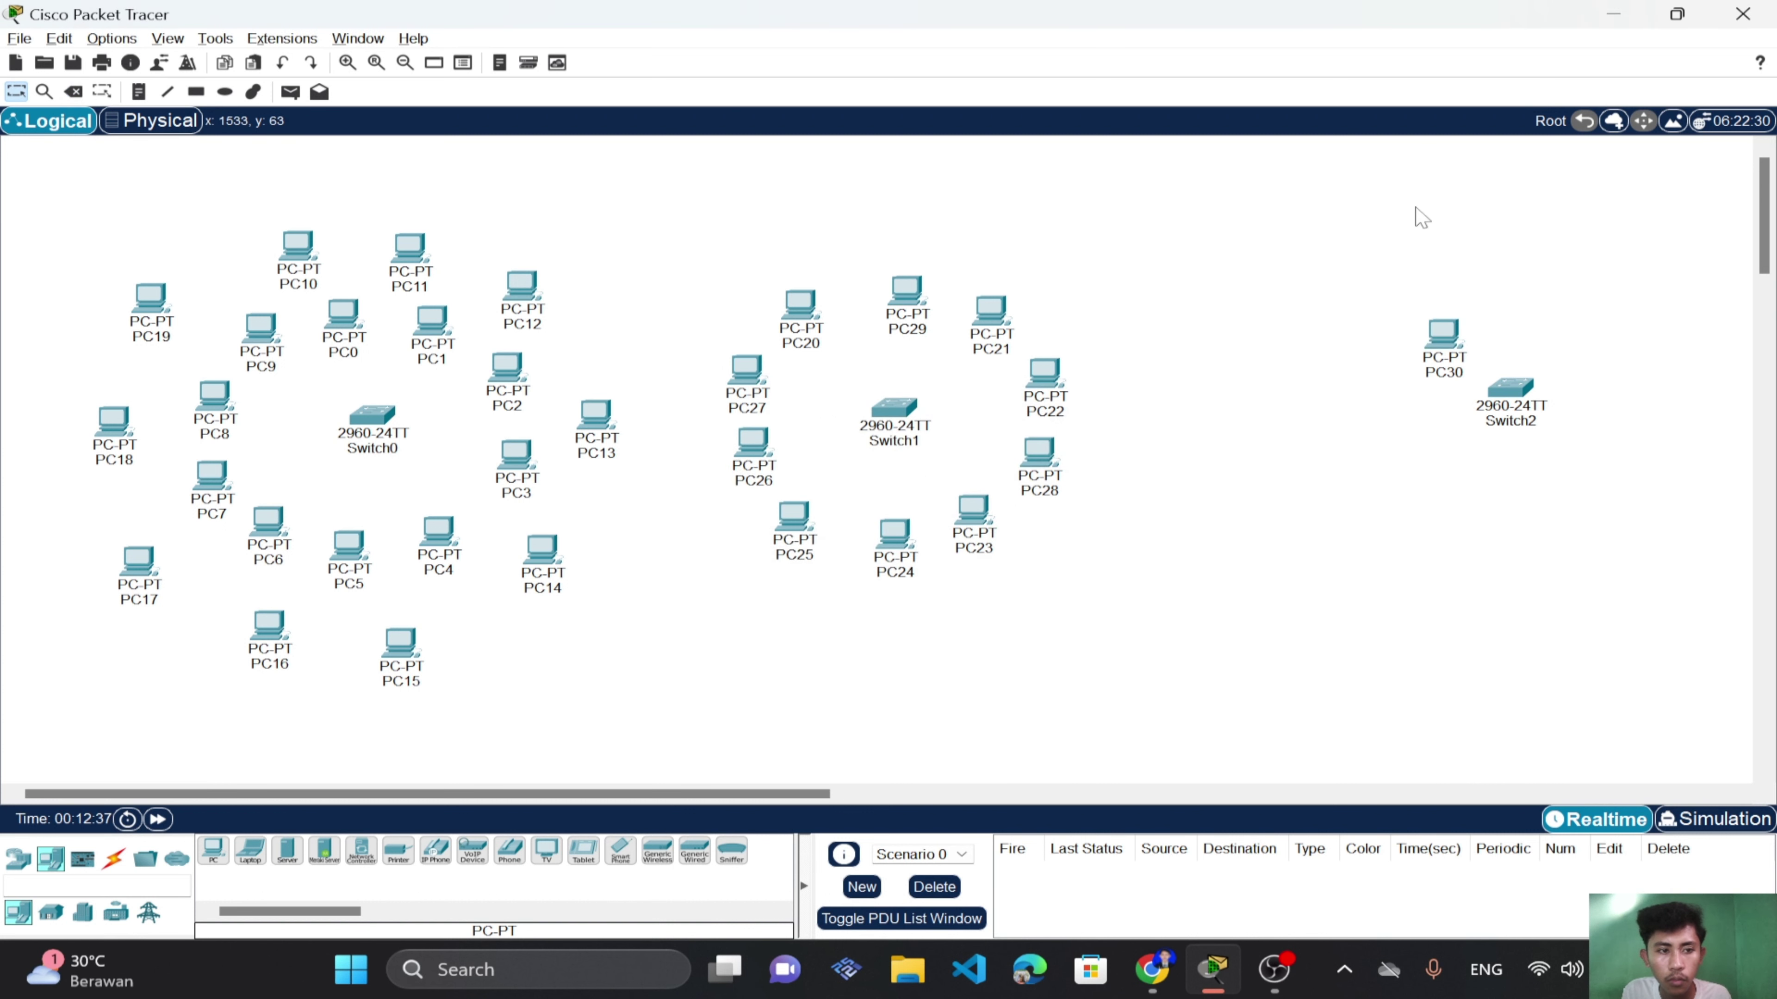
Place three PCs above, at the upper right and on the right of Switch2, and move the switch slightly down.
{"action": "left_click_drag", "start_coordinate": [754, 795], "coordinate": [986, 829]}
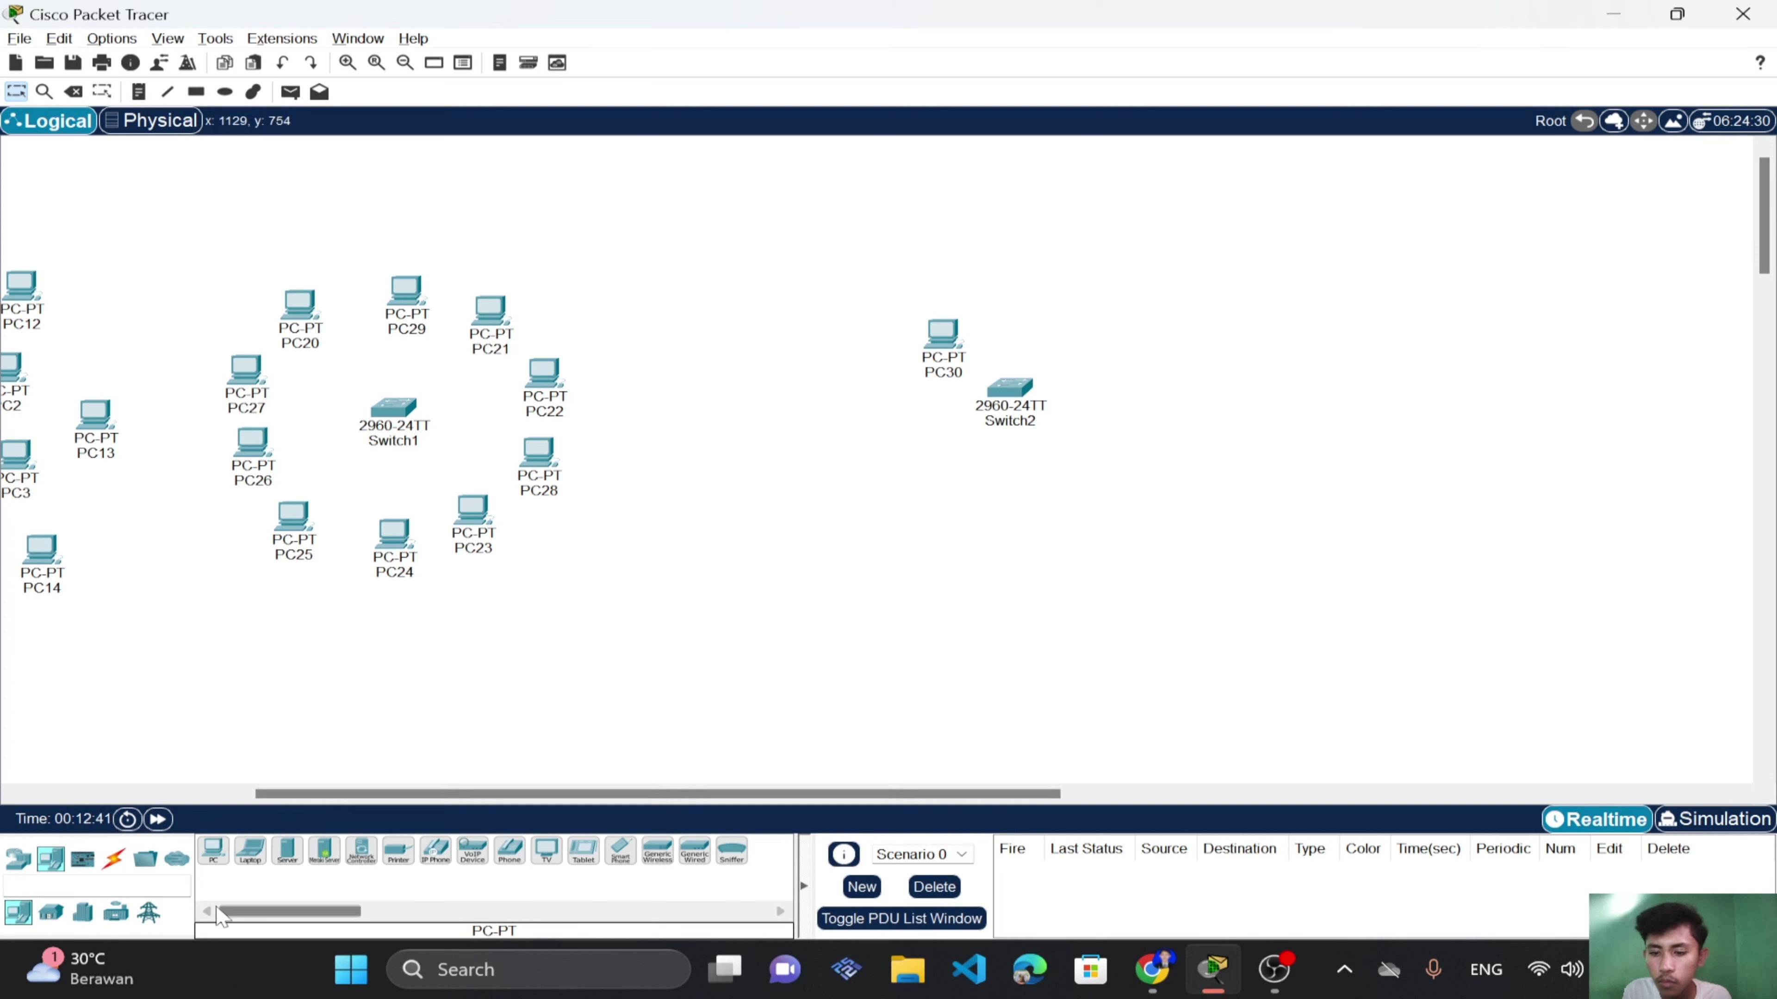
{"action": "left_click_drag", "start_coordinate": [216, 849], "coordinate": [219, 850]}
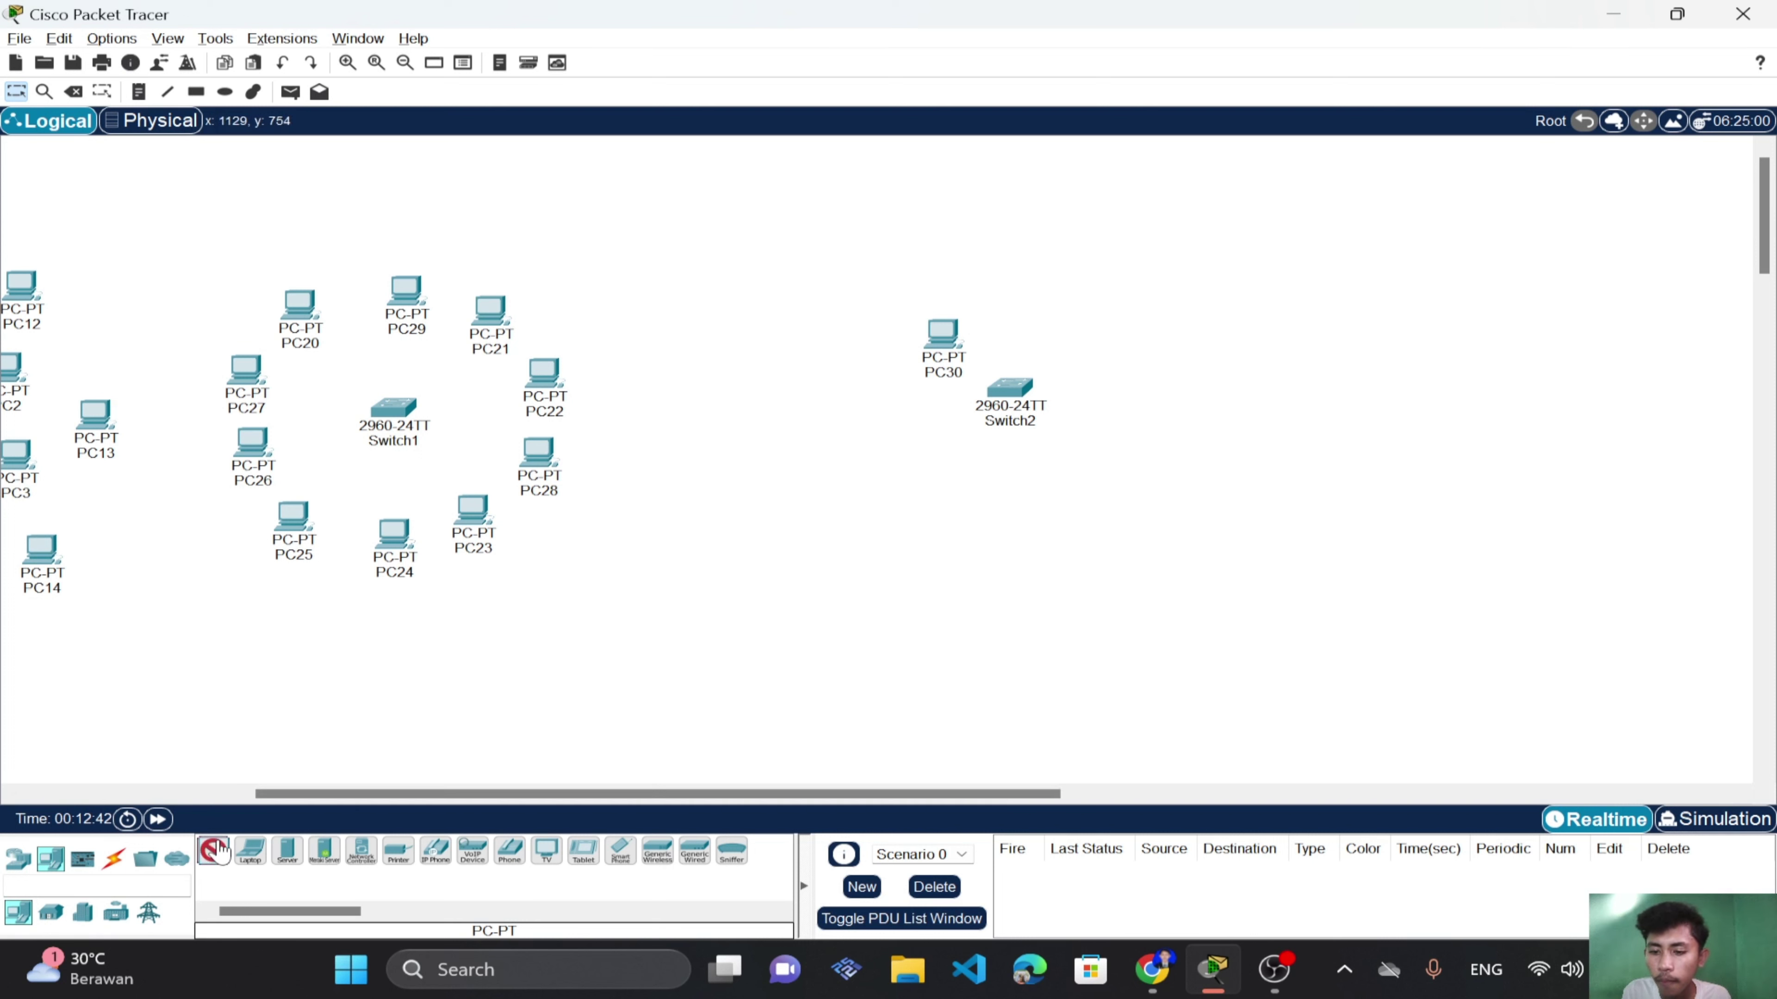
{"action": "left_click", "coordinate": [1033, 314]}
{"action": "left_click_drag", "start_coordinate": [1019, 384], "coordinate": [1023, 410]}
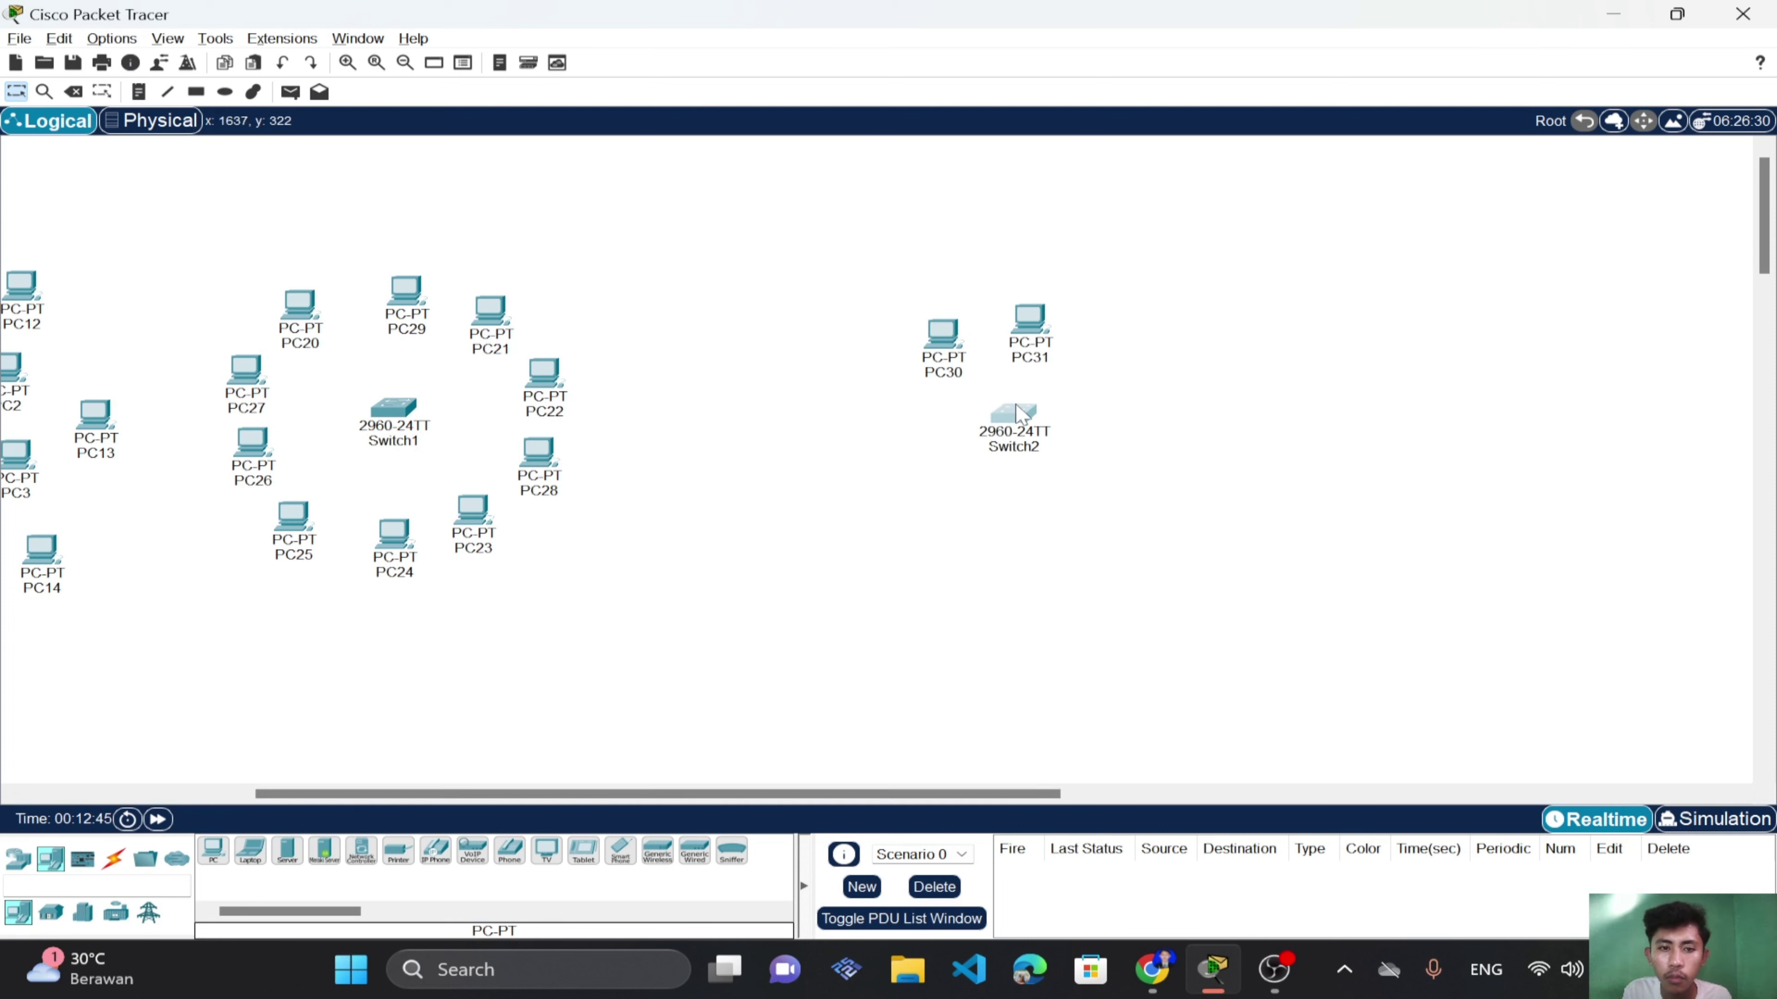
{"action": "left_click", "coordinate": [217, 859]}
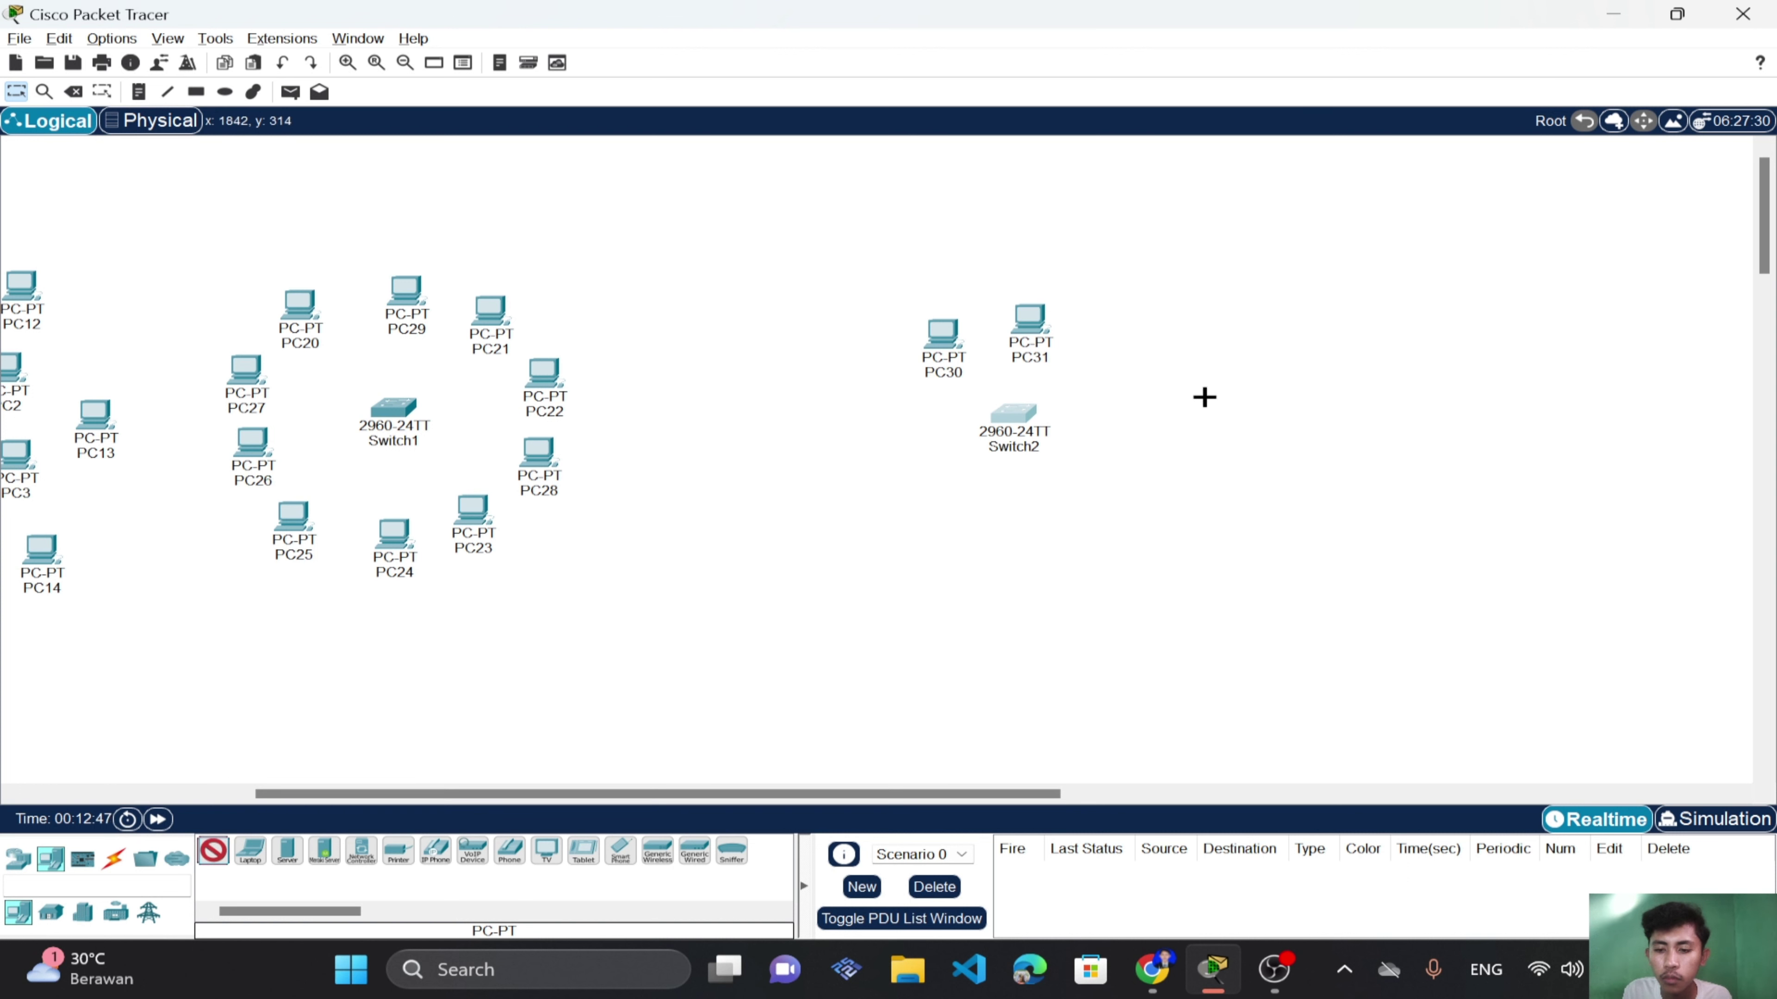
{"action": "left_click", "coordinate": [1109, 335]}
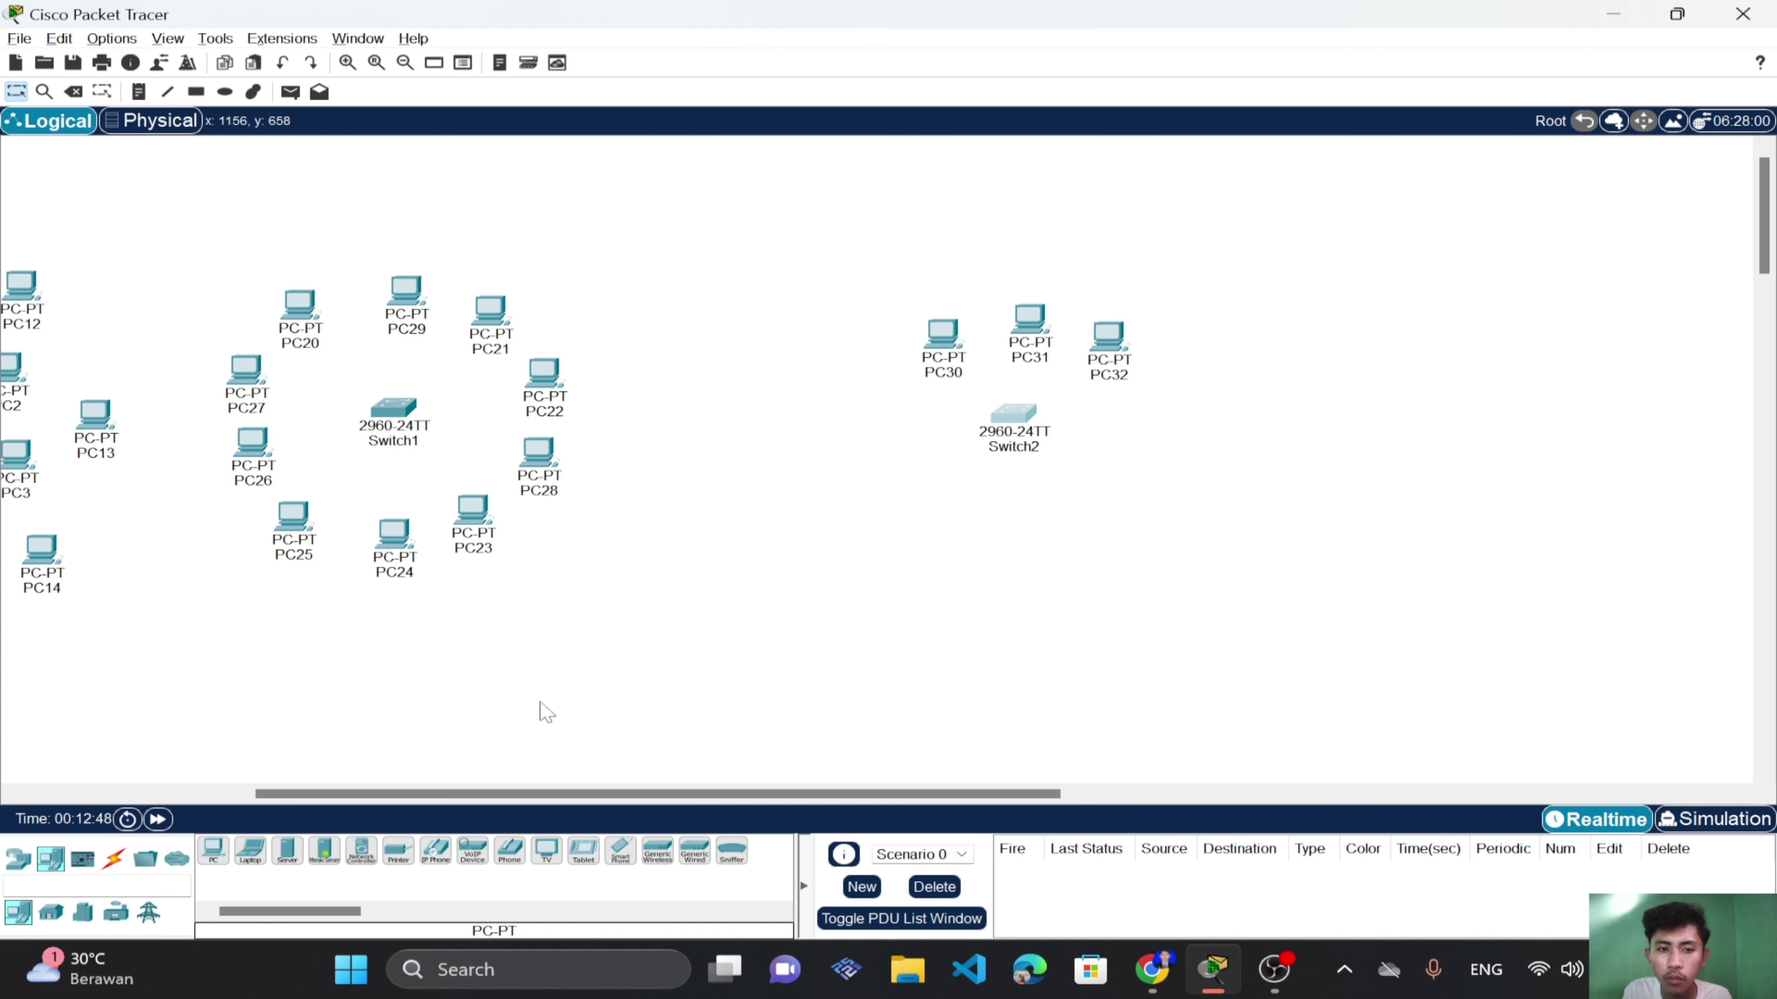
{"action": "left_click", "coordinate": [215, 858]}
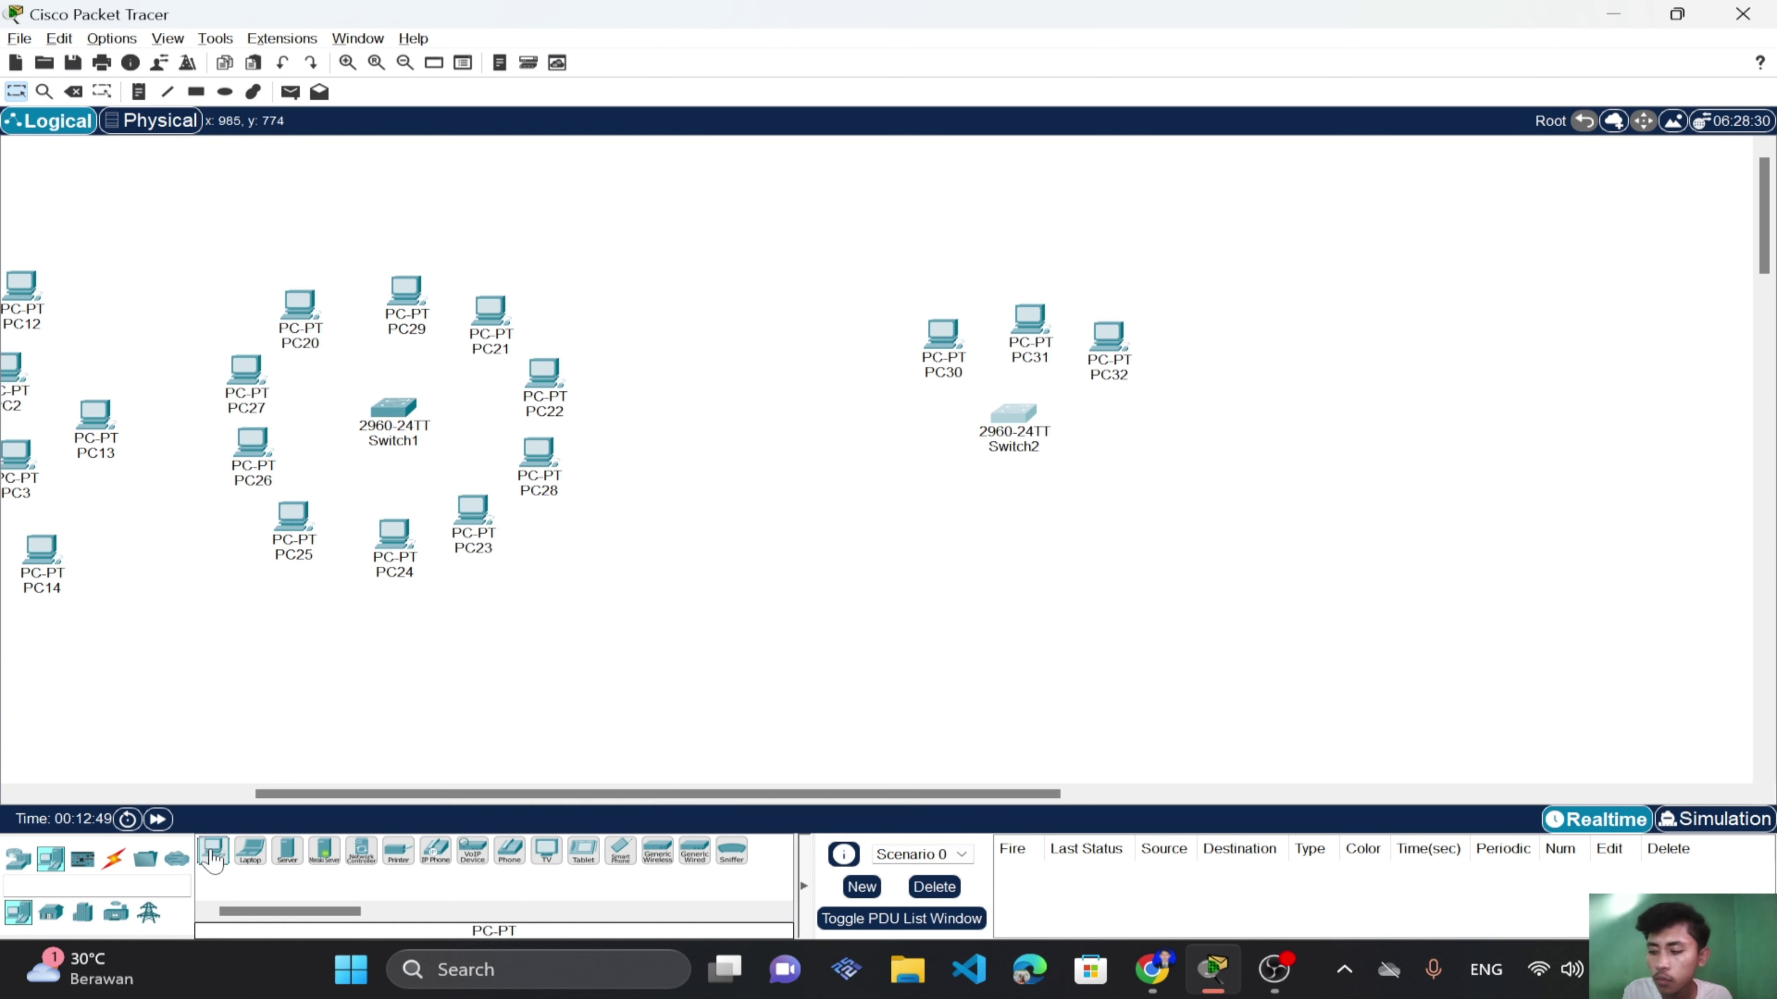
{"action": "left_click", "coordinate": [1125, 432]}
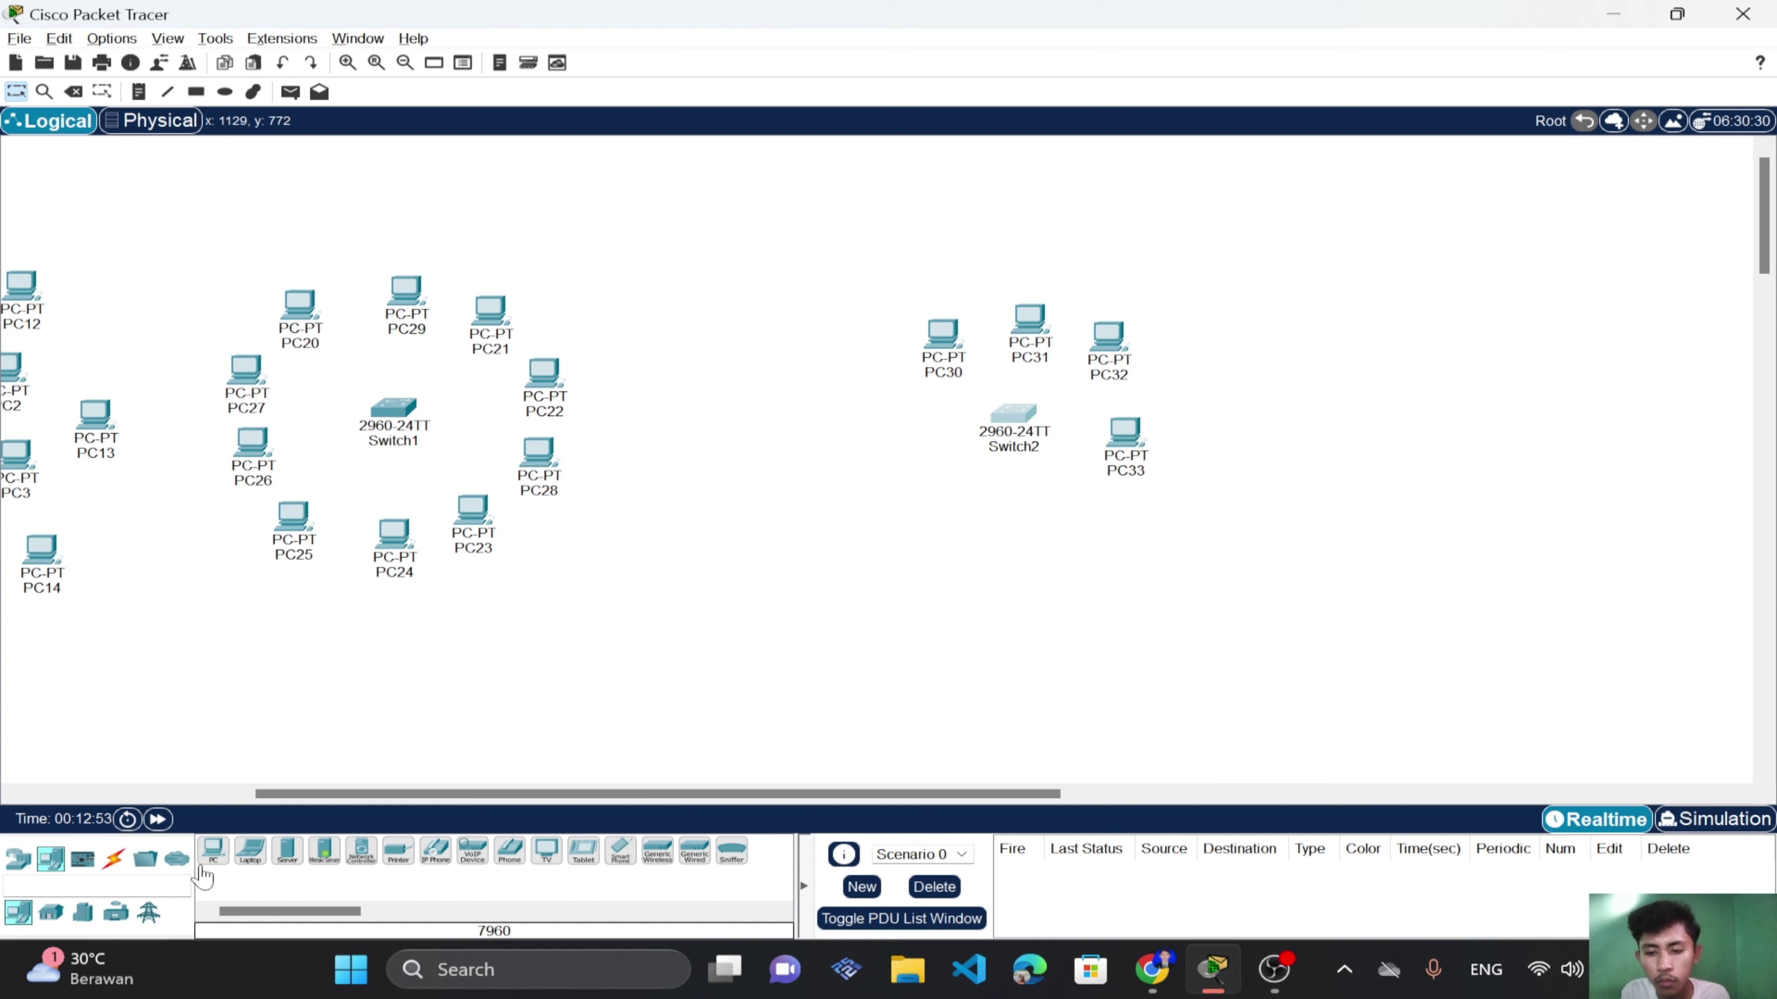
Add four PCs in an arc below Switch2, running from its lower right to its lower left.
{"action": "left_click", "coordinate": [214, 858]}
{"action": "left_click", "coordinate": [1072, 524]}
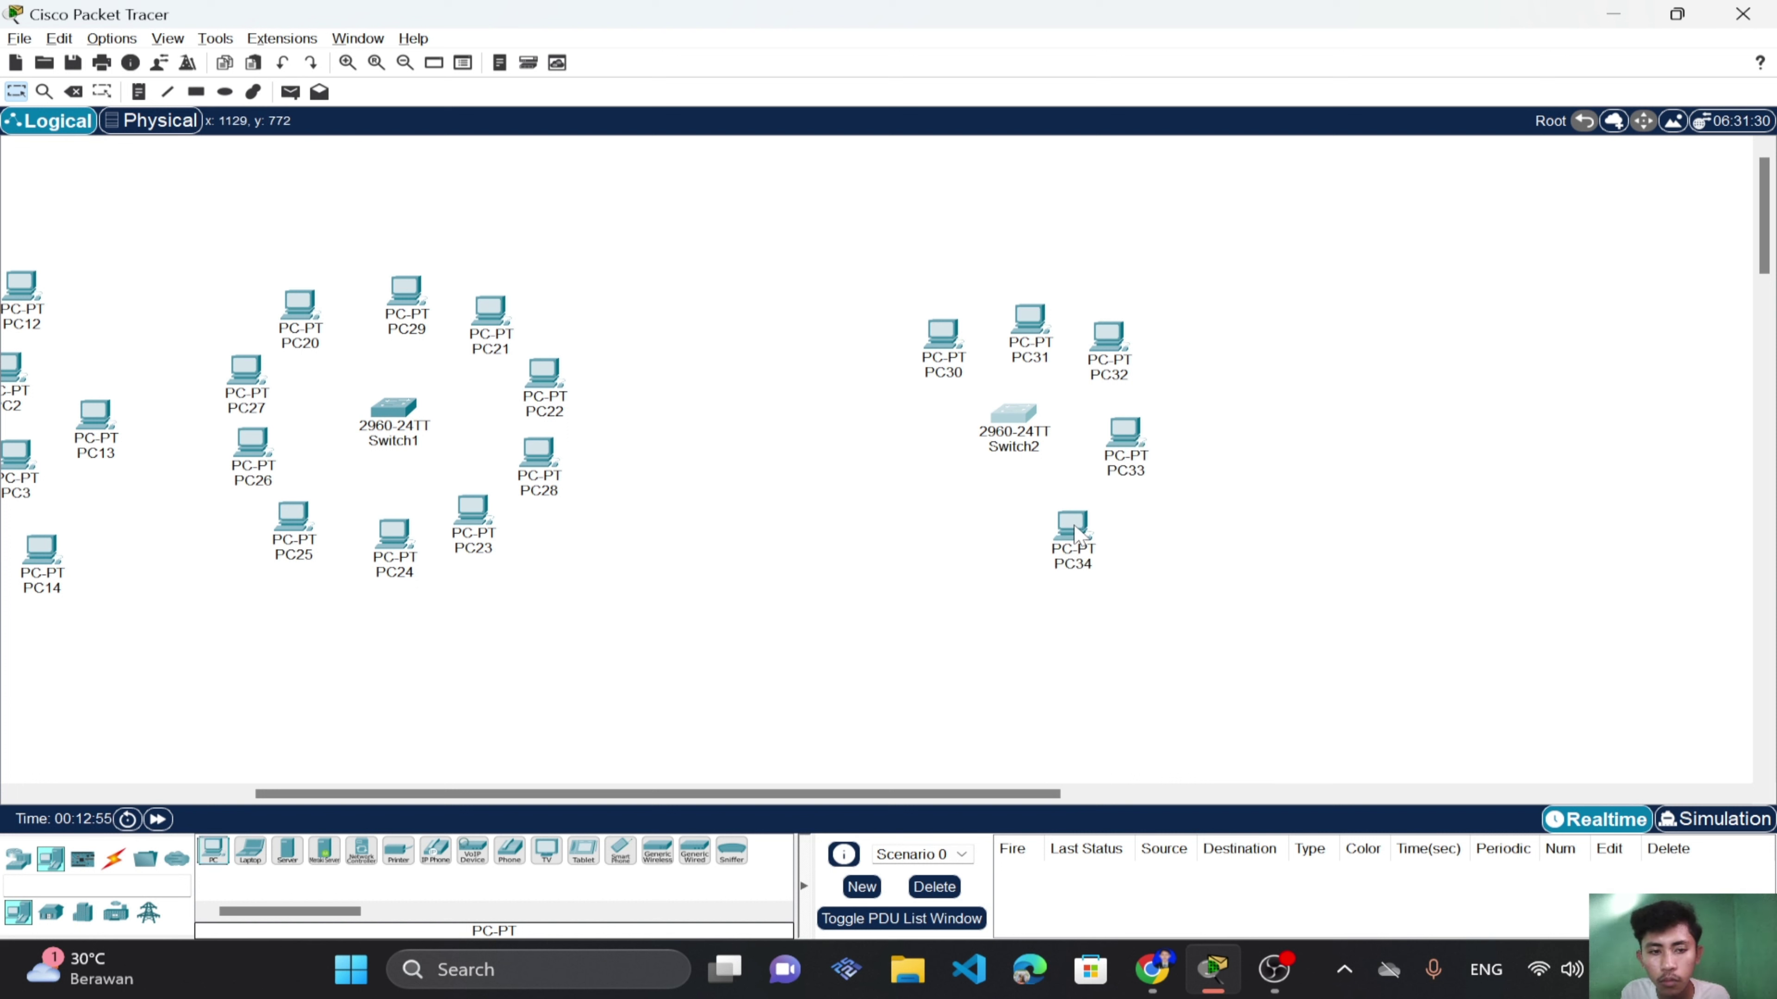
{"action": "left_click", "coordinate": [212, 864]}
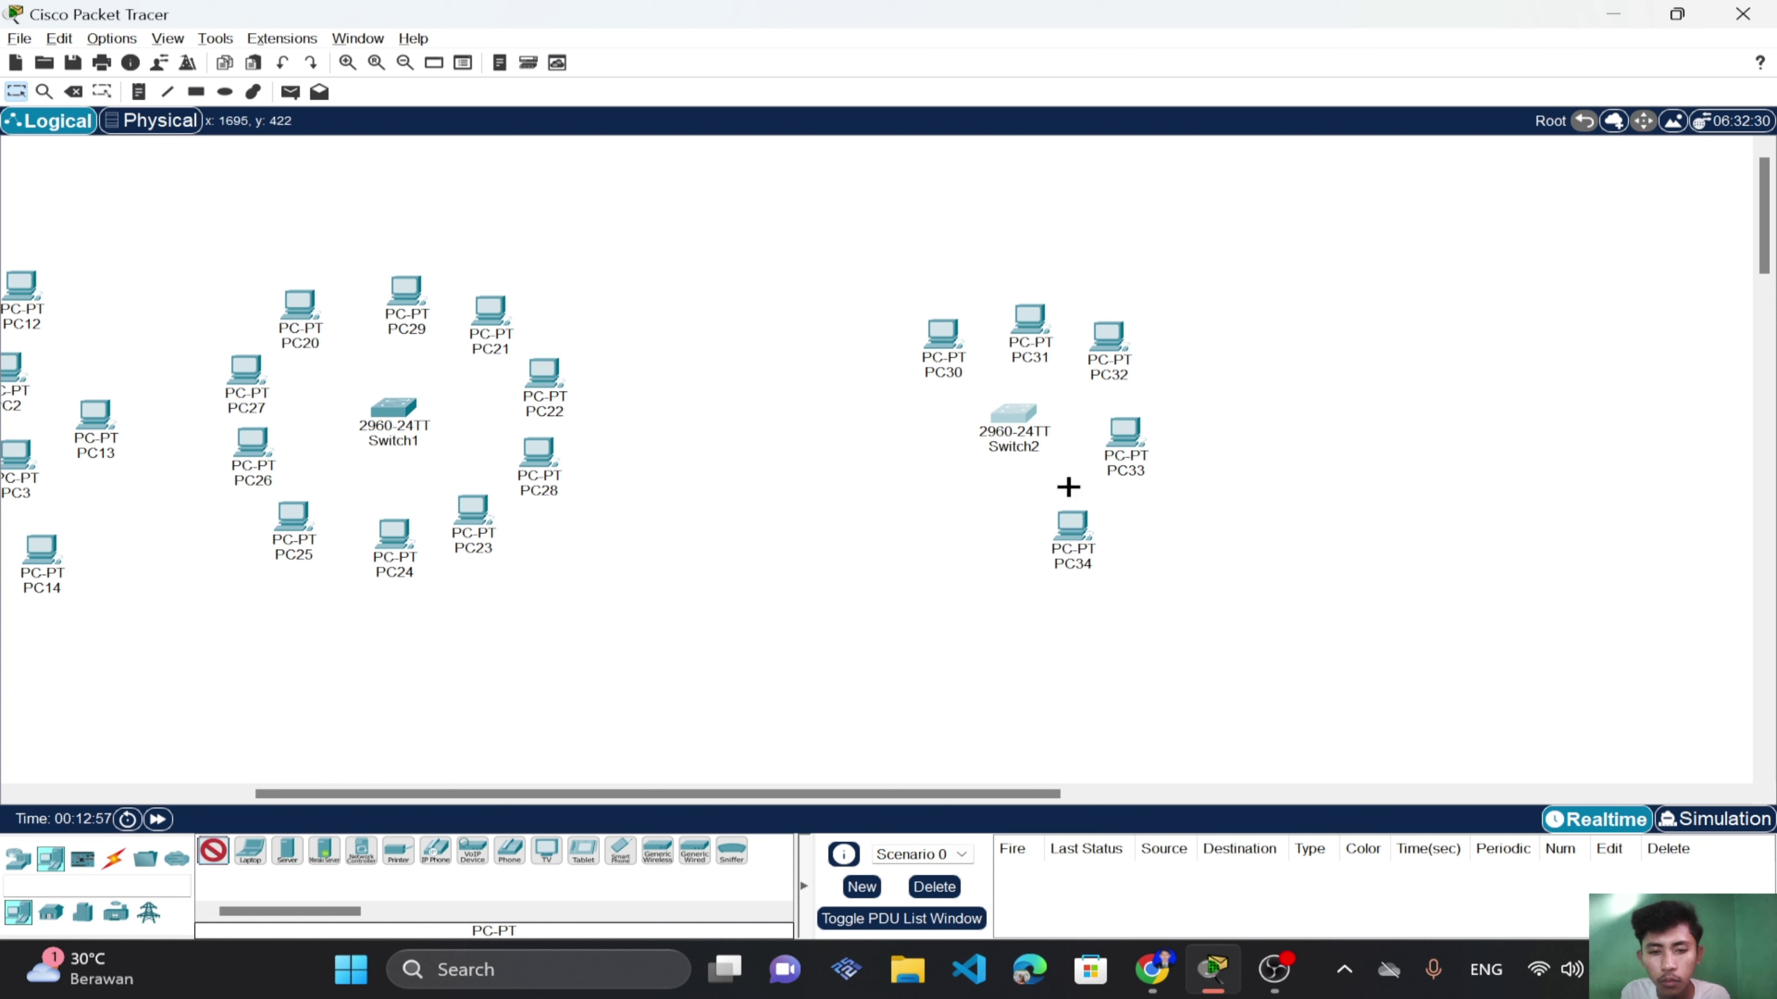
{"action": "left_click", "coordinate": [996, 546]}
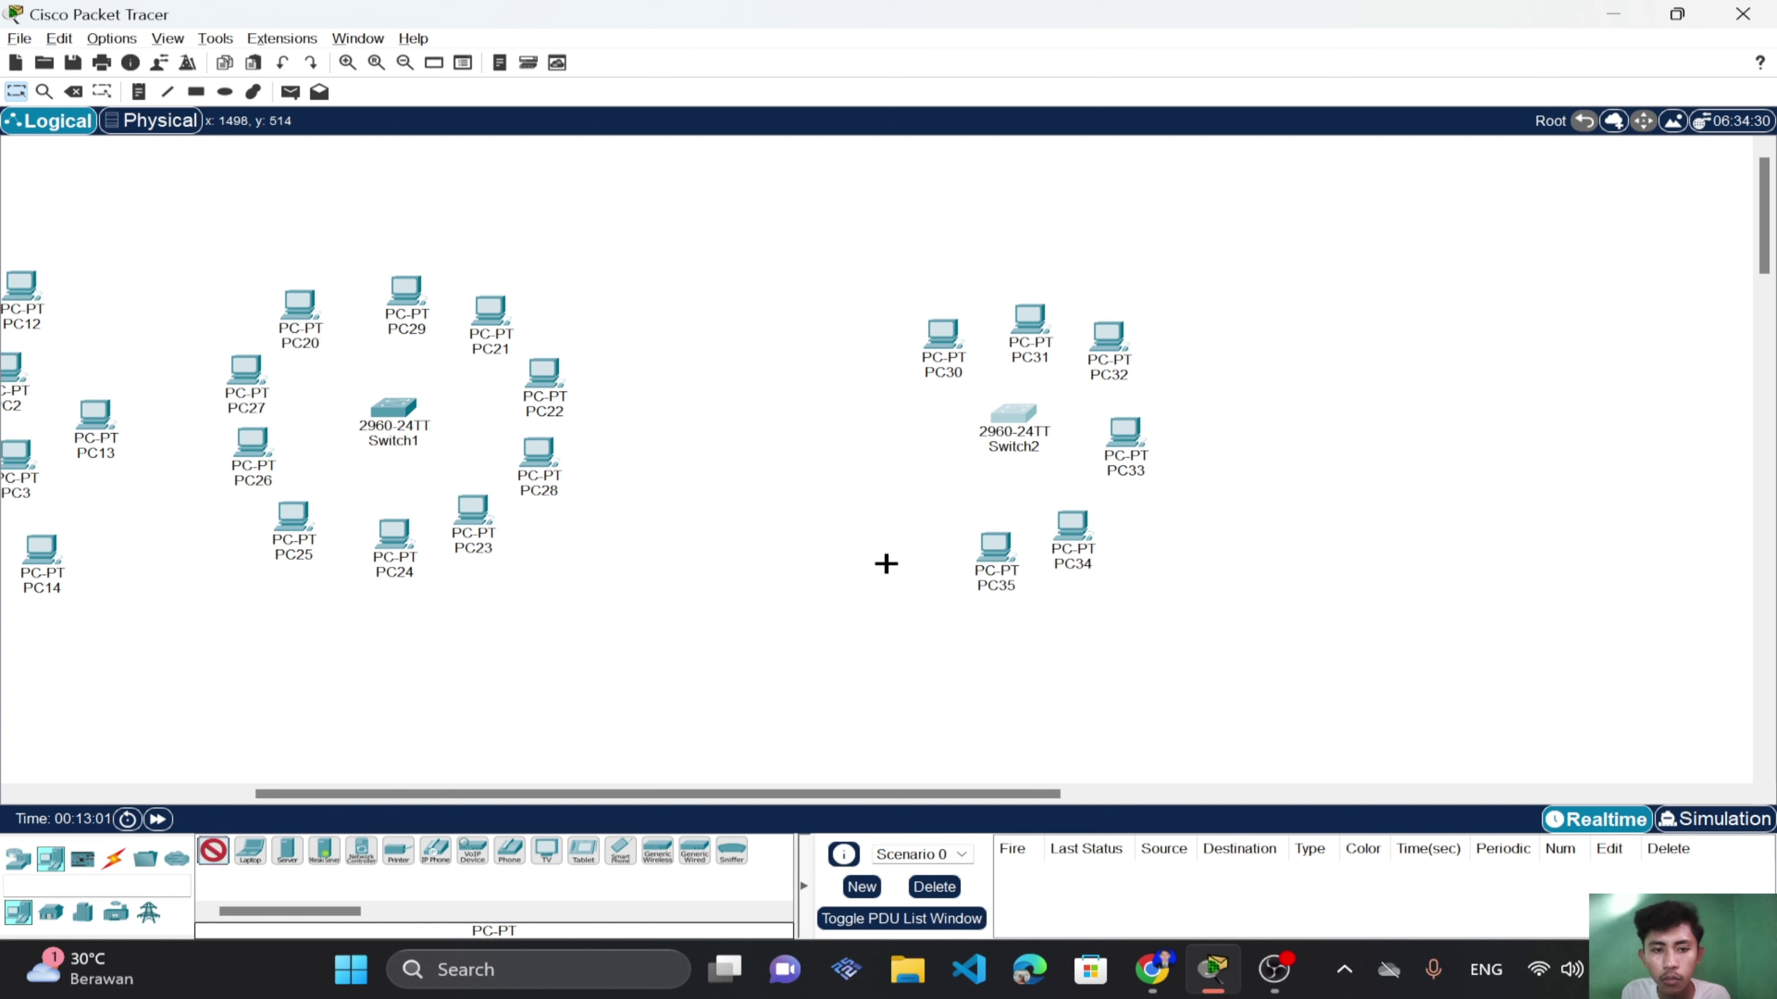
{"action": "left_click", "coordinate": [929, 523]}
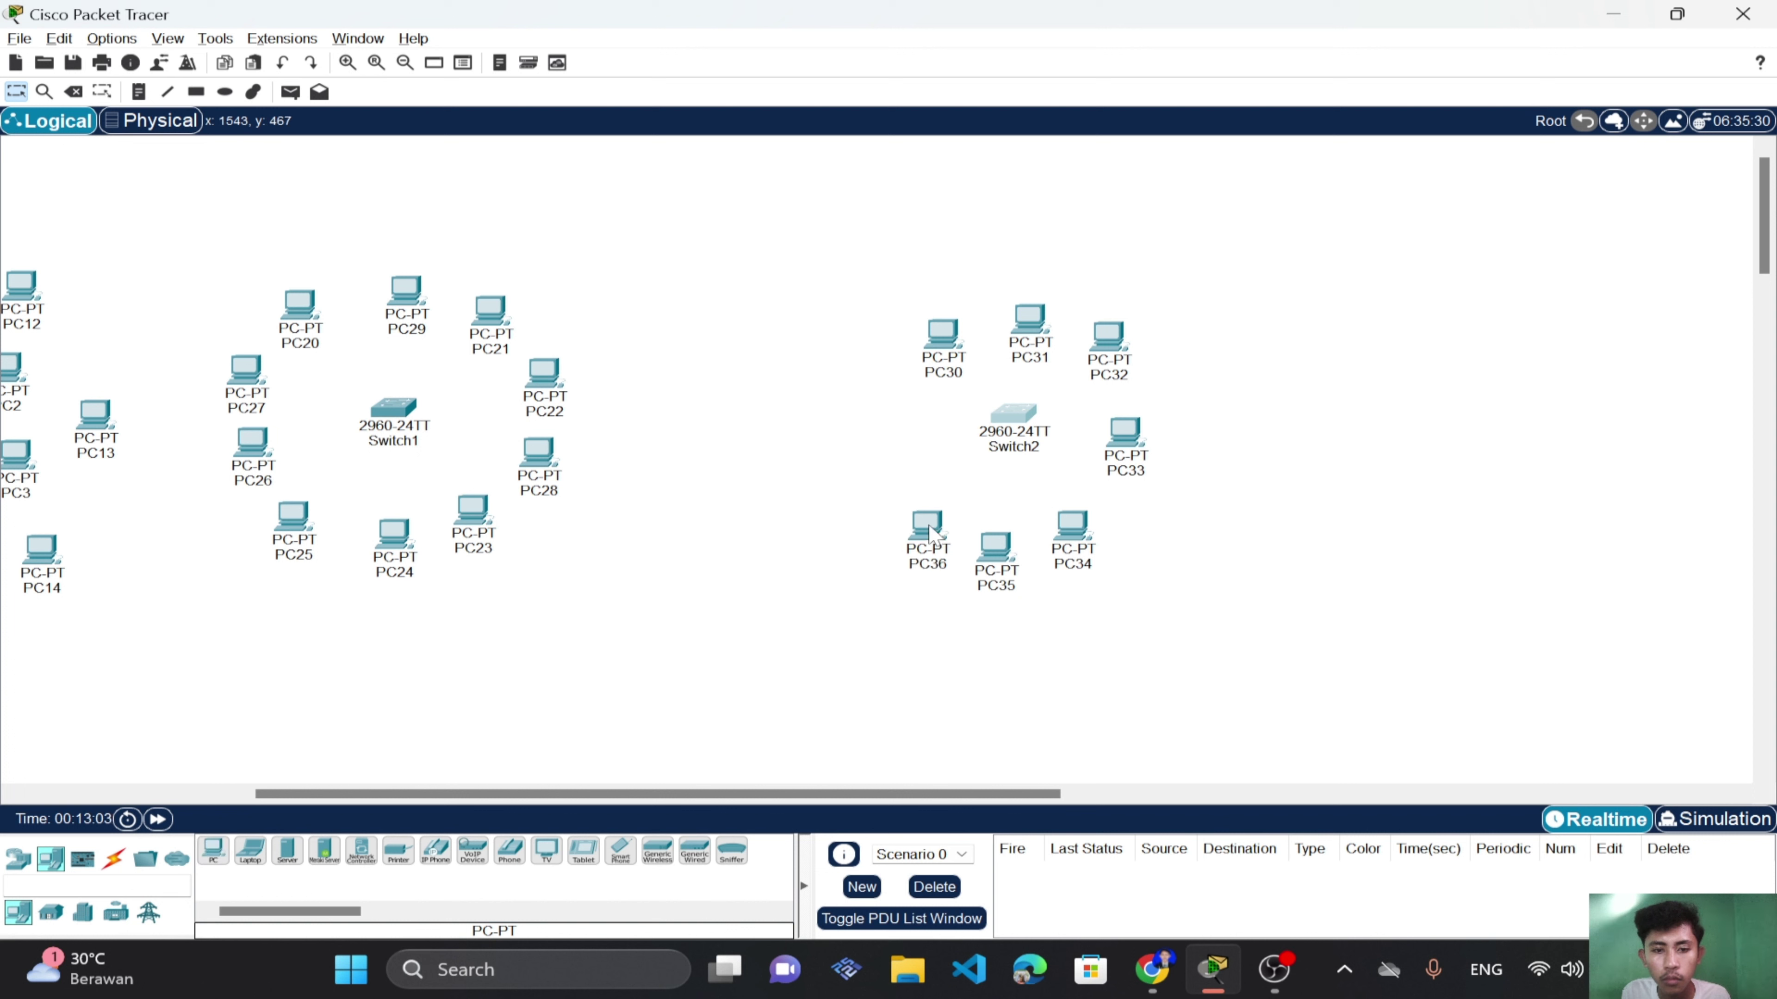
{"action": "left_click", "coordinate": [213, 852]}
{"action": "left_click", "coordinate": [876, 509]}
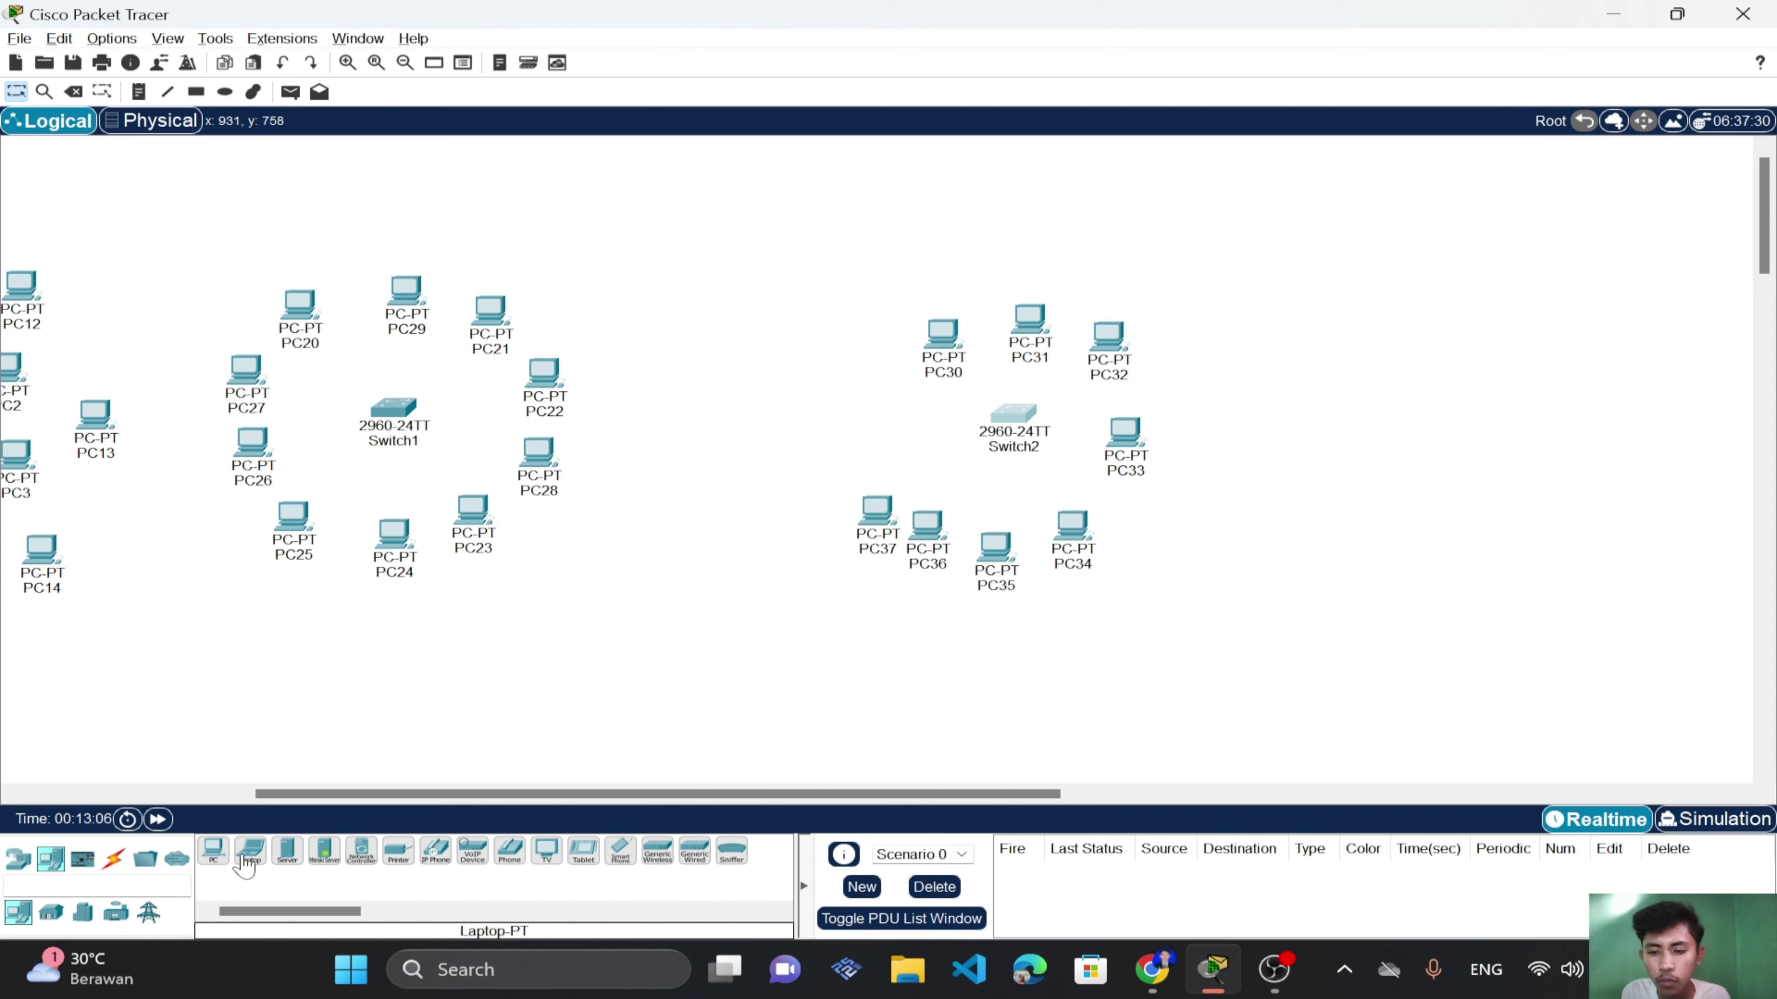
Place three PCs up the left side of Switch2, from its lower left to its upper left.
{"action": "left_click", "coordinate": [213, 852]}
{"action": "left_click", "coordinate": [847, 467]}
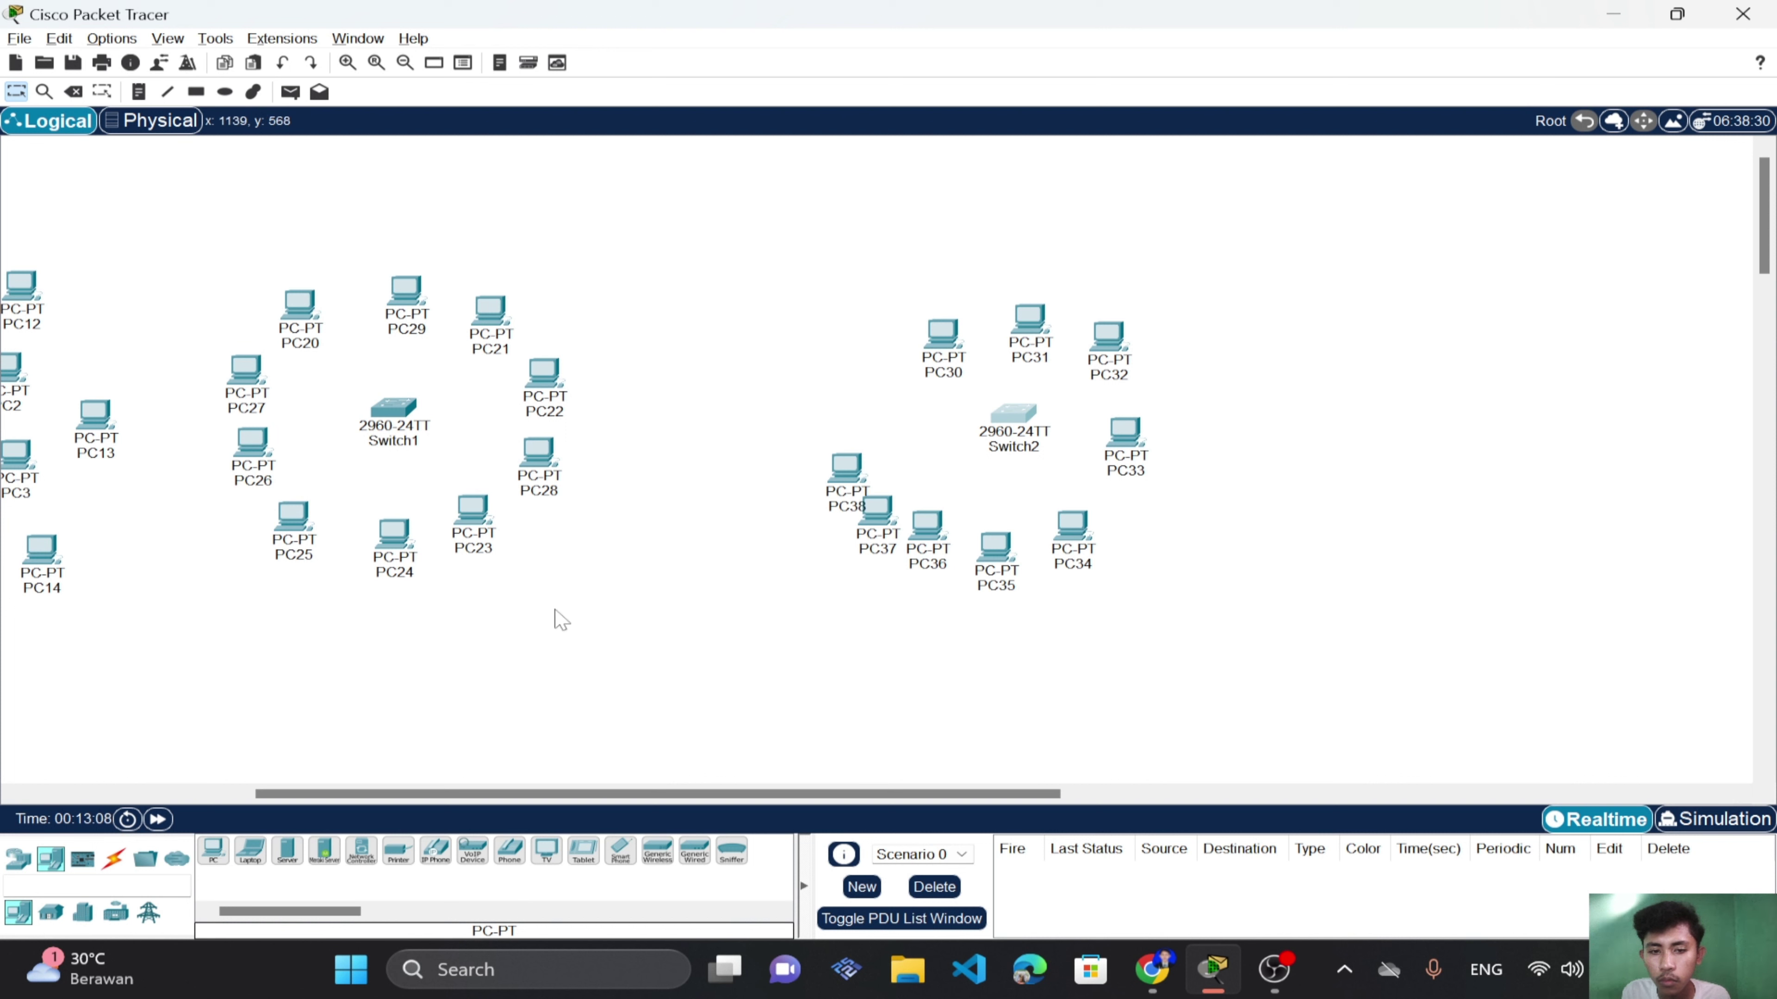
{"action": "left_click", "coordinate": [213, 853]}
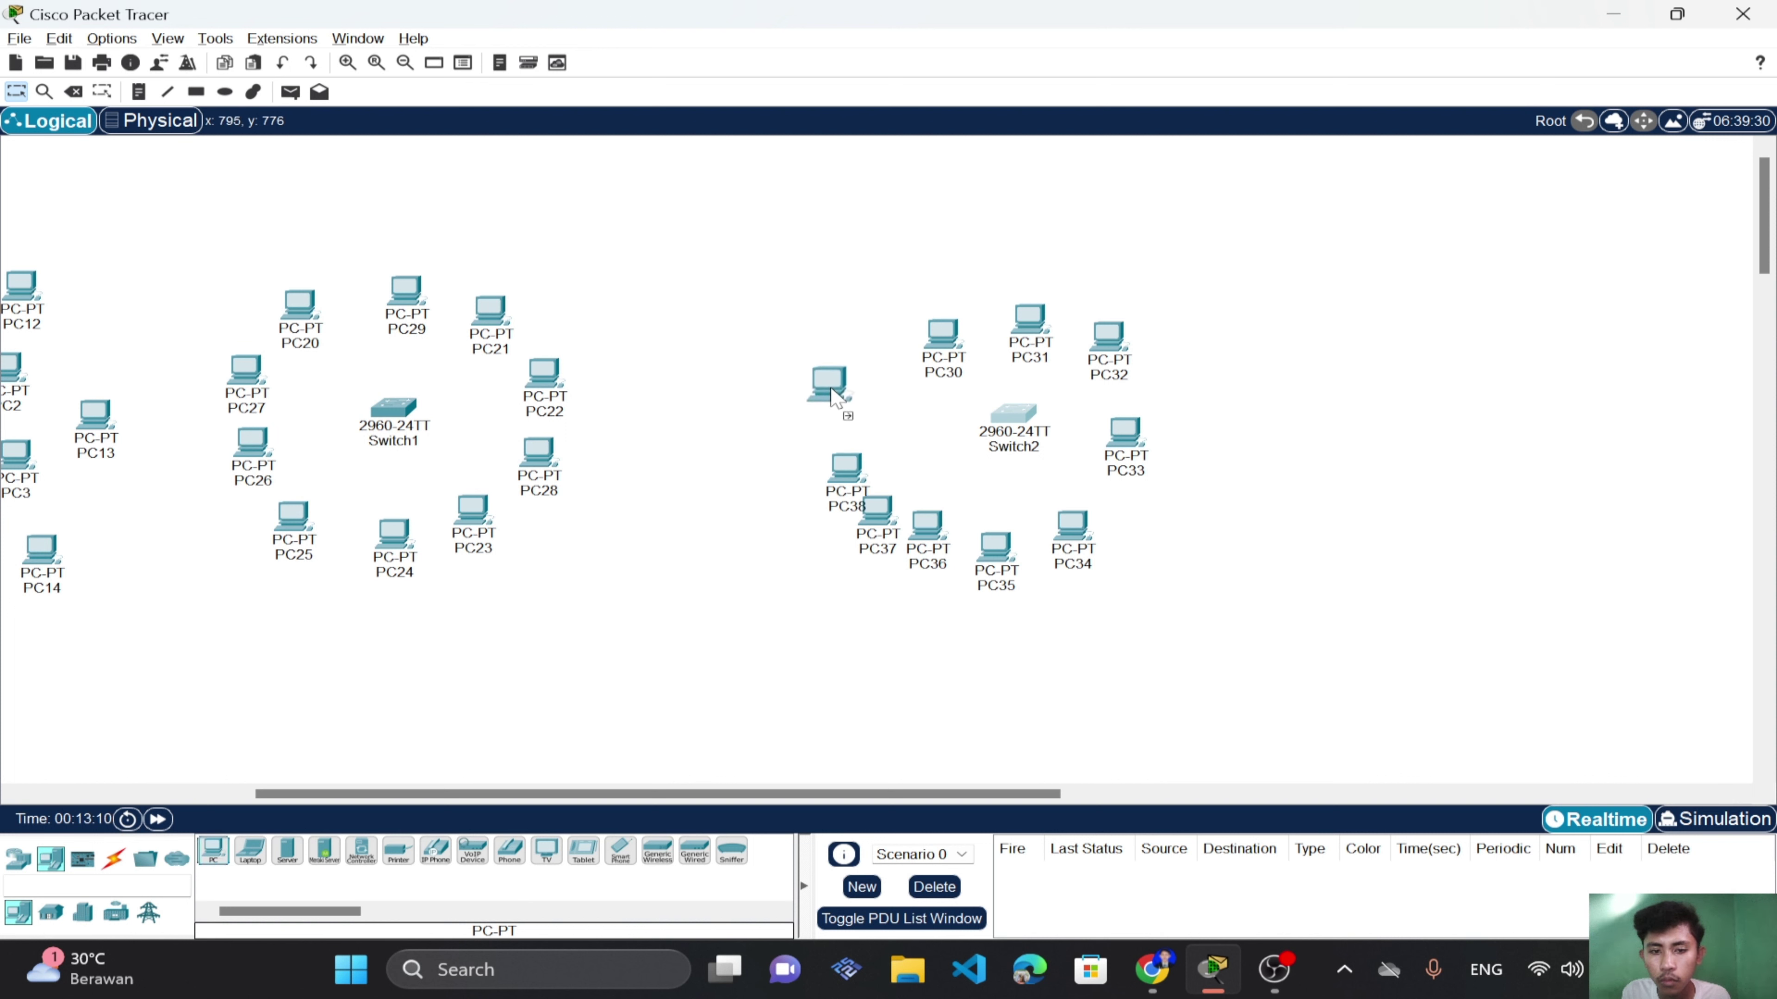
{"action": "left_click", "coordinate": [847, 397]}
{"action": "left_click", "coordinate": [213, 852]}
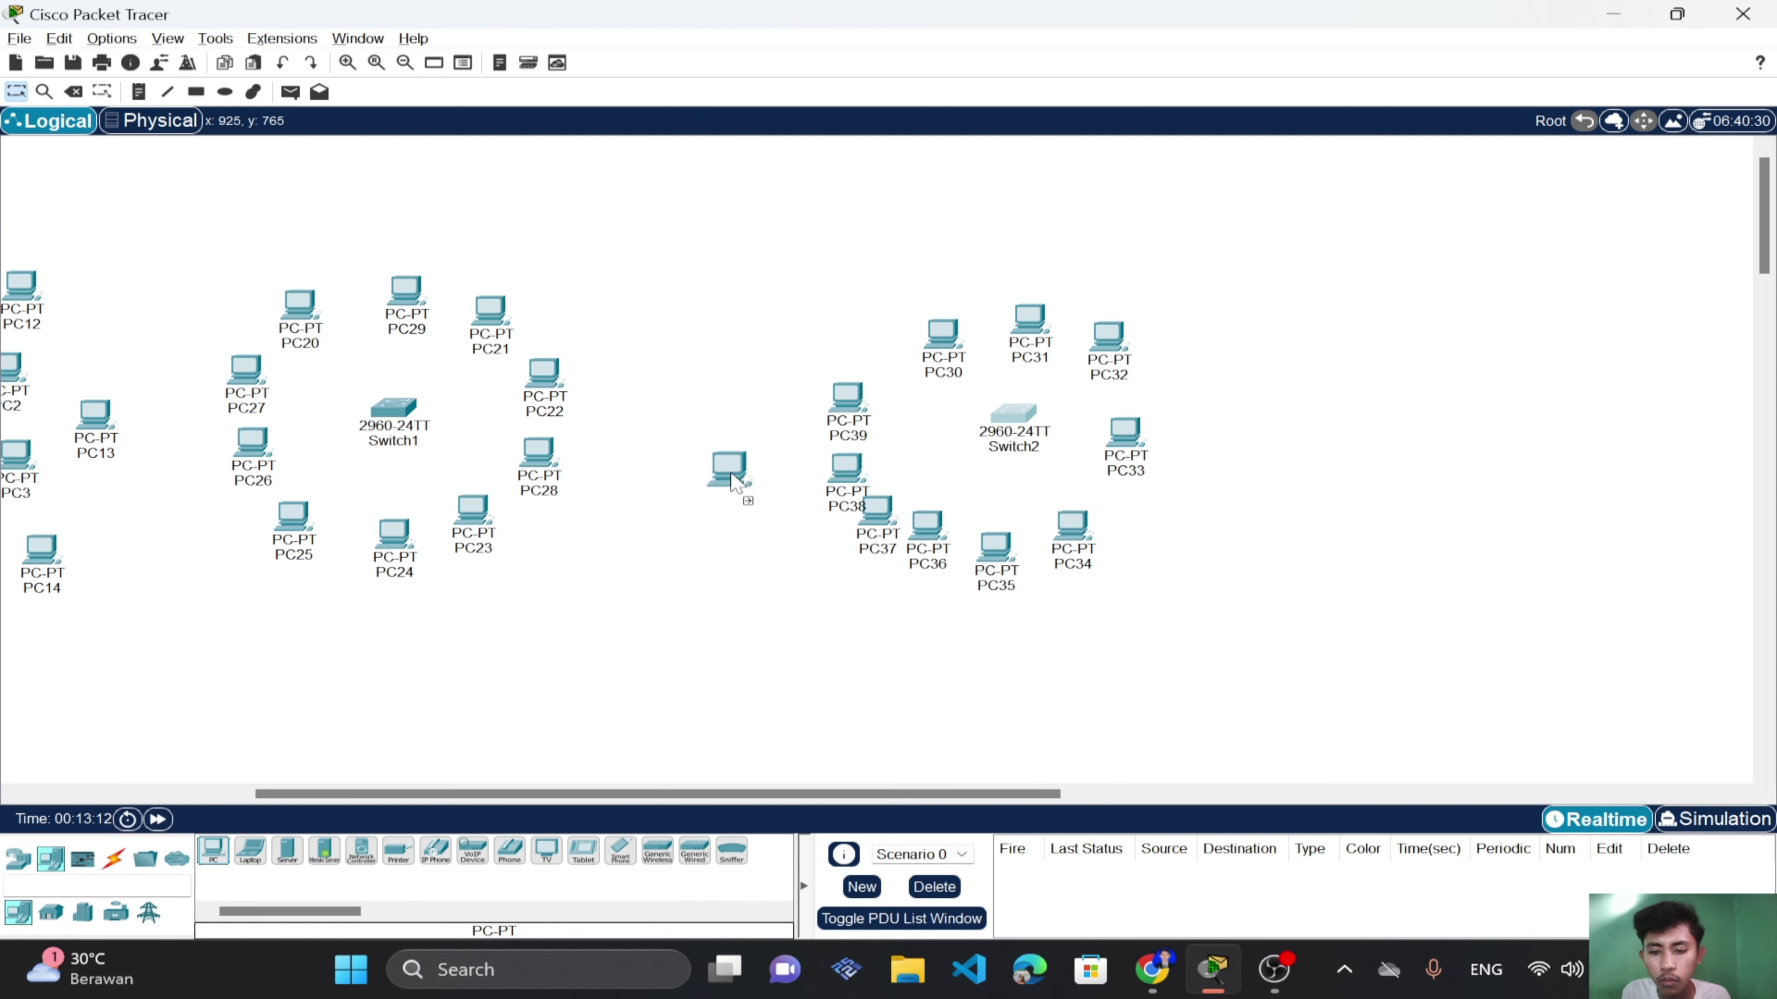
{"action": "left_click", "coordinate": [860, 344]}
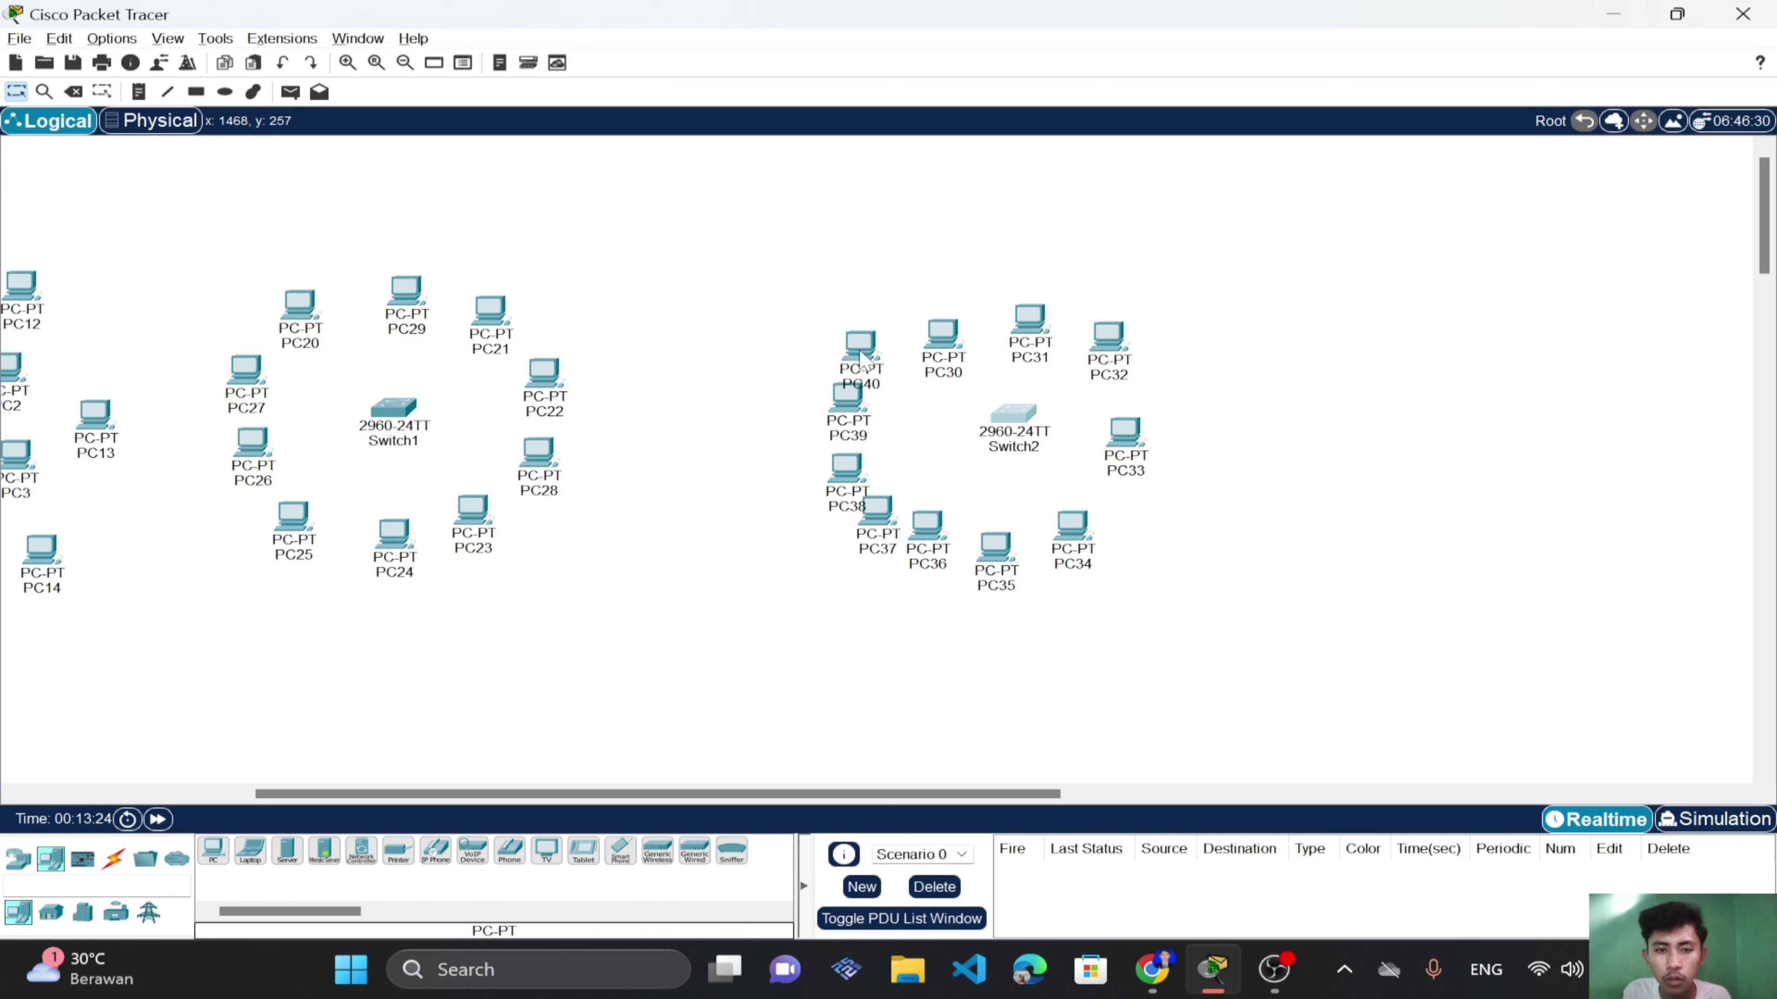
Move PC40 out of the ring to the upper left, shift Switch2 slightly left, and space out PC30, PC39 and PC38 around it.
{"action": "left_click_drag", "start_coordinate": [862, 357], "coordinate": [773, 268]}
{"action": "mouse_move", "coordinate": [1010, 430]}
{"action": "left_mouse_down"}
{"action": "mouse_move", "coordinate": [969, 425]}
{"action": "mouse_move", "coordinate": [988, 428]}
{"action": "left_mouse_up"}
{"action": "left_click_drag", "start_coordinate": [953, 347], "coordinate": [956, 318]}
{"action": "left_click_drag", "start_coordinate": [839, 395], "coordinate": [858, 358]}
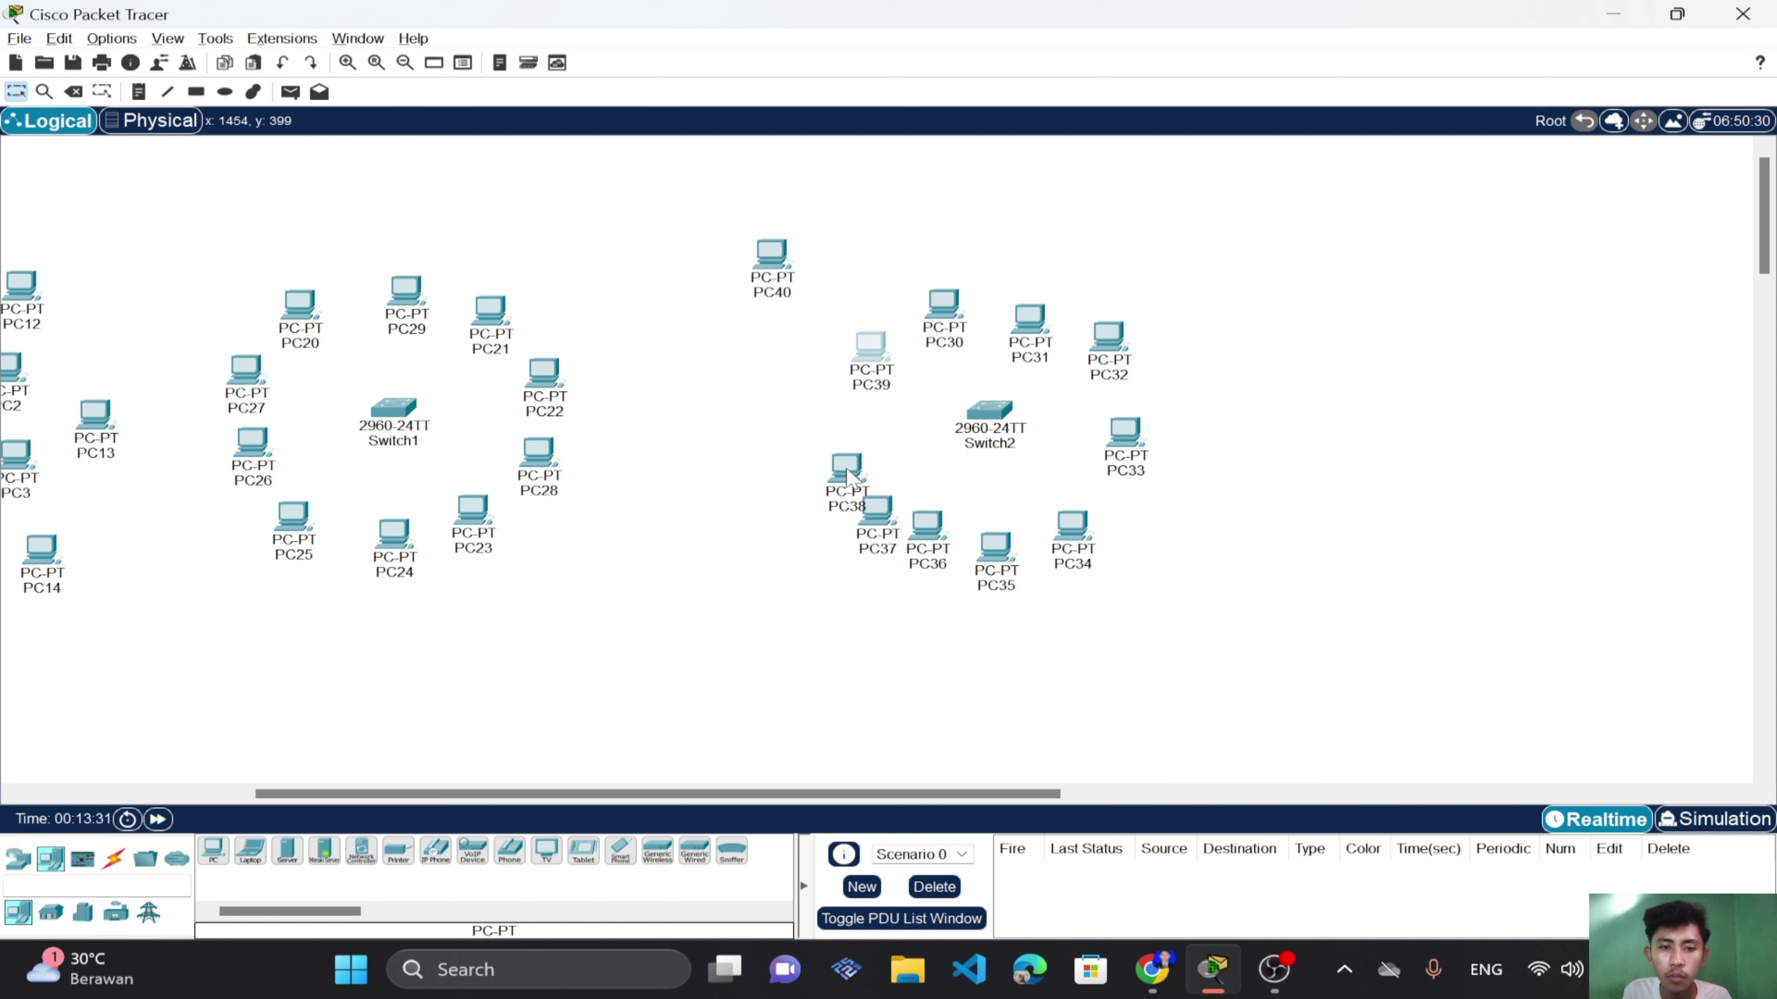
{"action": "left_click_drag", "start_coordinate": [847, 478], "coordinate": [859, 432]}
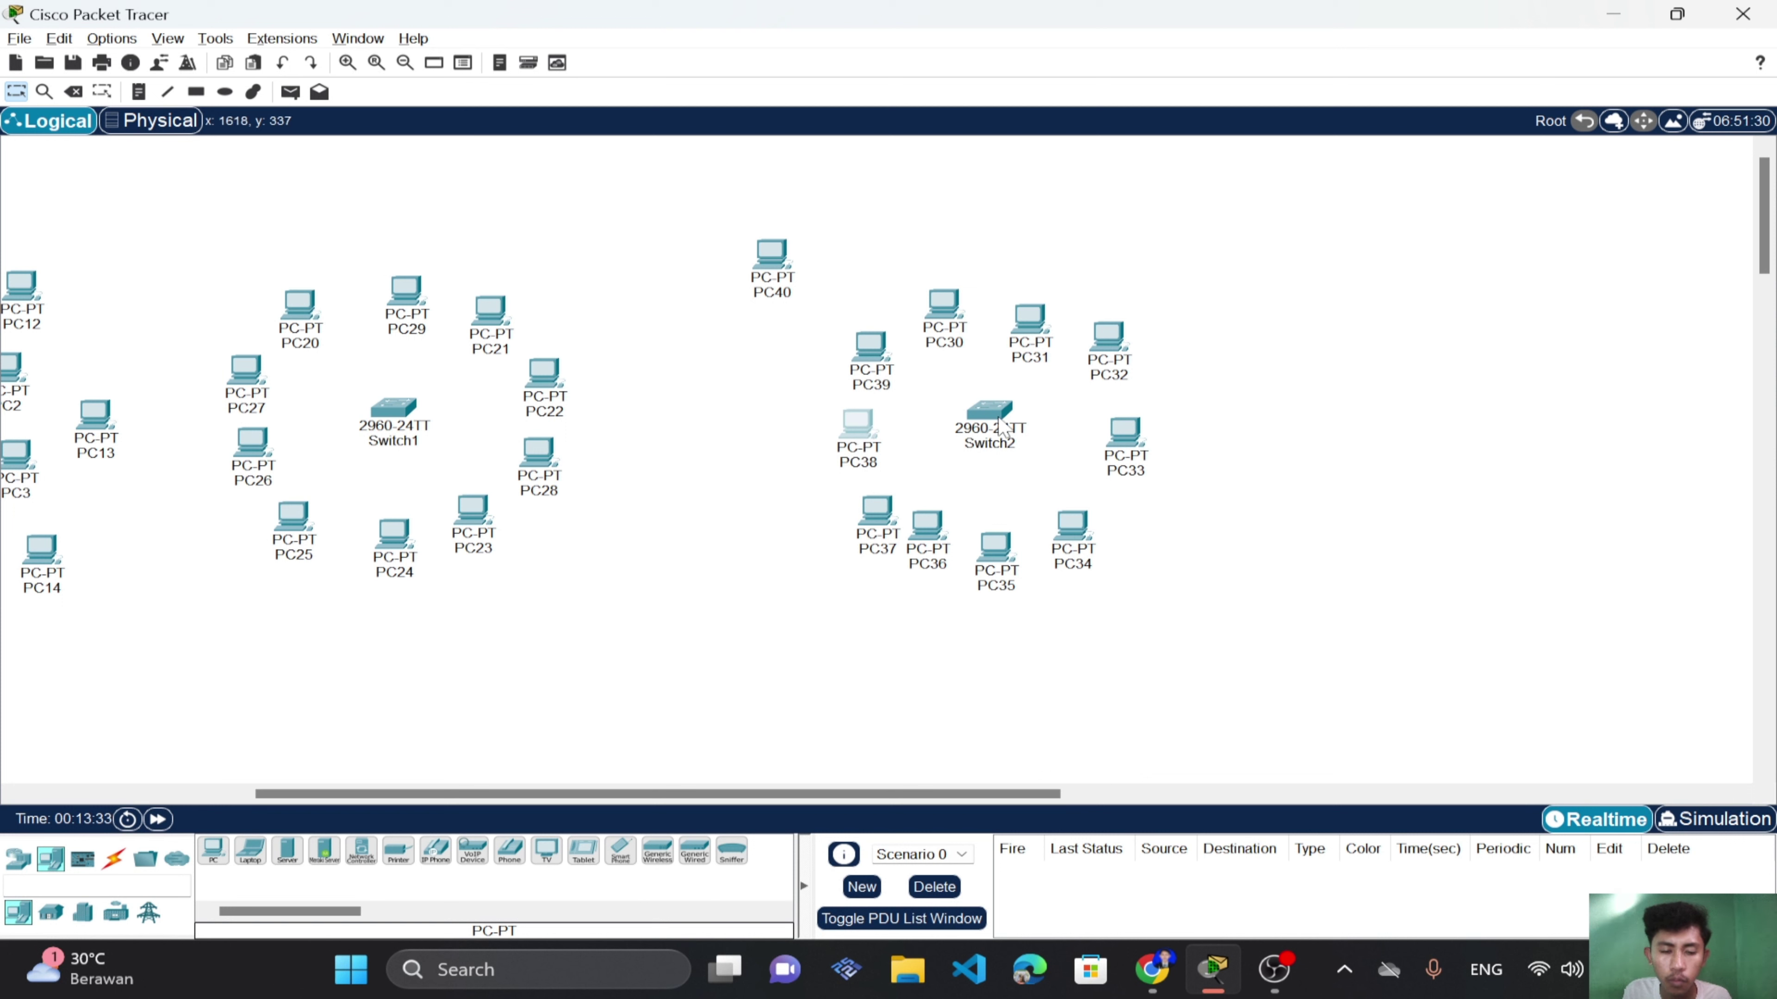
Reposition PC33, PC34, PC35, PC36 and PC31 to form an evenly spaced ring around Switch2.
{"action": "left_click_drag", "start_coordinate": [1128, 448], "coordinate": [1130, 423]}
{"action": "left_click_drag", "start_coordinate": [1077, 551], "coordinate": [1117, 532]}
{"action": "left_click_drag", "start_coordinate": [1009, 579], "coordinate": [1047, 562]}
{"action": "left_click_drag", "start_coordinate": [929, 541], "coordinate": [942, 552]}
{"action": "left_click_drag", "start_coordinate": [1031, 319], "coordinate": [1037, 304]}
{"action": "left_click", "coordinate": [1280, 378]}
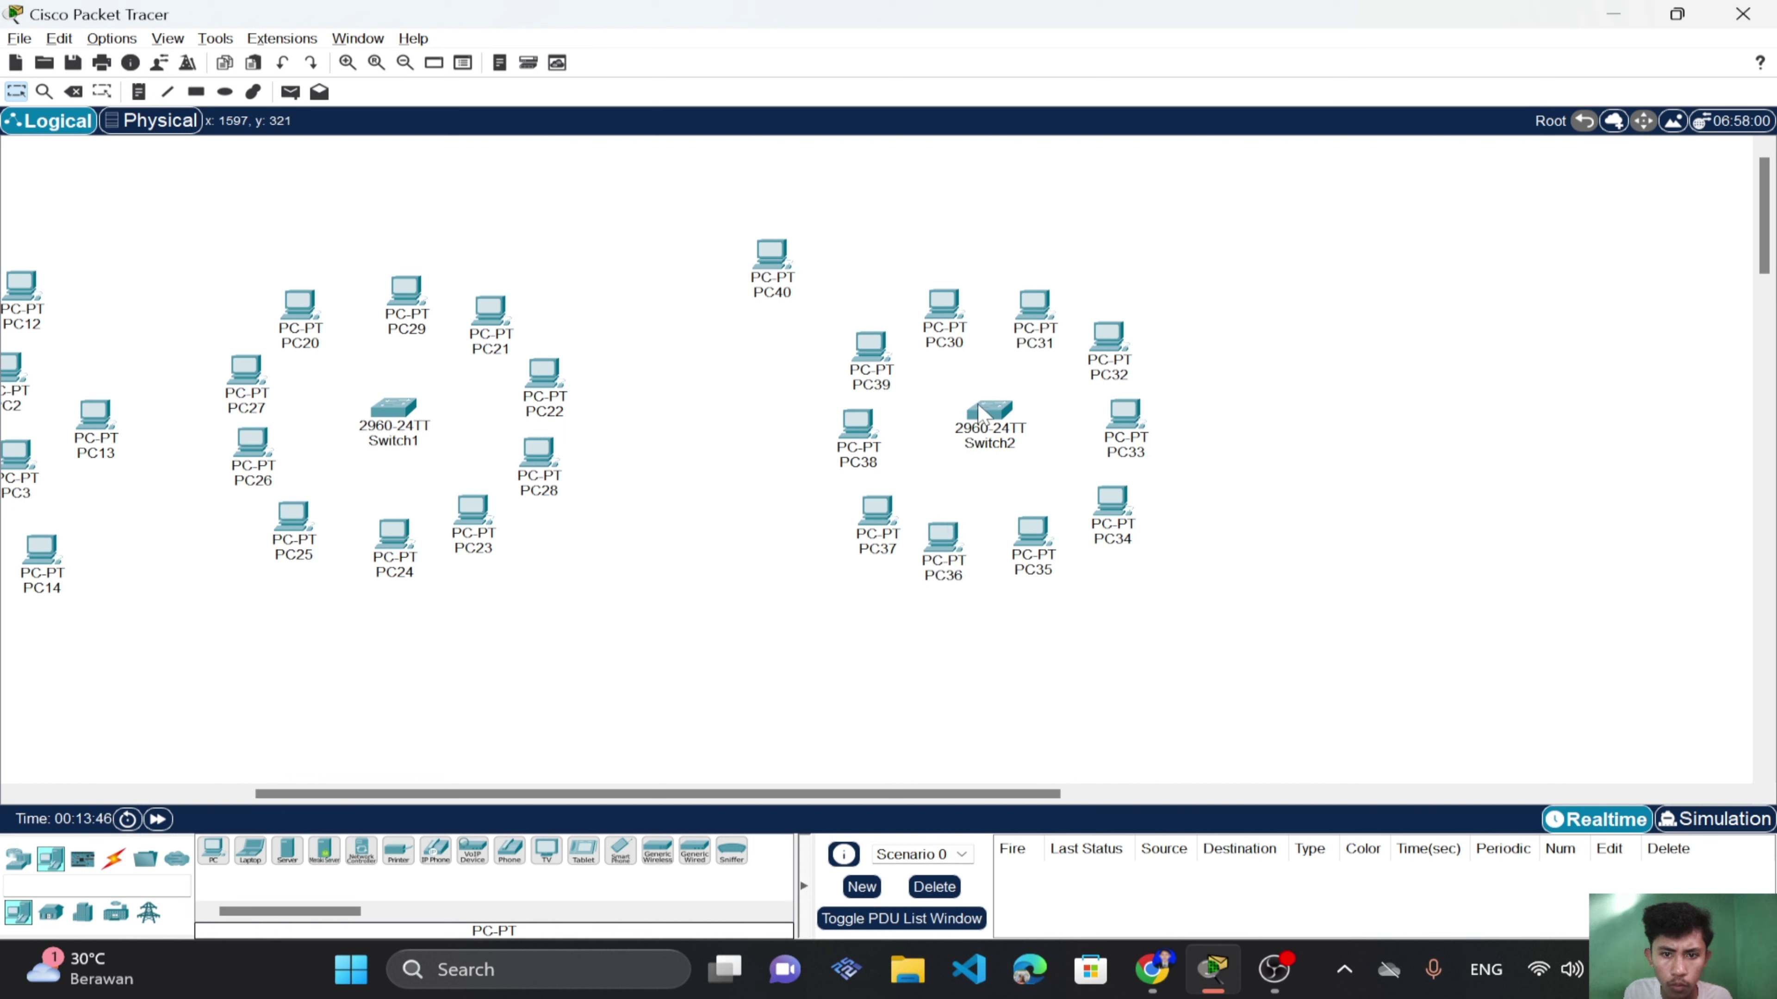
{"action": "left_click", "coordinate": [993, 425]}
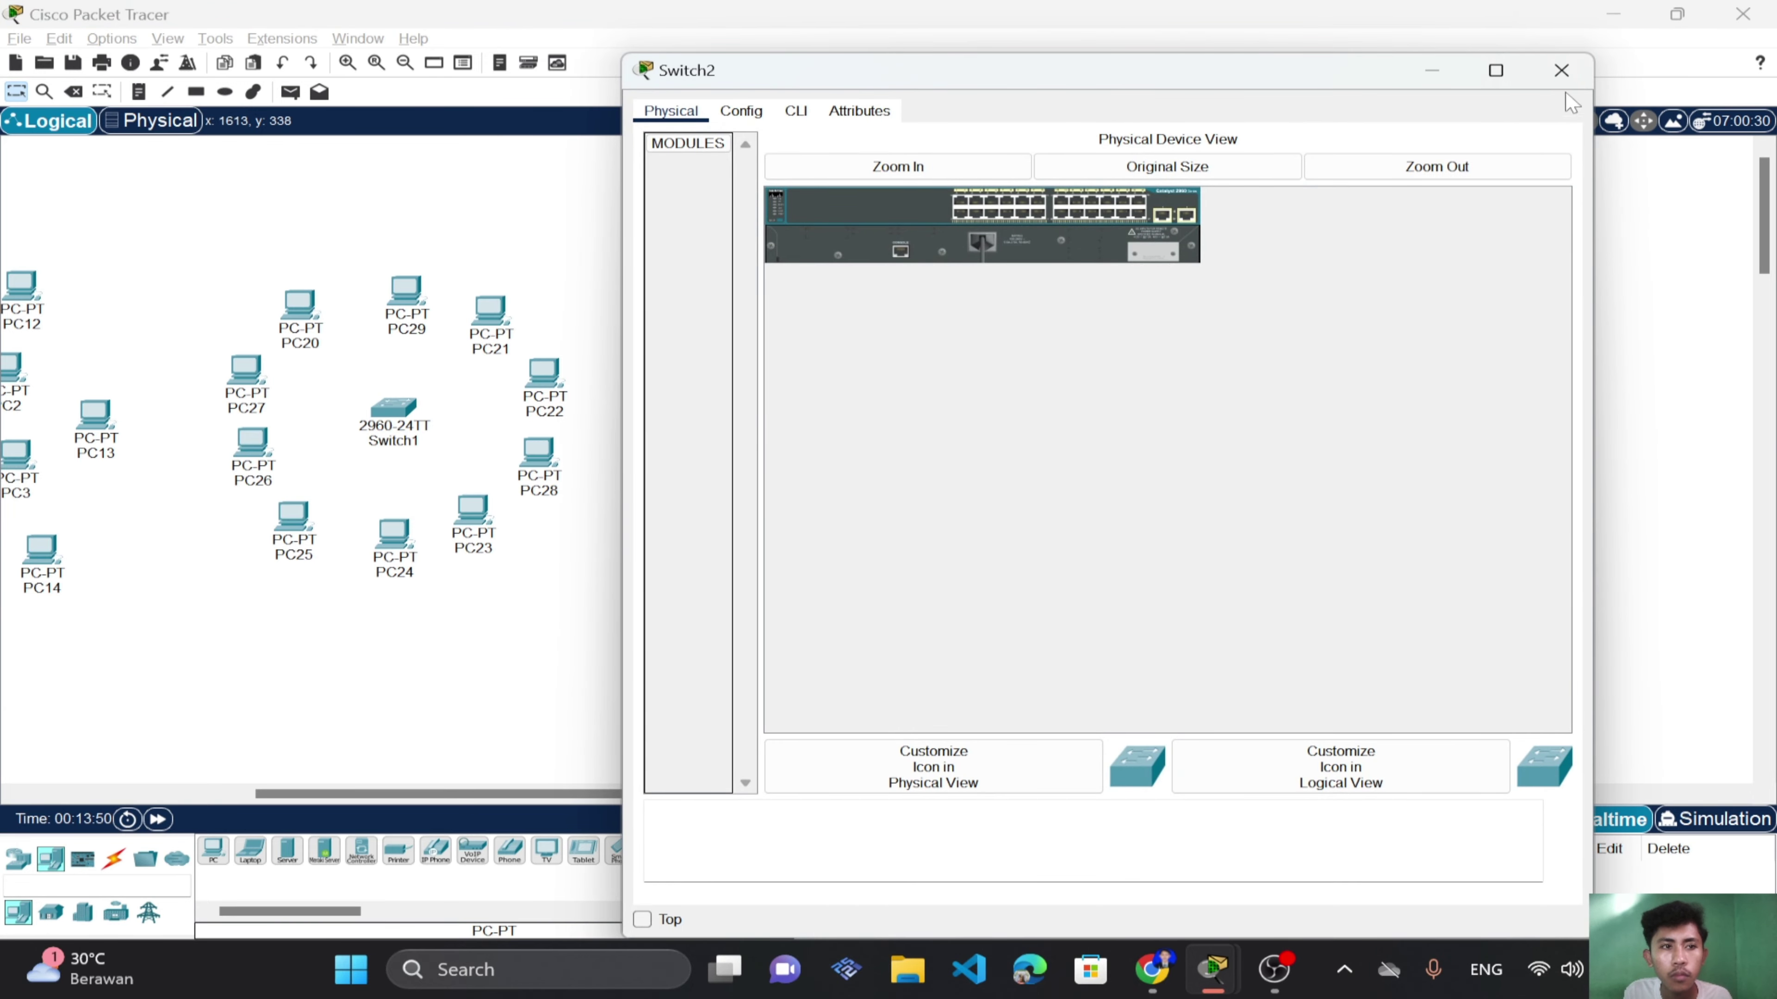
{"action": "left_click", "coordinate": [1561, 70]}
{"action": "left_click", "coordinate": [1420, 434]}
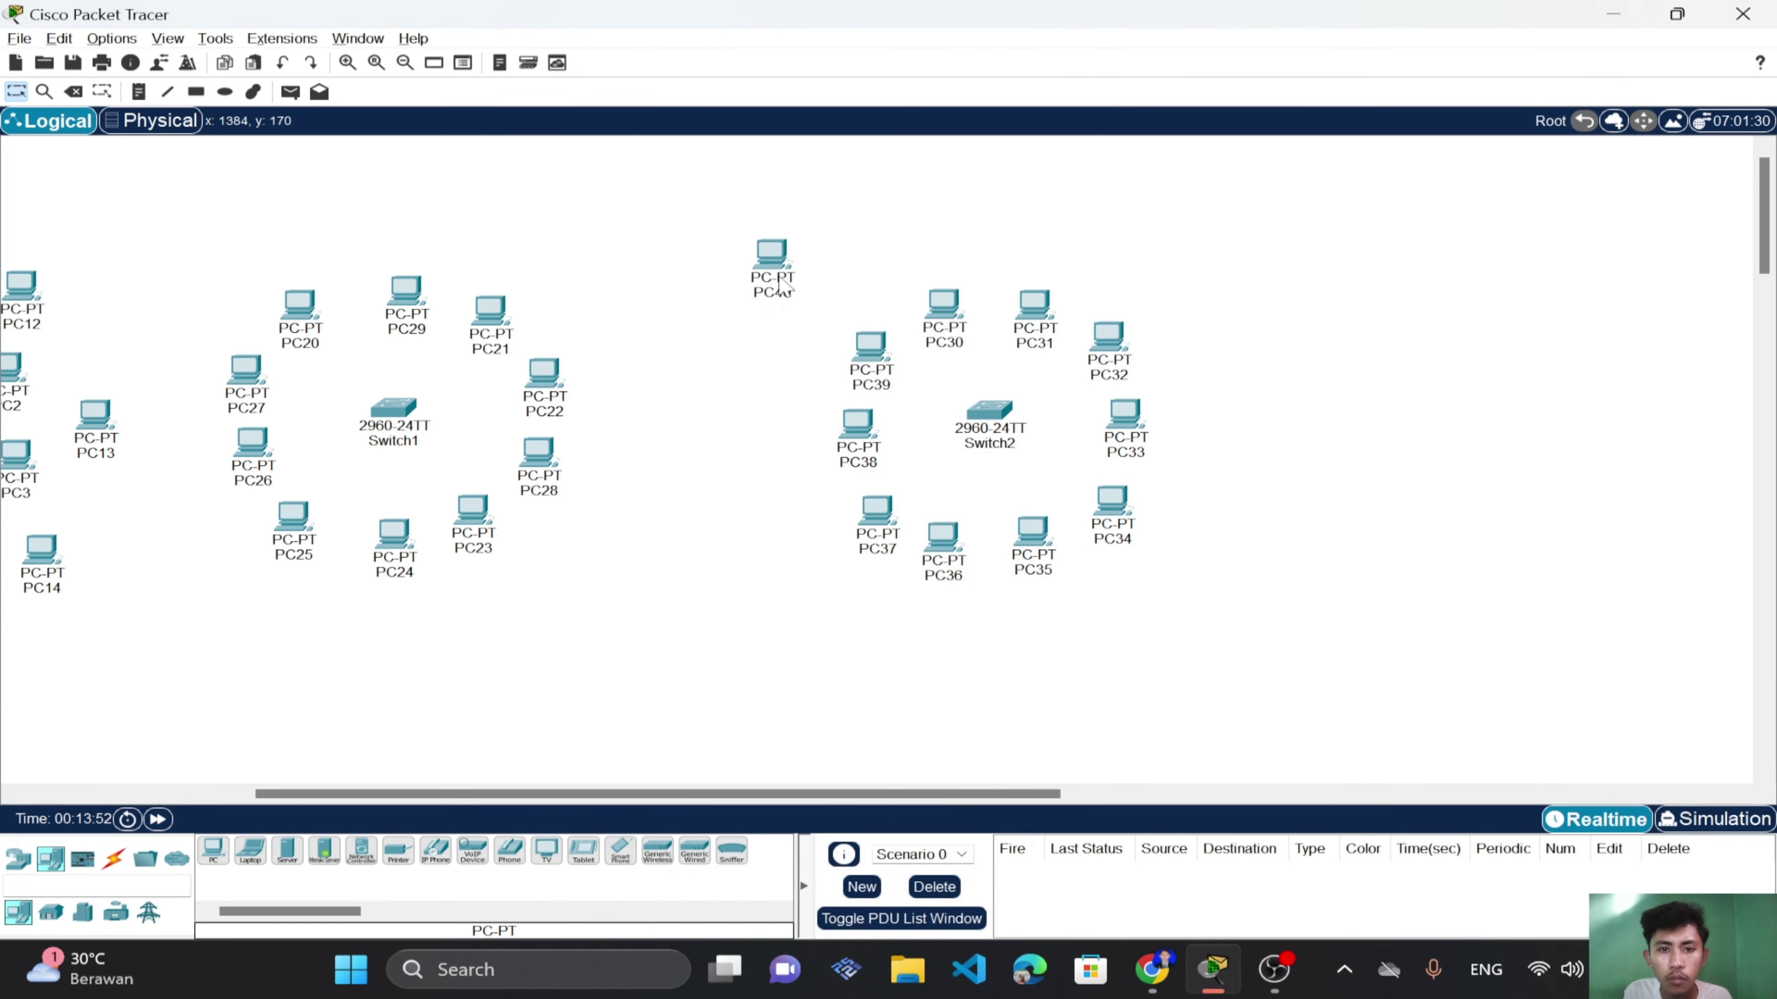
Start an outer ring around Switch2 with PC40 centred above it and three new PCs down the right side.
{"action": "left_click_drag", "start_coordinate": [784, 283], "coordinate": [986, 228]}
{"action": "left_click", "coordinate": [213, 850]}
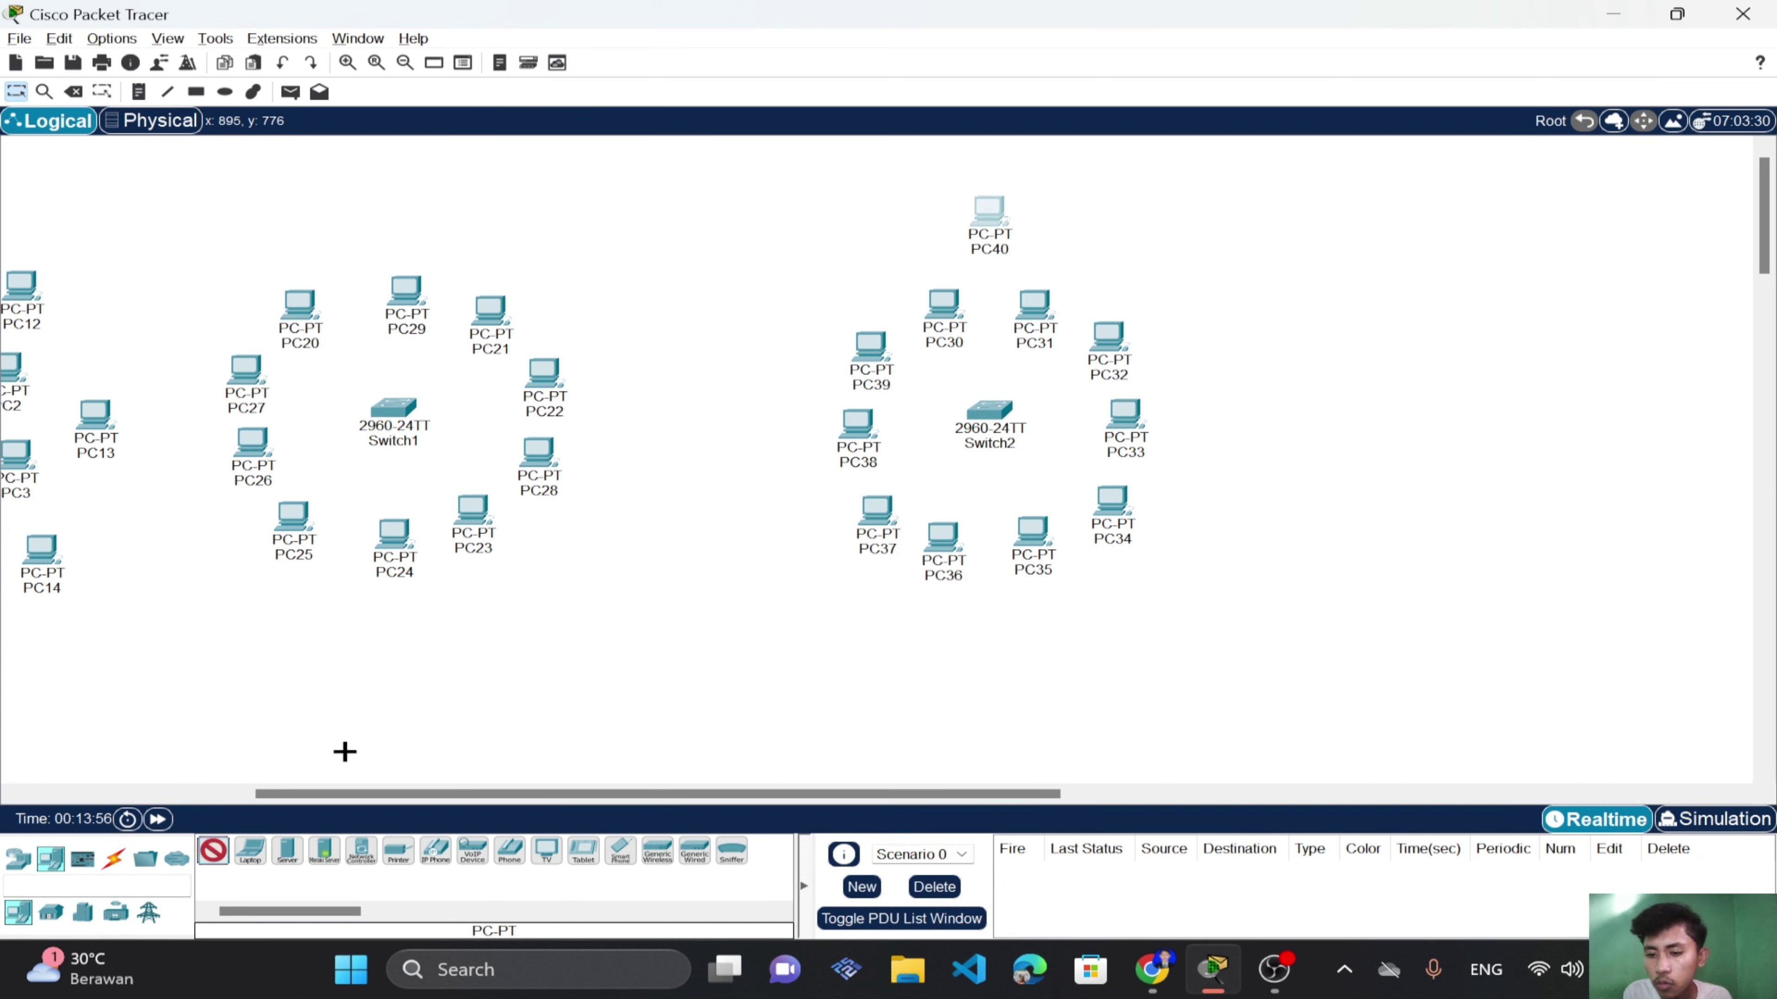
{"action": "left_click", "coordinate": [1118, 242]}
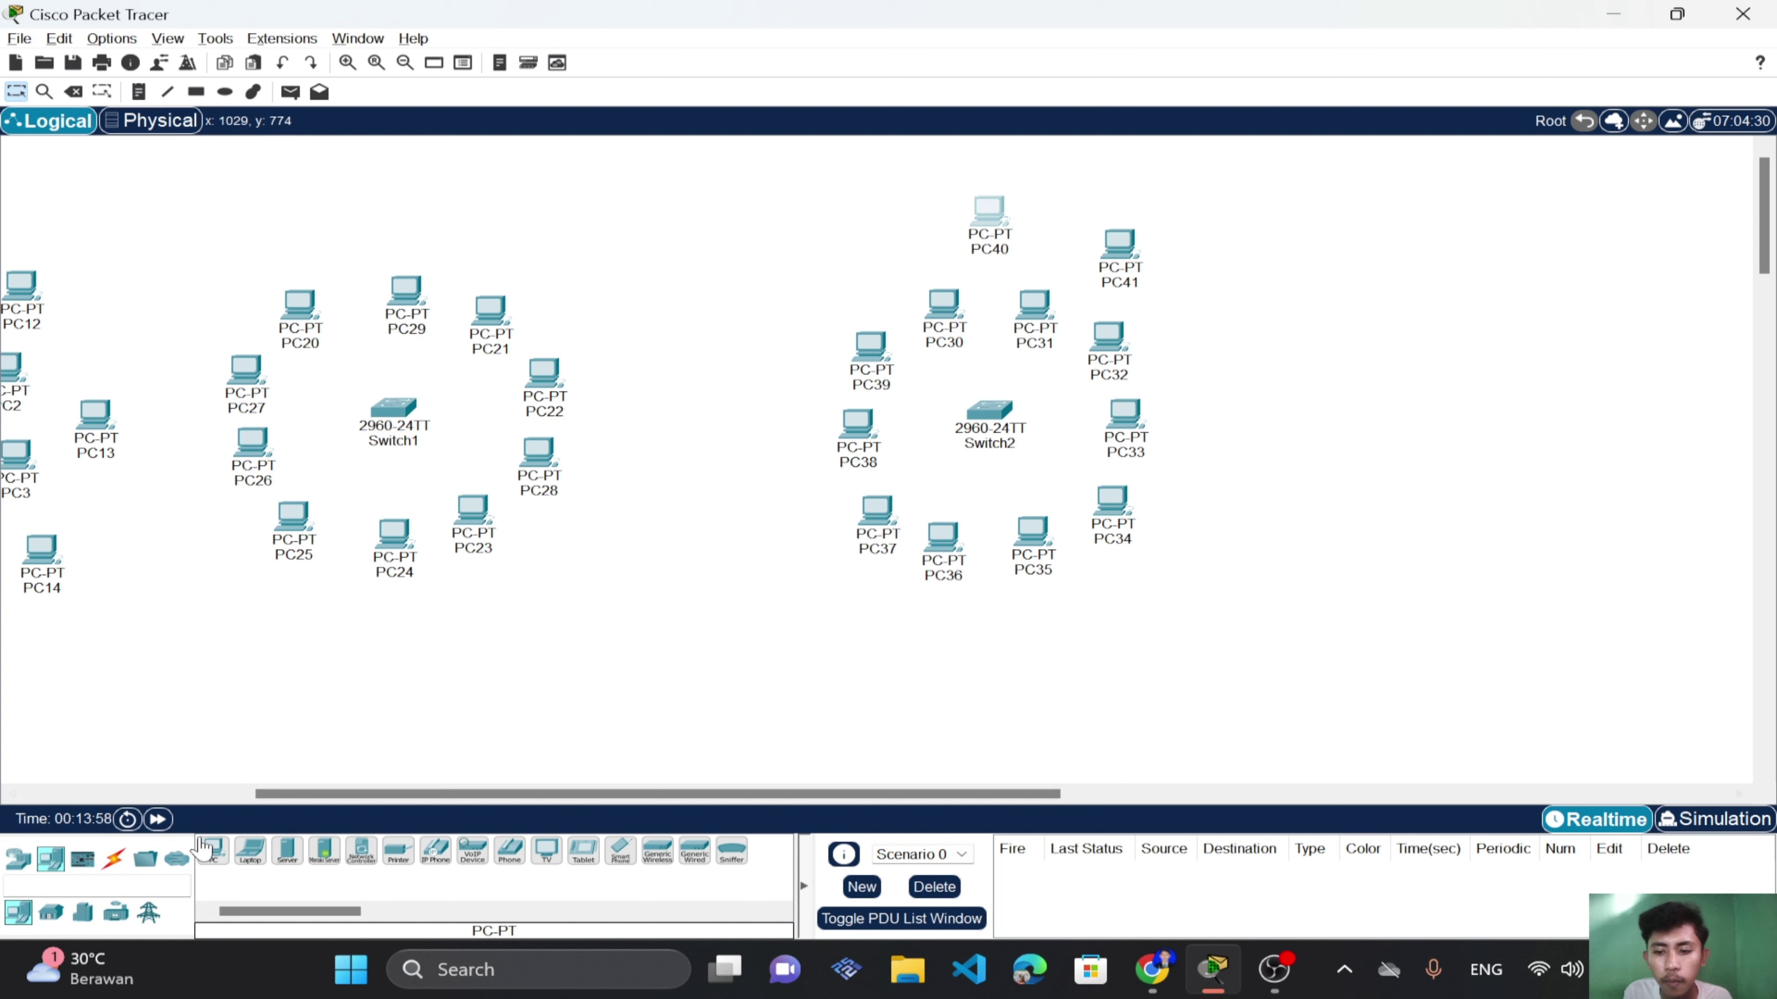
{"action": "left_click", "coordinate": [223, 859]}
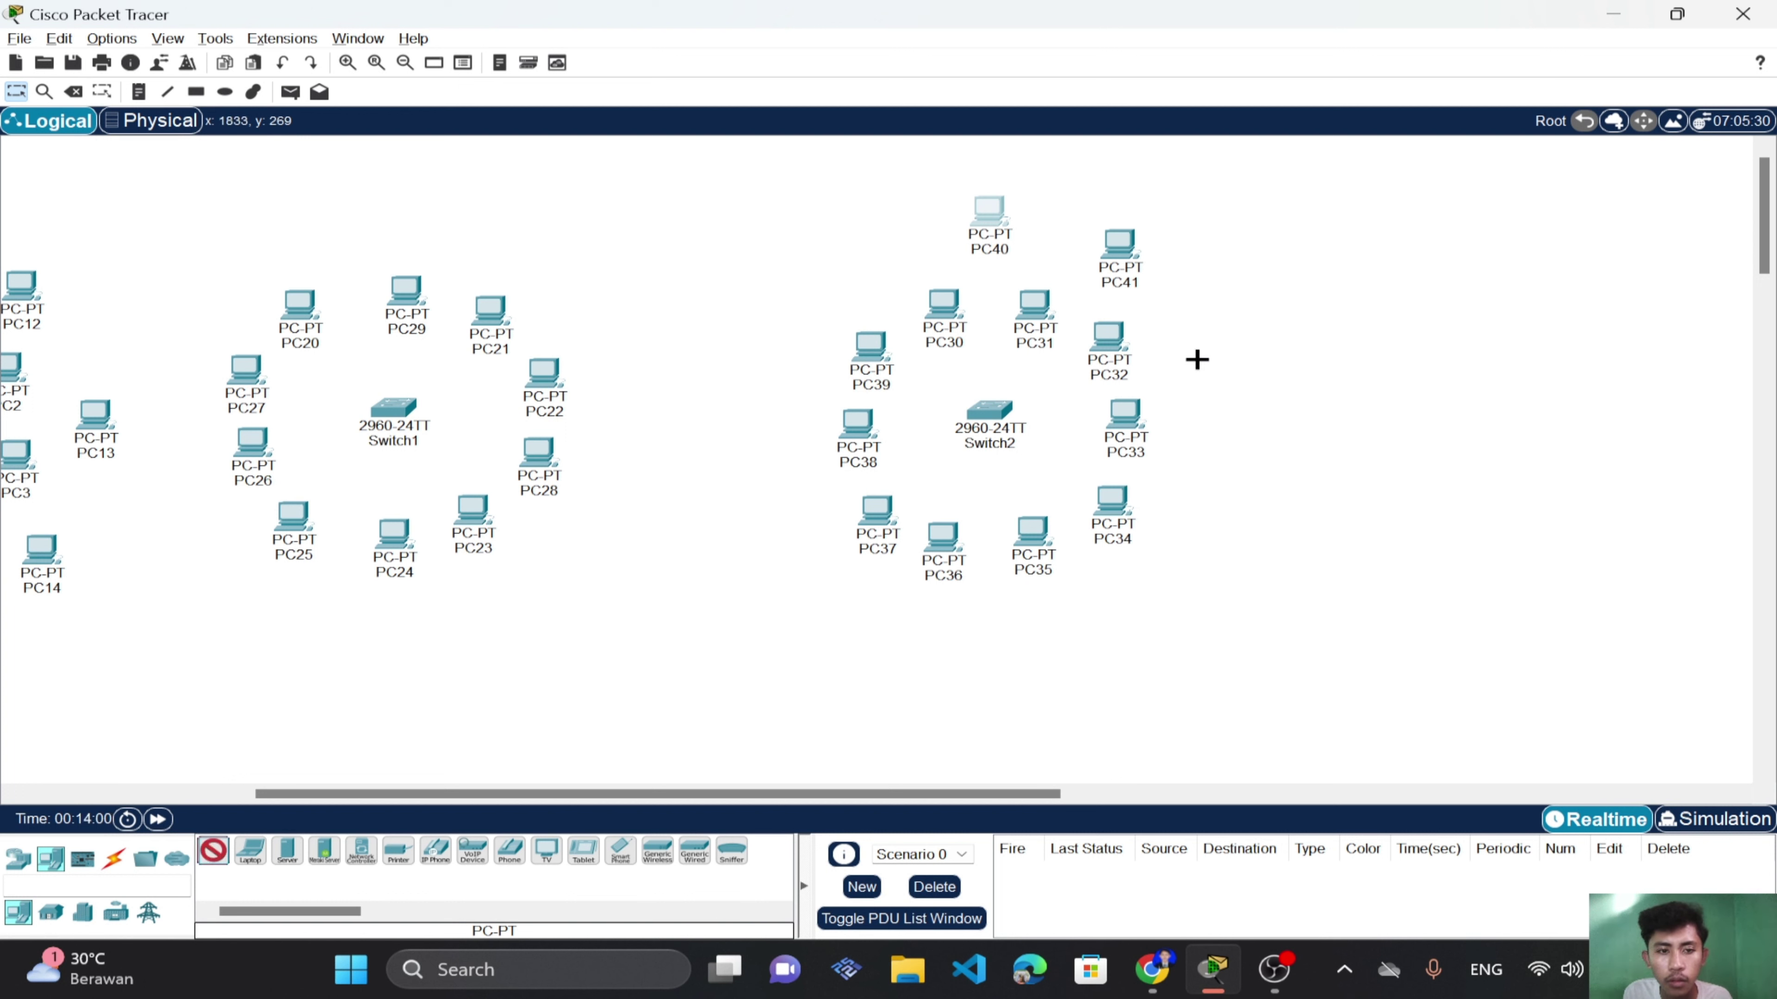
{"action": "left_click", "coordinate": [1215, 362]}
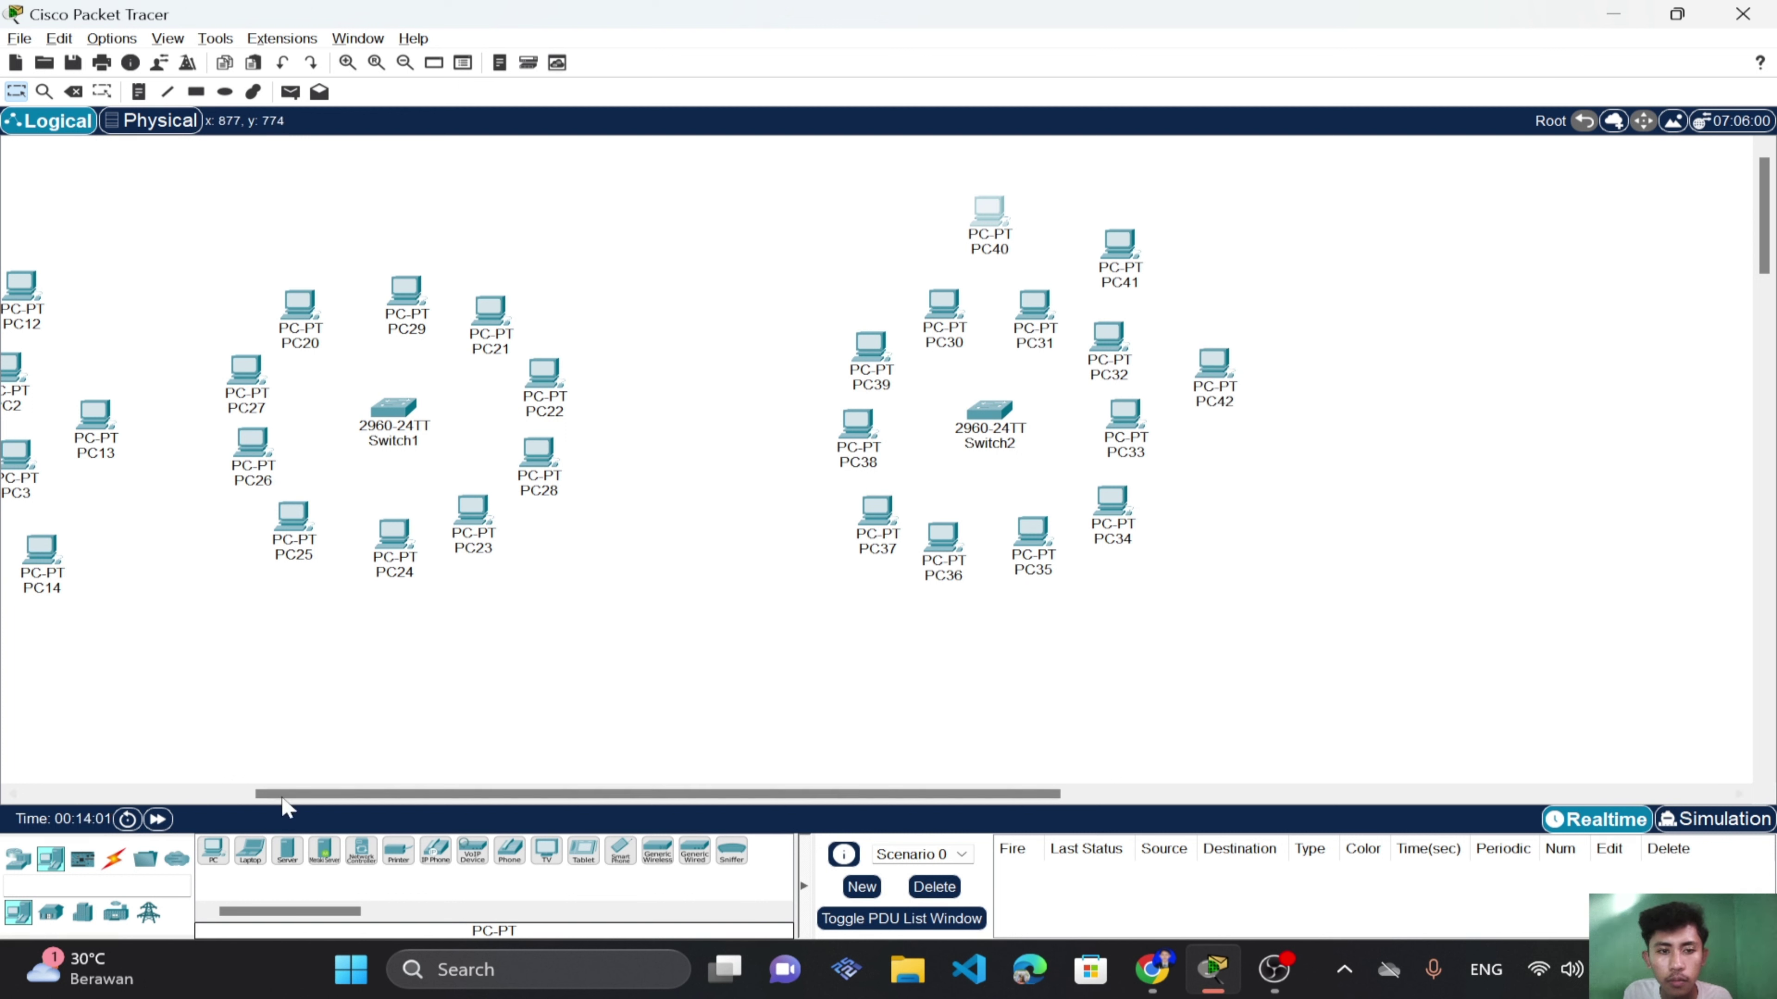
{"action": "left_click", "coordinate": [215, 851]}
{"action": "left_click", "coordinate": [1214, 483]}
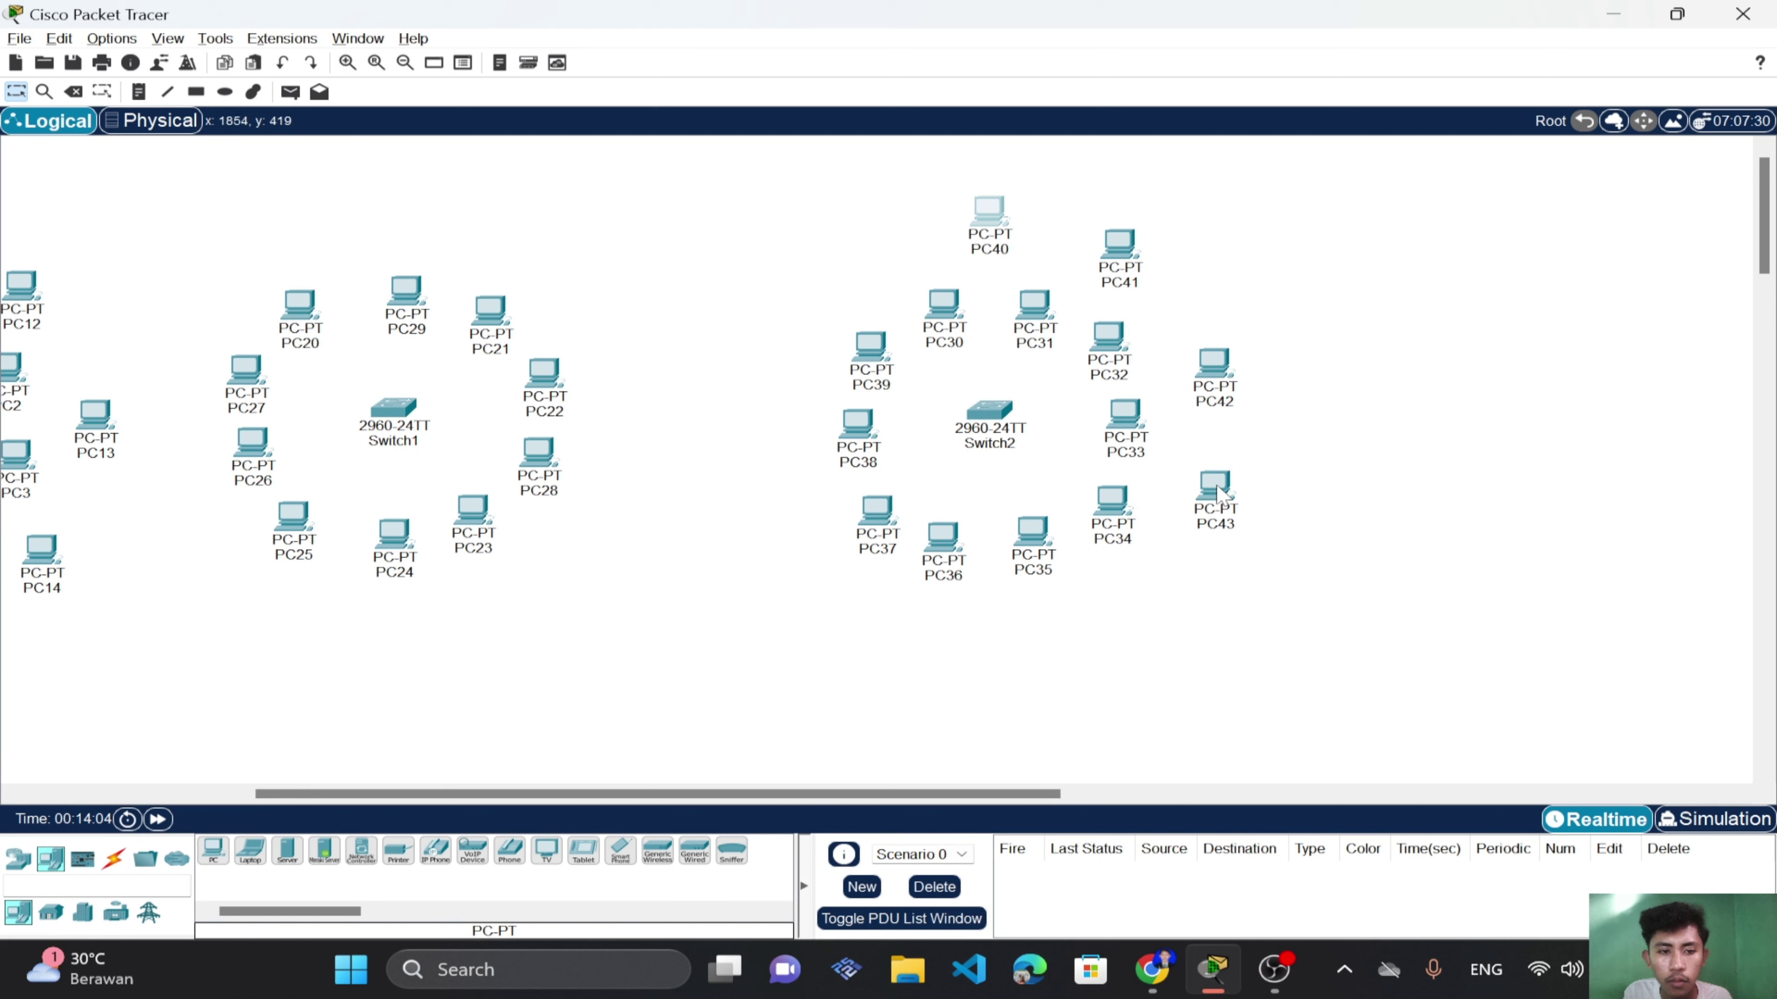
Add three PCs to the outer ring below Switch2, running from its lower right to its lower left.
{"action": "left_click", "coordinate": [214, 851]}
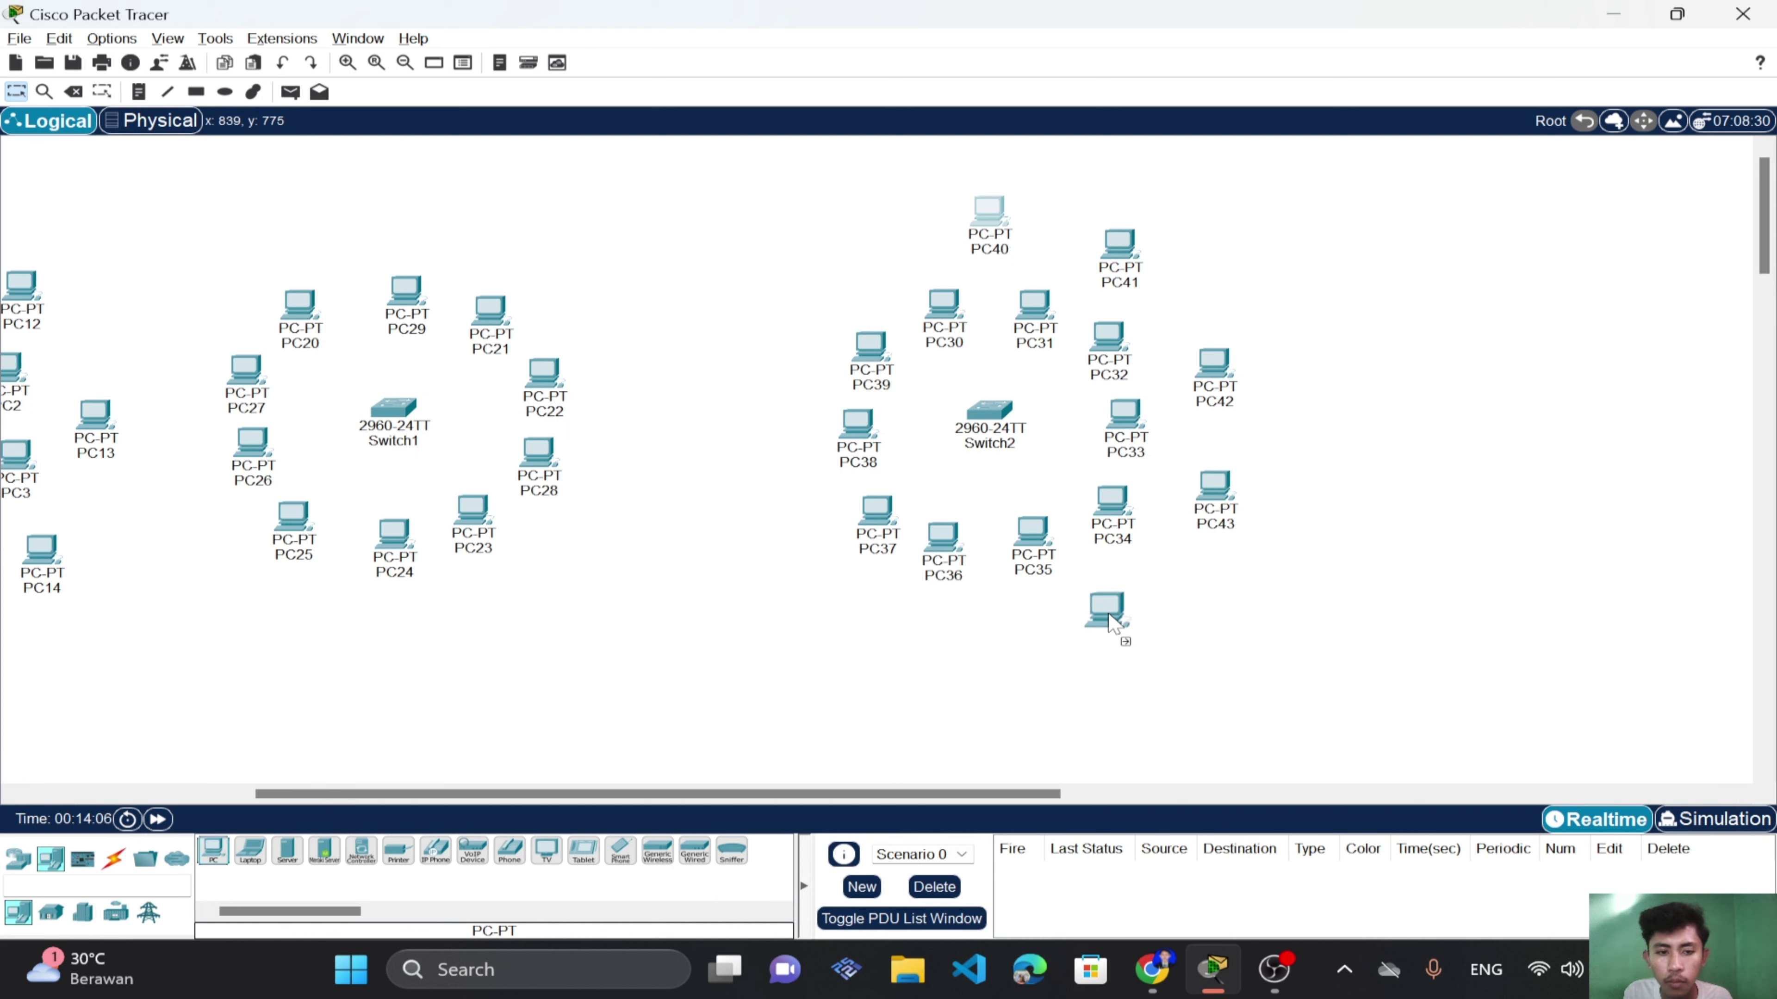
{"action": "left_click", "coordinate": [1118, 633]}
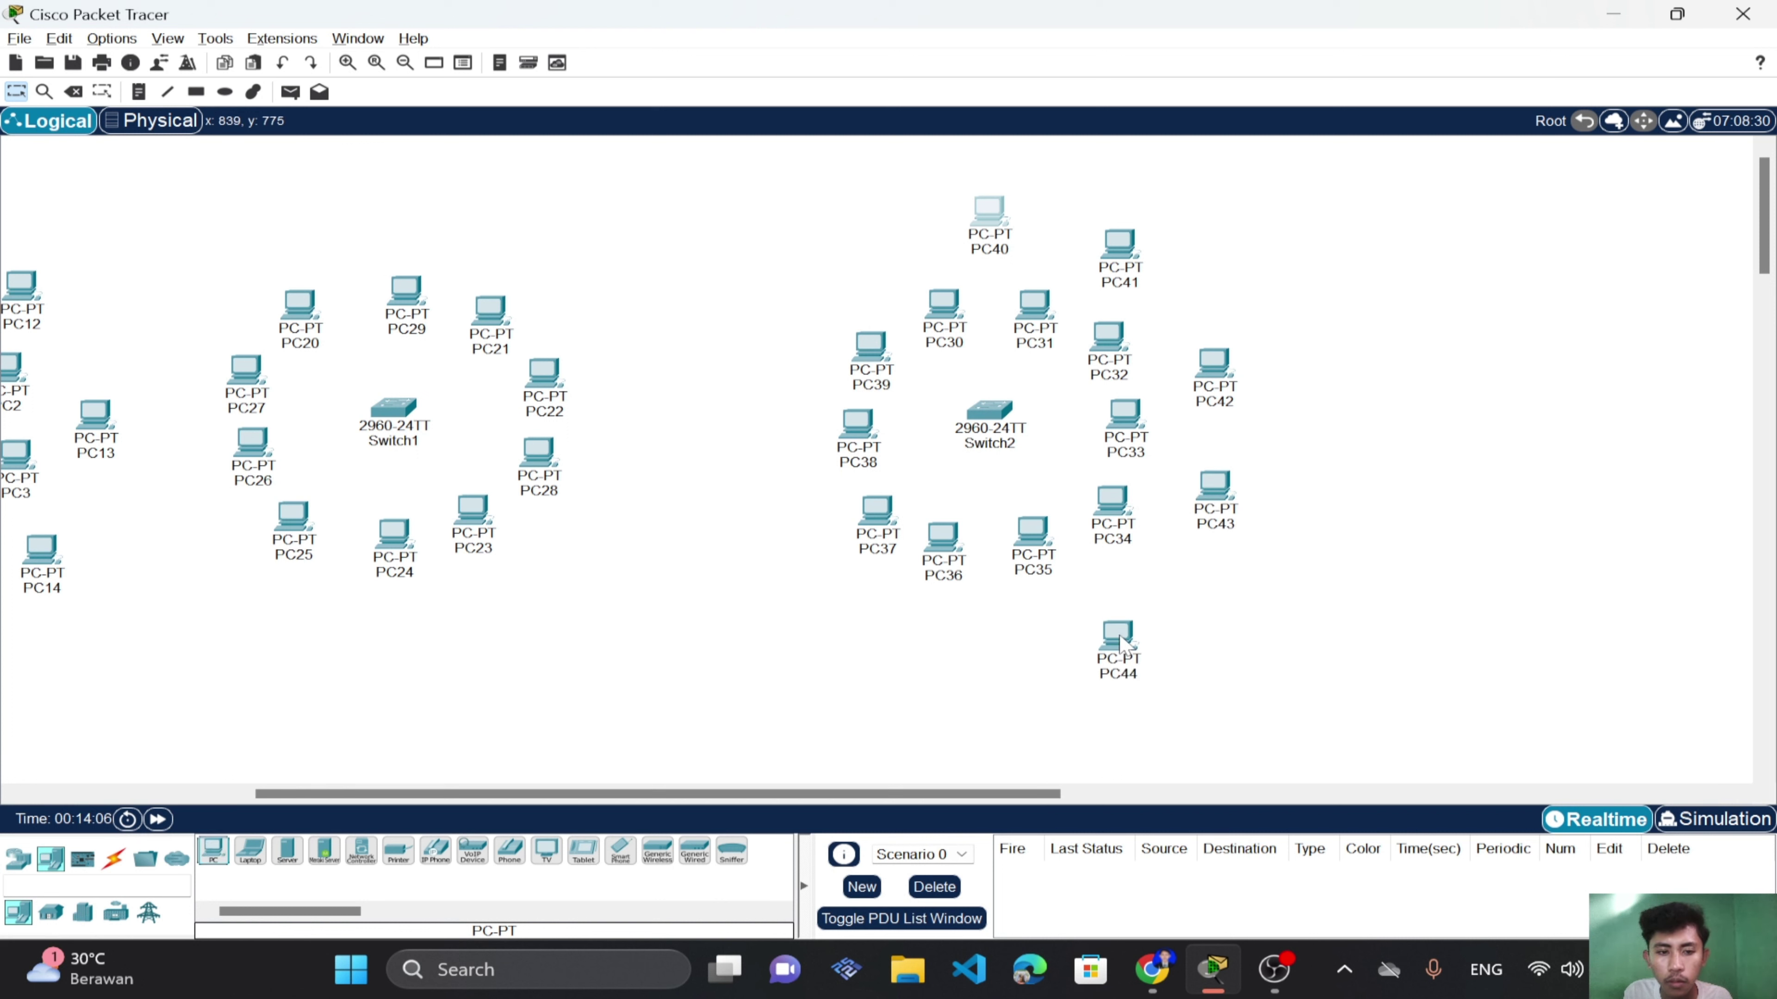
{"action": "left_click", "coordinate": [215, 851]}
{"action": "left_click", "coordinate": [994, 661]}
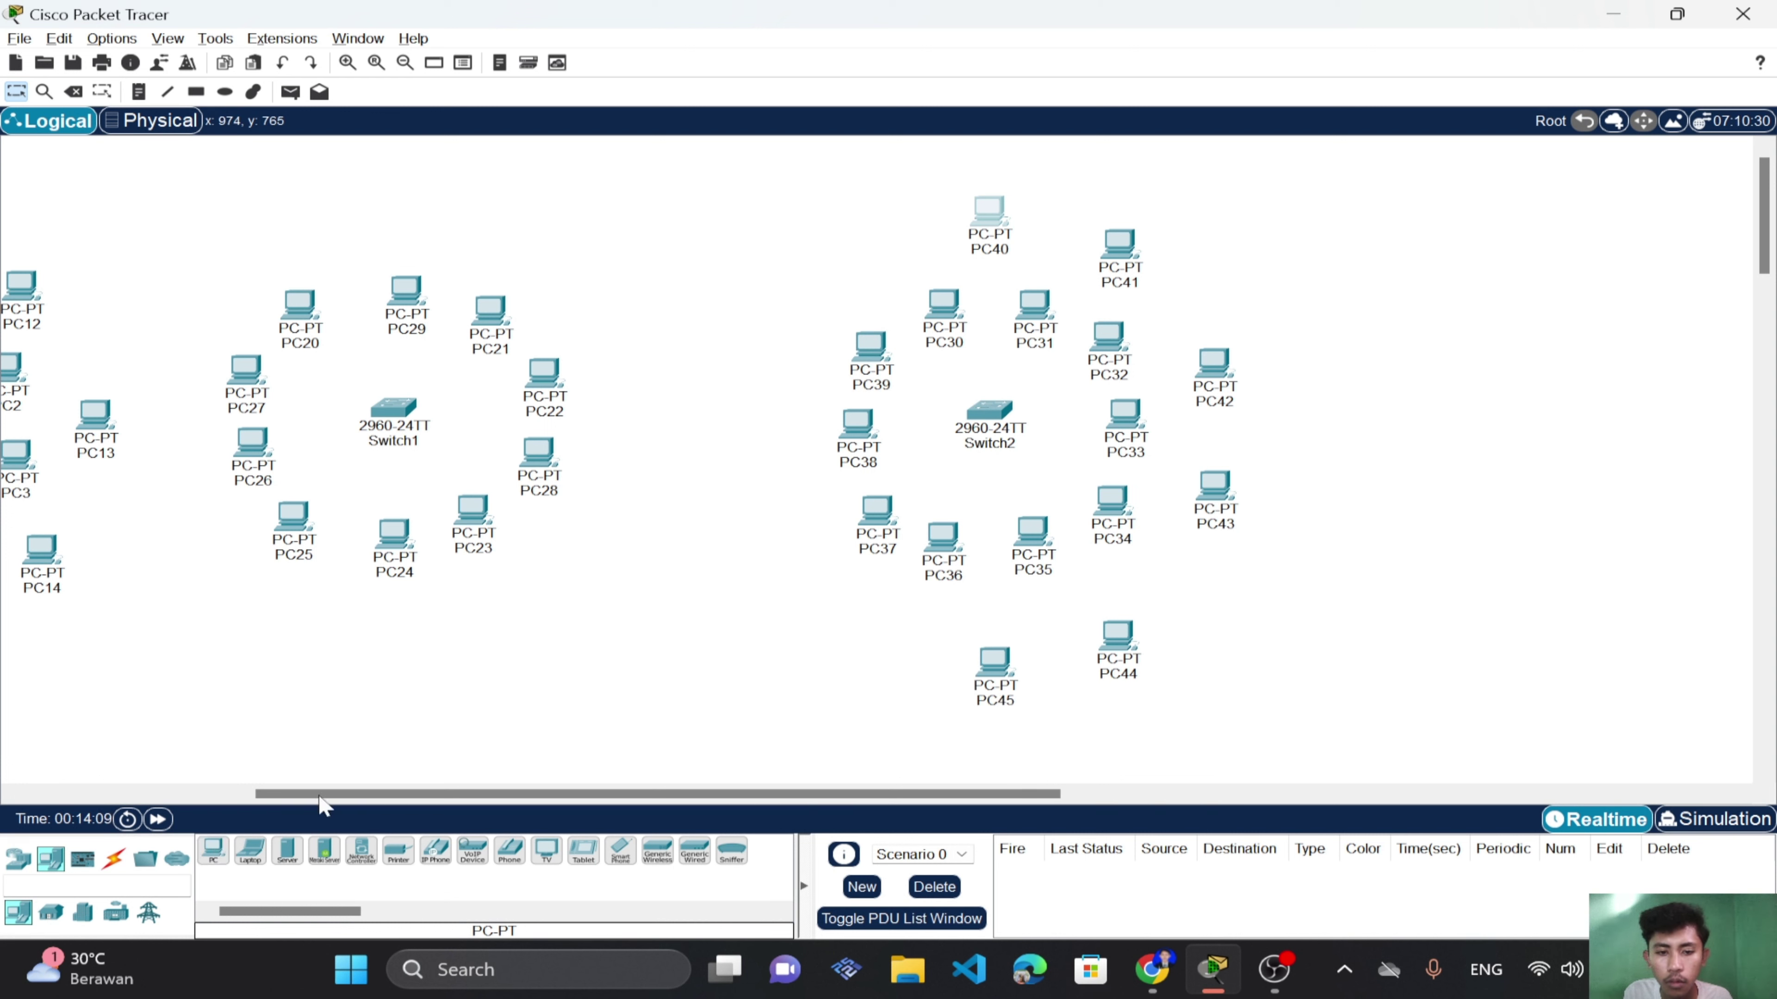
{"action": "left_click", "coordinate": [214, 851]}
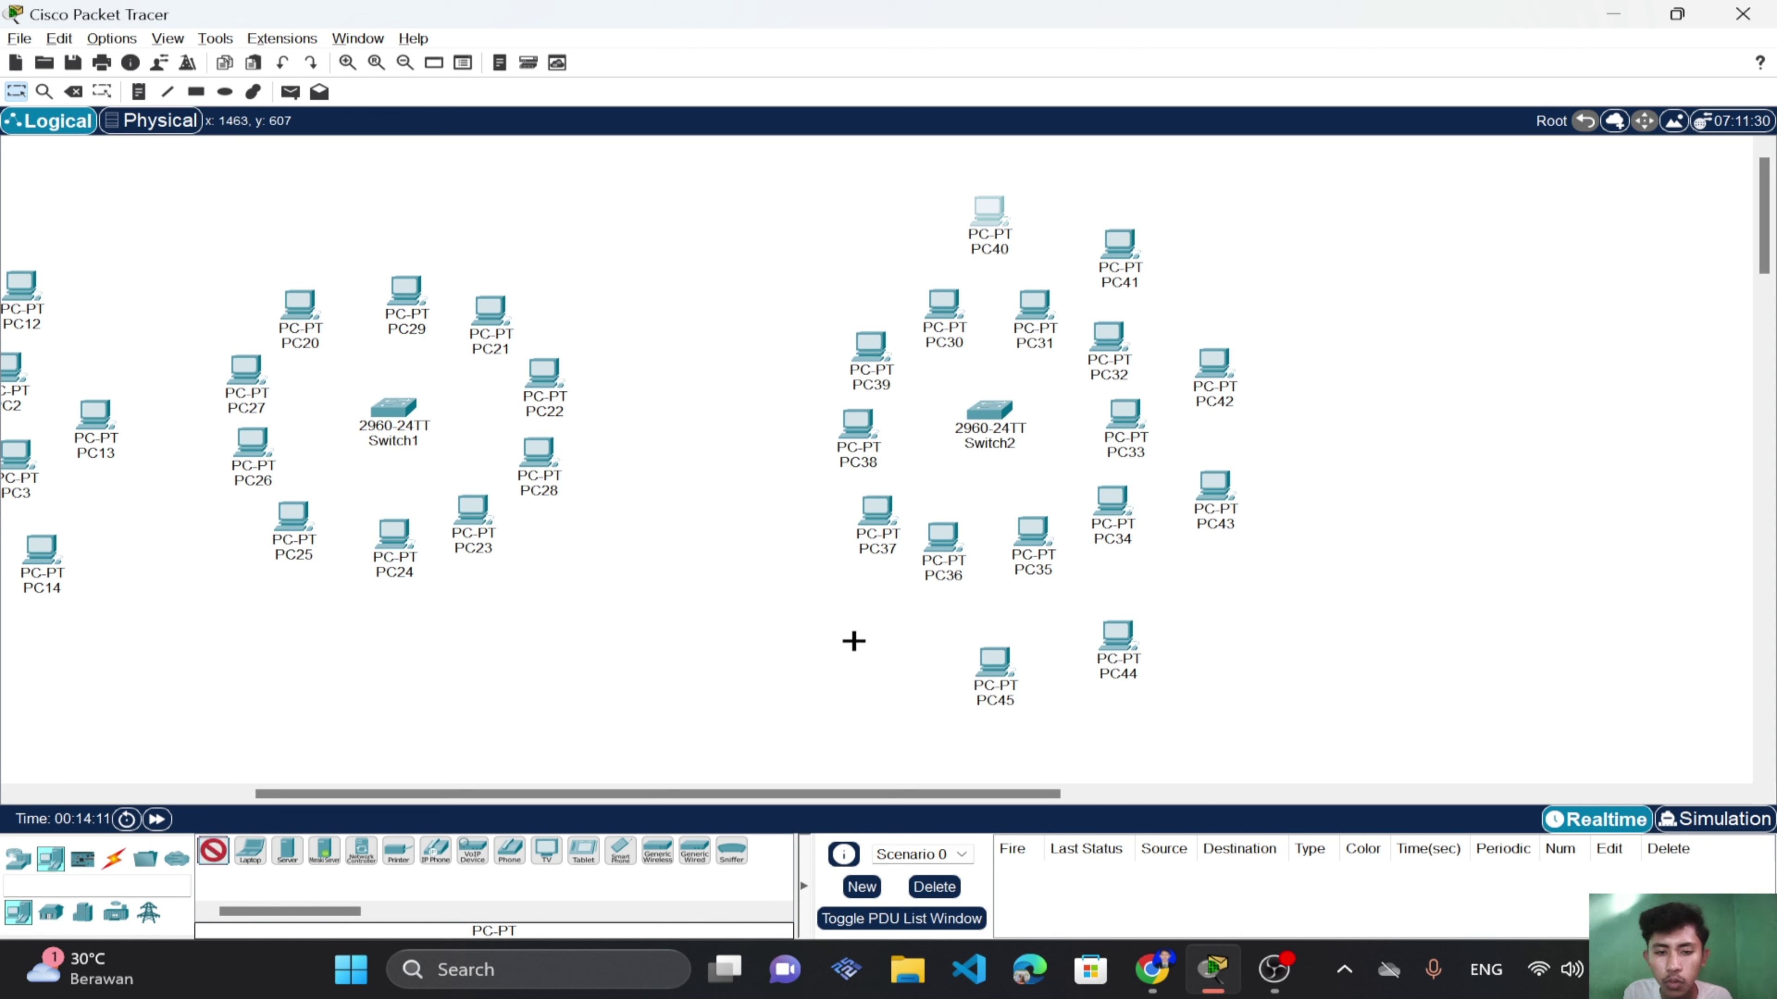
{"action": "left_click", "coordinate": [856, 655]}
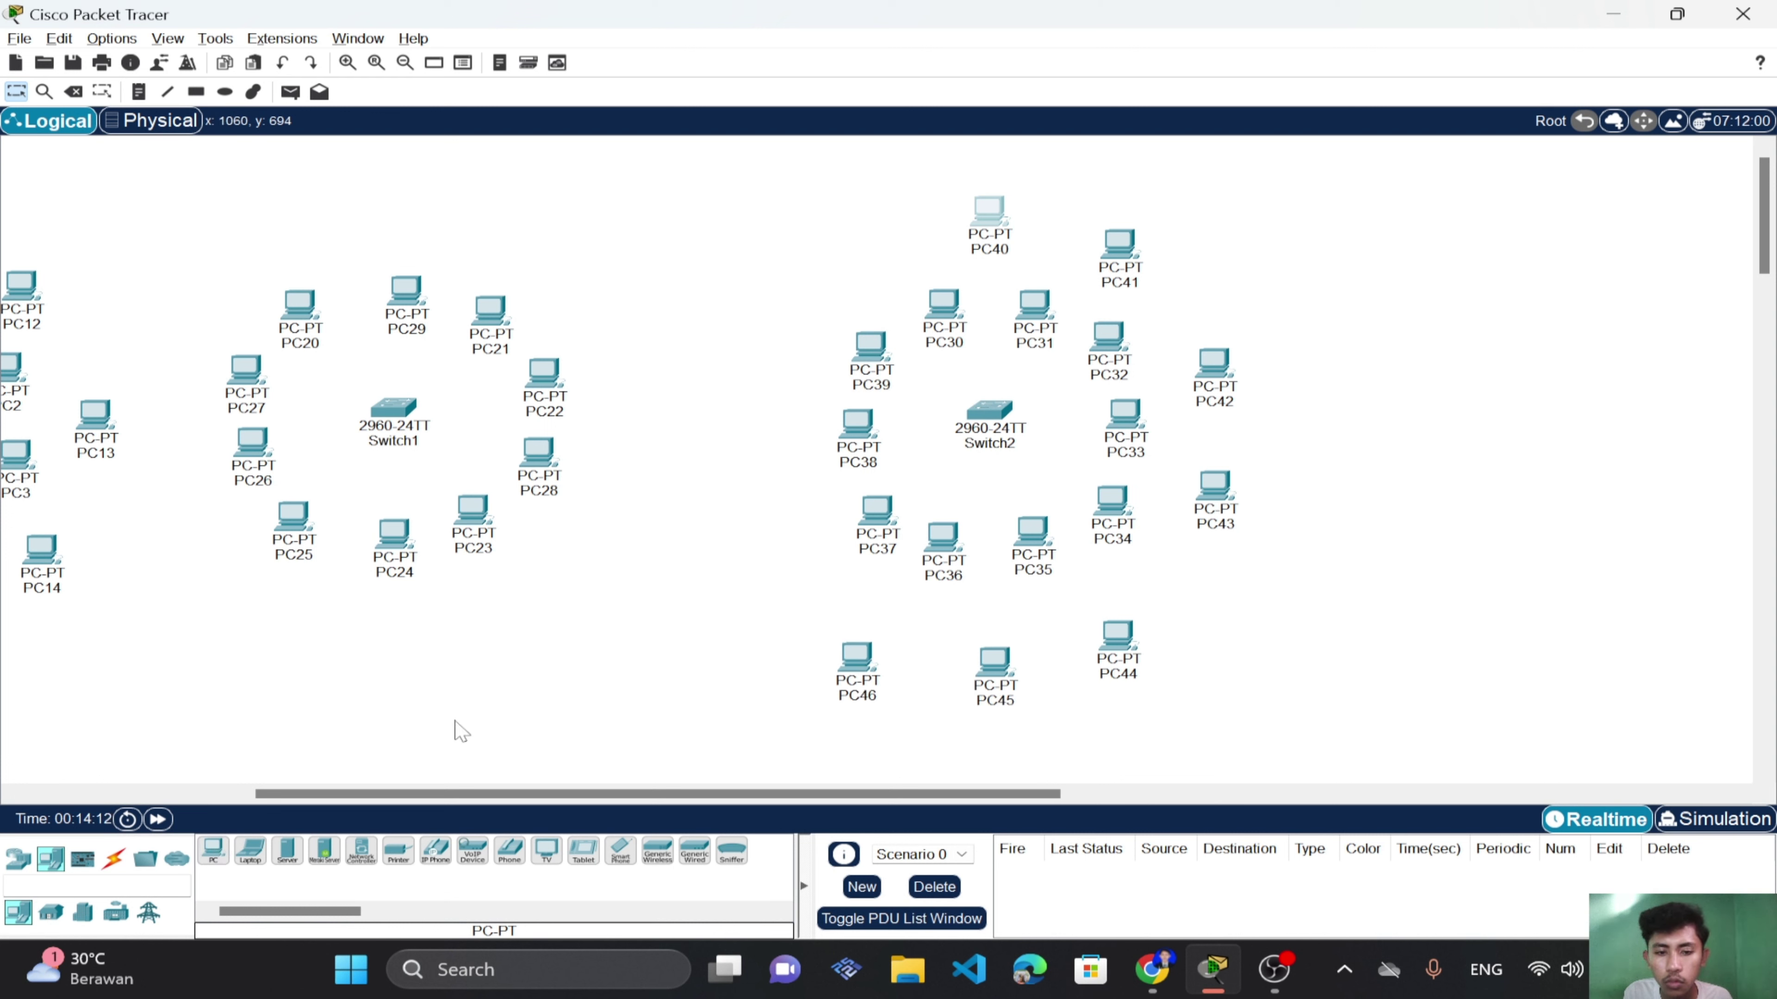
Complete Switch2's outer ring with three PCs at its lower left, left and upper left.
{"action": "left_click", "coordinate": [209, 865]}
{"action": "left_click", "coordinate": [745, 559]}
{"action": "left_click", "coordinate": [213, 855]}
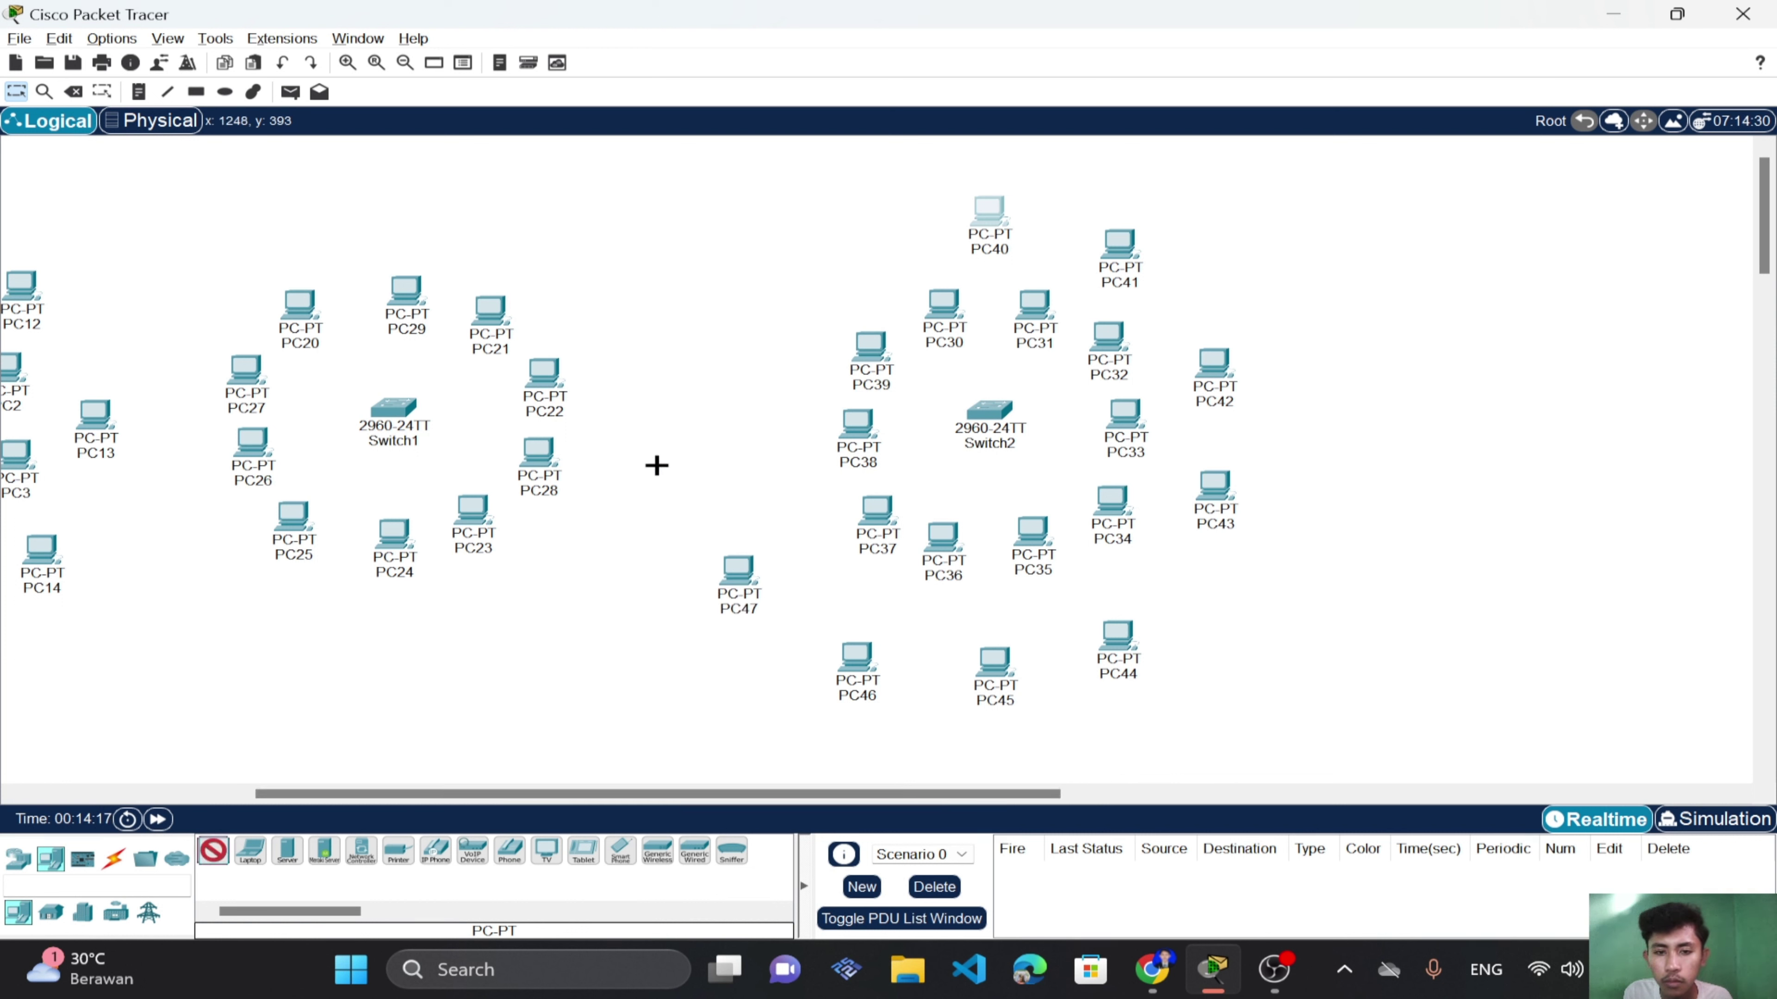
{"action": "left_click", "coordinate": [693, 413]}
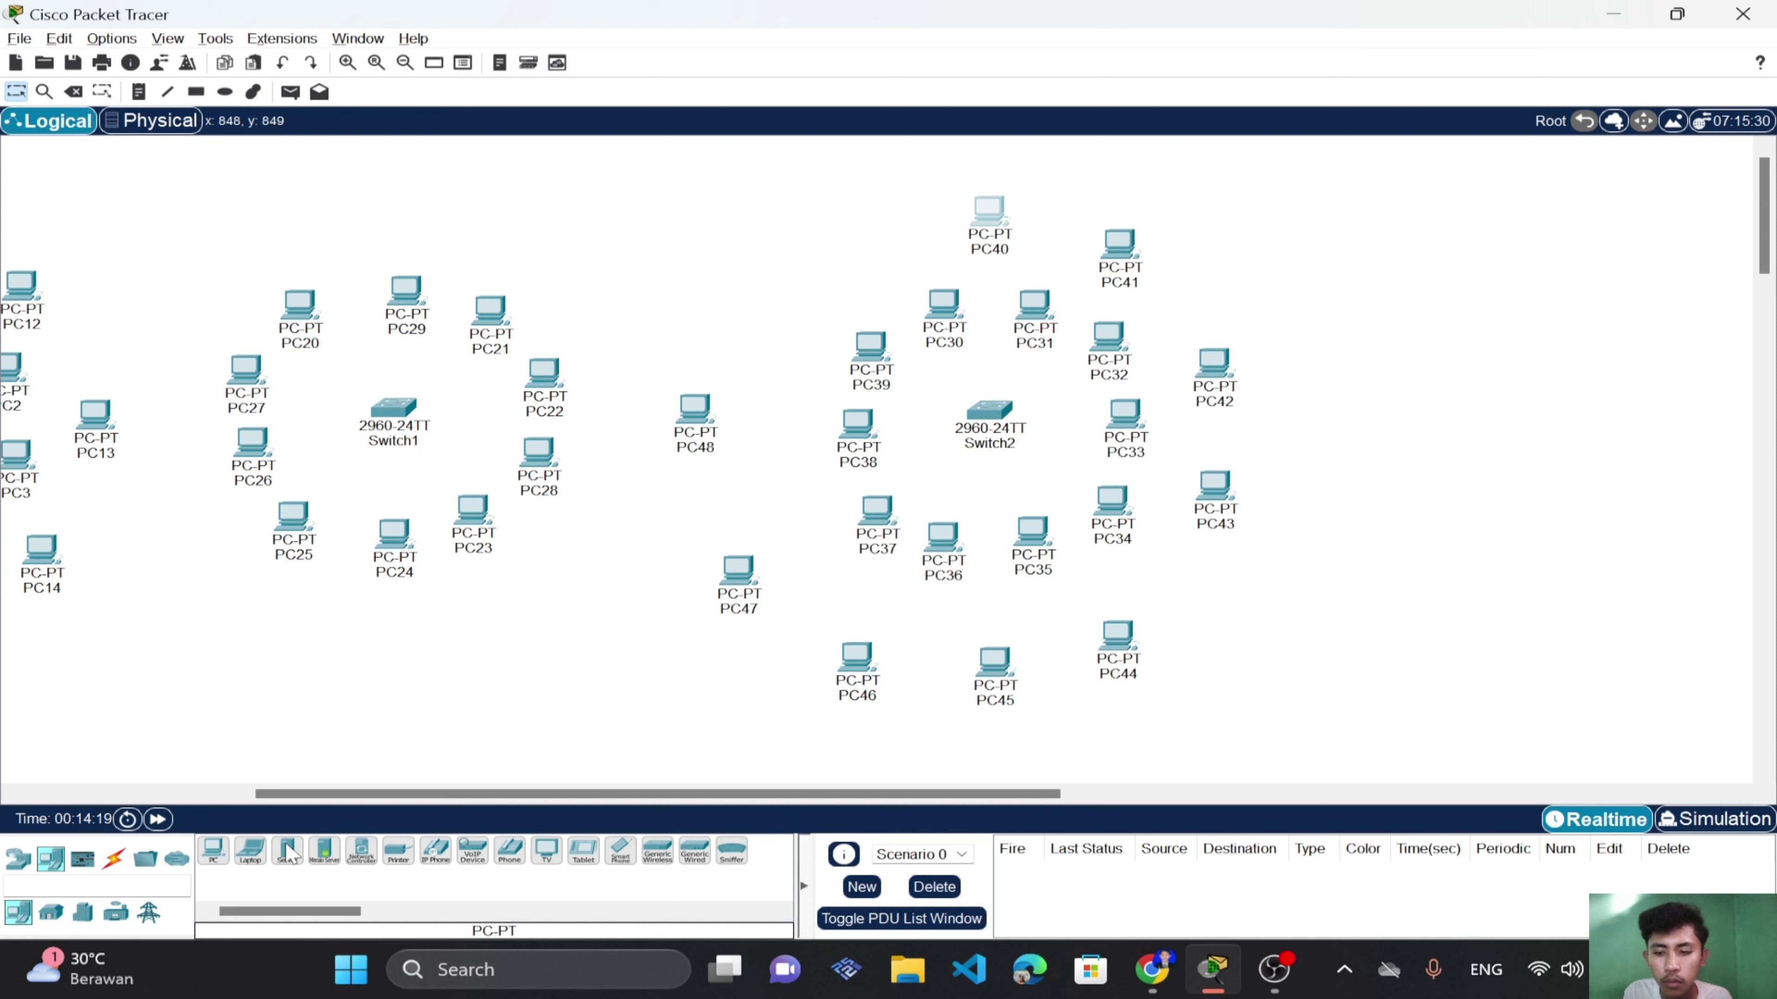
{"action": "left_click", "coordinate": [214, 851]}
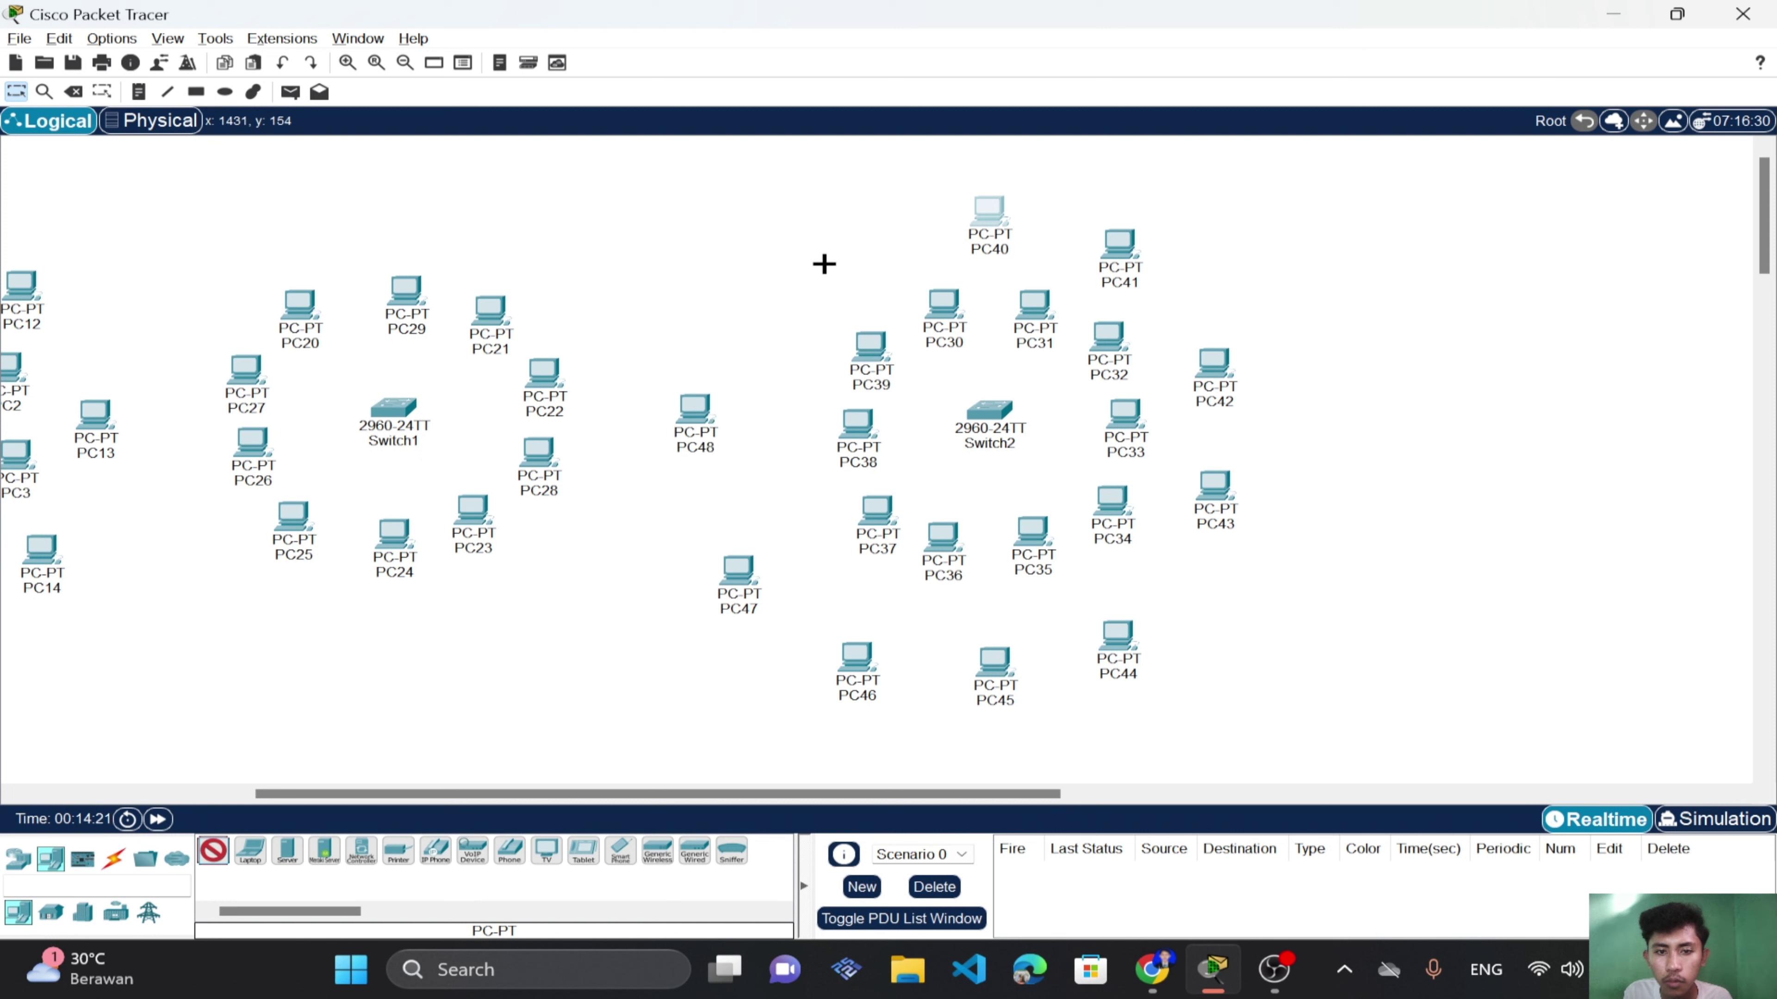
{"action": "left_click", "coordinate": [824, 264]}
Tighten Switch2's outer ring by moving PC42 through PC49 into evenly spaced positions closer to the inner ring.
{"action": "left_click_drag", "start_coordinate": [838, 282], "coordinate": [873, 268]}
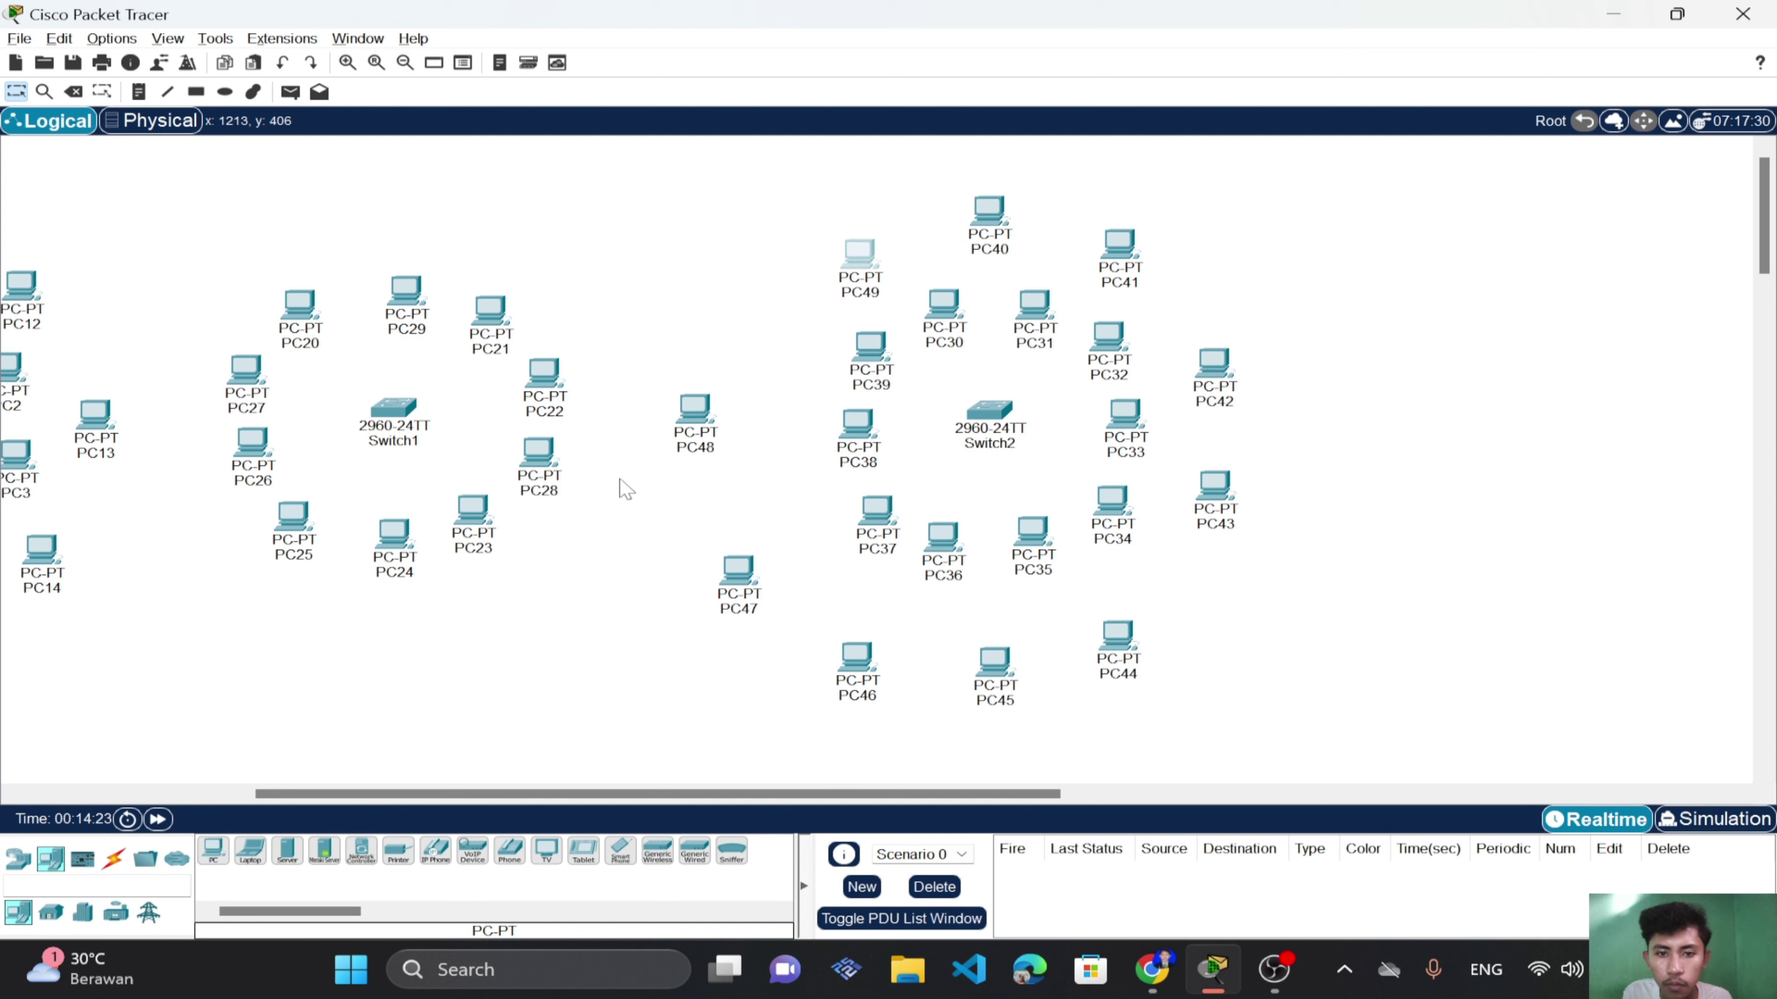
{"action": "left_click_drag", "start_coordinate": [692, 404], "coordinate": [756, 392]}
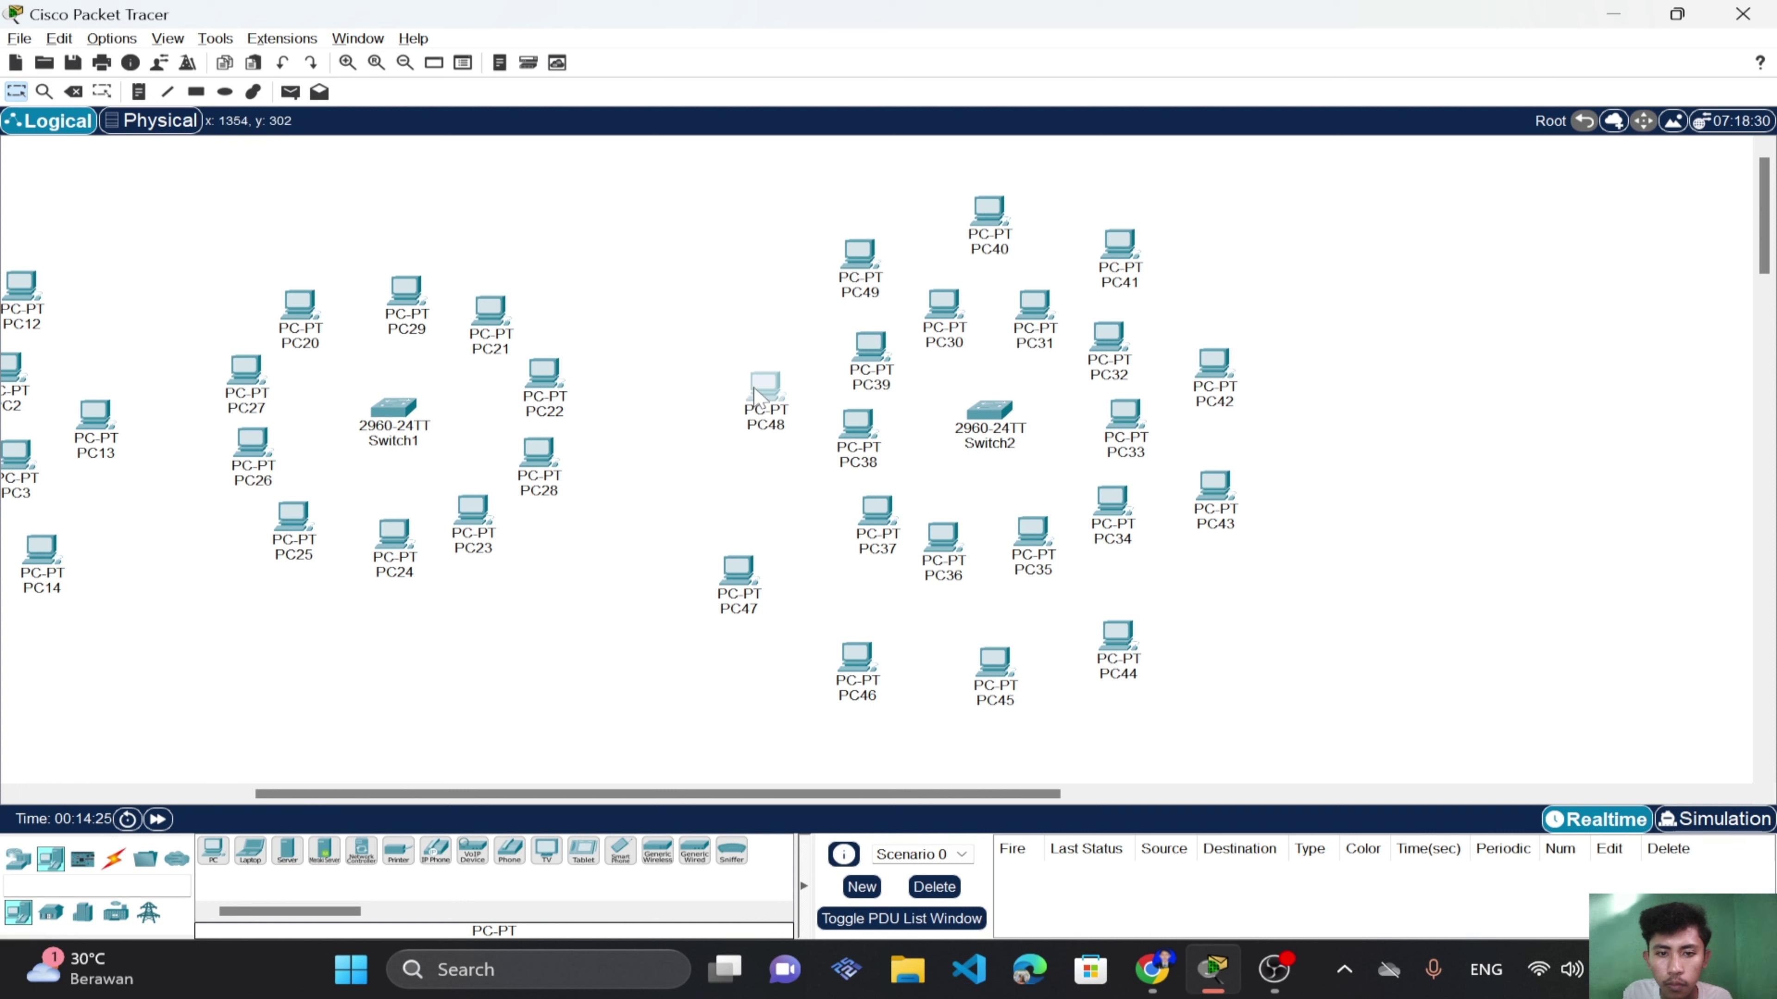
{"action": "left_click_drag", "start_coordinate": [736, 573], "coordinate": [763, 516]}
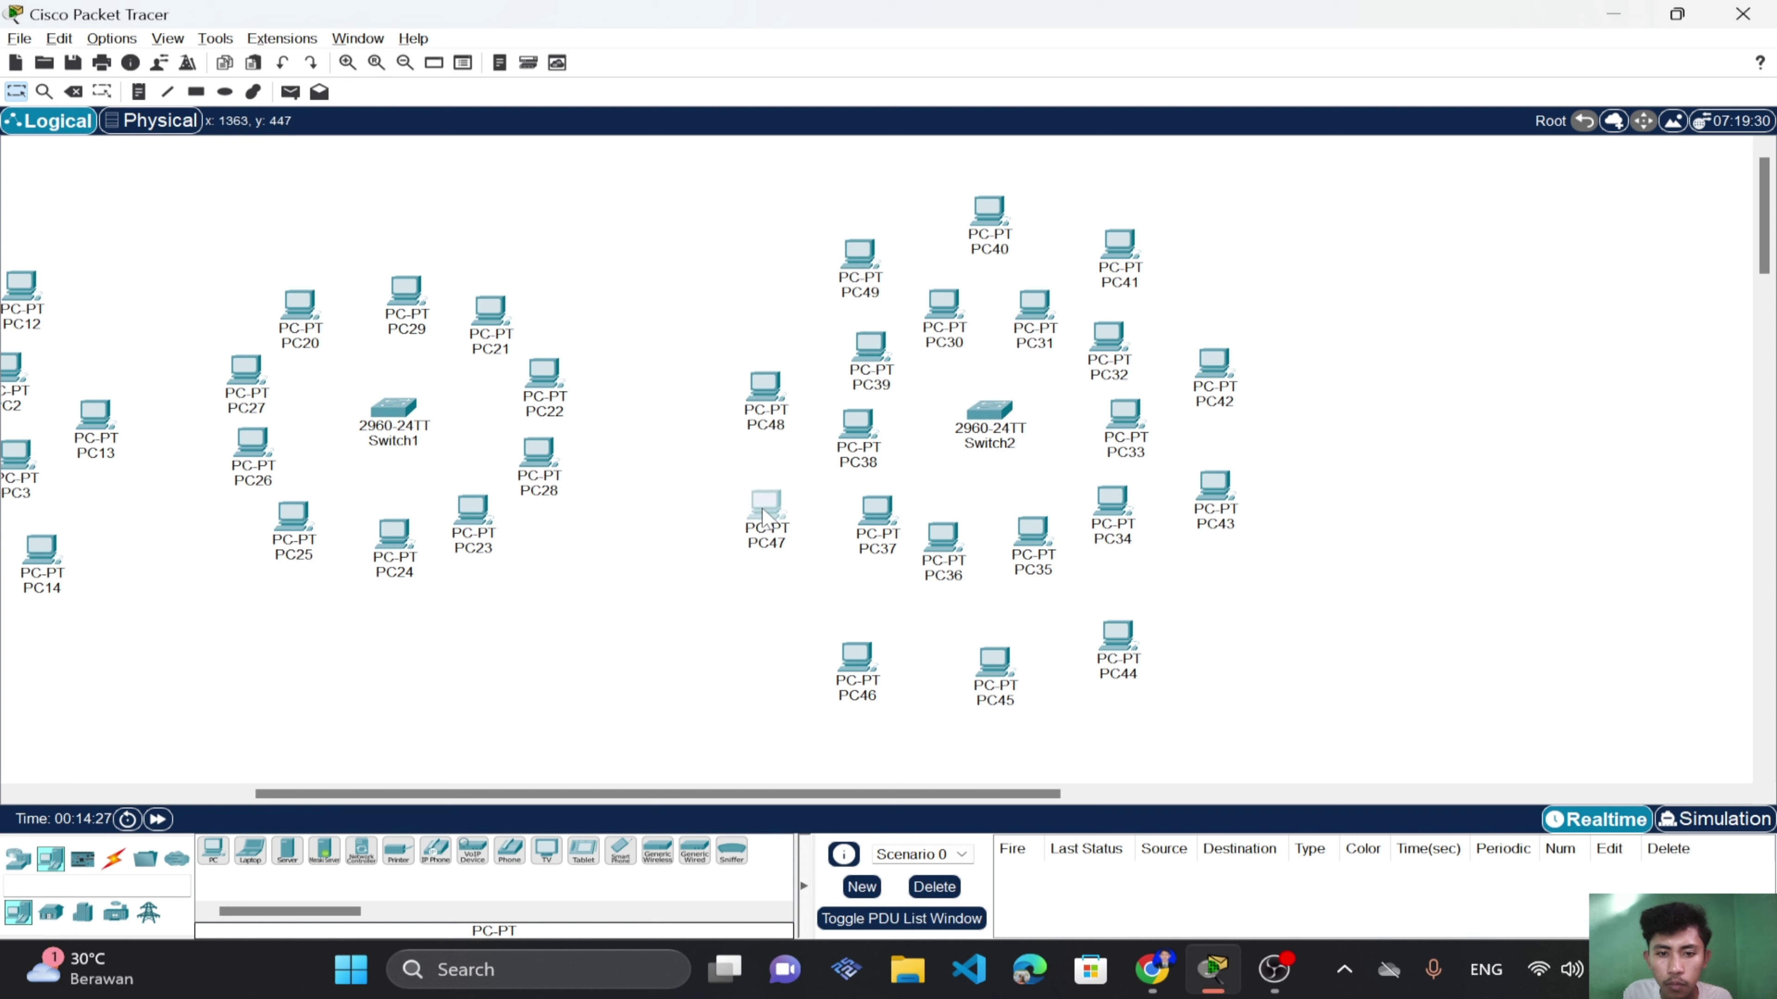
{"action": "left_click", "coordinate": [857, 695]}
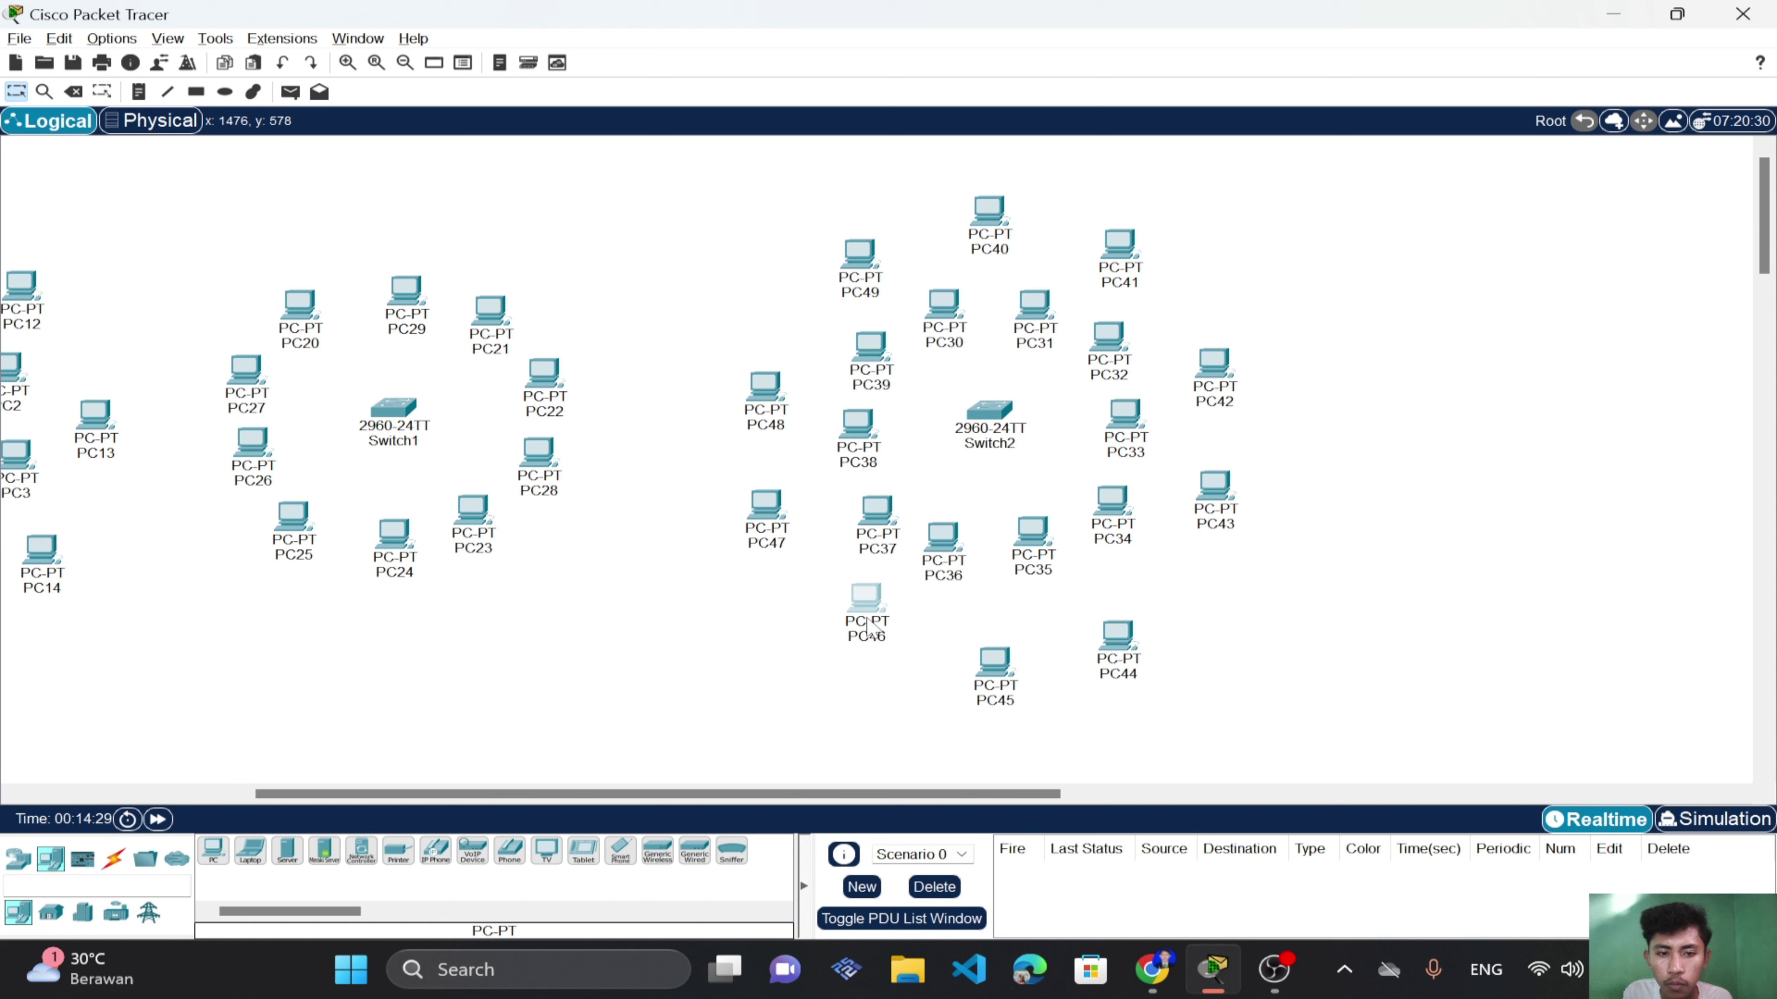
{"action": "left_click_drag", "start_coordinate": [867, 618], "coordinate": [866, 622]}
{"action": "left_click_drag", "start_coordinate": [998, 689], "coordinate": [1008, 647]}
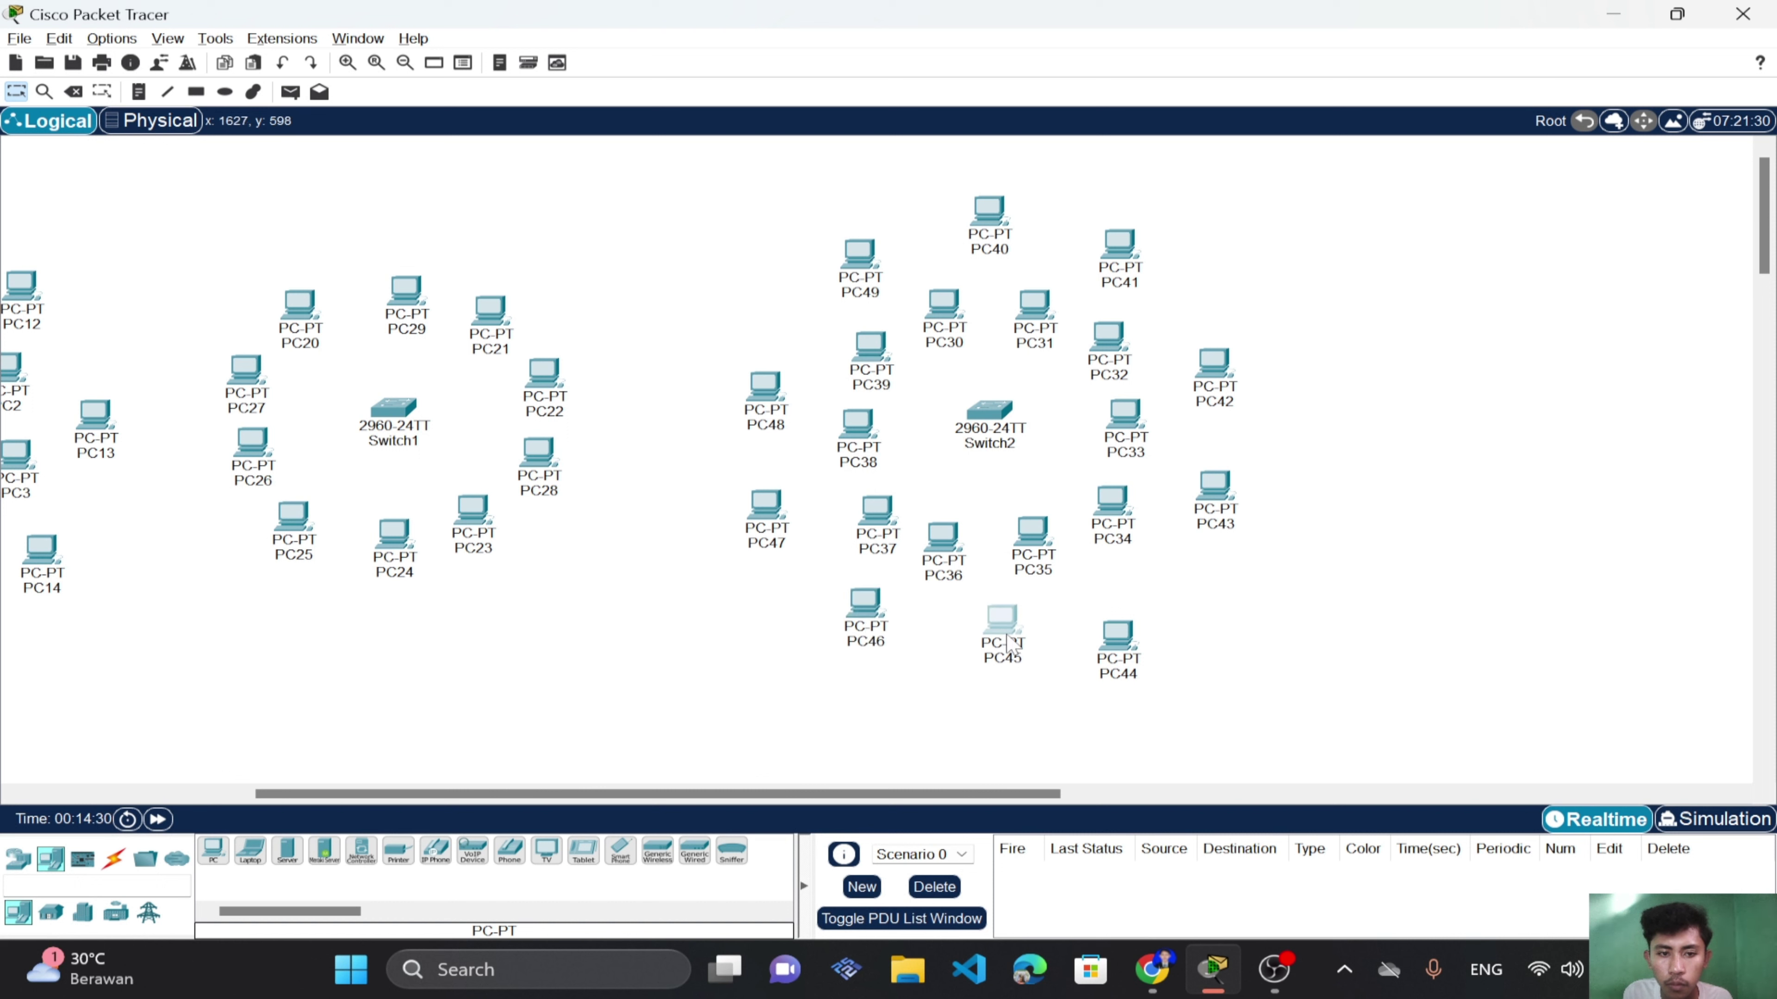
{"action": "left_click_drag", "start_coordinate": [1121, 658], "coordinate": [1138, 608]}
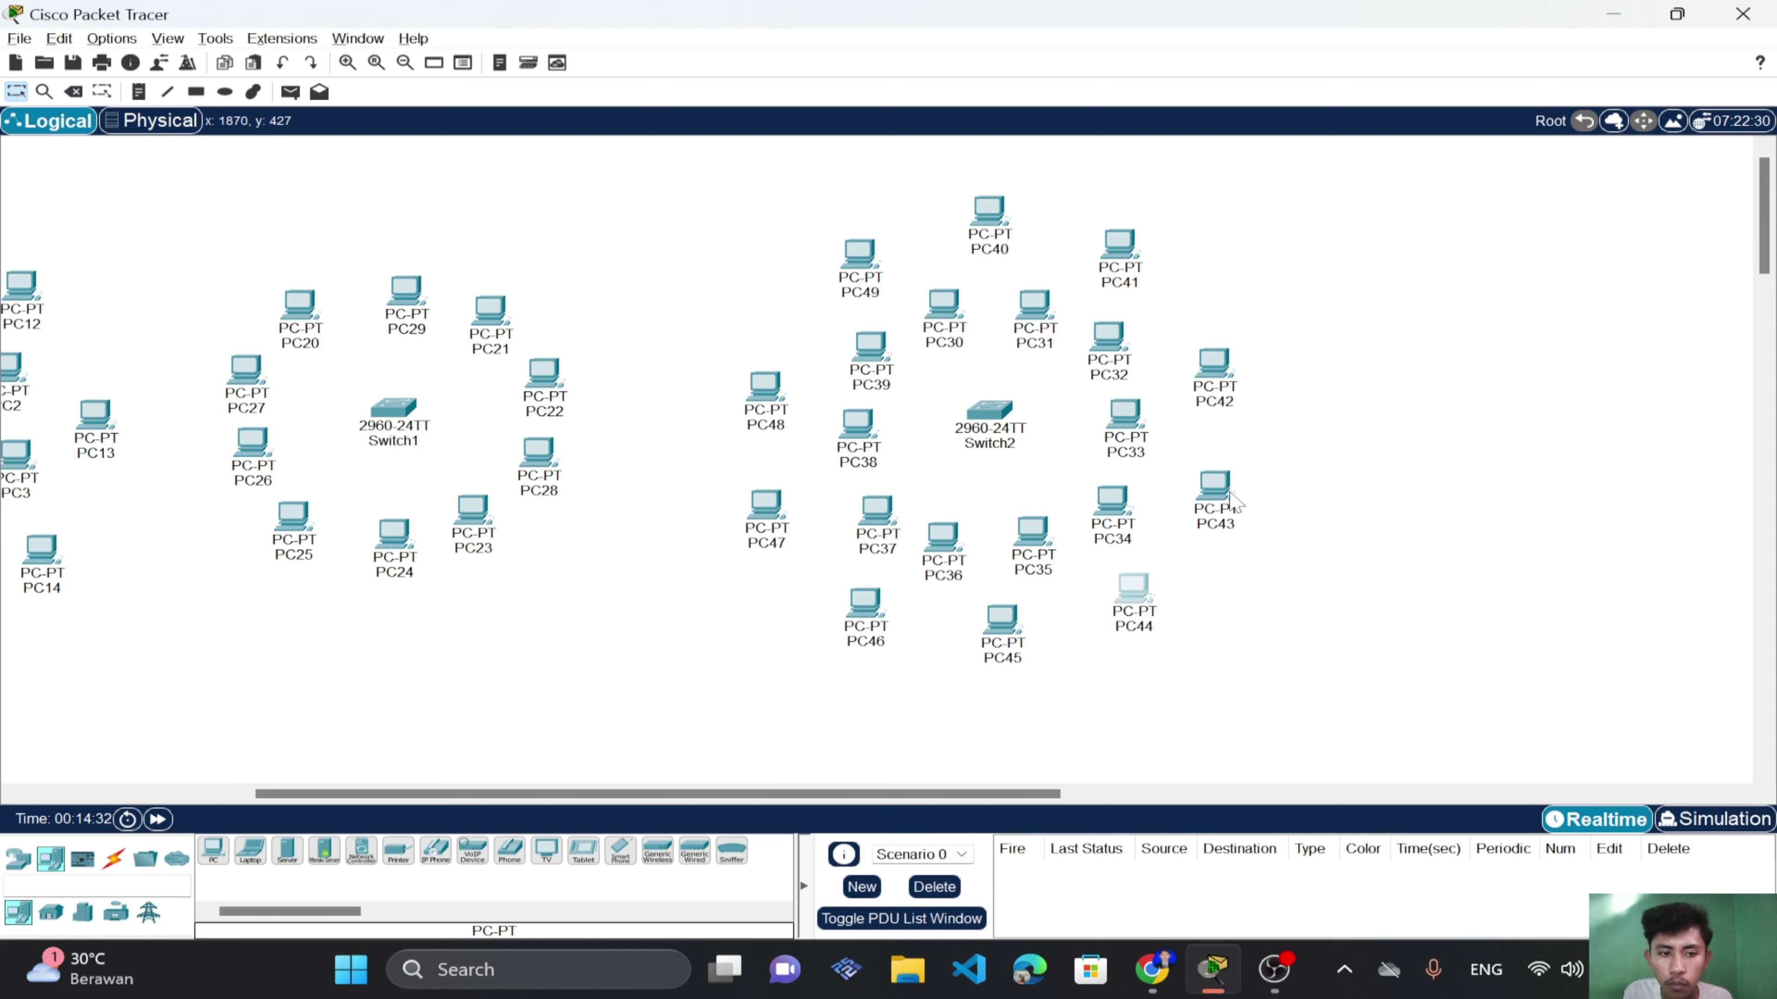
{"action": "left_click_drag", "start_coordinate": [1232, 502], "coordinate": [1217, 481]}
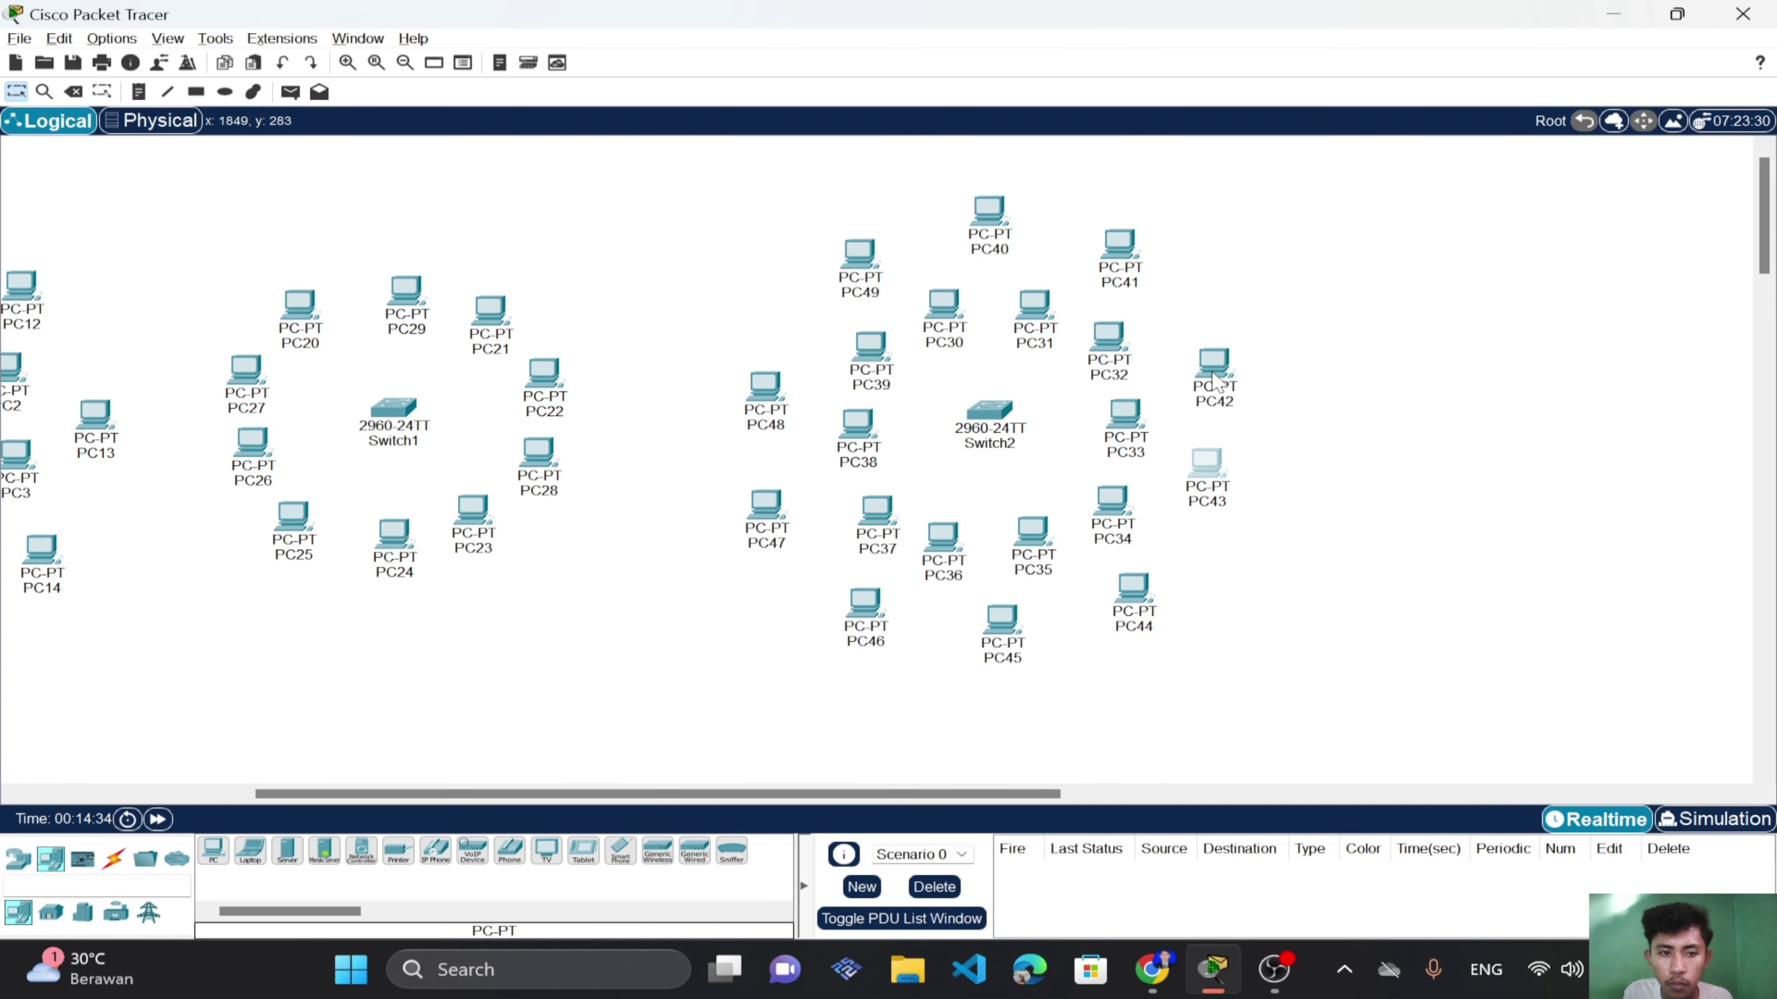
{"action": "left_click_drag", "start_coordinate": [1216, 382], "coordinate": [1209, 371]}
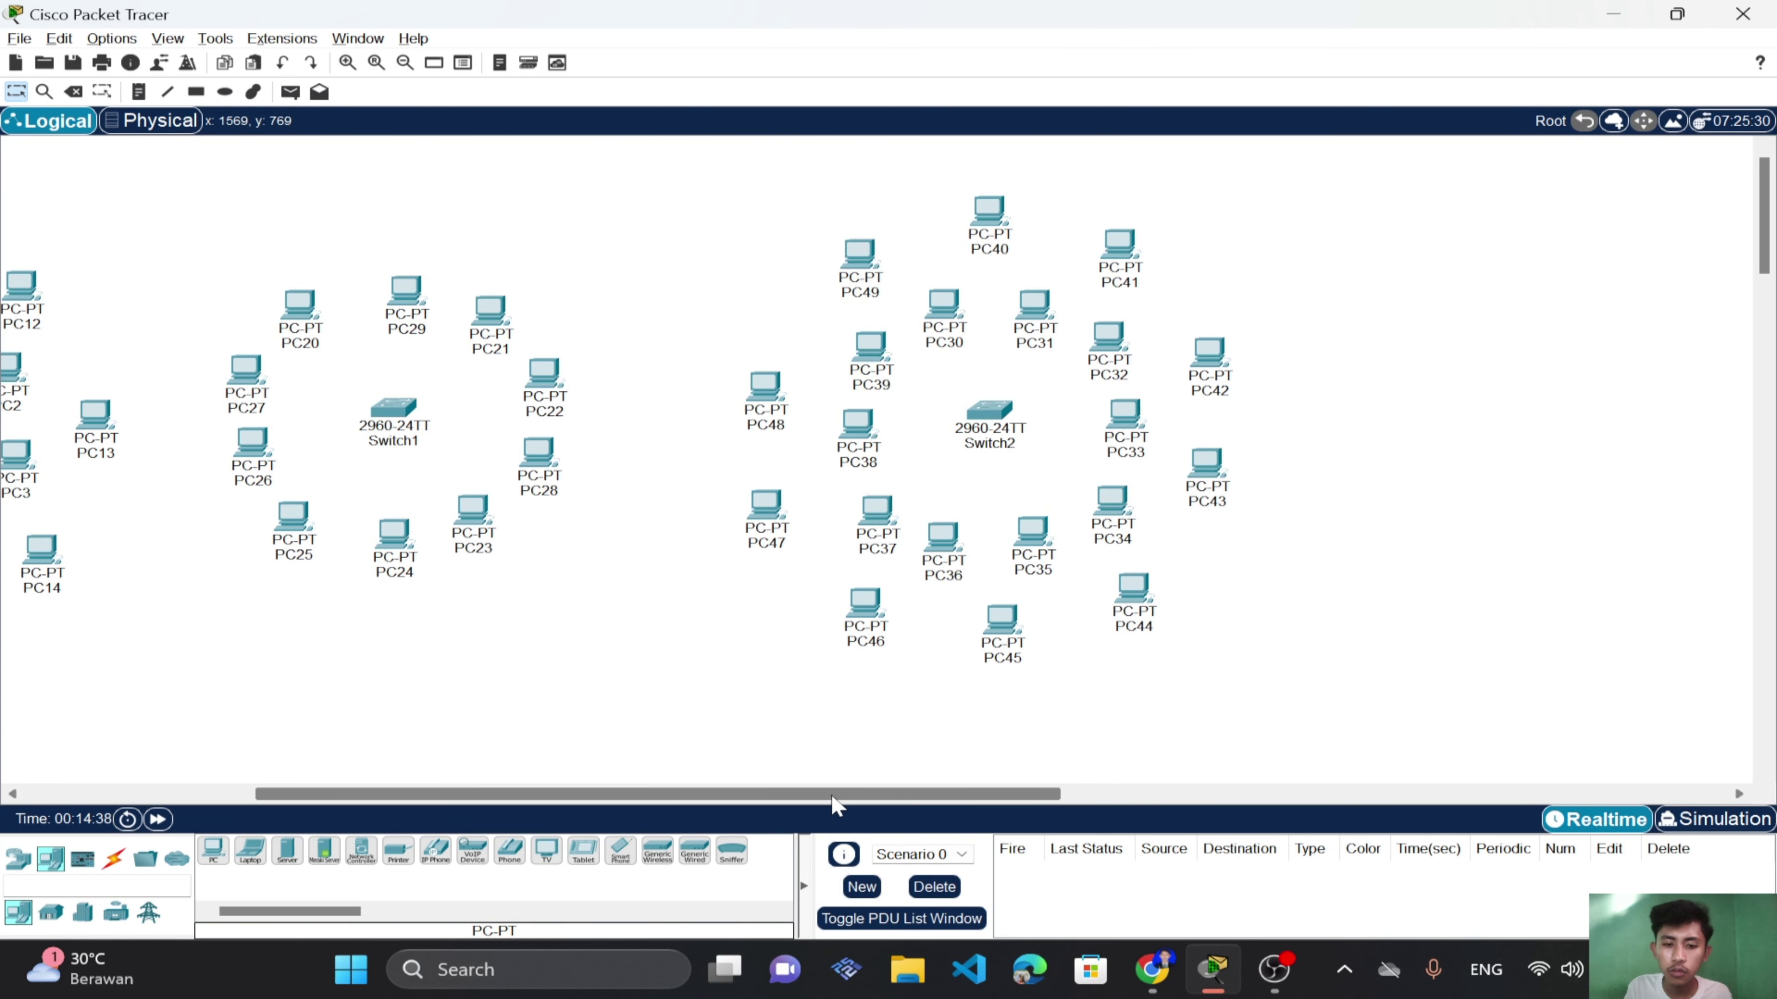
Place another 2960 switch in the empty area below Switch1's ring, horizontally aligned with Switch1.
{"action": "left_click_drag", "start_coordinate": [839, 793], "coordinate": [633, 793]}
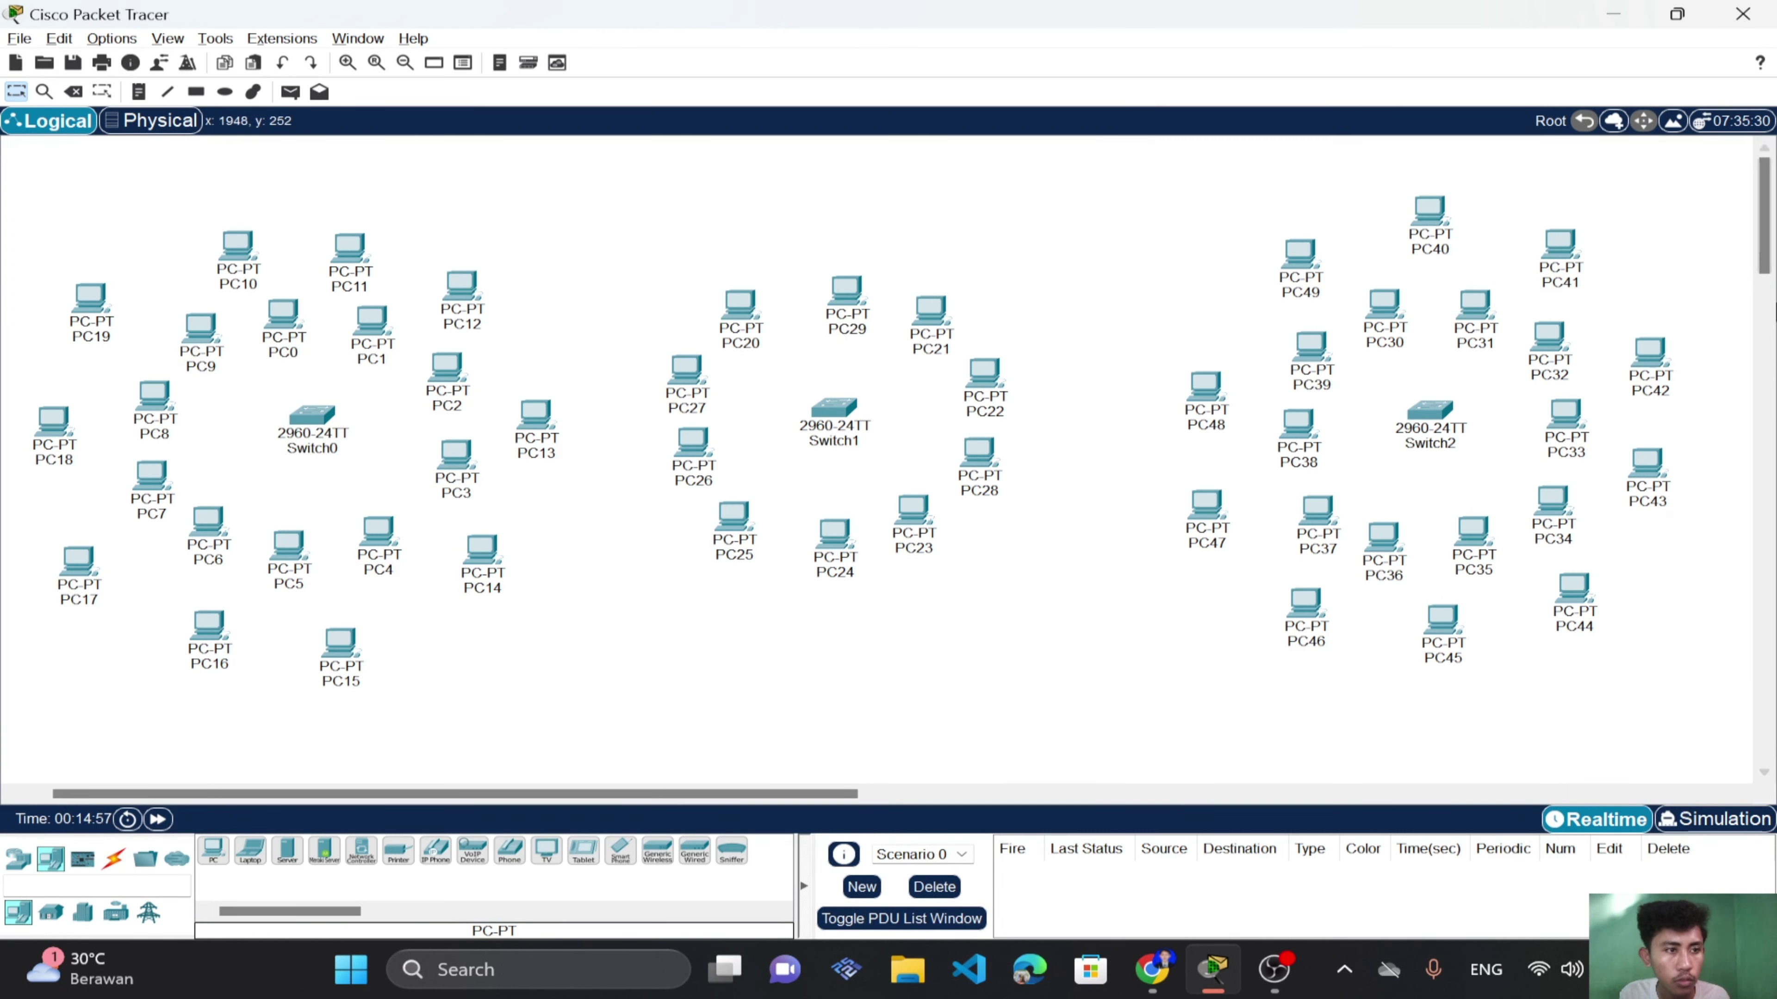
{"action": "left_click_drag", "start_coordinate": [1768, 271], "coordinate": [1767, 331]}
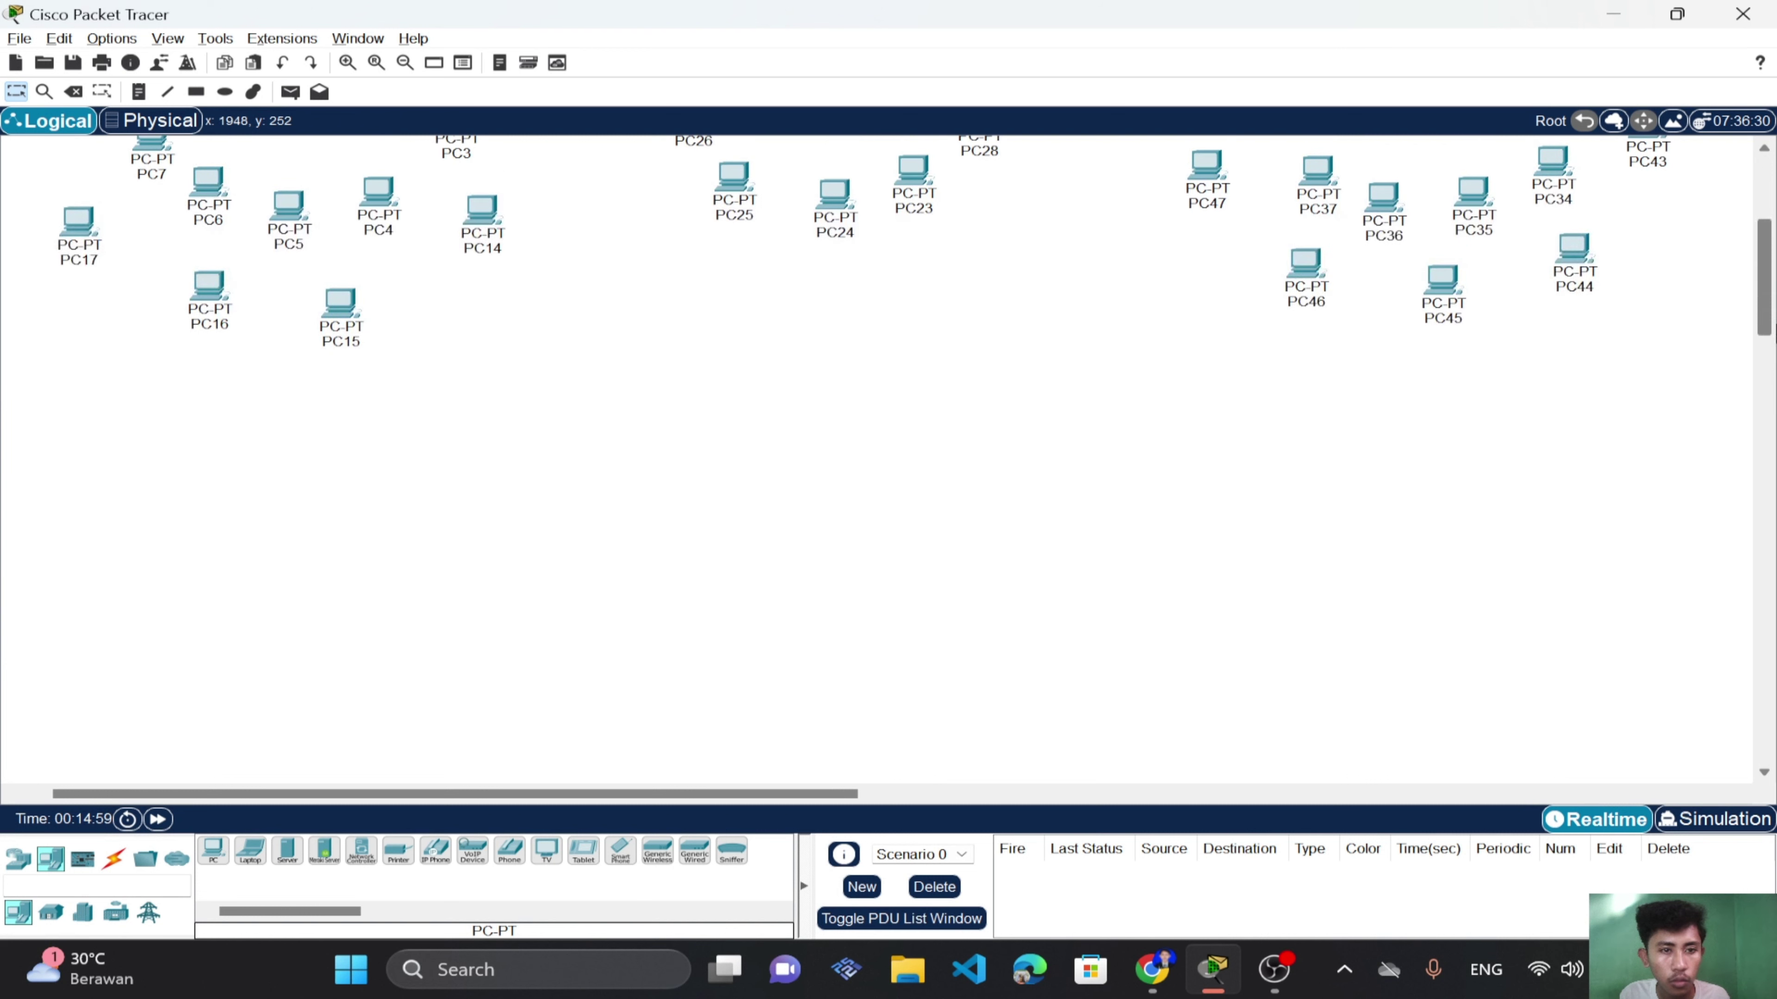
{"action": "left_click", "coordinate": [18, 858]}
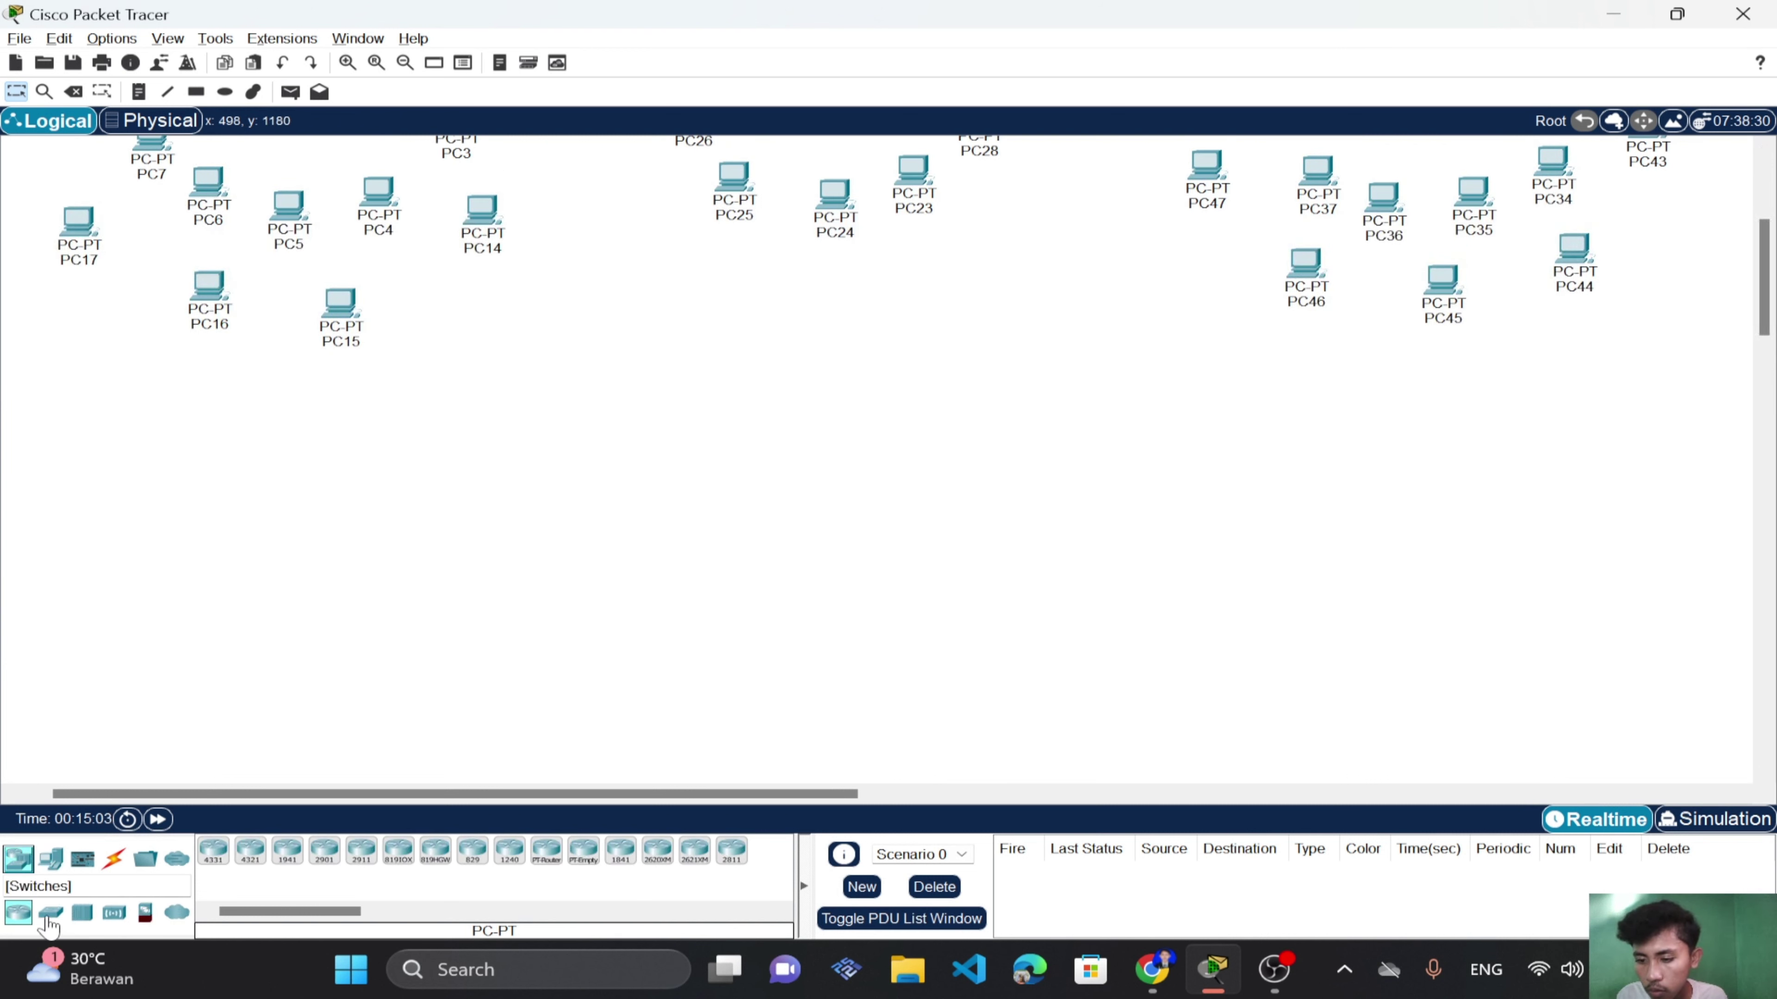
{"action": "mouse_move", "coordinate": [51, 912]}
{"action": "left_mouse_down"}
{"action": "mouse_move", "coordinate": [187, 874]}
{"action": "mouse_move", "coordinate": [67, 917]}
{"action": "left_mouse_up"}
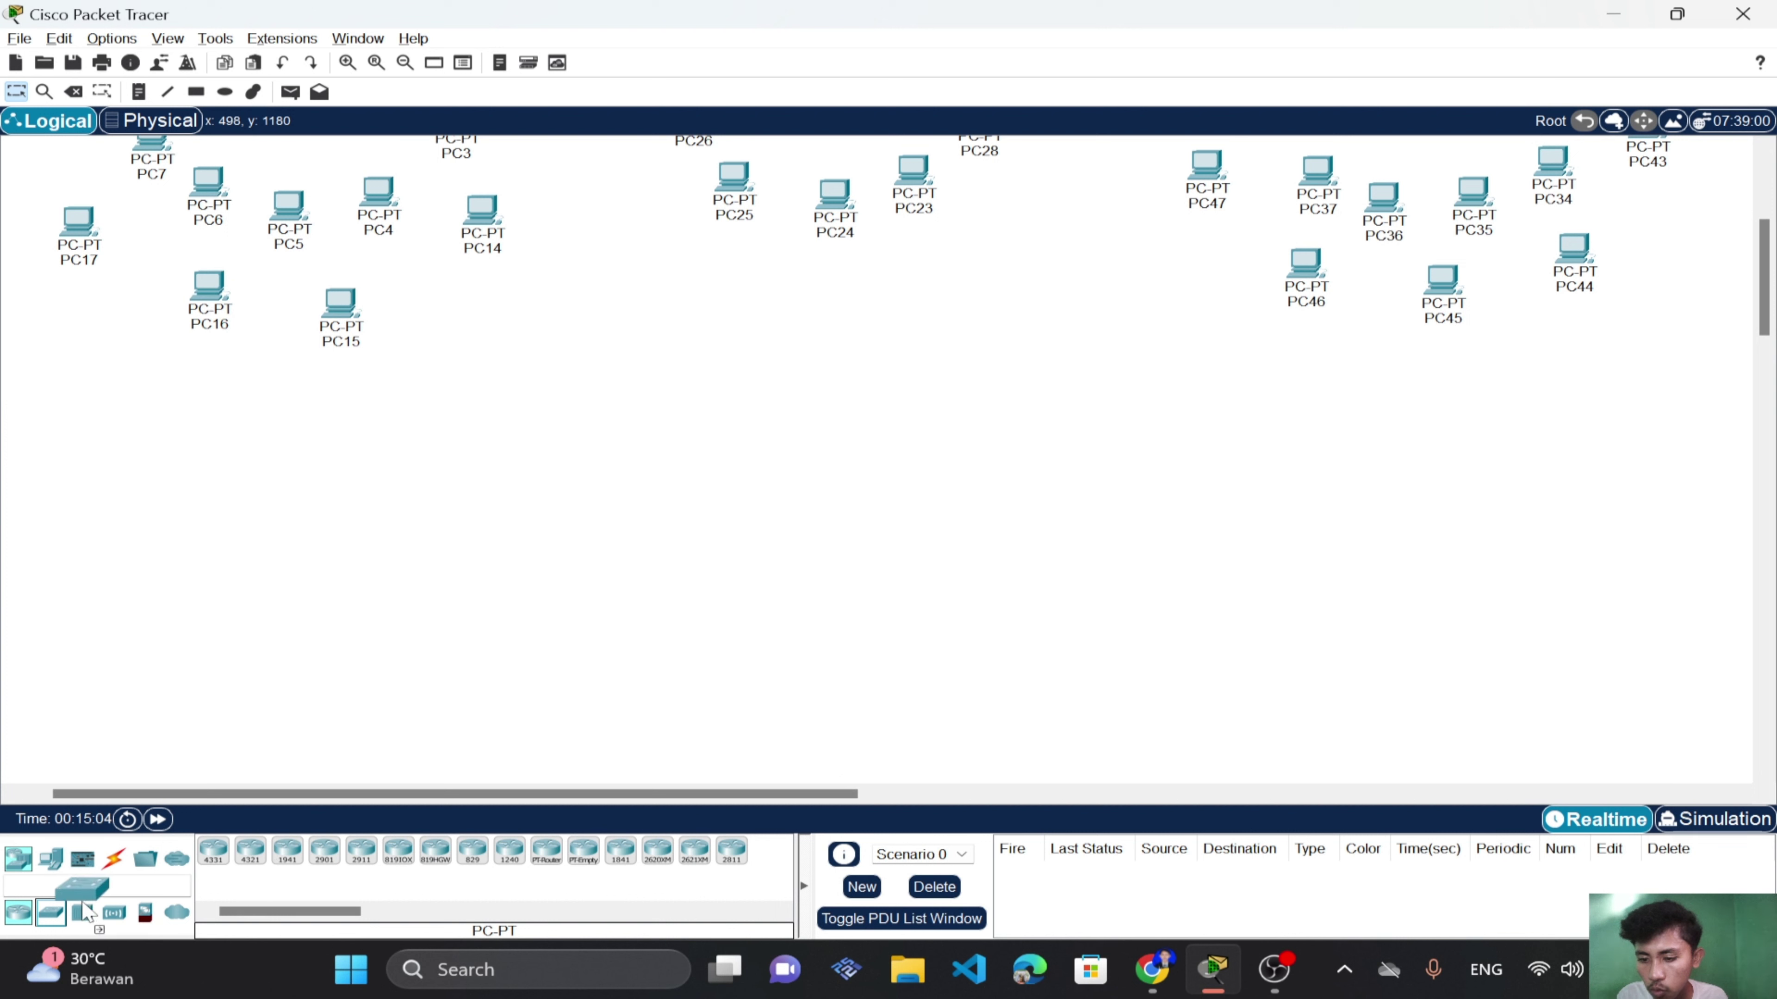
{"action": "left_click", "coordinate": [58, 919]}
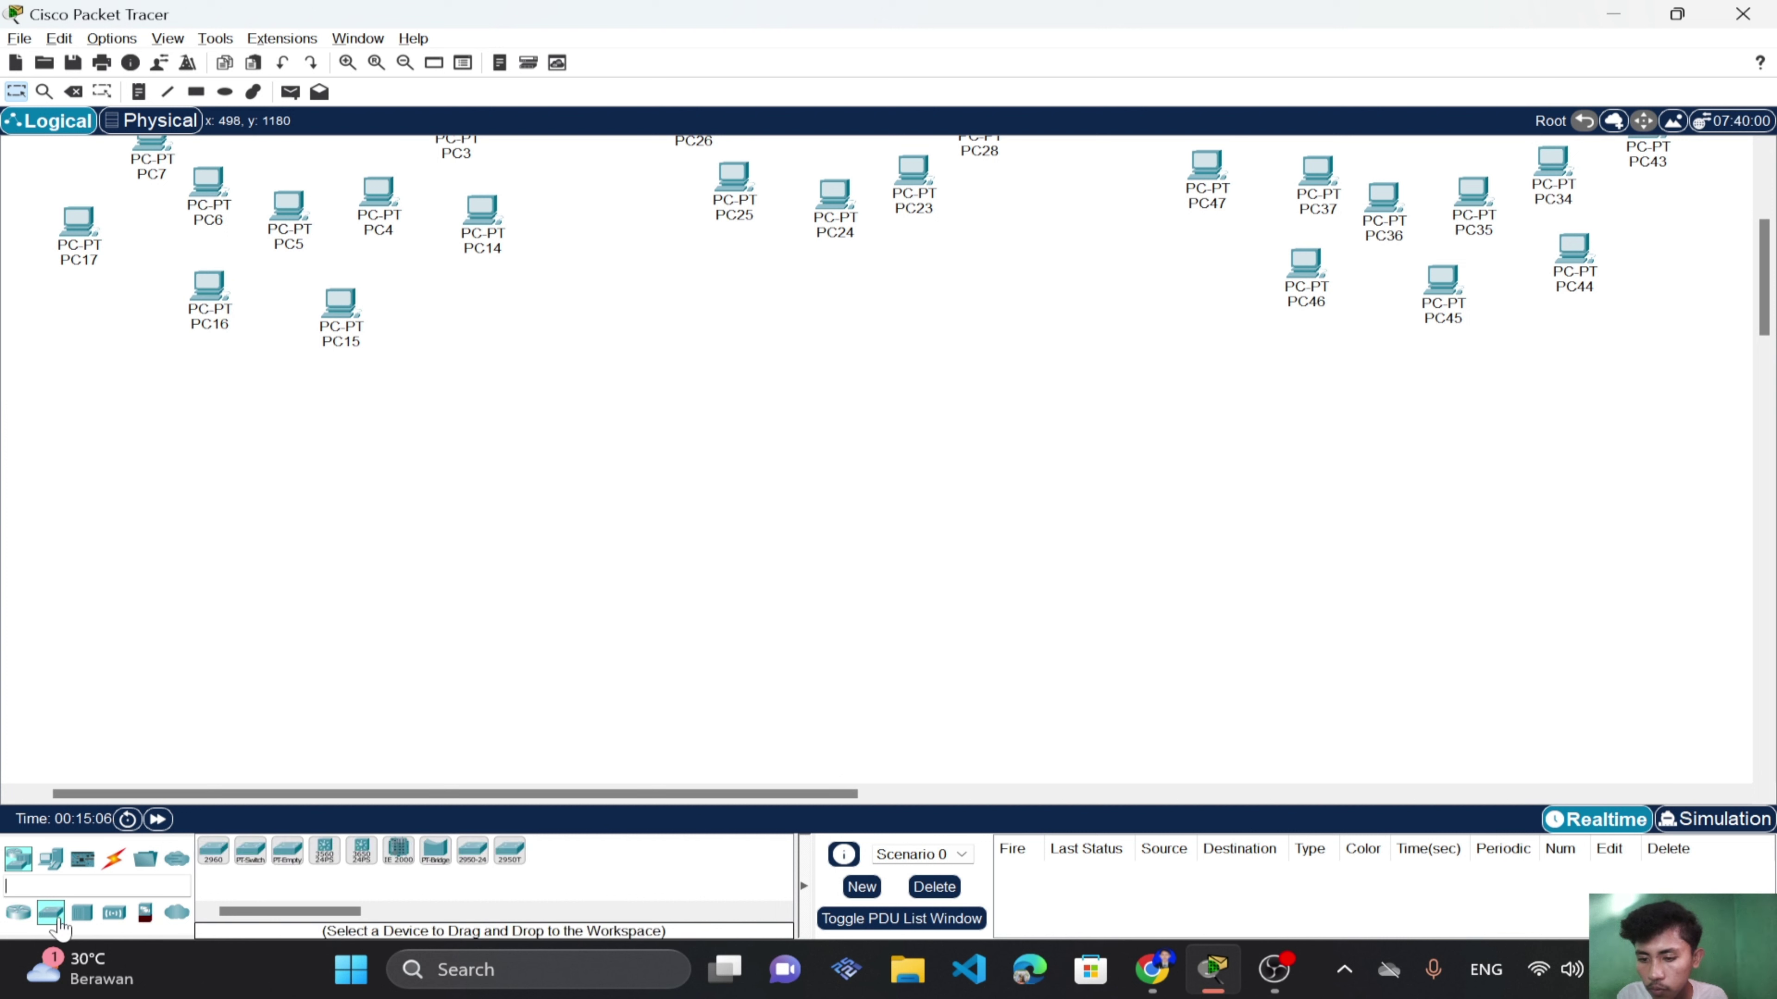
{"action": "left_click", "coordinate": [215, 855]}
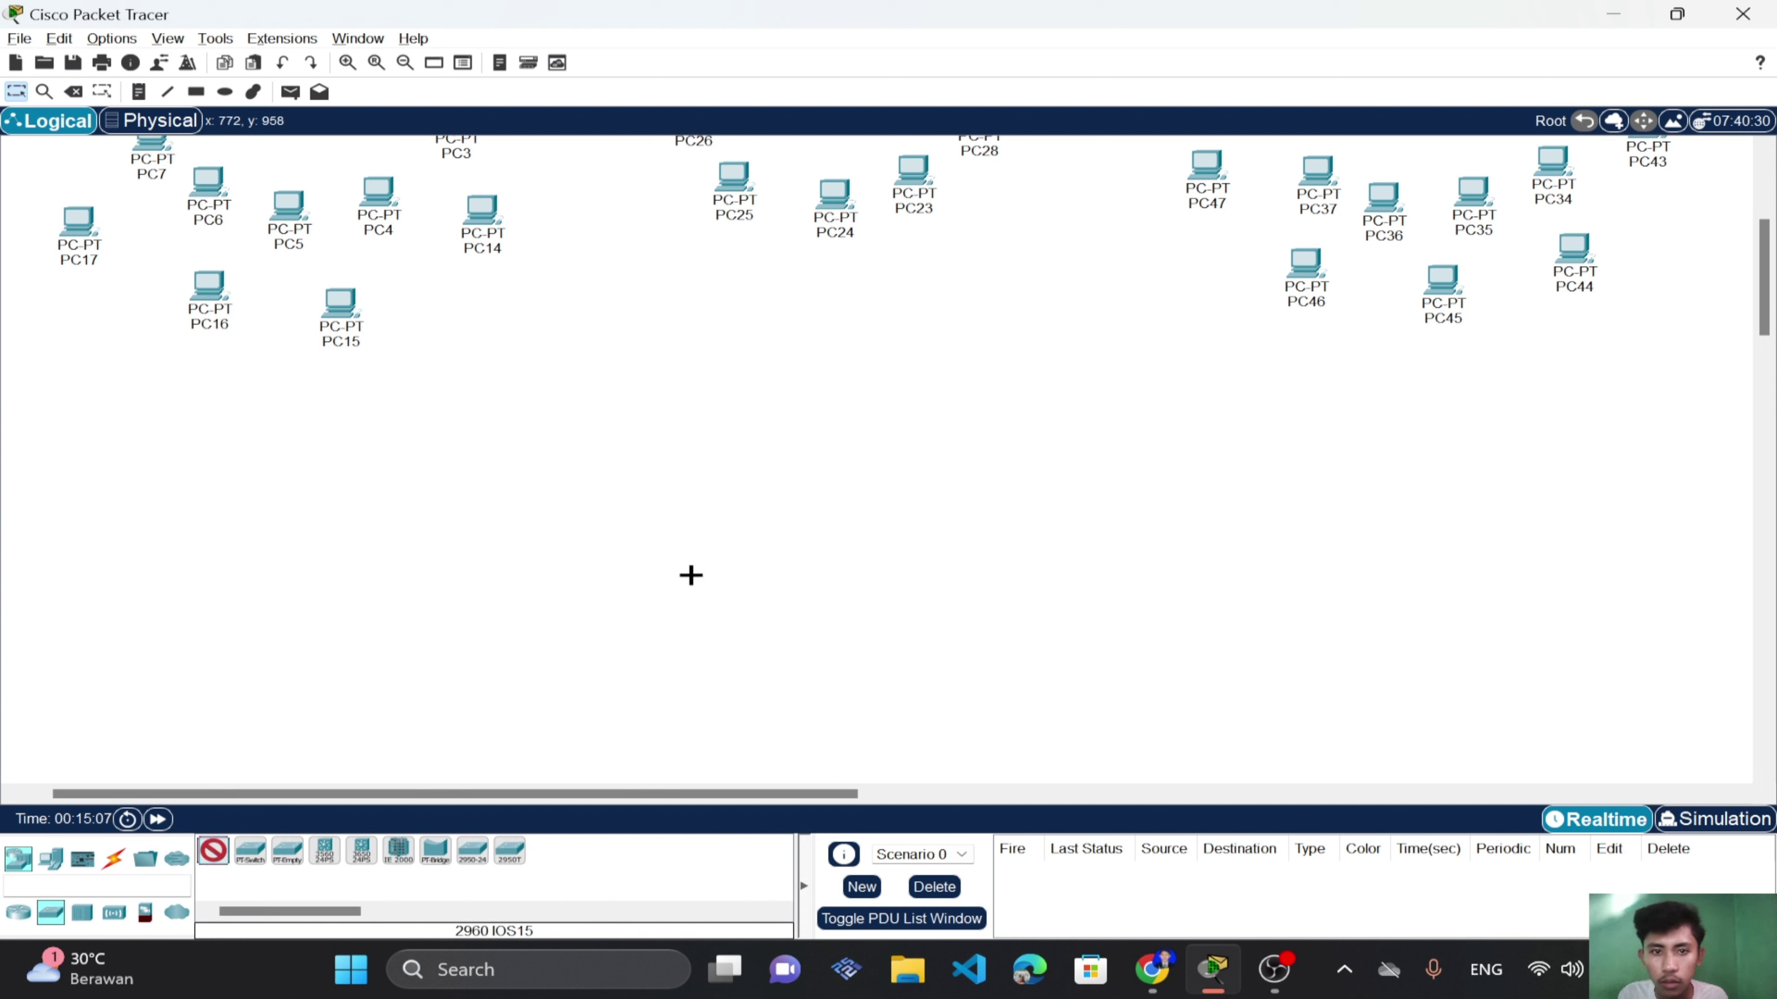
{"action": "left_click", "coordinate": [832, 496]}
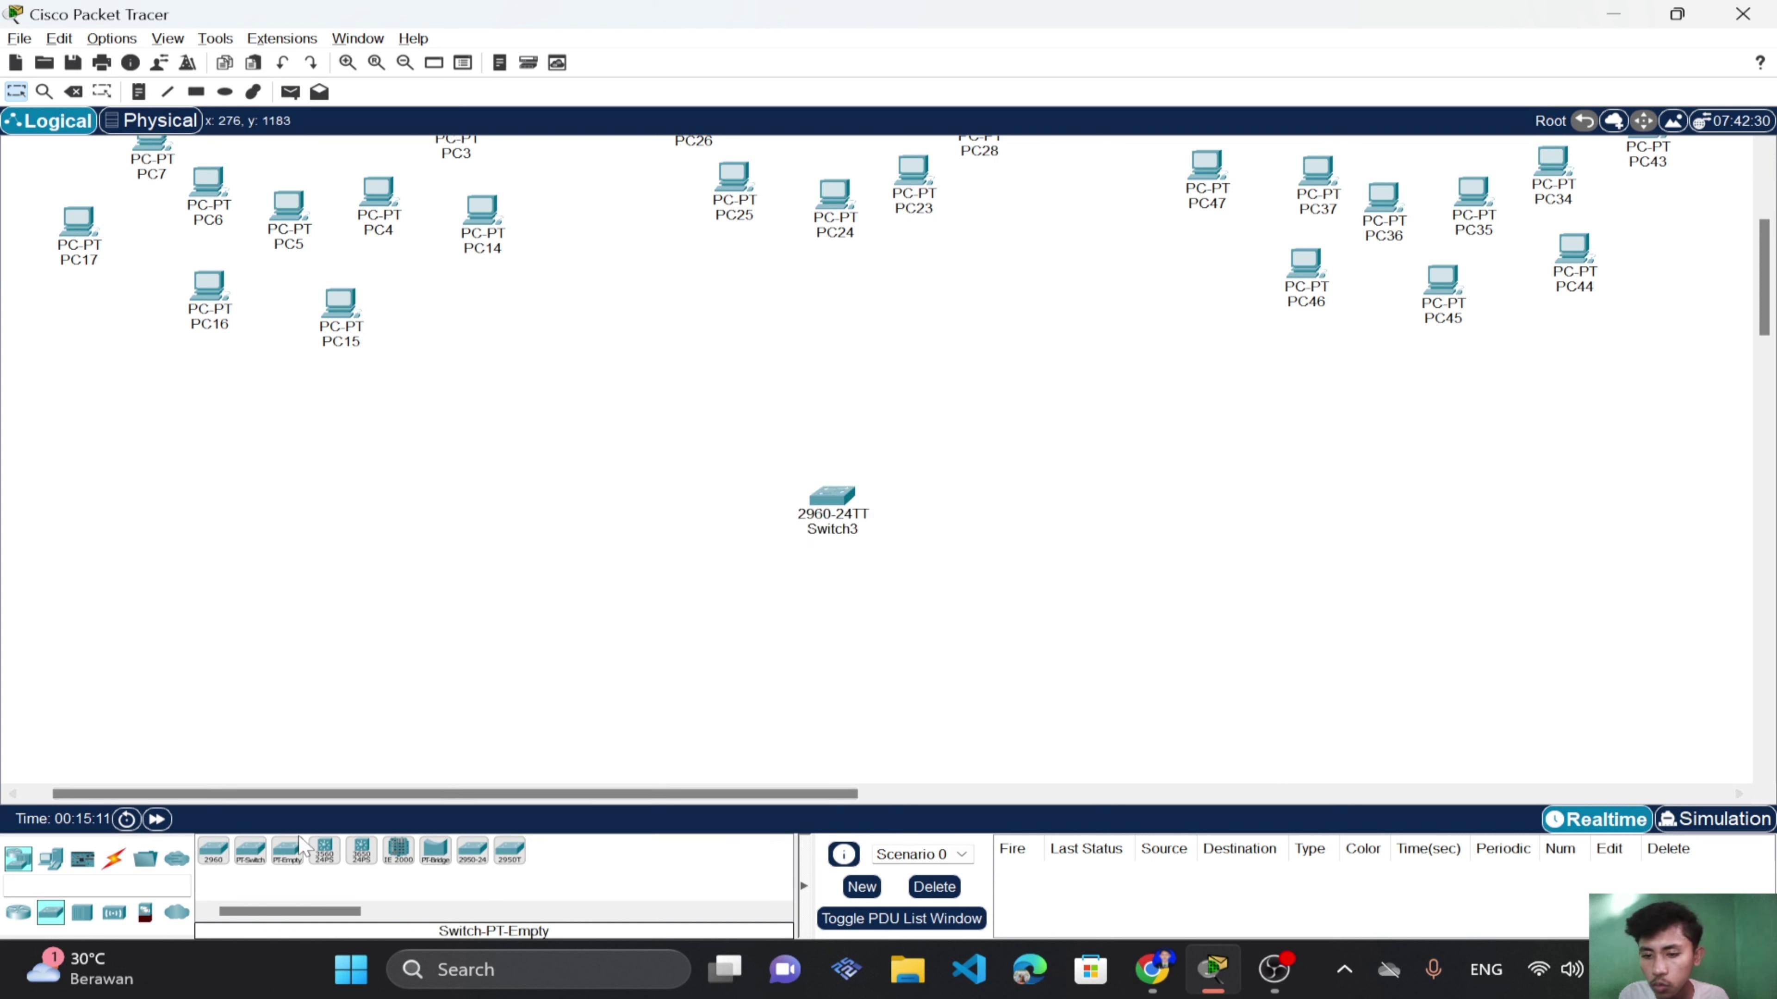
Add a Server-PT to the right of Switch3, level with it.
{"action": "left_click", "coordinate": [41, 869]}
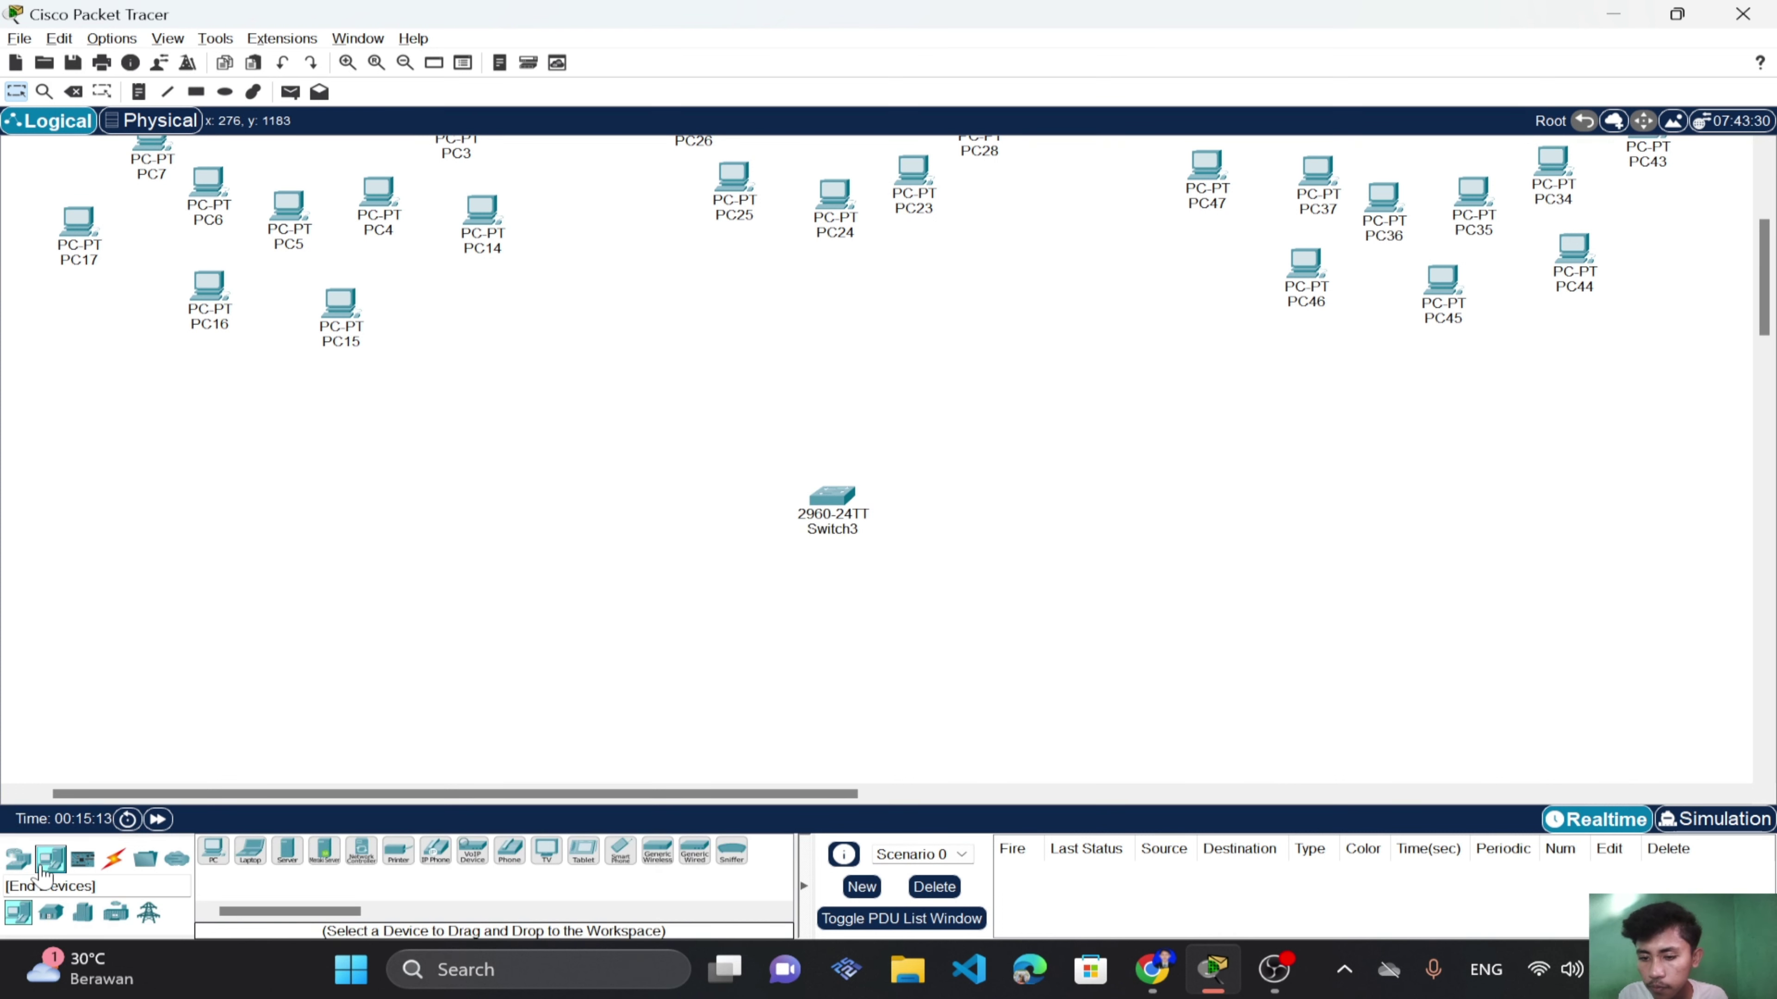
{"action": "left_click", "coordinate": [287, 861]}
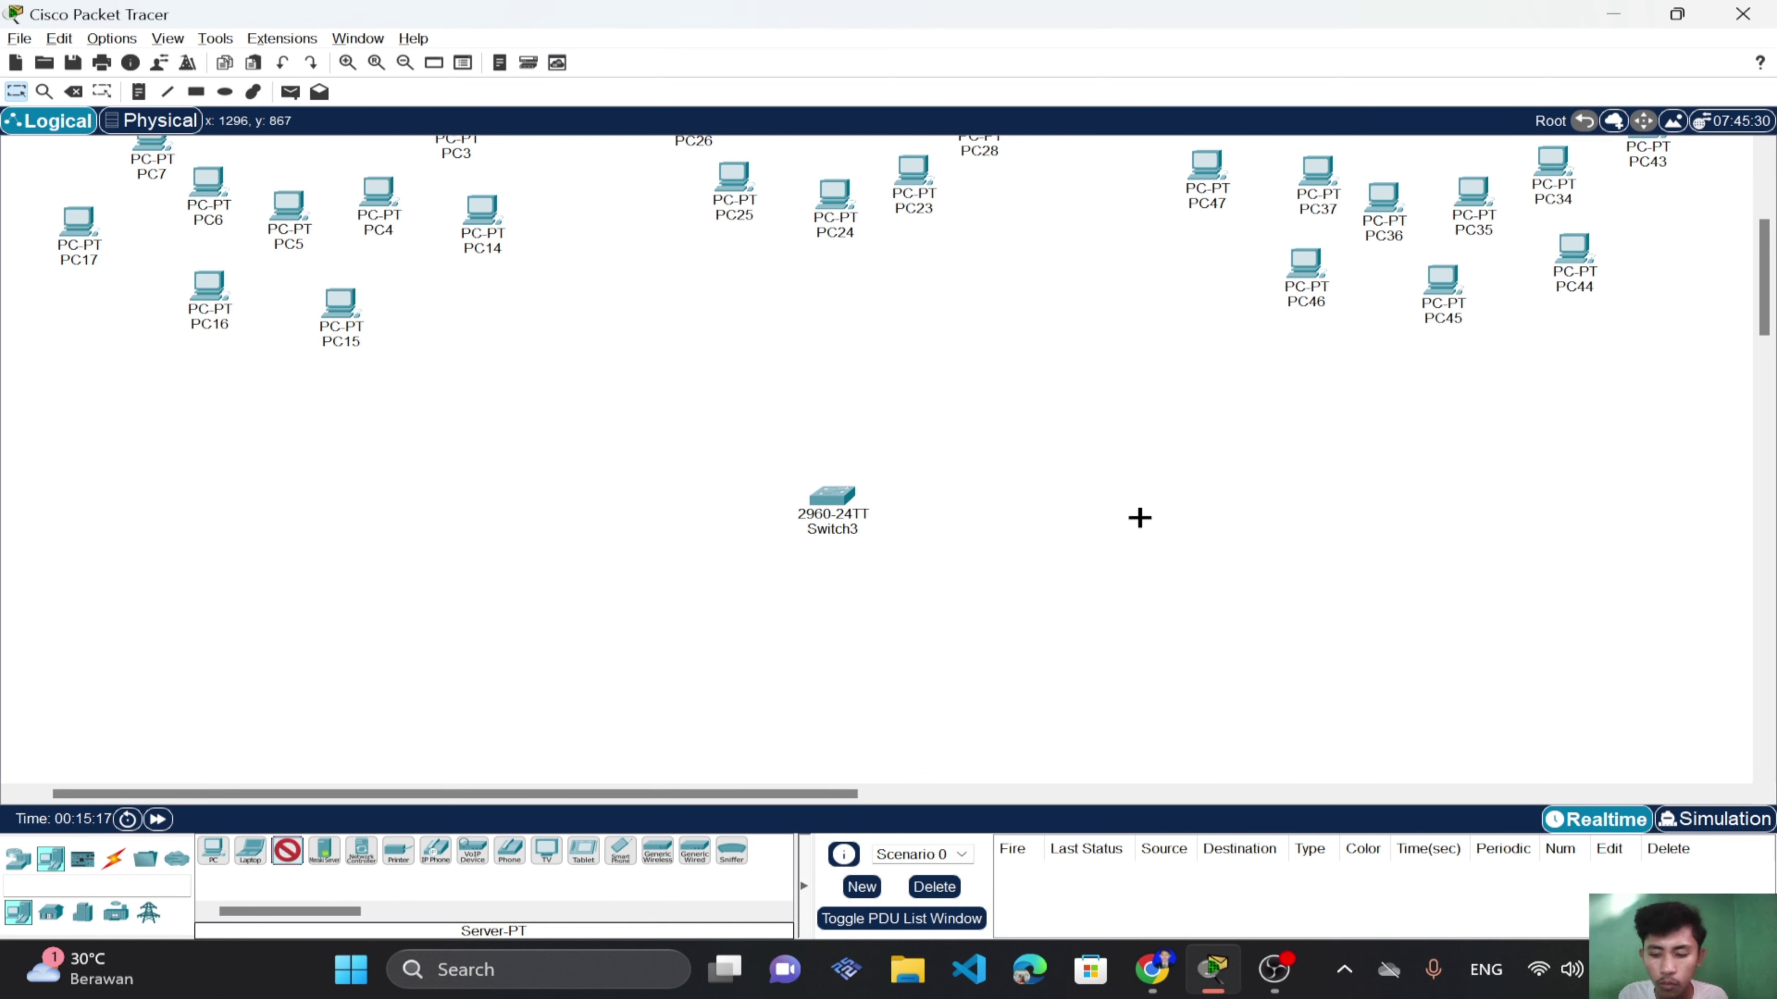
{"action": "left_click", "coordinate": [1147, 511]}
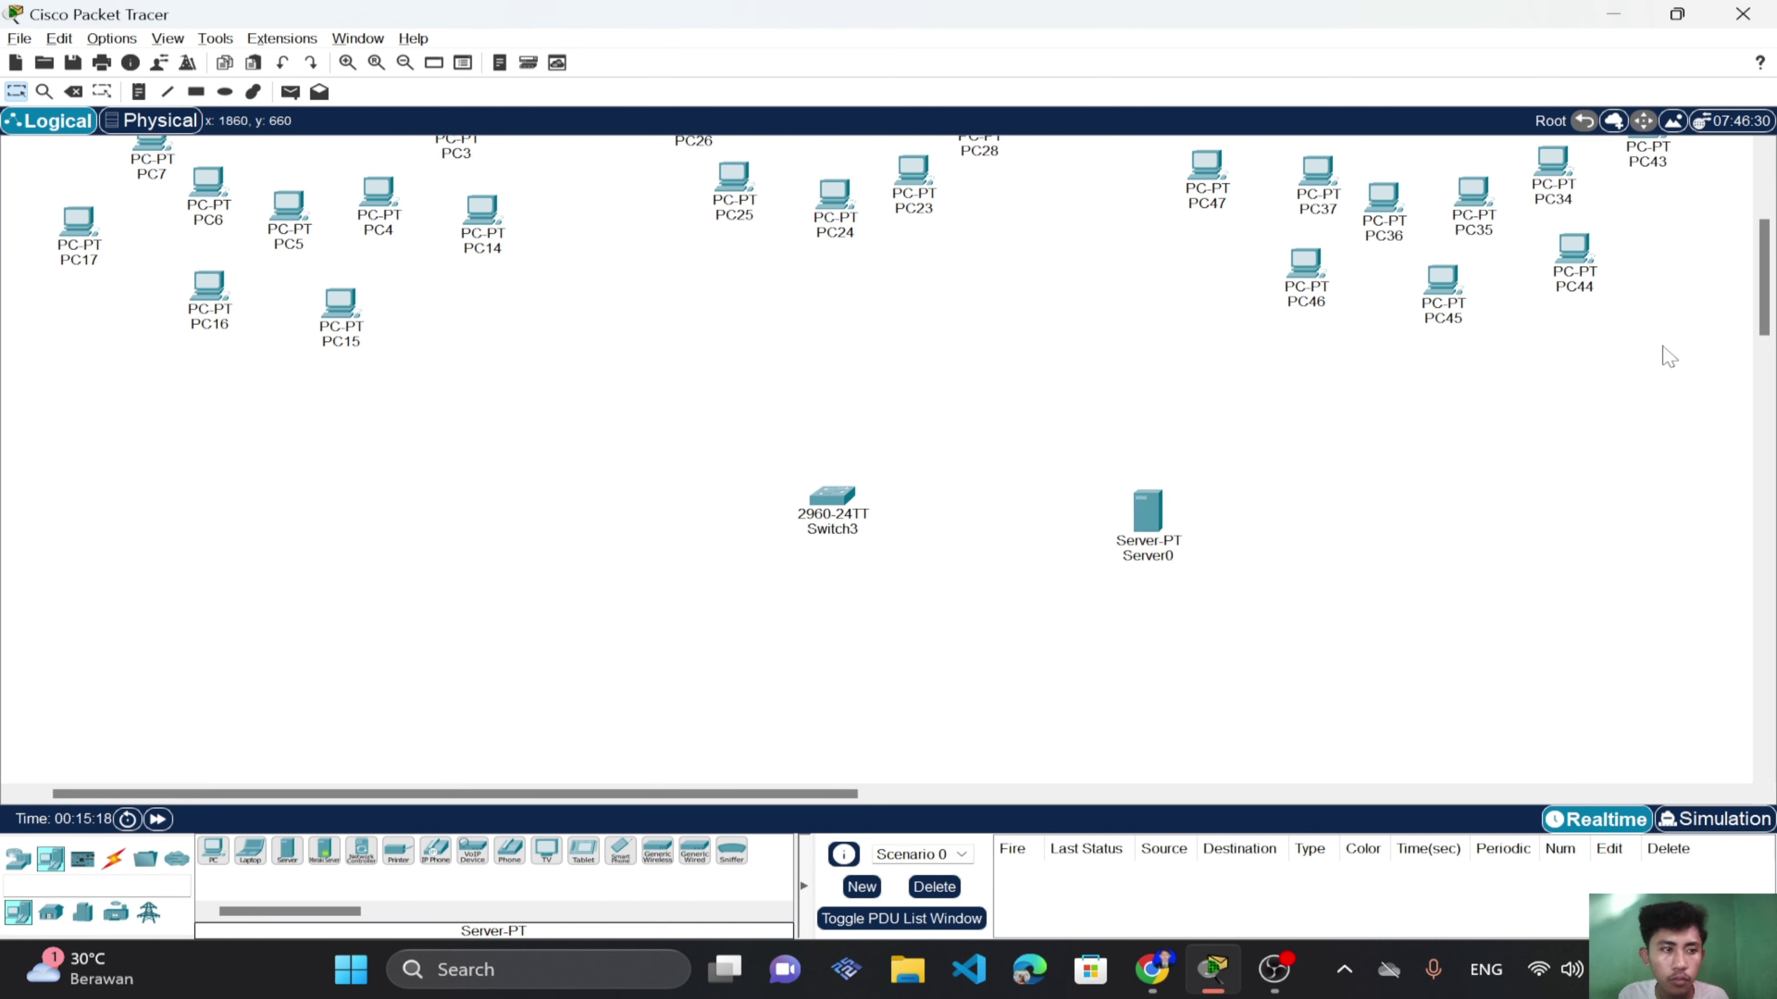
Connect Switch0's FastEthernet0/1 to PC0's FastEthernet0 with a copper straight-through cable.
{"action": "mouse_move", "coordinate": [1764, 322]}
{"action": "left_mouse_down"}
{"action": "mouse_move", "coordinate": [1764, 265]}
{"action": "mouse_move", "coordinate": [1764, 286]}
{"action": "left_mouse_up"}
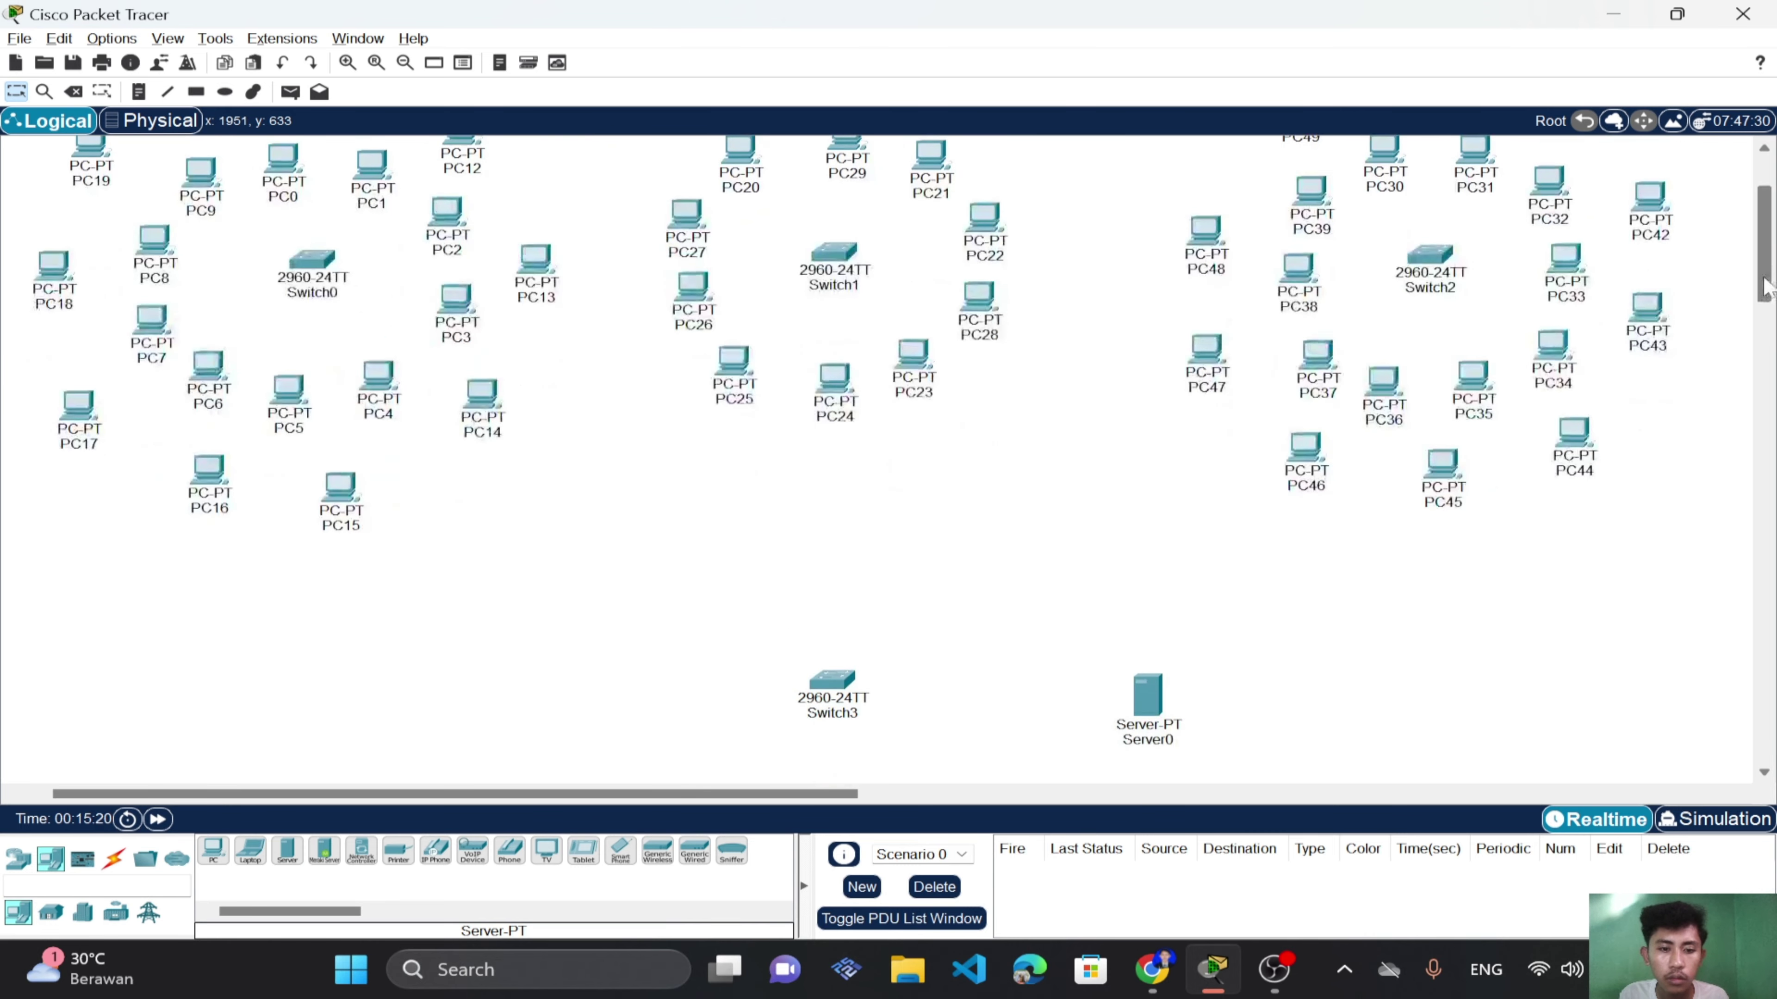
{"action": "scroll", "coordinate": [1130, 527], "scroll_direction": "up", "scroll_amount": 3}
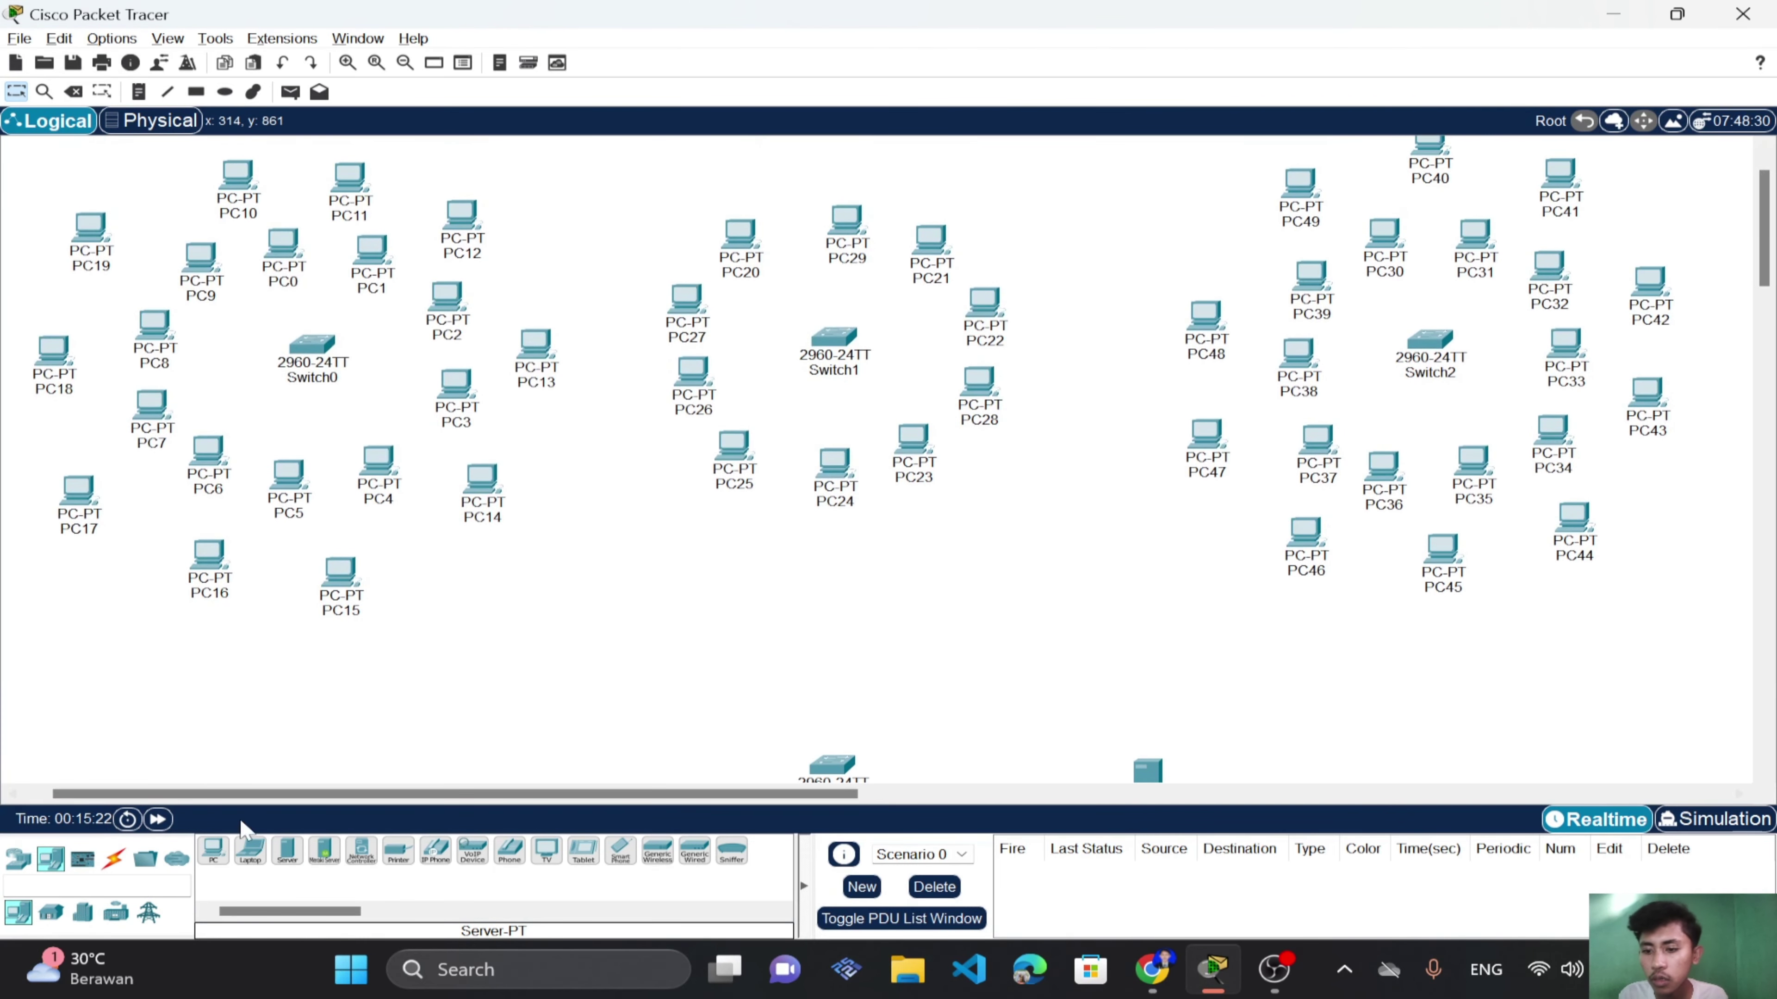
{"action": "left_click", "coordinate": [113, 858]}
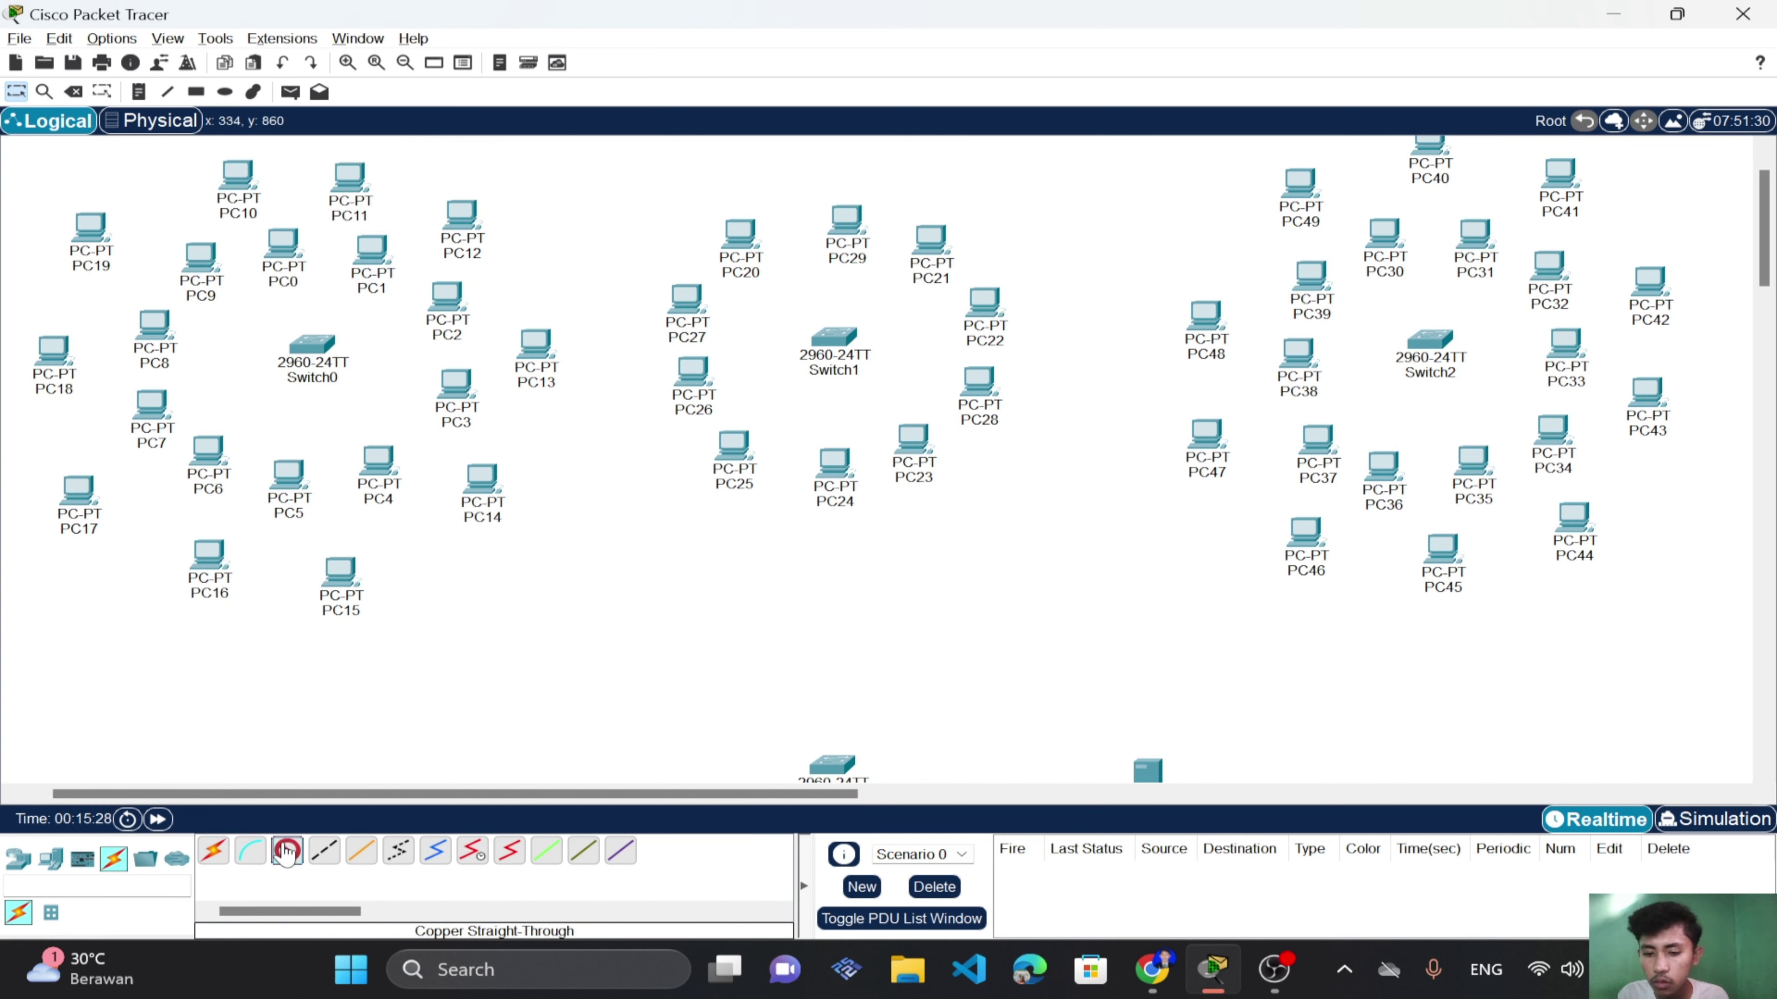
{"action": "left_click", "coordinate": [316, 349]}
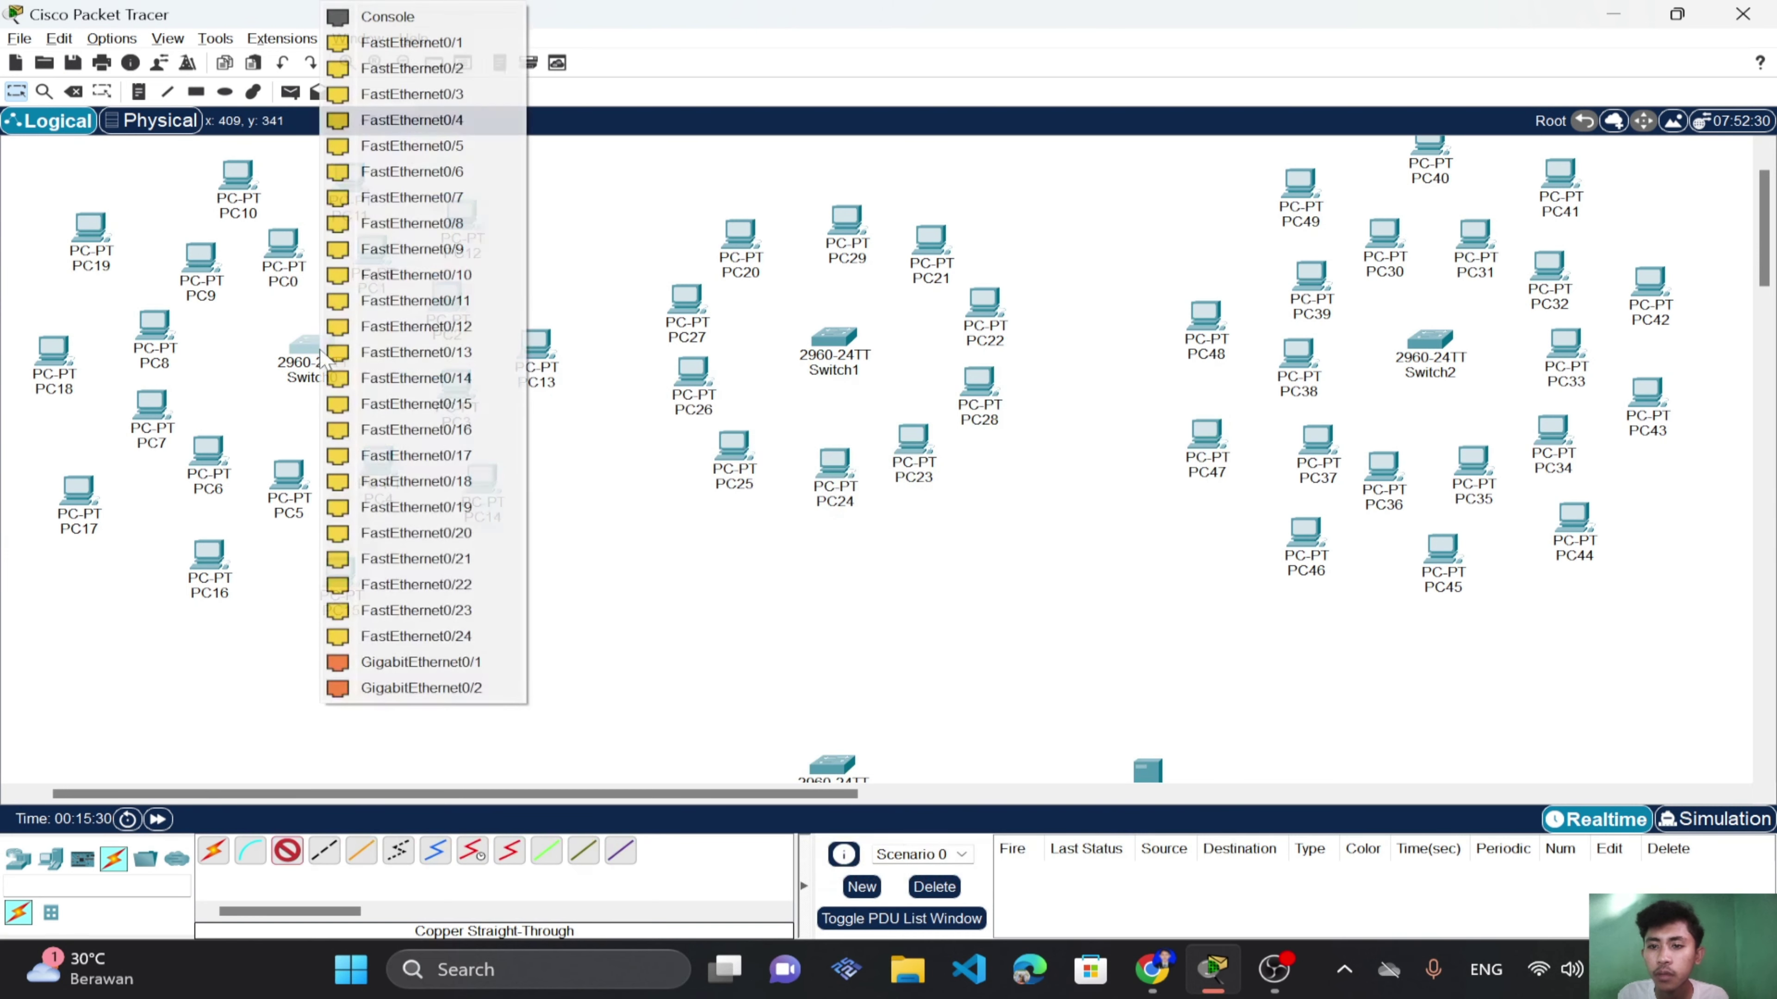
{"action": "left_click", "coordinate": [403, 44]}
{"action": "left_click", "coordinate": [286, 243]}
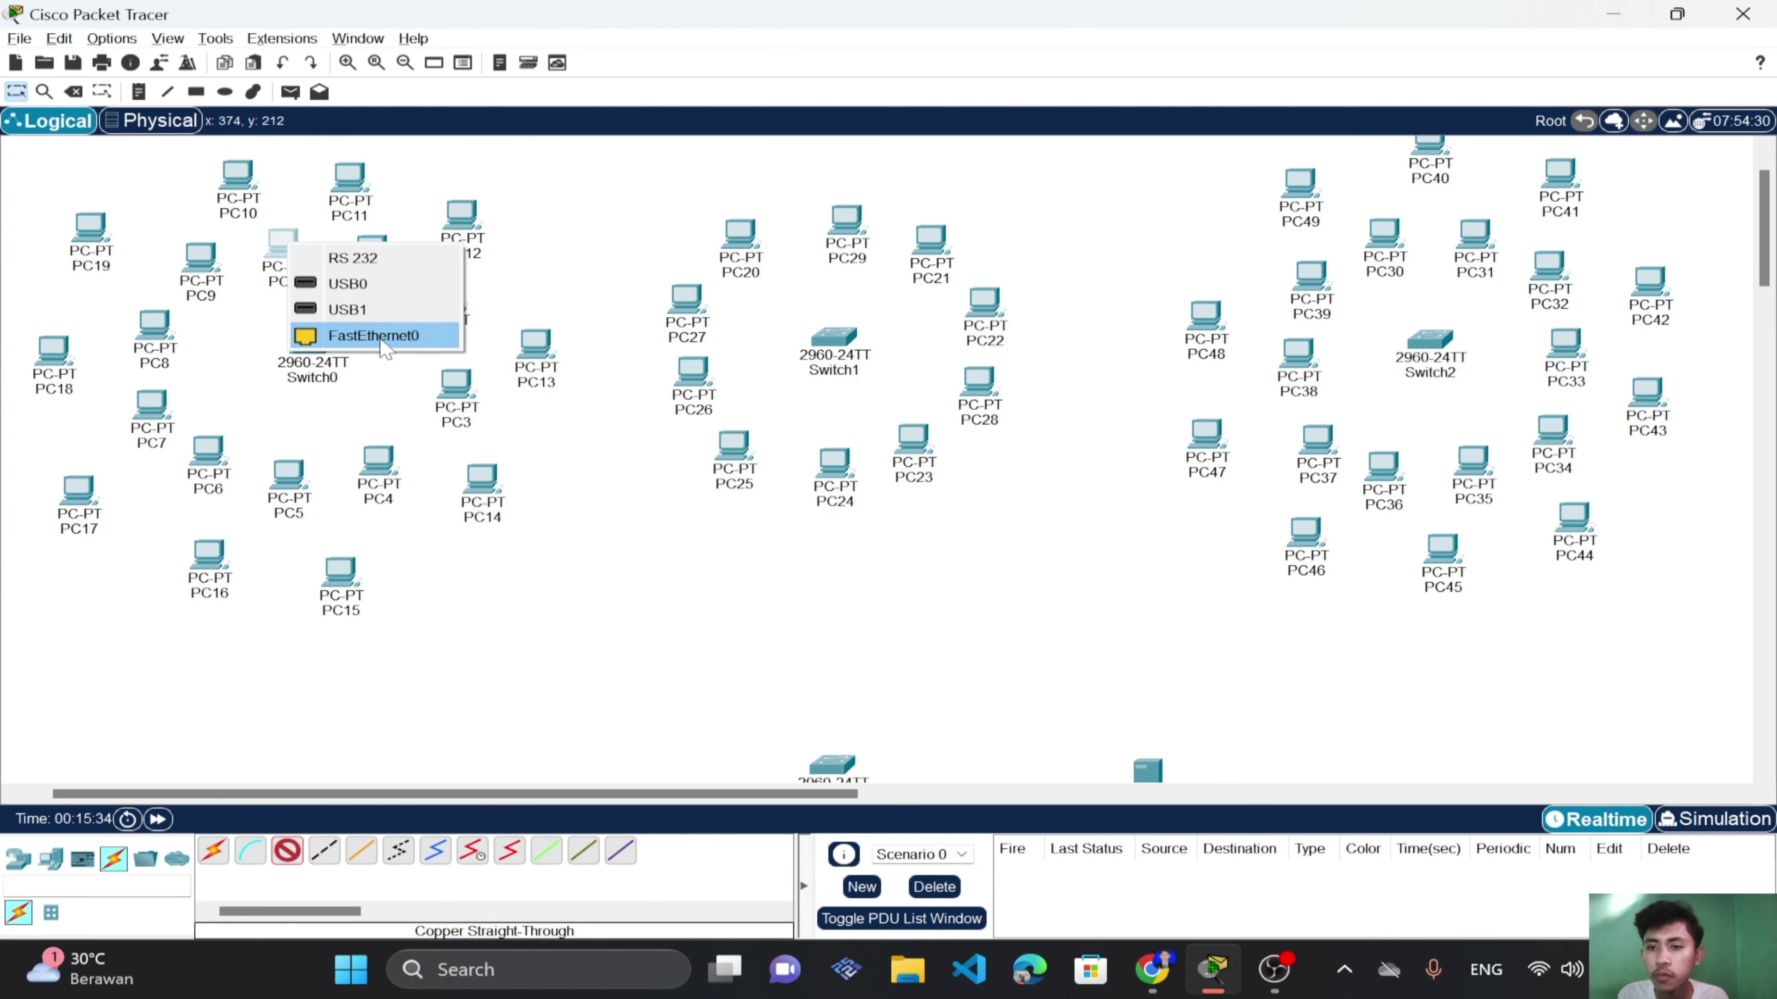
{"action": "left_click", "coordinate": [363, 335]}
Connect Switch0's FastEthernet0/2 to PC1 and FastEthernet0/3 to PC2 with copper straight-through cables, using FastEthernet0 on each PC.
{"action": "left_click", "coordinate": [302, 851]}
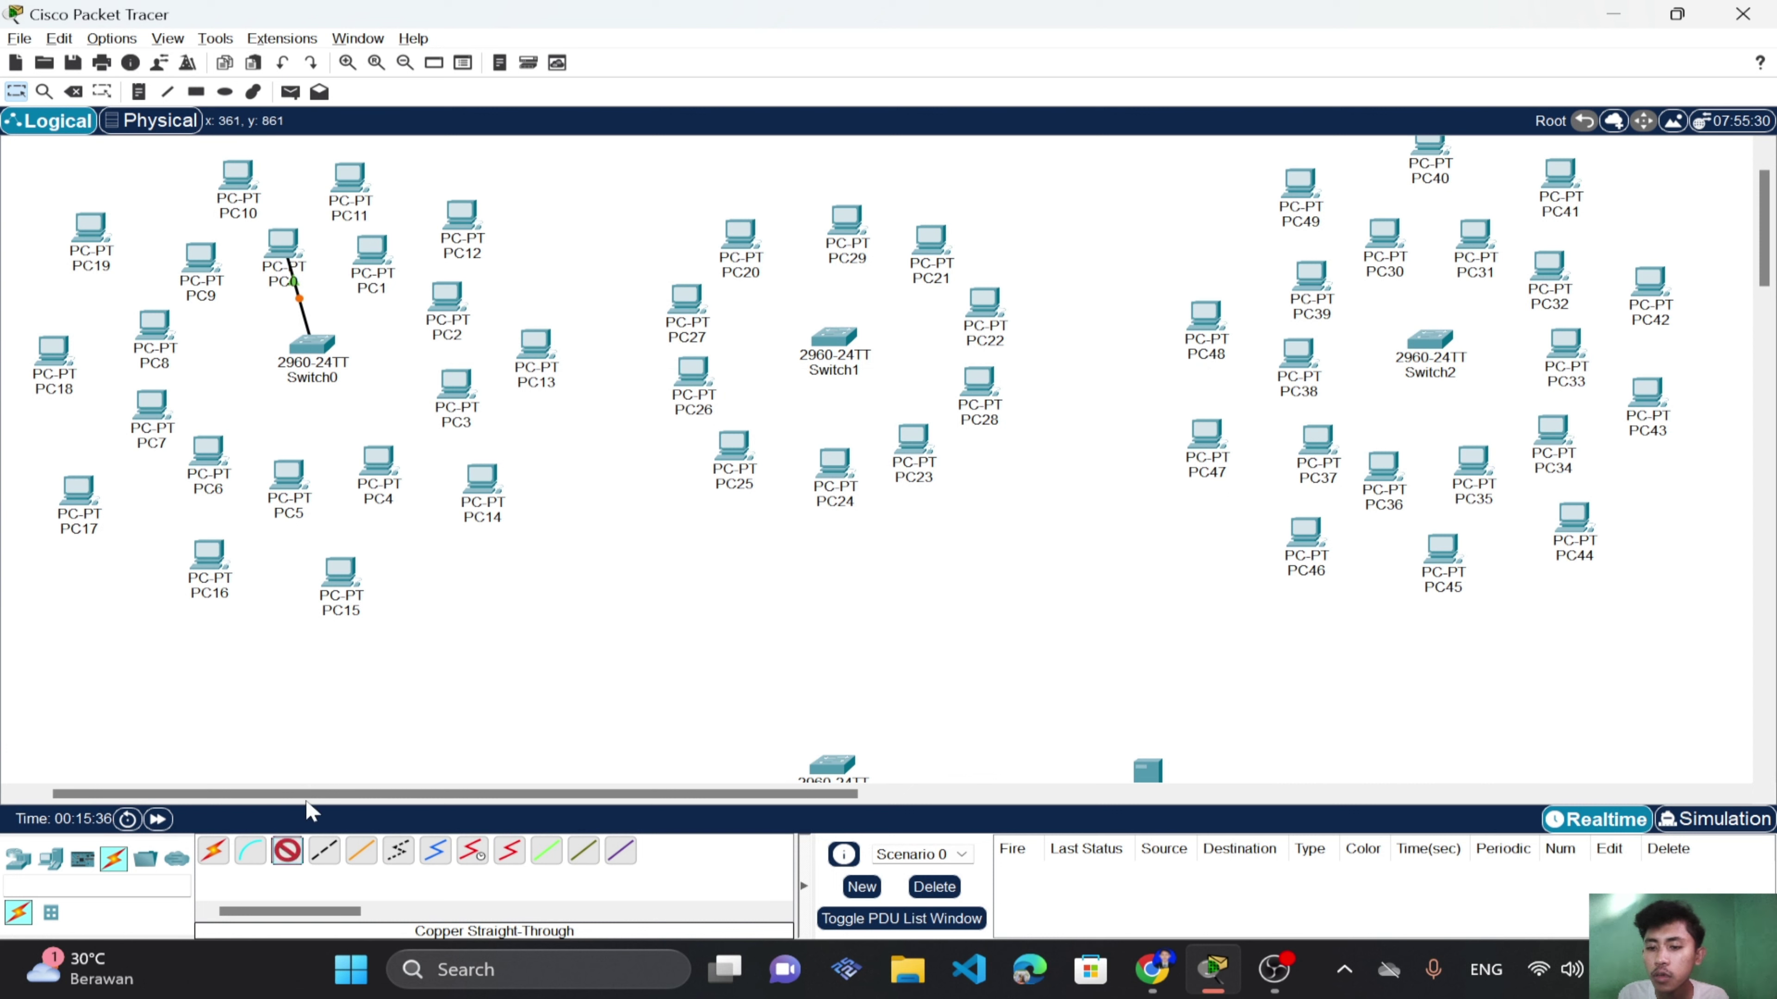
{"action": "left_click", "coordinate": [316, 348]}
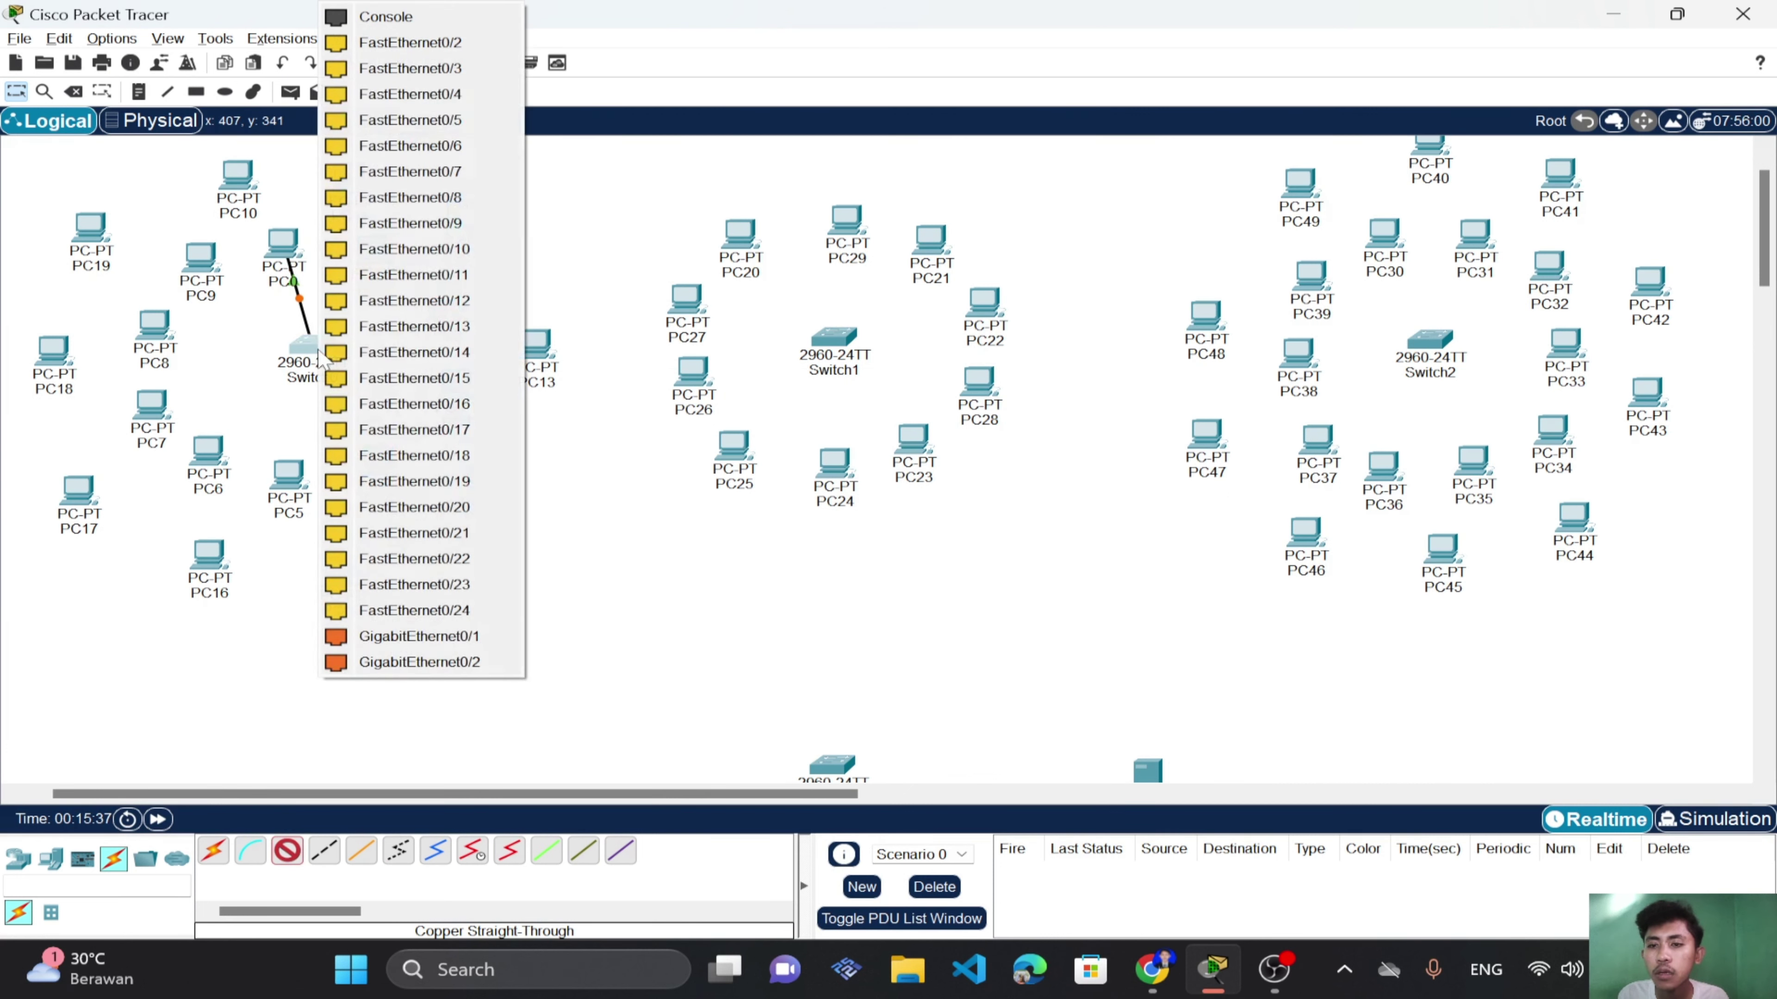
{"action": "left_click", "coordinate": [381, 43]}
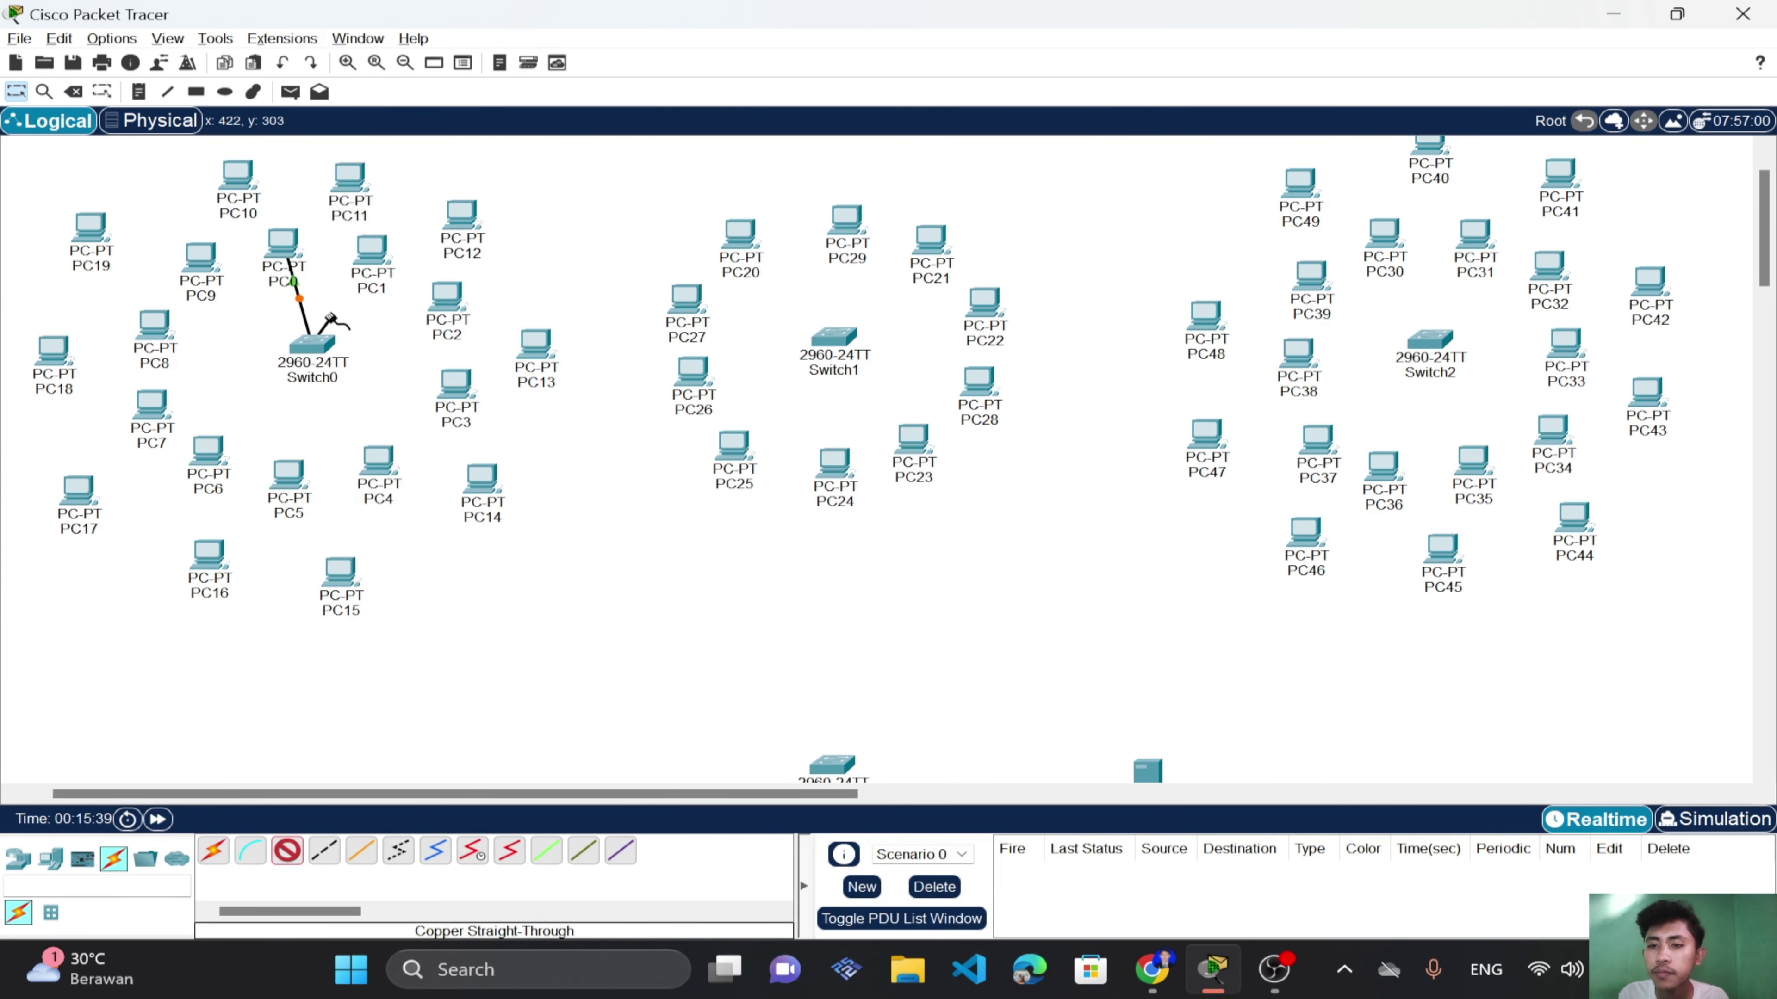
{"action": "left_click", "coordinate": [369, 256]}
{"action": "left_click", "coordinate": [467, 343]}
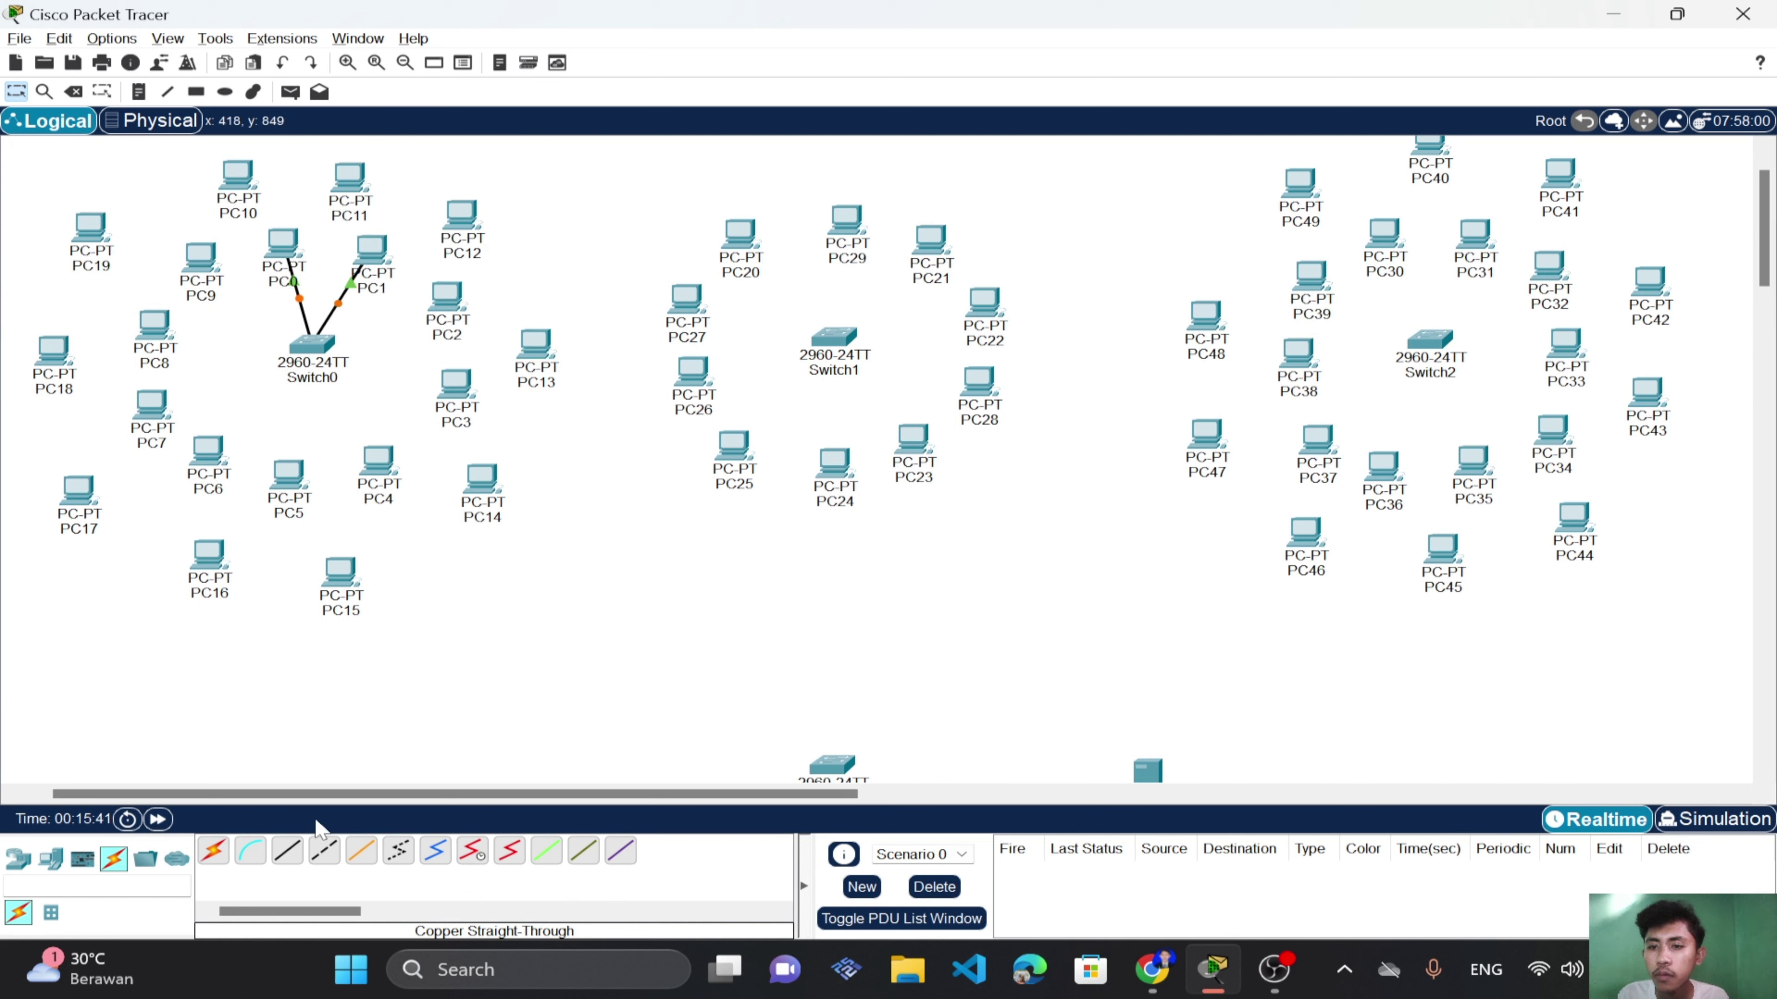
{"action": "left_click", "coordinate": [288, 852]}
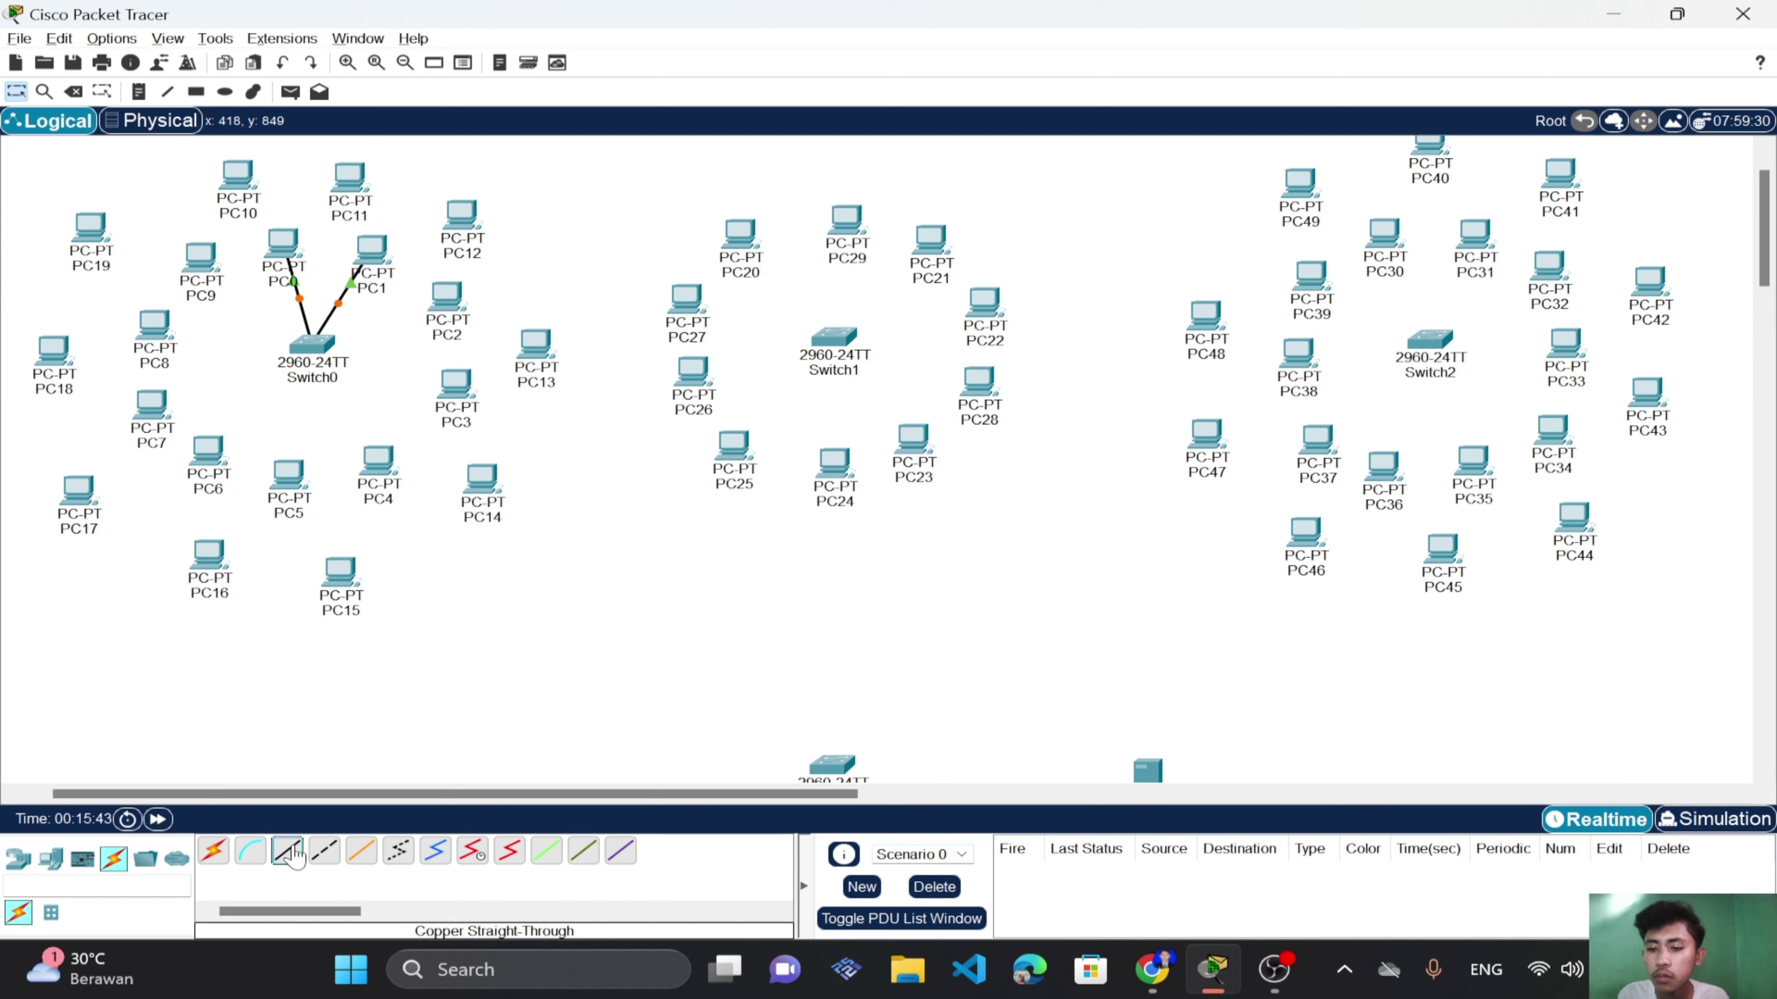
{"action": "left_click", "coordinate": [306, 343]}
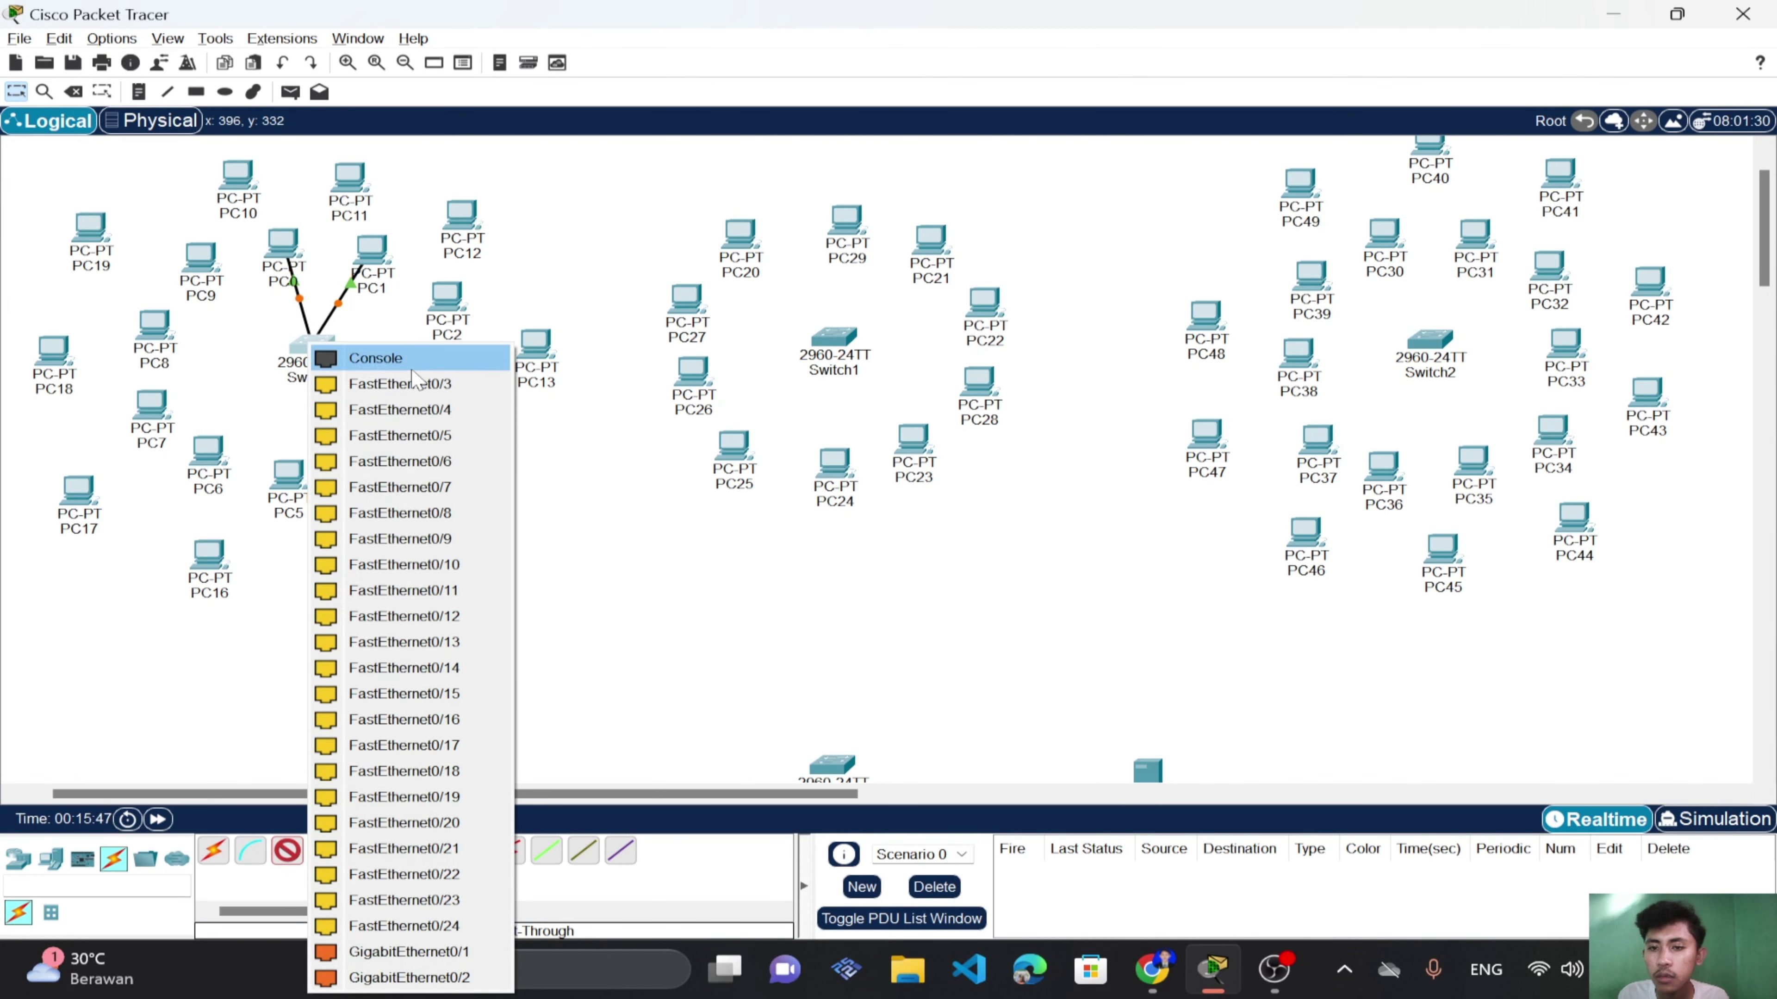
{"action": "left_click", "coordinate": [403, 384]}
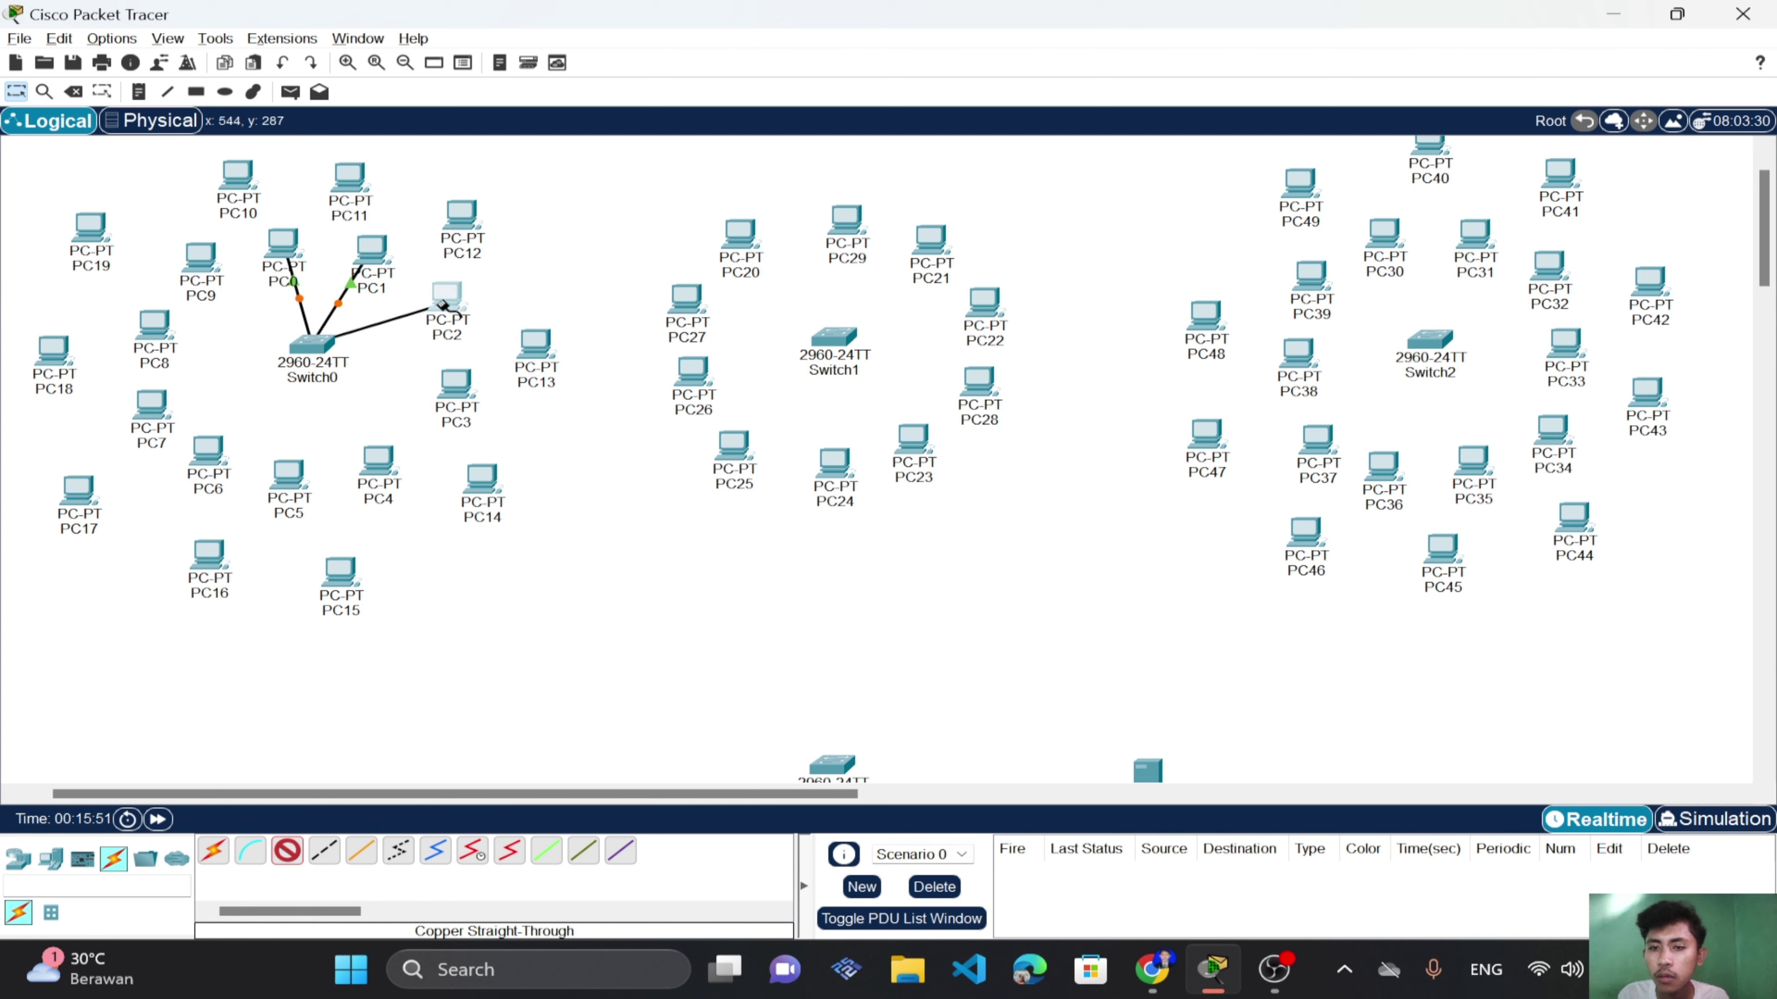
{"action": "left_click", "coordinate": [445, 303]}
{"action": "left_click", "coordinate": [493, 399]}
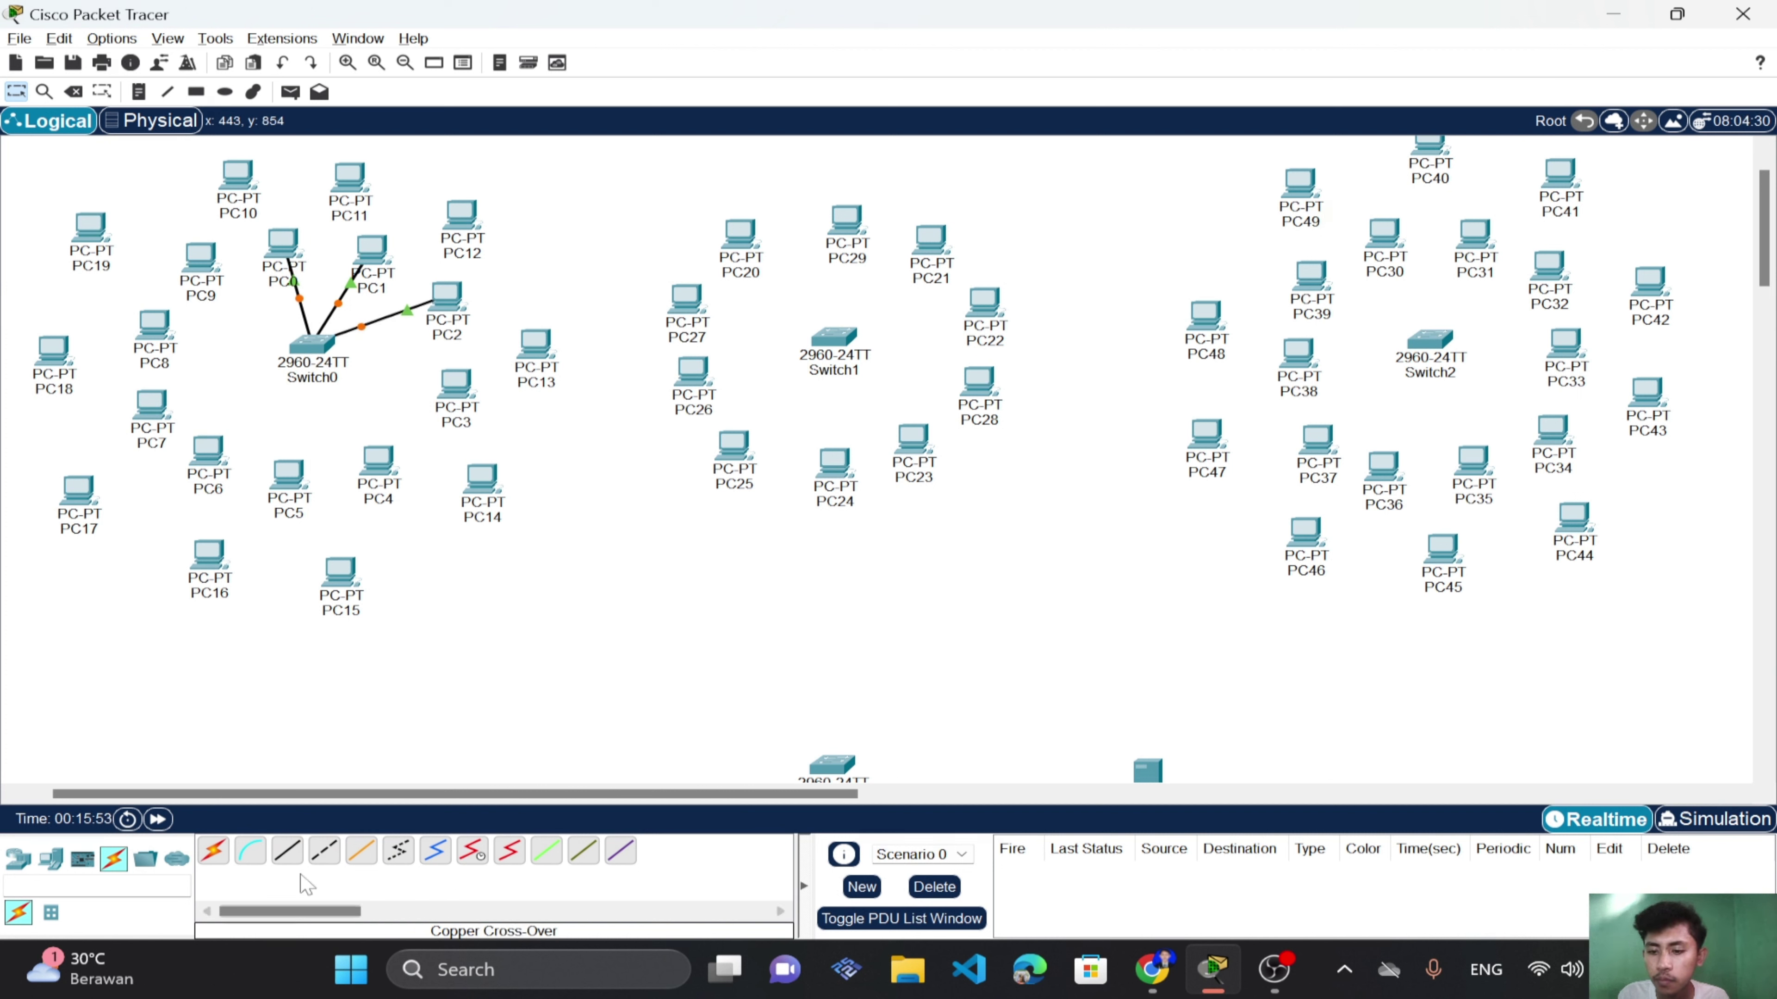
Connect Switch0's FastEthernet0/4 to PC3 and FastEthernet0/5 to PC4 with copper straight-through cables, using FastEthernet0 on each PC.
{"action": "left_click", "coordinate": [310, 349]}
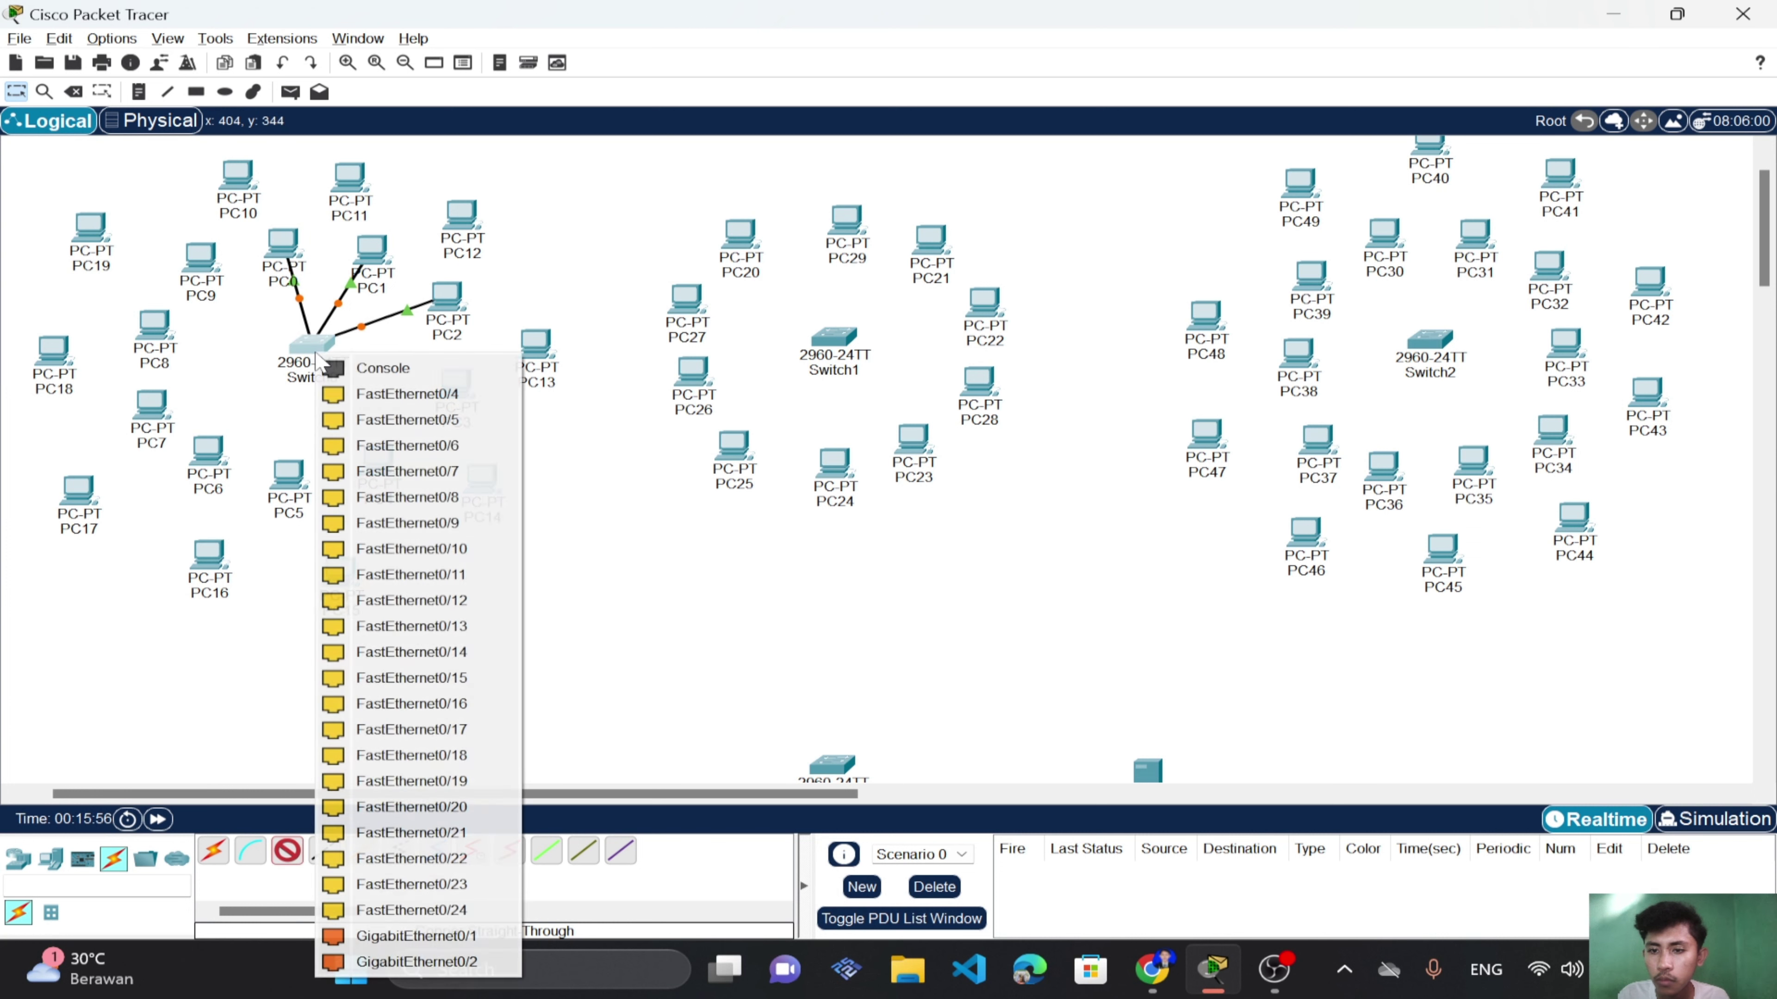
{"action": "left_click", "coordinate": [406, 400]}
{"action": "left_click", "coordinate": [455, 384]}
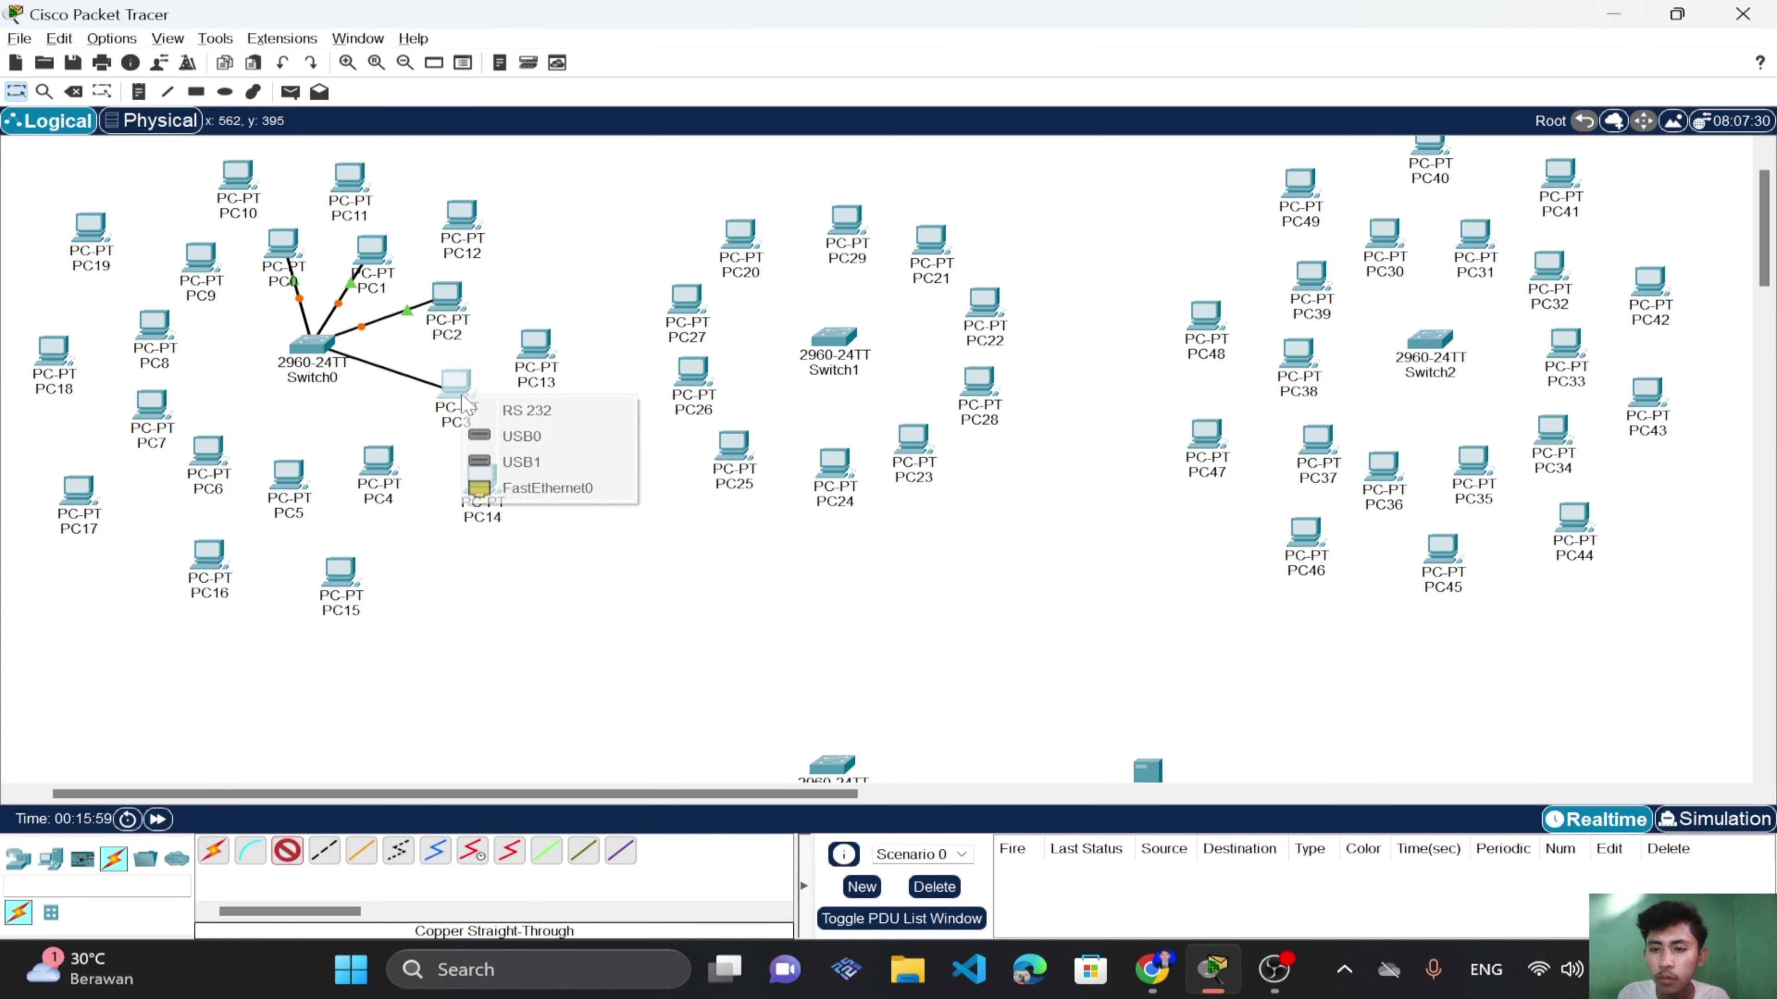
{"action": "left_click", "coordinate": [516, 488]}
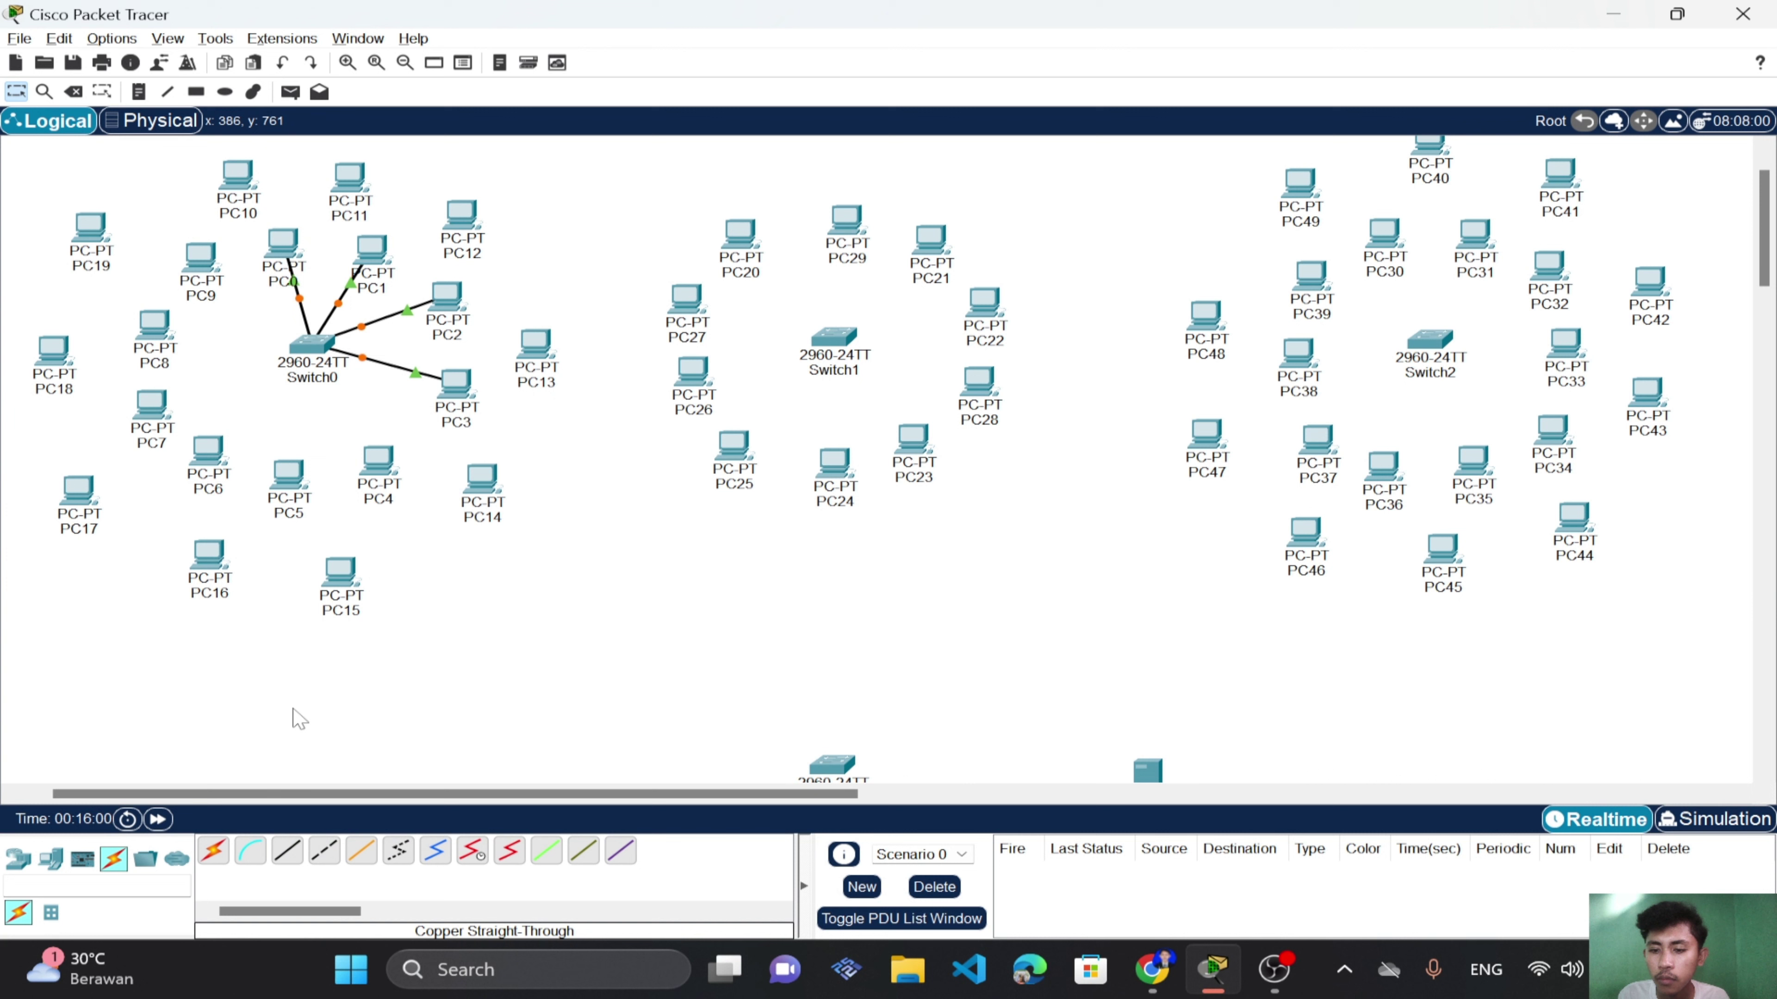
{"action": "left_click", "coordinate": [311, 342]}
{"action": "left_click", "coordinate": [414, 394]}
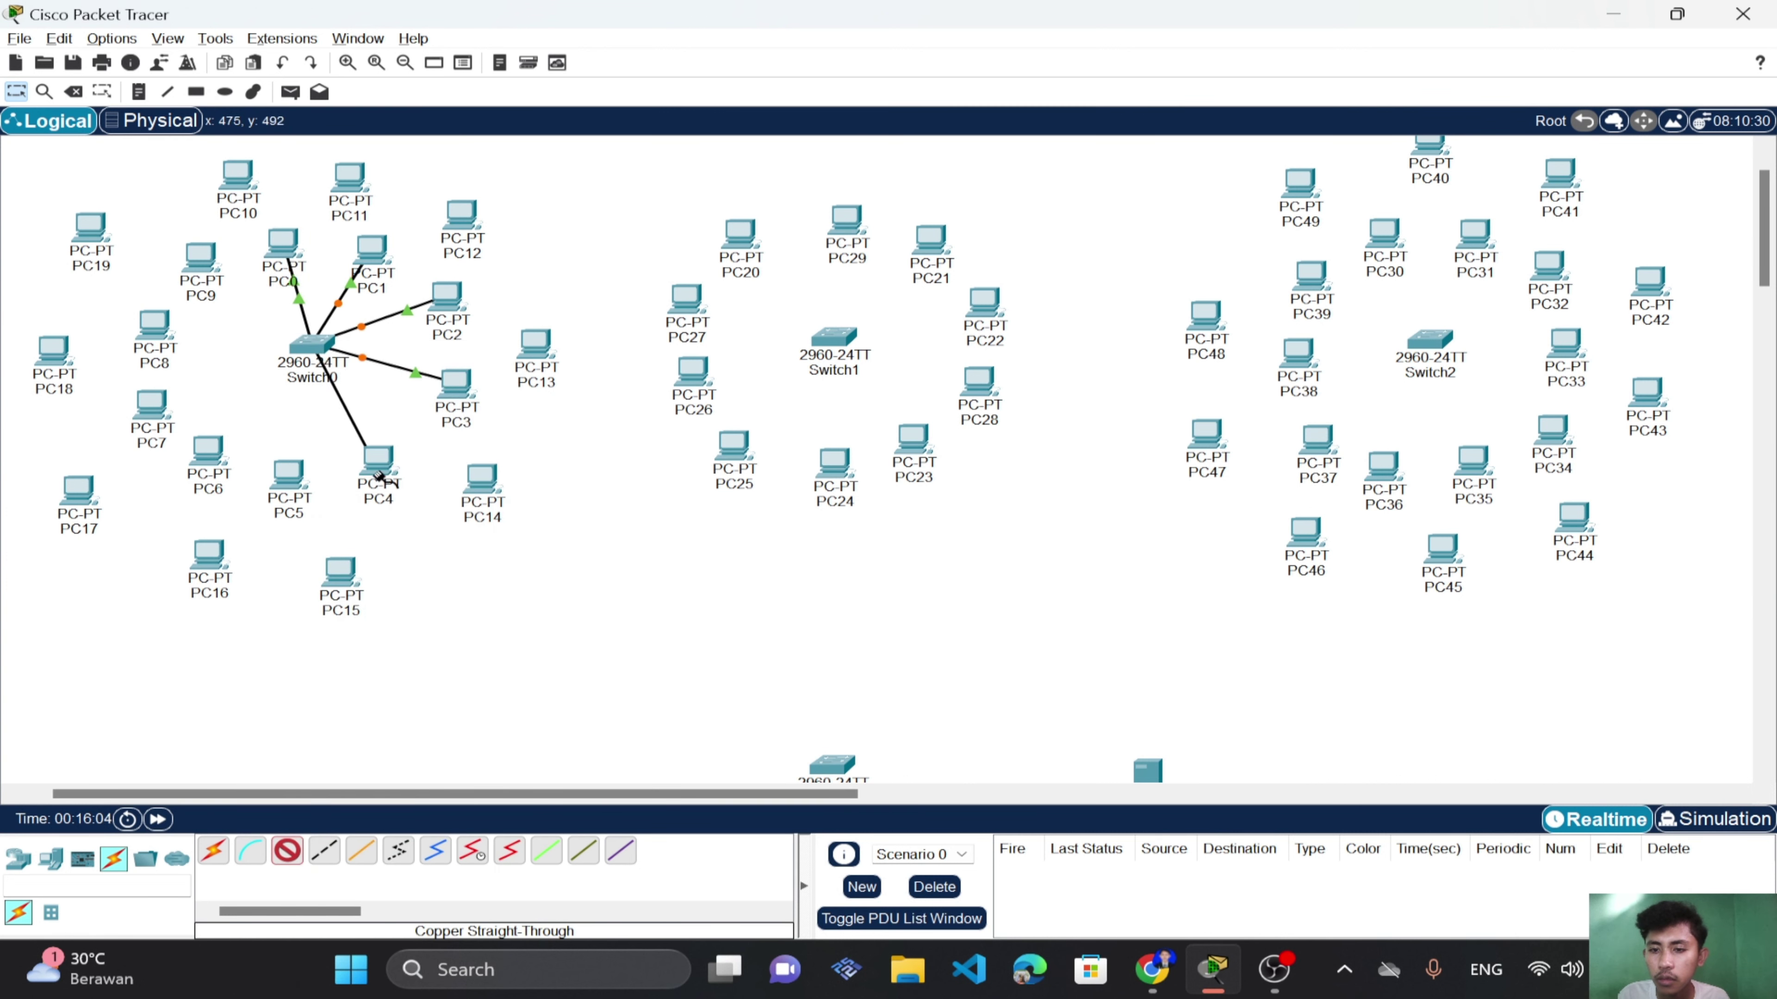
{"action": "left_click", "coordinate": [382, 473]}
{"action": "left_click", "coordinate": [432, 569]}
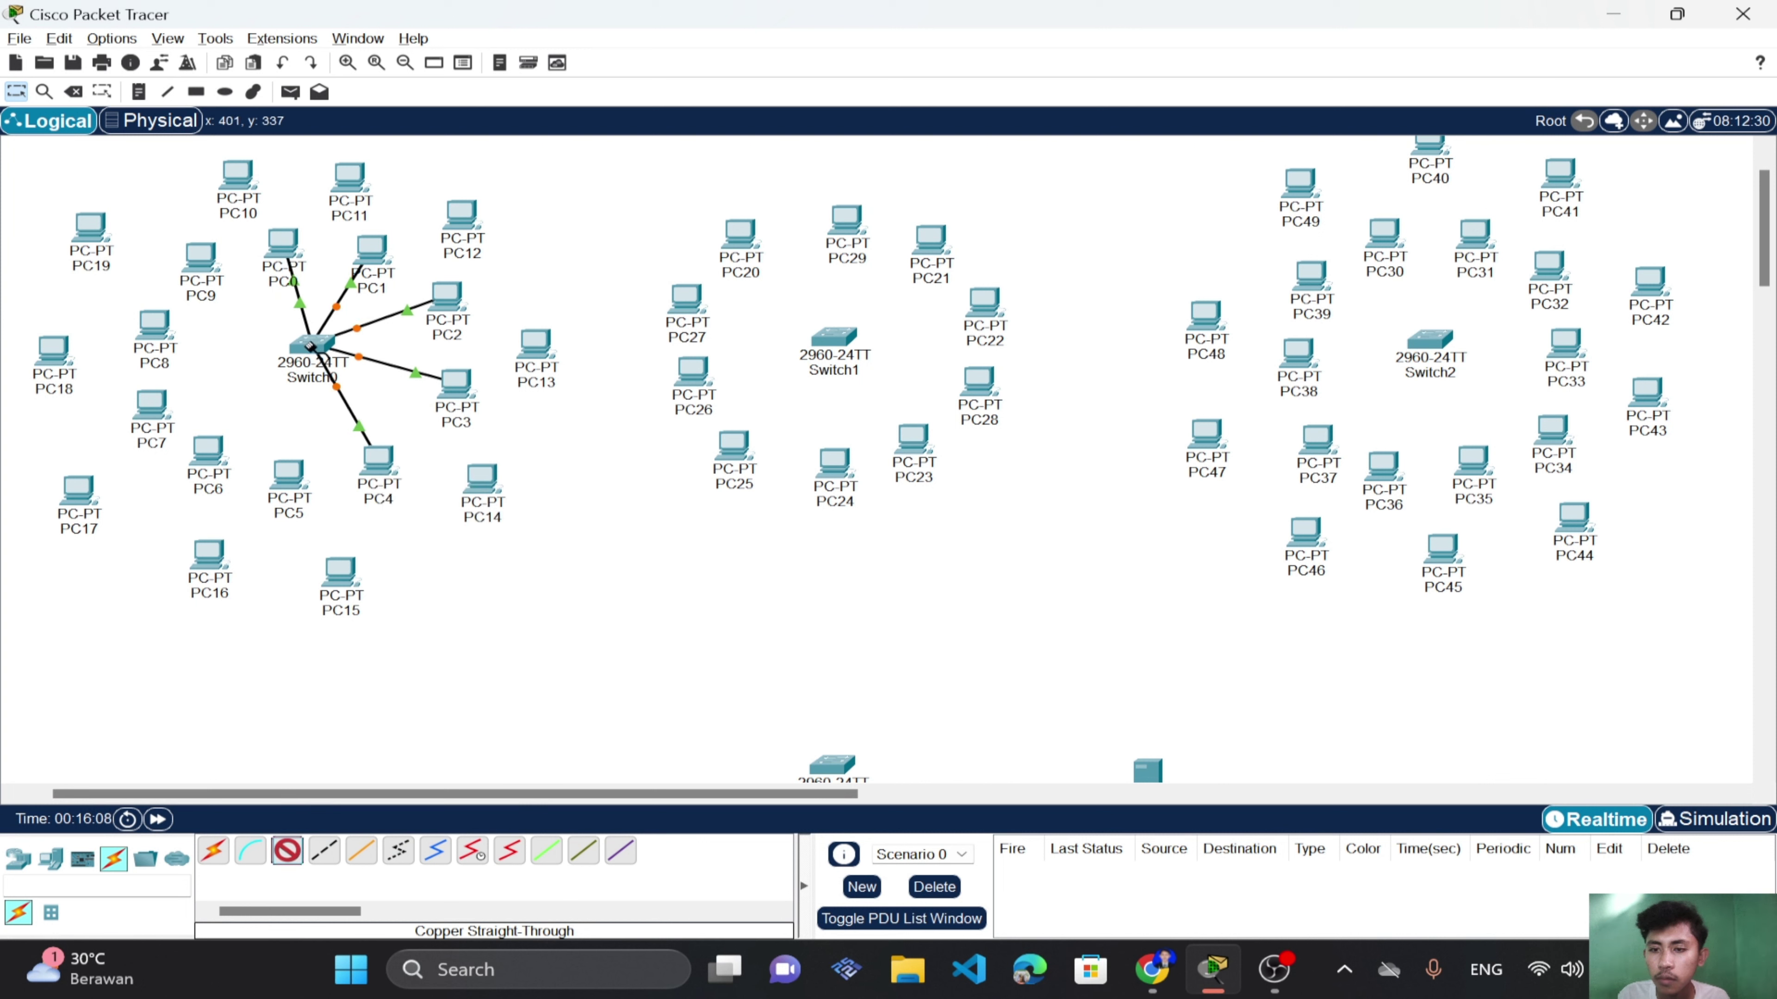
Connect Switch0's FastEthernet0/6 to PC5 and FastEthernet0/7 to PC6 with copper straight-through cables, using FastEthernet0 on each PC.
{"action": "left_click", "coordinate": [310, 346]}
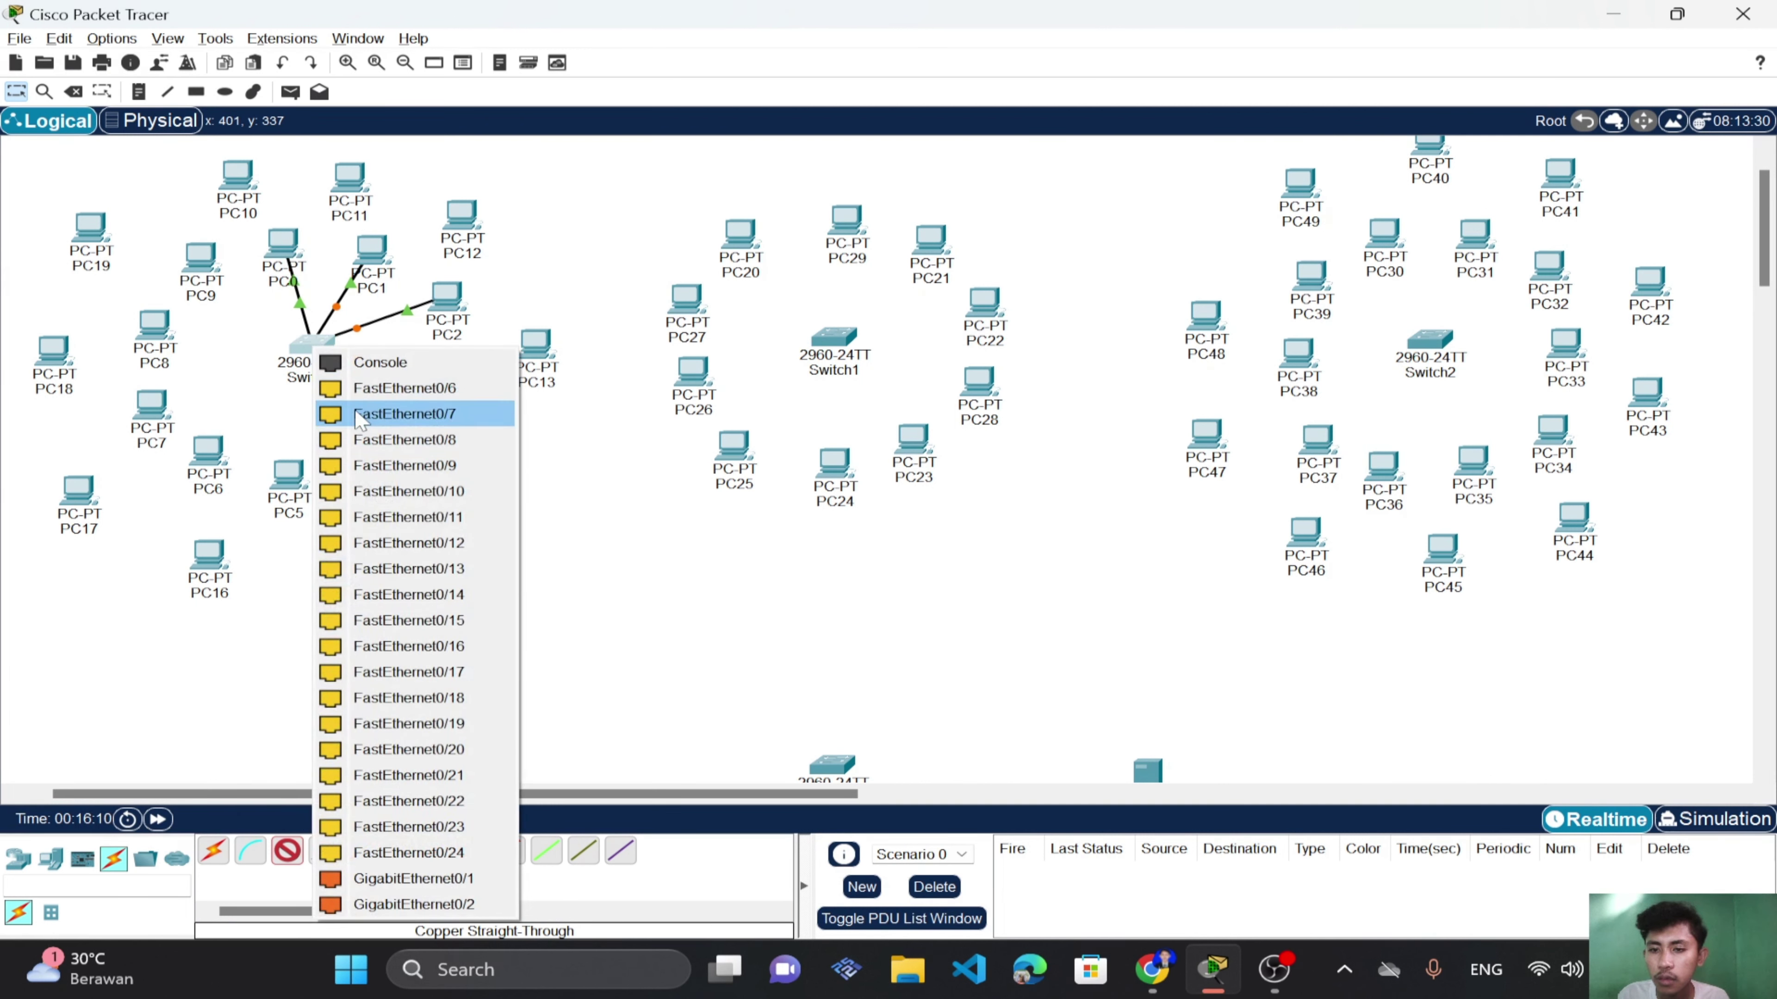
{"action": "left_click", "coordinate": [369, 389]}
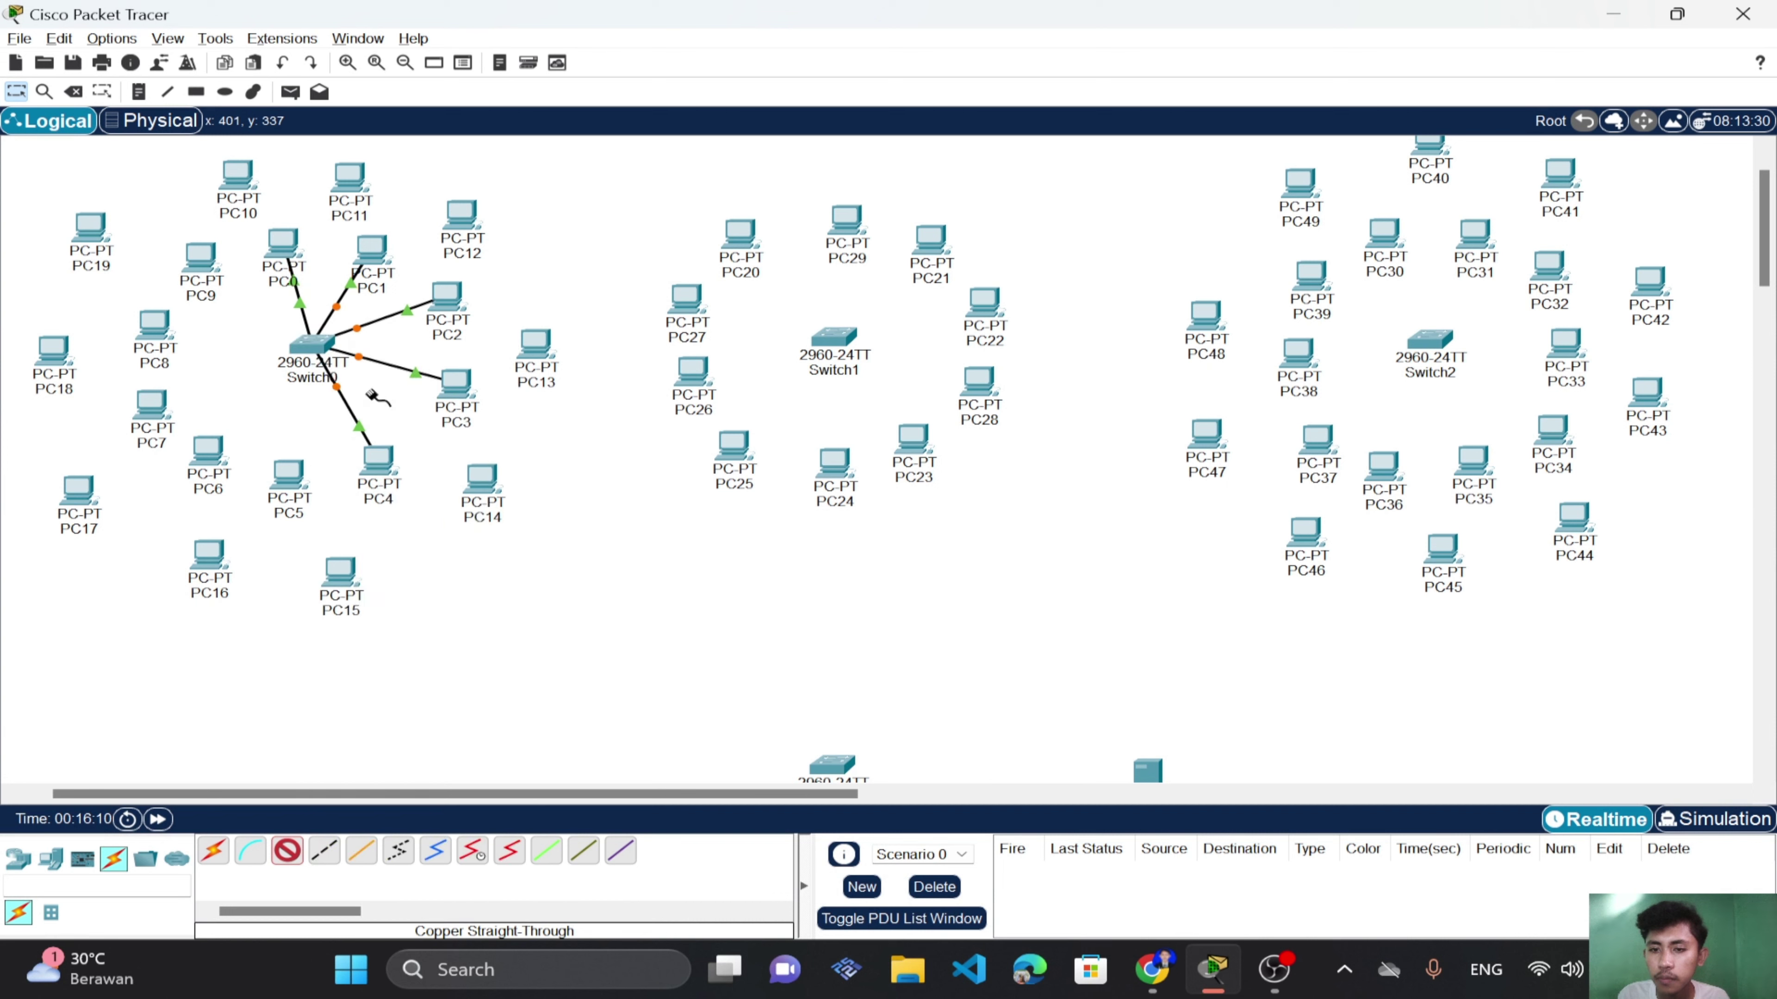
{"action": "left_click", "coordinate": [286, 479]}
{"action": "left_click", "coordinate": [350, 571]}
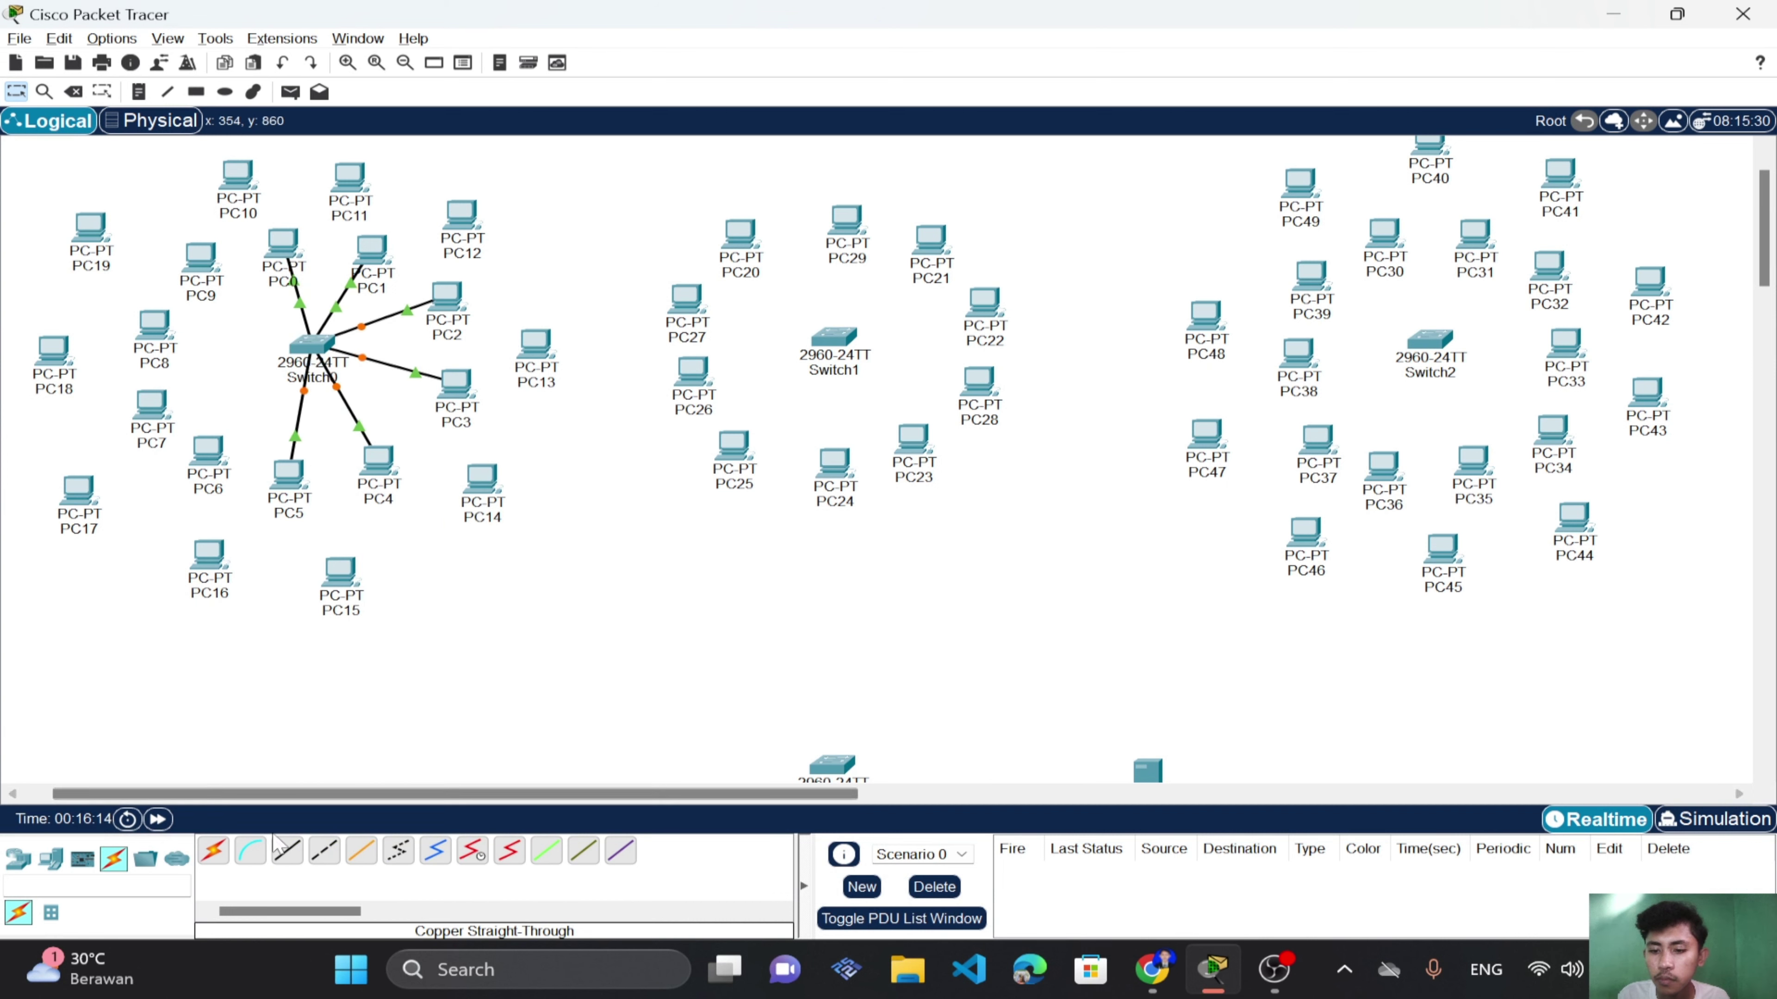
{"action": "left_click", "coordinate": [287, 850]}
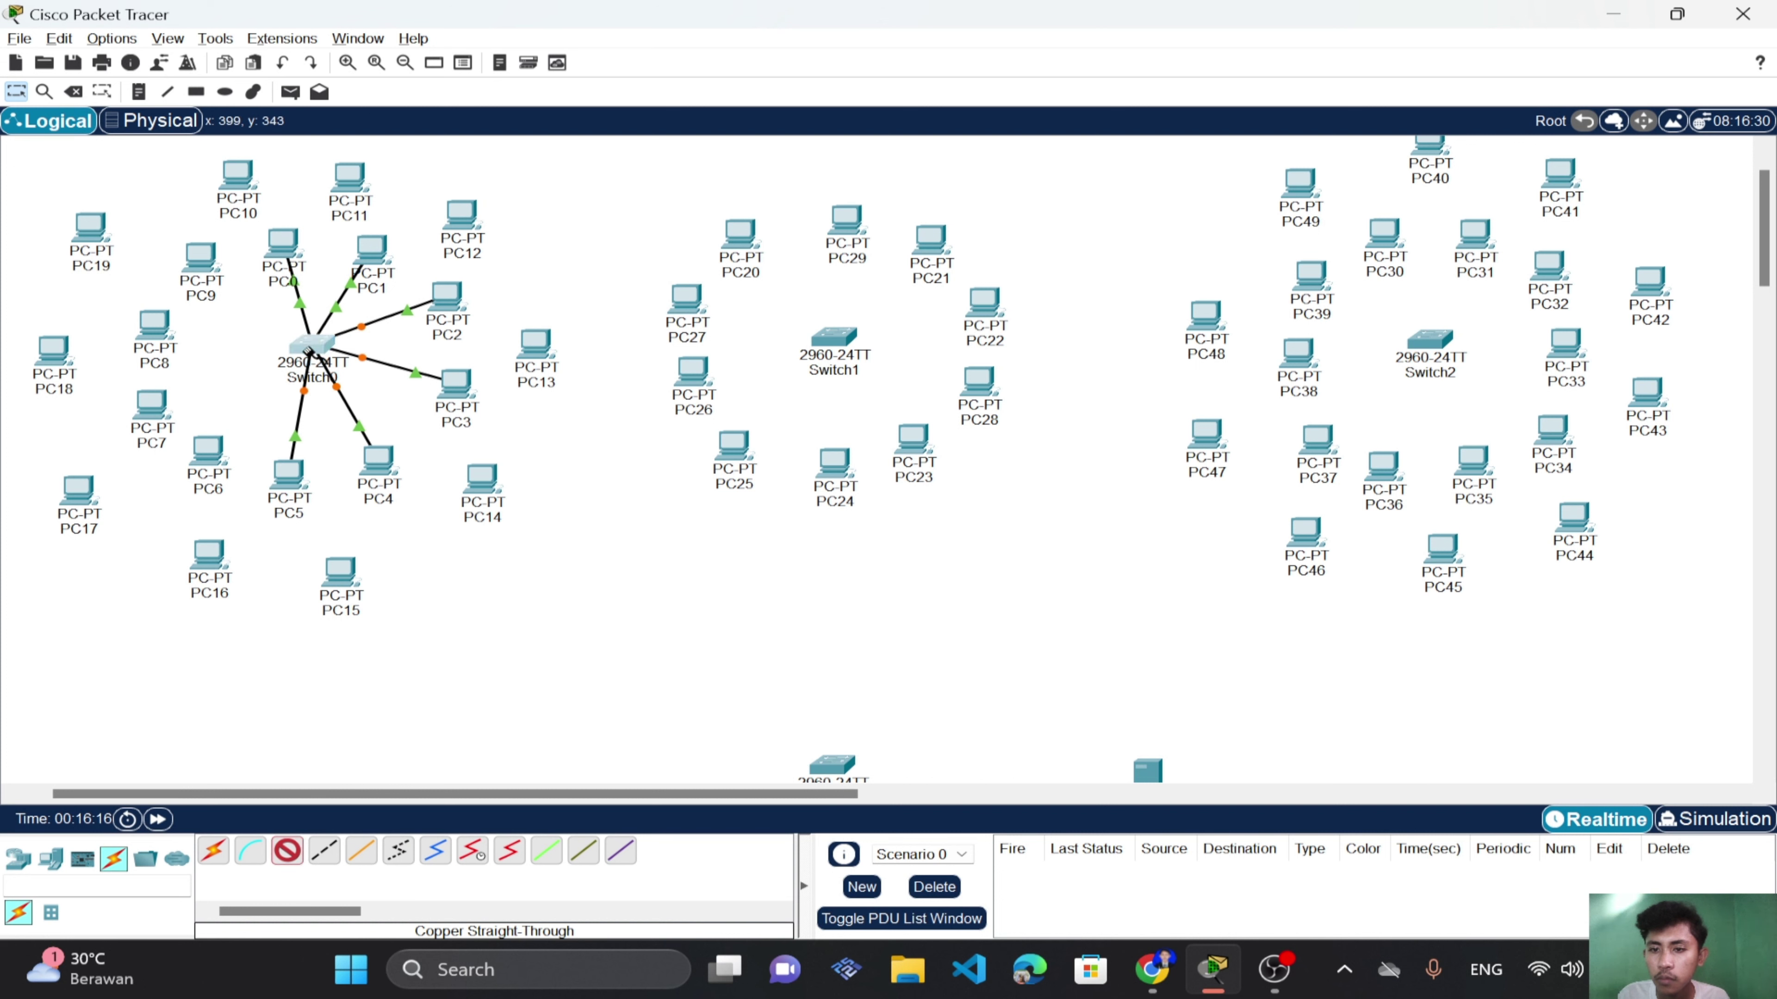
{"action": "left_click", "coordinate": [307, 345]}
{"action": "left_click", "coordinate": [378, 393]}
{"action": "left_click", "coordinate": [213, 467]}
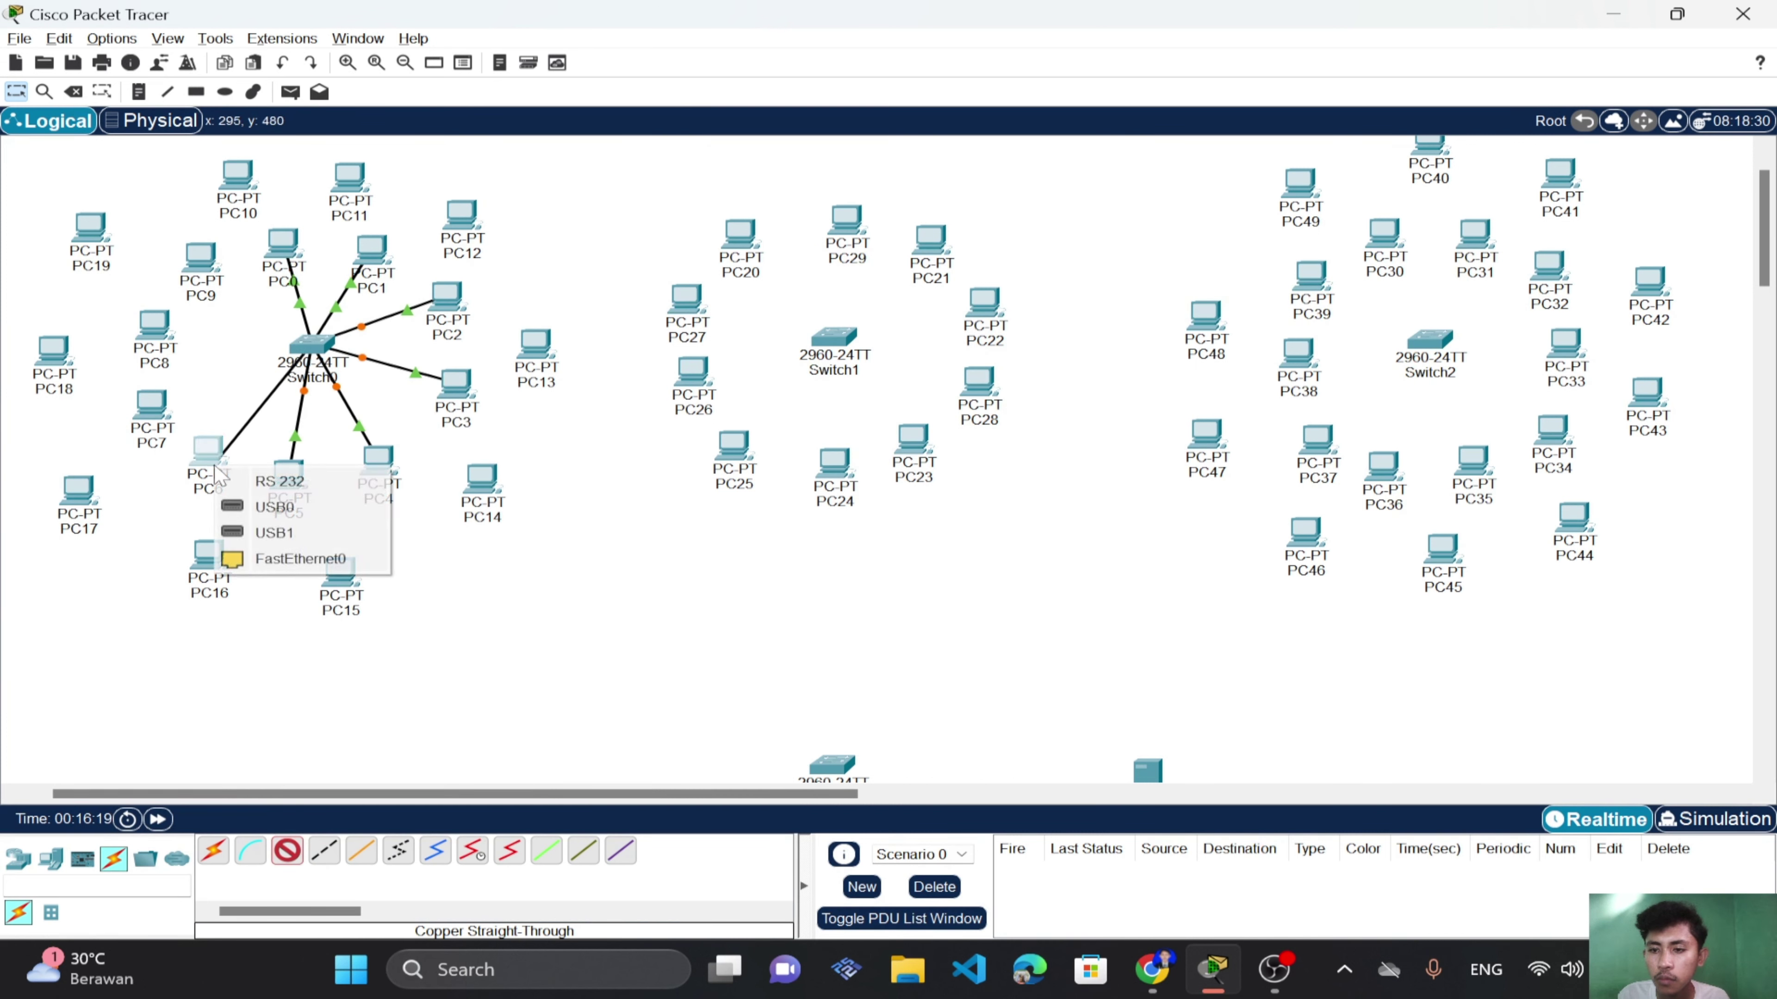
{"action": "left_click", "coordinate": [290, 558]}
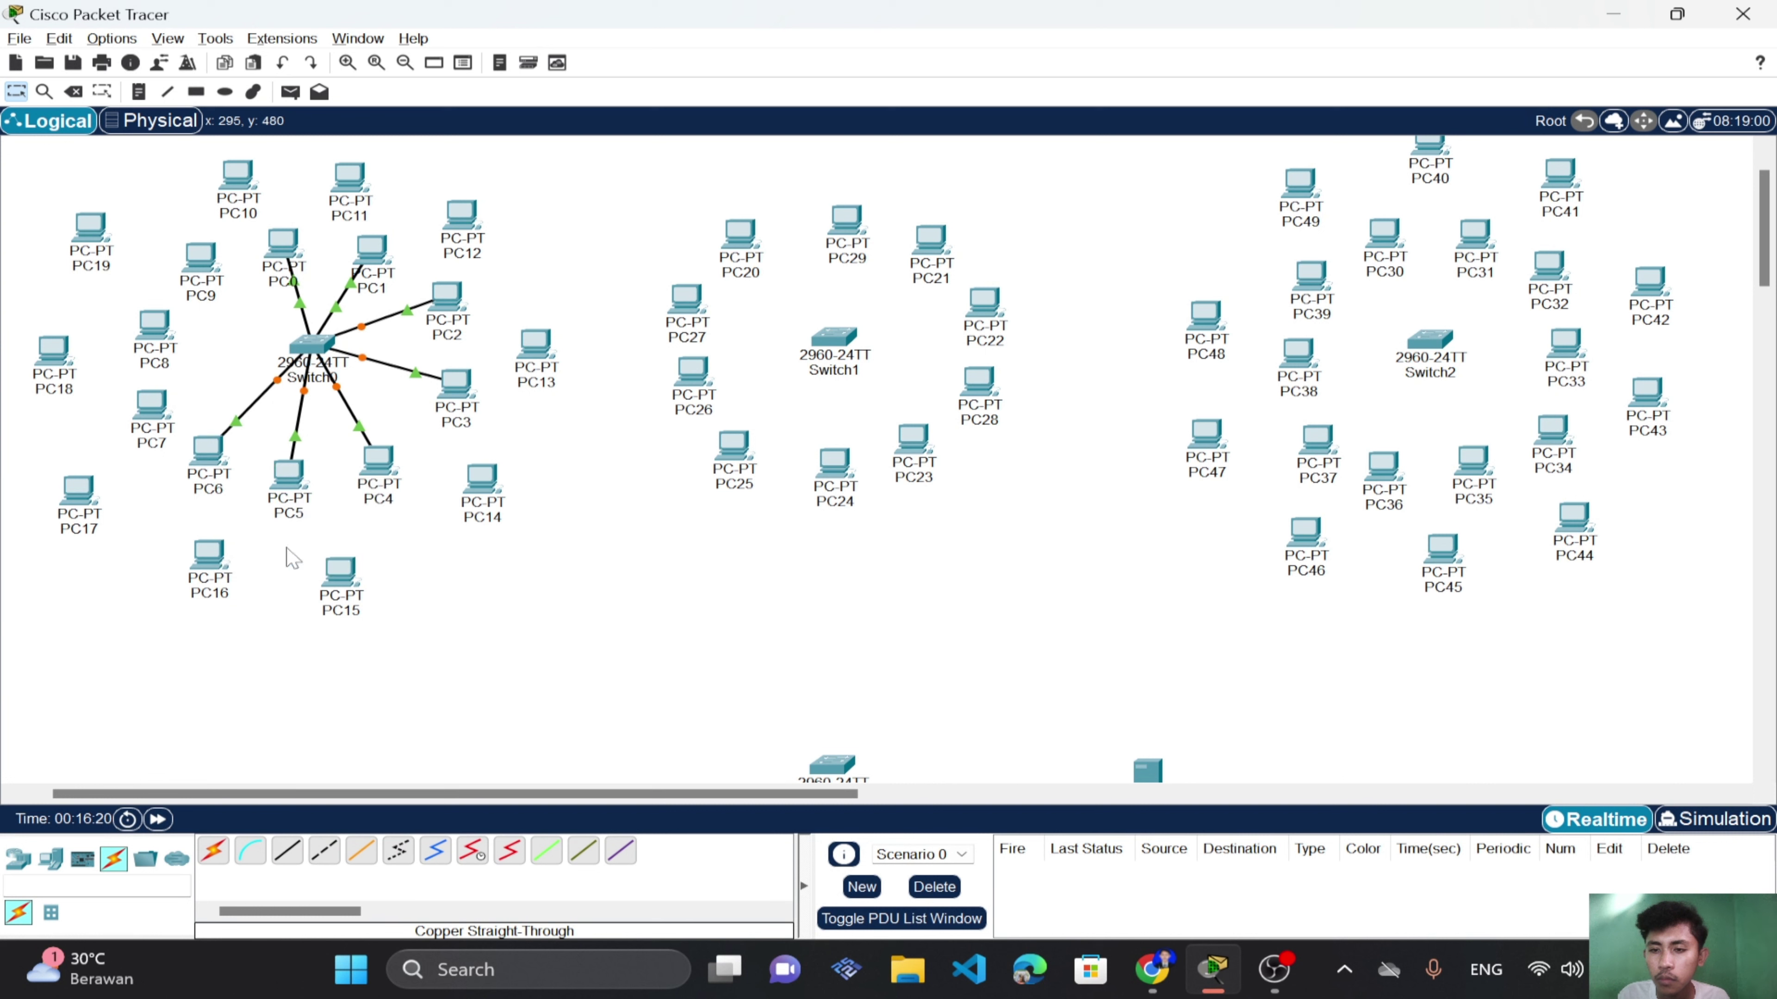
Connect Switch0's FastEthernet0/8 to PC7 and FastEthernet0/9 to PC8 with copper straight-through cables, using FastEthernet0 on each PC.
{"action": "left_click", "coordinate": [278, 861]}
{"action": "left_click", "coordinate": [324, 346]}
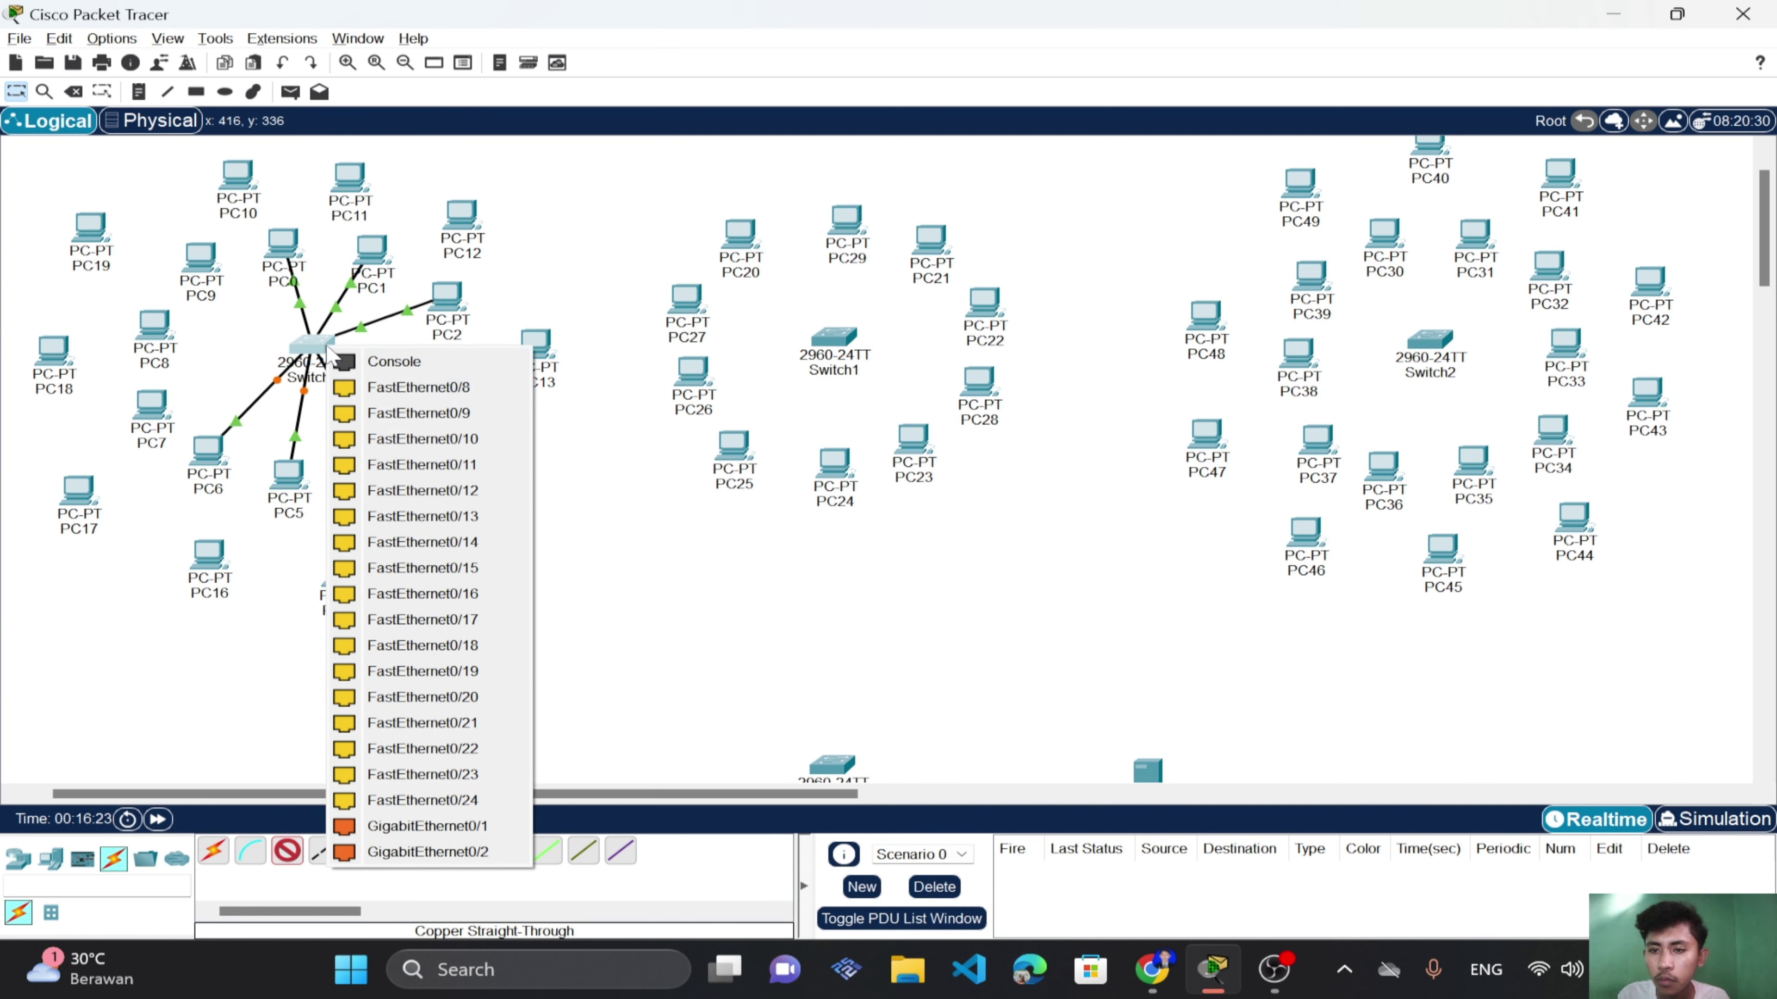
{"action": "left_click", "coordinate": [392, 386]}
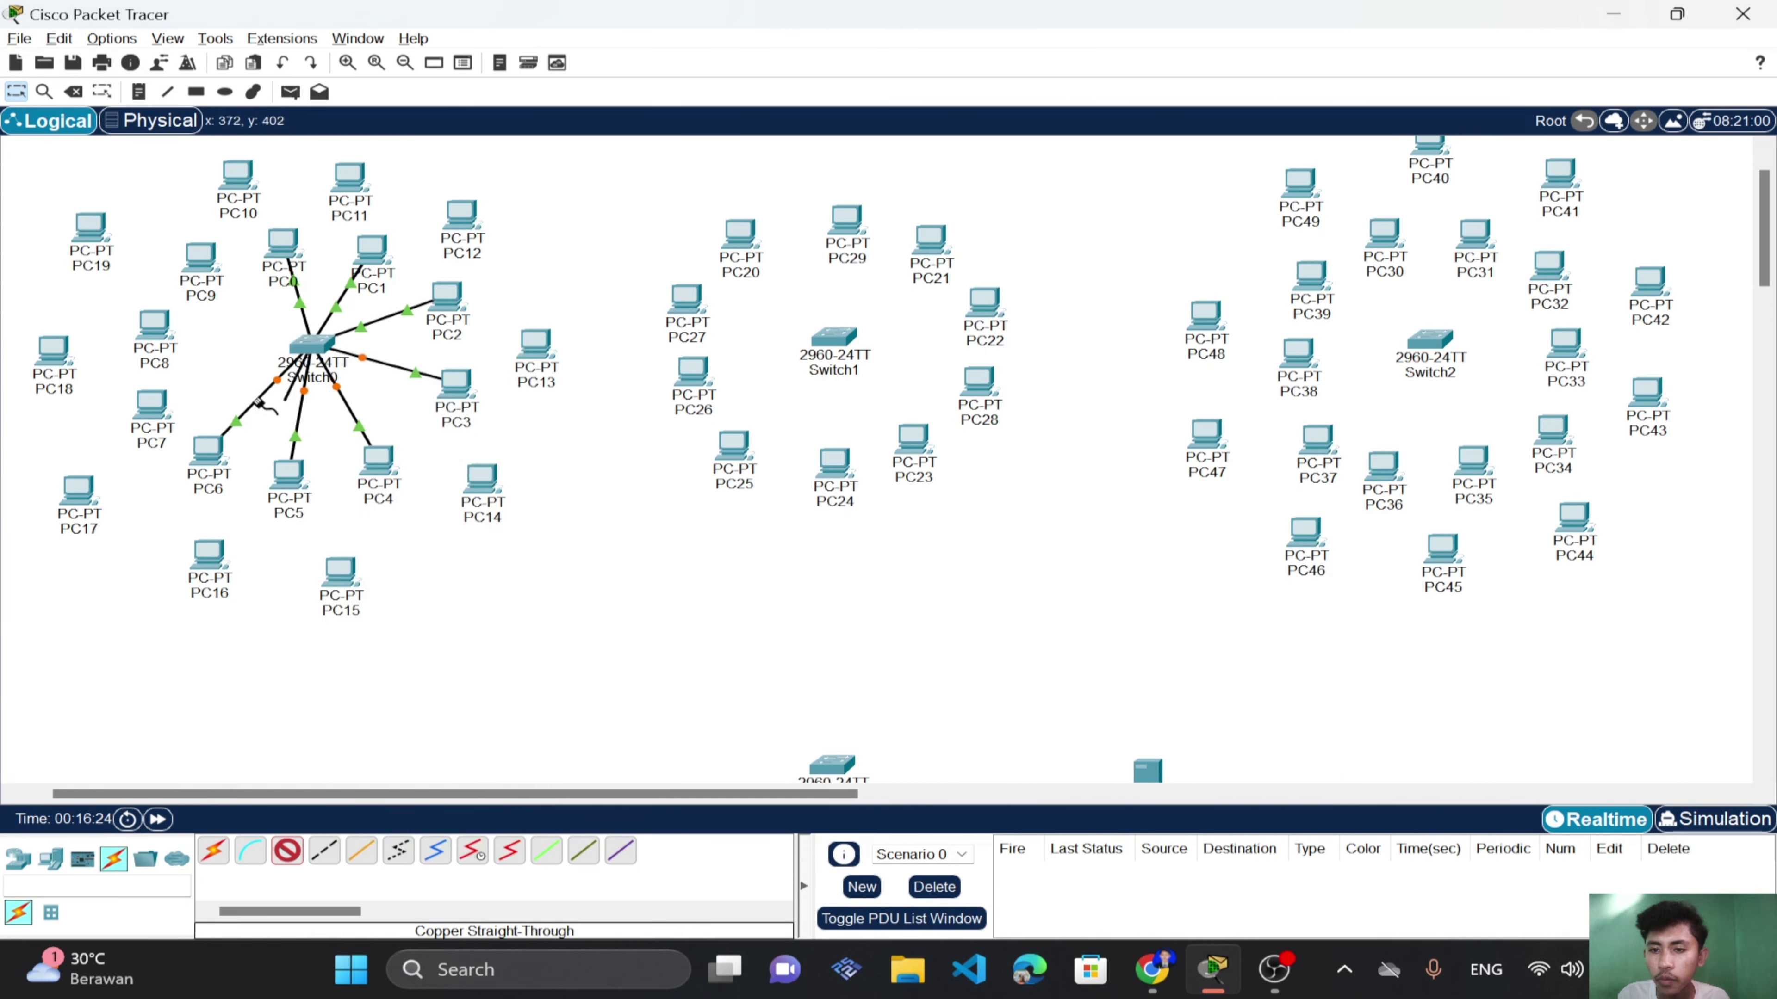
{"action": "left_click", "coordinate": [149, 407]}
{"action": "left_click", "coordinate": [258, 495]}
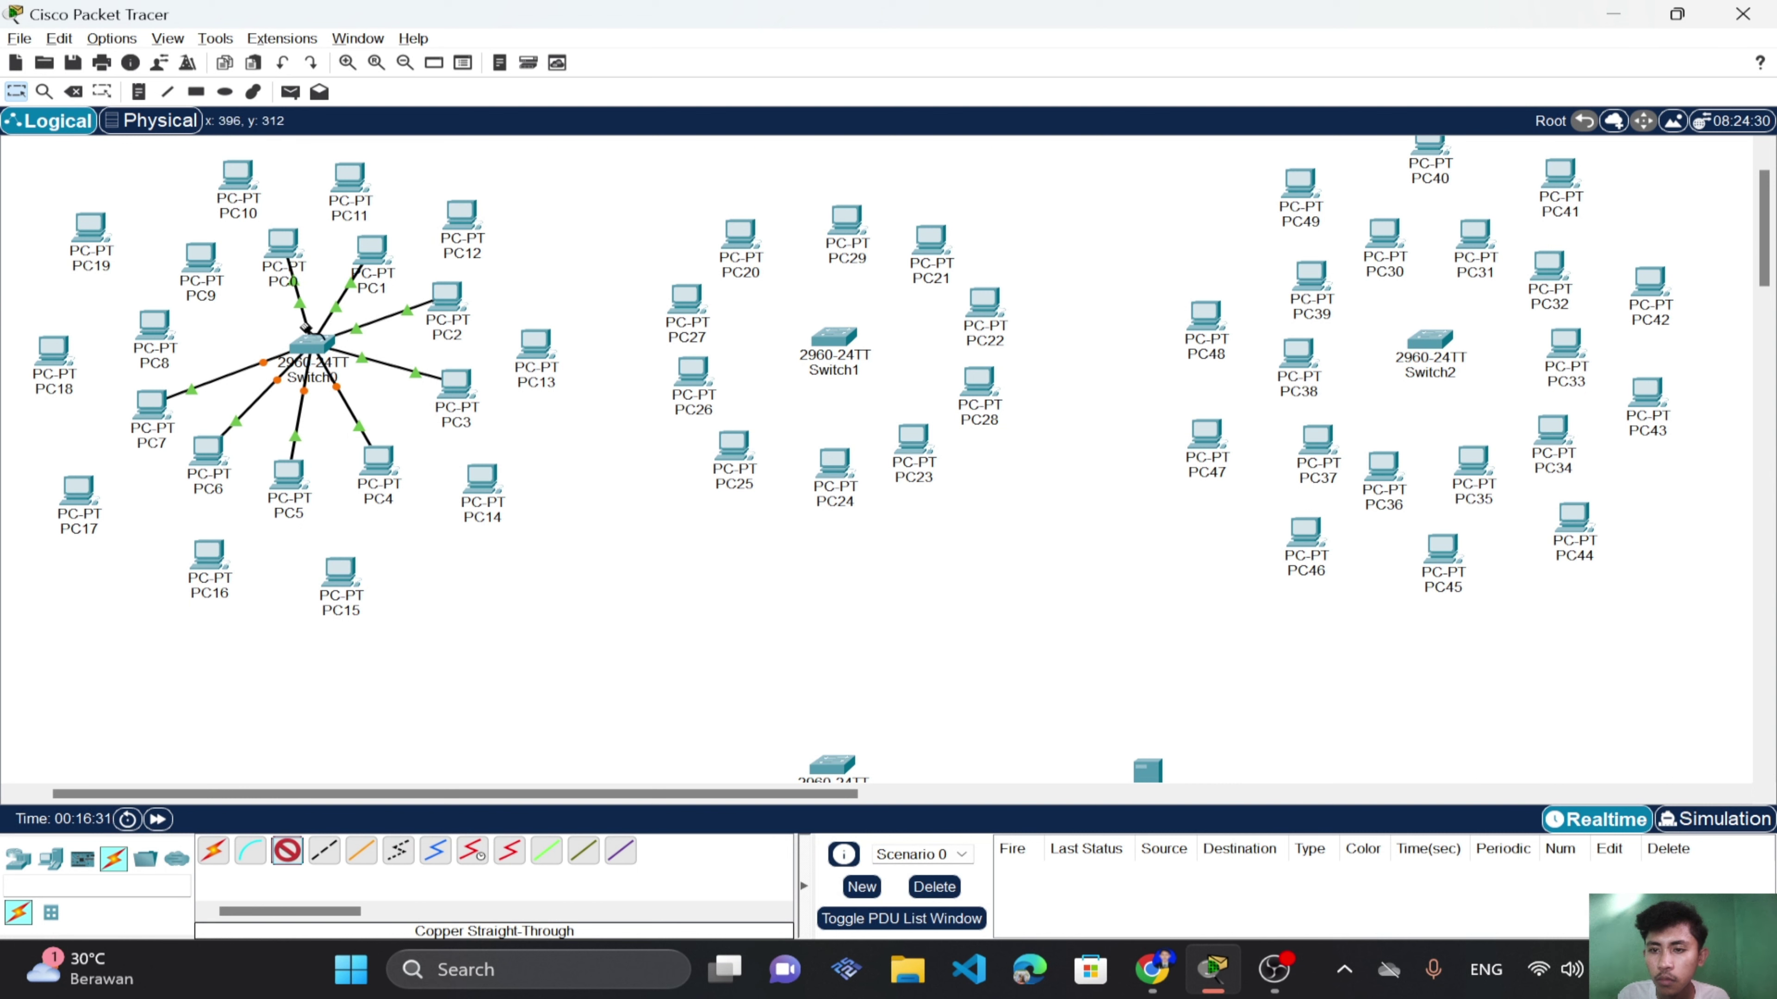
{"action": "left_click", "coordinate": [311, 343]}
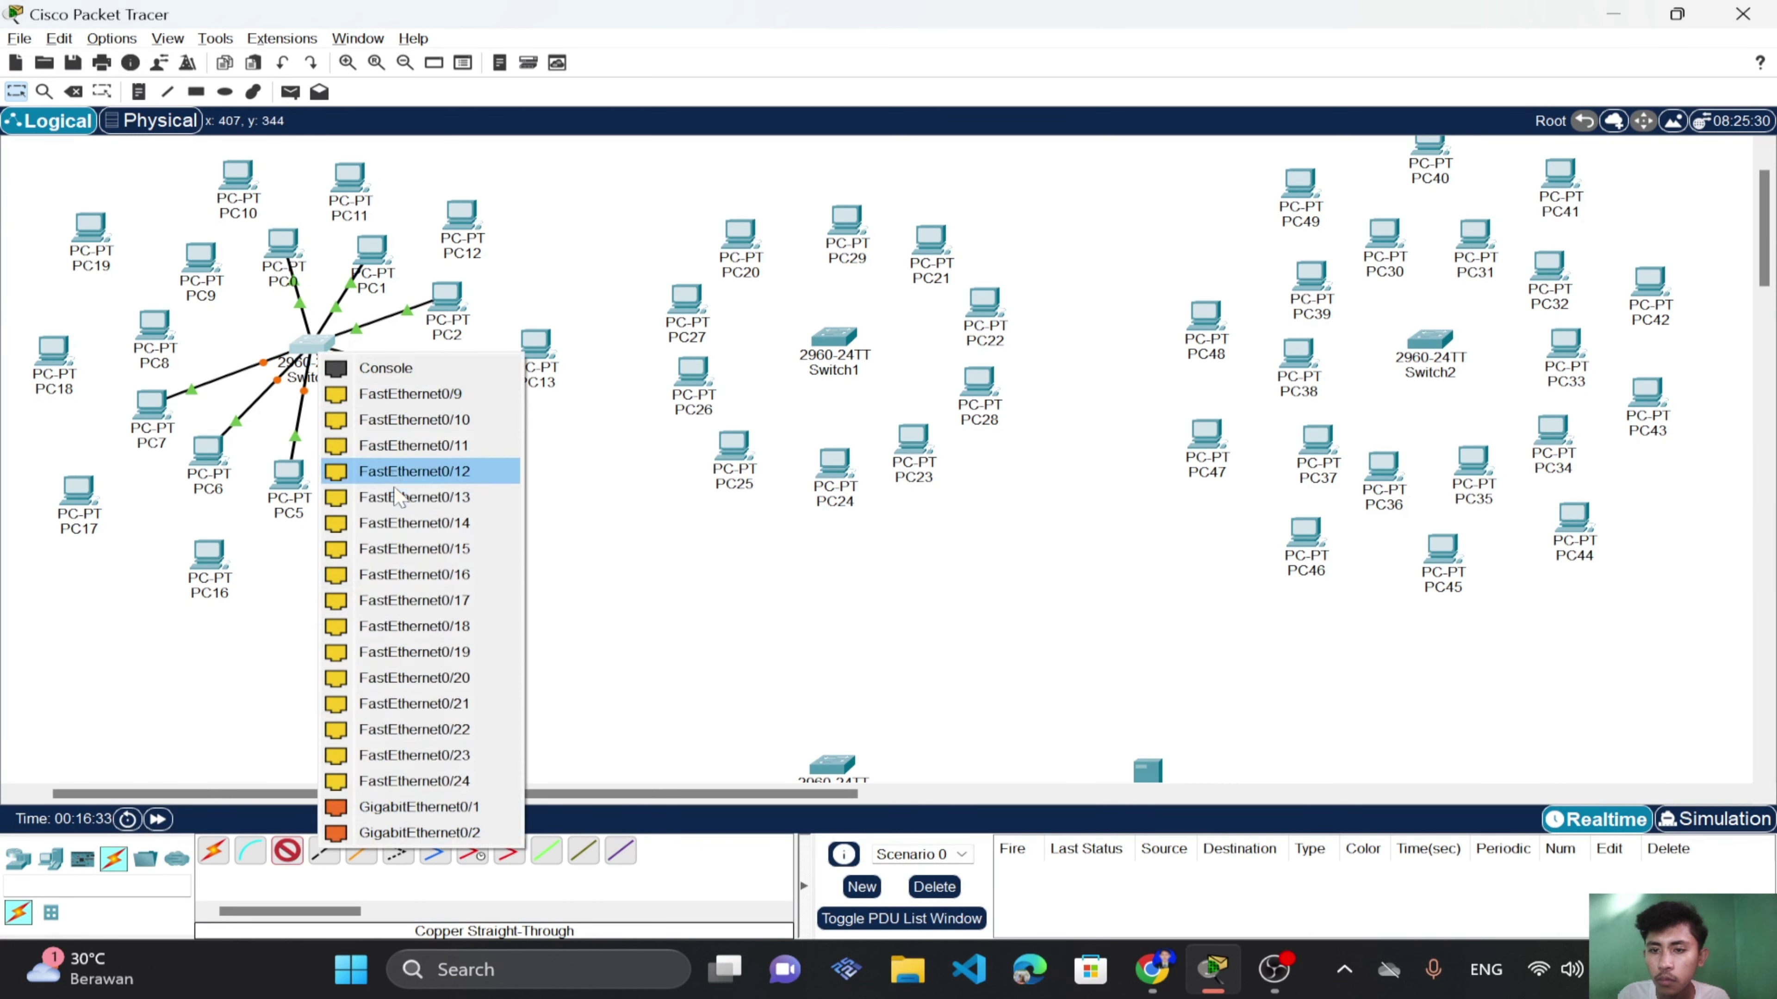
{"action": "left_click", "coordinate": [412, 392]}
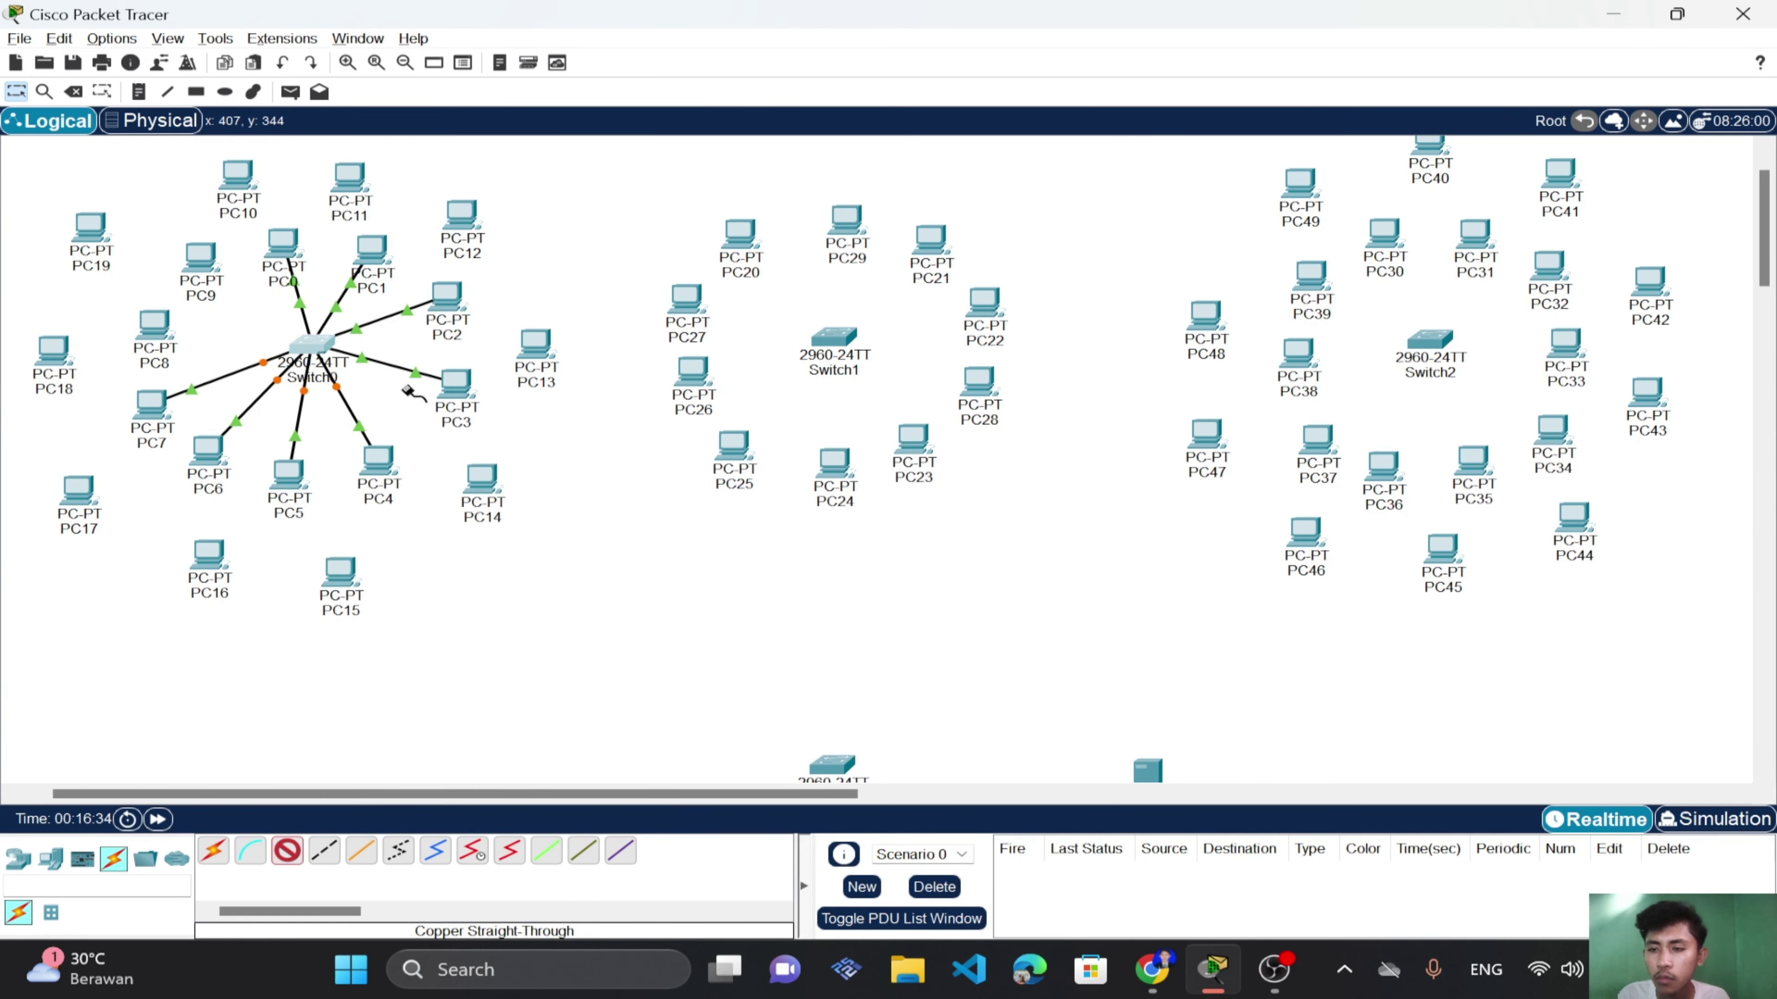
{"action": "left_click", "coordinate": [143, 330]}
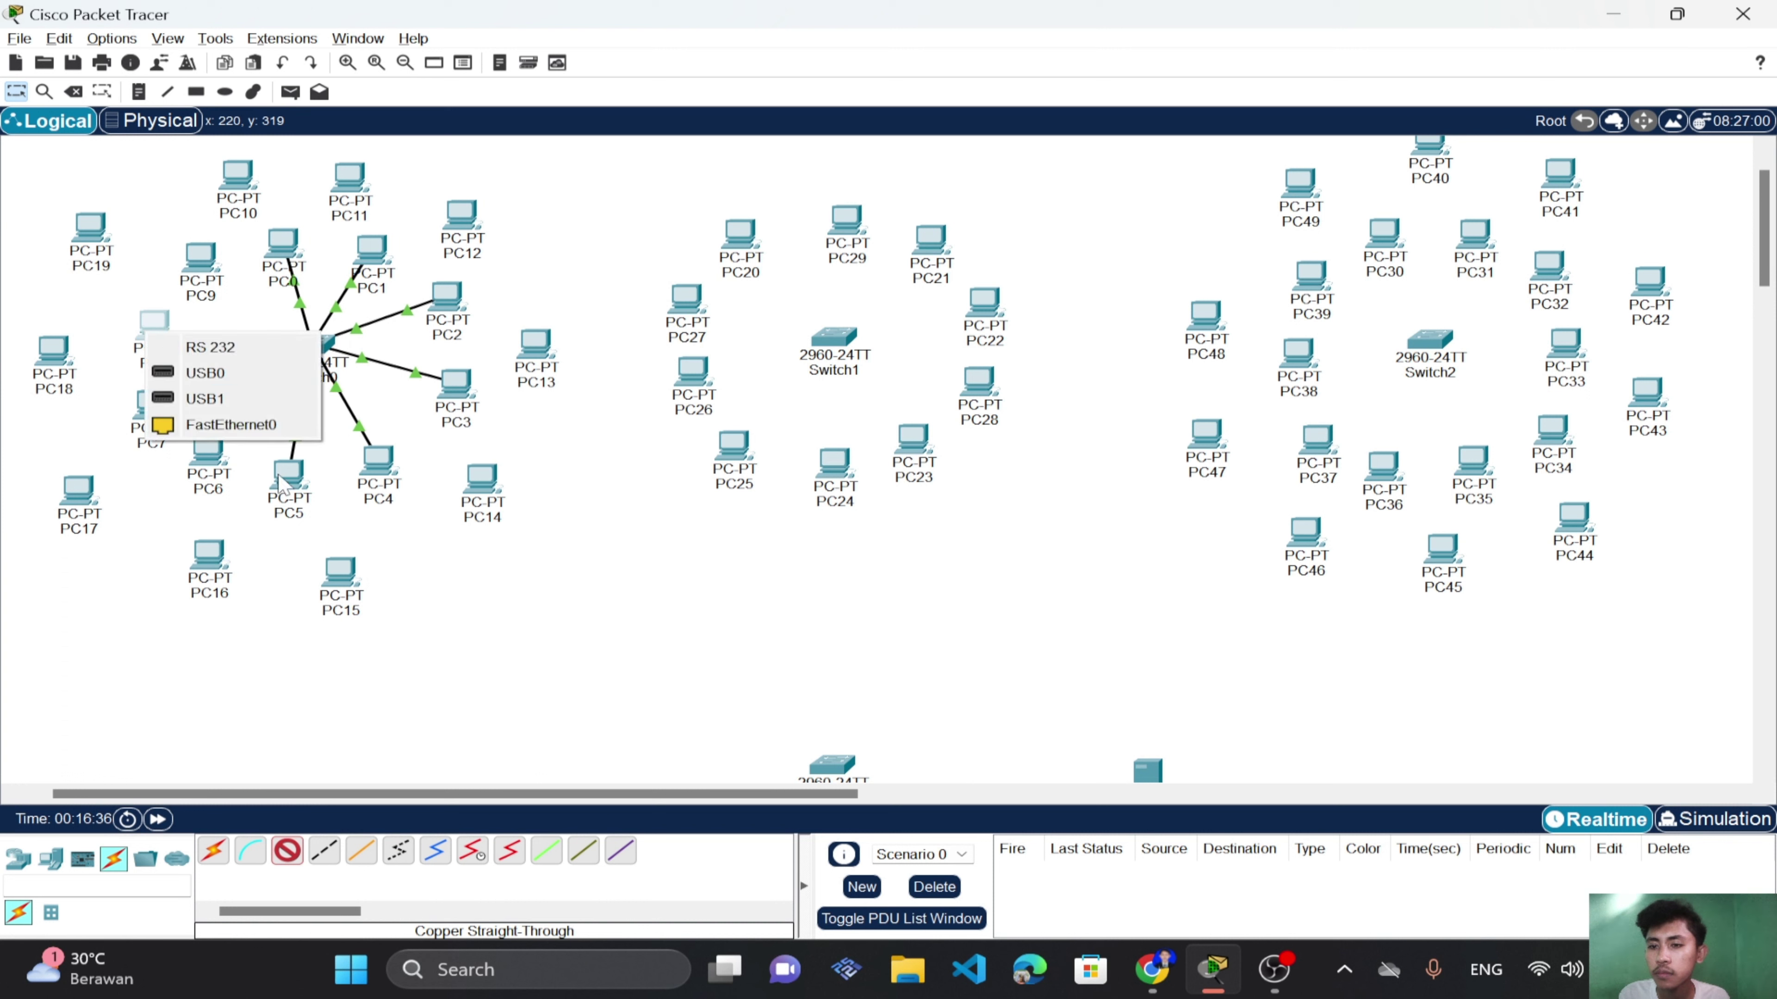
{"action": "left_click", "coordinate": [273, 412]}
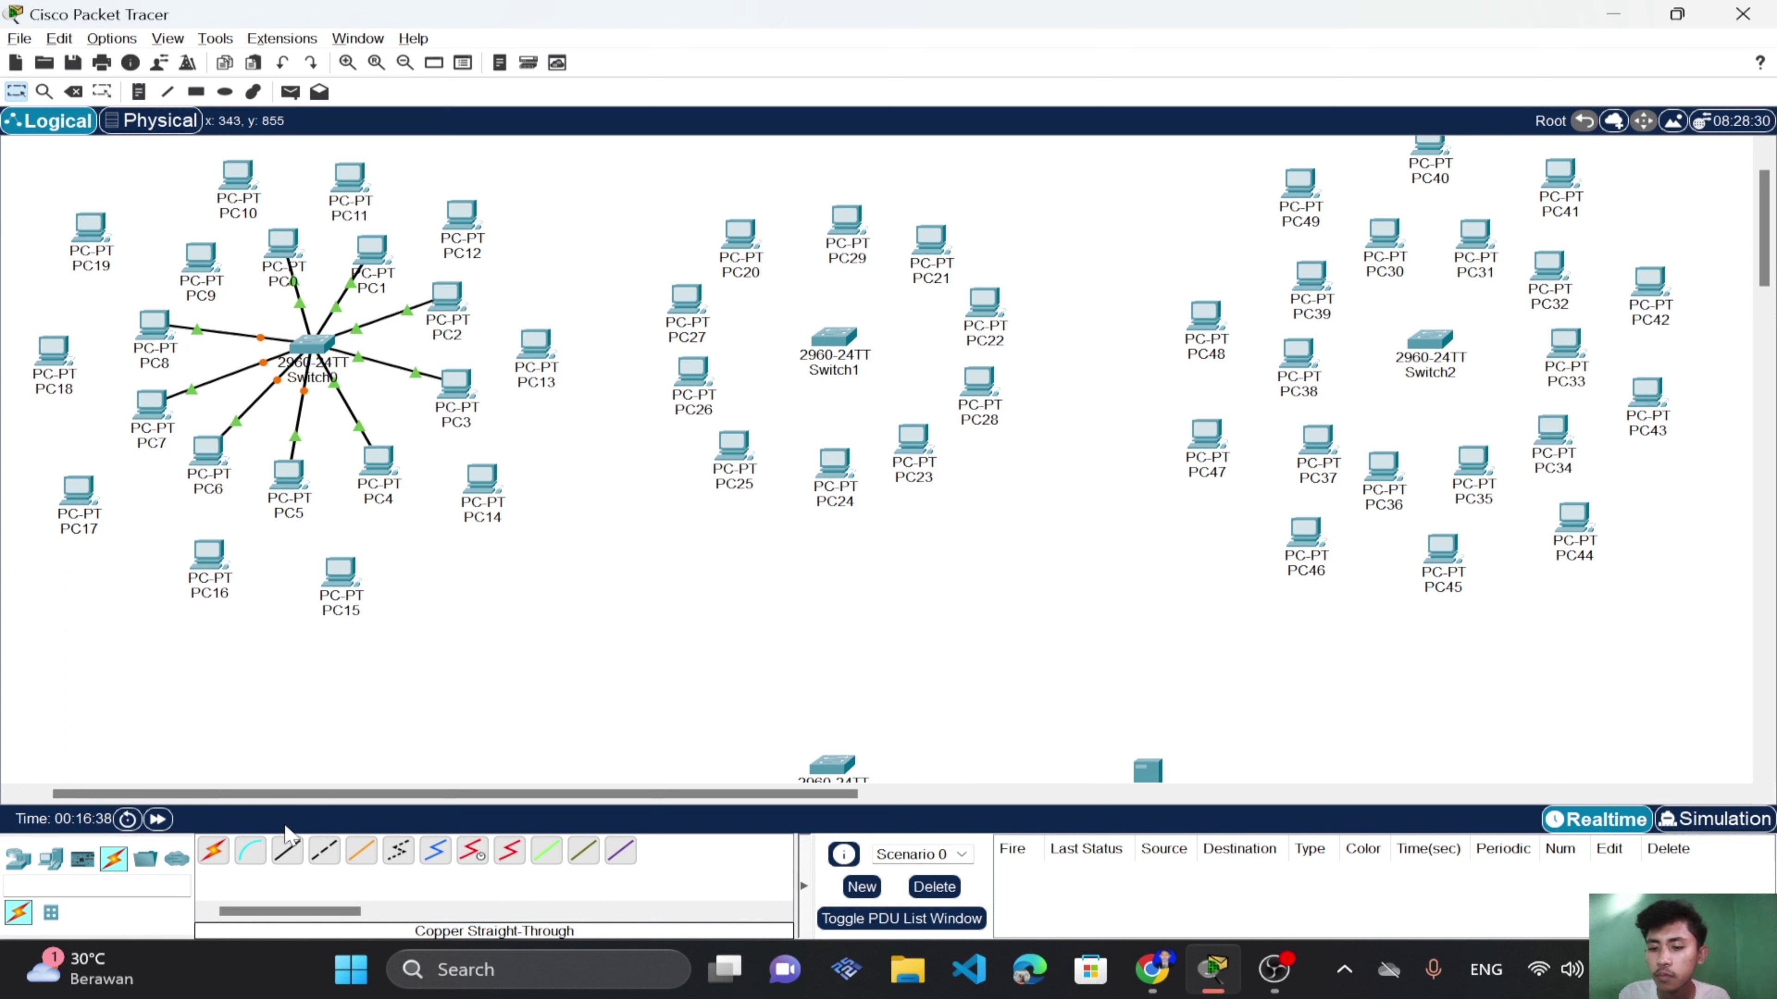
Connect Switch0's FastEthernet0/10 to PC9's FastEthernet0 with a copper straight-through cable.
{"action": "left_click", "coordinate": [291, 864]}
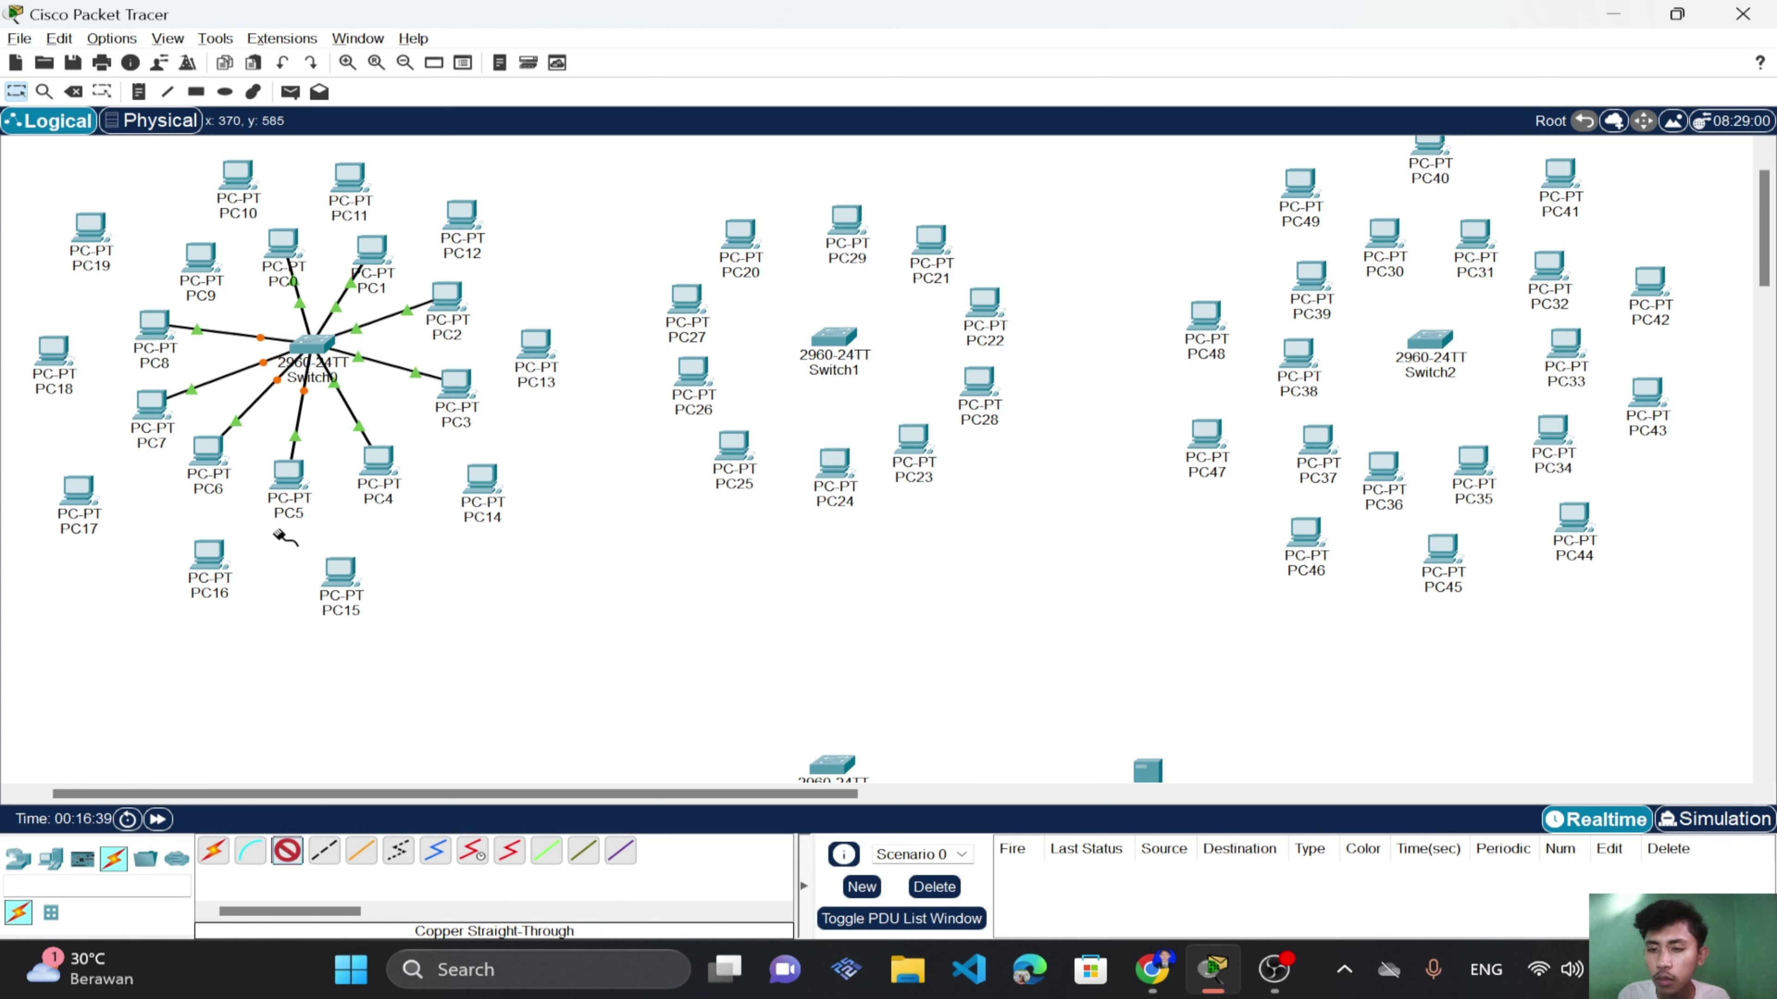
{"action": "left_click", "coordinate": [310, 343]}
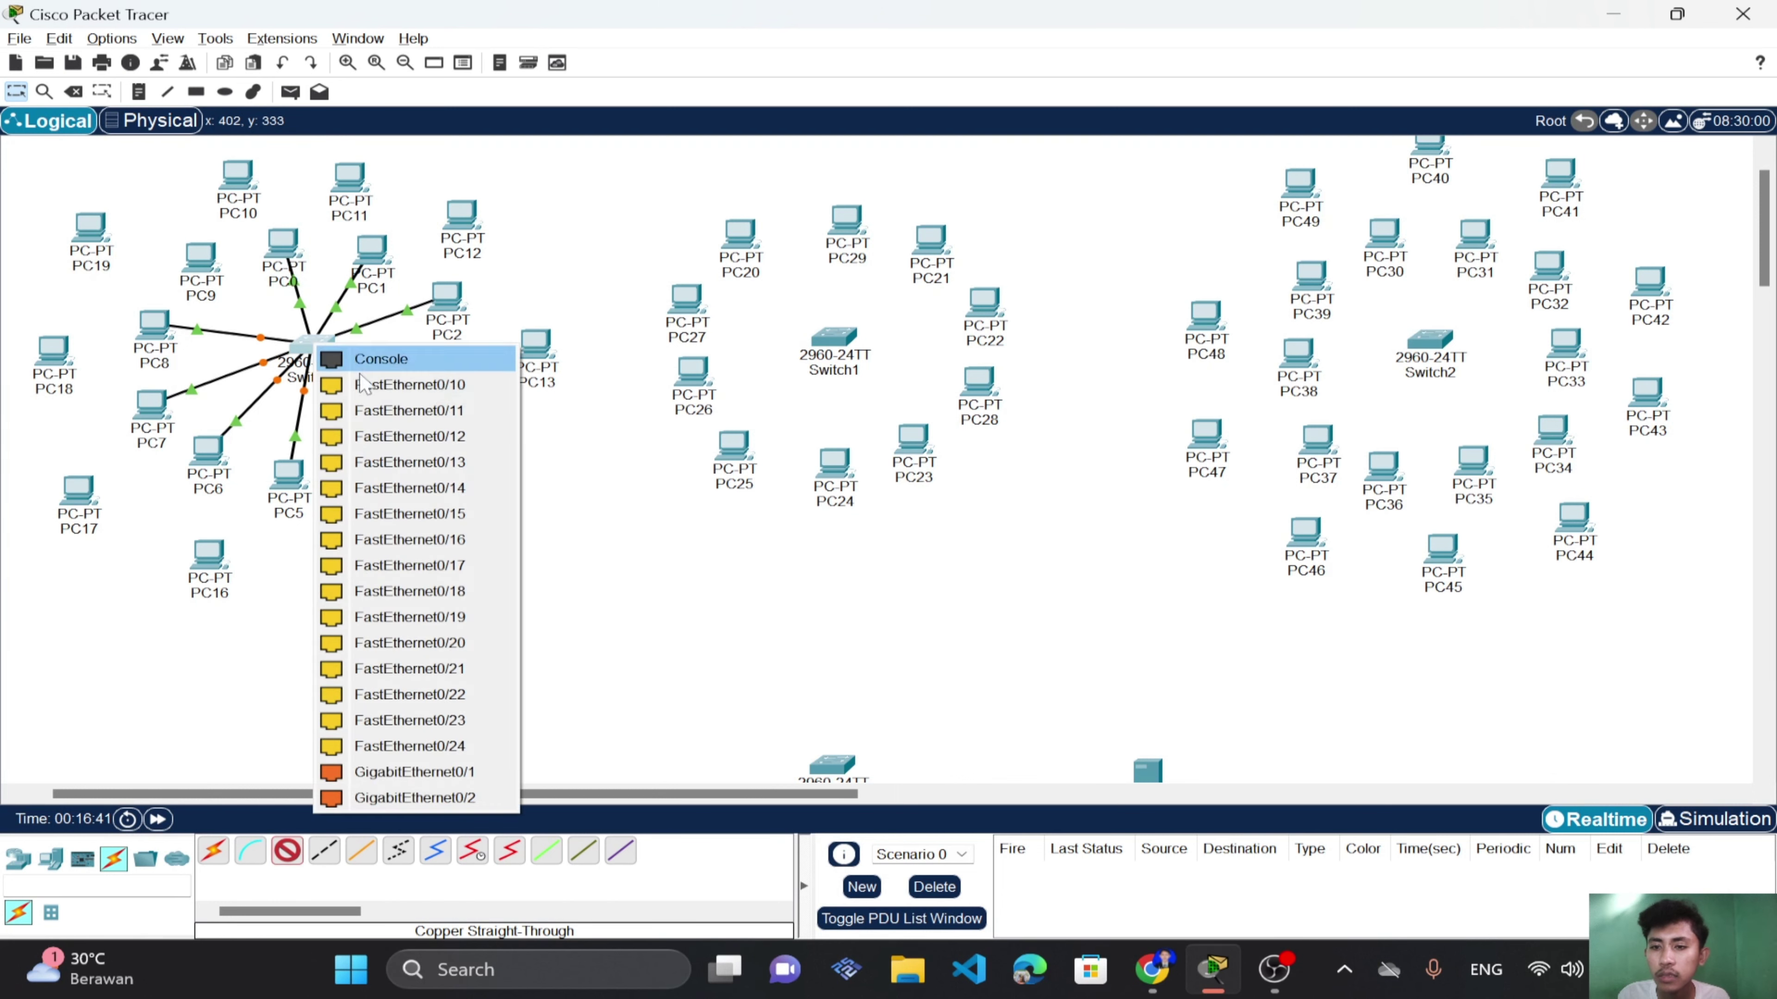
{"action": "left_click", "coordinate": [387, 396]}
{"action": "left_click", "coordinate": [201, 259]}
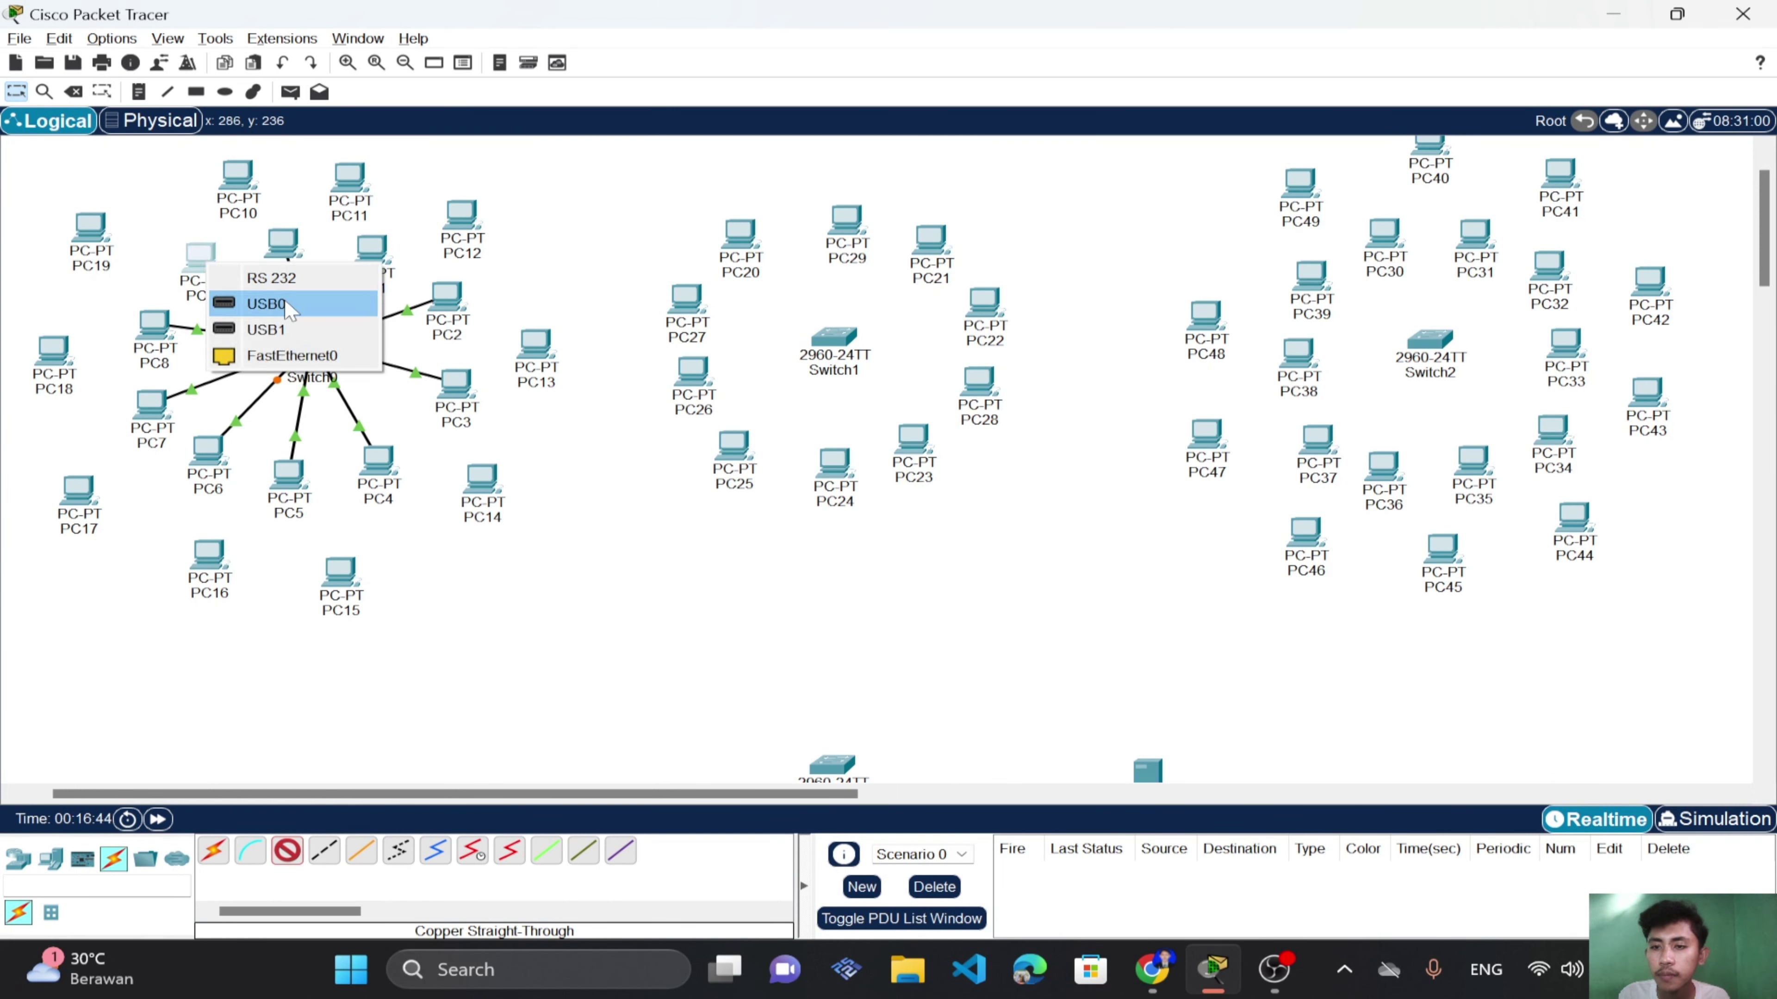
{"action": "left_click", "coordinate": [289, 362]}
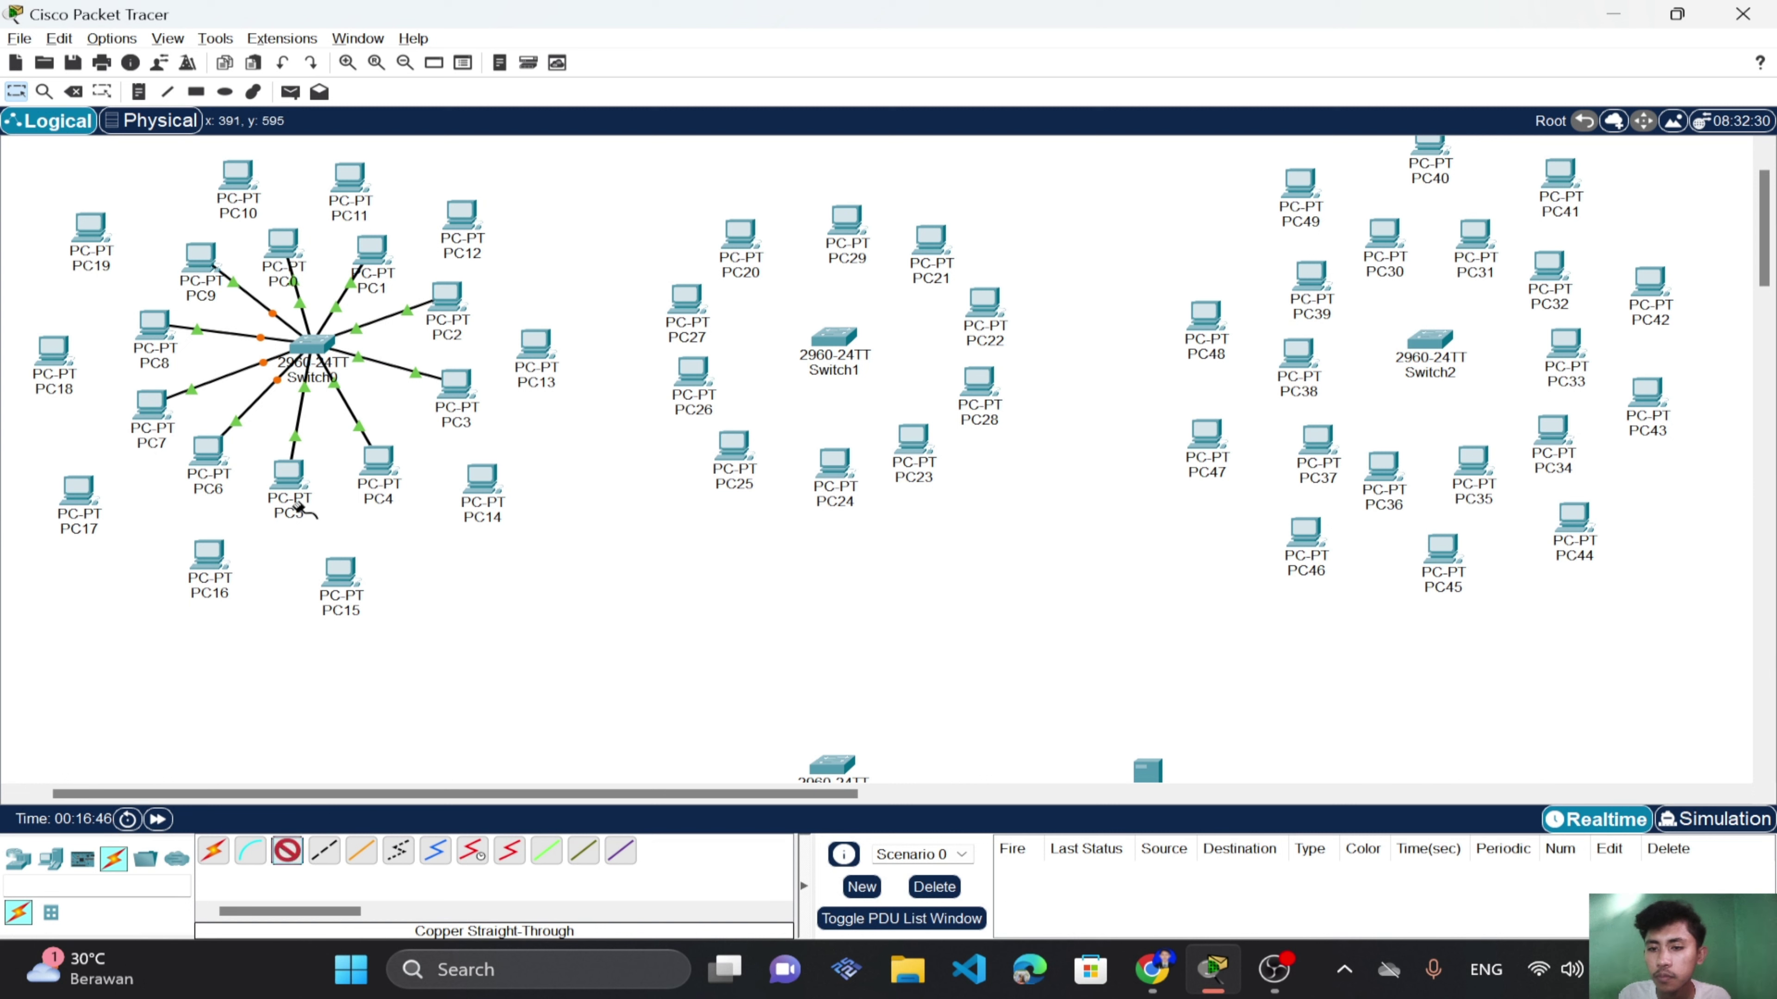
Connect Switch0's FastEthernet0/11 to PC10's FastEthernet0 with a copper straight-through cable and move PC10 sideways so its cable clears PC0.
{"action": "left_click", "coordinate": [321, 346]}
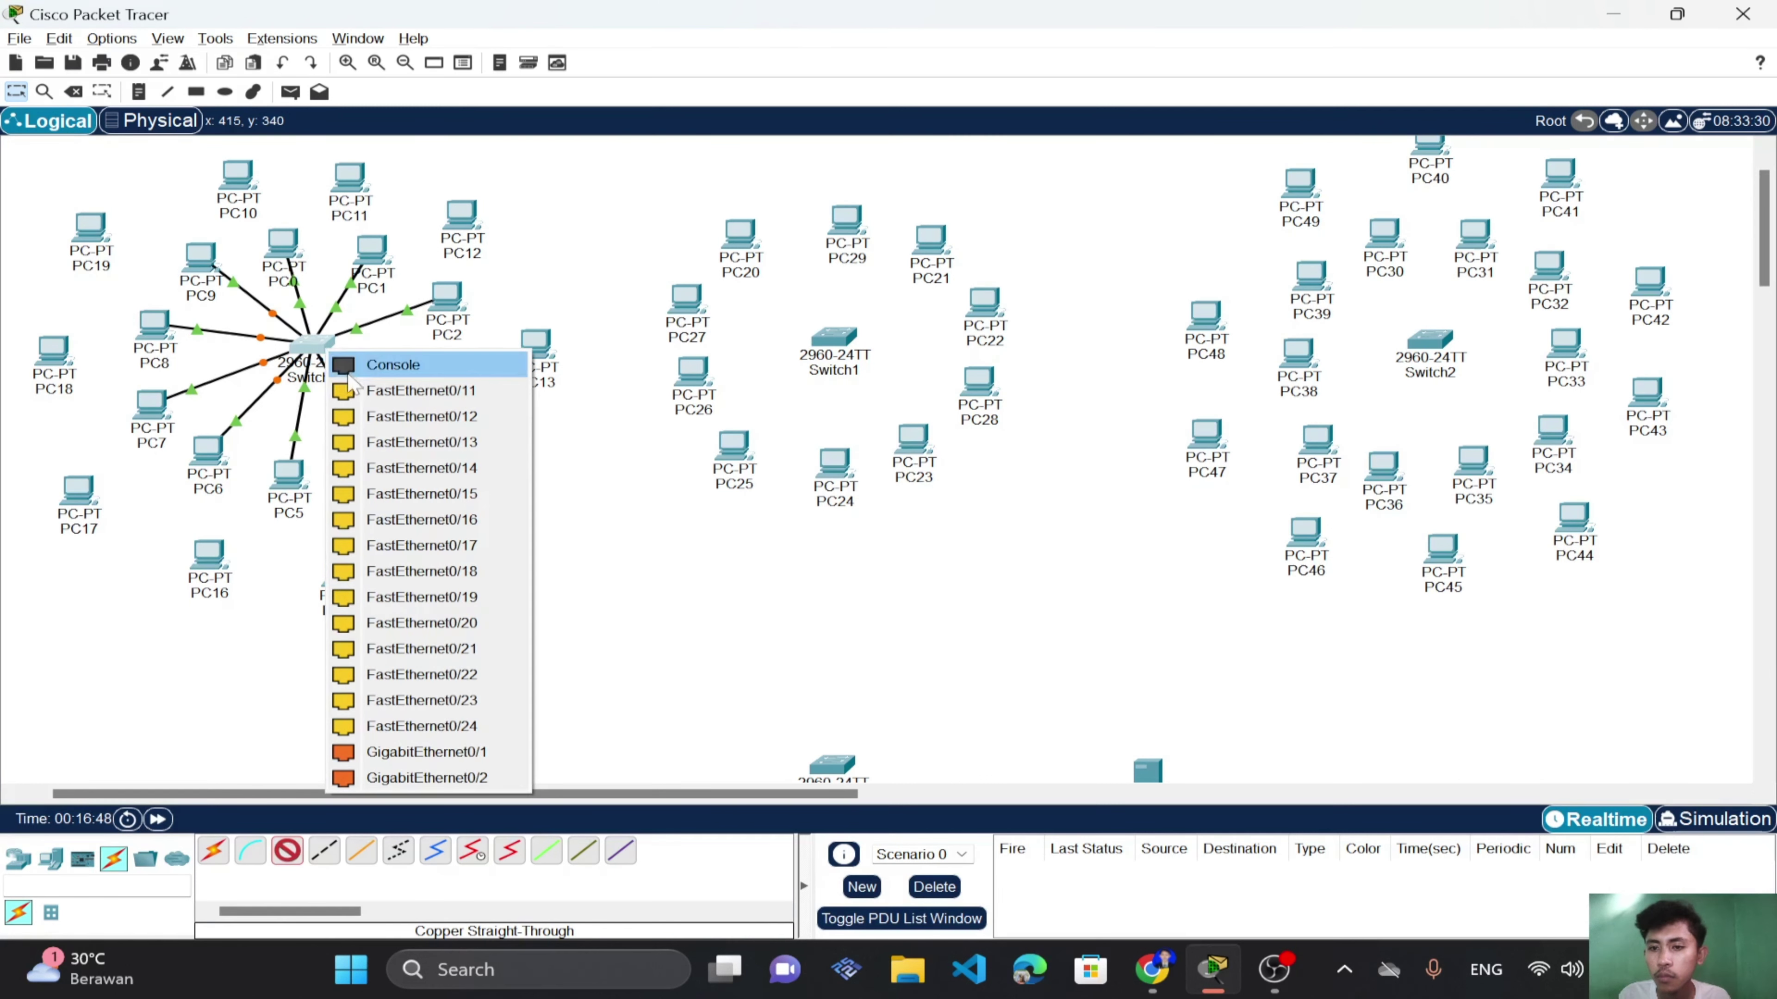
{"action": "left_click", "coordinate": [357, 392]}
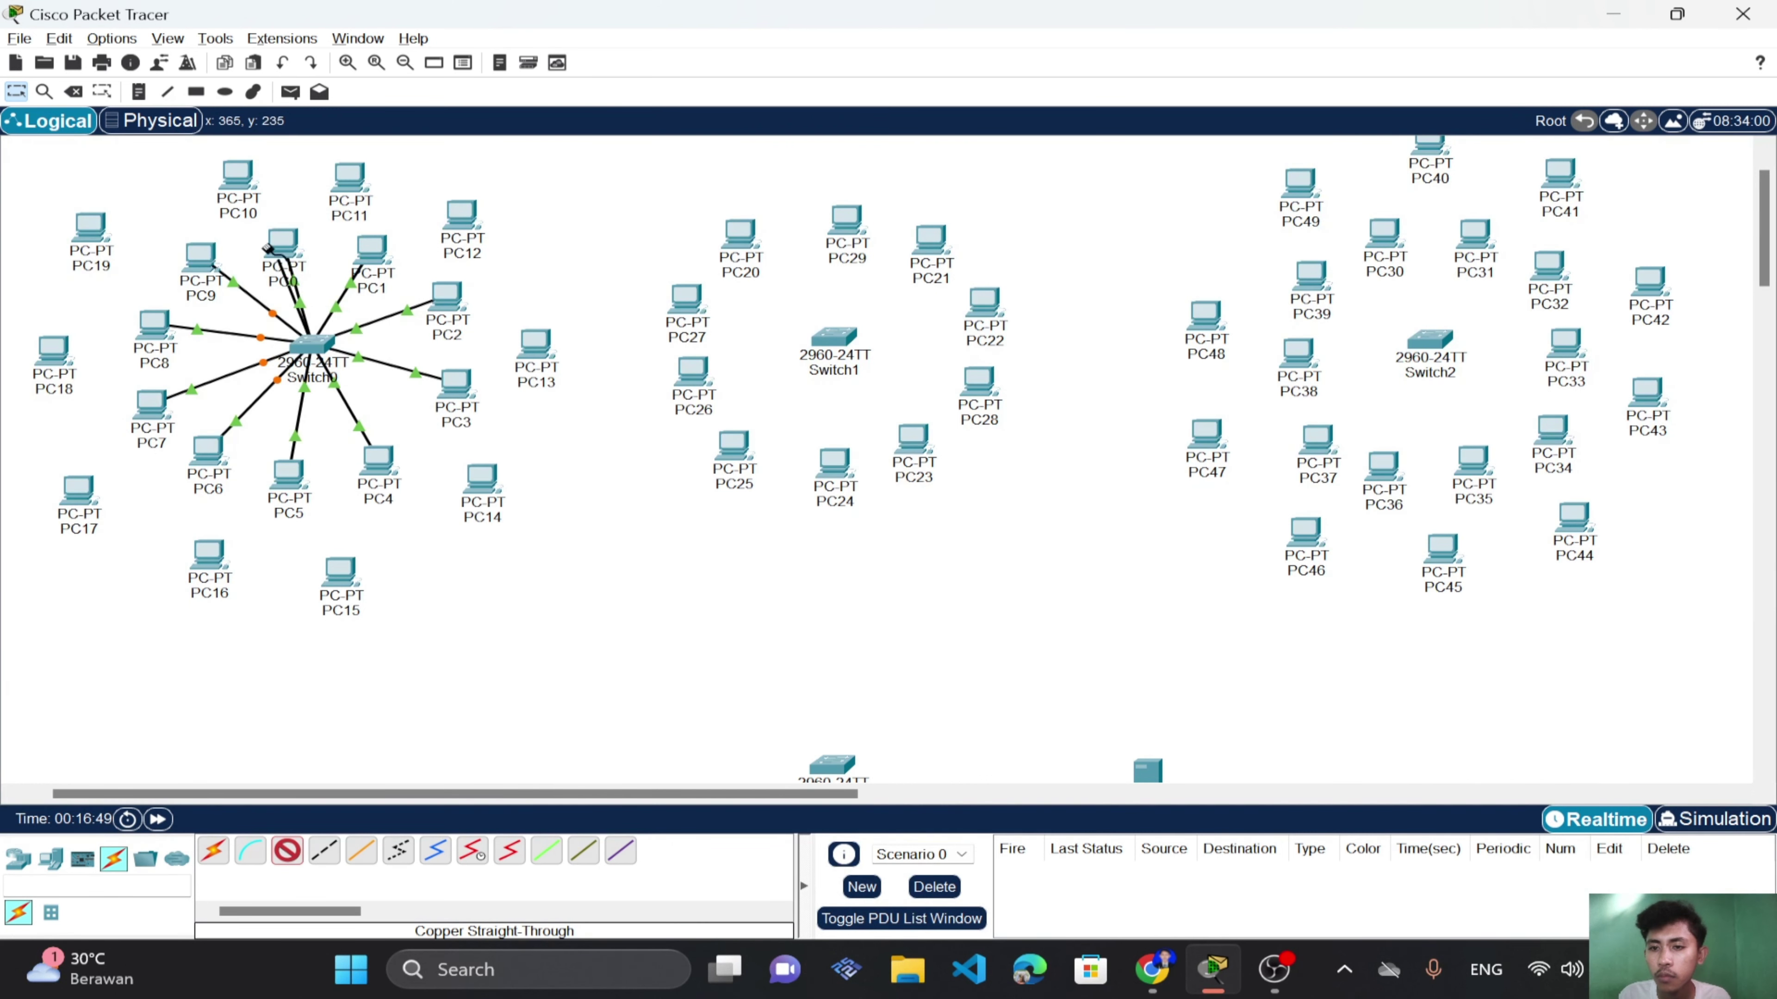
{"action": "left_click", "coordinate": [236, 182]}
{"action": "left_click", "coordinate": [270, 284]}
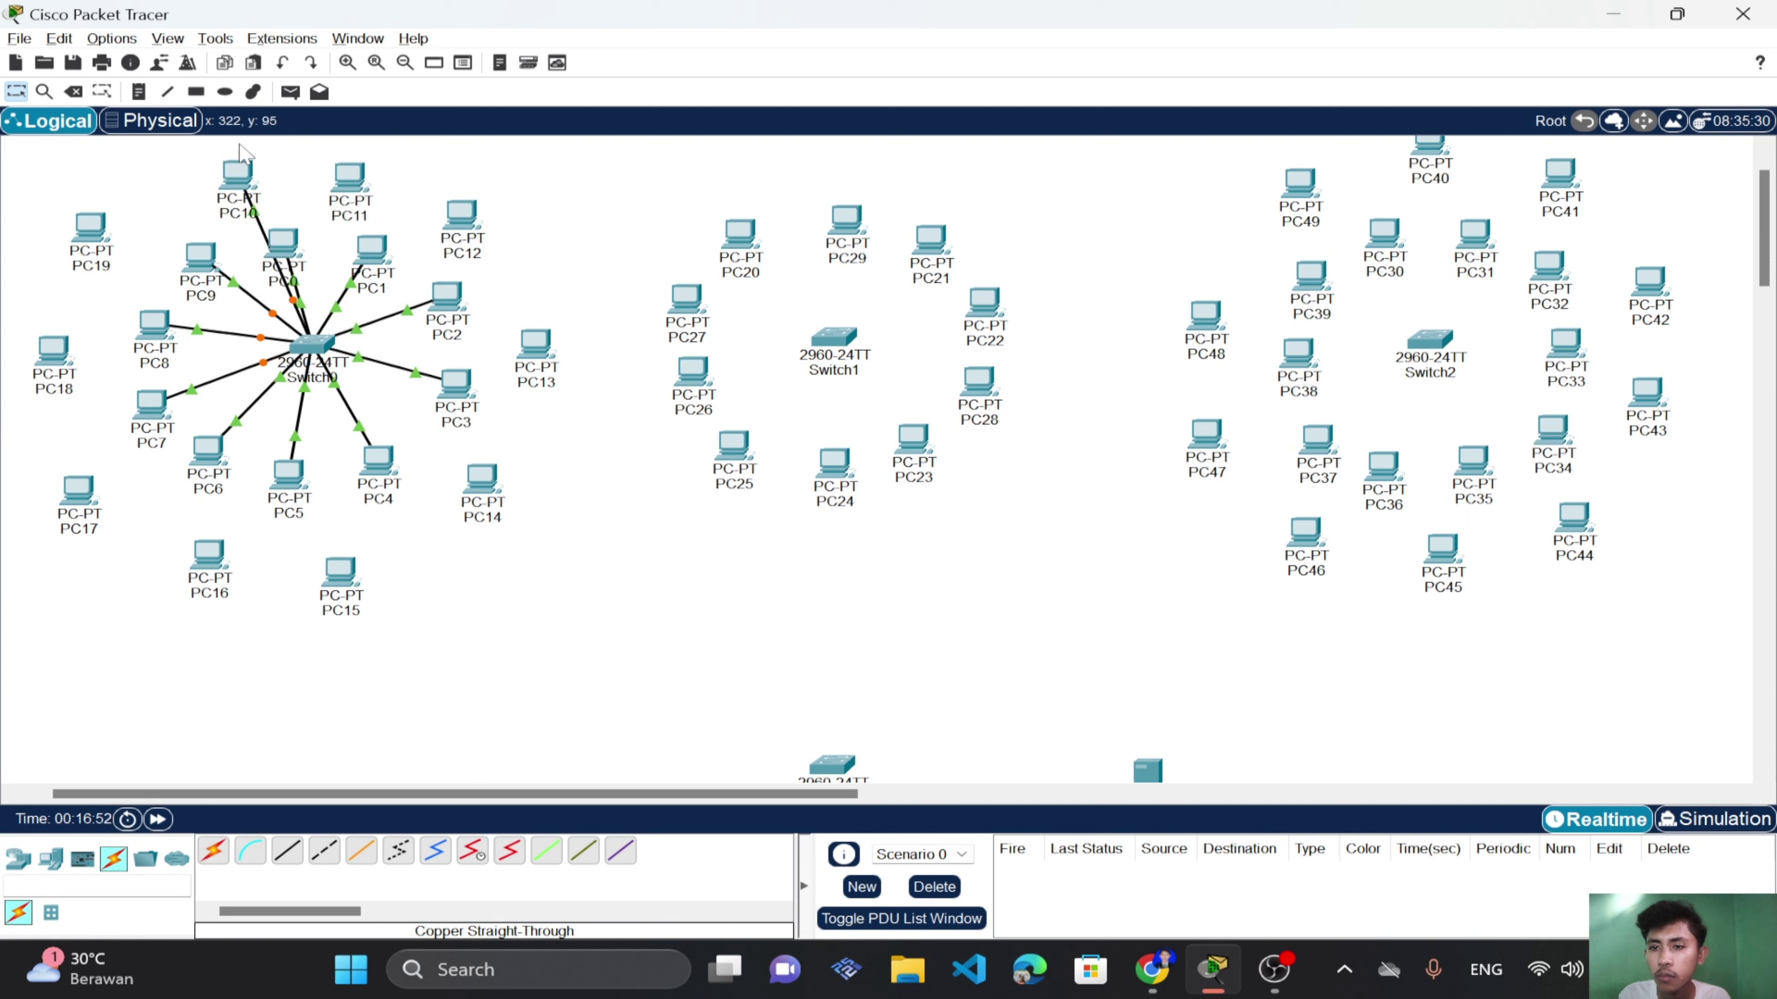
{"action": "left_click_drag", "start_coordinate": [235, 156], "coordinate": [194, 162]}
Connect Switch0's FastEthernet0/12 to PC11 and FastEthernet0/13 to PC12 with copper straight-through cables, using FastEthernet0 on each PC.
{"action": "left_click", "coordinate": [287, 851]}
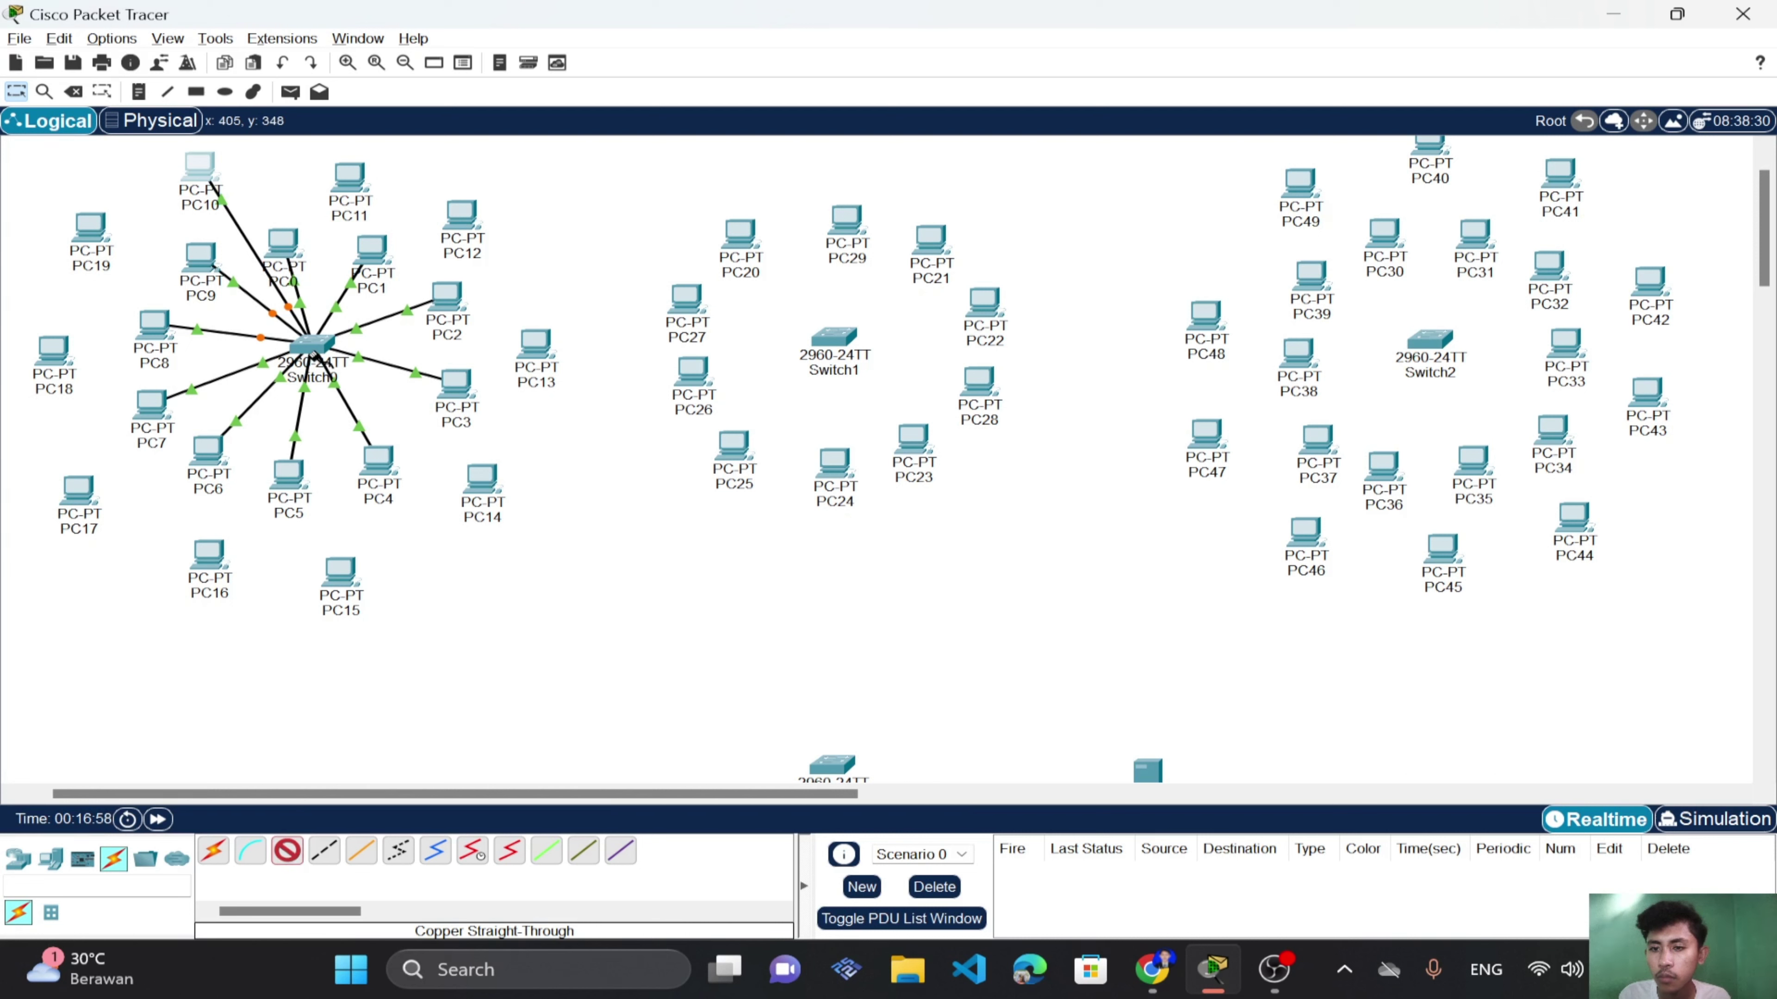
{"action": "left_click", "coordinate": [316, 340]}
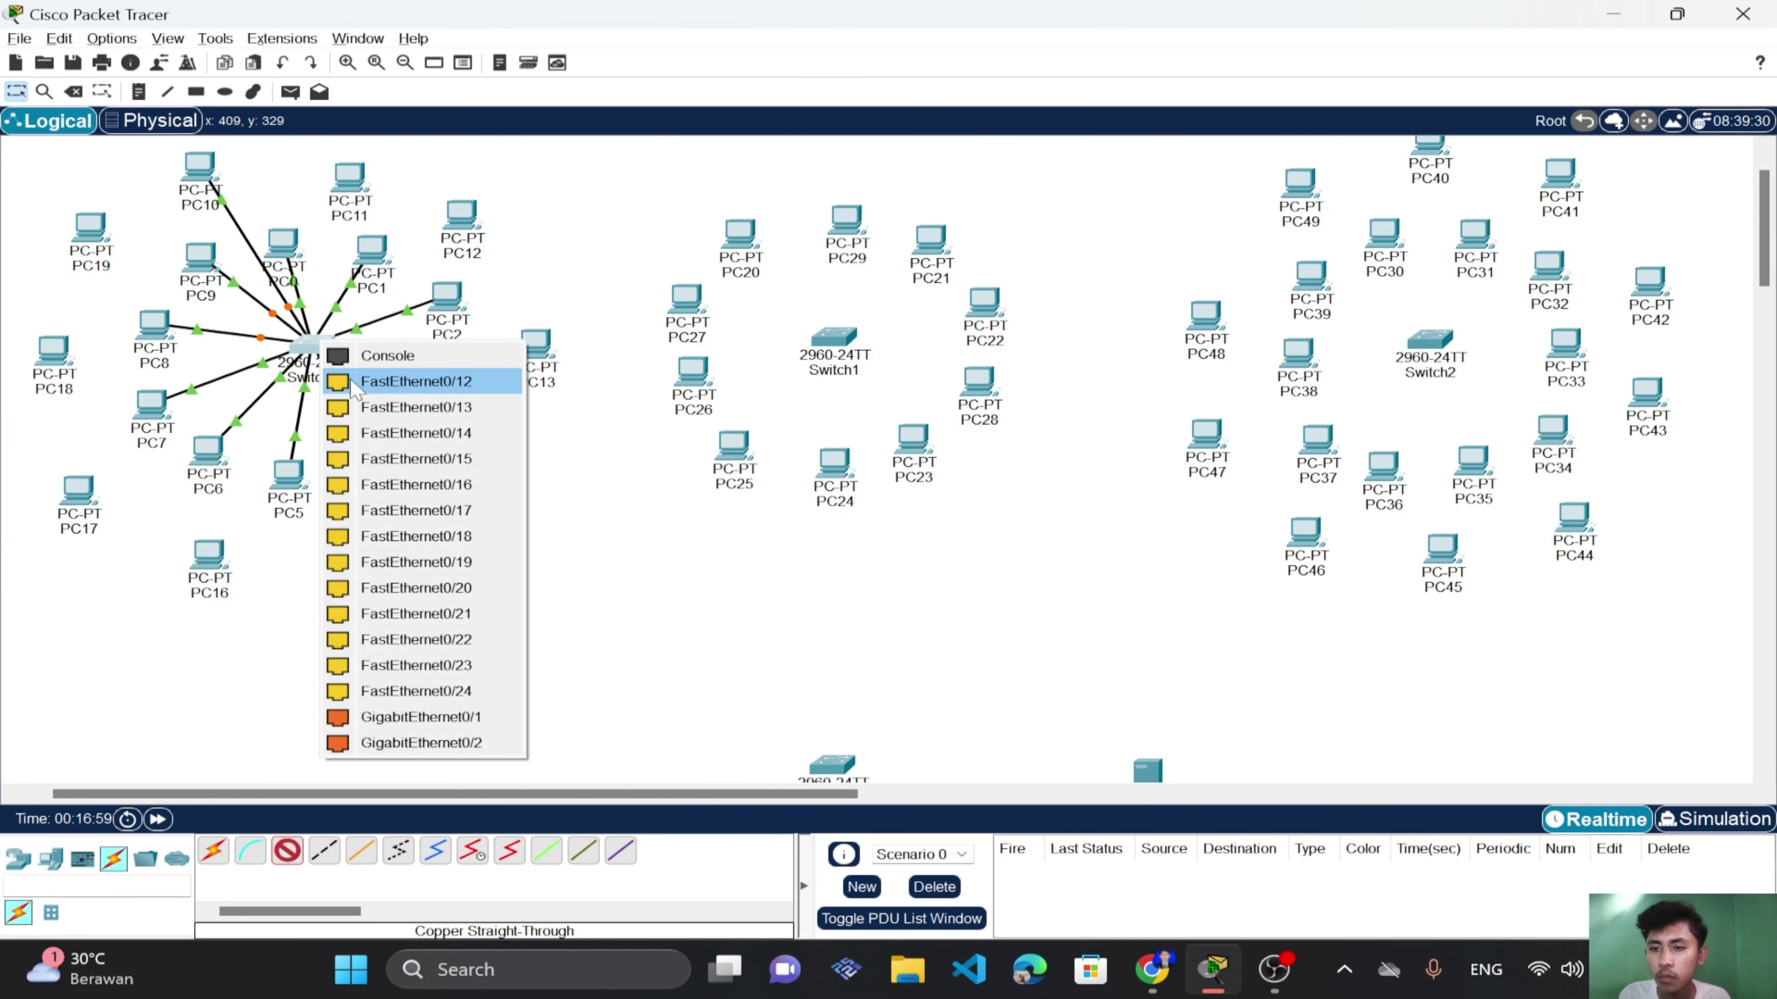
{"action": "left_click", "coordinate": [353, 381]}
{"action": "left_click", "coordinate": [350, 181]}
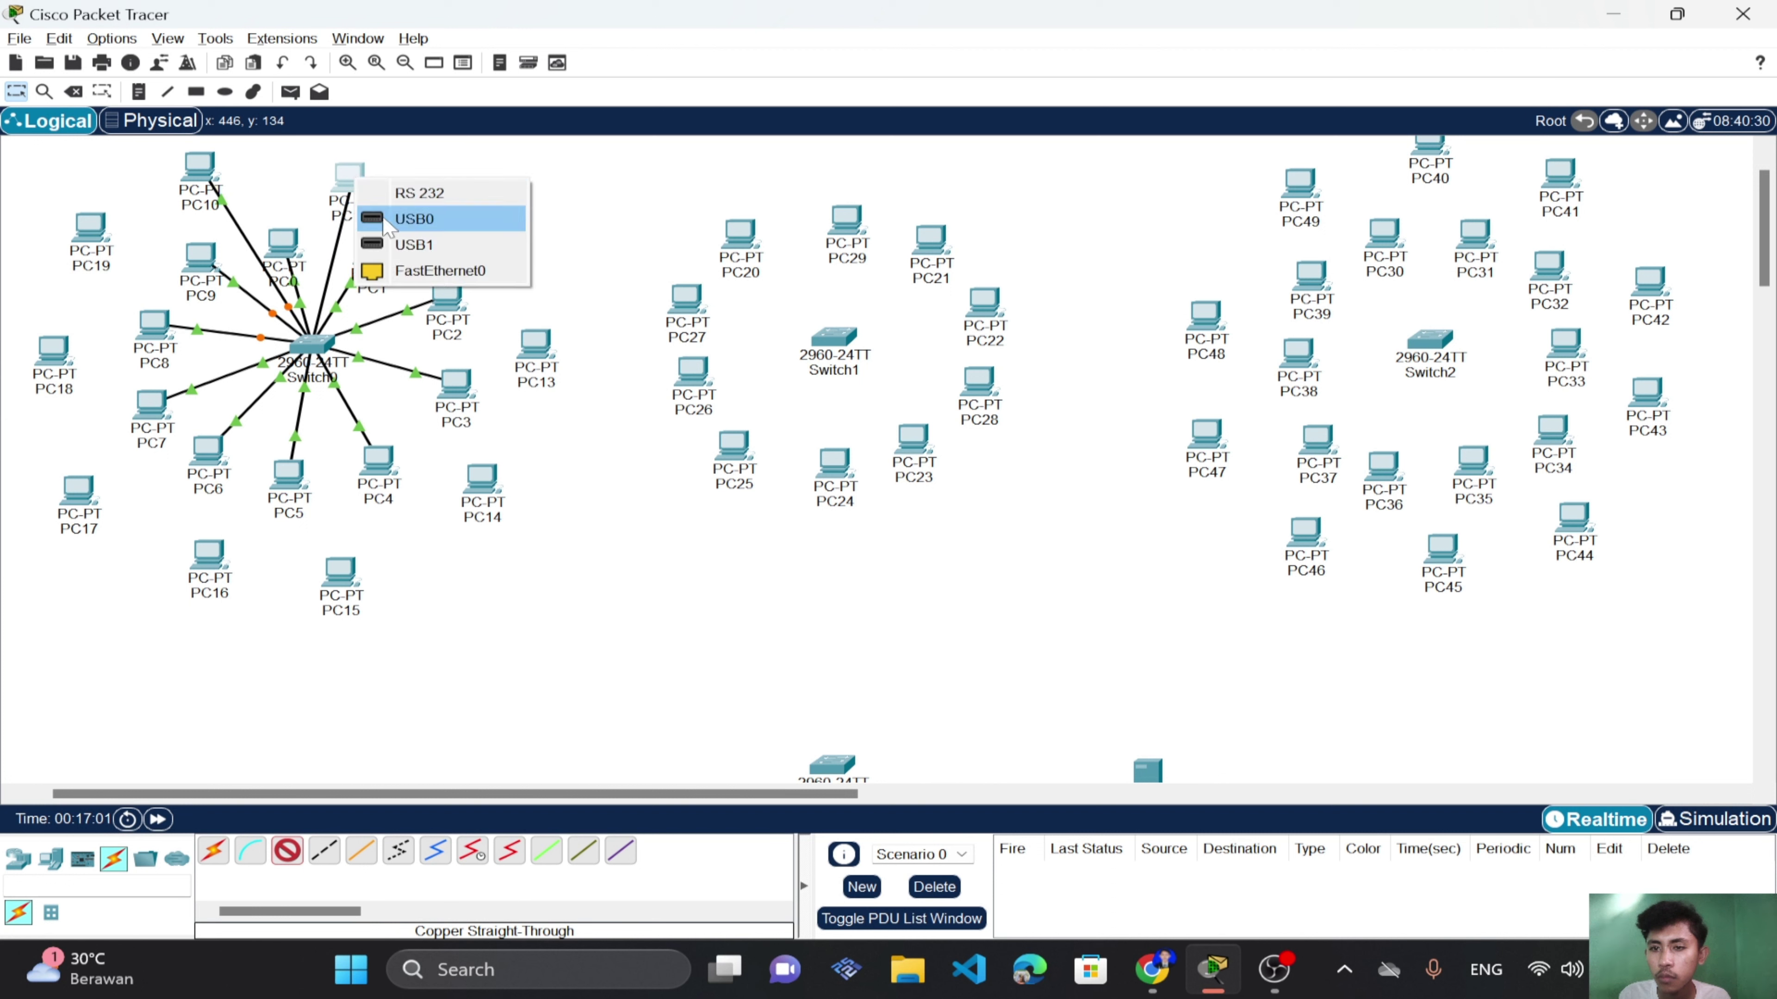
{"action": "left_click", "coordinate": [381, 271]}
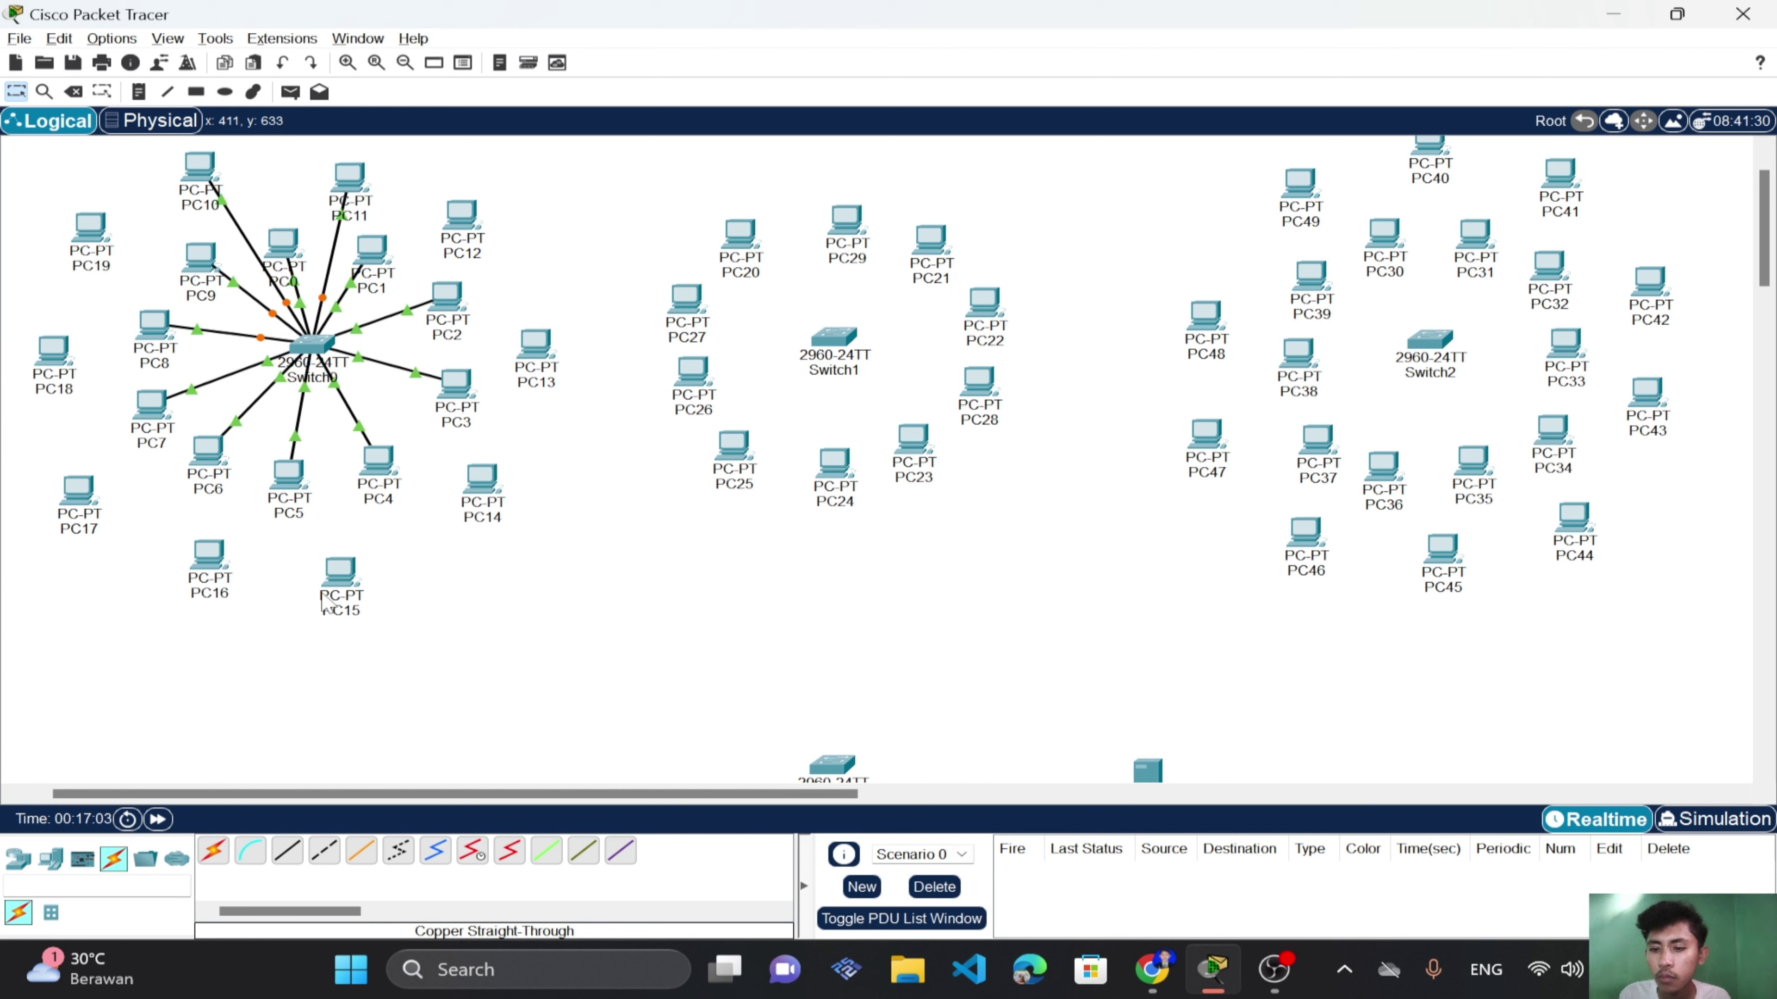
{"action": "left_click", "coordinate": [292, 857]}
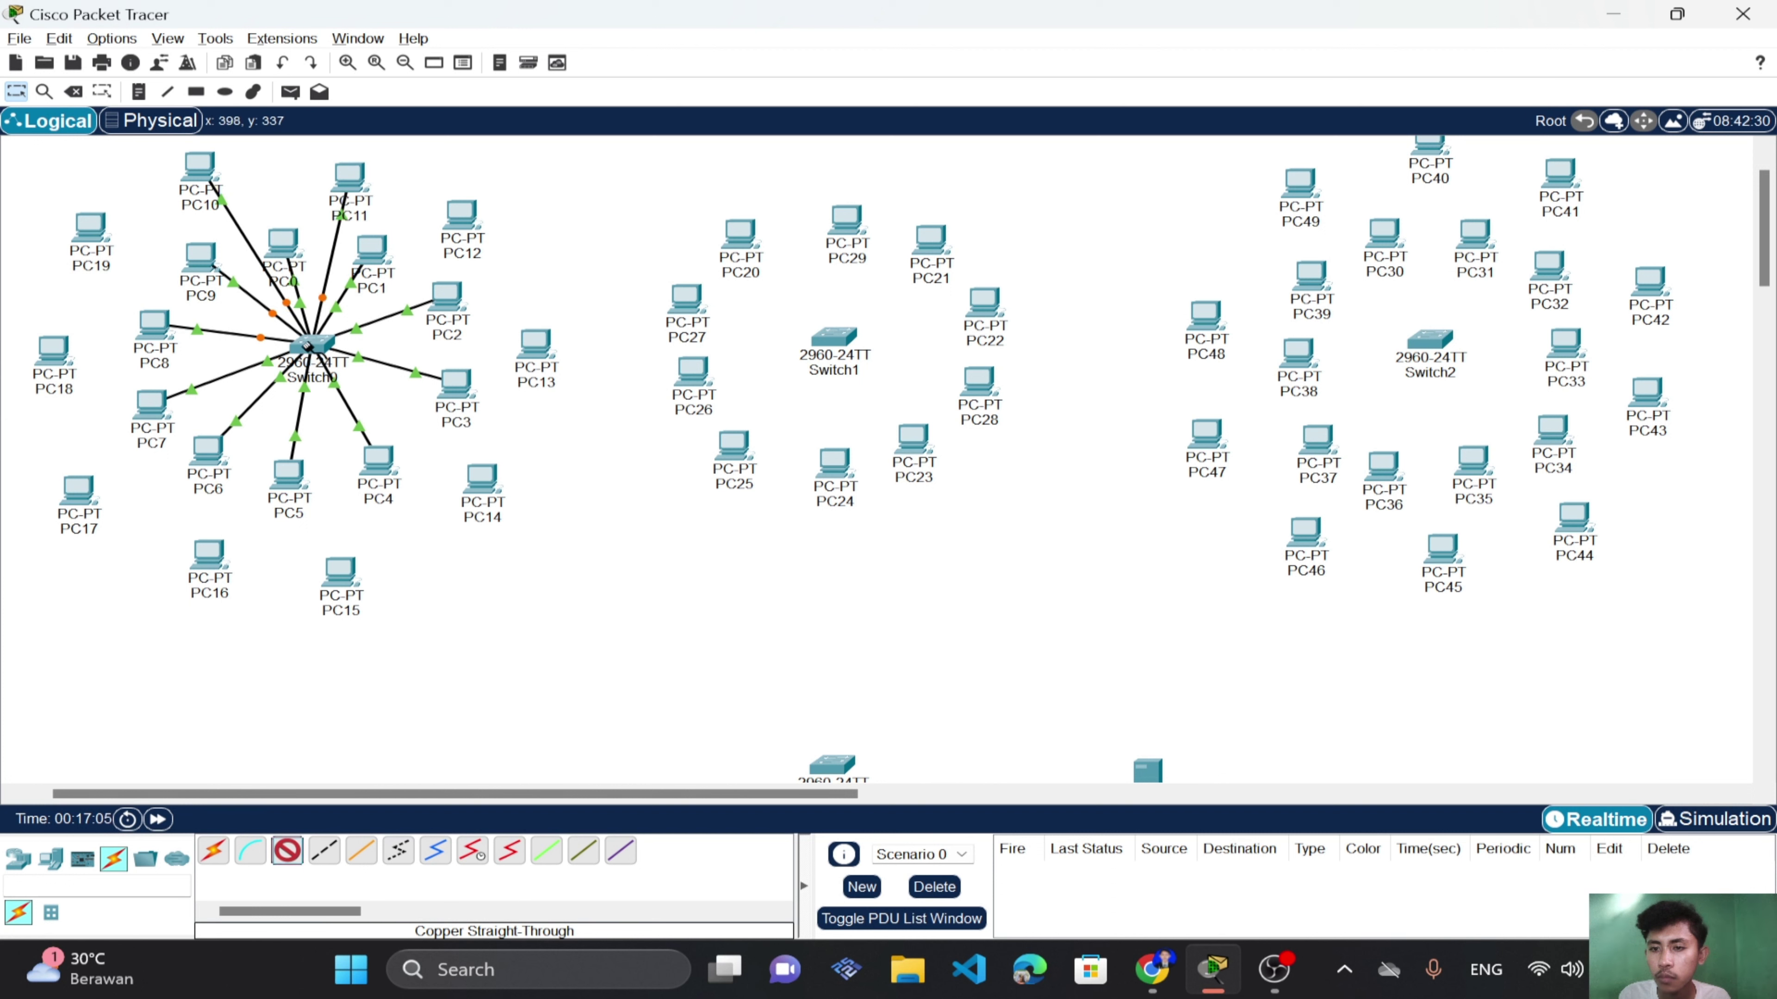
{"action": "left_click", "coordinate": [312, 344]}
{"action": "left_click", "coordinate": [395, 386]}
{"action": "left_click", "coordinate": [461, 217]}
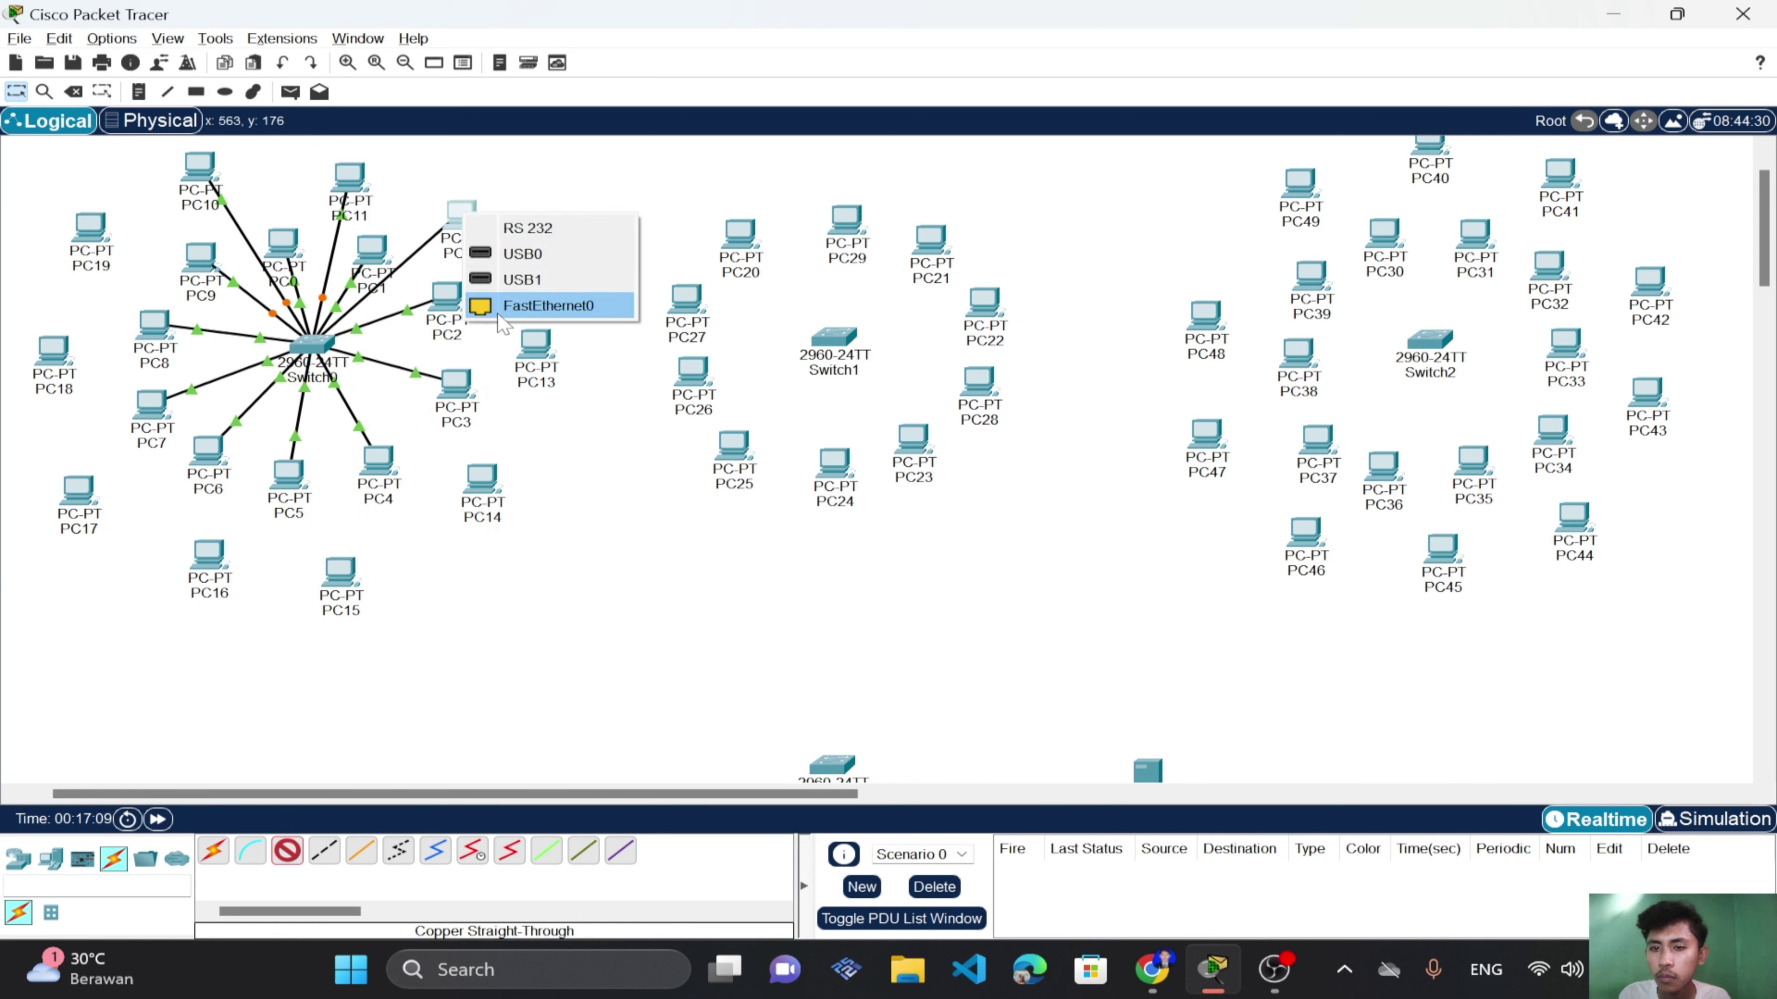
{"action": "left_click", "coordinate": [497, 314]}
Connect Switch0's FastEthernet0/14 to PC13's FastEthernet0 with a copper straight-through cable.
{"action": "left_click", "coordinate": [287, 849]}
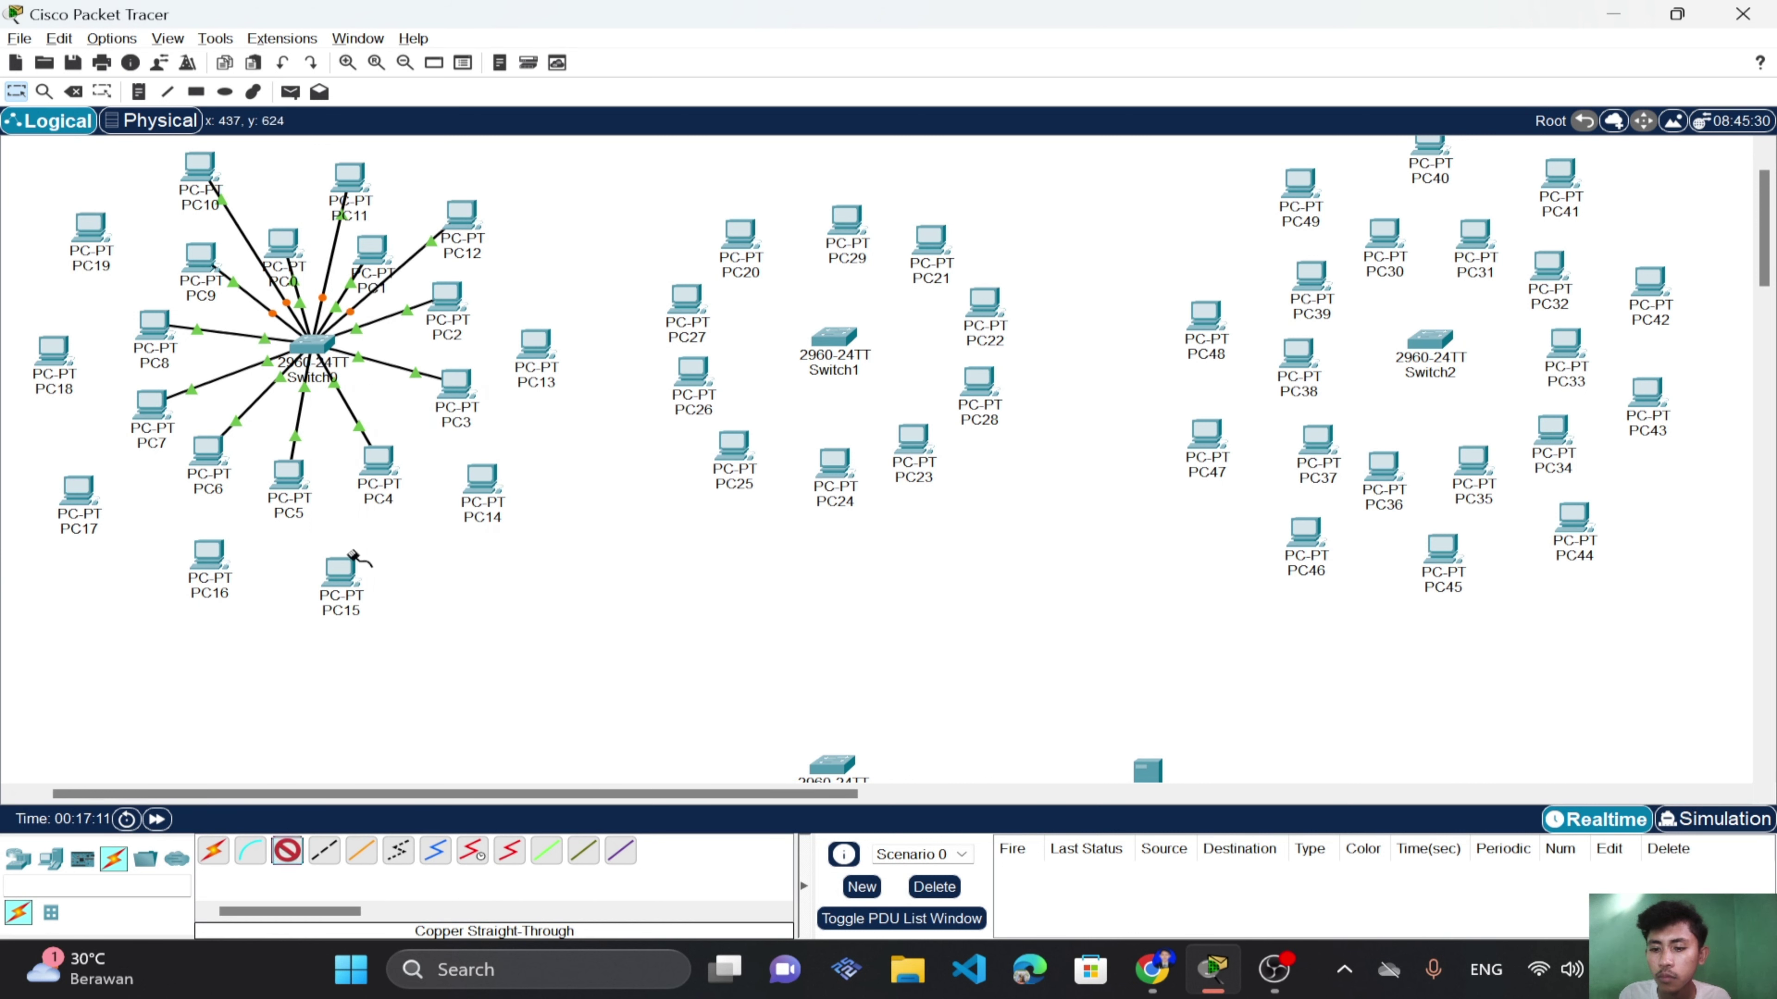
{"action": "left_click", "coordinate": [325, 343]}
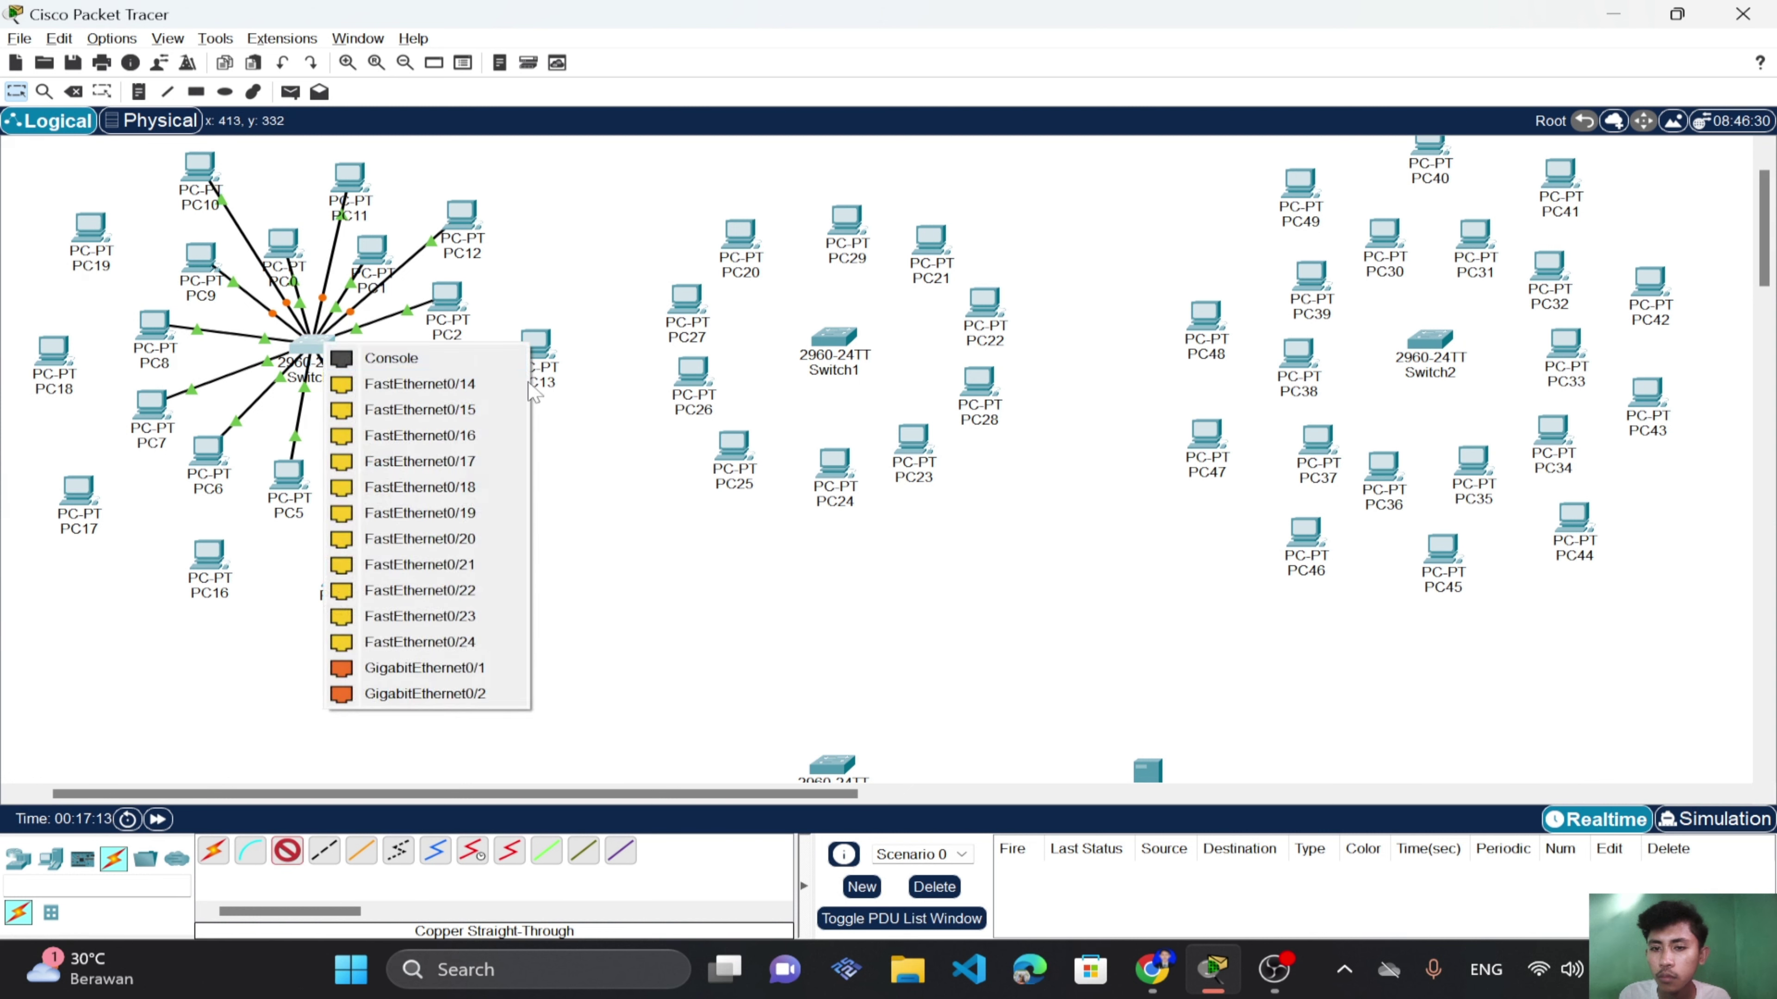
{"action": "left_click", "coordinate": [528, 382]}
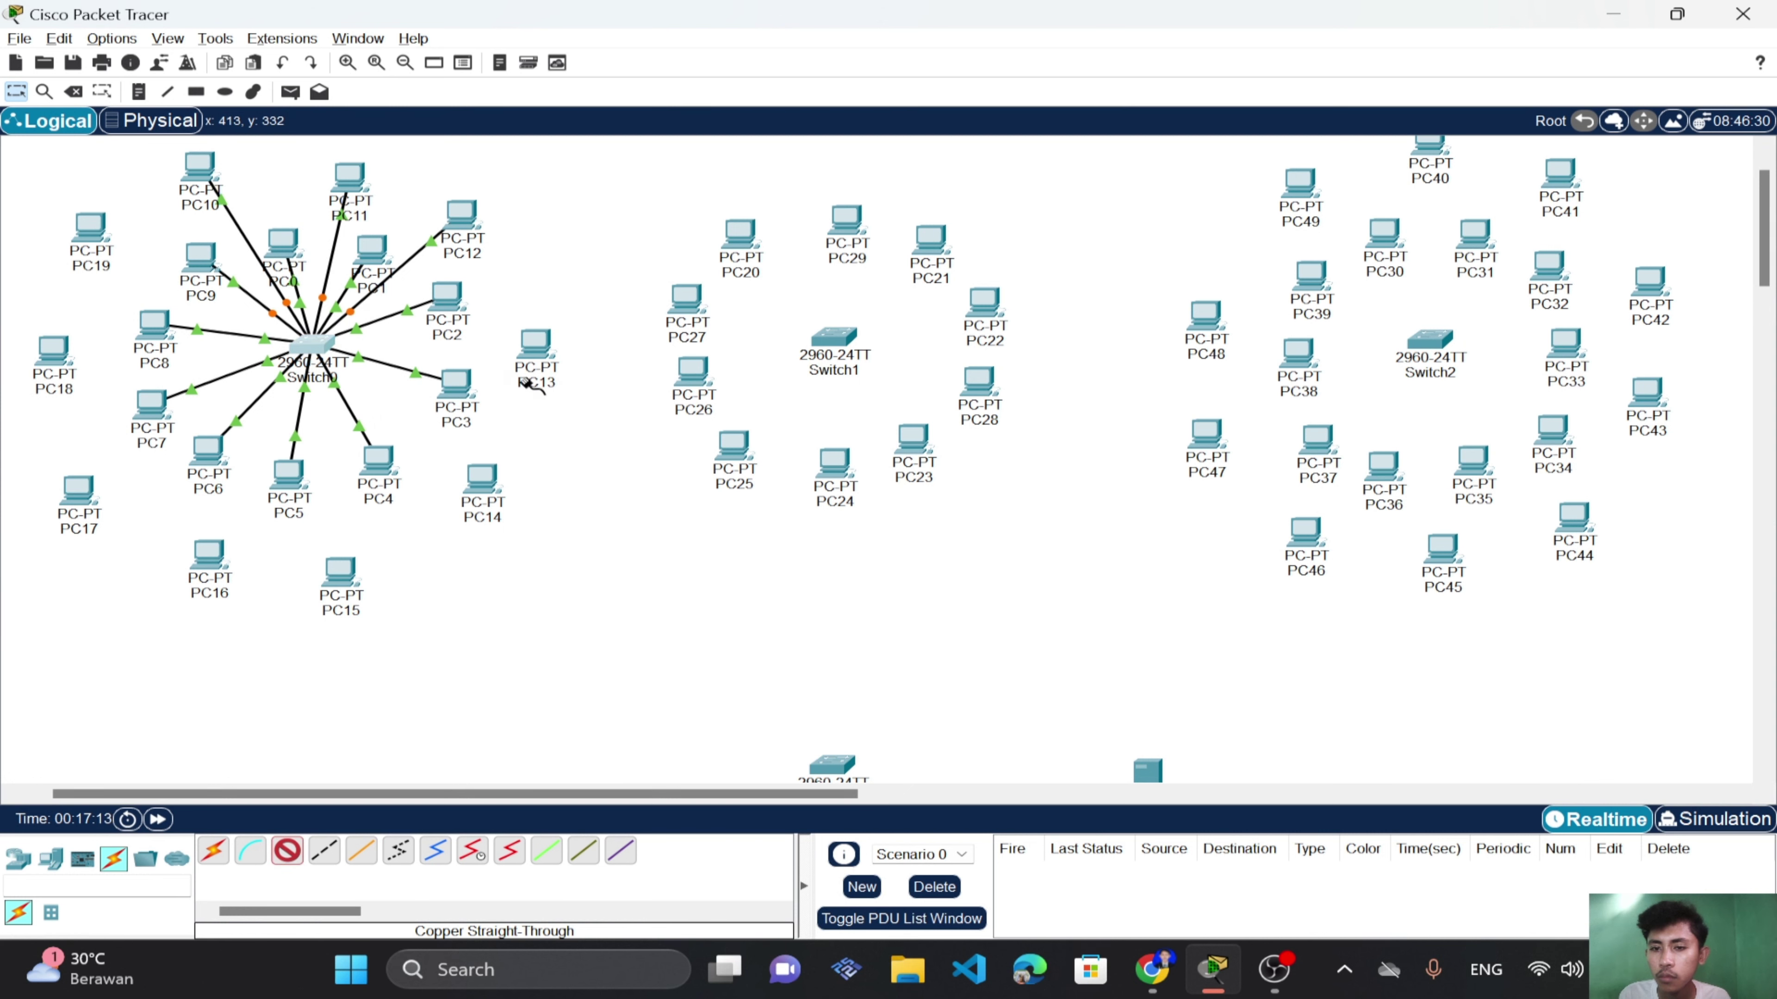
{"action": "left_click", "coordinate": [315, 344]}
{"action": "left_click", "coordinate": [420, 386]}
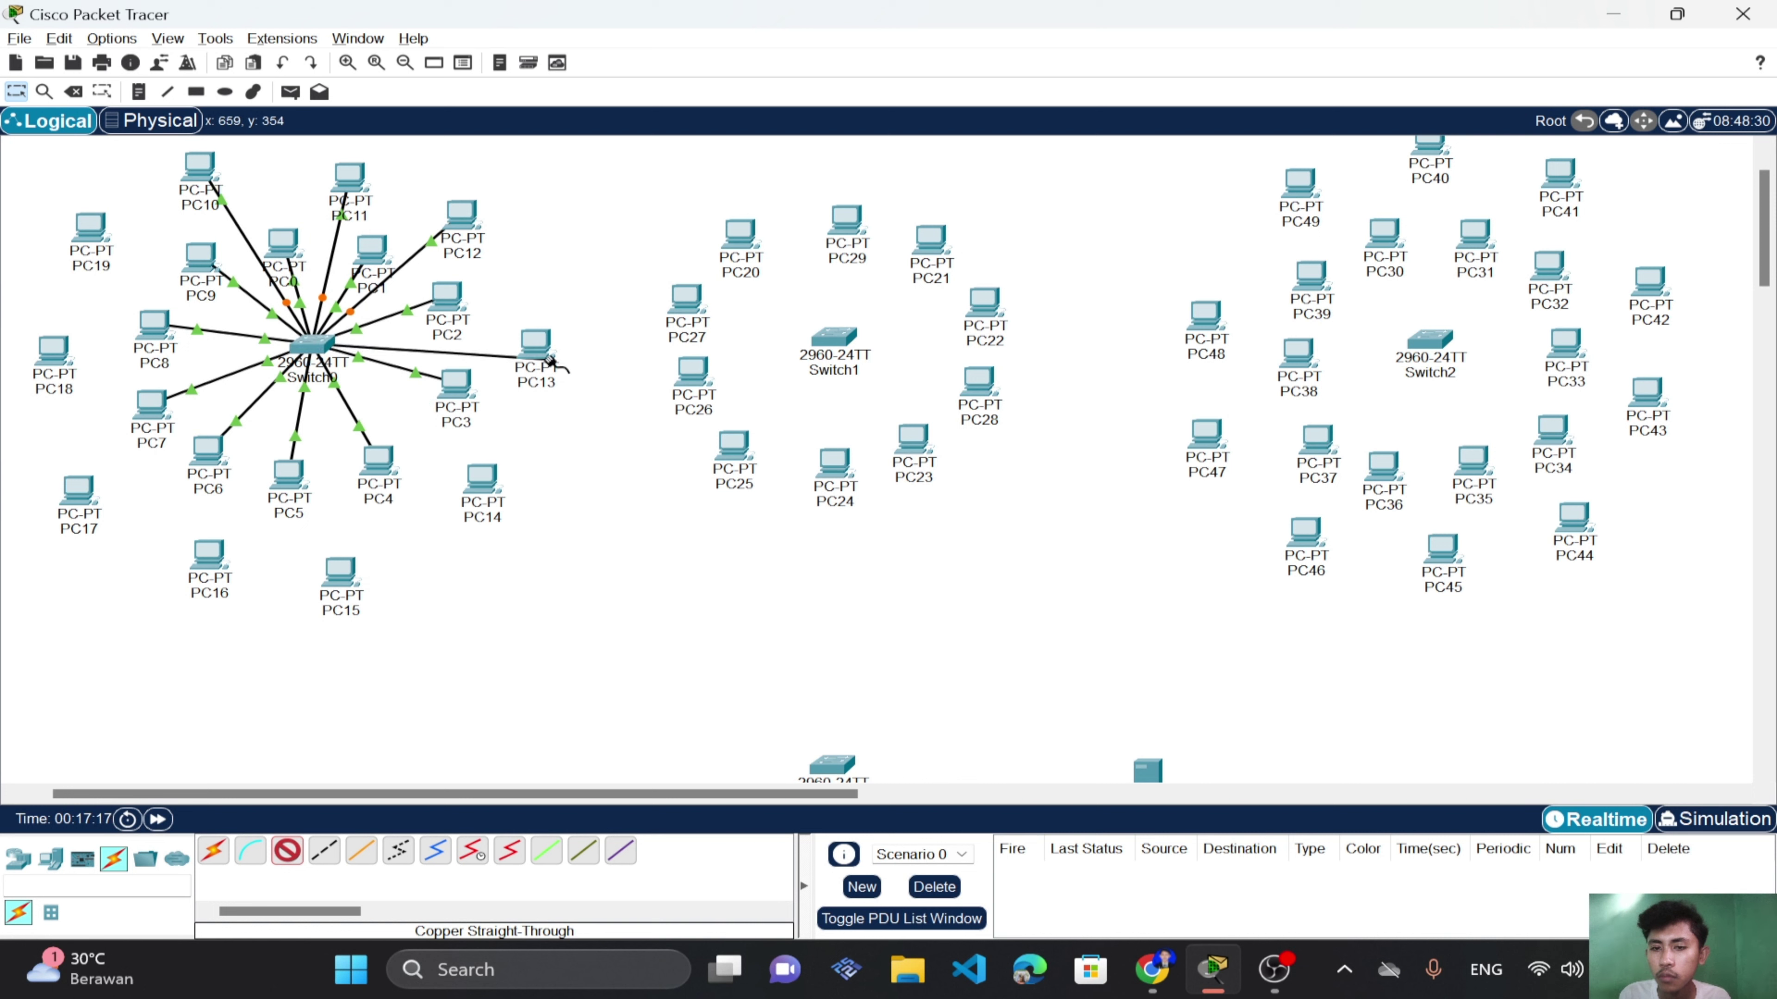
{"action": "left_click", "coordinate": [538, 343]}
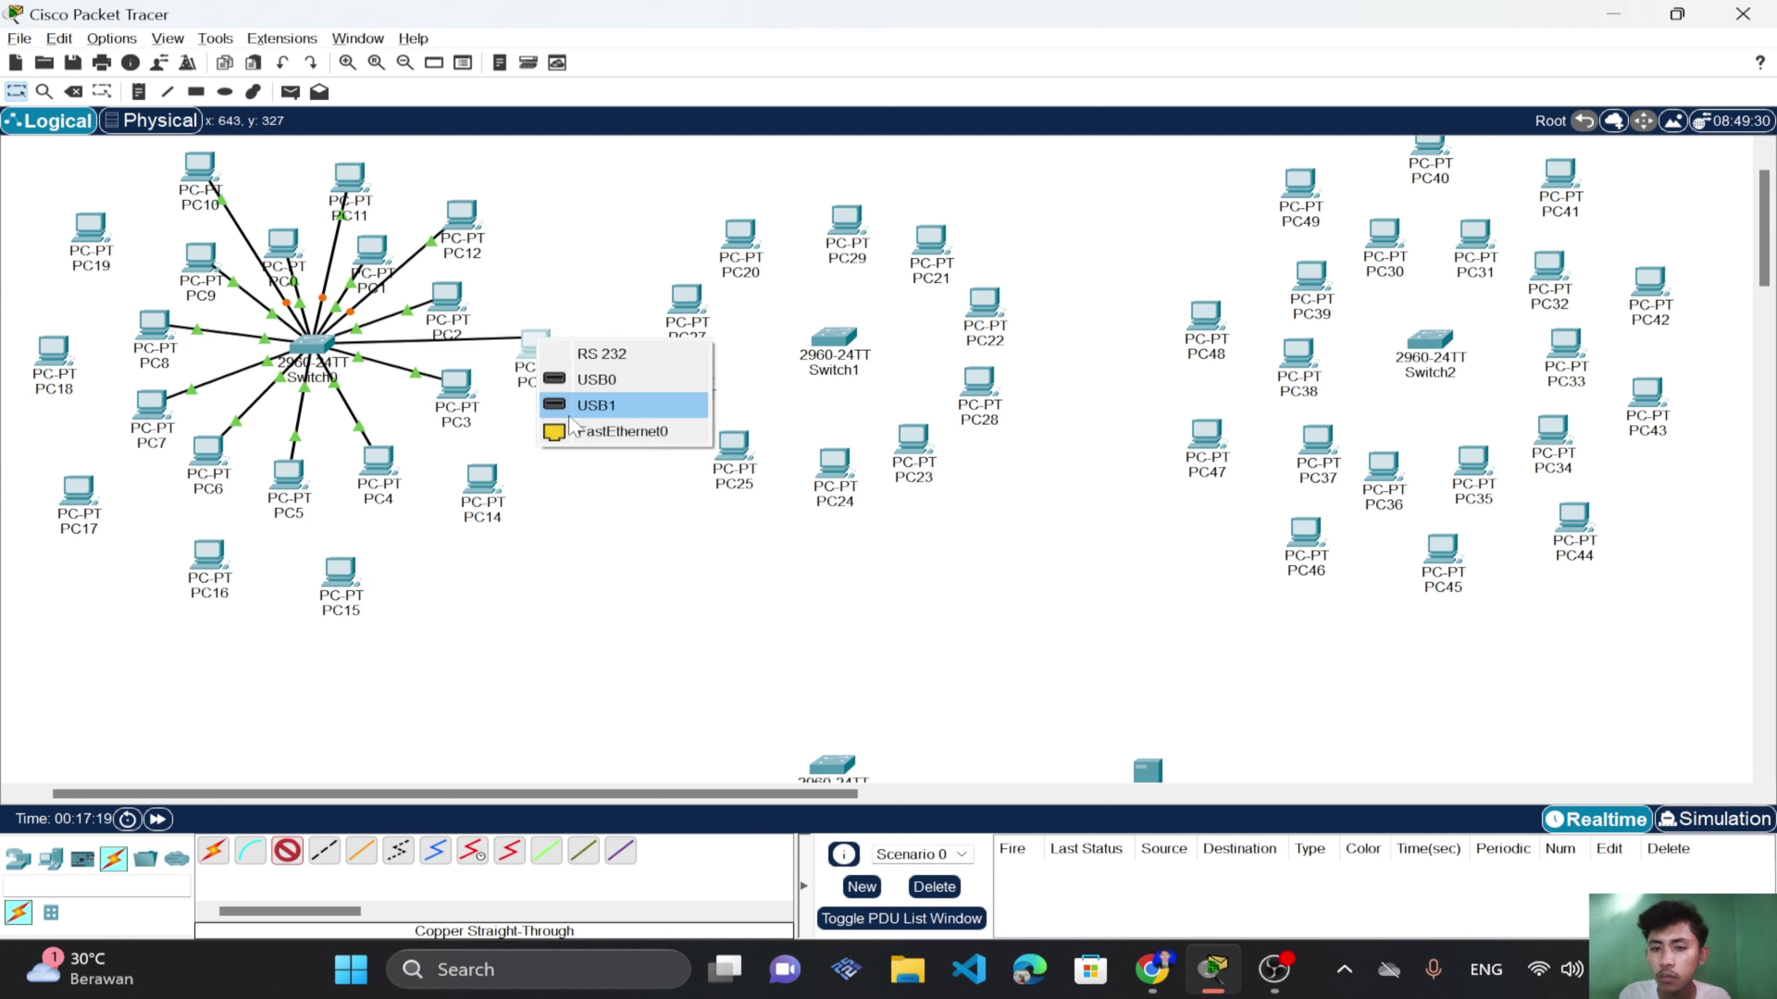
{"action": "left_click", "coordinate": [570, 414]}
{"action": "left_click", "coordinate": [1042, 515]}
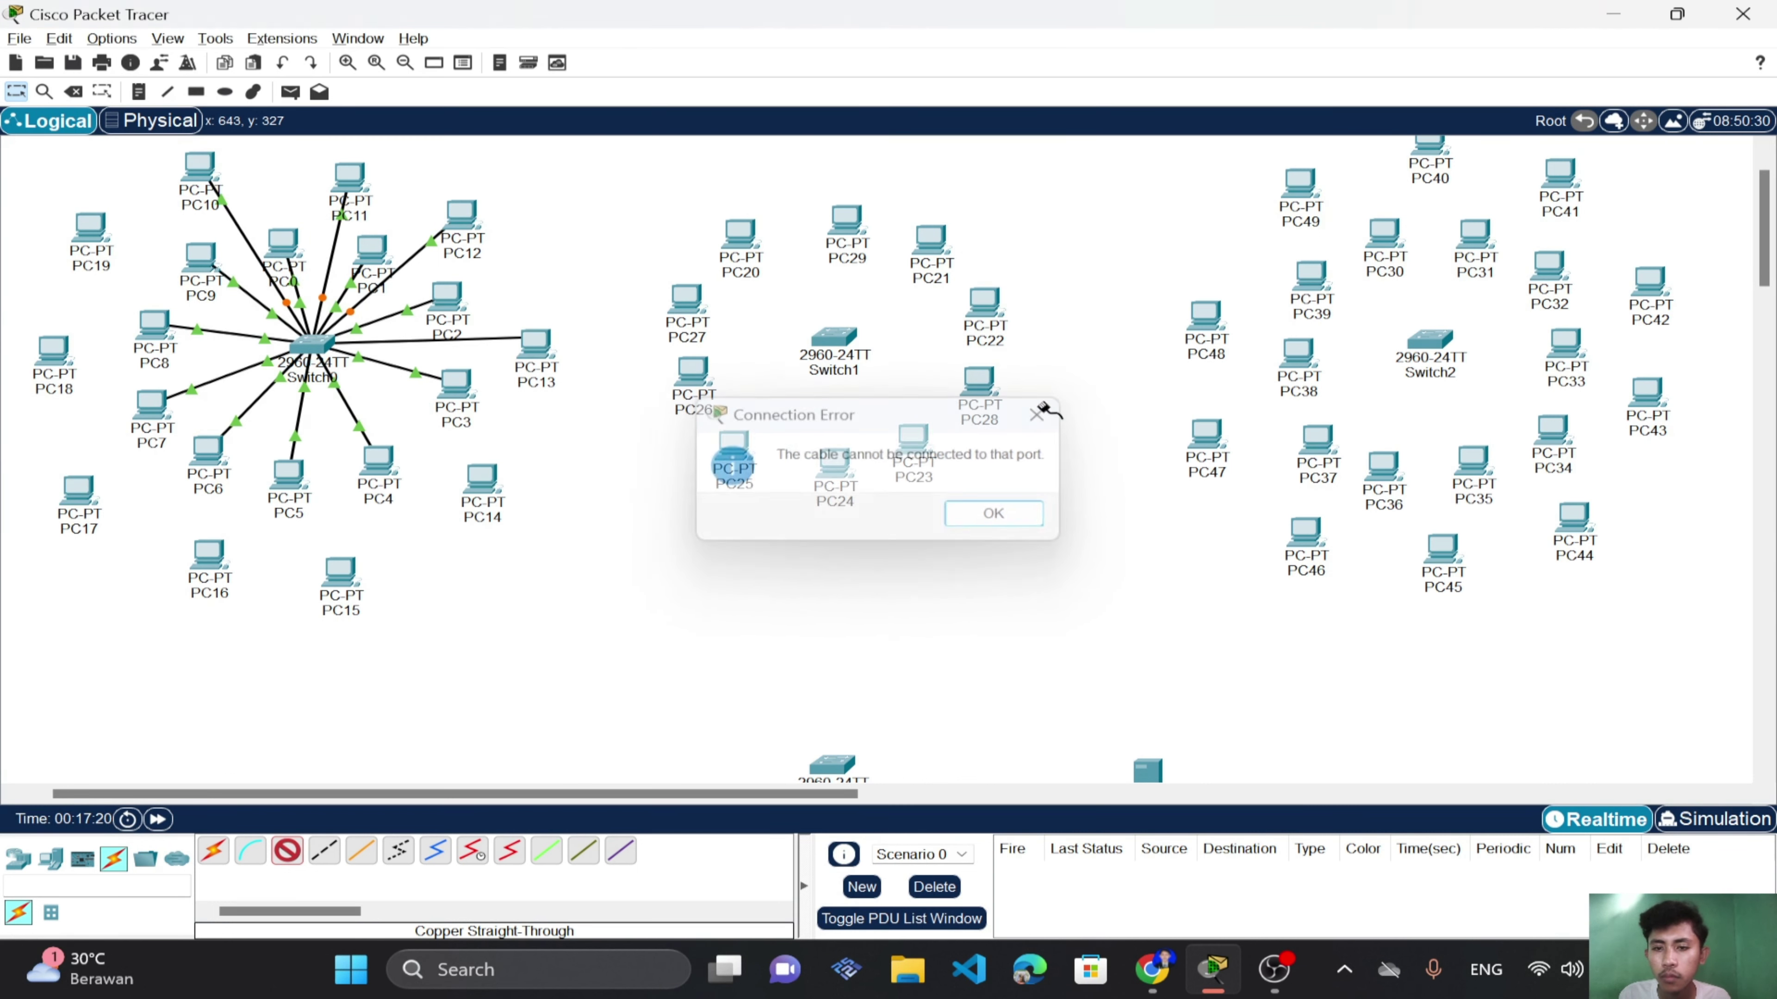
{"action": "left_click", "coordinate": [535, 348]}
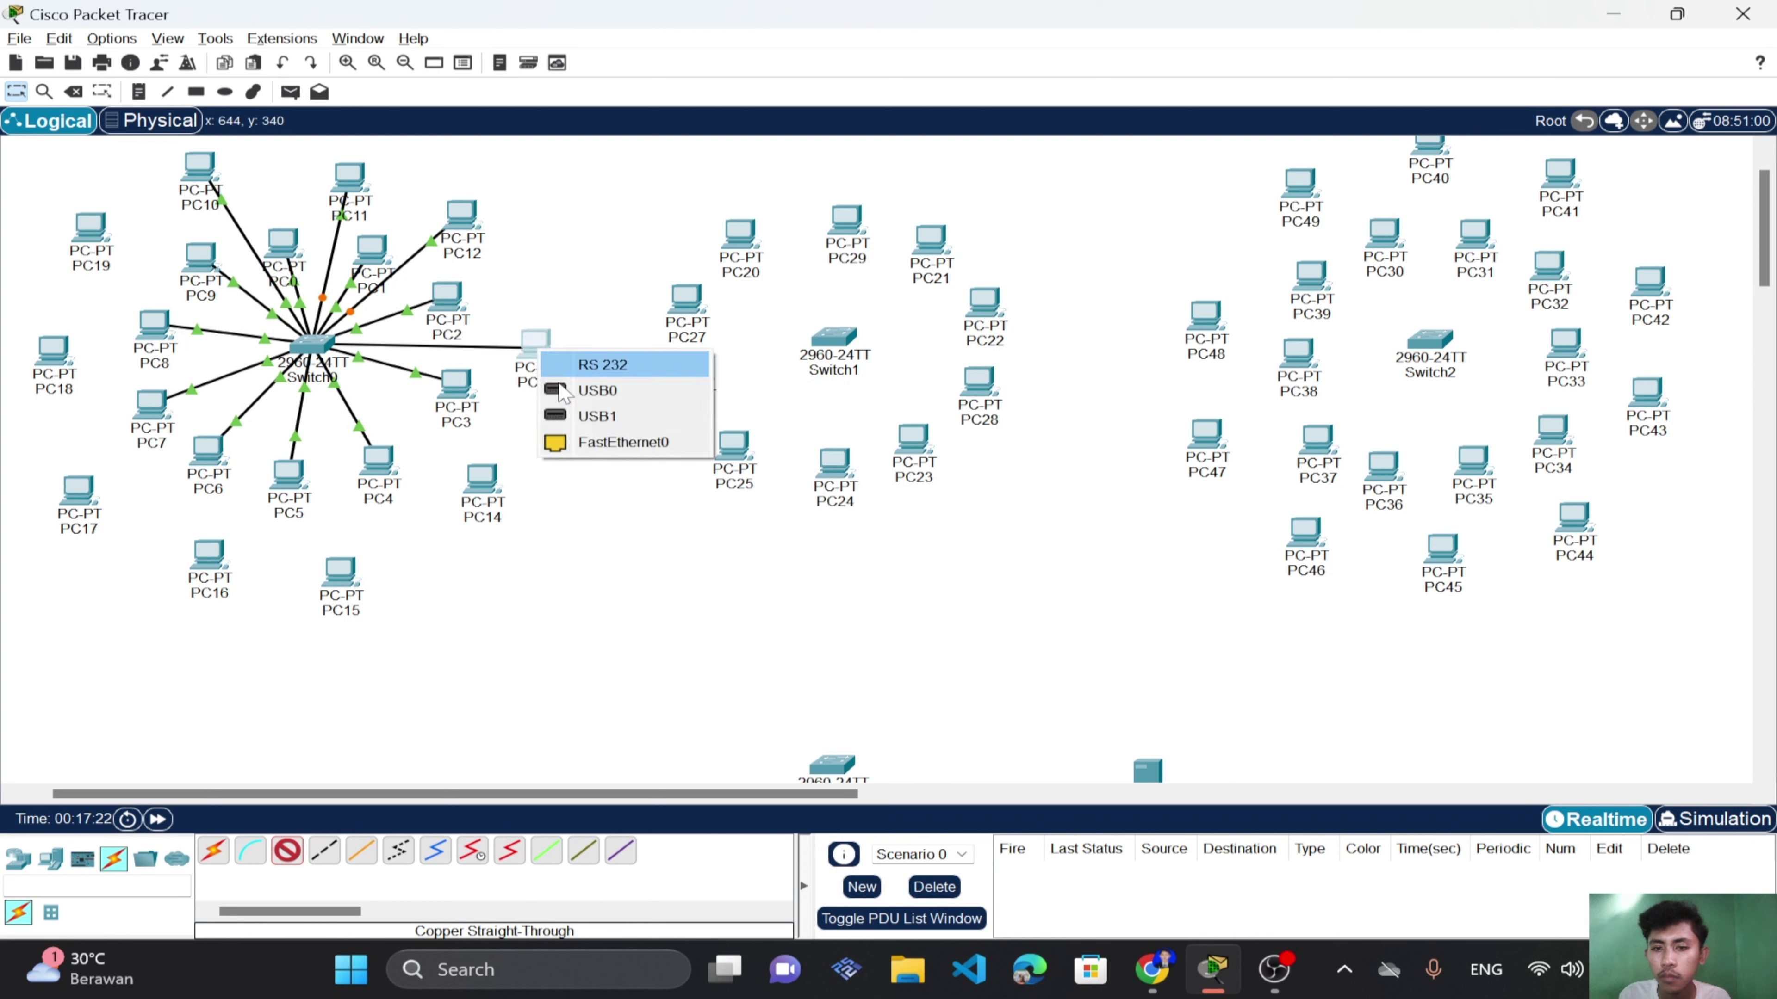
{"action": "left_click", "coordinate": [601, 441]}
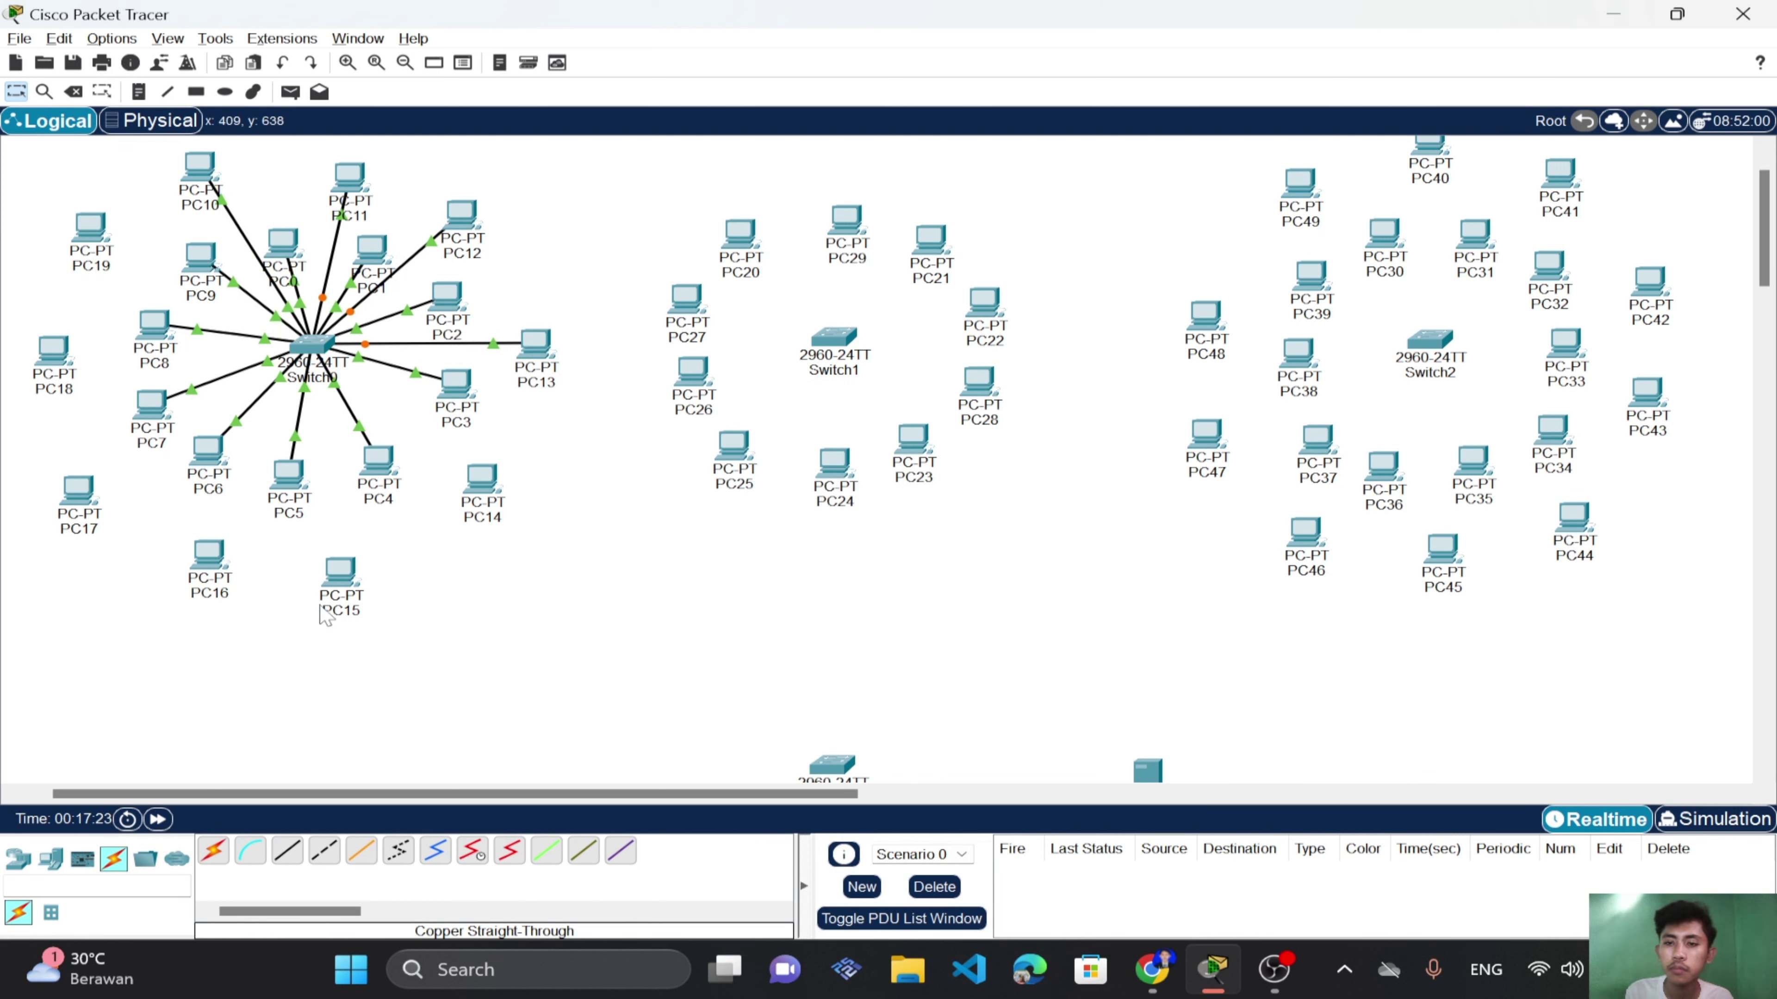
Connect Switch0's FastEthernet0/15 to PC14's FastEthernet0 with a copper straight-through cable.
{"action": "left_click", "coordinate": [287, 850]}
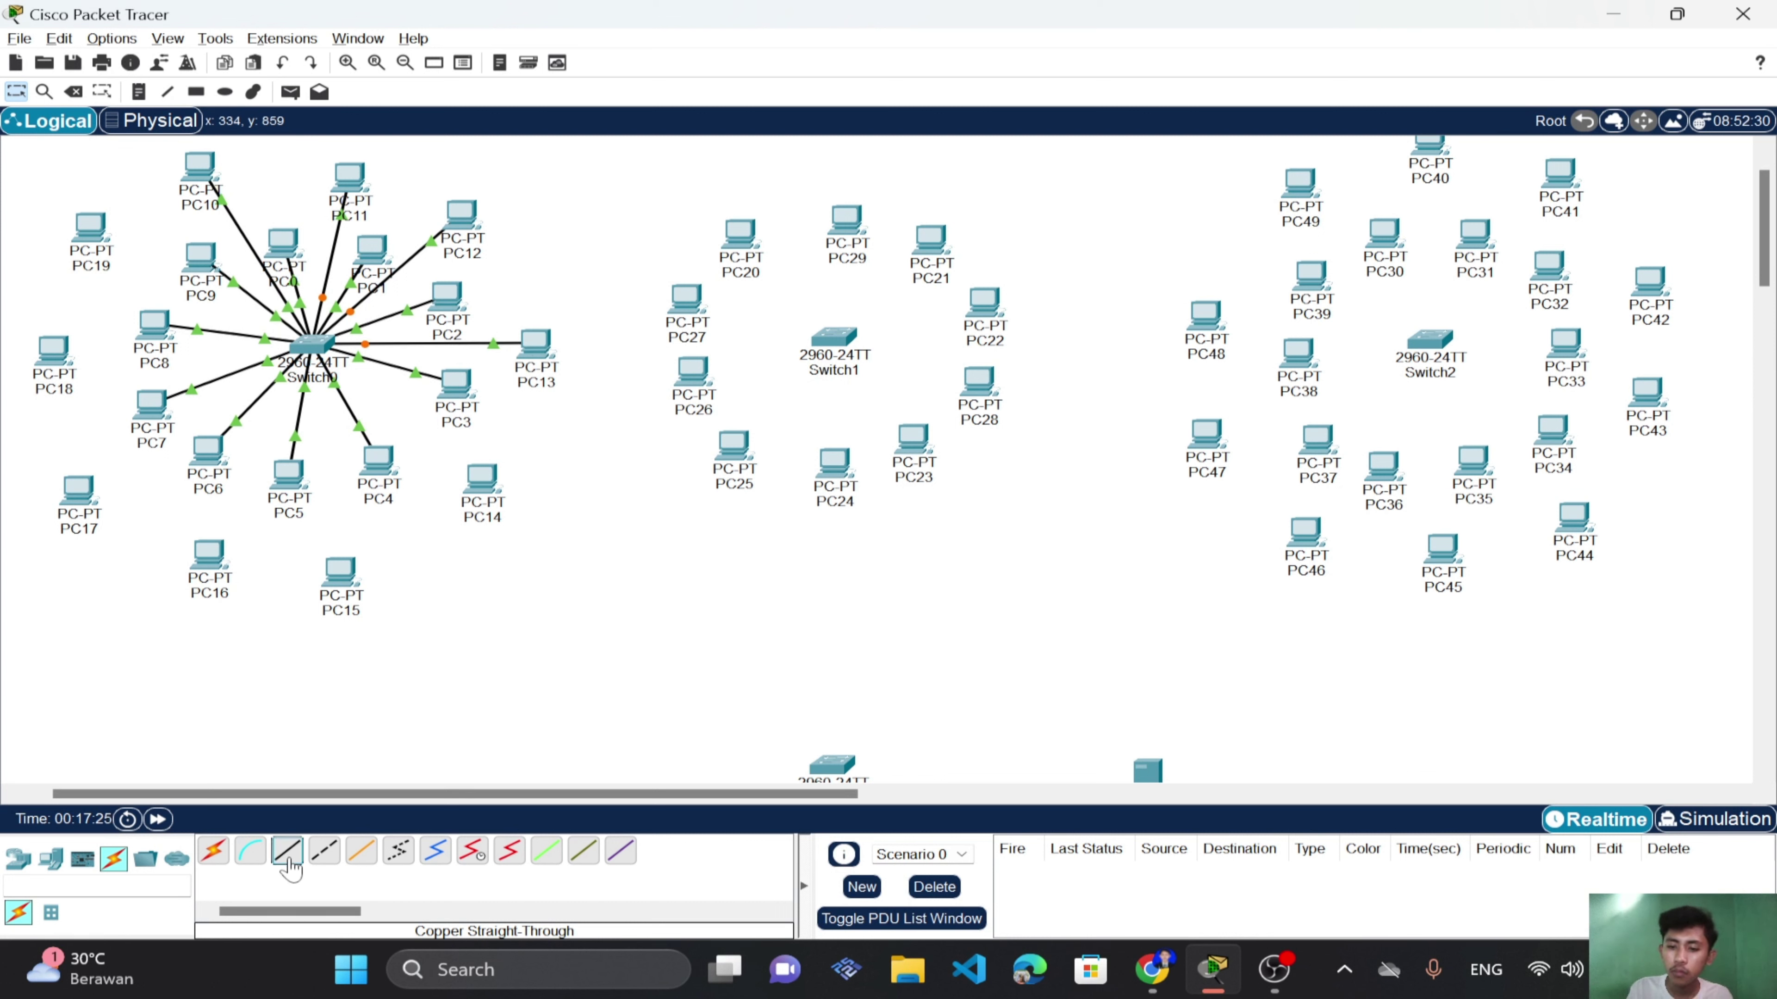
{"action": "left_click", "coordinate": [312, 344]}
{"action": "left_click", "coordinate": [463, 390]}
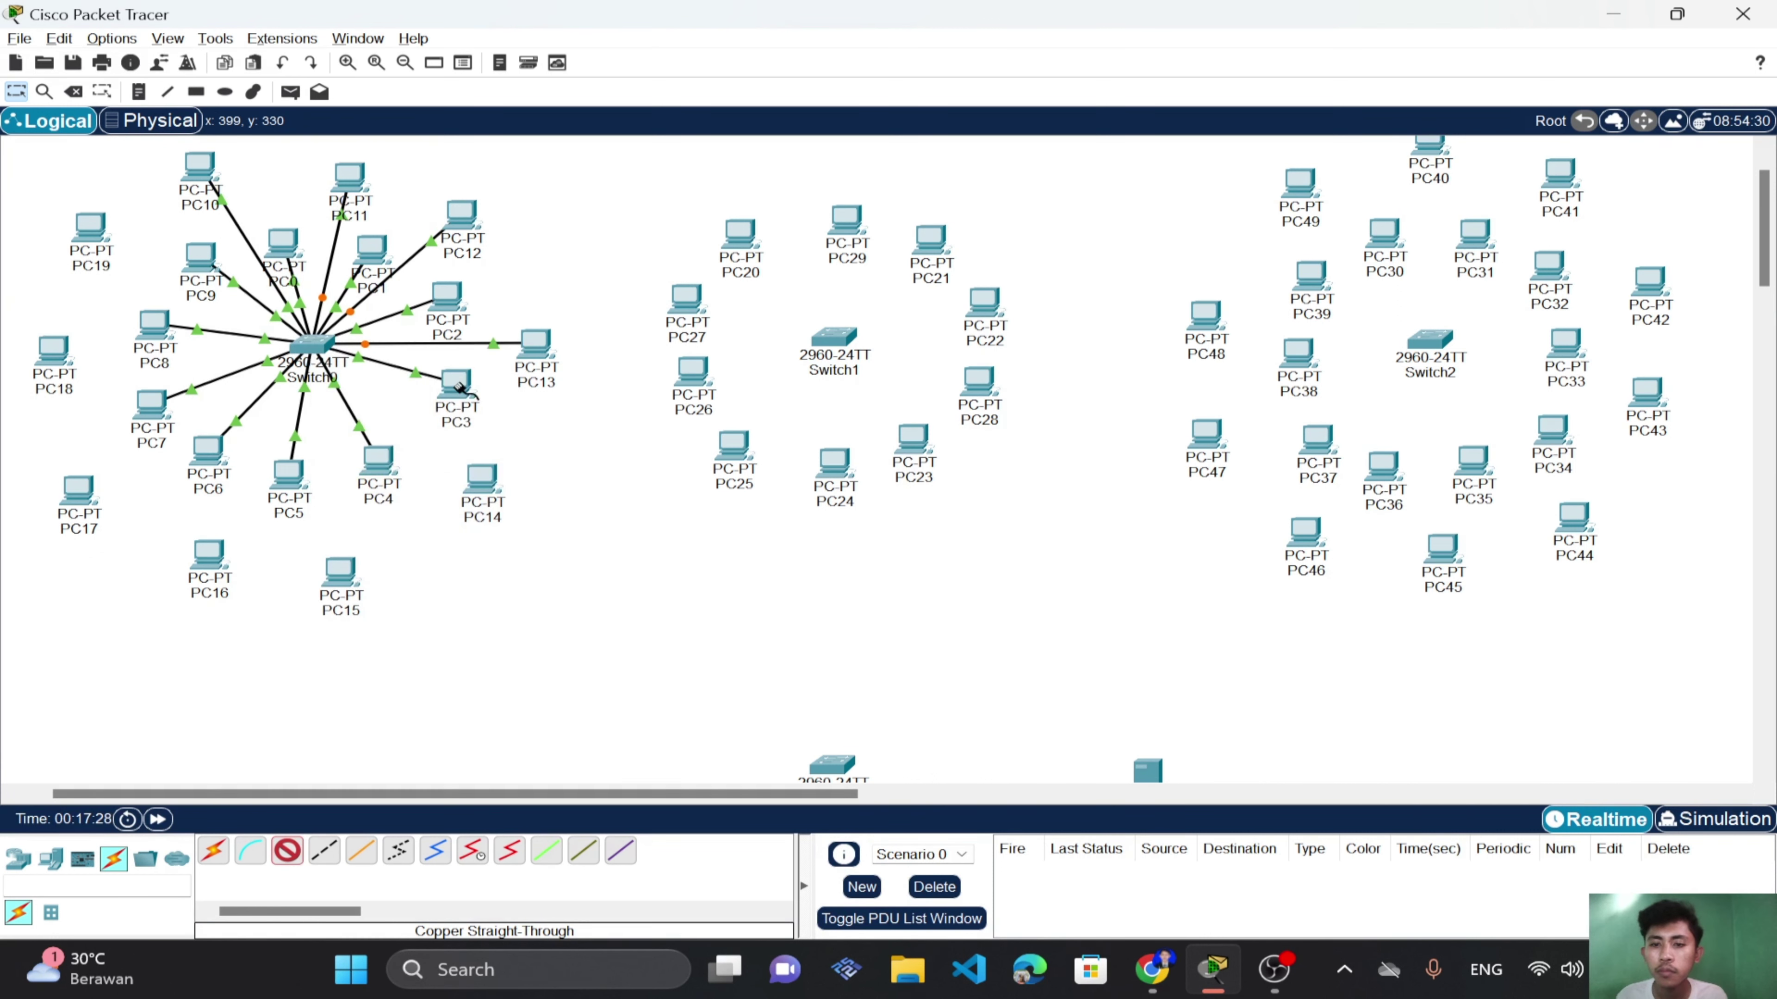
{"action": "left_click", "coordinate": [482, 491]}
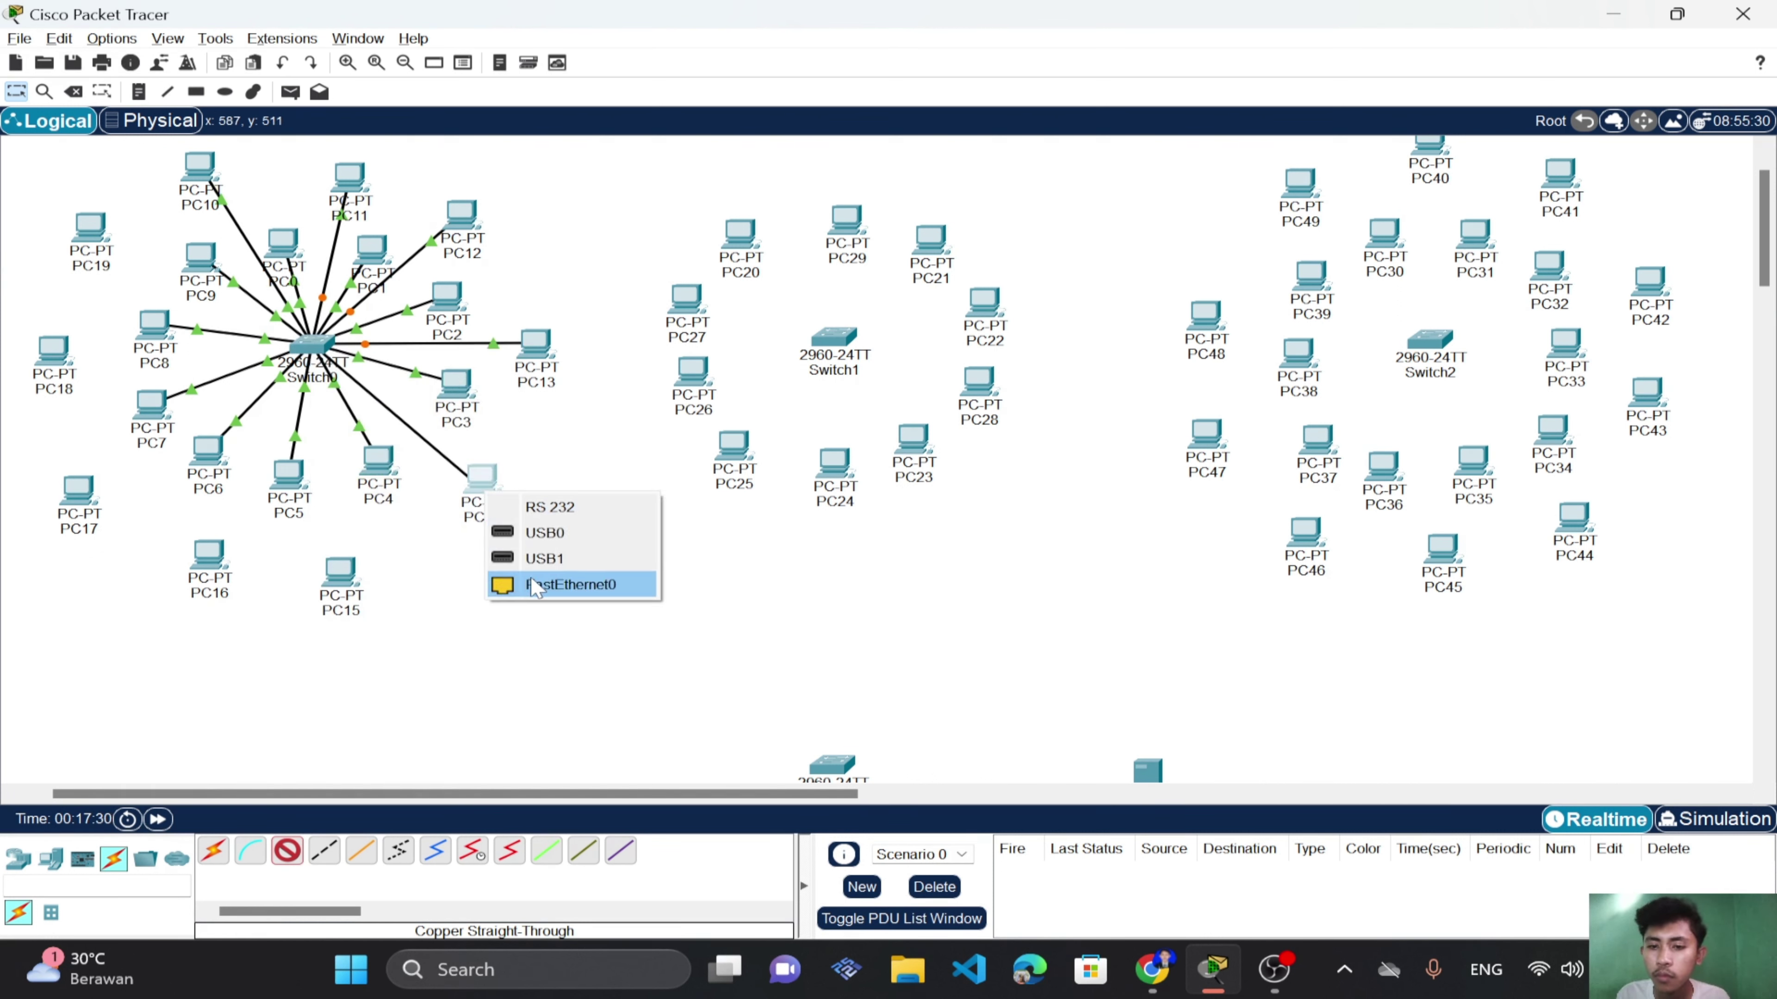
{"action": "left_click", "coordinate": [539, 592]}
Move PC15 slightly closer to Switch0 and connect Switch0's FastEthernet0/16 to PC15's FastEthernet0 with a copper straight-through cable.
{"action": "left_click_drag", "start_coordinate": [347, 599], "coordinate": [347, 577]}
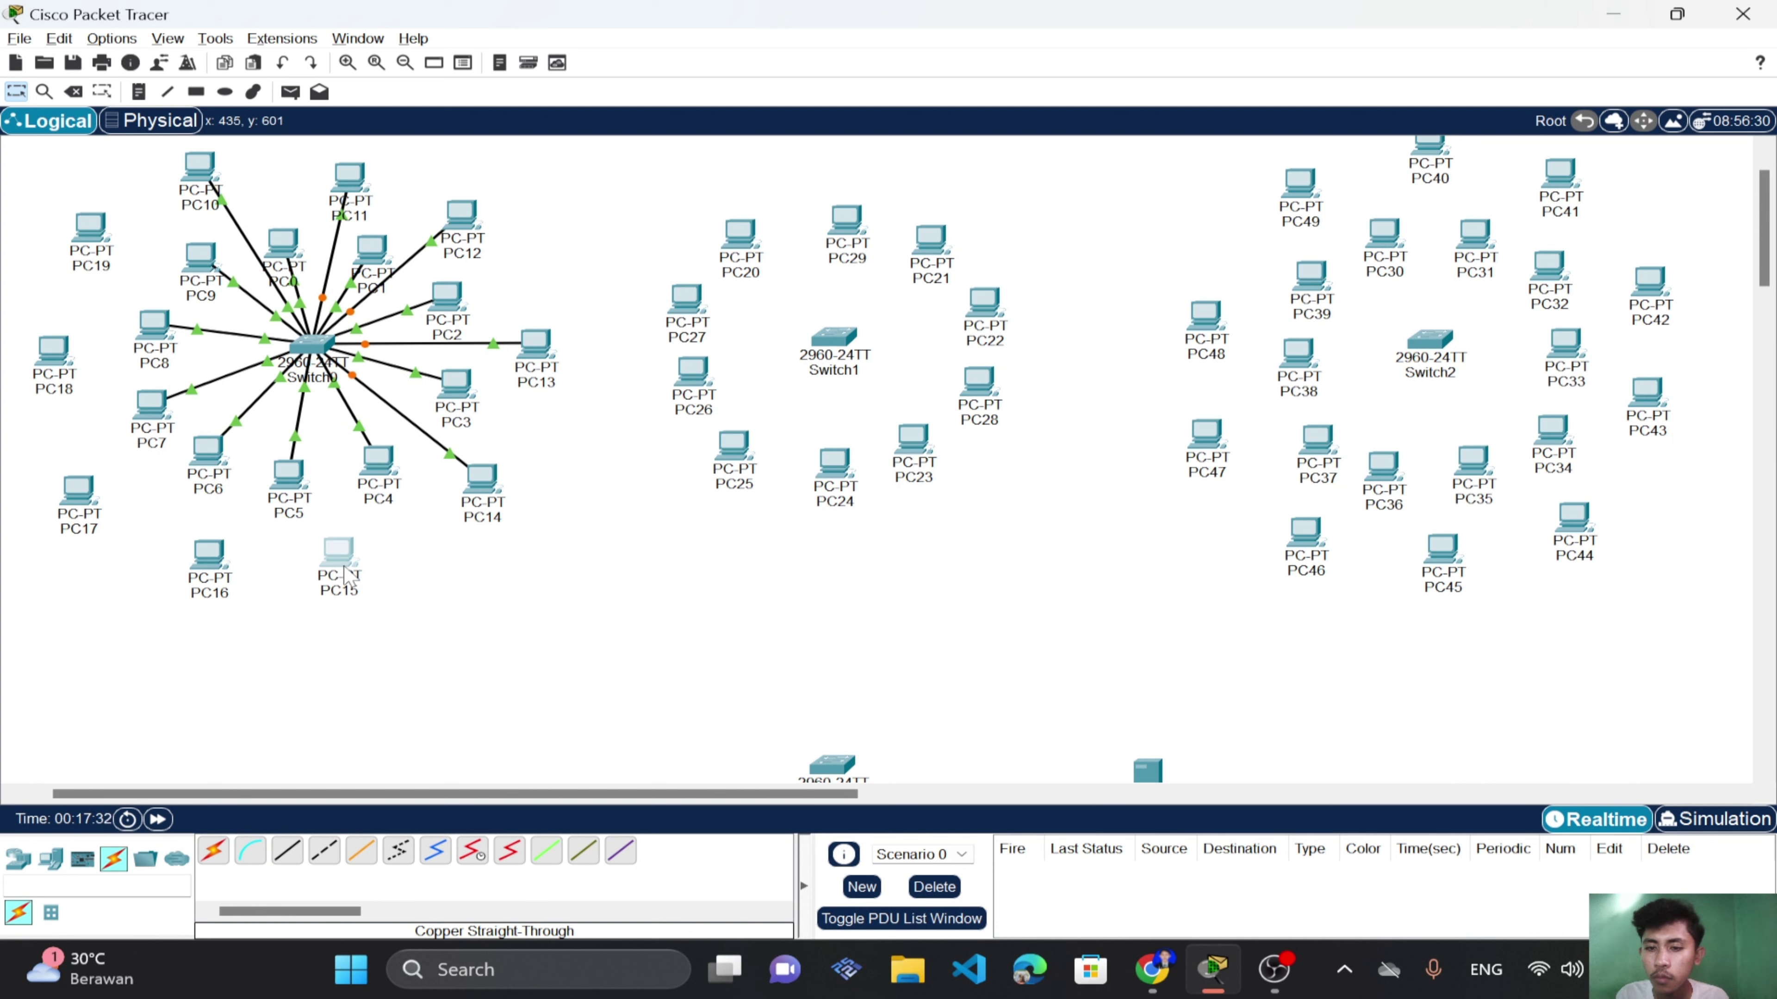
{"action": "left_click", "coordinate": [287, 867]}
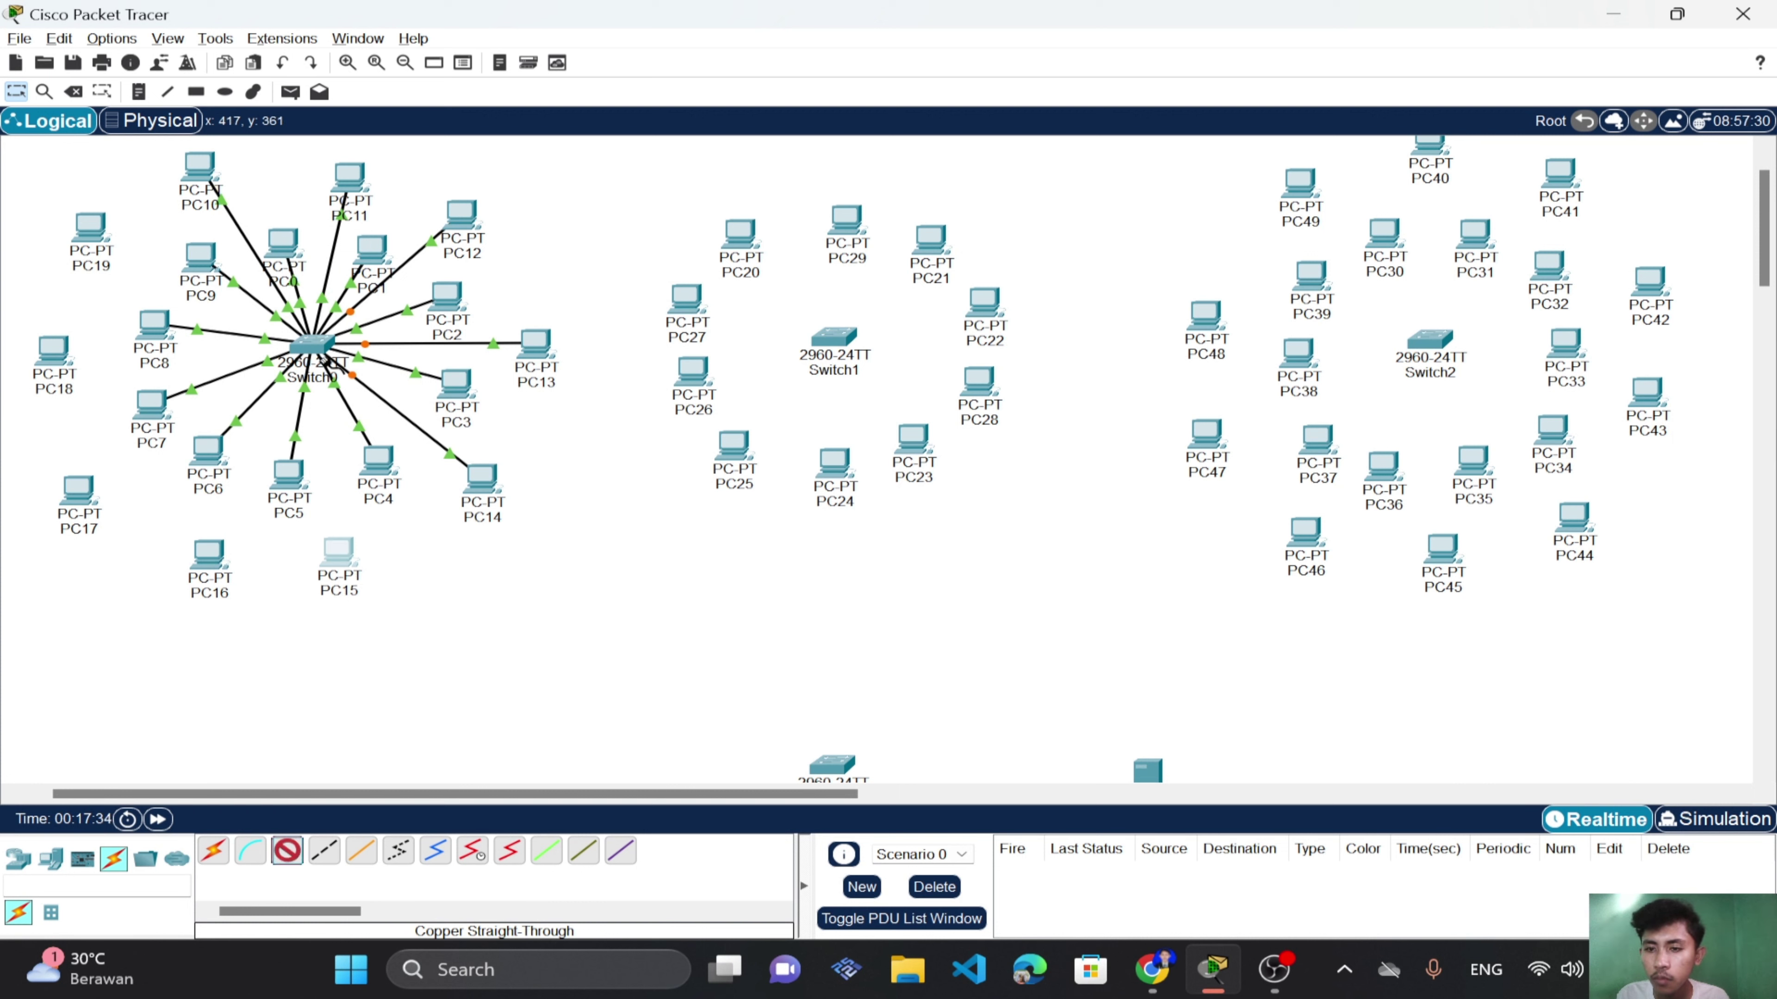
{"action": "left_click", "coordinate": [313, 346]}
{"action": "left_click", "coordinate": [397, 385]}
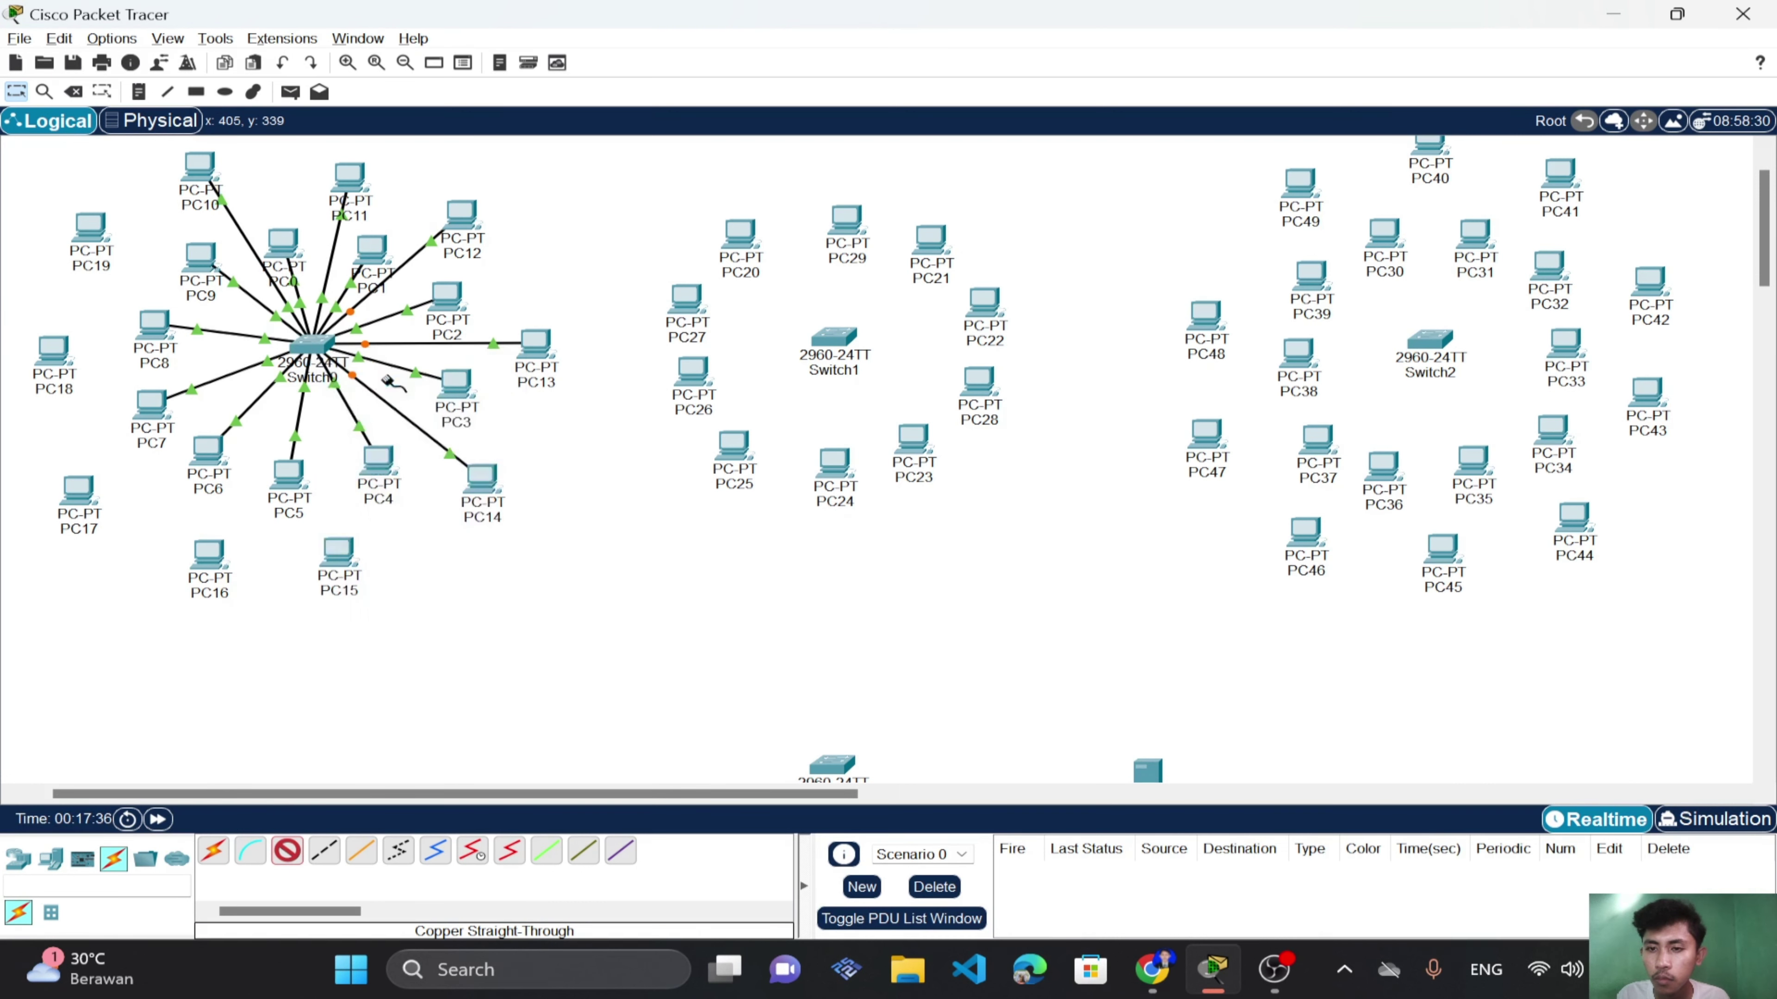
{"action": "left_click", "coordinate": [336, 581]}
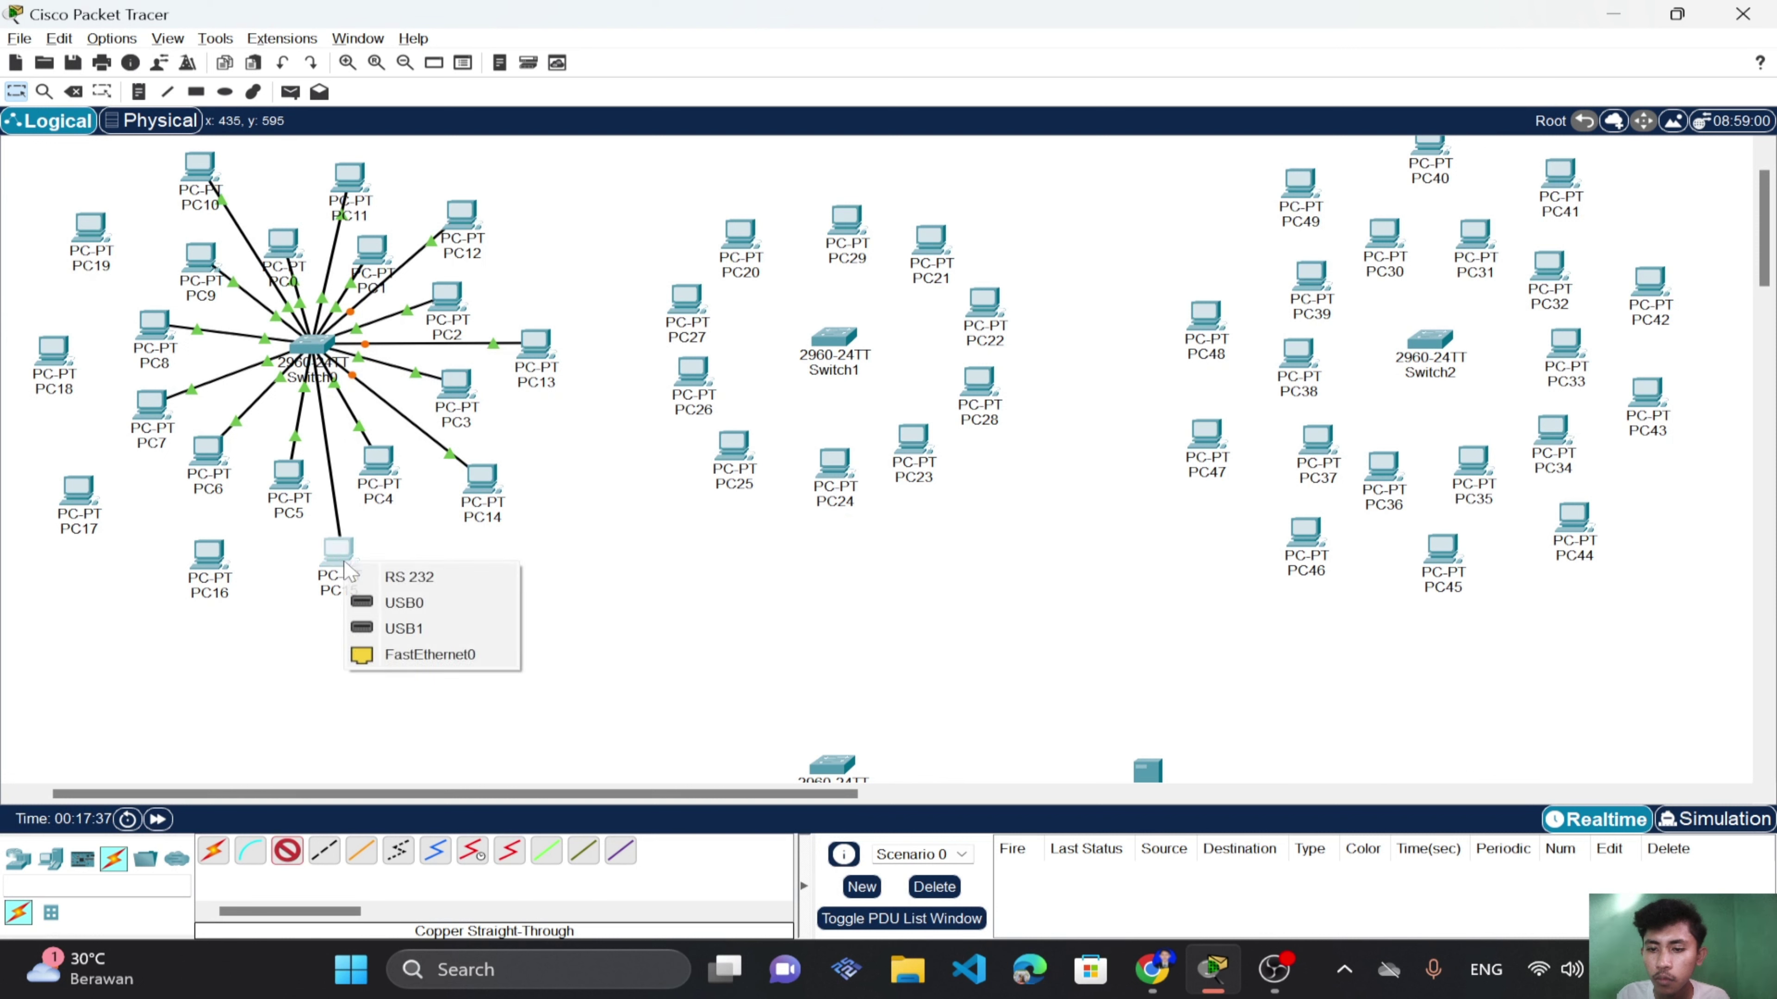
{"action": "left_click", "coordinate": [380, 653]}
Move PC16 slightly closer to PC6 and connect Switch0's FastEthernet0/17 to PC16's FastEthernet0 with a copper straight-through cable.
{"action": "left_click_drag", "start_coordinate": [202, 557], "coordinate": [199, 548]}
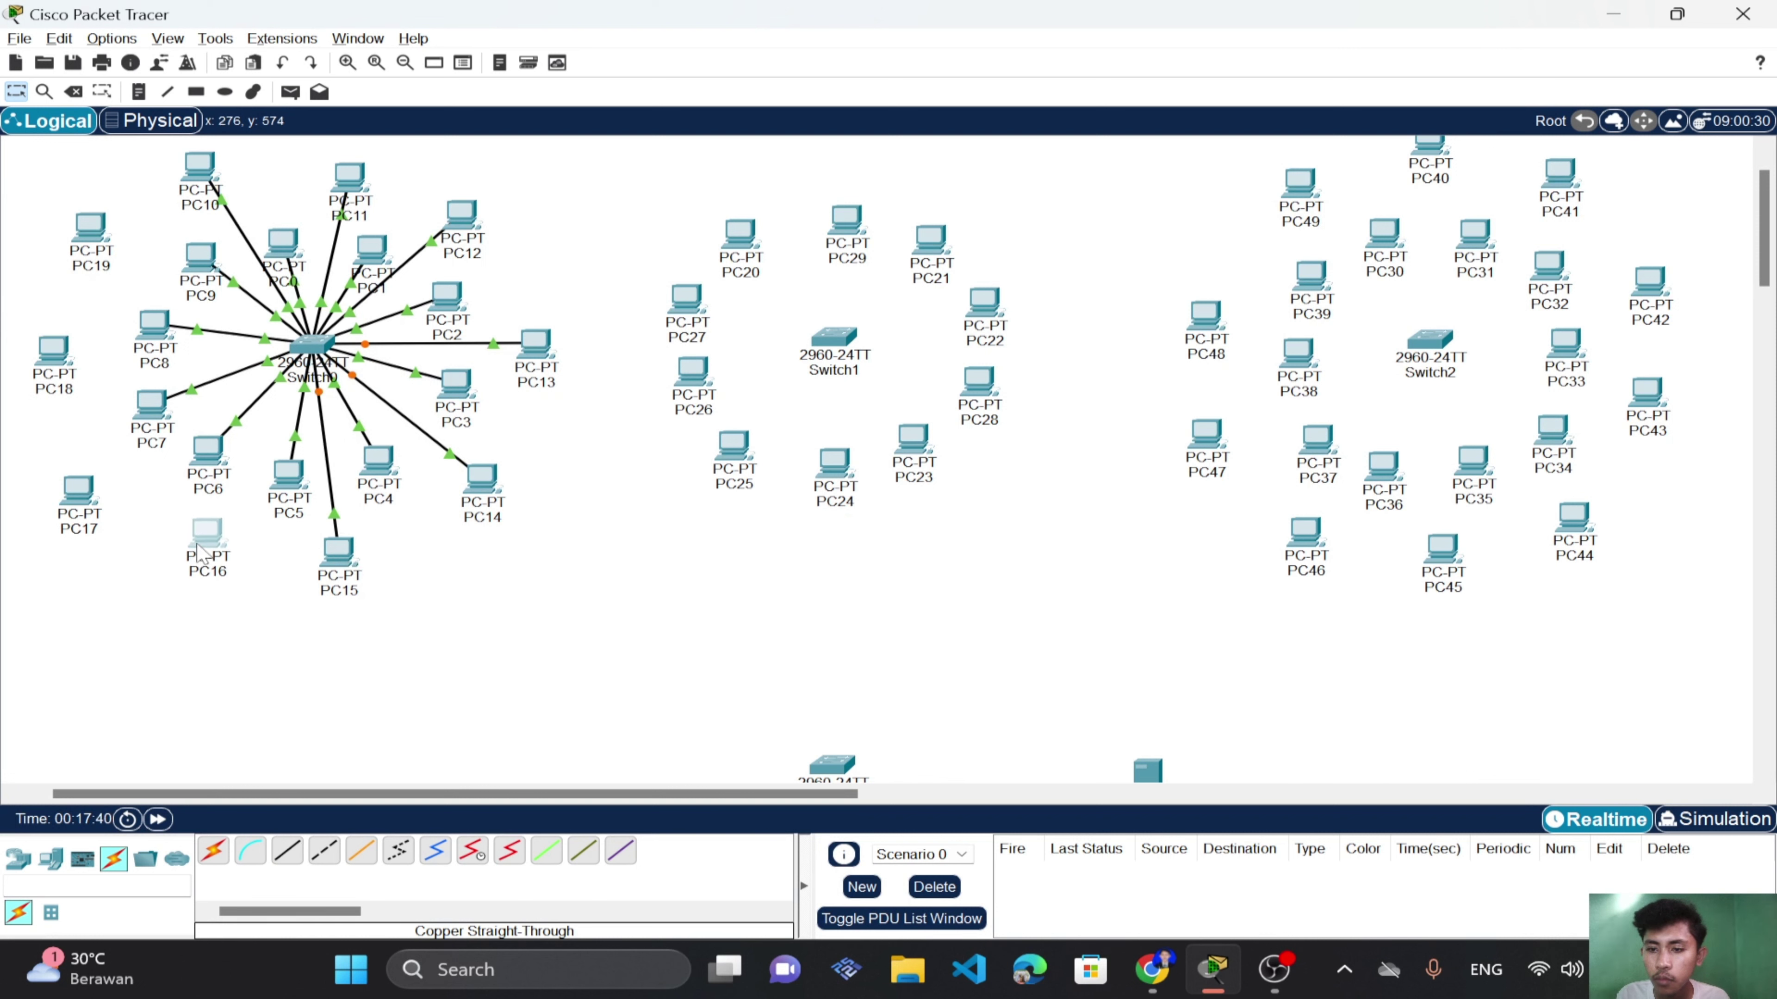
{"action": "left_click", "coordinate": [288, 851]}
{"action": "left_click", "coordinate": [316, 342]}
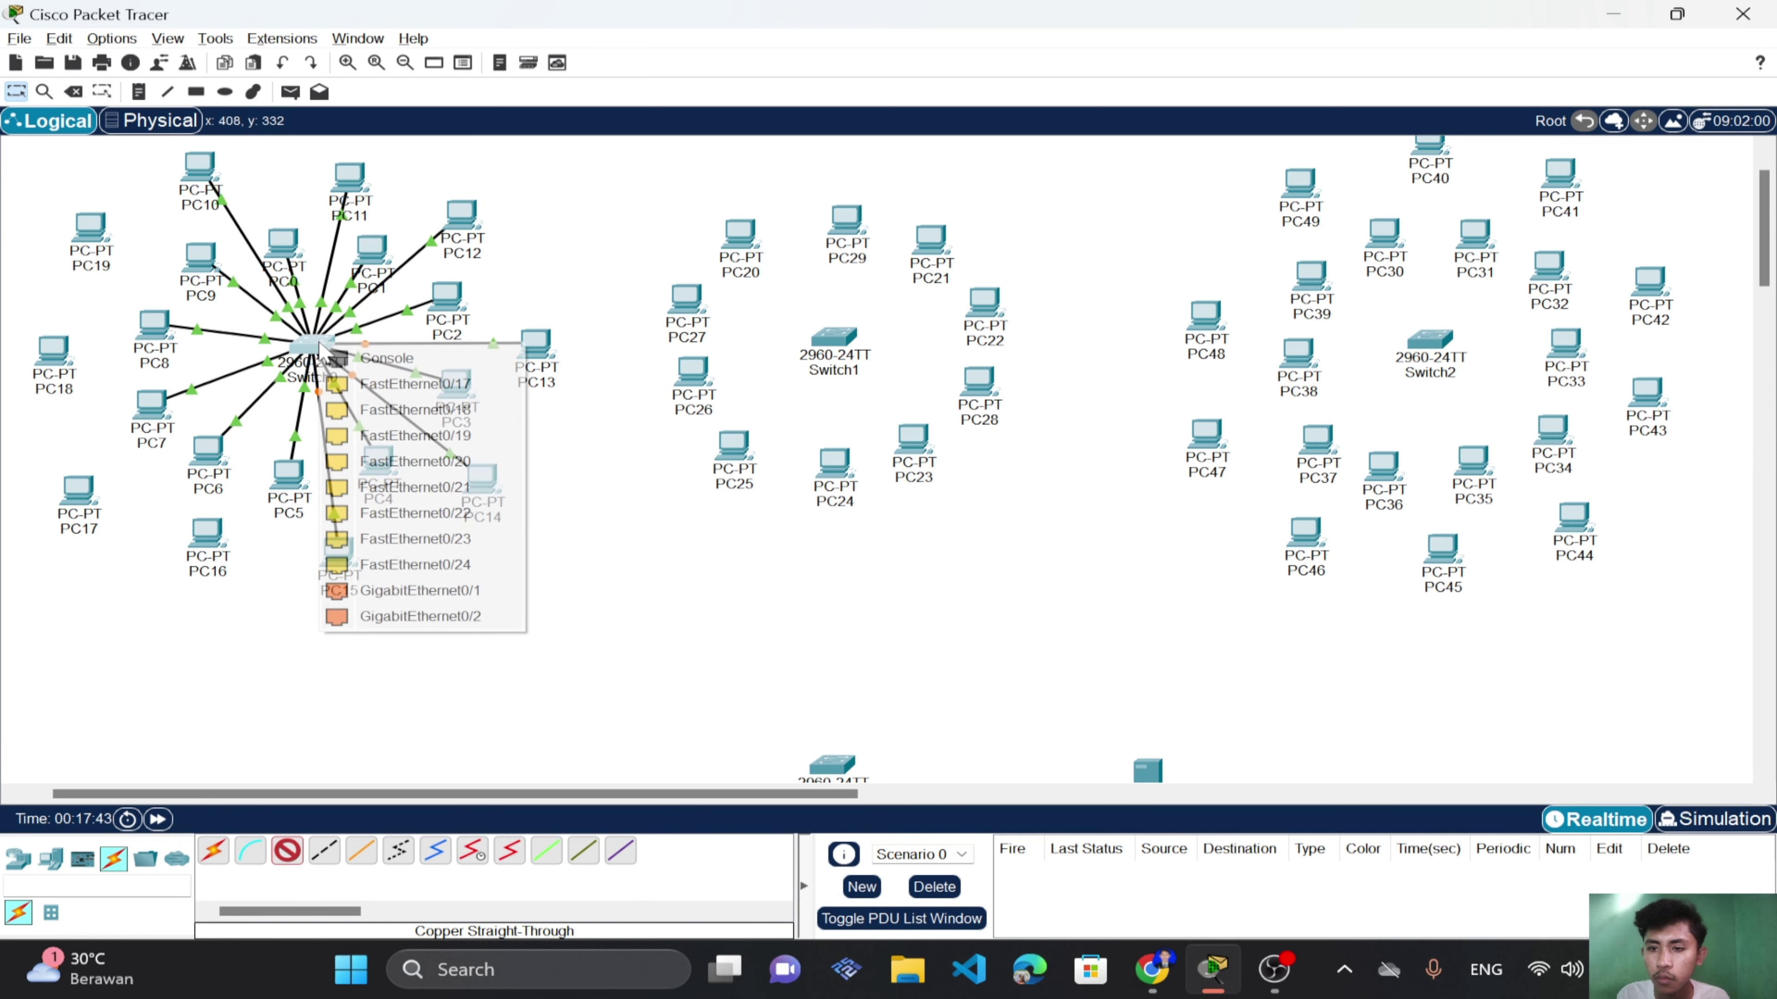
{"action": "left_click", "coordinate": [357, 388]}
{"action": "left_click", "coordinate": [202, 541]}
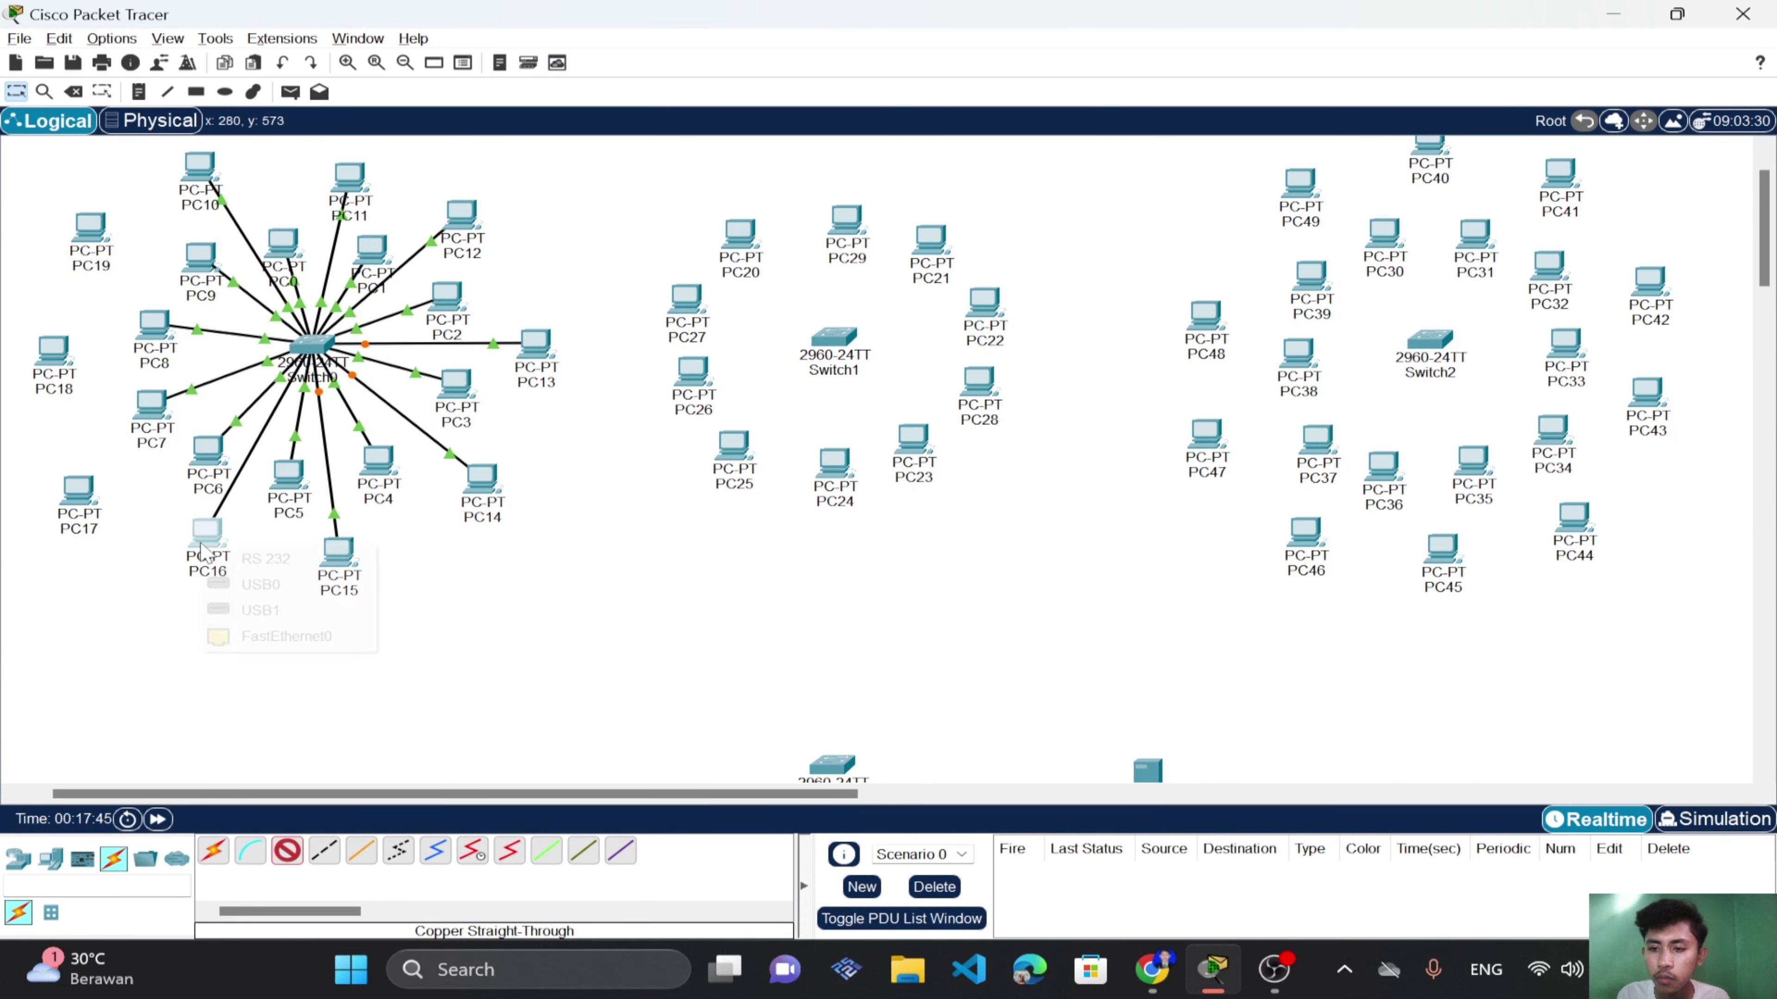
{"action": "left_click", "coordinate": [262, 635]}
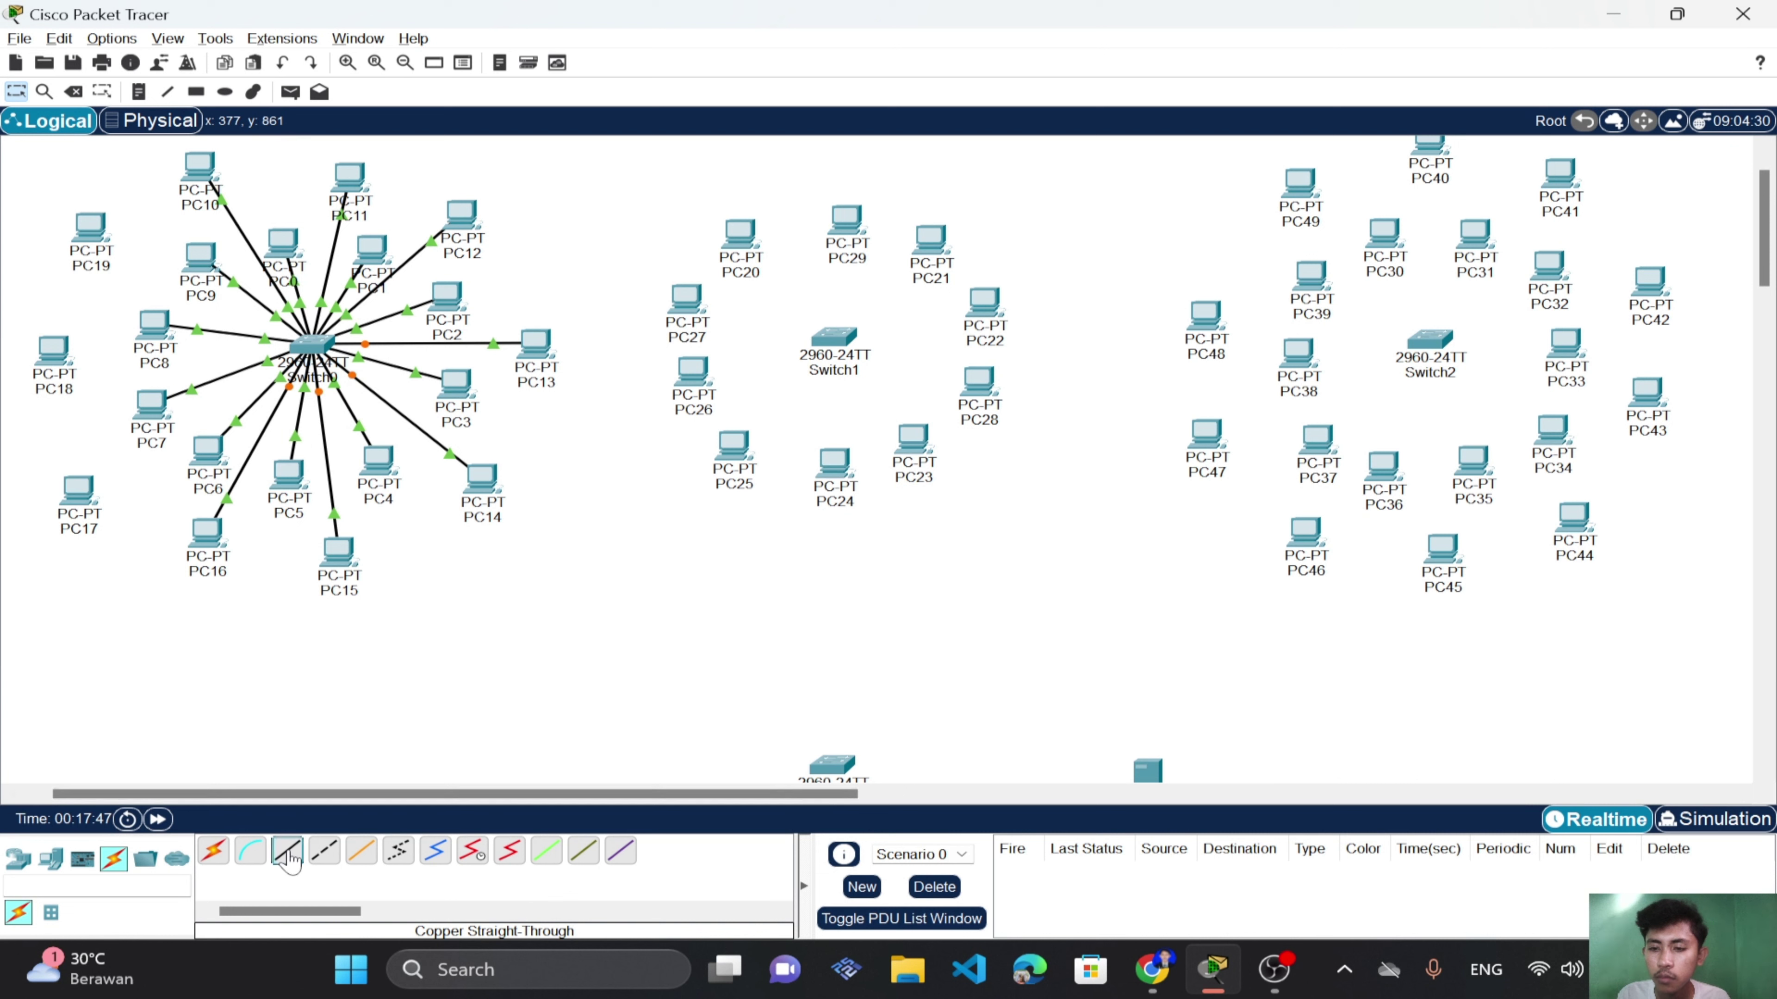
Connect Switch0's FastEthernet0/18 to PC17's FastEthernet0 with a copper straight-through cable.
{"action": "left_click", "coordinate": [310, 342]}
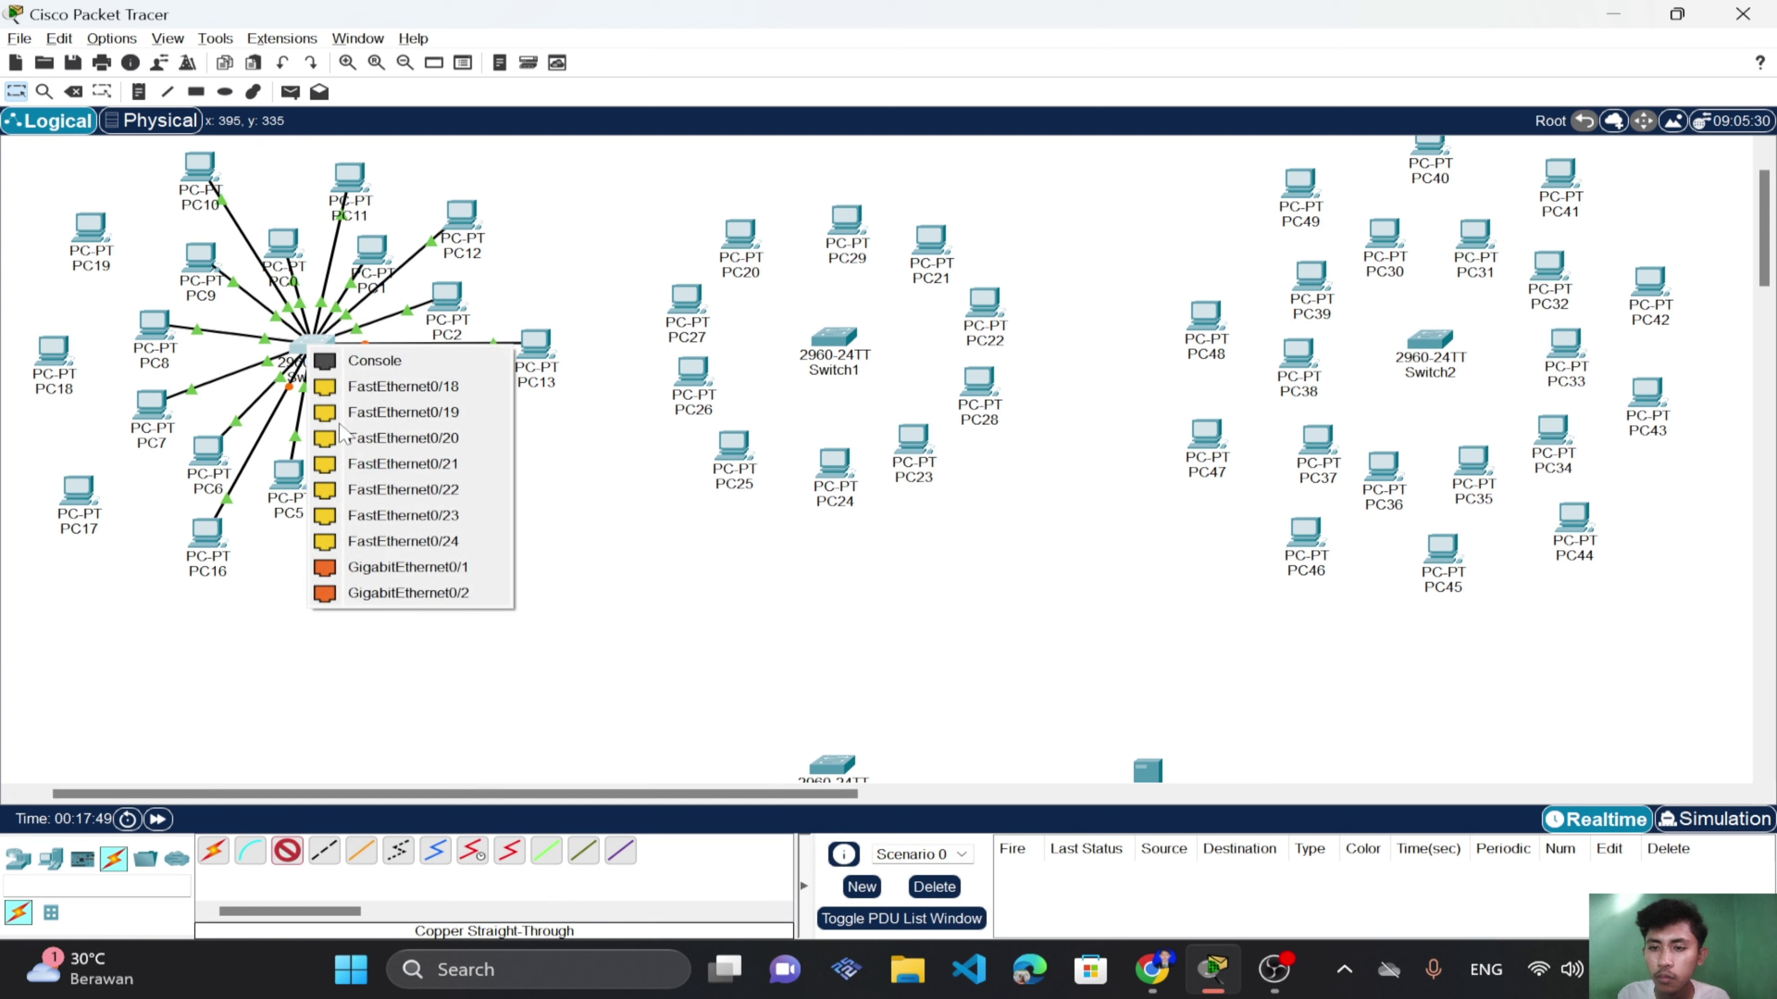
{"action": "left_click", "coordinate": [390, 390]}
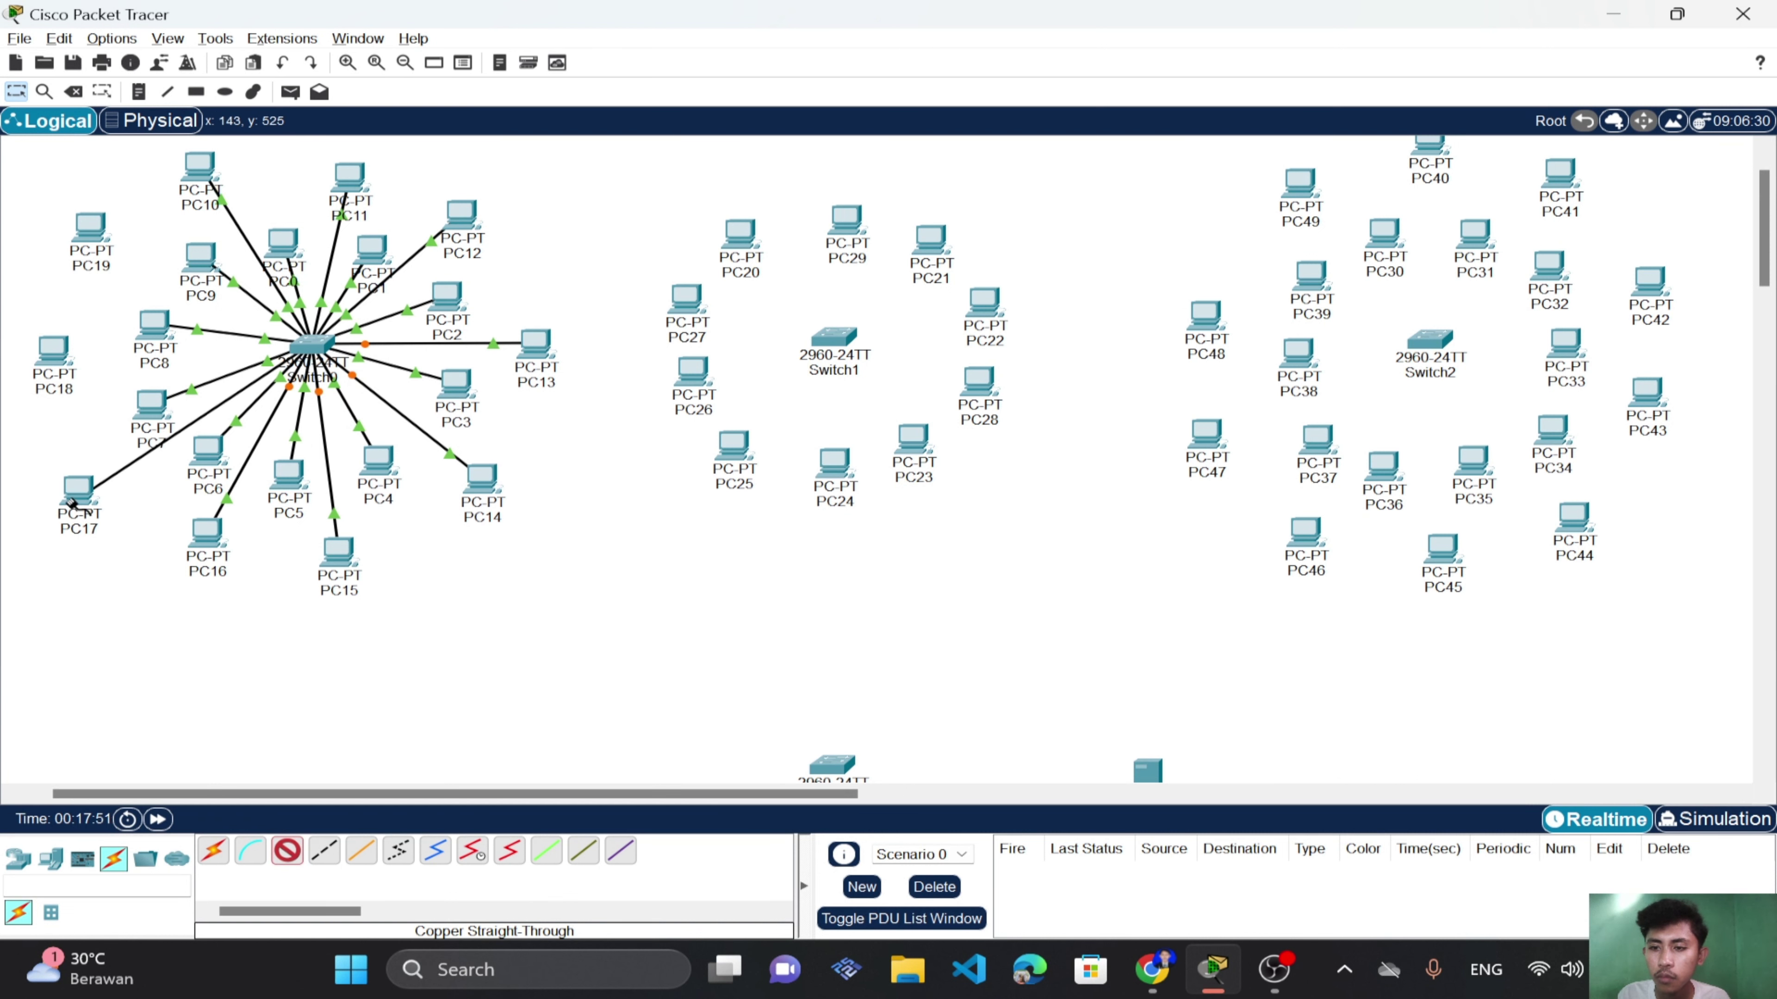
{"action": "left_click", "coordinate": [78, 490]}
{"action": "left_click", "coordinate": [220, 597]}
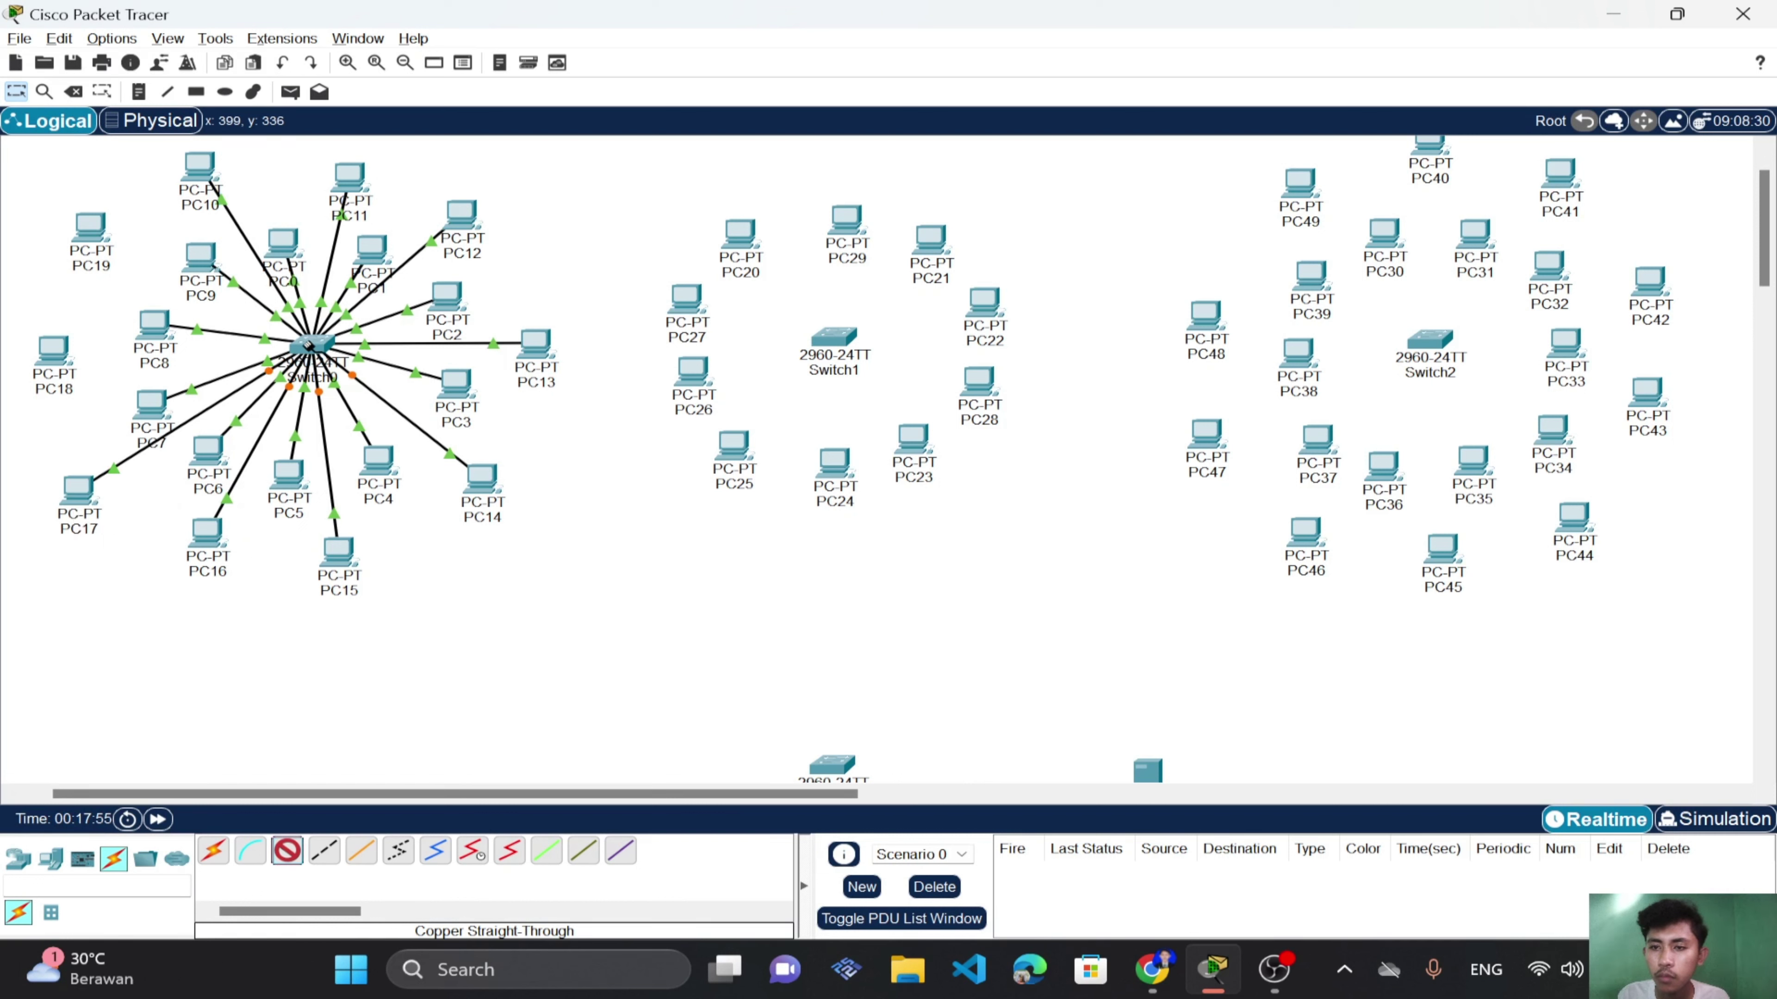
Connect Switch0's FastEthernet0/19 to PC18's FastEthernet0 with a copper straight-through cable.
{"action": "left_click", "coordinate": [310, 346]}
{"action": "left_click", "coordinate": [346, 386]}
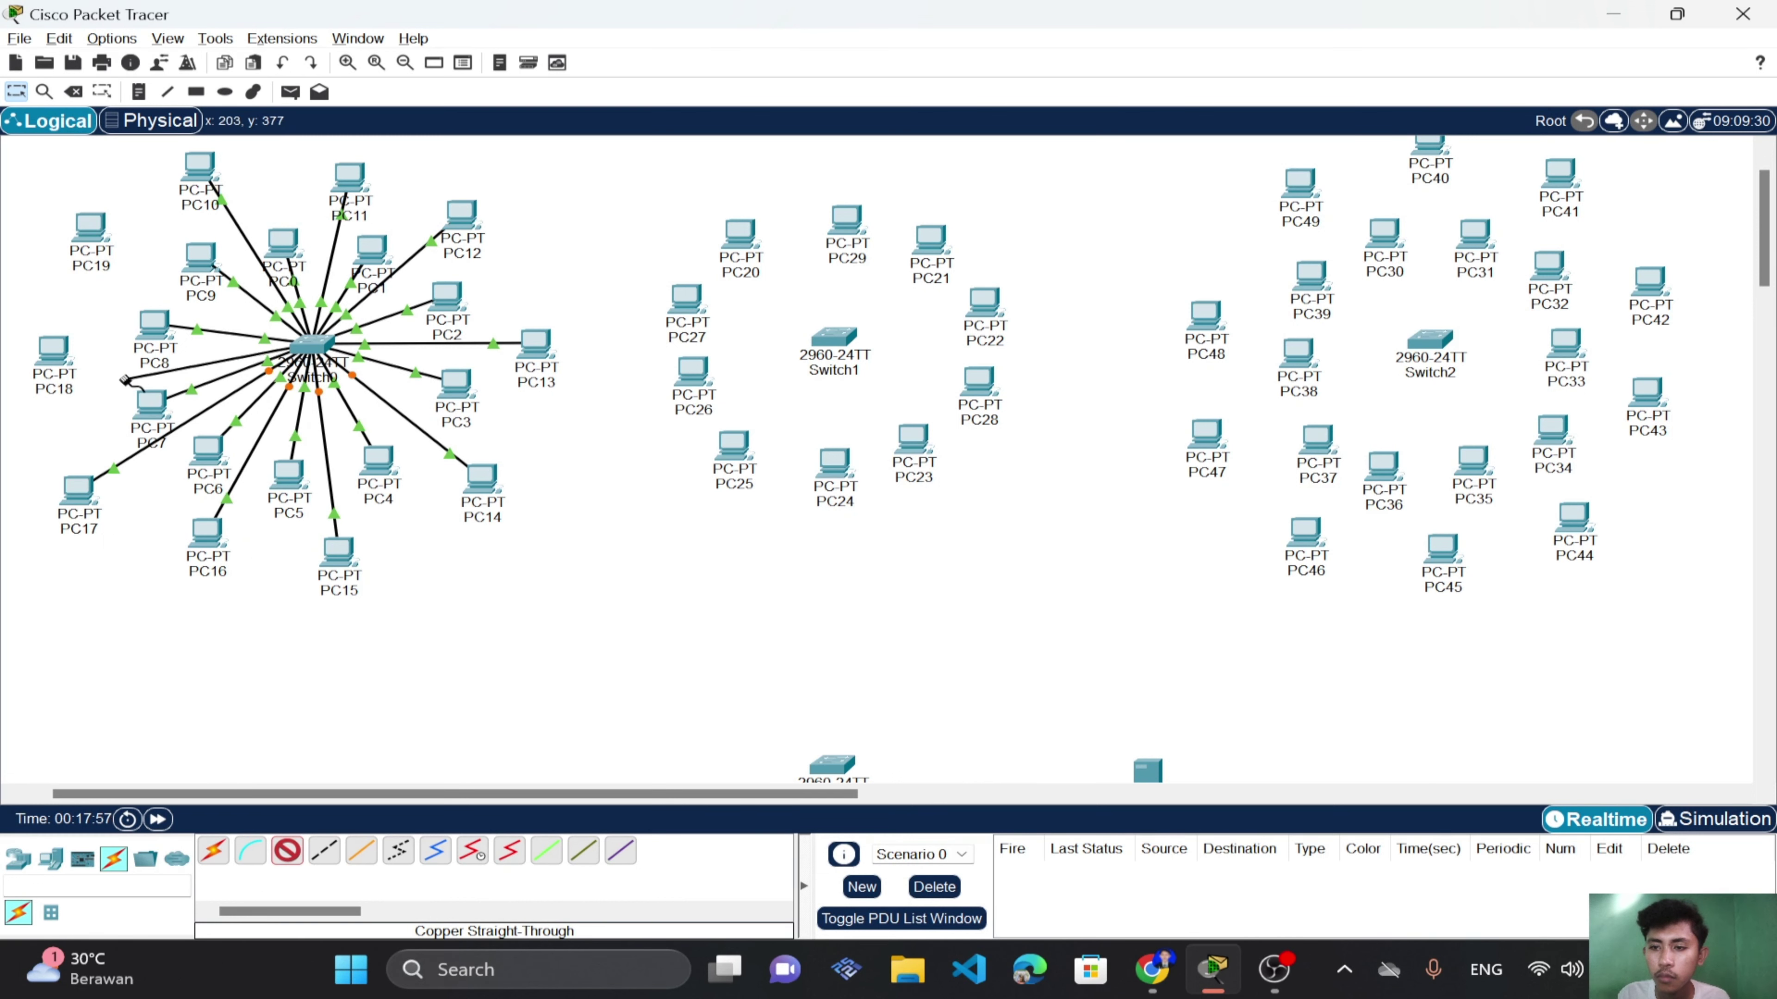
{"action": "left_click", "coordinate": [54, 353]}
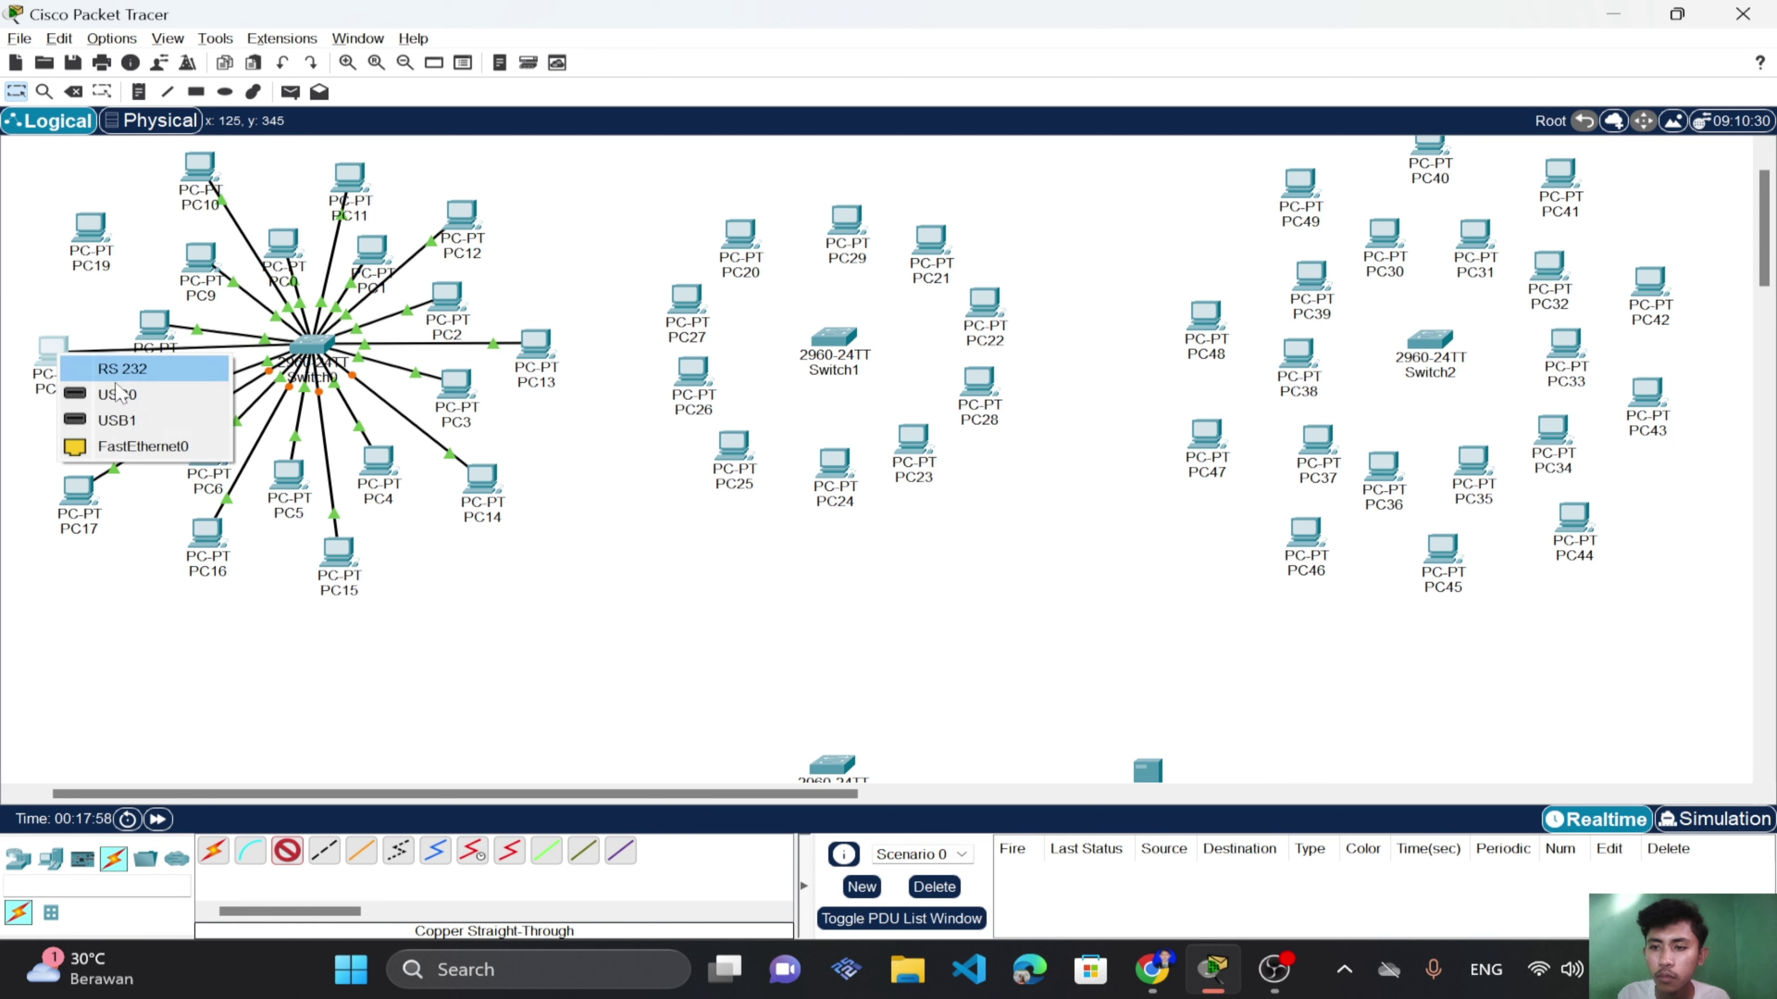
{"action": "left_click", "coordinate": [135, 447]}
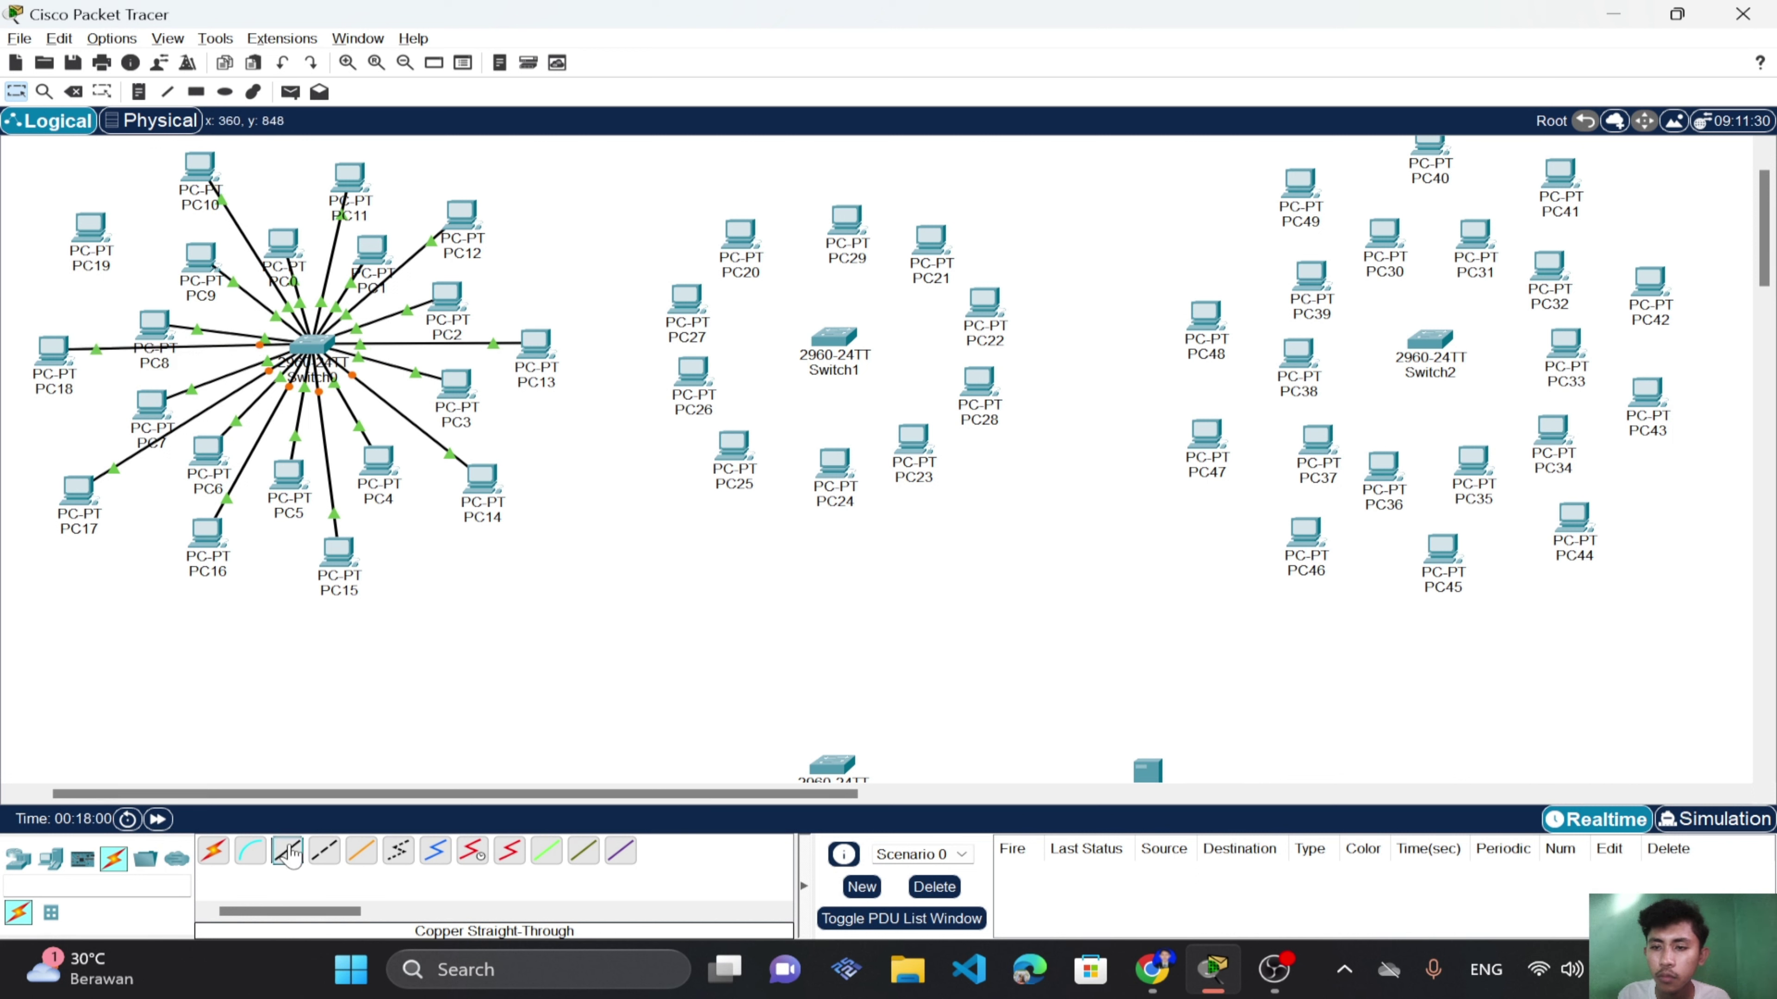
Connect Switch0's FastEthernet0/20 to PC19's FastEthernet0 with a copper straight-through cable and move PC11 slightly farther from Switch0.
{"action": "left_click", "coordinate": [313, 346]}
{"action": "left_click", "coordinate": [432, 381]}
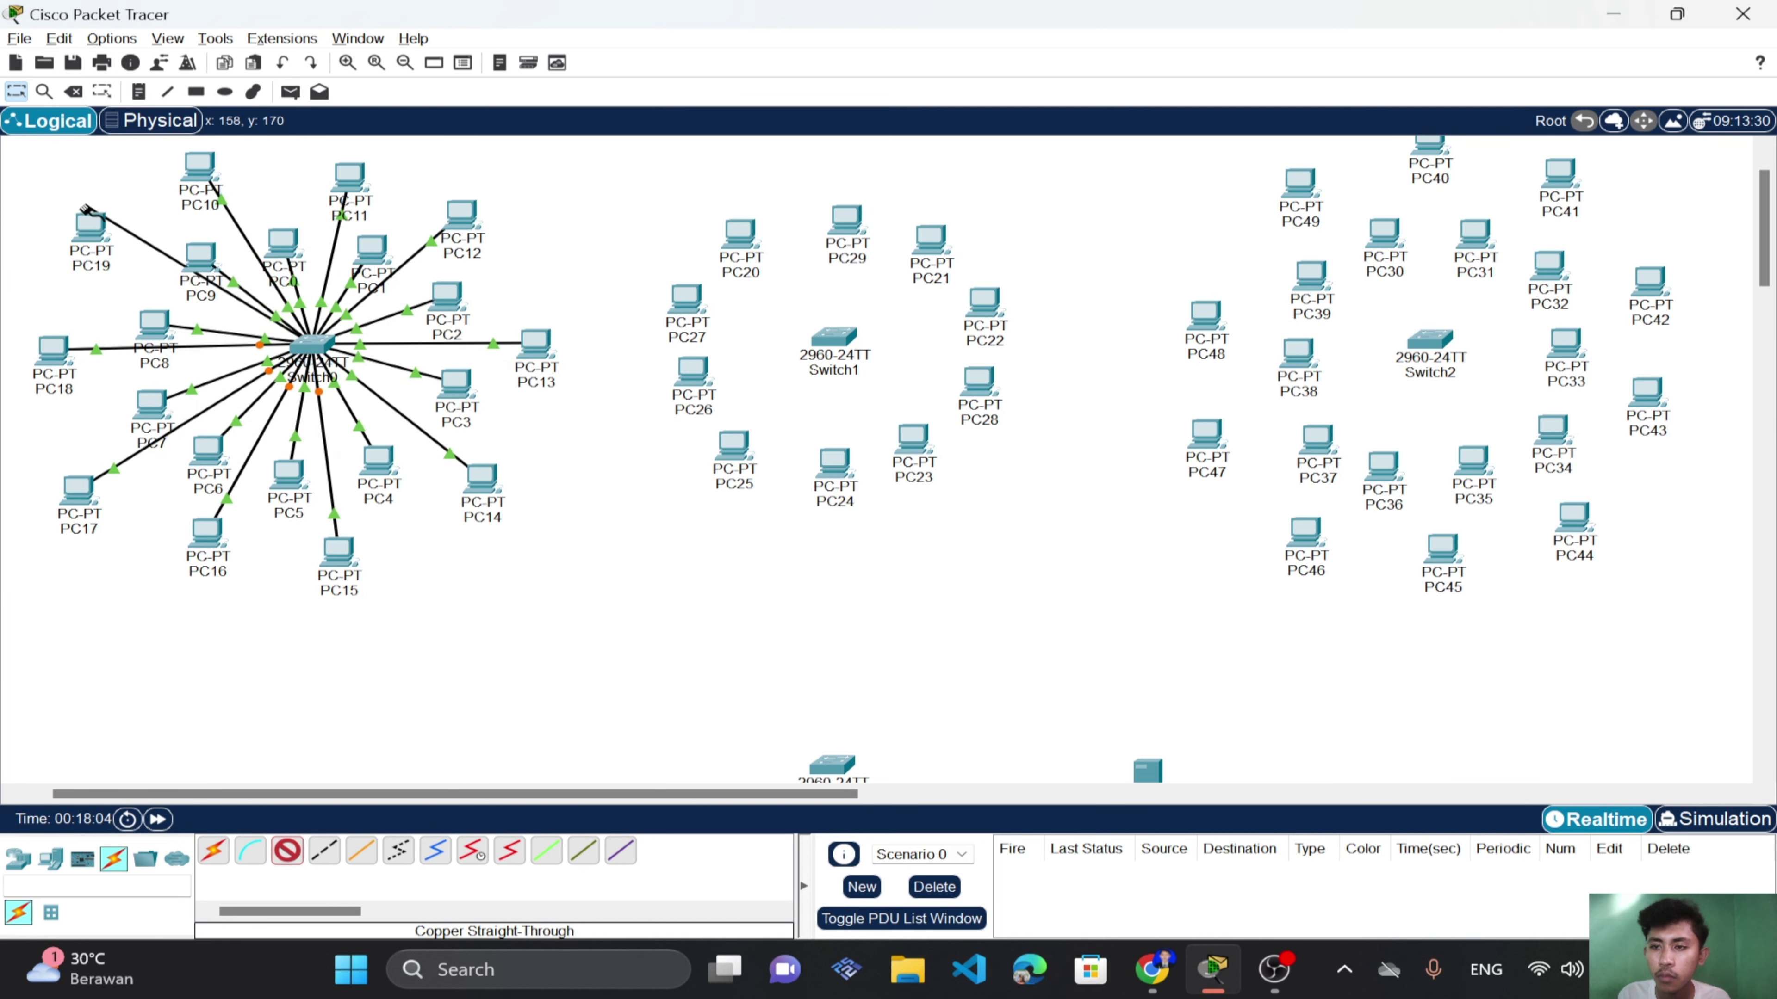
{"action": "left_click", "coordinate": [89, 237]}
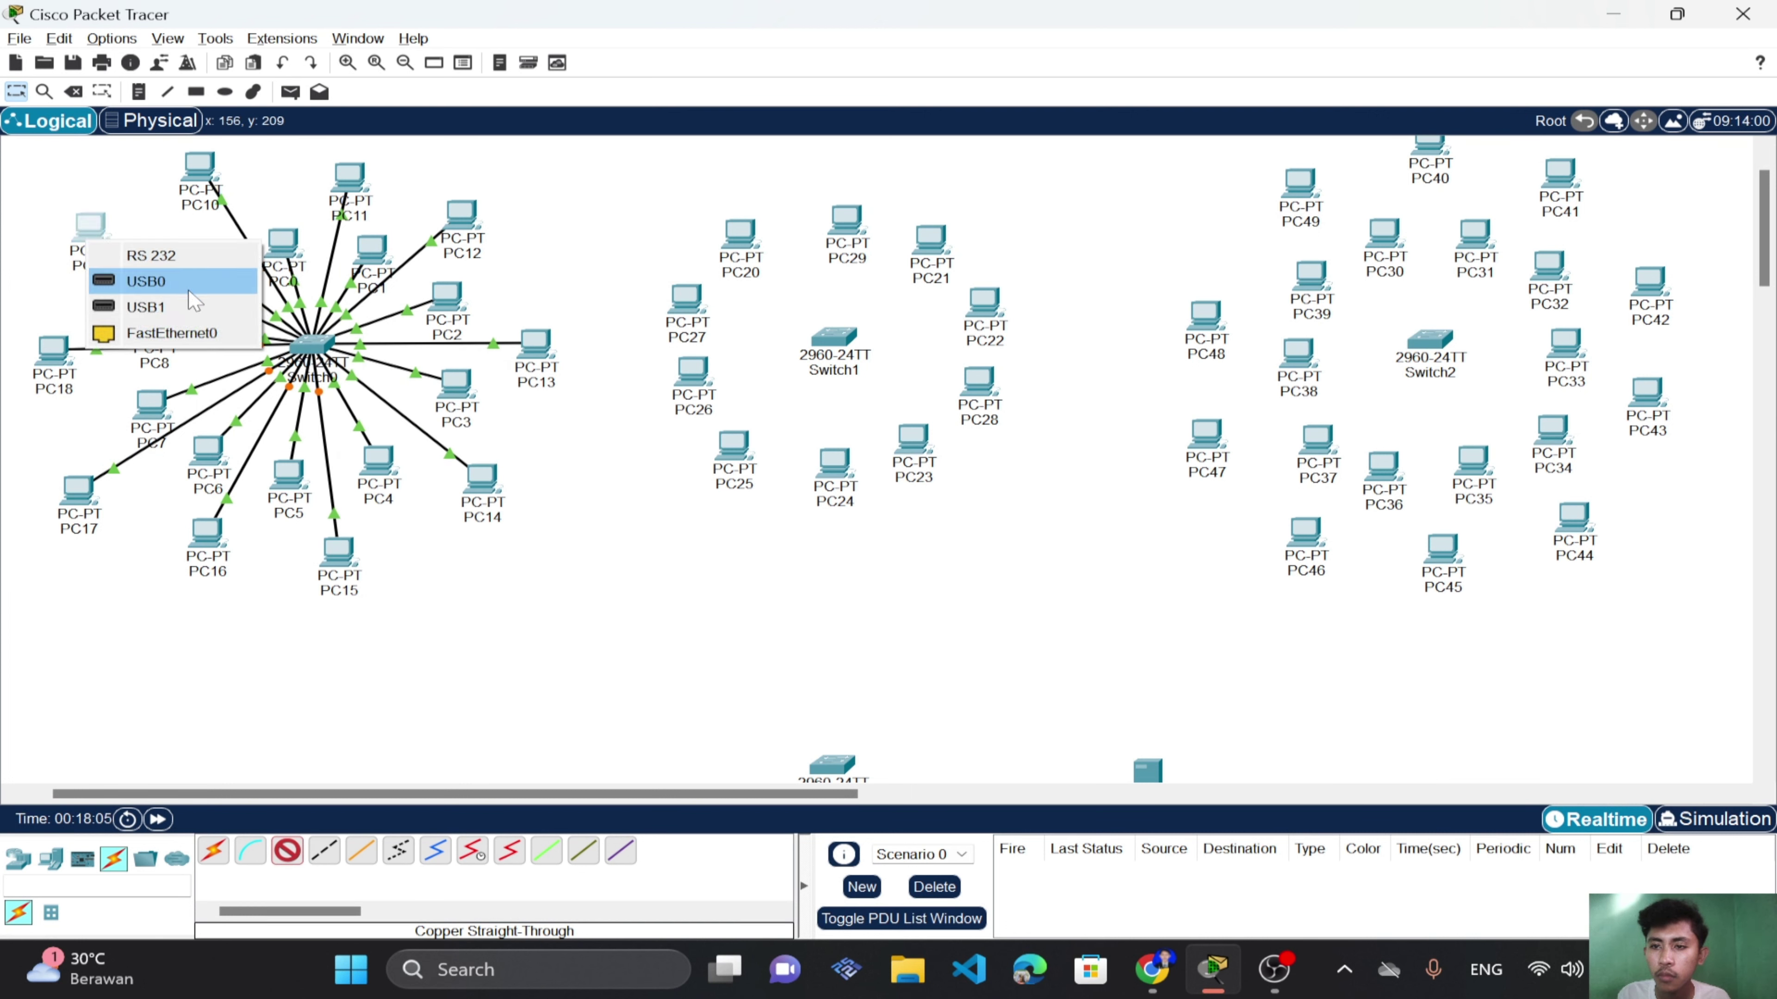
{"action": "left_click", "coordinate": [168, 334]}
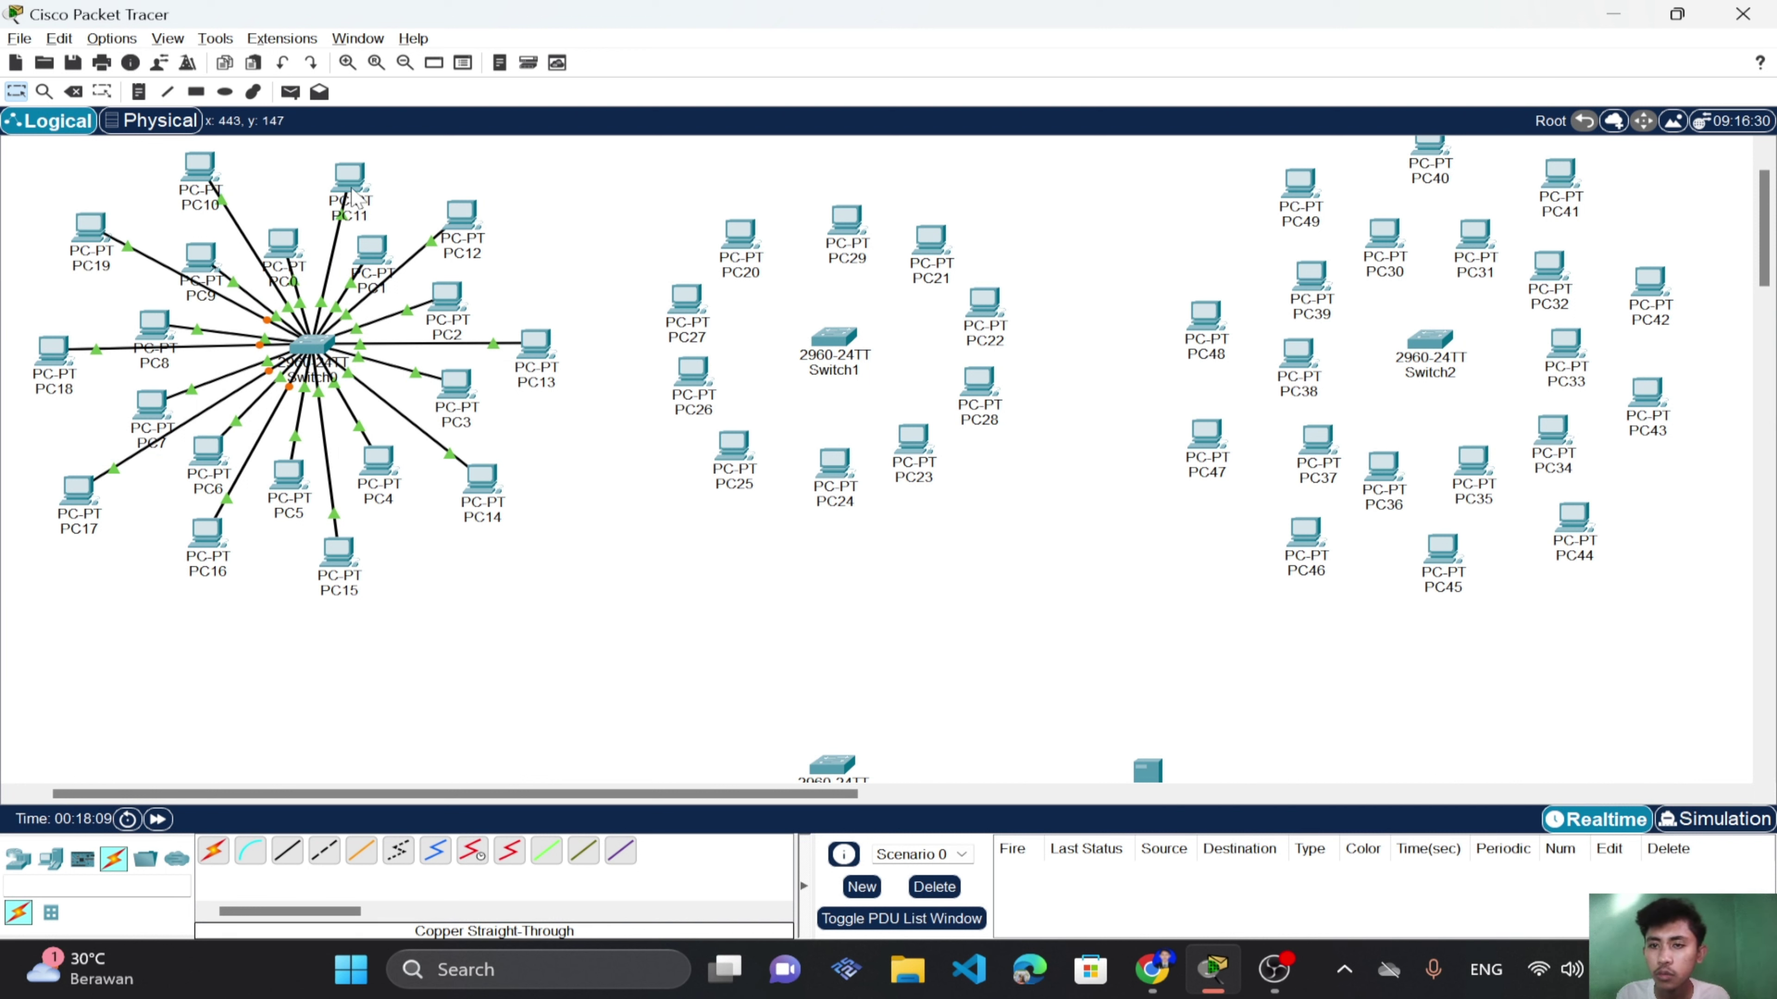
{"action": "left_click_drag", "start_coordinate": [351, 189], "coordinate": [353, 172]}
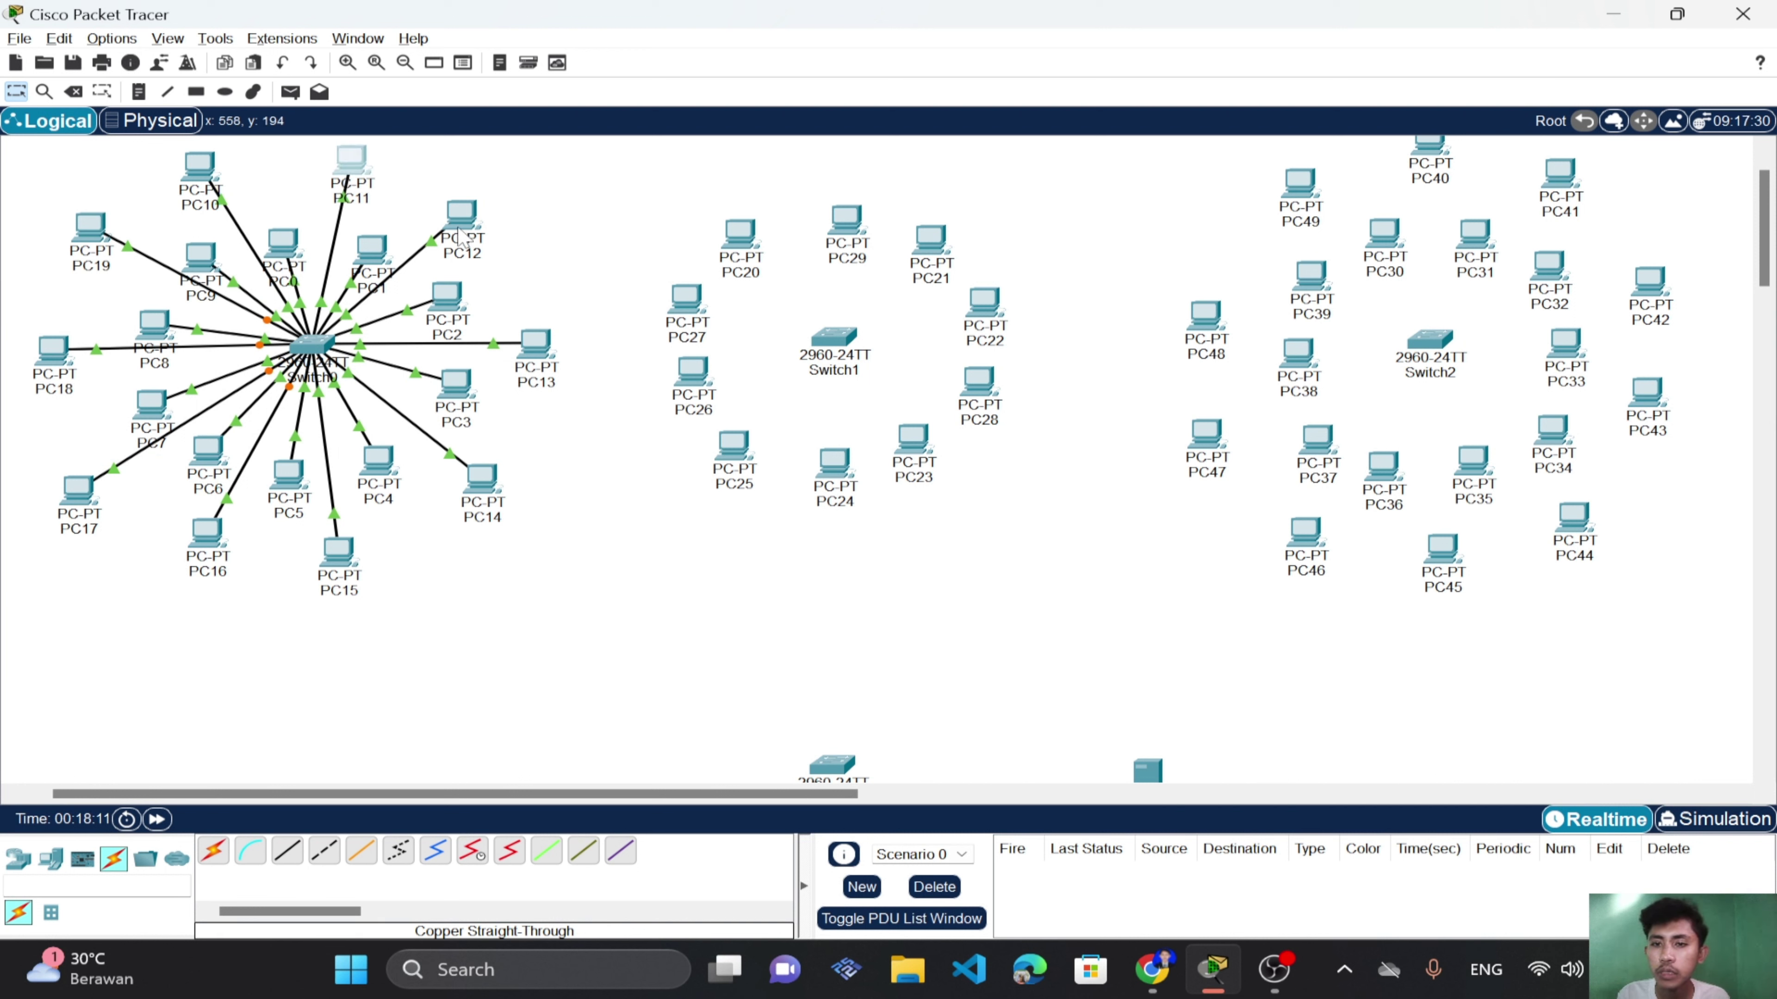
Move PC12 slightly outward, and connect Switch1 FastEthernet0/1 to PC20 FastEthernet0 with a copper straight-through cable.
{"action": "left_click_drag", "start_coordinate": [461, 218], "coordinate": [481, 200]}
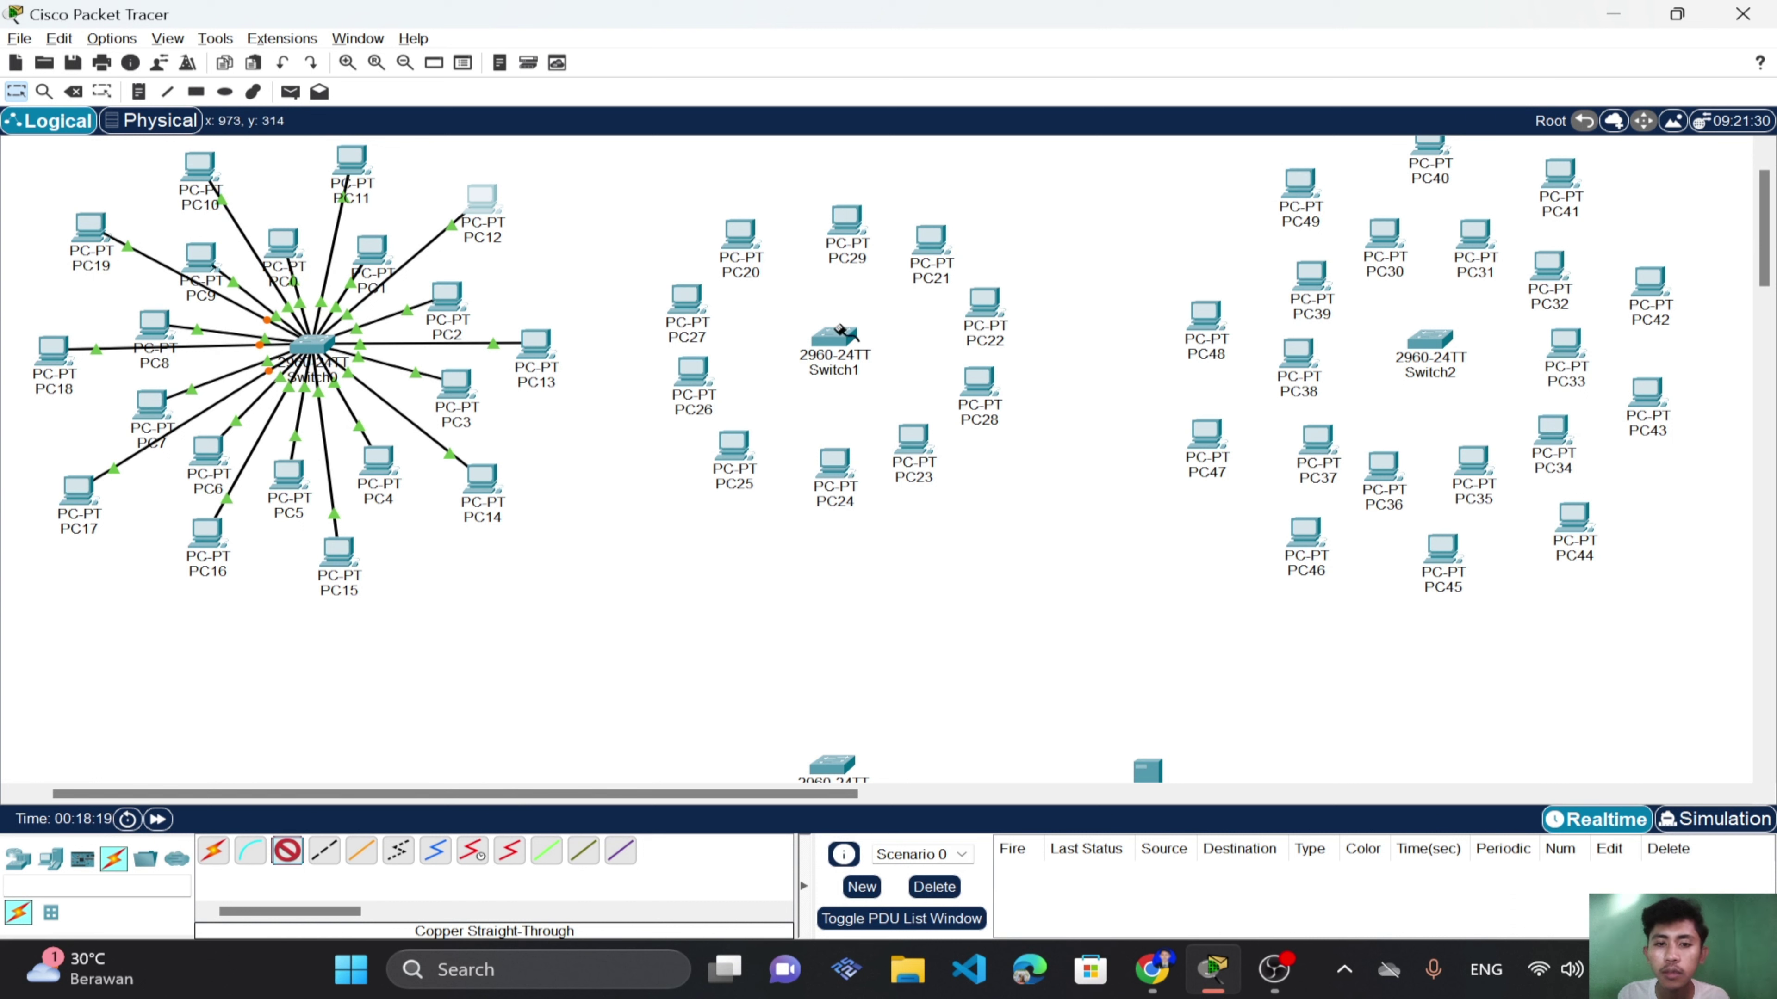
{"action": "left_click", "coordinate": [837, 342]}
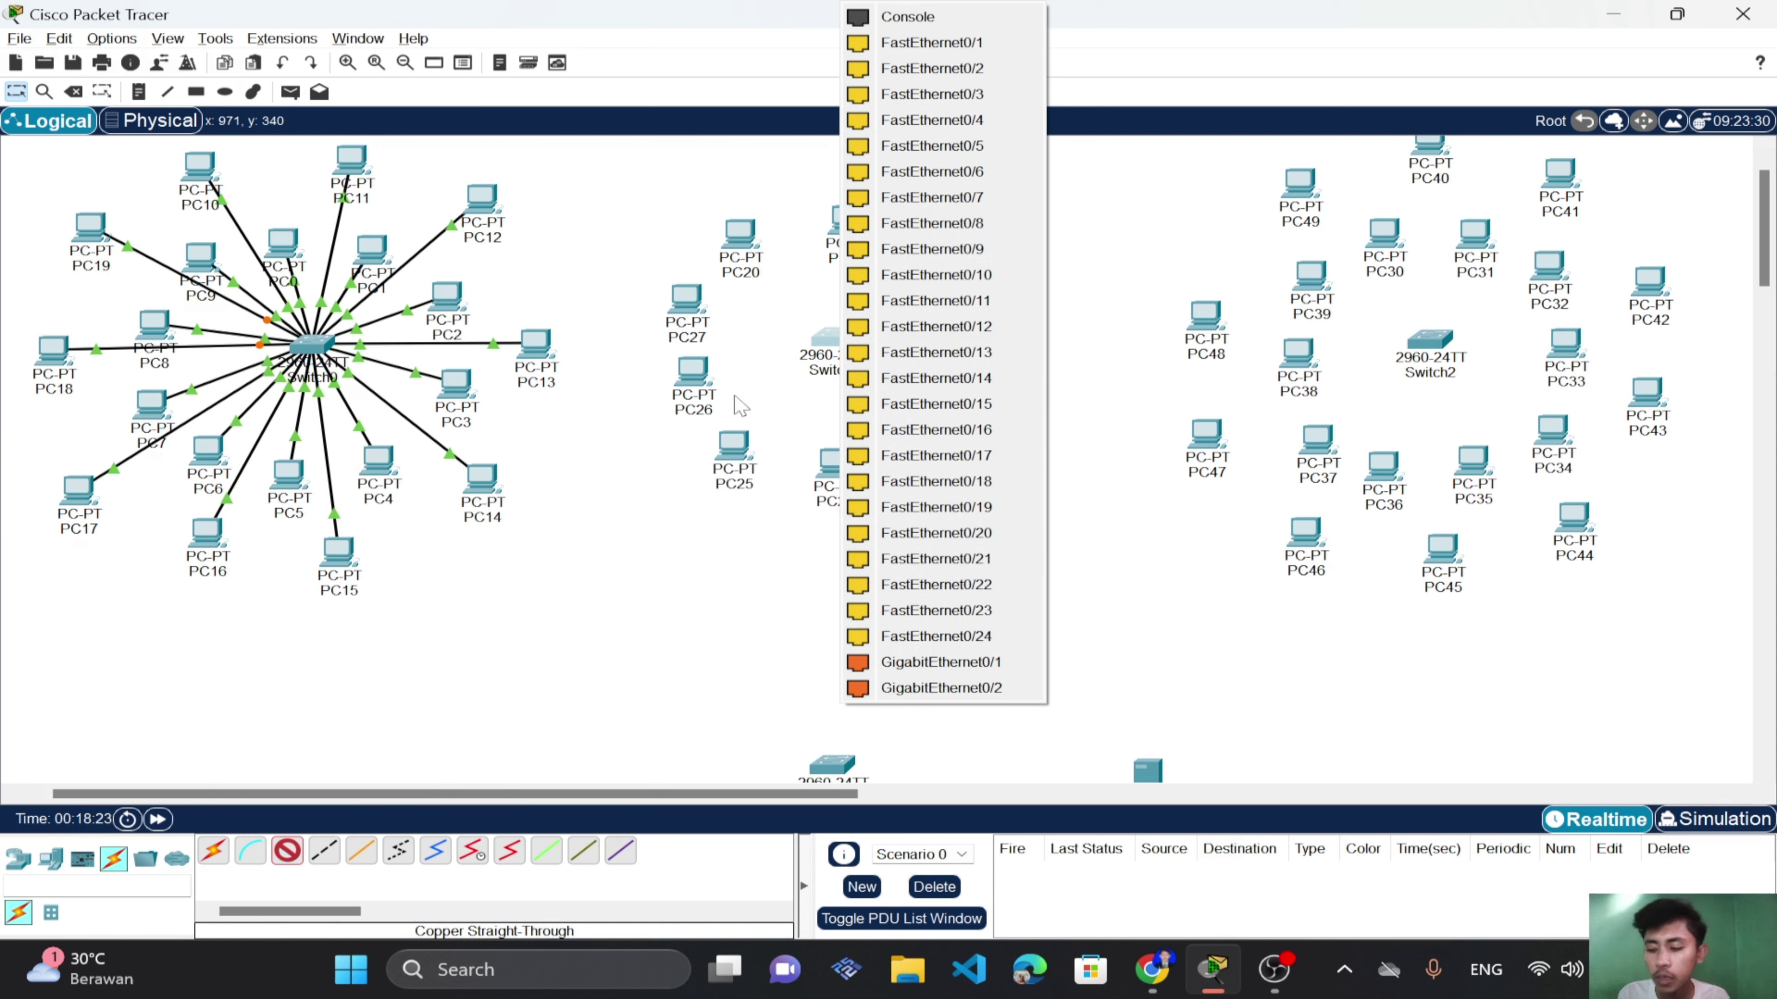
{"action": "left_click", "coordinate": [908, 46]}
{"action": "left_click", "coordinate": [737, 242]}
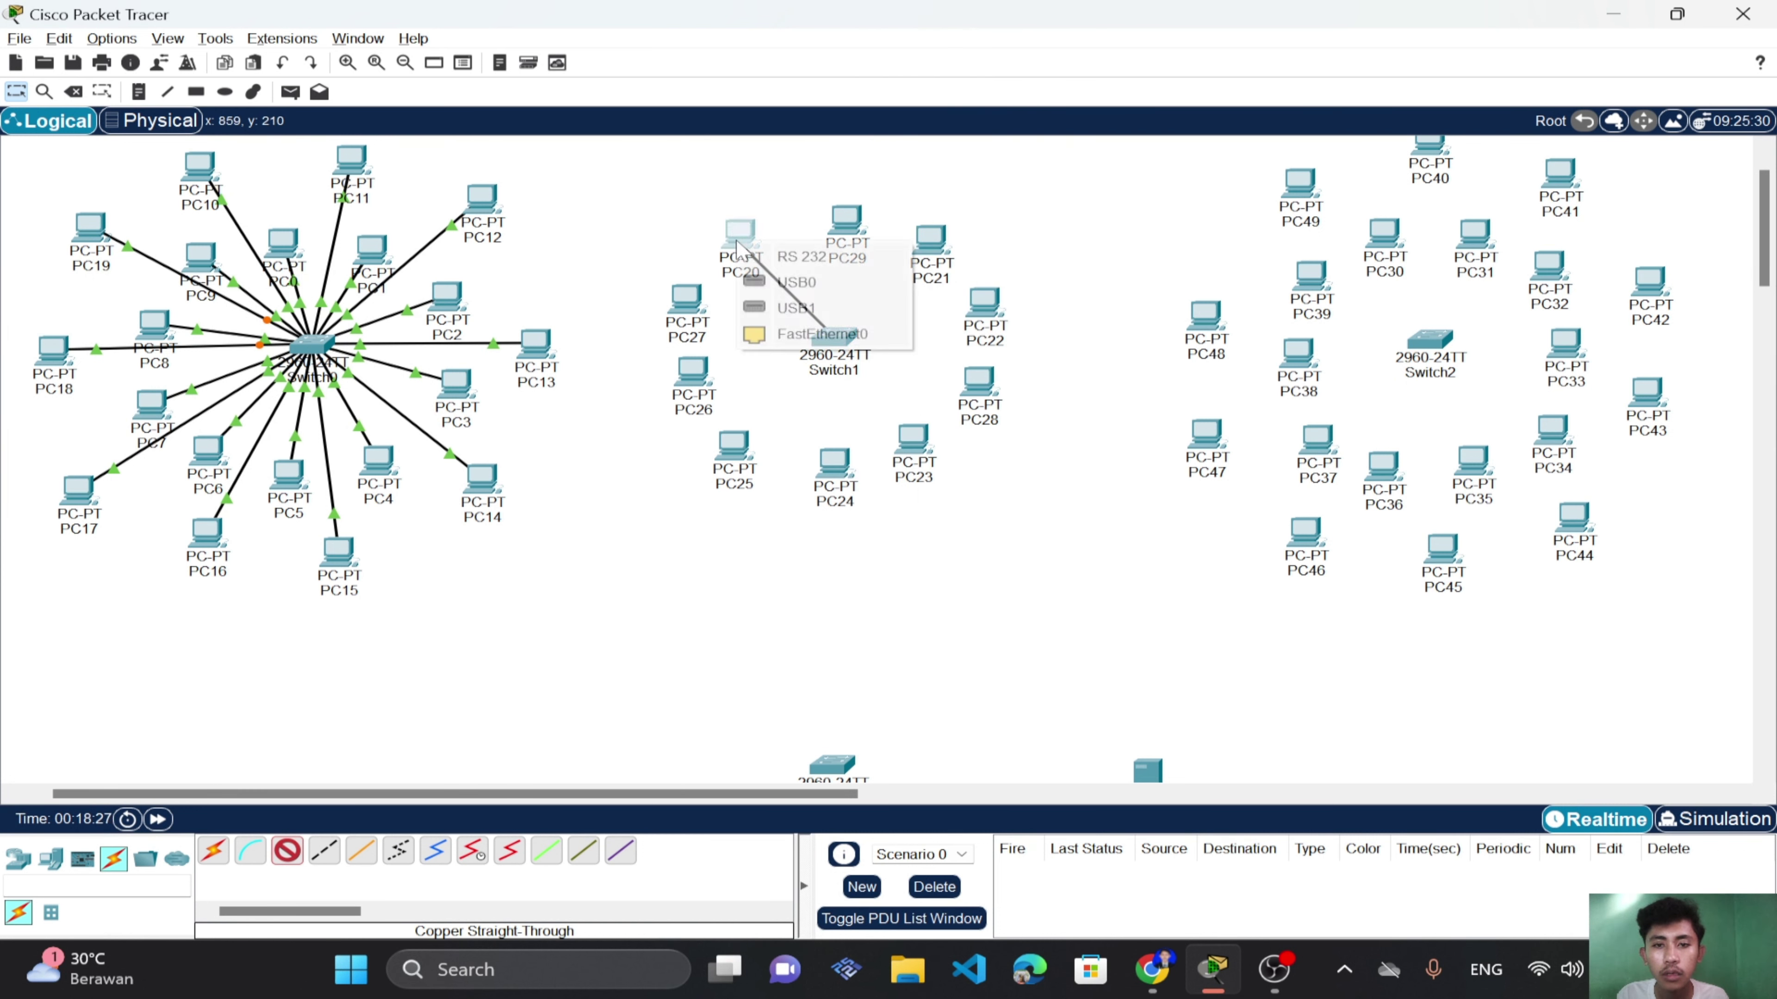
{"action": "left_click", "coordinate": [812, 334]}
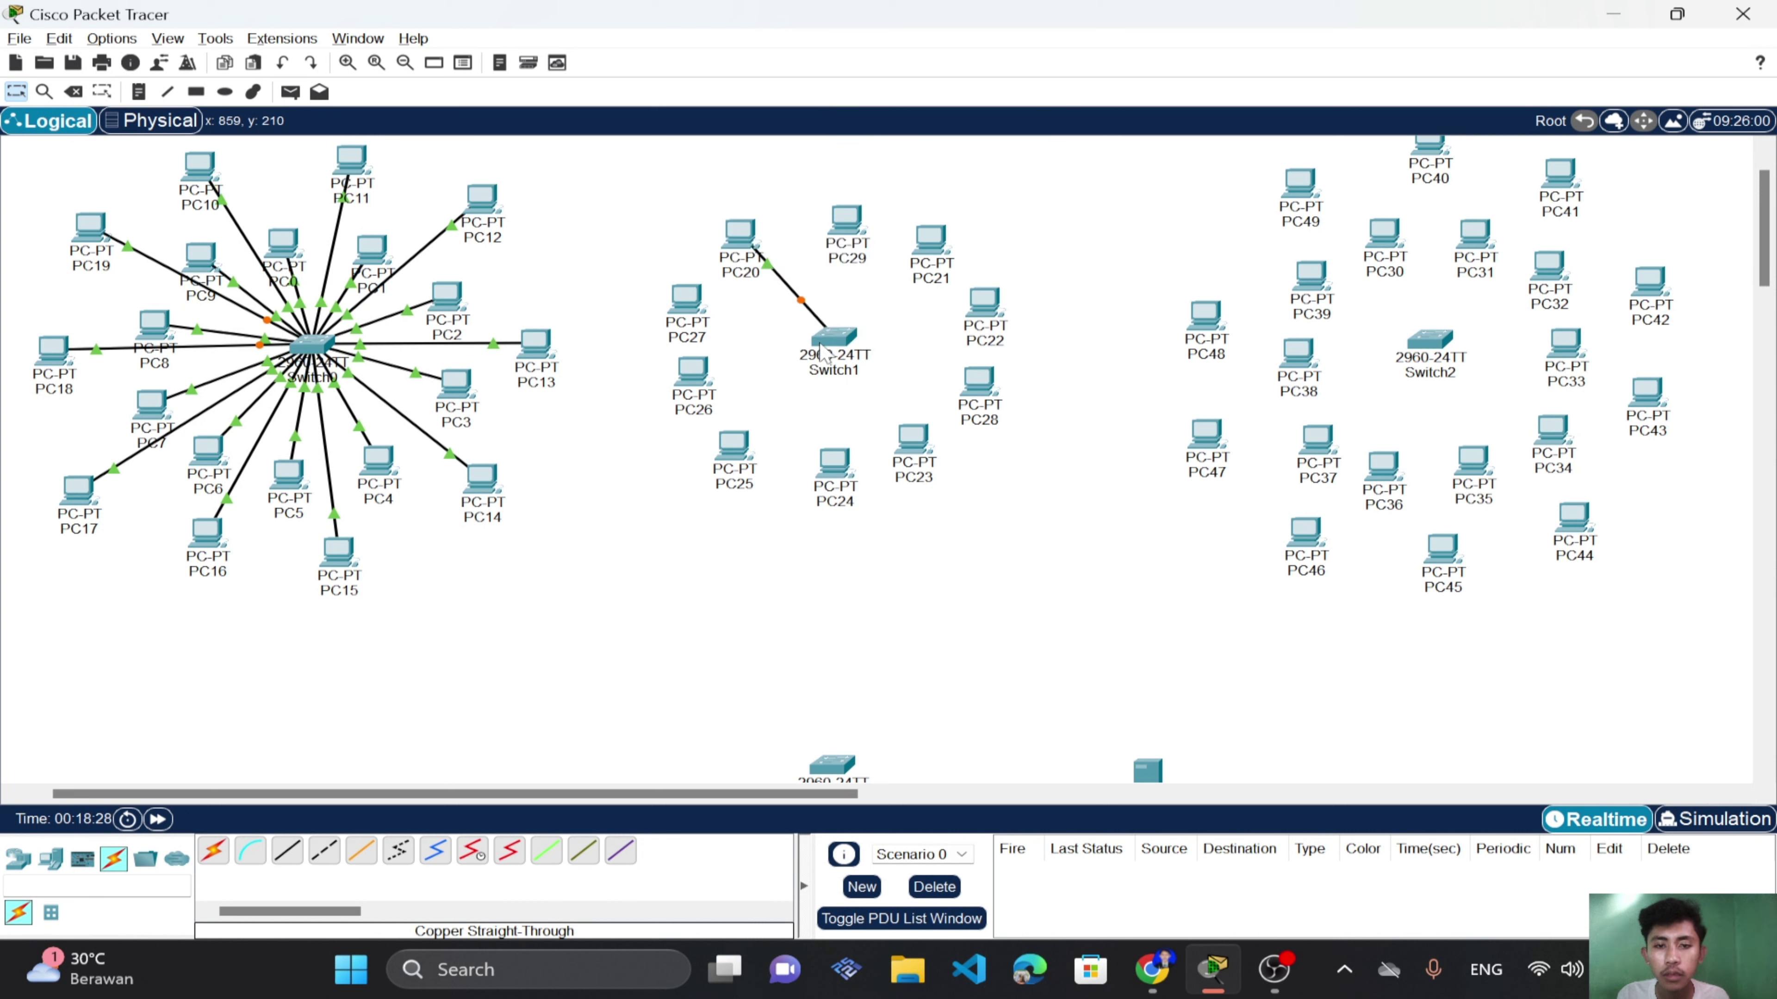
Try linking Switch1 FastEthernet0/2 to PC29 FastEthernet0 with a copper straight-through cable, and delete that link.
{"action": "left_click", "coordinate": [285, 855]}
{"action": "left_click", "coordinate": [833, 339]}
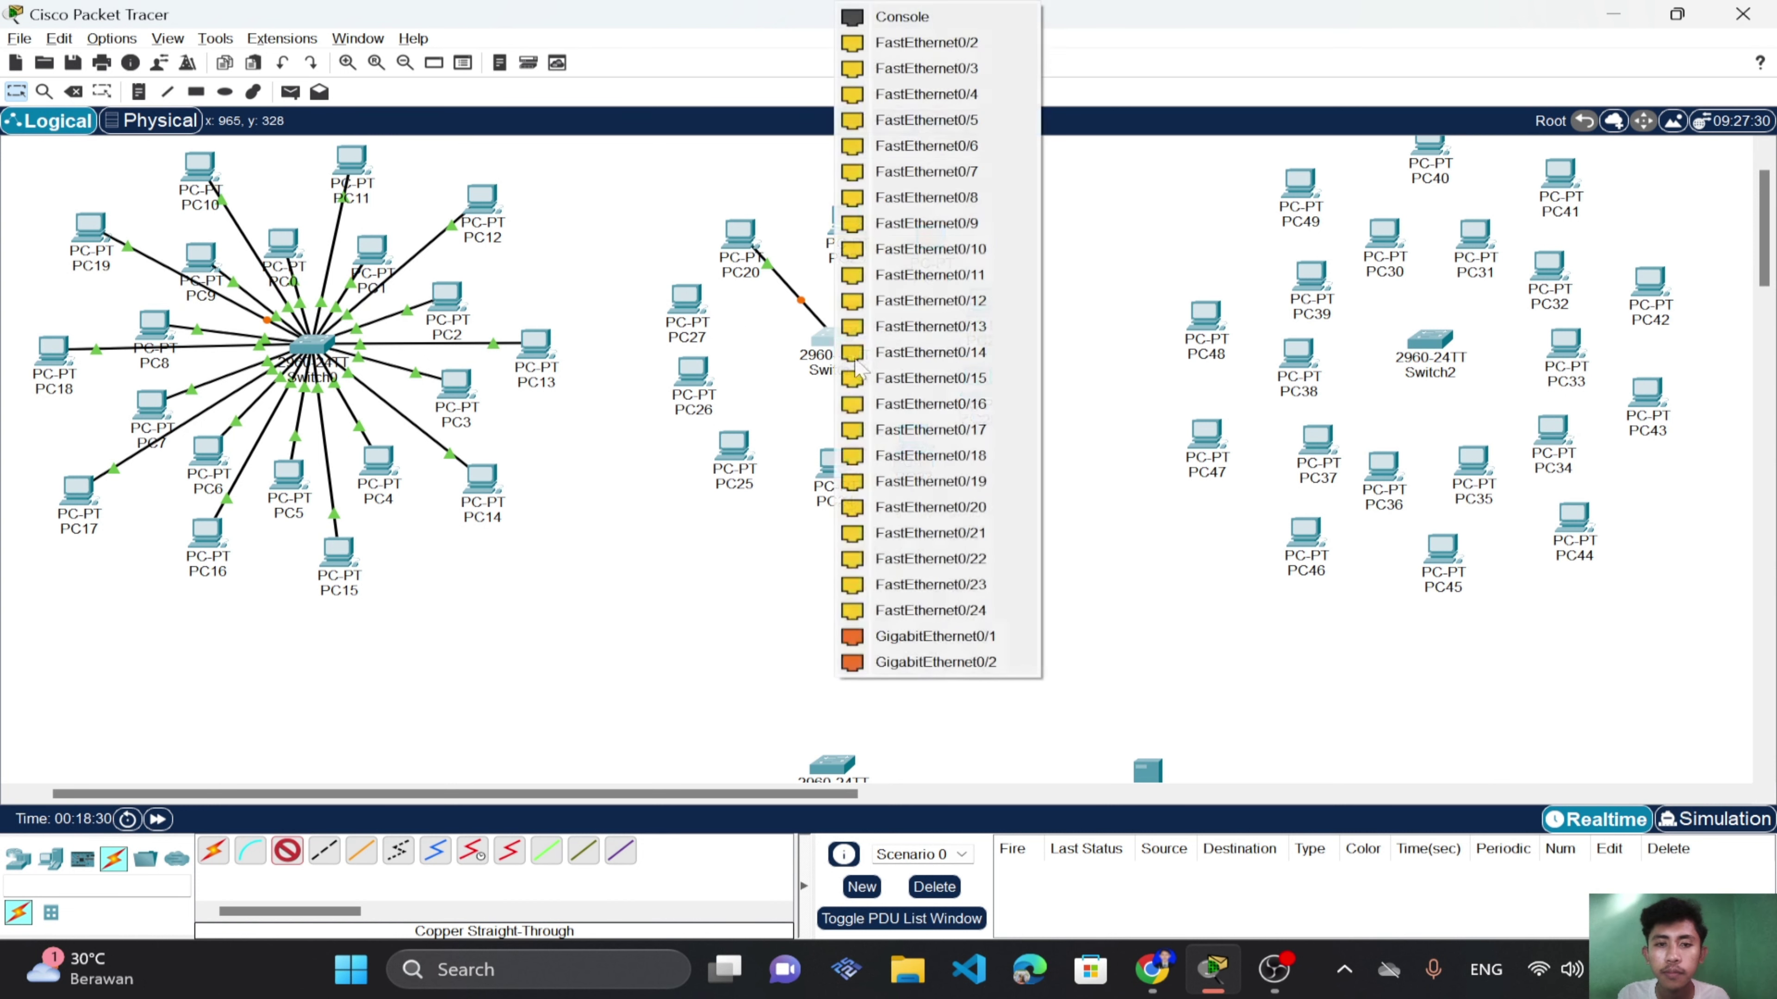
{"action": "left_click", "coordinate": [909, 46]}
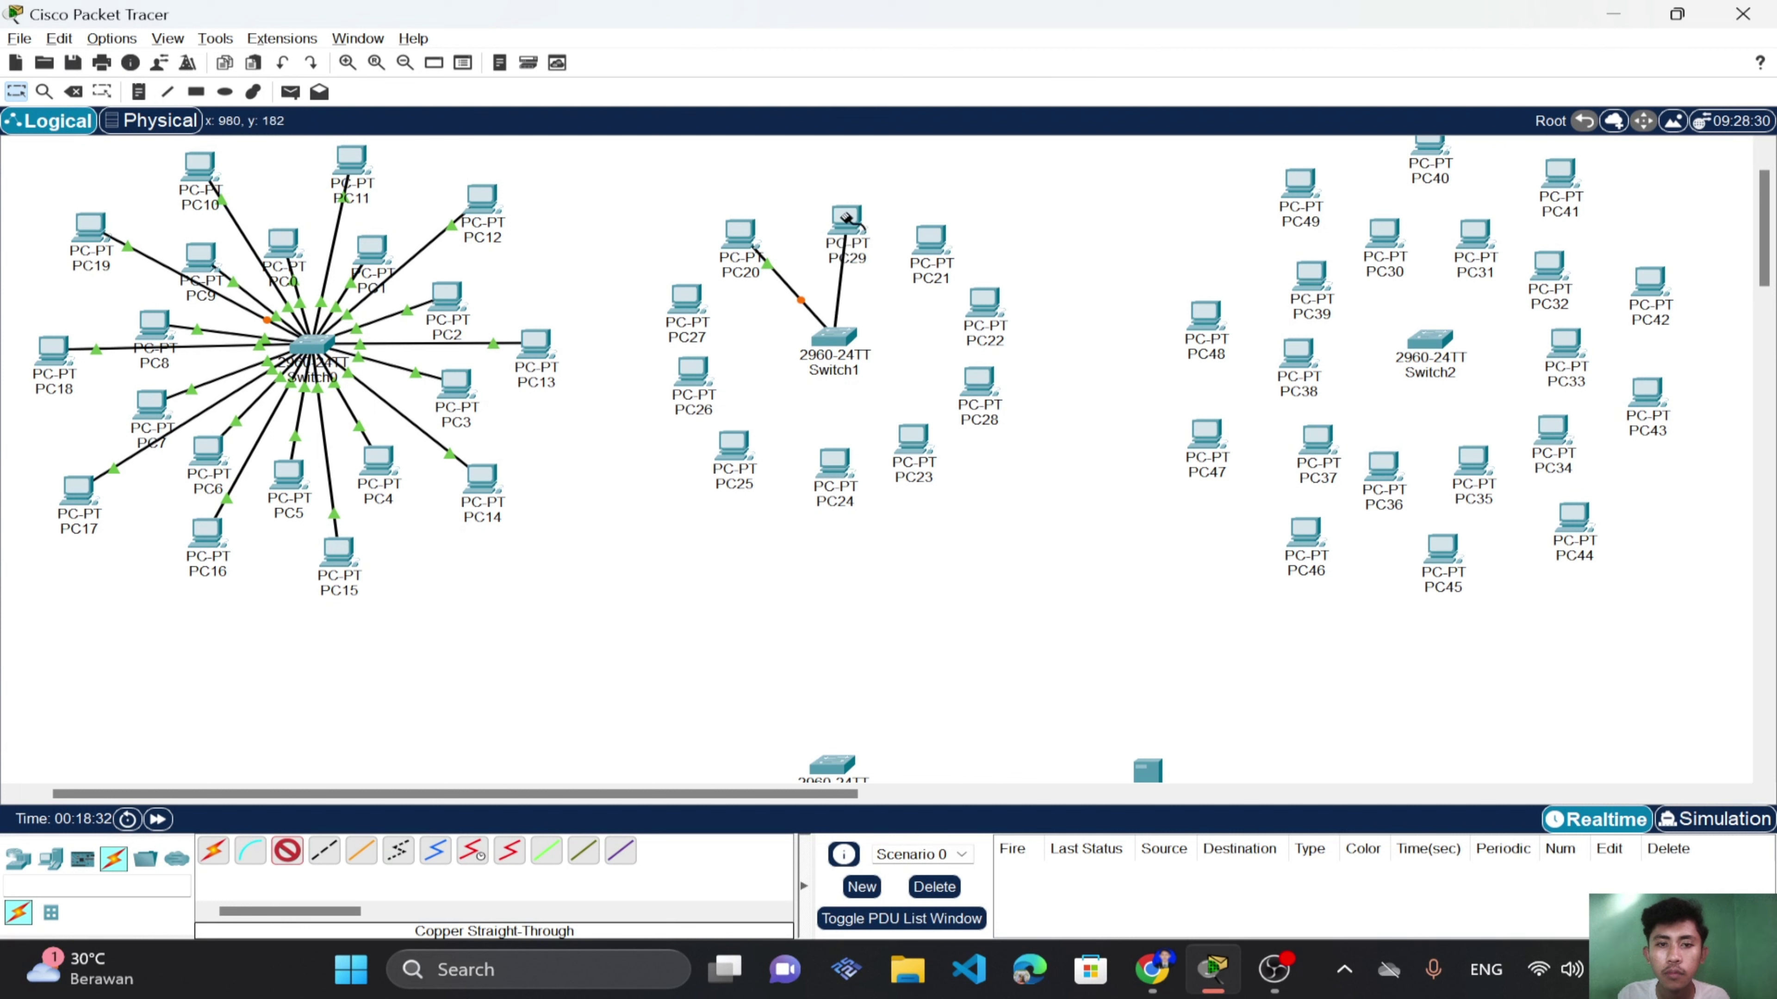
{"action": "left_click", "coordinate": [846, 218]}
{"action": "left_click", "coordinate": [892, 318]}
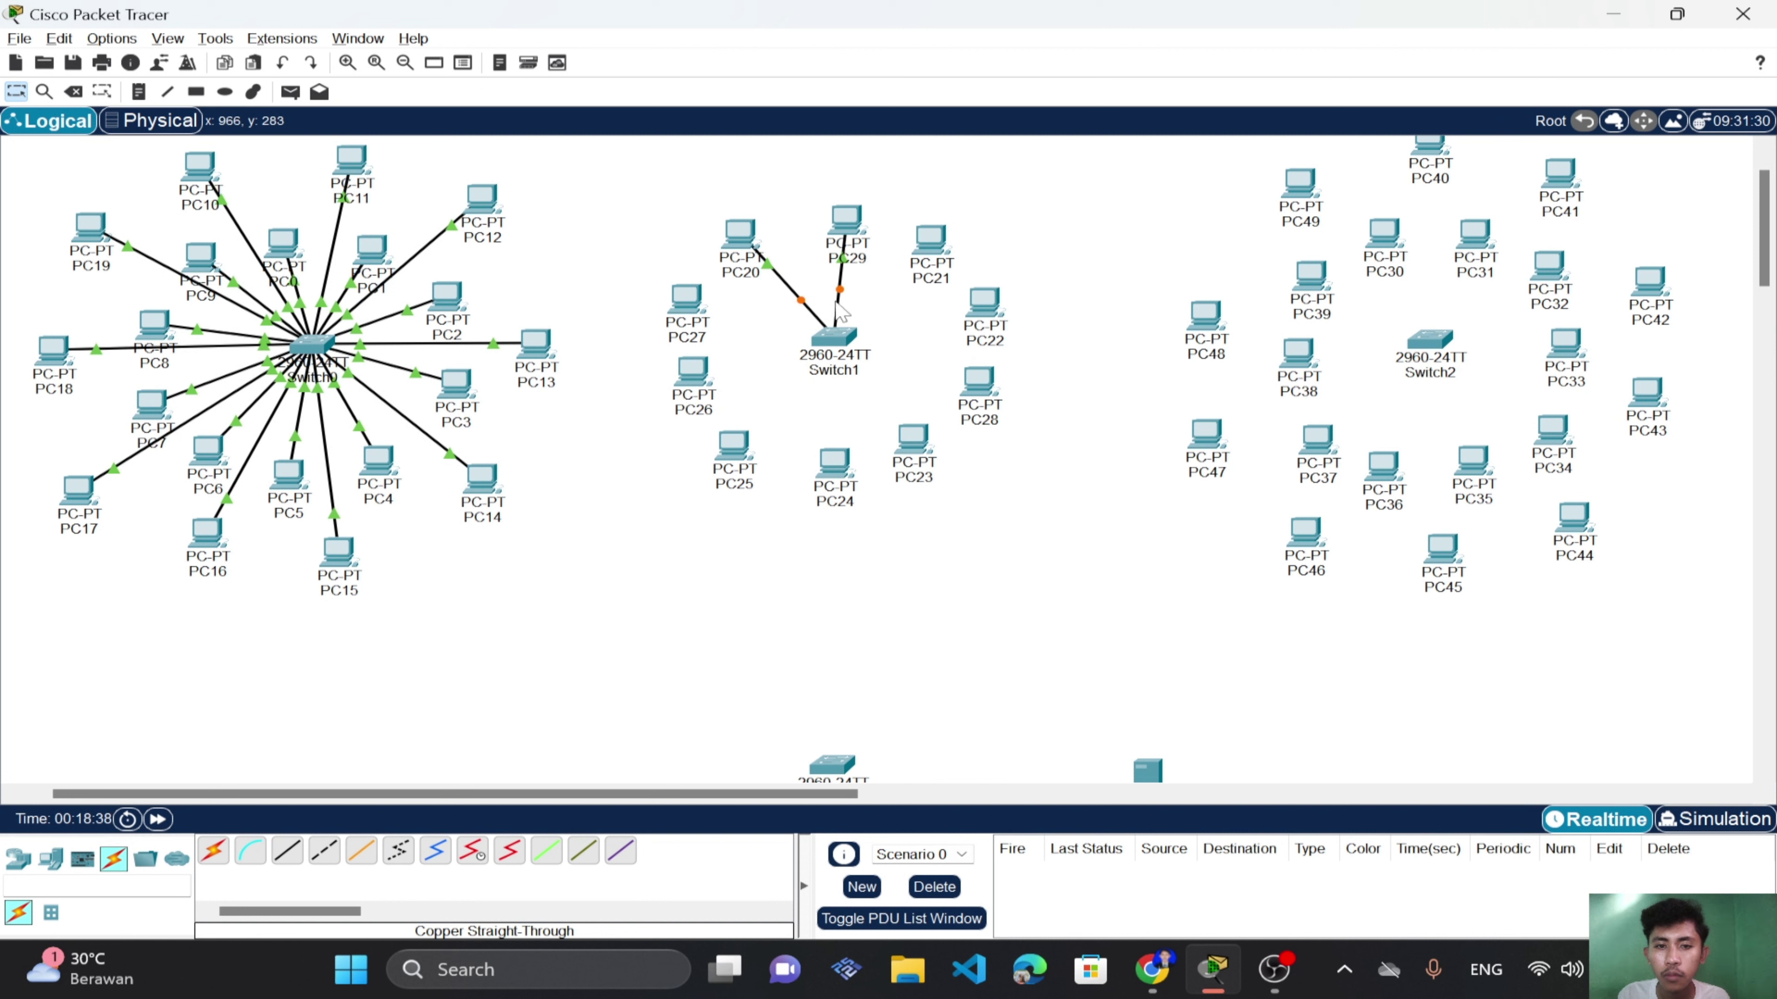
{"action": "key", "text": "Delete"}
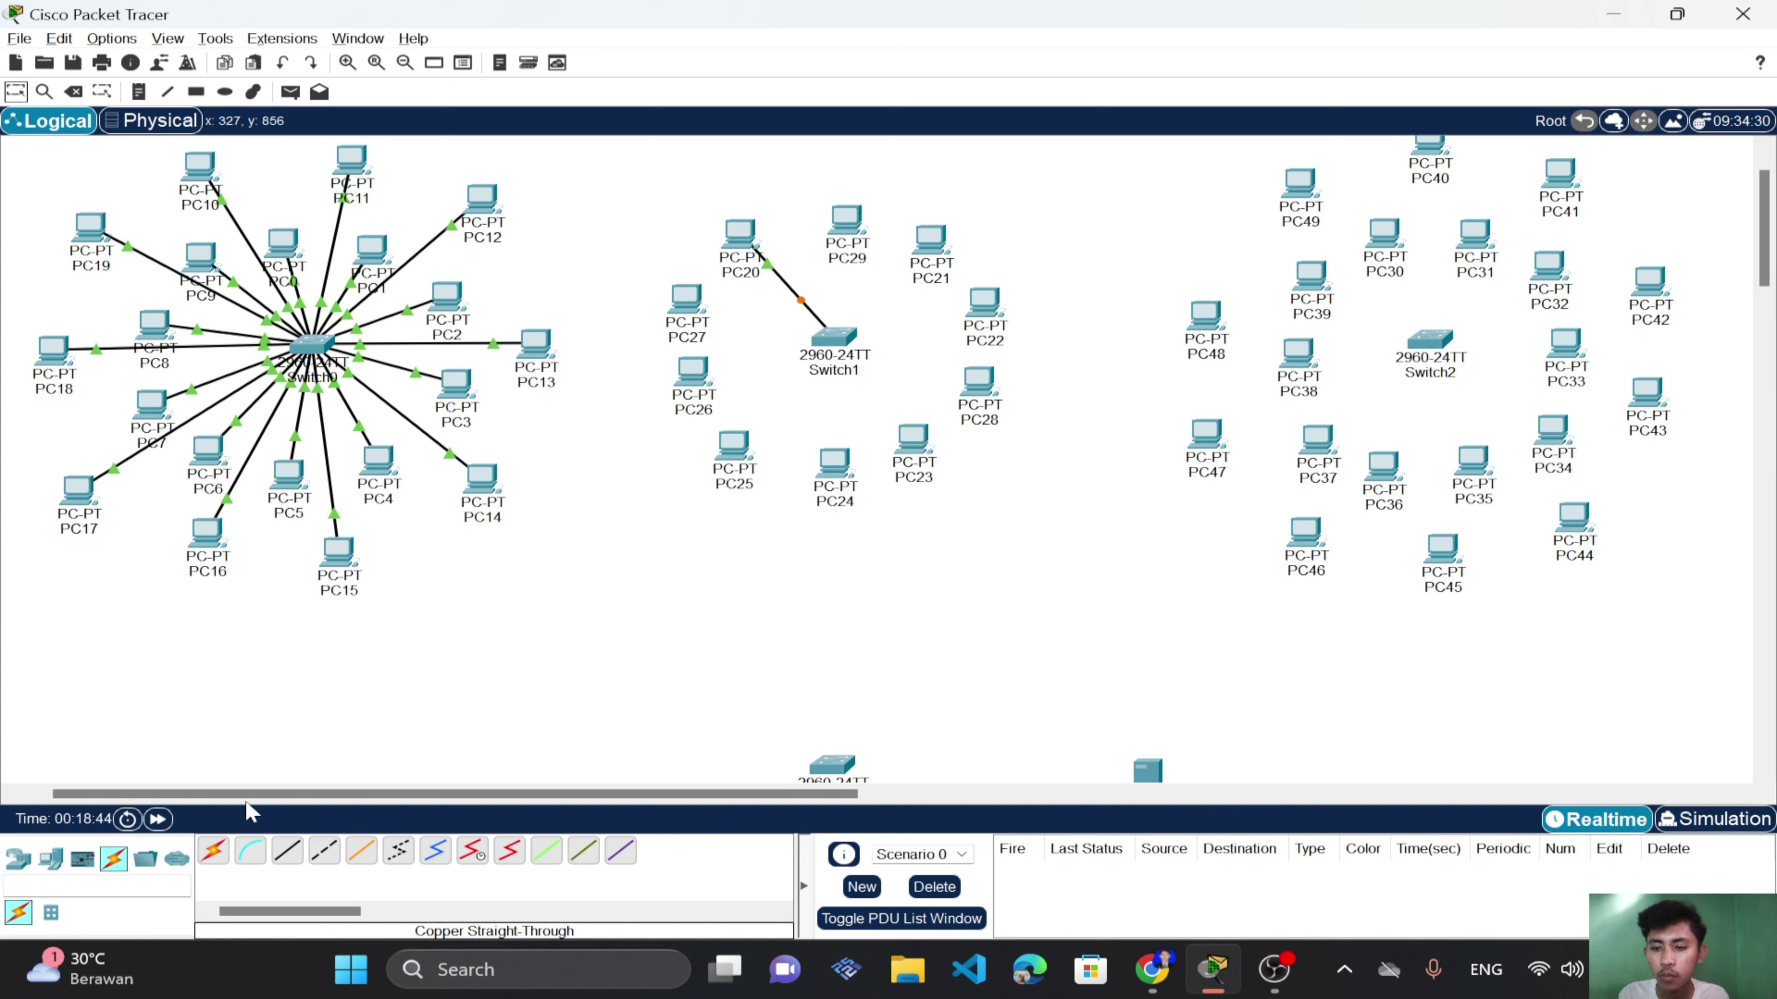
Connect Switch1 FastEthernet0/2 to PC21 FastEthernet0 with a copper straight-through cable.
{"action": "left_click", "coordinate": [283, 851]}
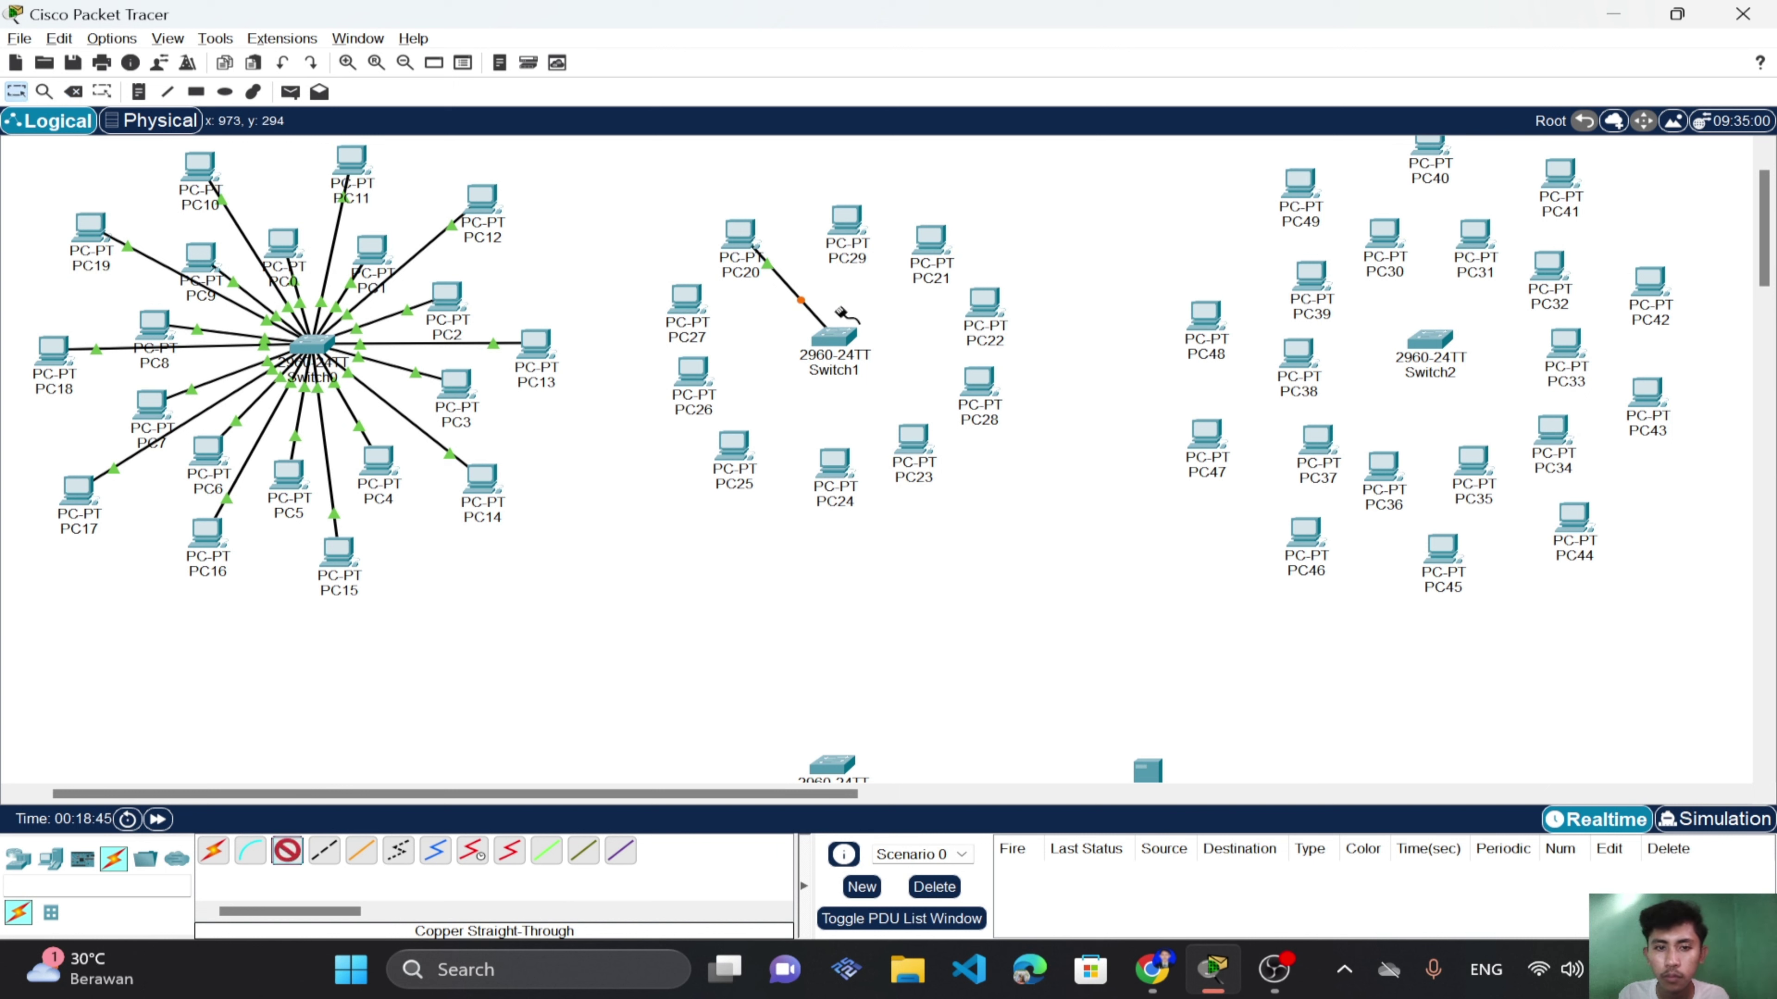
{"action": "left_click", "coordinate": [839, 341]}
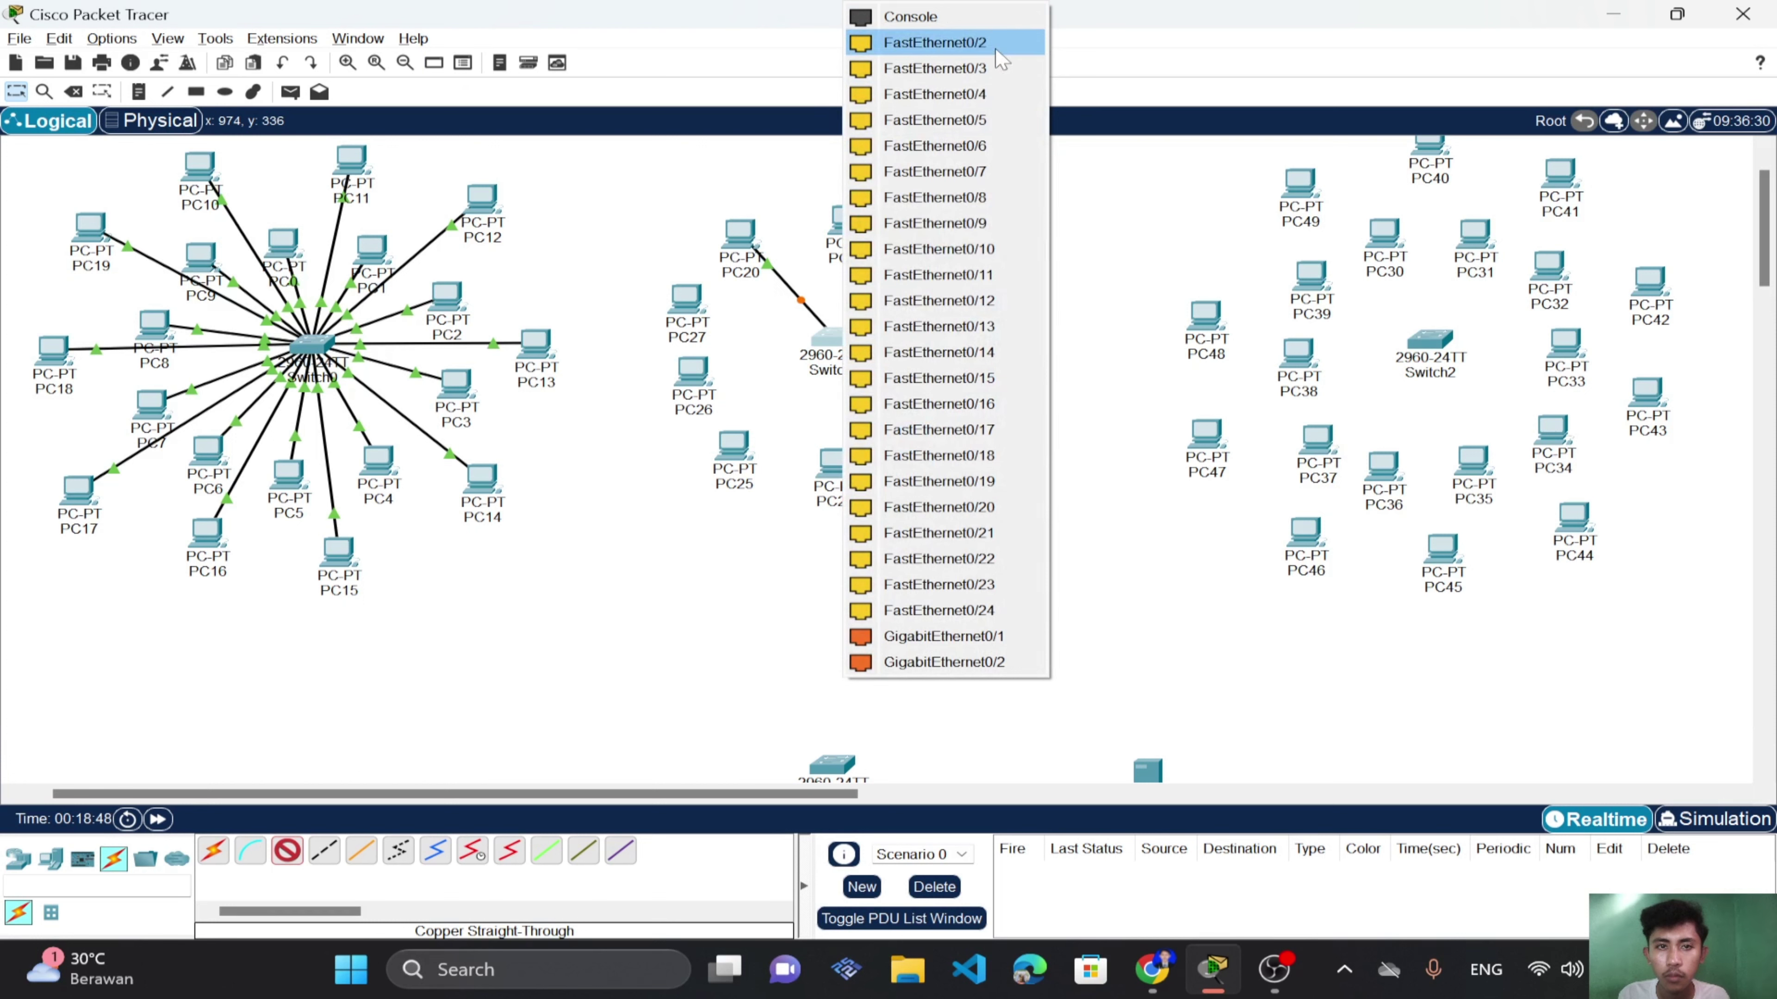
{"action": "key", "text": "Escape"}
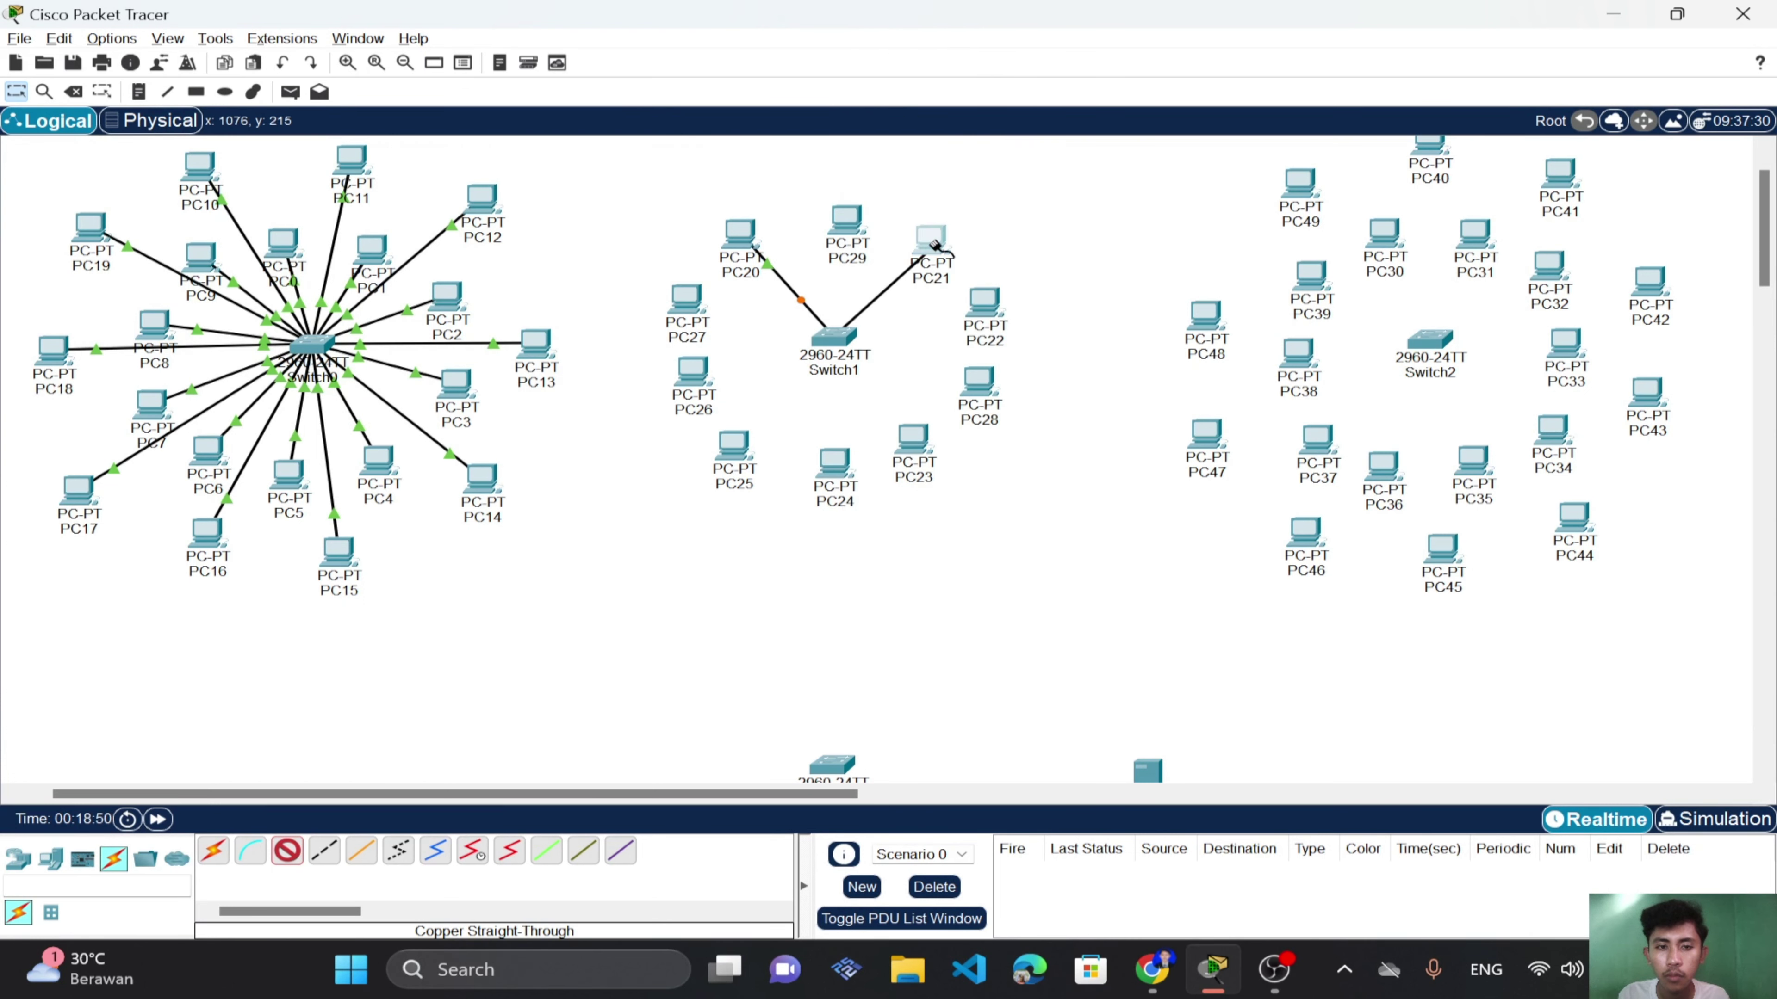
{"action": "left_click", "coordinate": [934, 244]}
{"action": "left_click", "coordinate": [997, 339]}
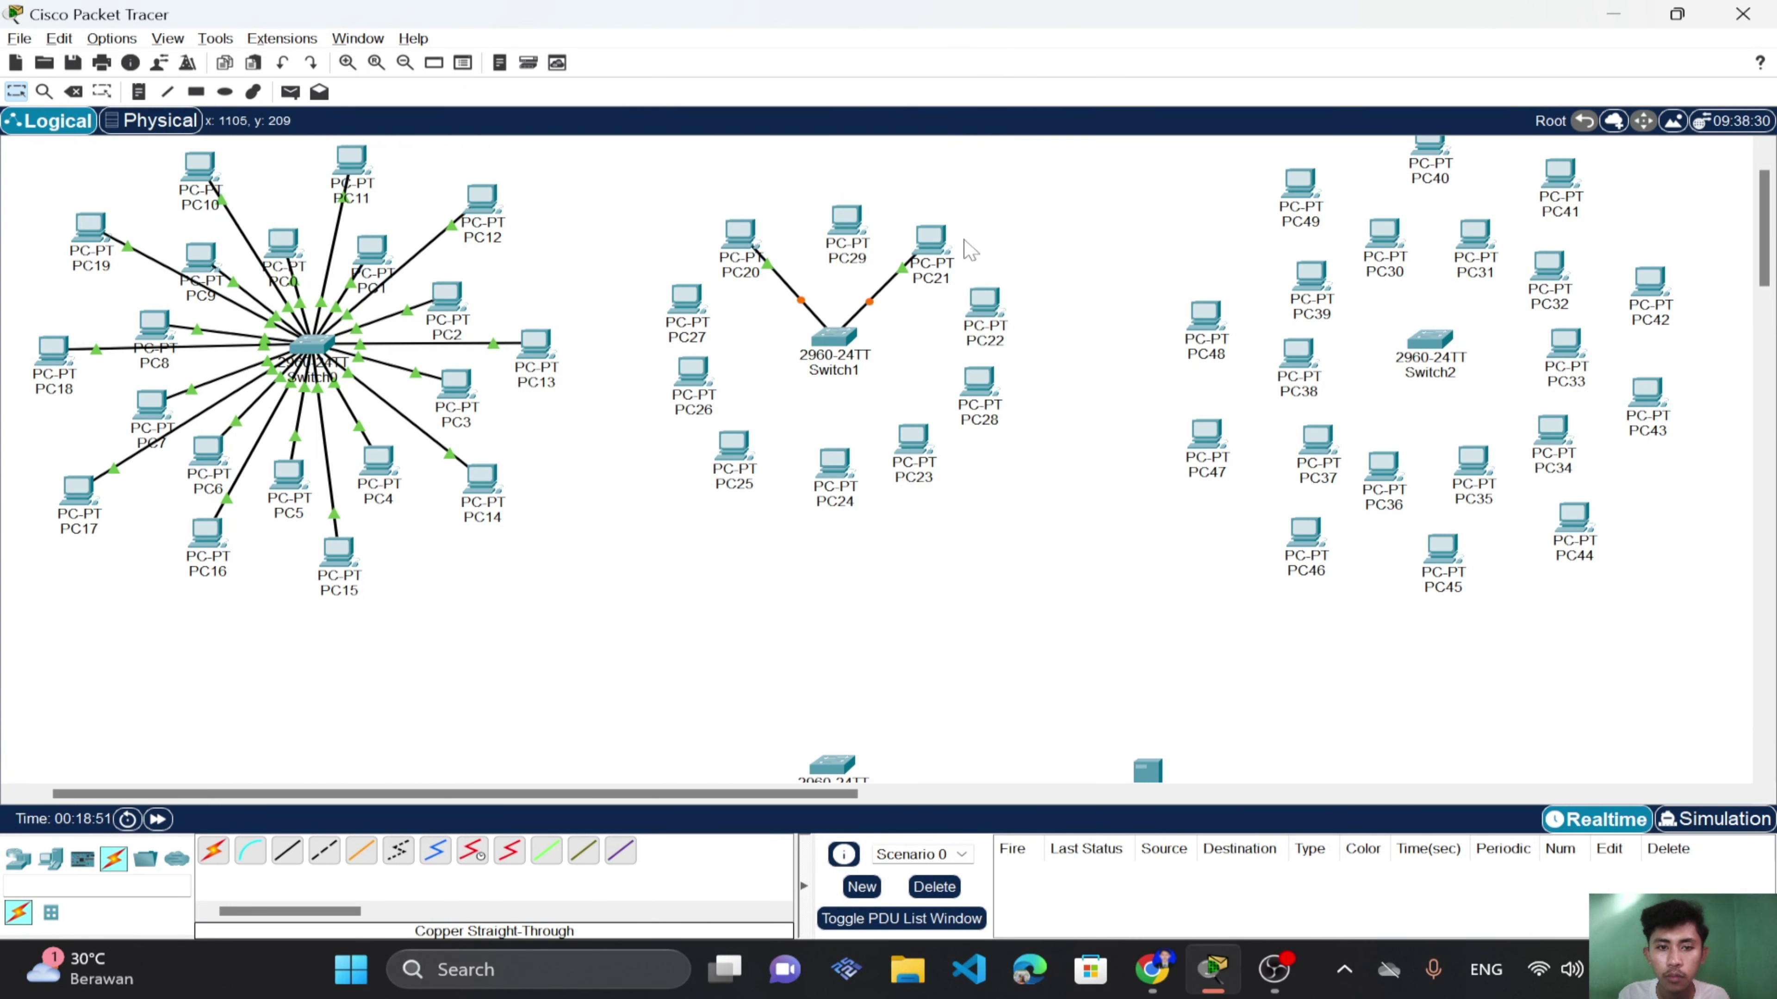
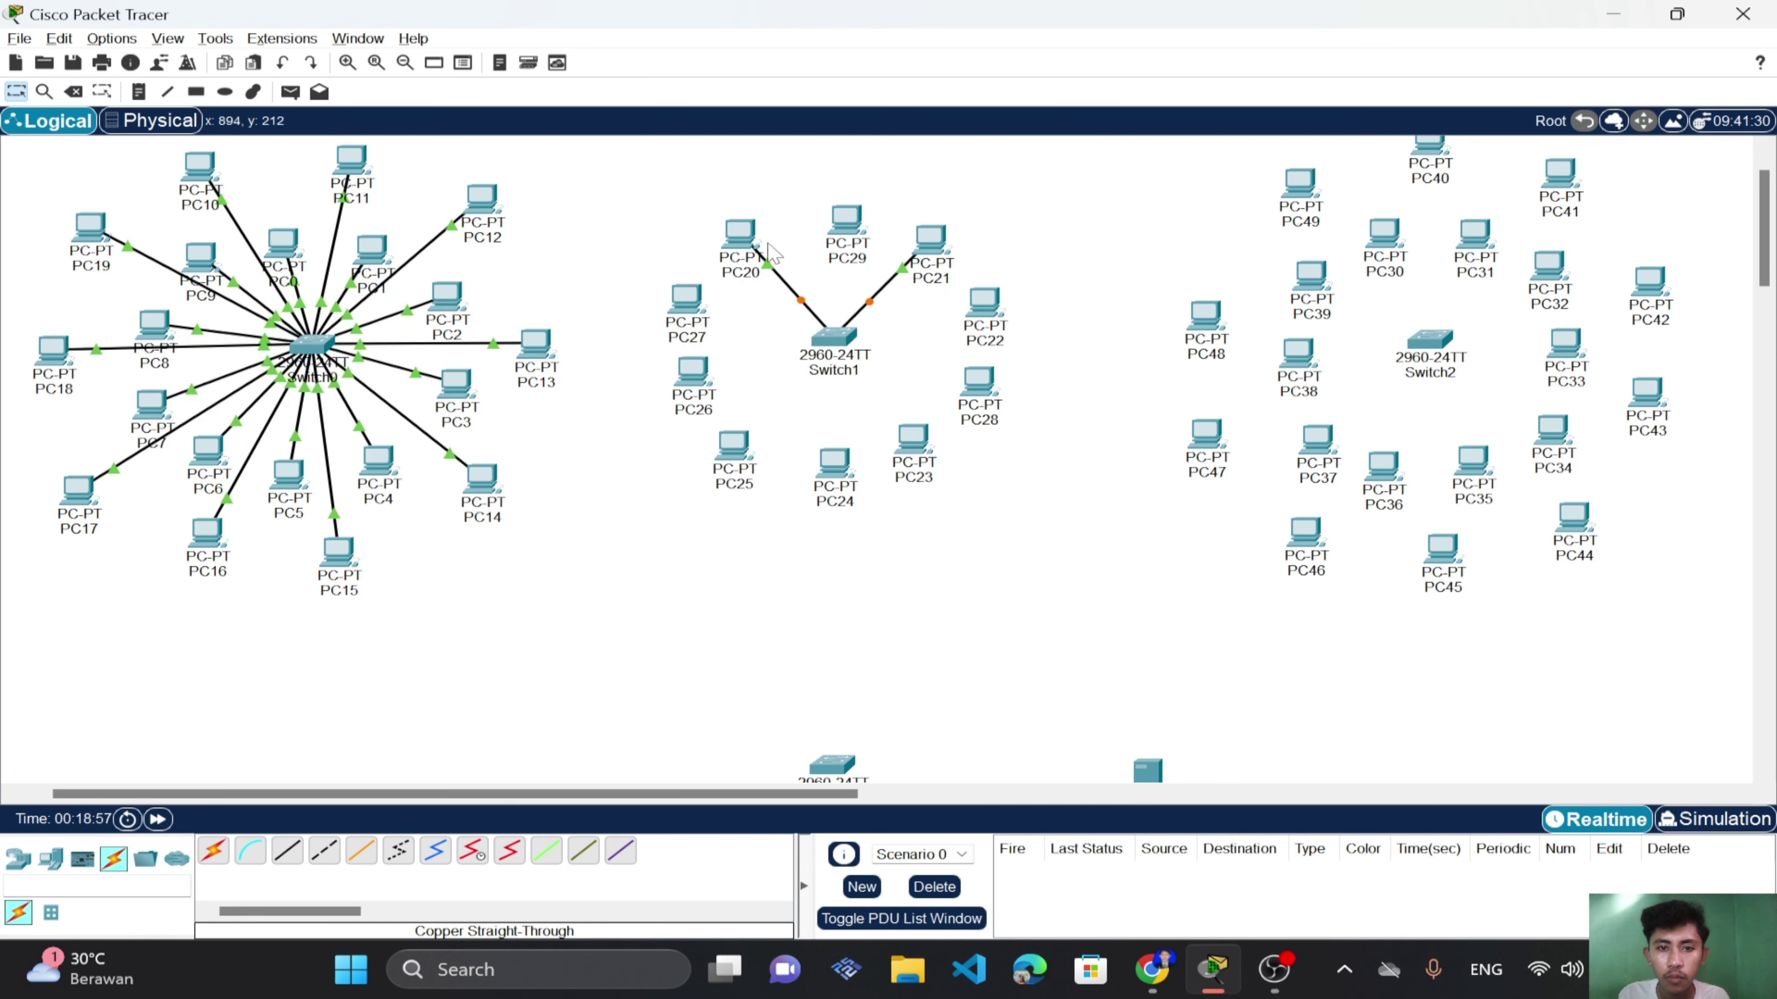
Rearrange PC20, PC21, PC22, PC28 and PC29 around Switch1 so its PCs run clockwise in numerical order from PC20.
{"action": "mouse_move", "coordinate": [731, 249]}
{"action": "left_mouse_down"}
{"action": "mouse_move", "coordinate": [832, 244]}
{"action": "mouse_move", "coordinate": [895, 213]}
{"action": "mouse_move", "coordinate": [705, 235]}
{"action": "mouse_move", "coordinate": [733, 228]}
{"action": "left_mouse_up"}
{"action": "left_click_drag", "start_coordinate": [967, 386], "coordinate": [693, 263]}
{"action": "left_click_drag", "start_coordinate": [997, 312], "coordinate": [978, 371]}
{"action": "left_click_drag", "start_coordinate": [940, 262], "coordinate": [978, 301]}
{"action": "left_click_drag", "start_coordinate": [906, 207], "coordinate": [914, 227]}
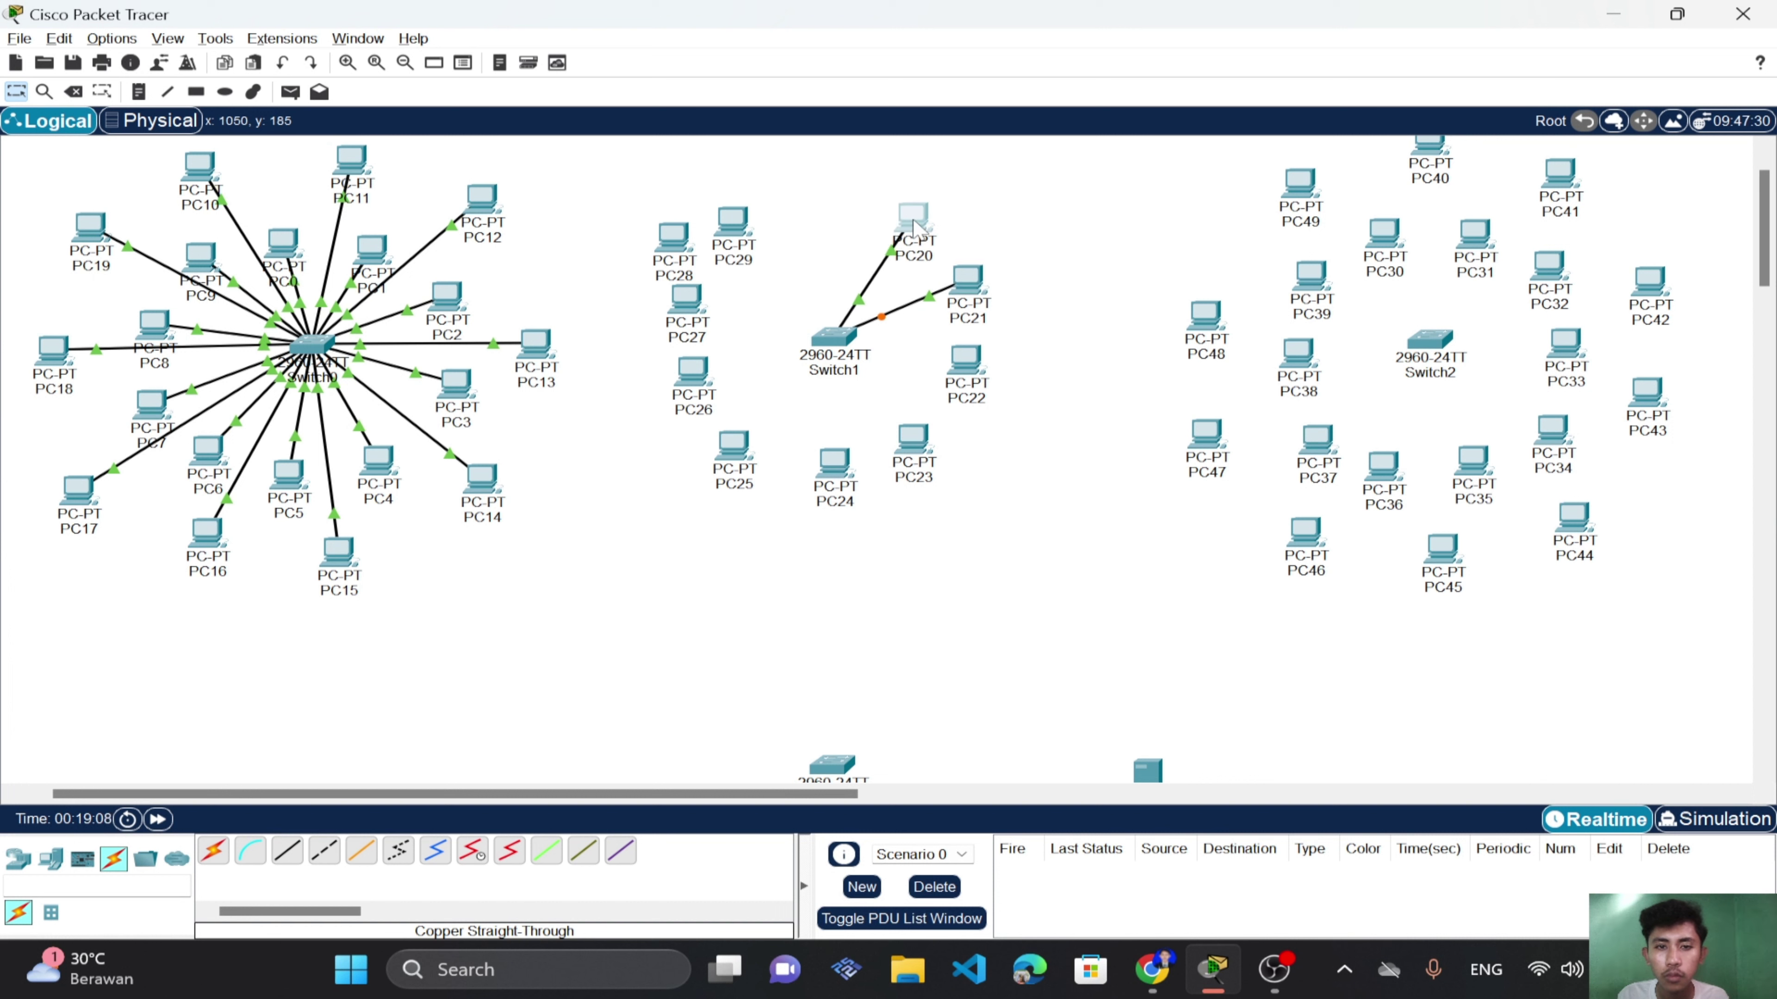
{"action": "left_click_drag", "start_coordinate": [757, 238], "coordinate": [824, 219]}
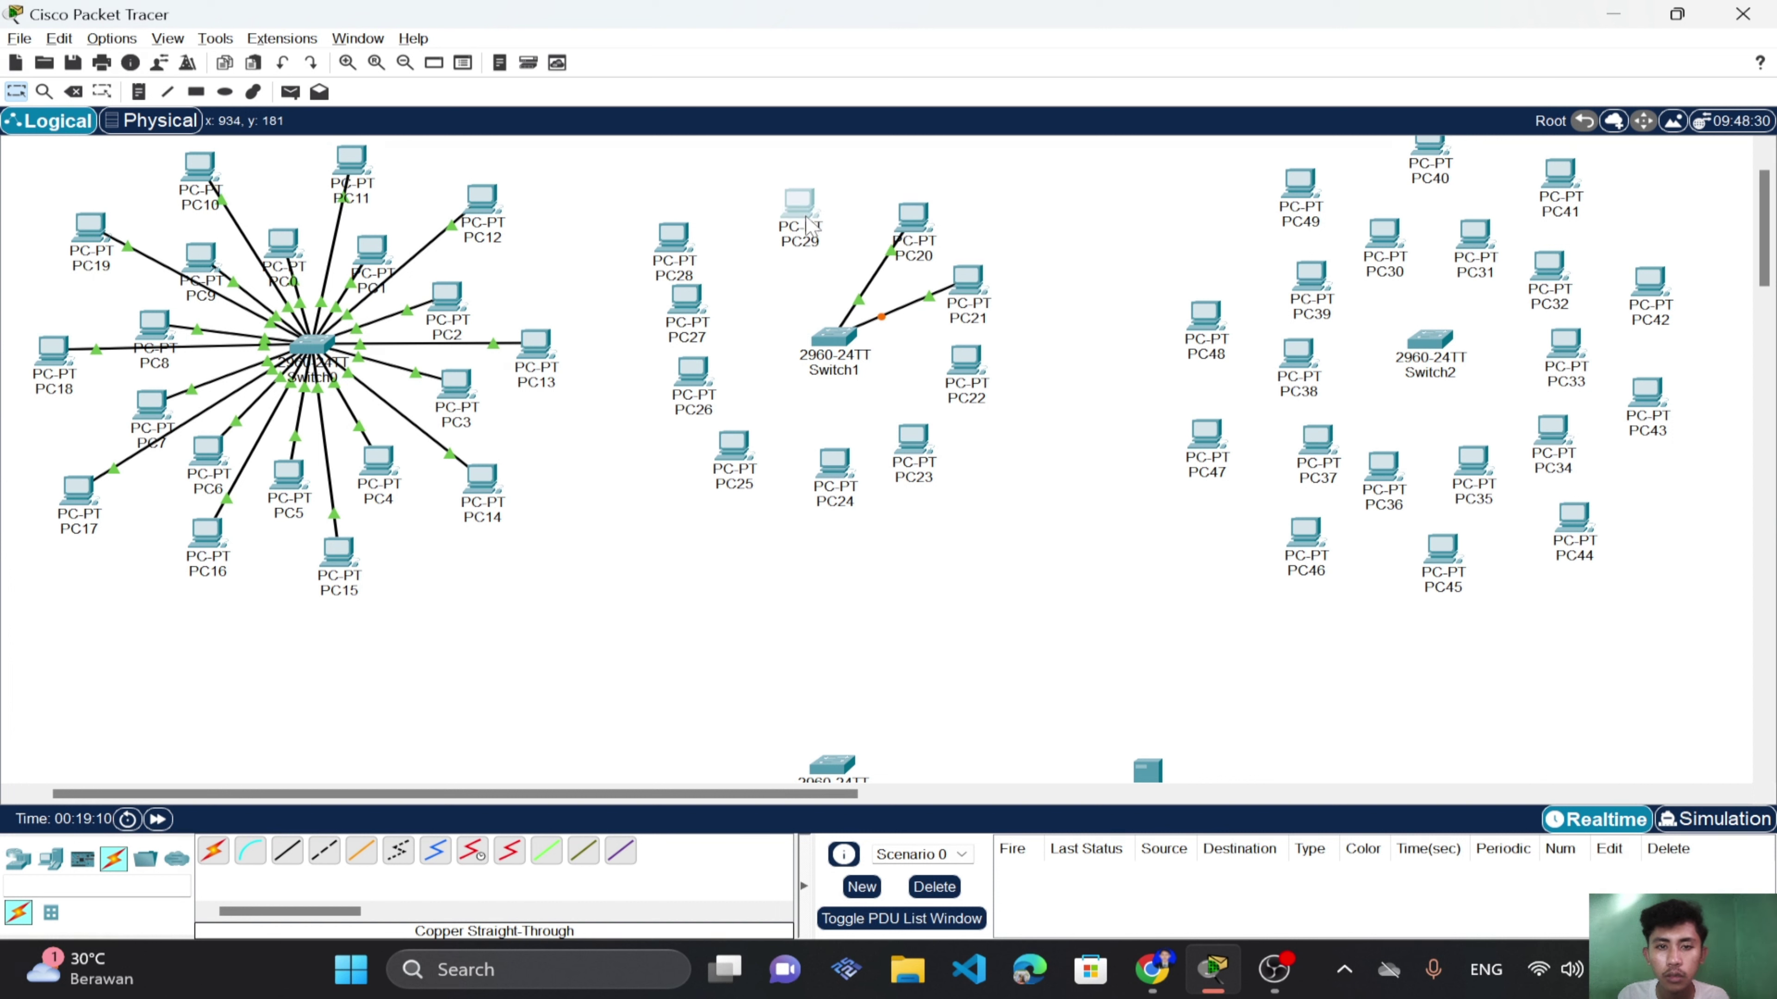
{"action": "left_click_drag", "start_coordinate": [684, 243], "coordinate": [737, 240]}
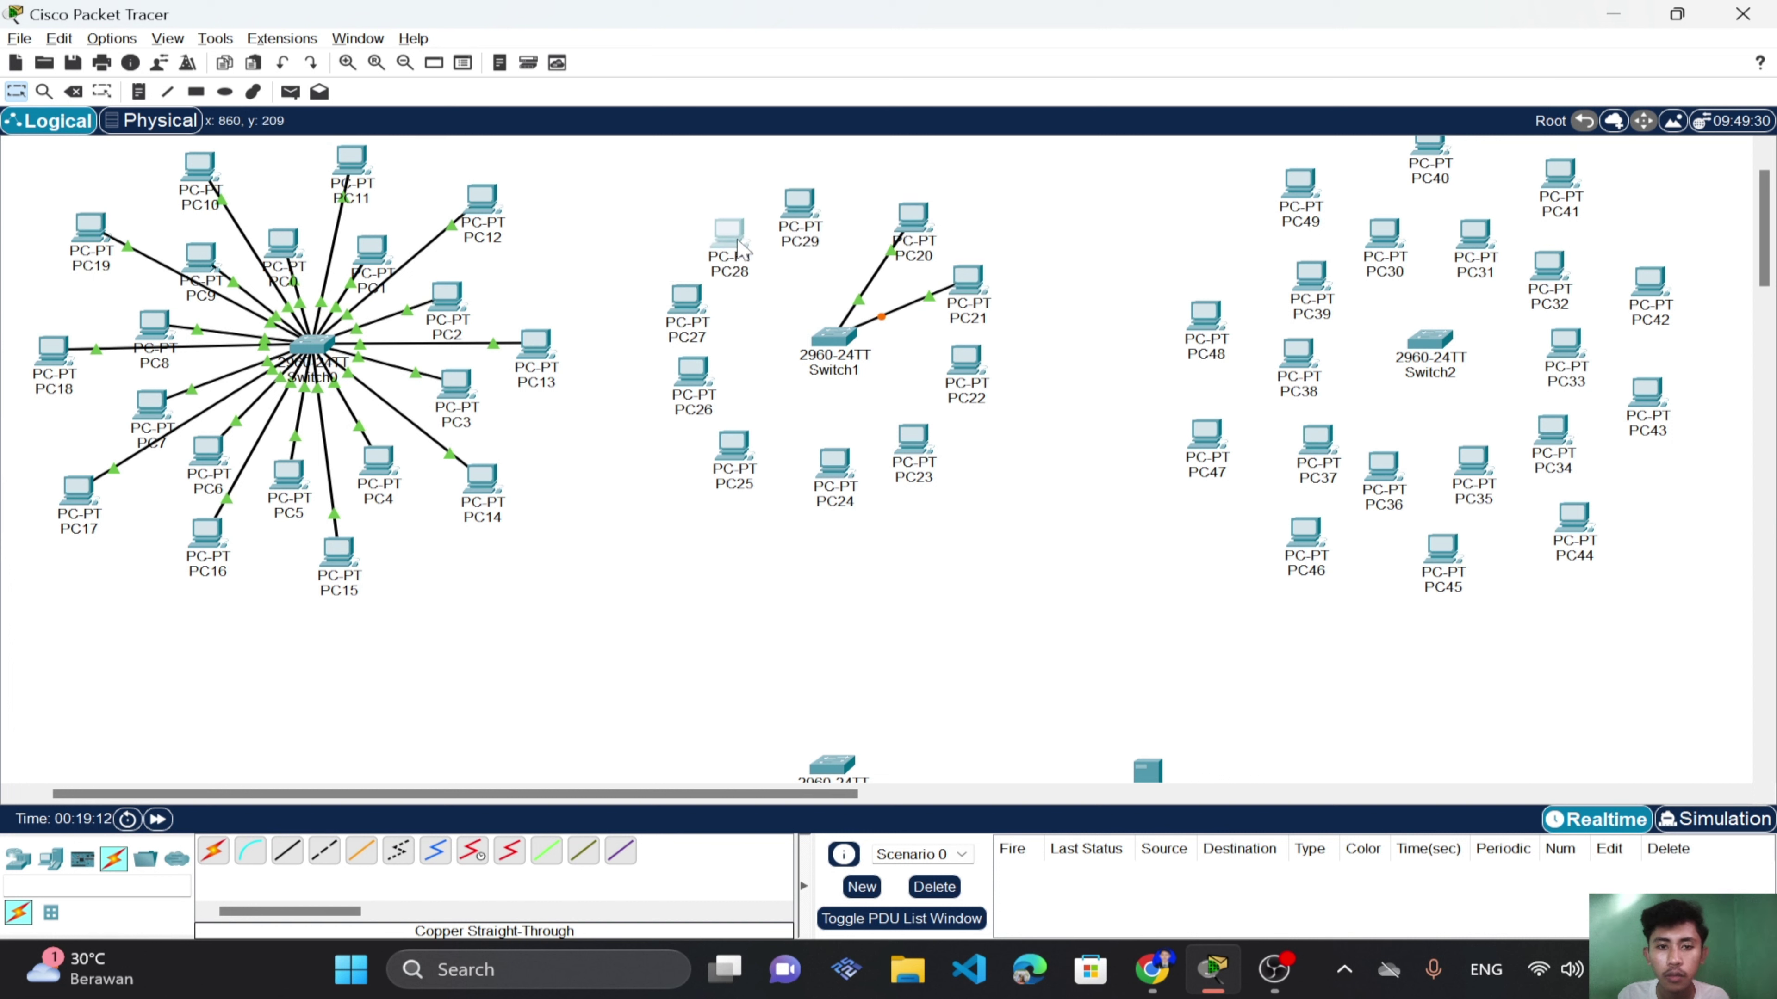
Connect Switch1 FastEthernet0/3 to PC22 FastEthernet0 with a copper straight-through cable.
{"action": "left_click", "coordinate": [287, 850]}
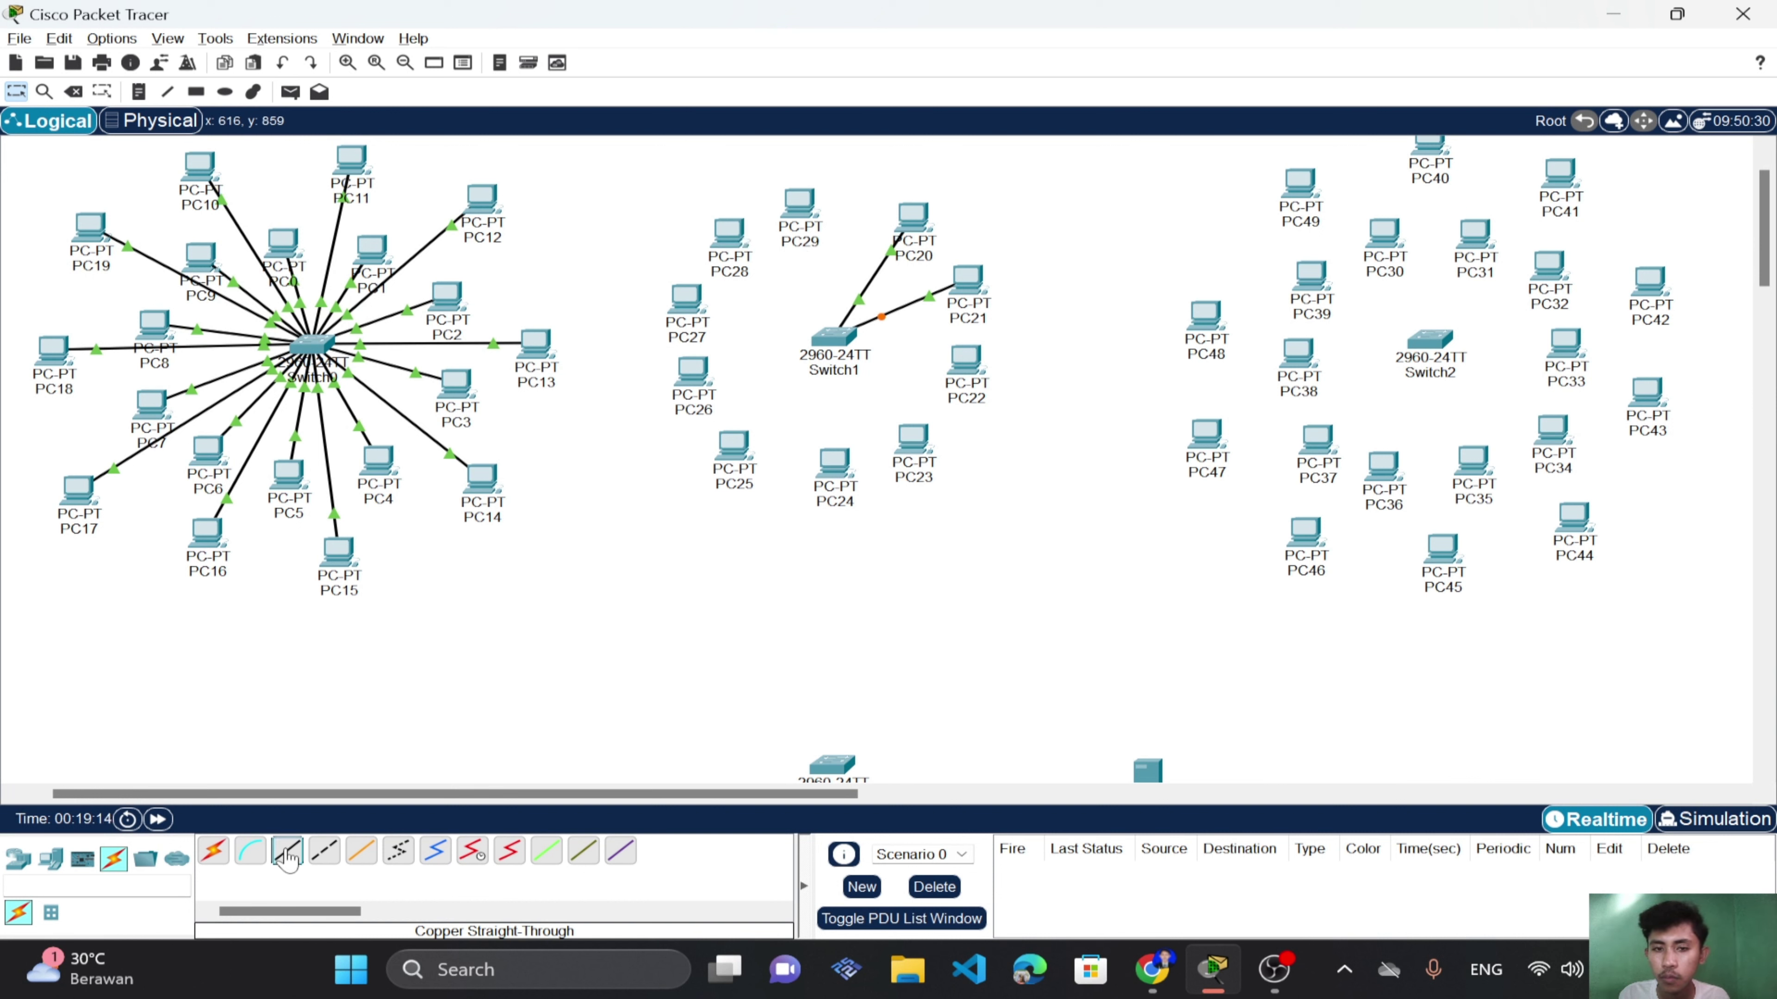
{"action": "left_click", "coordinate": [844, 337]}
{"action": "left_click", "coordinate": [986, 381]}
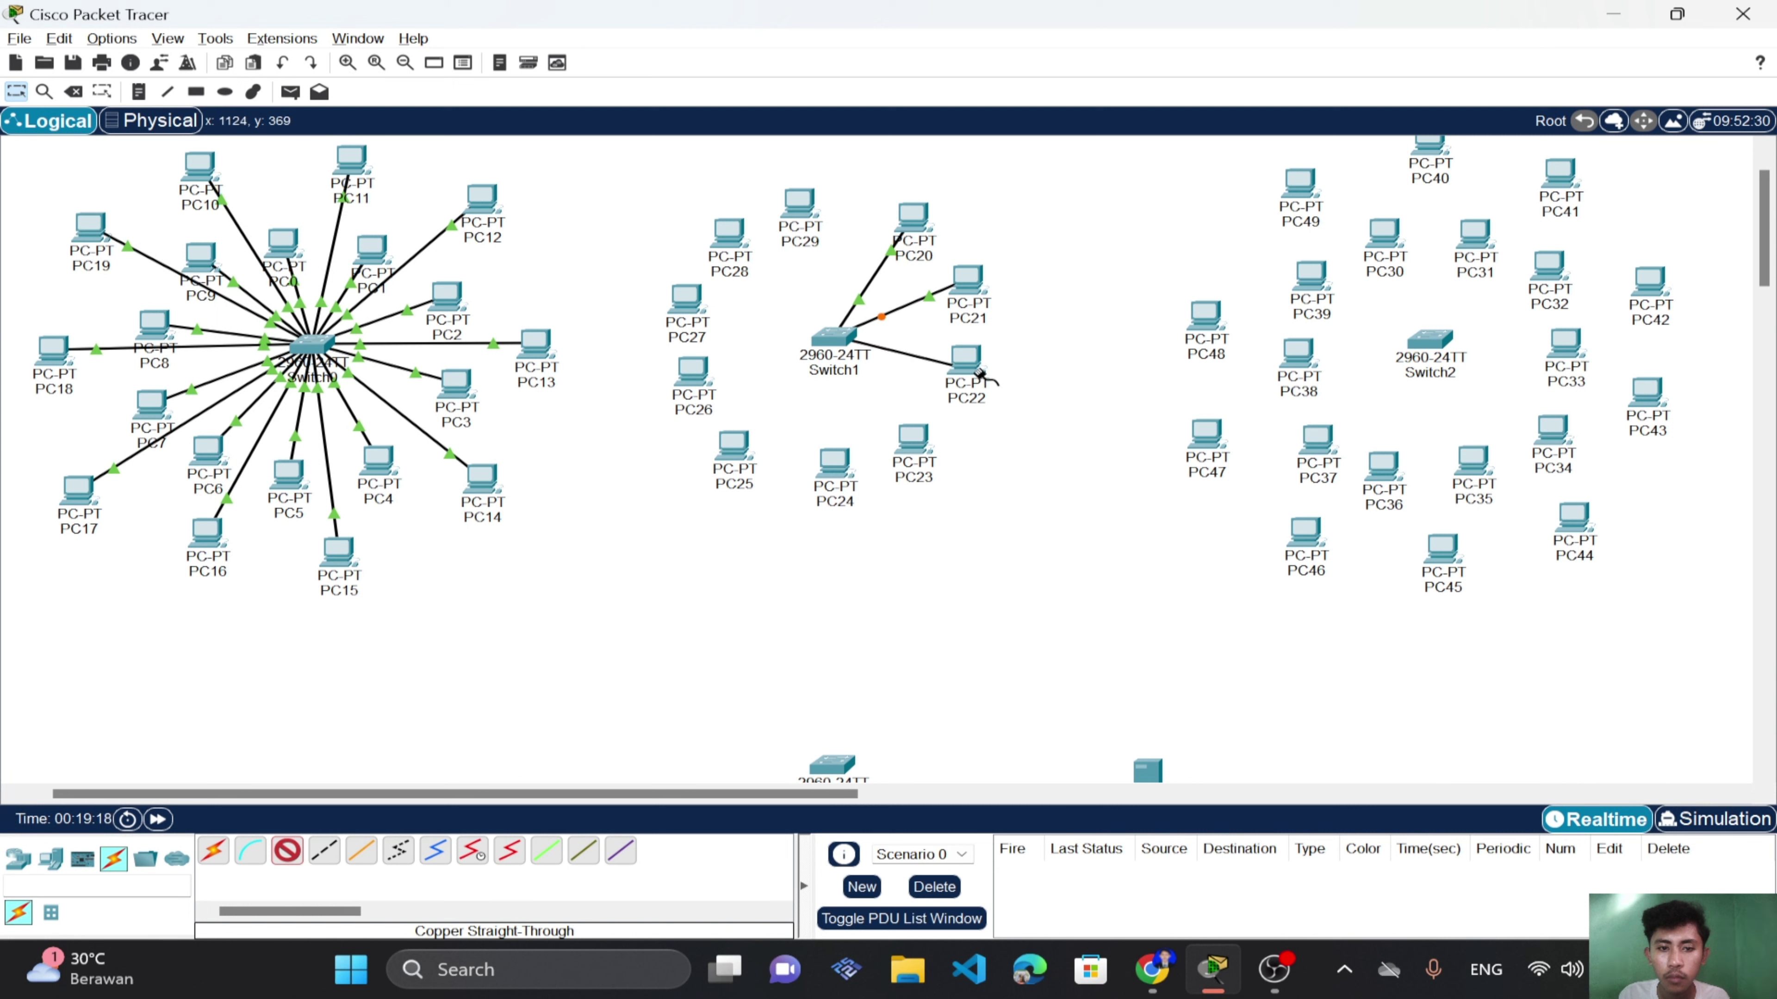
{"action": "left_click", "coordinate": [987, 381]}
{"action": "left_click", "coordinate": [1038, 468]}
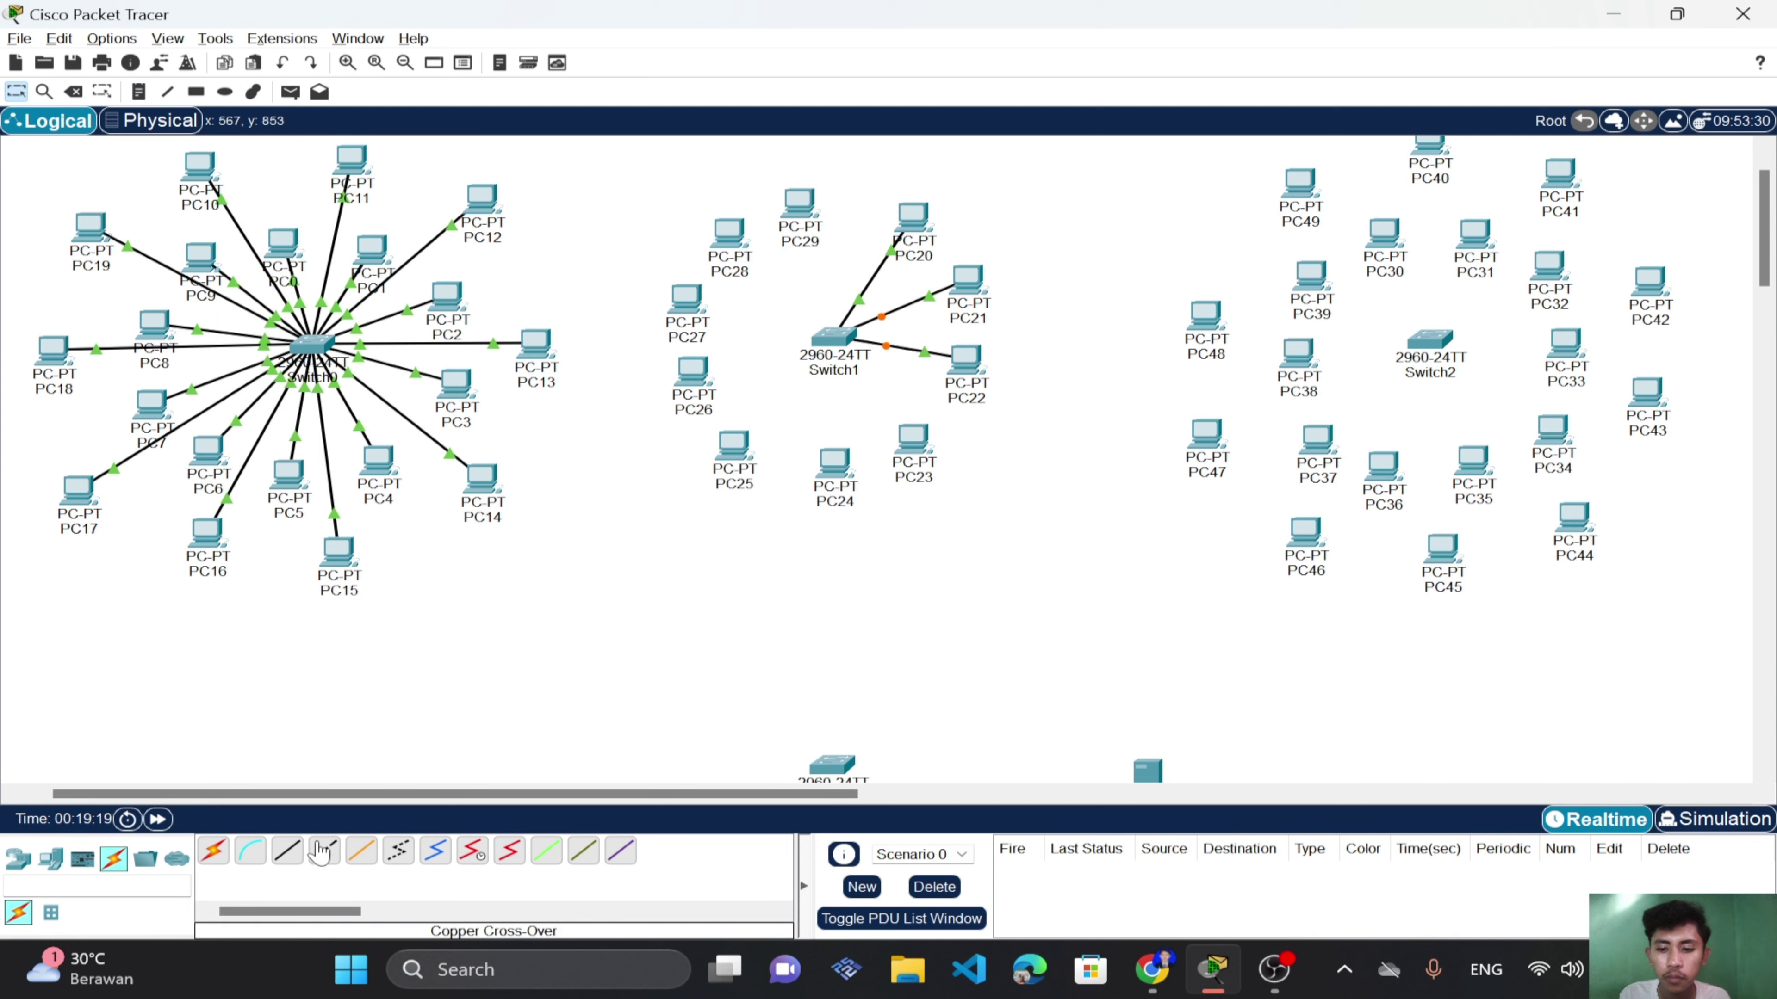
Connect Switch1 FastEthernet0/4 to PC23 FastEthernet0 with a copper straight-through cable.
{"action": "left_click", "coordinate": [287, 851]}
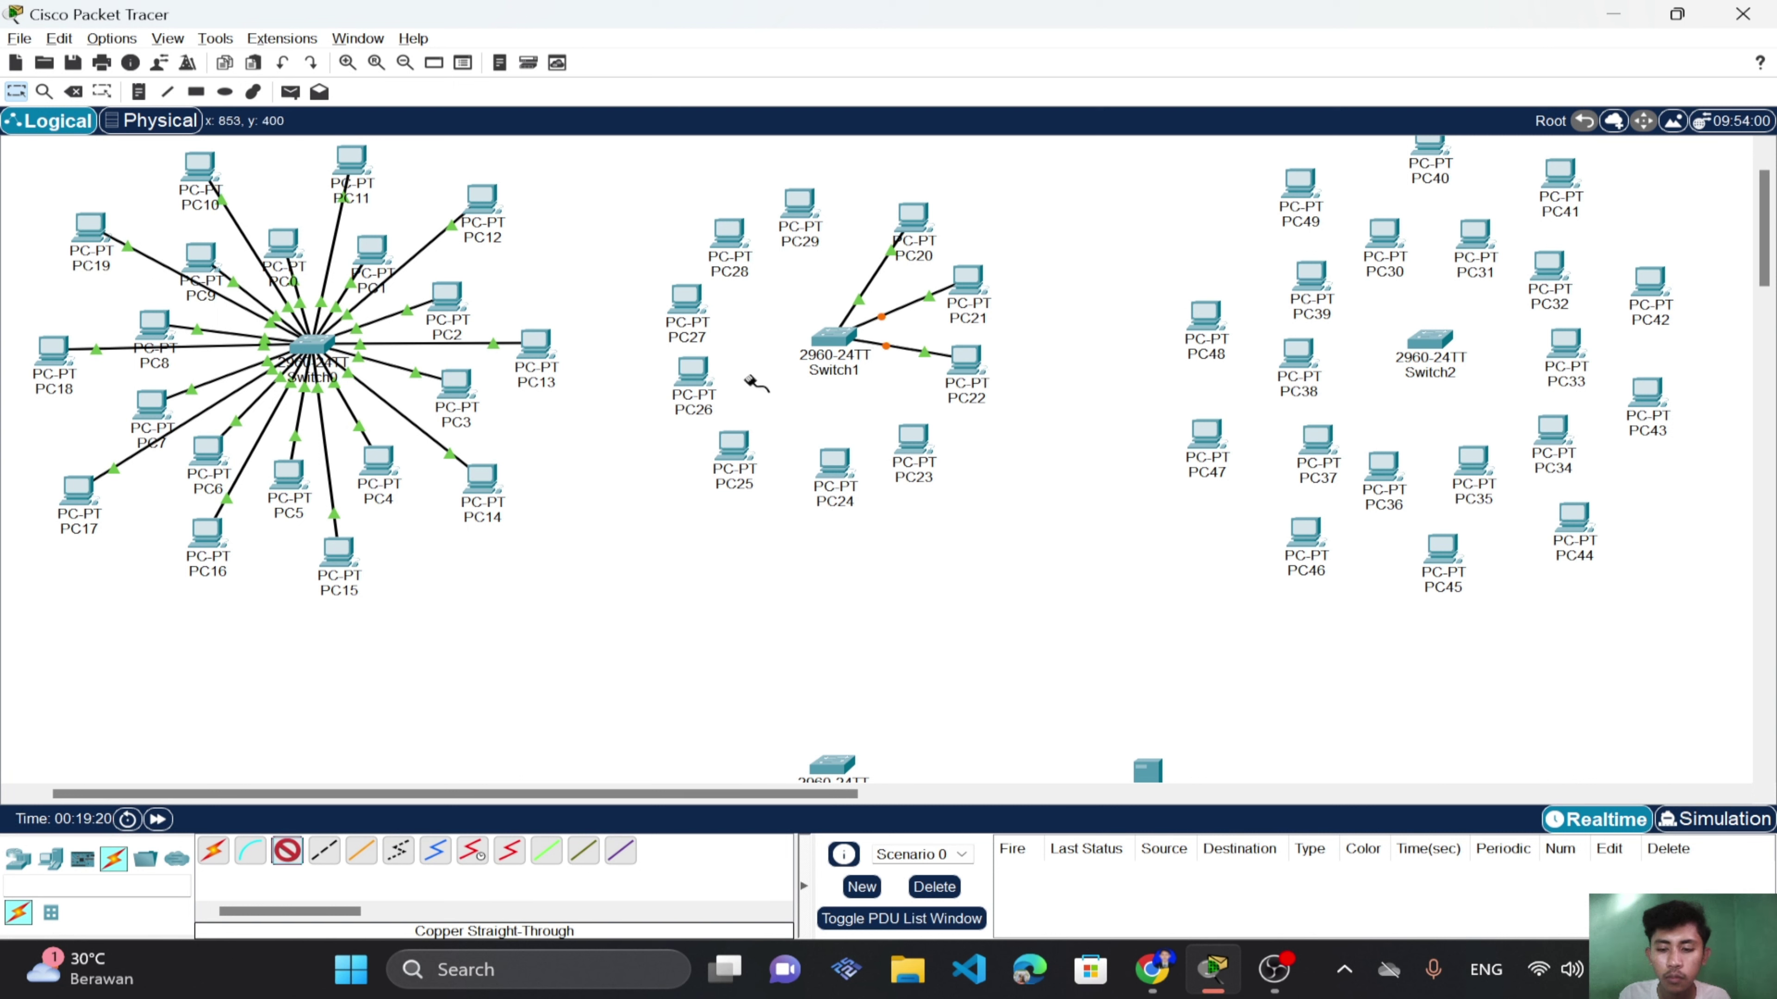
{"action": "left_click", "coordinate": [834, 344]}
{"action": "left_click", "coordinate": [923, 398]}
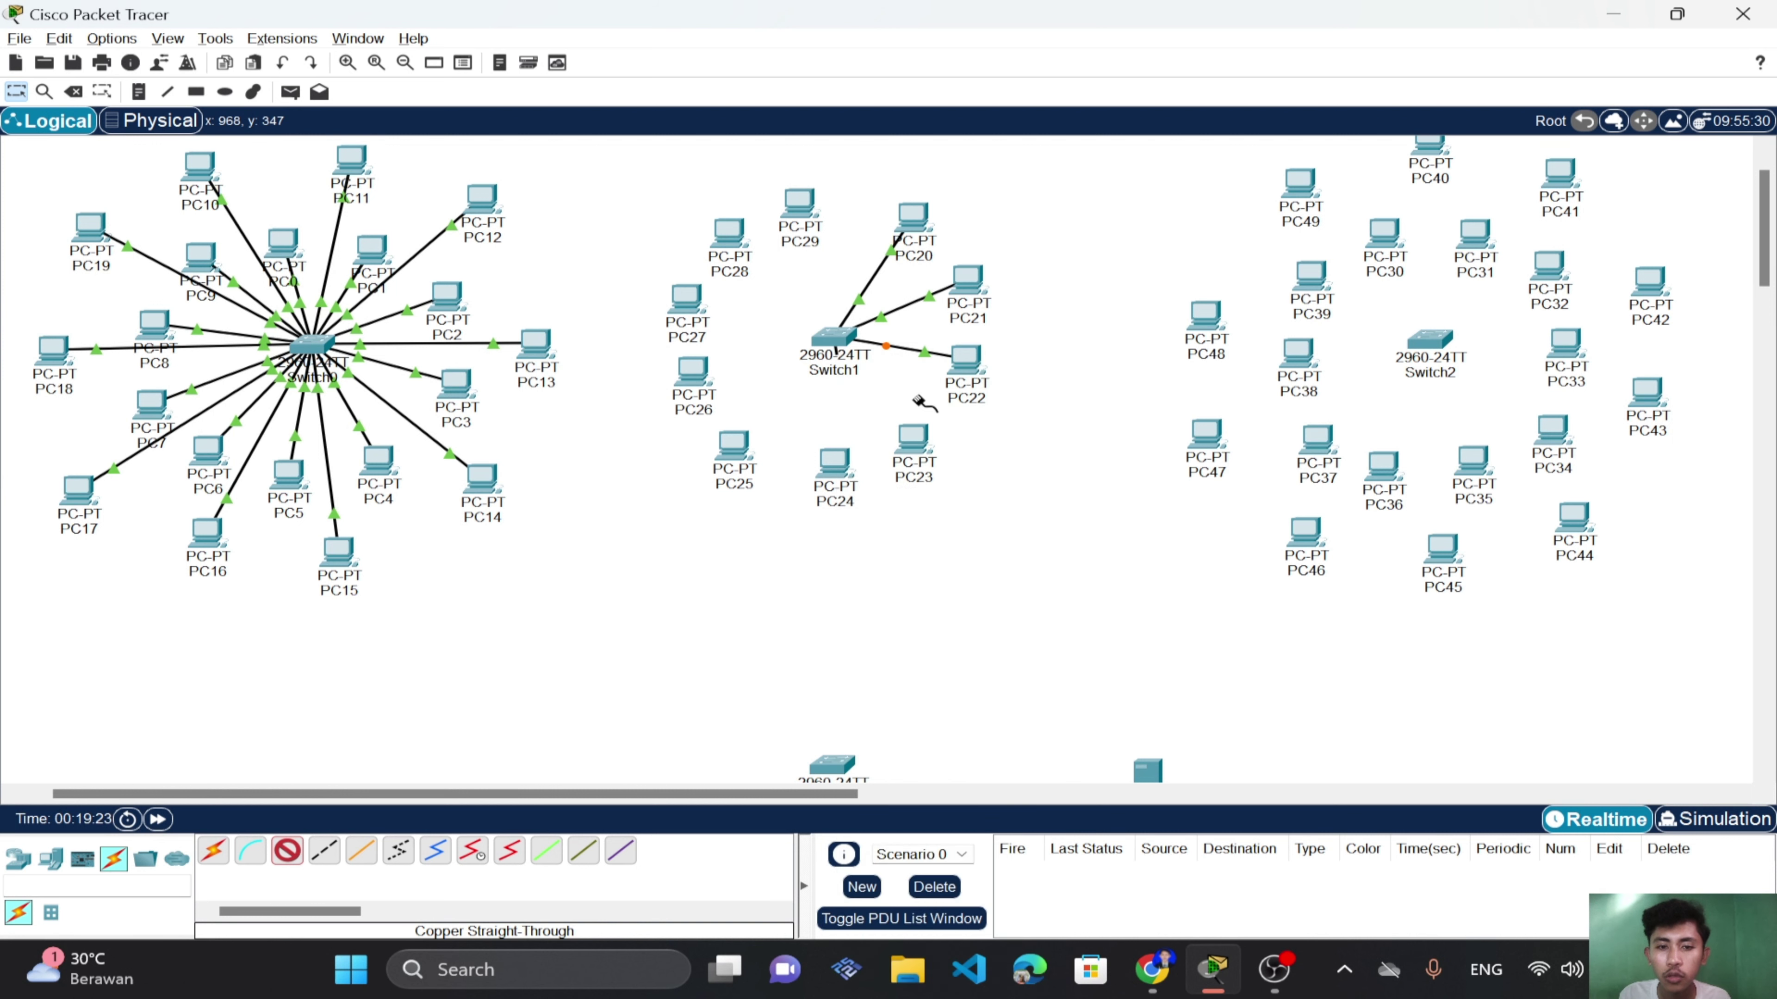
{"action": "left_click", "coordinate": [923, 445]}
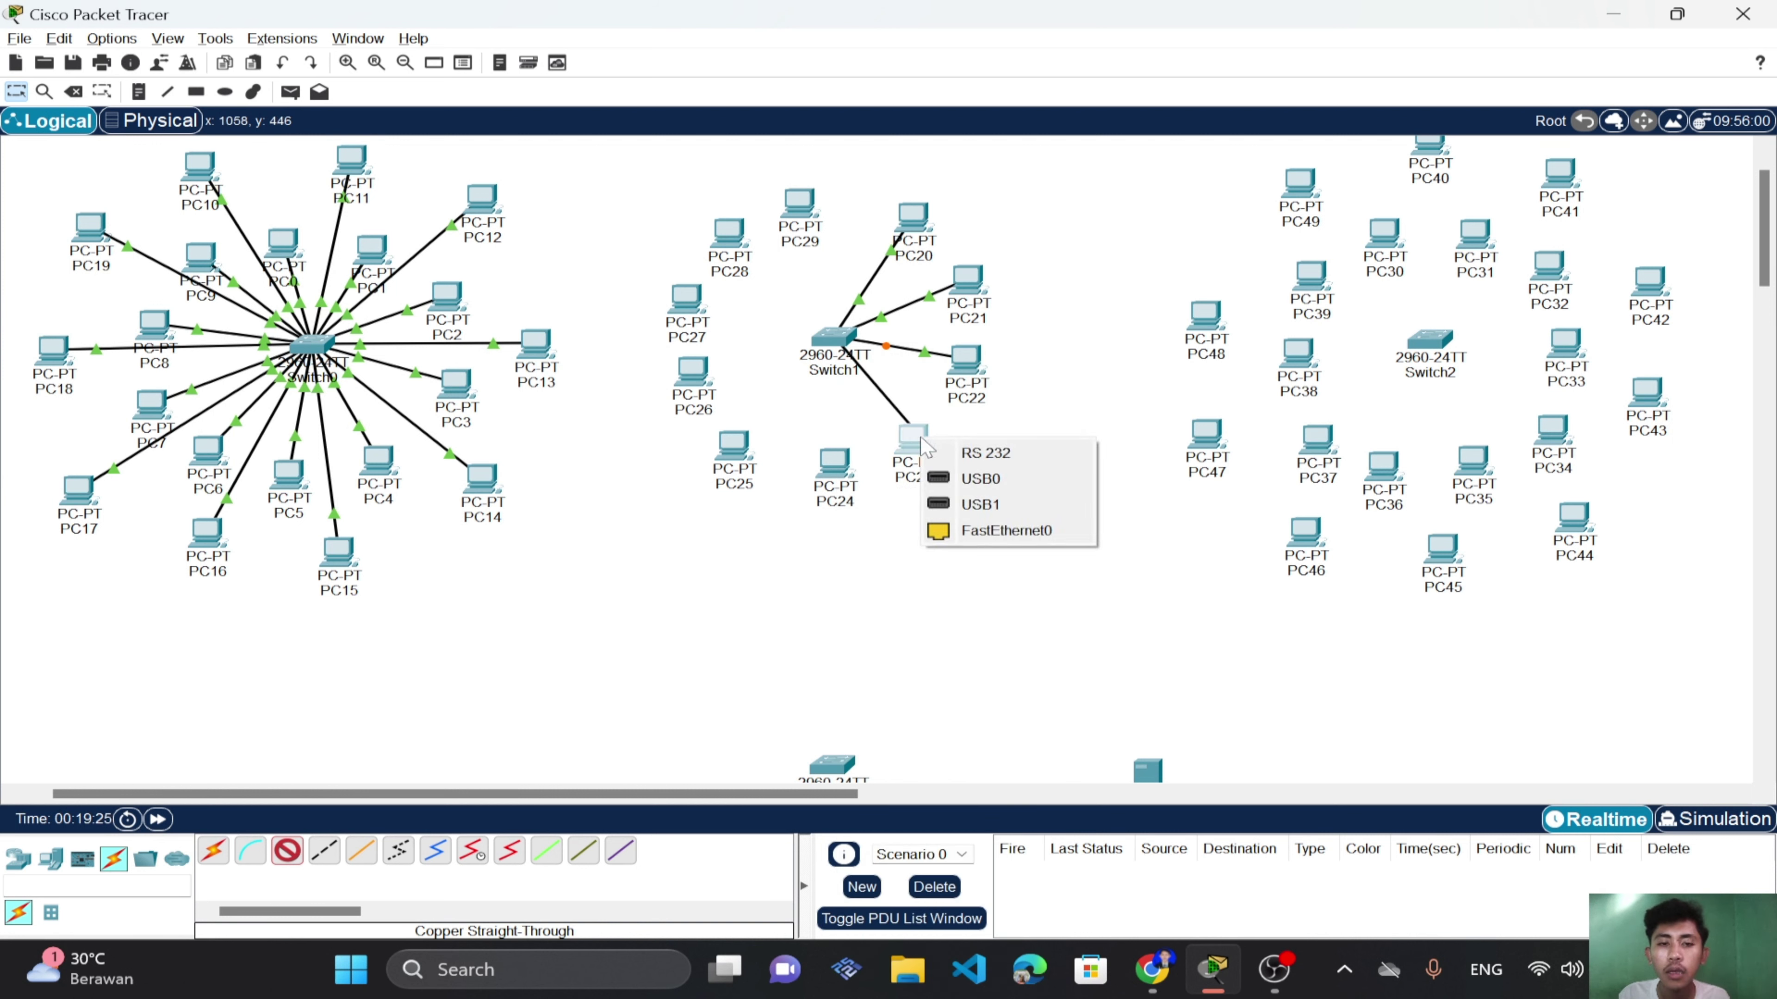
{"action": "left_click", "coordinate": [977, 531]}
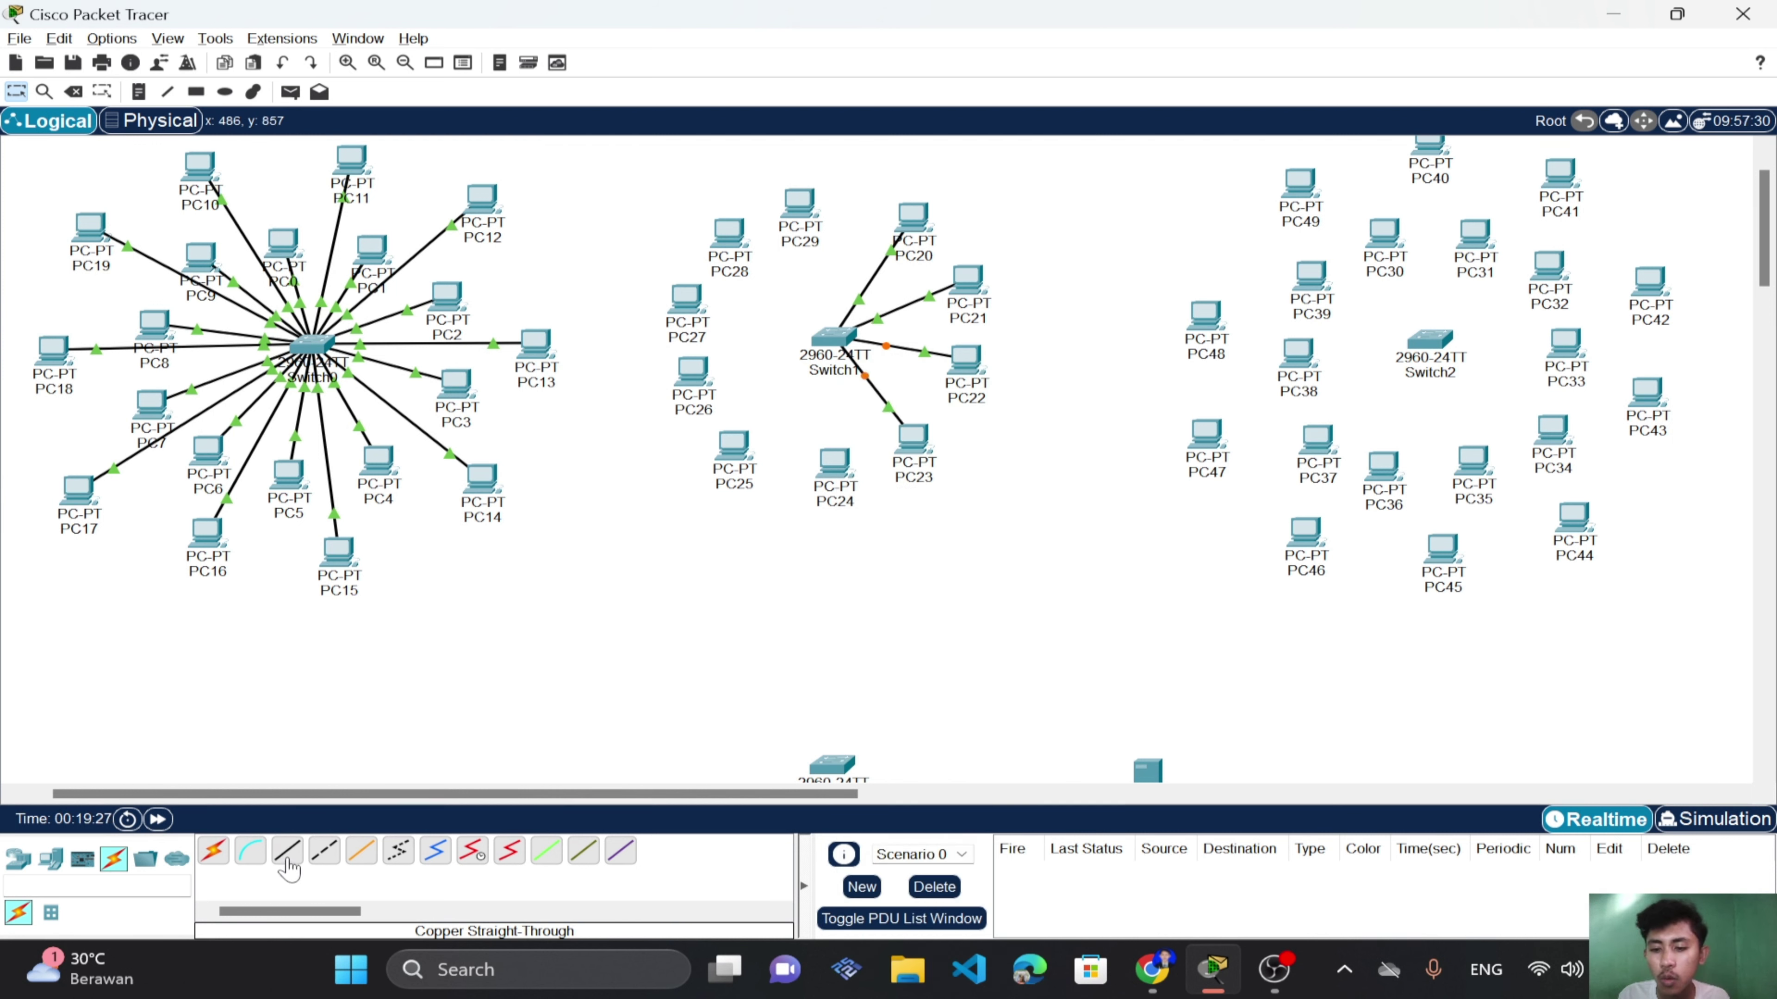
Connect Switch1 FastEthernet0/5 to PC24 FastEthernet0 with a copper straight-through cable.
{"action": "left_click", "coordinate": [287, 859]}
{"action": "left_click", "coordinate": [836, 338]}
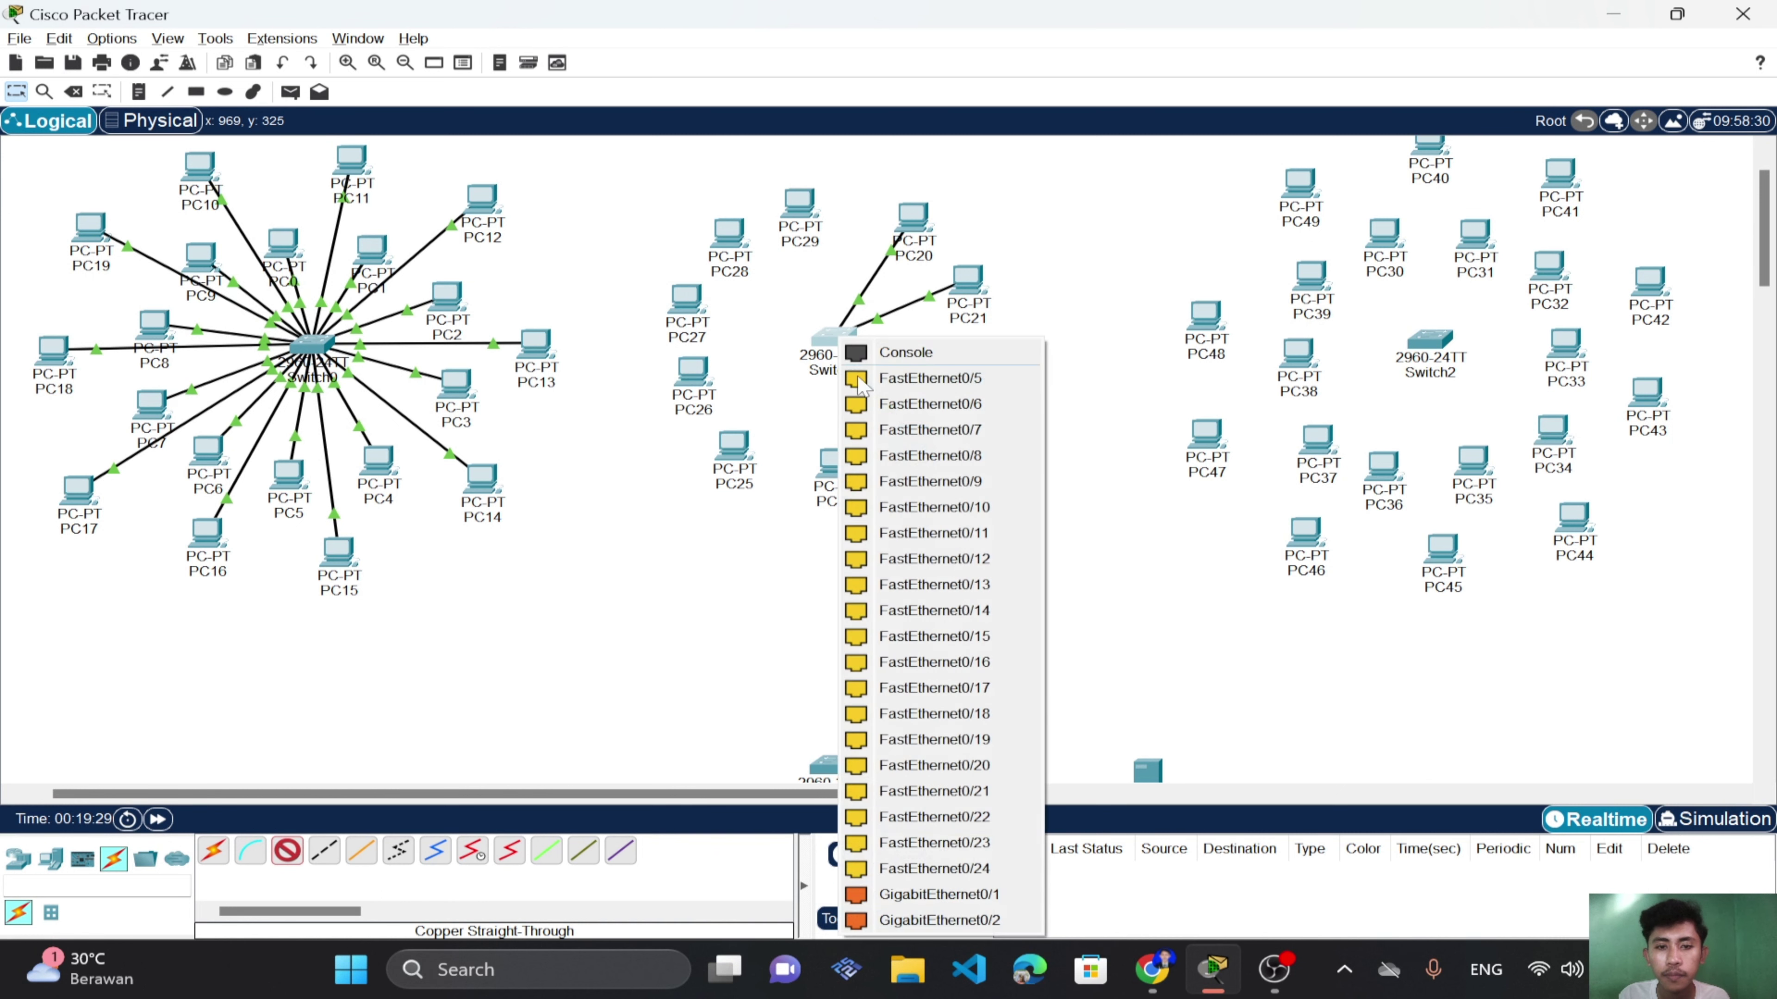
{"action": "left_click", "coordinate": [904, 377]}
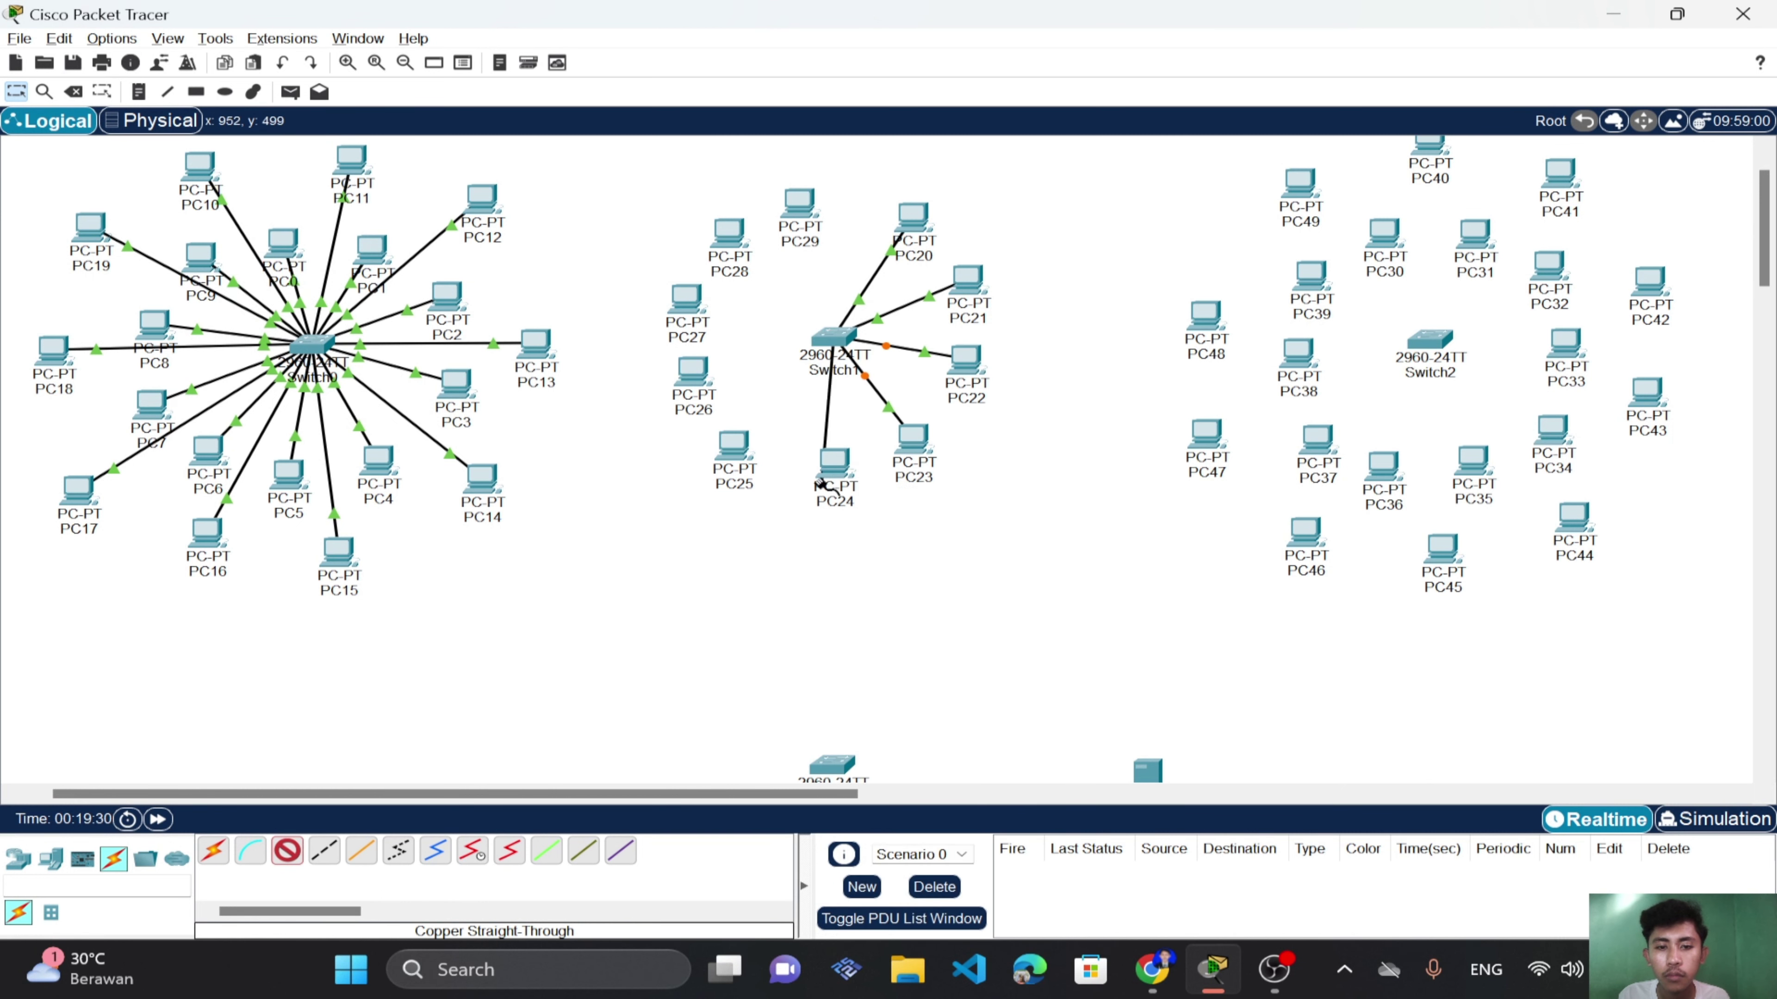
{"action": "left_click", "coordinate": [843, 473]}
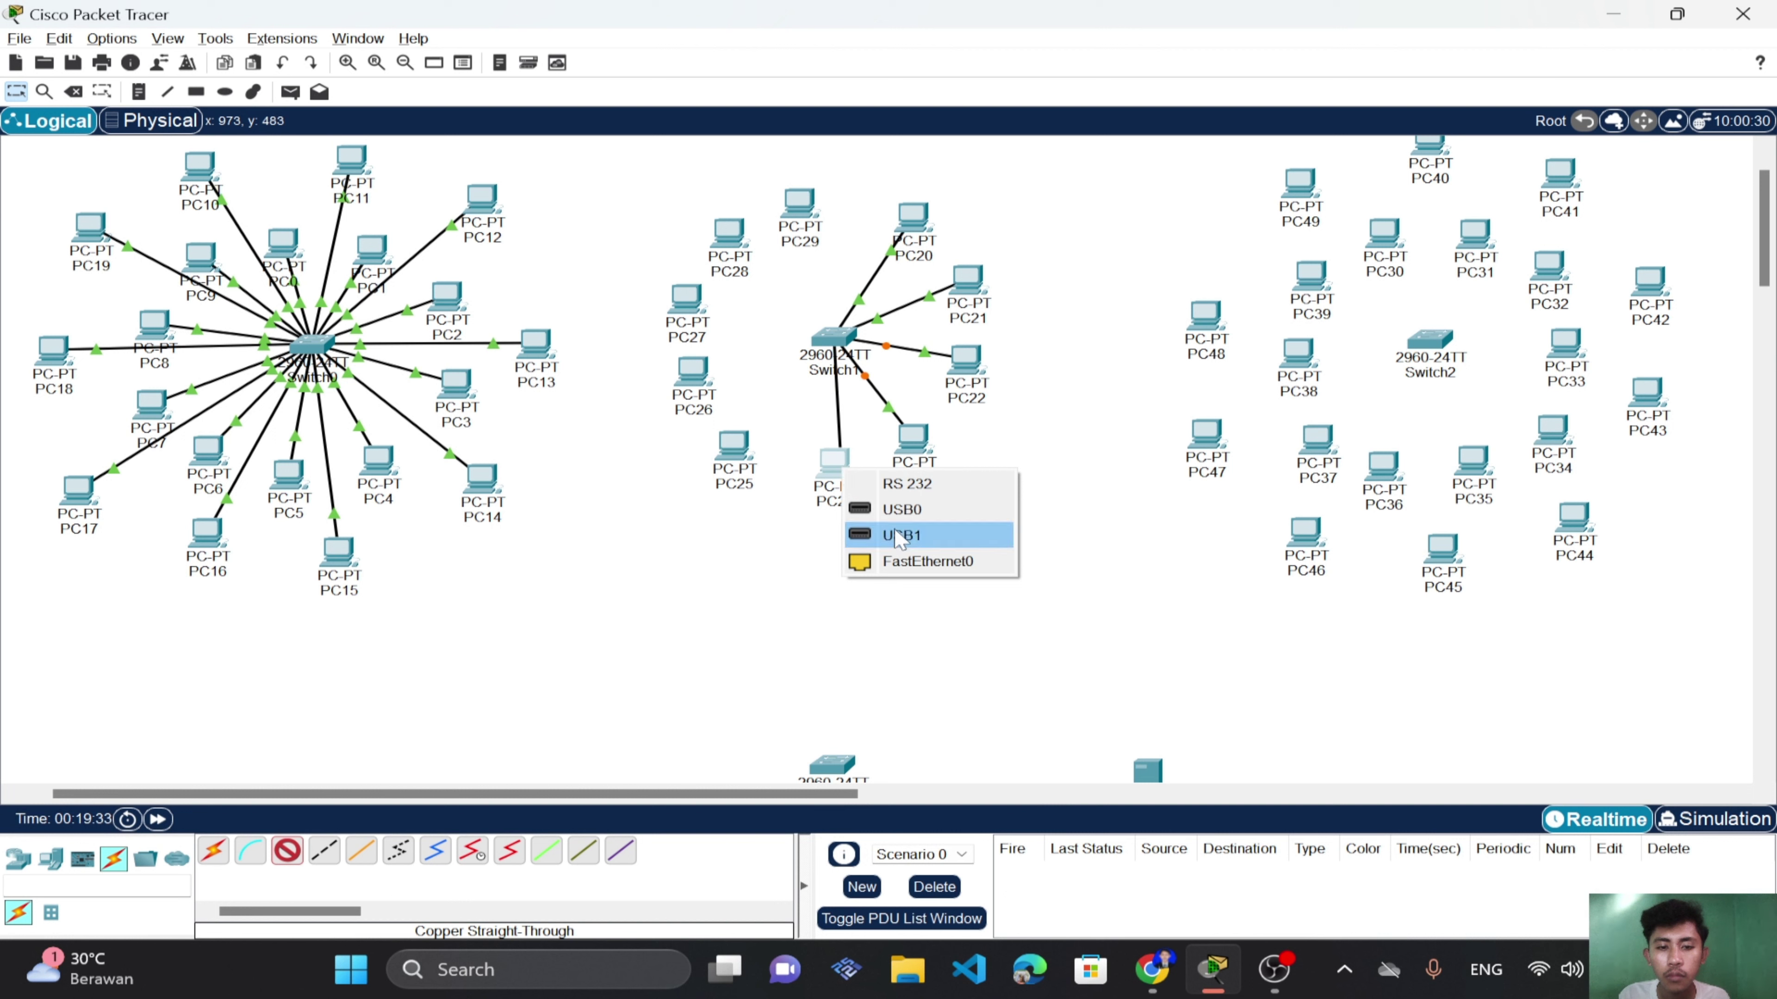
{"action": "left_click", "coordinate": [906, 561]}
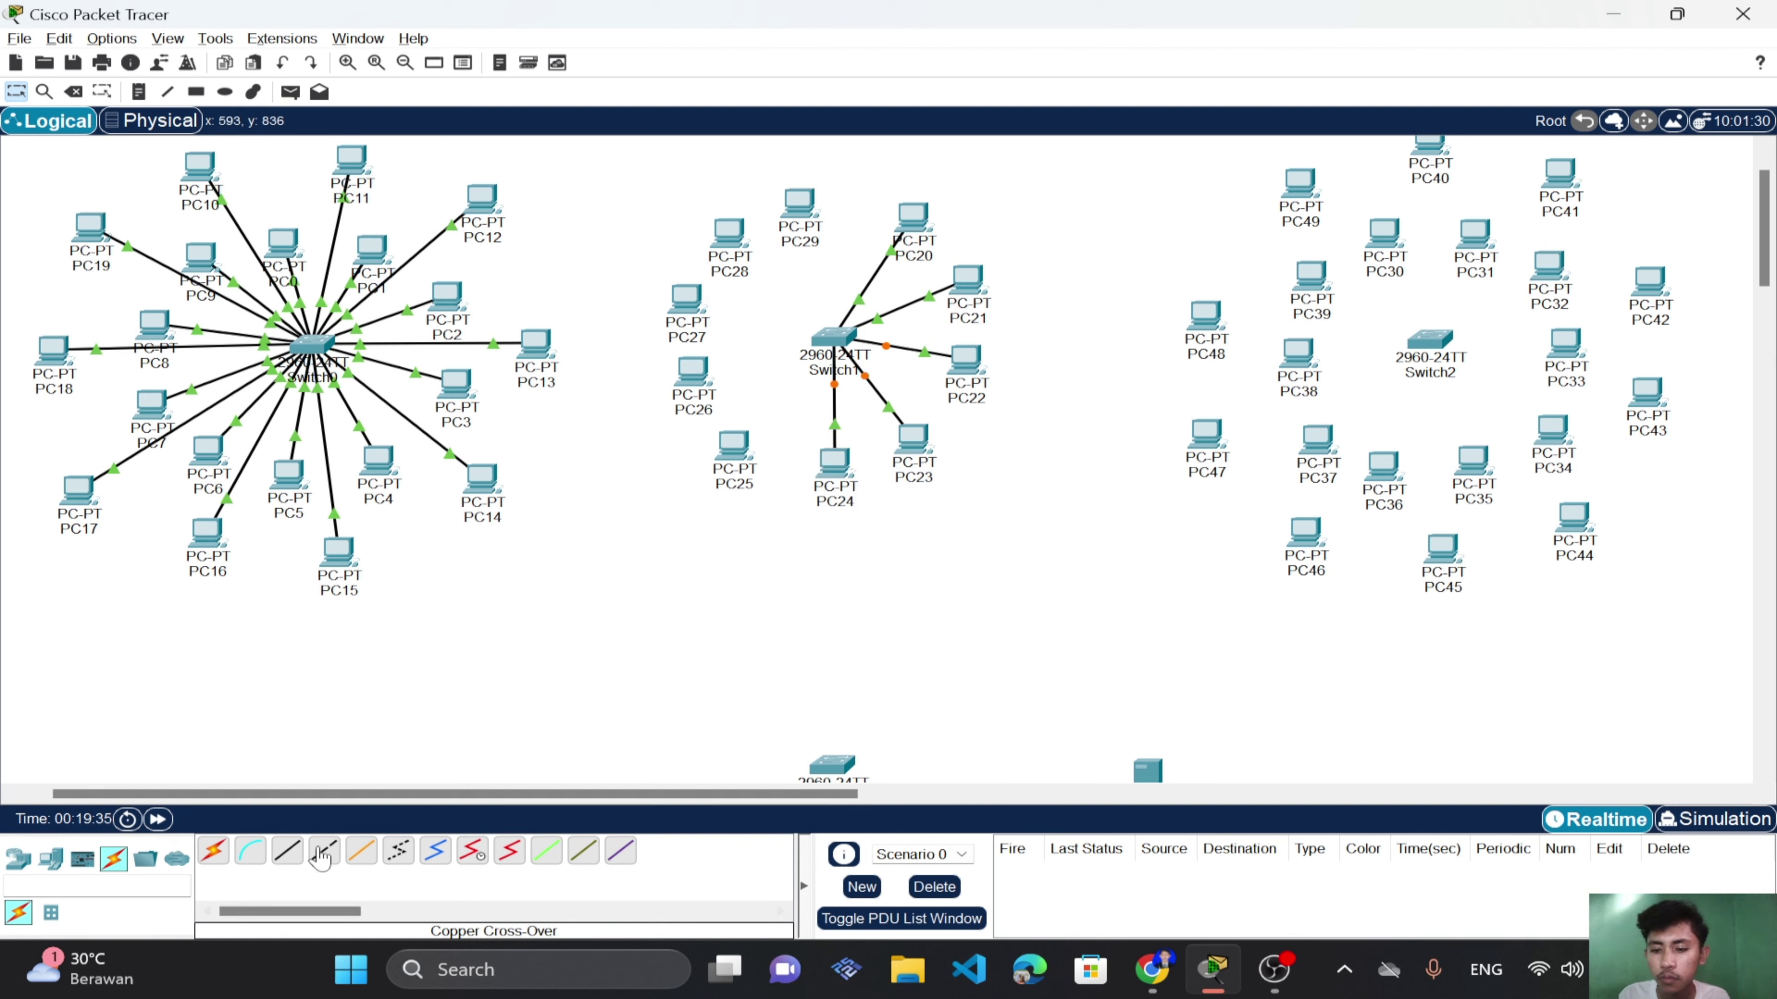
Connect Switch1 FastEthernet0/6 to PC25 FastEthernet0 with a copper straight-through cable.
{"action": "left_click", "coordinate": [287, 850]}
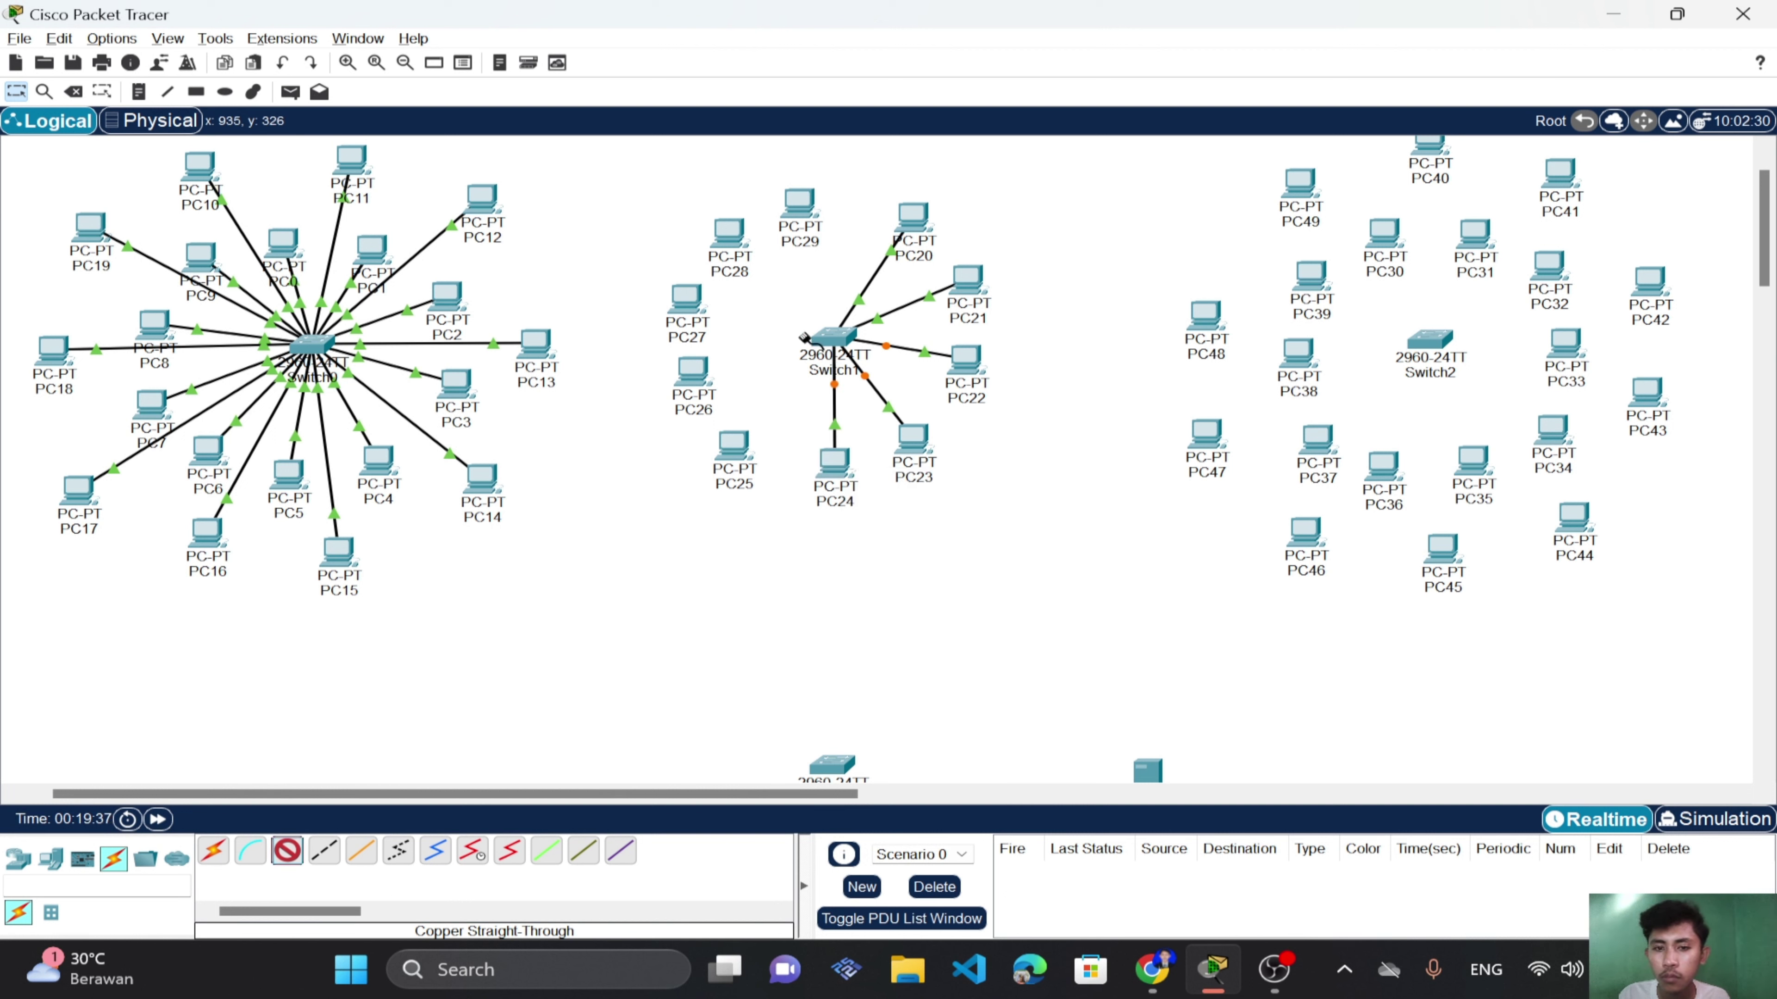
{"action": "left_click", "coordinate": [821, 341]}
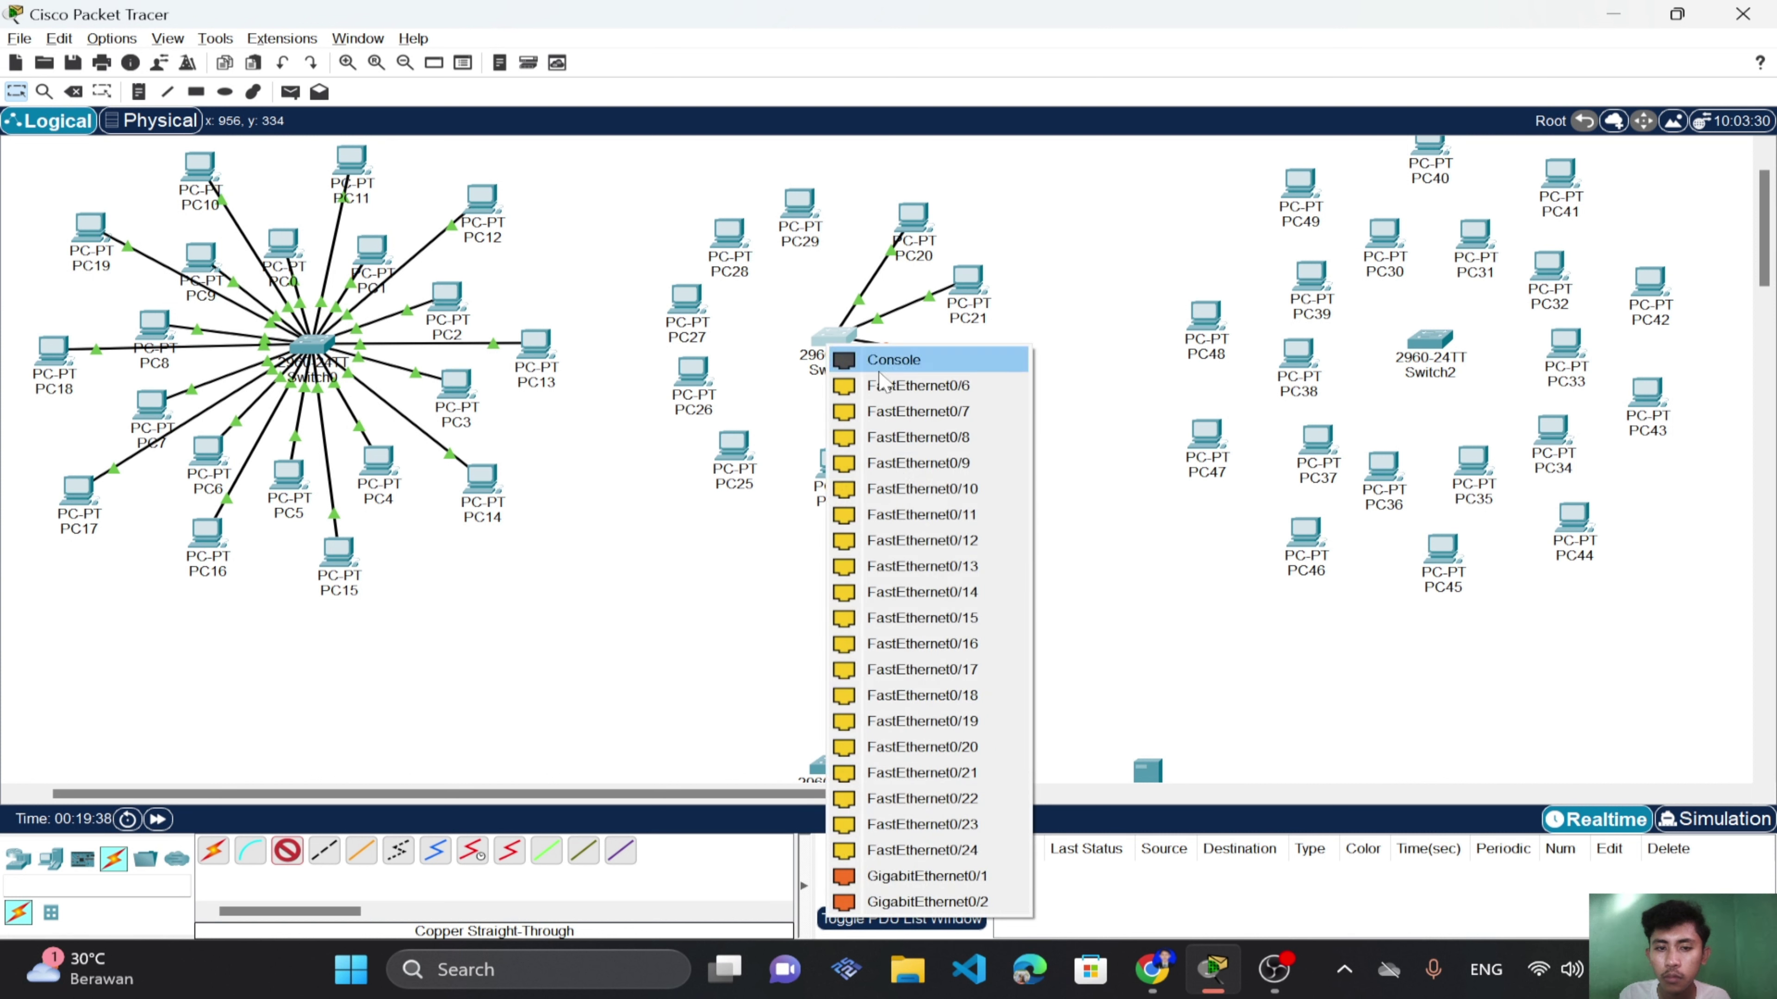
{"action": "left_click", "coordinate": [879, 385]}
{"action": "left_click", "coordinate": [732, 444]}
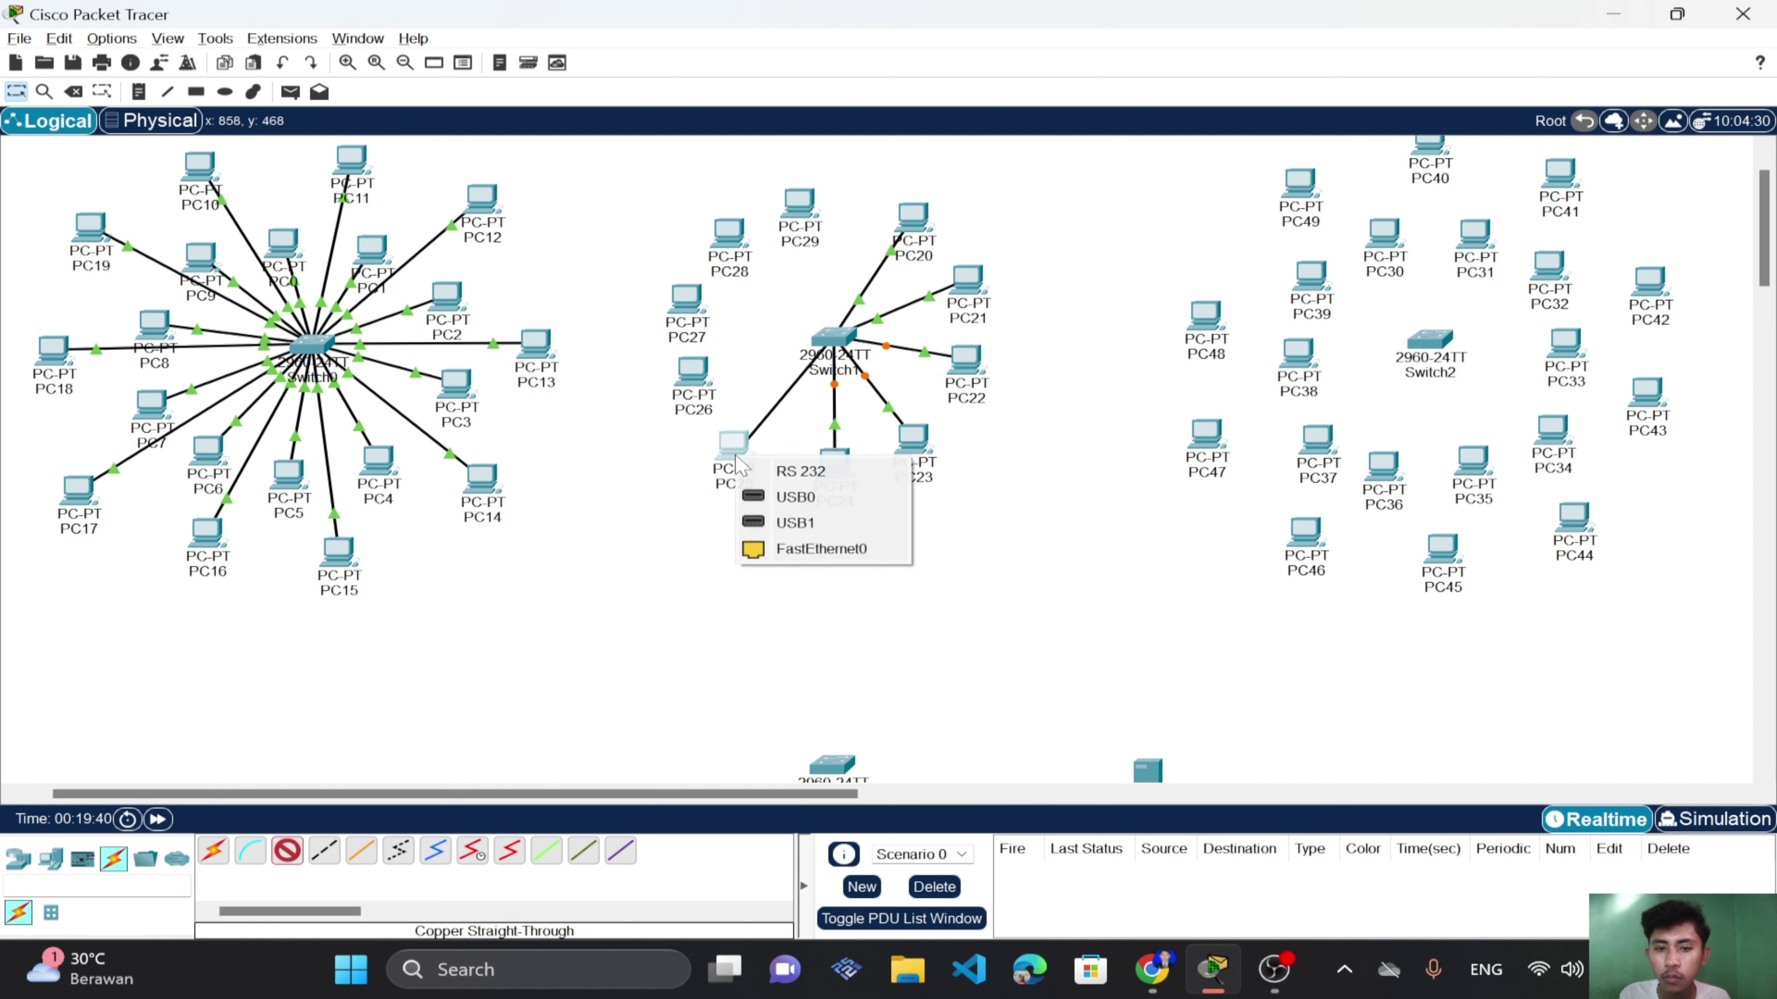
{"action": "left_click", "coordinate": [776, 550]}
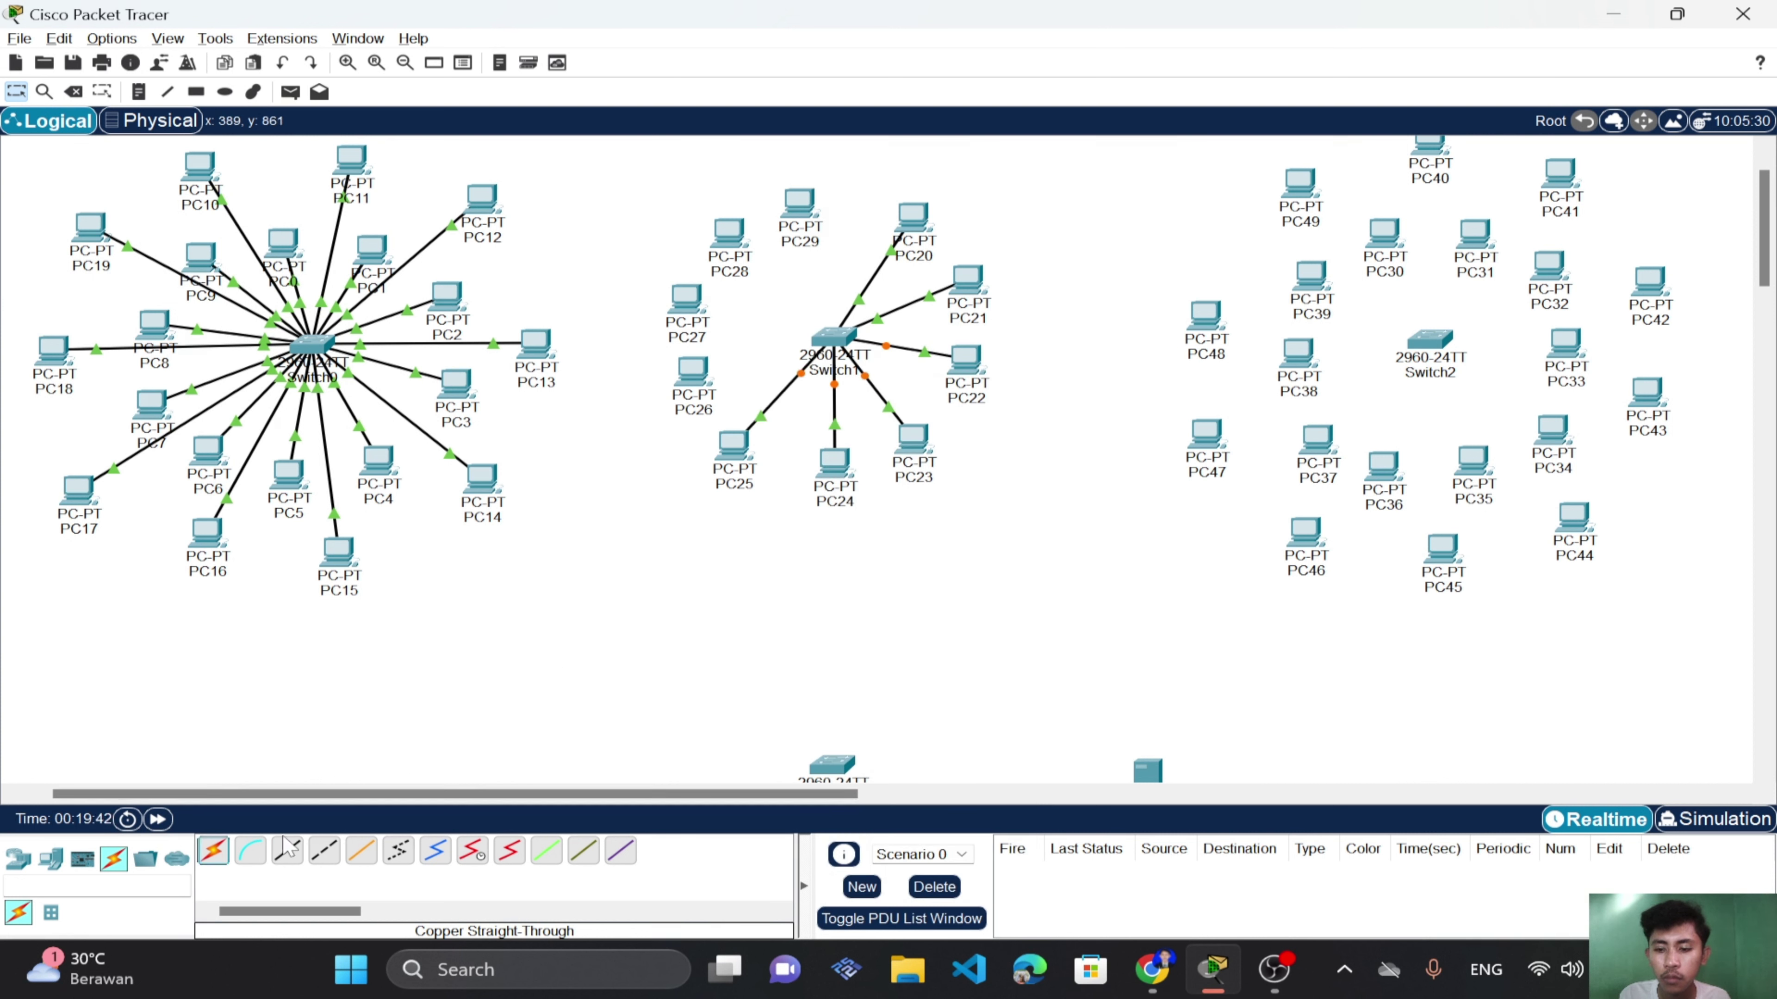
Connect Switch1 FastEthernet0/7 to PC26 FastEthernet0 with a copper straight-through cable.
{"action": "left_click", "coordinate": [826, 339]}
{"action": "left_click", "coordinate": [948, 381]}
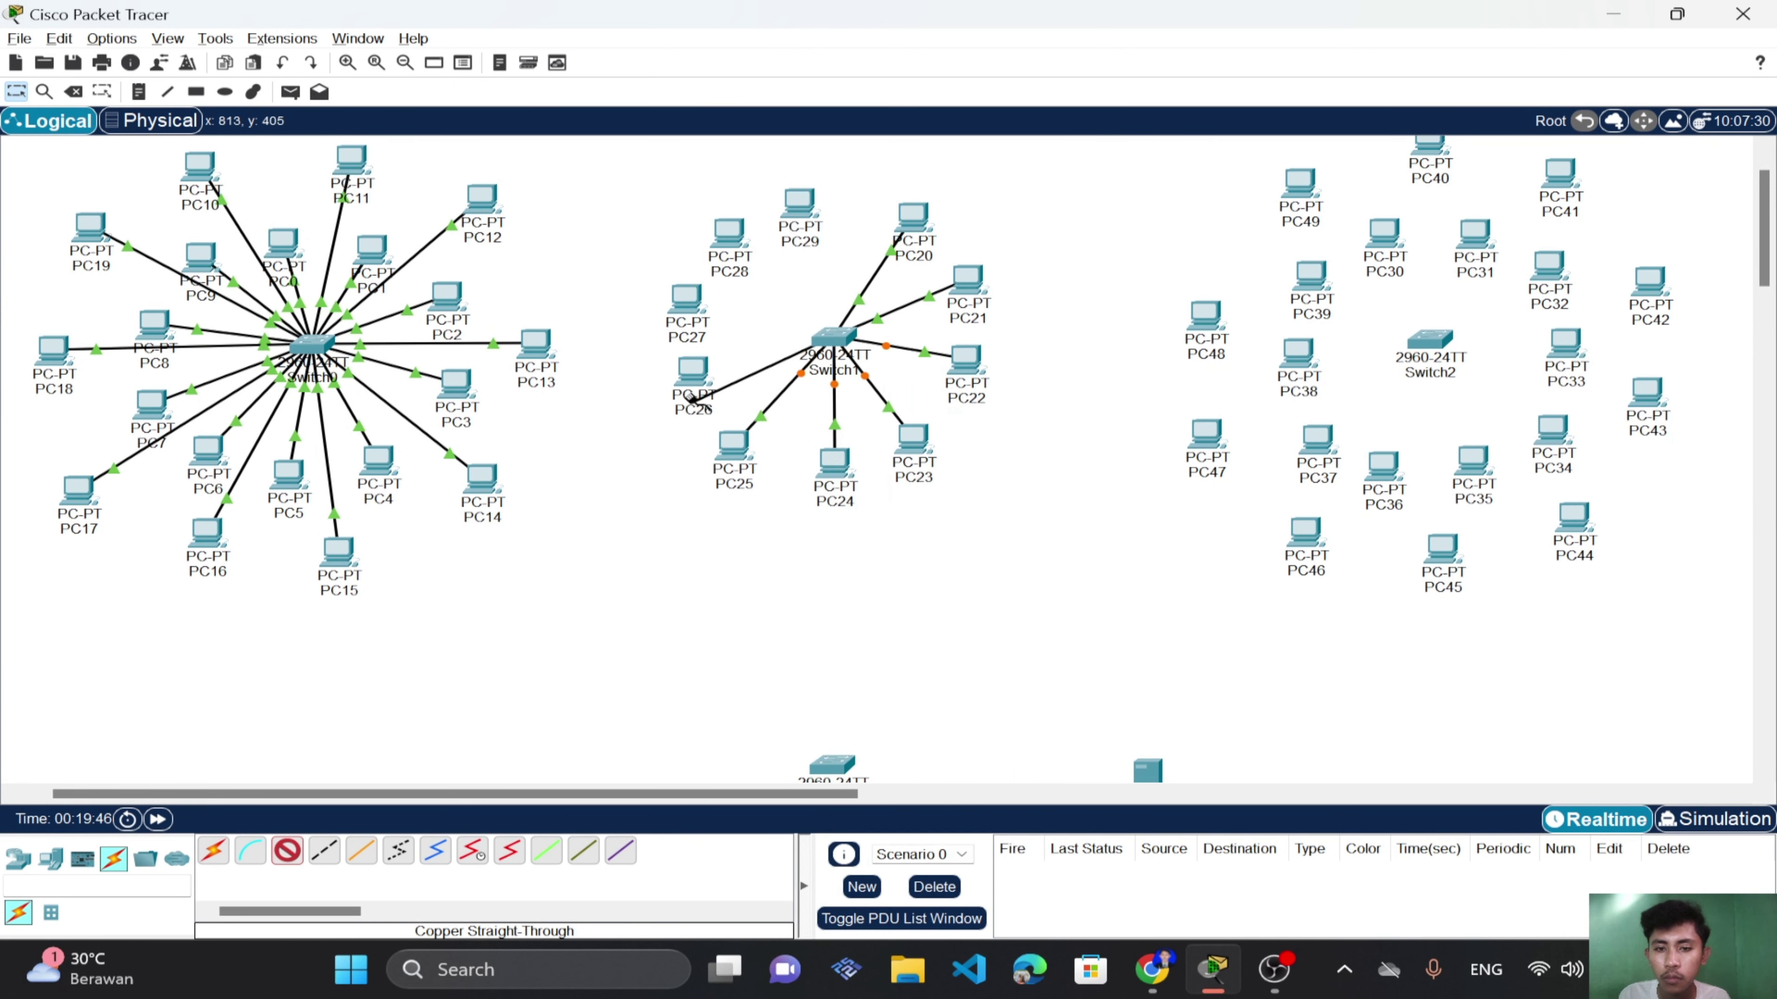
{"action": "left_click", "coordinate": [689, 374]}
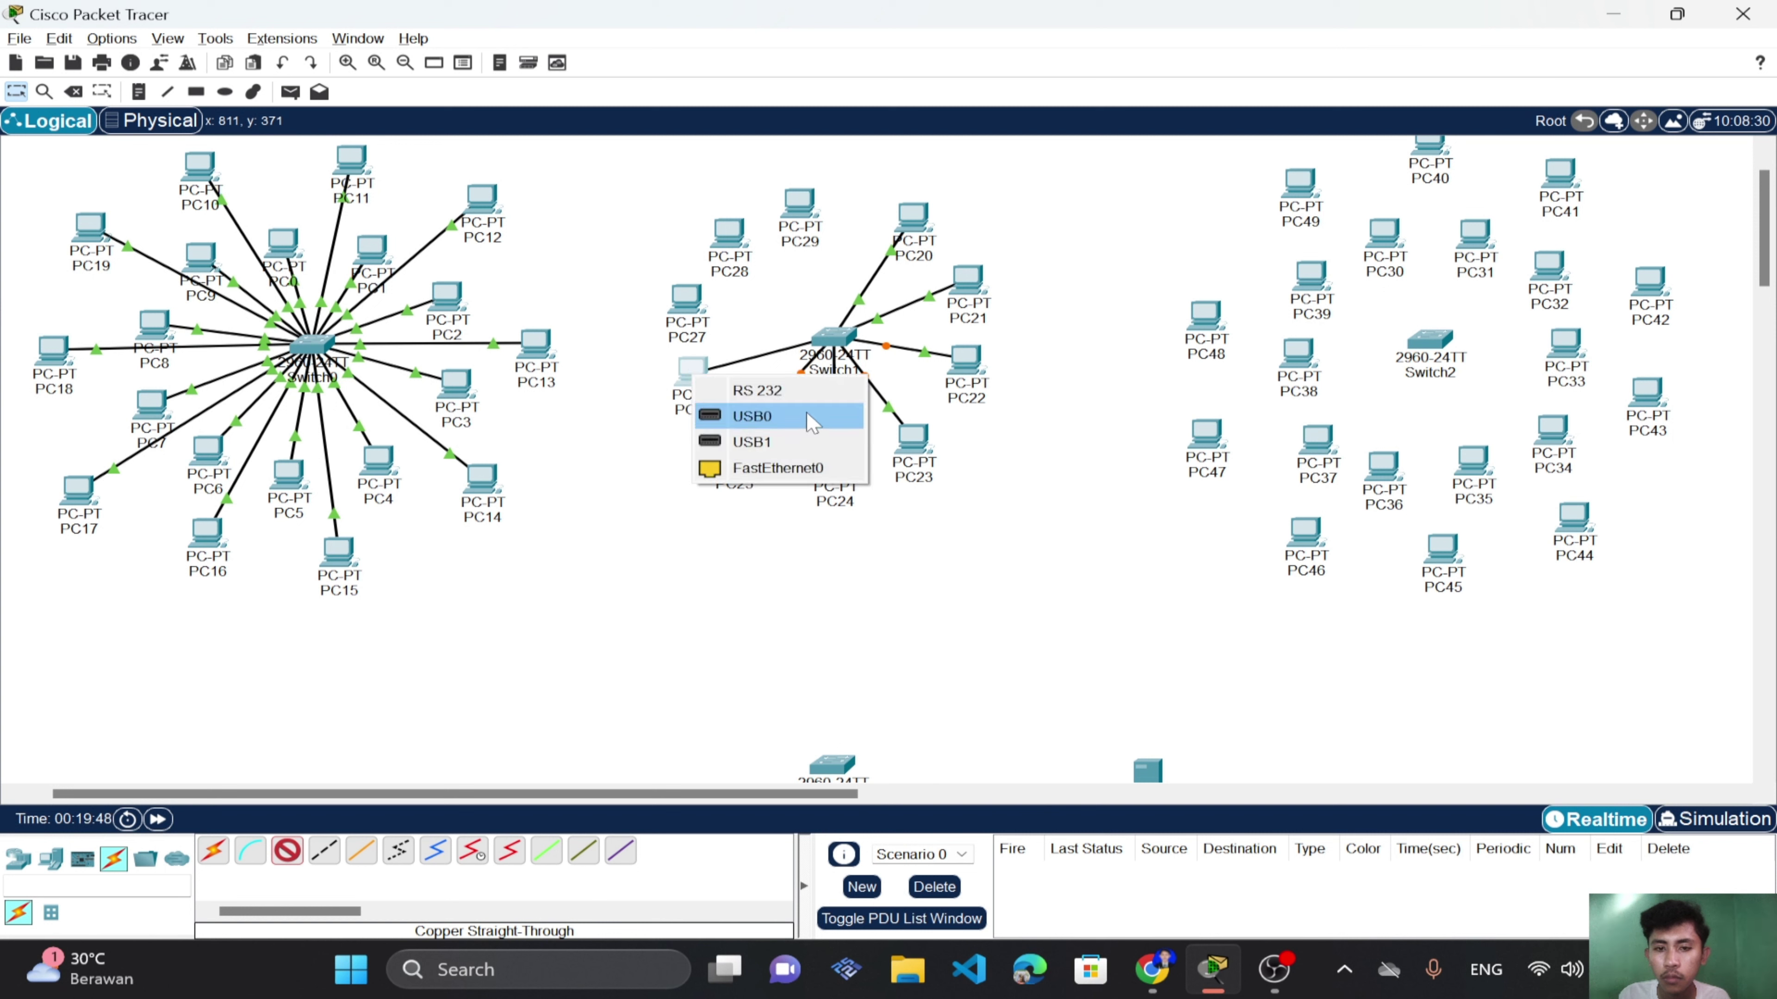
{"action": "left_click", "coordinate": [785, 469]}
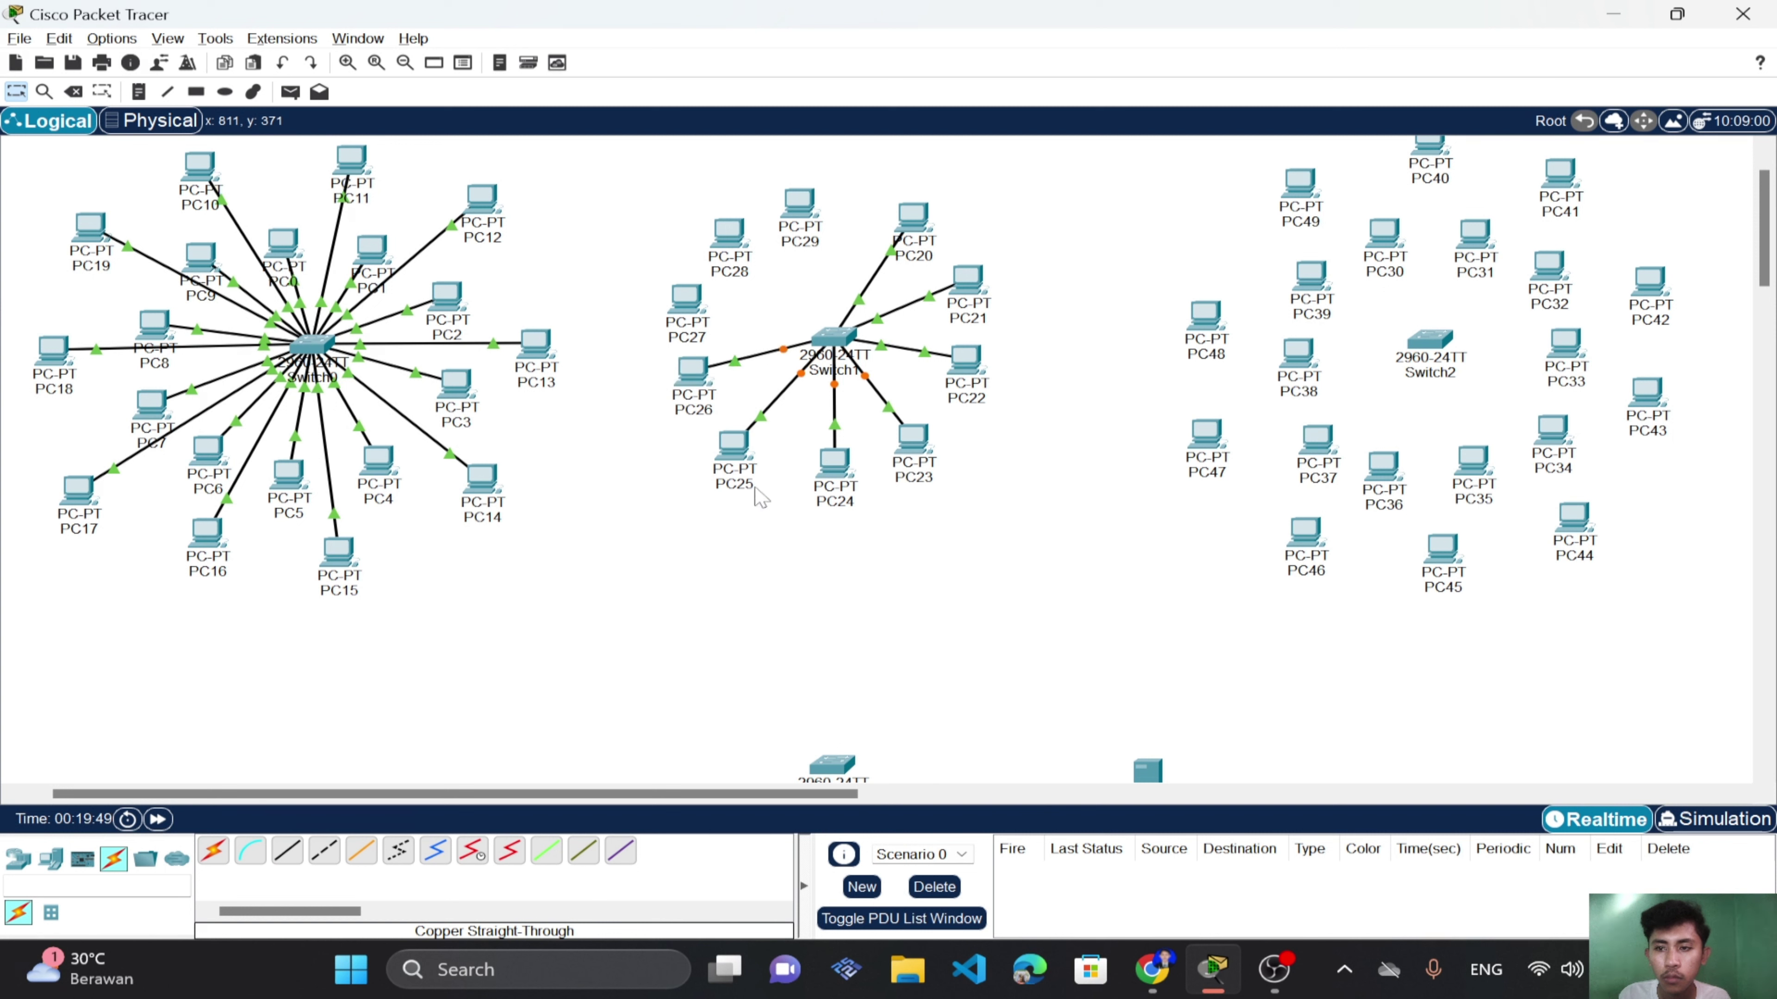
Connect Switch1 FastEthernet0/8 to PC27 FastEthernet0 with a copper straight-through cable.
{"action": "left_click", "coordinate": [292, 855]}
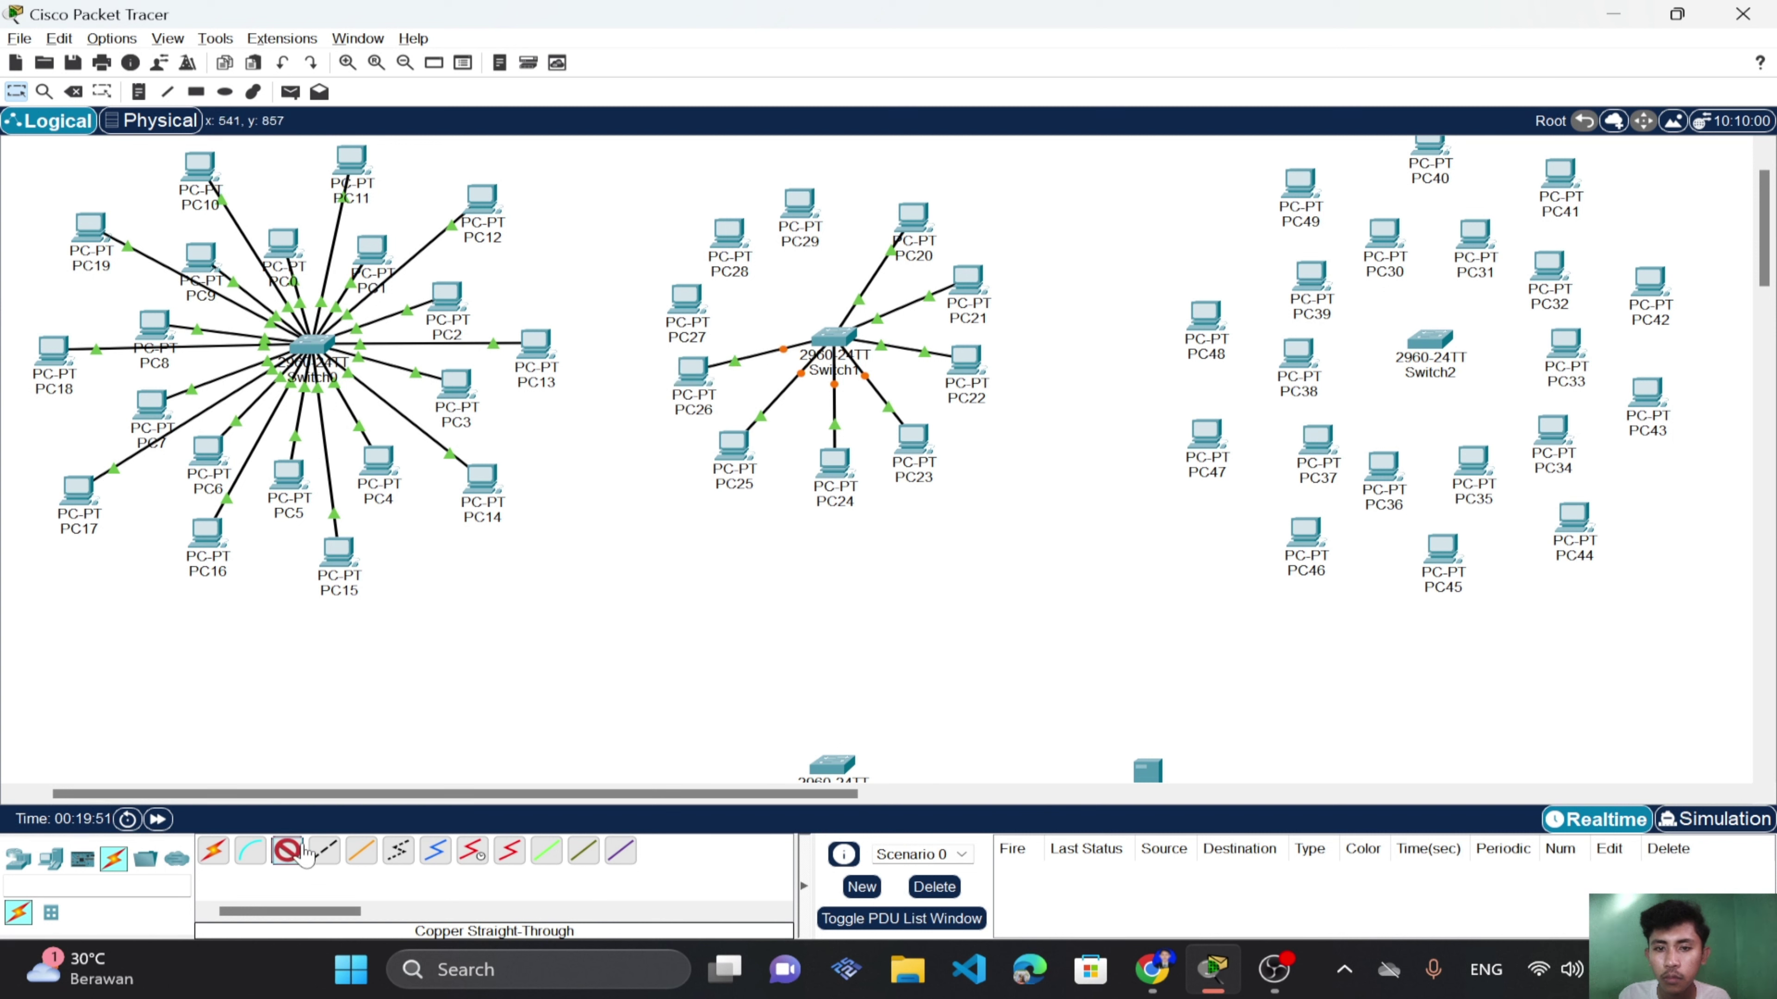
{"action": "left_click", "coordinate": [833, 337]}
{"action": "left_click", "coordinate": [913, 379]}
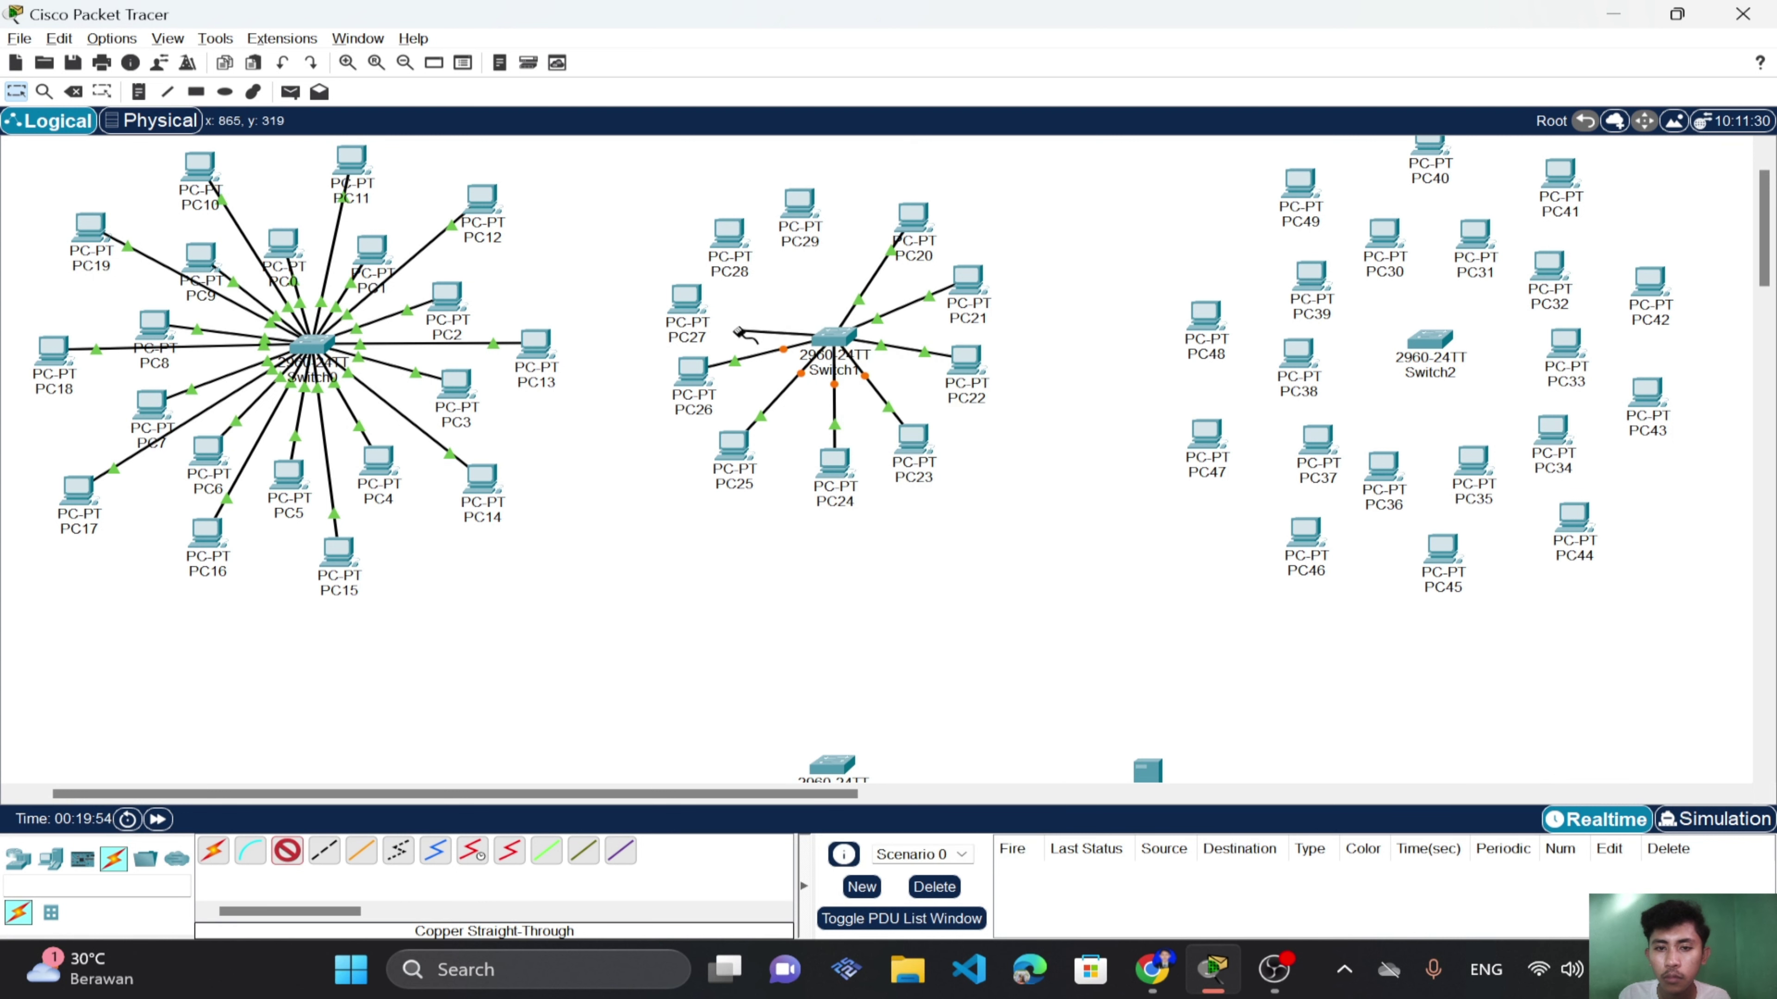
{"action": "left_click", "coordinate": [685, 299]}
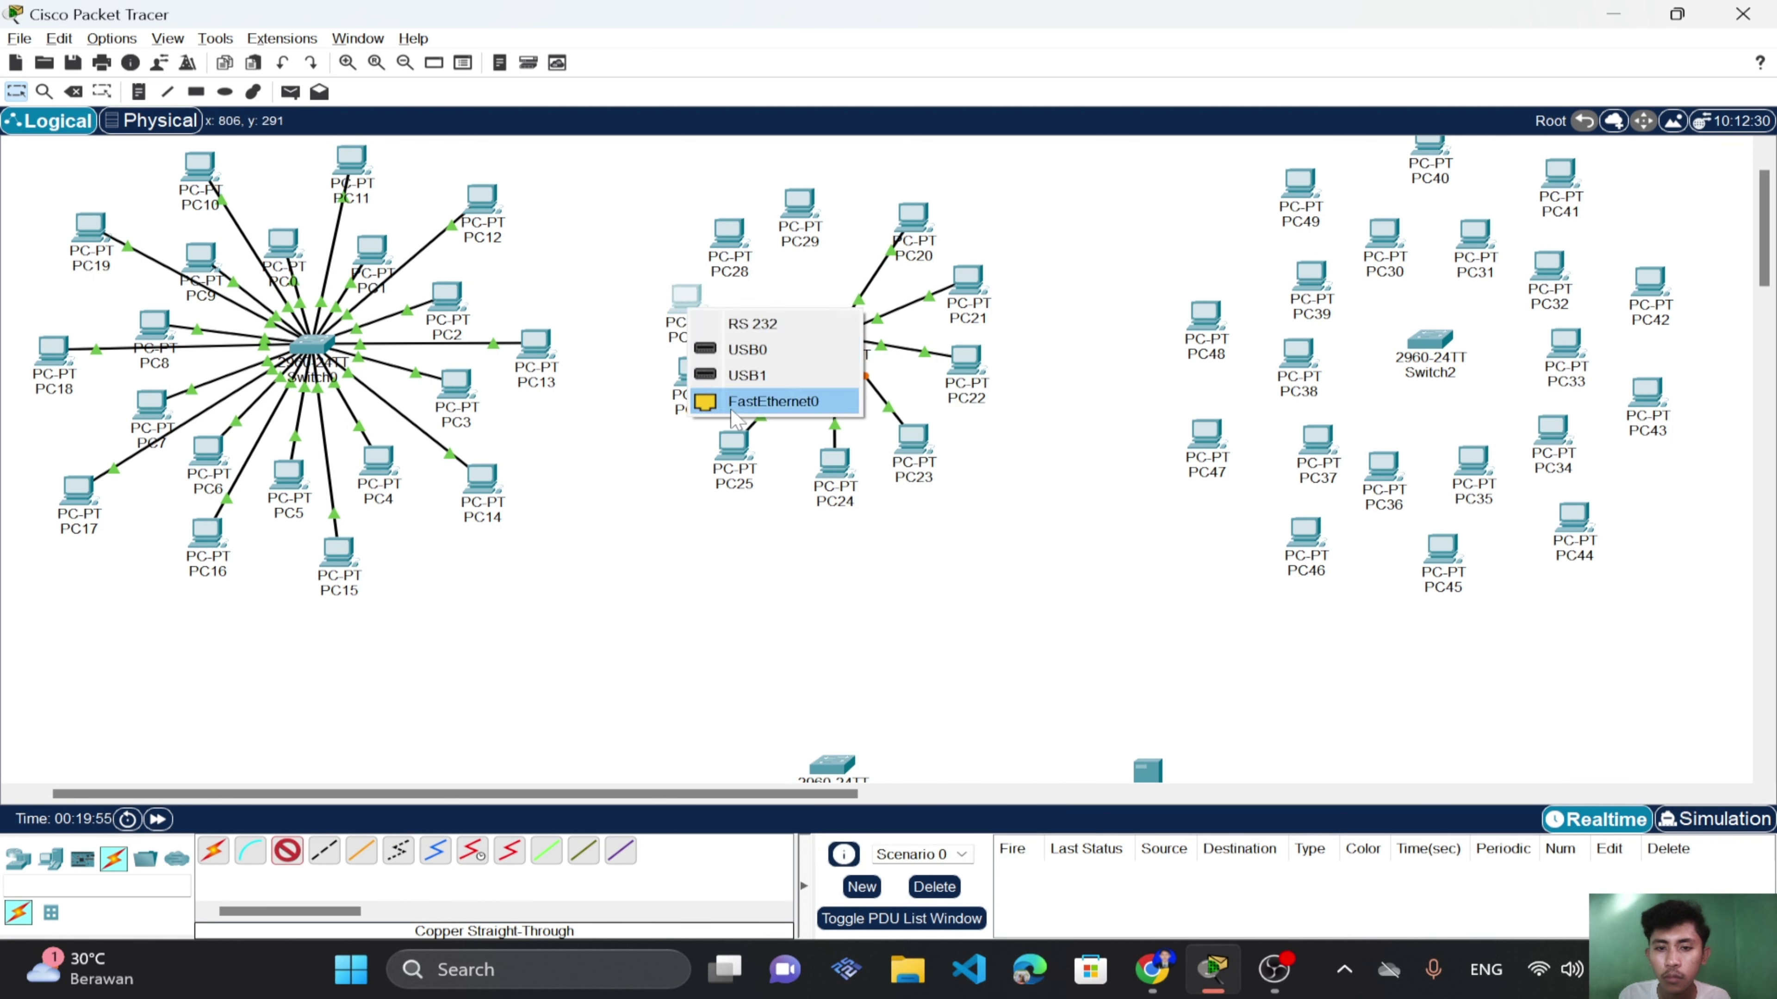
{"action": "left_click", "coordinate": [769, 401]}
Connect Switch1 FastEthernet0/9 to PC28 FastEthernet0 with a copper straight-through cable.
{"action": "left_click", "coordinate": [285, 852]}
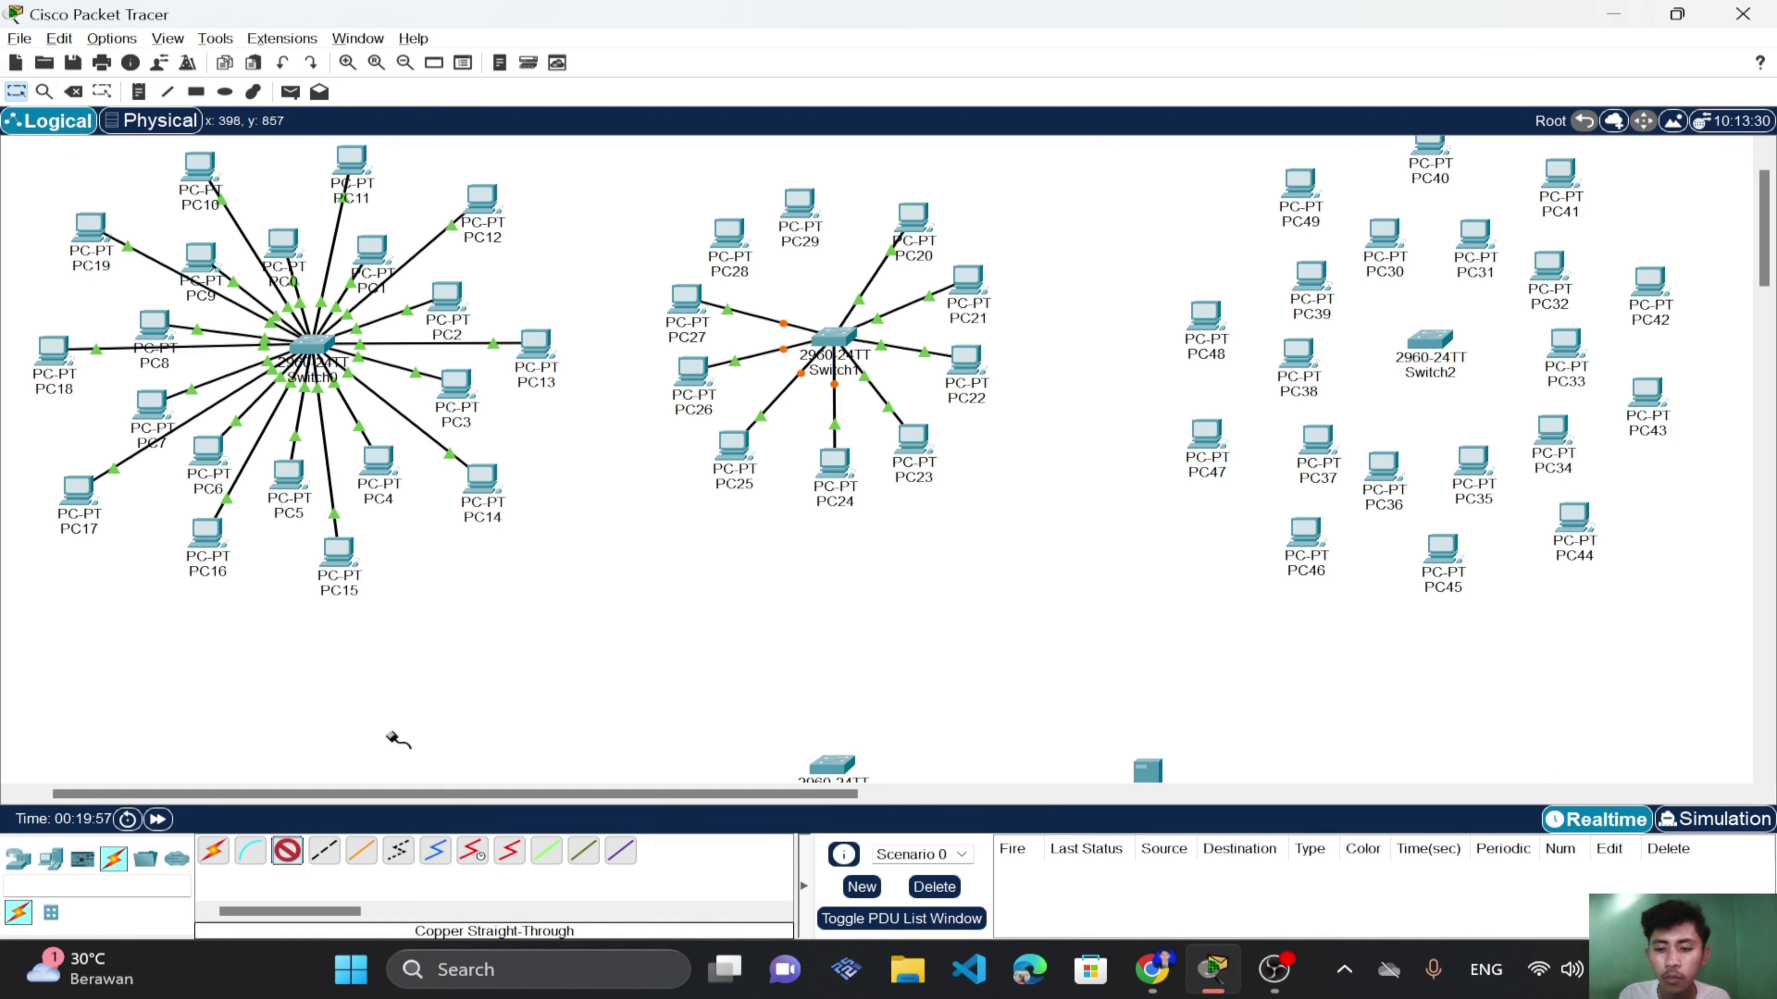
{"action": "left_click", "coordinate": [833, 338]}
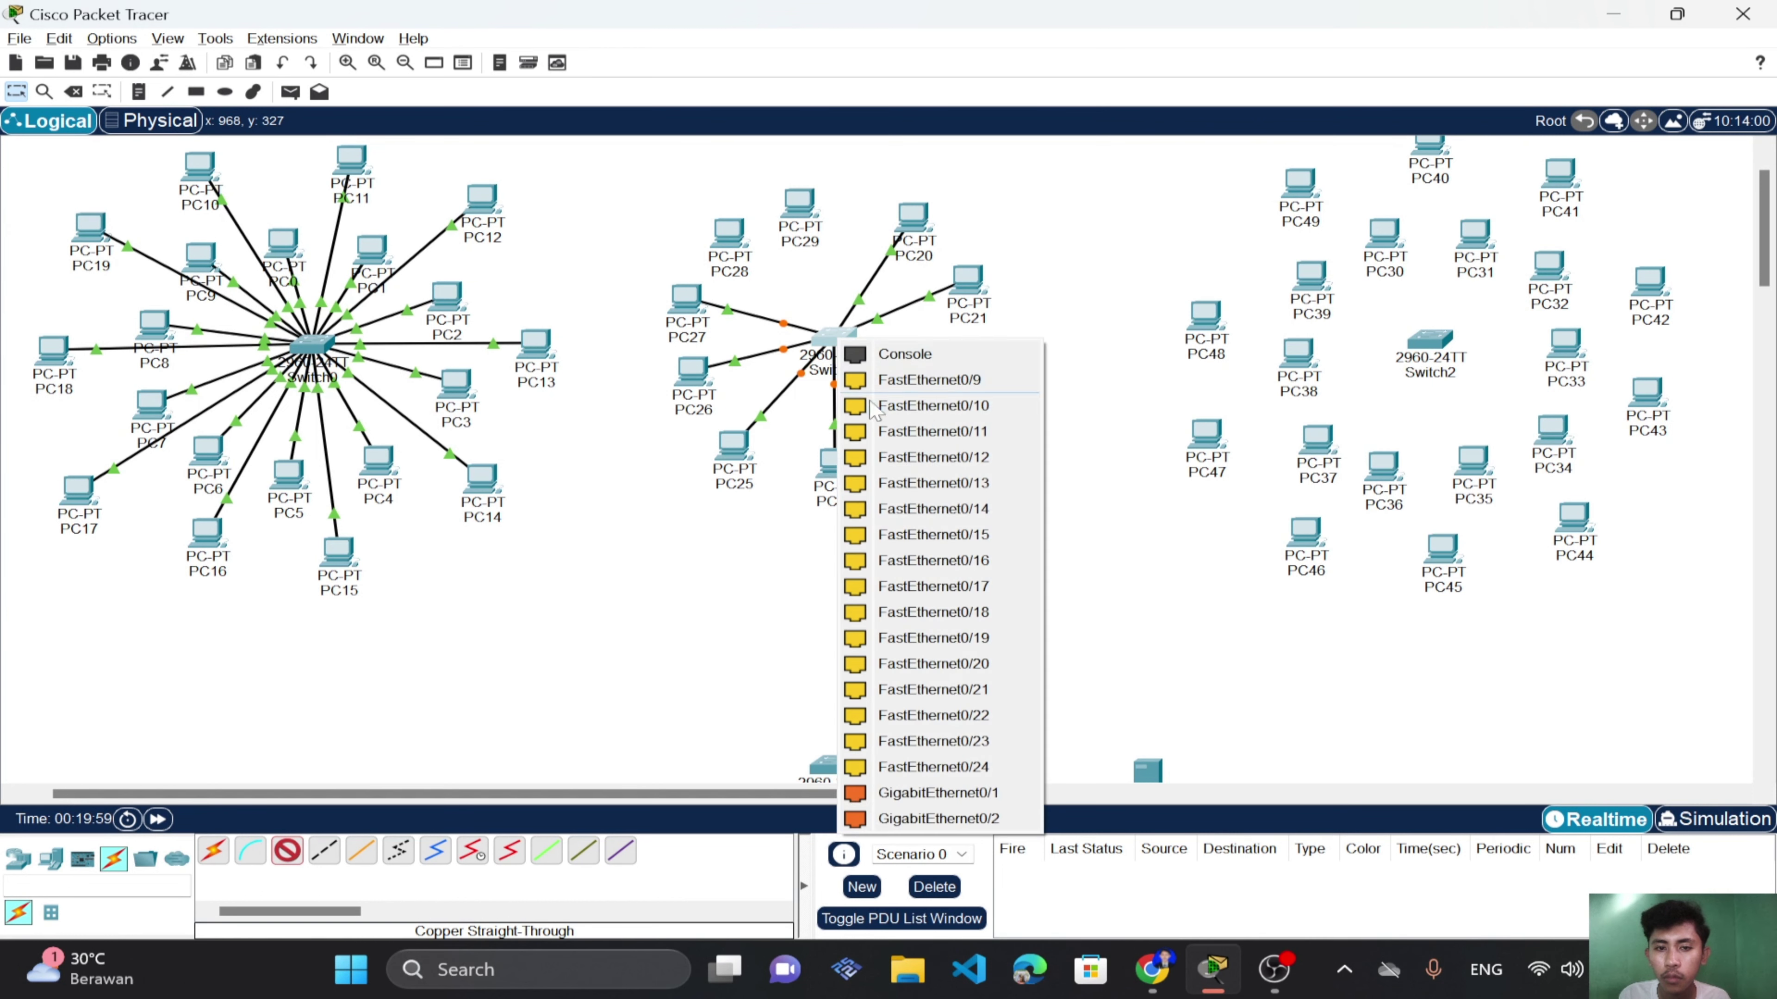
{"action": "left_click", "coordinate": [885, 377]}
{"action": "left_click", "coordinate": [728, 235]}
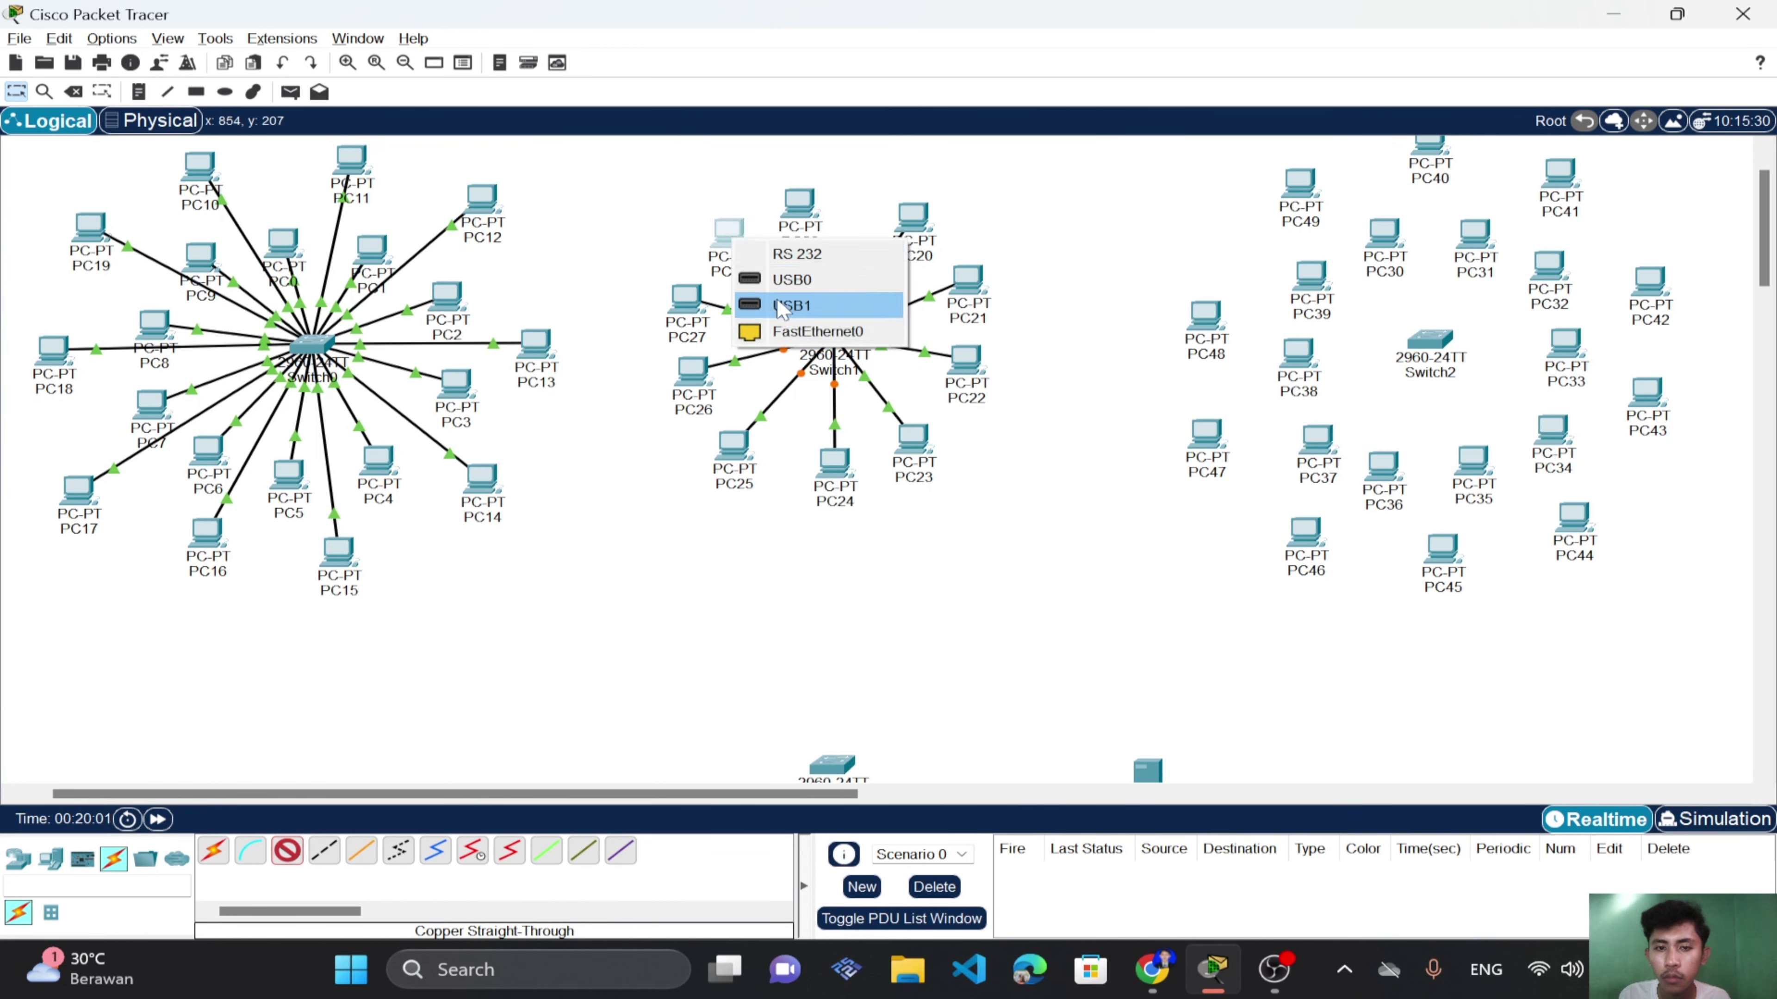
{"action": "left_click", "coordinate": [770, 331]}
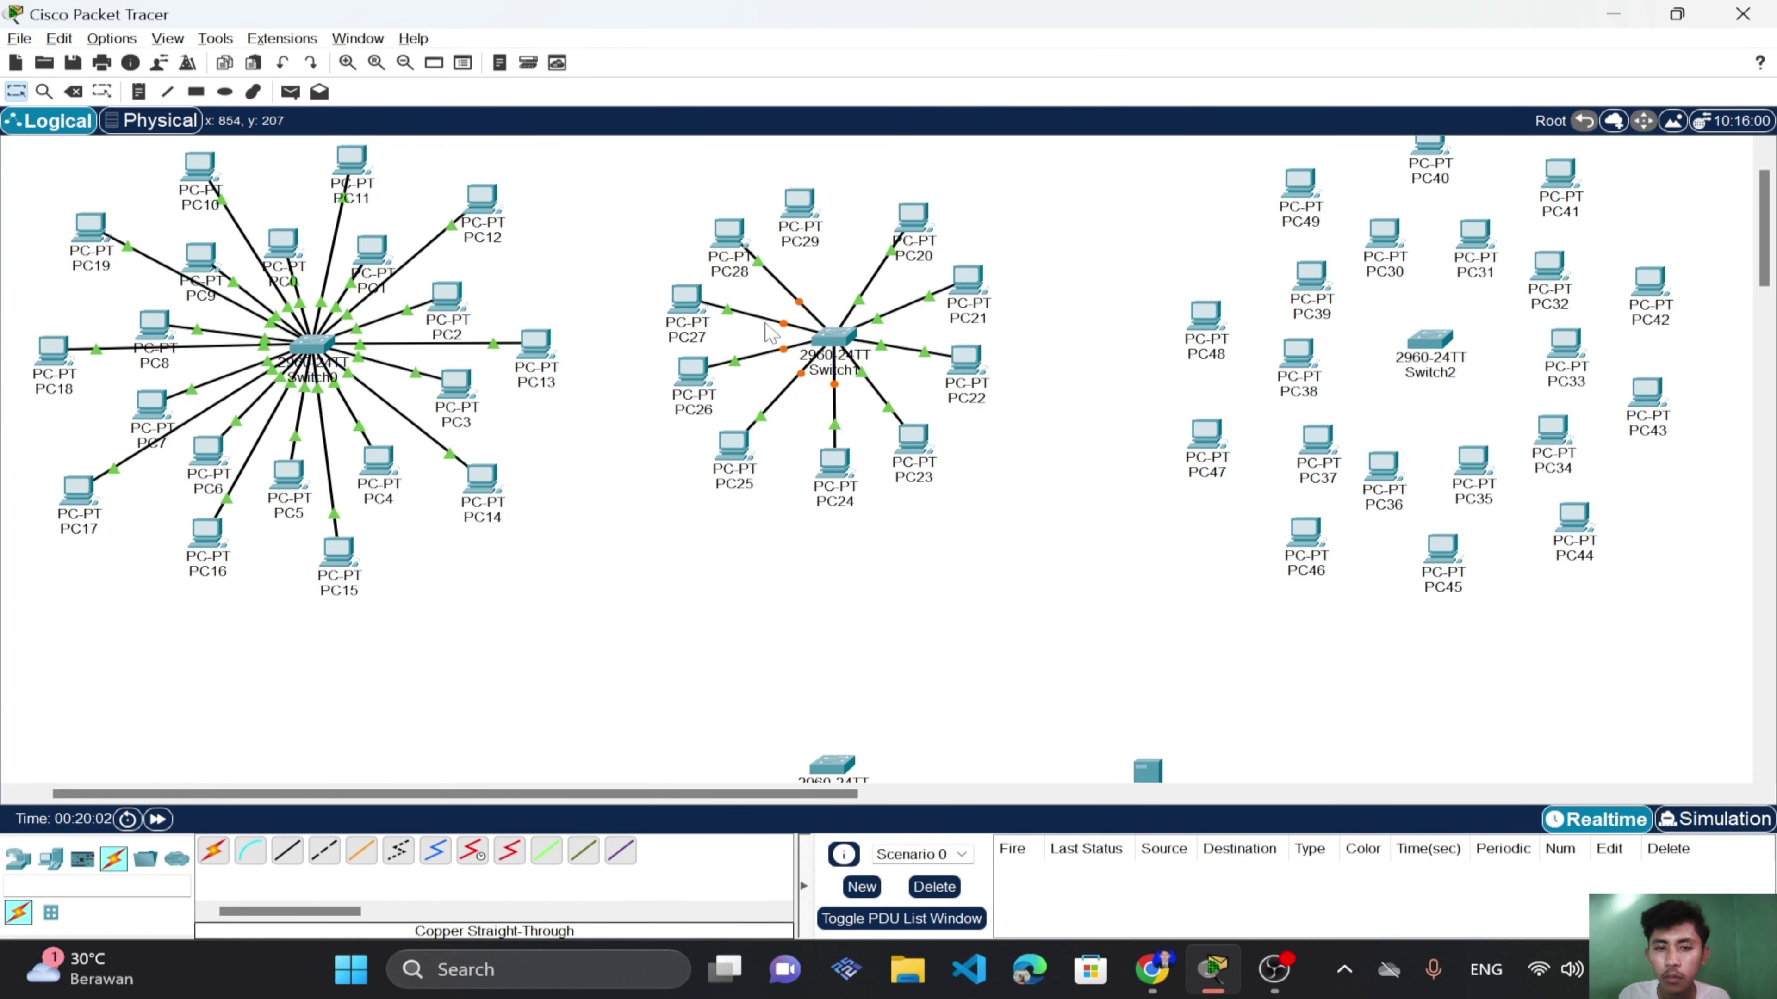
Connect Switch1 FastEthernet0/10 to PC29 FastEthernet0 with a copper straight-through cable and nudge PC29 slightly toward PC20.
{"action": "left_click", "coordinate": [287, 852]}
{"action": "left_click", "coordinate": [833, 340]}
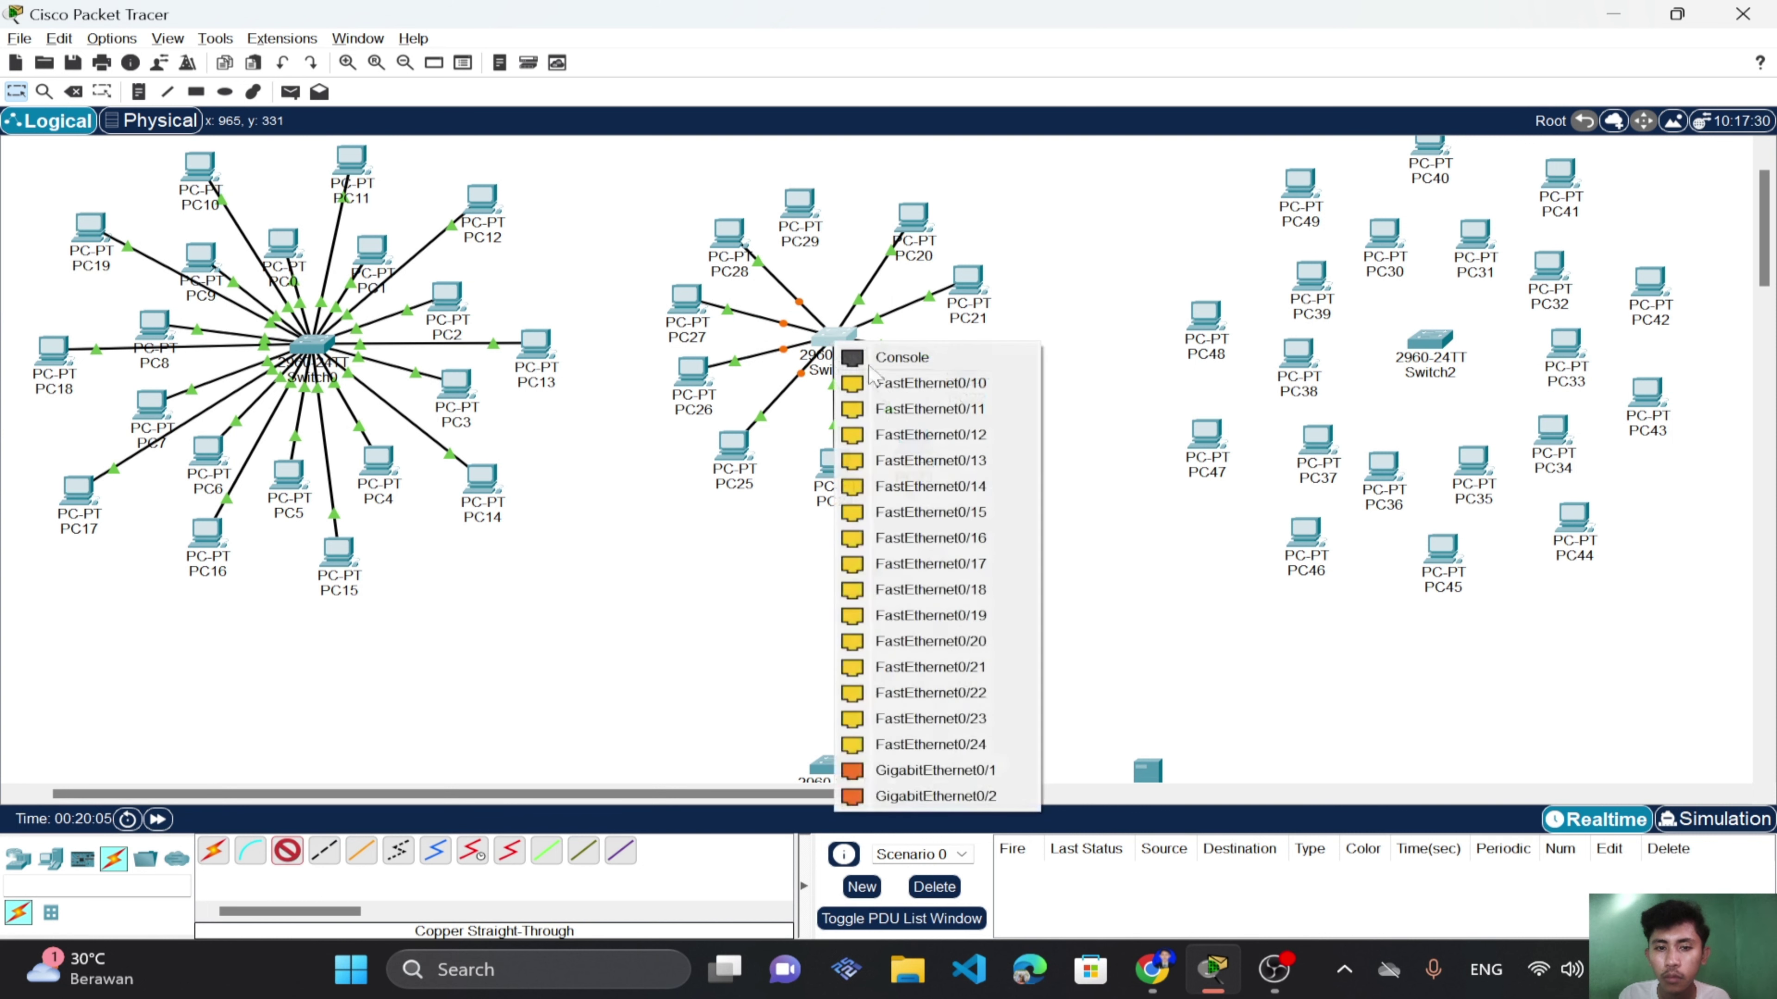
{"action": "left_click", "coordinate": [880, 381]}
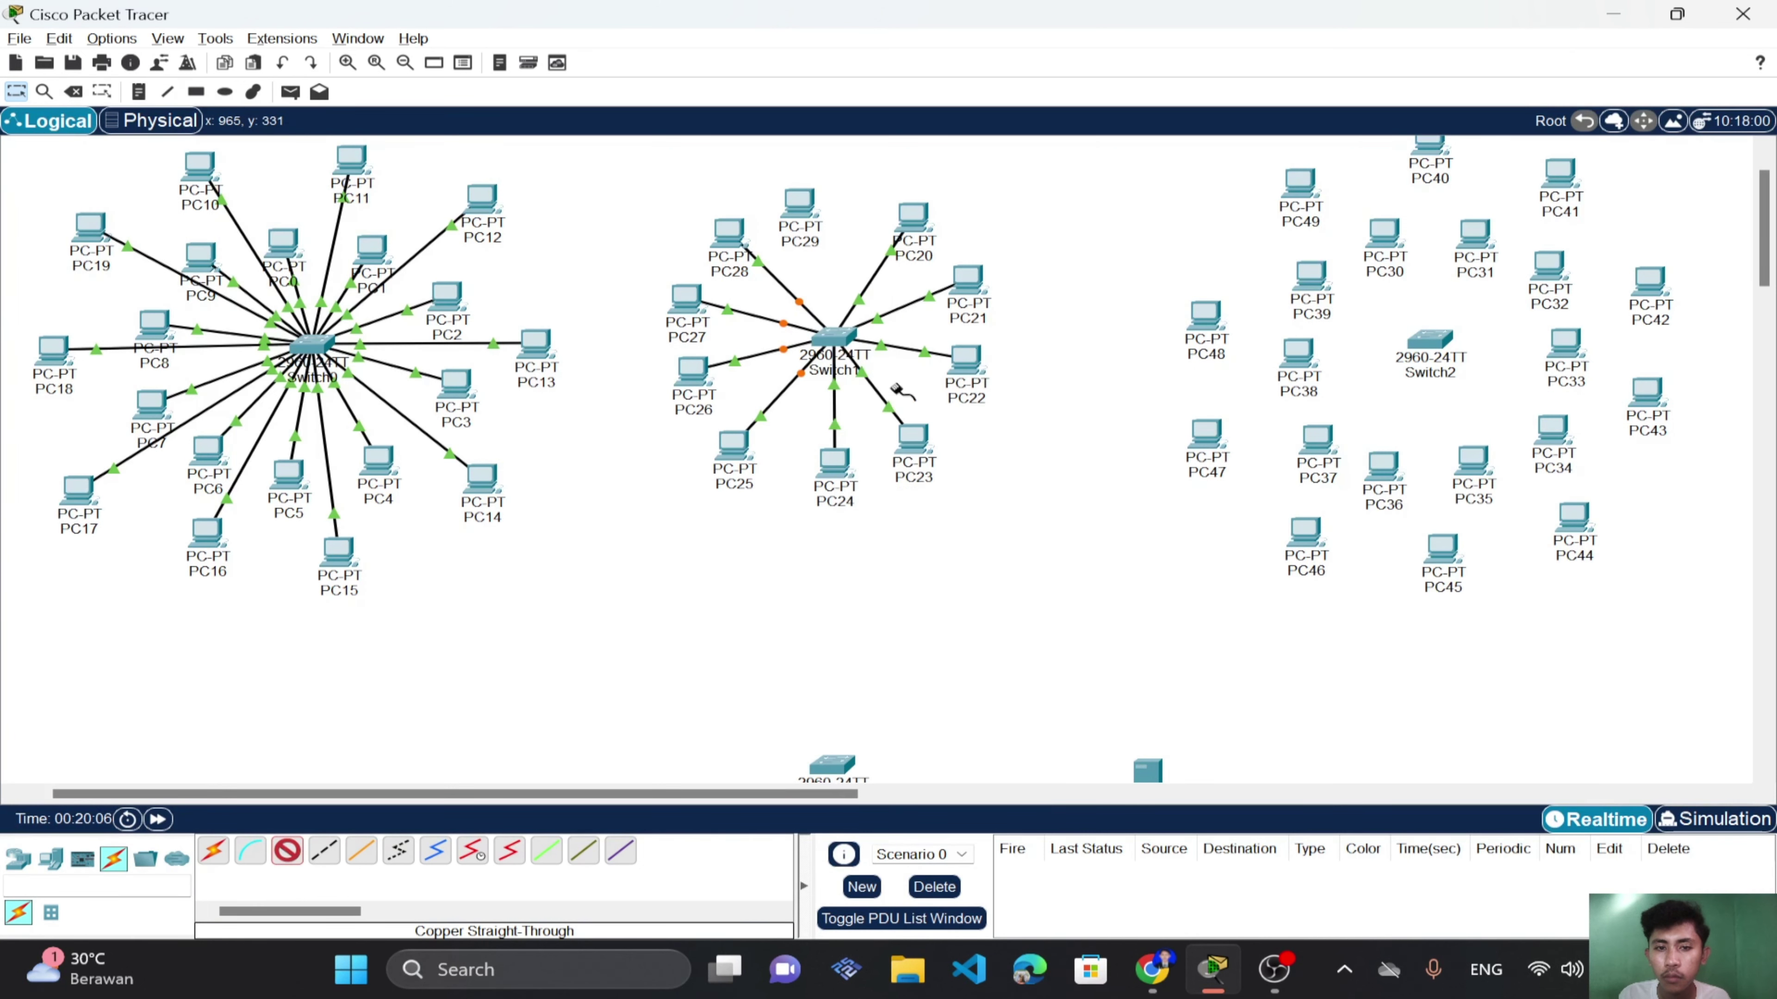
{"action": "left_click", "coordinate": [802, 213]}
{"action": "left_click", "coordinate": [838, 299]}
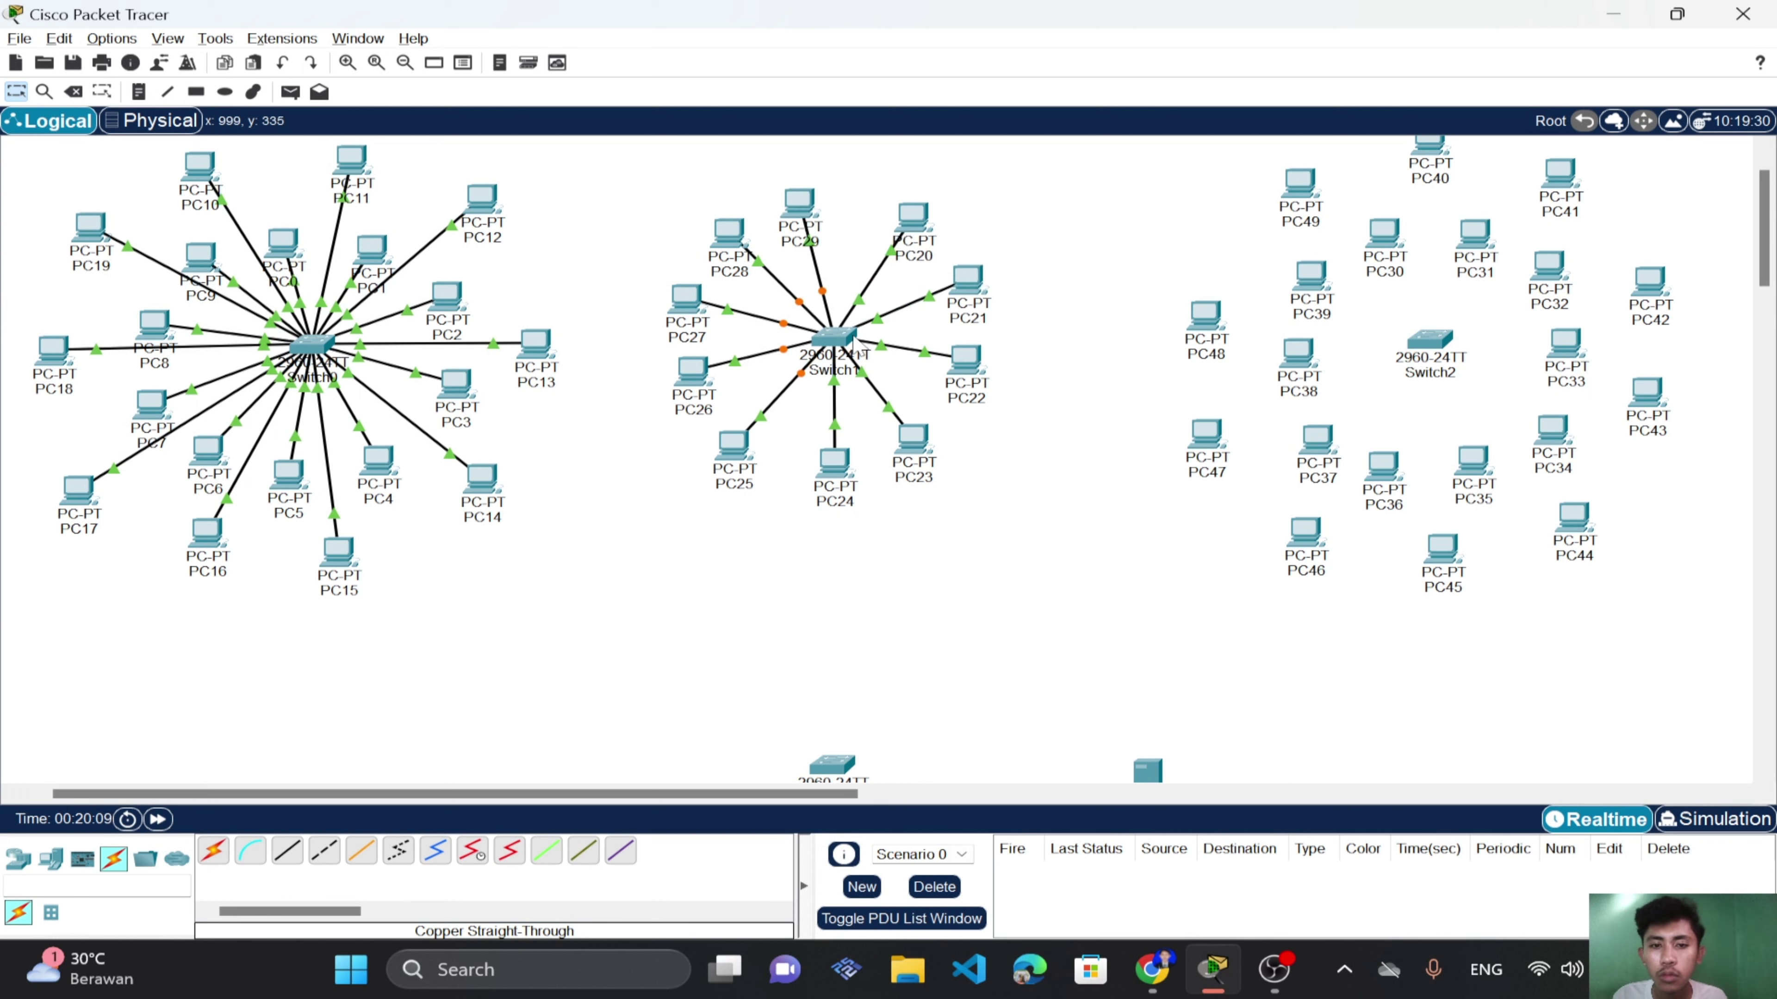
{"action": "left_click_drag", "start_coordinate": [809, 204], "coordinate": [821, 201]}
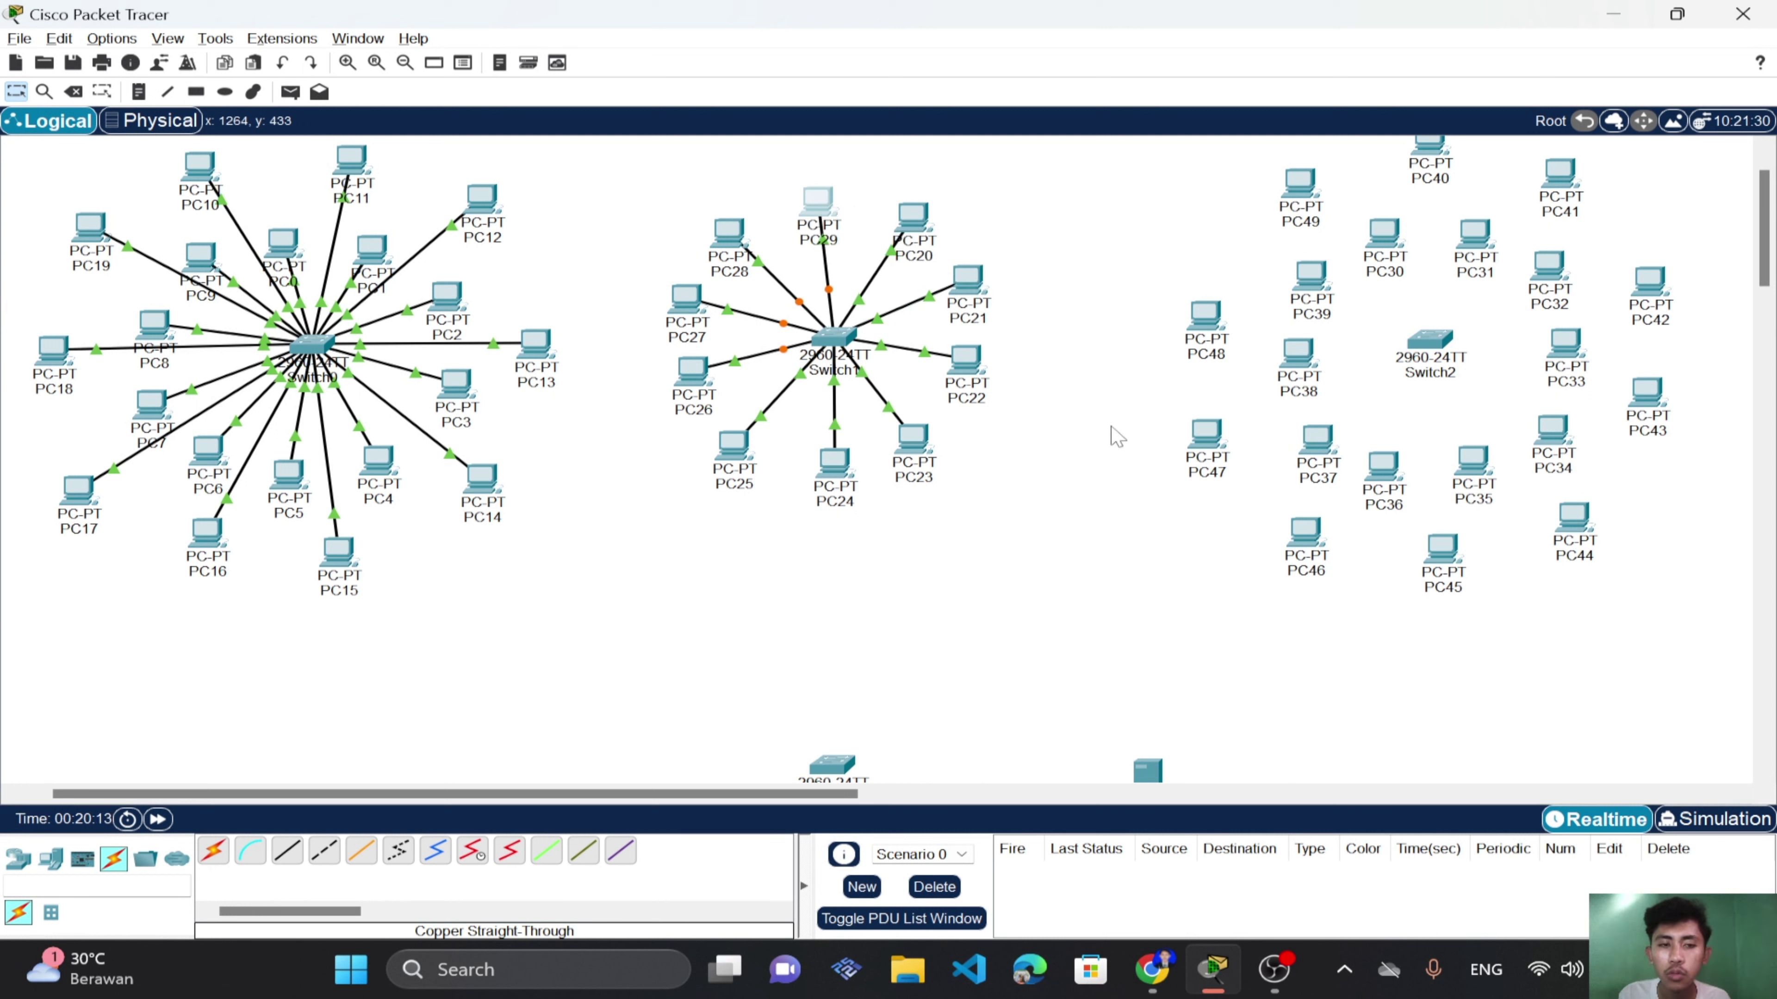
Connect Switch2 FastEthernet0/1 to PC30 FastEthernet0 with a copper straight-through cable.
{"action": "scroll", "coordinate": [1117, 435], "scroll_direction": "up", "scroll_amount": 1}
{"action": "scroll", "coordinate": [886, 662], "scroll_direction": "right", "scroll_amount": 12}
{"action": "scroll", "coordinate": [886, 663], "scroll_direction": "down", "scroll_amount": 2}
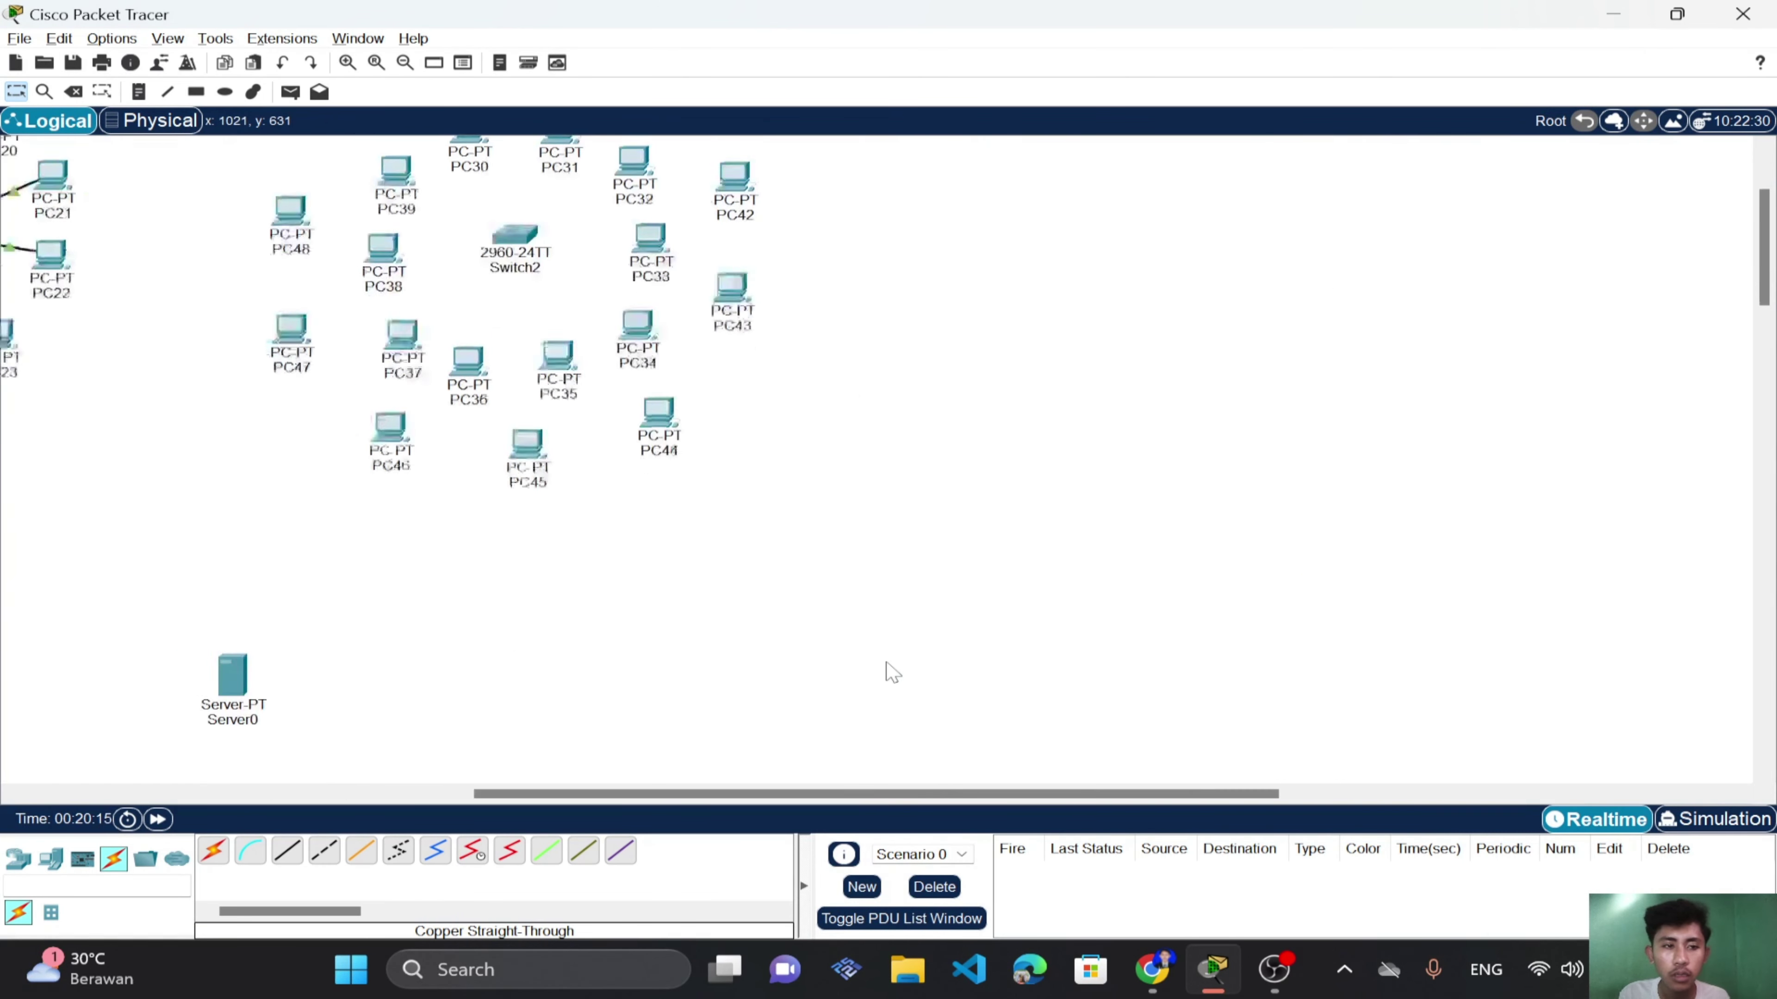
{"action": "scroll", "coordinate": [886, 662], "scroll_direction": "left", "scroll_amount": 7}
{"action": "scroll", "coordinate": [886, 663], "scroll_direction": "up", "scroll_amount": 2}
{"action": "scroll", "coordinate": [886, 662], "scroll_direction": "right", "scroll_amount": 1}
{"action": "scroll", "coordinate": [888, 670], "scroll_direction": "right", "scroll_amount": 2}
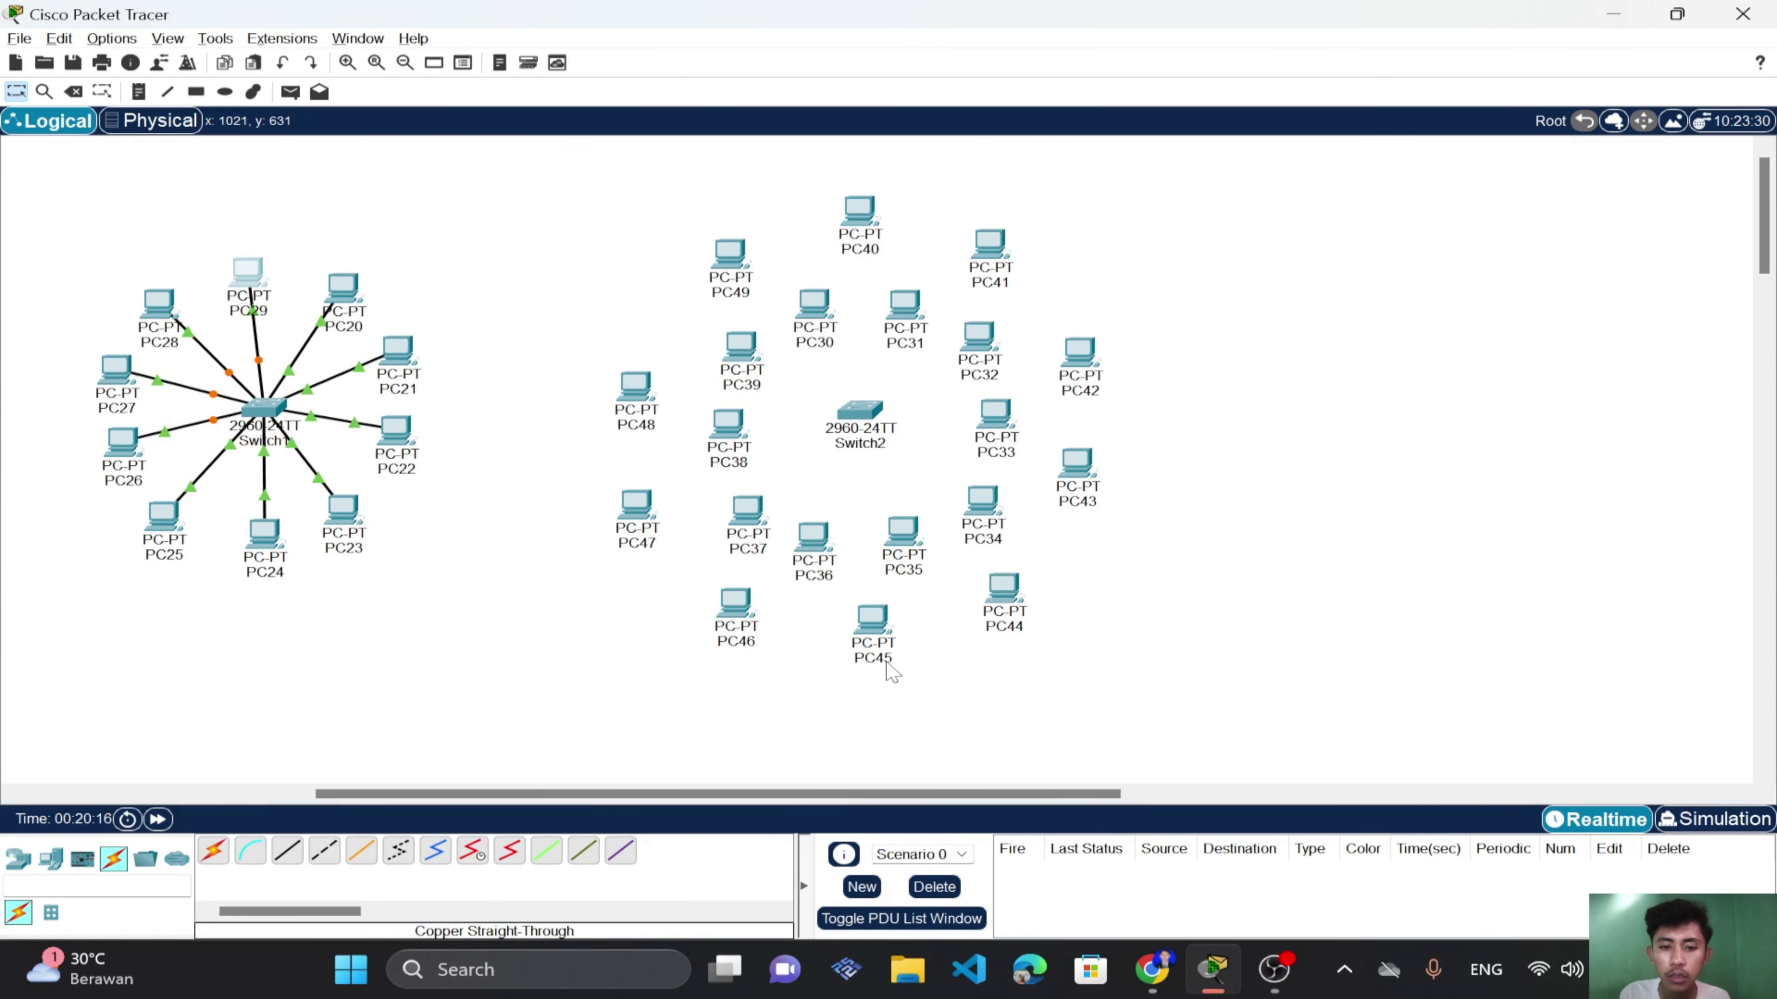
{"action": "left_click", "coordinate": [862, 411]}
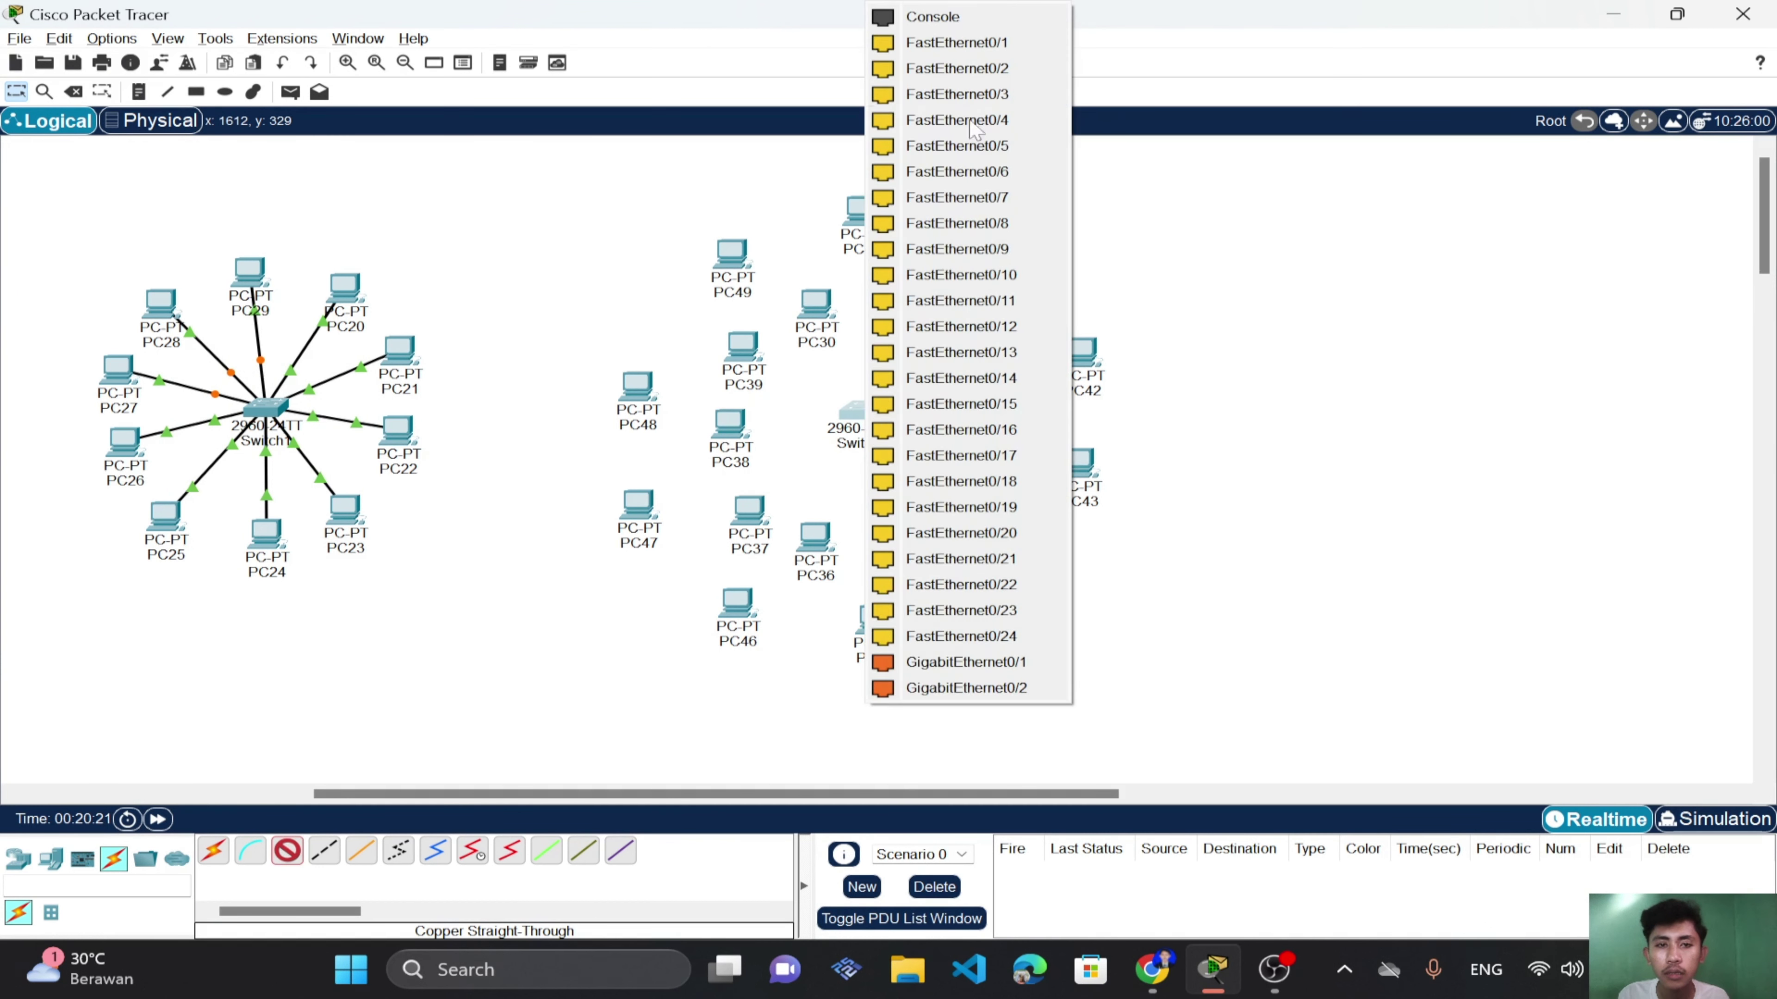
{"action": "left_click", "coordinate": [962, 44]}
{"action": "left_click", "coordinate": [811, 308]}
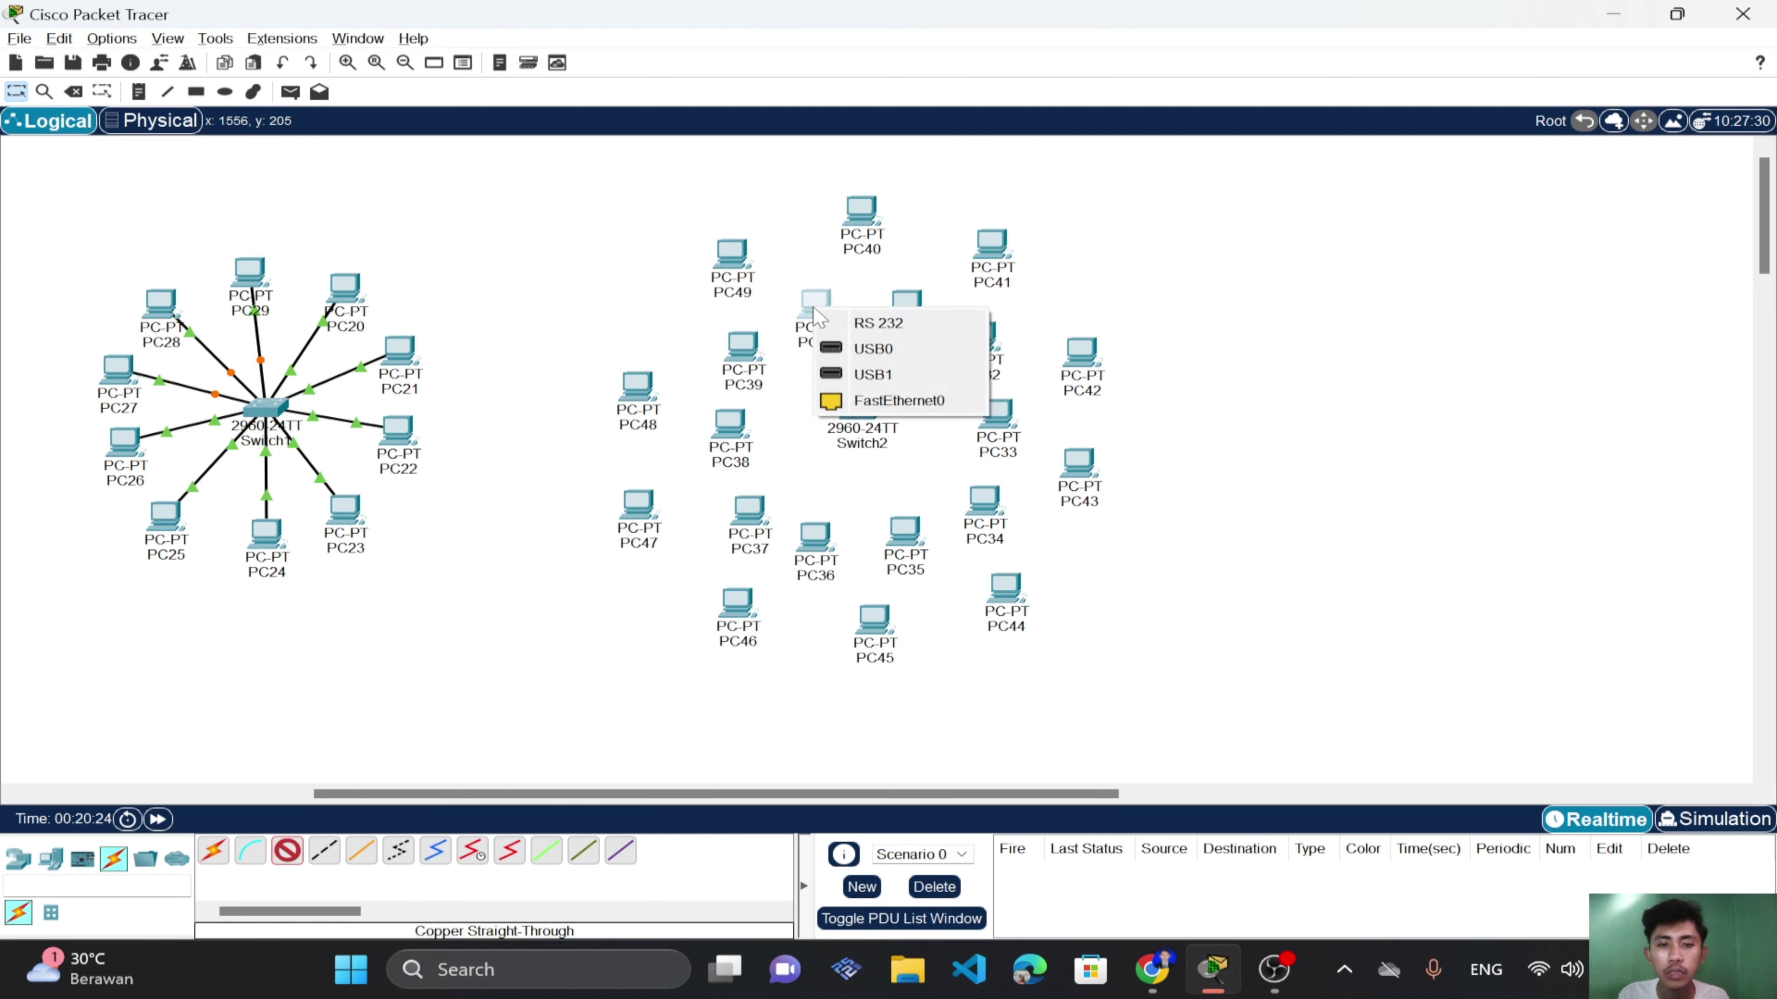
{"action": "left_click", "coordinate": [883, 402]}
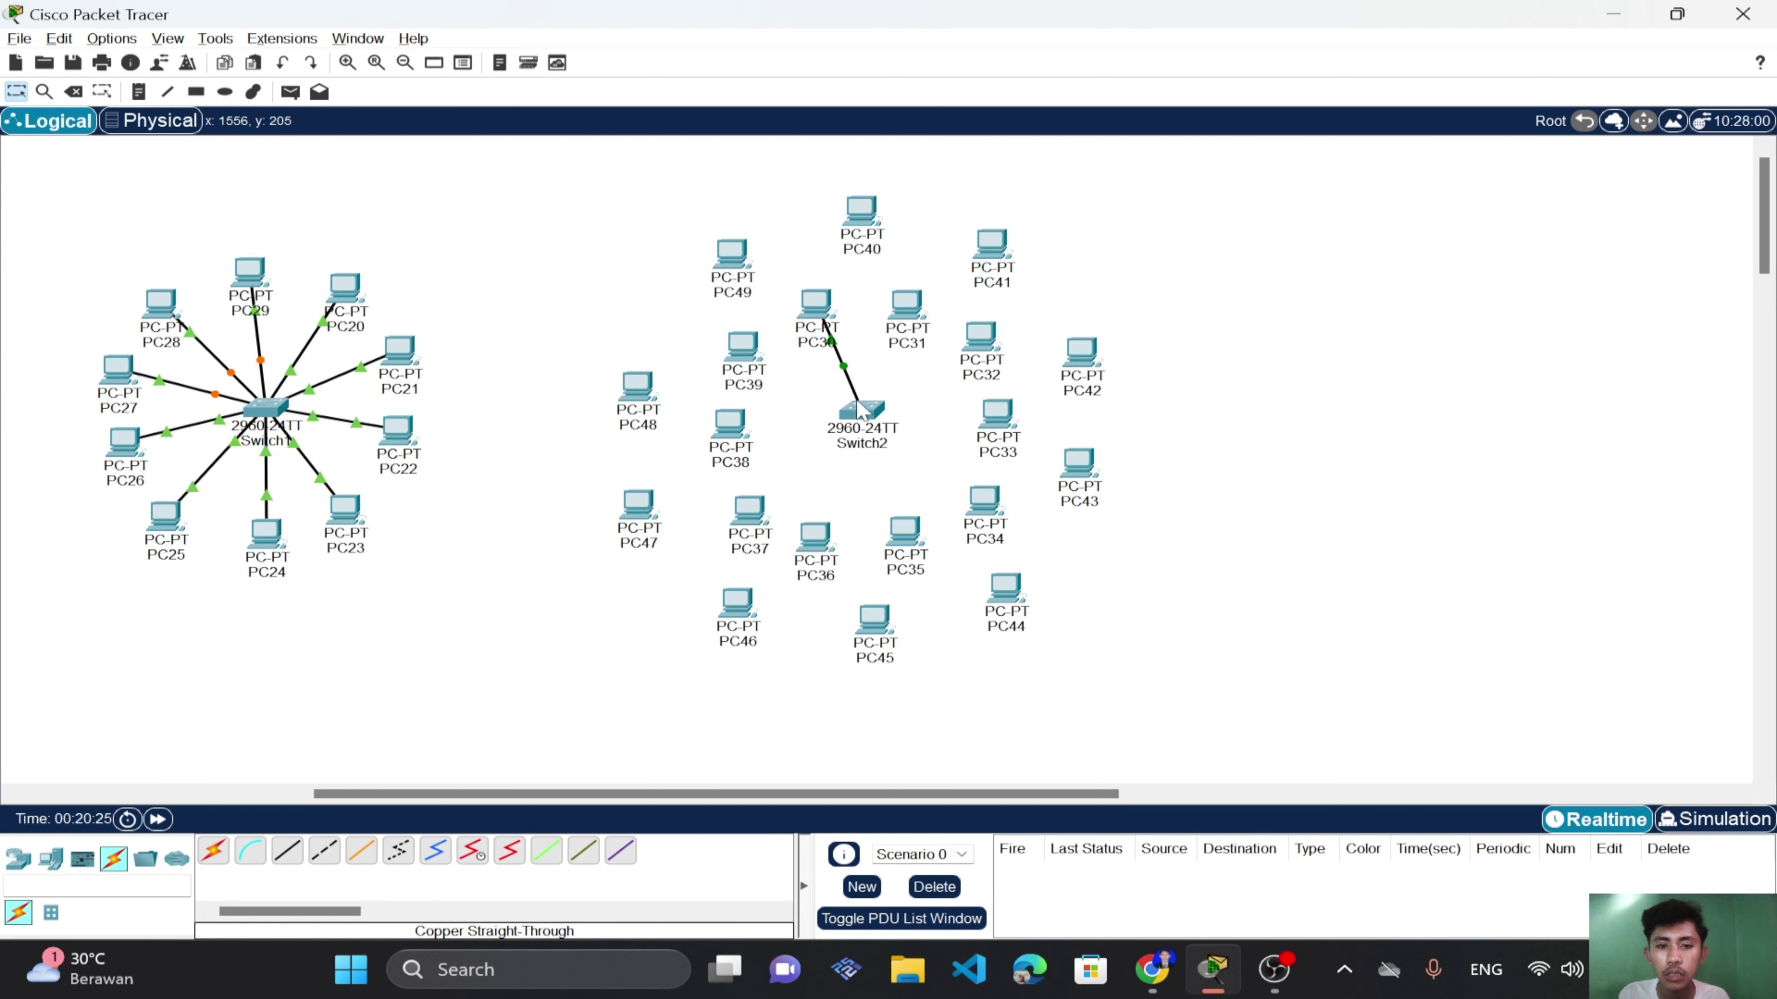
Connect Switch2 FastEthernet0/2 to PC31 FastEthernet0 with a copper straight-through cable.
{"action": "left_click", "coordinate": [287, 850]}
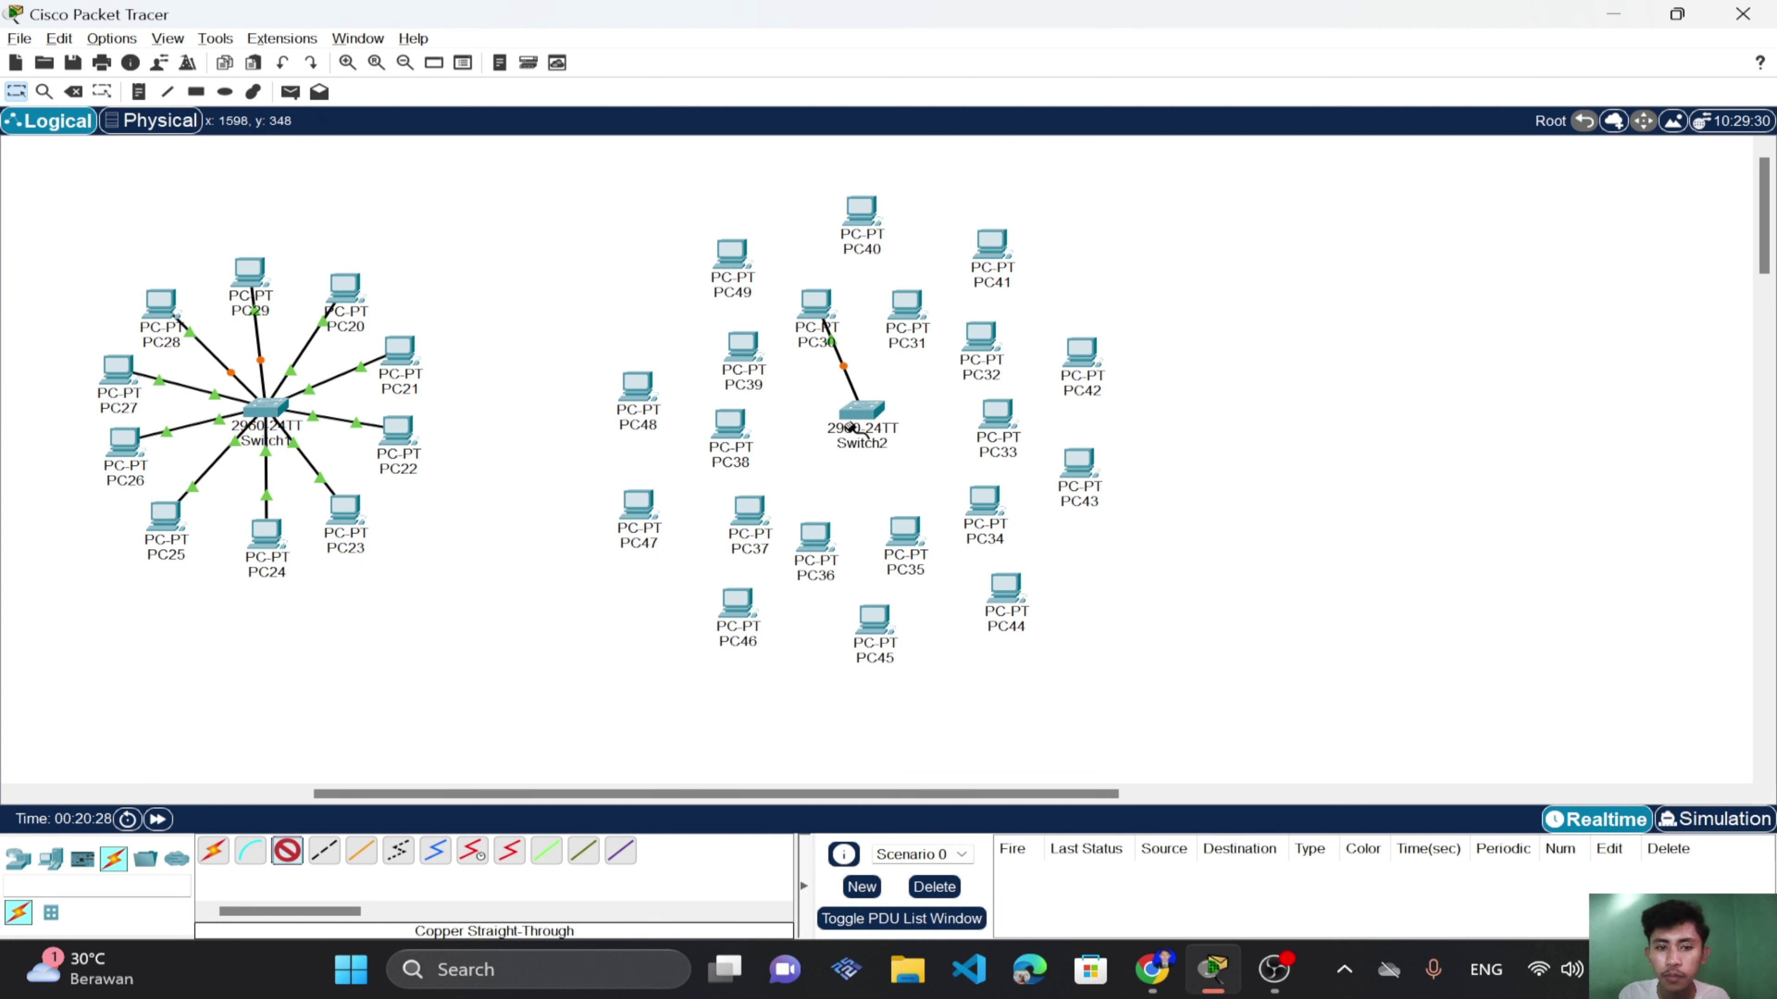
{"action": "left_click", "coordinate": [862, 420]}
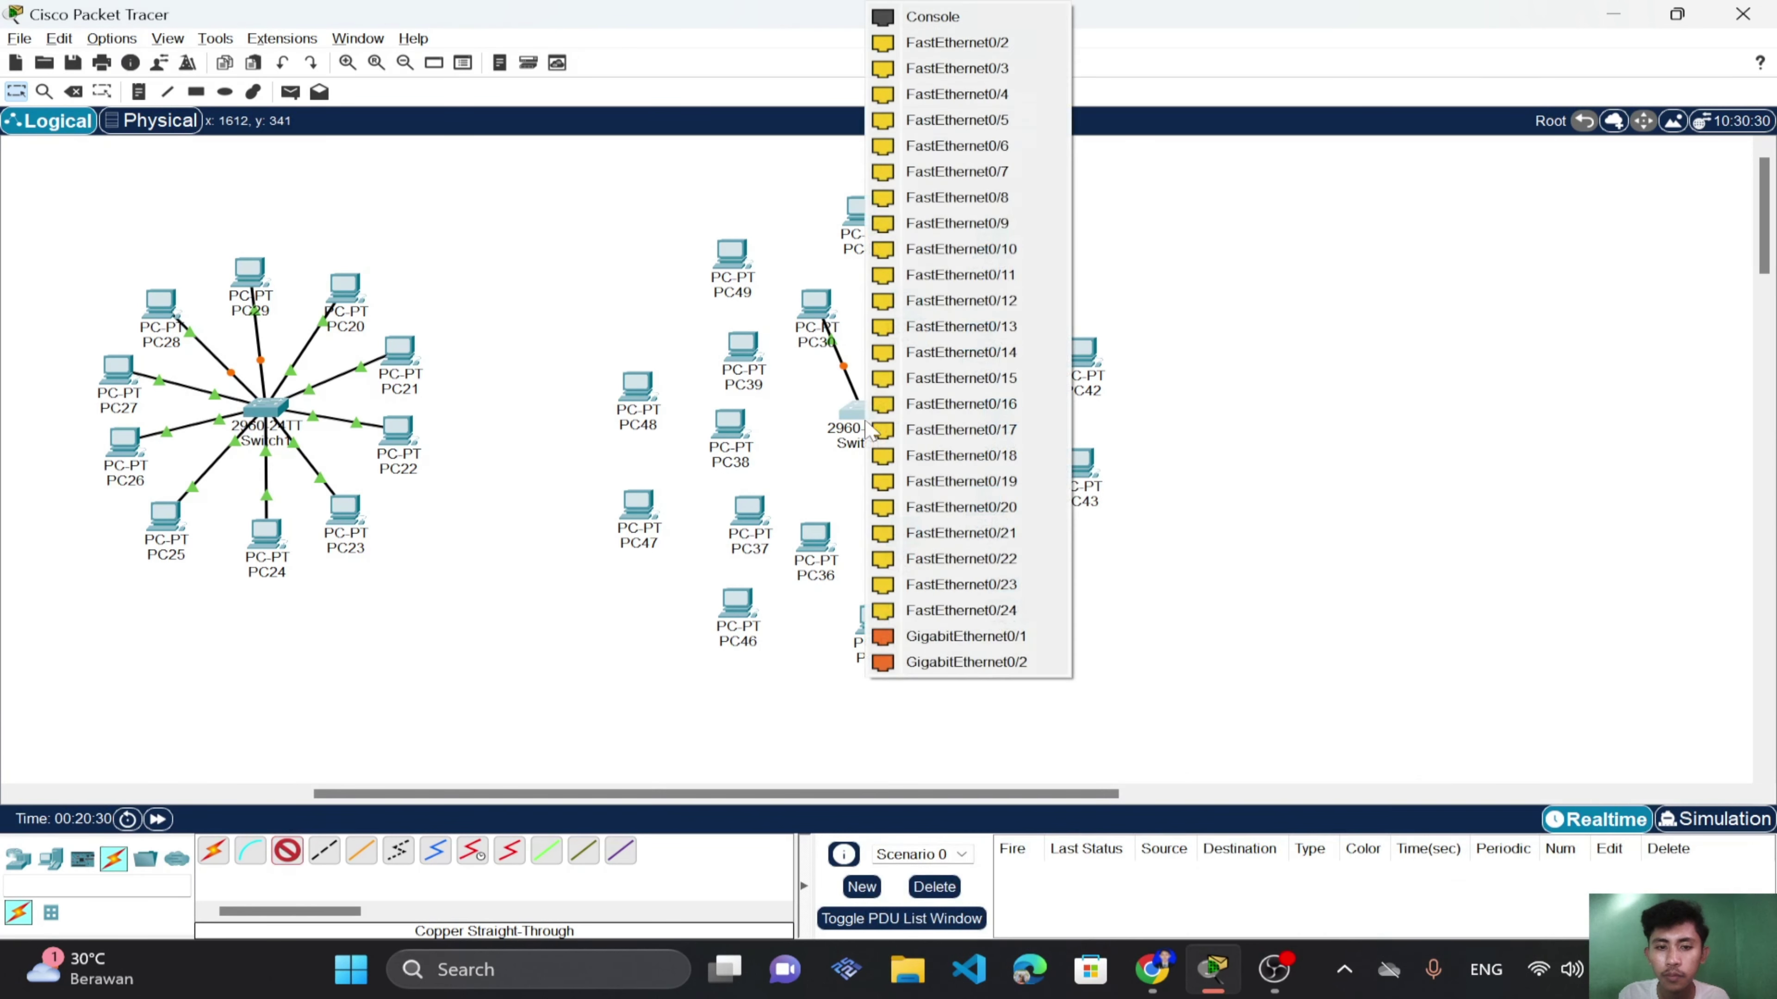
{"action": "left_click", "coordinate": [966, 44]}
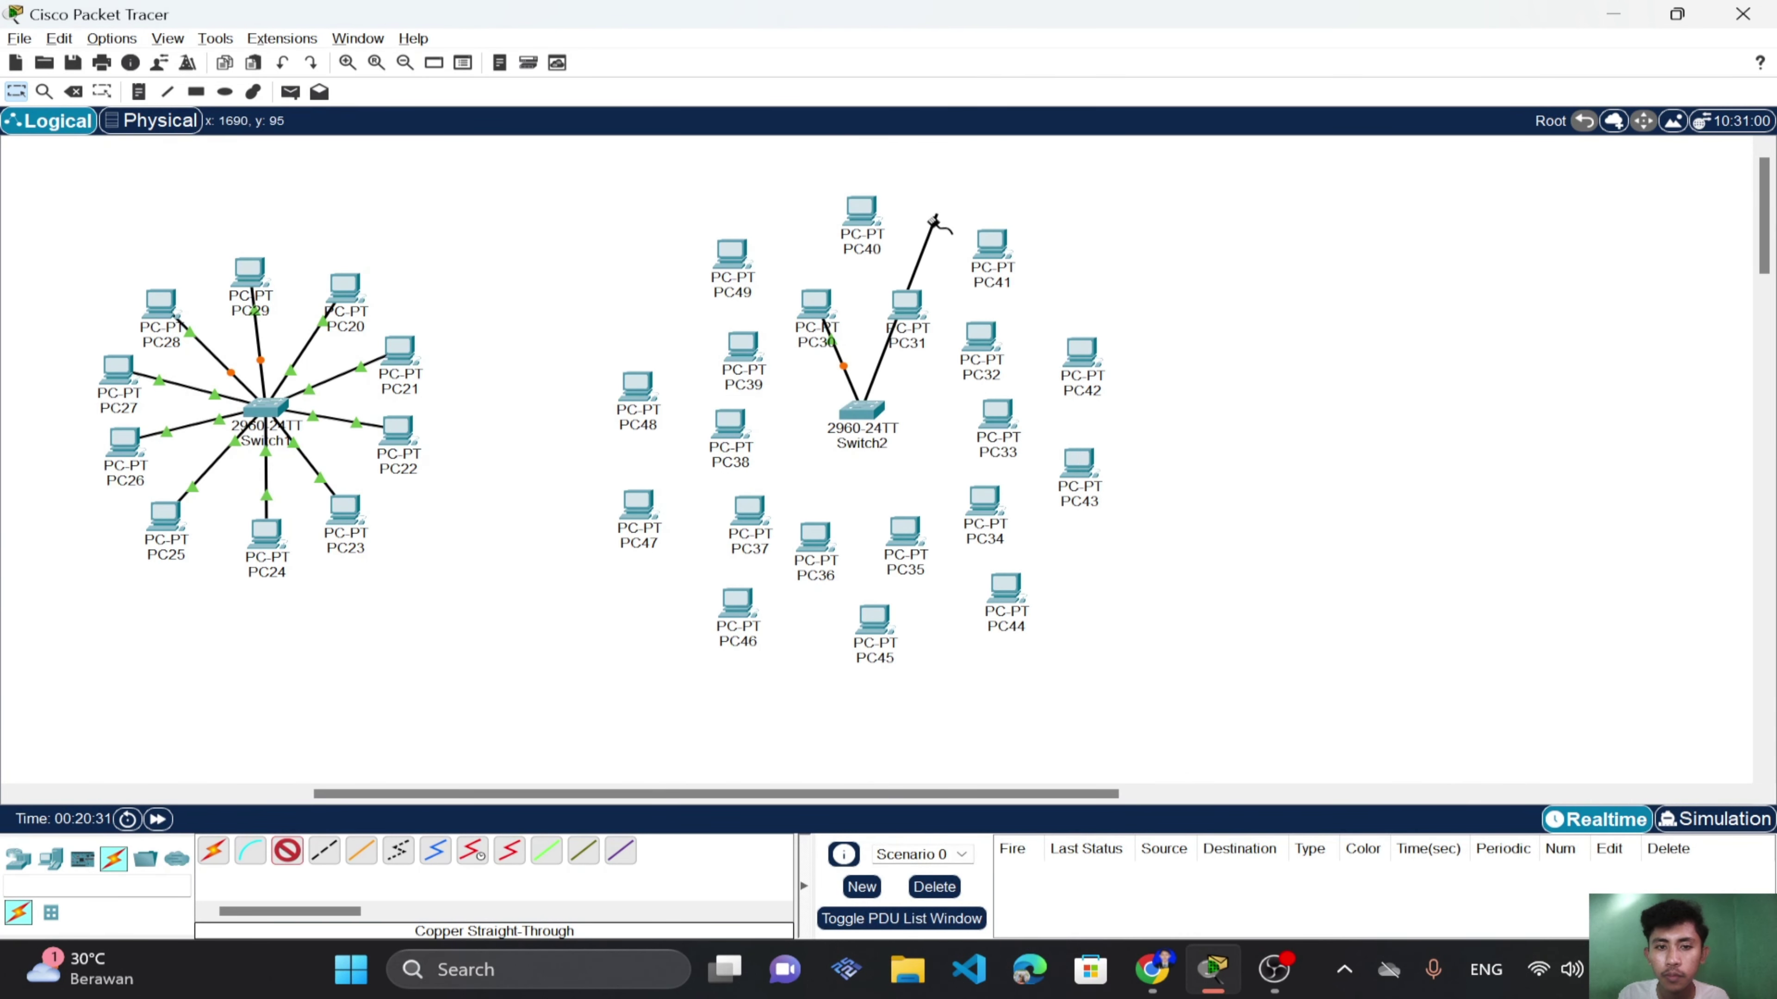
{"action": "left_click", "coordinate": [909, 301]}
{"action": "left_click", "coordinate": [975, 394]}
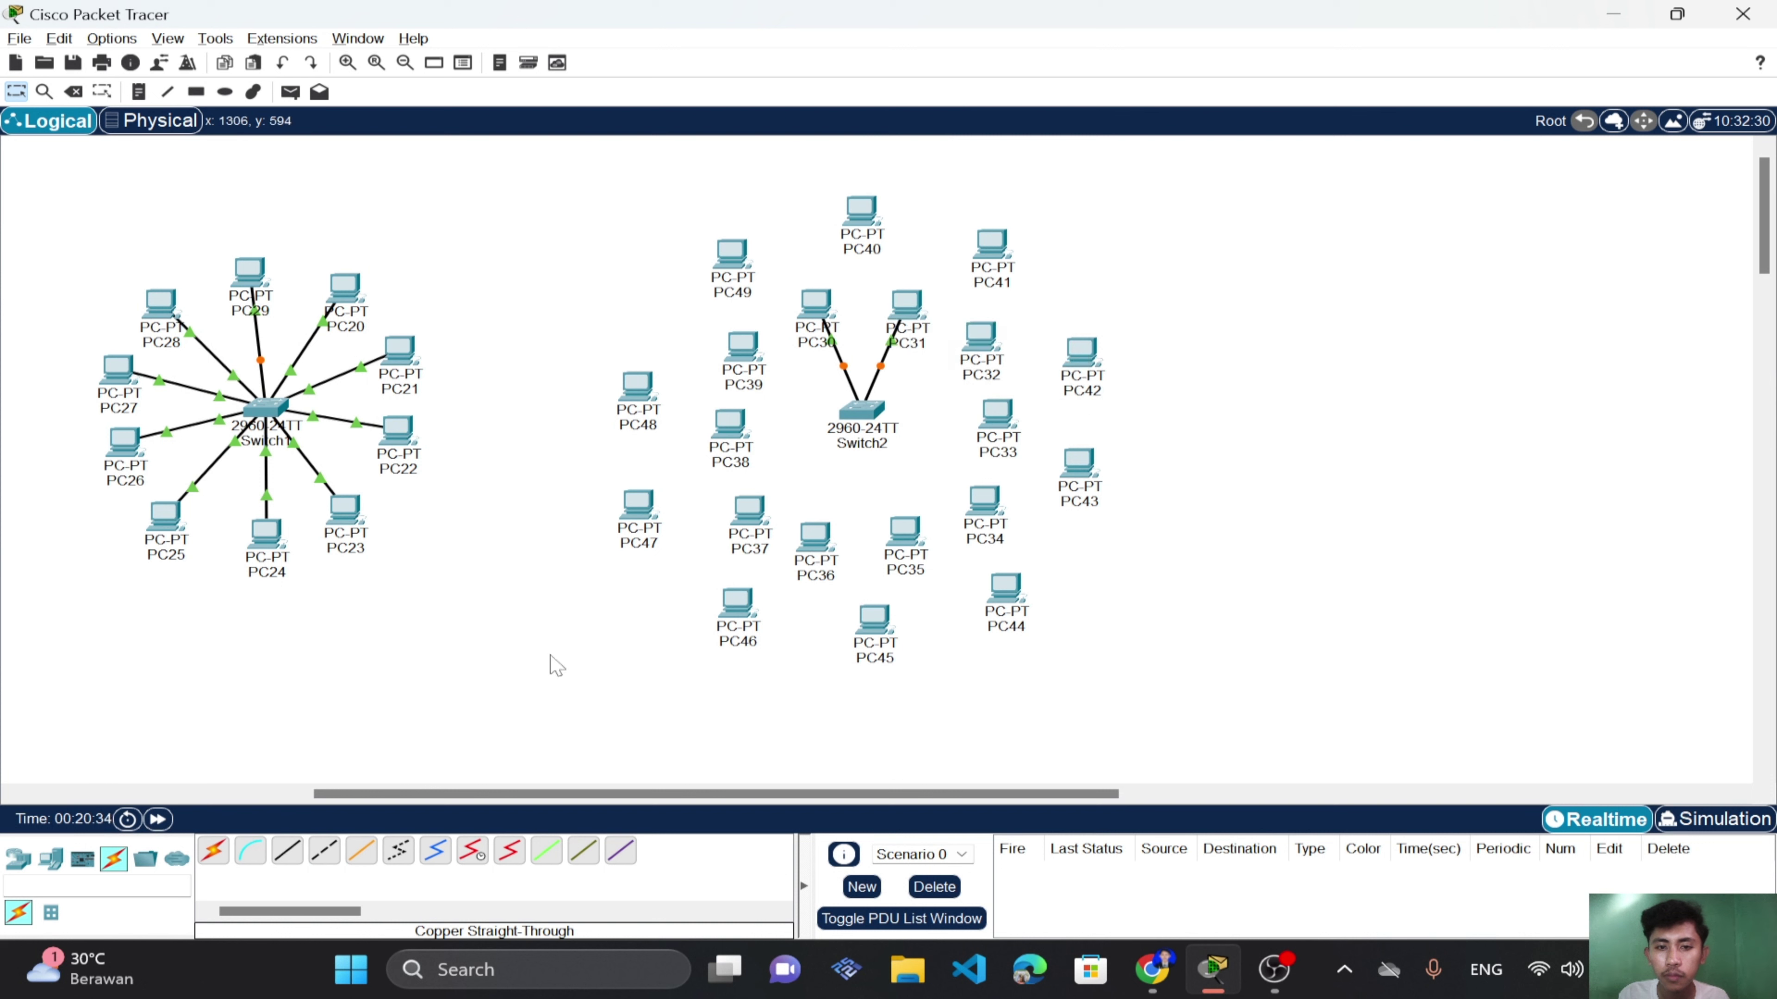
Connect Switch2 FastEthernet0/3 to PC32 FastEthernet0 with a copper straight-through cable.
{"action": "left_click", "coordinate": [286, 858]}
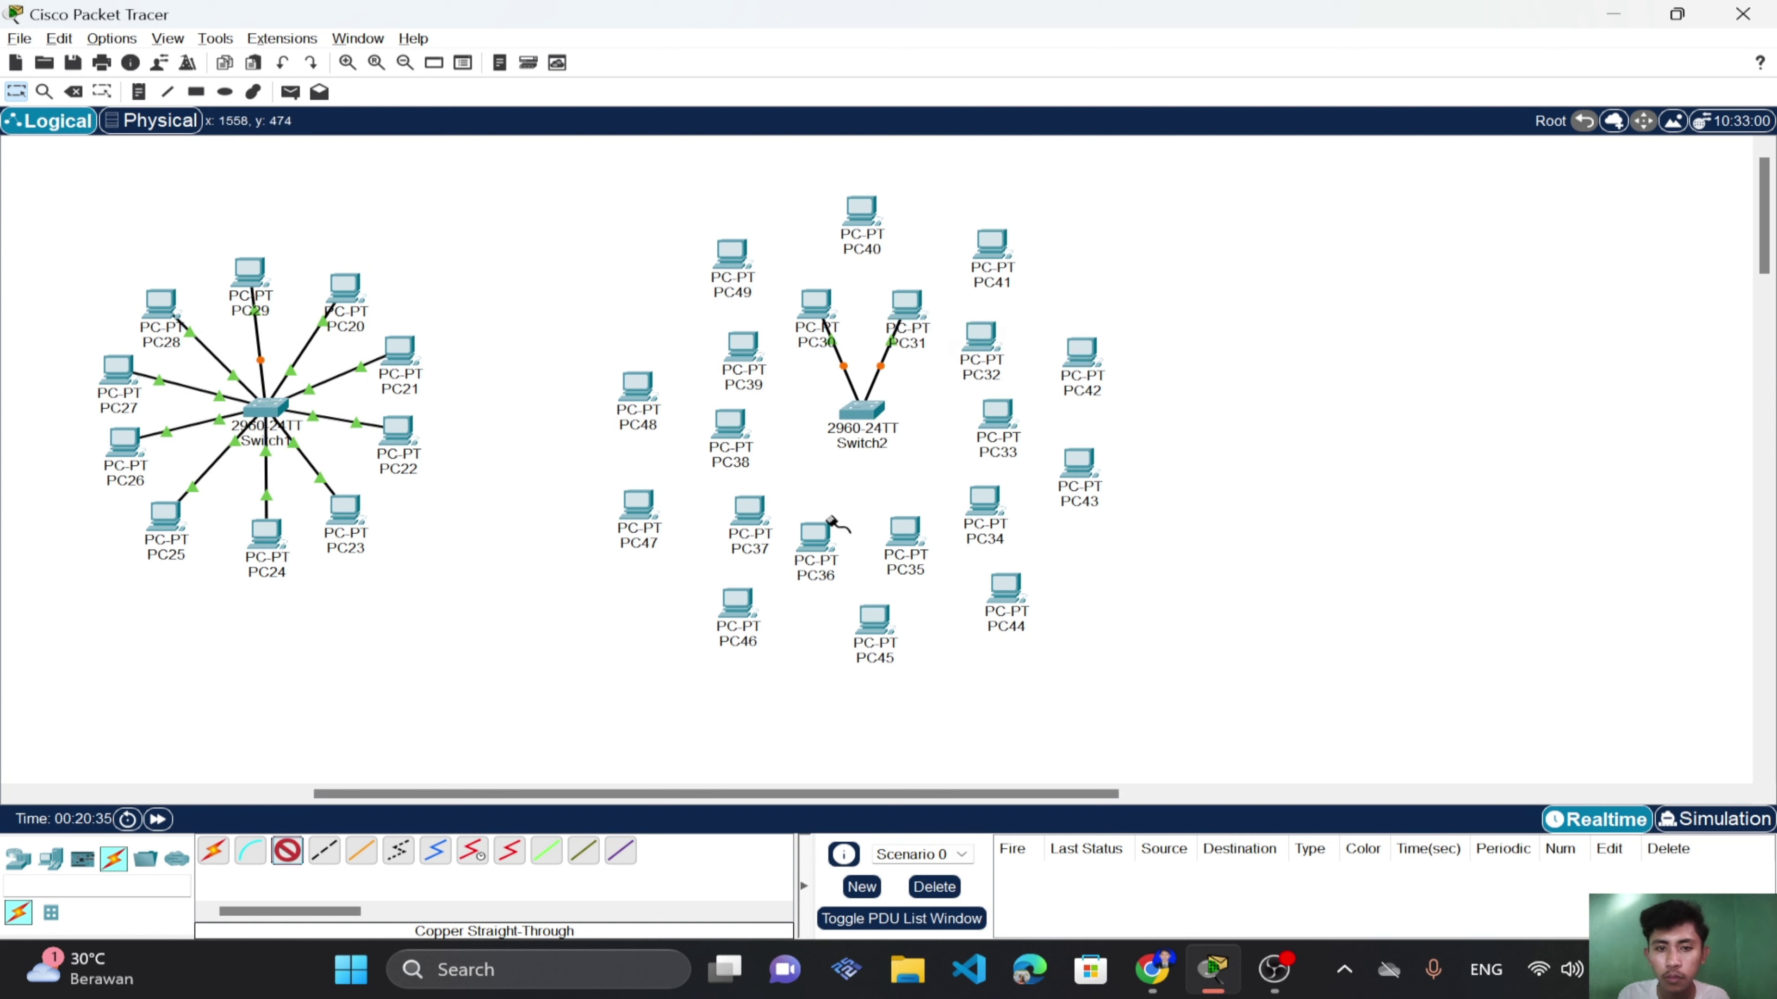
{"action": "left_click", "coordinate": [857, 418]}
{"action": "left_click", "coordinate": [1005, 62]}
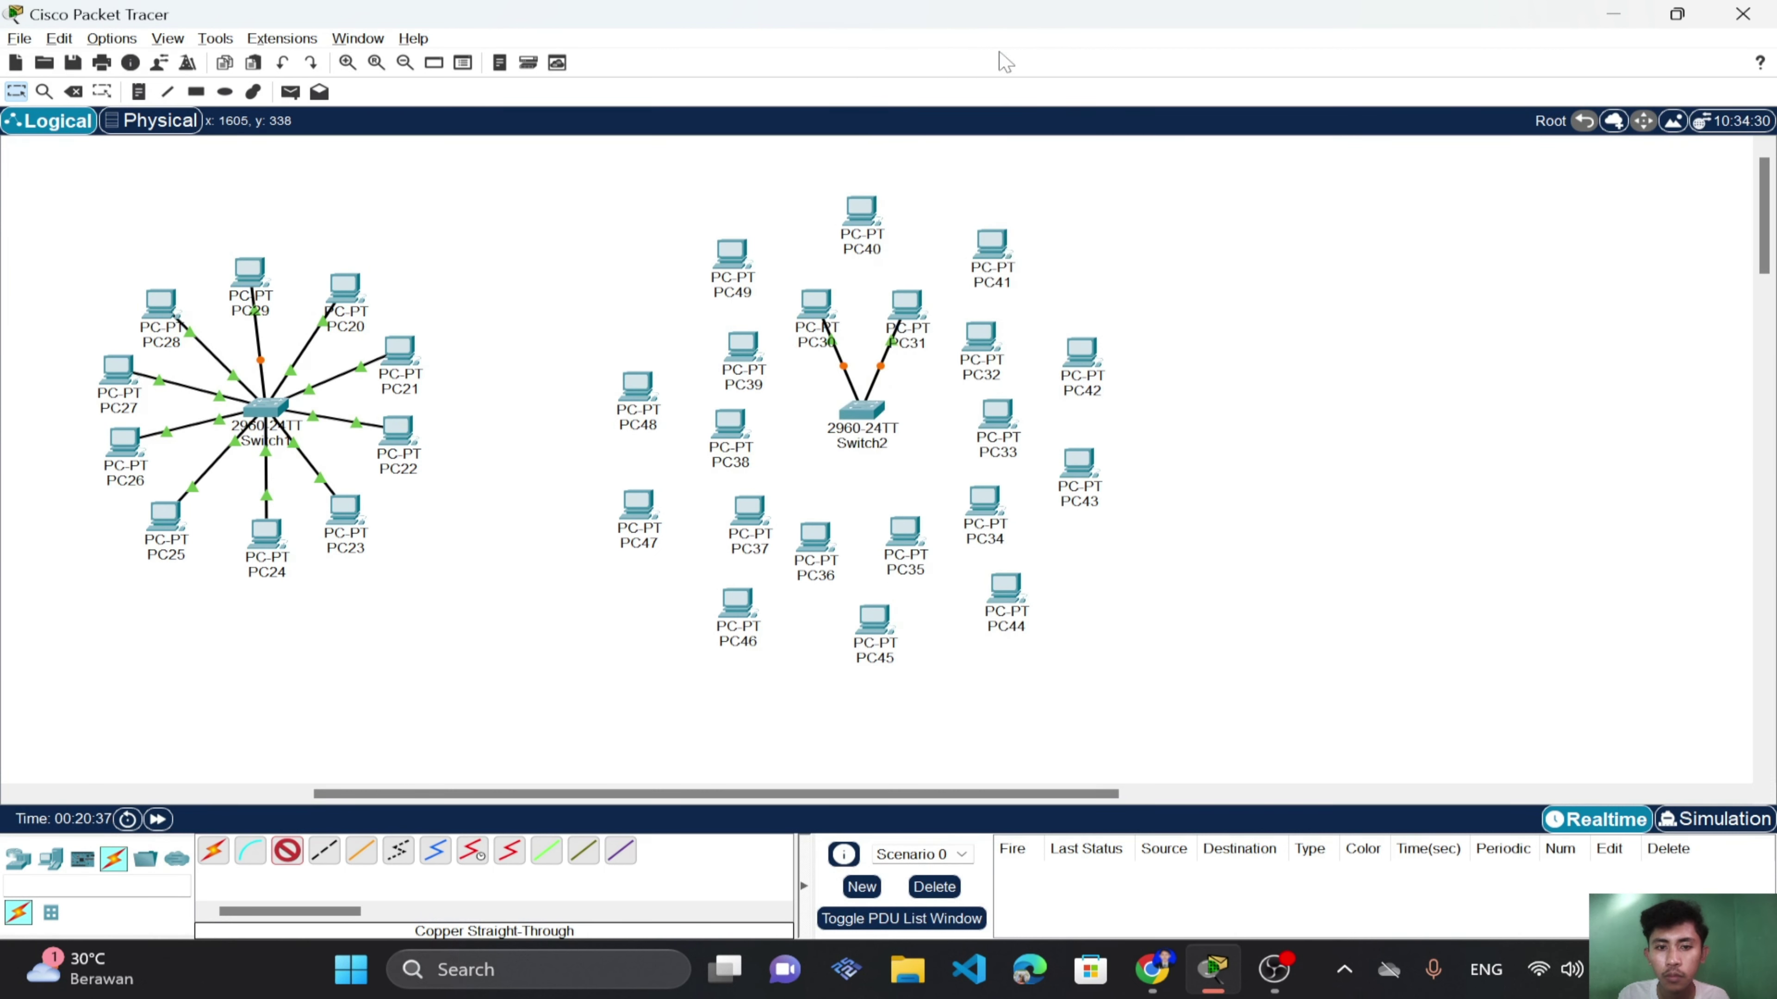
{"action": "left_click", "coordinate": [981, 340]}
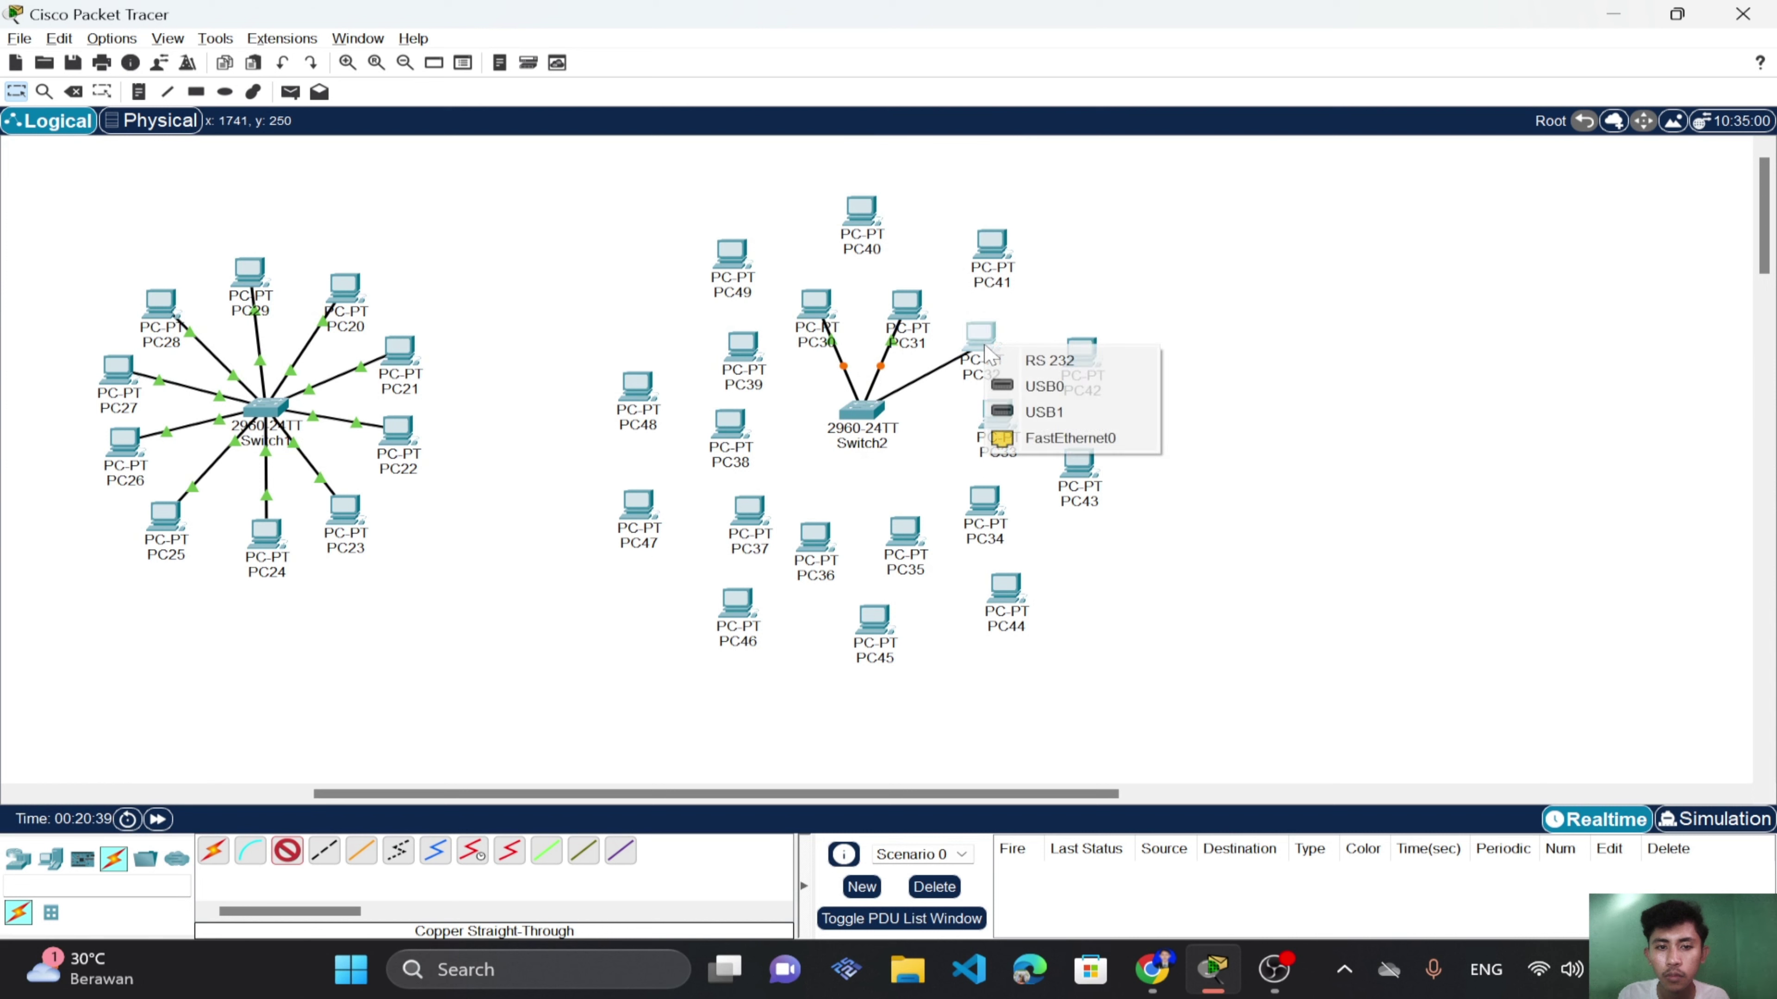
{"action": "left_click", "coordinate": [1031, 441]}
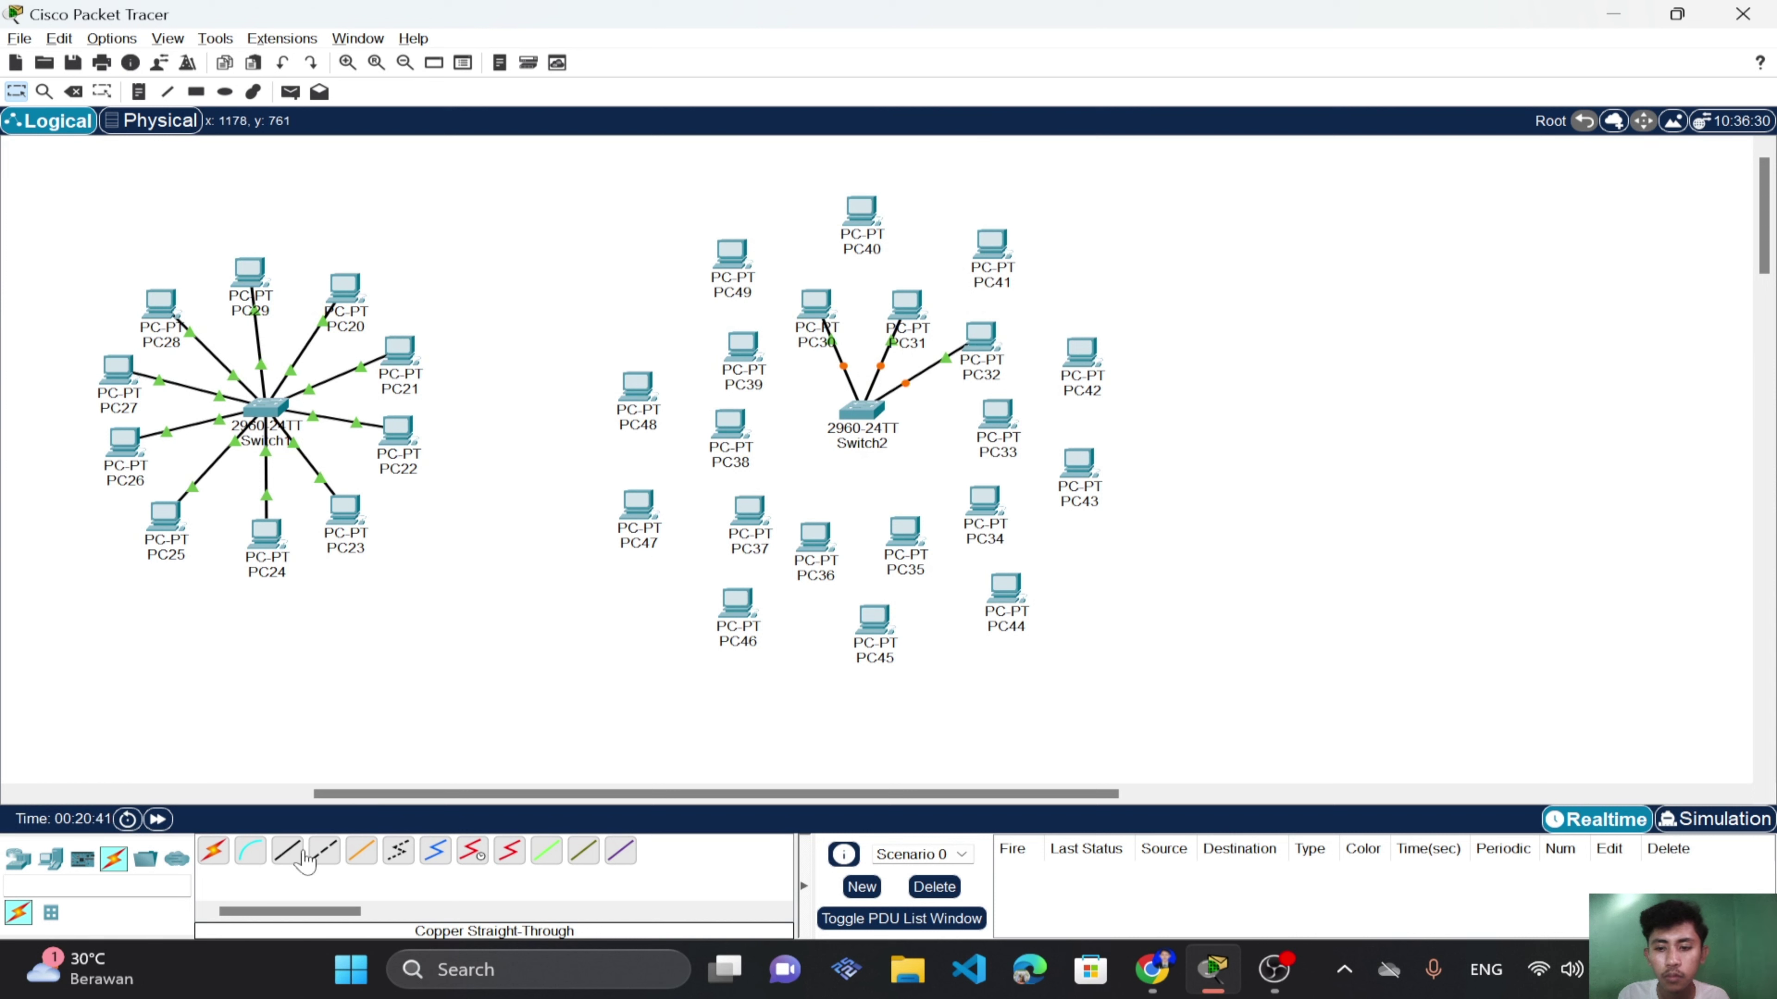
Connect Switch2 FastEthernet0/4 to PC33 FastEthernet0 with a copper straight-through cable.
{"action": "left_click", "coordinate": [857, 412]}
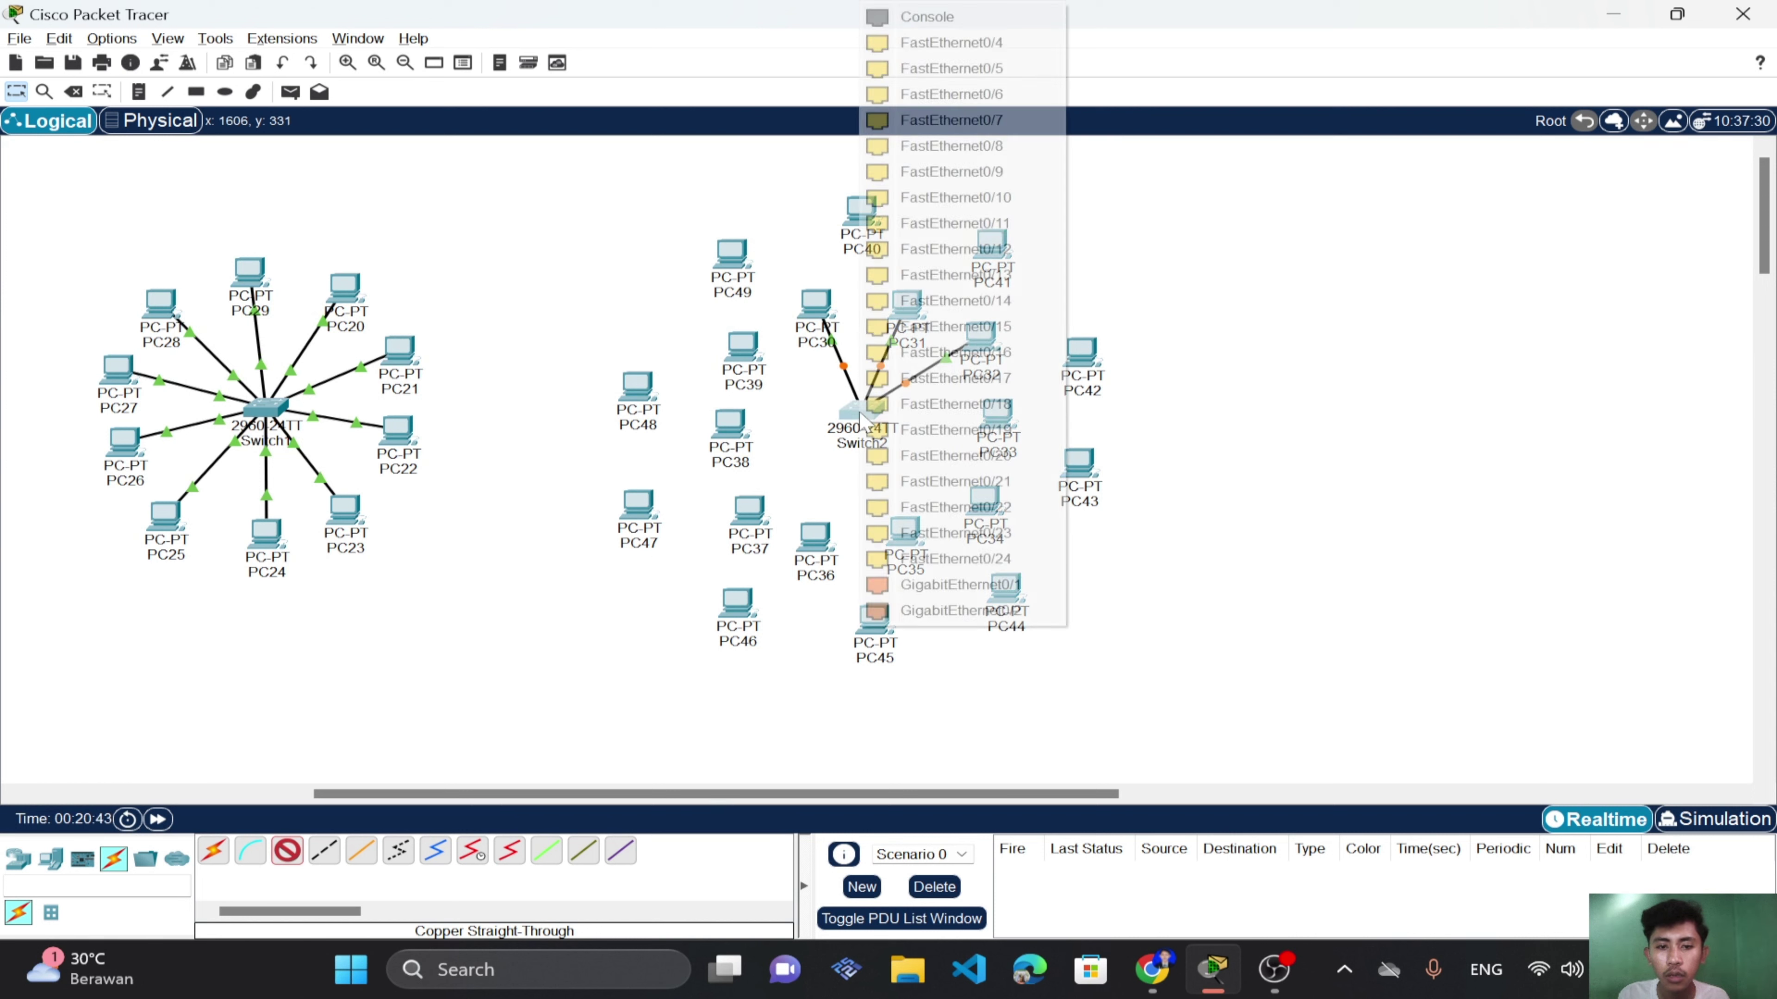
{"action": "left_click", "coordinate": [968, 43]}
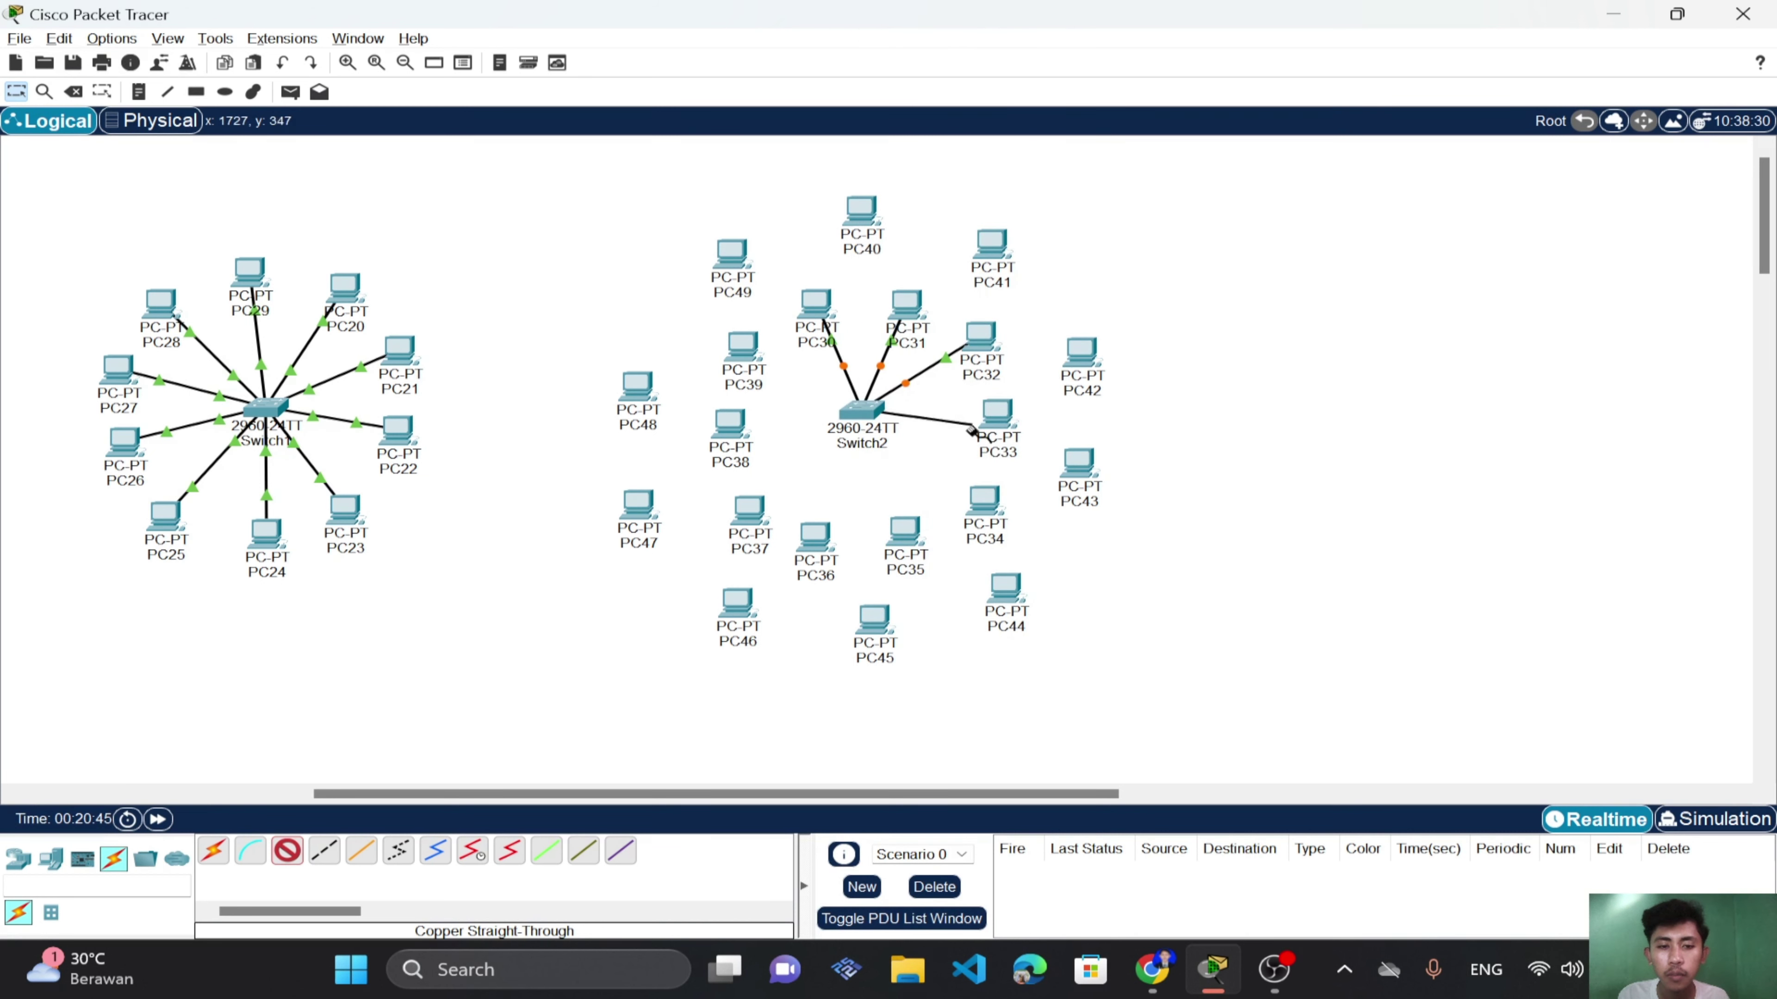
{"action": "left_click", "coordinate": [1002, 434]}
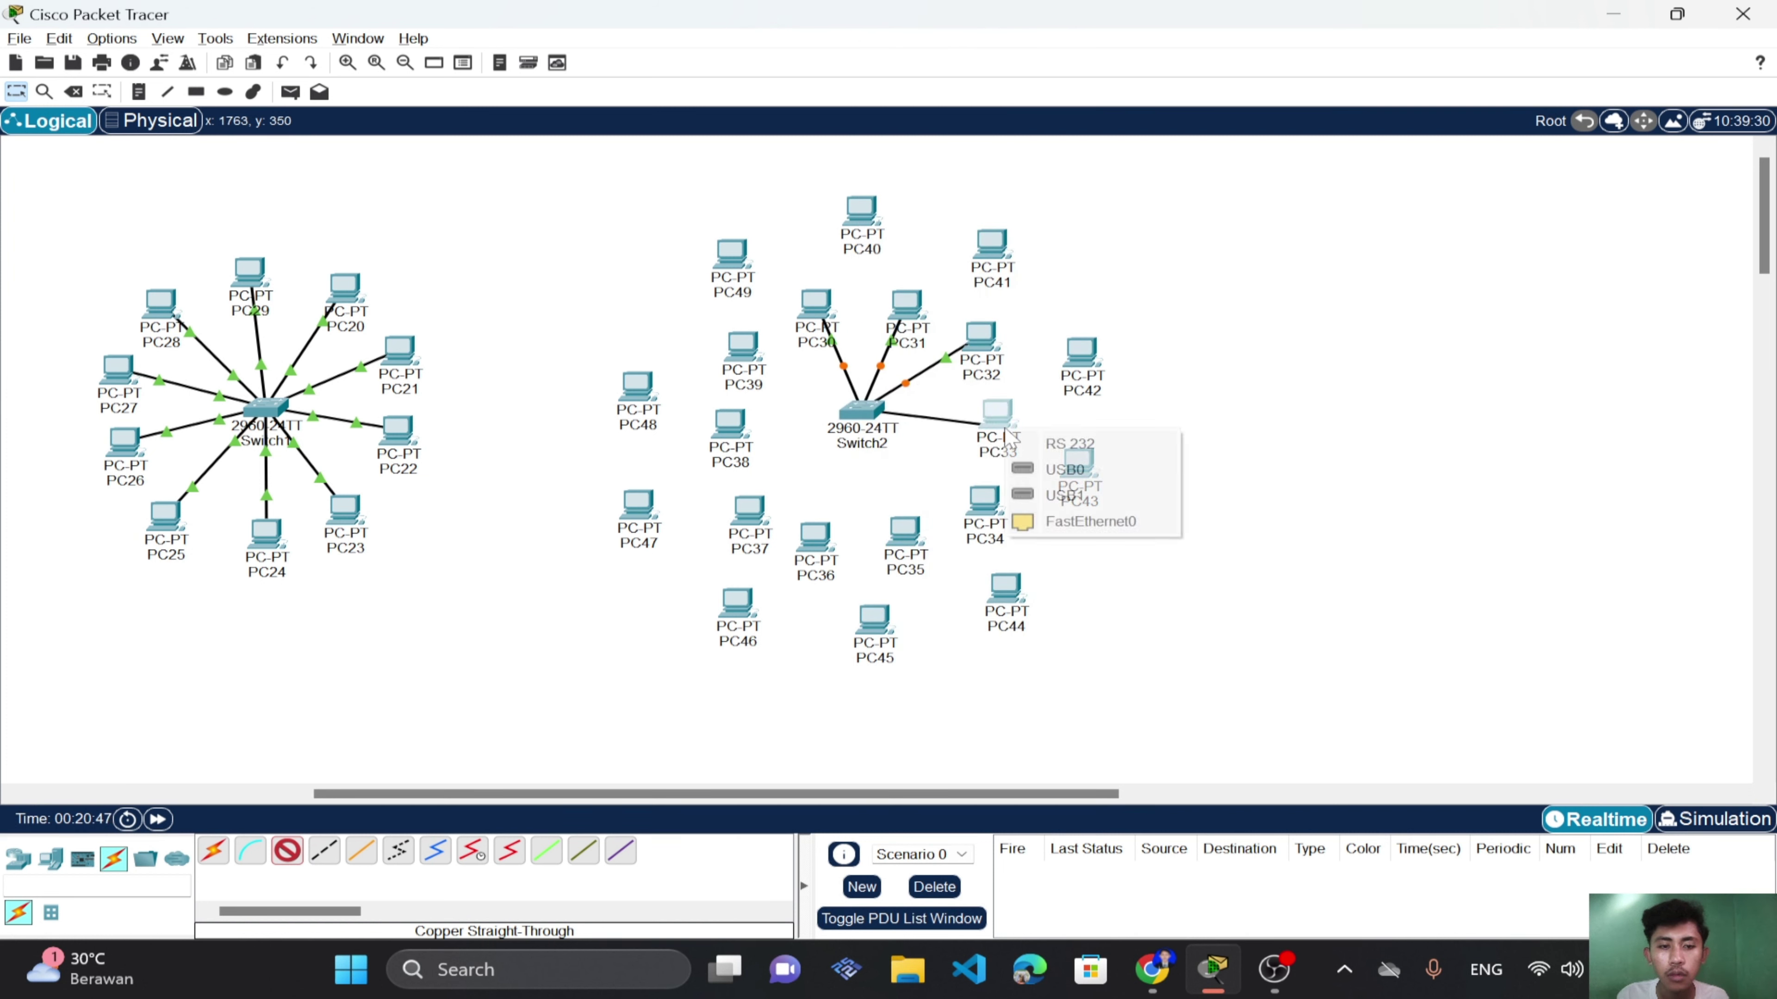
{"action": "left_click", "coordinate": [1077, 520]}
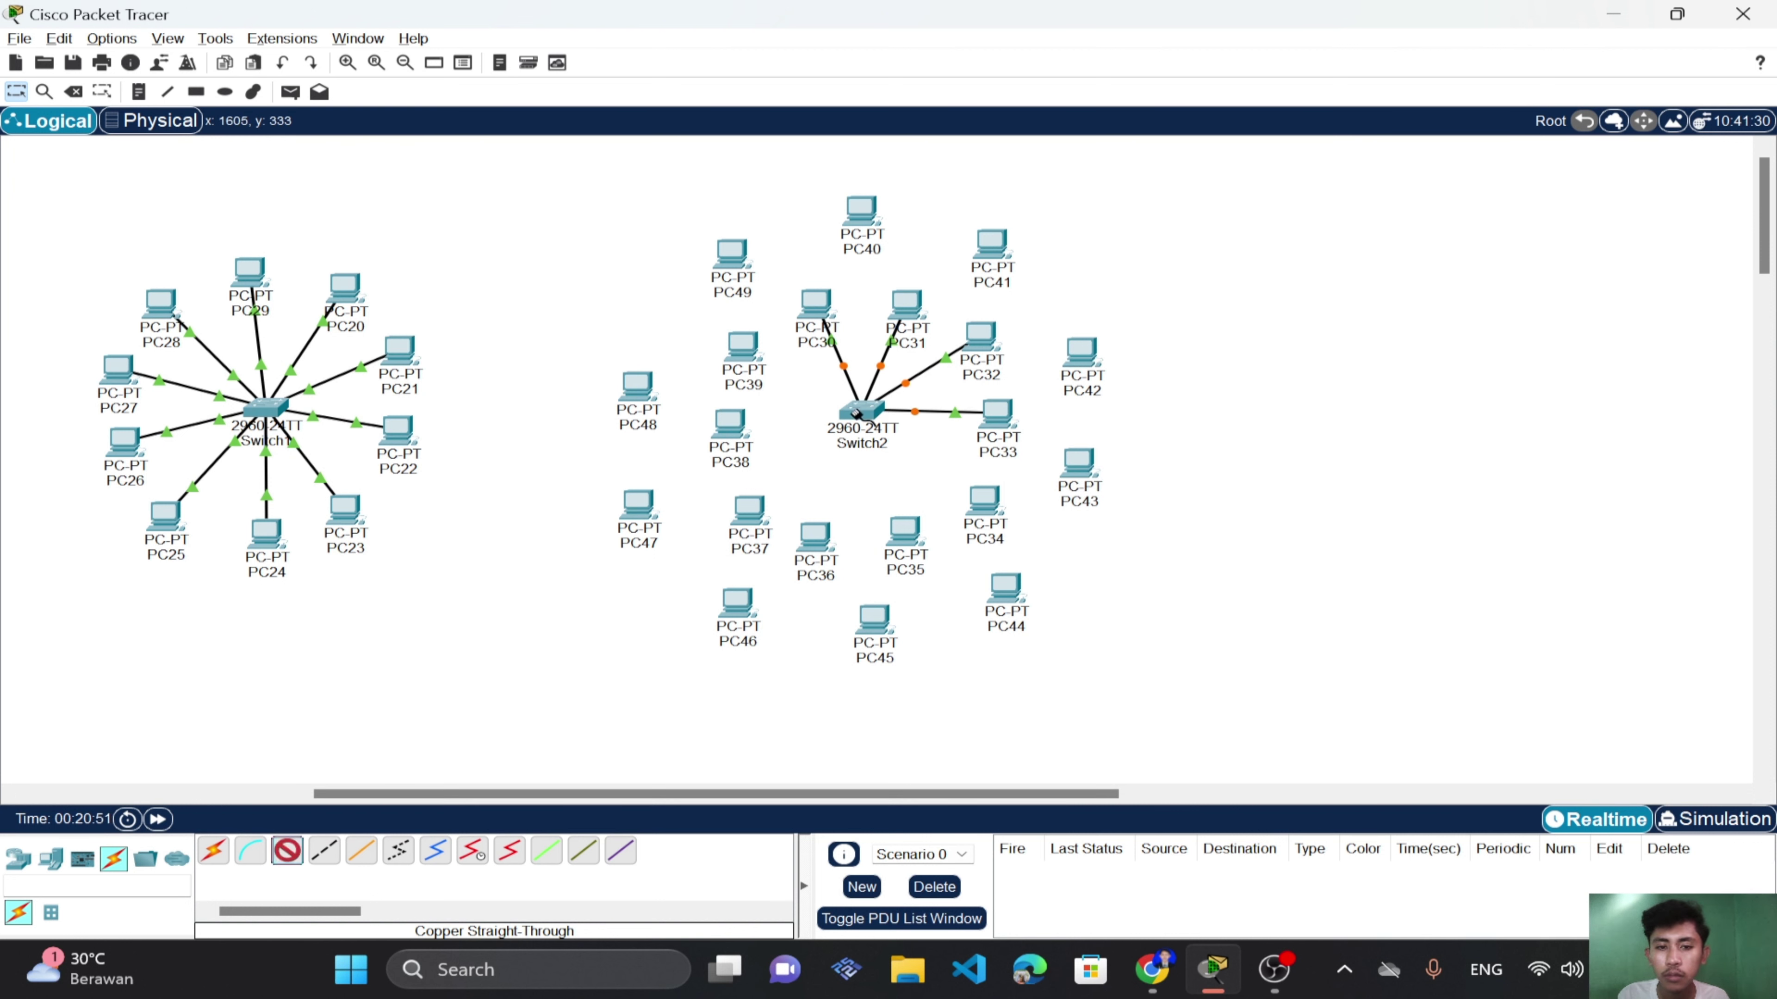
Connect Switch2 FastEthernet0/5 to PC34 FastEthernet0 with a copper straight-through cable.
{"action": "left_click", "coordinate": [855, 413]}
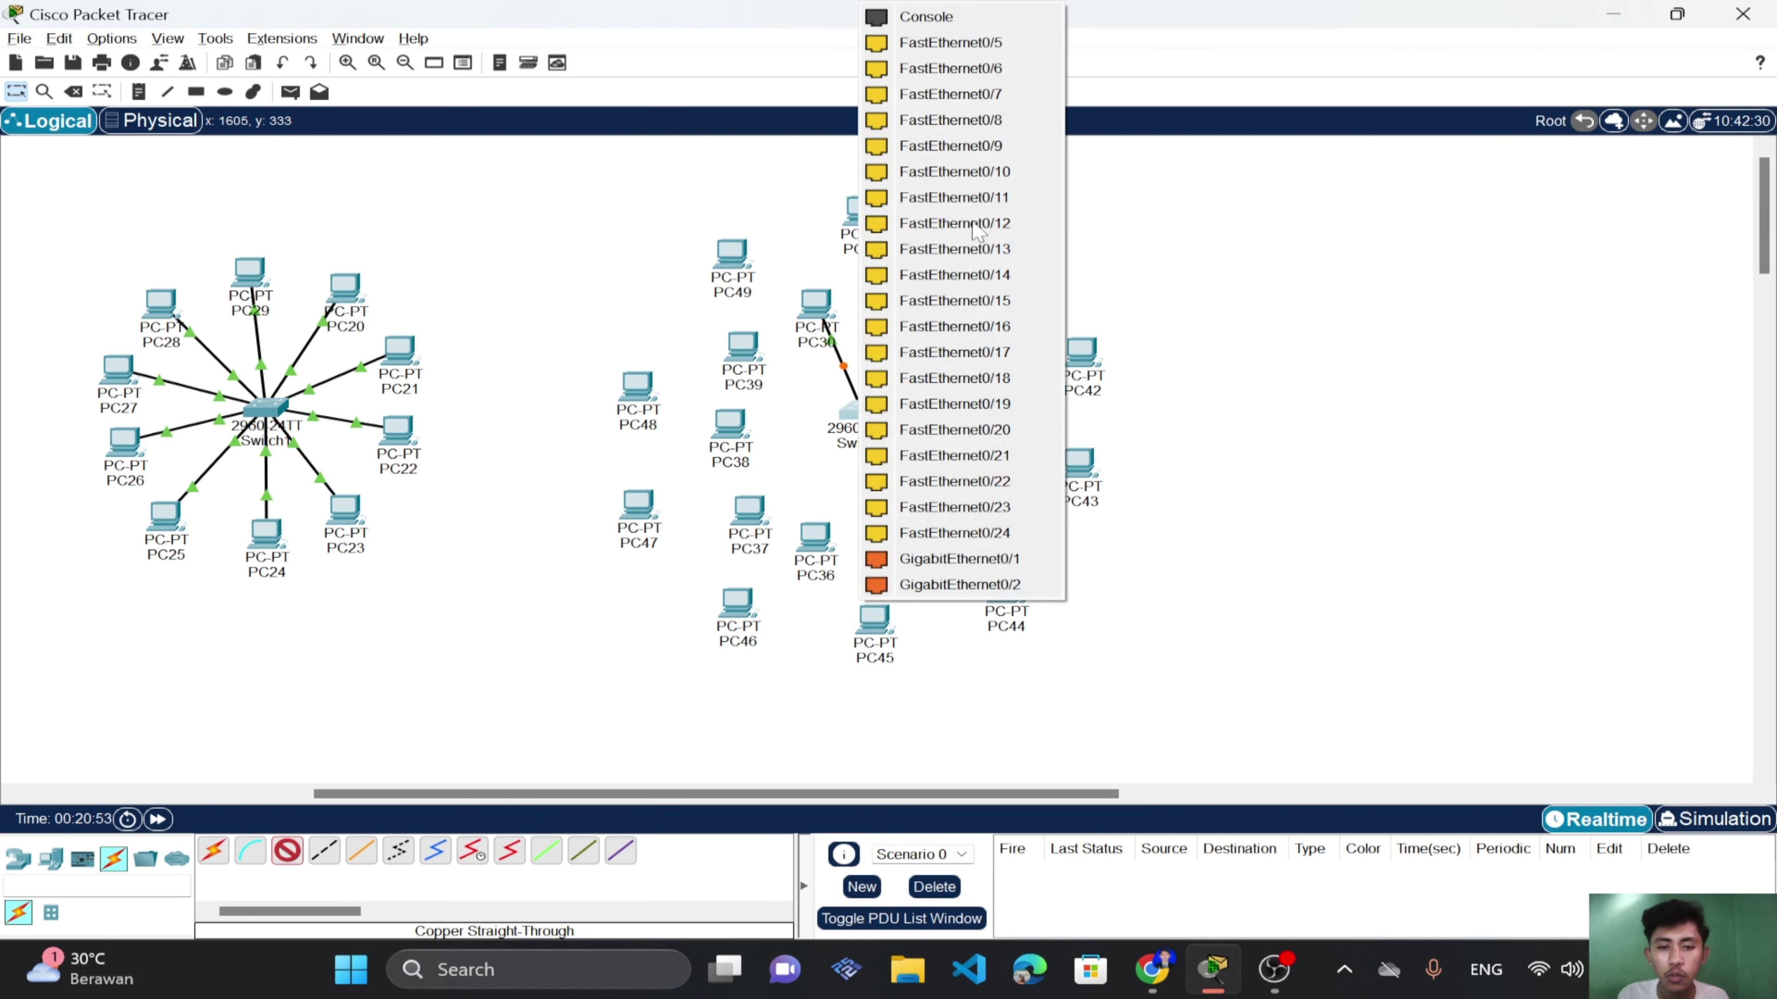
{"action": "left_click", "coordinate": [950, 42]}
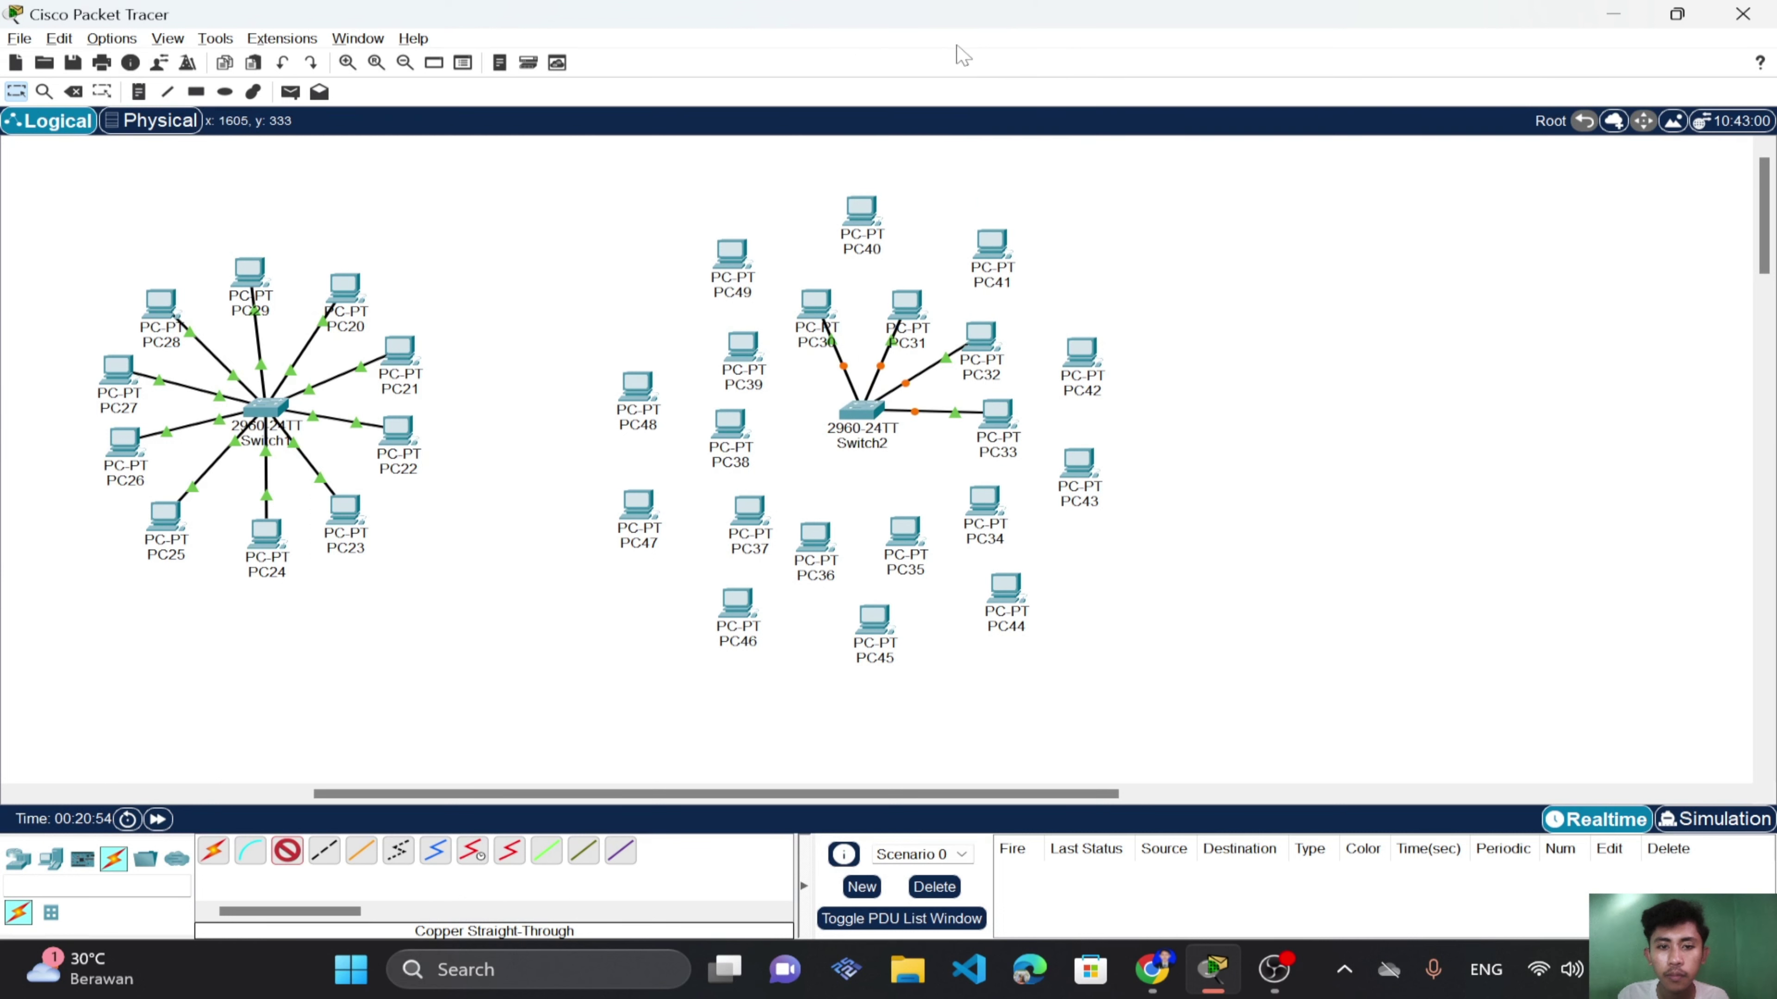
{"action": "left_click", "coordinate": [983, 509]}
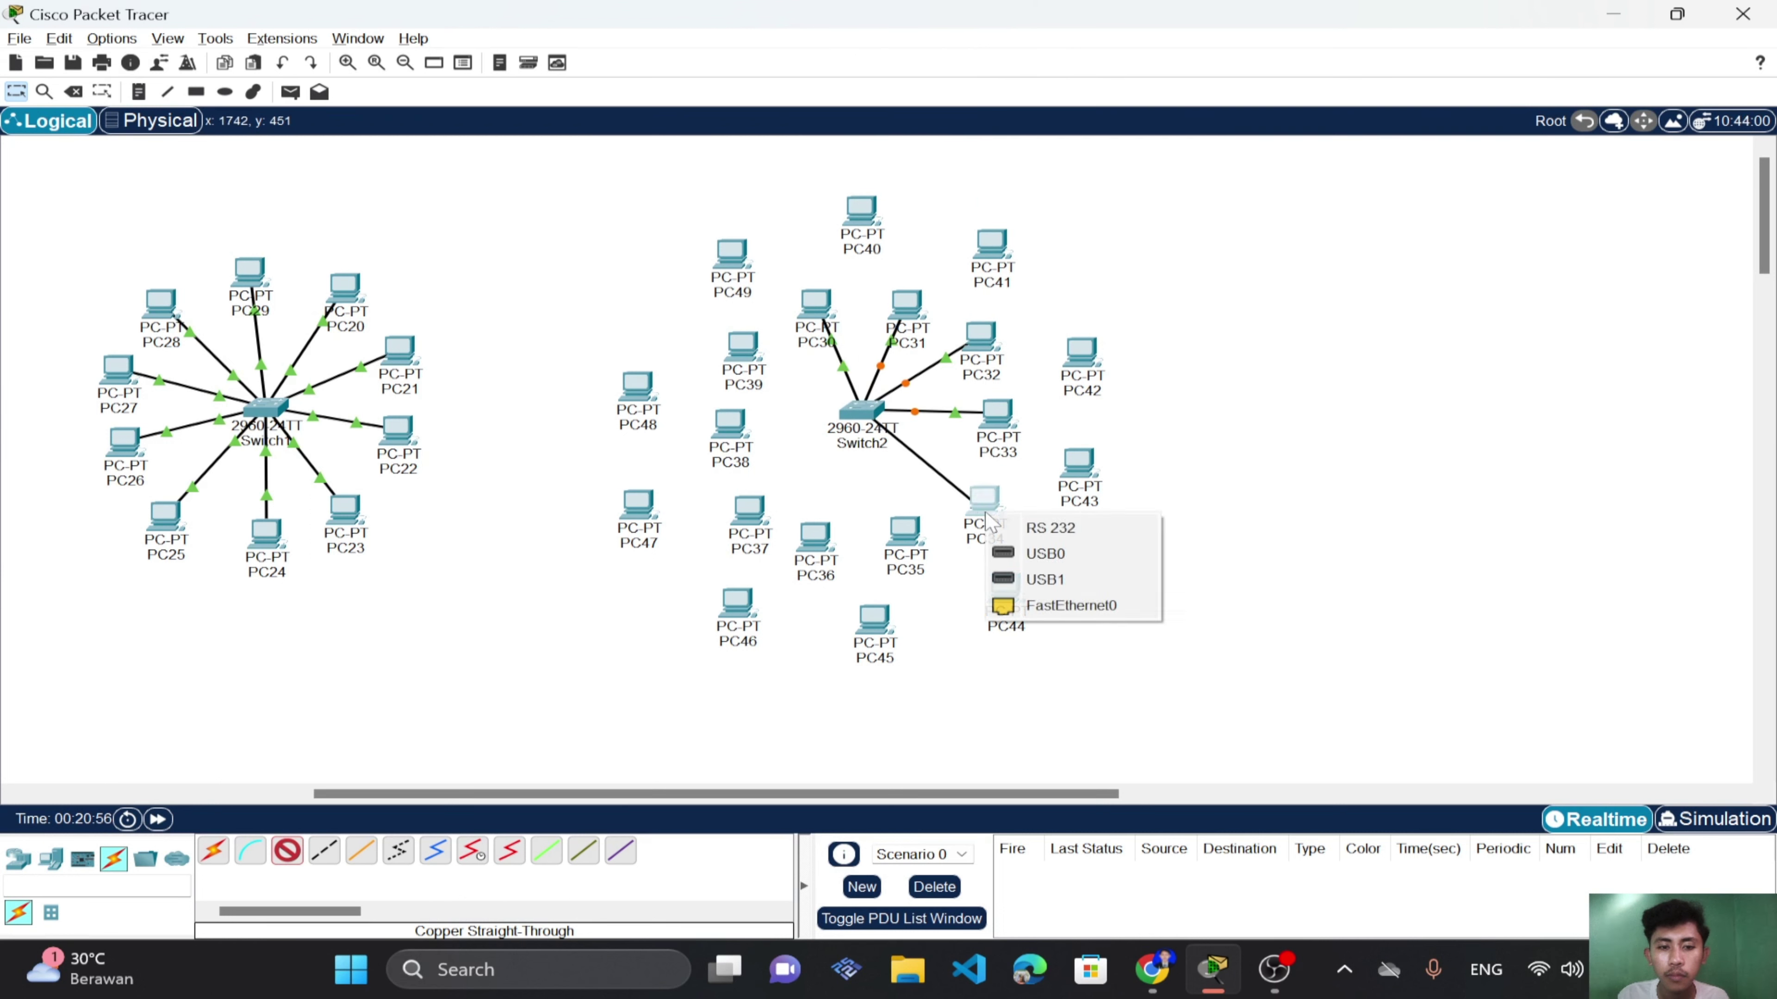
{"action": "left_click", "coordinate": [1054, 606]}
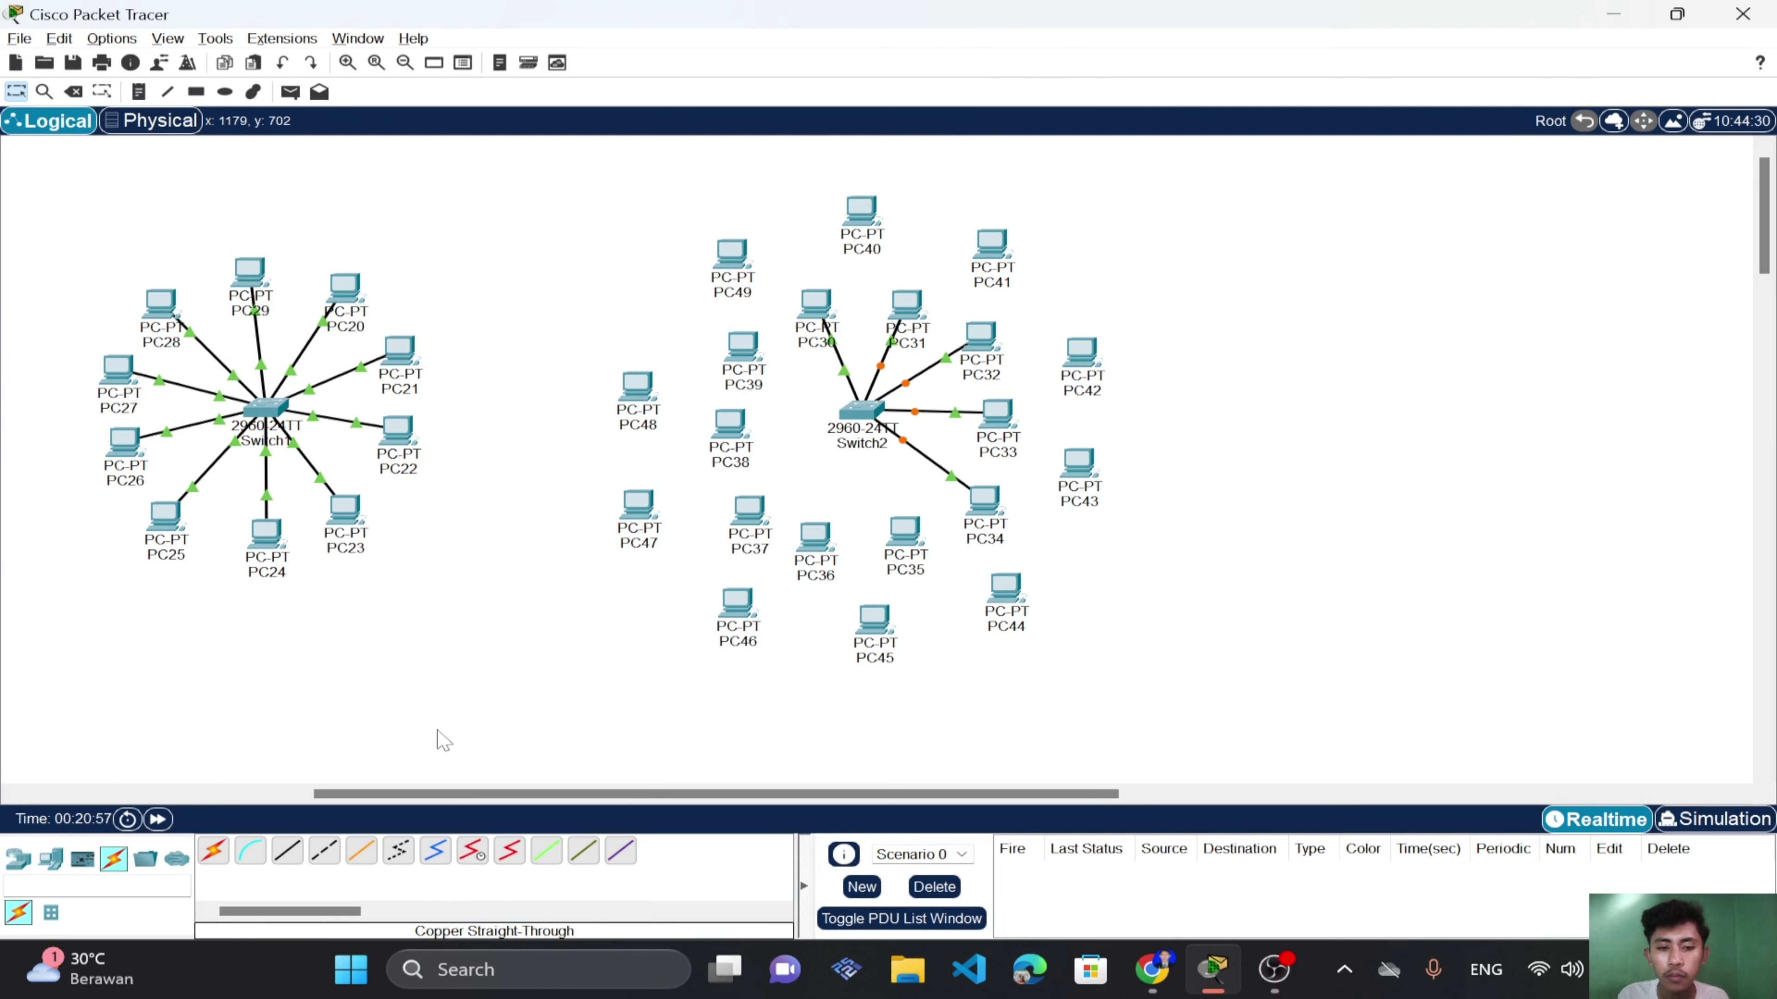
Connect Switch2 FastEthernet0/6 to PC35 FastEthernet0 with a copper straight-through cable.
{"action": "left_click", "coordinate": [287, 853]}
{"action": "left_click", "coordinate": [856, 409]}
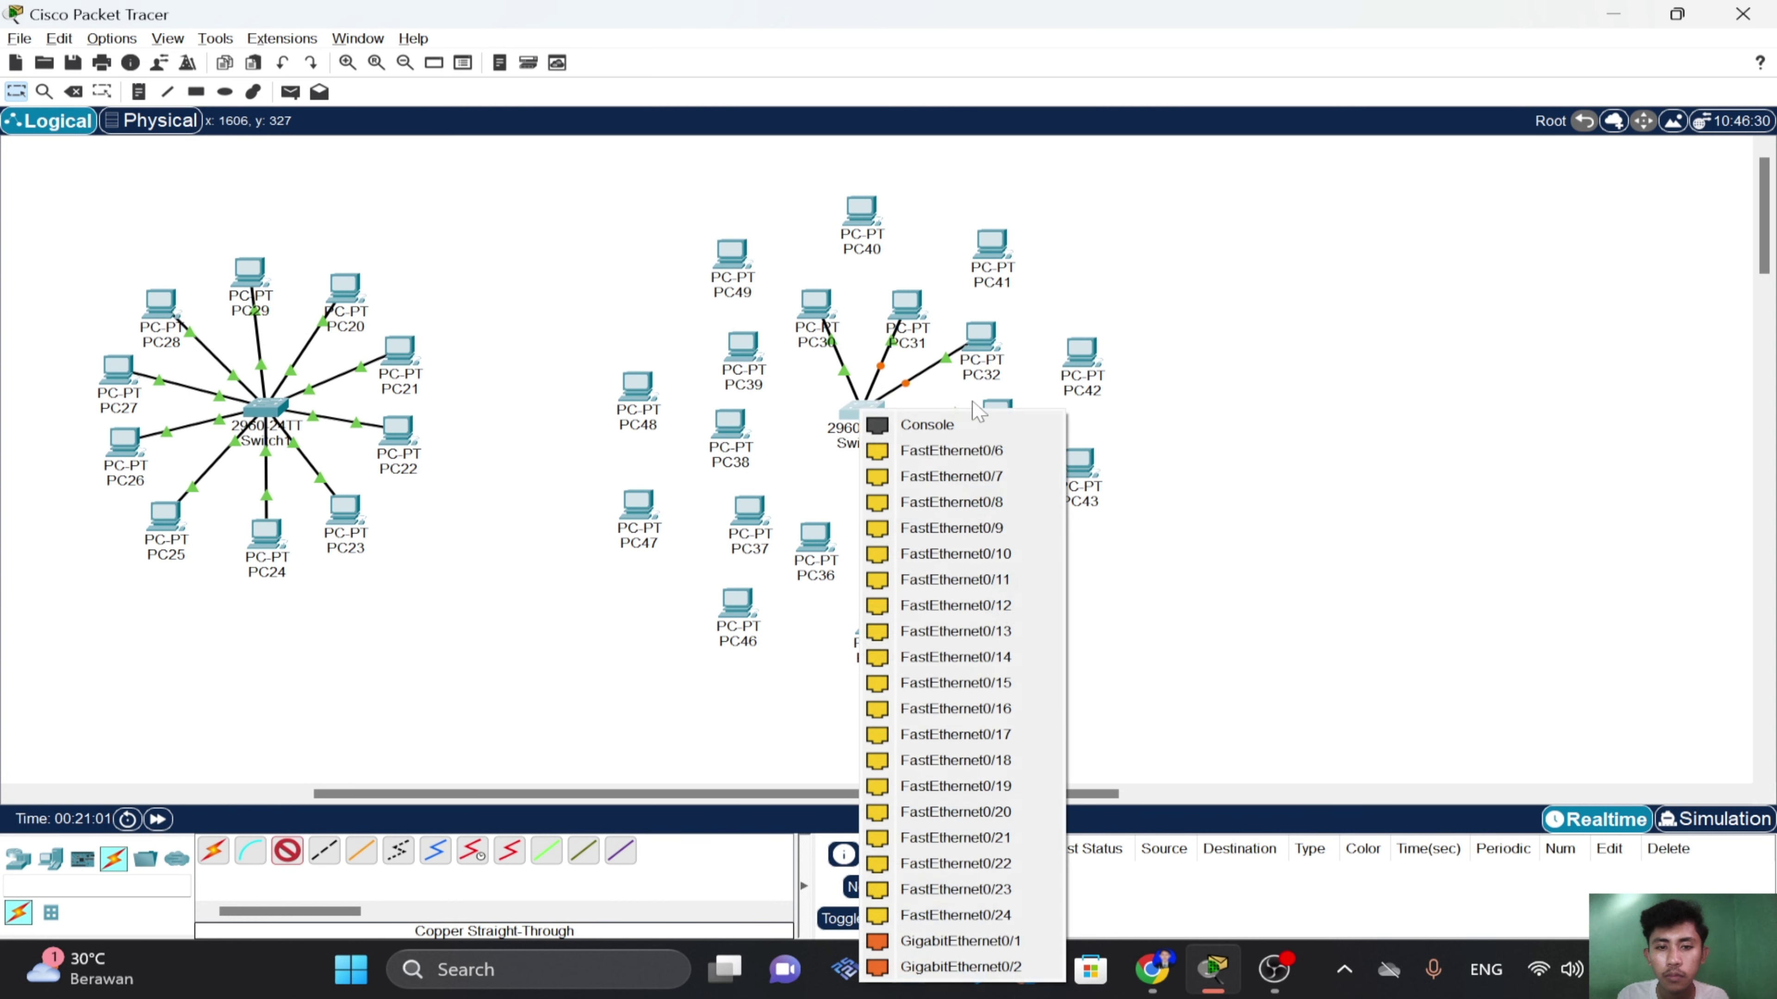
{"action": "left_click", "coordinate": [974, 452]}
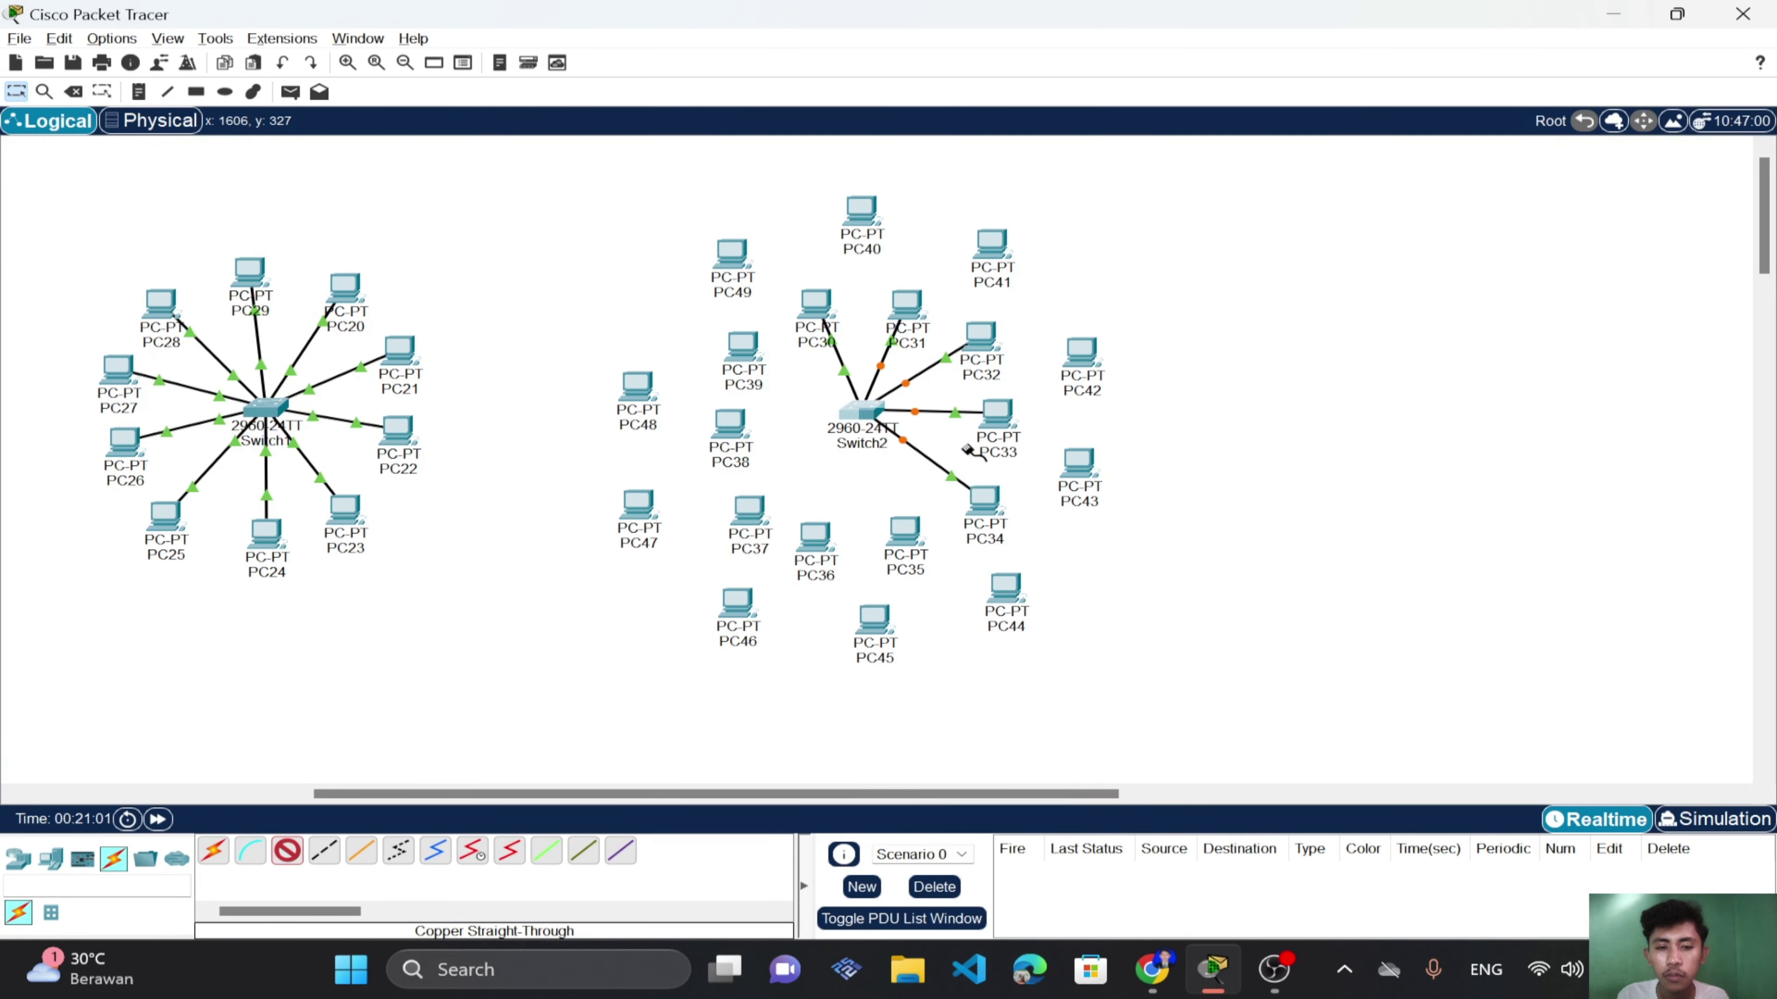
{"action": "left_click", "coordinate": [909, 539]}
{"action": "left_click", "coordinate": [968, 628]}
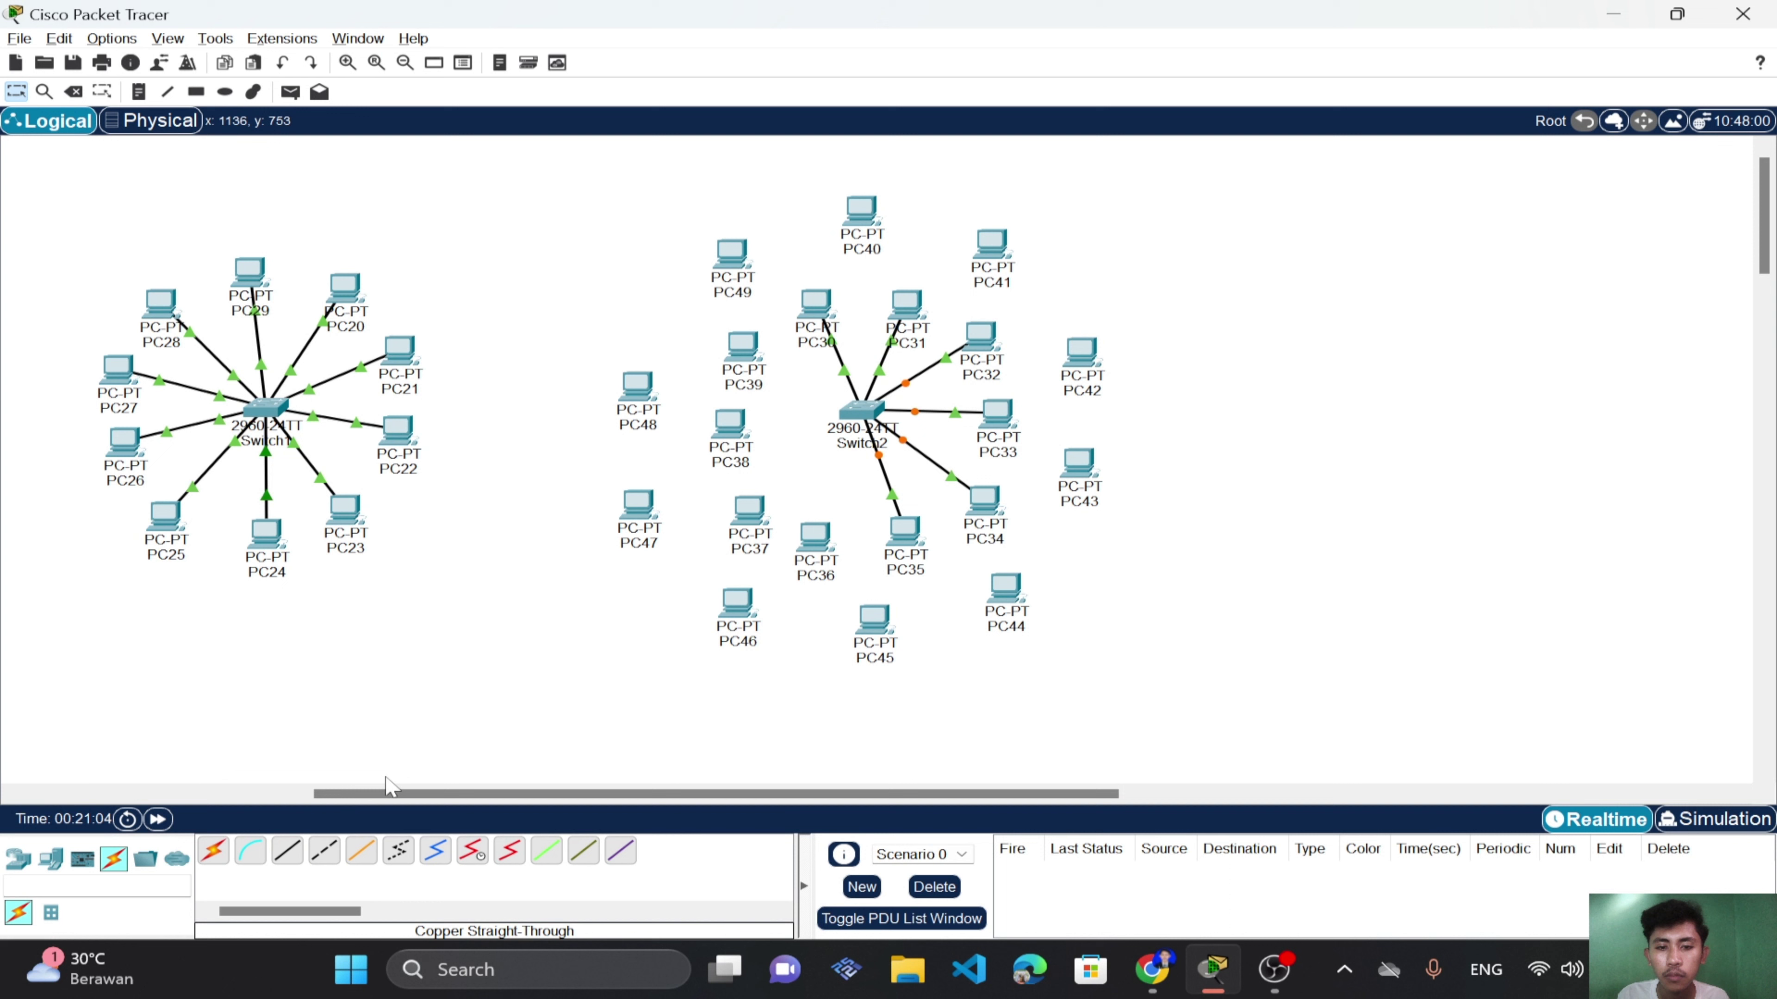
Connect Switch2 FastEthernet0/7 to PC36 FastEthernet0 with a copper straight-through cable.
{"action": "left_click", "coordinate": [295, 858]}
{"action": "left_click", "coordinate": [866, 412]}
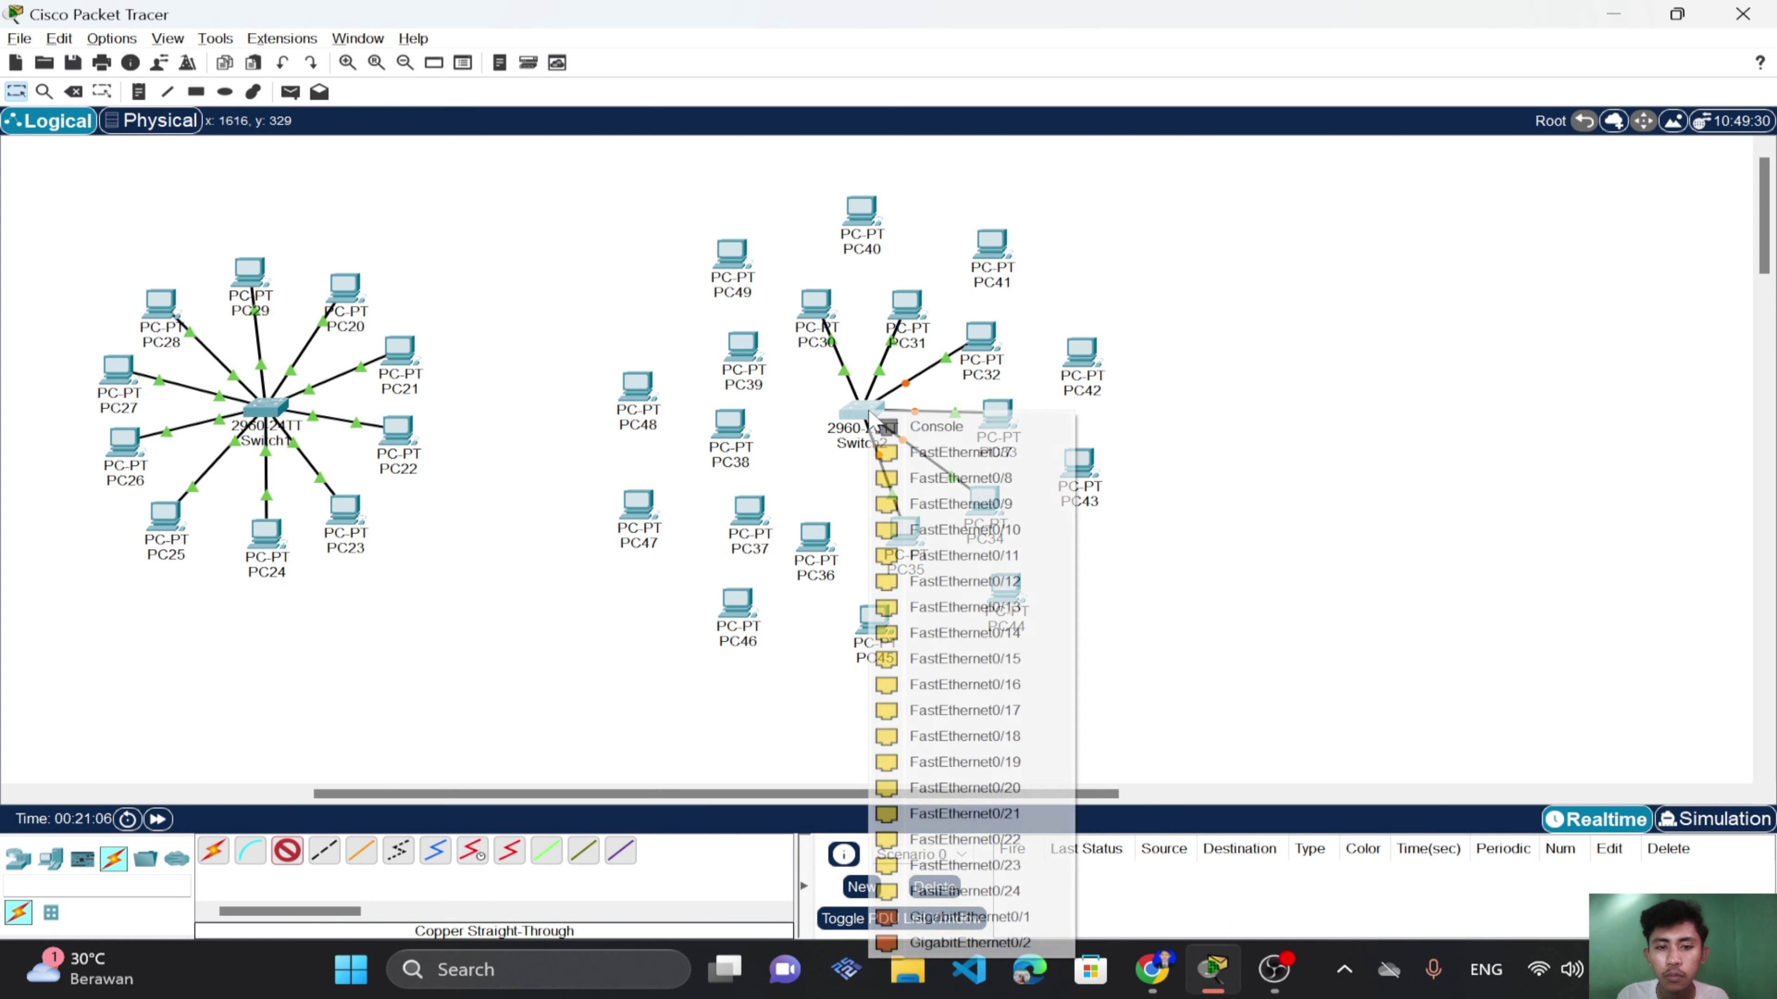
{"action": "left_click", "coordinate": [905, 457]}
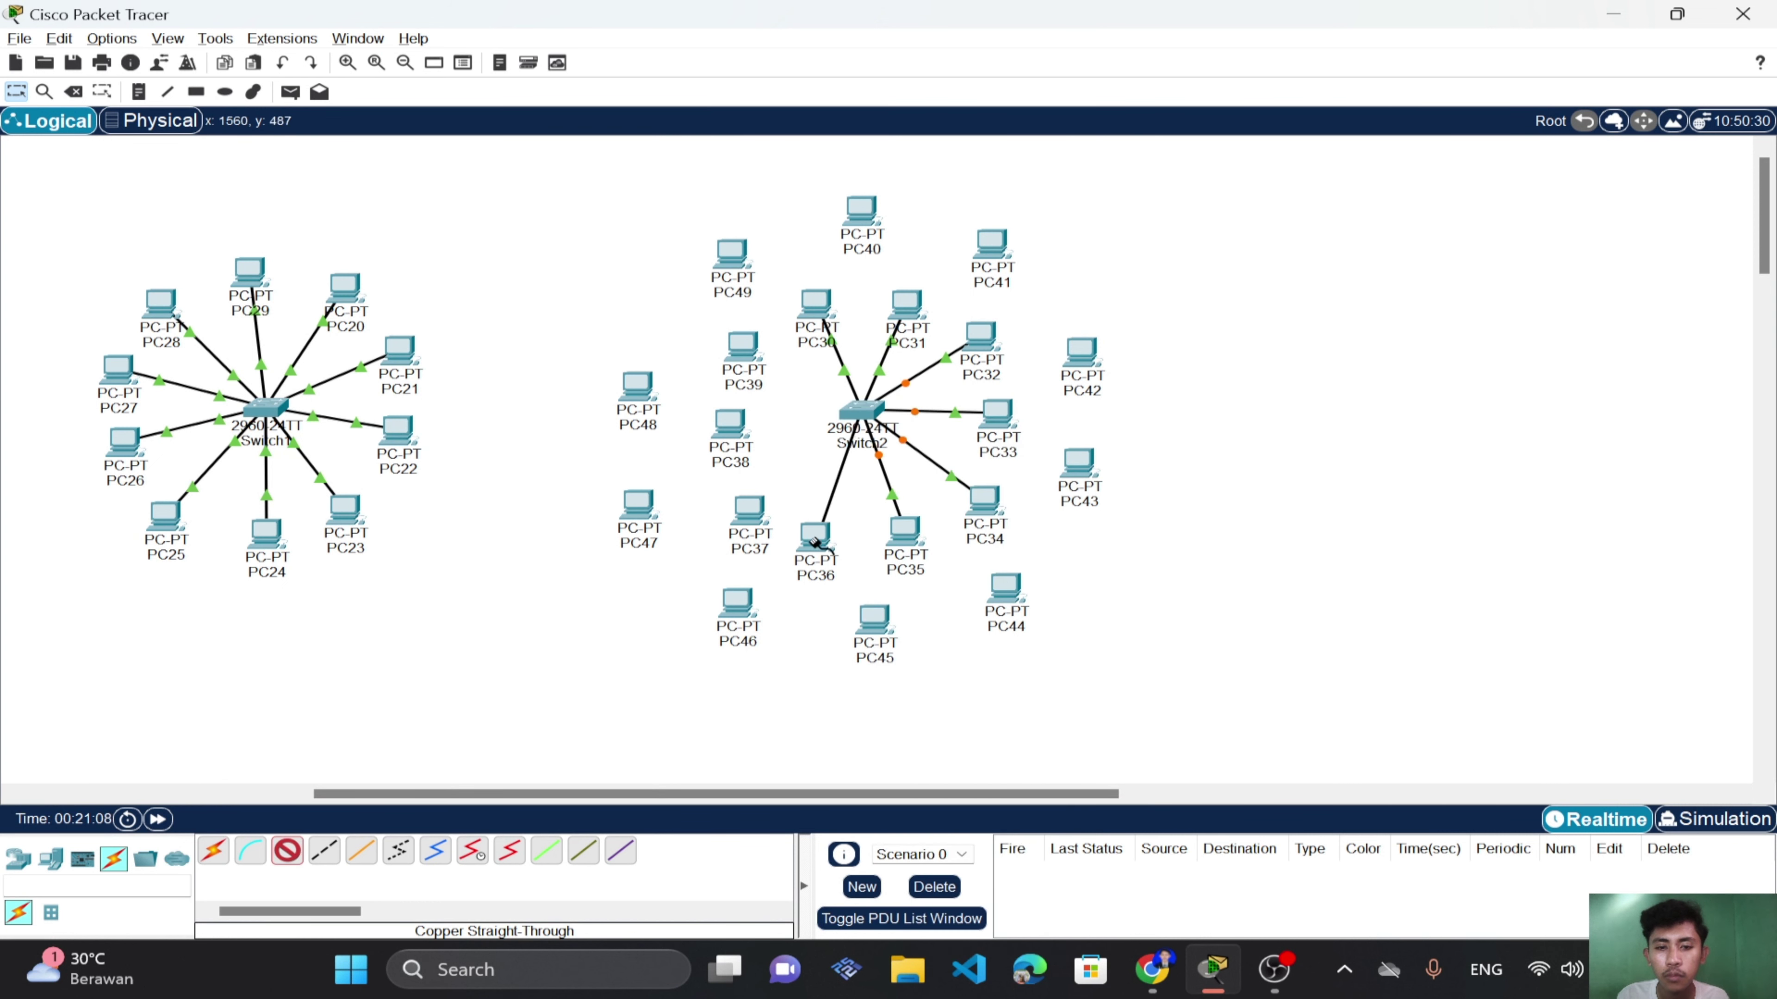
{"action": "left_click", "coordinate": [813, 532]}
{"action": "left_click", "coordinate": [834, 640]}
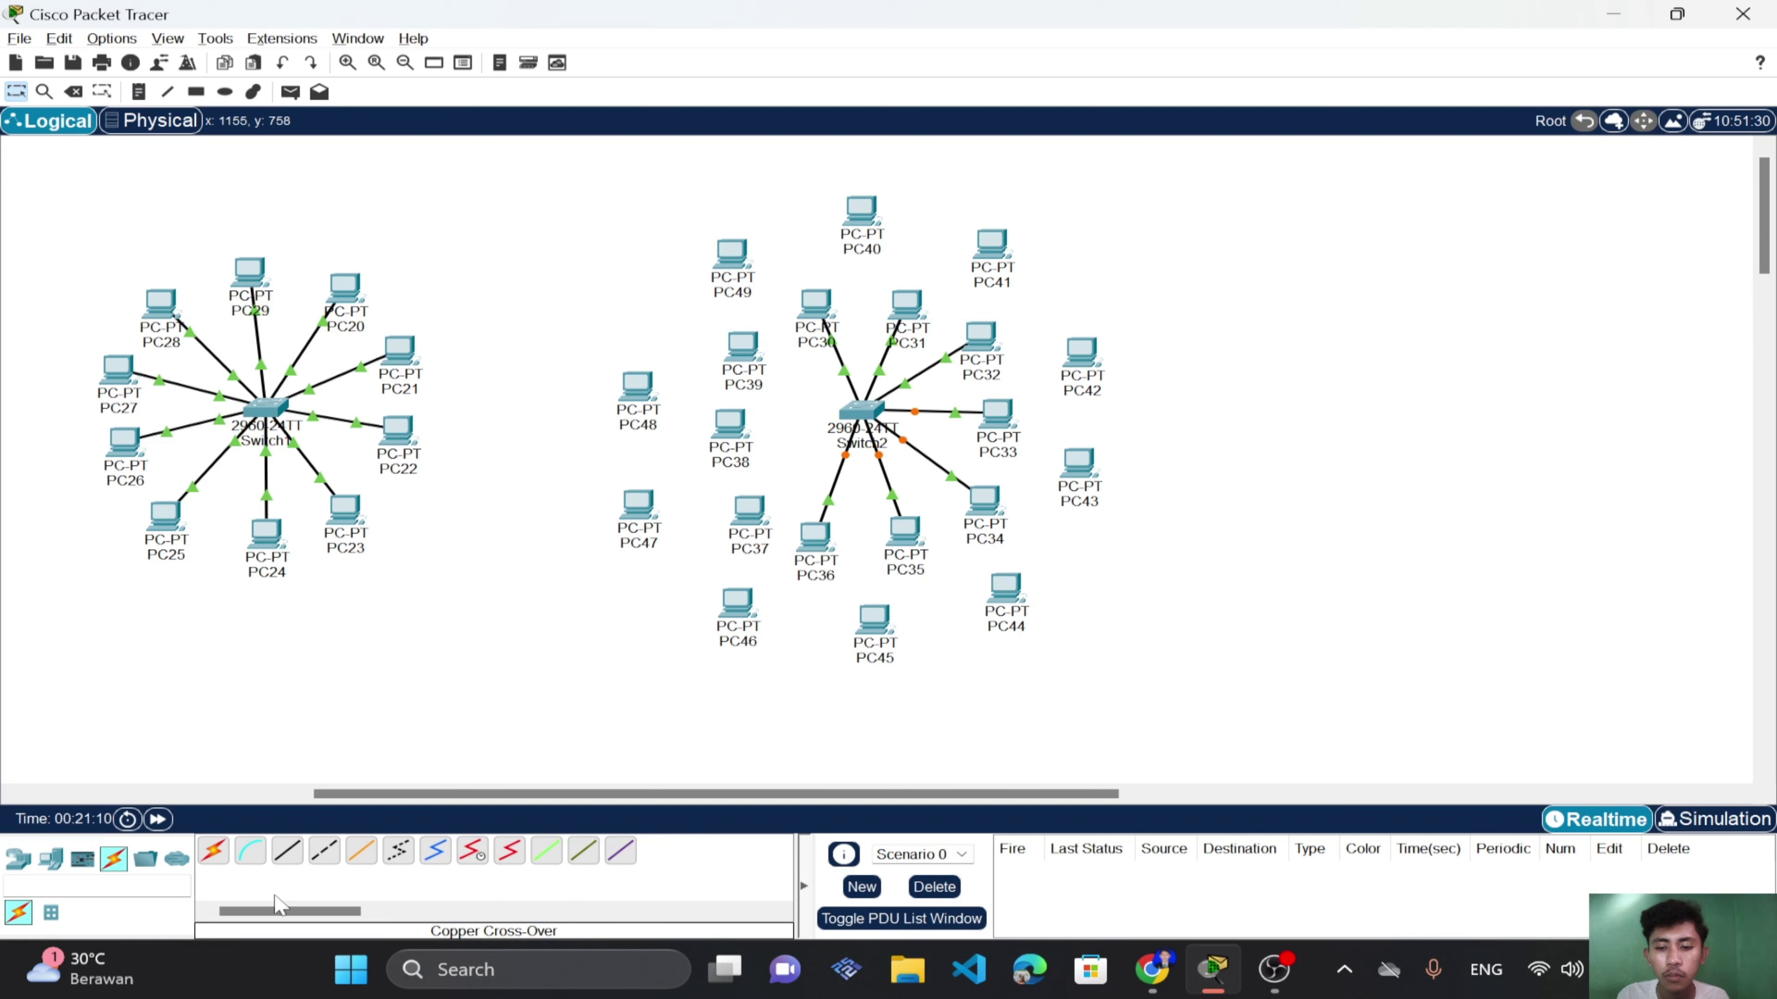
Connect Switch2 FastEthernet0/8 to PC37 FastEthernet0 with a copper straight-through cable.
{"action": "left_click", "coordinate": [285, 860]}
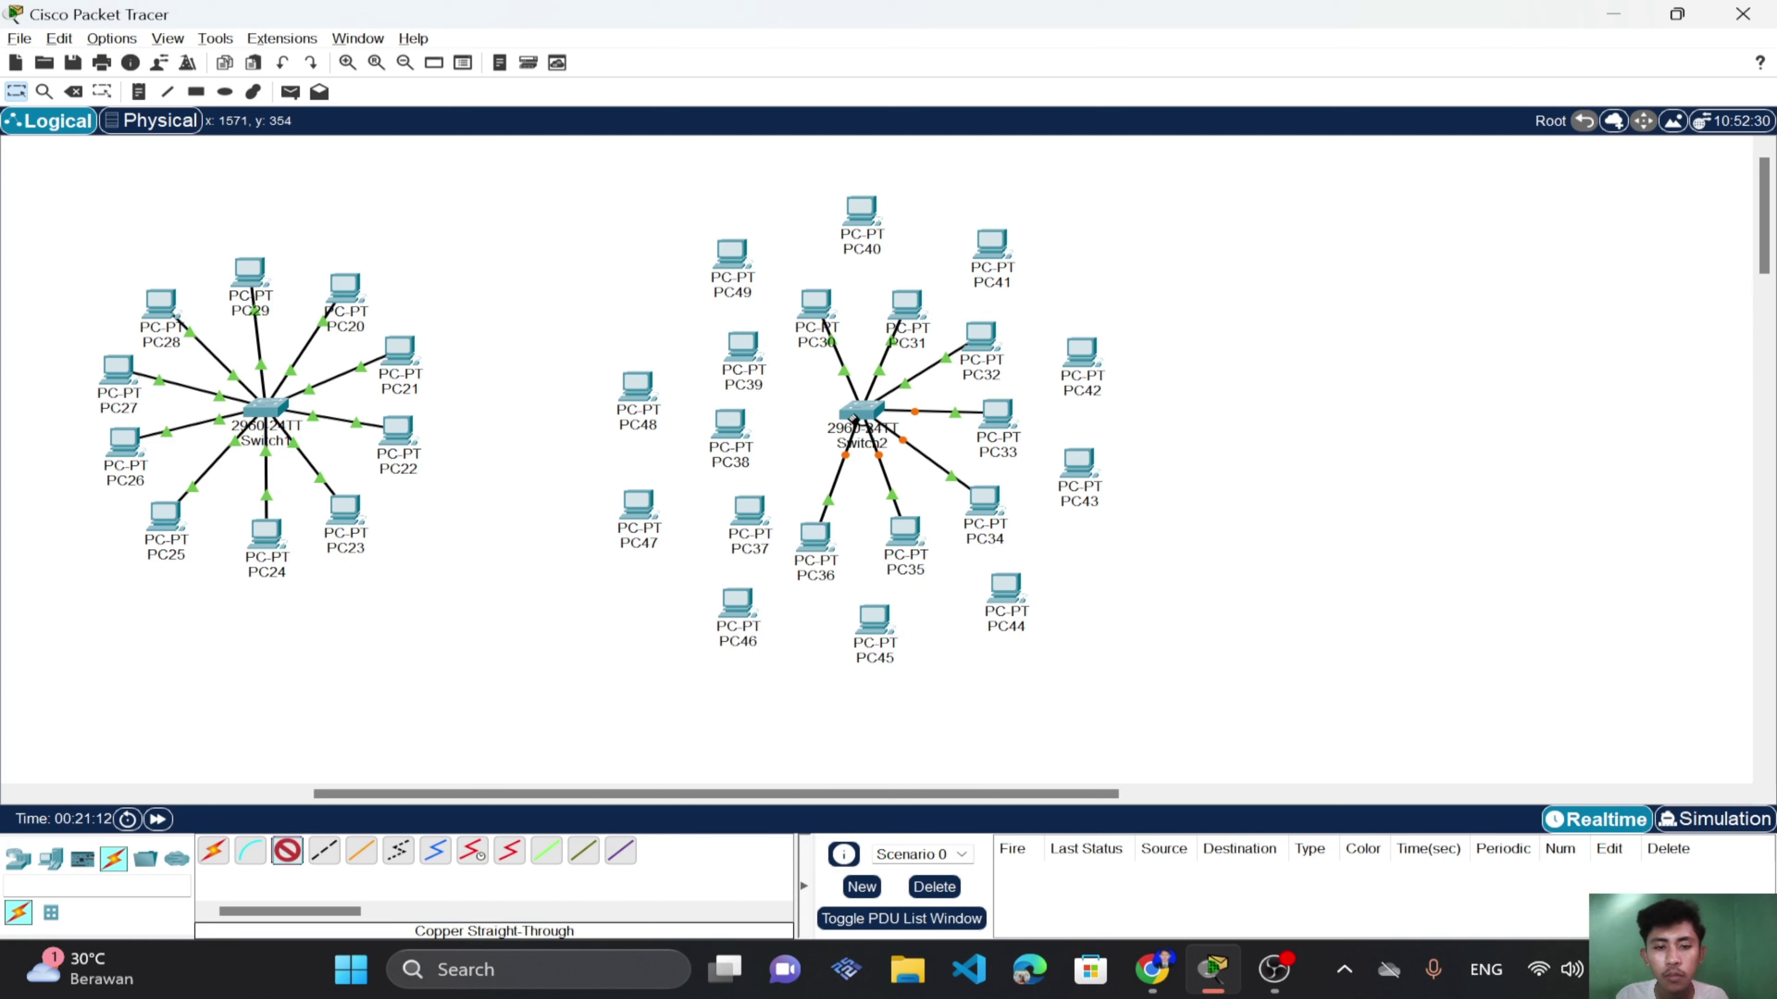
{"action": "left_click", "coordinate": [850, 418]}
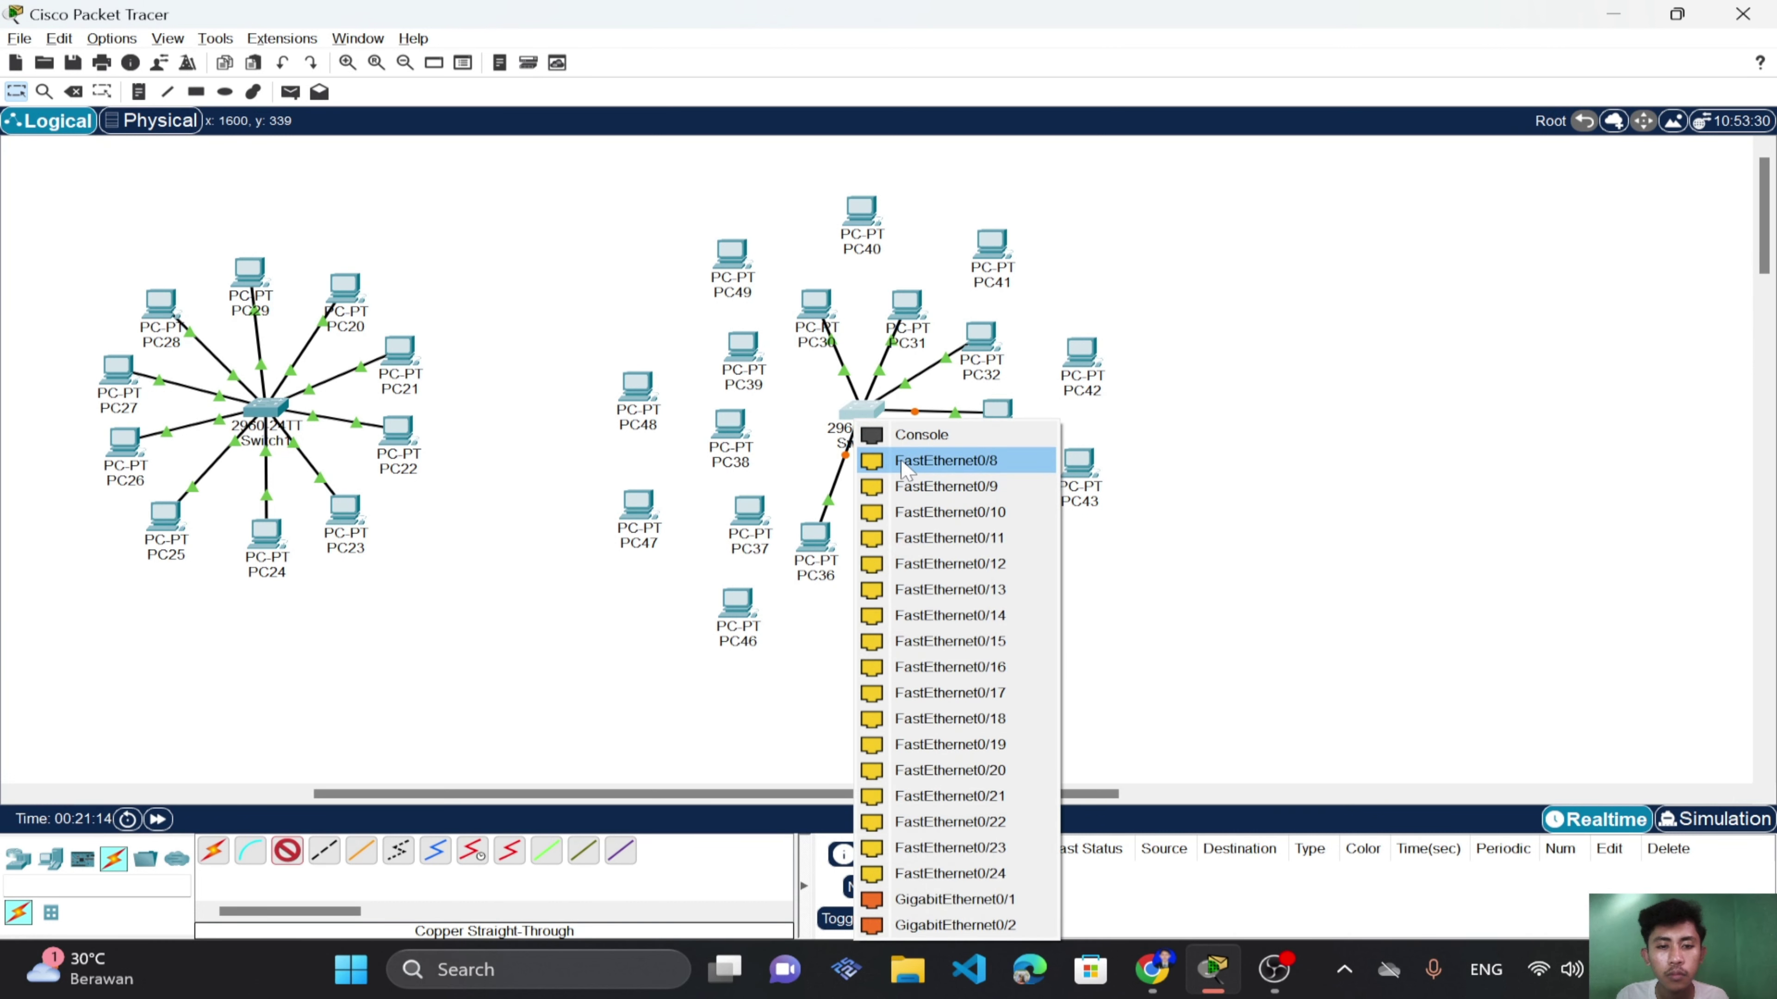
{"action": "left_click", "coordinate": [875, 460]}
{"action": "left_click", "coordinate": [745, 510]}
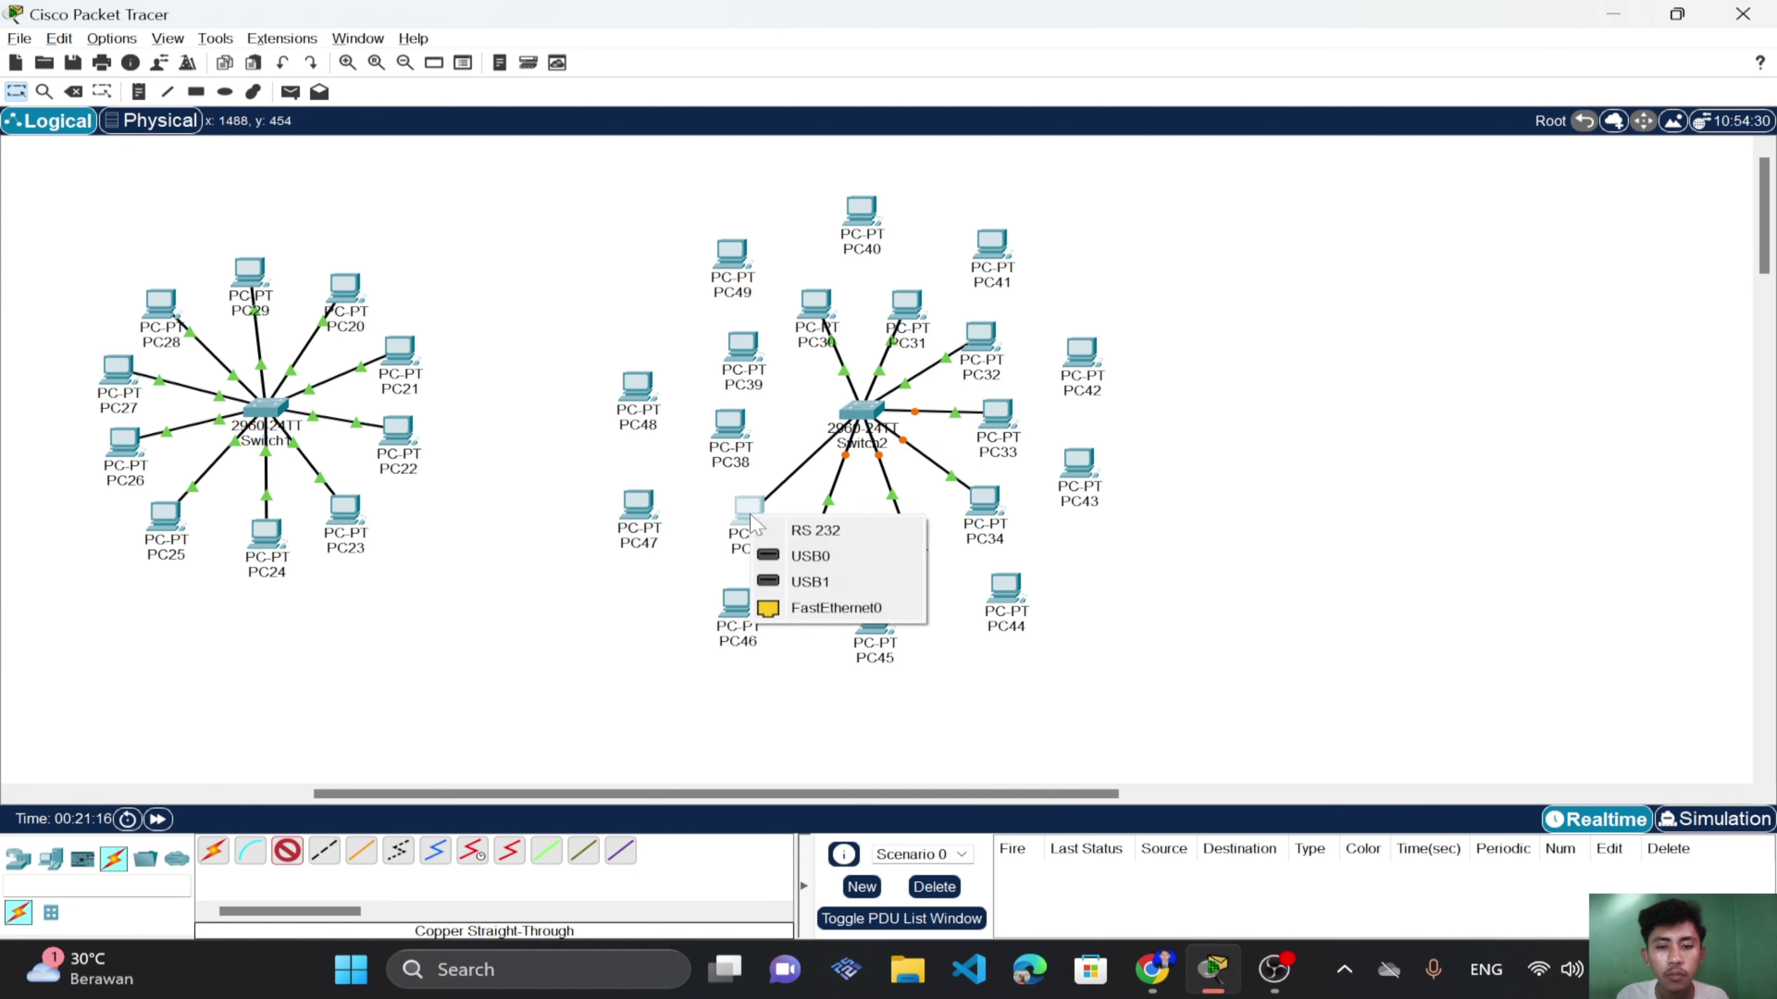
{"action": "left_click", "coordinate": [803, 609]}
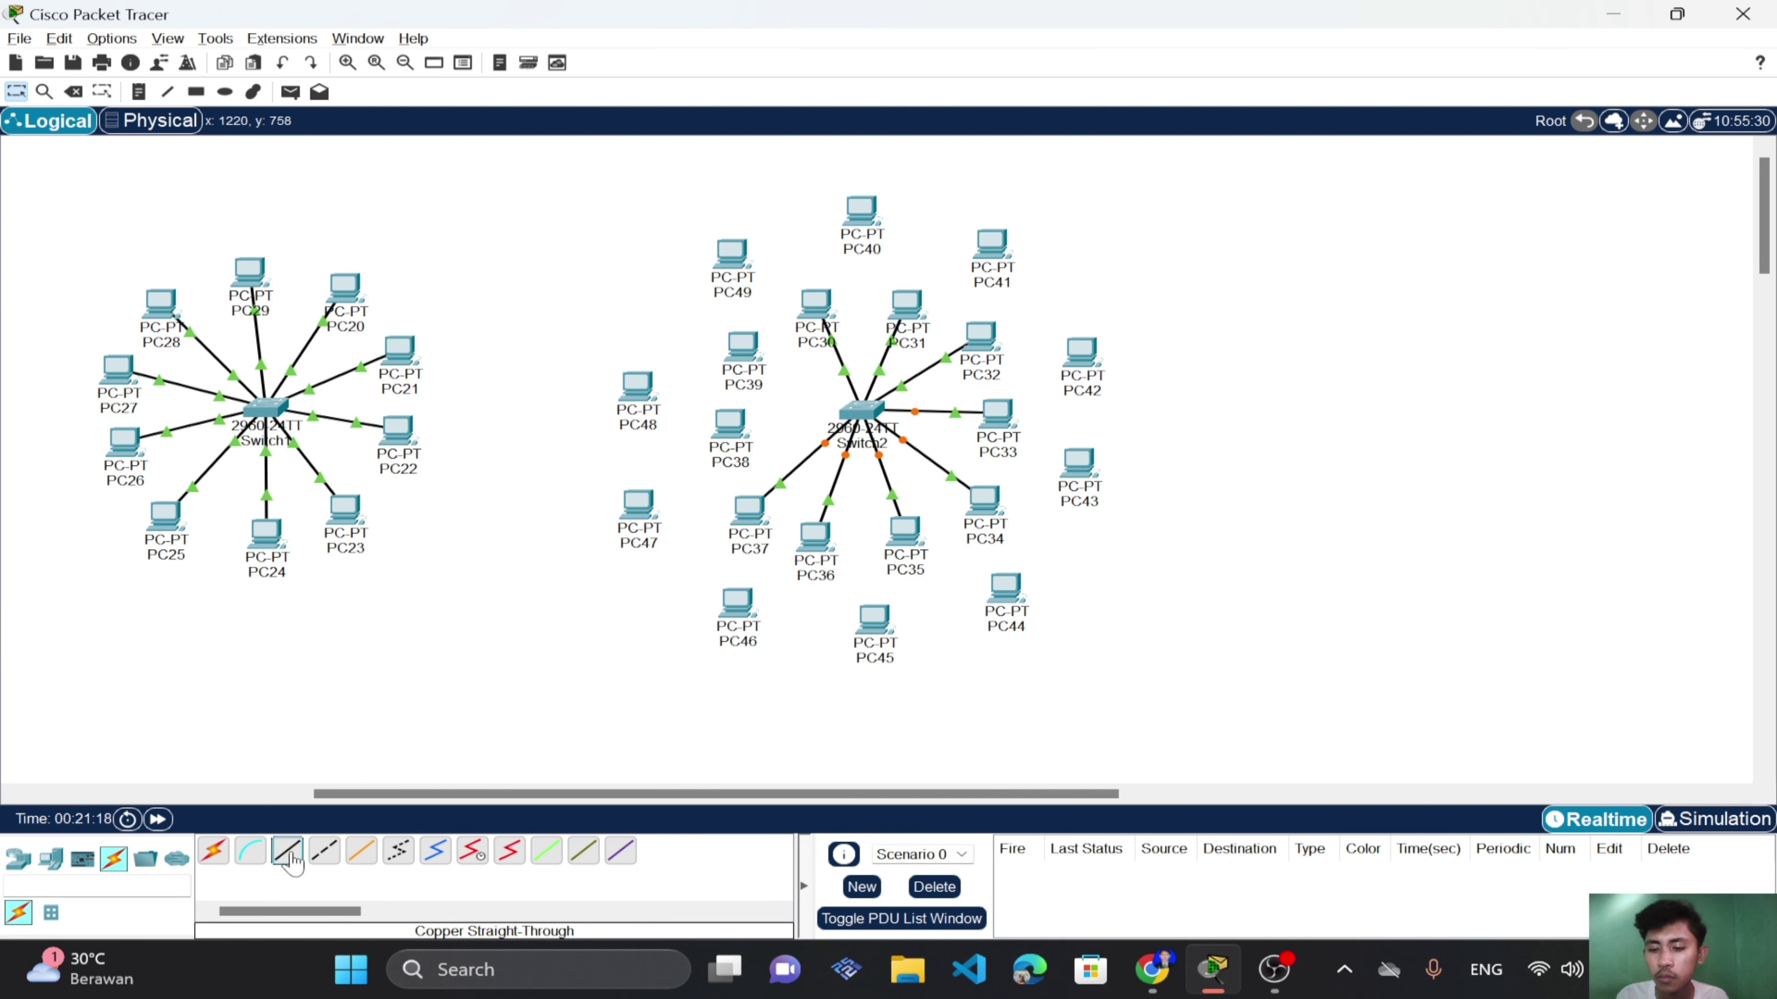
Connect Switch2 FastEthernet0/9 to PC38 FastEthernet0 with a copper straight-through cable.
{"action": "left_click", "coordinate": [861, 411]}
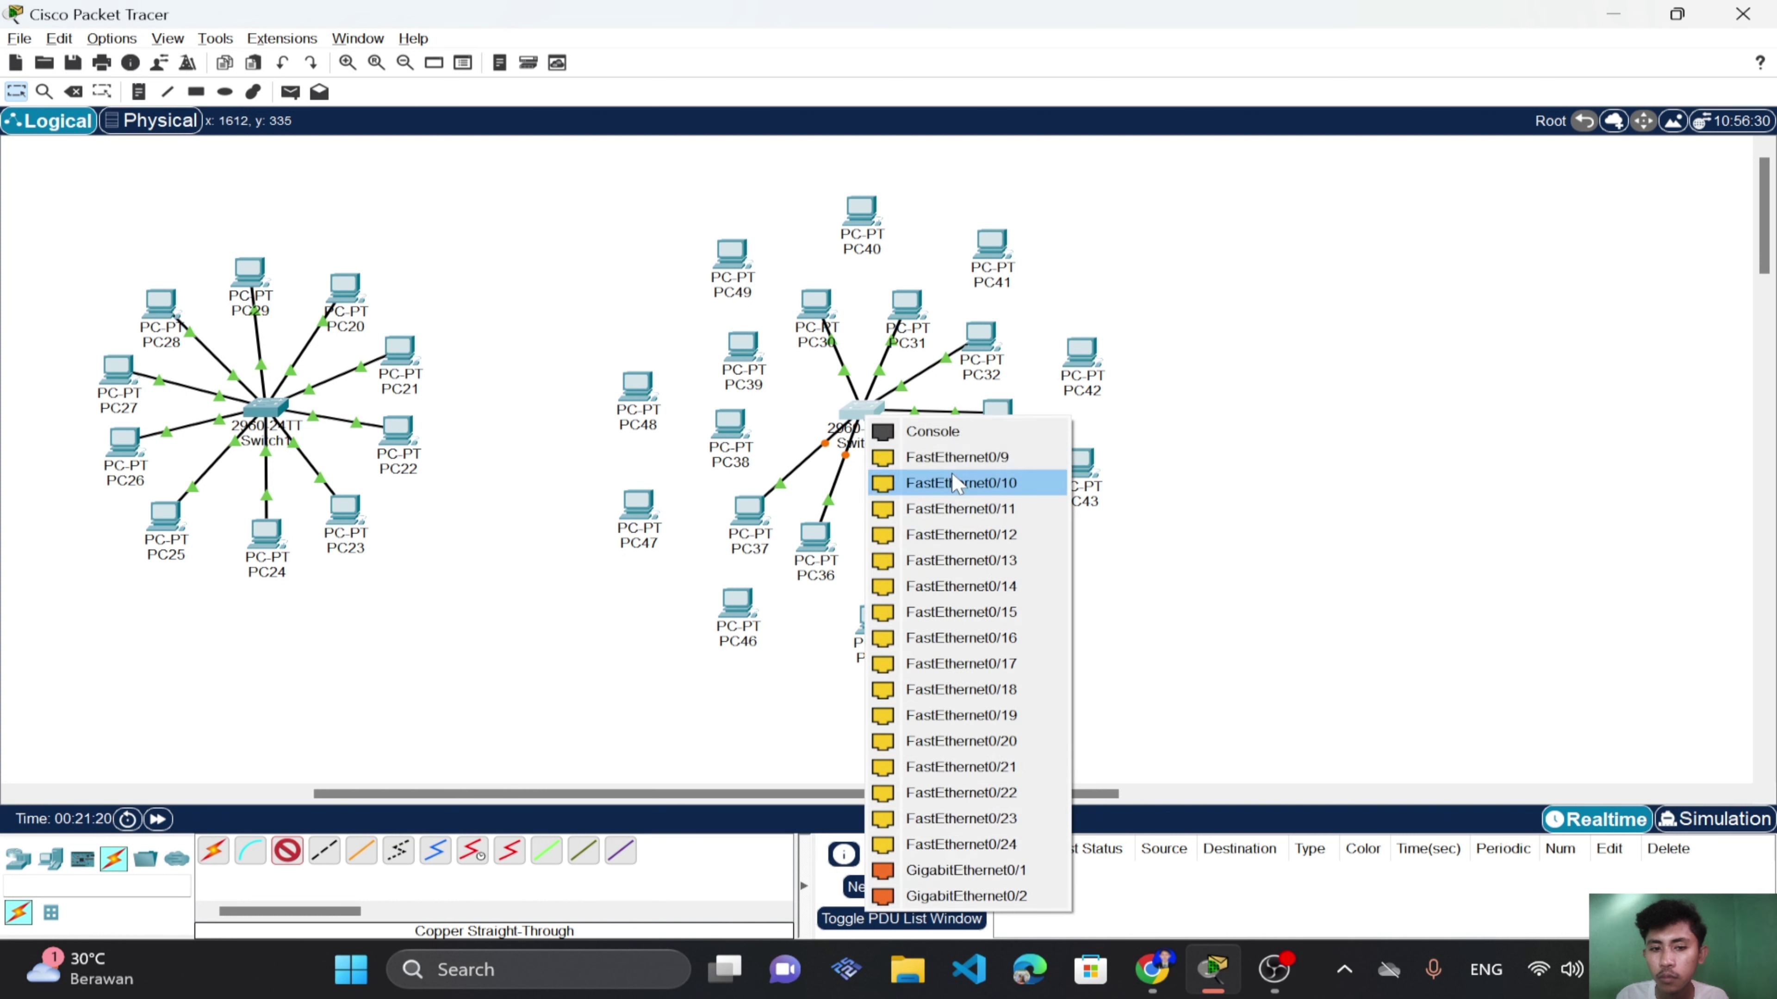
{"action": "left_click", "coordinate": [957, 457]}
{"action": "left_click", "coordinate": [733, 426]}
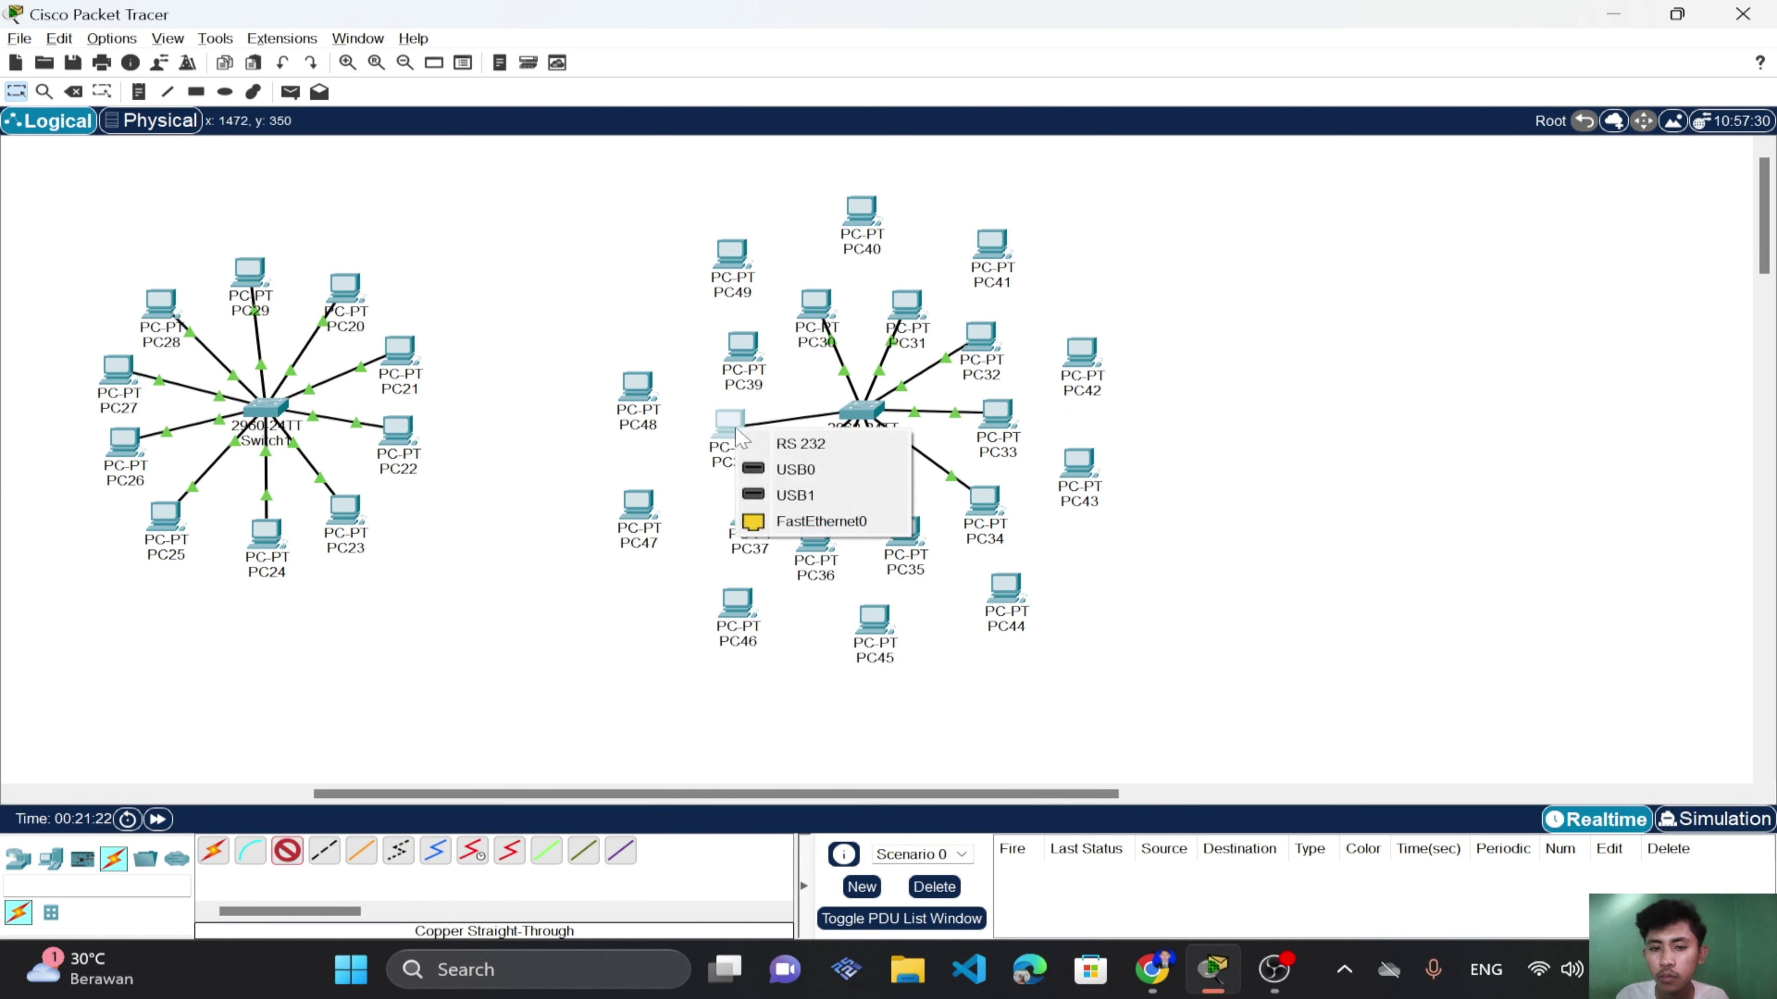
{"action": "left_click", "coordinate": [805, 521]}
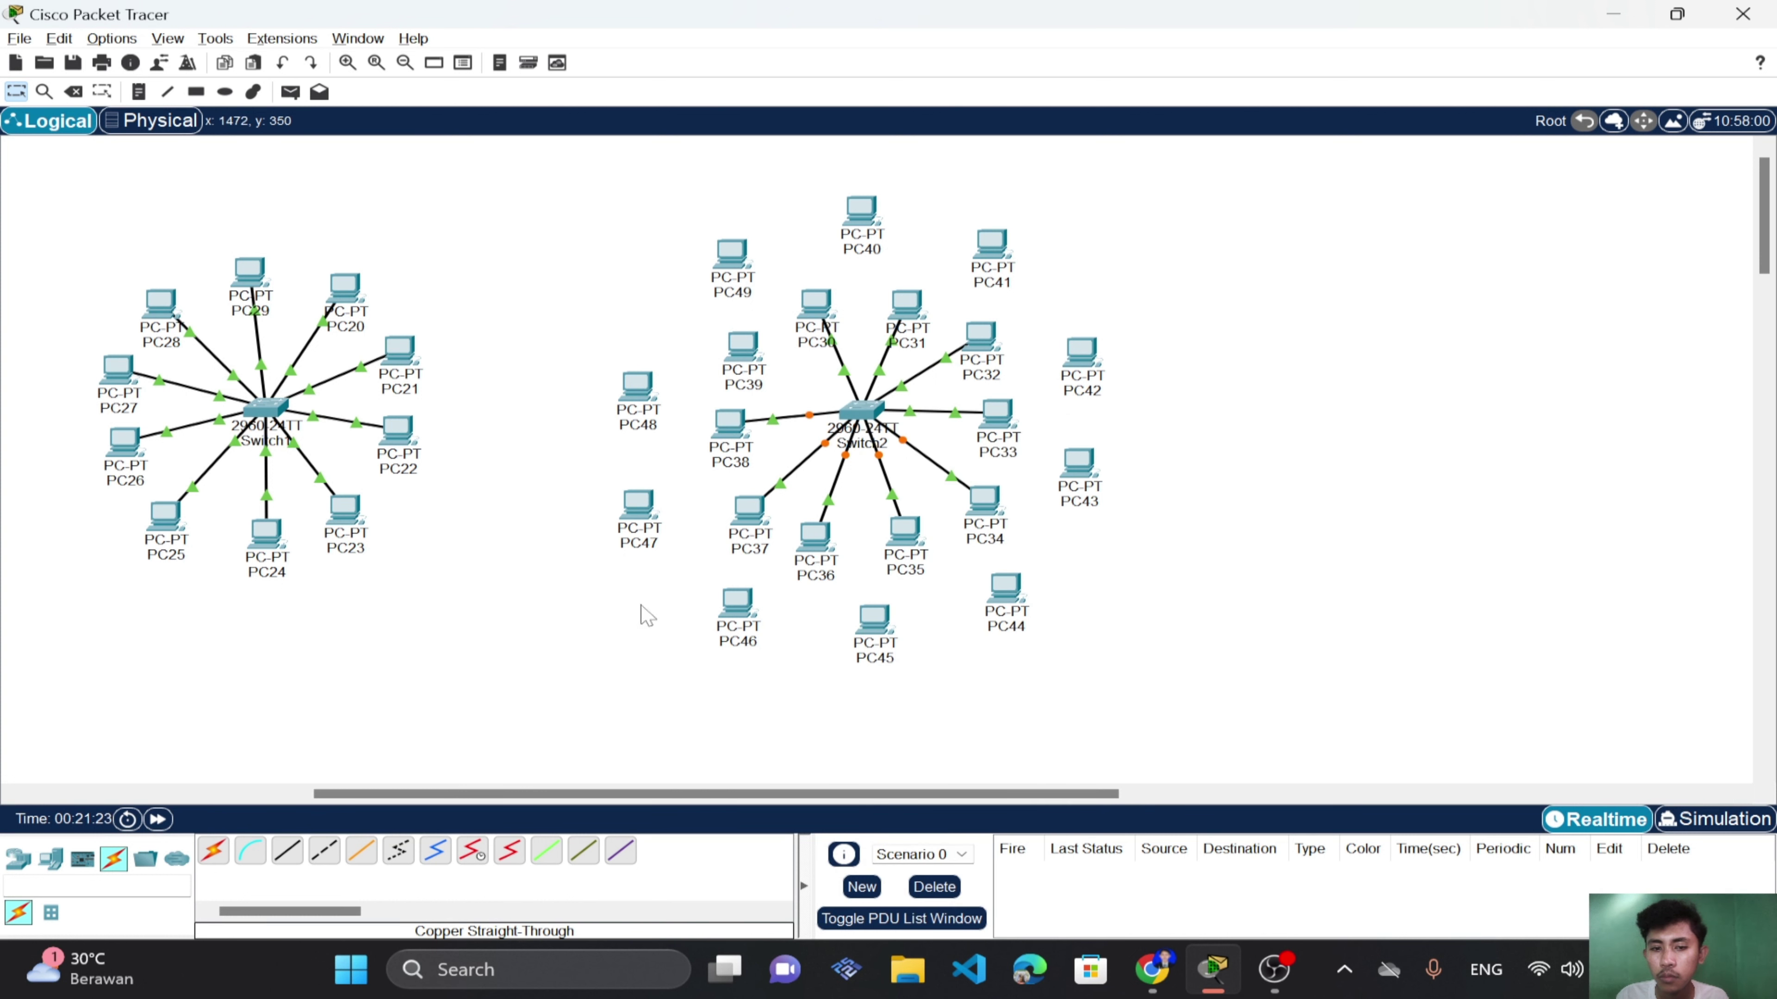
Connect Switch2 FastEthernet0/10 to PC39 FastEthernet0 with a copper straight-through cable.
{"action": "left_click", "coordinate": [287, 850]}
{"action": "left_click", "coordinate": [865, 411]}
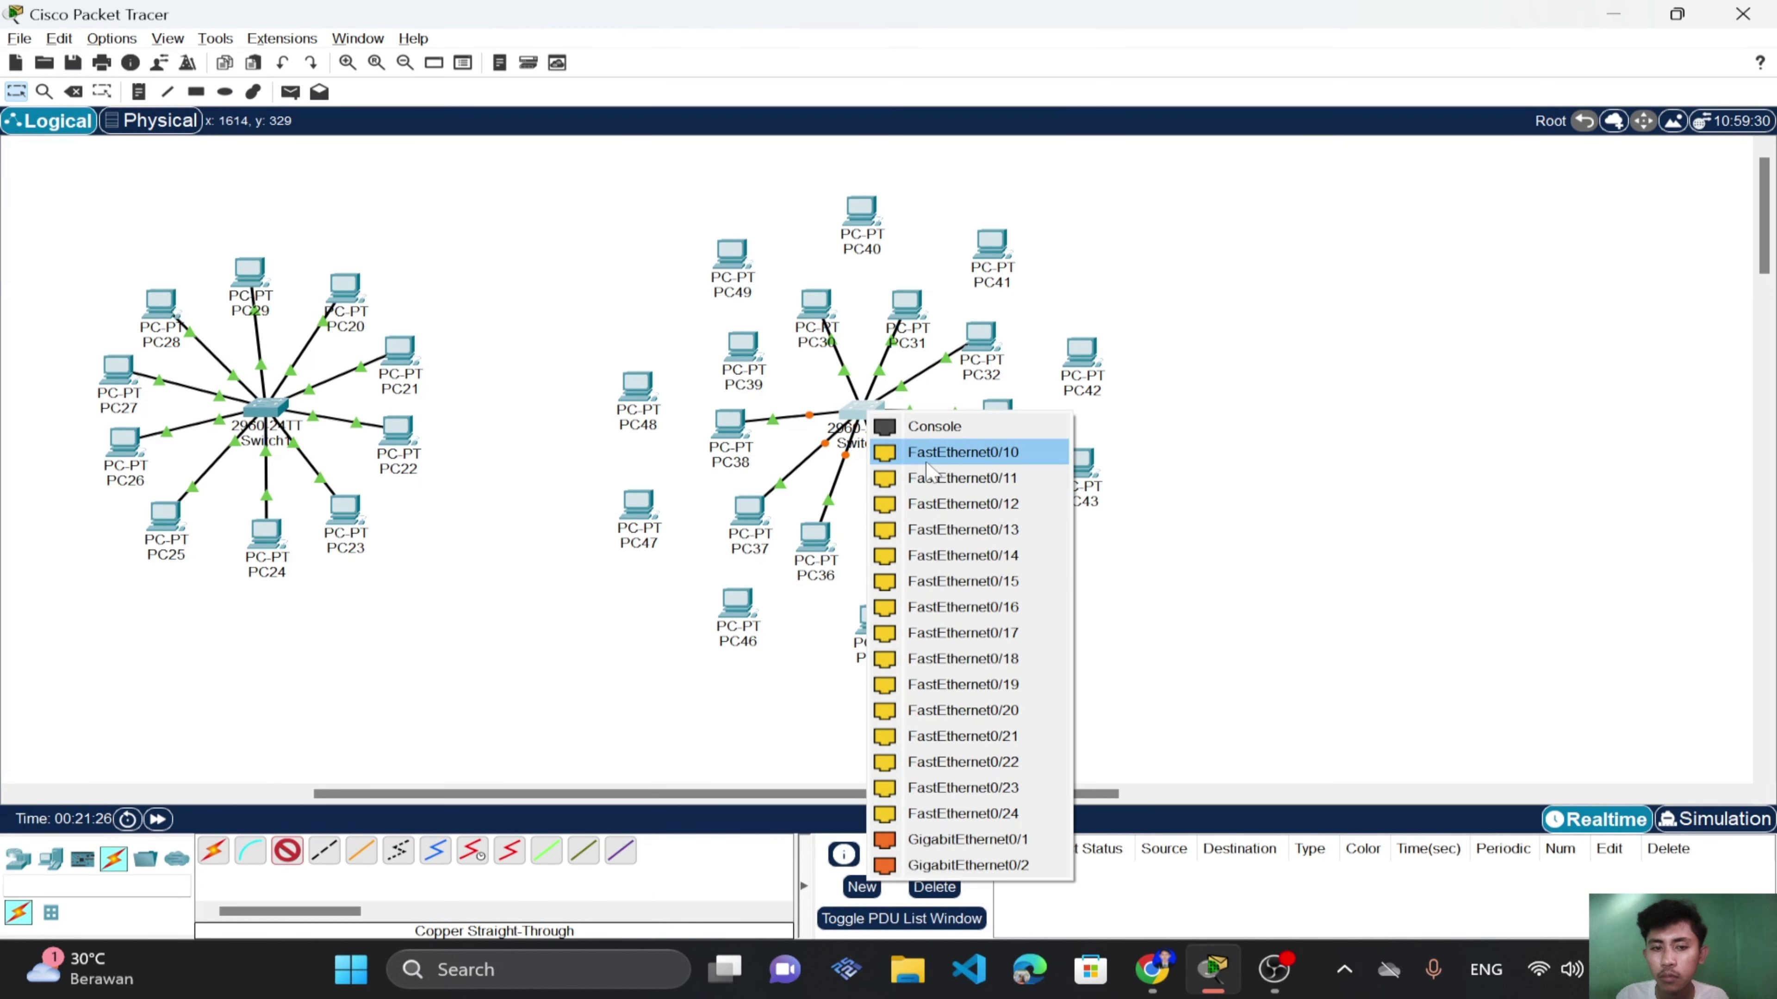
{"action": "left_click", "coordinate": [928, 462]}
{"action": "left_click", "coordinate": [742, 354]}
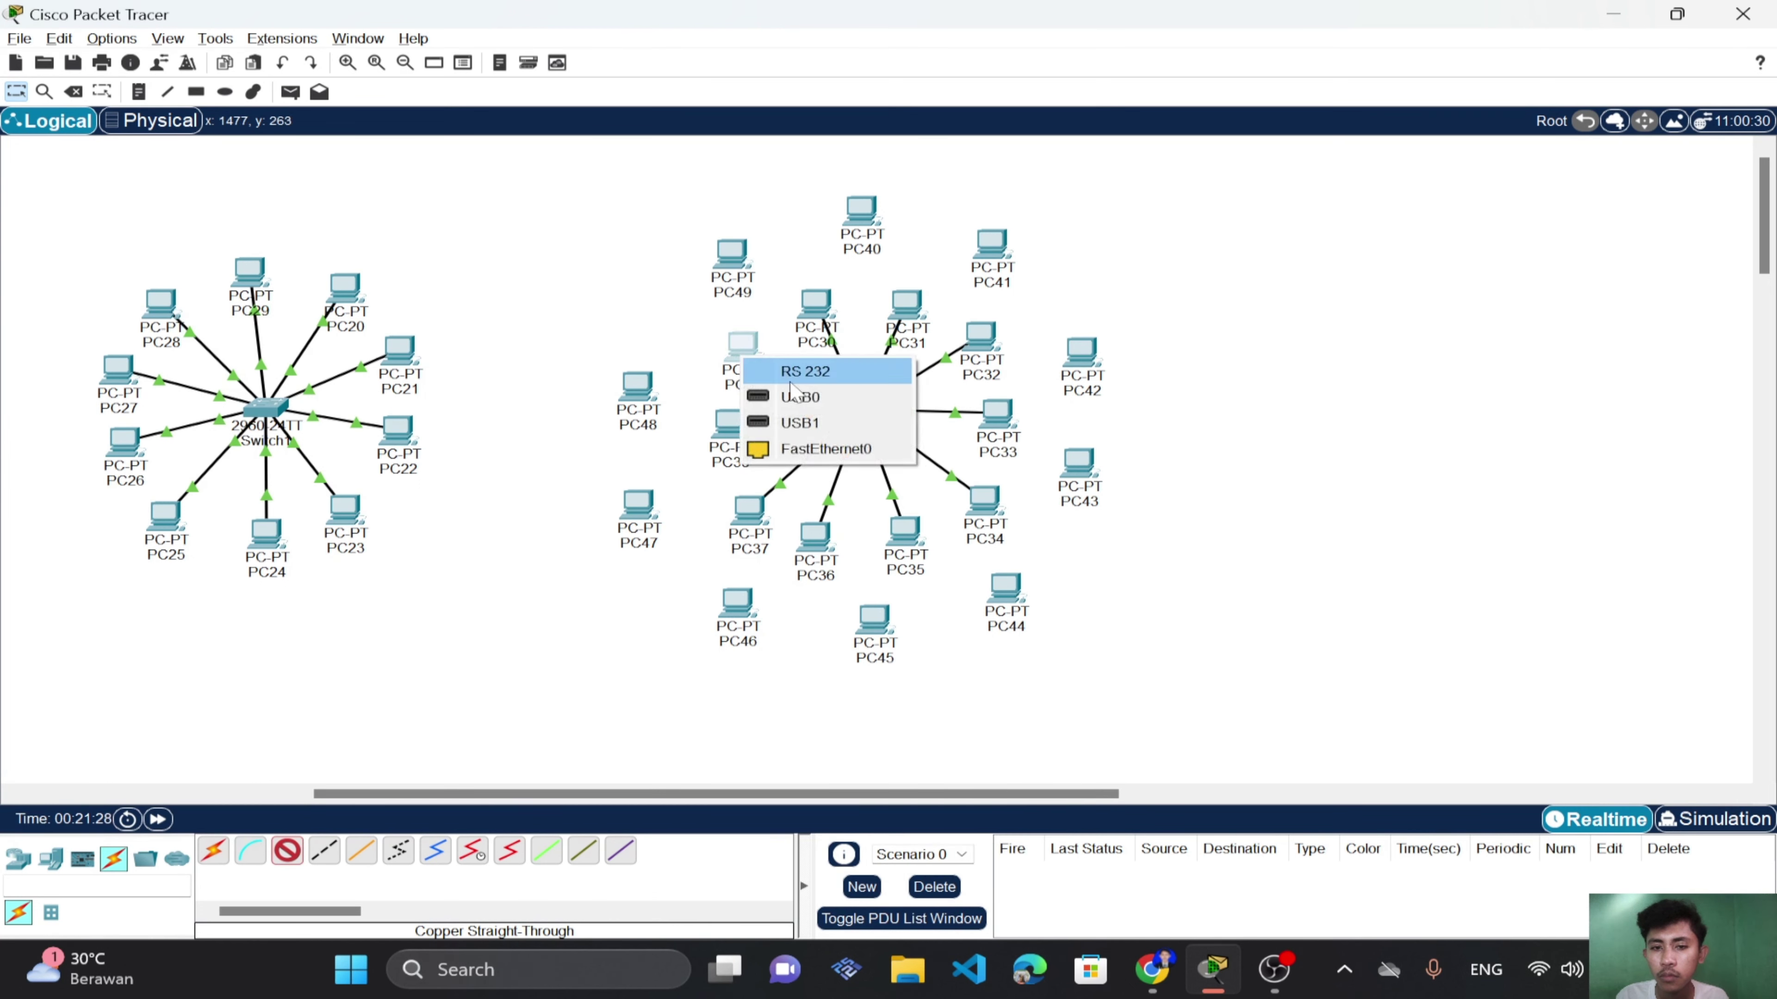
{"action": "left_click", "coordinate": [829, 449]}
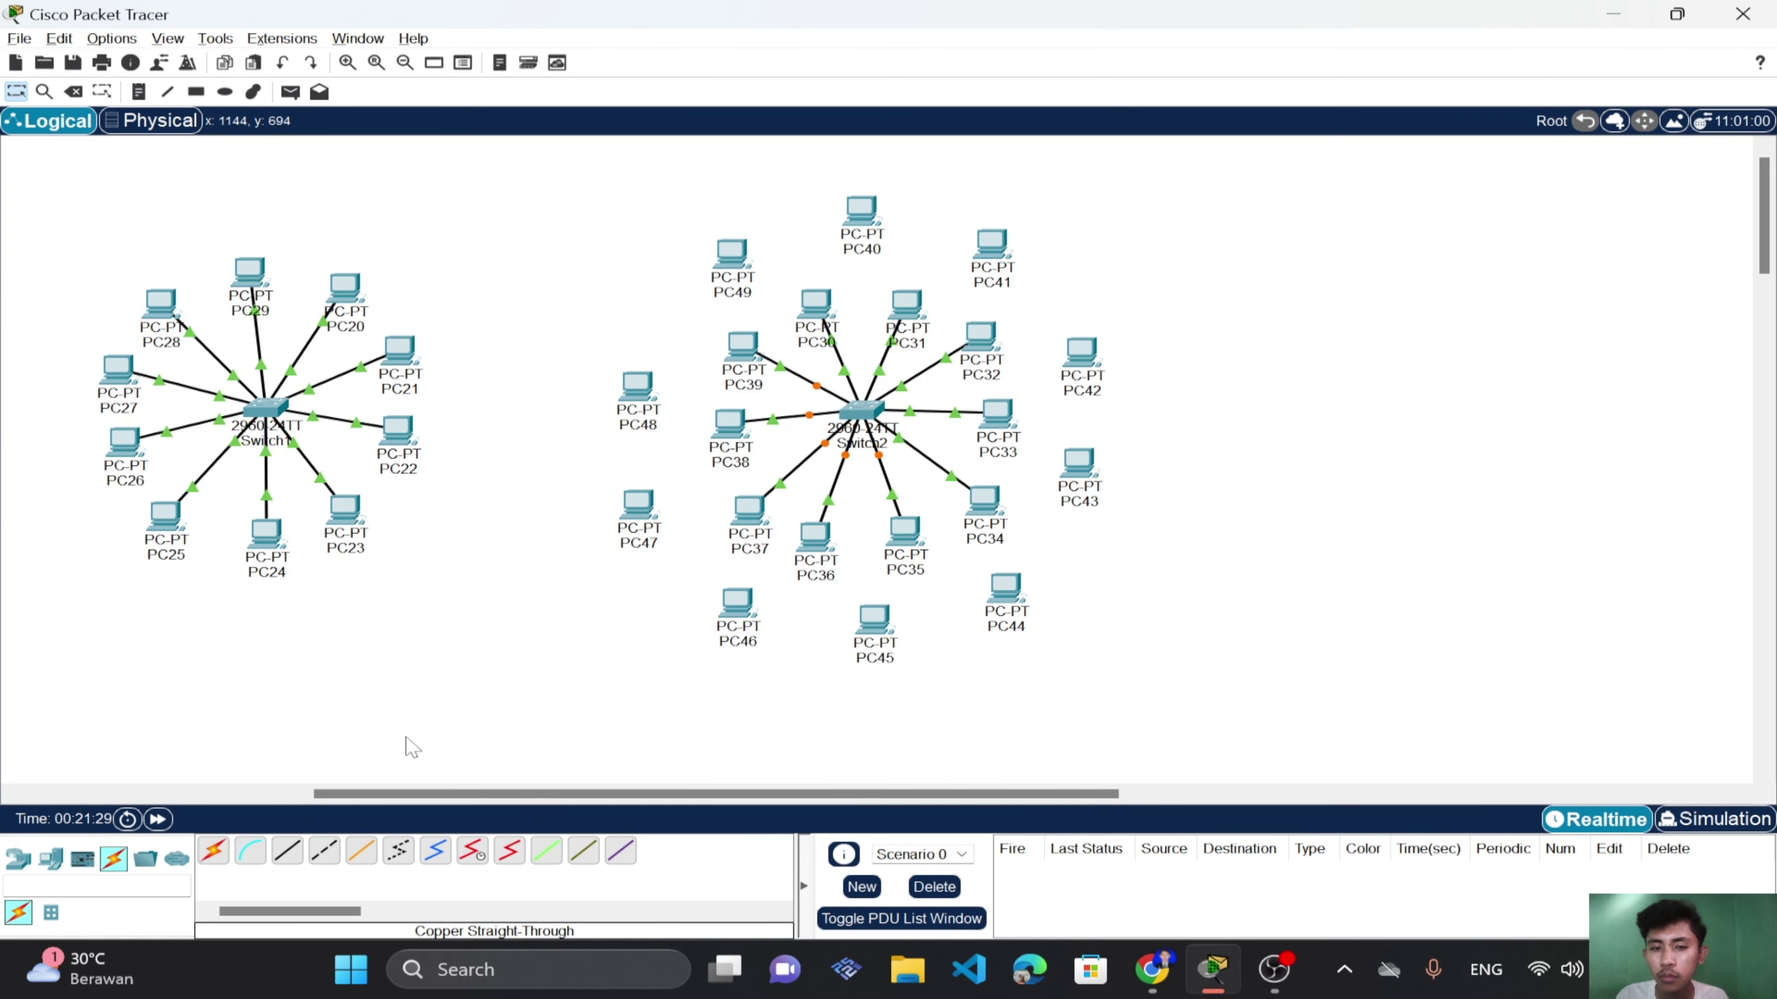
Connect Switch2 FastEthernet0/11 to PC40 FastEthernet0 with a copper straight-through cable.
{"action": "left_click", "coordinate": [293, 852]}
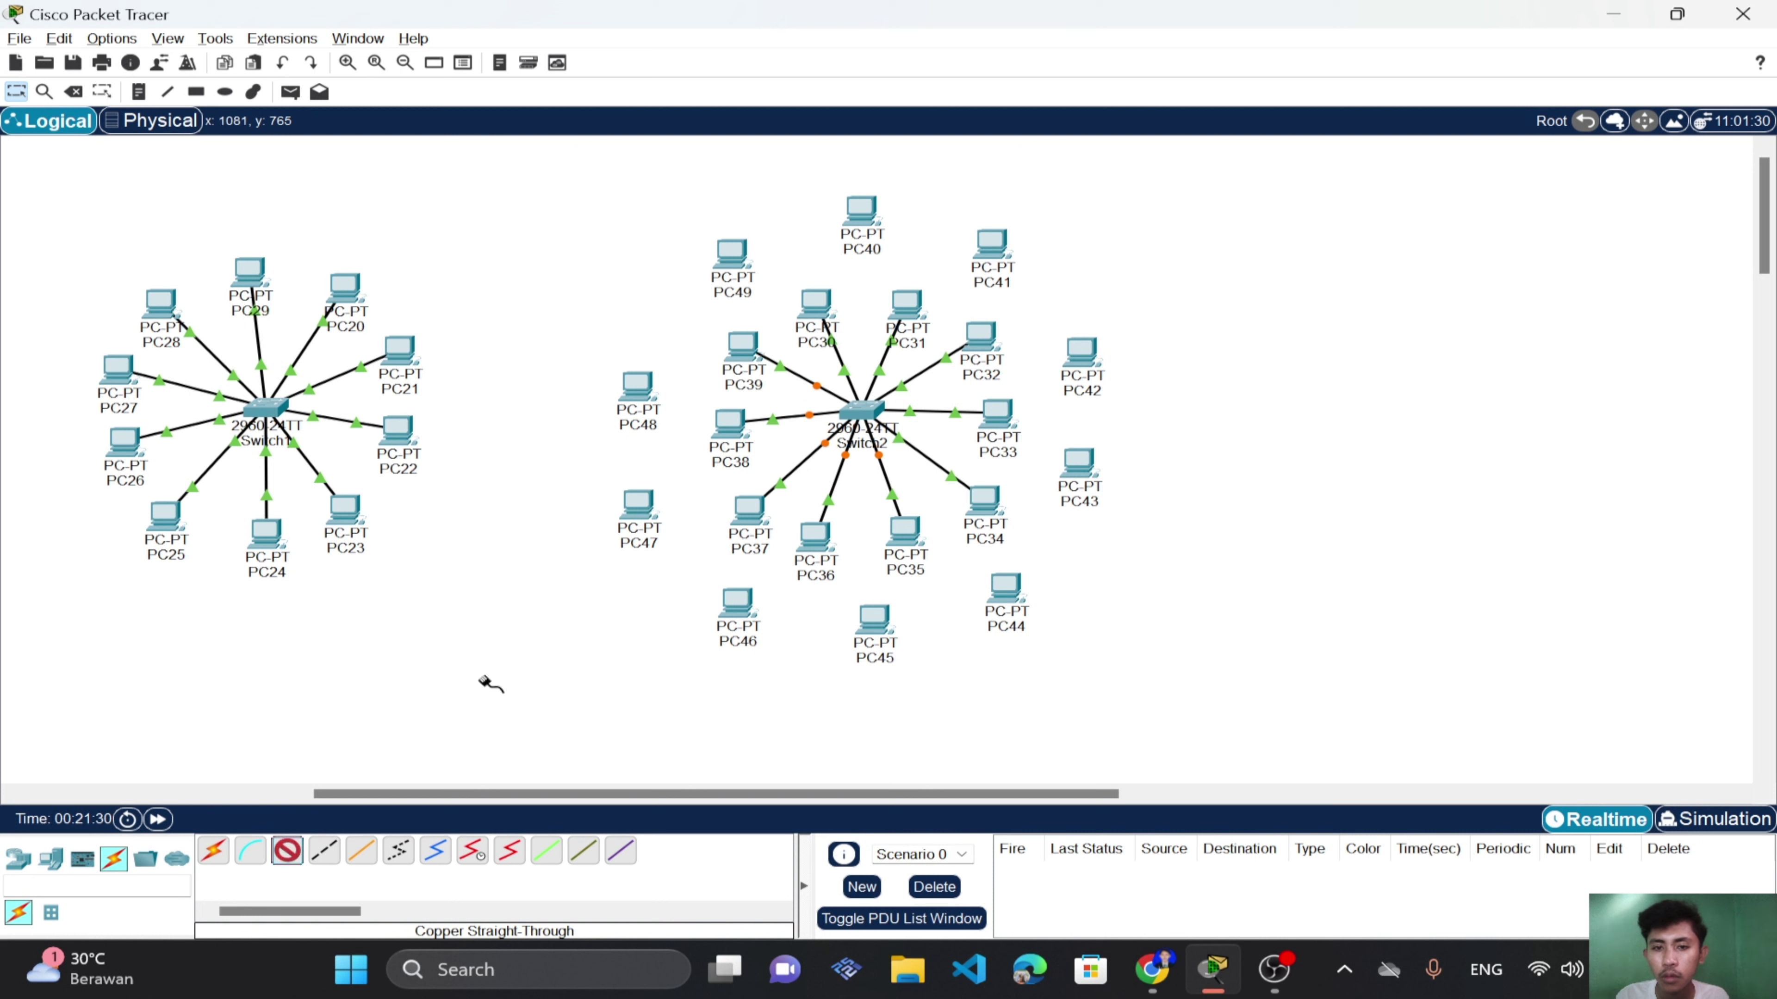
{"action": "left_click", "coordinate": [860, 413]}
{"action": "left_click", "coordinate": [892, 456]}
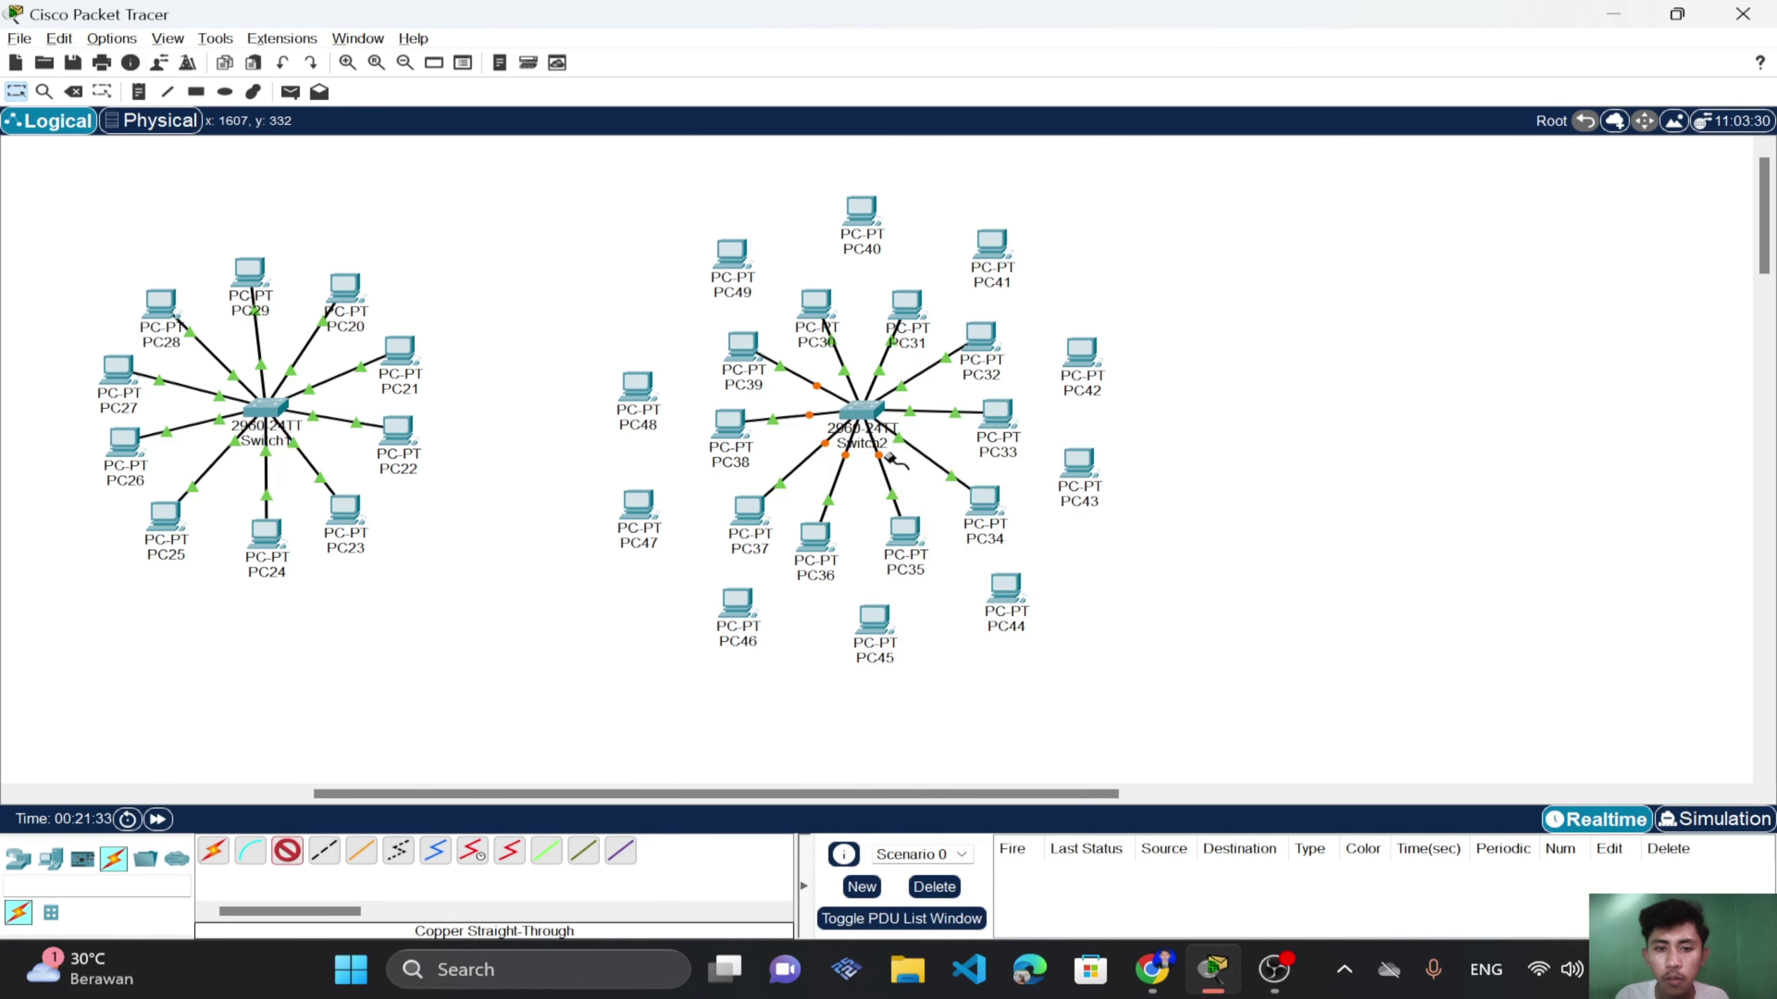
{"action": "left_click", "coordinate": [862, 210]}
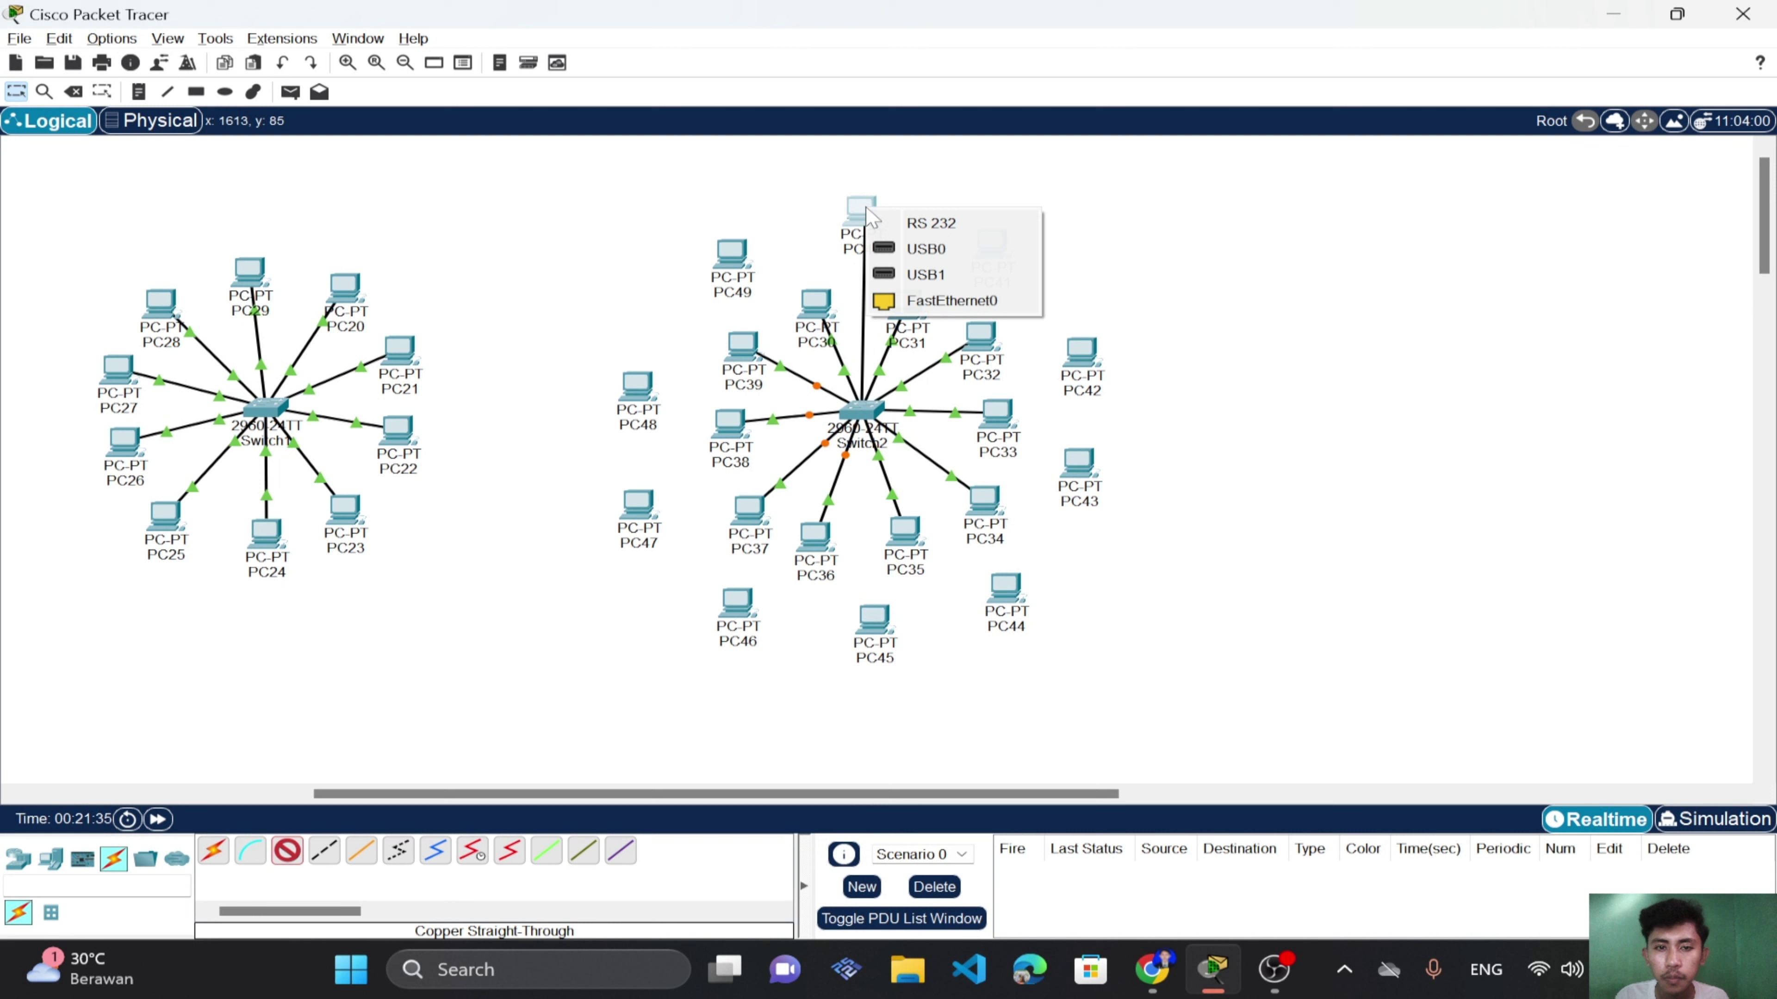
{"action": "left_click", "coordinate": [921, 301]}
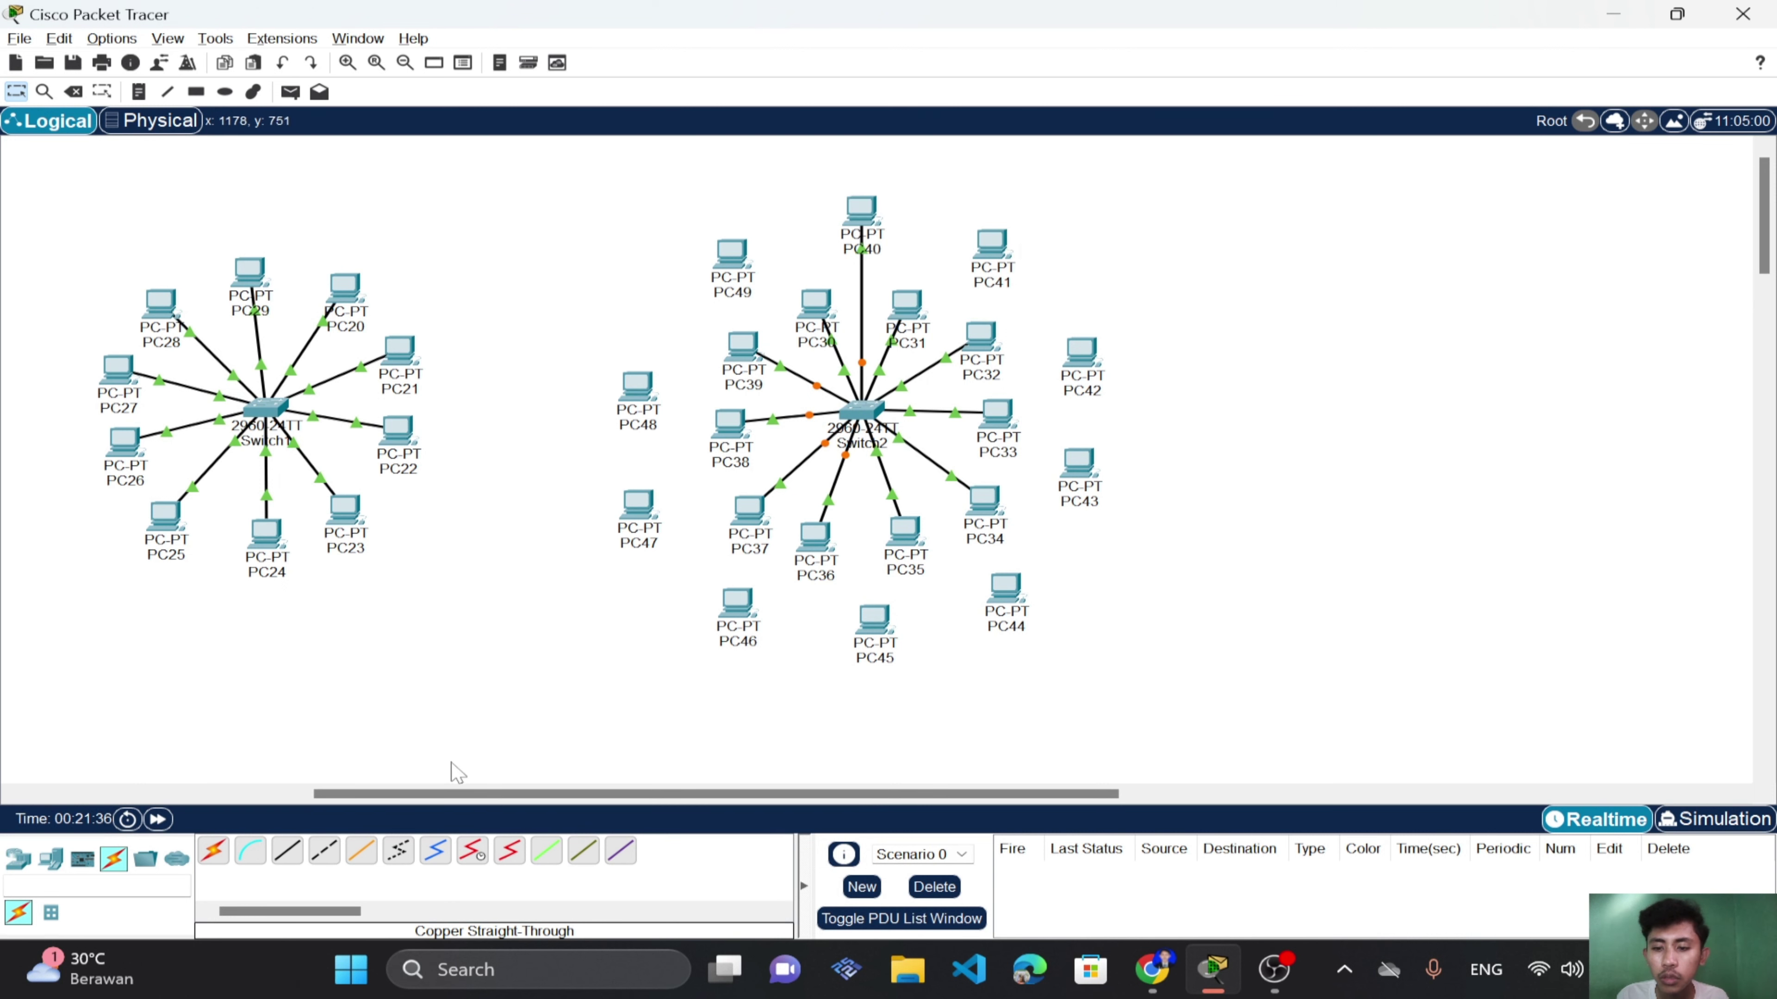
Connect Switch2 FastEthernet0/12 to PC41 FastEthernet0 with a copper straight-through cable.
{"action": "left_click", "coordinate": [286, 853]}
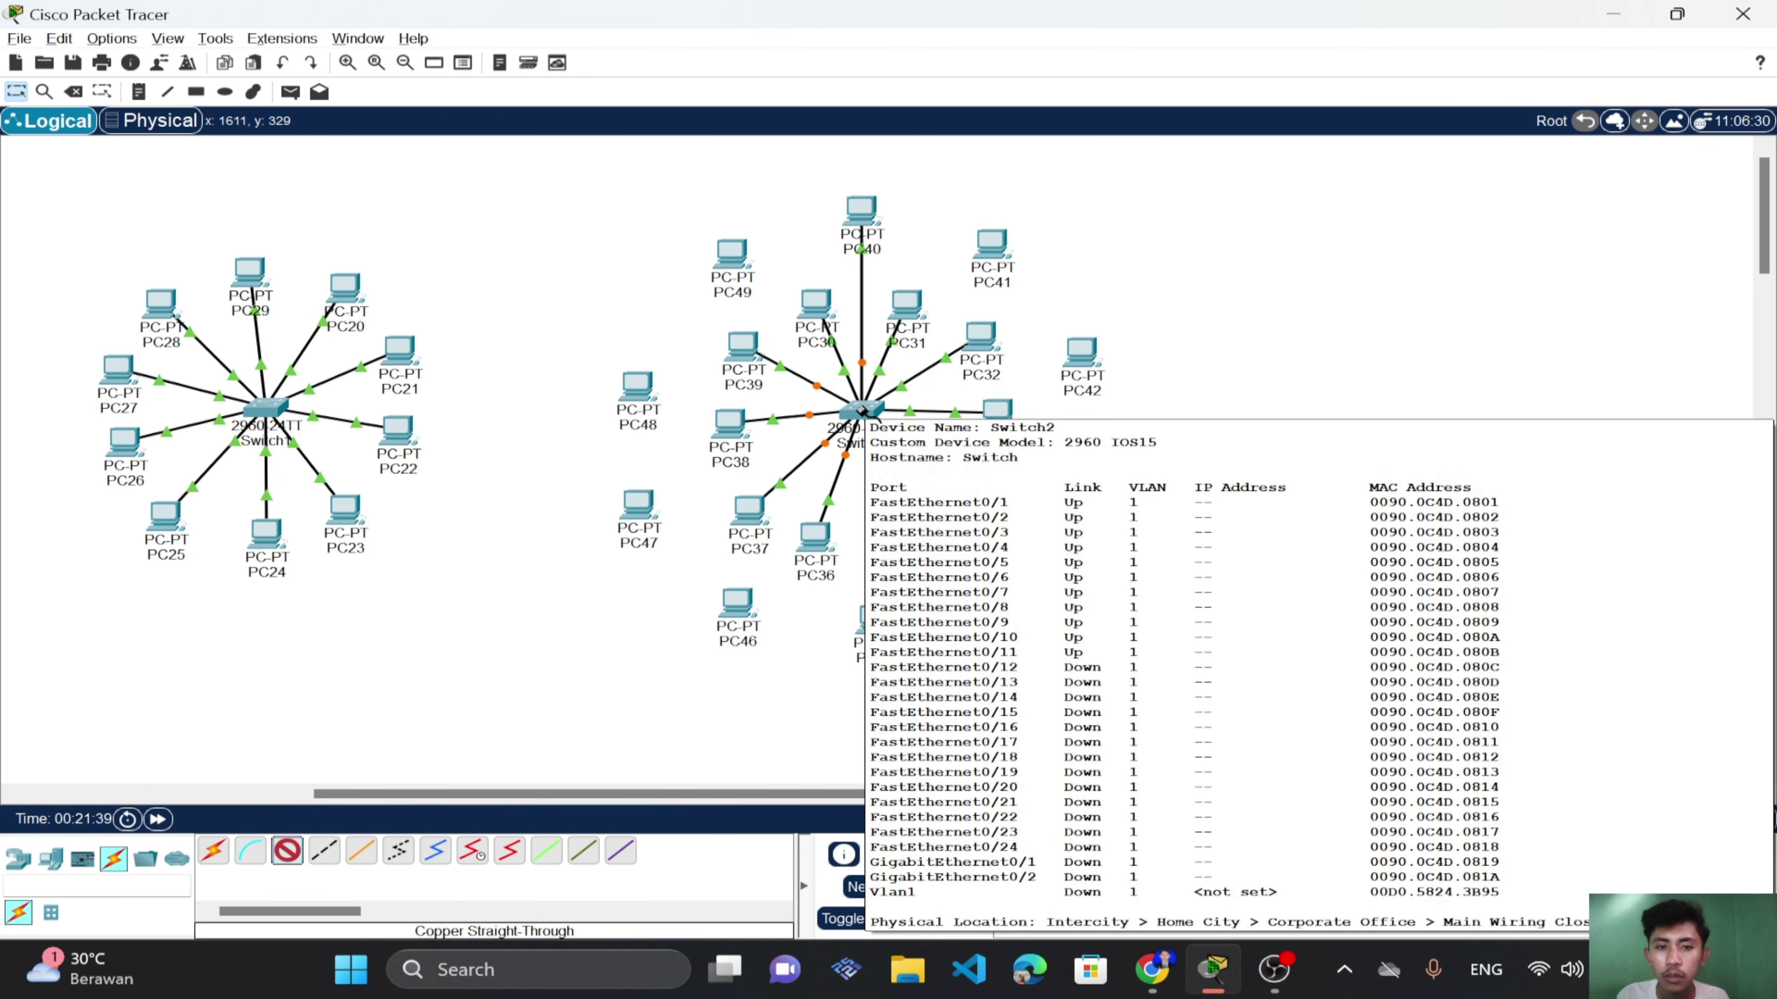
{"action": "left_click", "coordinate": [862, 410]}
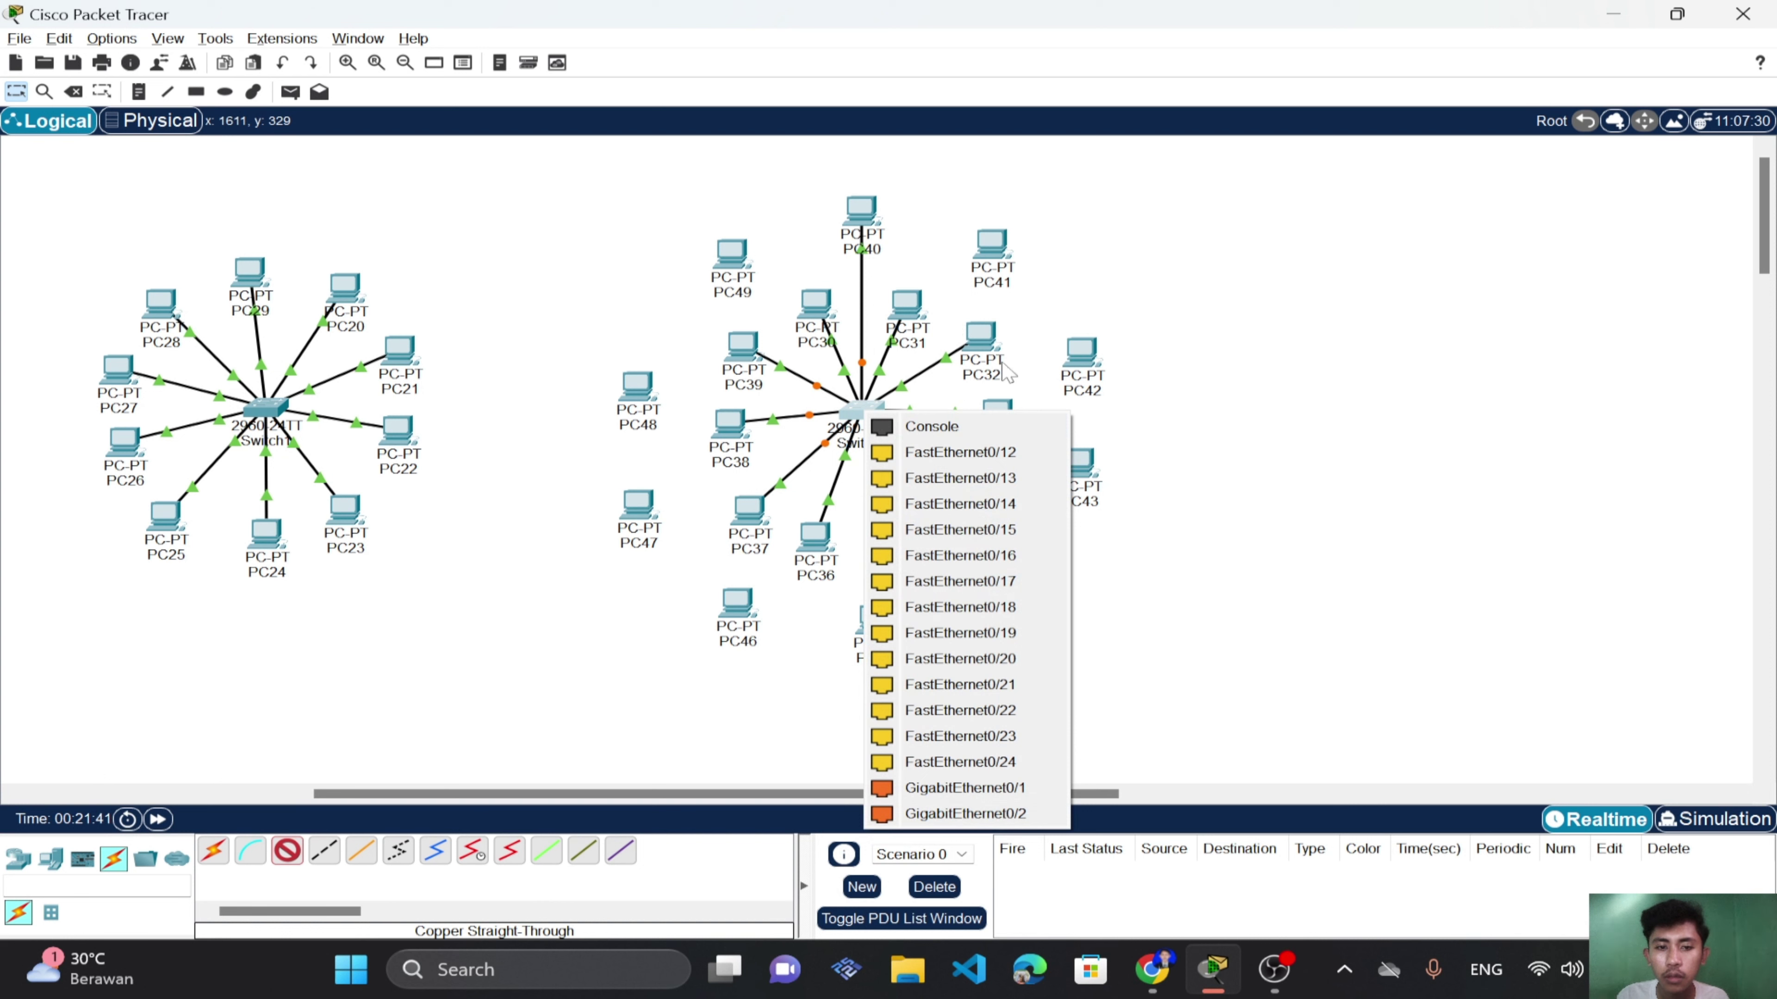
{"action": "left_click", "coordinate": [1216, 242]}
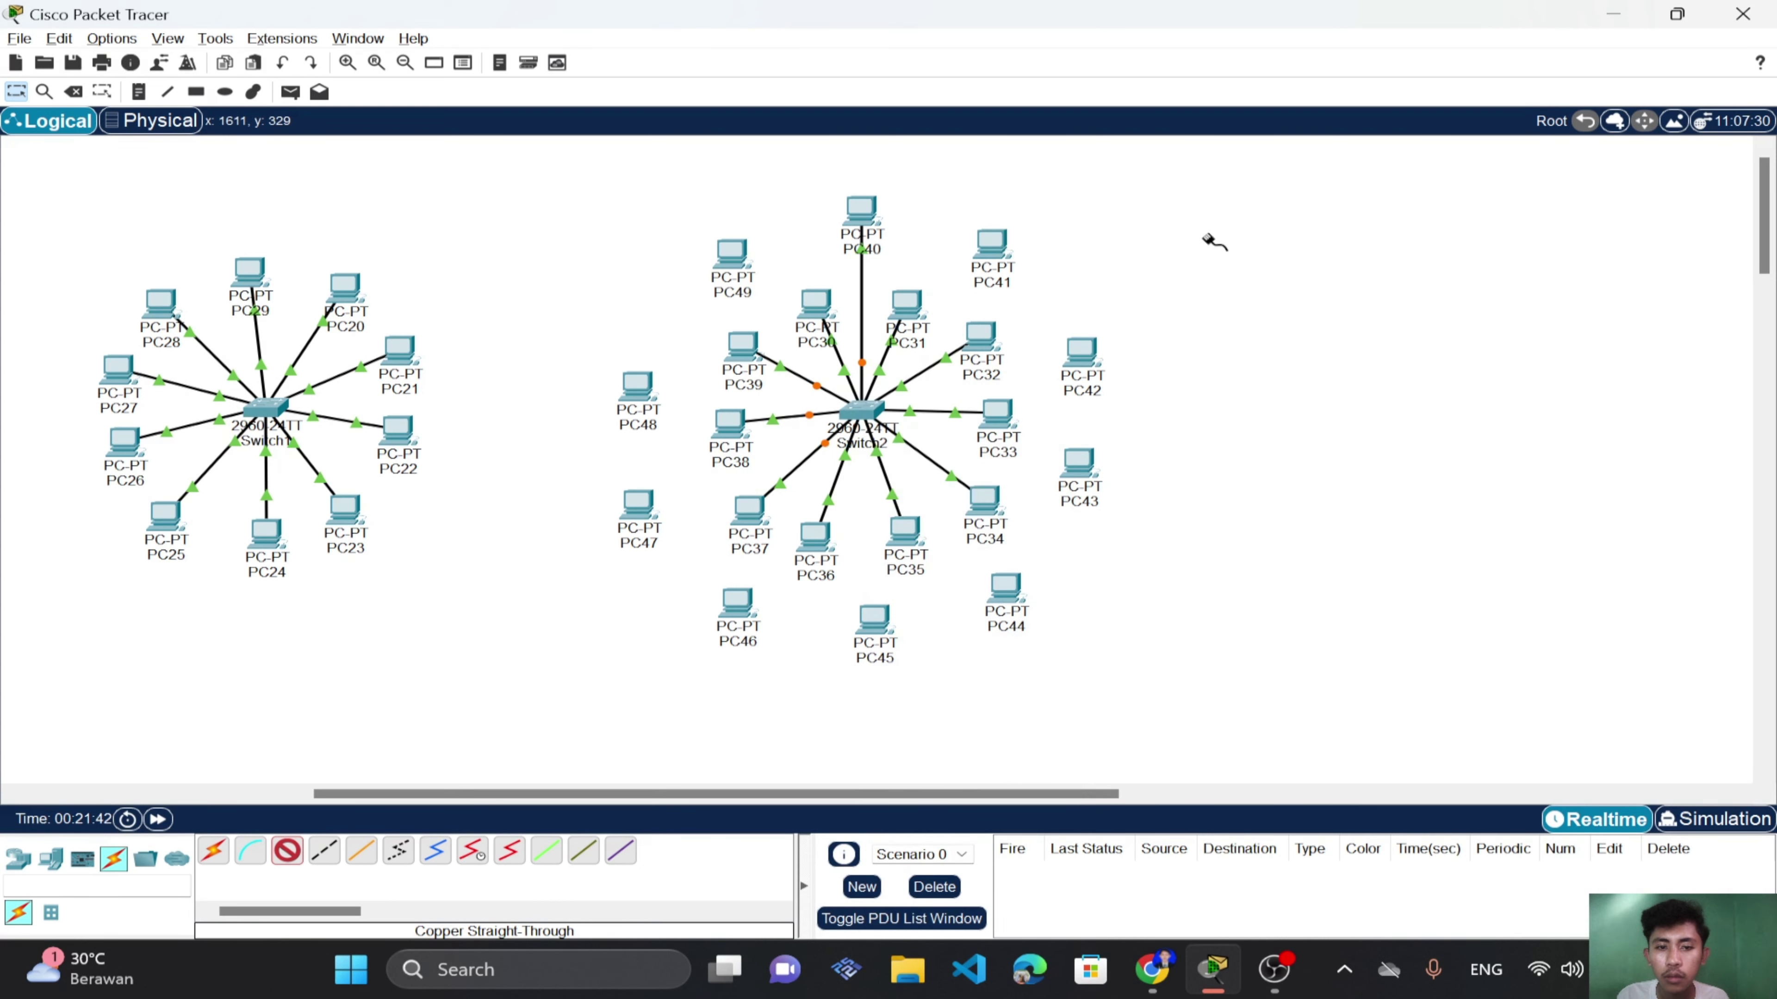
{"action": "left_click", "coordinate": [865, 410]}
{"action": "left_click", "coordinate": [899, 446]}
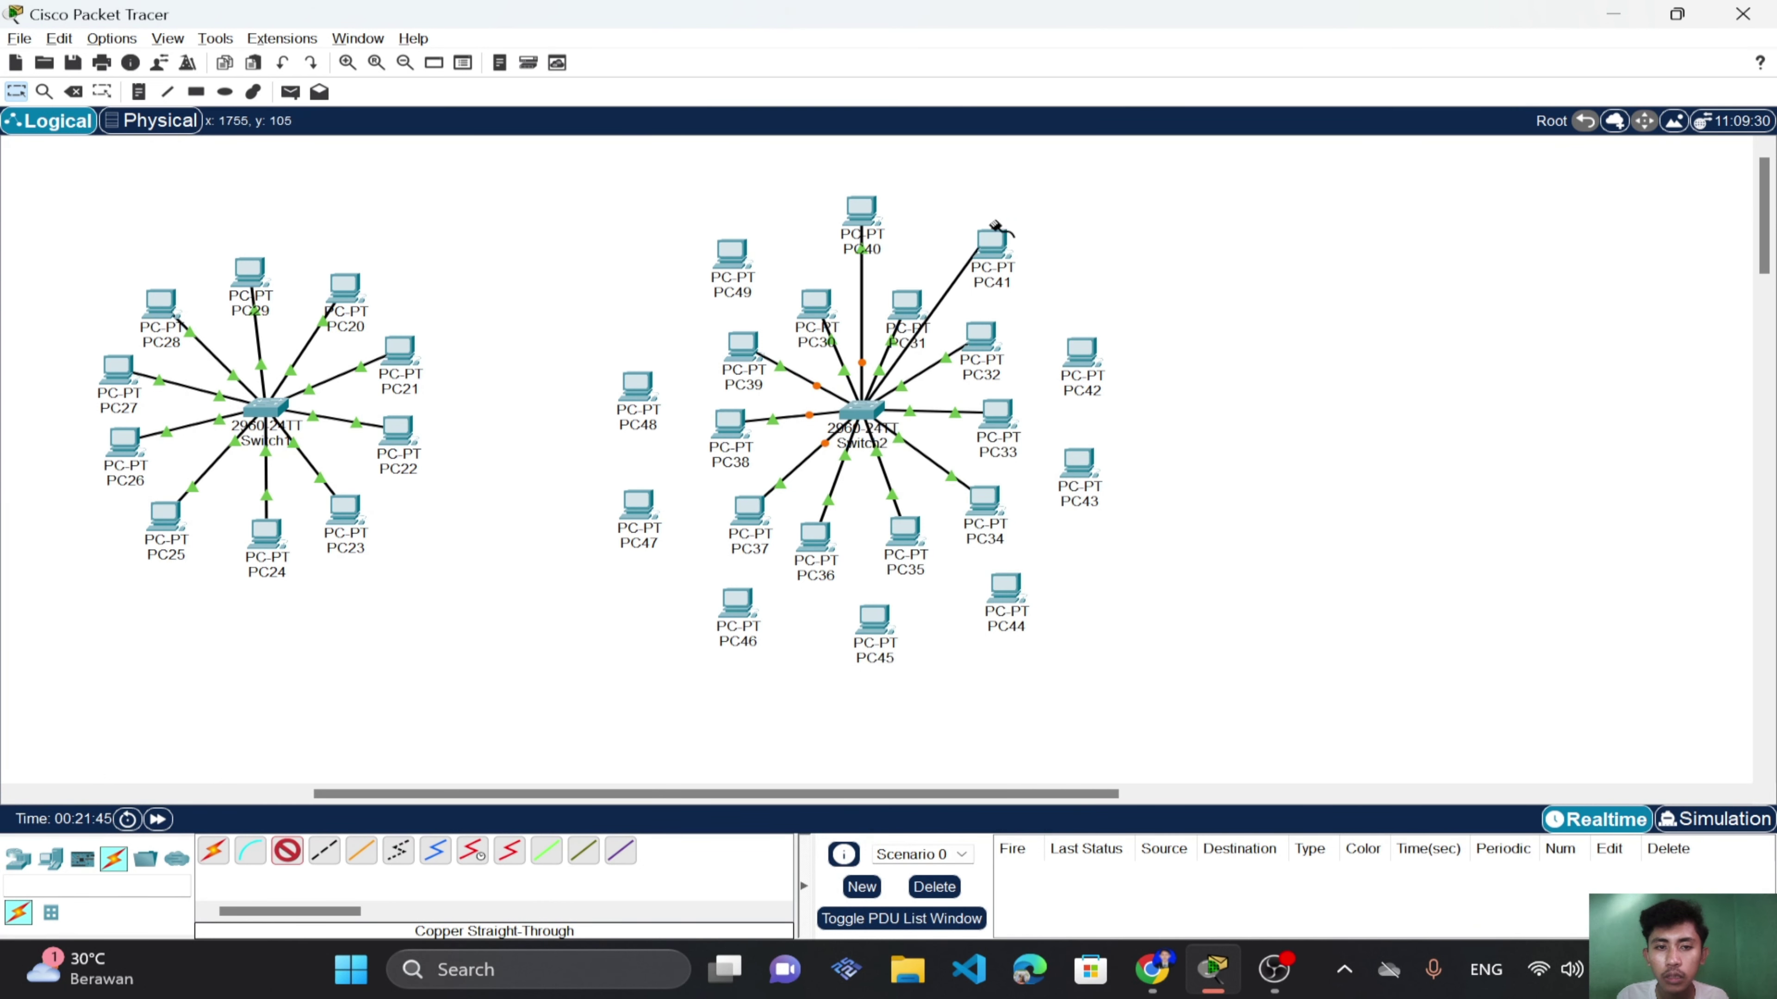
{"action": "left_click", "coordinate": [992, 244]}
{"action": "left_click", "coordinate": [1034, 343]}
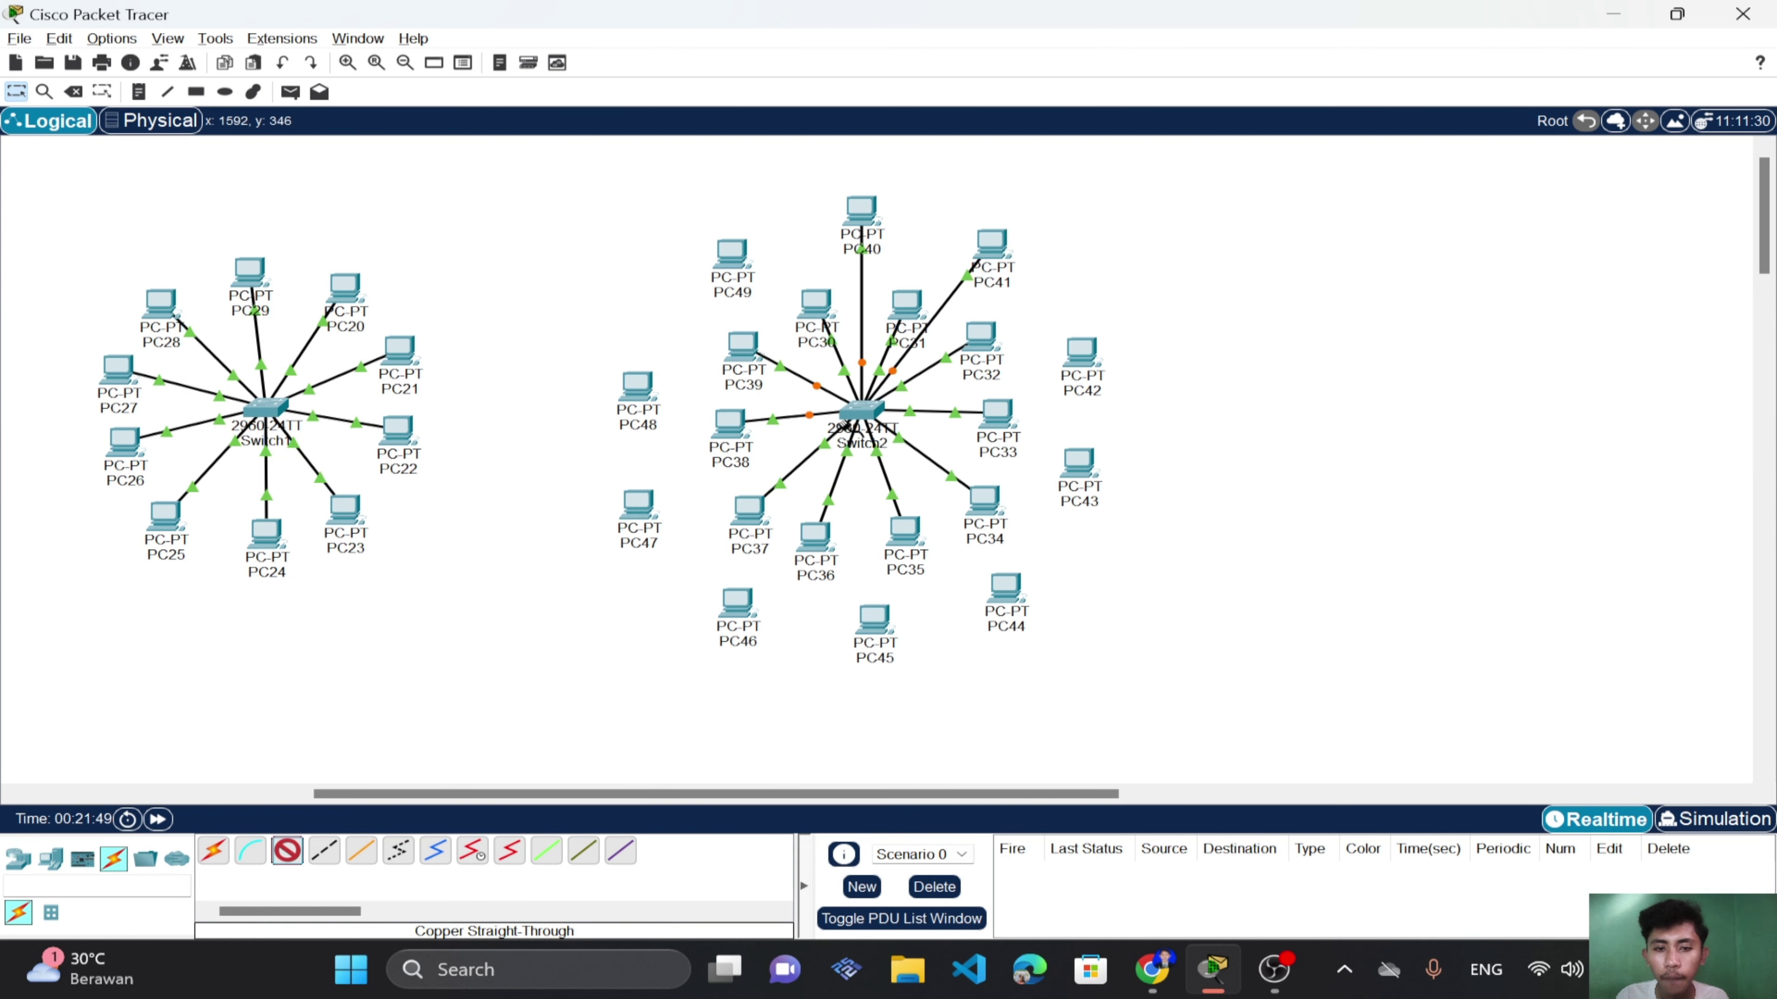
Connect Switch2 FastEthernet0/13 to PC42 FastEthernet0 with a copper straight-through cable.
{"action": "left_click", "coordinate": [868, 409]}
{"action": "left_click", "coordinate": [941, 452]}
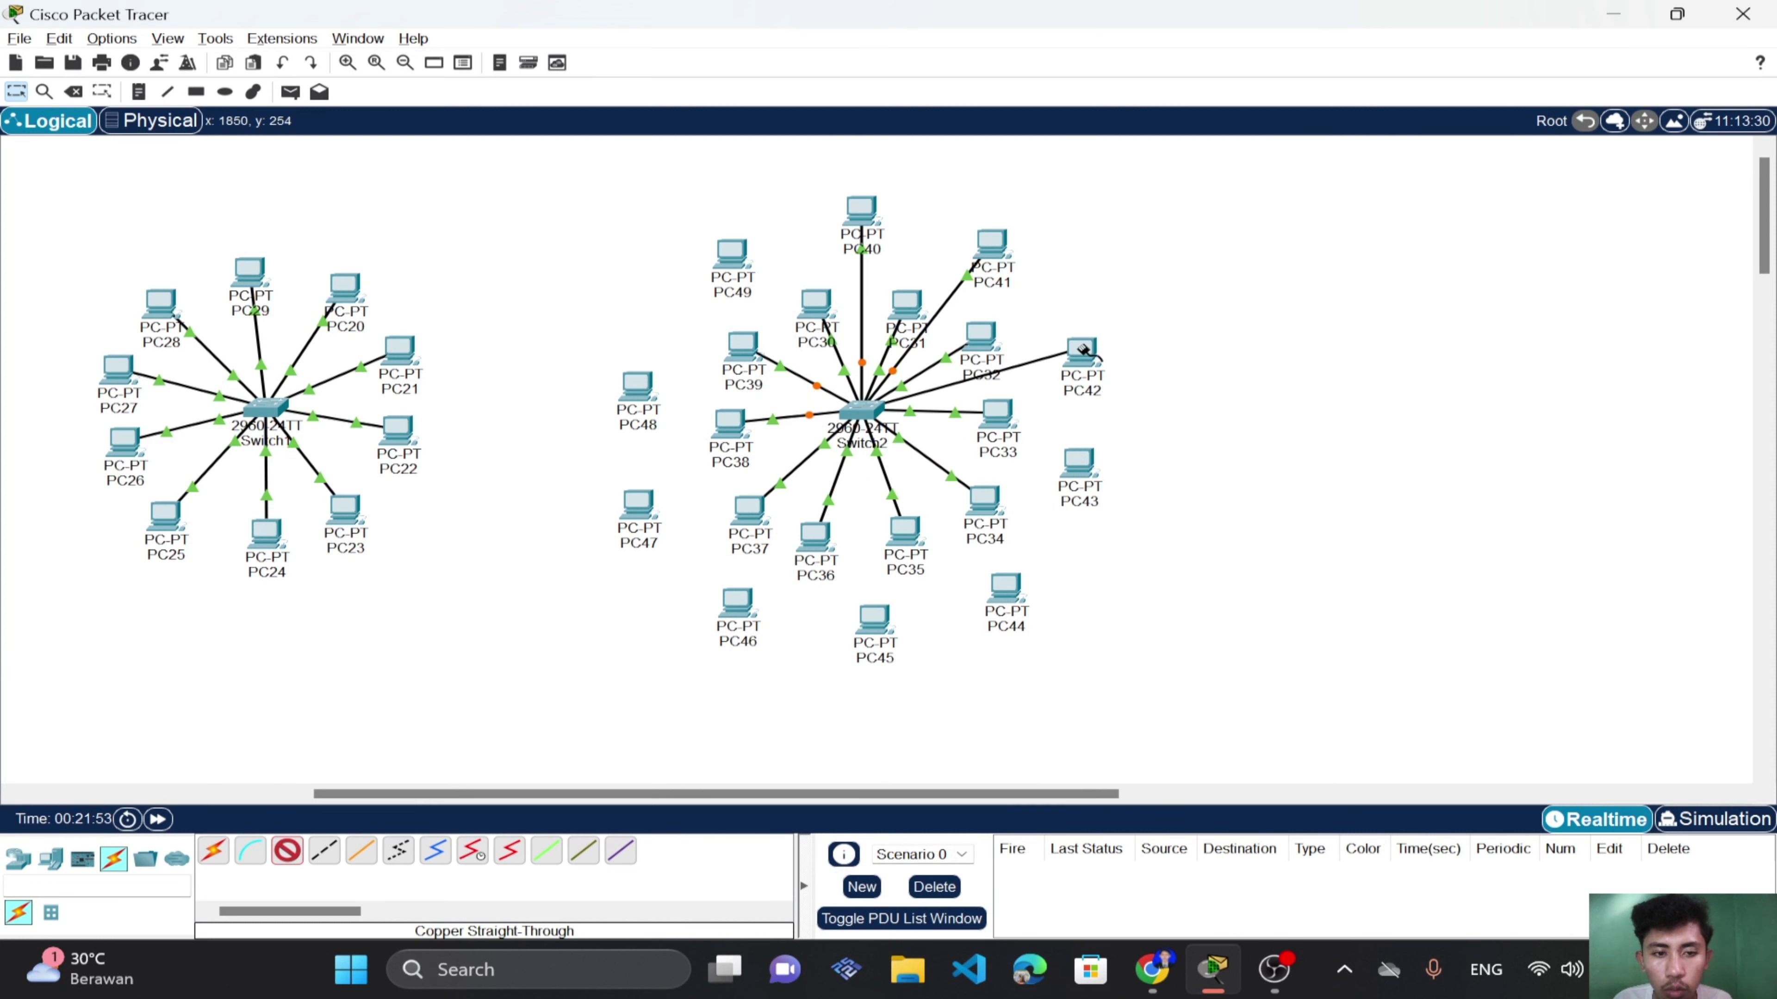
{"action": "left_click", "coordinate": [1087, 353]}
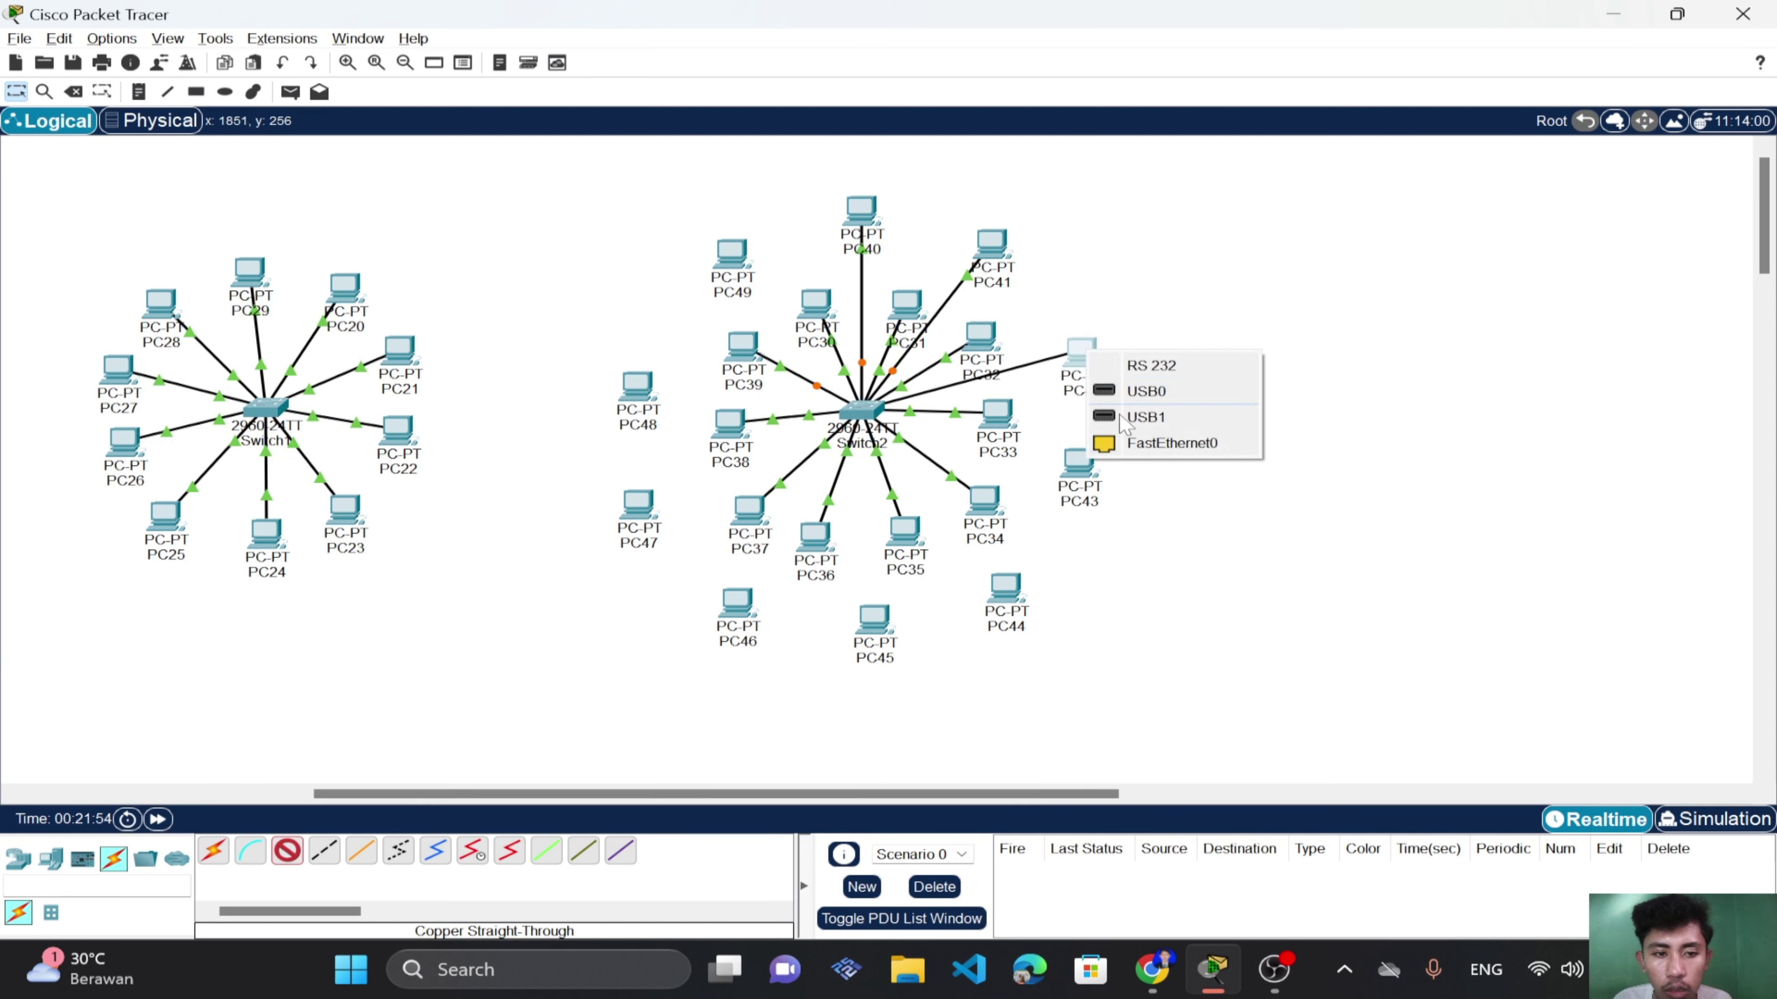
{"action": "left_click", "coordinate": [1165, 445]}
Connect Switch2 FastEthernet0/14 to PC43 FastEthernet0 with a copper straight-through cable.
{"action": "left_click", "coordinate": [287, 855]}
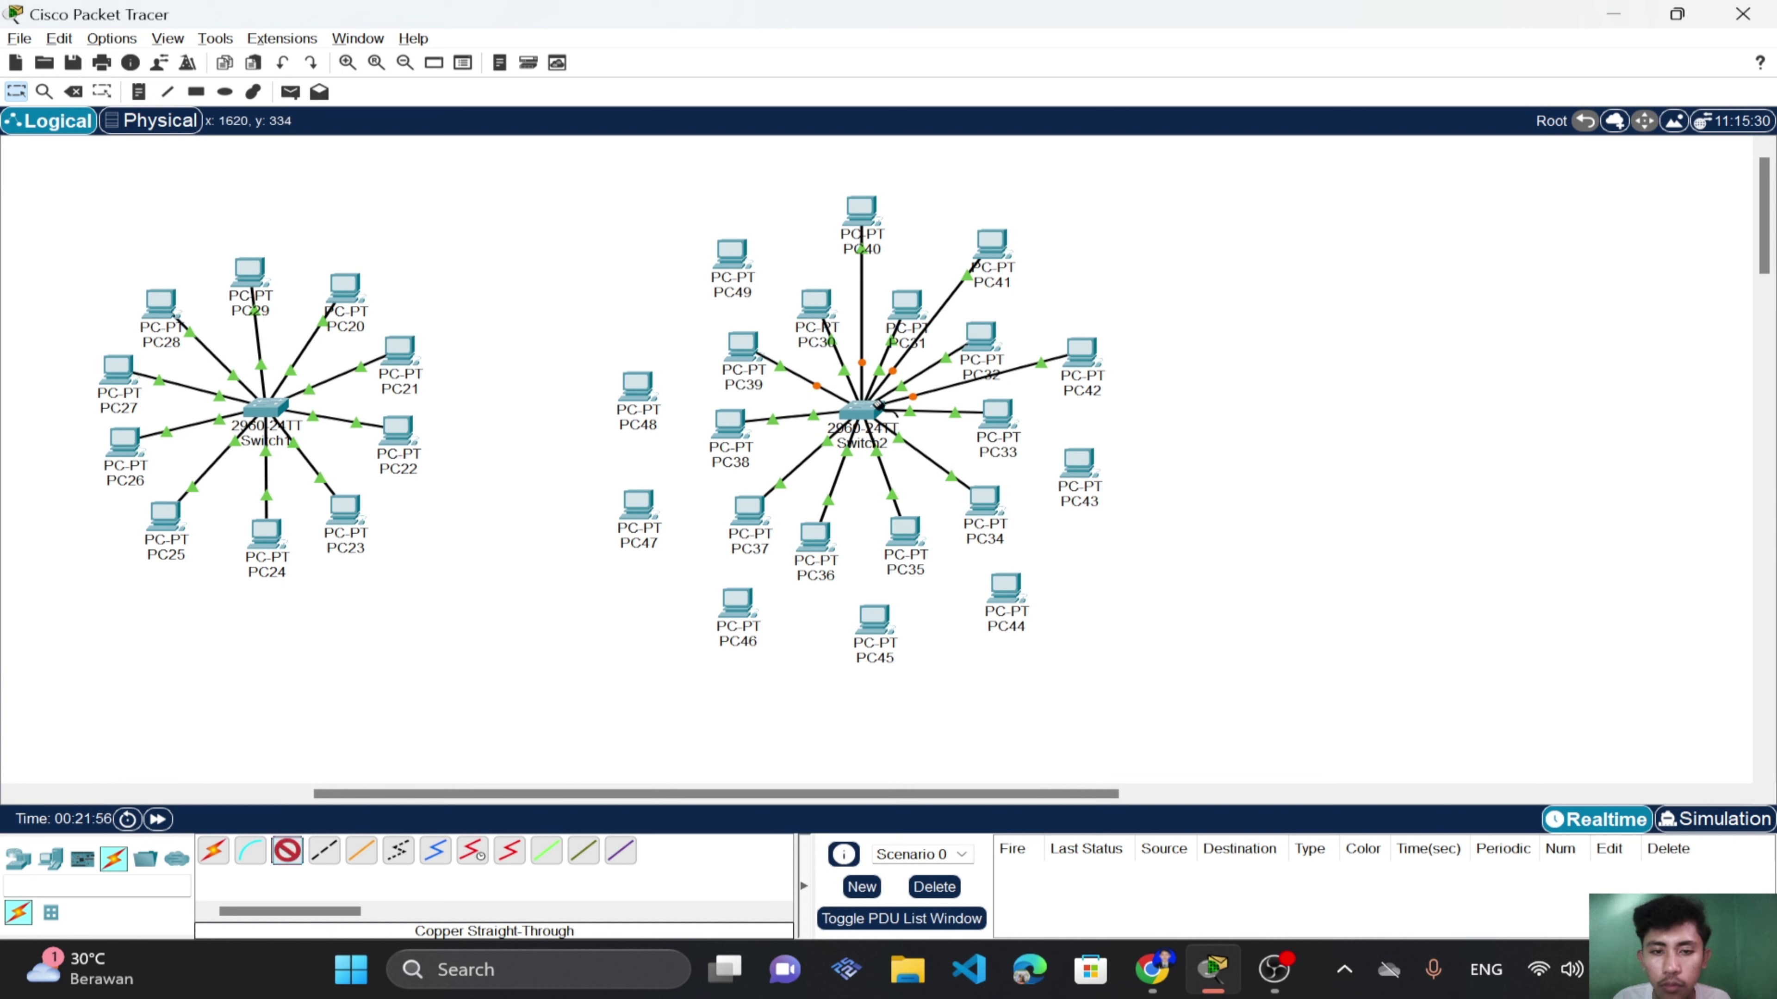
{"action": "left_click", "coordinate": [865, 408]}
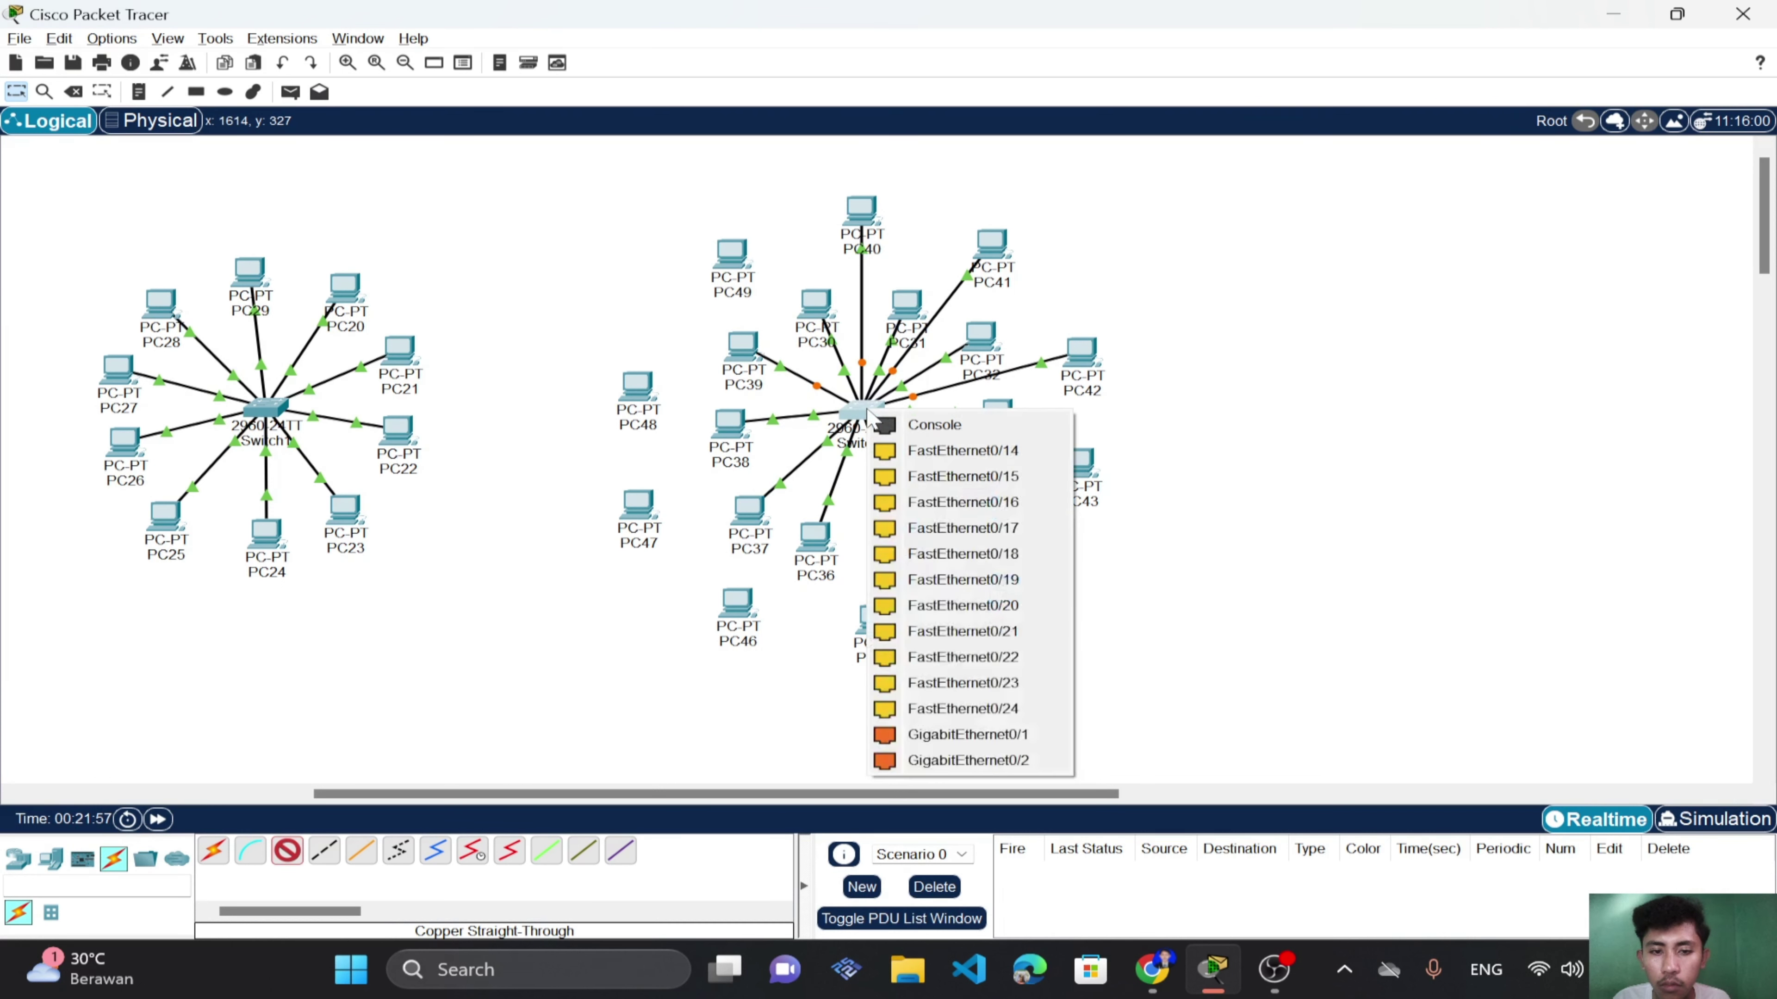
{"action": "left_click", "coordinate": [994, 452]}
{"action": "left_click", "coordinate": [1078, 461]}
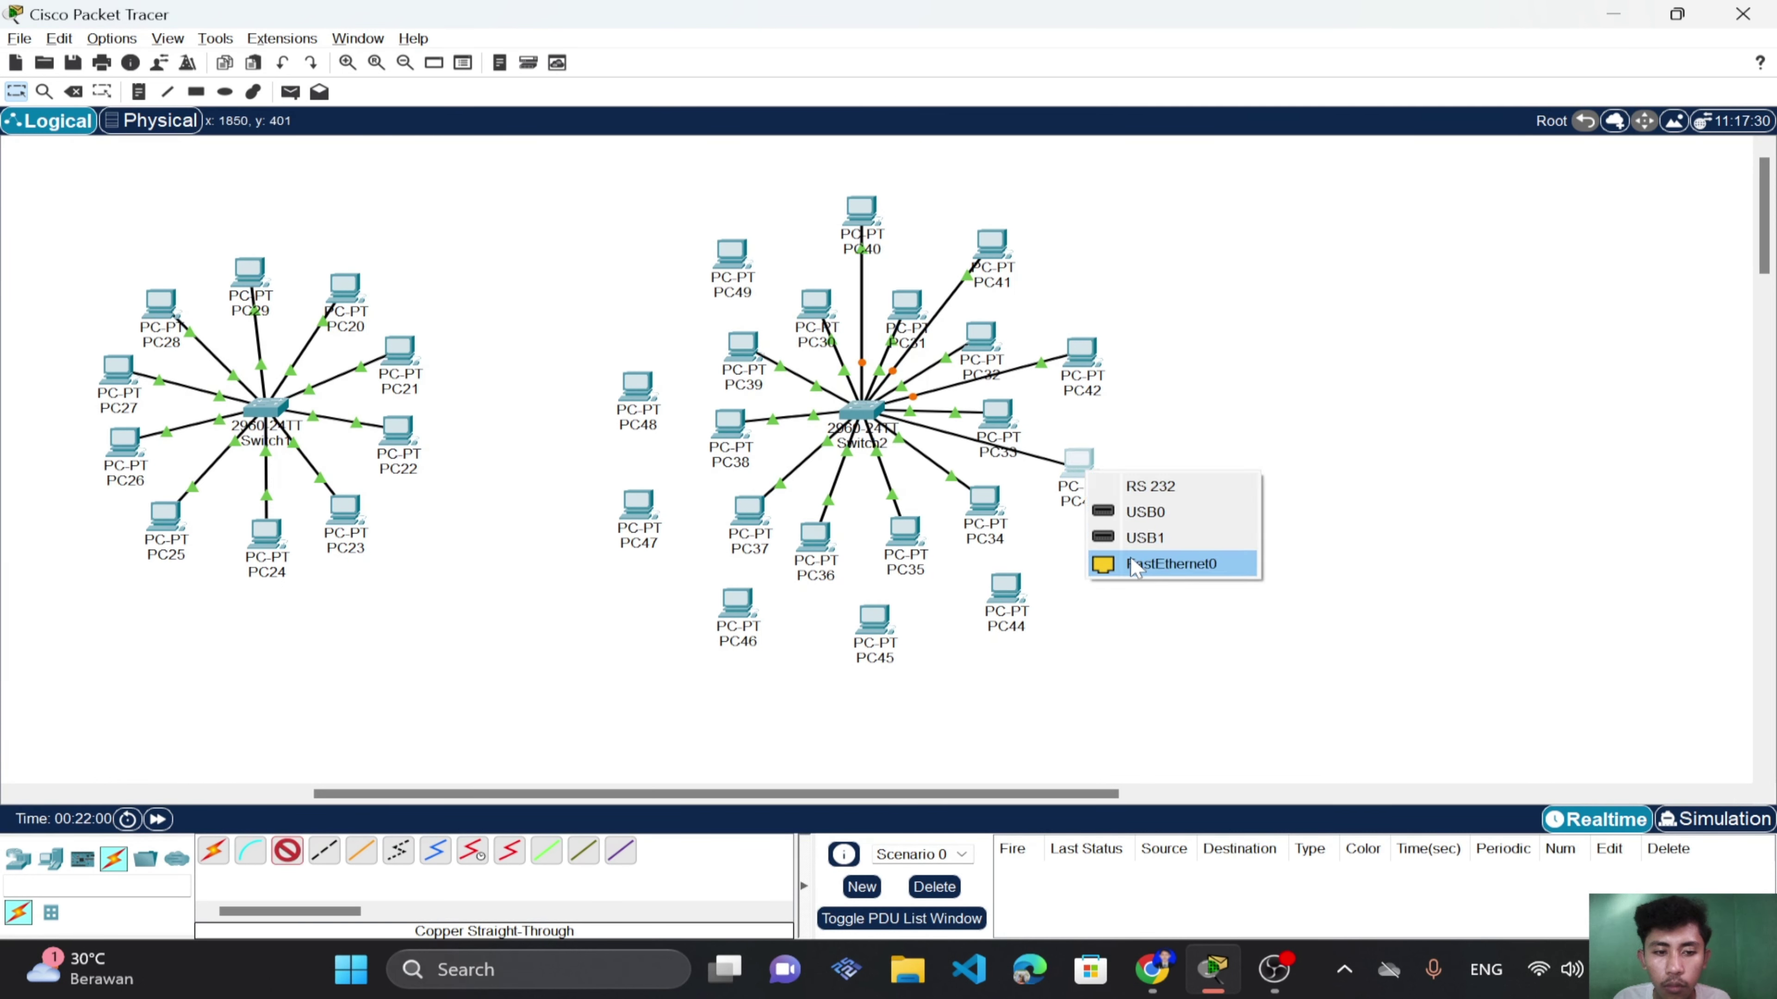
{"action": "left_click", "coordinate": [1133, 564]}
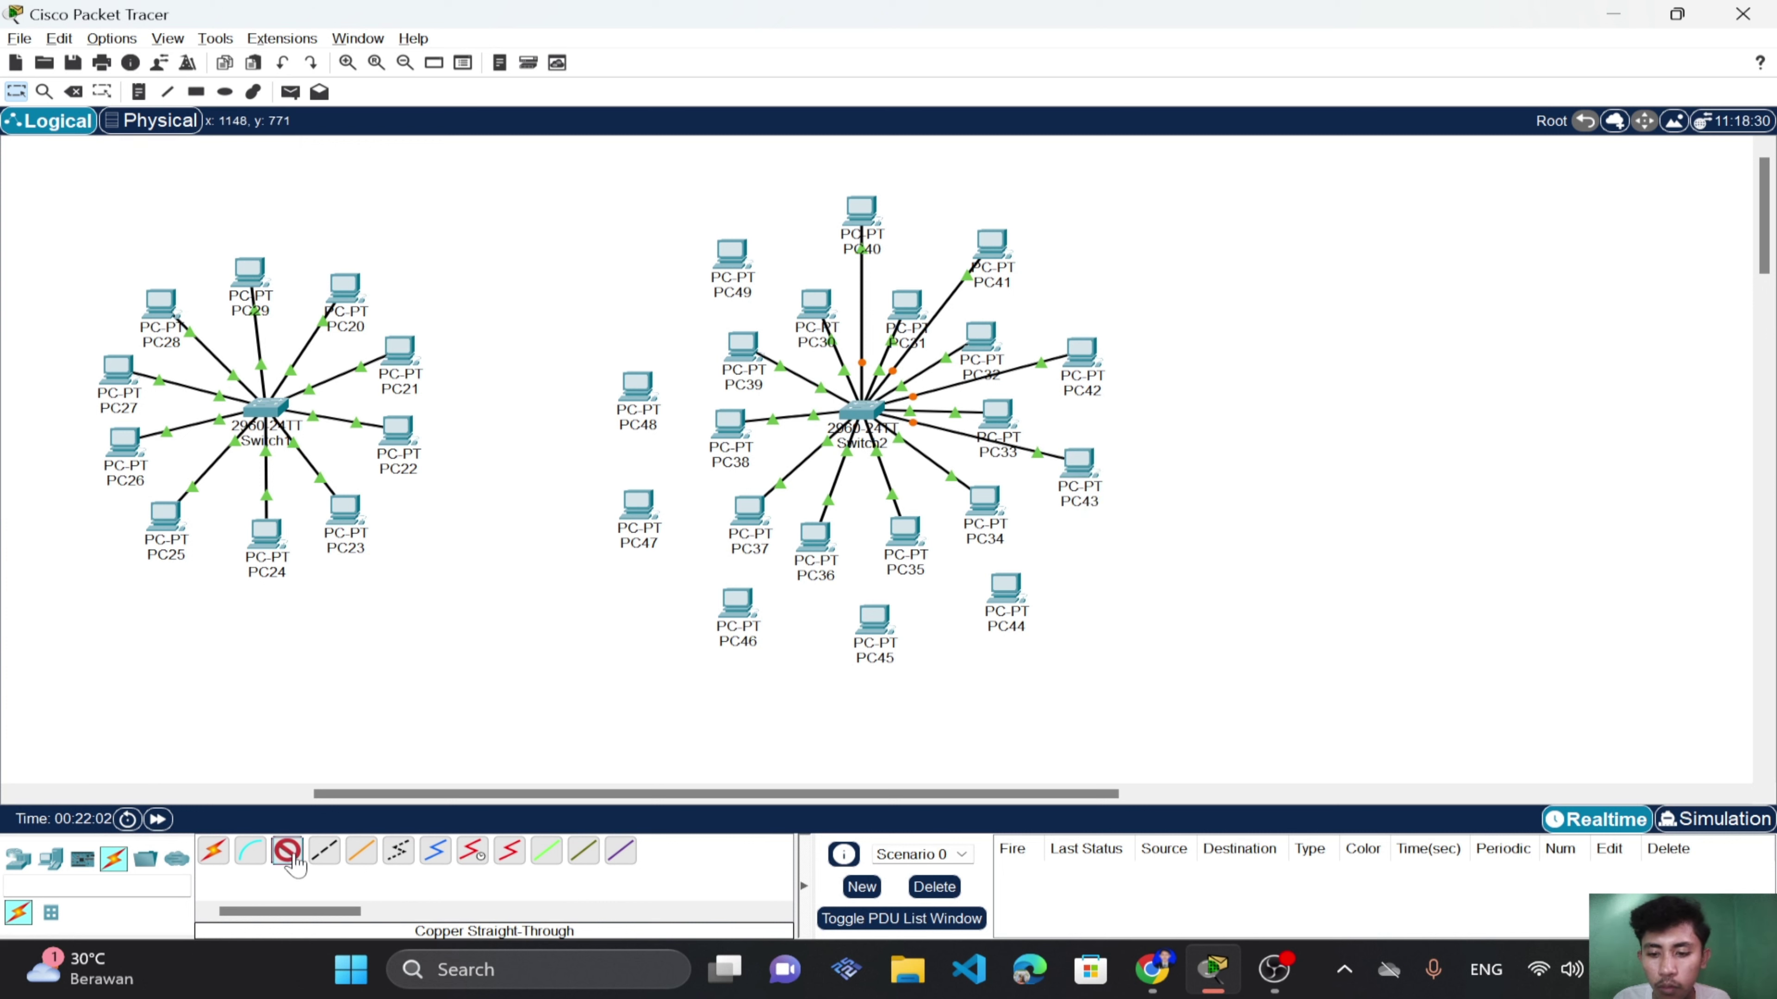
Connect Switch2 FastEthernet0/15 to PC44 FastEthernet0 with a copper straight-through cable.
{"action": "left_click", "coordinate": [865, 408]}
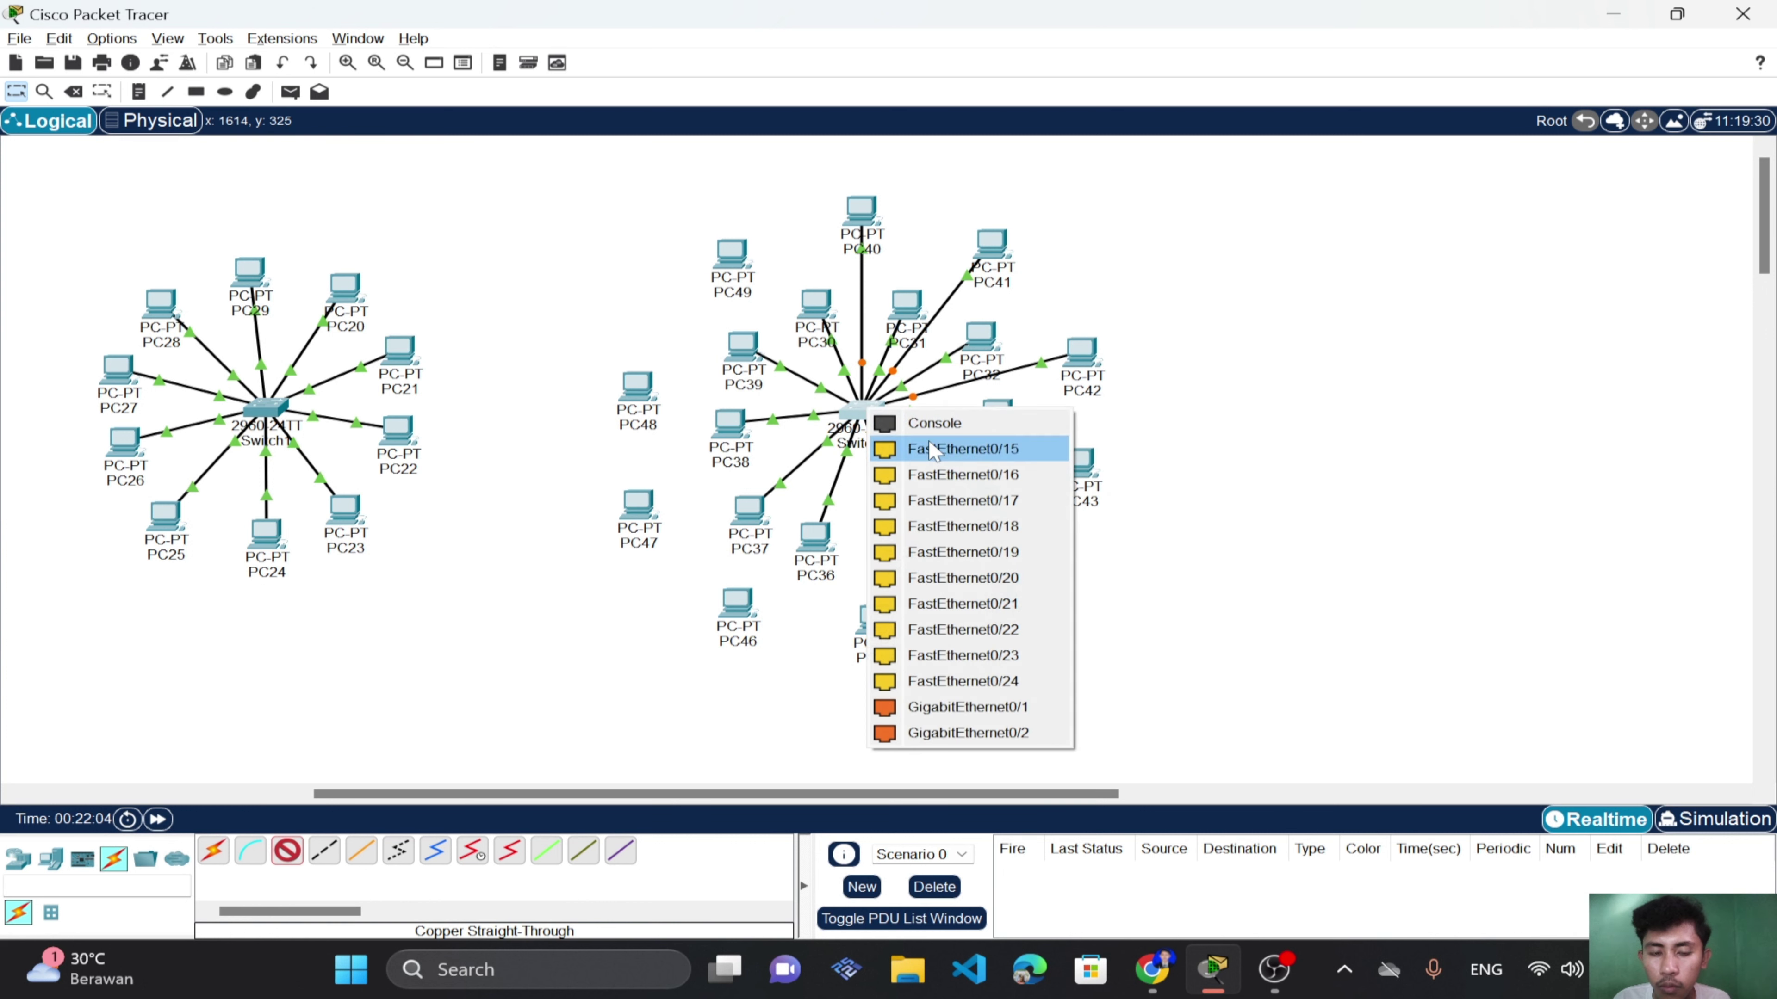
{"action": "left_click", "coordinate": [875, 449]}
{"action": "left_click", "coordinate": [1013, 595]}
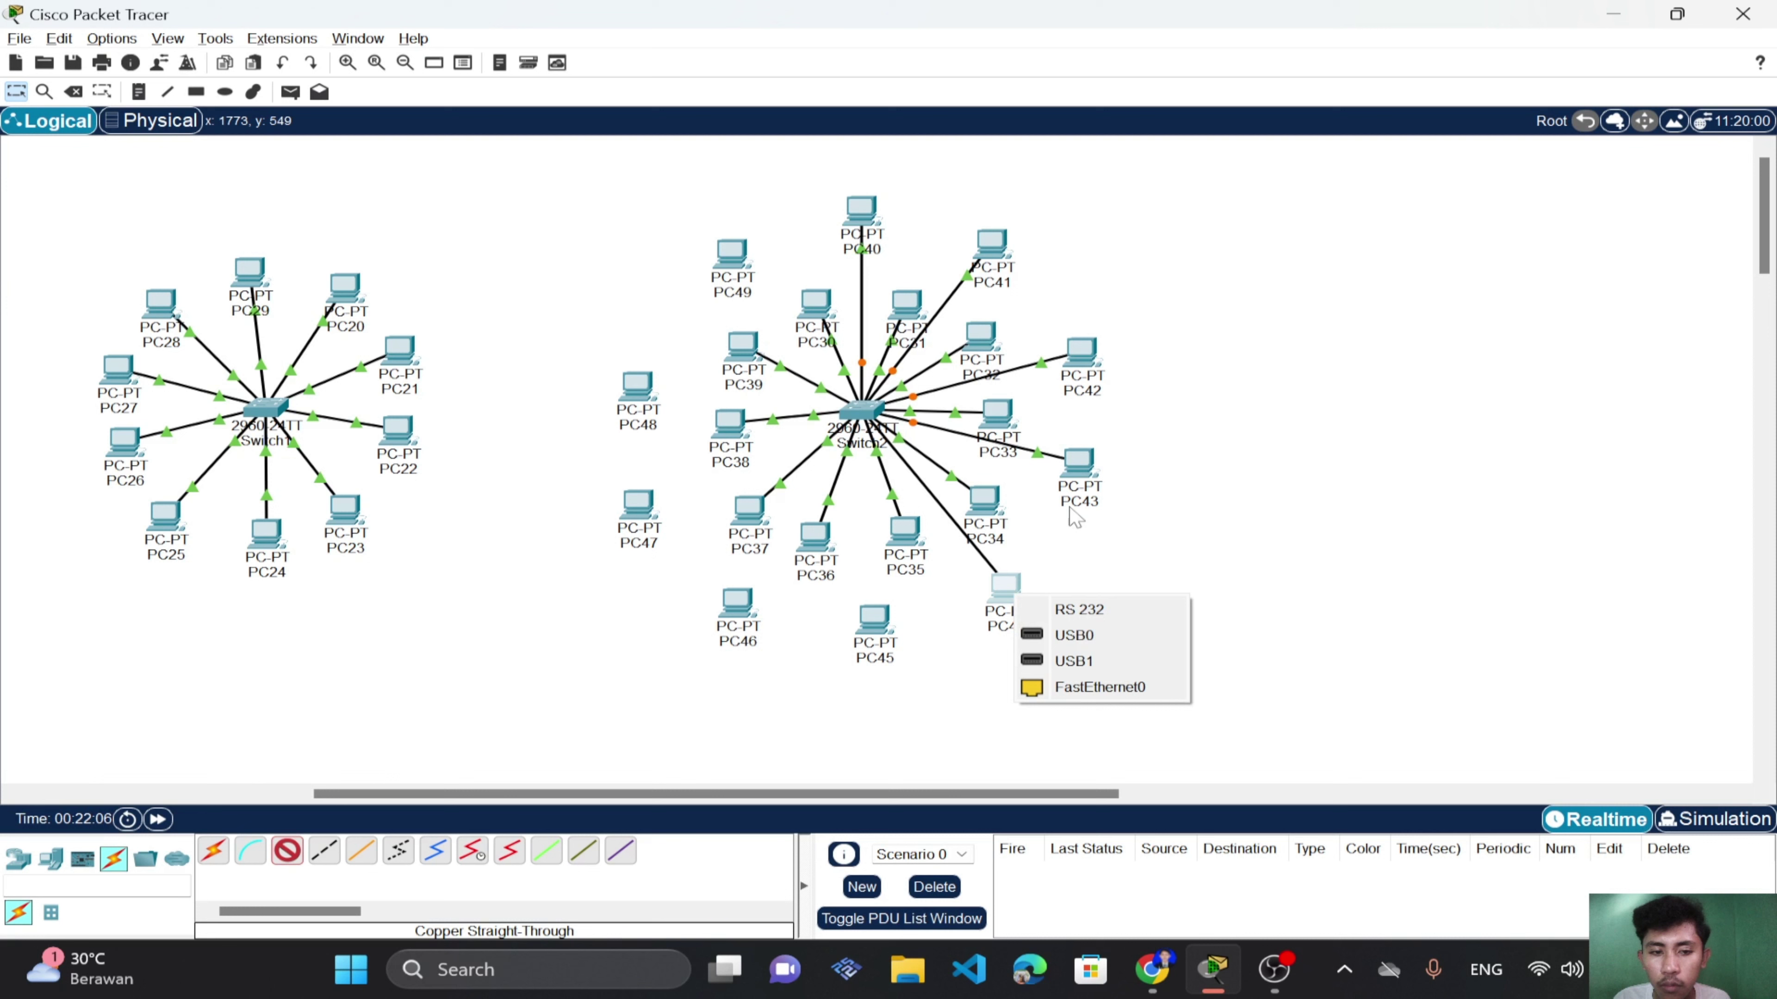
{"action": "left_click", "coordinate": [1077, 683]}
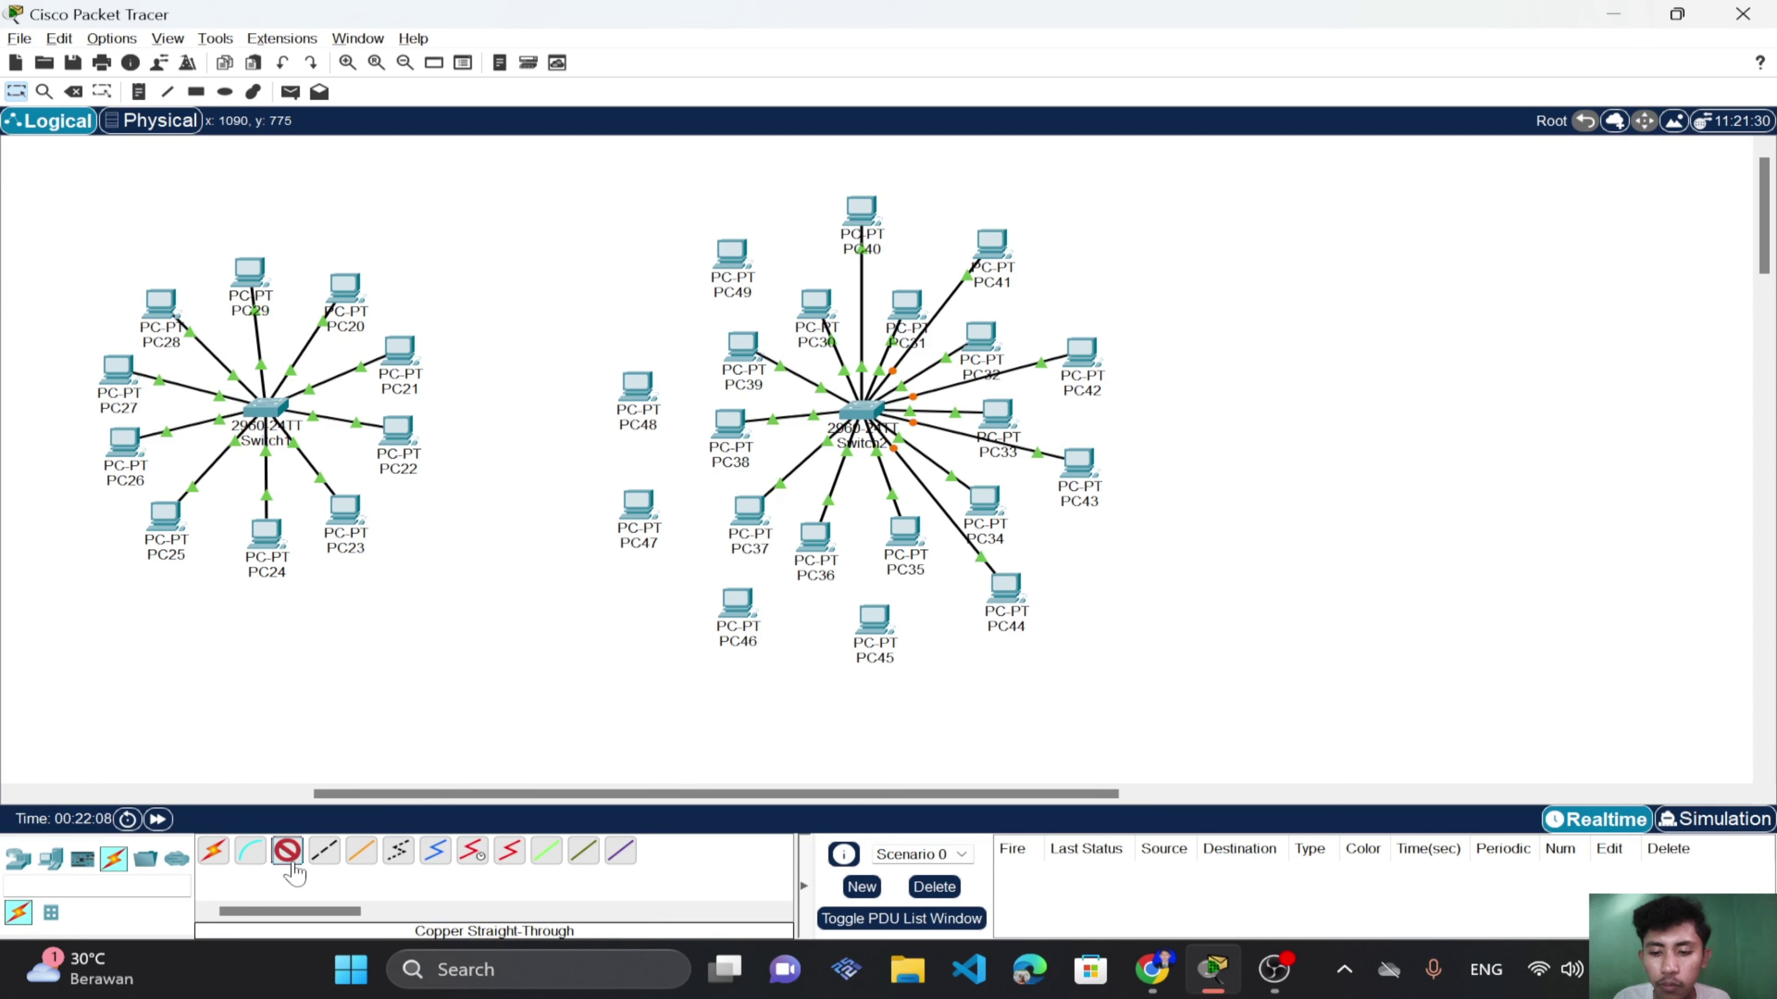
Connect Switch2 FastEthernet0/16 to PC45 FastEthernet0 with a copper straight-through cable.
{"action": "left_click", "coordinate": [860, 406]}
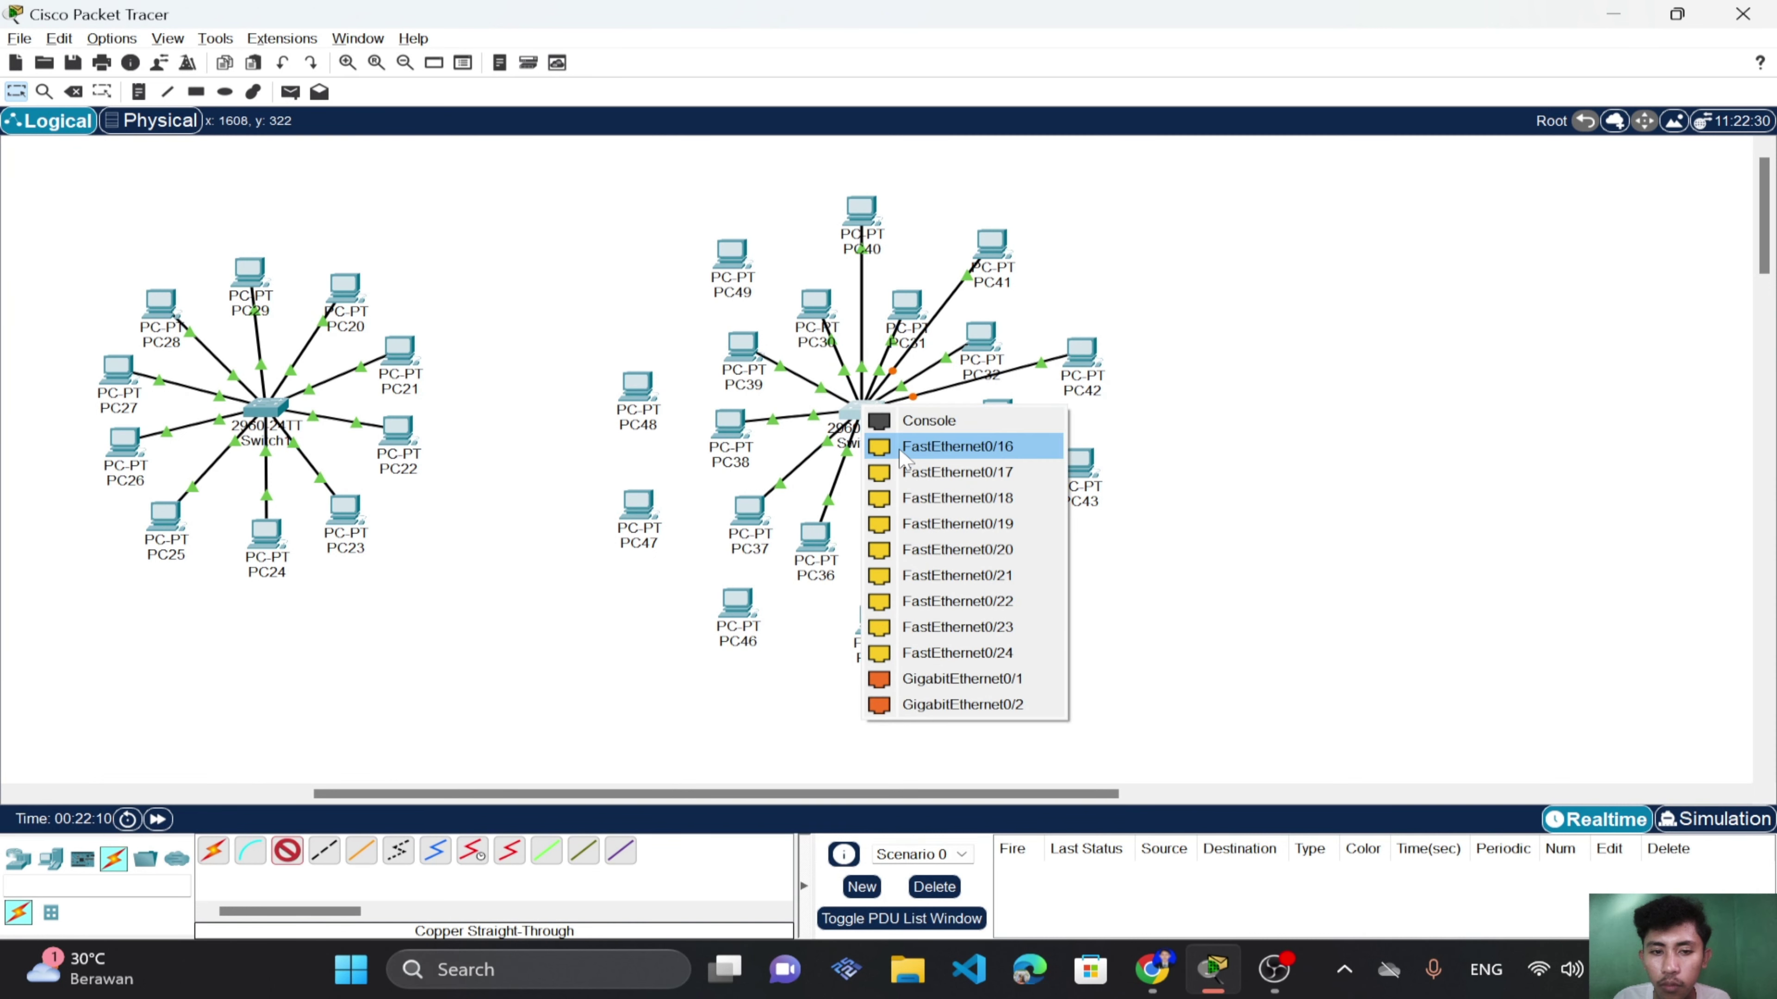
{"action": "left_click", "coordinate": [876, 446]}
{"action": "left_click", "coordinate": [886, 616]}
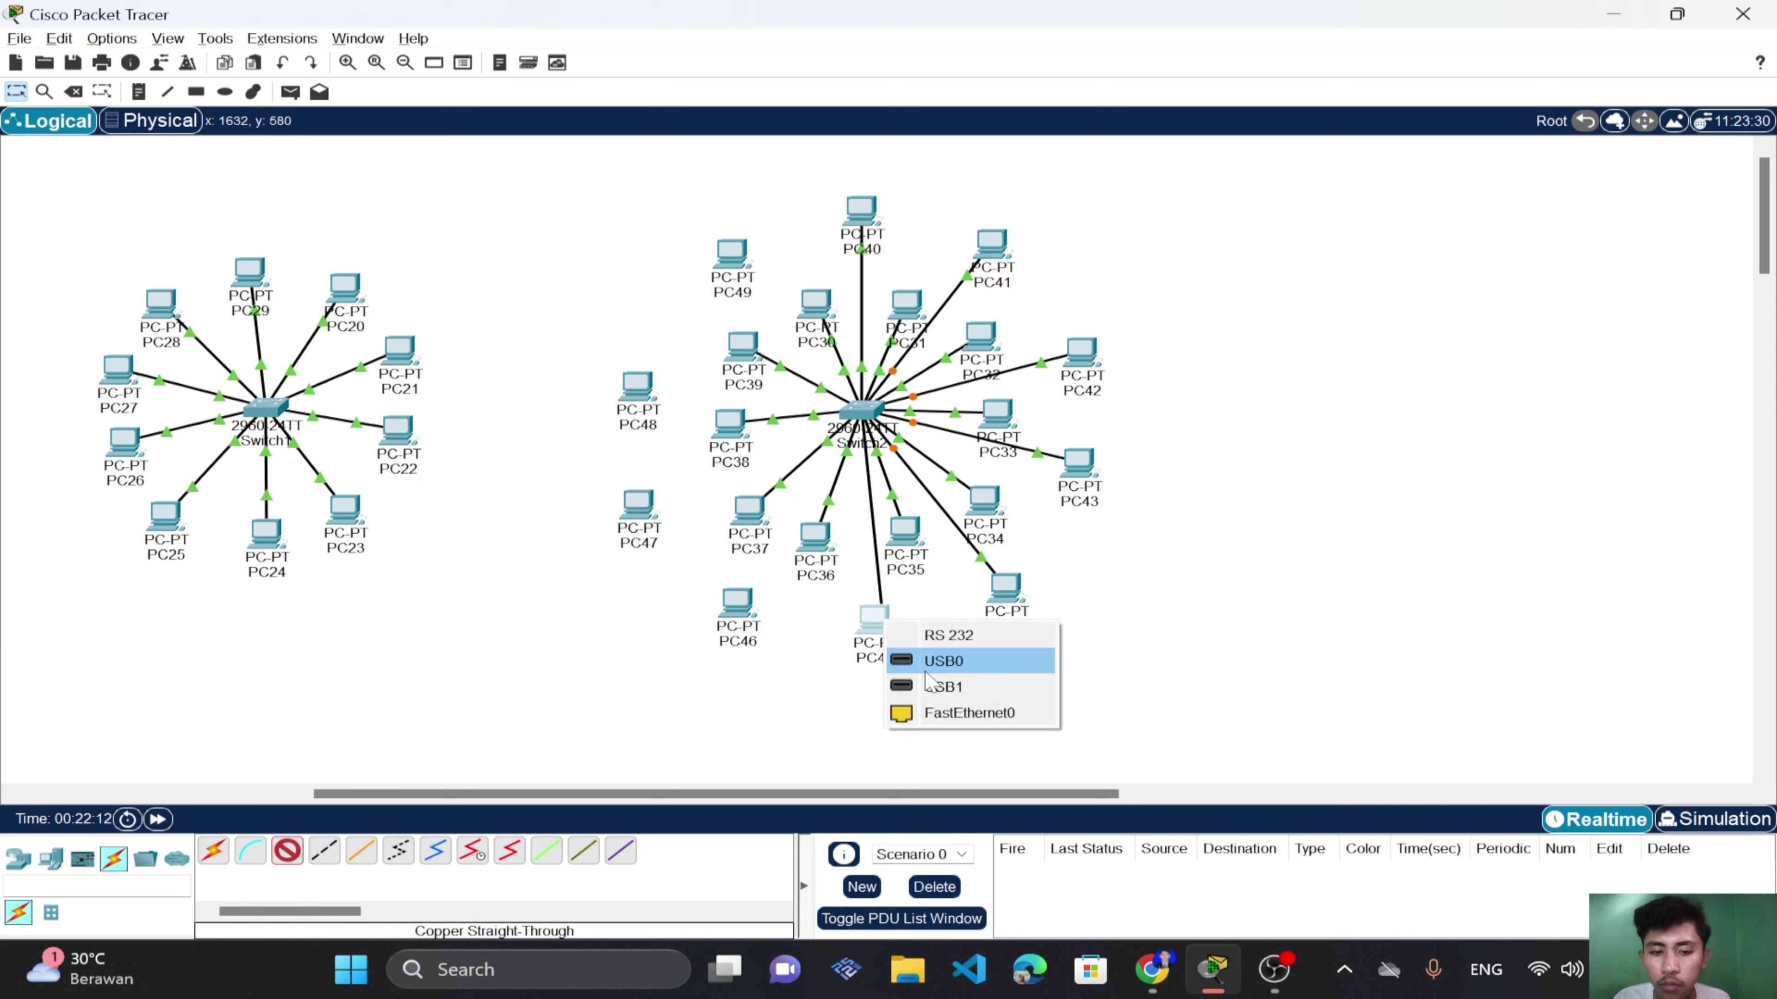
{"action": "left_click", "coordinate": [958, 711]}
Connect Switch2 FastEthernet0/17 to PC46 FastEthernet0 with a copper straight-through cable.
{"action": "left_click", "coordinate": [276, 855]}
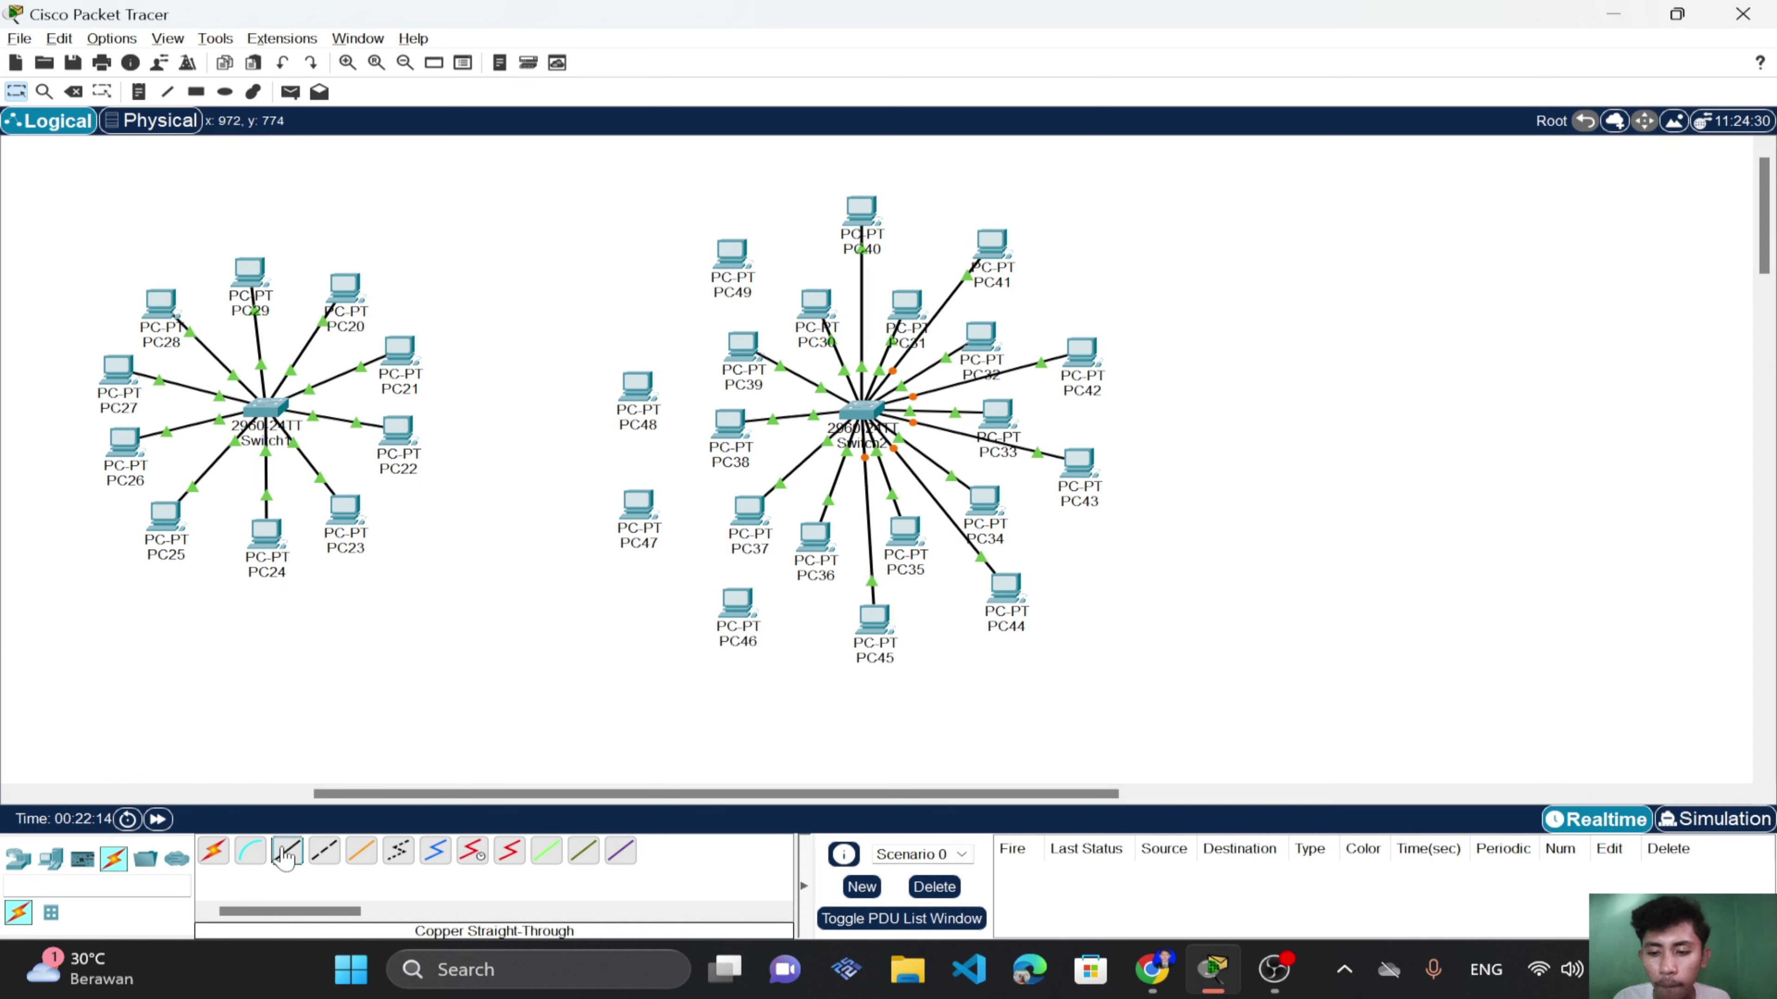
{"action": "left_click", "coordinate": [867, 409]}
{"action": "left_click", "coordinate": [959, 454]}
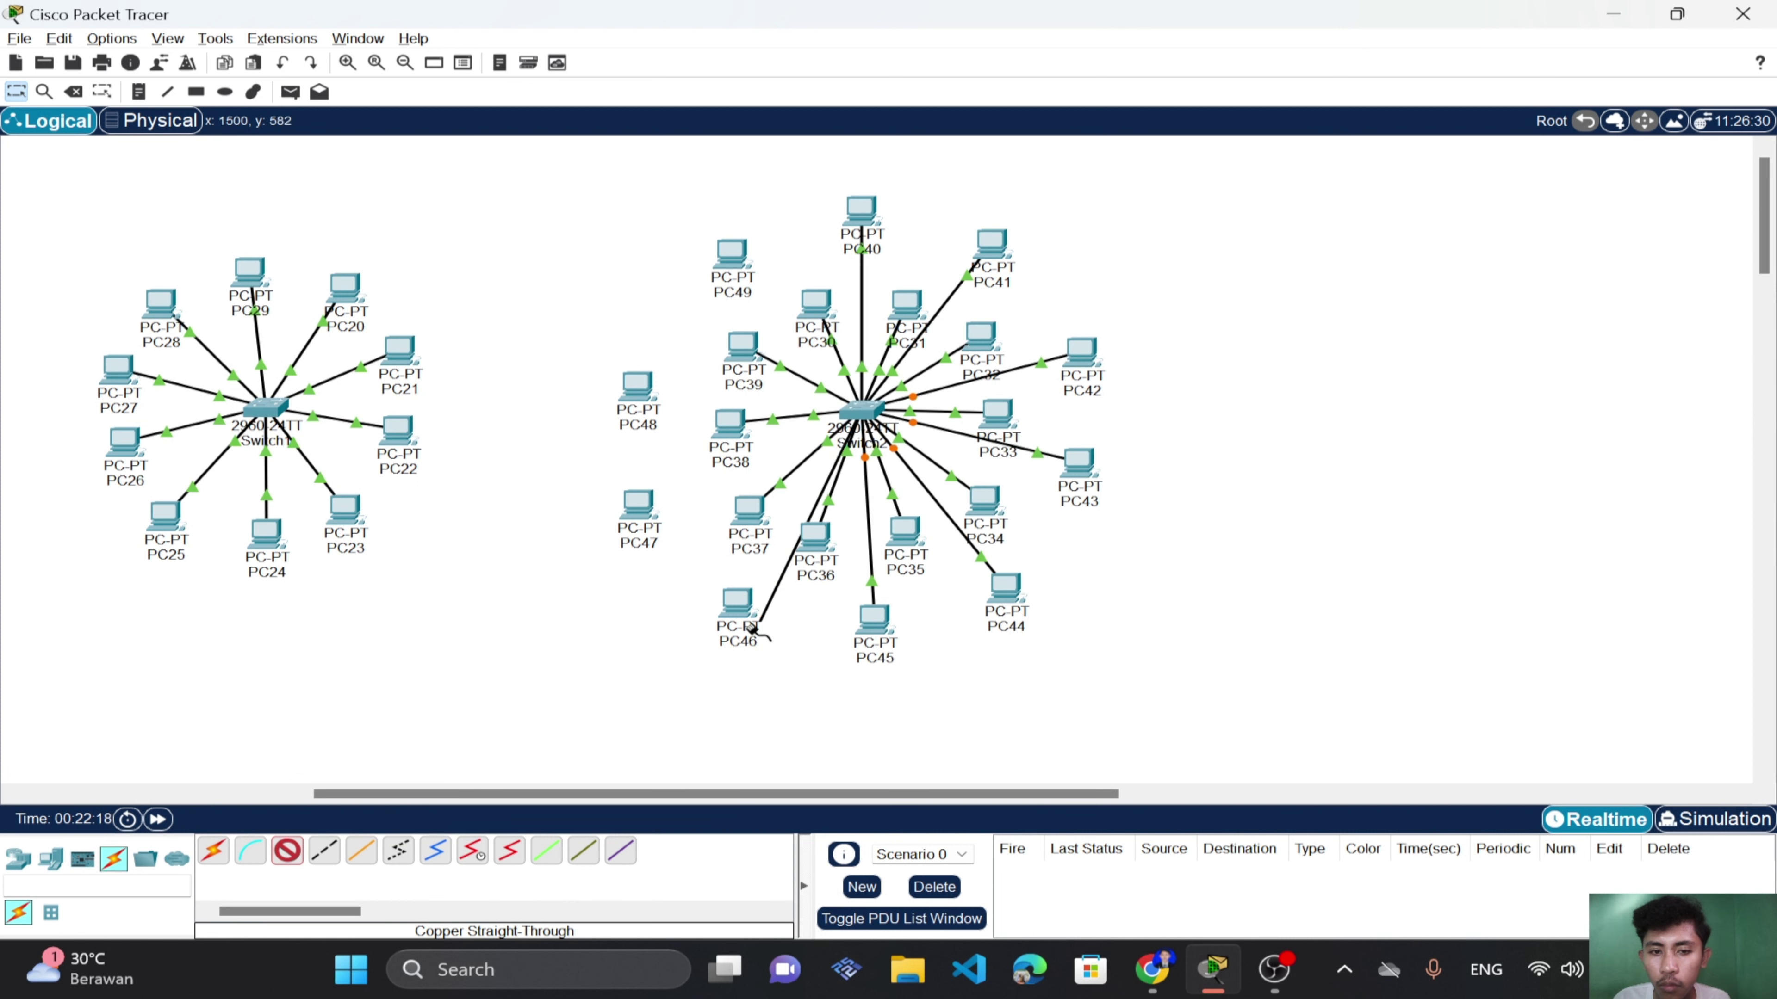
{"action": "left_click", "coordinate": [730, 600]}
{"action": "left_click", "coordinate": [790, 700]}
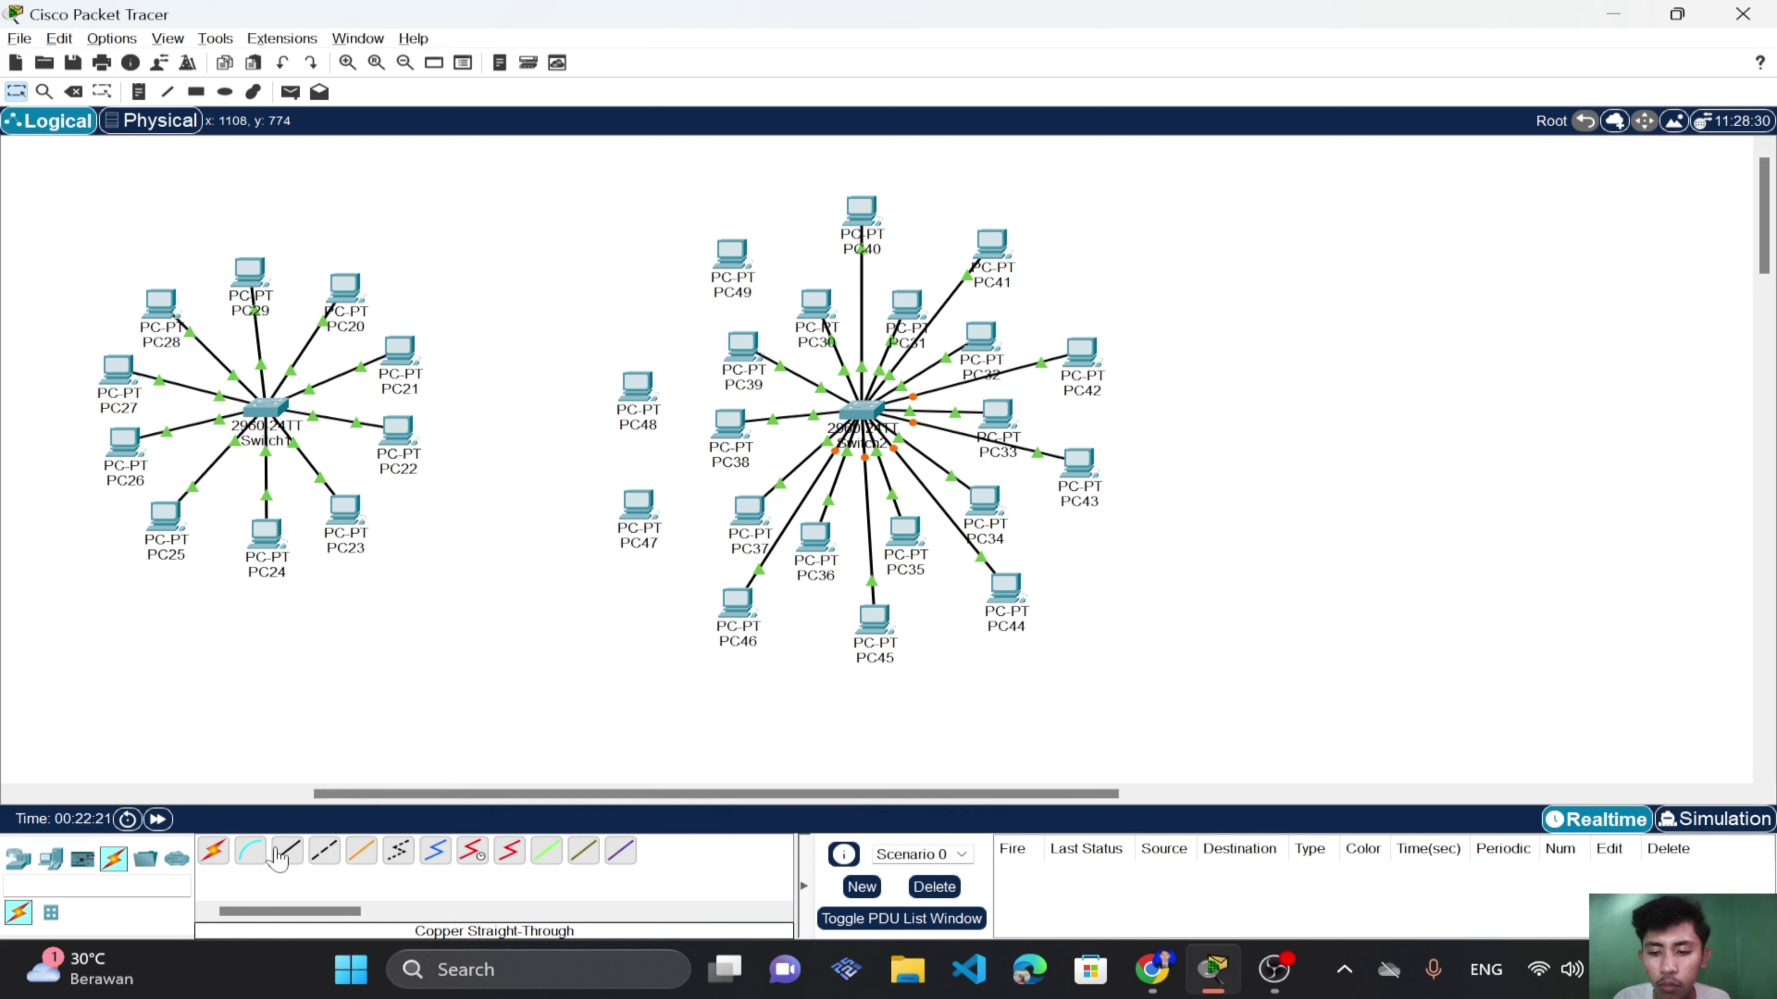
Connect Switch2 FastEthernet0/18 to PC47 FastEthernet0 with a copper straight-through cable.
{"action": "left_click", "coordinate": [859, 413]}
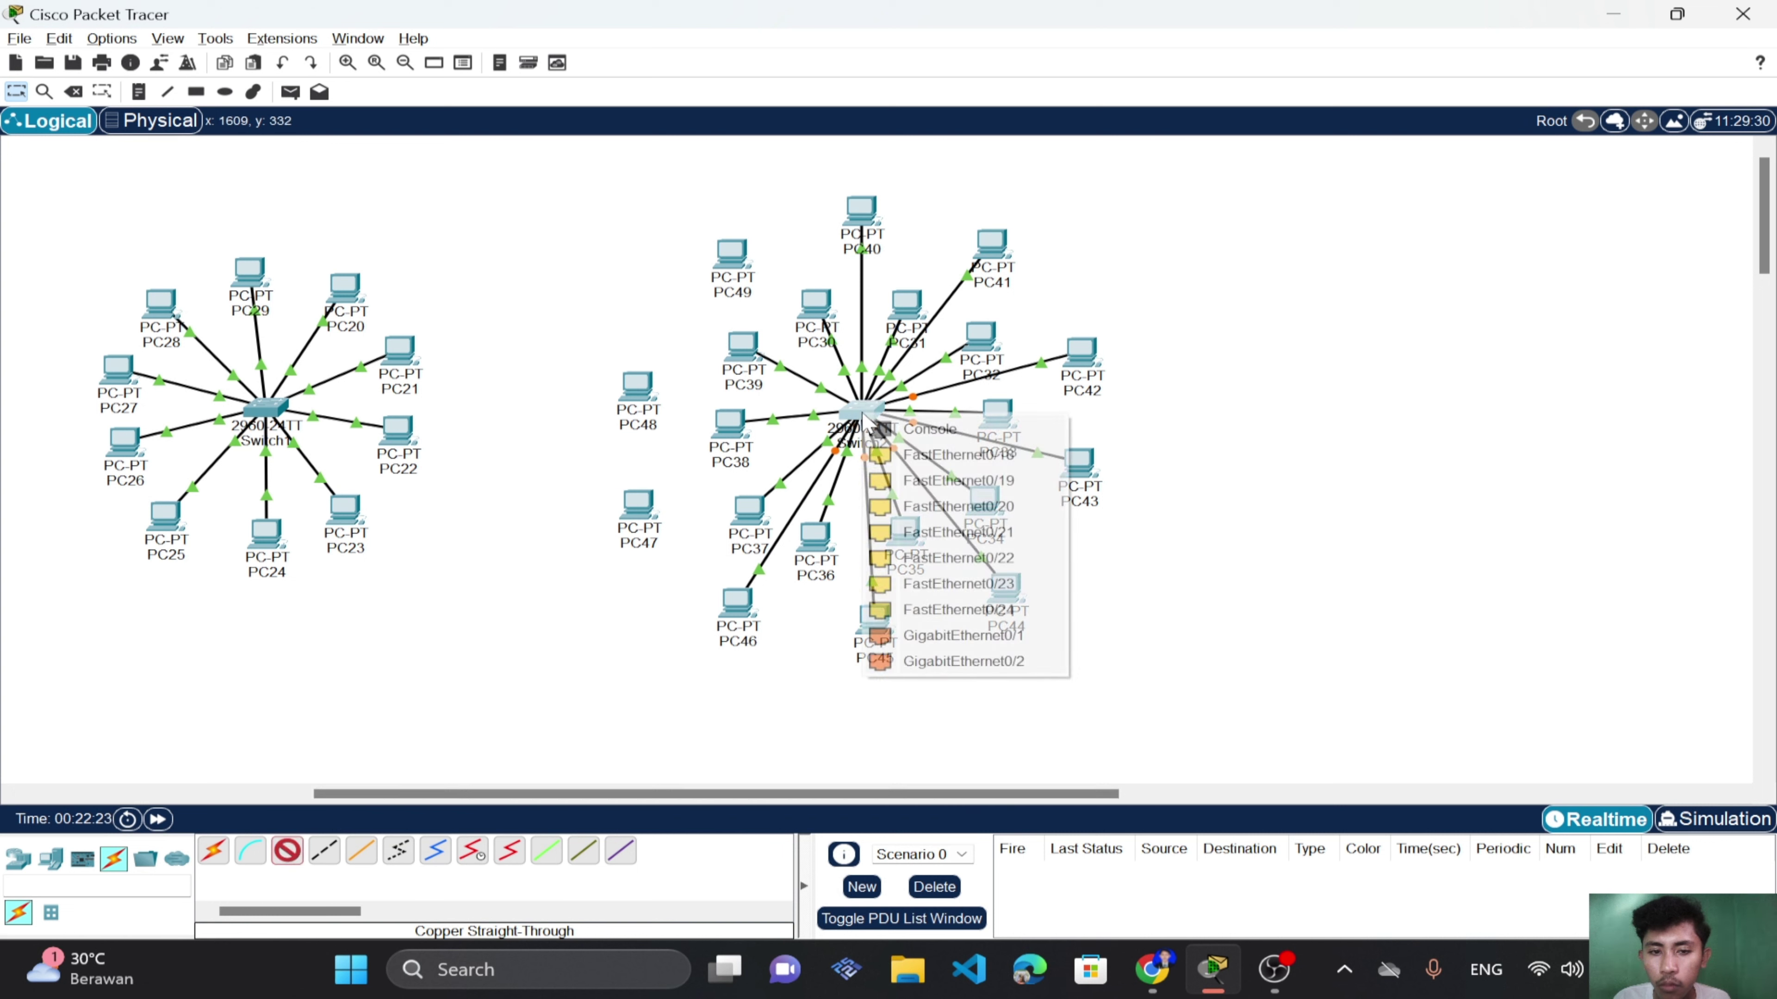
{"action": "left_click", "coordinate": [955, 453]}
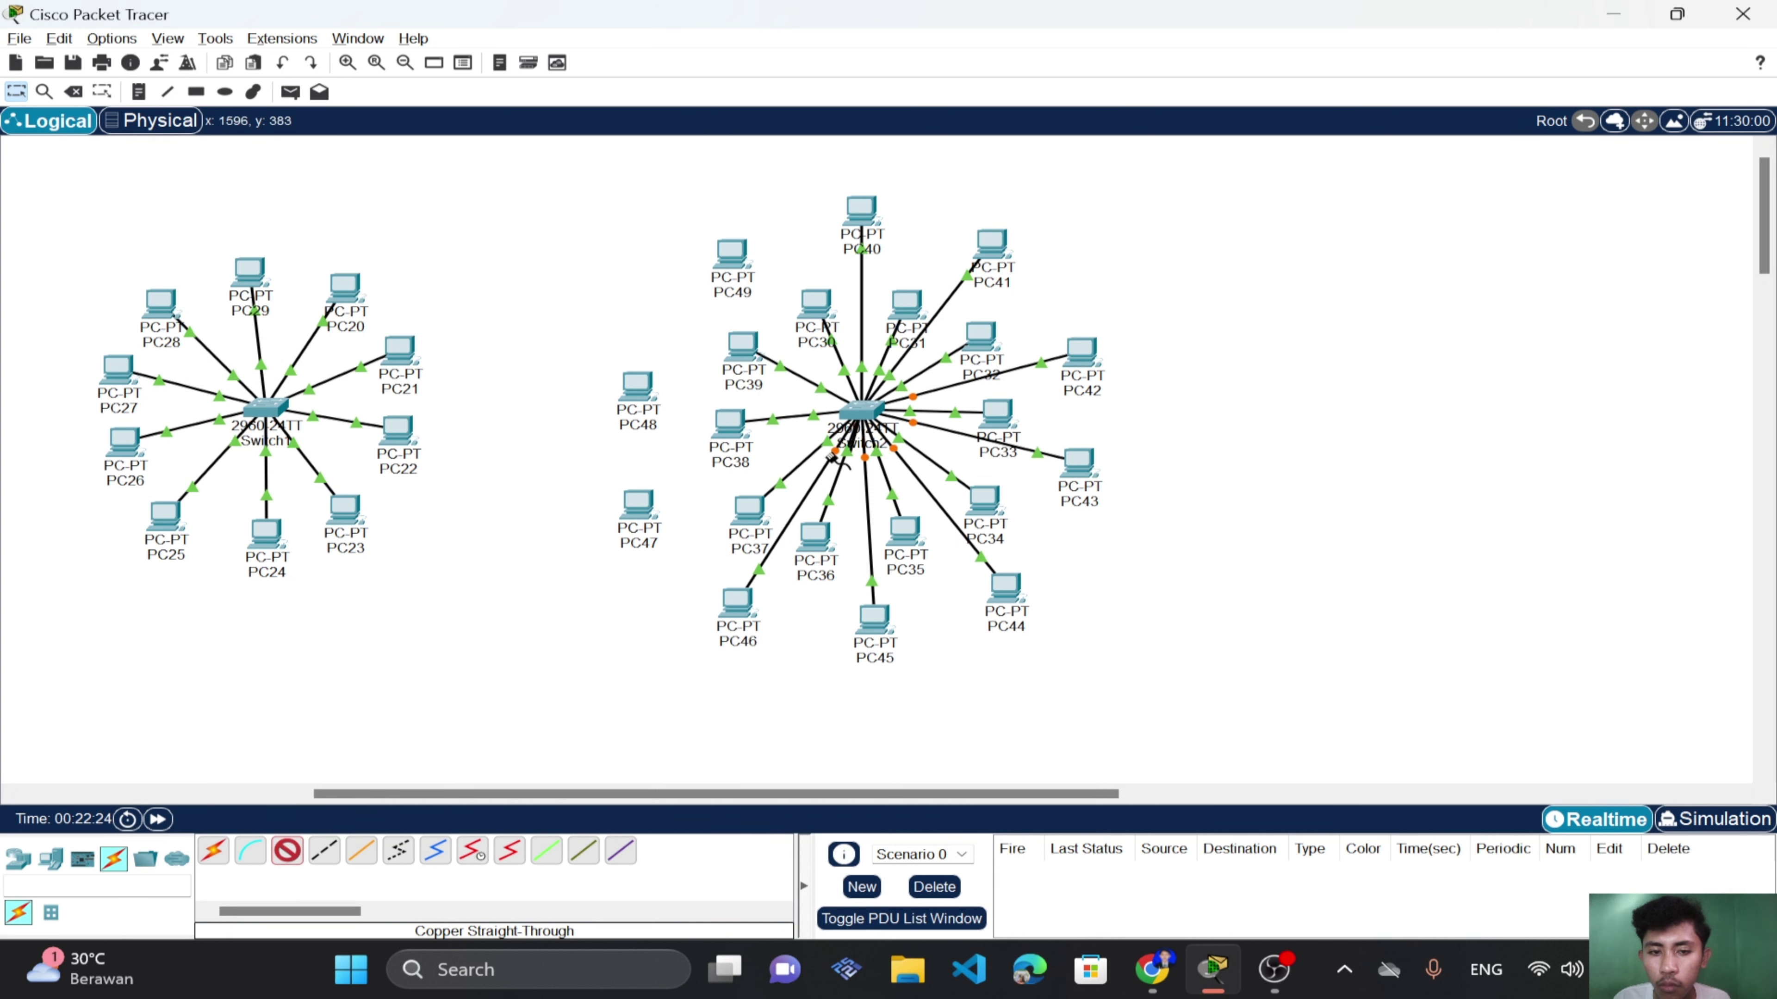
{"action": "left_click", "coordinate": [644, 503]}
{"action": "left_click", "coordinate": [707, 597]}
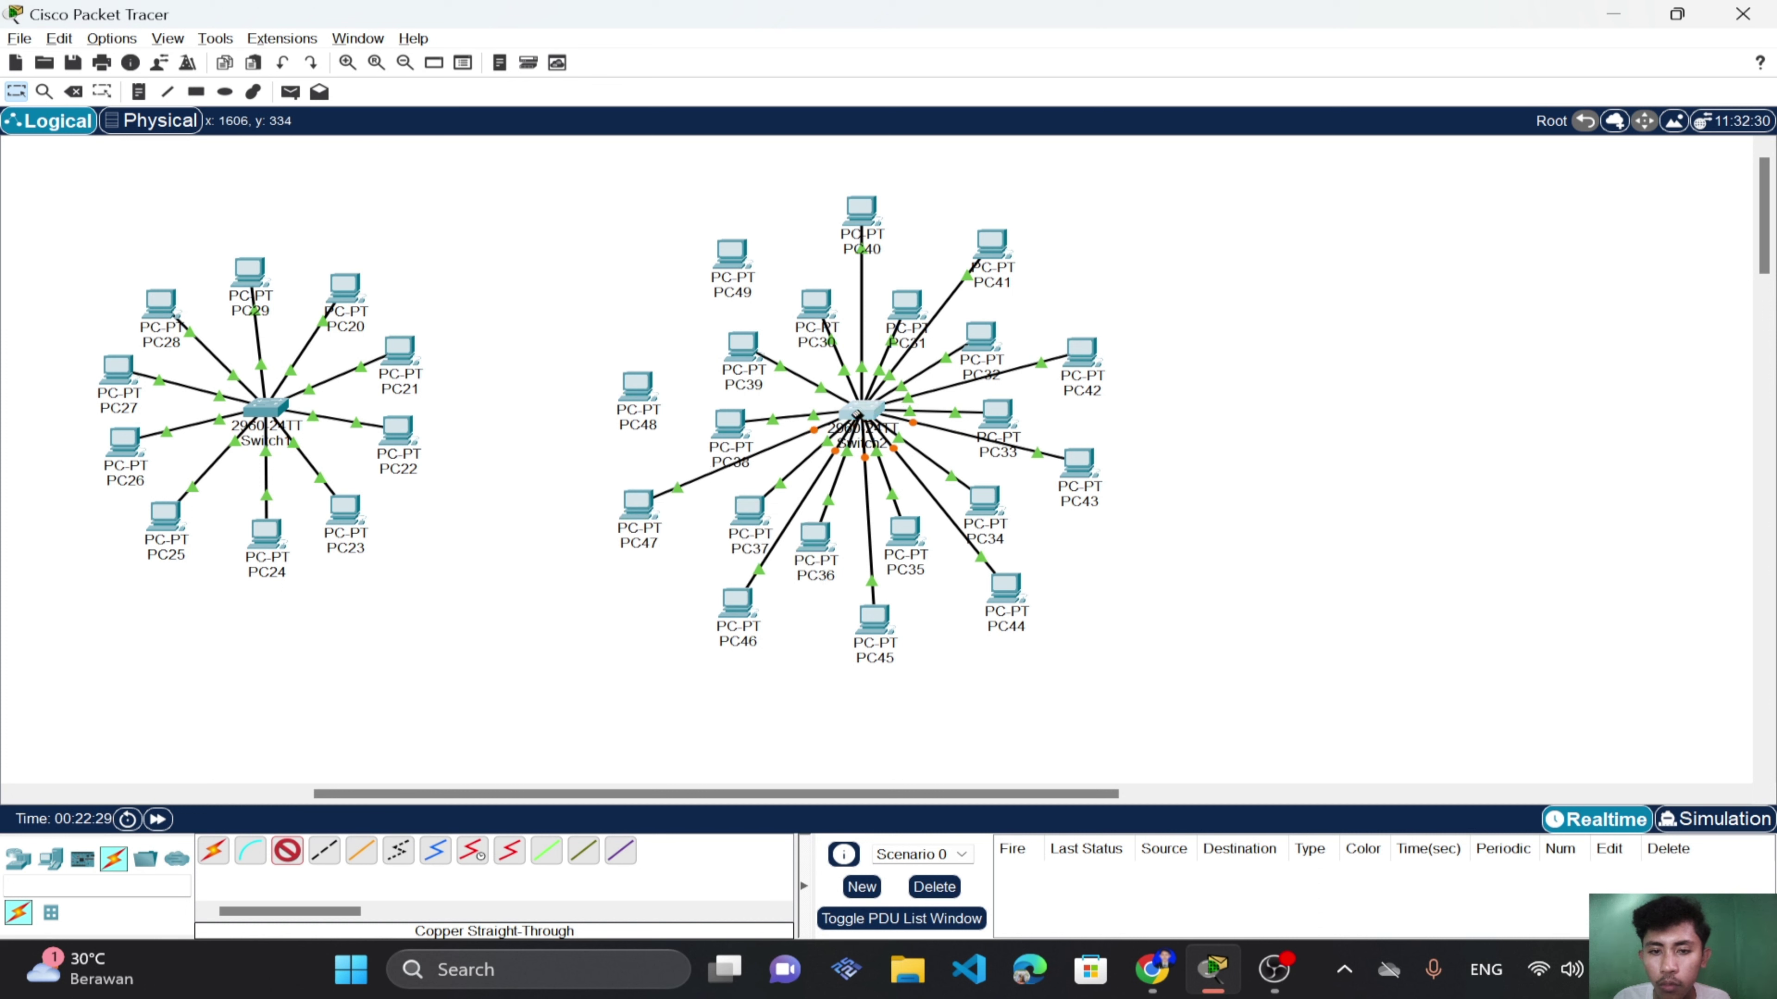
Connect Switch2 FastEthernet0/19 to PC48 FastEthernet0 with a copper straight-through cable.
{"action": "left_click", "coordinate": [874, 405]}
{"action": "left_click", "coordinate": [941, 452]}
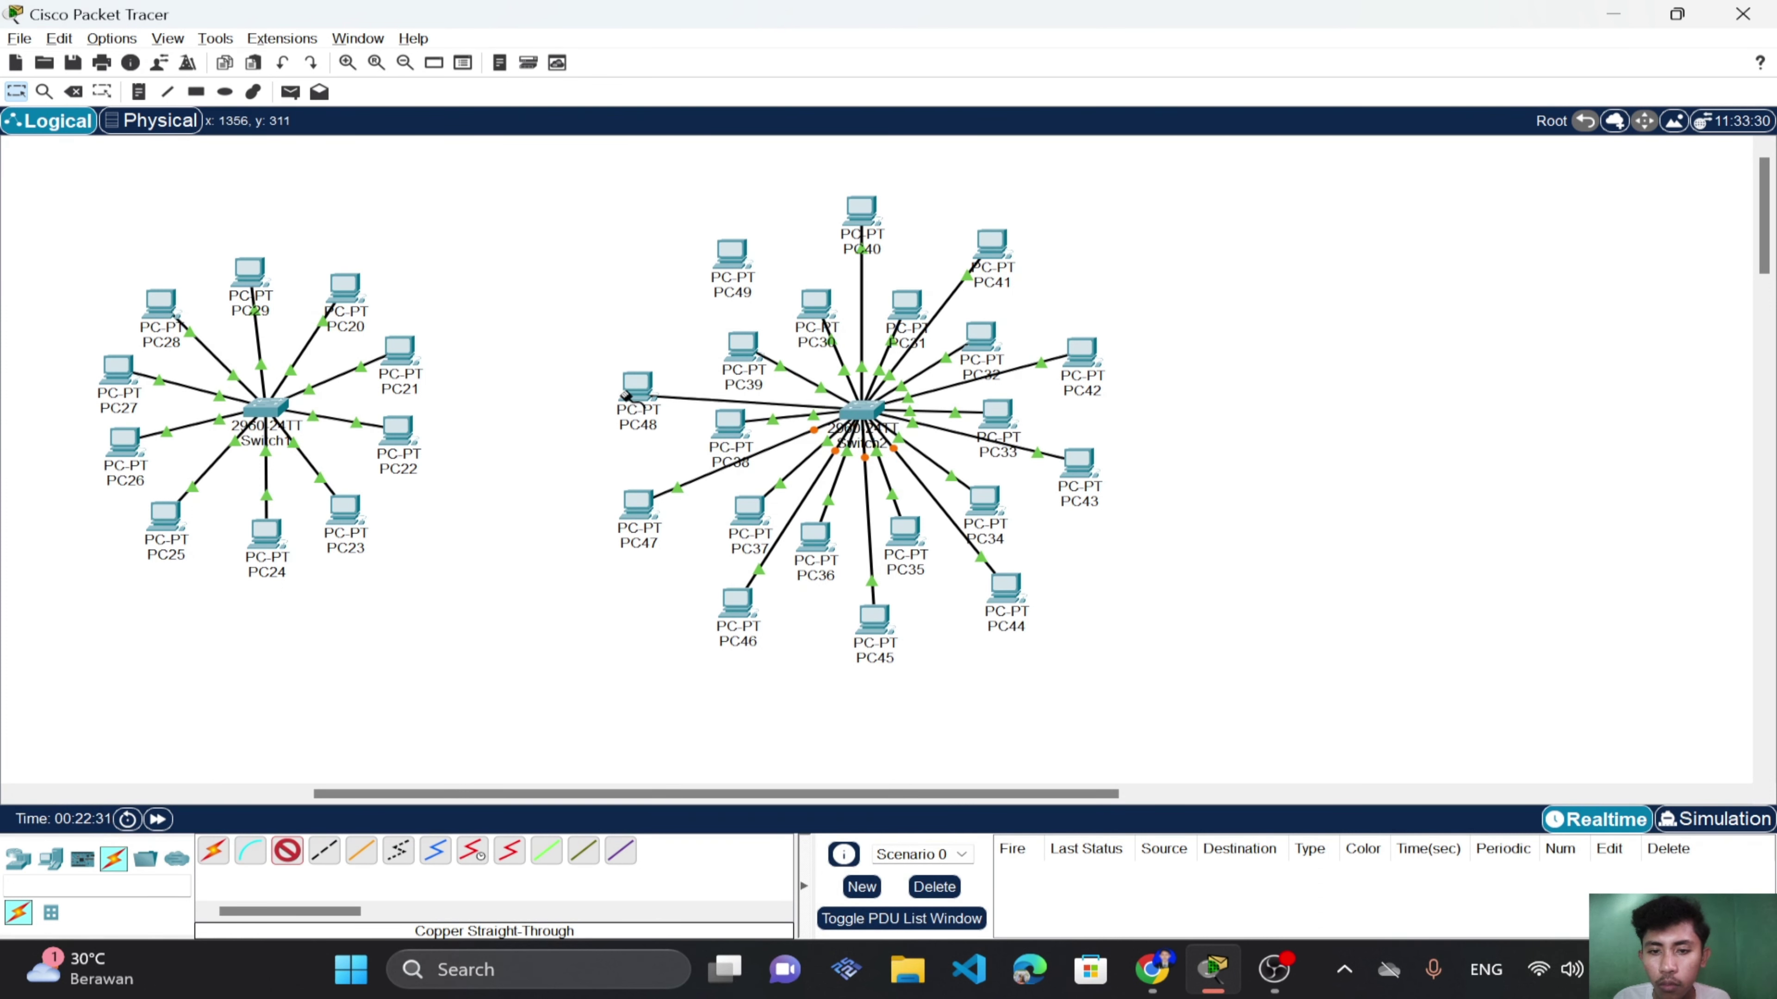
{"action": "left_click", "coordinate": [620, 378]}
{"action": "left_click", "coordinate": [700, 493]}
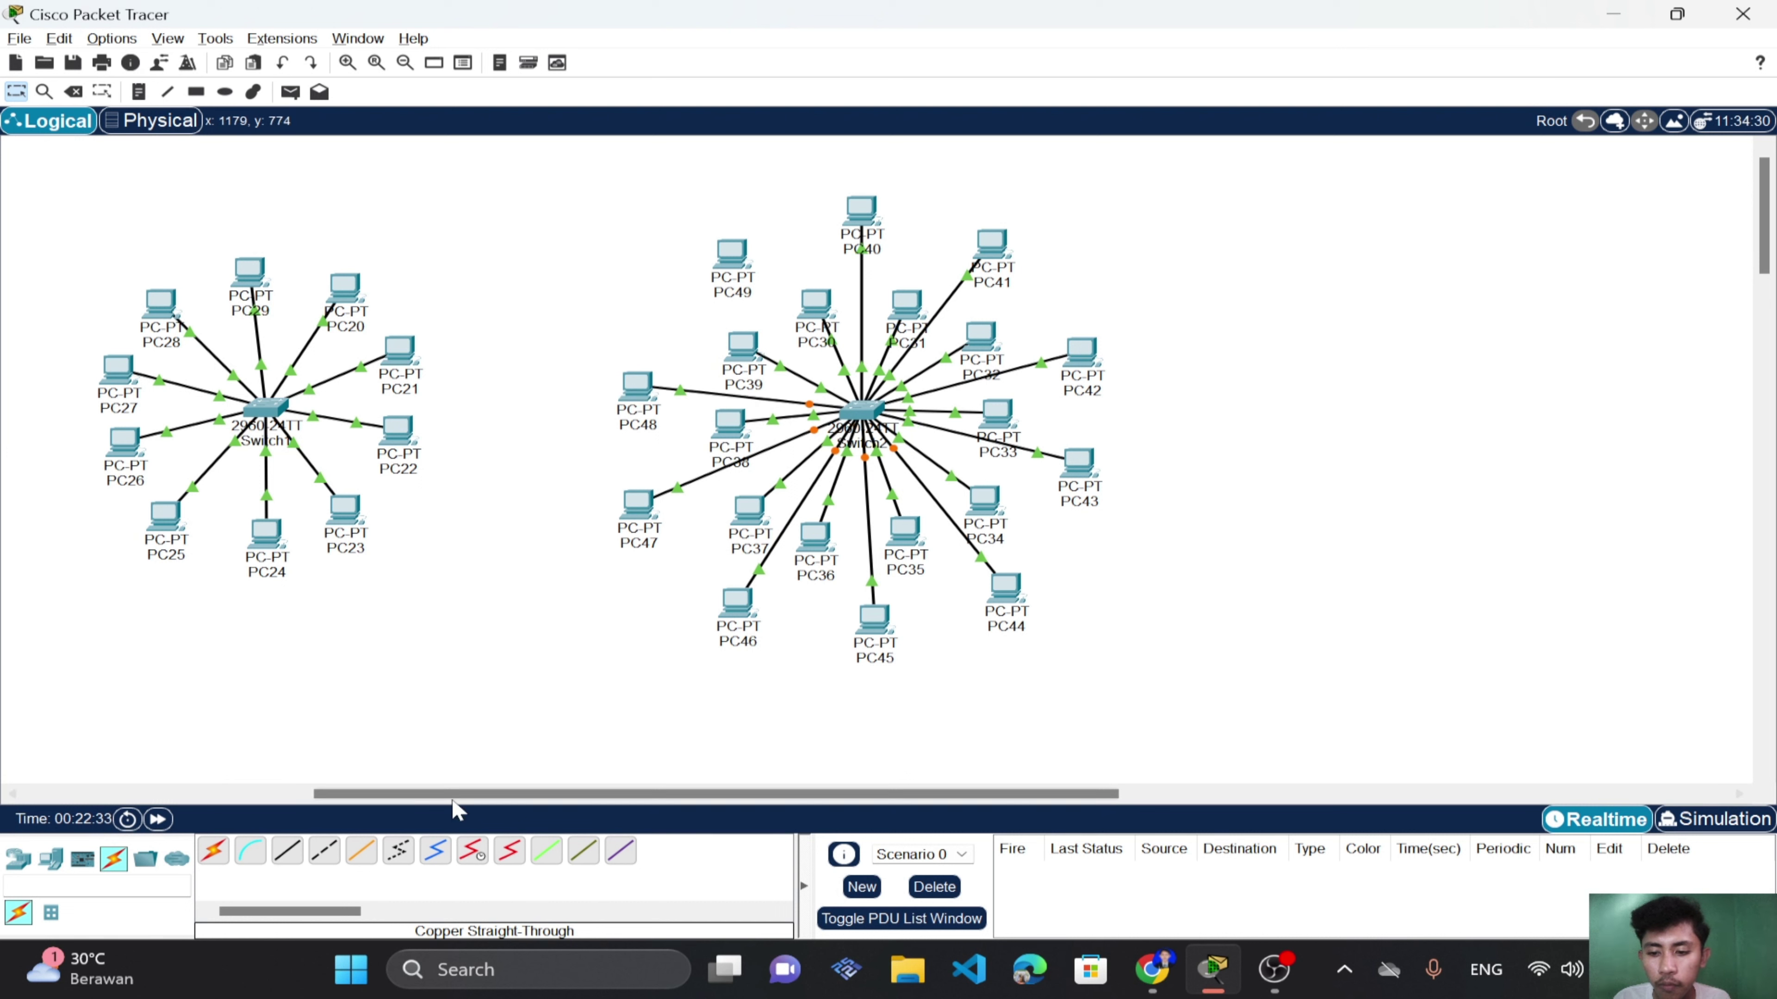
Connect Switch2 FastEthernet0/20 to PC49 FastEthernet0 with a copper straight-through cable.
{"action": "left_click", "coordinate": [287, 852]}
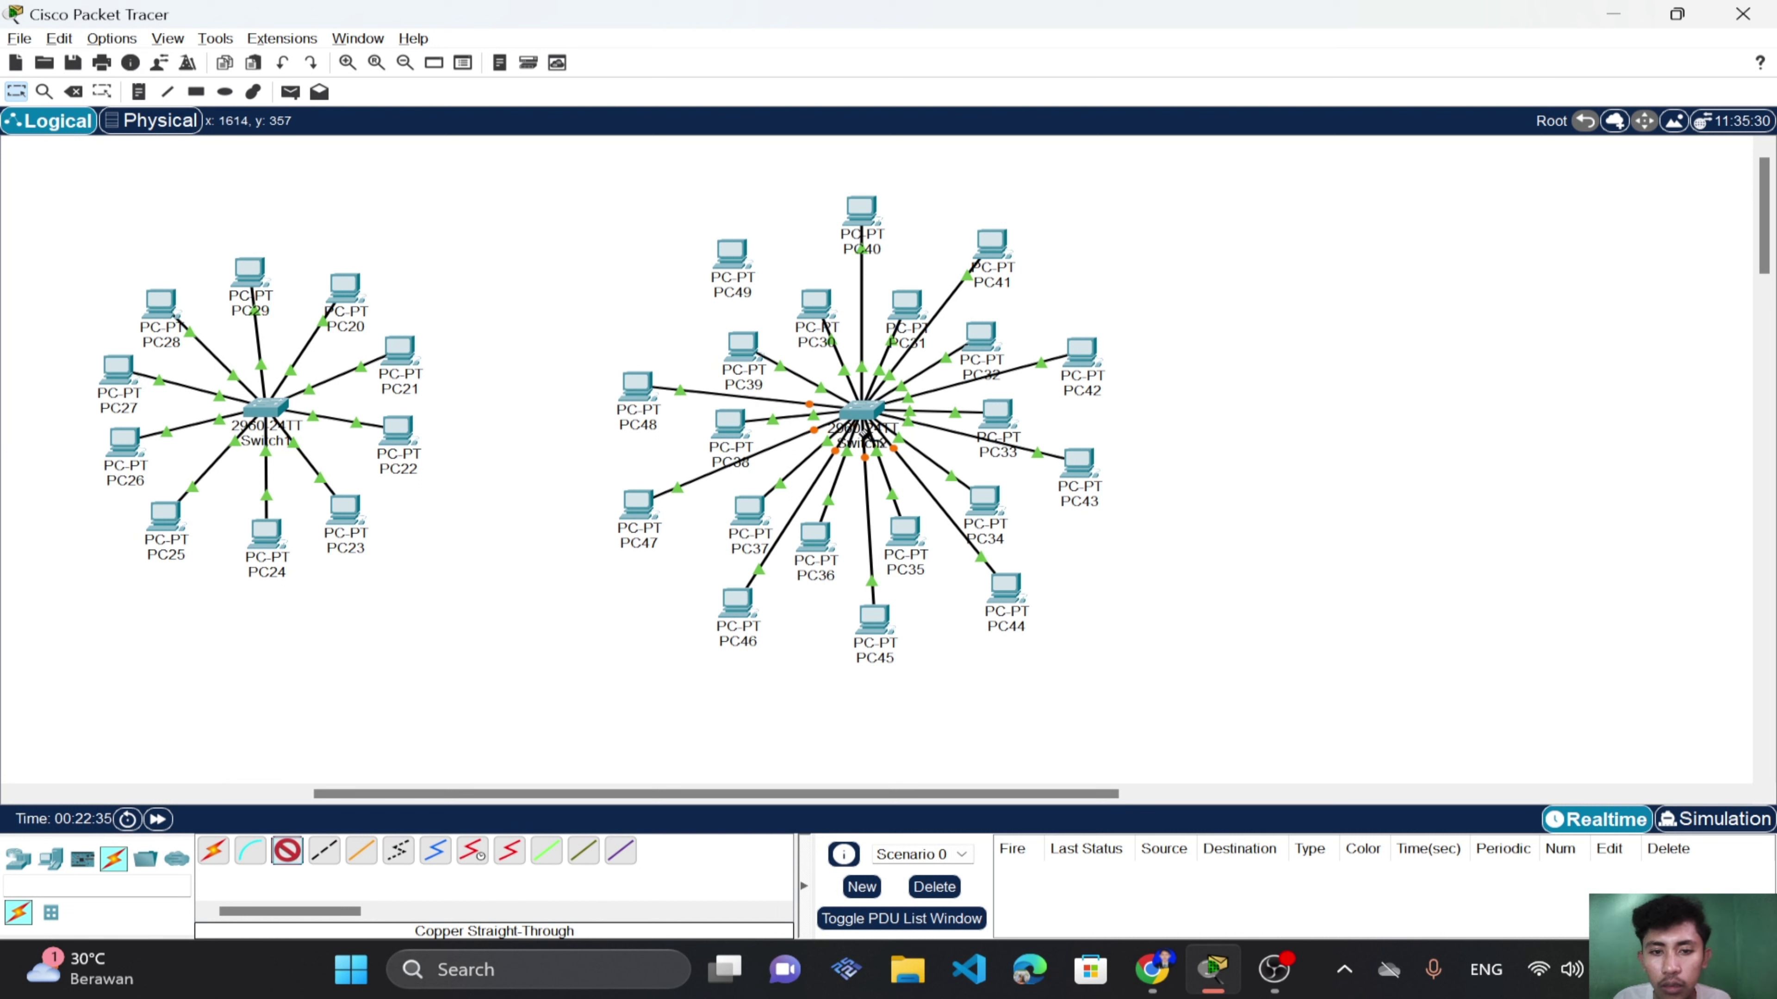
{"action": "left_click", "coordinate": [862, 409]}
{"action": "left_click", "coordinate": [902, 459]}
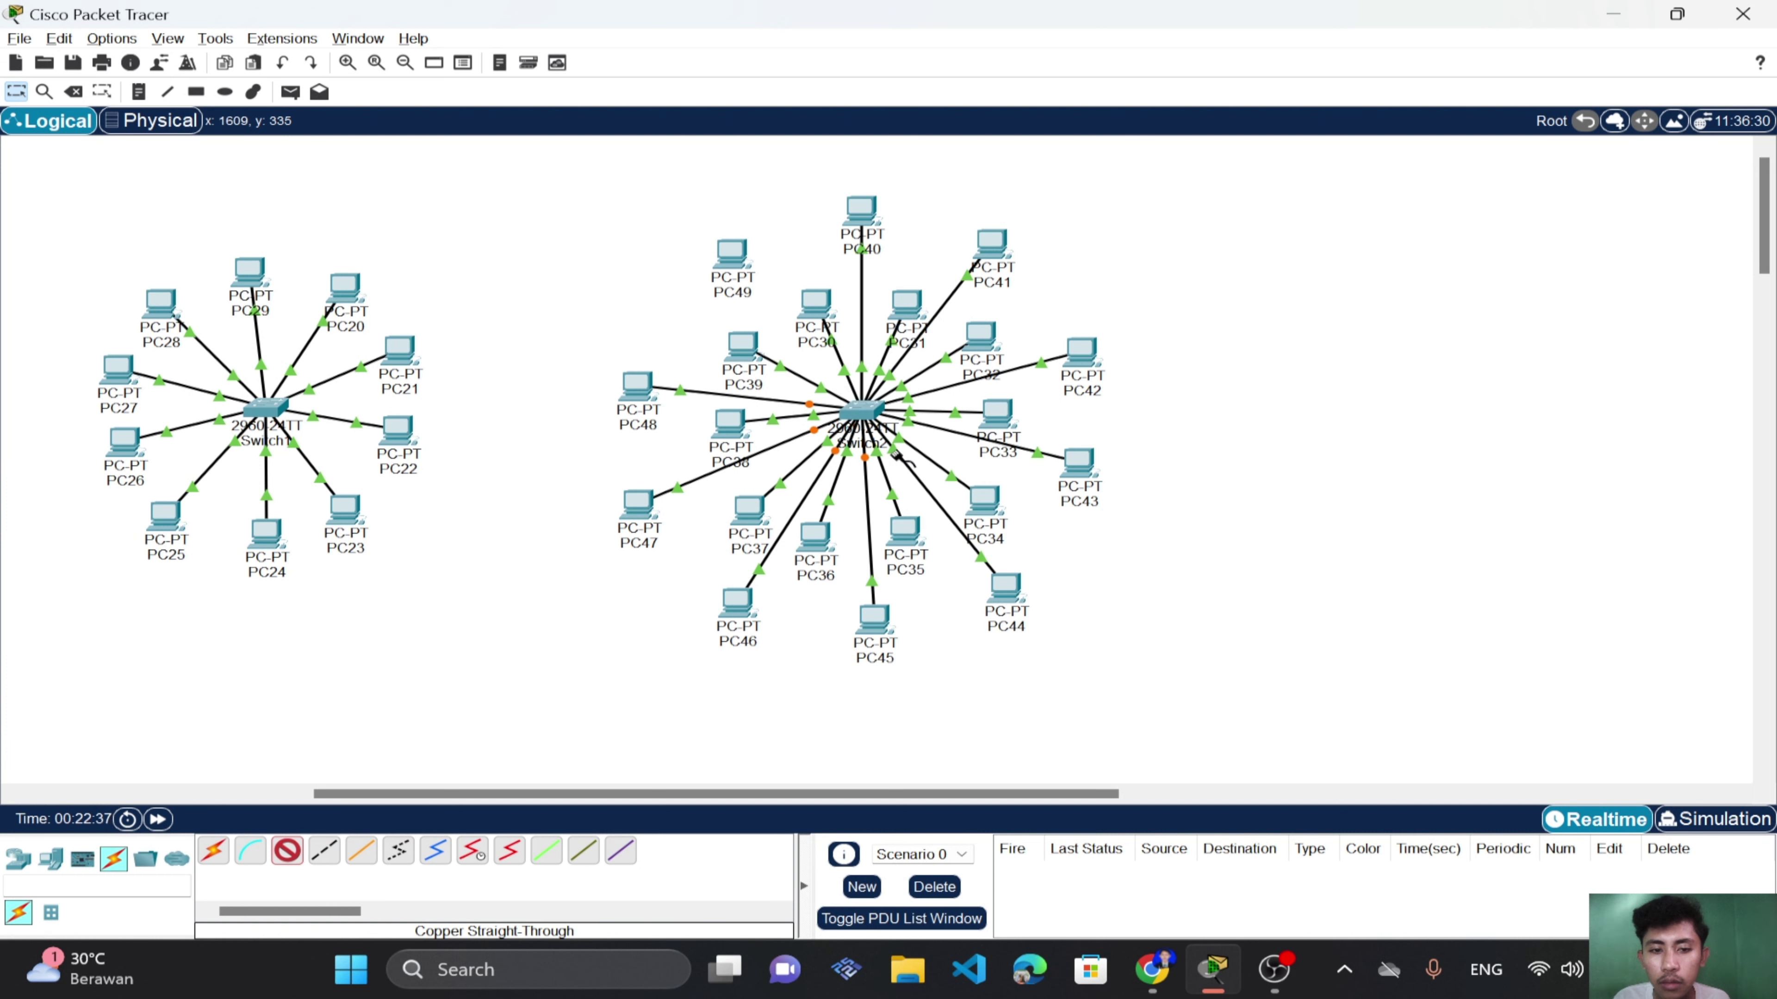
{"action": "left_click", "coordinate": [732, 253]}
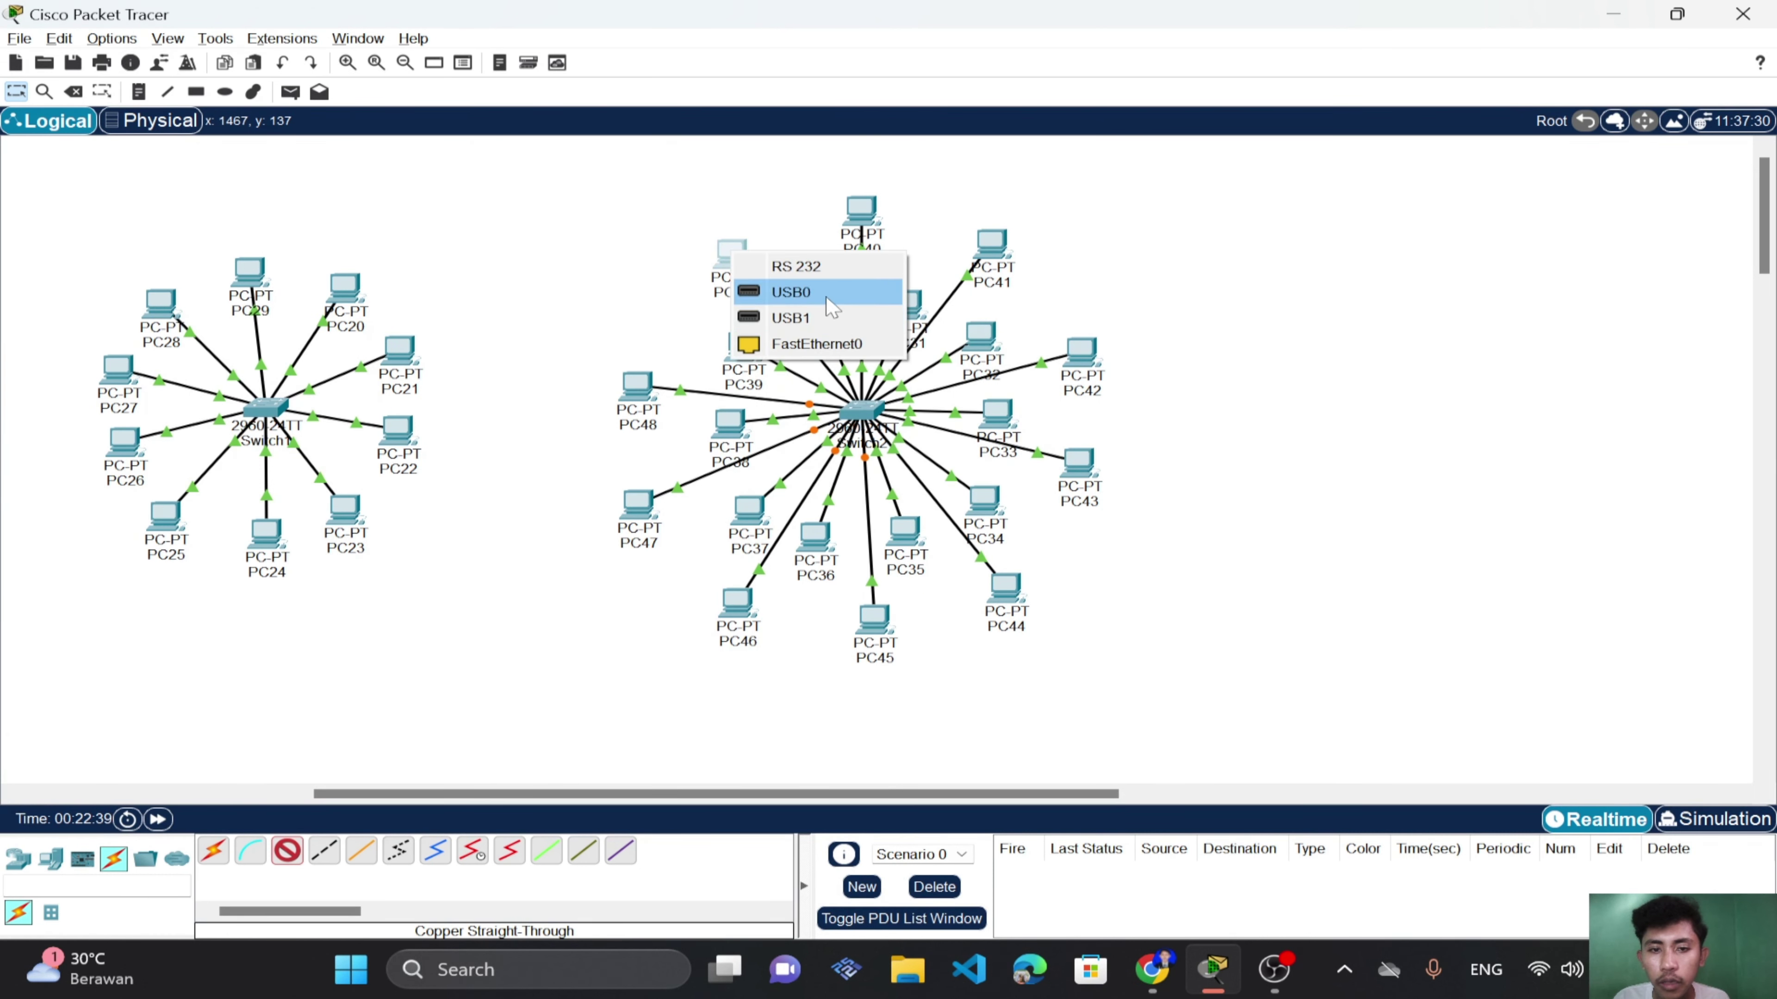
{"action": "left_click", "coordinate": [816, 344]}
Move Switch3 slightly up and to the right, below the Switch1 PC group.
{"action": "scroll", "coordinate": [975, 437], "scroll_direction": "down", "scroll_amount": 3}
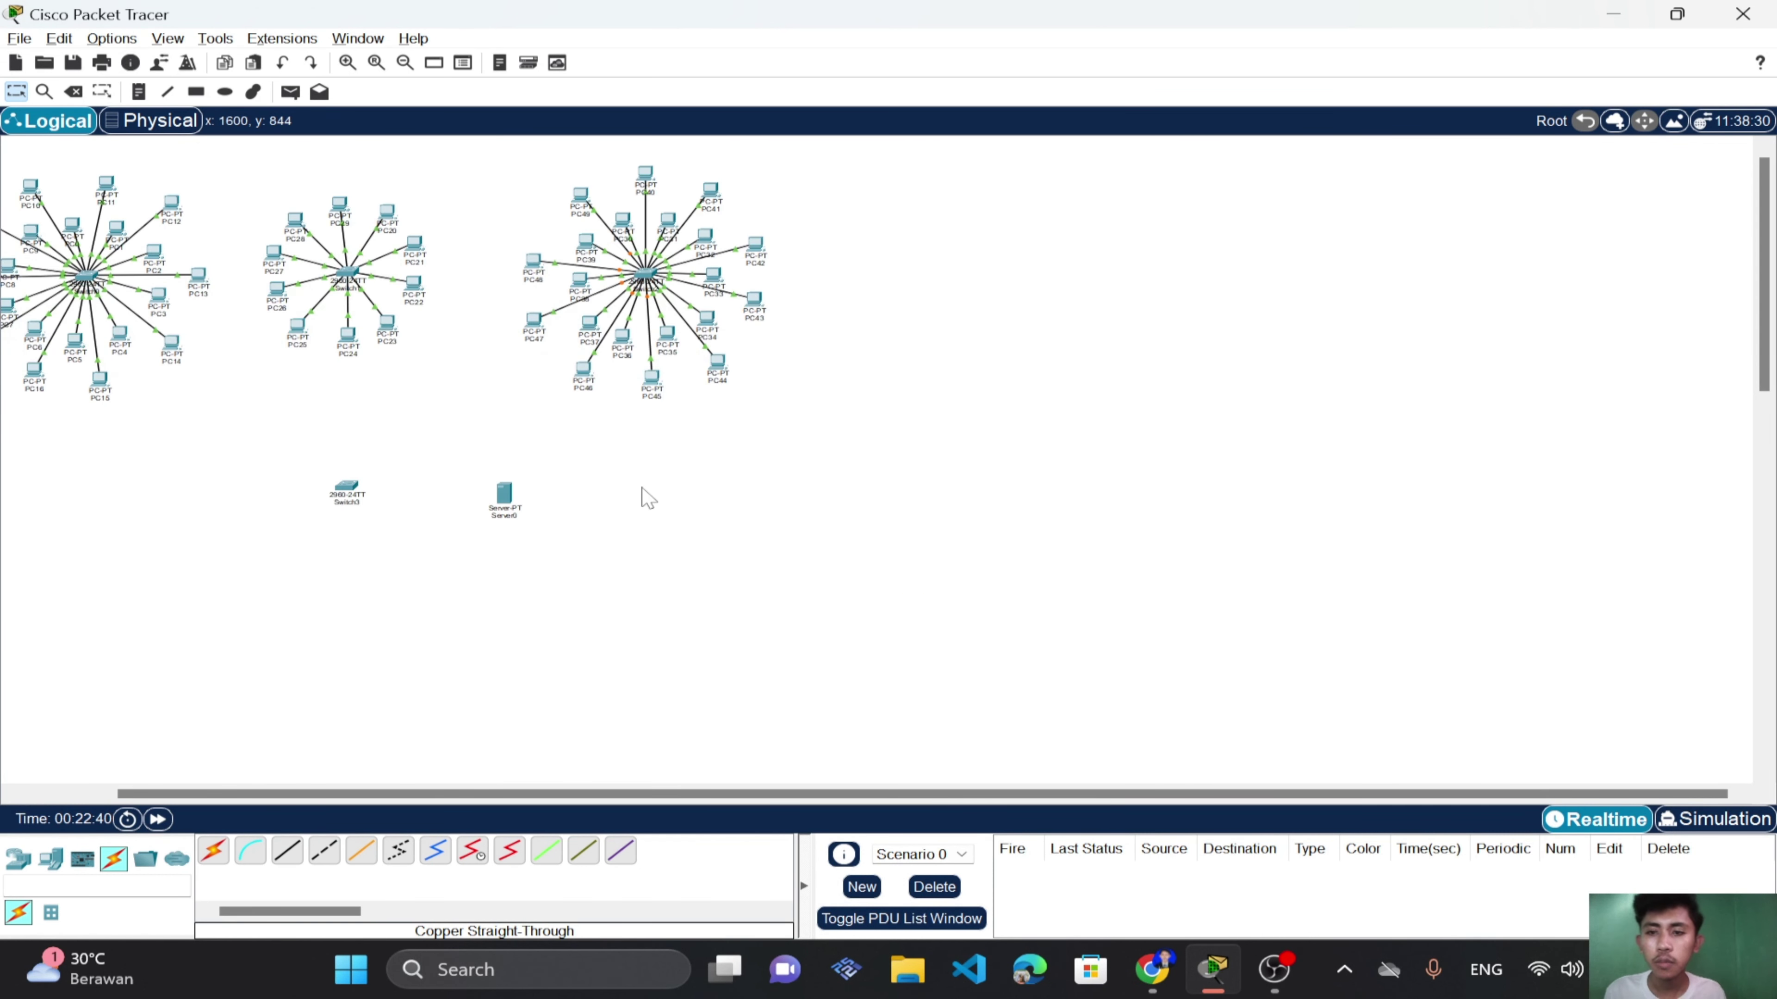
{"action": "scroll", "coordinate": [647, 497], "scroll_direction": "left", "scroll_amount": 2}
{"action": "scroll", "coordinate": [531, 481], "scroll_direction": "up", "scroll_amount": 2}
{"action": "scroll", "coordinate": [651, 455], "scroll_direction": "up", "scroll_amount": 2}
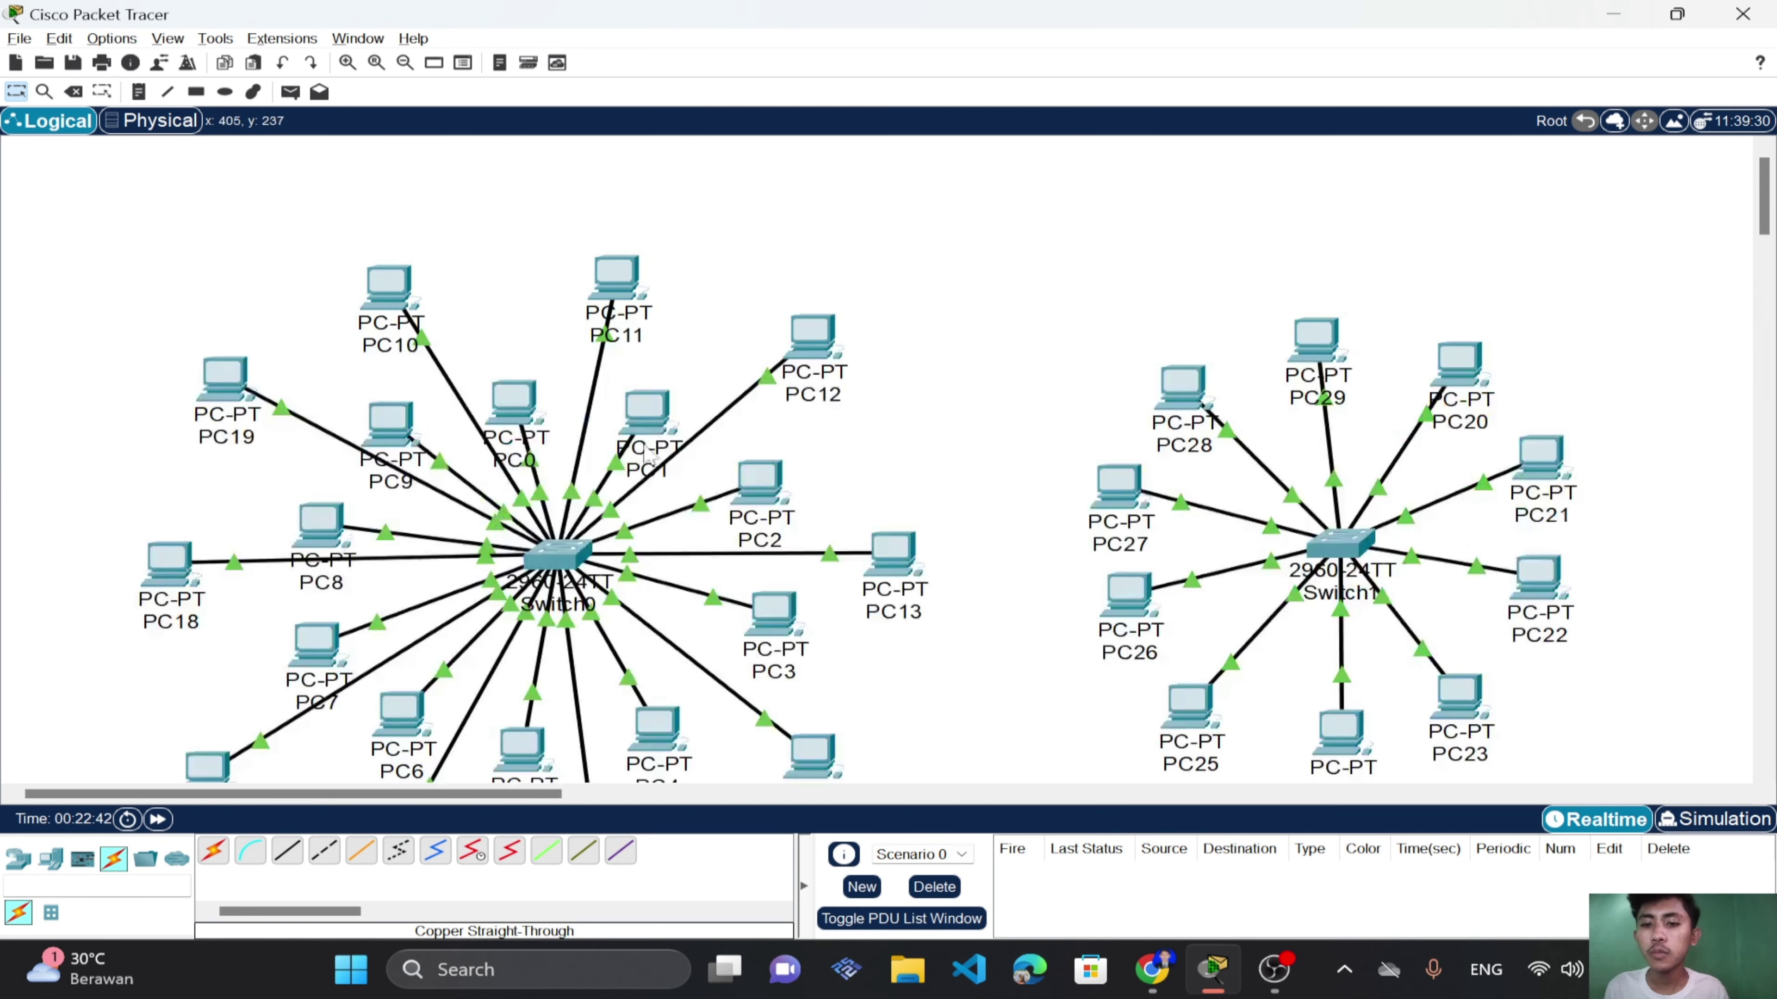
{"action": "scroll", "coordinate": [792, 461], "scroll_direction": "down", "scroll_amount": 2}
{"action": "scroll", "coordinate": [919, 555], "scroll_direction": "down", "scroll_amount": 3}
{"action": "scroll", "coordinate": [919, 554], "scroll_direction": "up", "scroll_amount": 1}
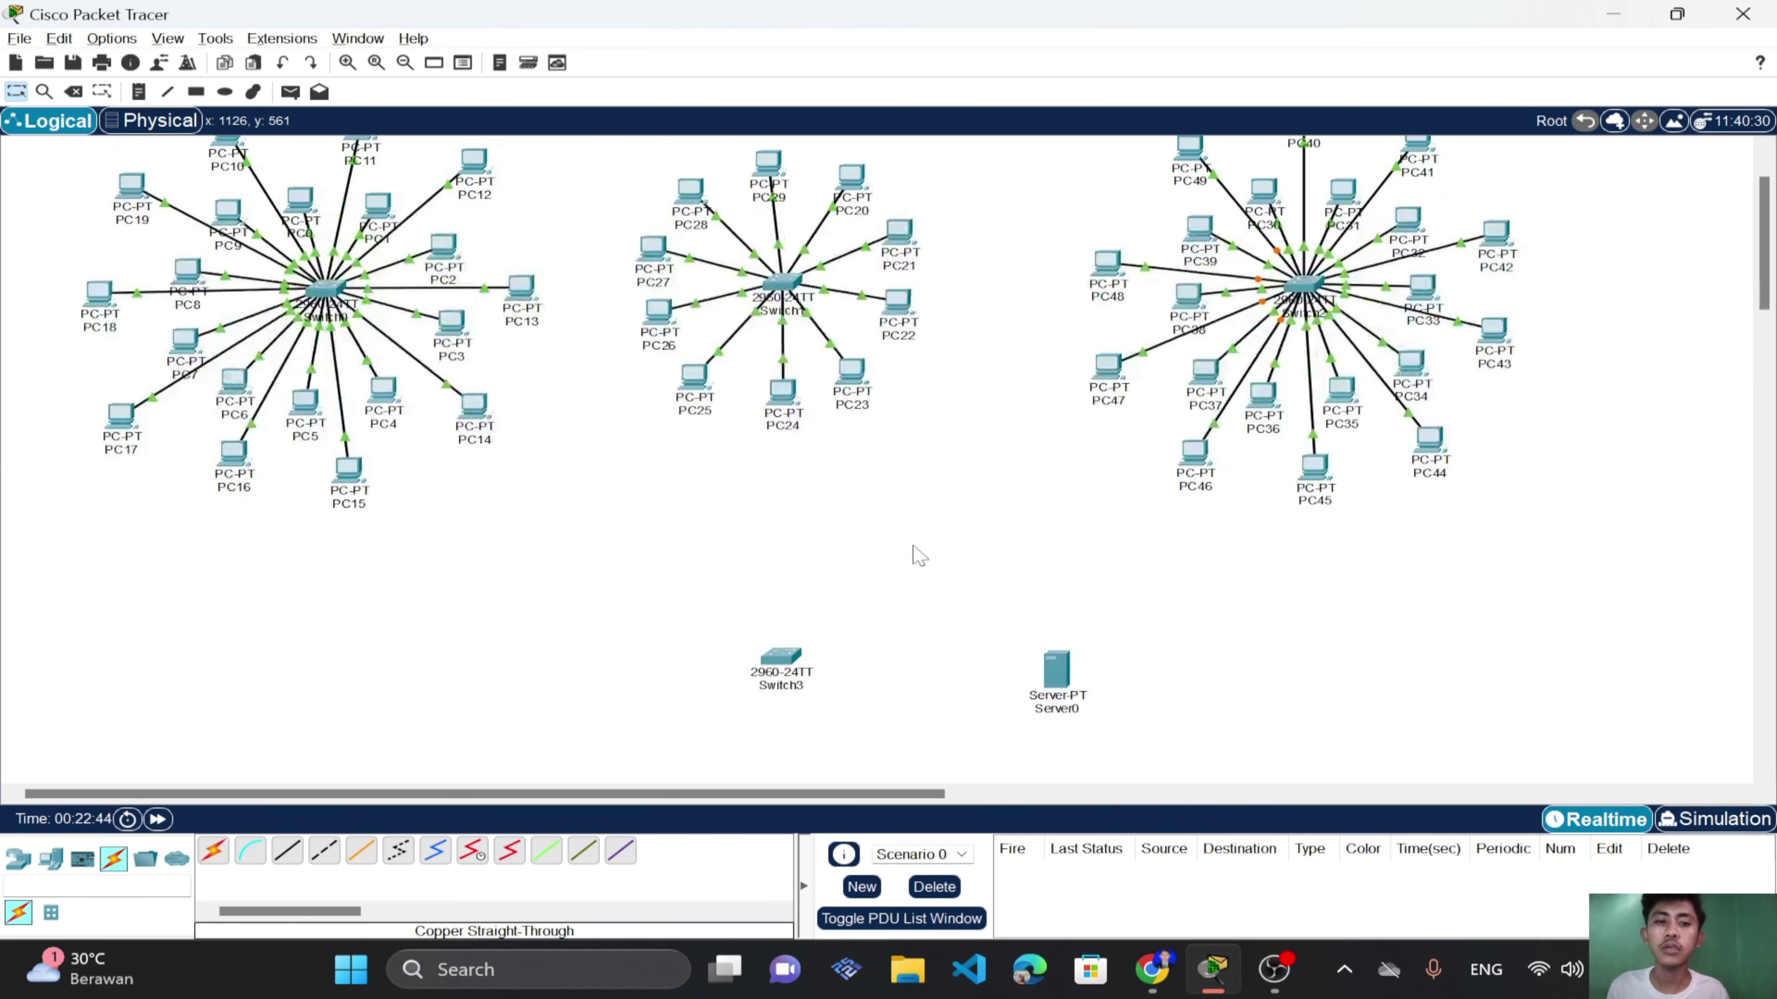
{"action": "left_click_drag", "start_coordinate": [774, 672], "coordinate": [808, 644]}
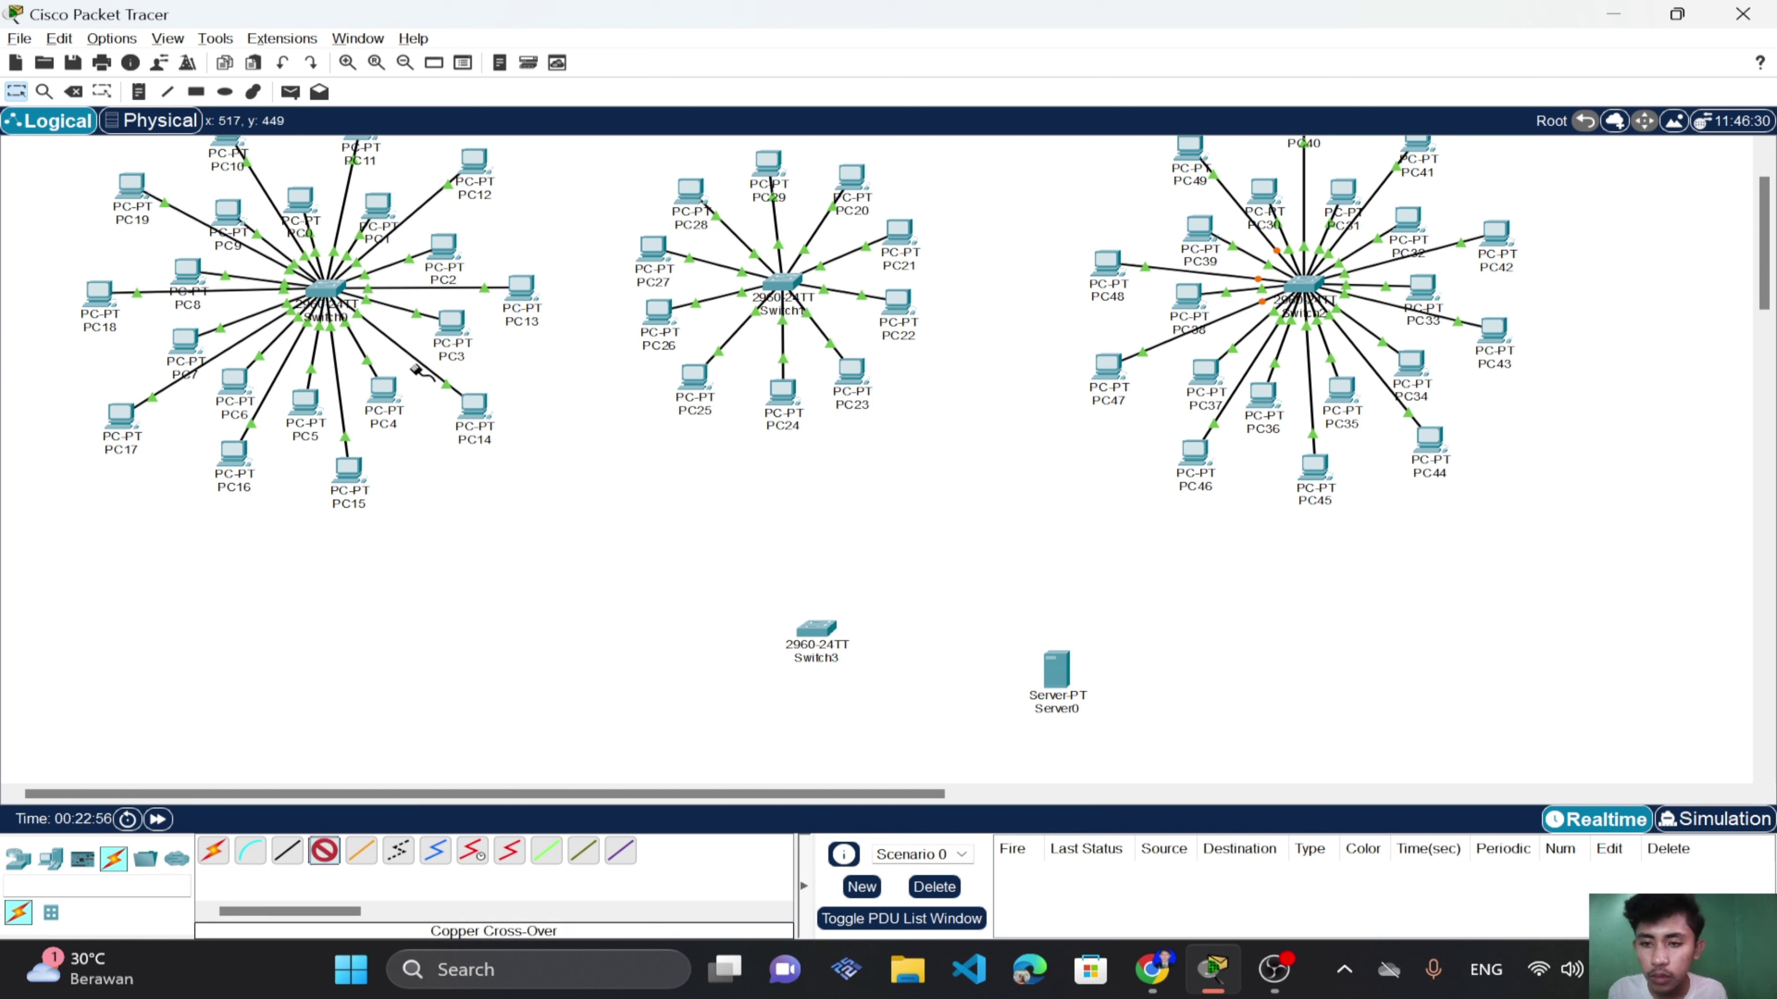
Connect Switch0 FastEthernet0/21 to Switch3 FastEthernet0/1 with a copper cross-over cable.
{"action": "left_click", "coordinate": [325, 290]}
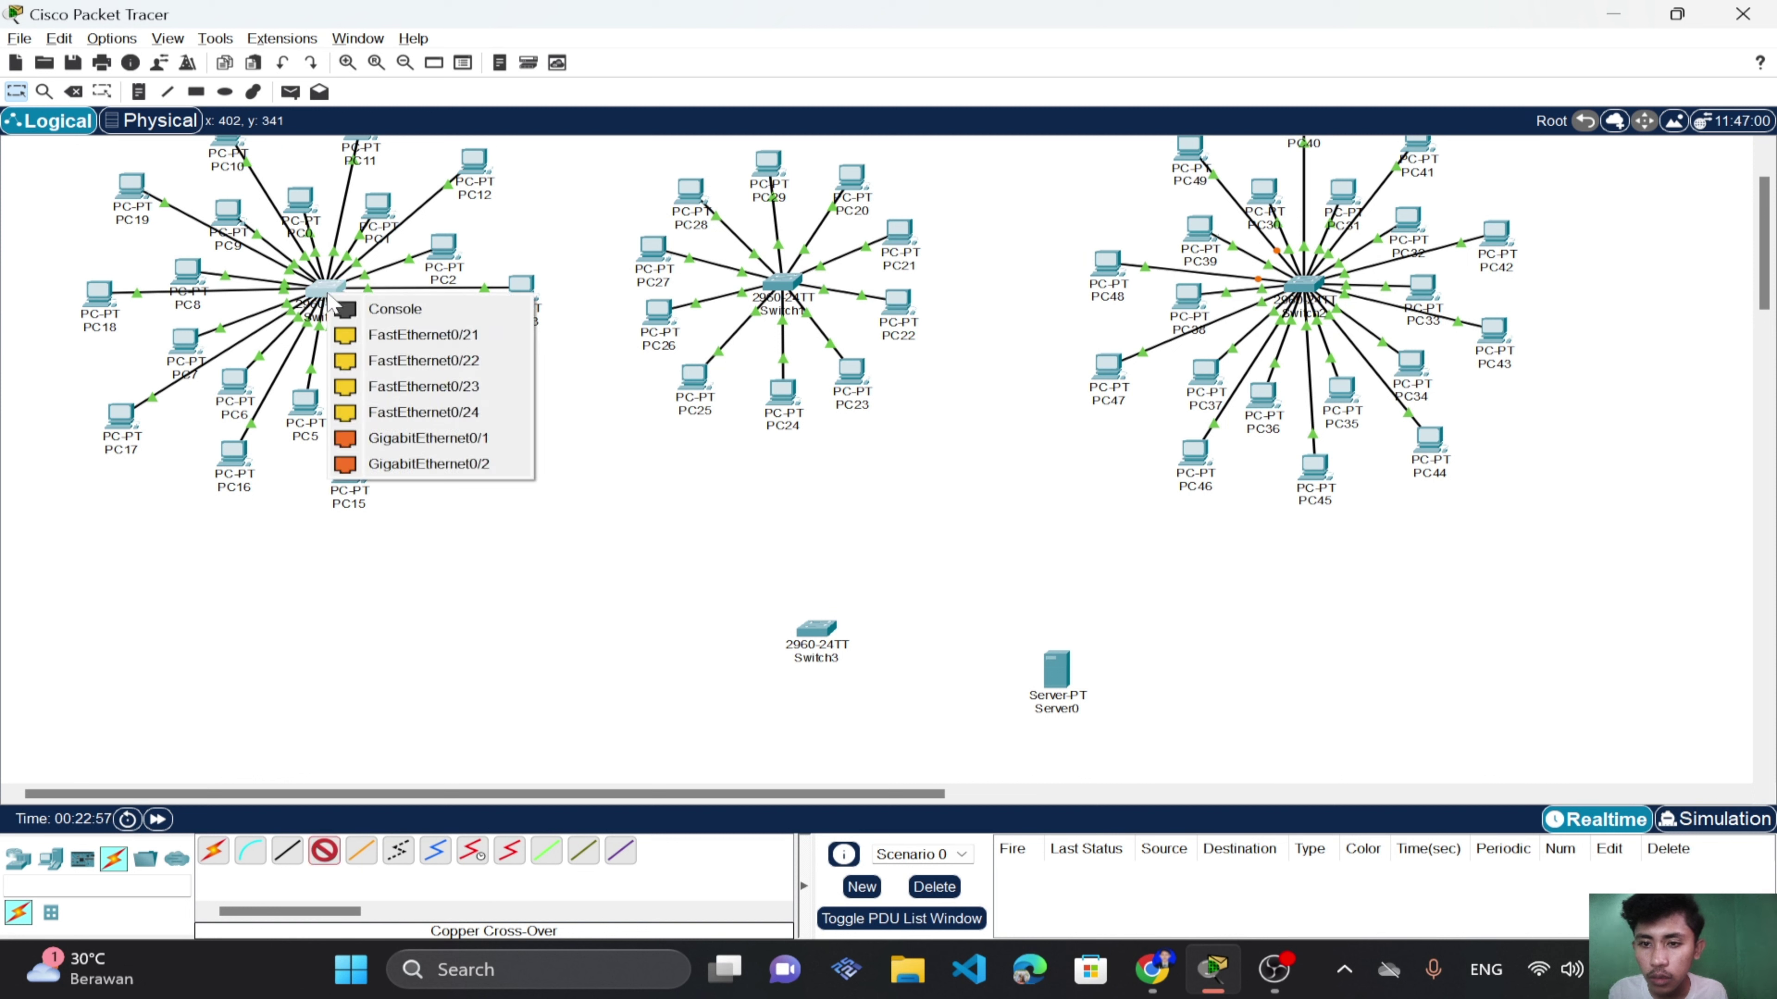
{"action": "left_click", "coordinate": [405, 334]}
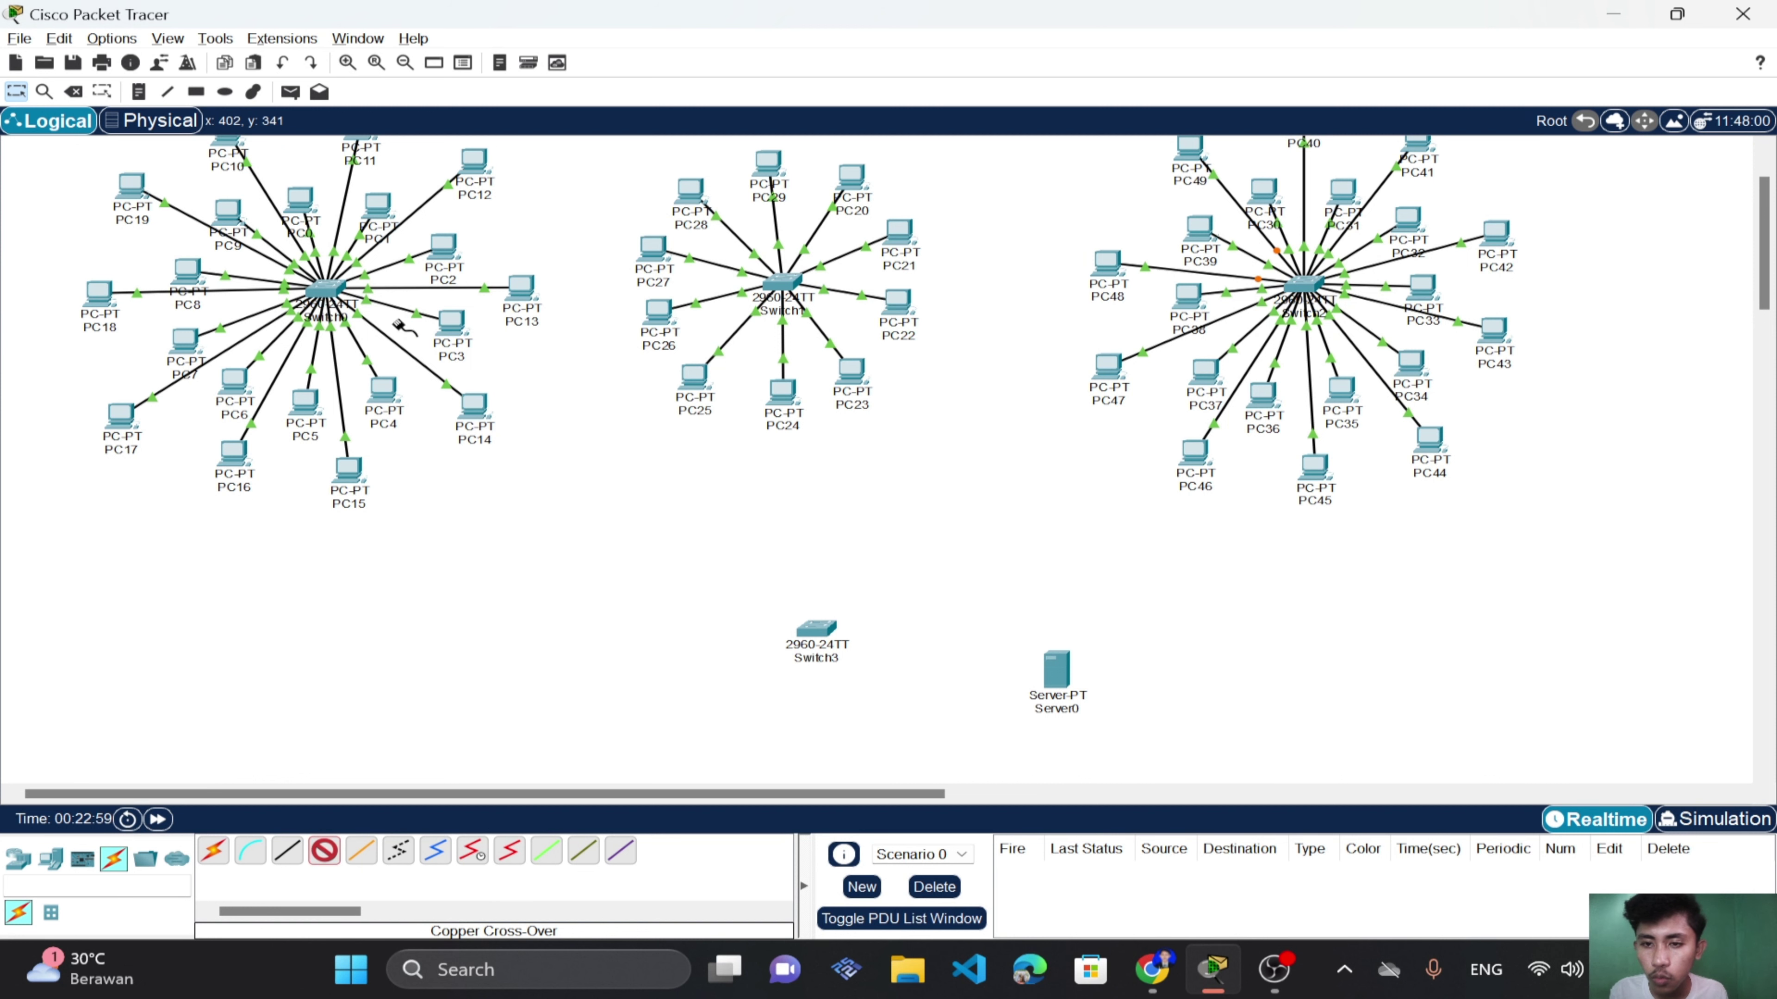
{"action": "left_click", "coordinate": [821, 634]}
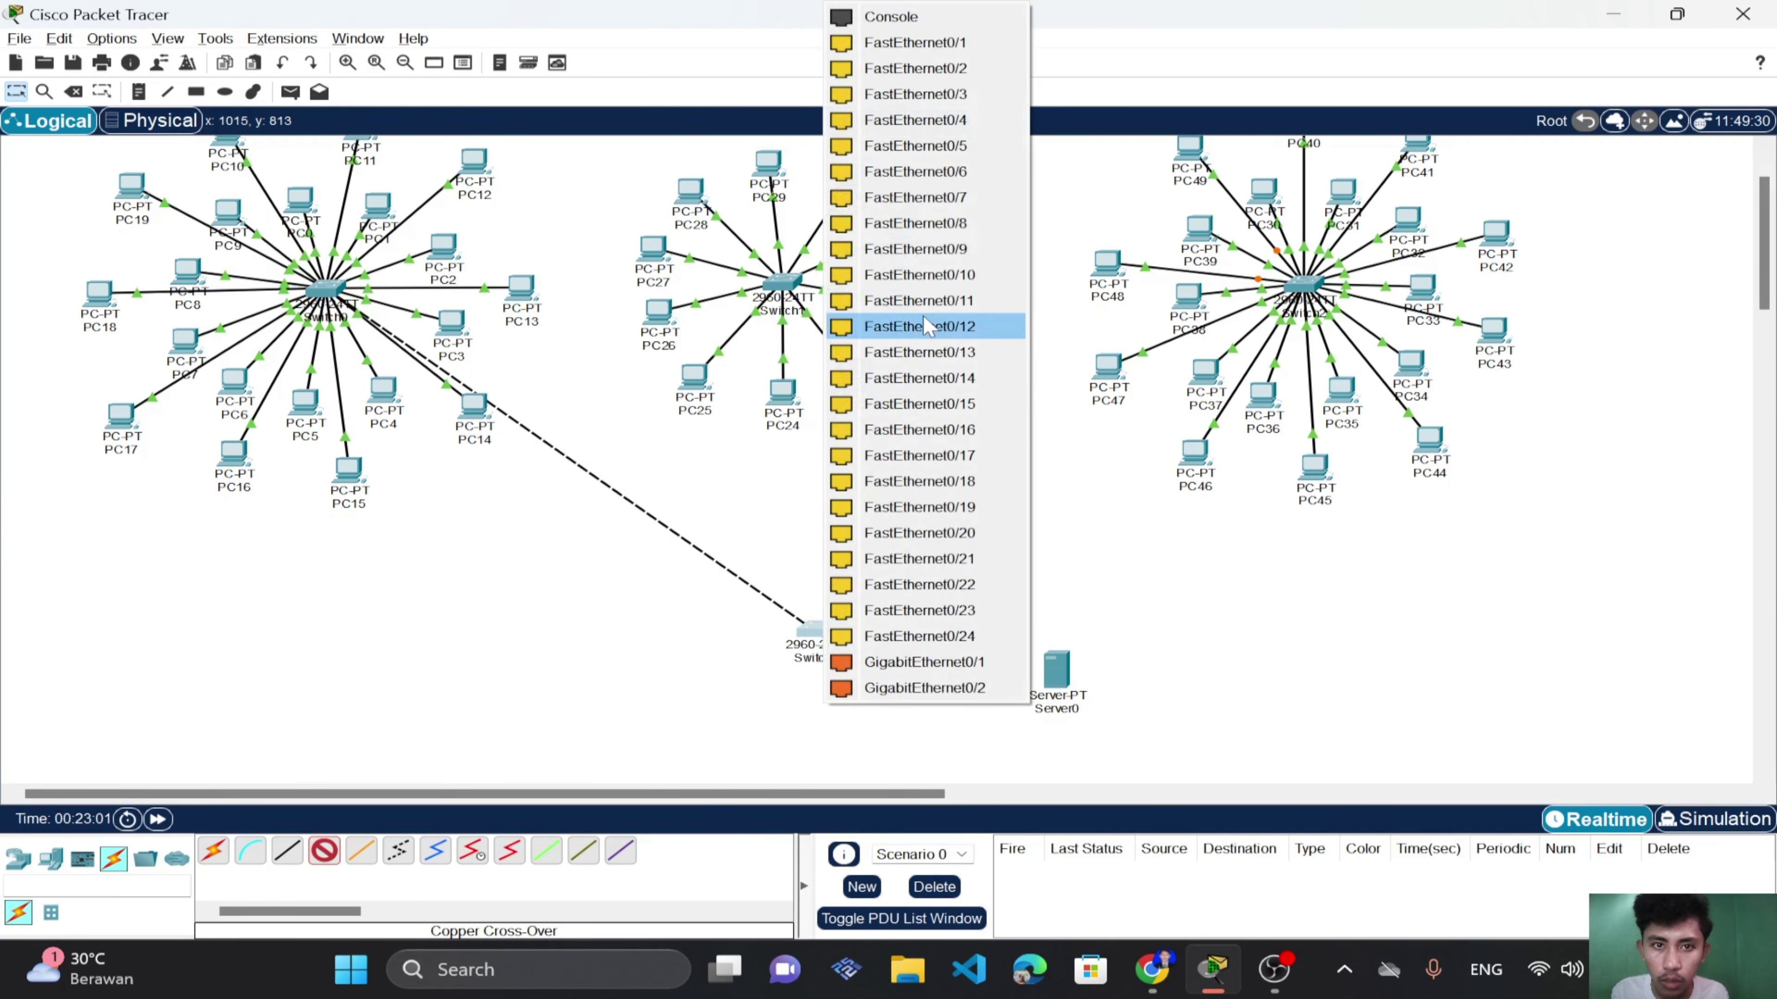
{"action": "left_click", "coordinate": [873, 47]}
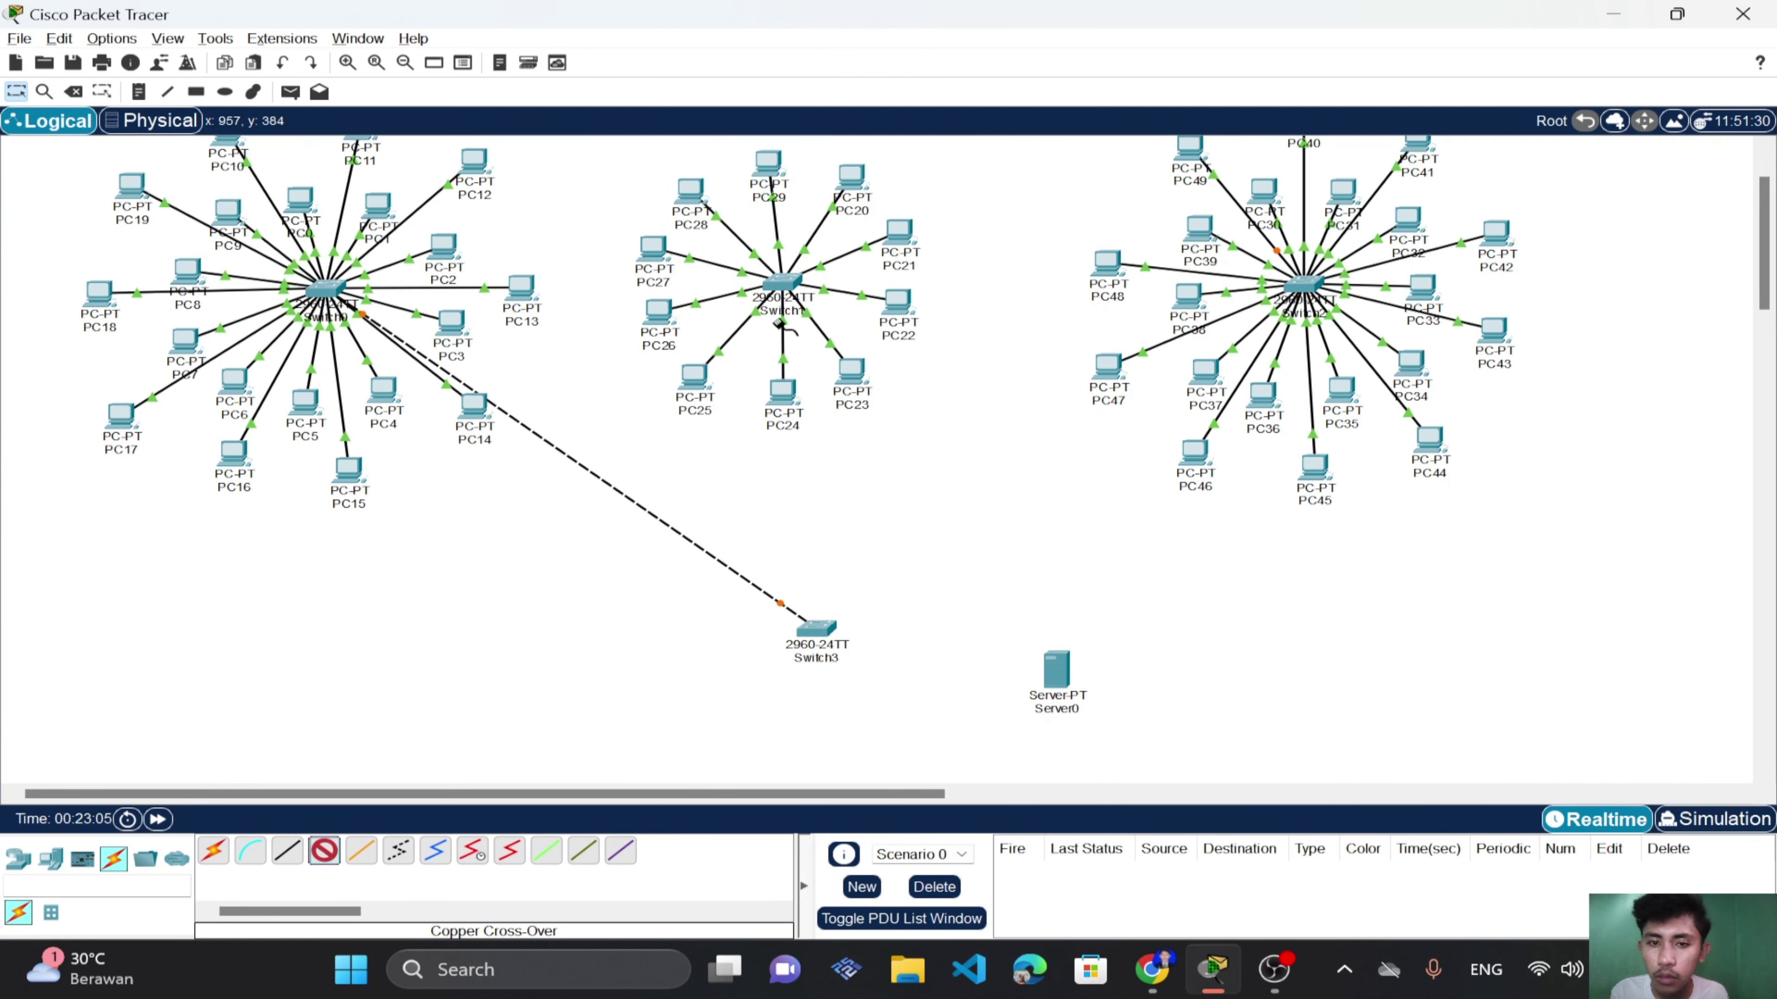
Connect the first free FastEthernet port of Switch1 to Switch3 FastEthernet0/2 with a copper cross-over cable.
{"action": "left_click", "coordinate": [789, 280]}
{"action": "left_click", "coordinate": [871, 318]}
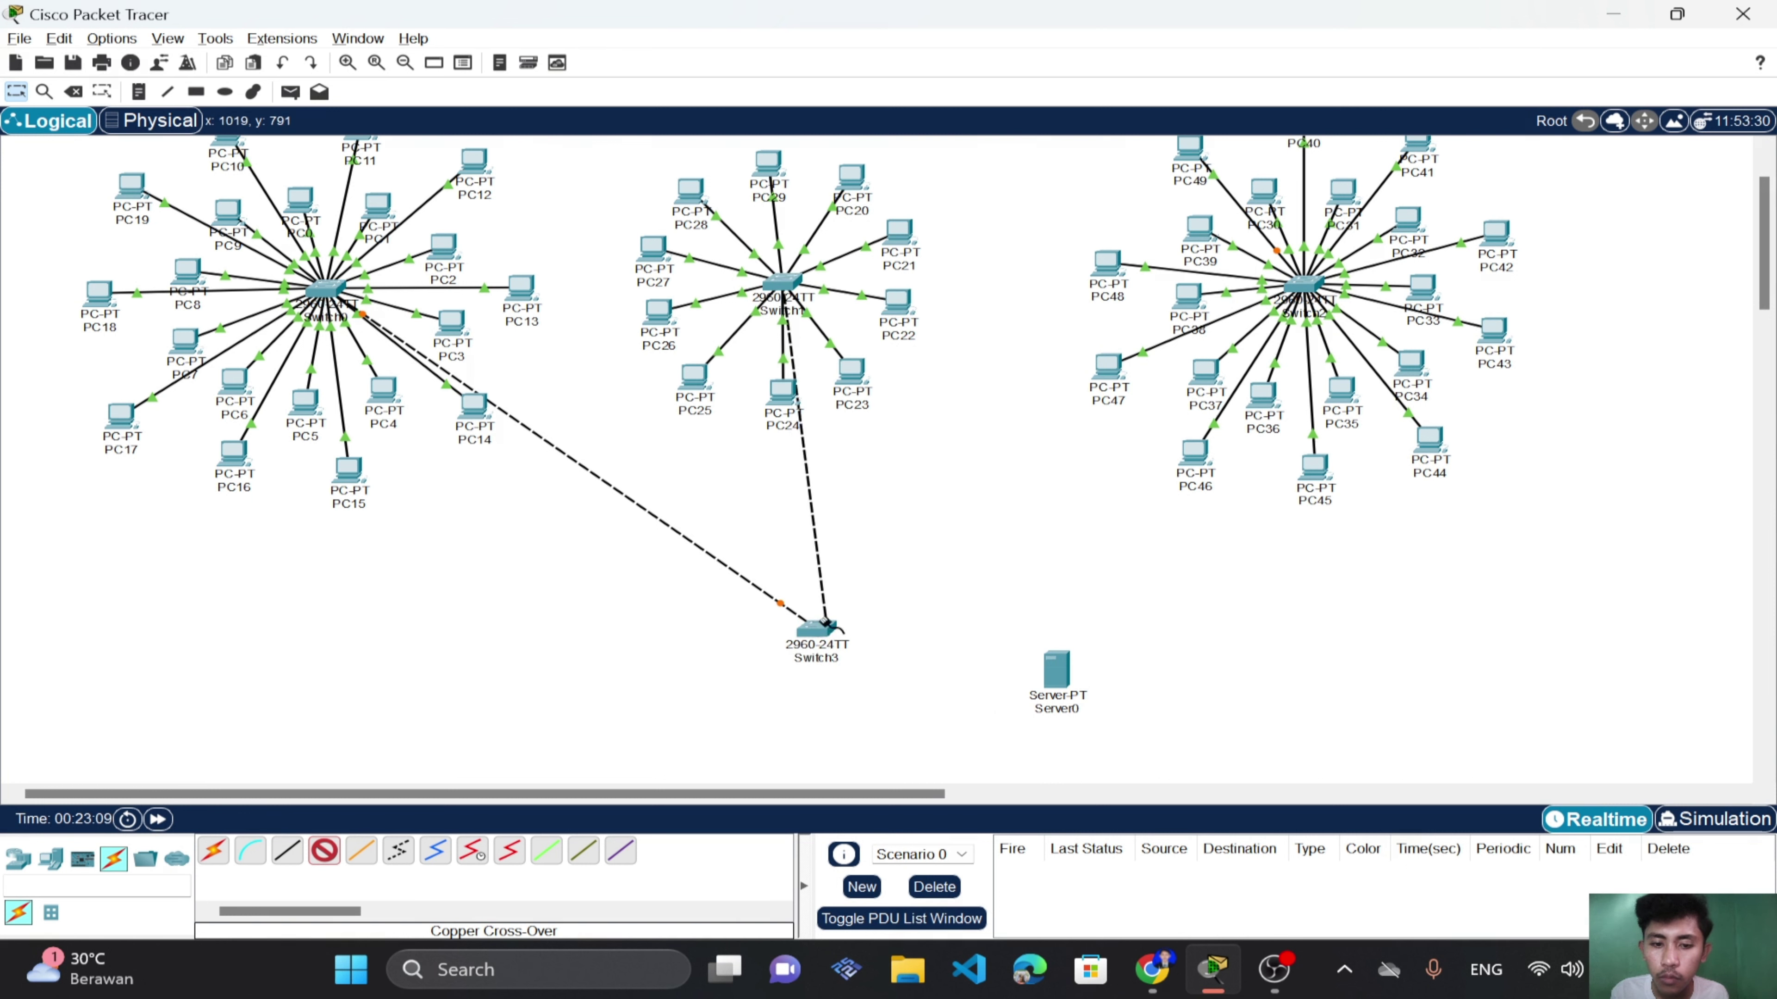
{"action": "left_click", "coordinate": [815, 632]}
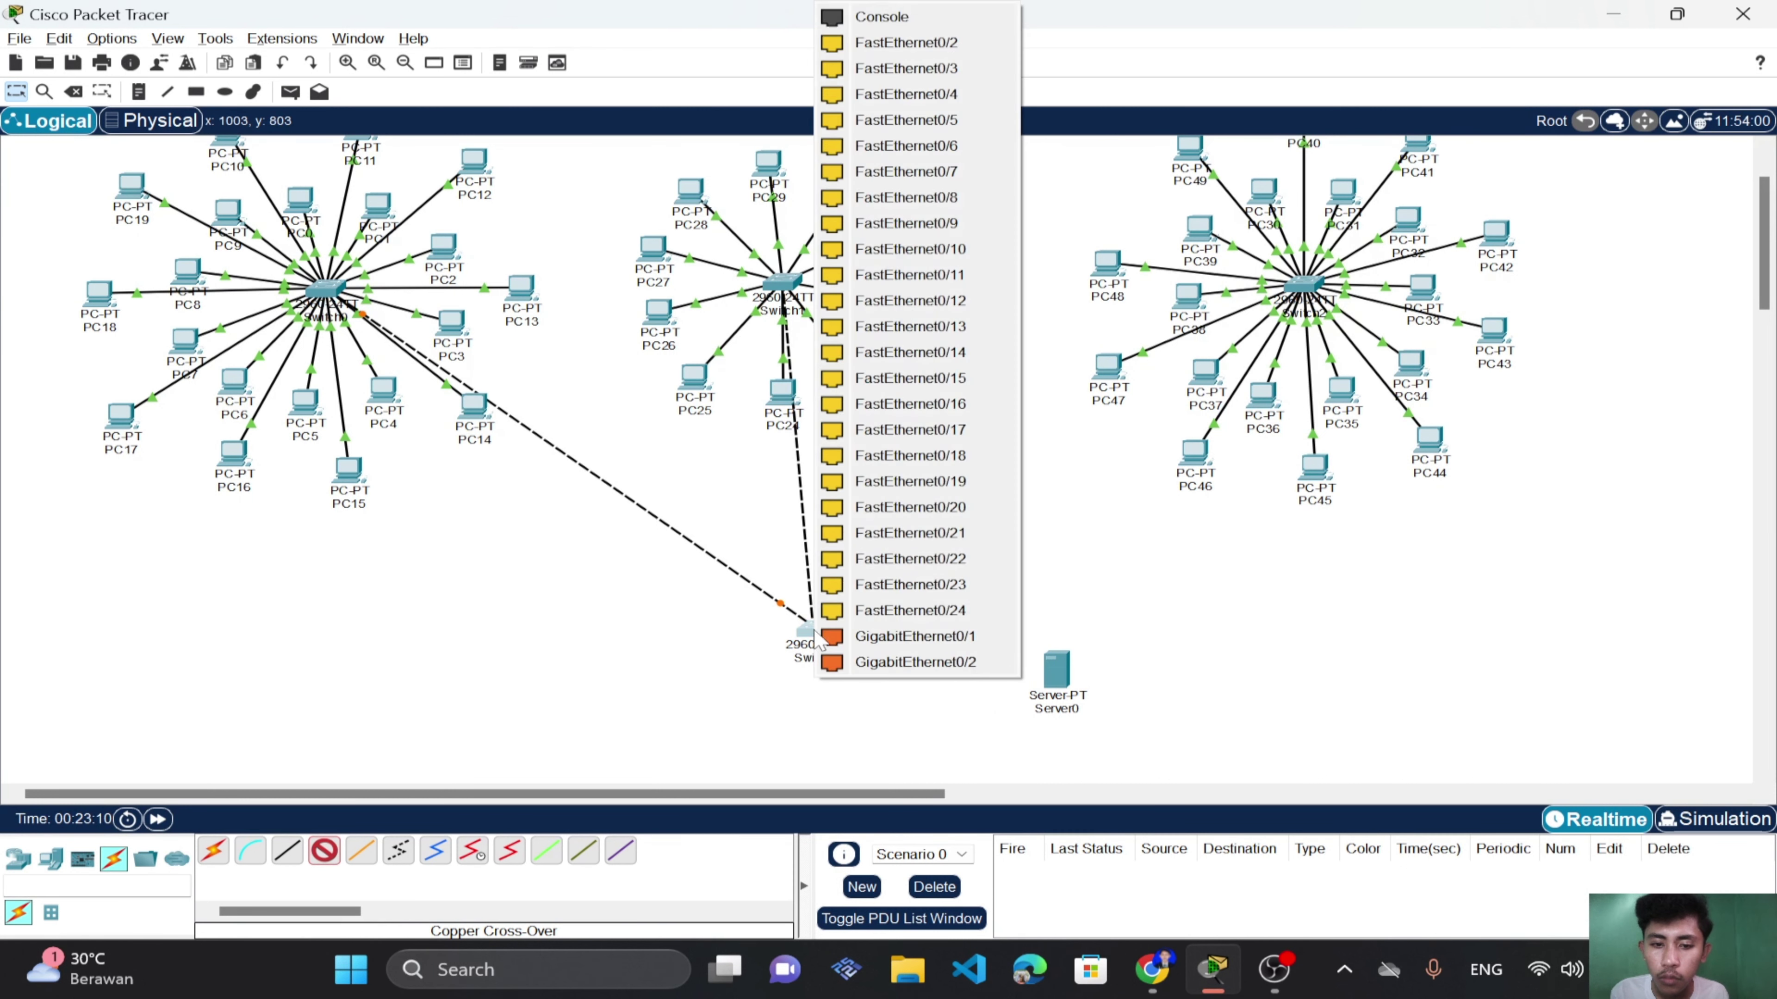
{"action": "left_click", "coordinate": [850, 53]}
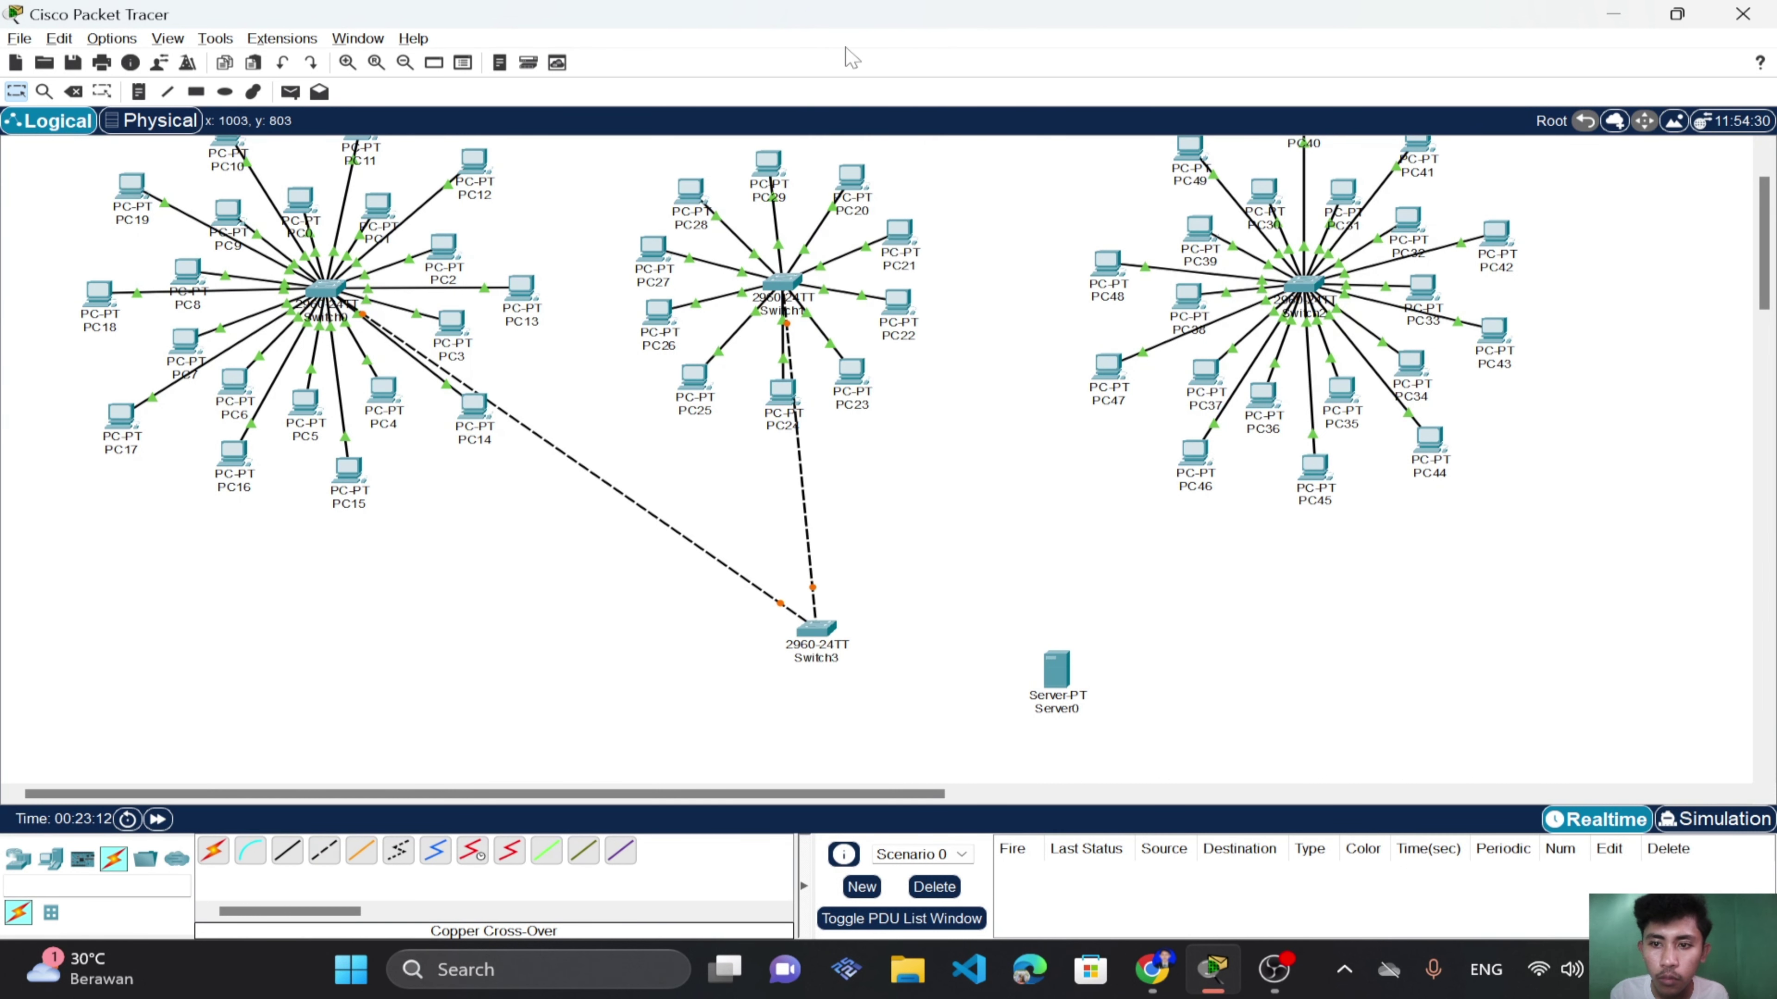
Connect Switch2 FastEthernet0/21 to Switch3 FastEthernet0/3 with a copper cross-over cable.
{"action": "left_click", "coordinate": [322, 852]}
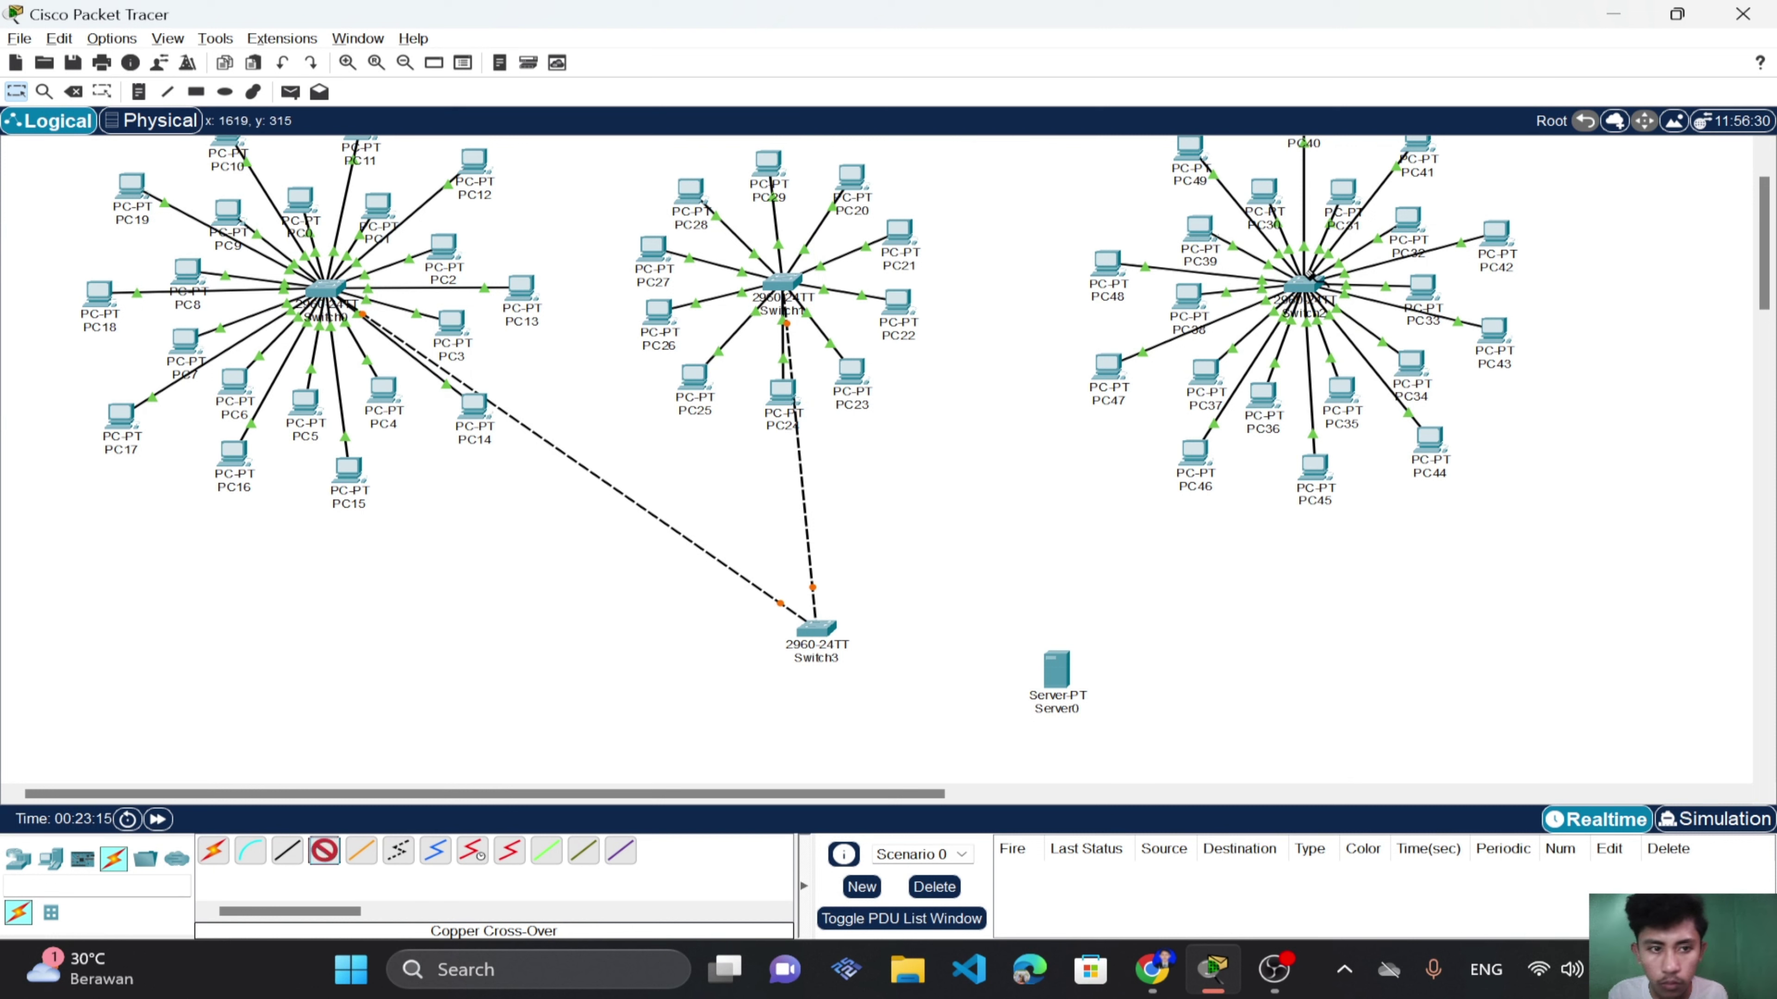
{"action": "left_click", "coordinate": [1303, 287]}
{"action": "left_click", "coordinate": [1366, 323]}
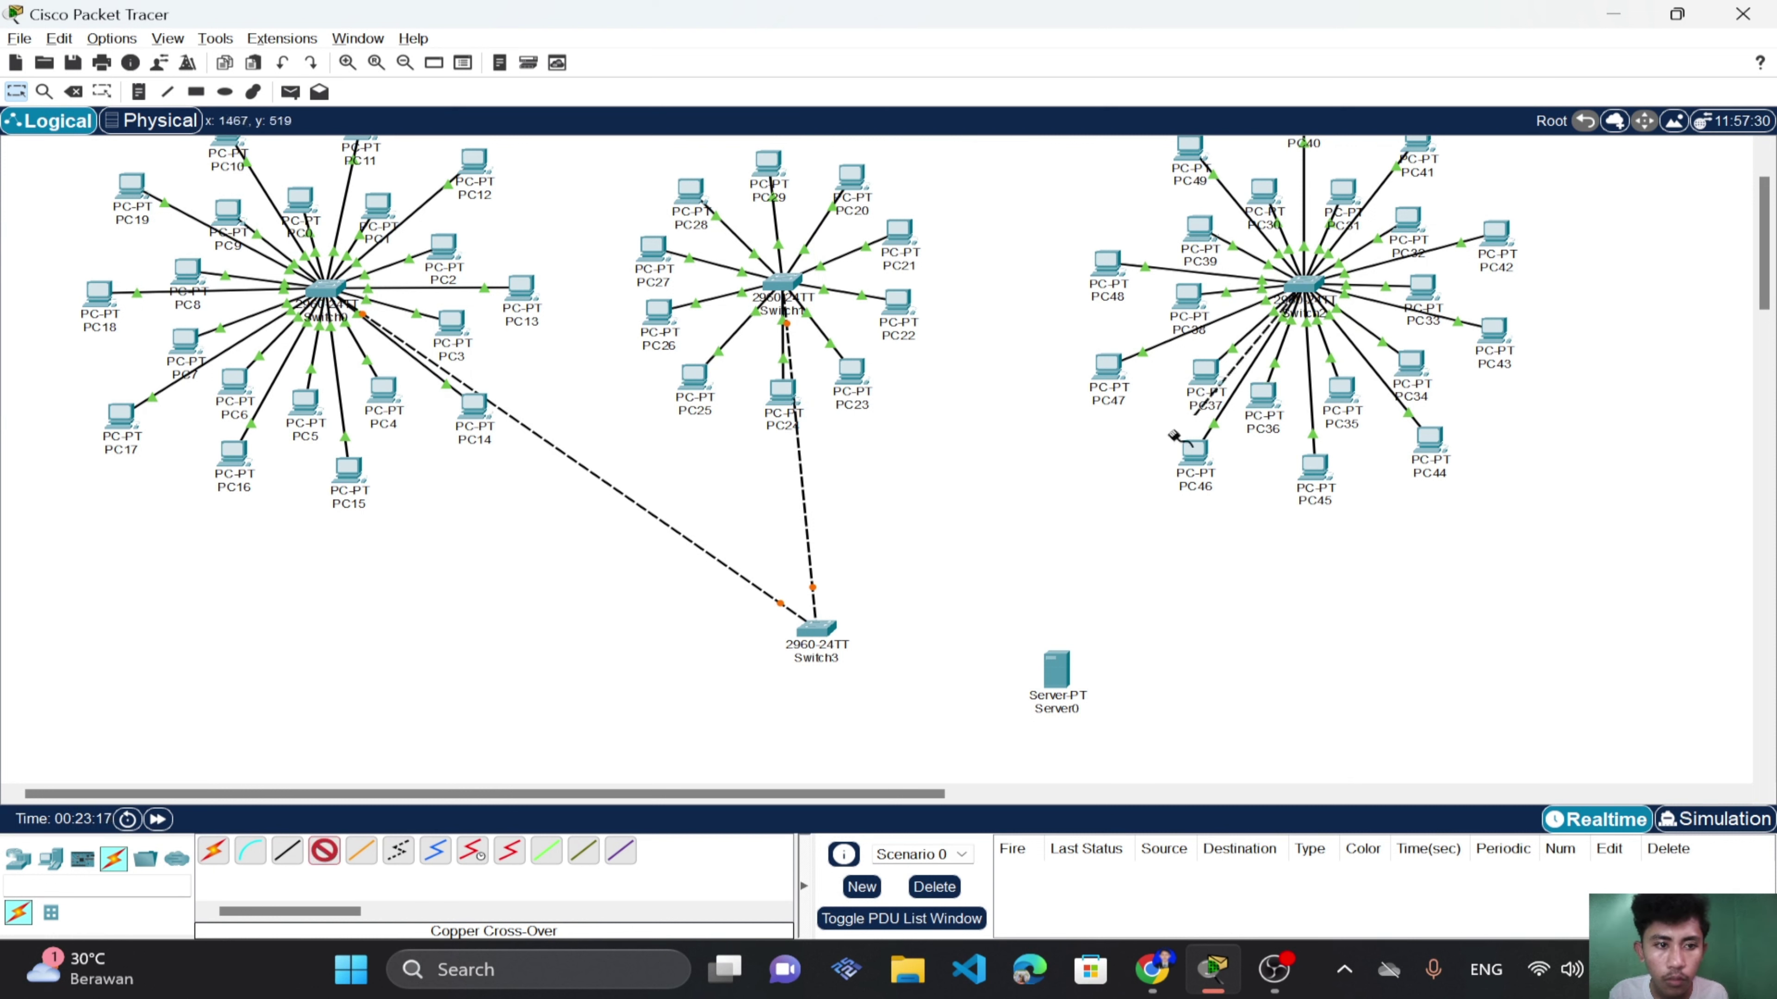
{"action": "left_click", "coordinate": [813, 633]}
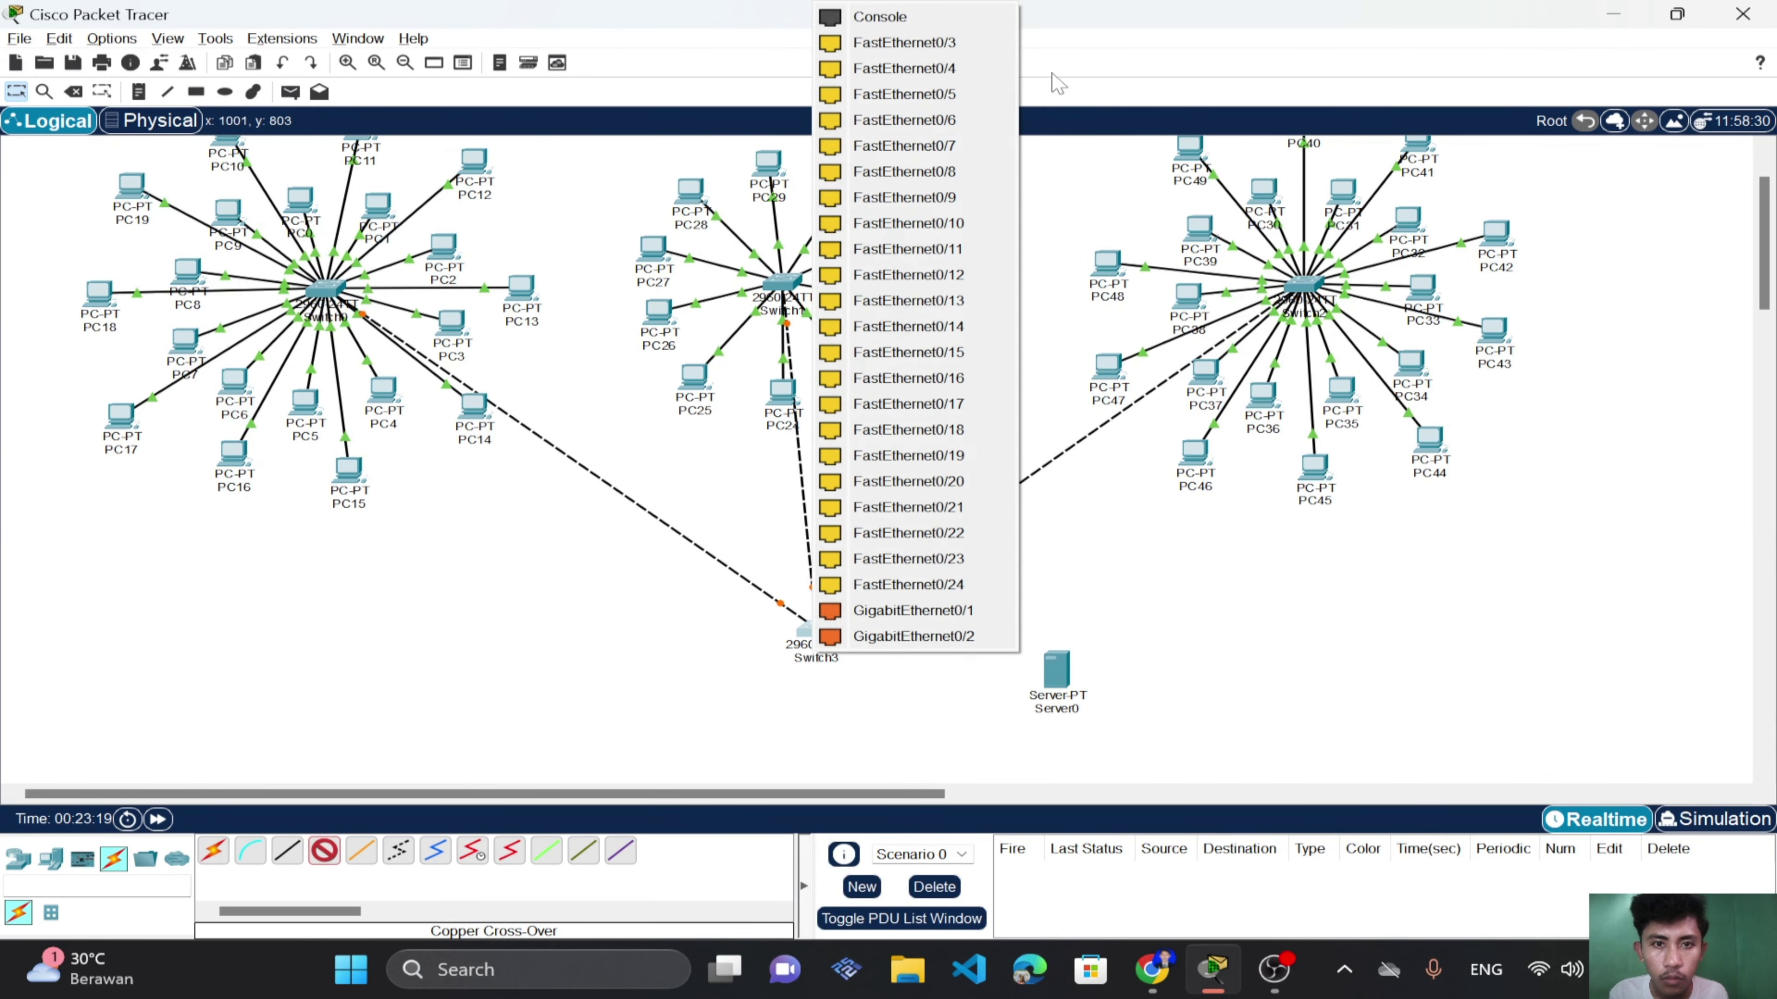
{"action": "left_click", "coordinate": [955, 50]}
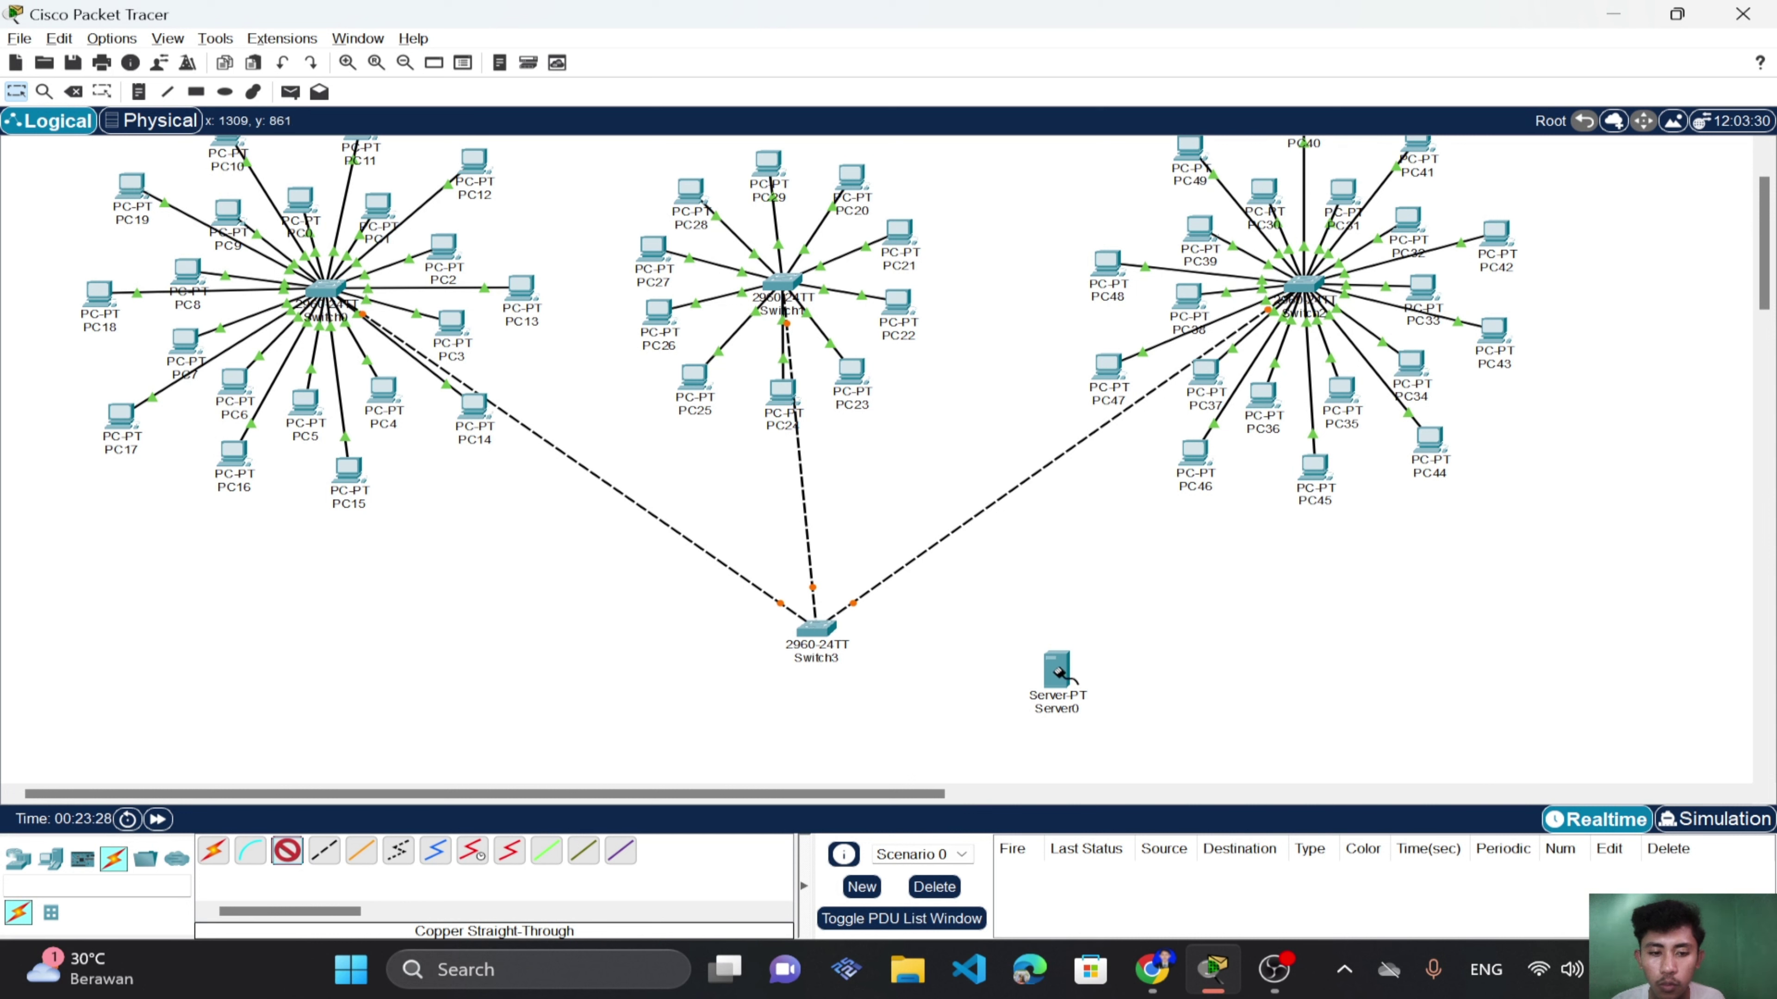
Connect Server0 FastEthernet0 to Switch3 FastEthernet0/4 with a copper straight-through cable.
{"action": "left_click", "coordinate": [1058, 669]}
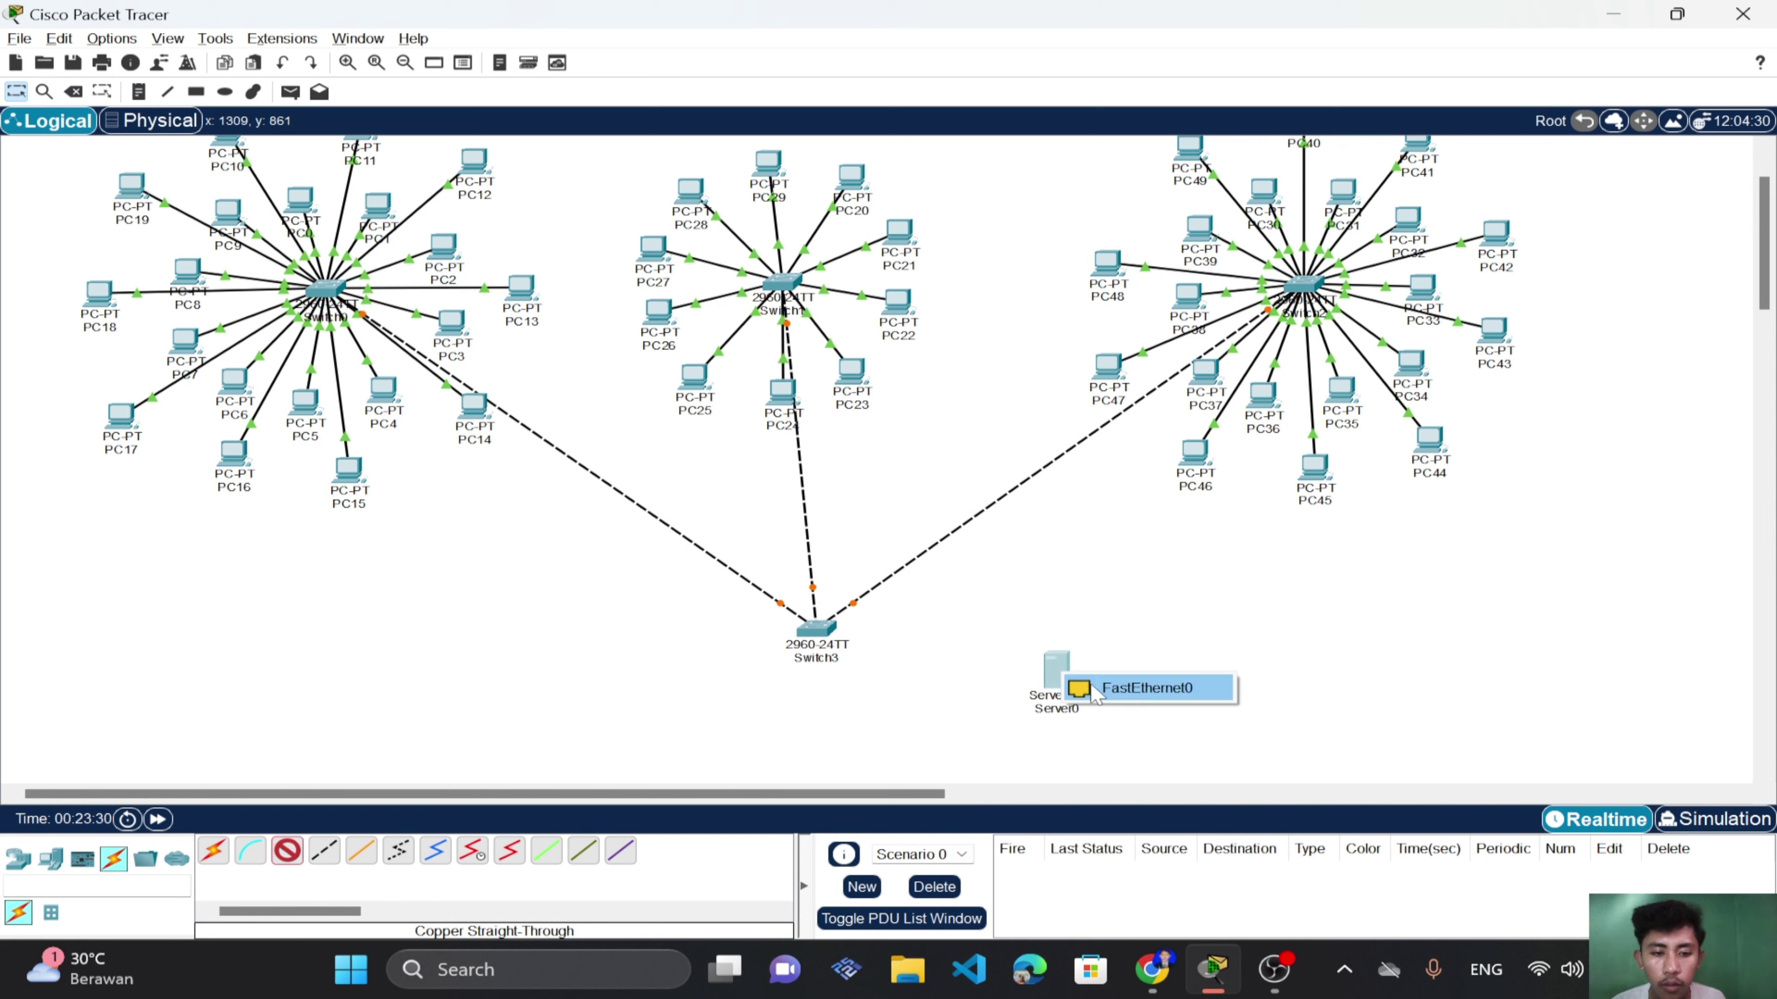
{"action": "left_click", "coordinate": [1108, 688]}
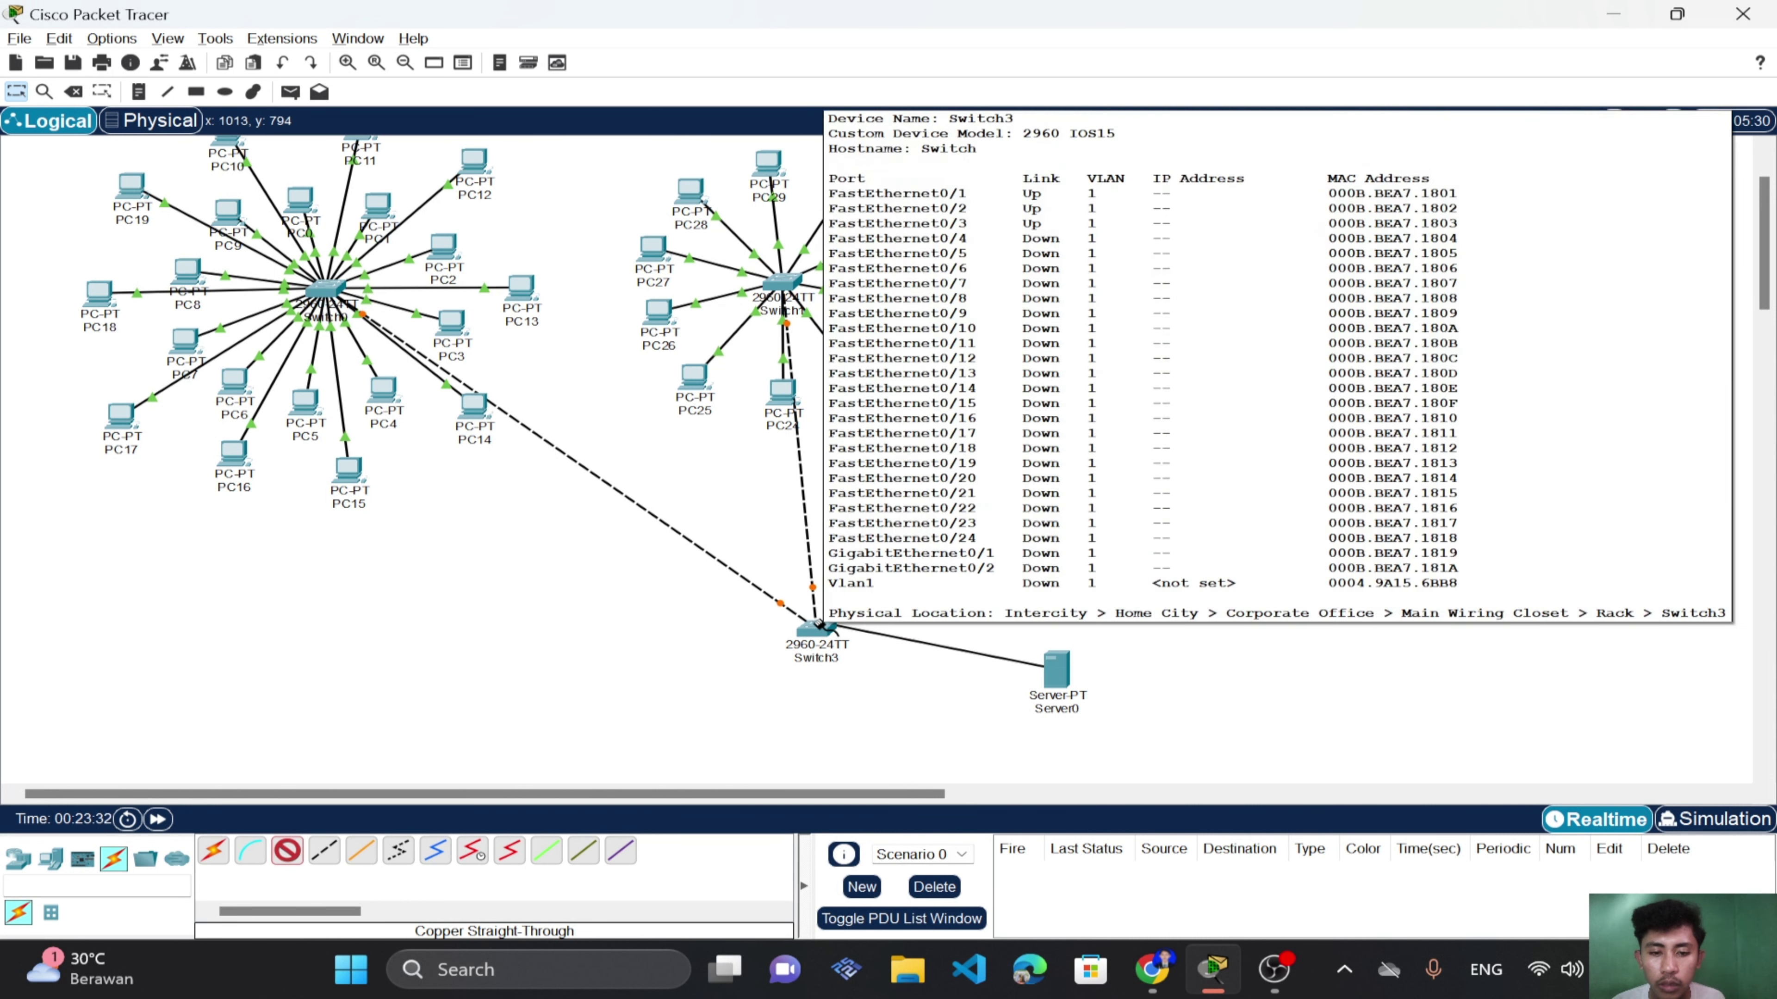
{"action": "left_click", "coordinate": [818, 625]}
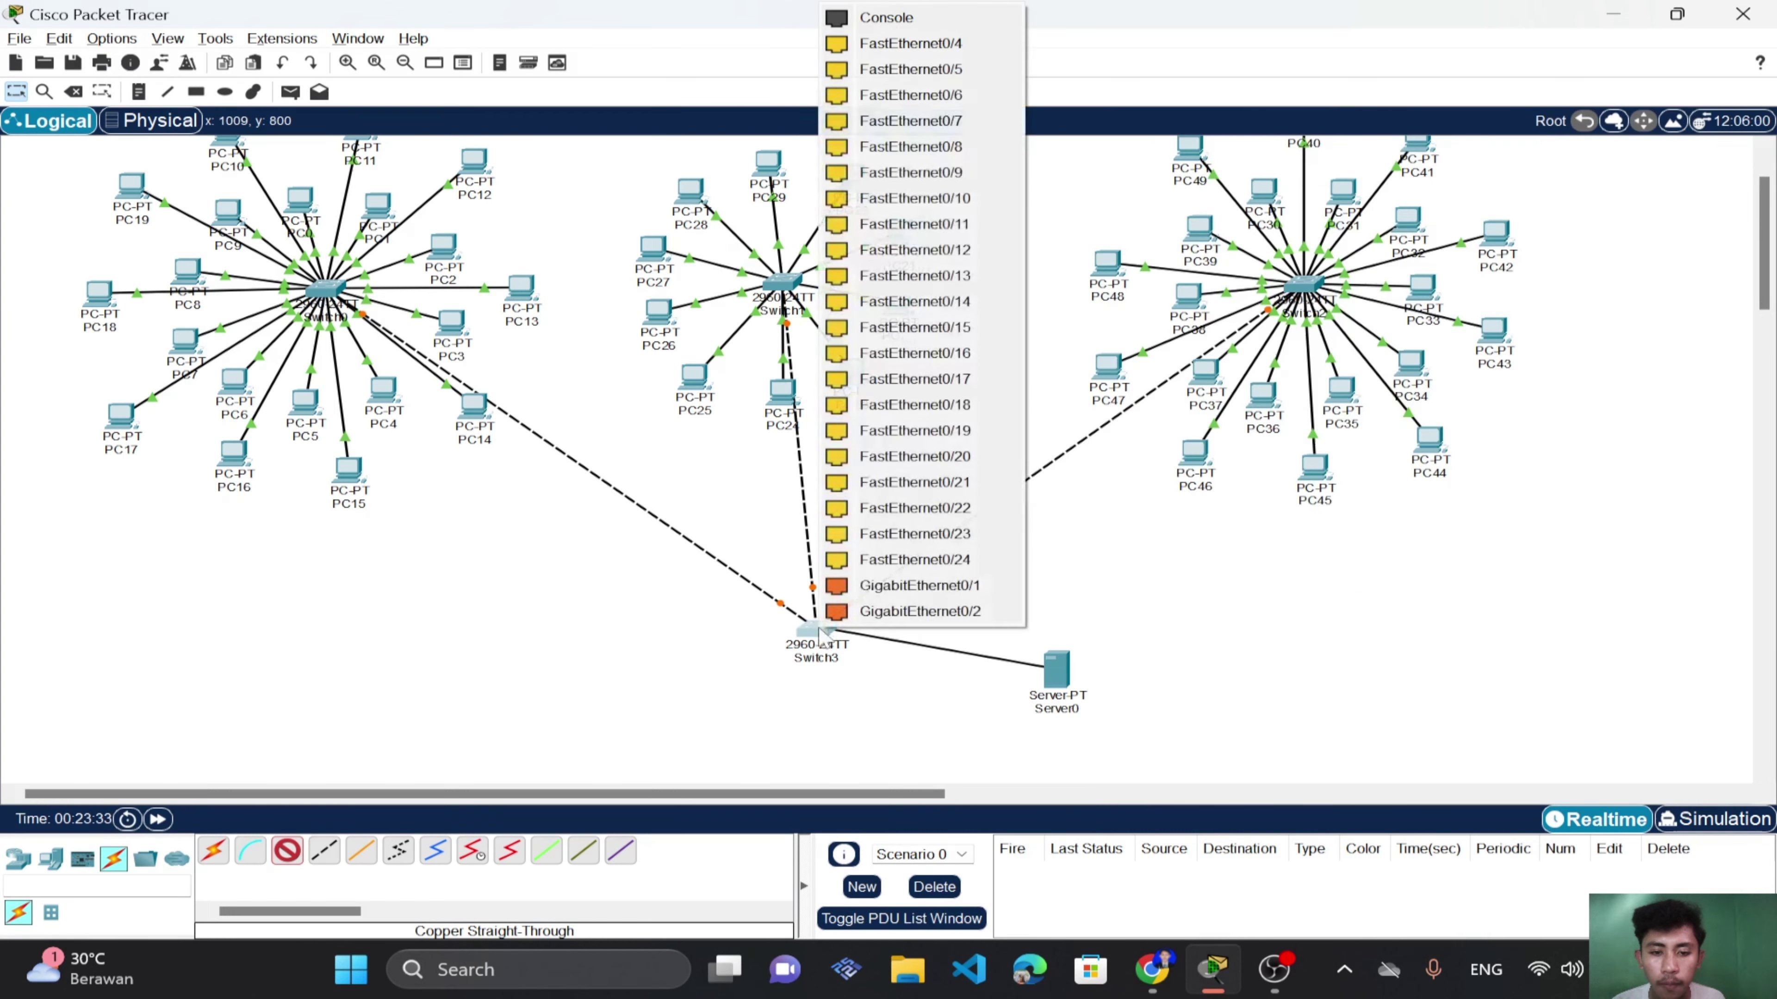
{"action": "left_click", "coordinate": [925, 44]}
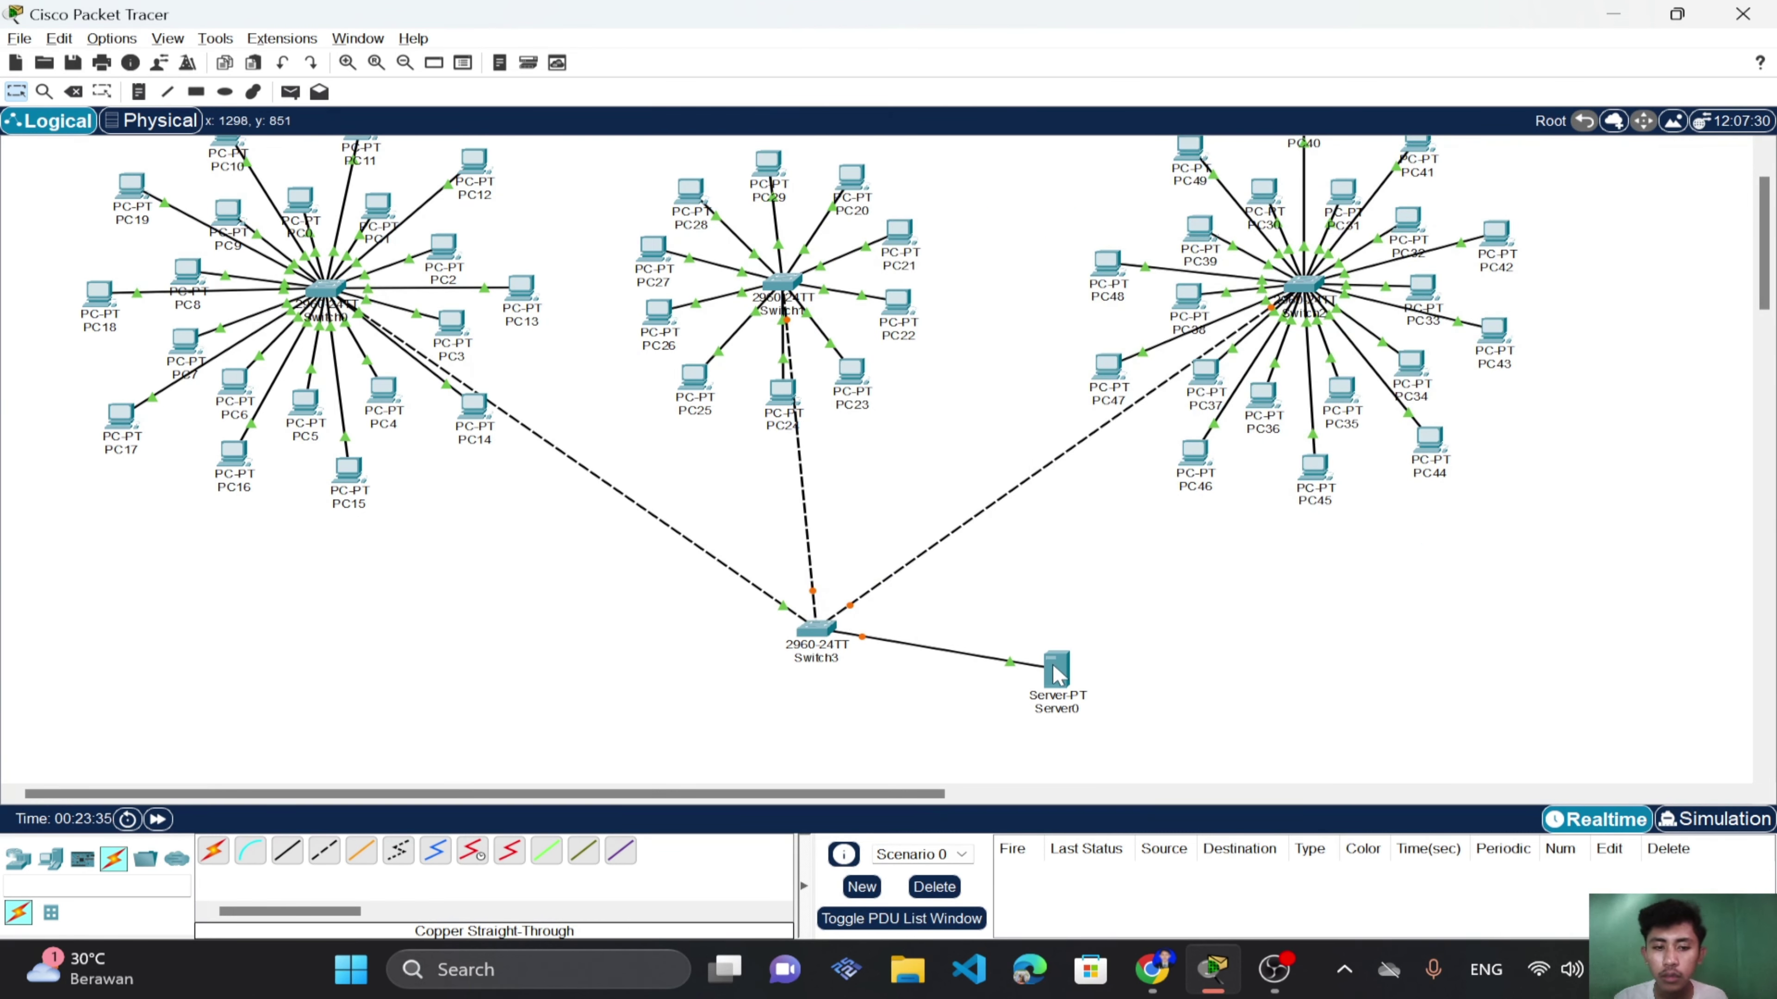
Move Server0 below the Switch2 PC group and shift Switch1 with PC20–PC29 so it sits directly above Switch3.
{"action": "left_click_drag", "start_coordinate": [1058, 673], "coordinate": [1357, 616]}
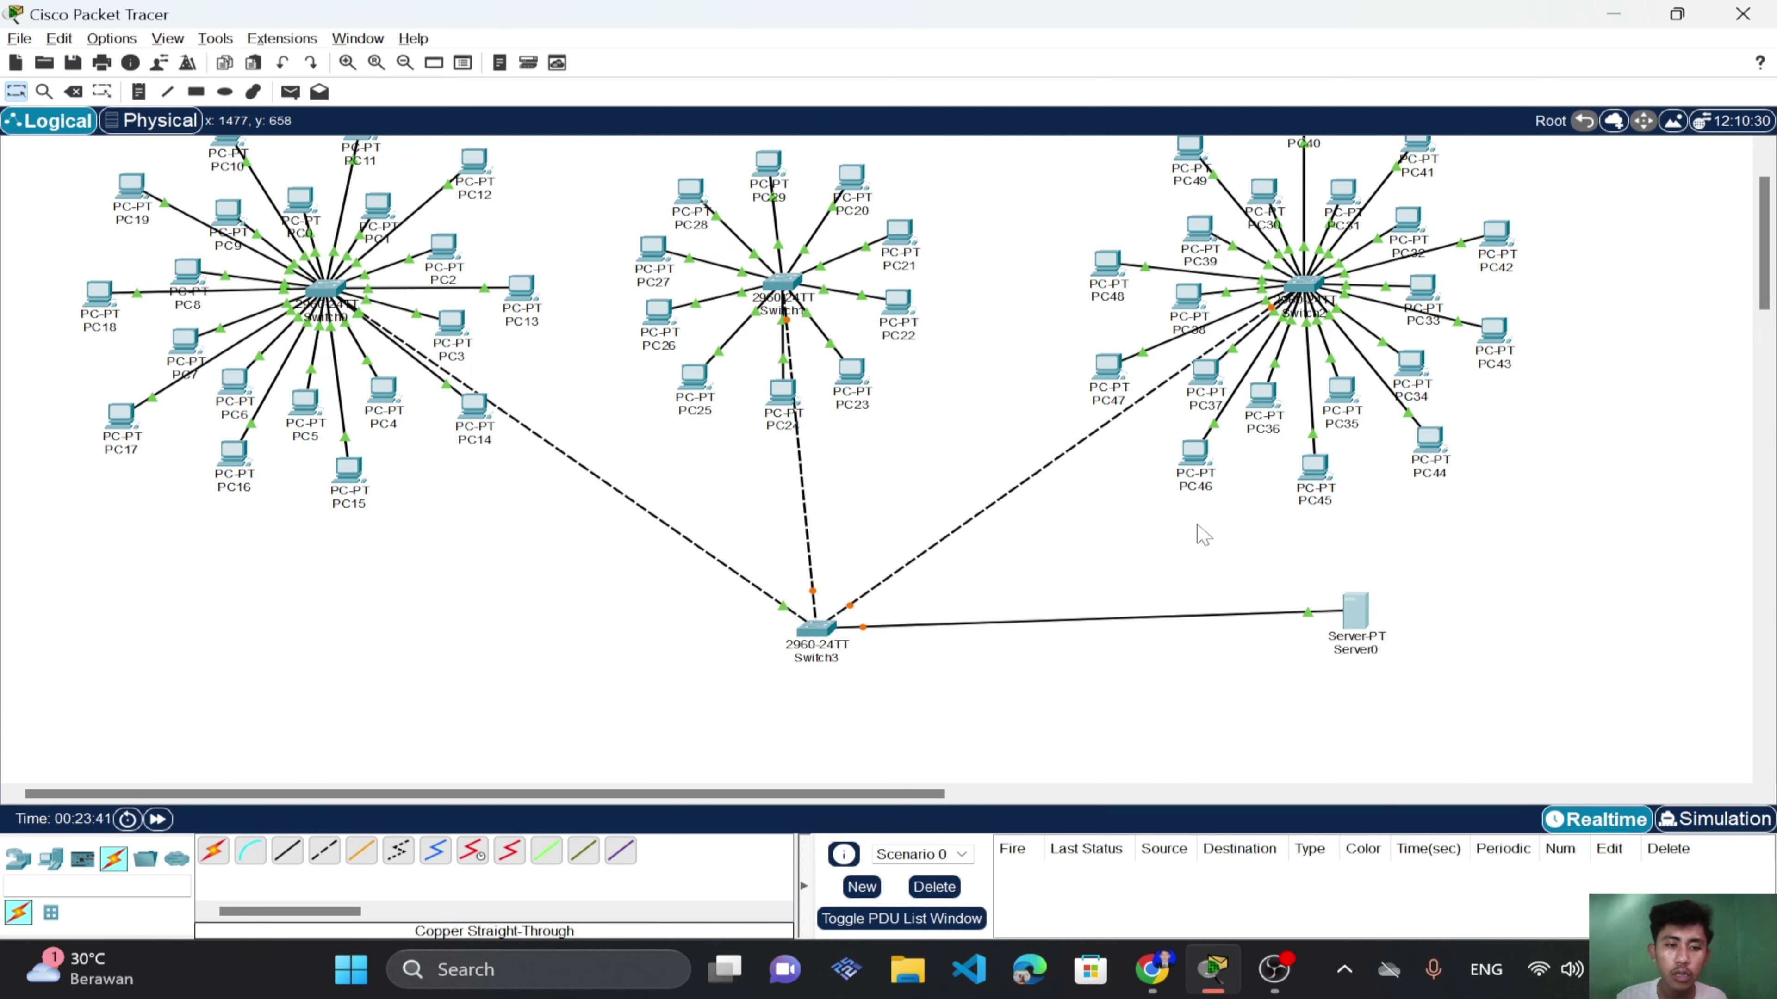
{"action": "left_click_drag", "start_coordinate": [1197, 523], "coordinate": [957, 558]}
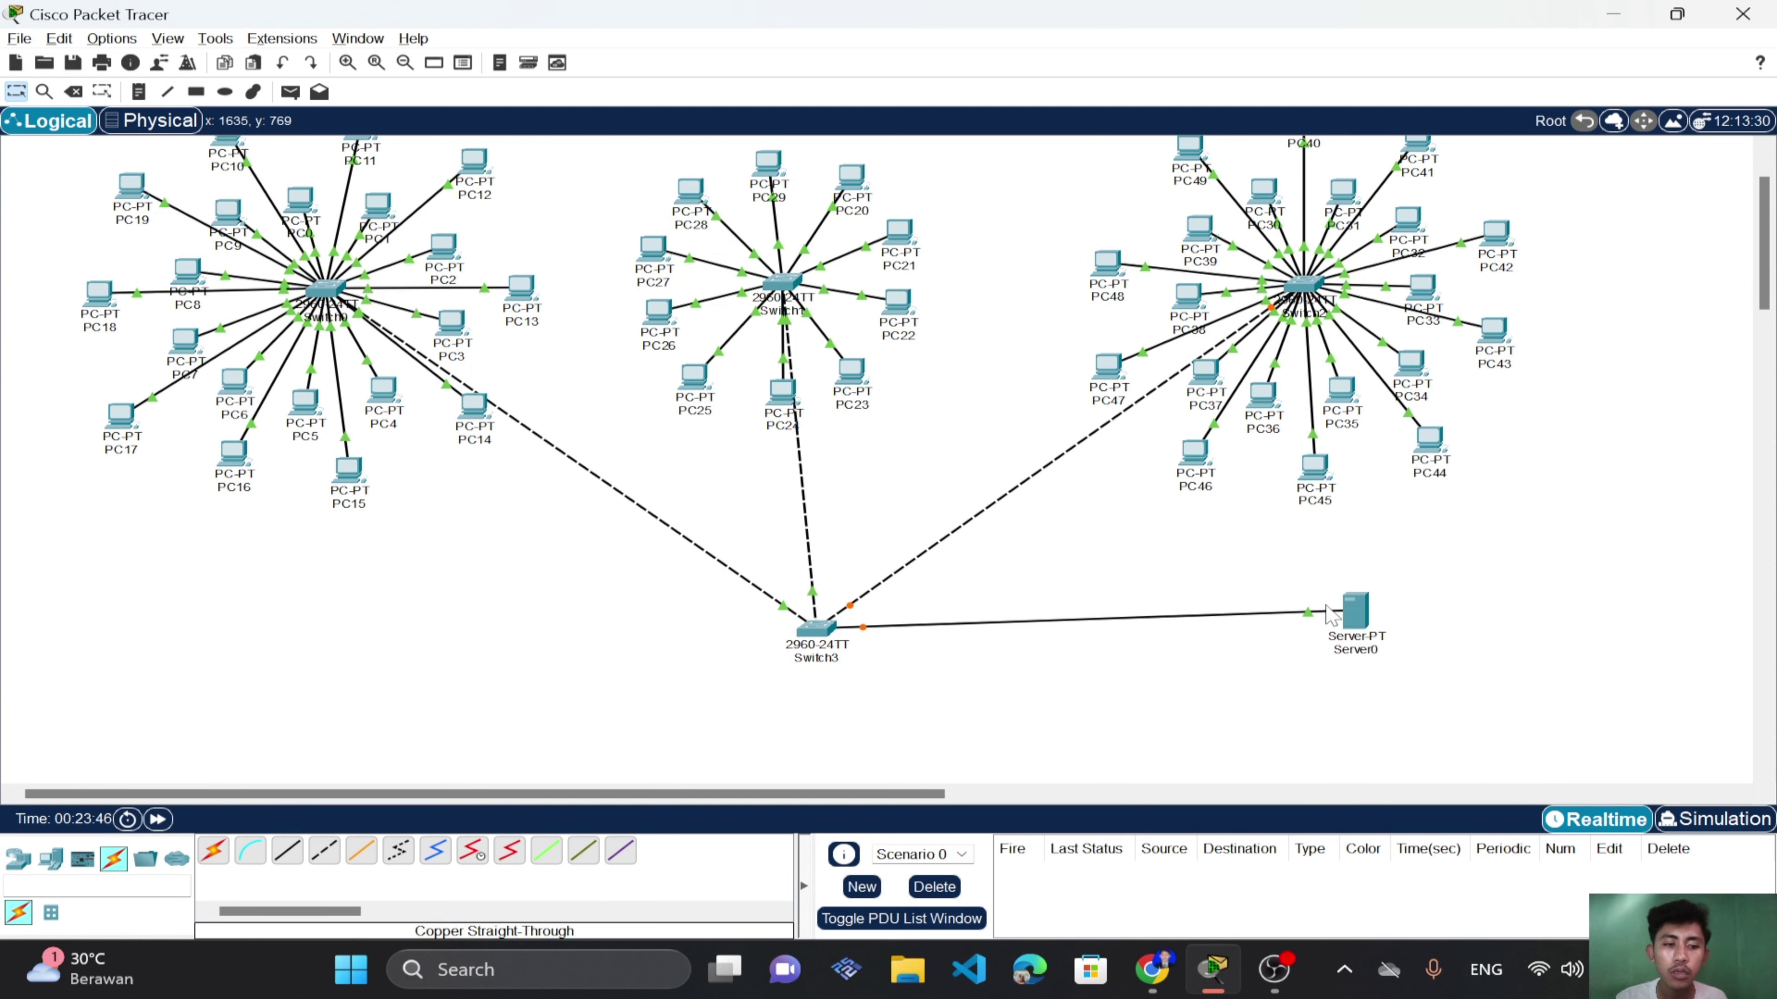
{"action": "scroll", "coordinate": [1443, 544], "scroll_direction": "up", "scroll_amount": 2}
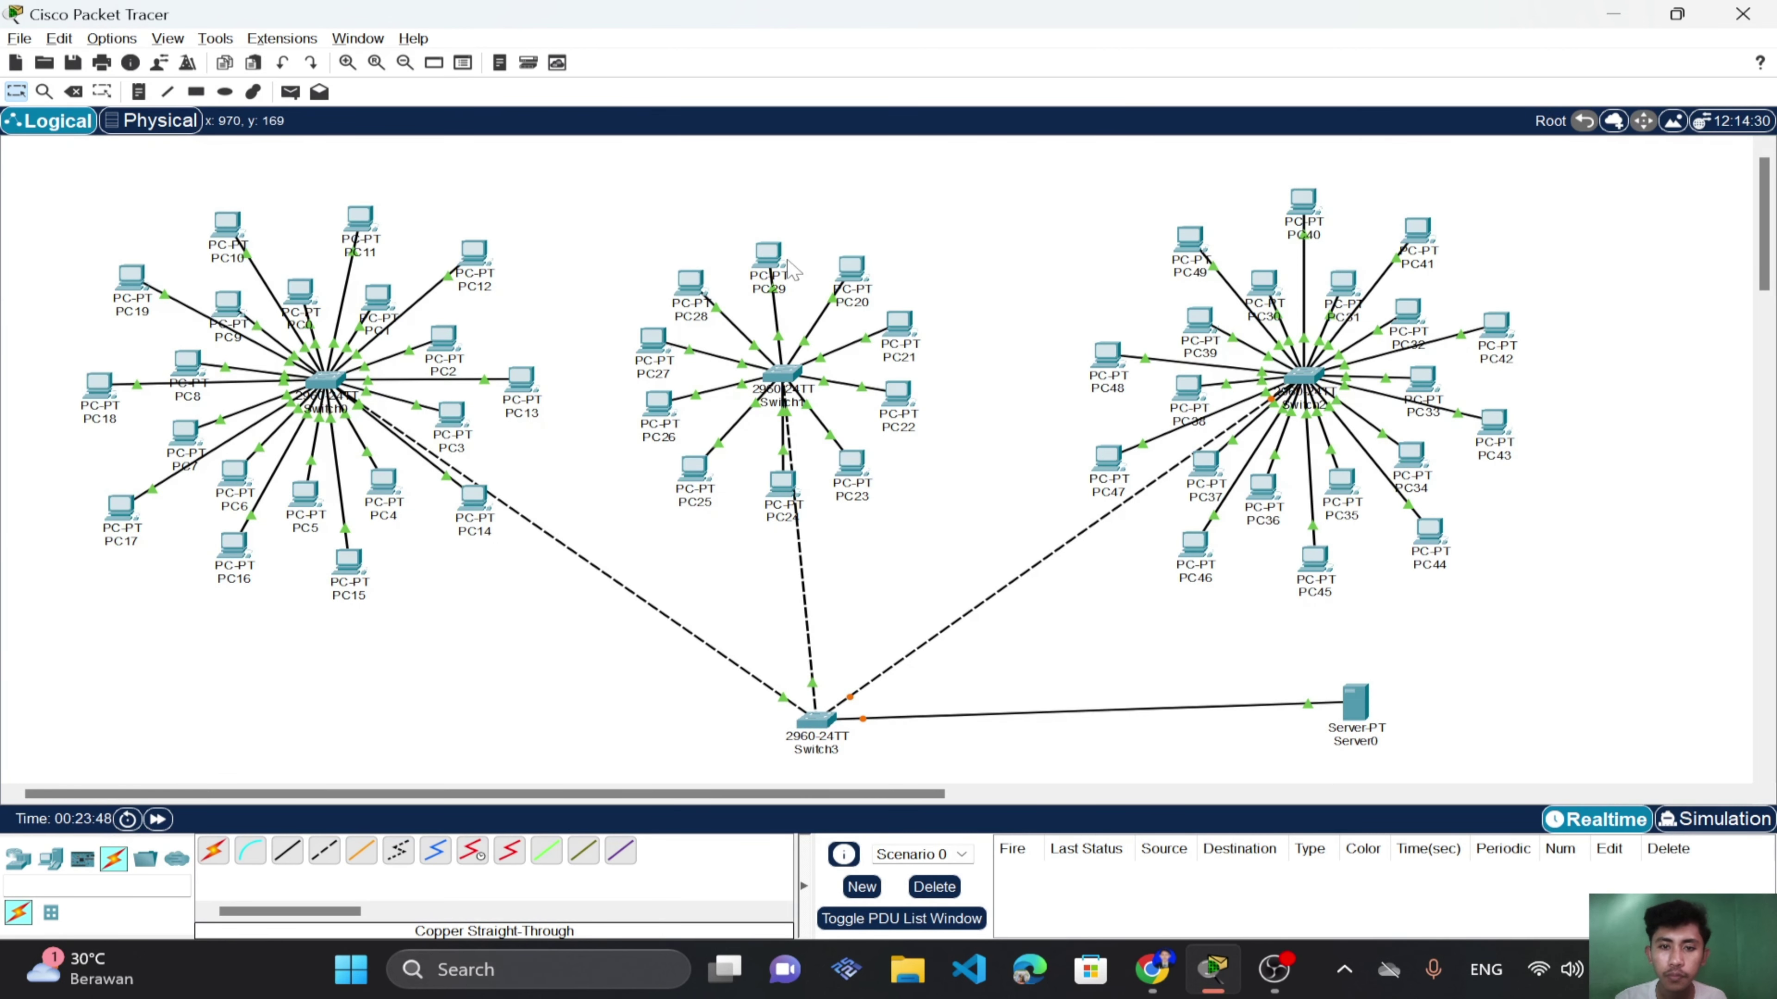
{"action": "left_click_drag", "start_coordinate": [598, 226], "coordinate": [951, 575]}
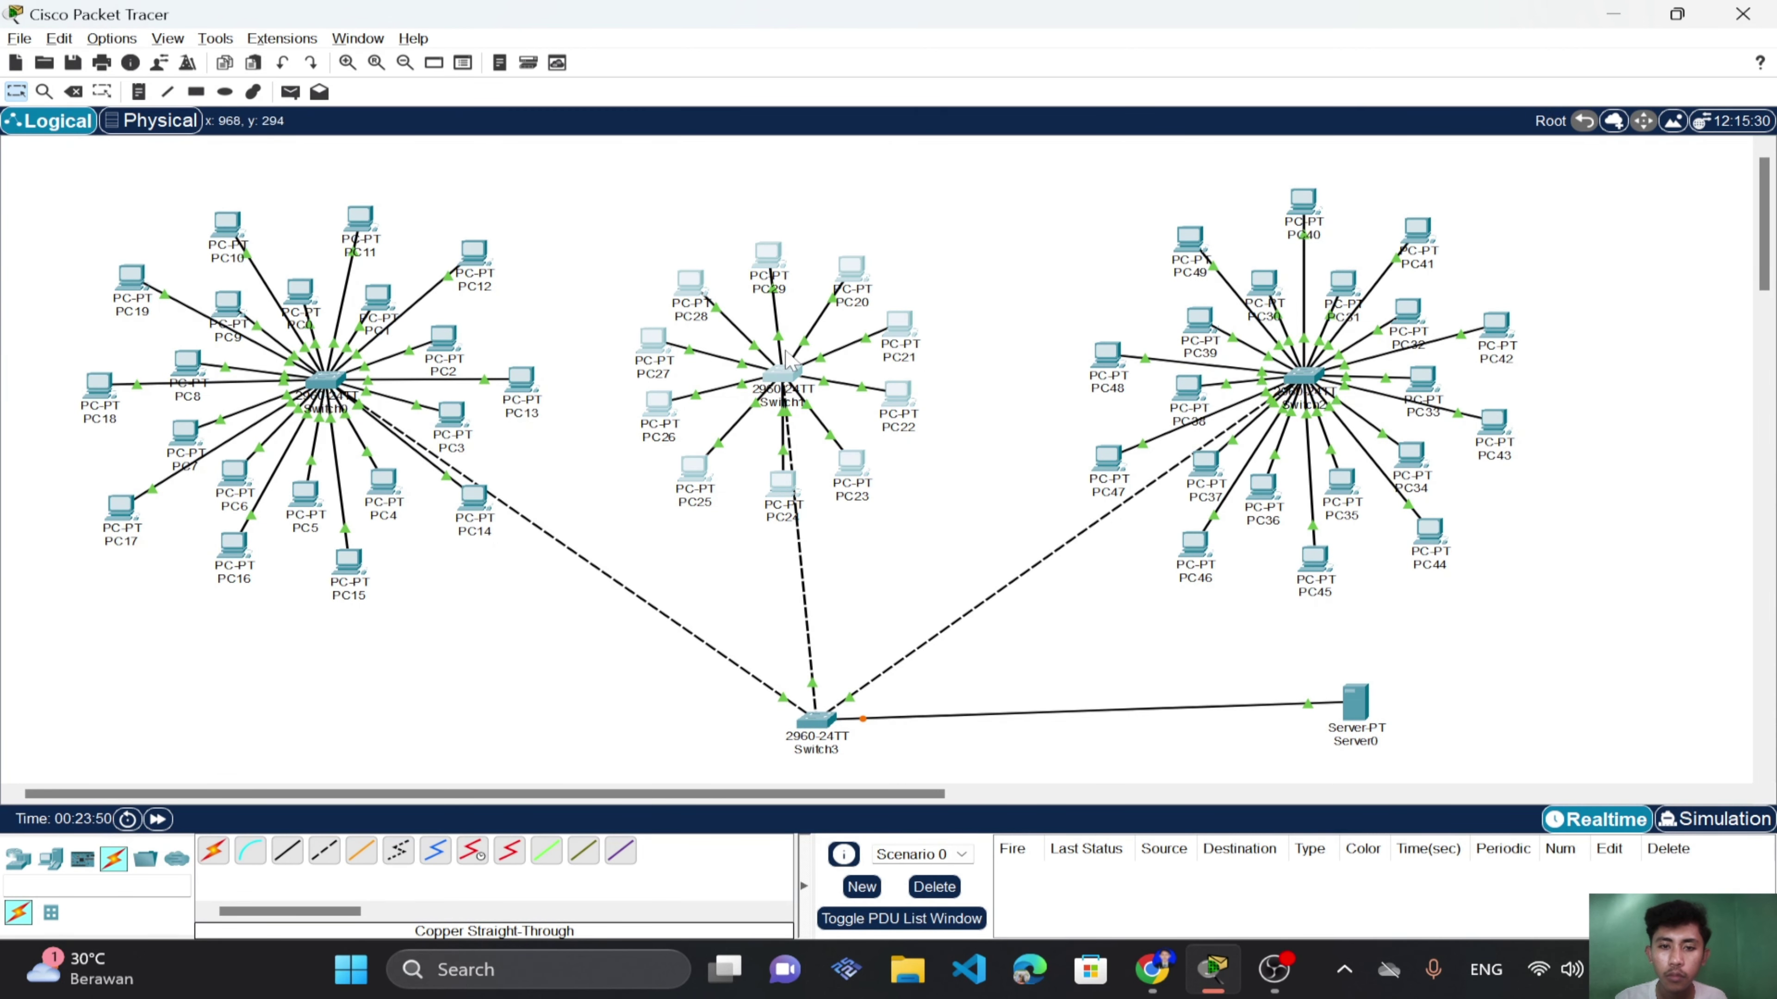
{"action": "left_click_drag", "start_coordinate": [773, 380], "coordinate": [806, 370]}
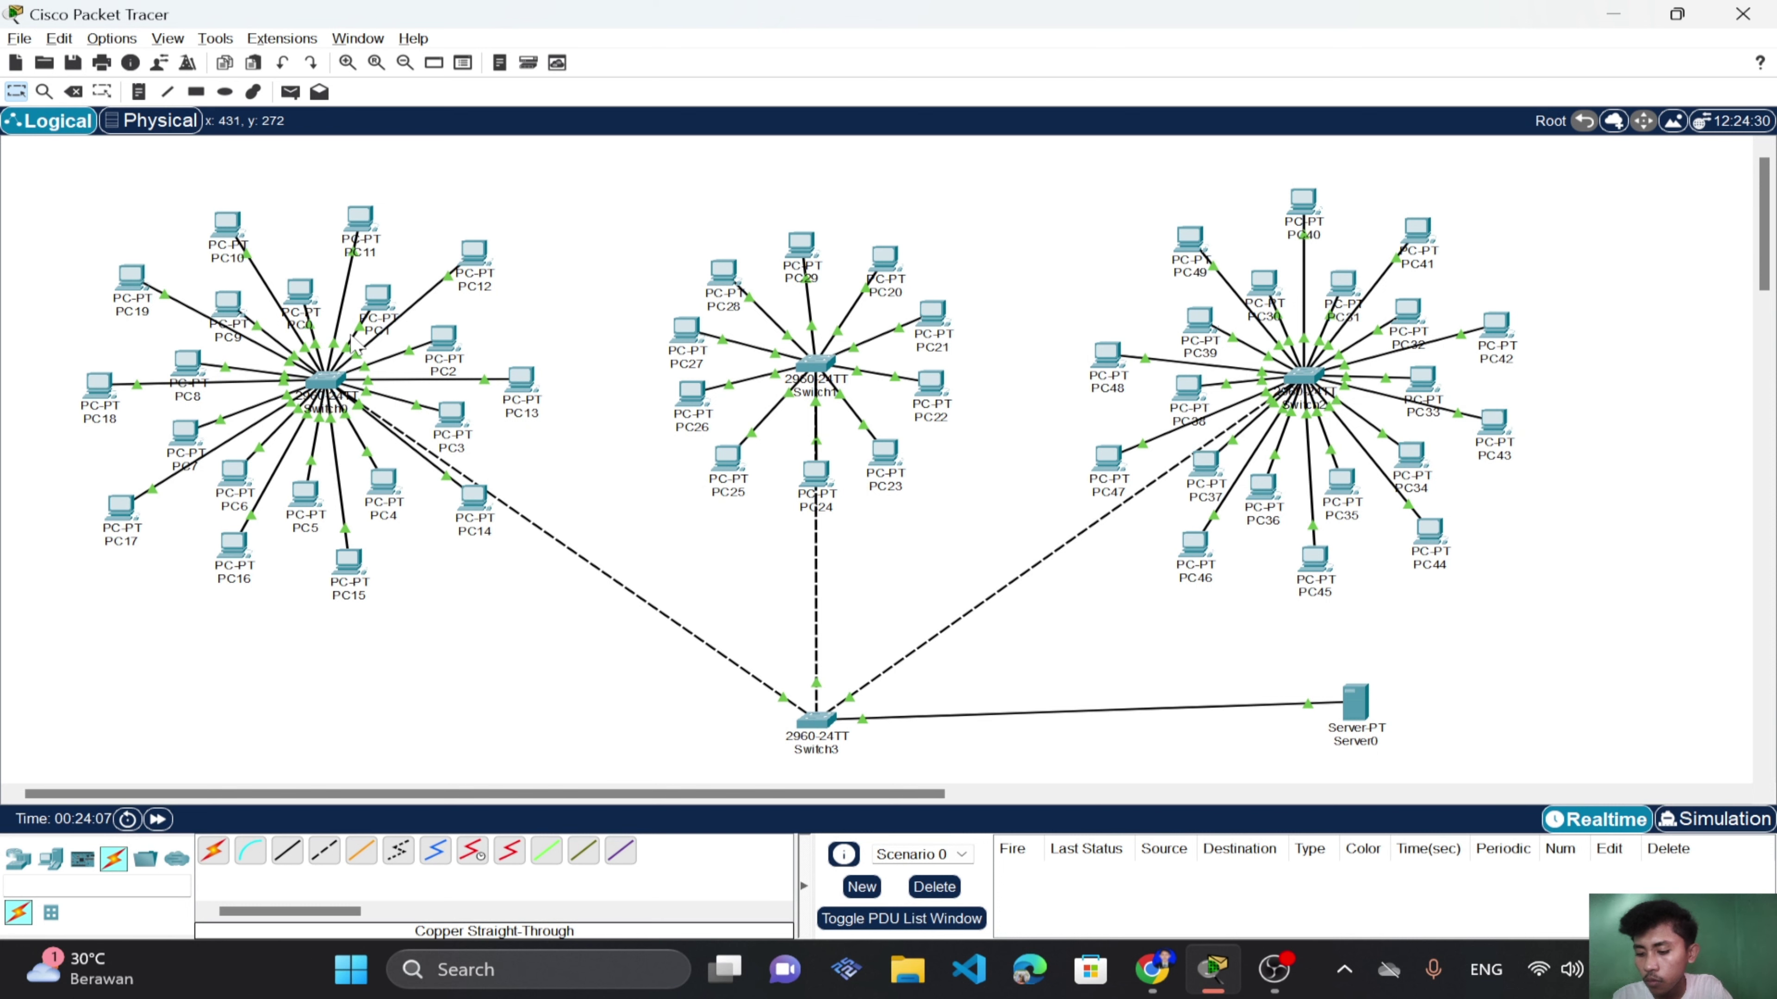
Open Switch0's command-line interface, bring up the Switch> prompt and shift the device window clear of the Switch0 PC group.
{"action": "left_click", "coordinate": [341, 378]}
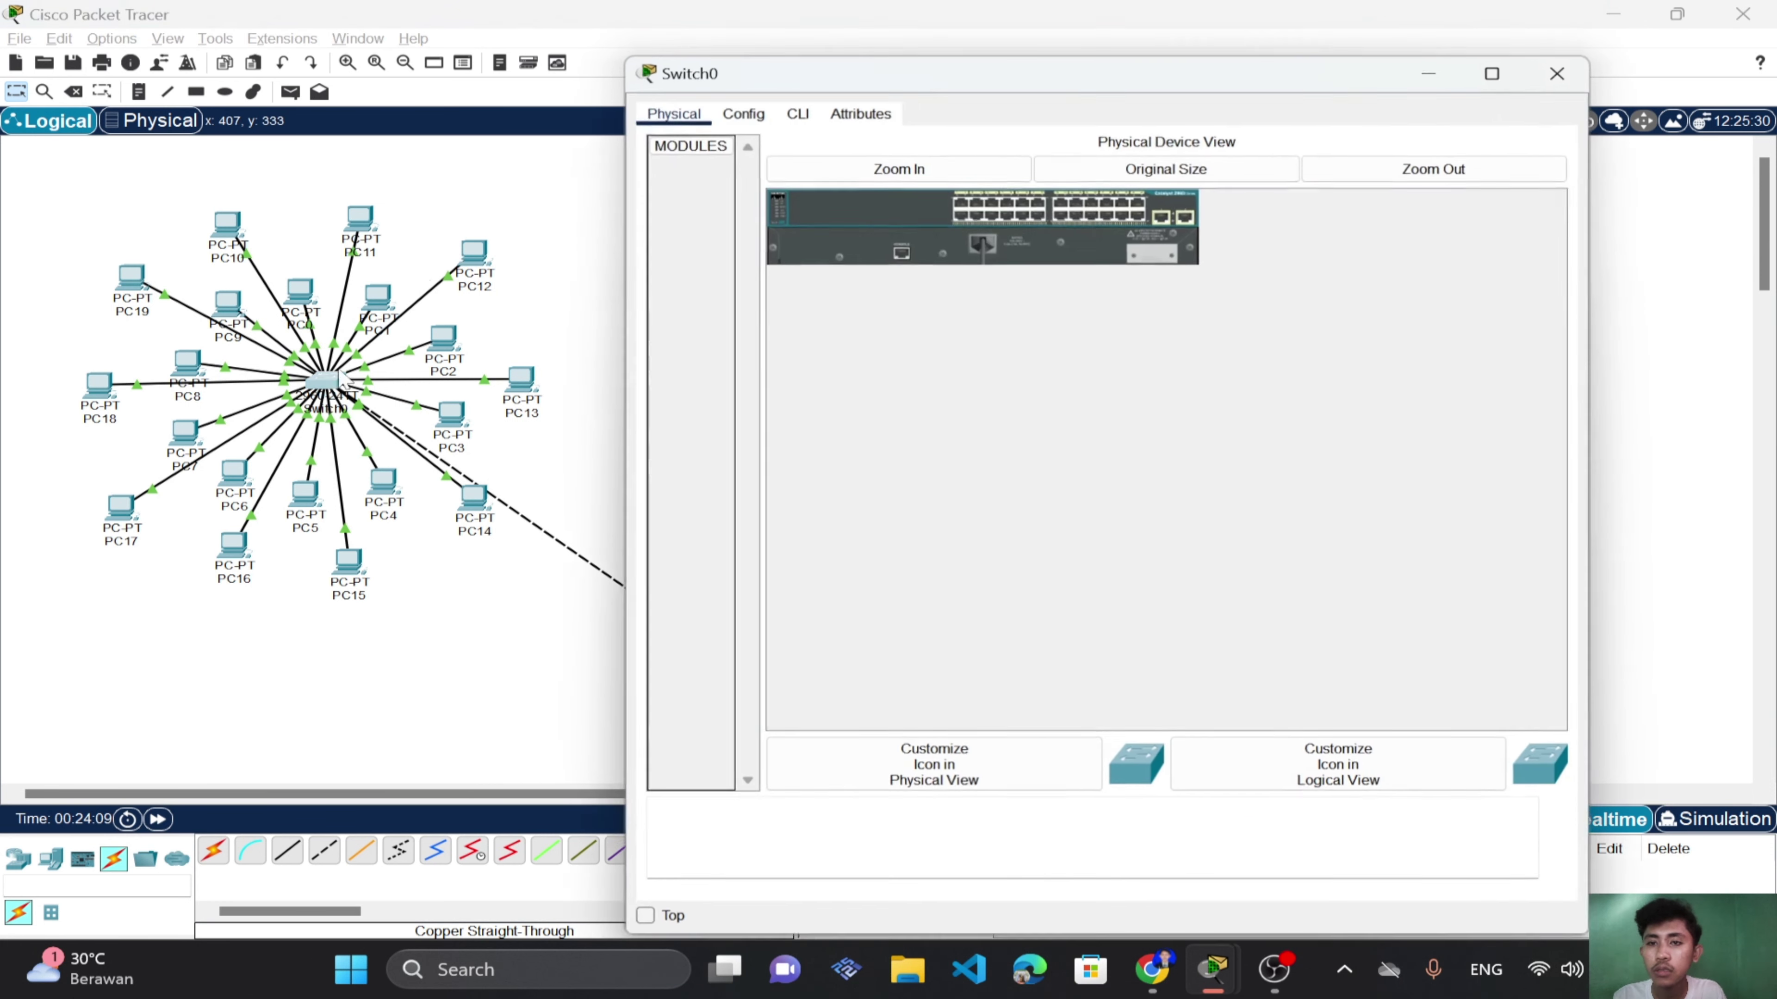
{"action": "left_click", "coordinate": [801, 113]}
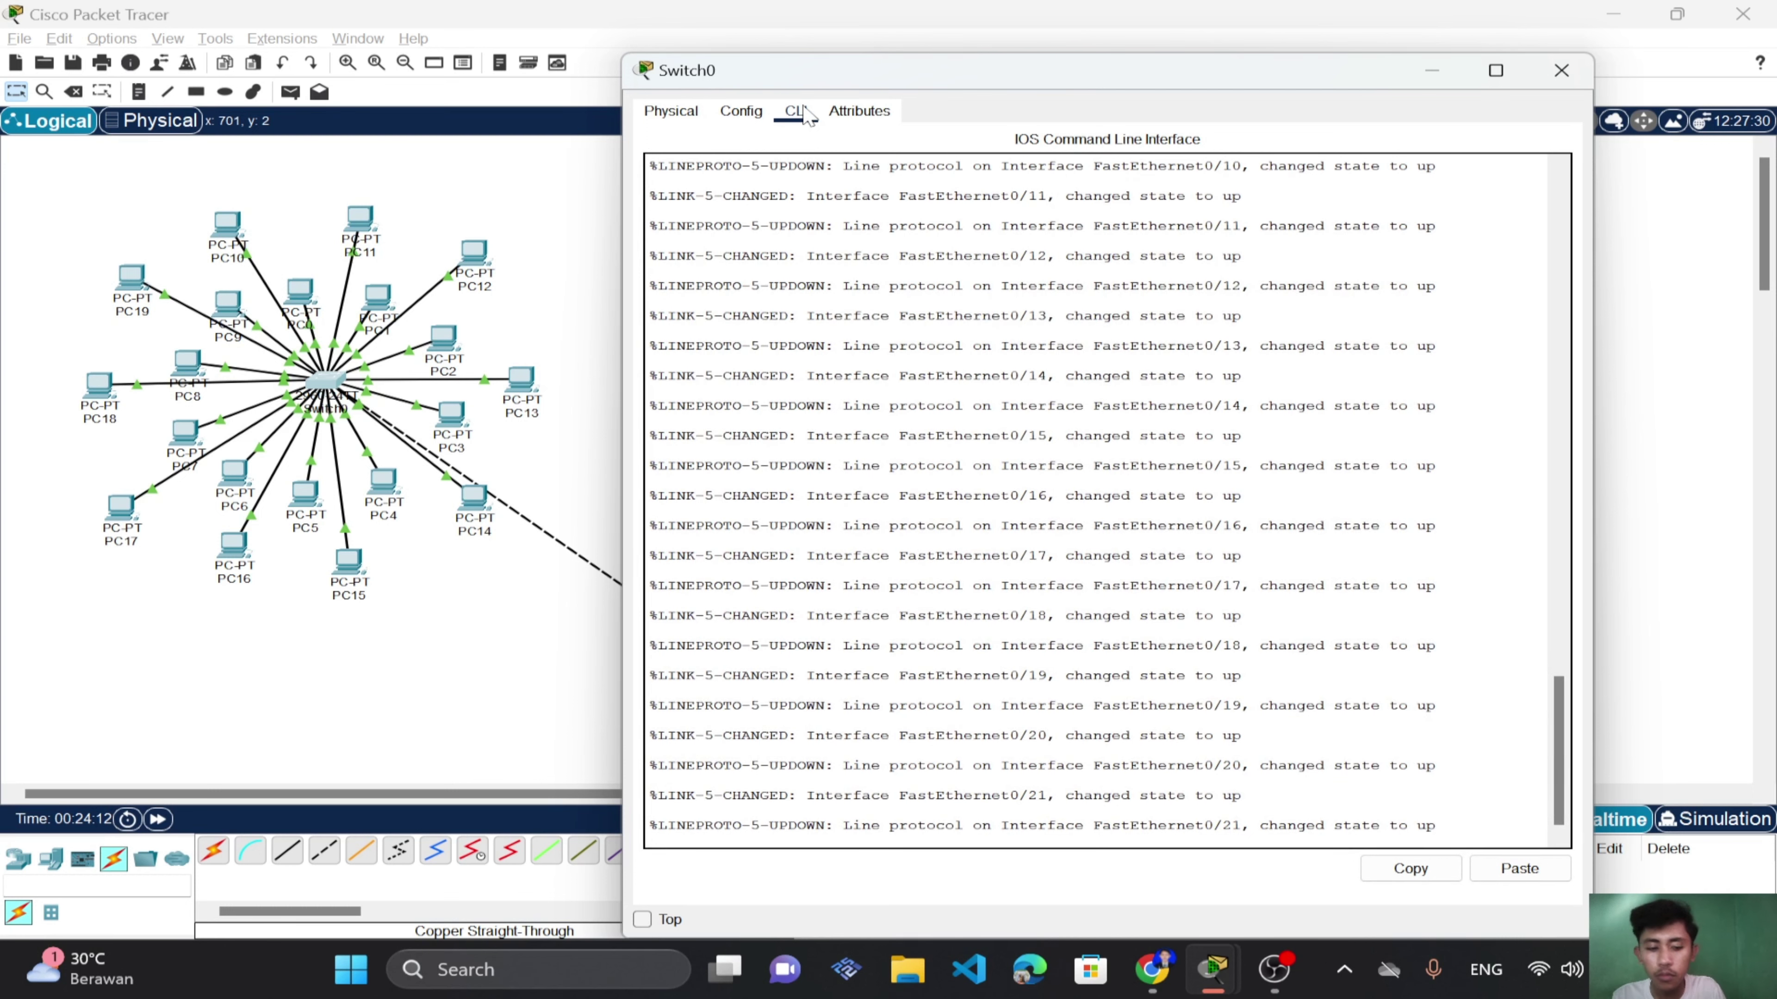
{"action": "key", "text": "Return"}
{"action": "key", "text": "Return"}
{"action": "key", "text": "Return"}
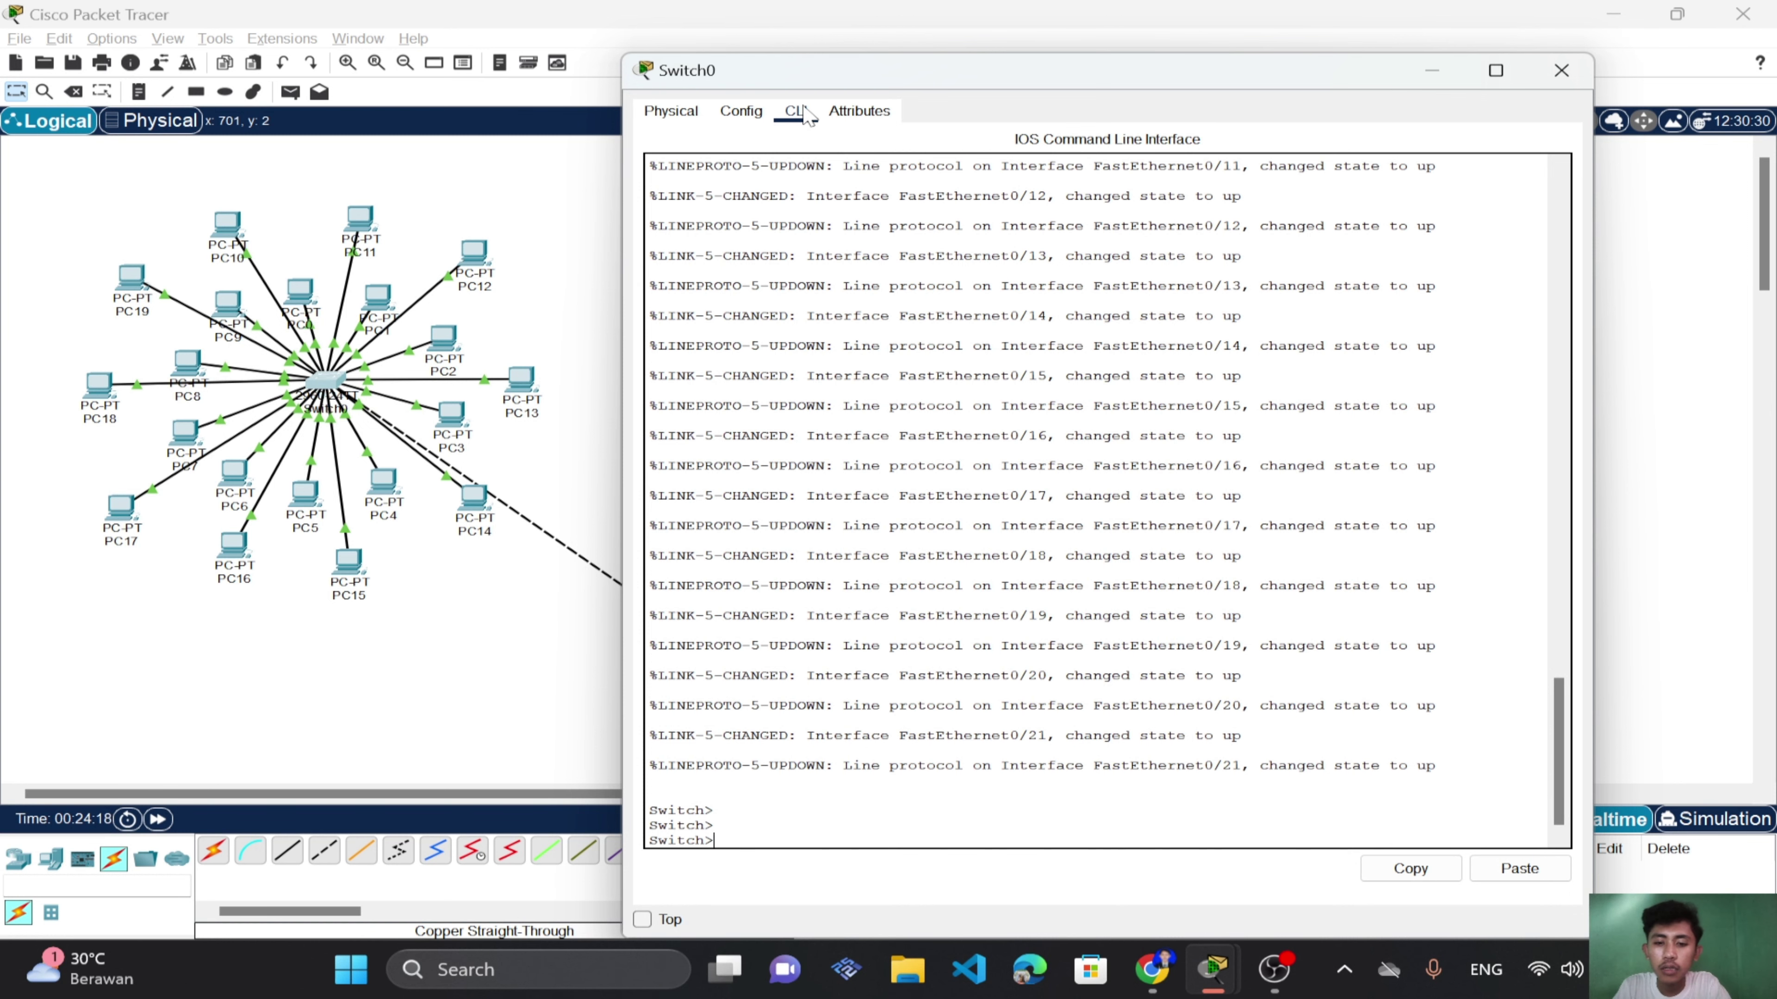
{"action": "left_click_drag", "start_coordinate": [1034, 77], "coordinate": [1195, 68]}
Enter privileged mode on Switch0 with enable, then global configuration mode with configure terminal.
{"action": "type", "text": "ena"}
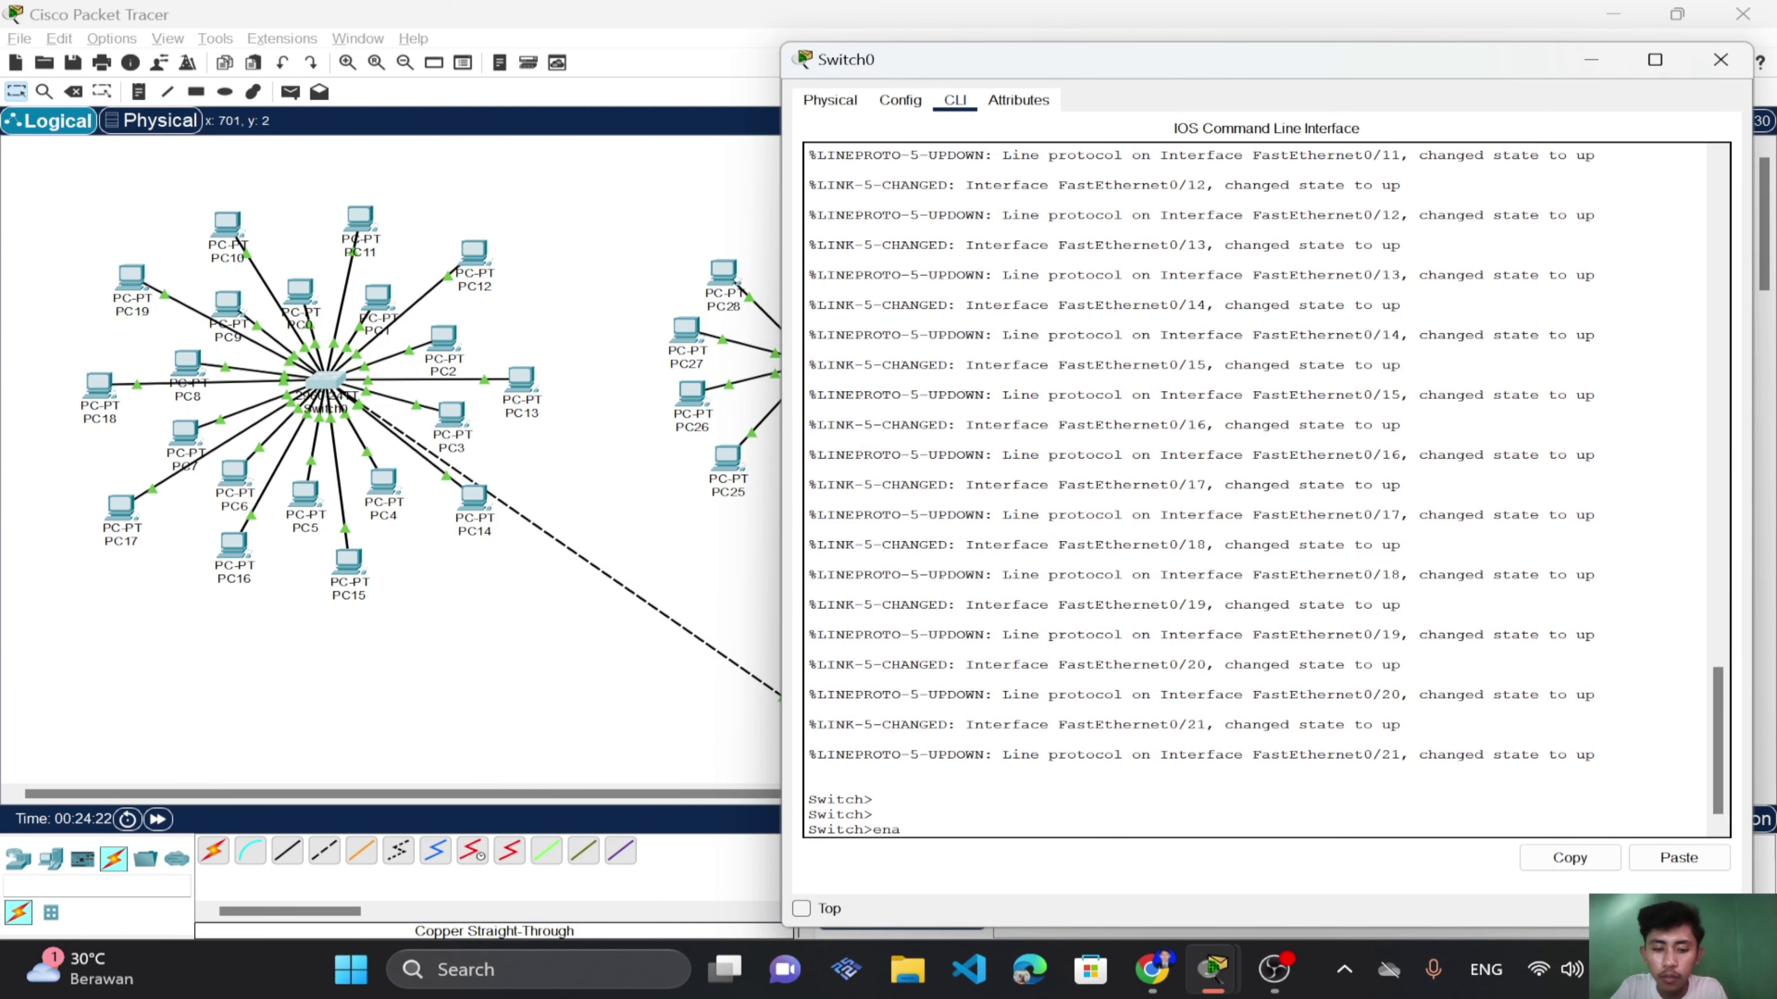
{"action": "key", "text": "Tab"}
{"action": "key", "text": "Return"}
{"action": "type", "text": "ch#c"}
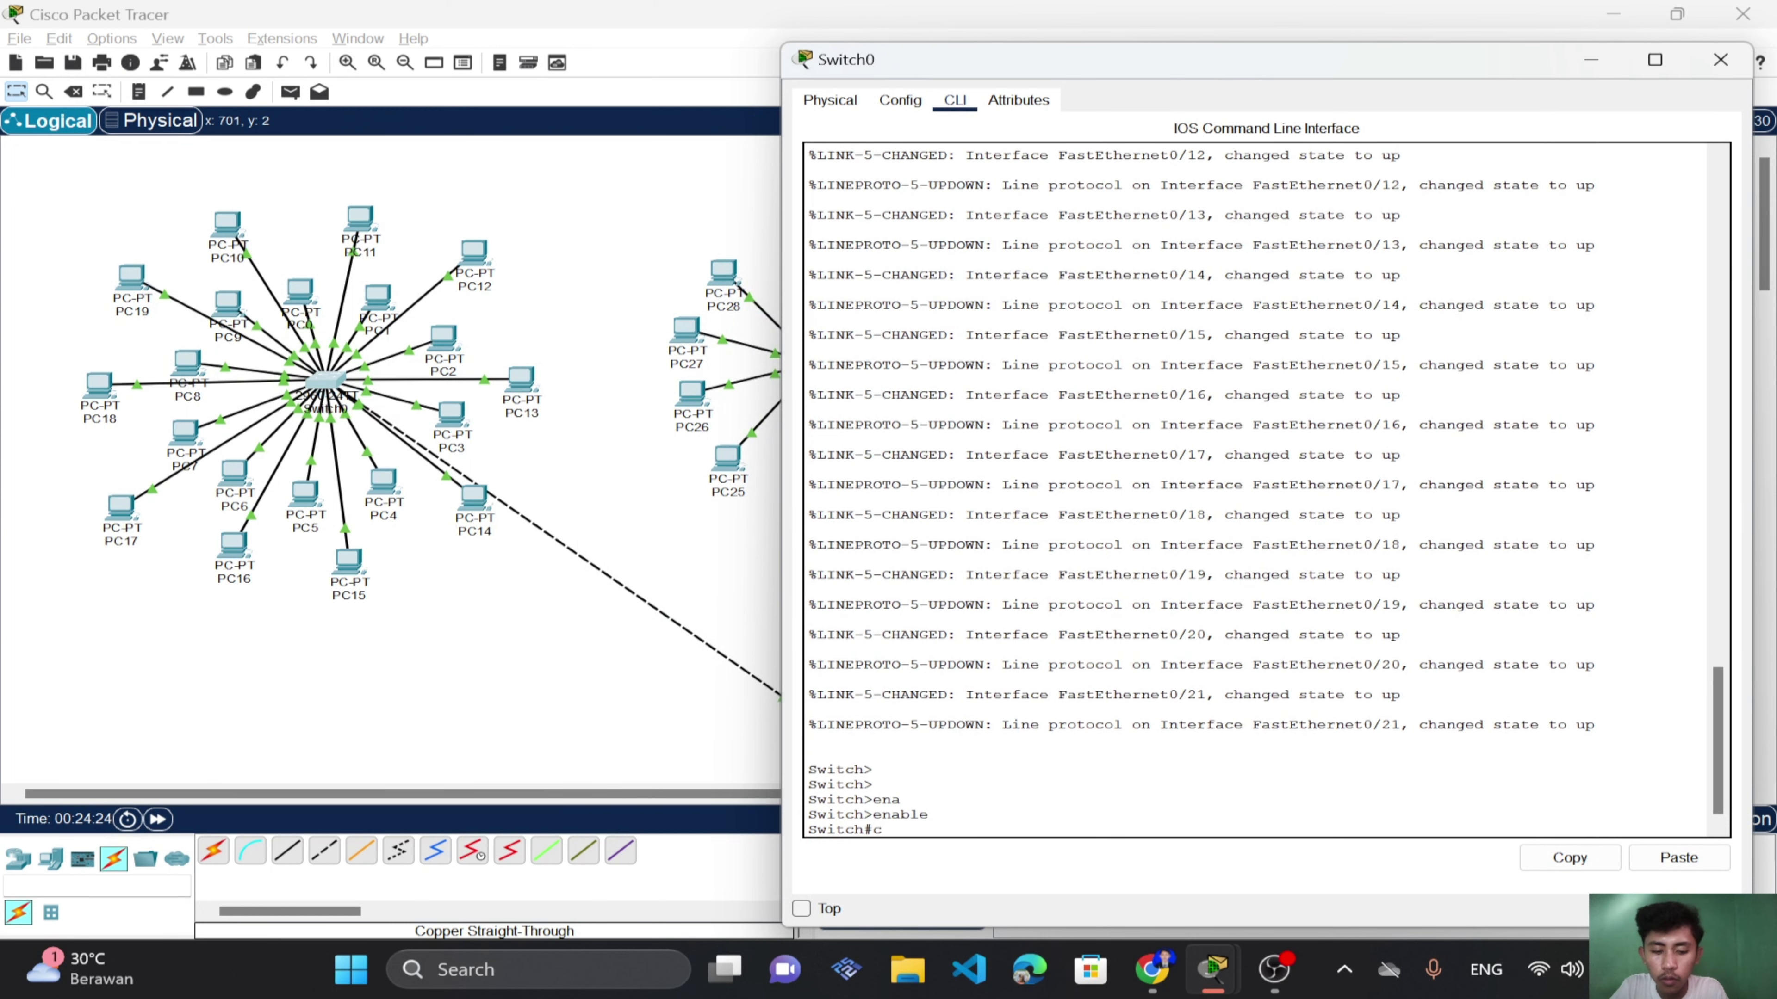
{"action": "type", "text": "onfi"}
{"action": "key", "text": "Tab"}
{"action": "type", "text": "ter"}
{"action": "key", "text": "Tab"}
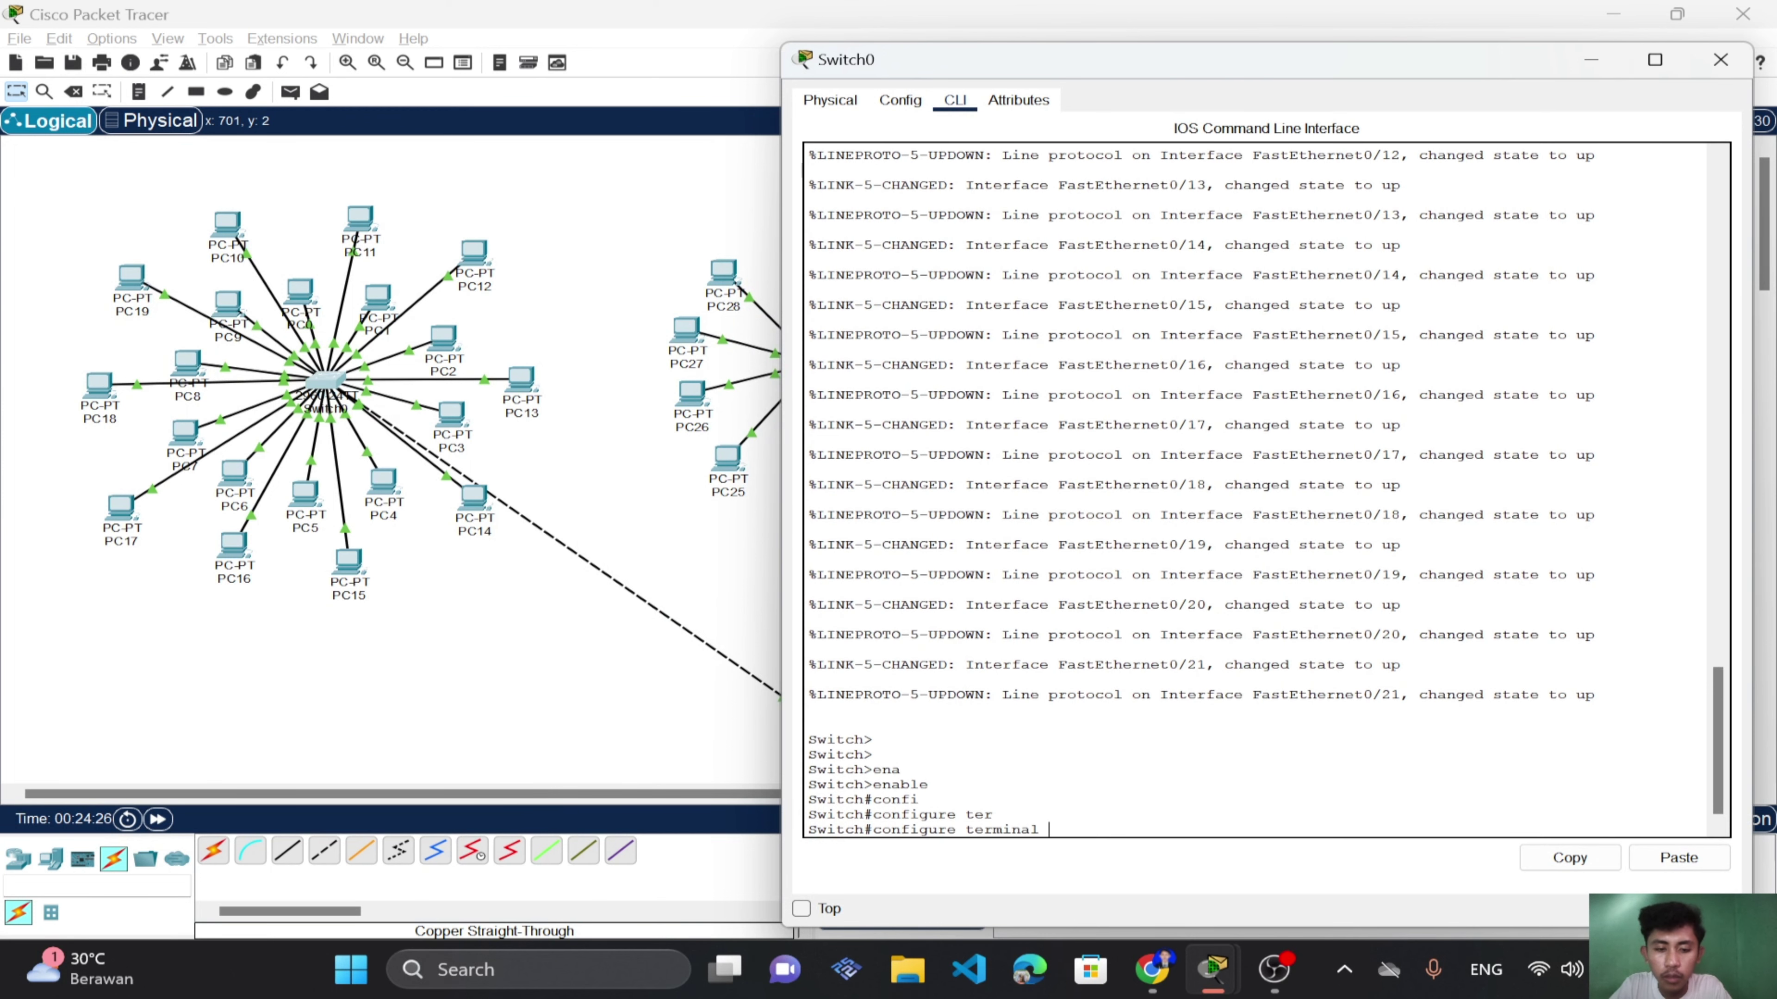
{"action": "key", "text": "Return"}
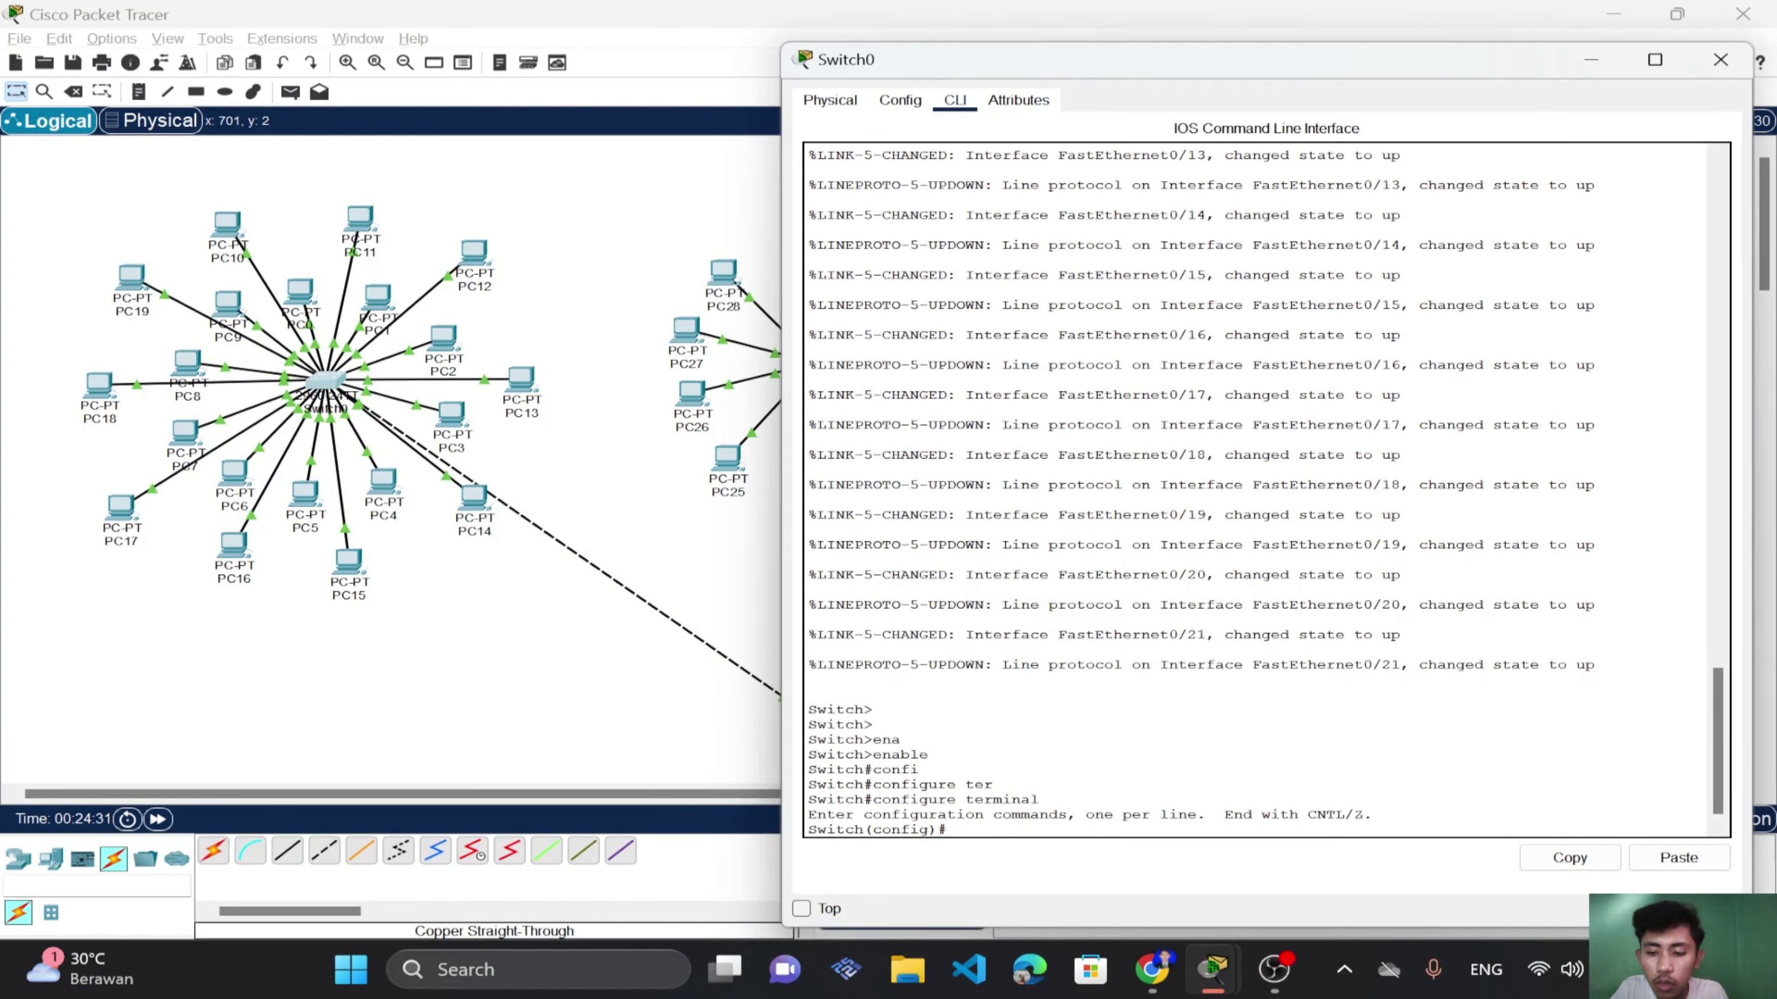
Set the hostname of Switch0 to S1.
{"action": "type", "text": "host"}
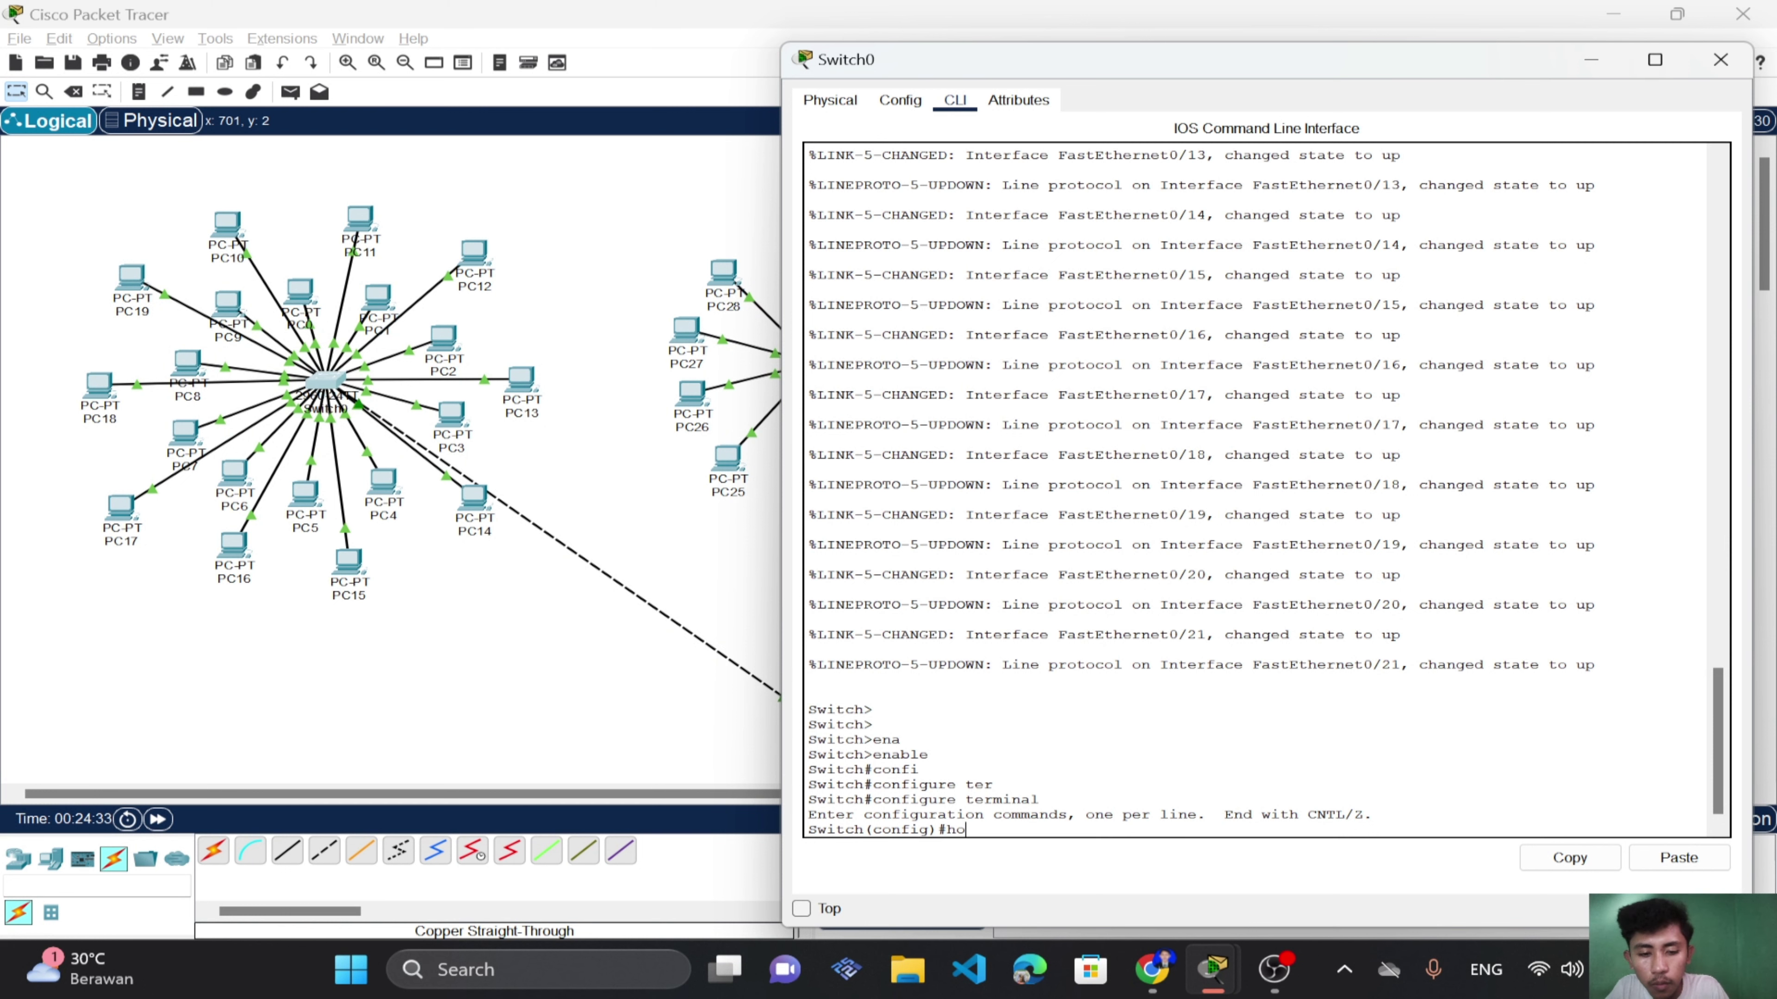
{"action": "key", "text": "Tab"}
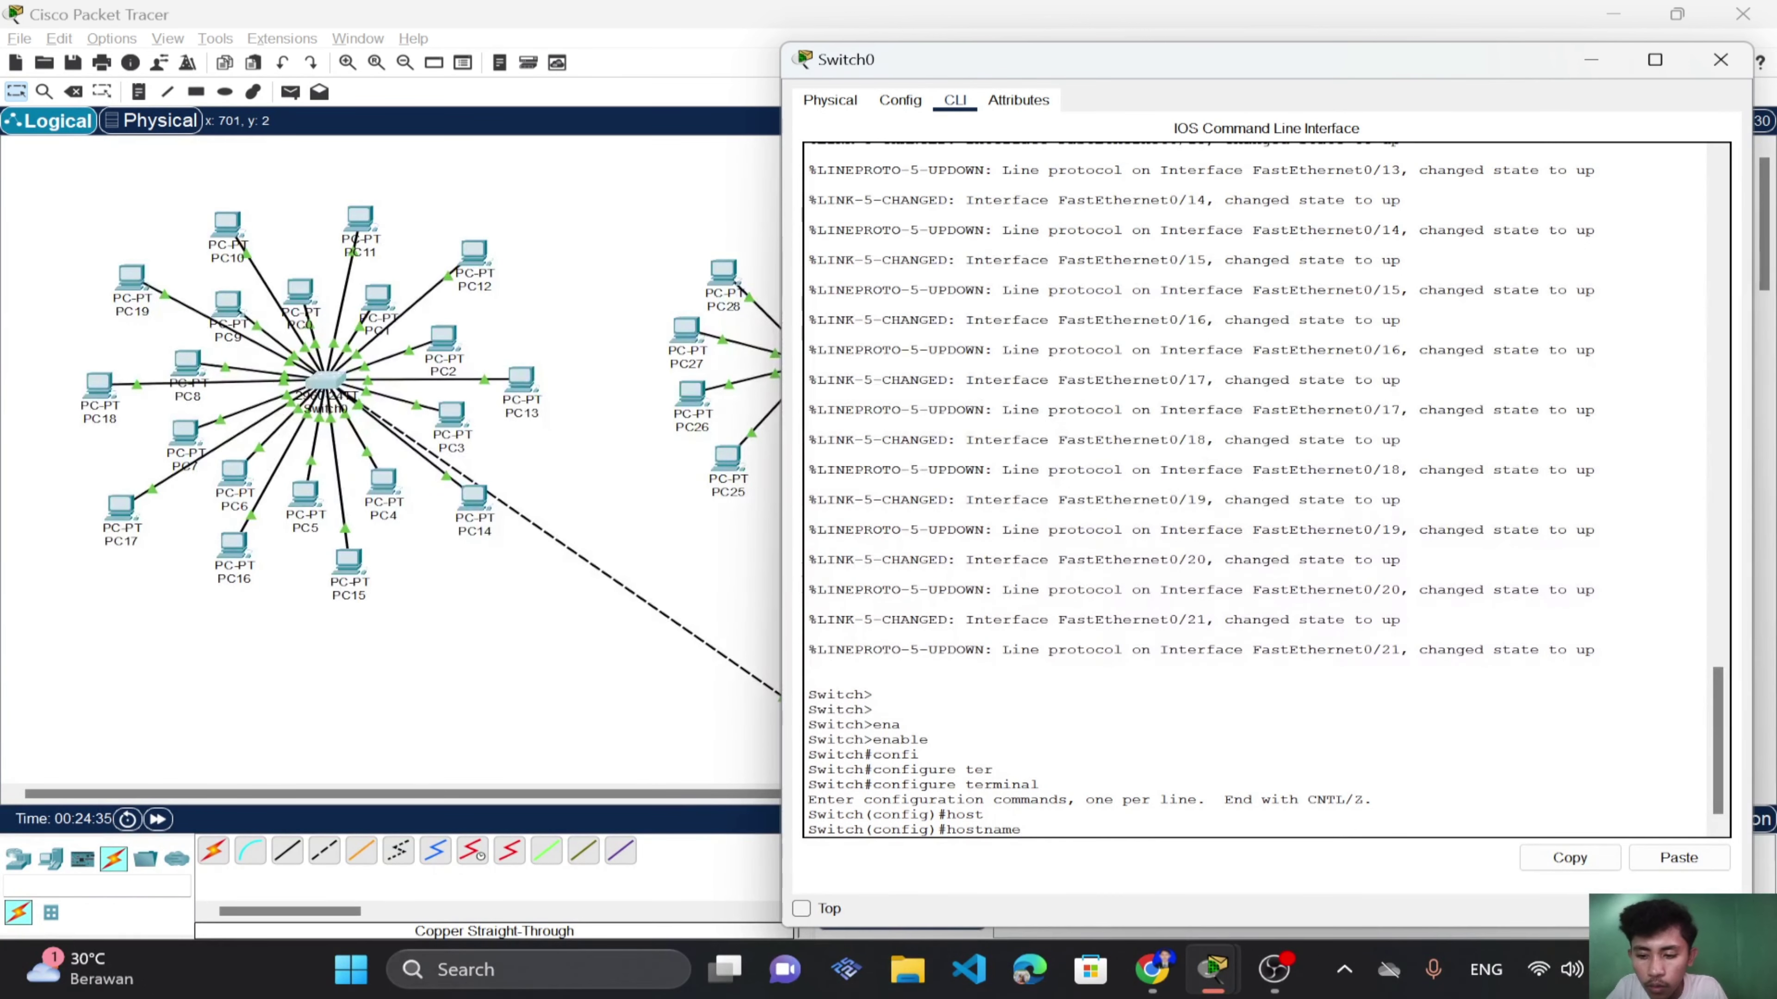
{"action": "type", "text": "S!"}
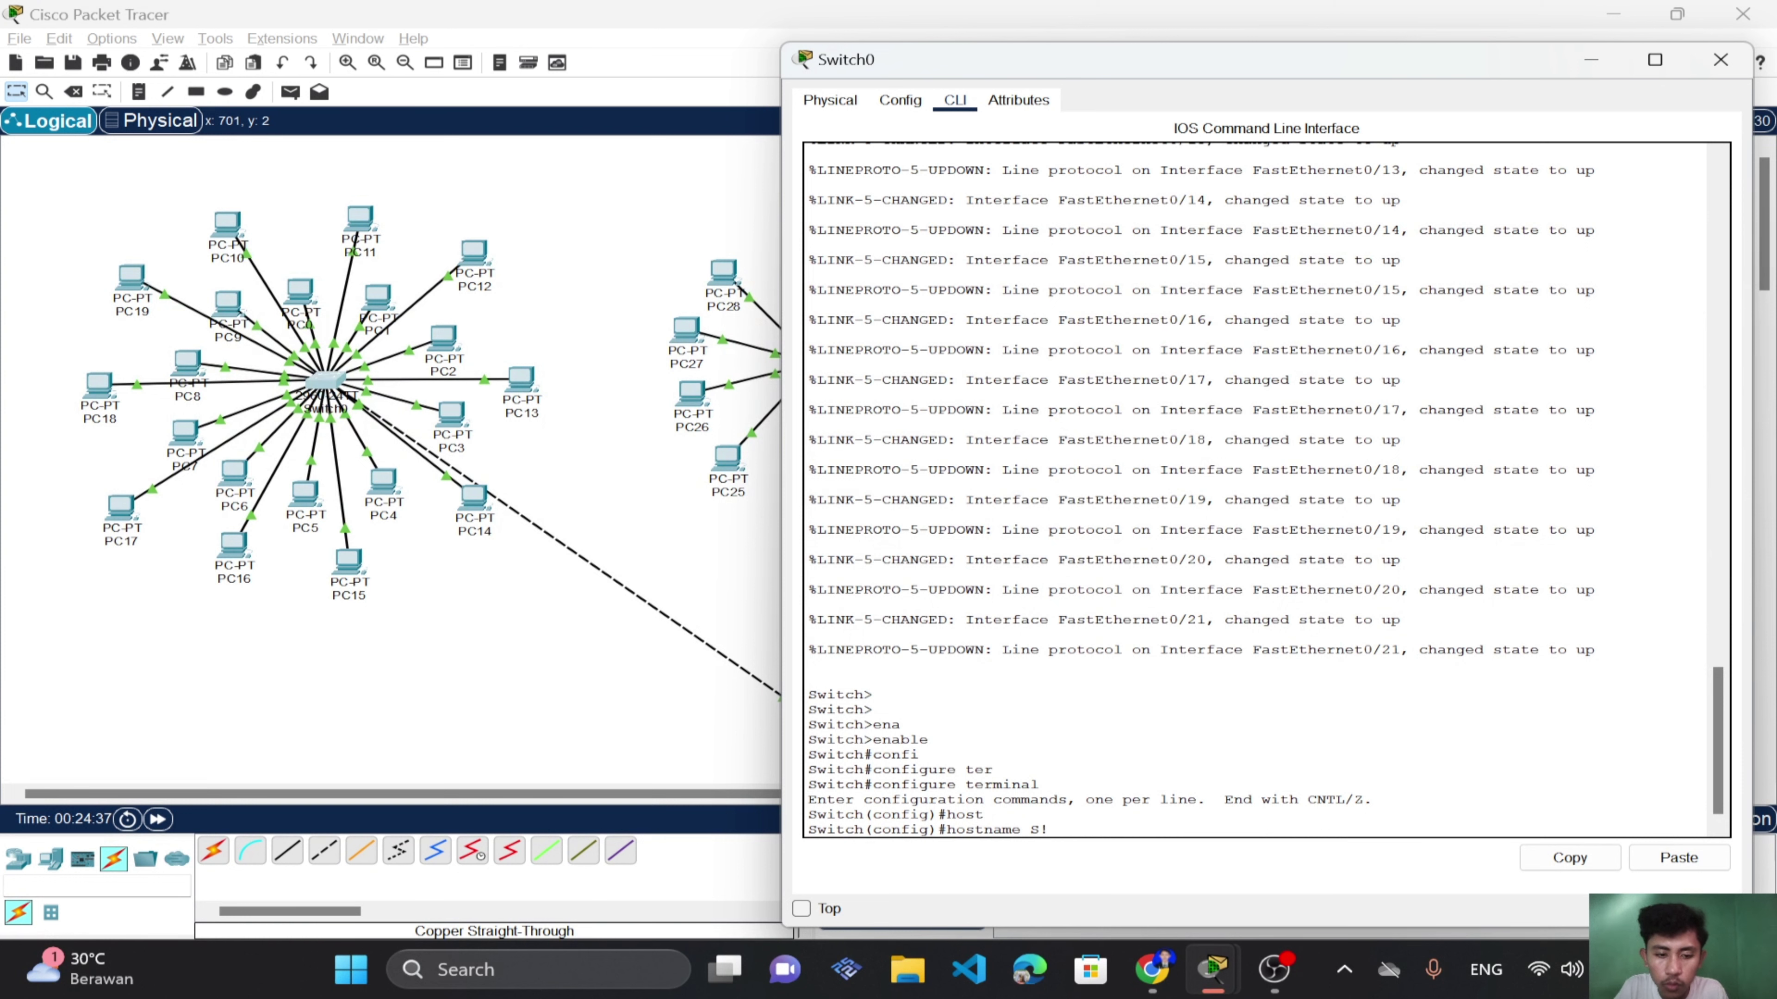
{"action": "key", "text": "BackSpace"}
{"action": "type", "text": "1"}
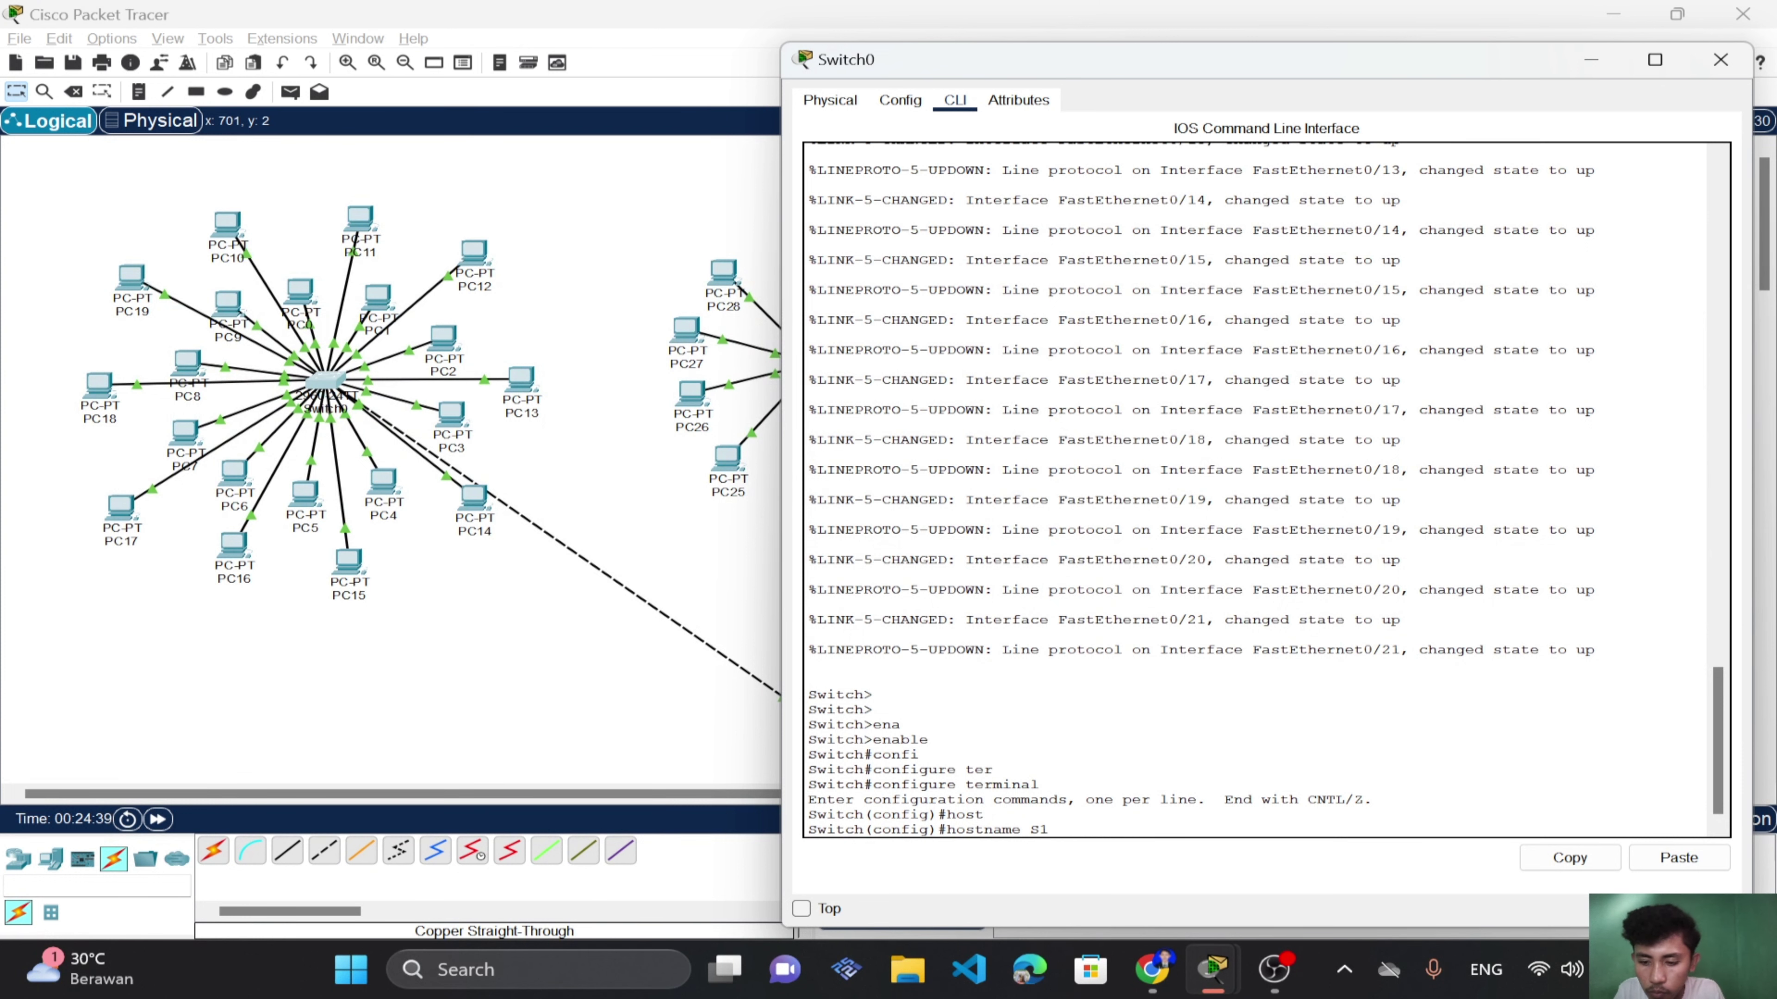
{"action": "key", "text": "Return"}
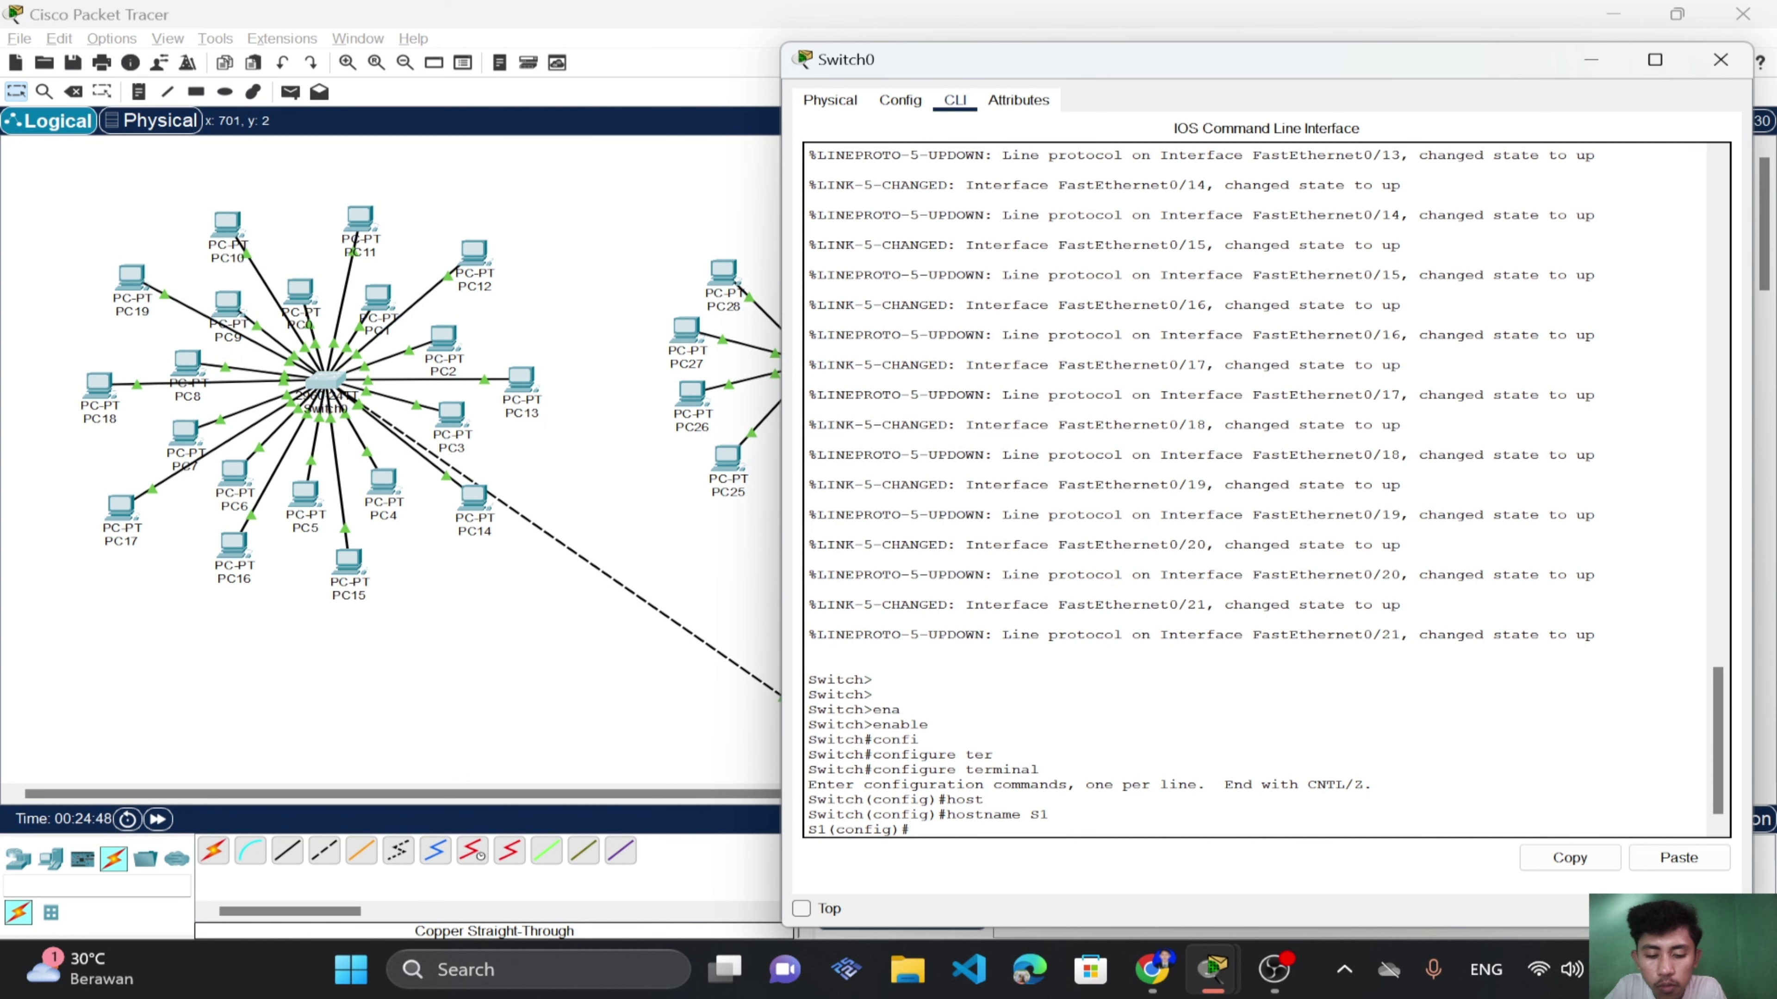
Enter interface configuration mode for VLAN 1 on S1.
{"action": "type", "text": "inter"}
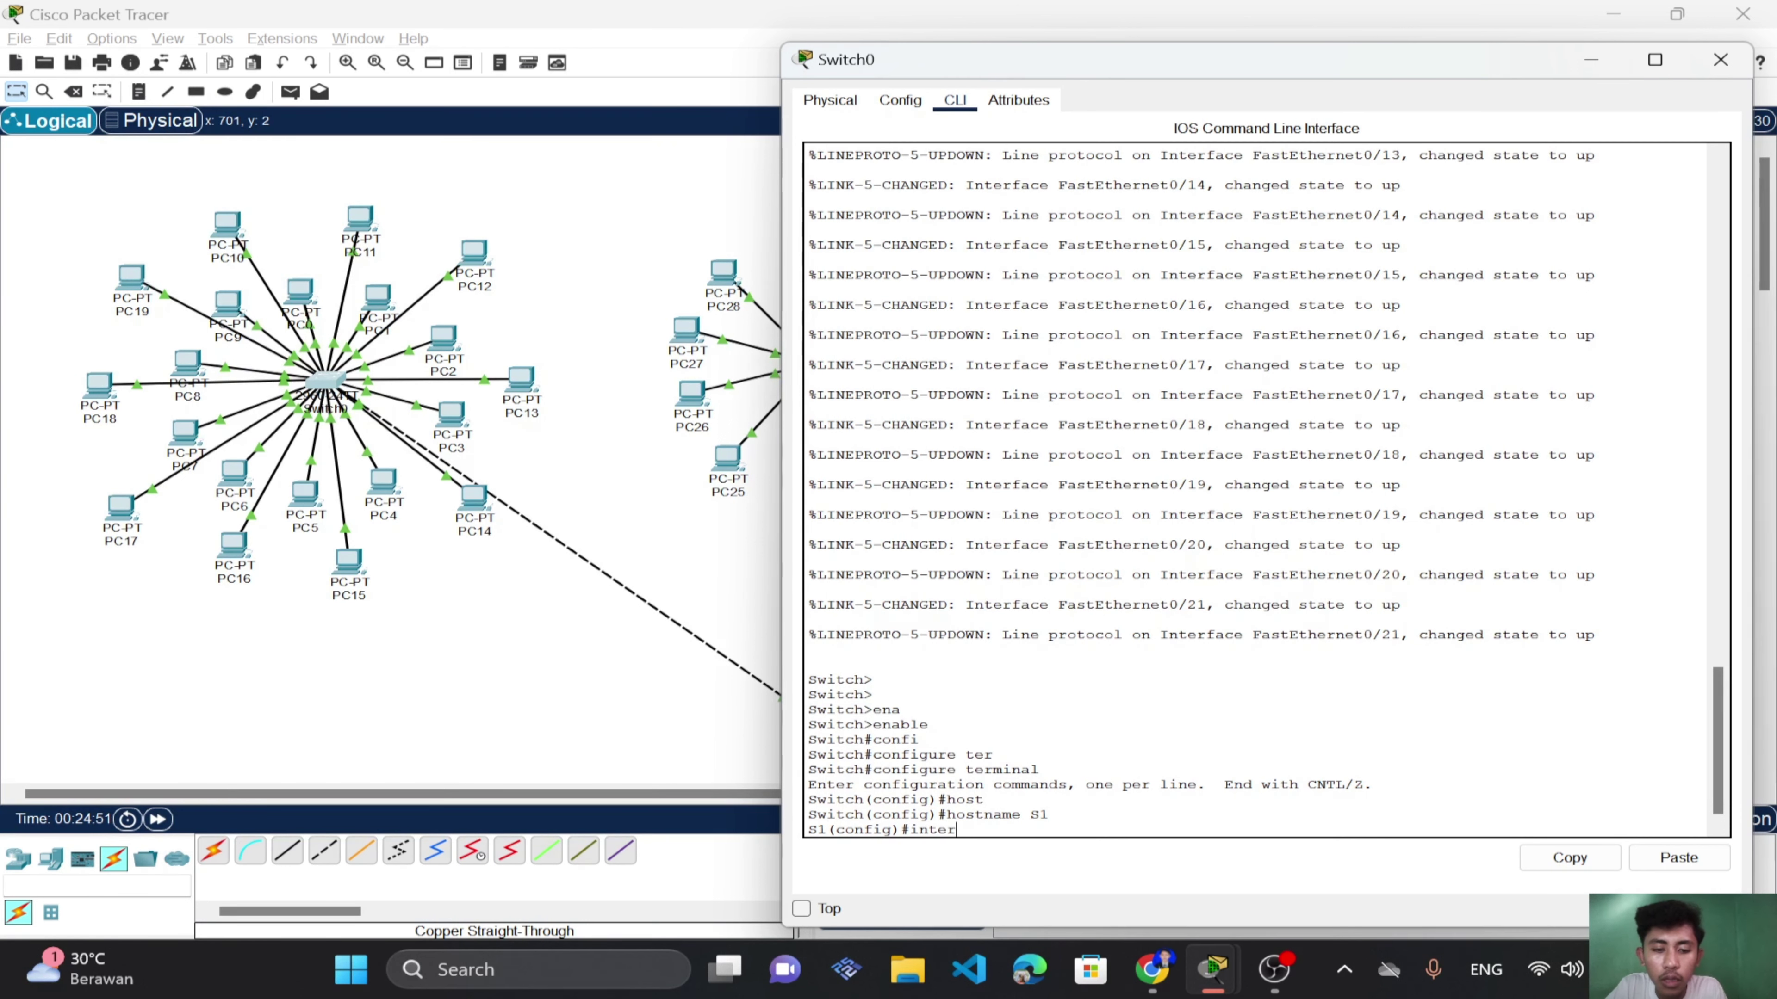
{"action": "key", "text": "Tab"}
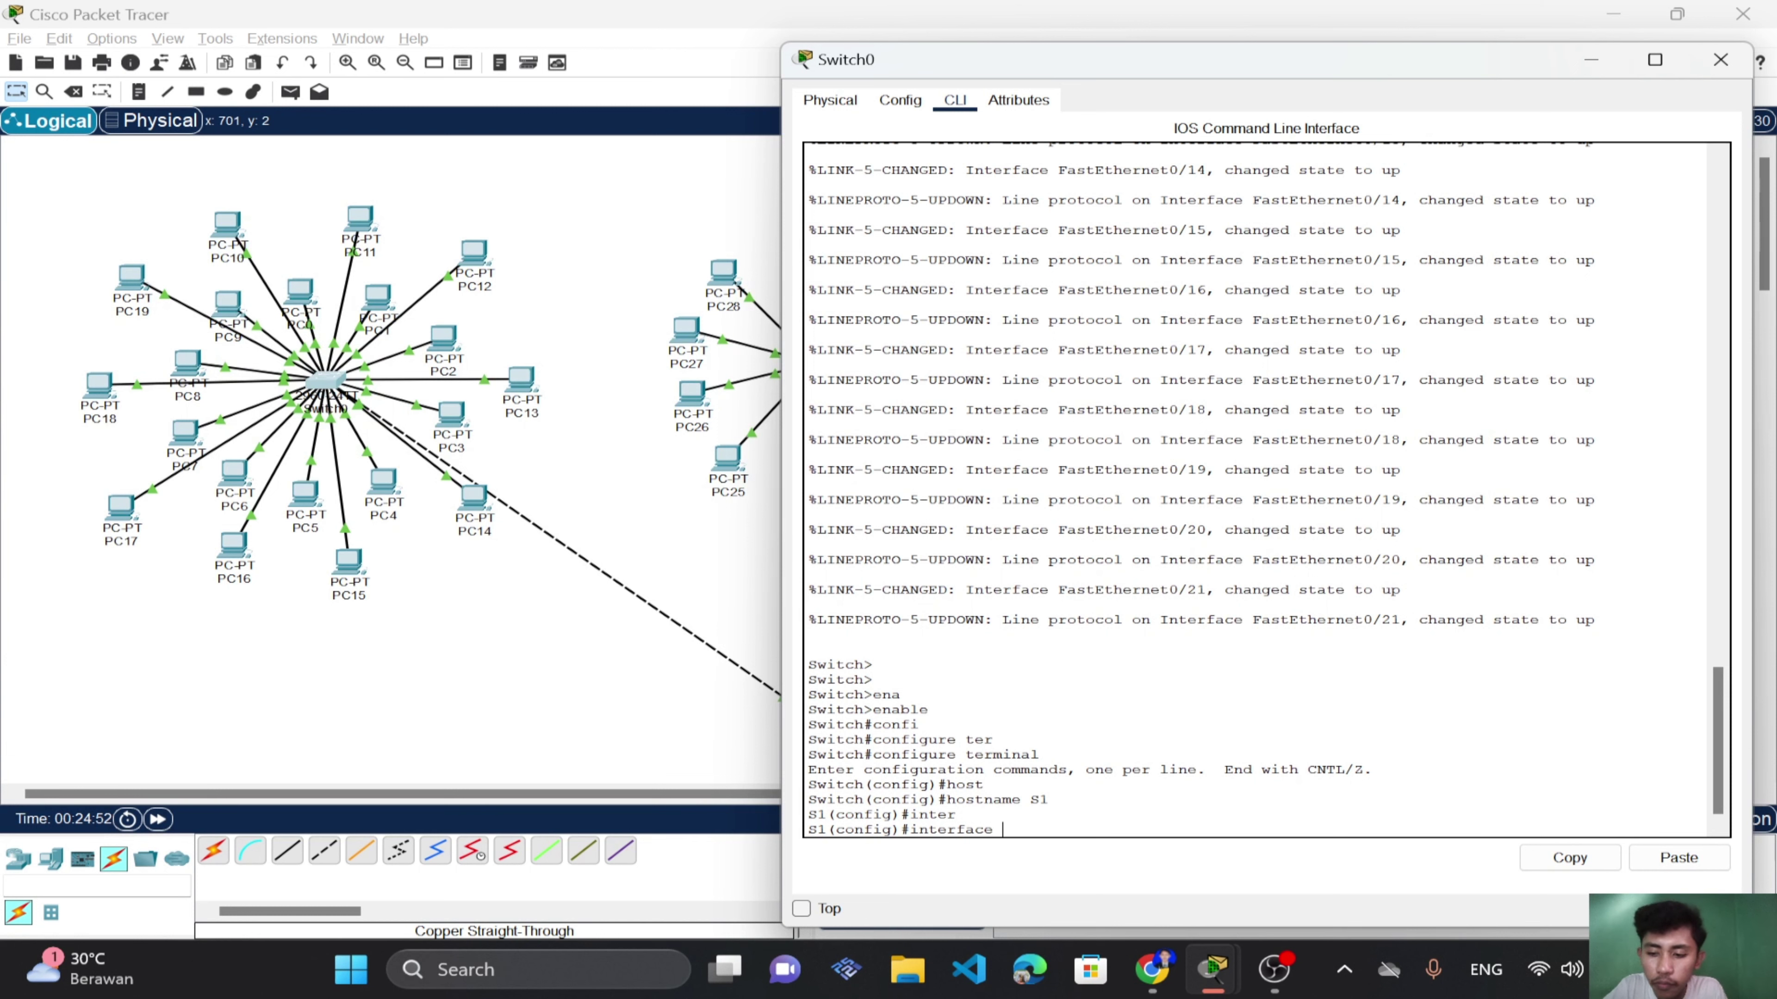
{"action": "type", "text": "vl"}
{"action": "key", "text": "Tab"}
{"action": "type", "text": "1"}
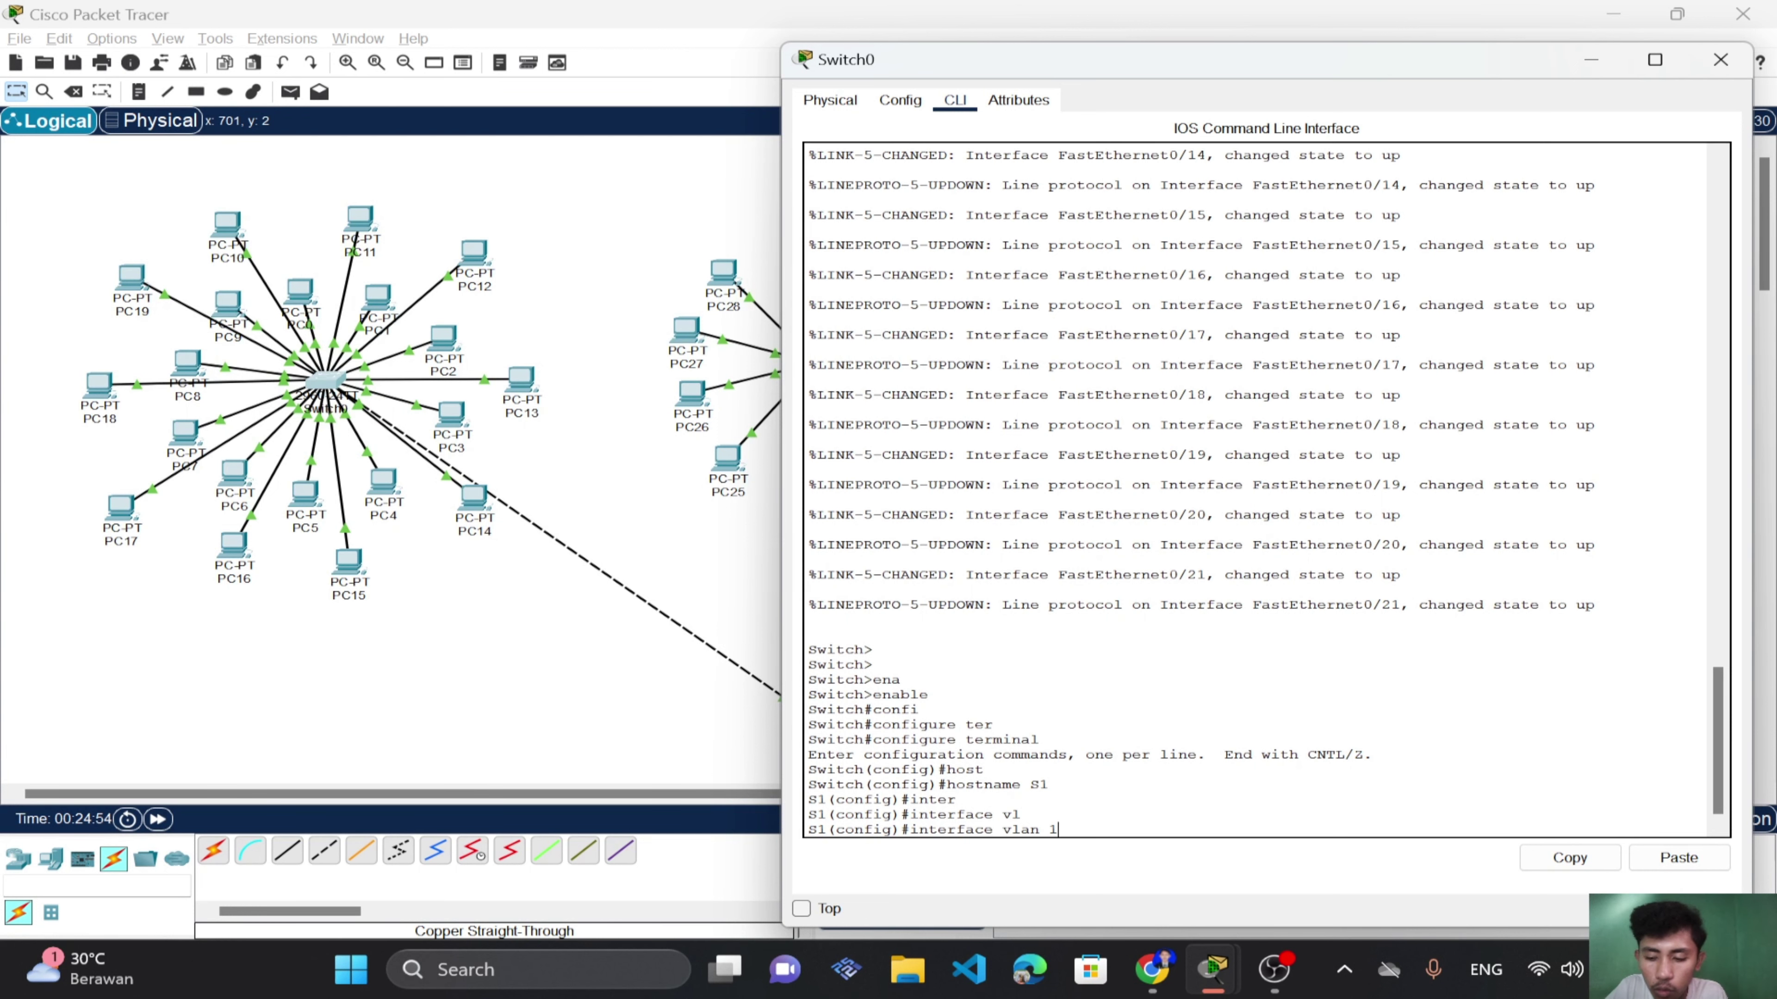
{"action": "key", "text": "Return"}
Assign IP address 192.168.17.1 with subnet mask 255.255.255.0 to S1's VLAN 1 interface.
{"action": "type", "text": "ip"}
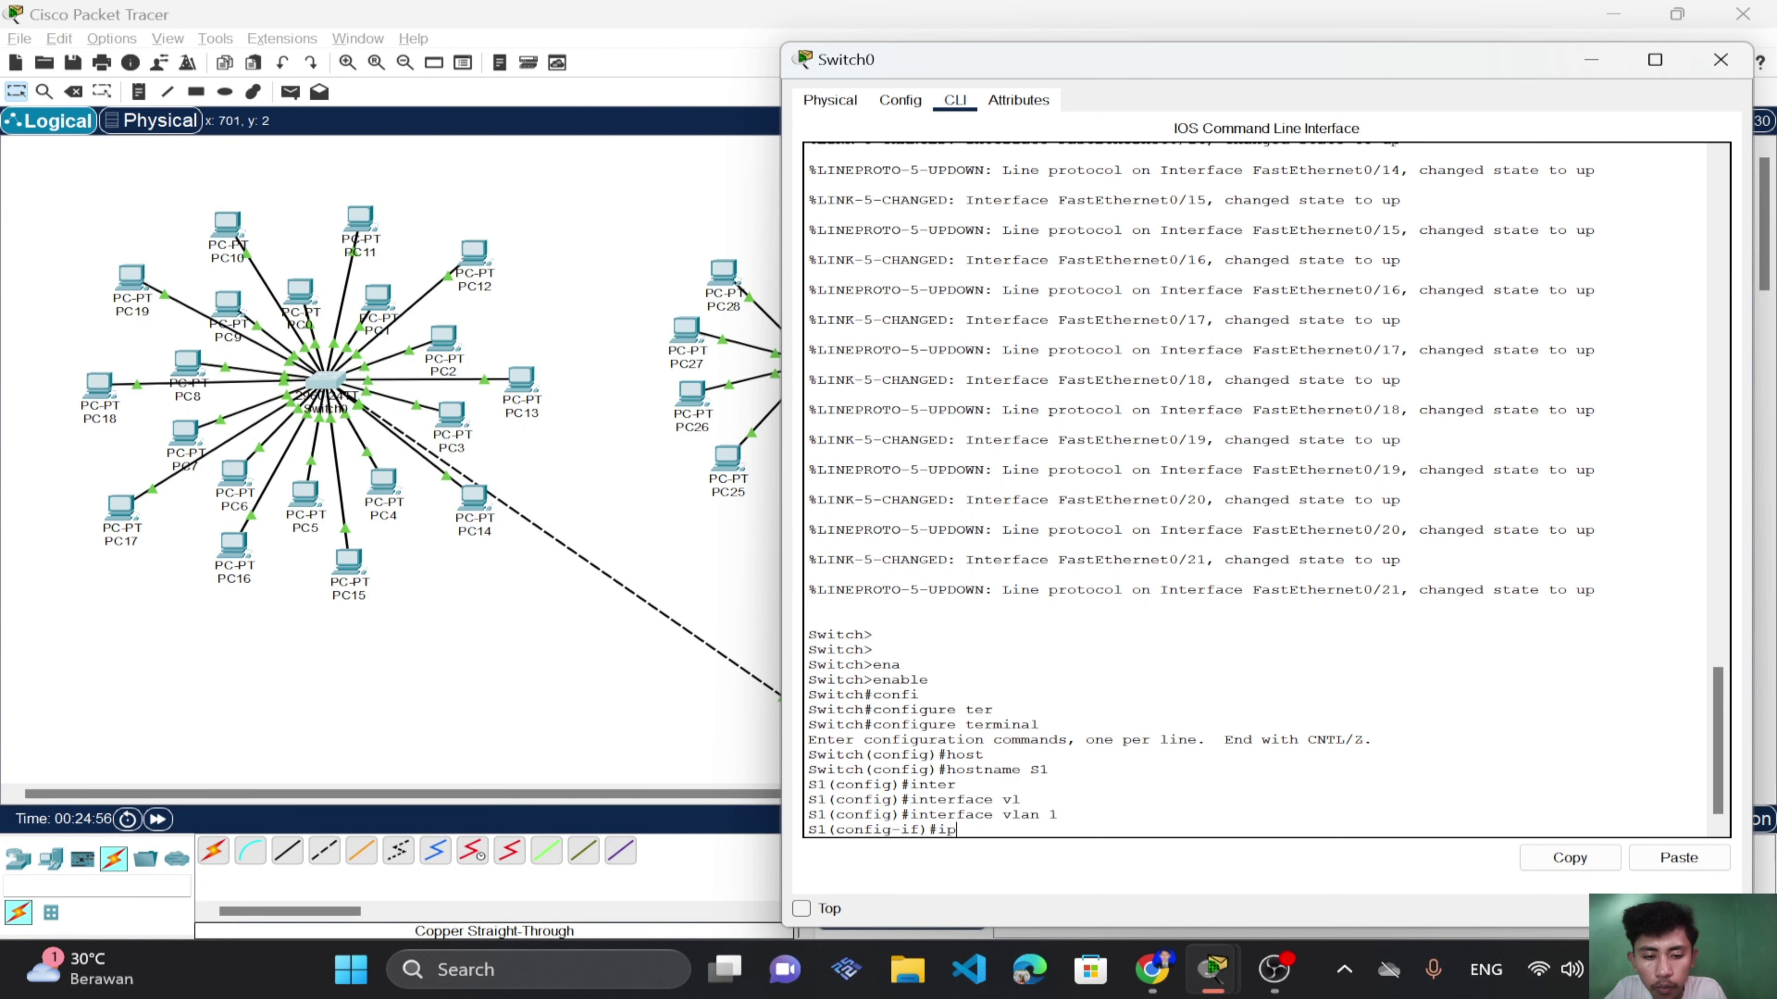
{"action": "type", "text": " add"}
{"action": "key", "text": "Tab"}
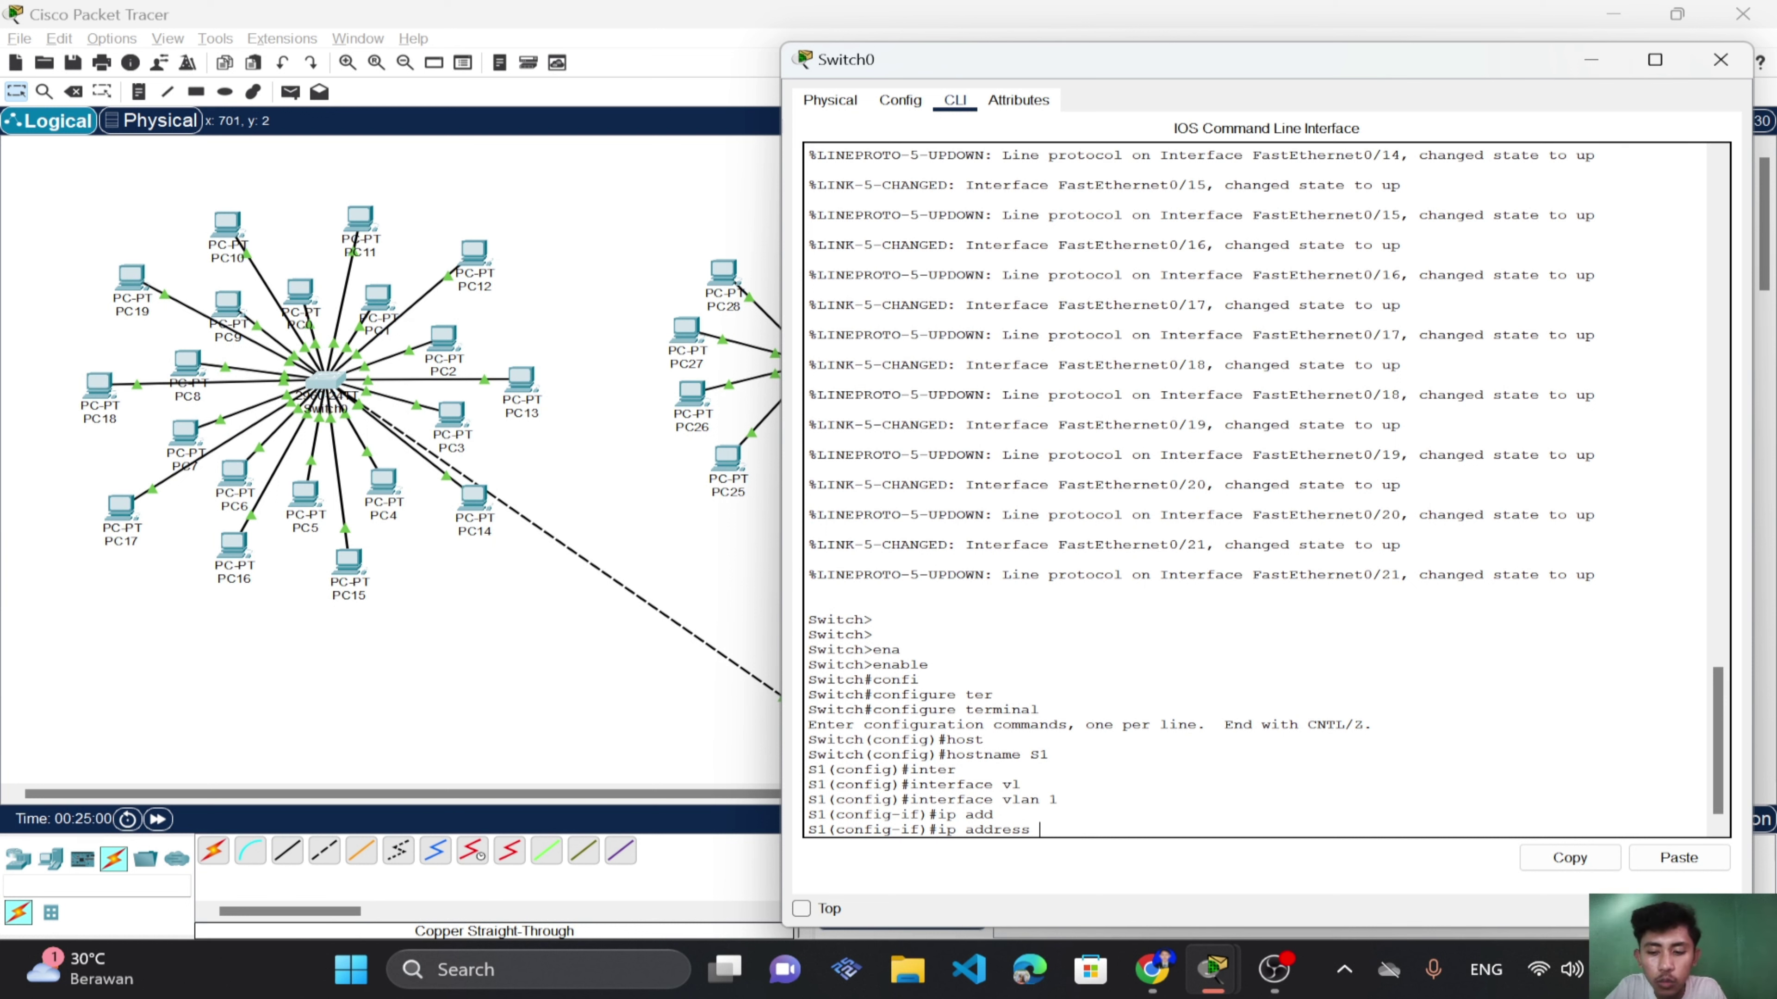
{"action": "type", "text": "1"}
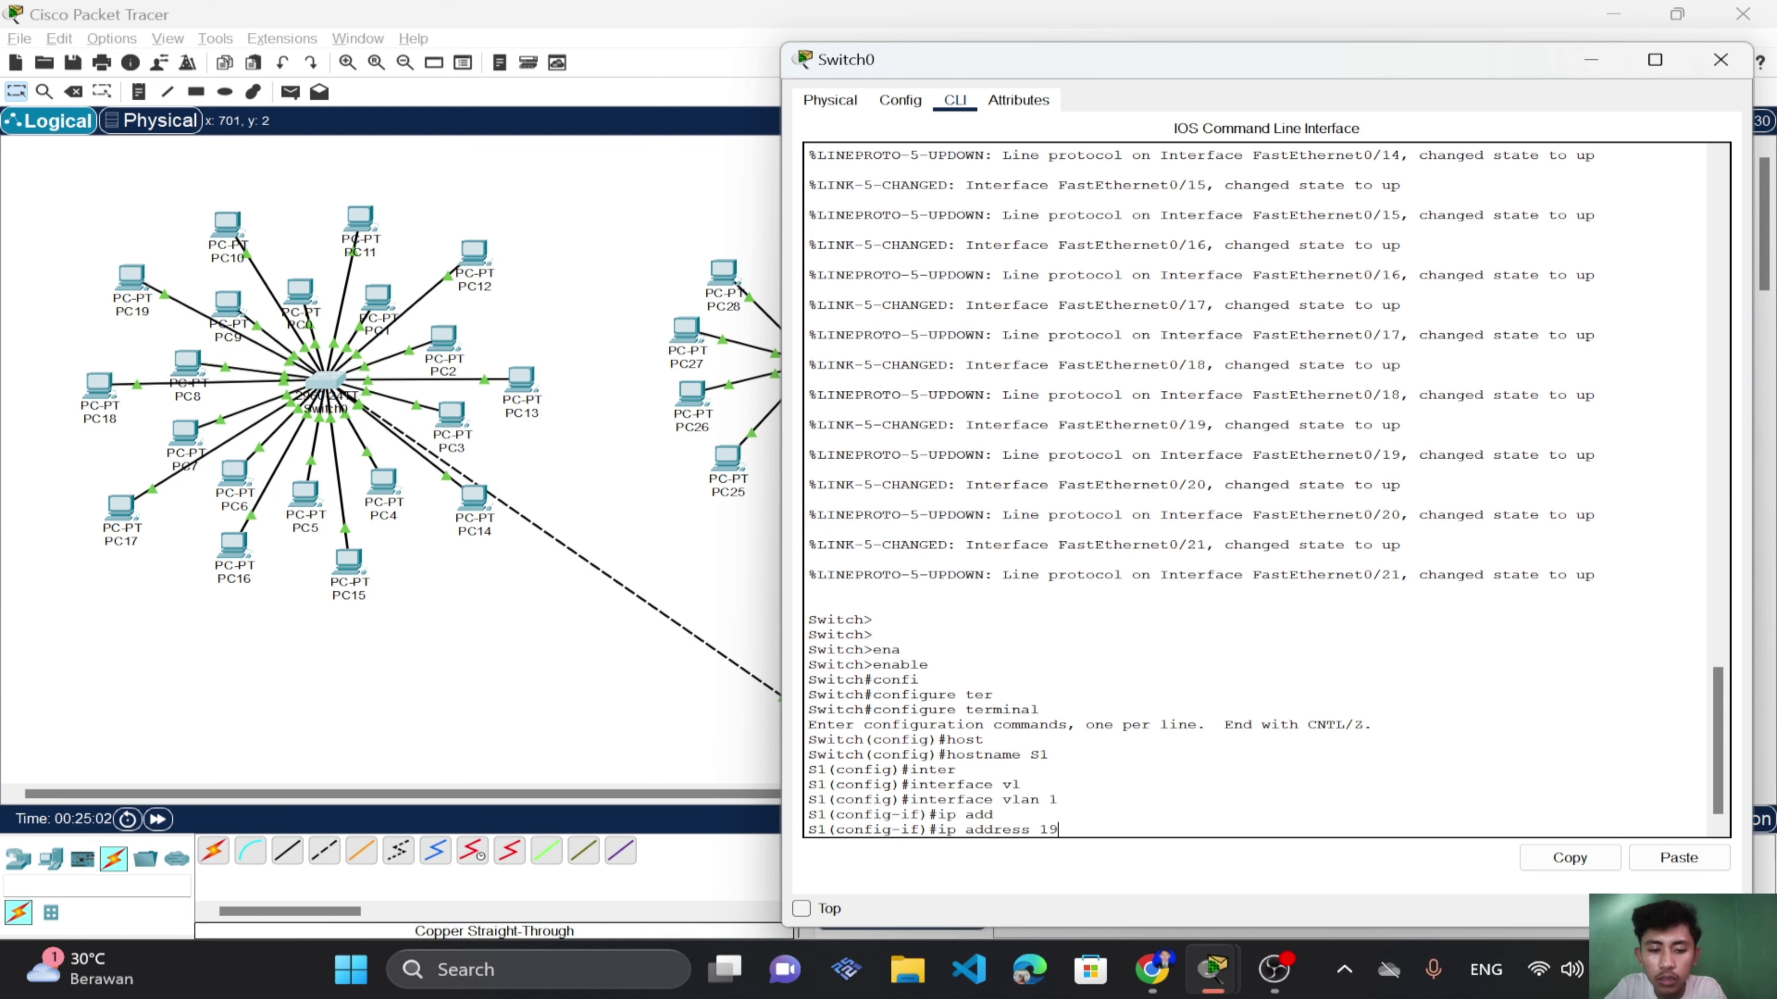
{"action": "type", "text": "92."}
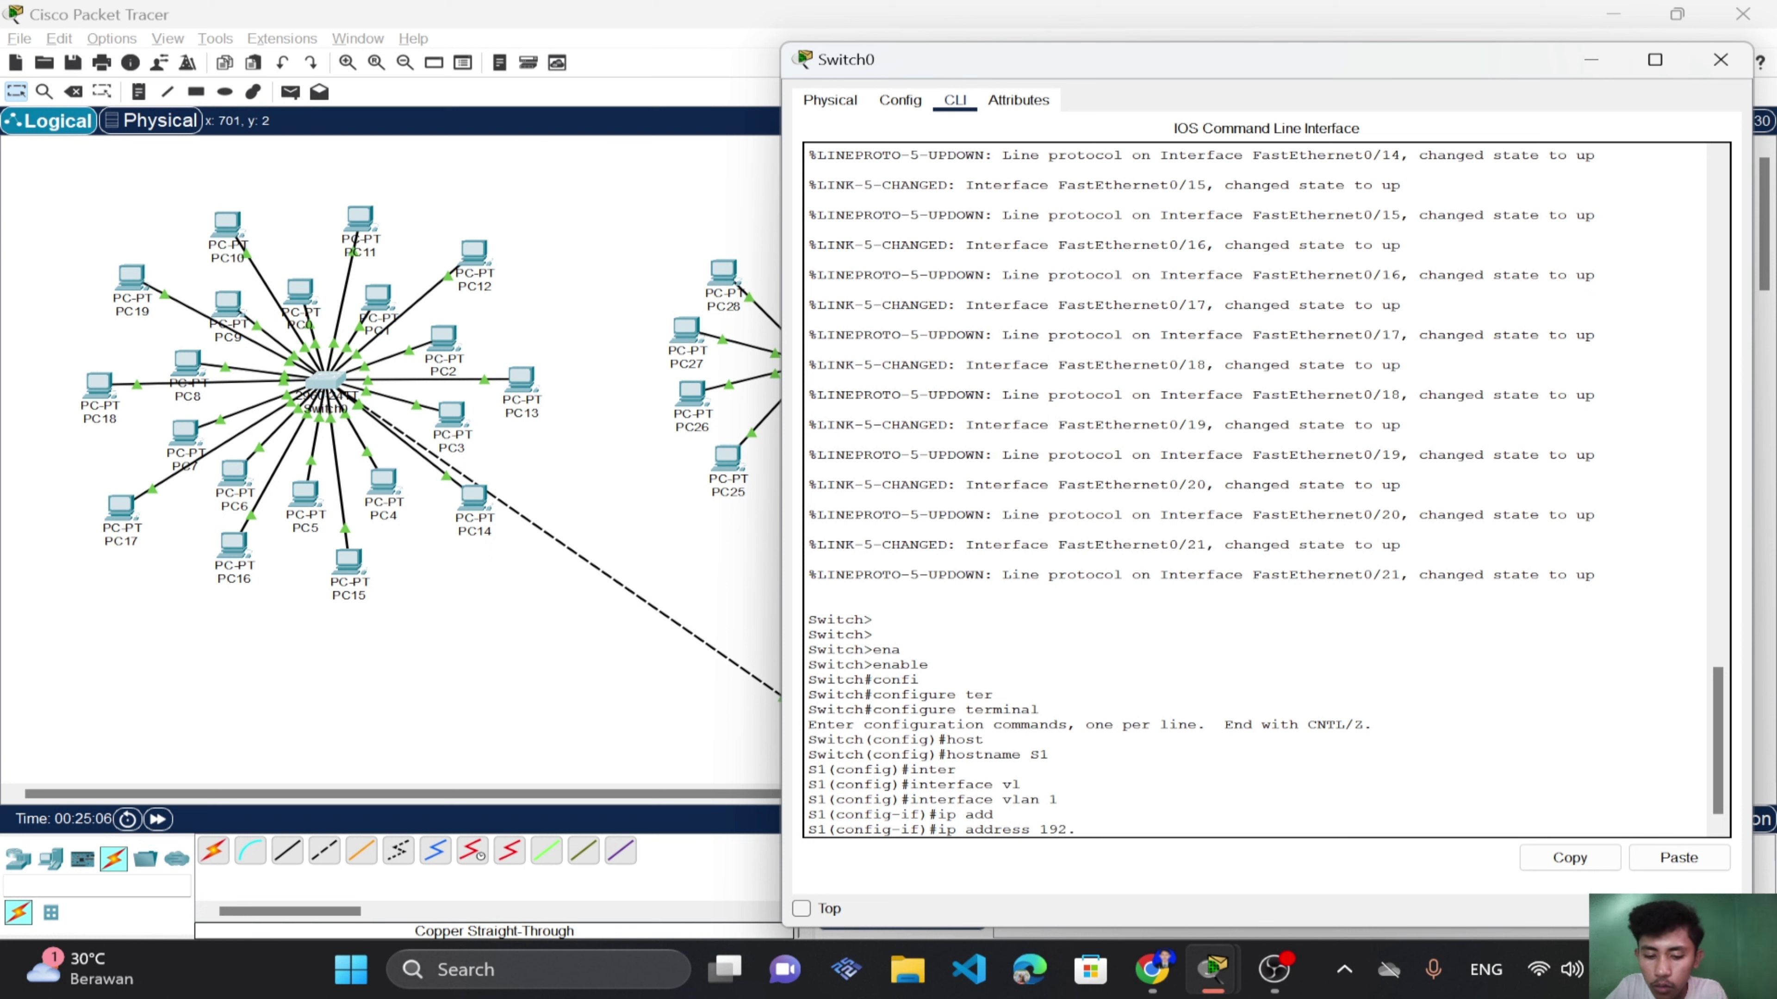
{"action": "type", "text": "16"}
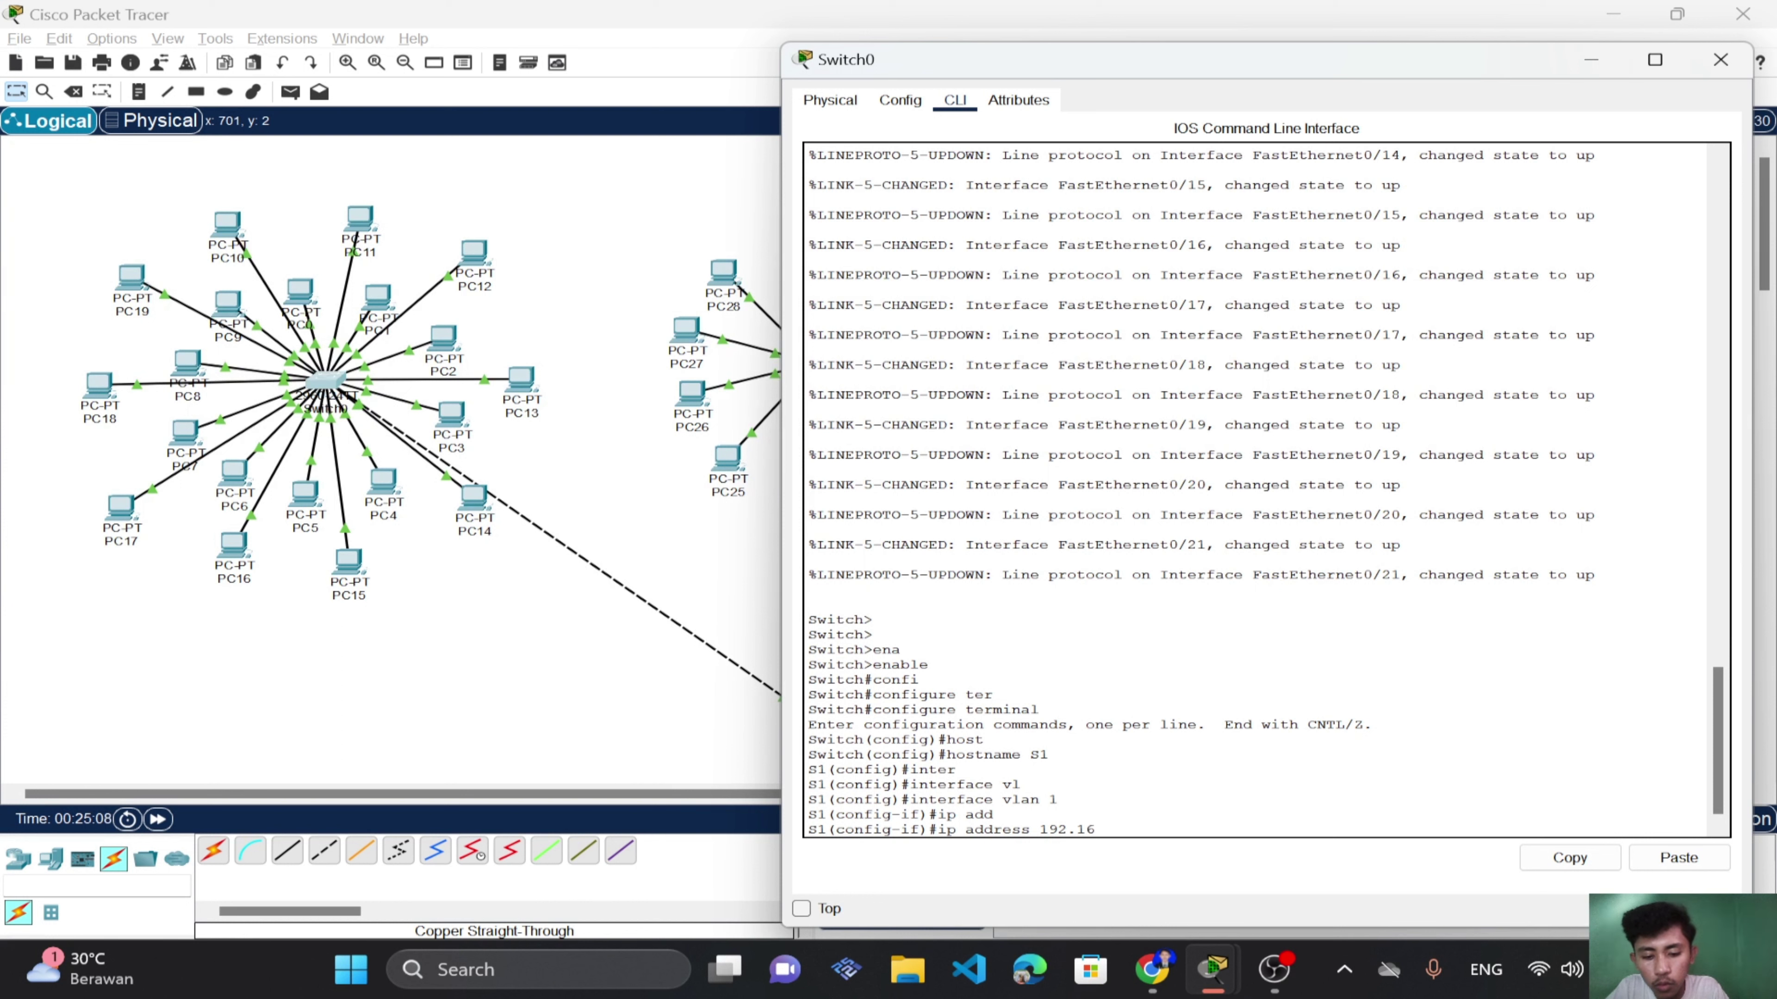
{"action": "type", "text": "8.17"}
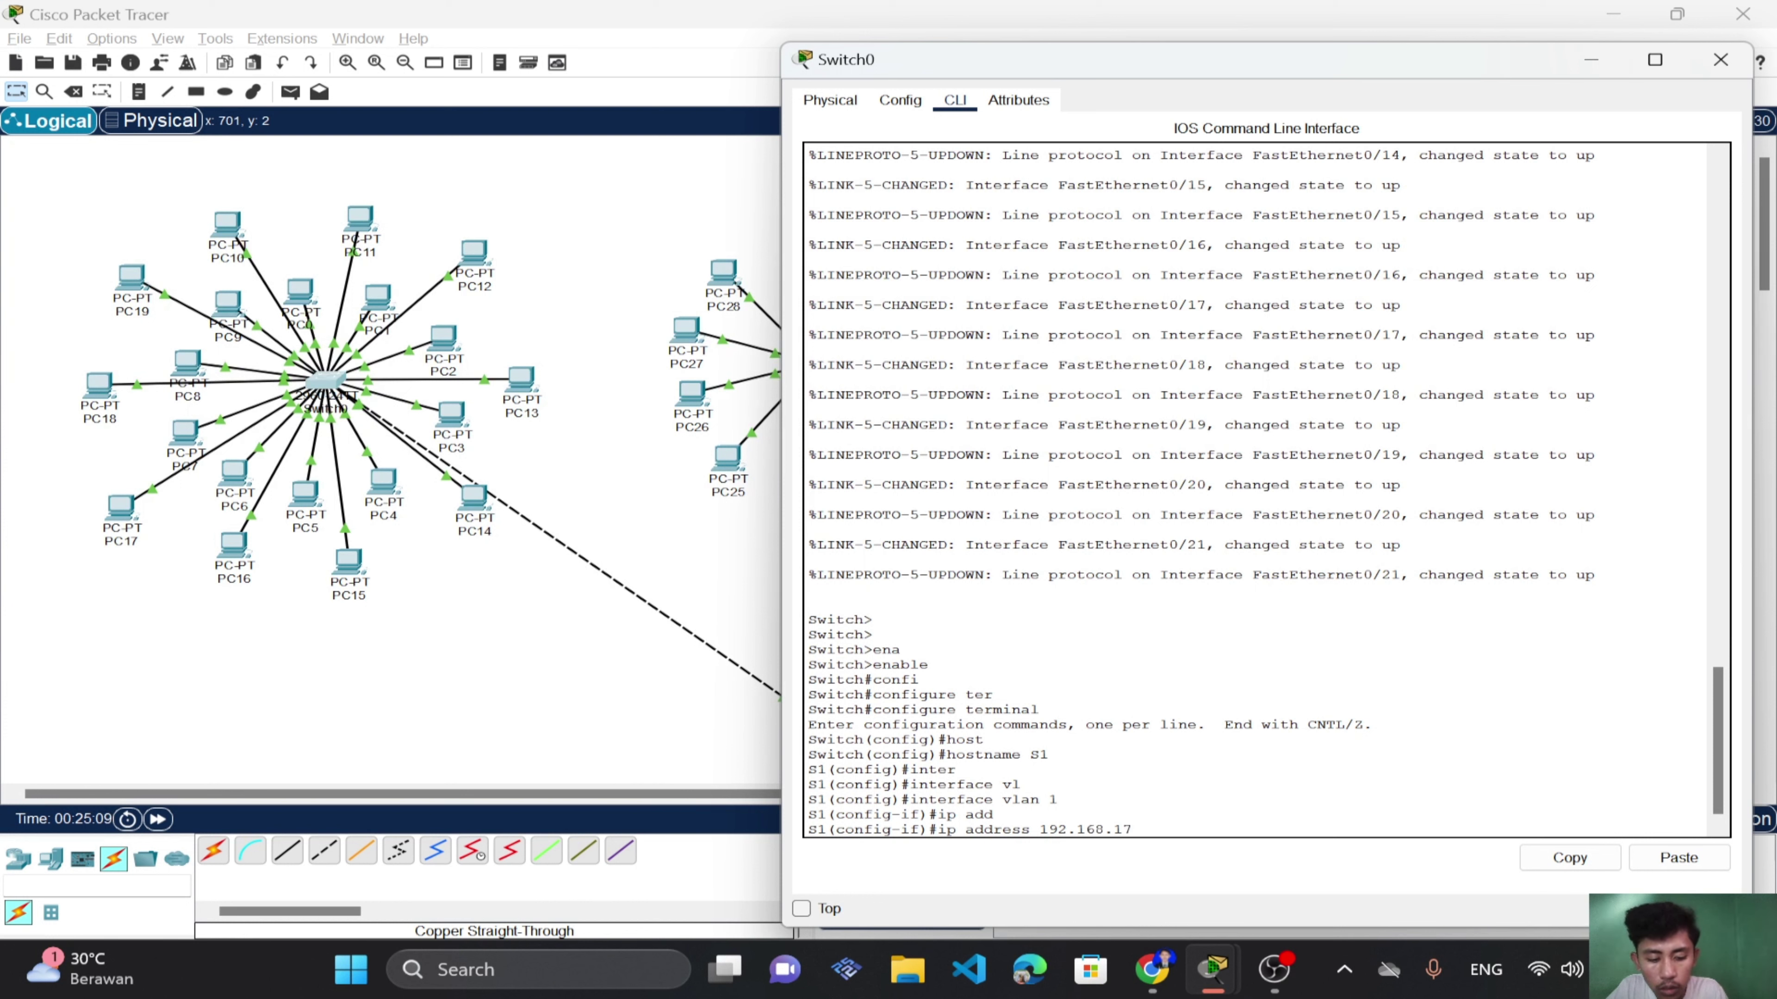
{"action": "type", "text": ".1 255"}
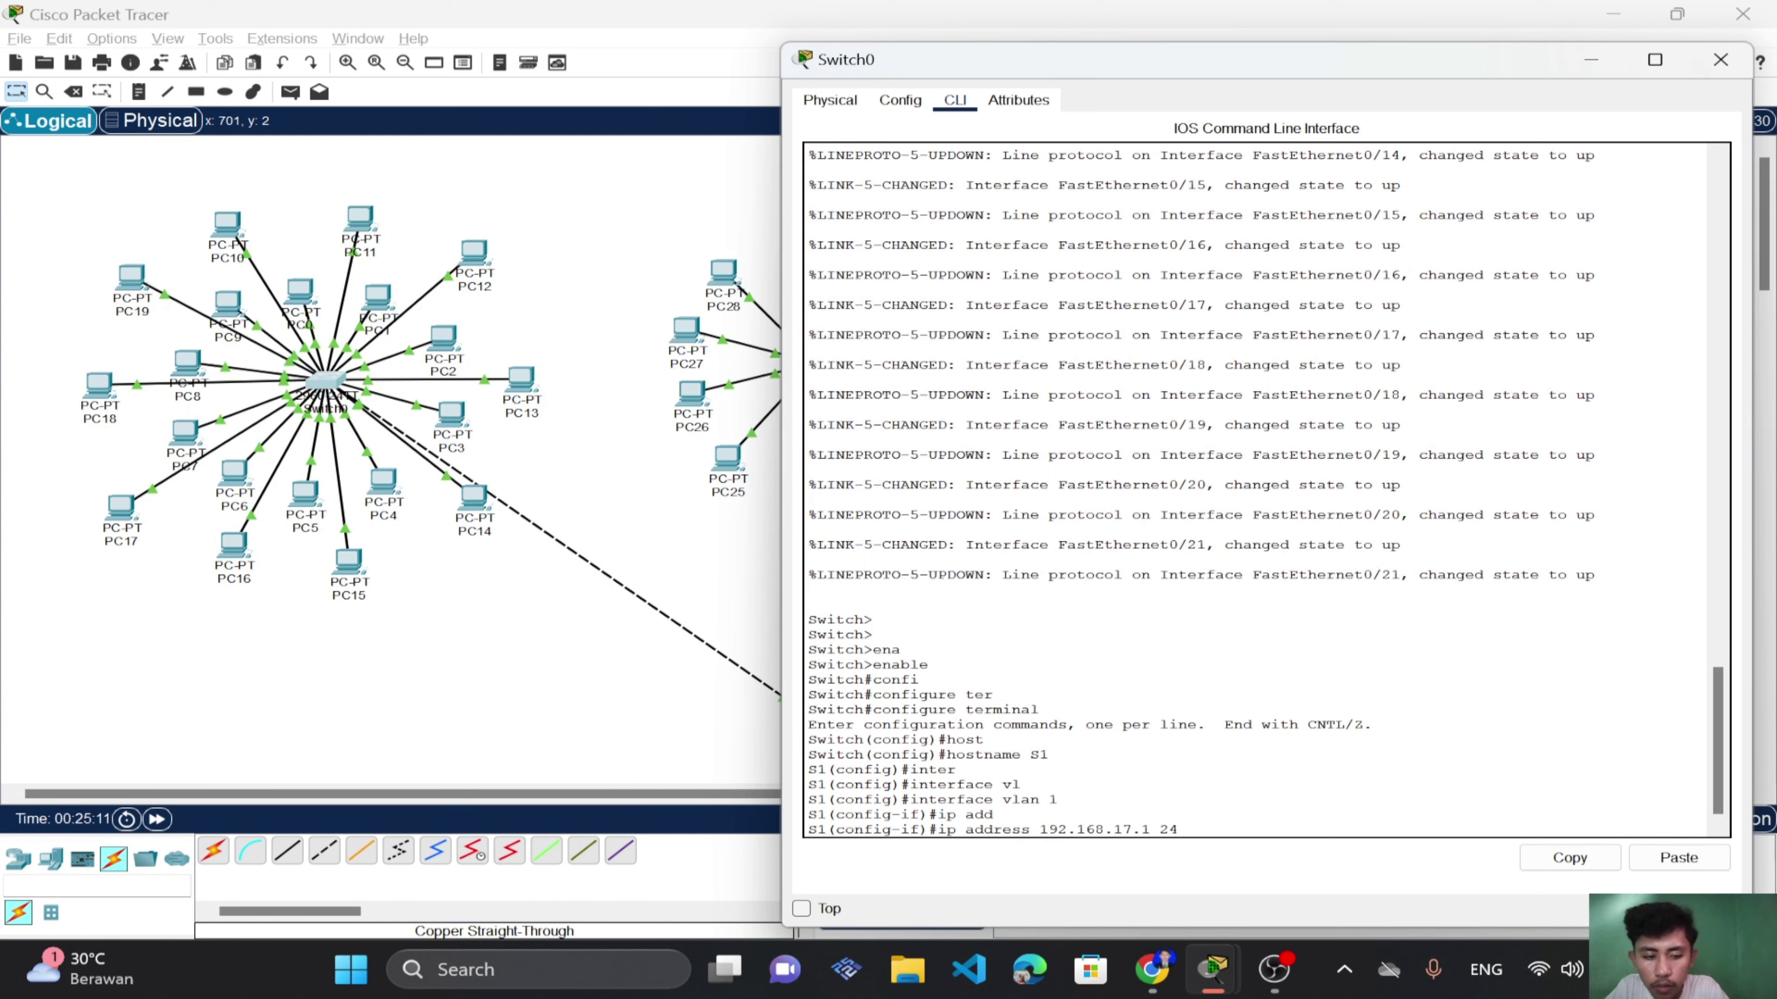
{"action": "type", "text": ".25"}
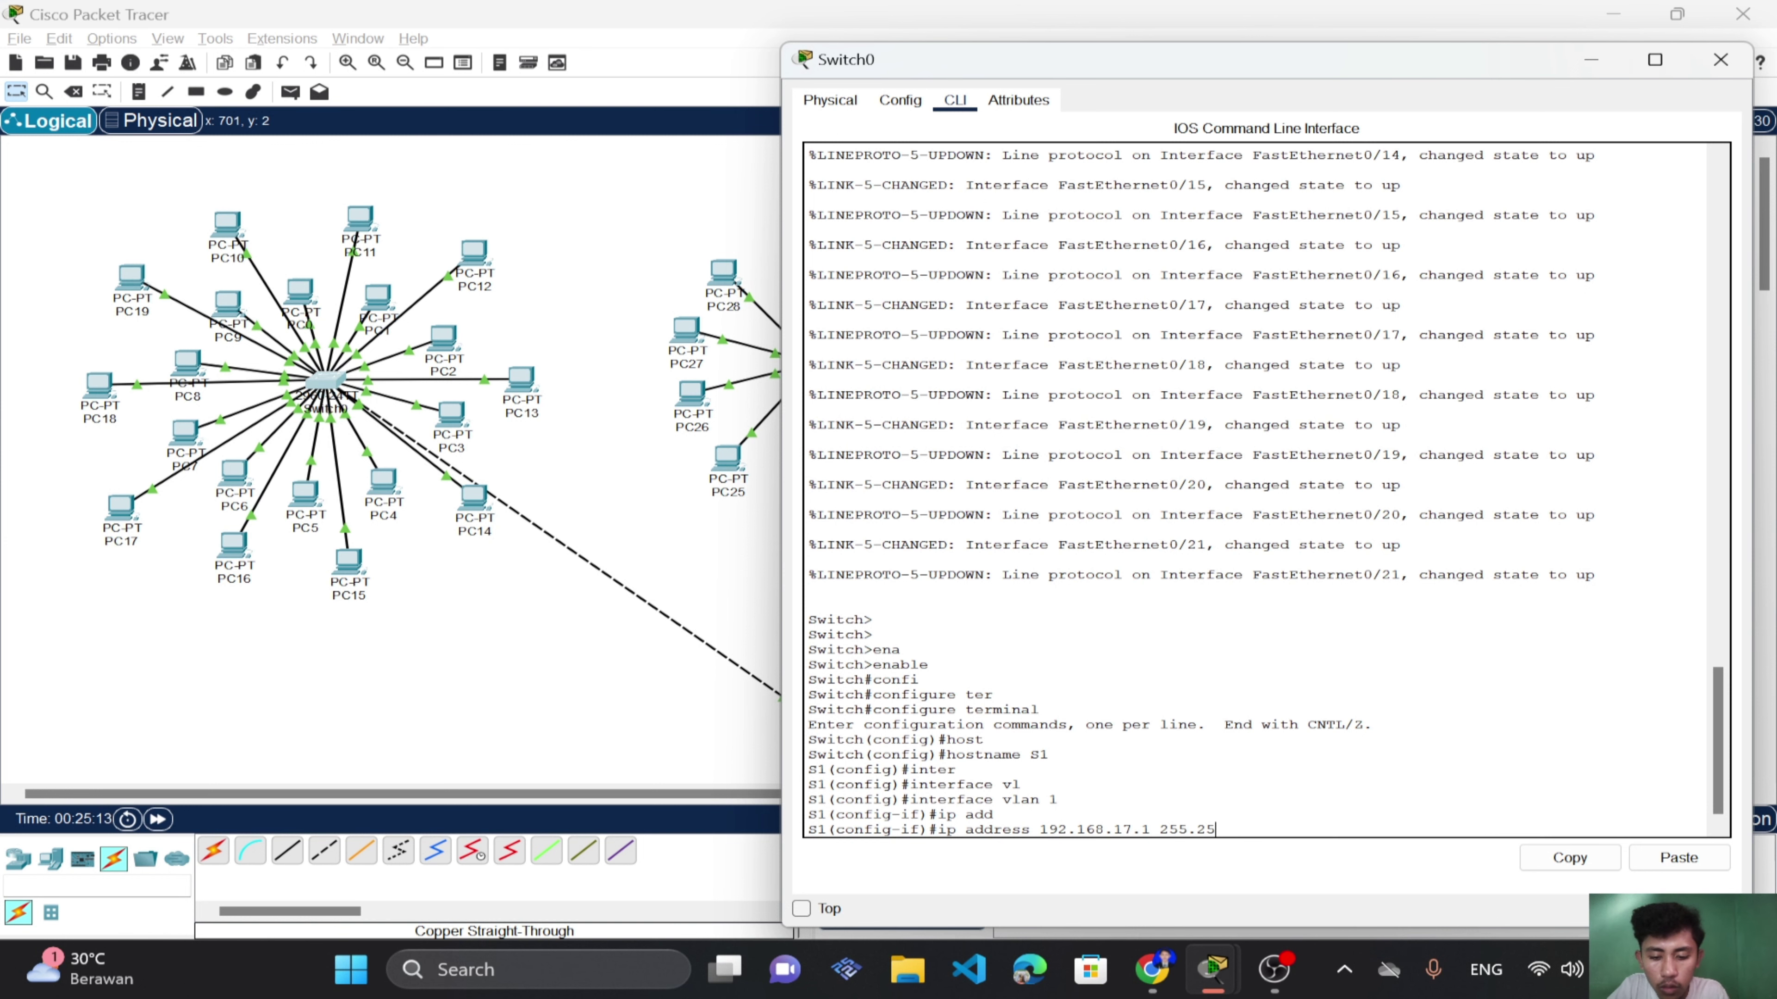
{"action": "type", "text": "5.255.0"}
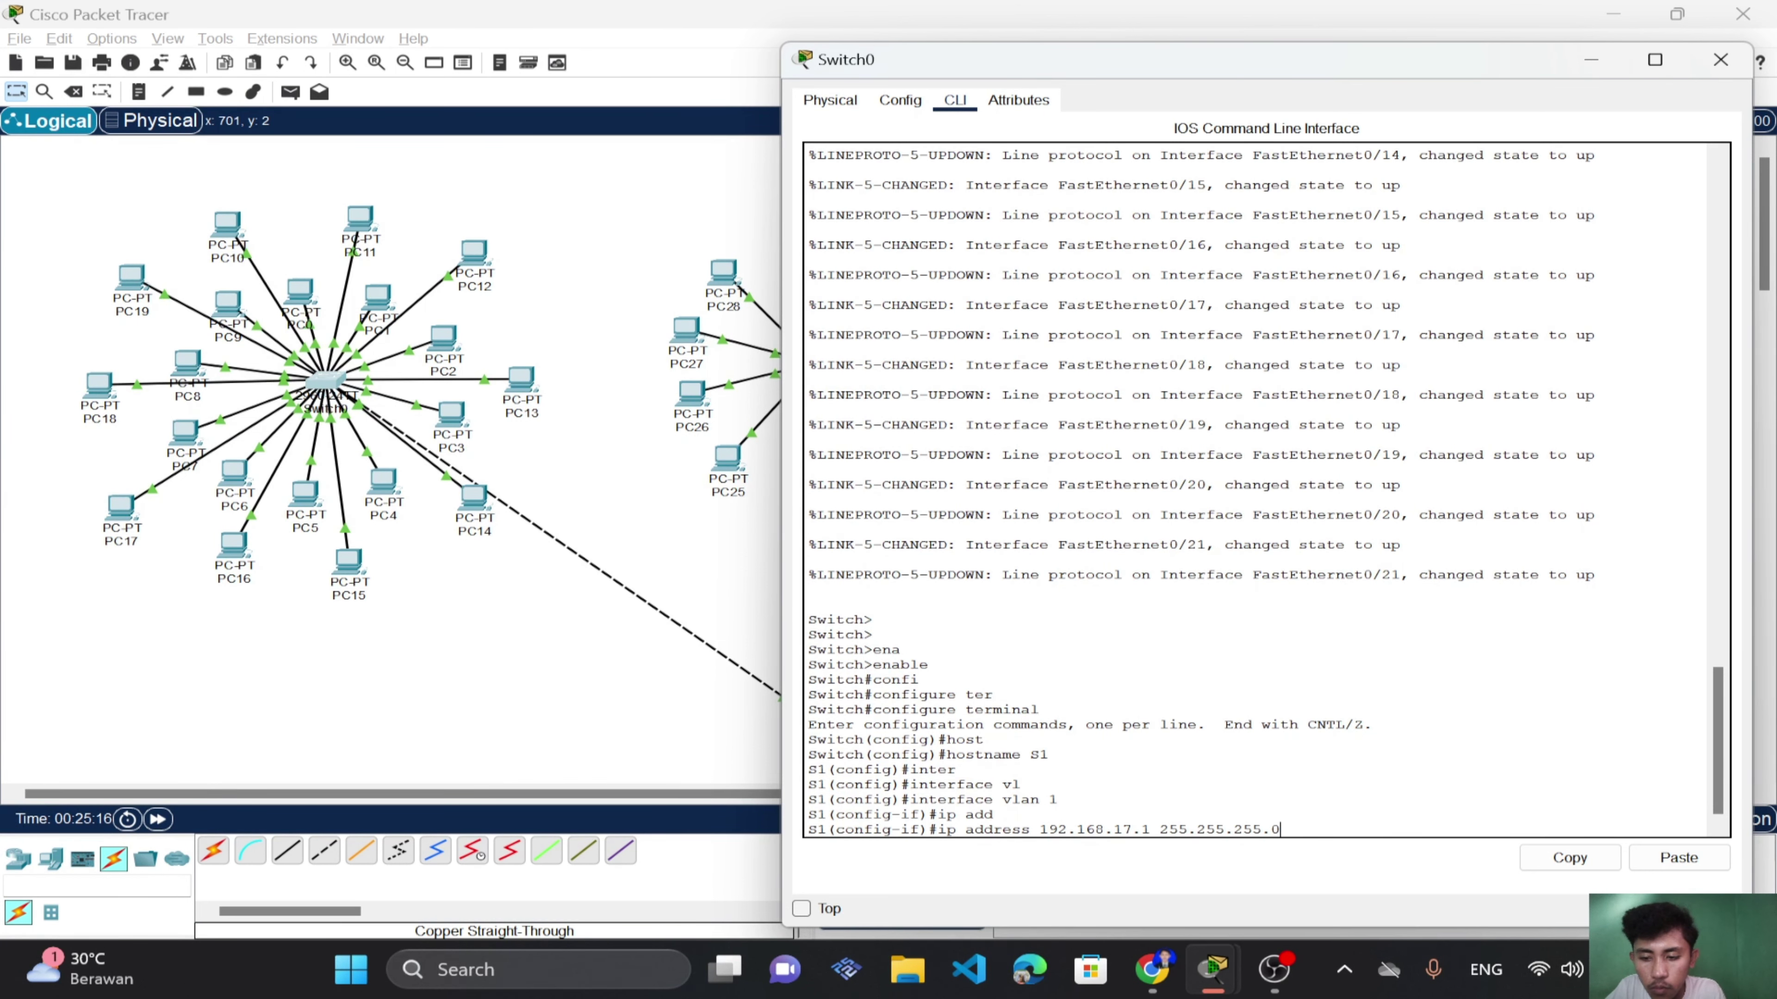
{"action": "key", "text": "Return"}
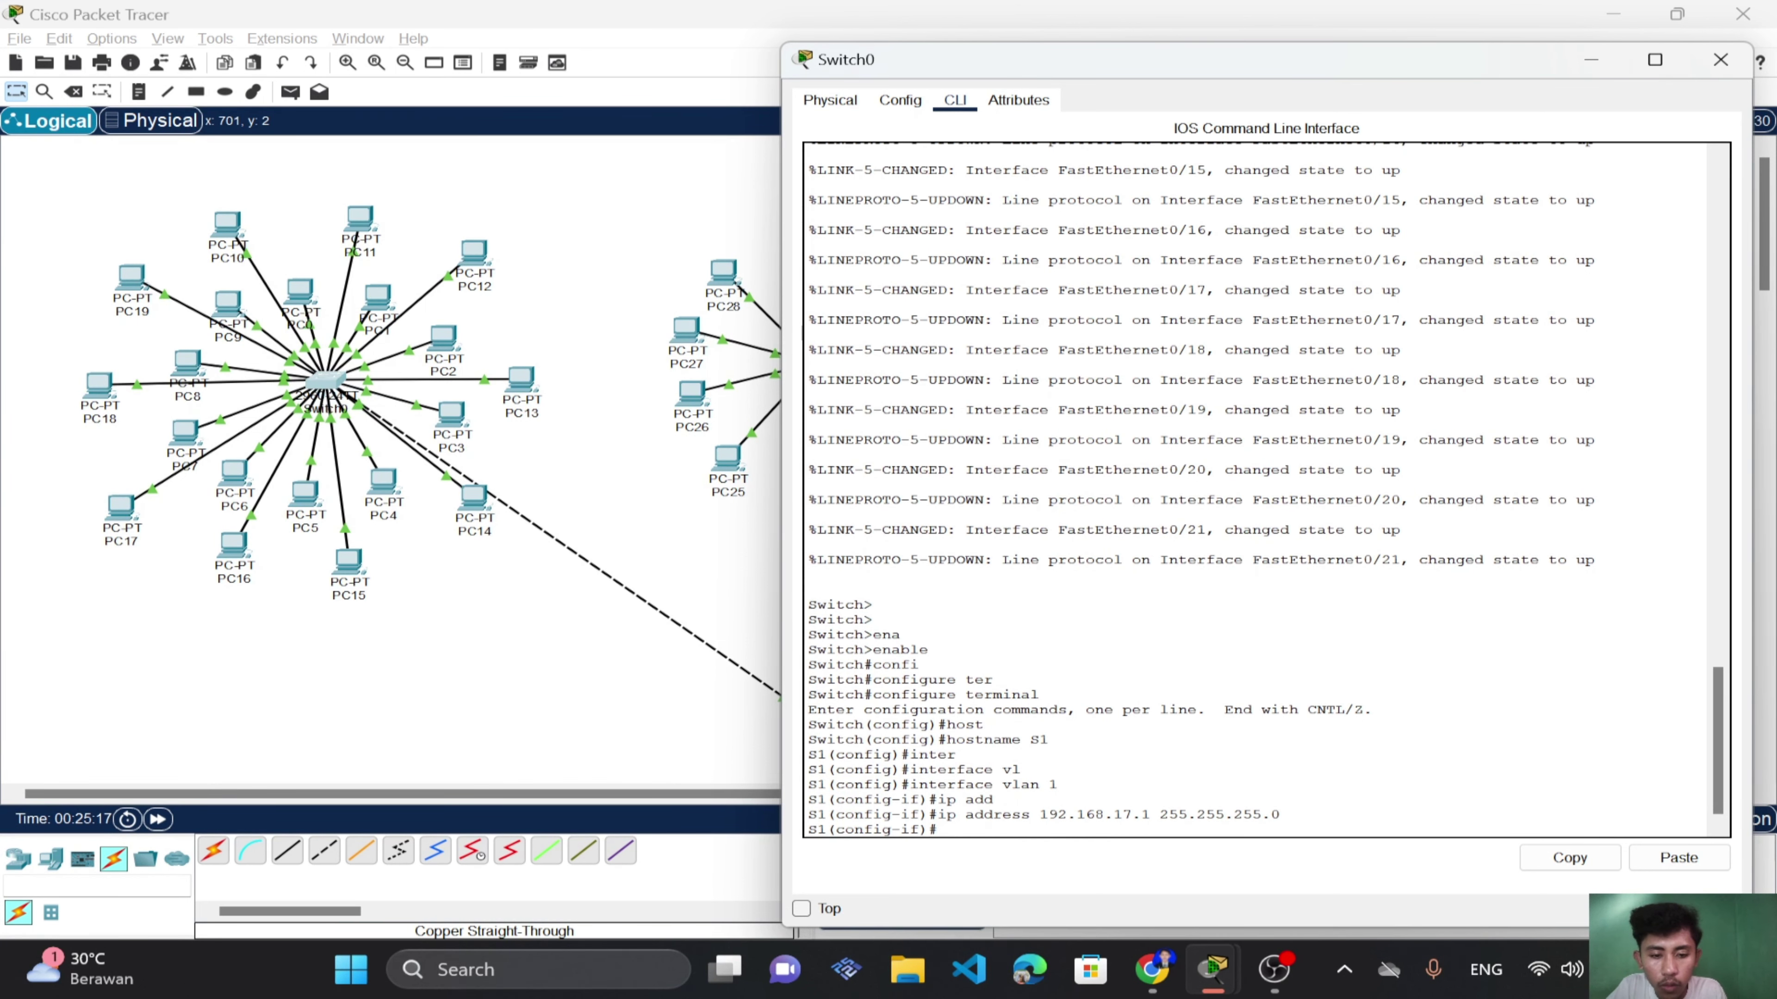
Issue the shutdown command on S1's VLAN 1 interface and exit to global configuration mode.
{"action": "type", "text": "shyy"}
{"action": "key", "text": "Return"}
{"action": "type", "text": "sh"}
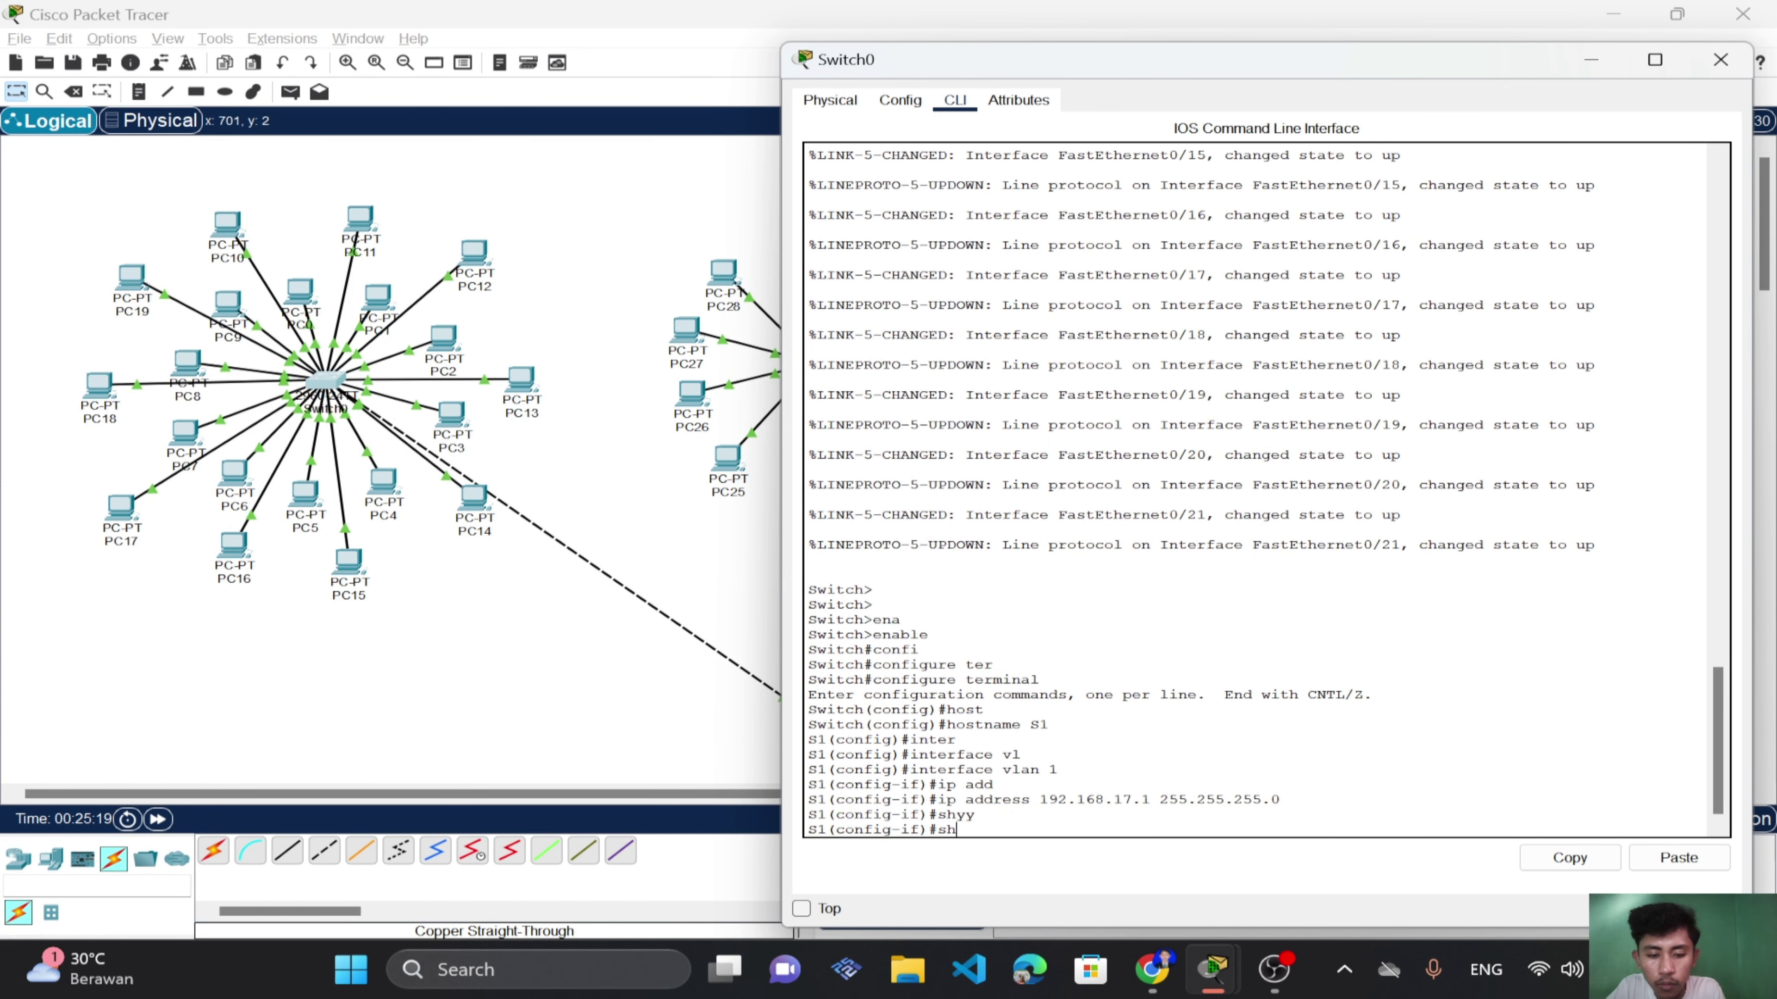
{"action": "type", "text": "ut"}
{"action": "key", "text": "Tab"}
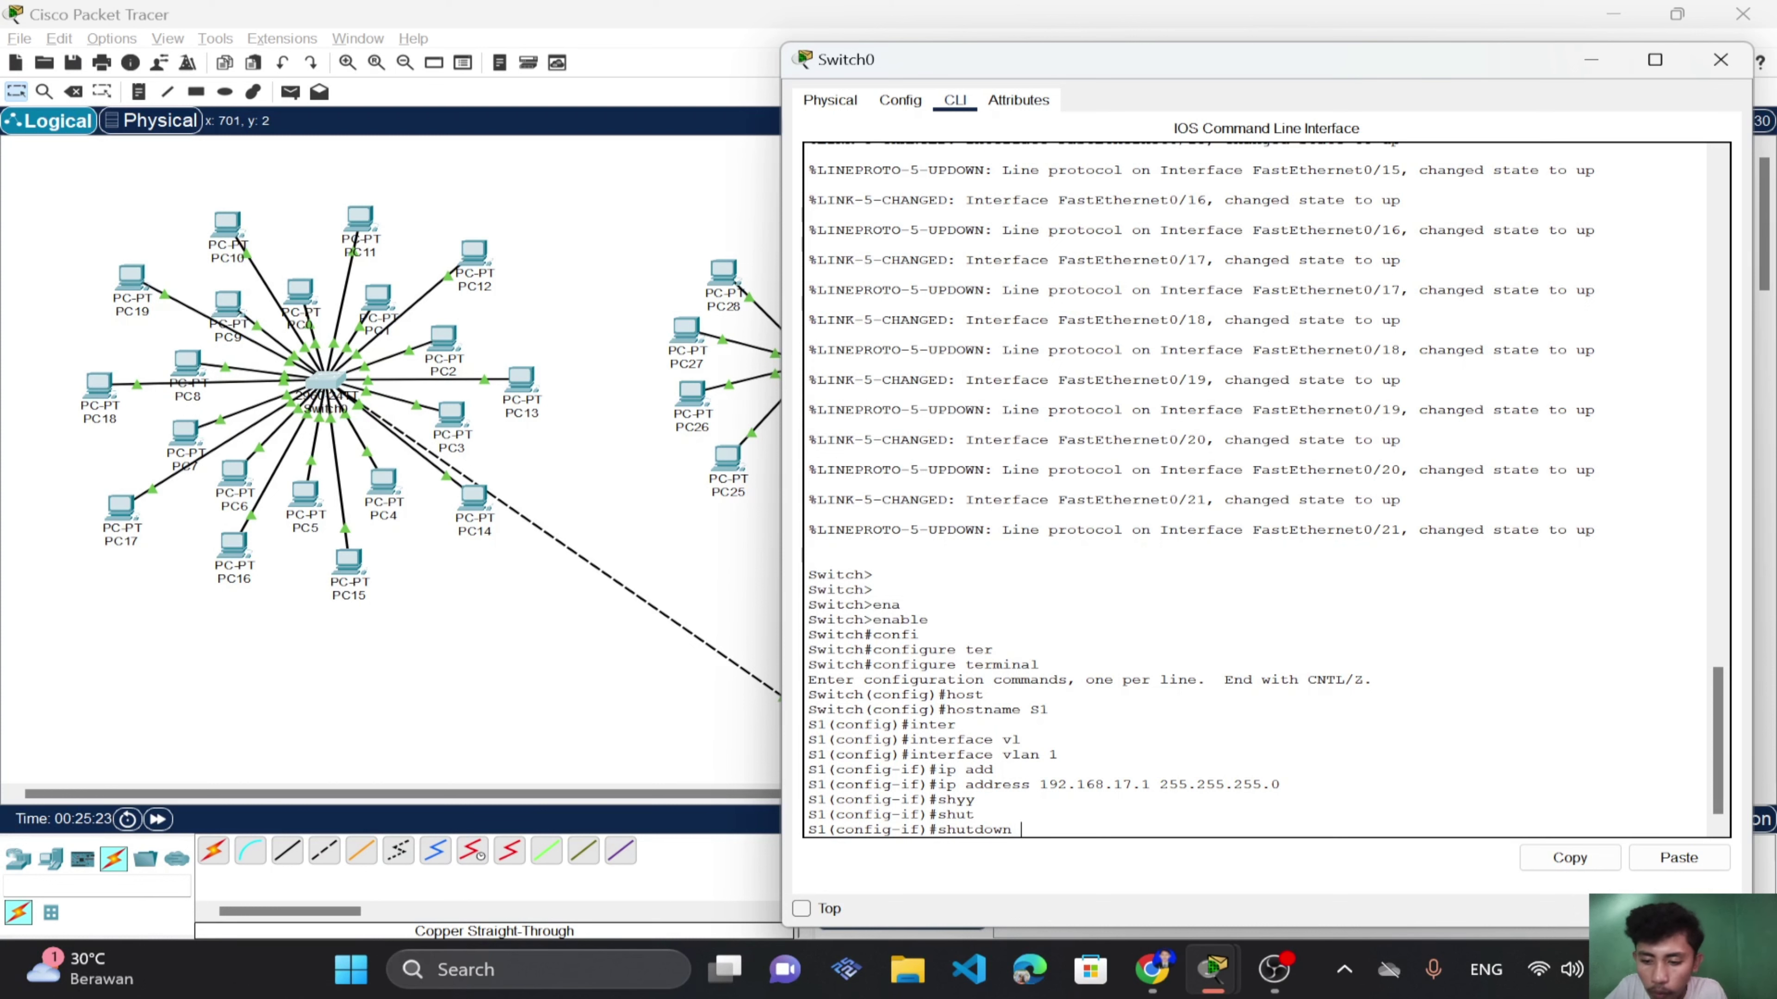
{"action": "key", "text": "Return"}
{"action": "key", "text": "Return"}
{"action": "type", "text": "e"}
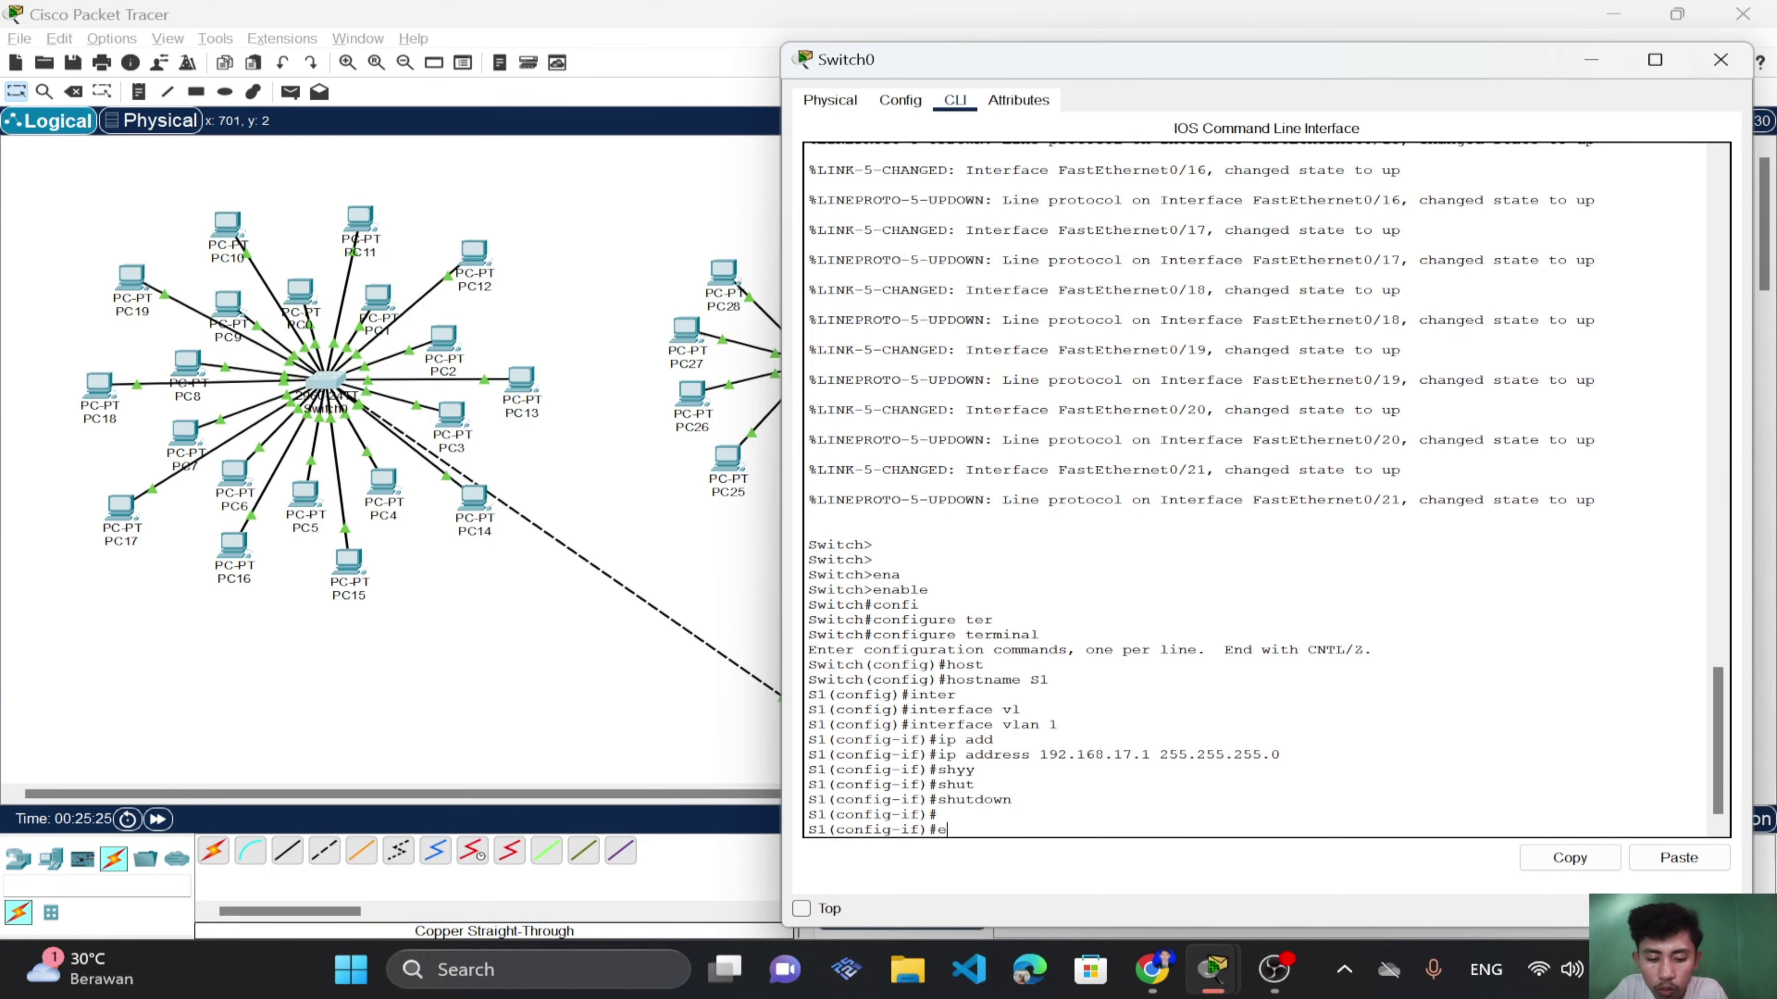
{"action": "type", "text": "xit"}
{"action": "key", "text": "Return"}
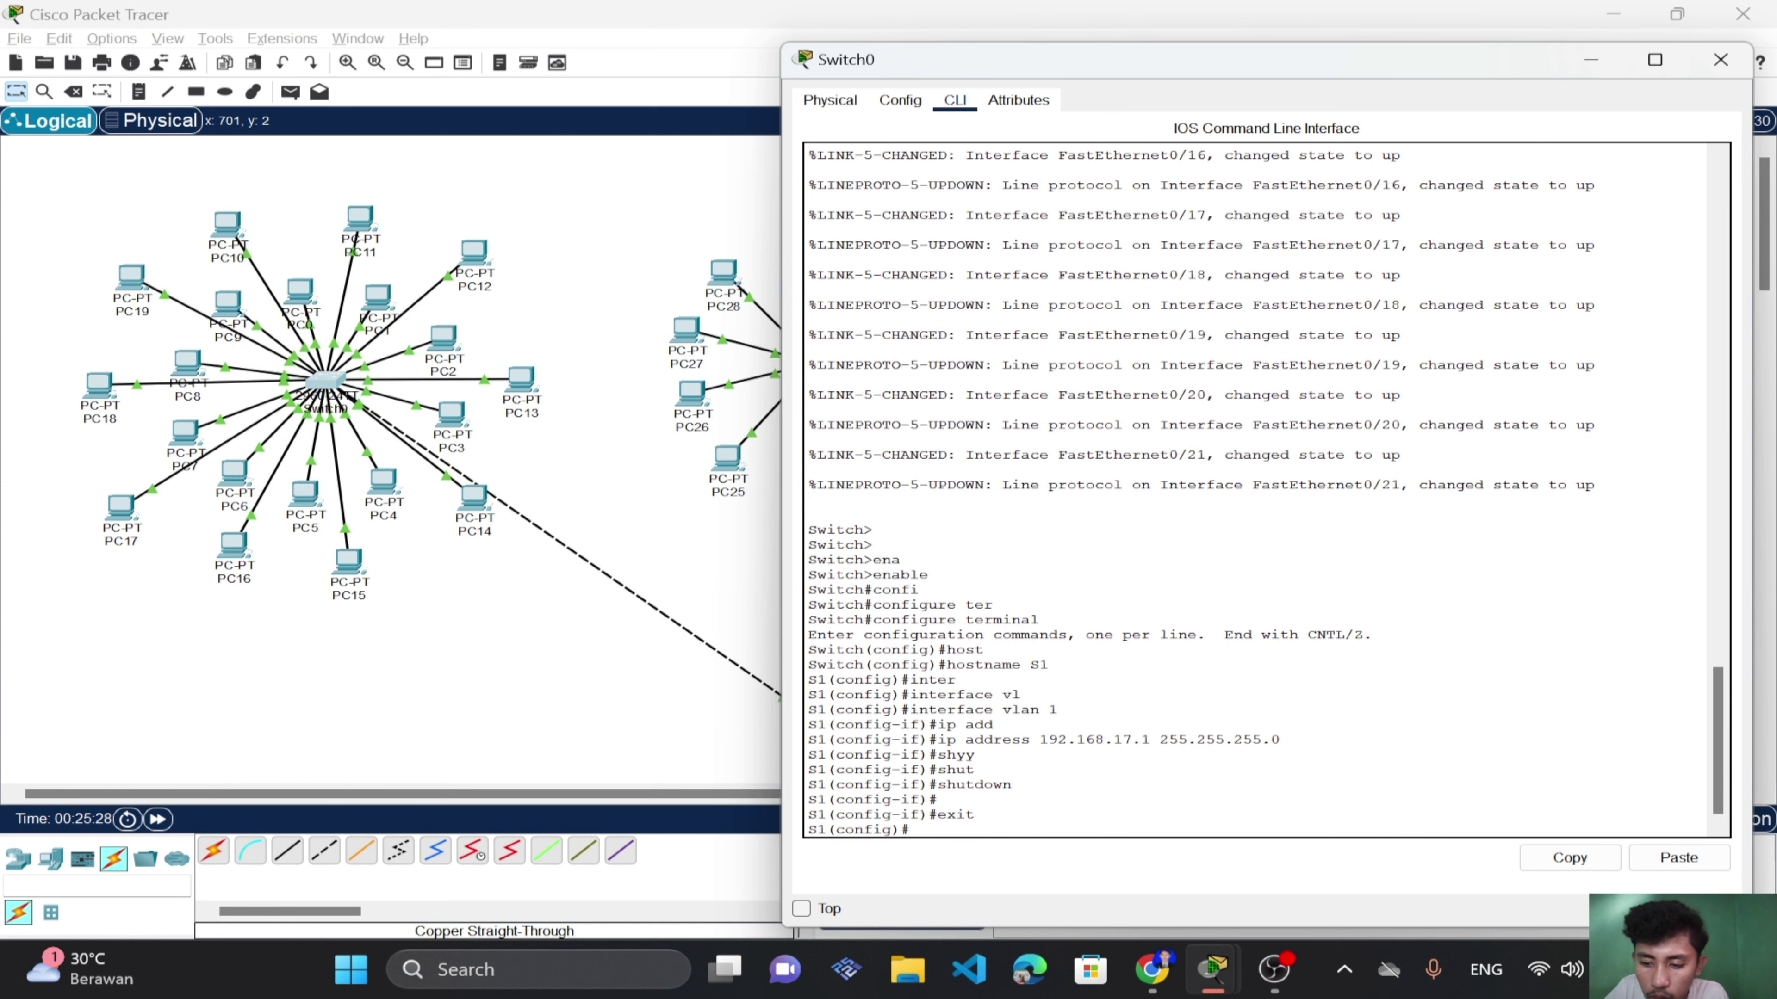
Enter line console 0 configuration on S1 and set the console password.
{"action": "type", "text": "lin"}
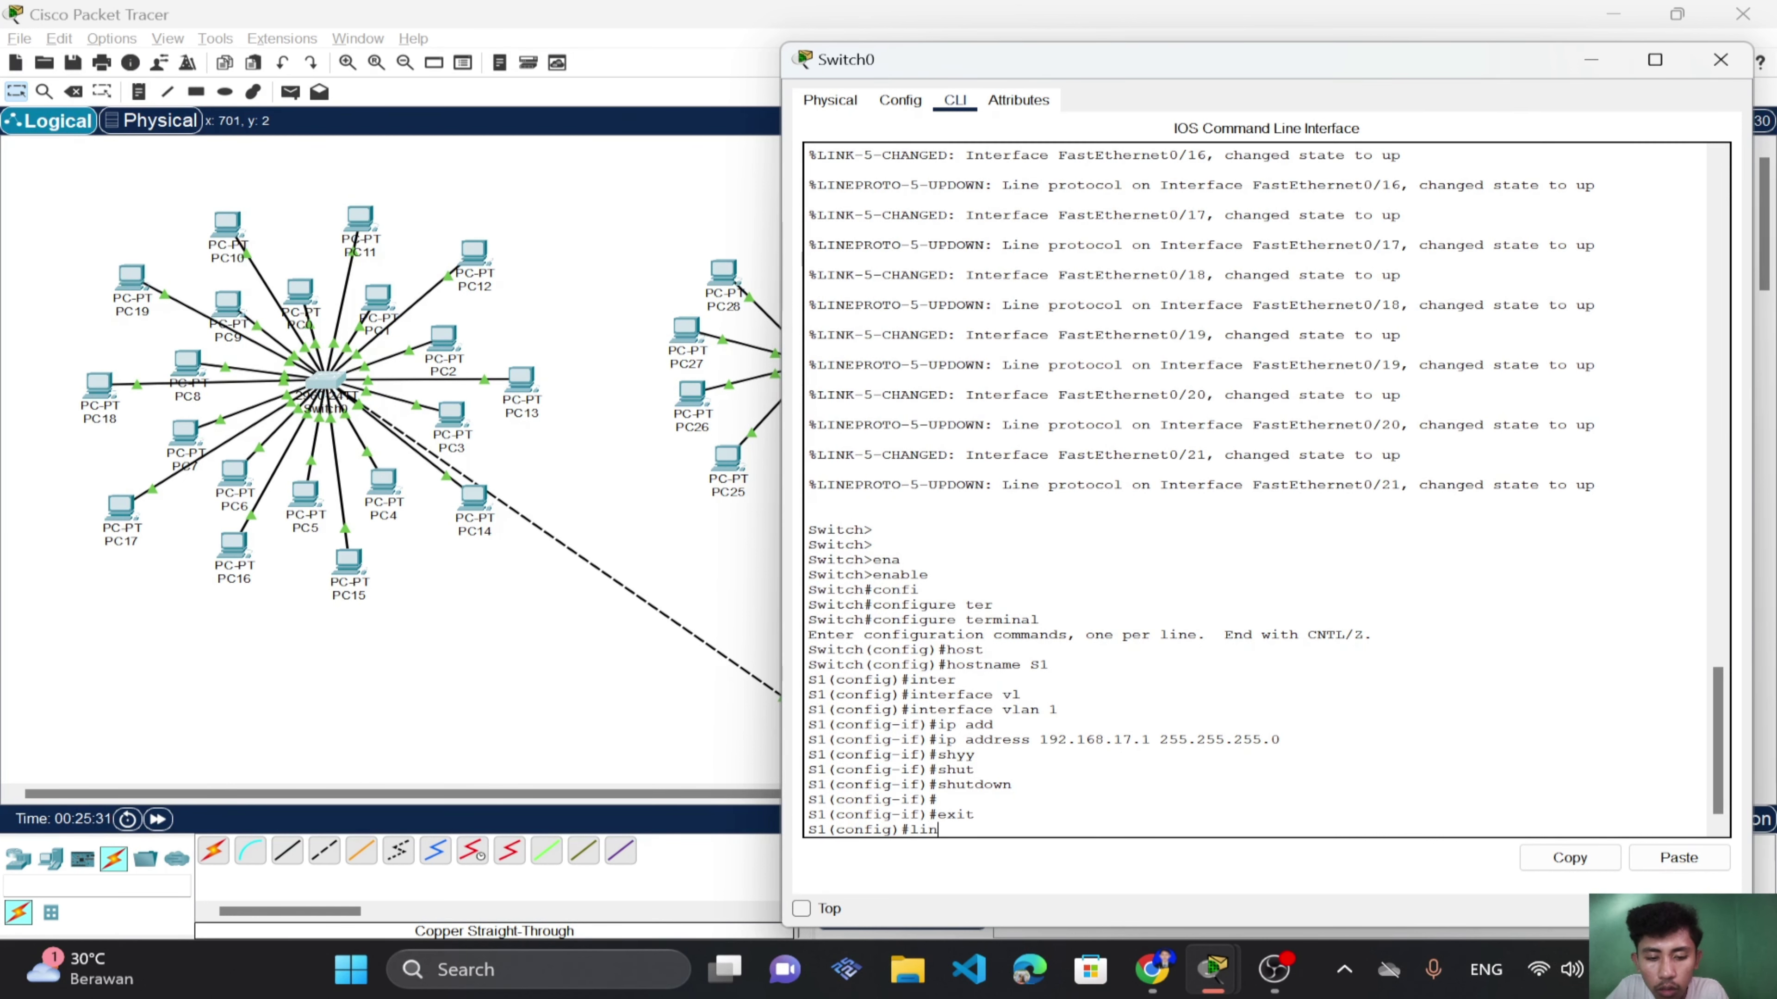
{"action": "key", "text": "Tab"}
{"action": "type", "text": "con"}
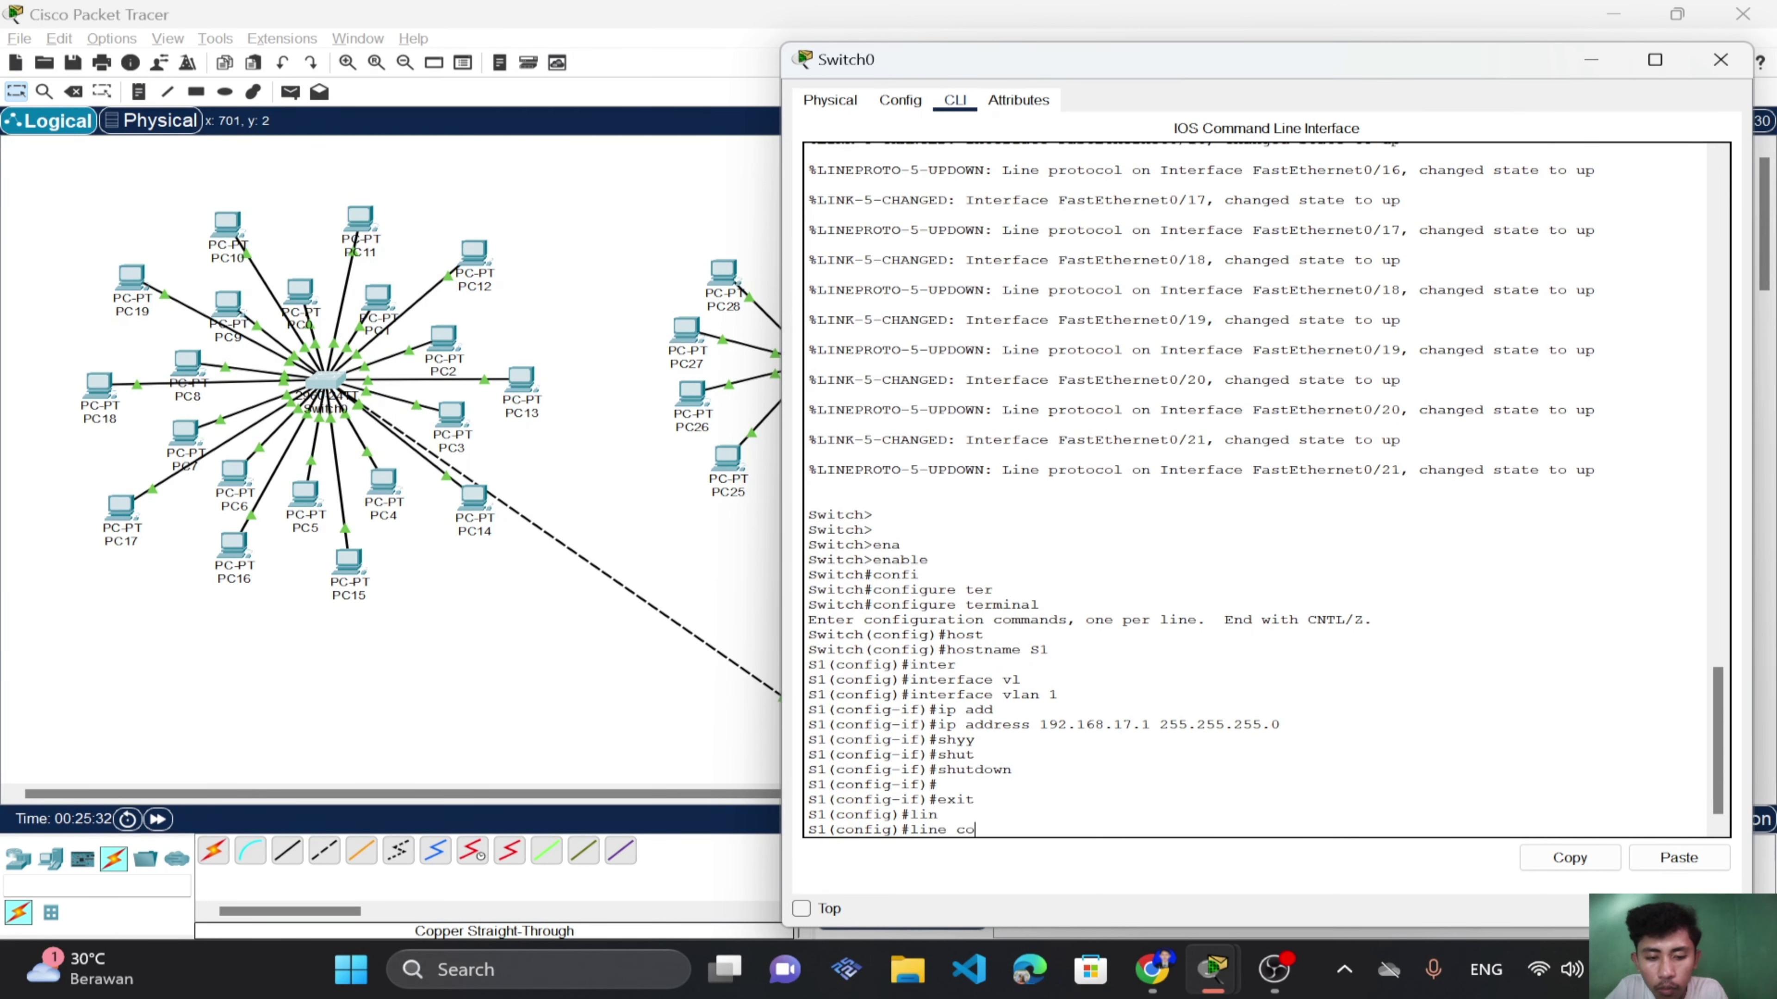
{"action": "key", "text": "Tab"}
{"action": "type", "text": "0"}
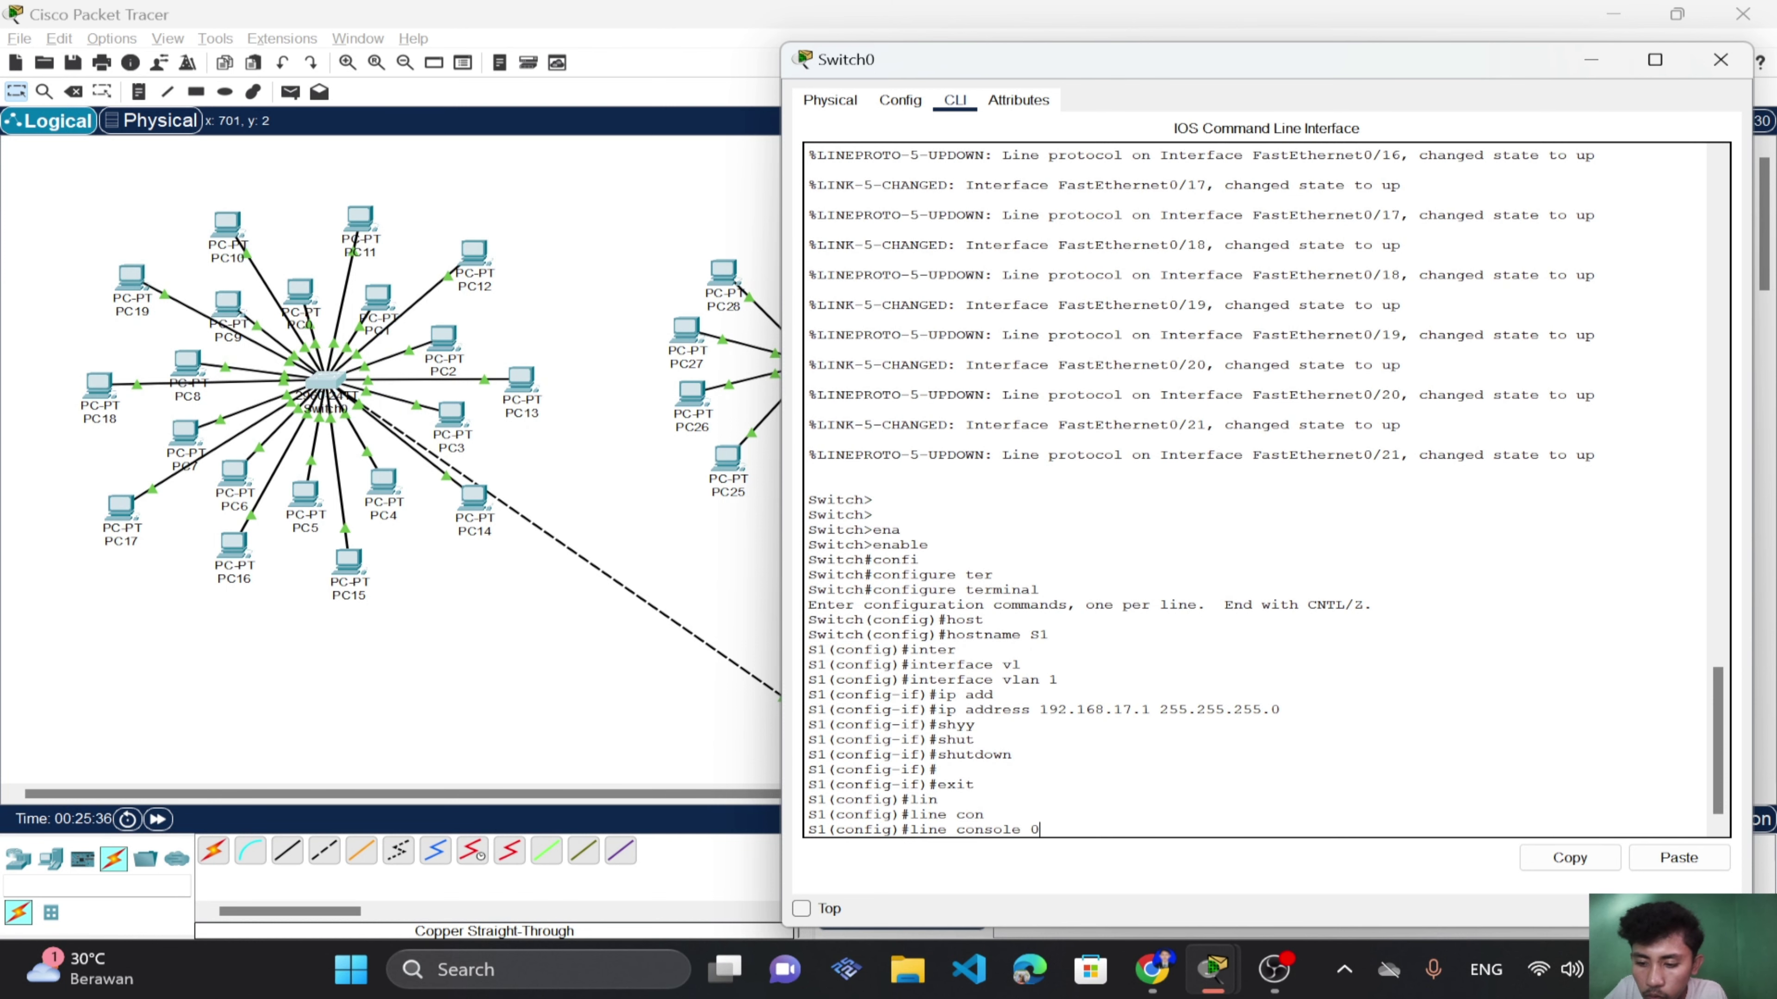
{"action": "key", "text": "Return"}
{"action": "type", "text": "pas"}
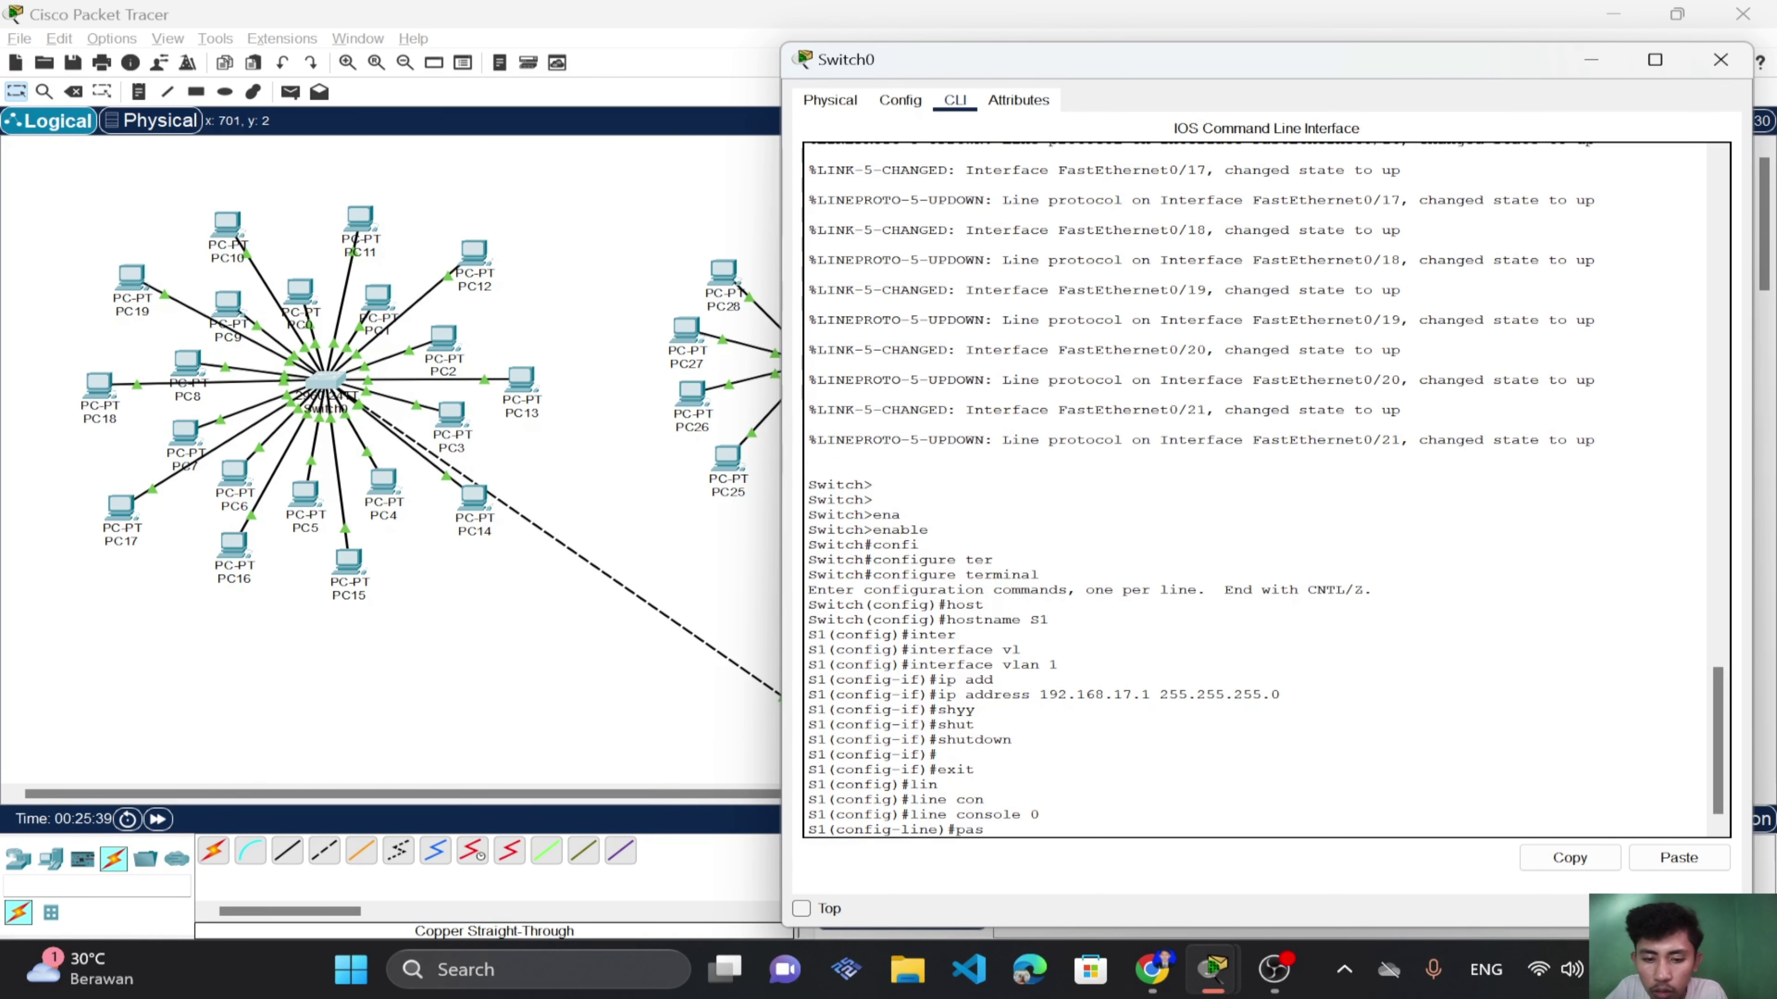
{"action": "key", "text": "Tab"}
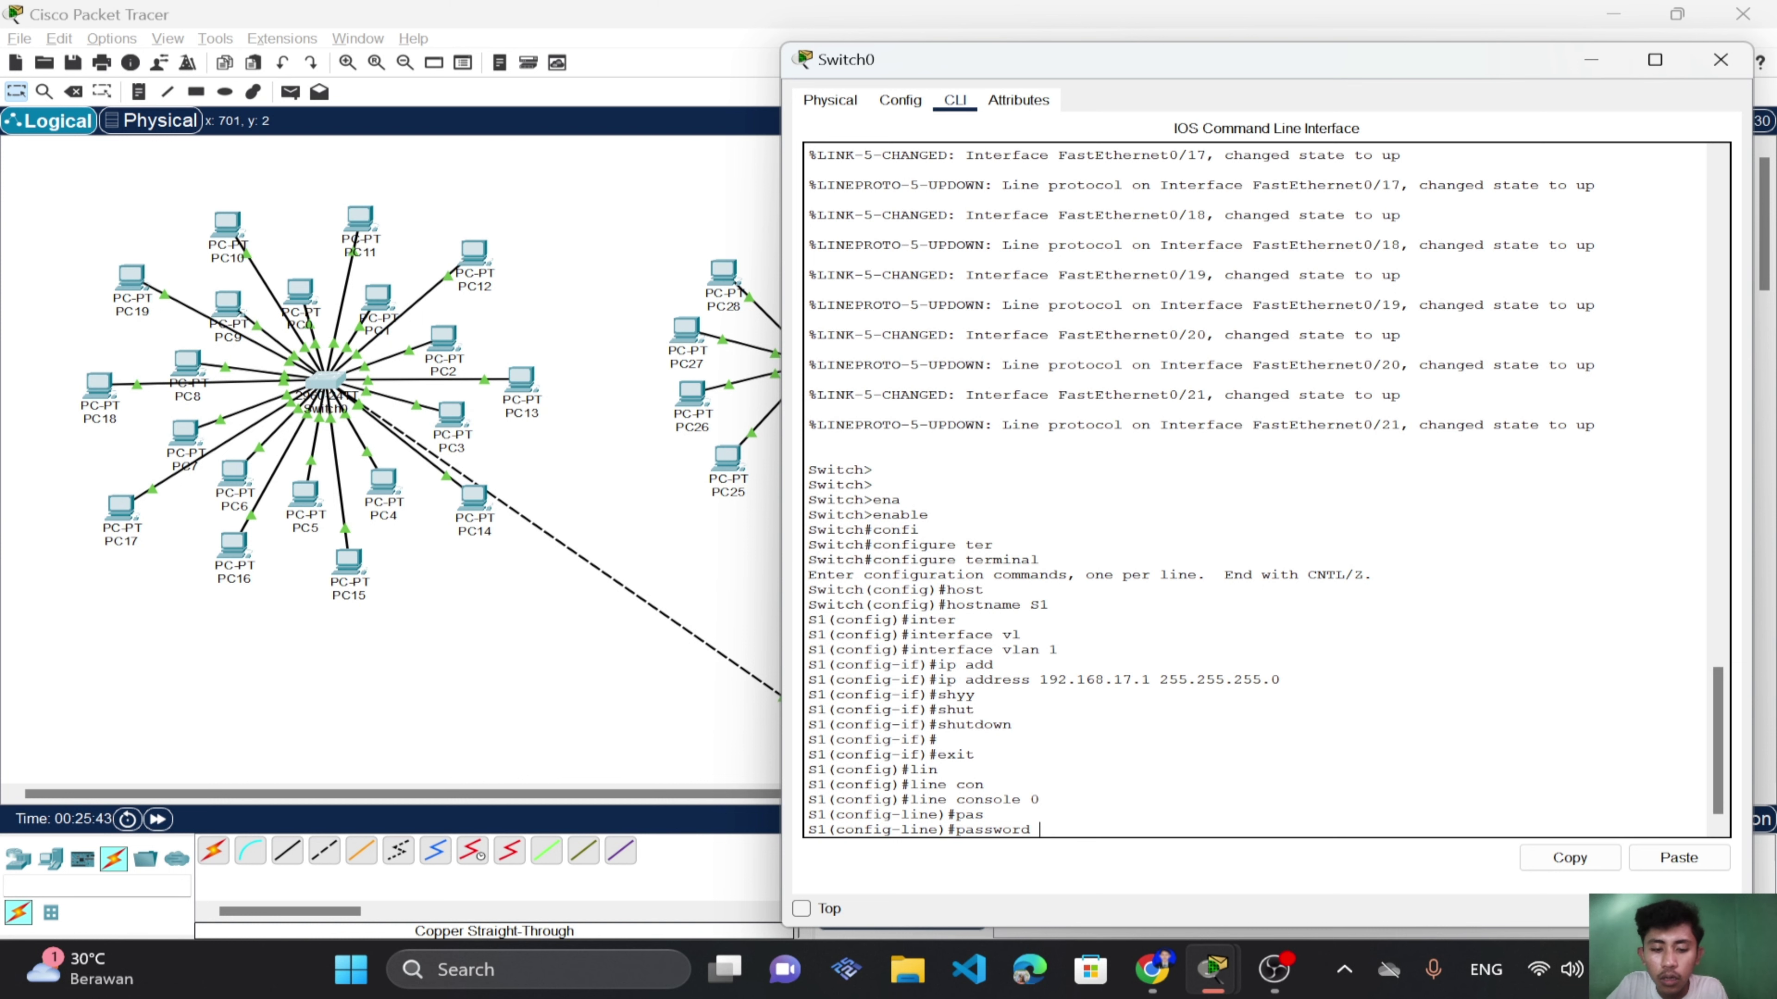
{"action": "type", "text": "lab"}
{"action": "key", "text": "Return"}
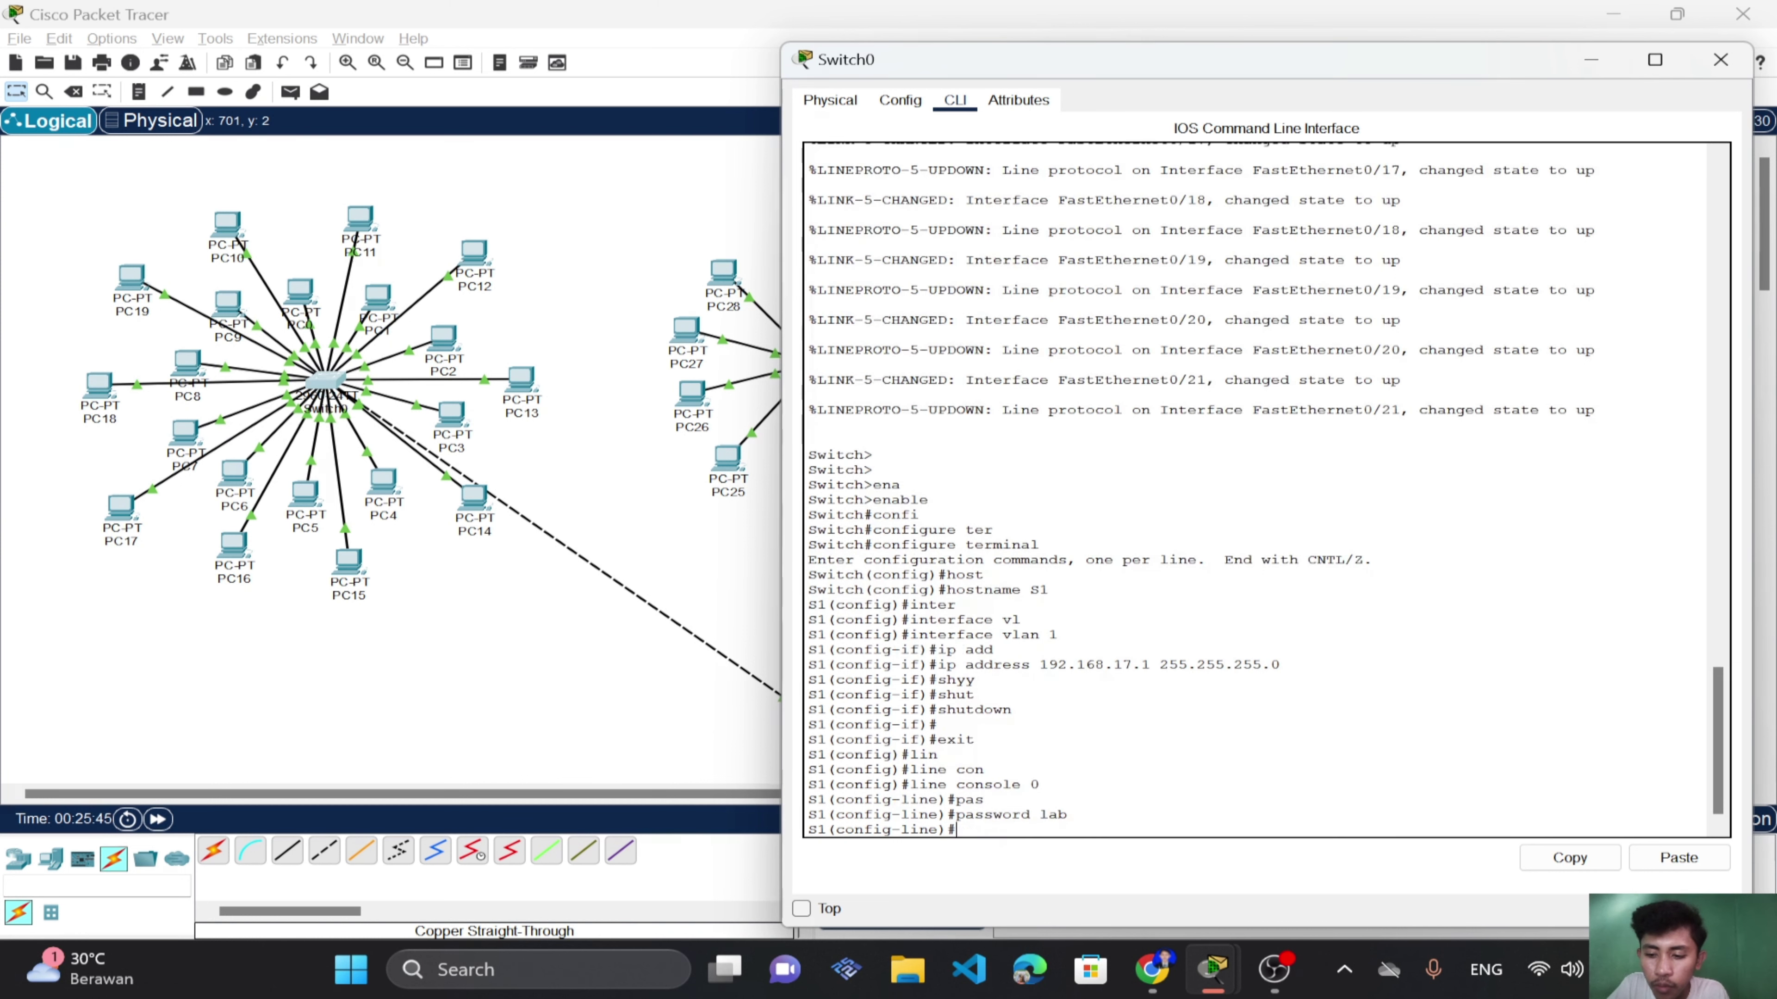
Enable login on S1's console line and exit to global configuration mode.
{"action": "type", "text": "log"}
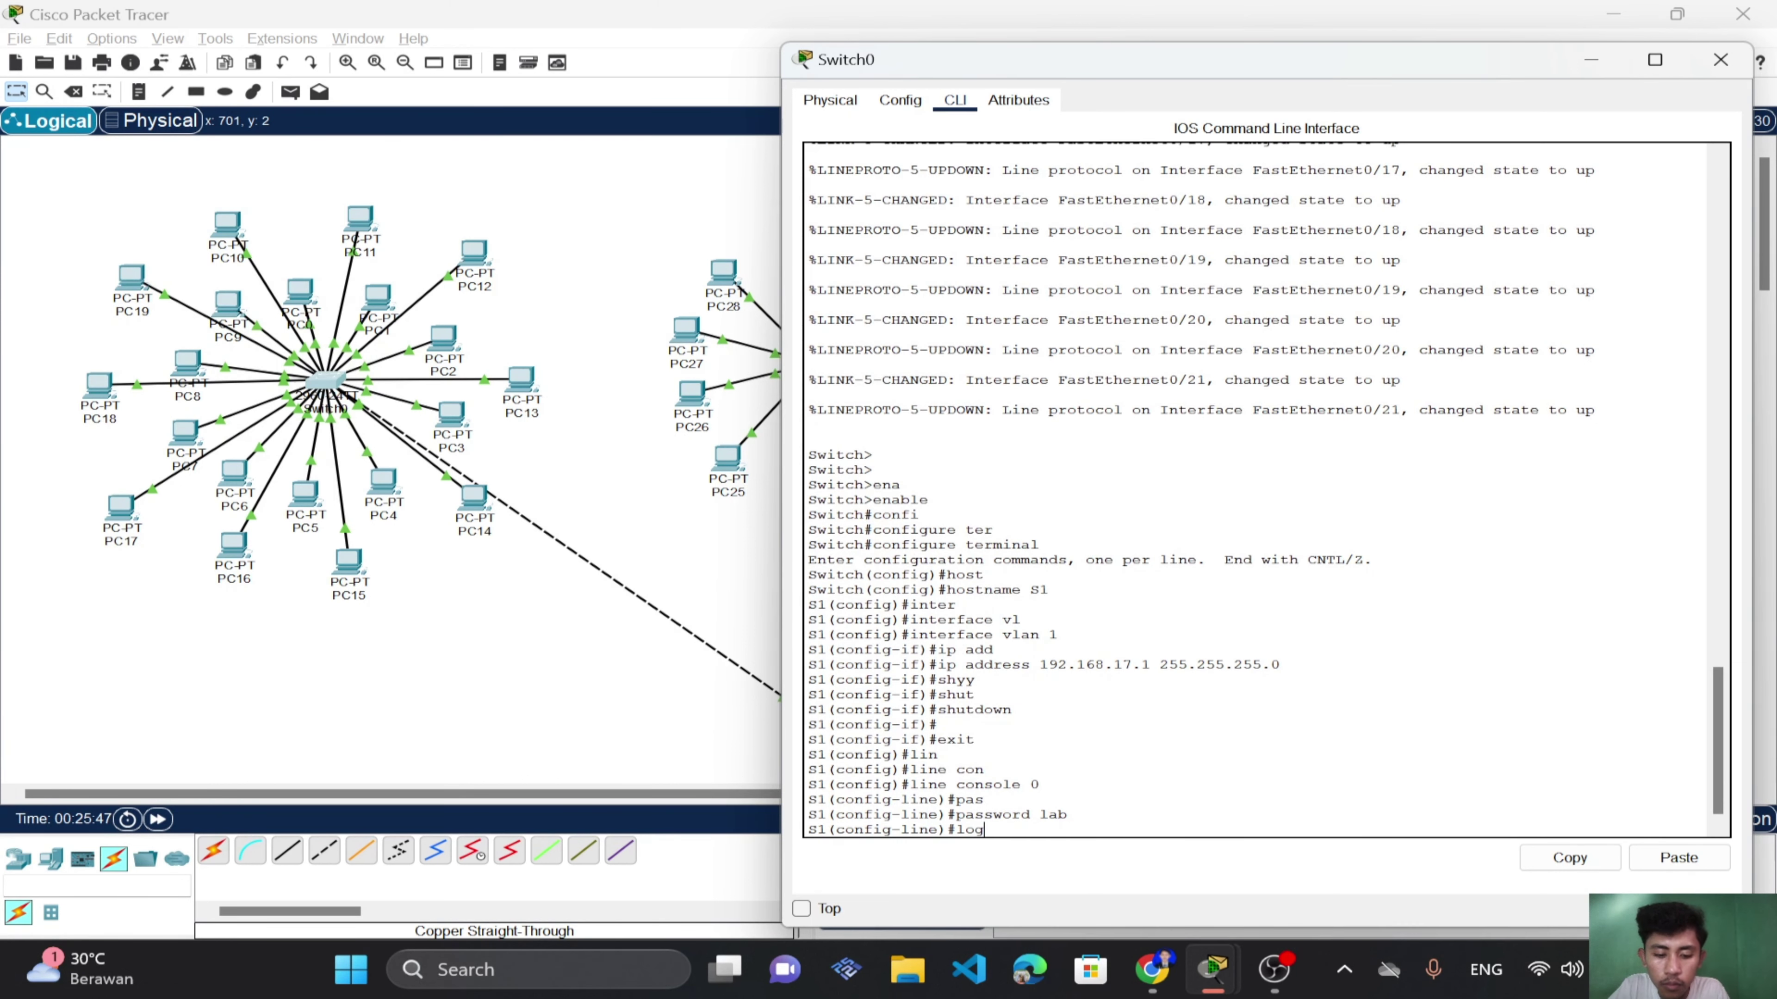
{"action": "type", "text": "i"}
{"action": "key", "text": "Tab"}
{"action": "key", "text": "Return"}
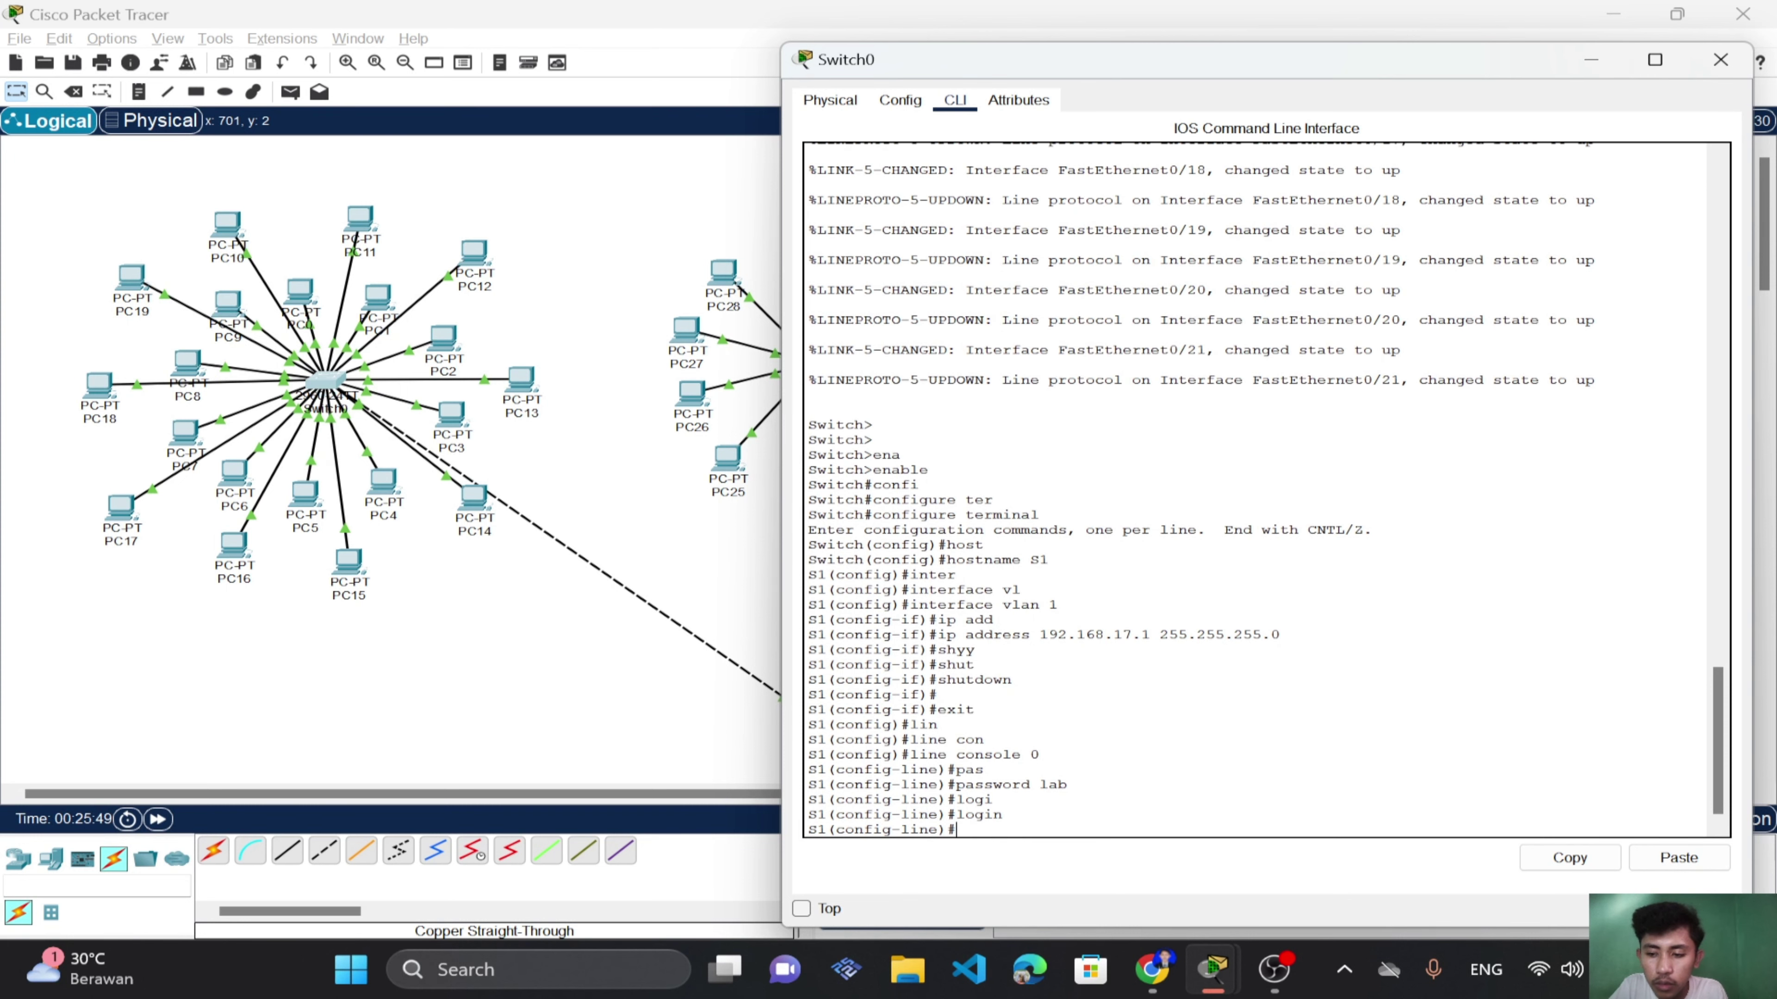
{"action": "type", "text": "exit"}
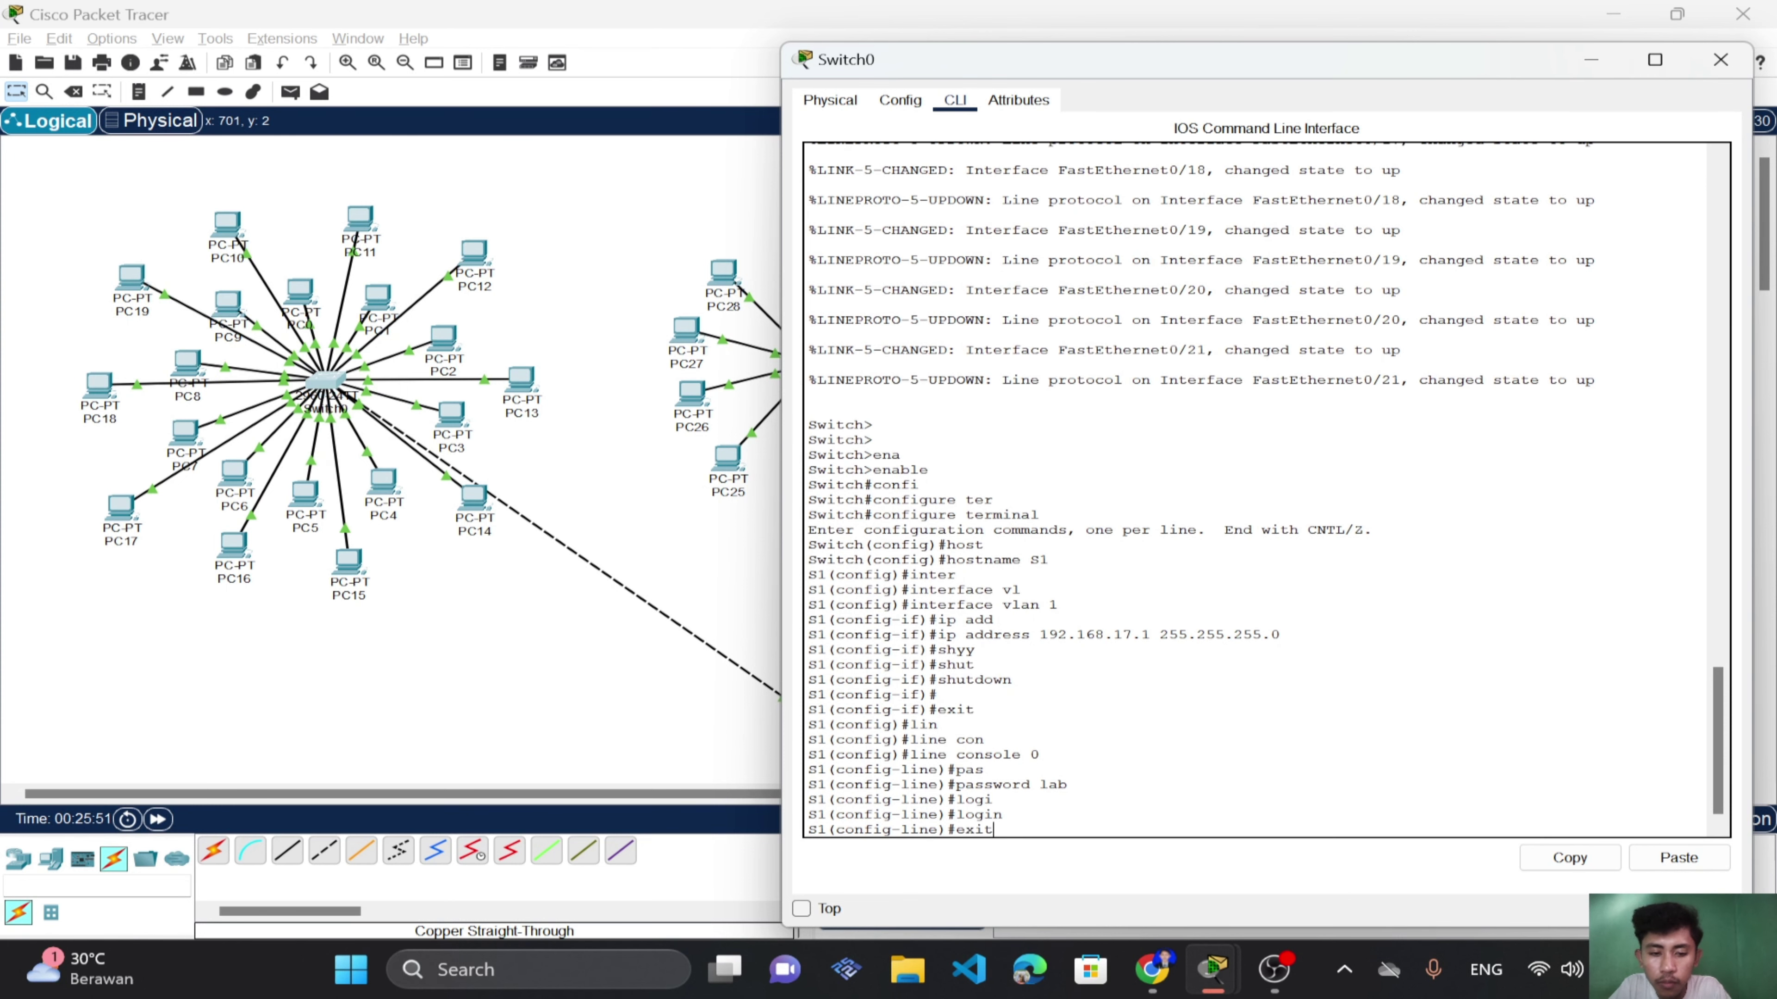
{"action": "key", "text": "Return"}
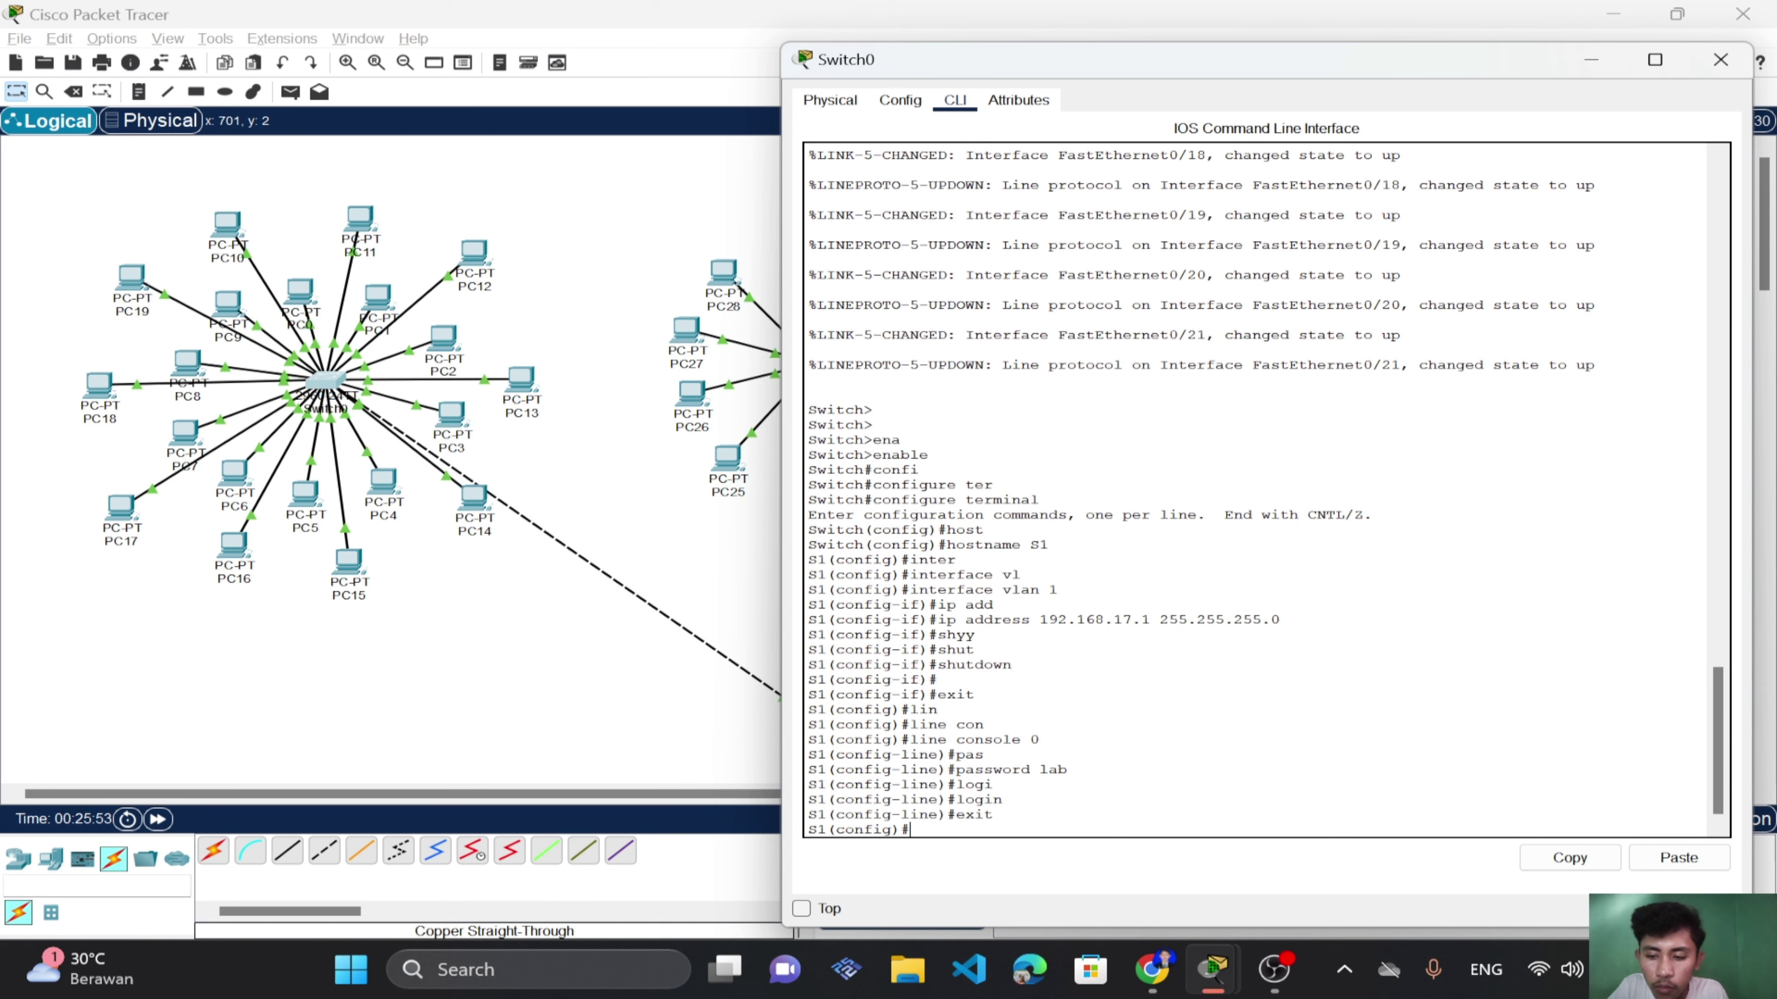
{"action": "key", "text": "Return"}
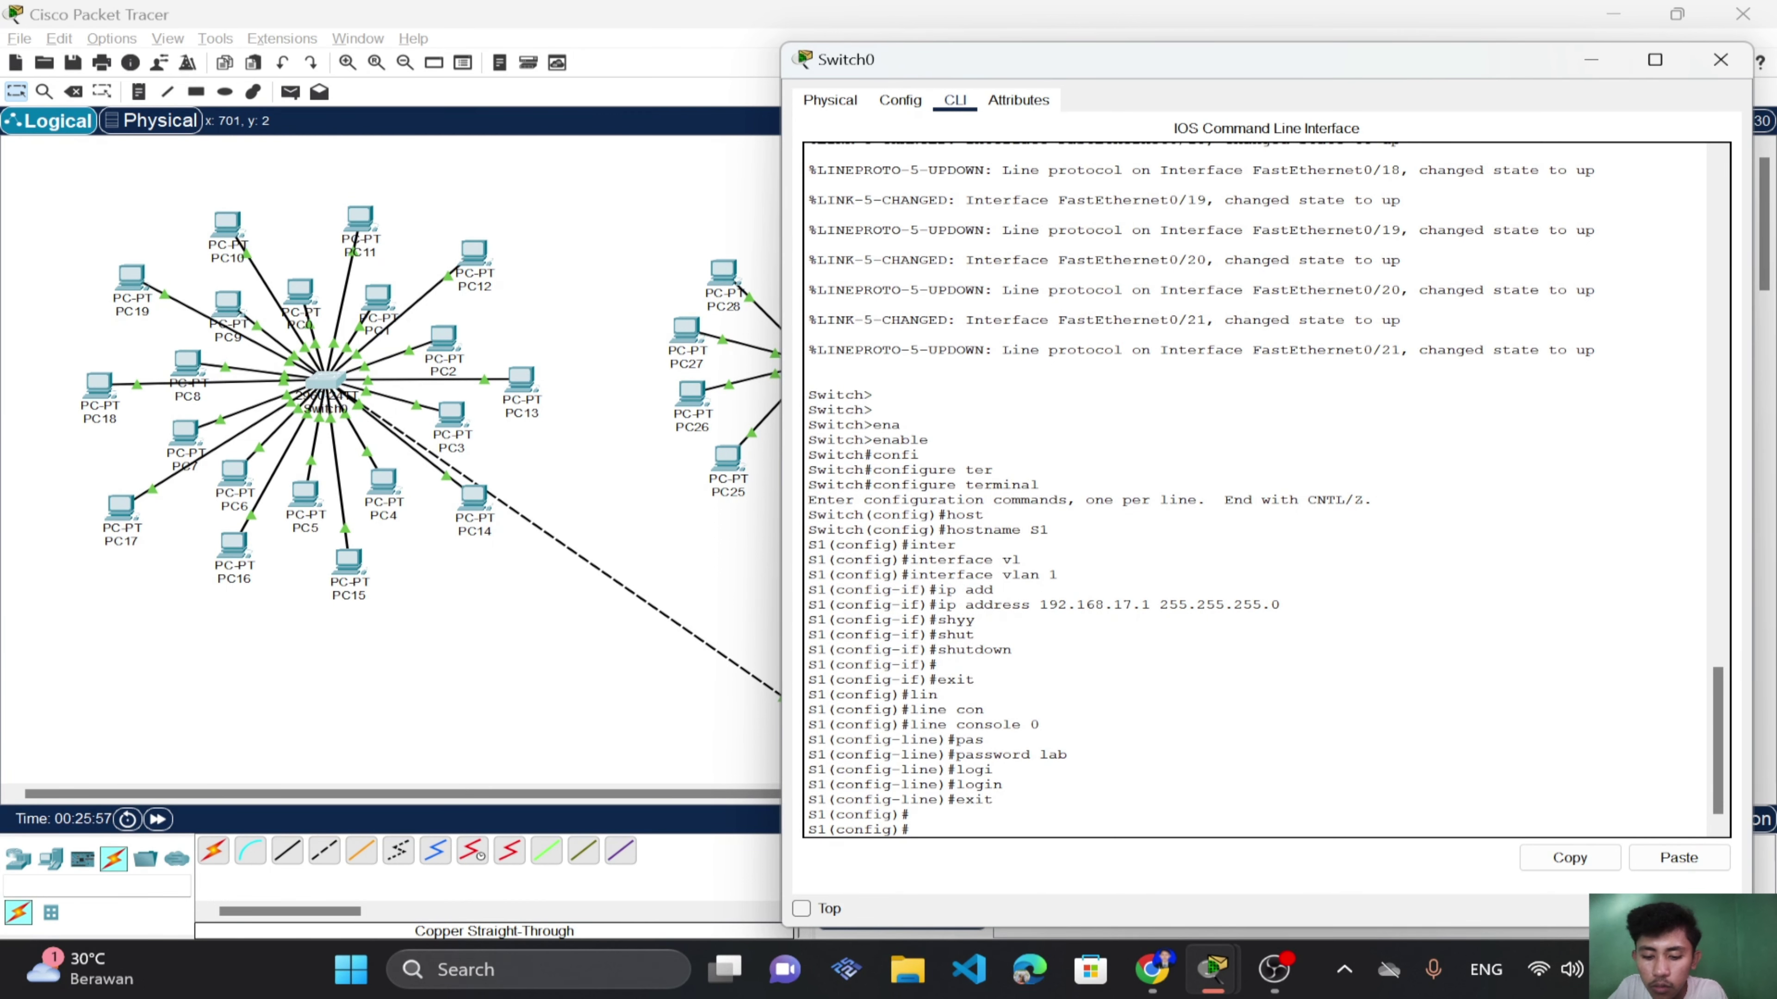
Set the enable secret password on S1 from global configuration mode.
{"action": "type", "text": "en"}
{"action": "key", "text": "Tab"}
{"action": "type", "text": "a"}
{"action": "key", "text": "Tab"}
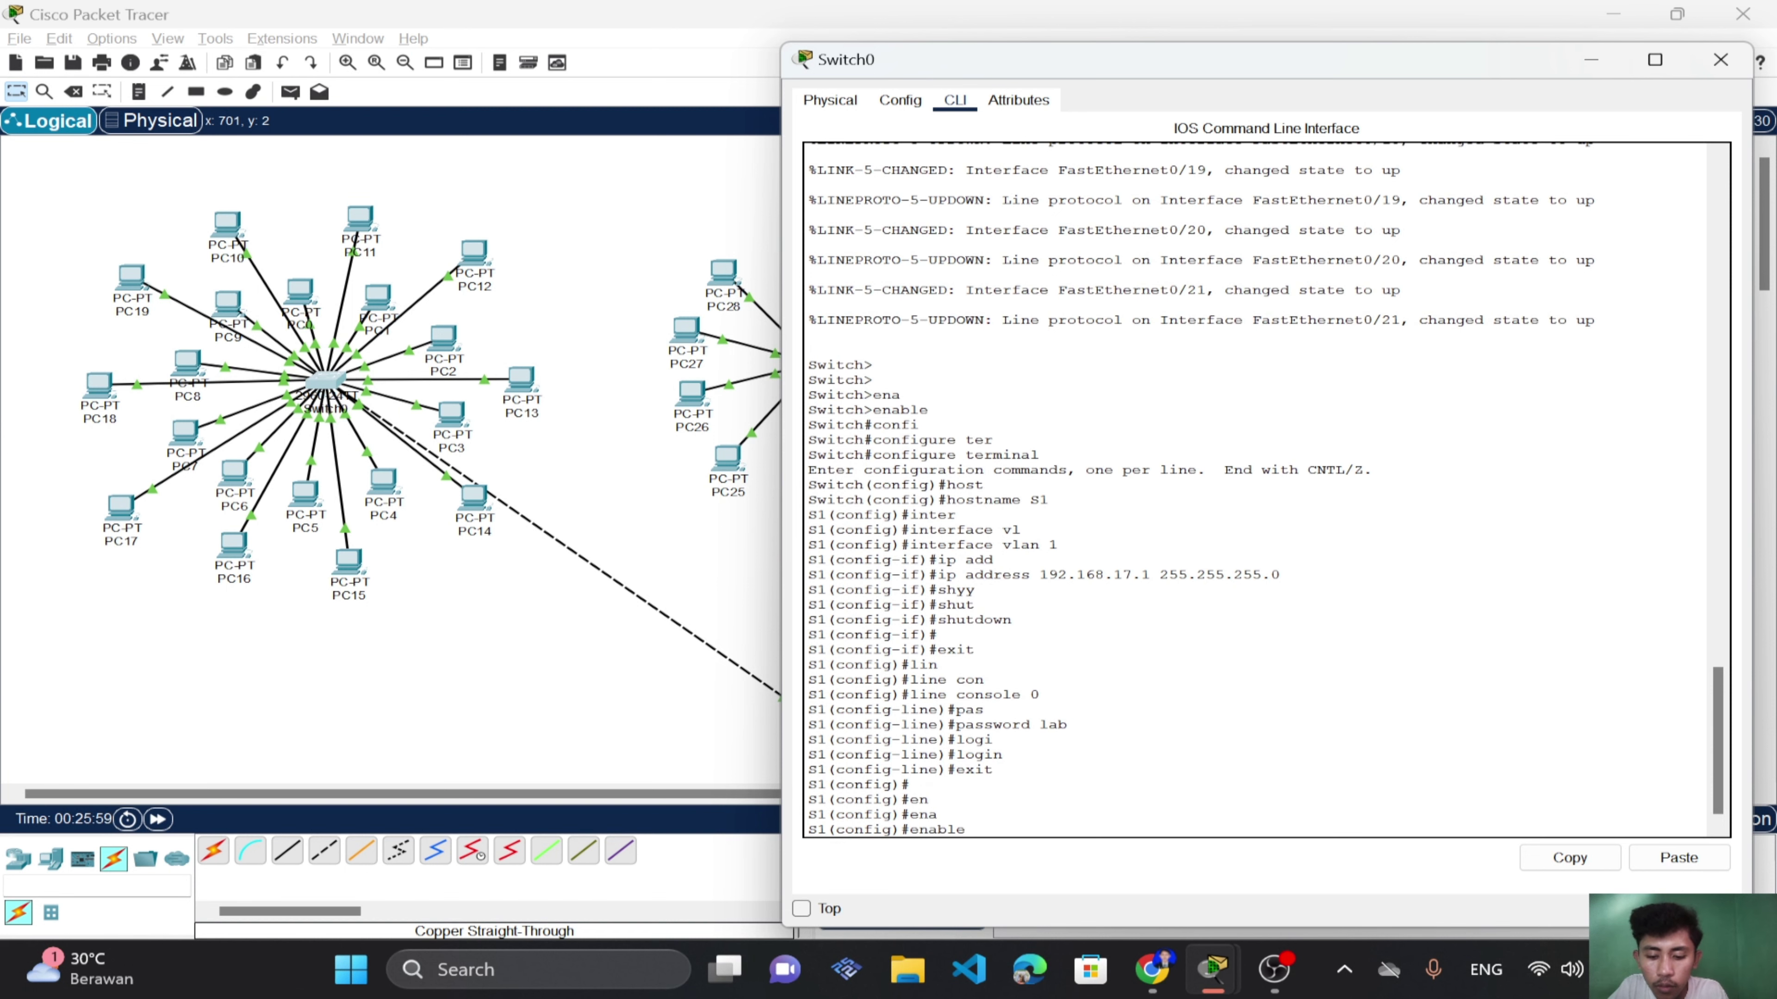
{"action": "type", "text": "sec"}
{"action": "key", "text": "Tab"}
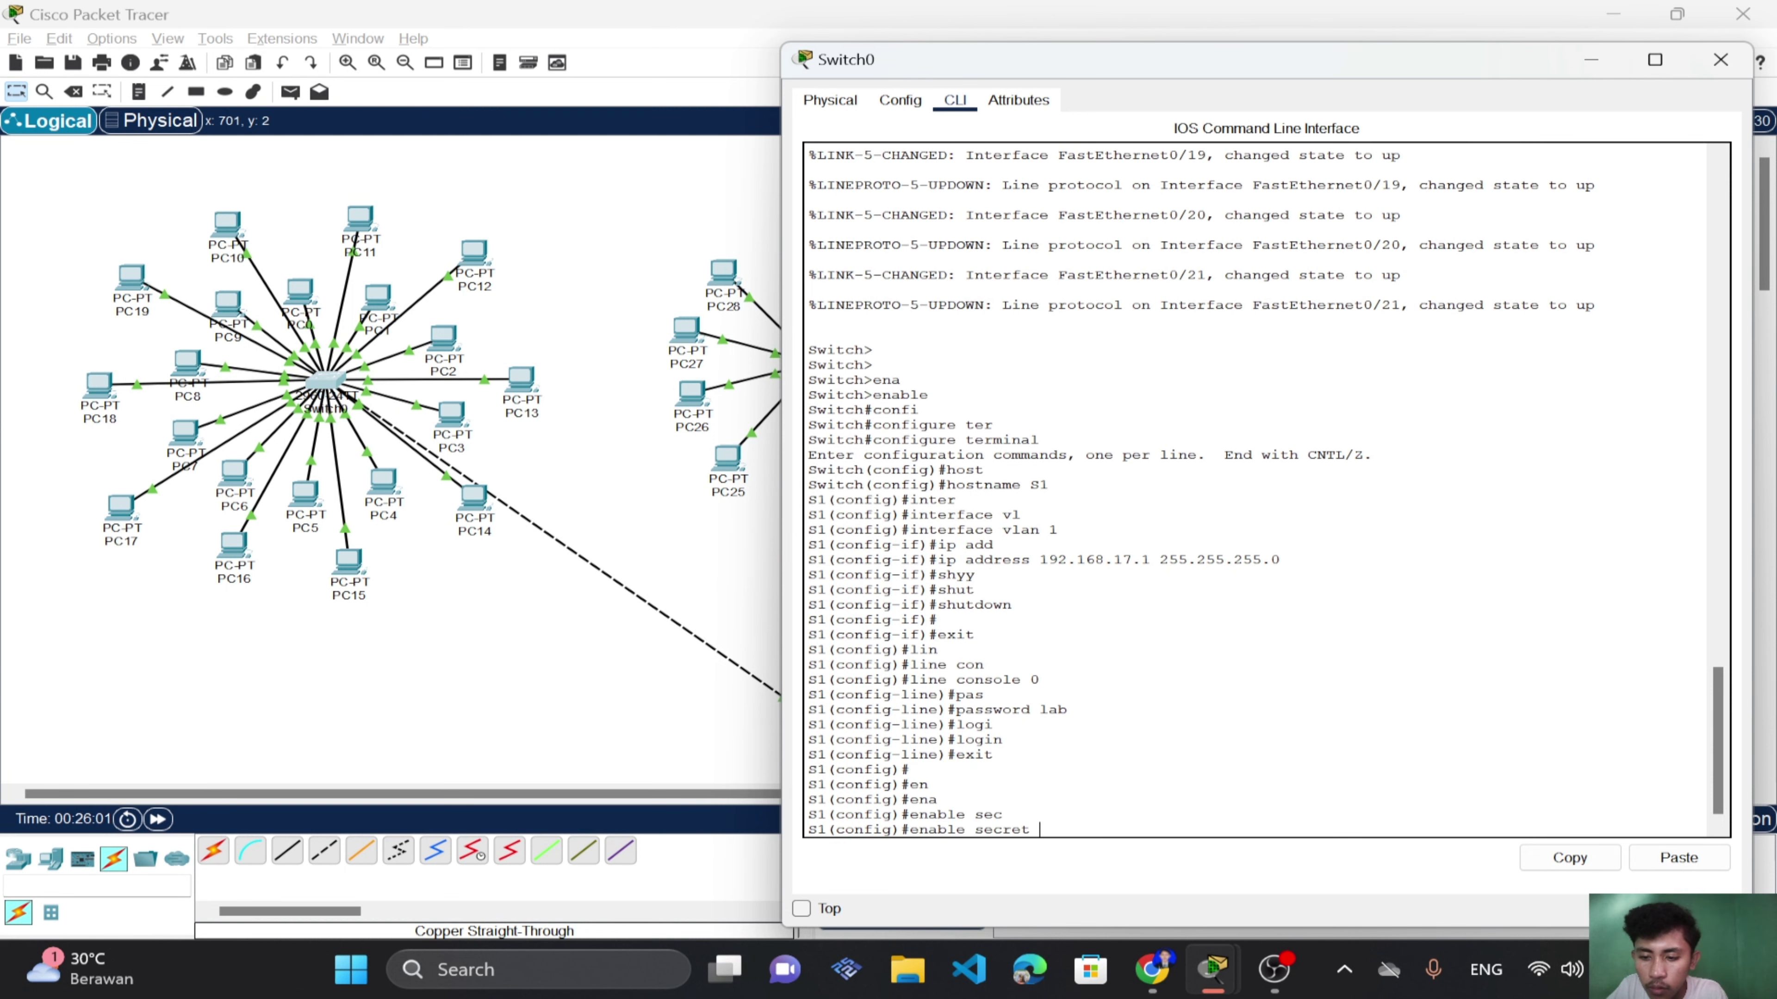
{"action": "type", "text": "la"}
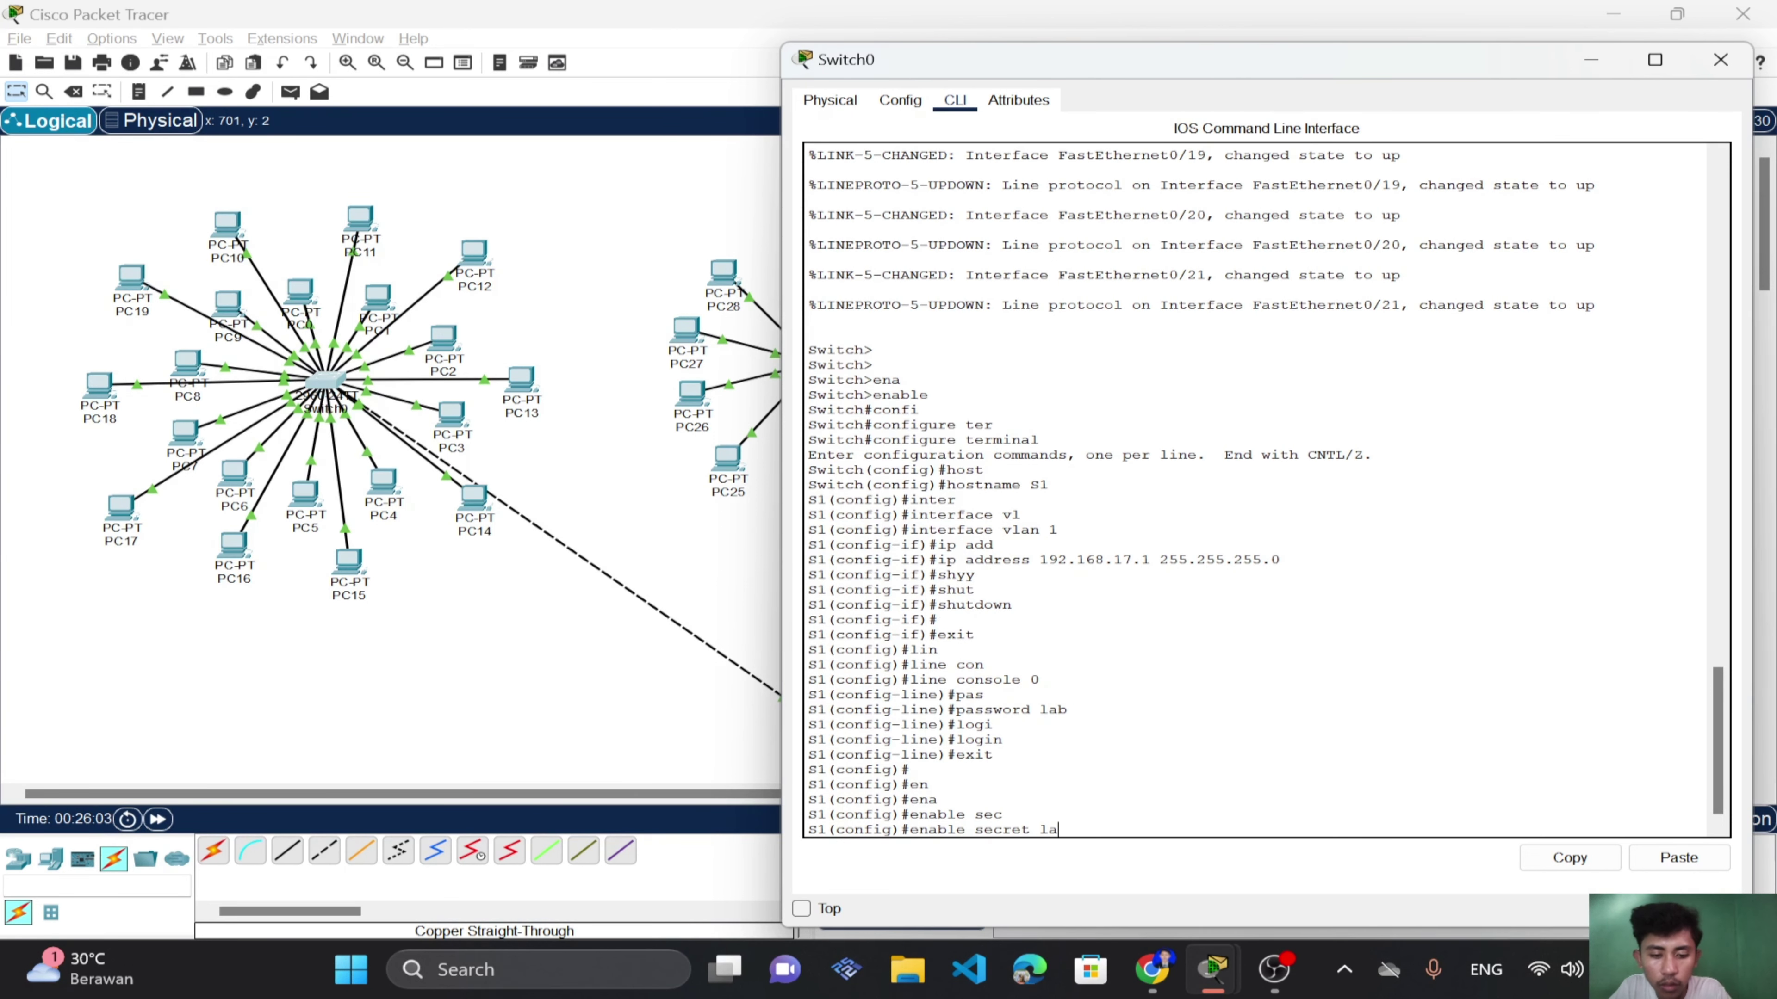
{"action": "type", "text": "borat"}
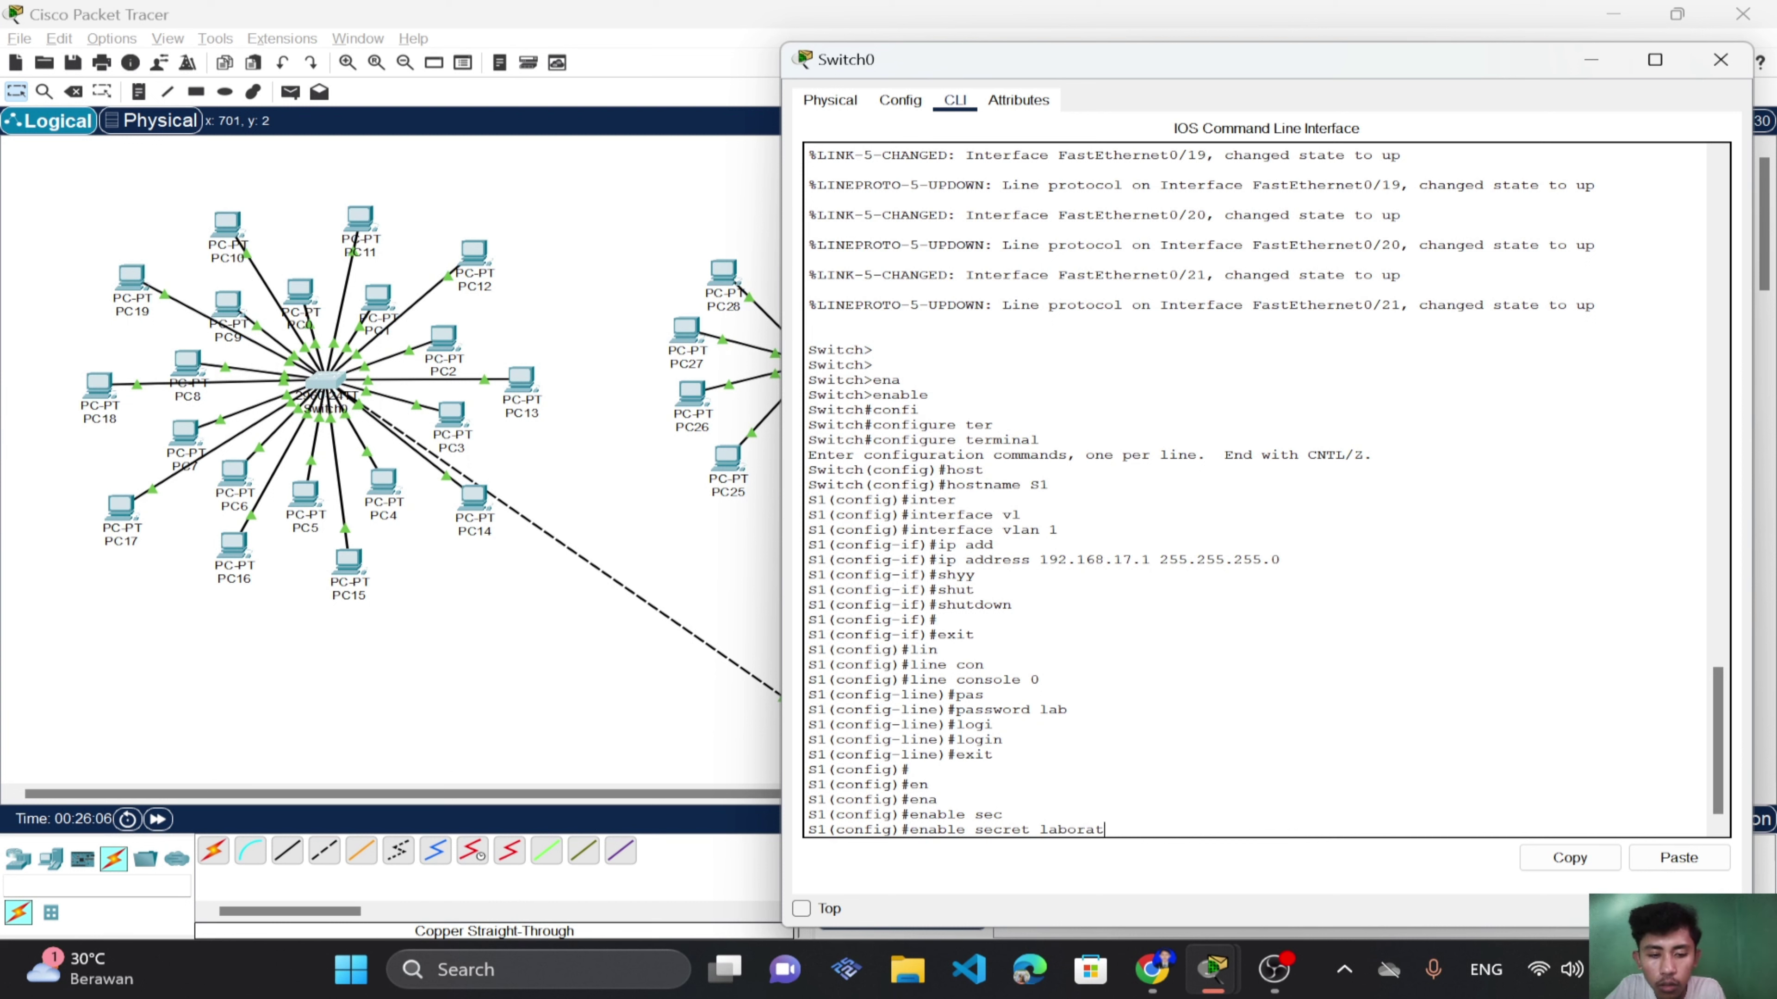
{"action": "type", "text": "oriu"}
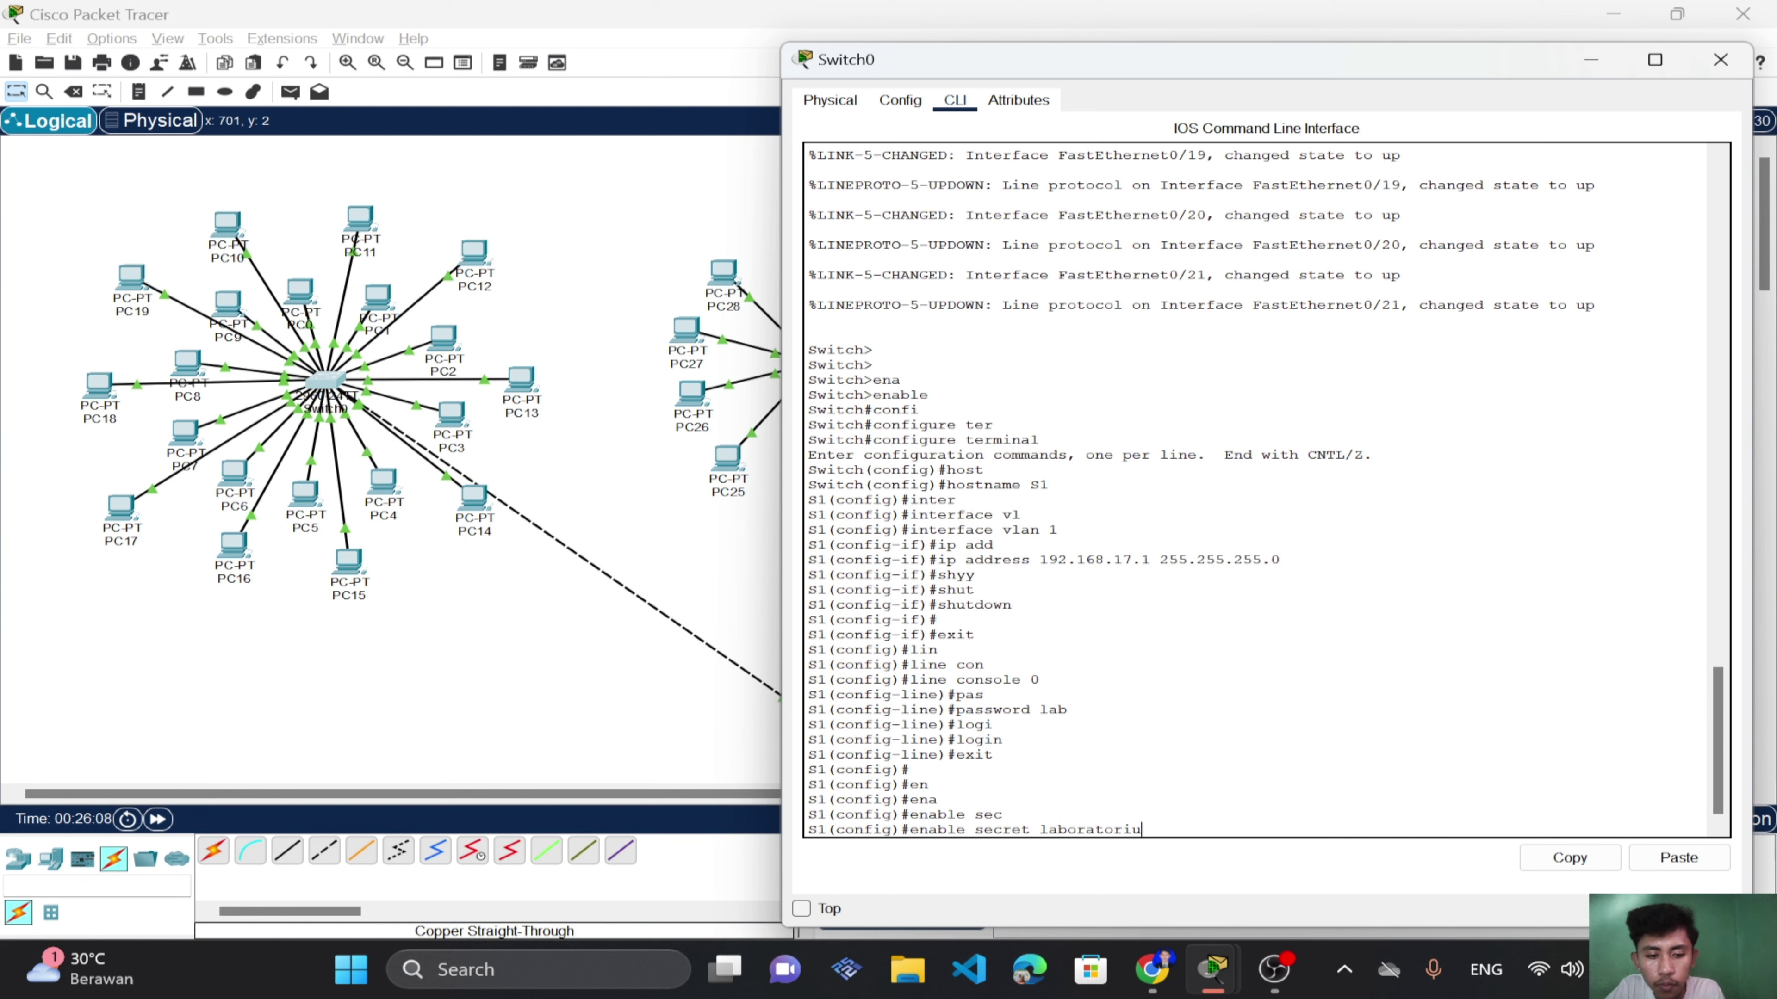
{"action": "key", "text": "BackSpace"}
{"action": "key", "text": "BackSpace"}
{"action": "key", "text": "BackSpace"}
{"action": "key", "text": "BackSpace"}
{"action": "key", "text": "BackSpace"}
{"action": "key", "text": "BackSpace"}
{"action": "key", "text": "BackSpace"}
{"action": "key", "text": "BackSpace"}
{"action": "key", "text": "BackSpace"}
{"action": "key", "text": "BackSpace"}
{"action": "key", "text": "BackSpace"}
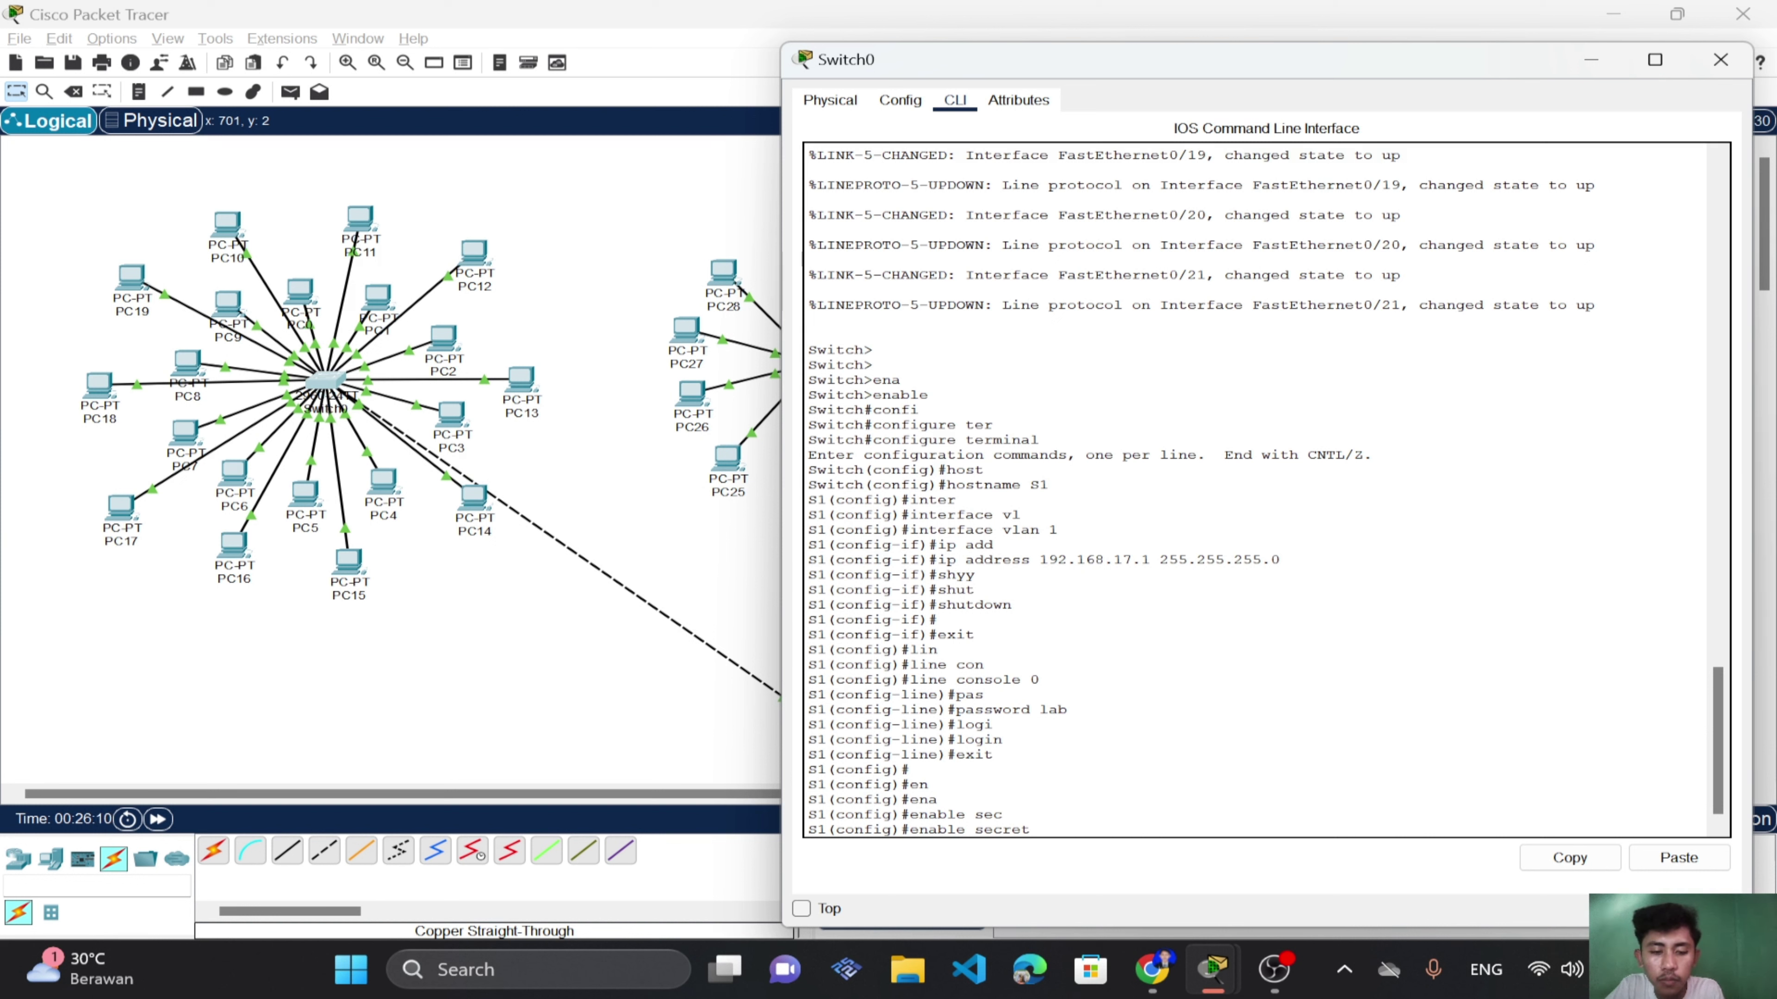
{"action": "type", "text": "labor"}
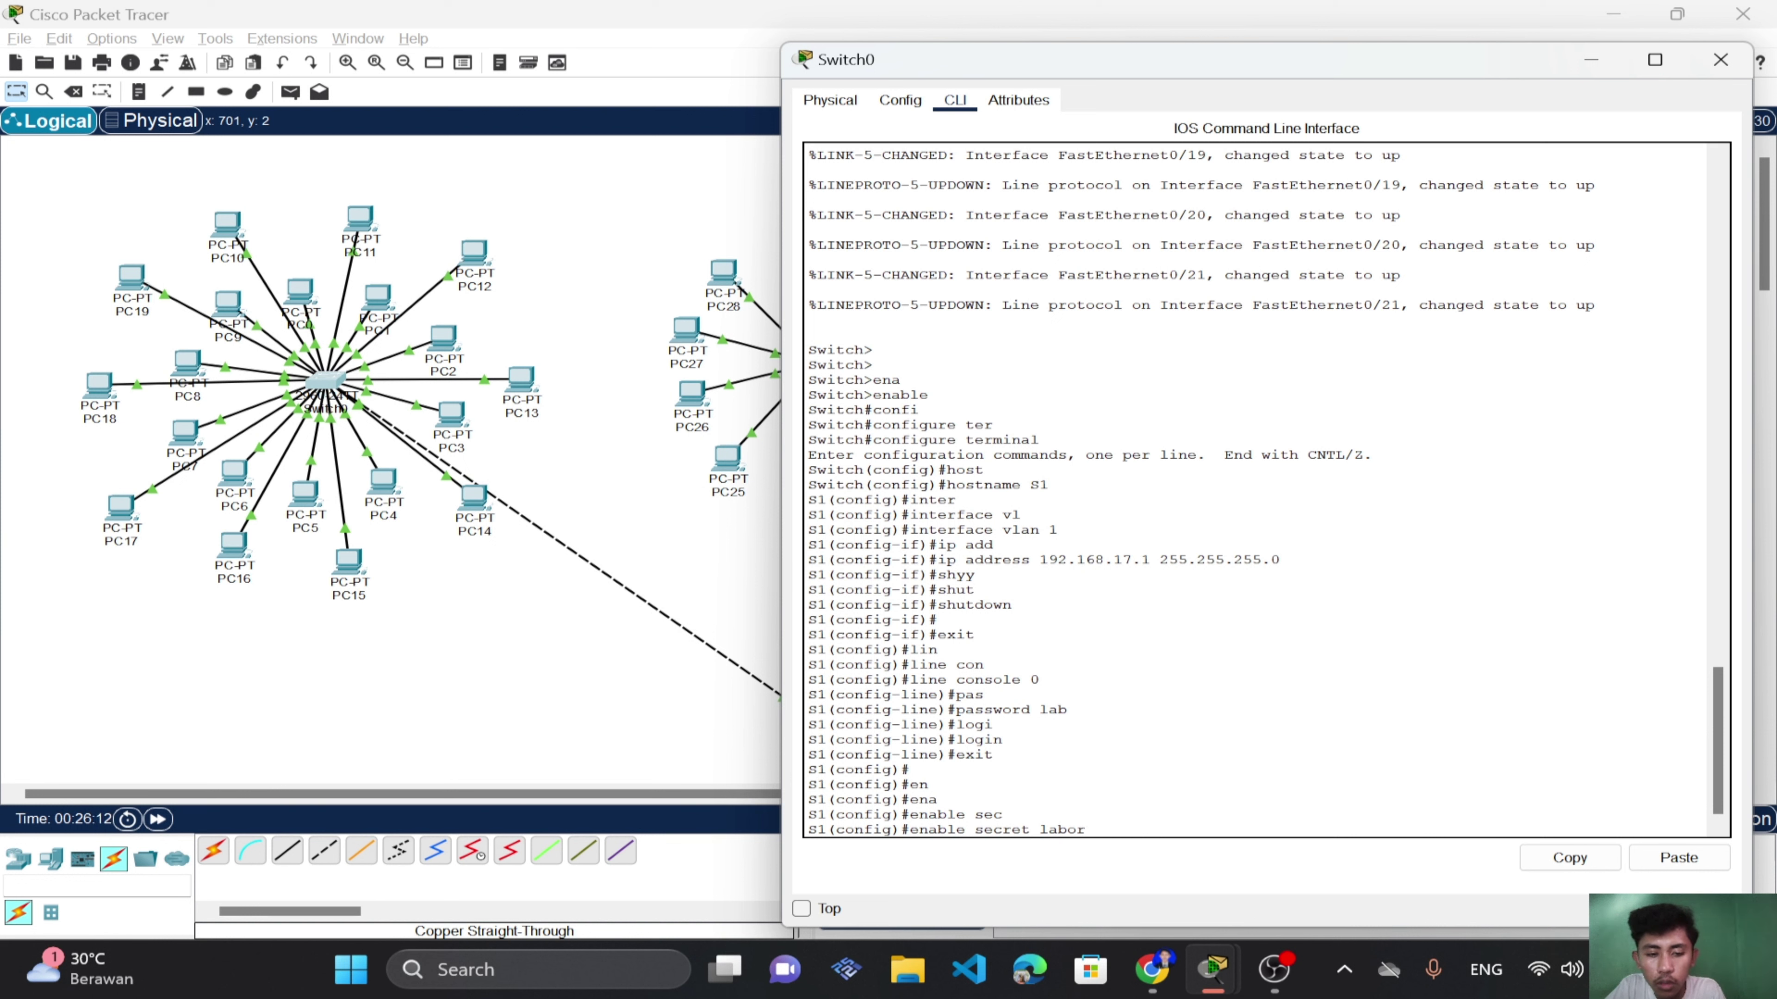
{"action": "type", "text": "ato"}
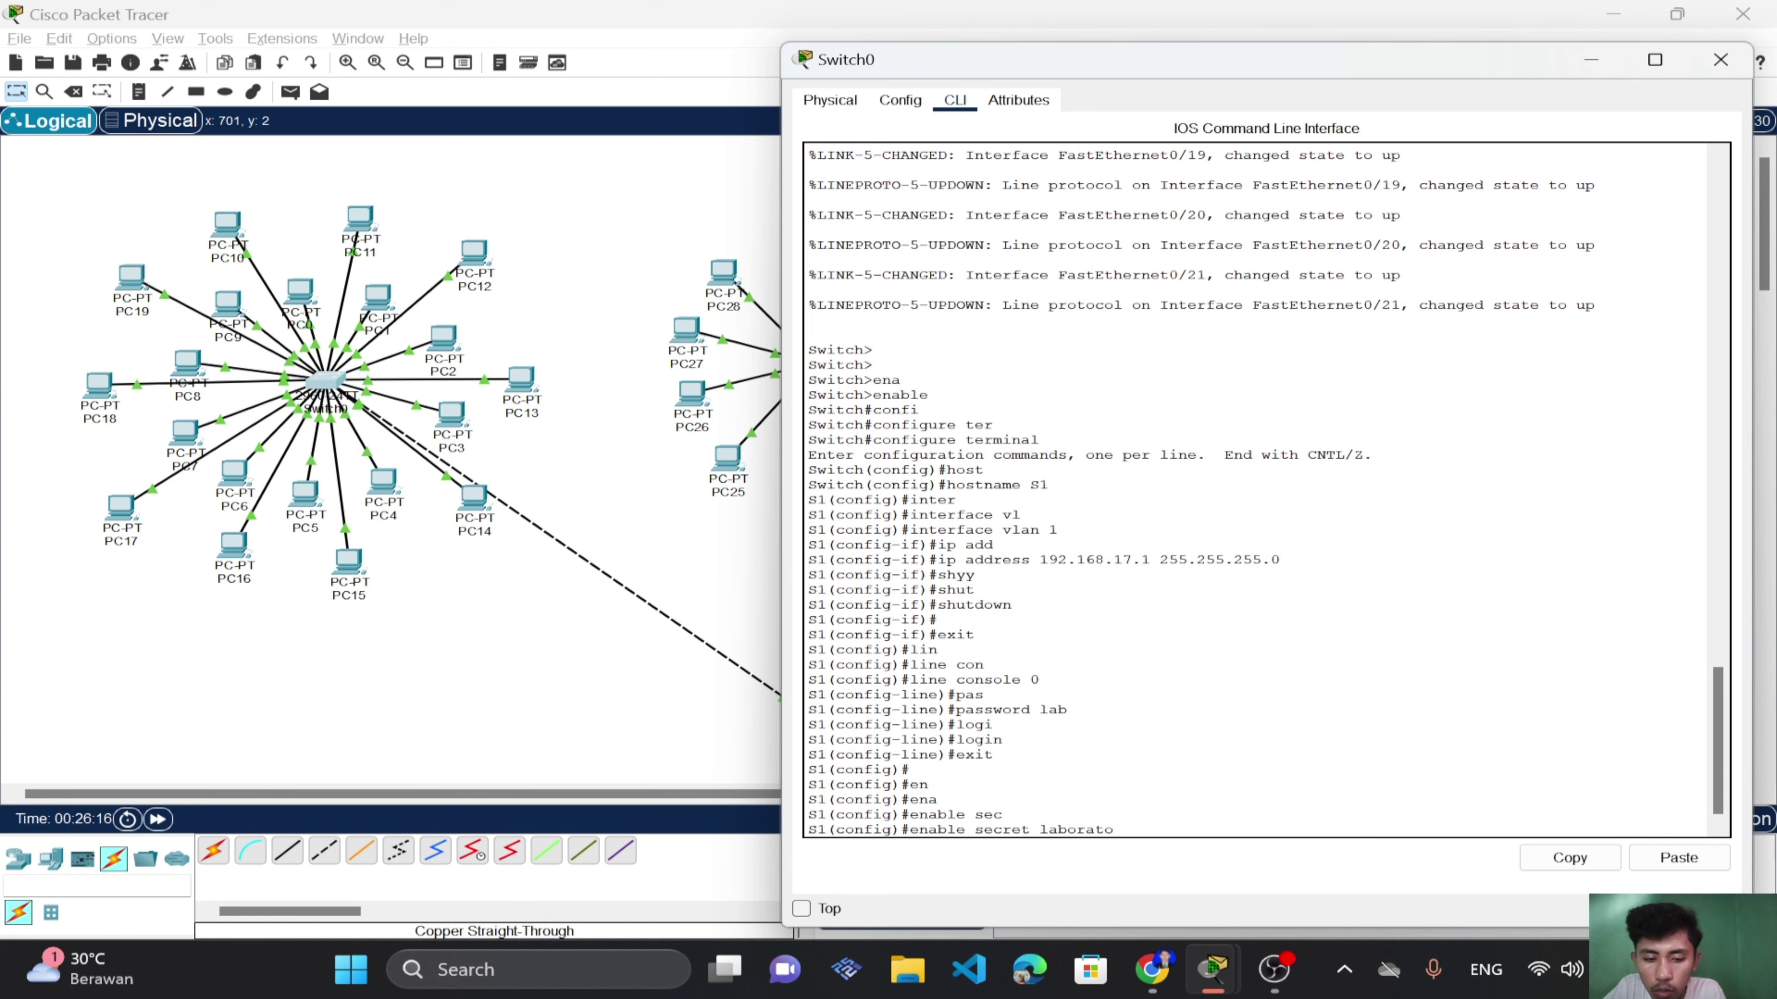
{"action": "type", "text": "rium"}
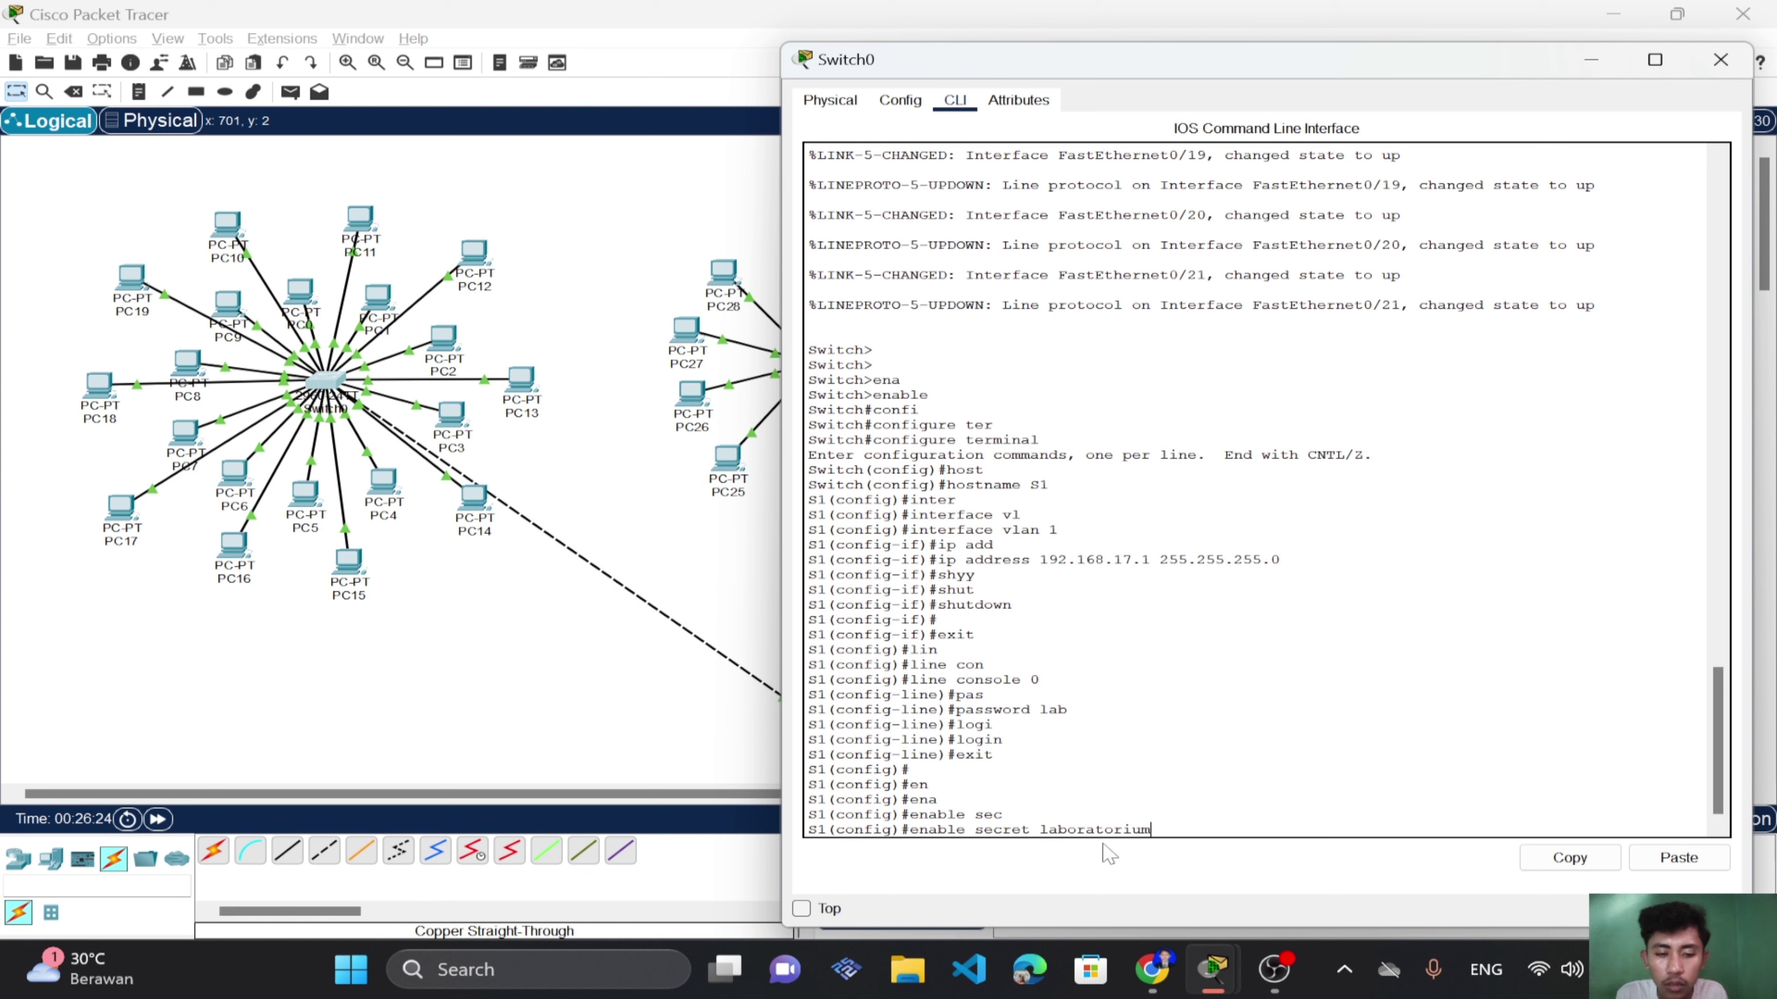
{"action": "left_click_drag", "start_coordinate": [1040, 830], "coordinate": [1151, 830]}
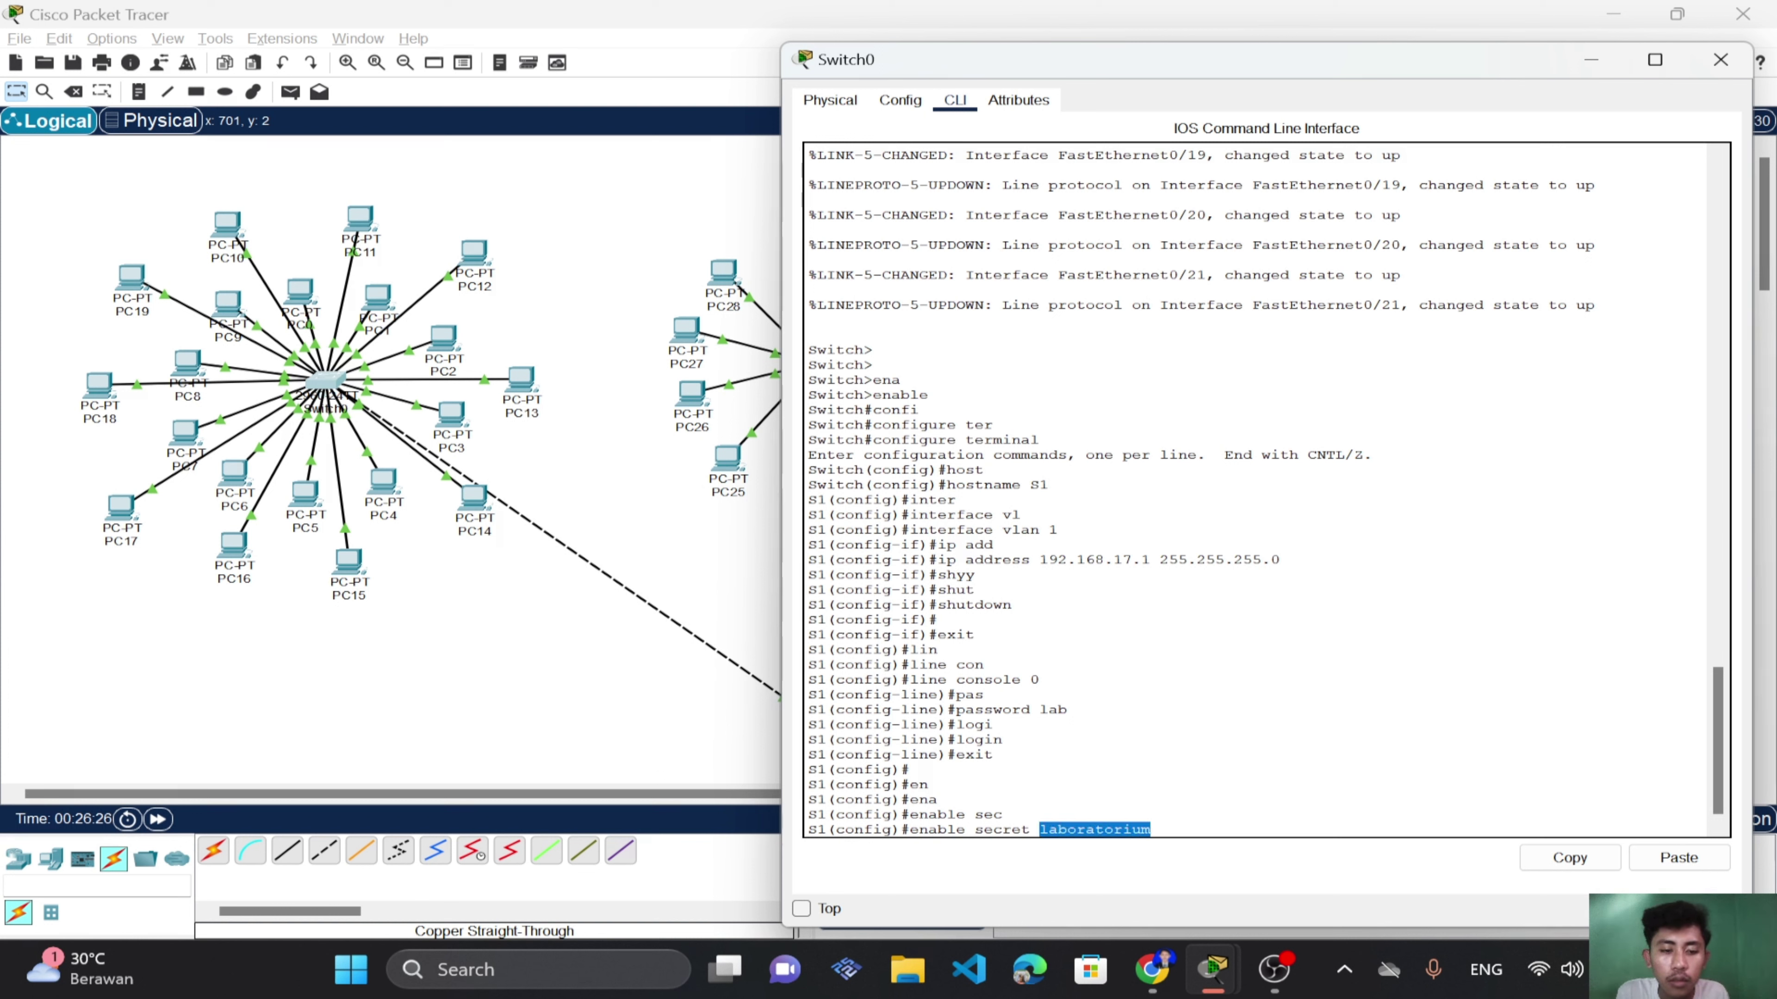
{"action": "left_click", "coordinate": [1150, 829]}
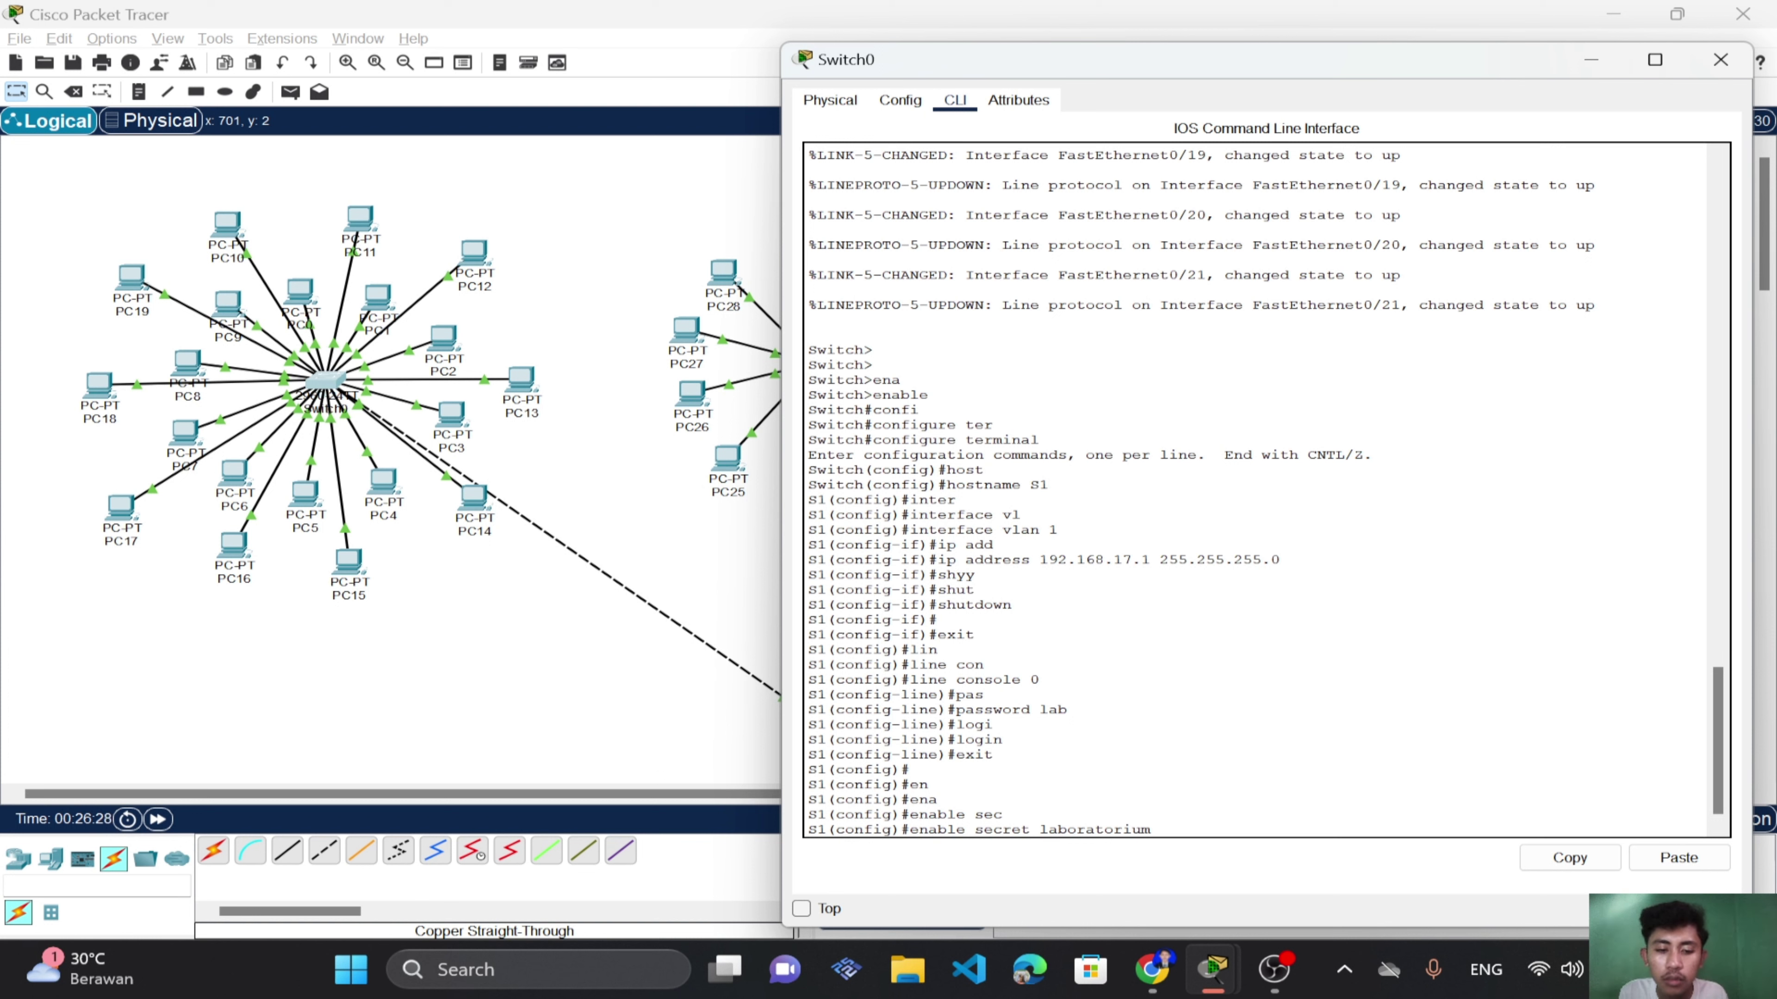
{"action": "double_click", "coordinate": [1094, 829]}
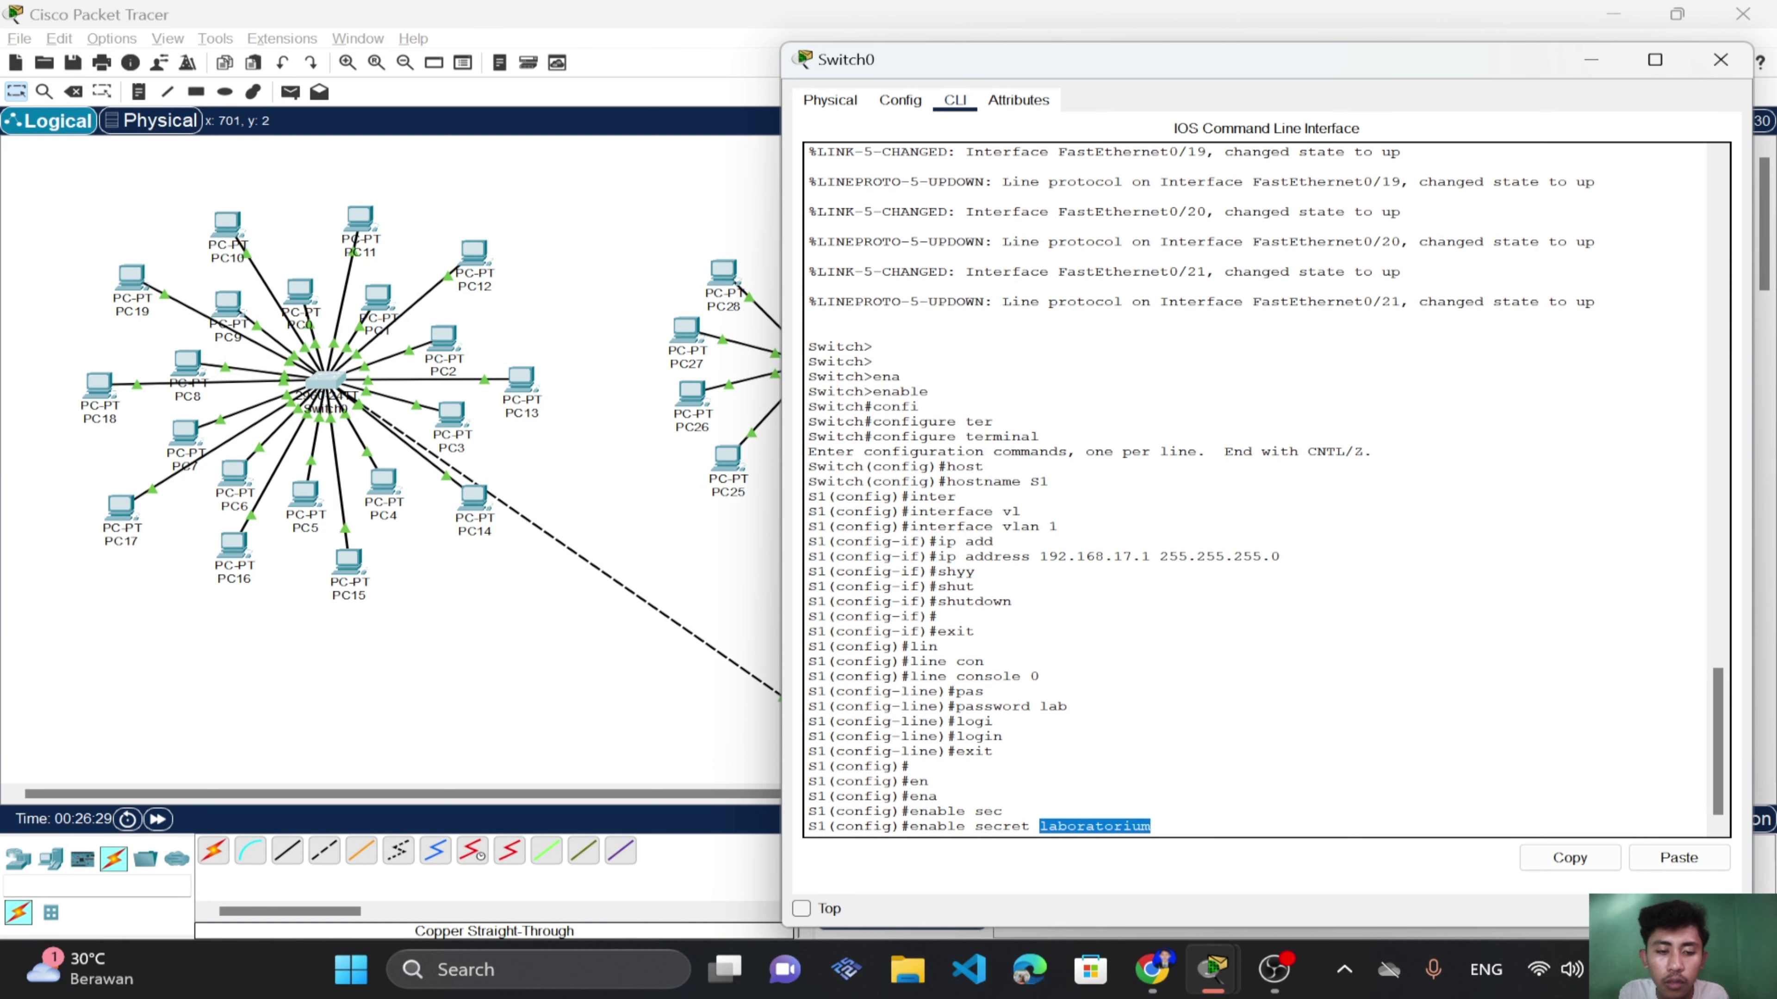
{"action": "left_click", "coordinate": [1004, 812]}
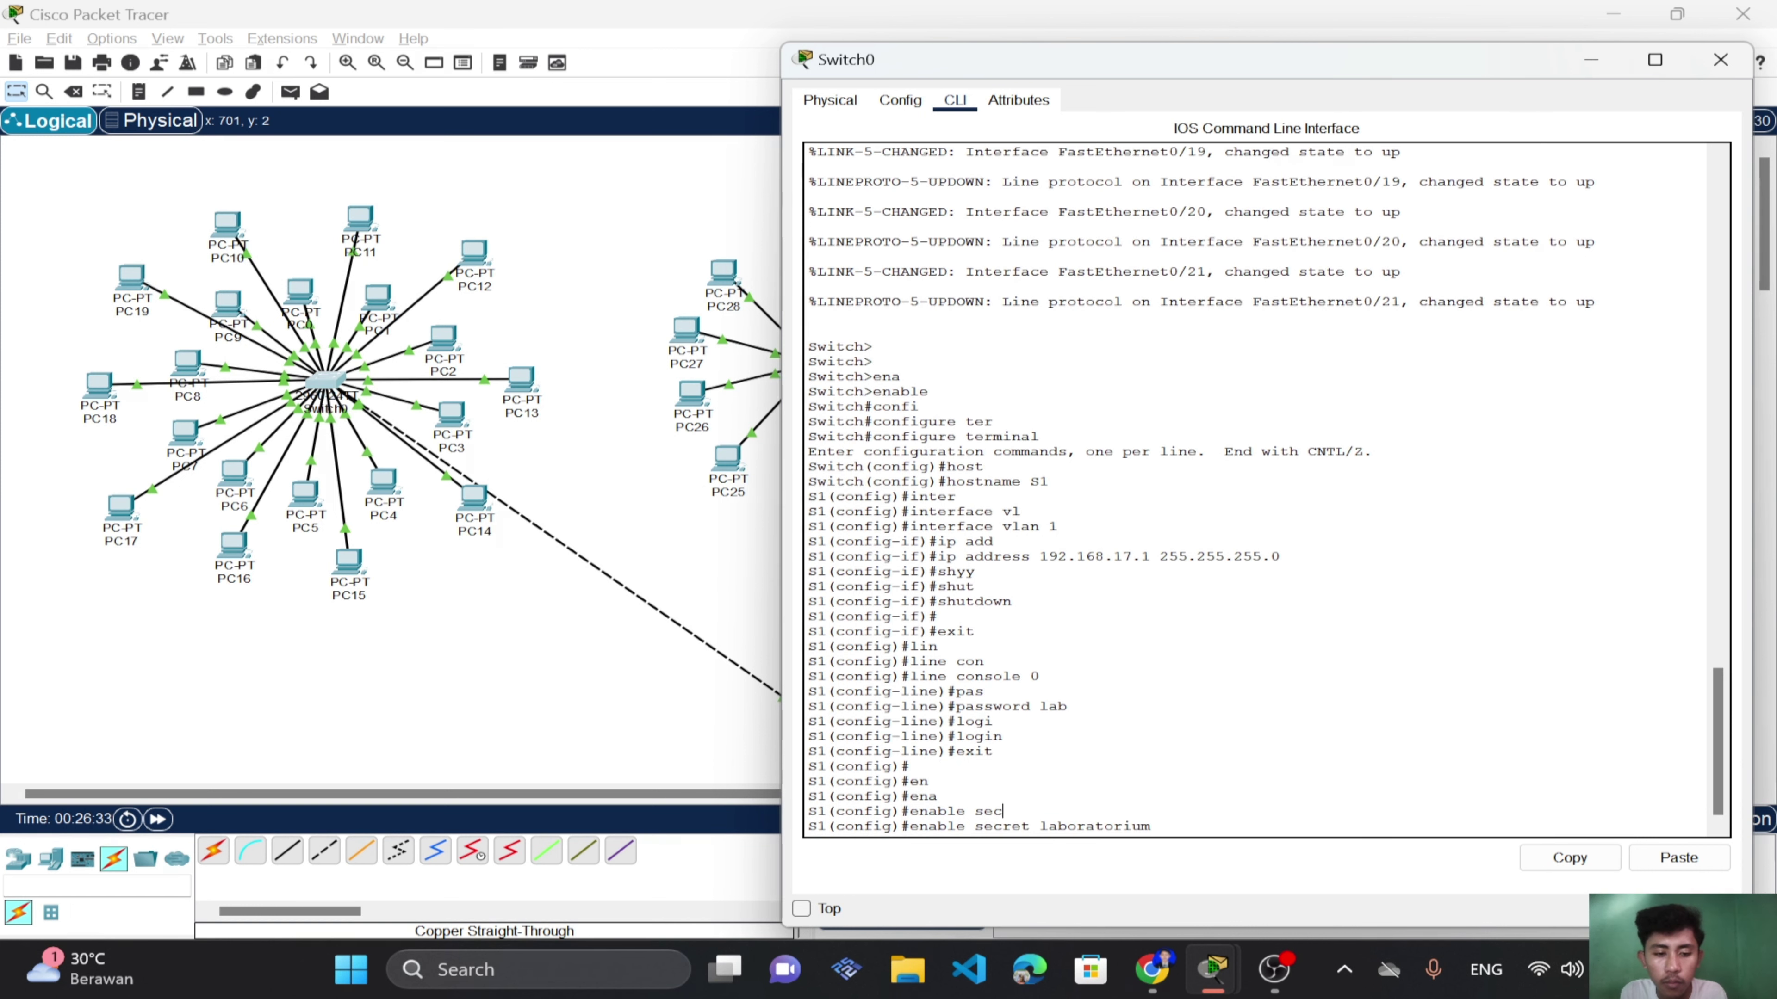
{"action": "type", "text": "\\"}
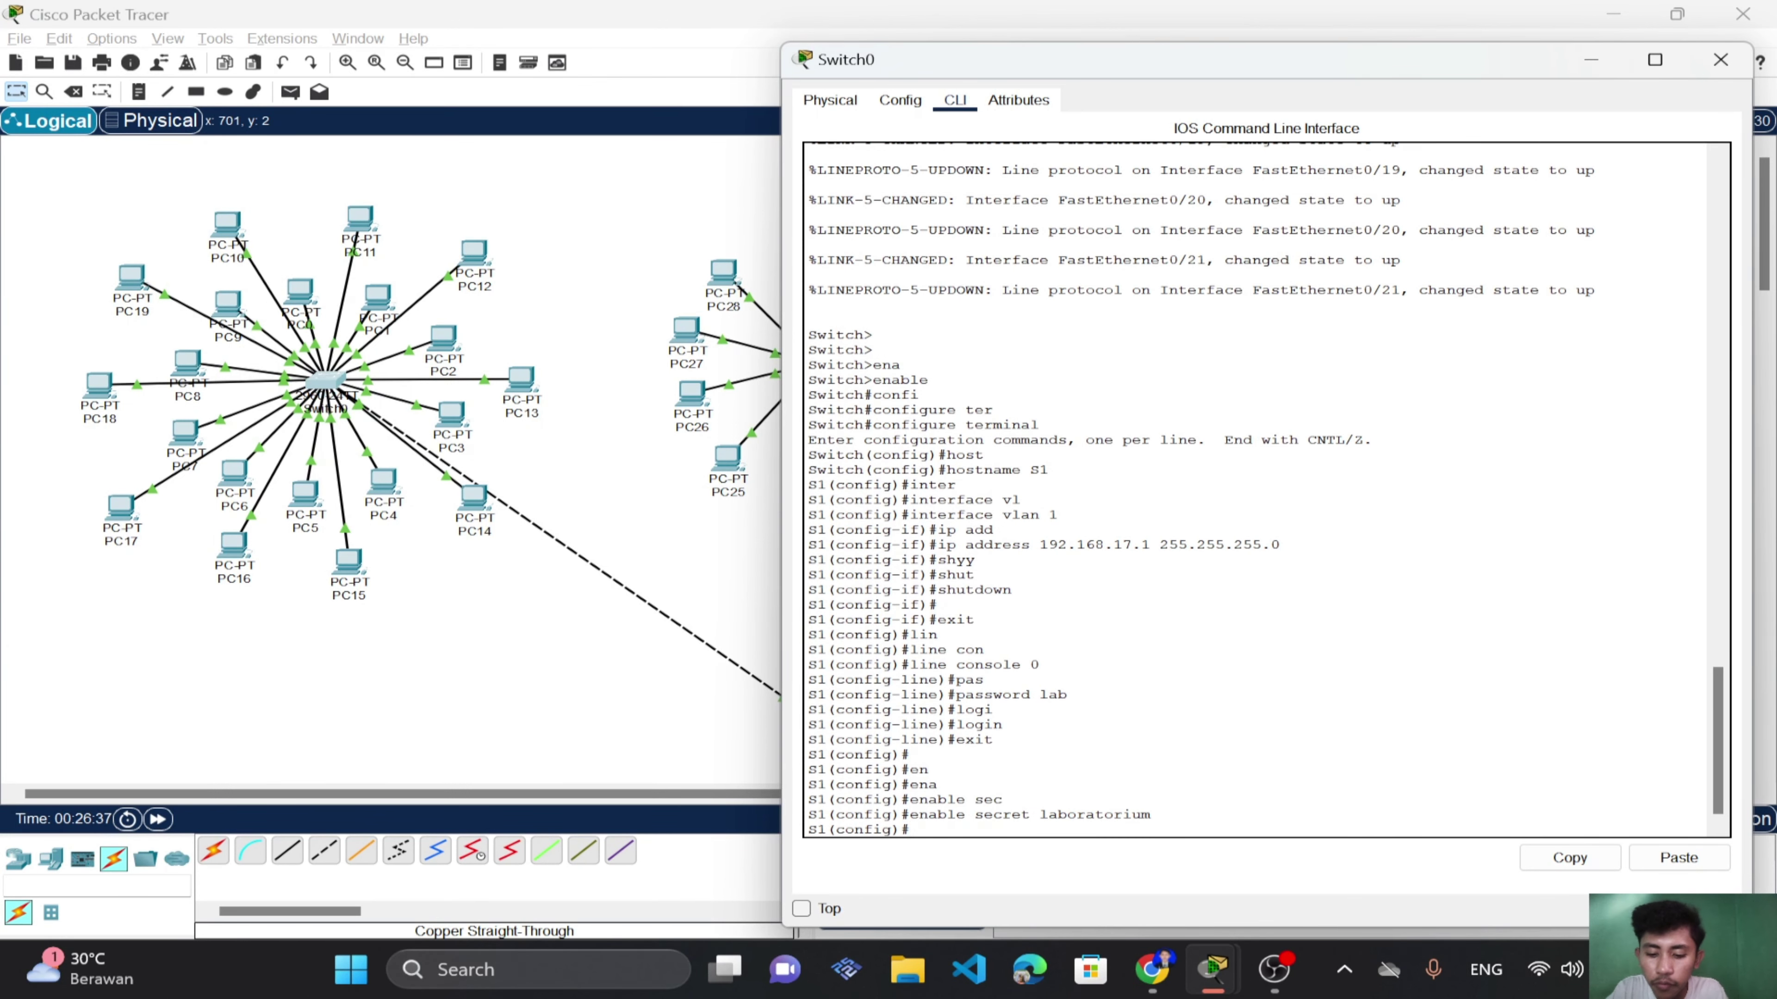
Turn on password encryption on S1 with the service password-encryption command.
{"action": "type", "text": "ser"}
{"action": "key", "text": "Tab"}
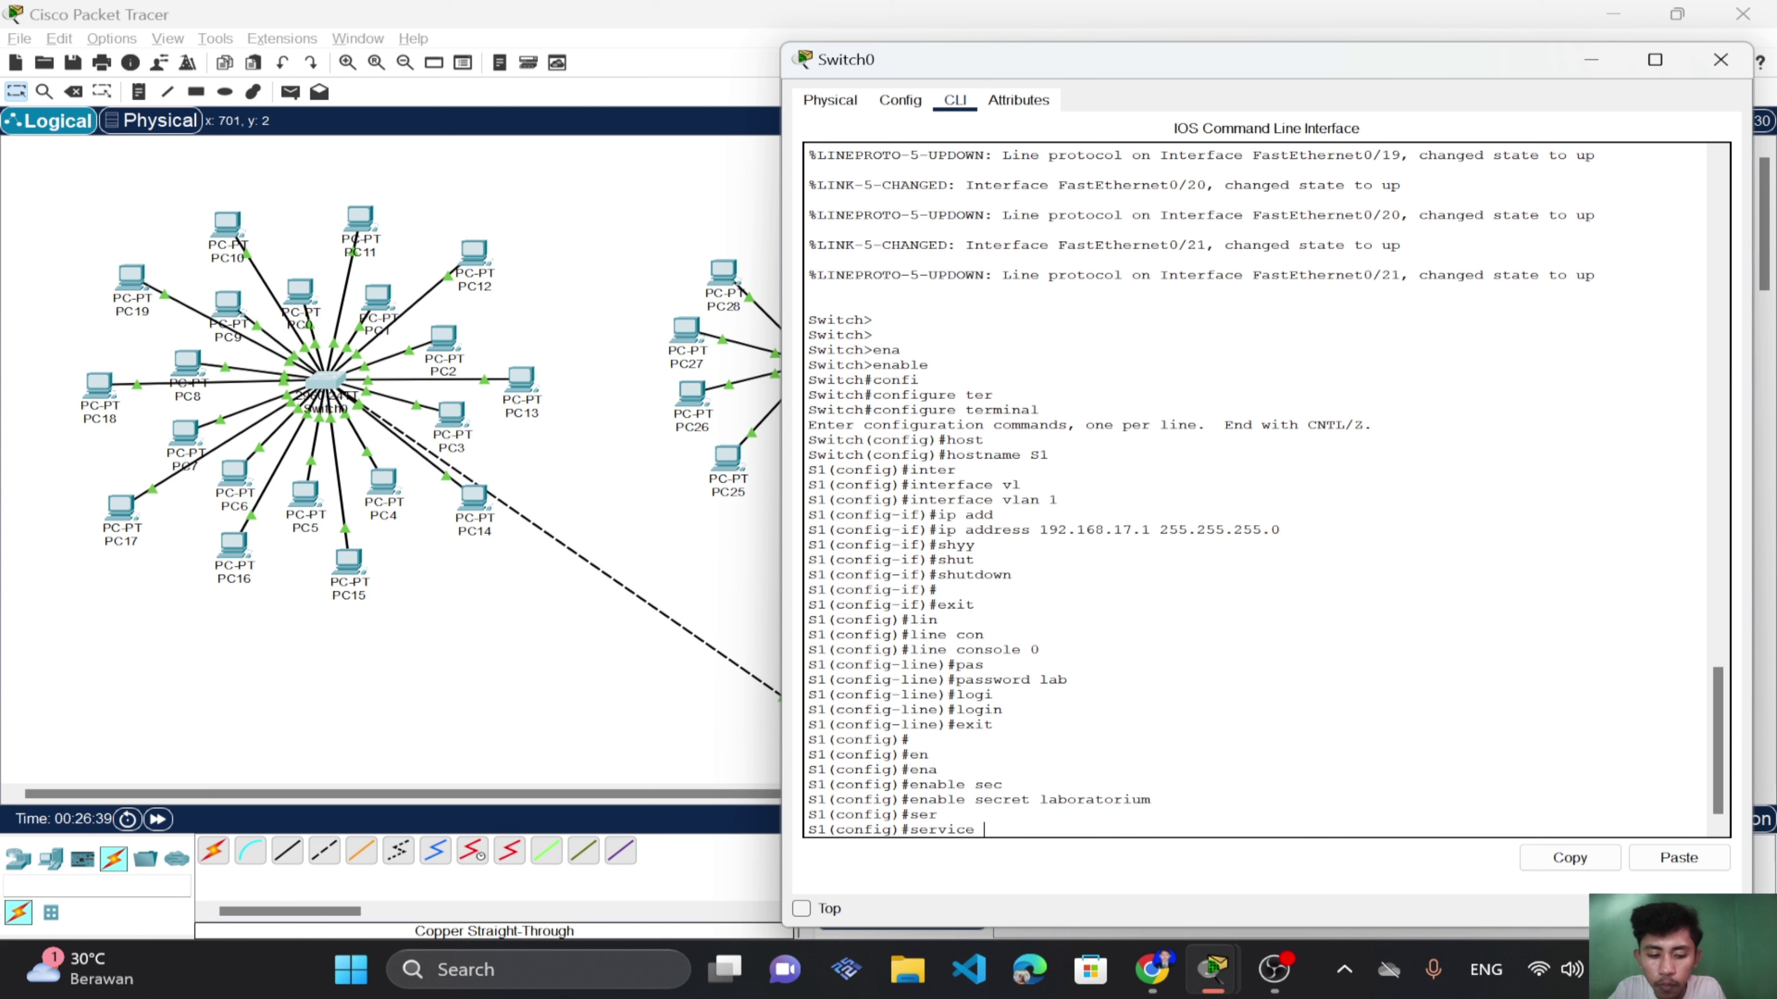
{"action": "type", "text": "paas"}
{"action": "key", "text": "Tab"}
{"action": "key", "text": "BackSpace"}
{"action": "key", "text": "BackSpace"}
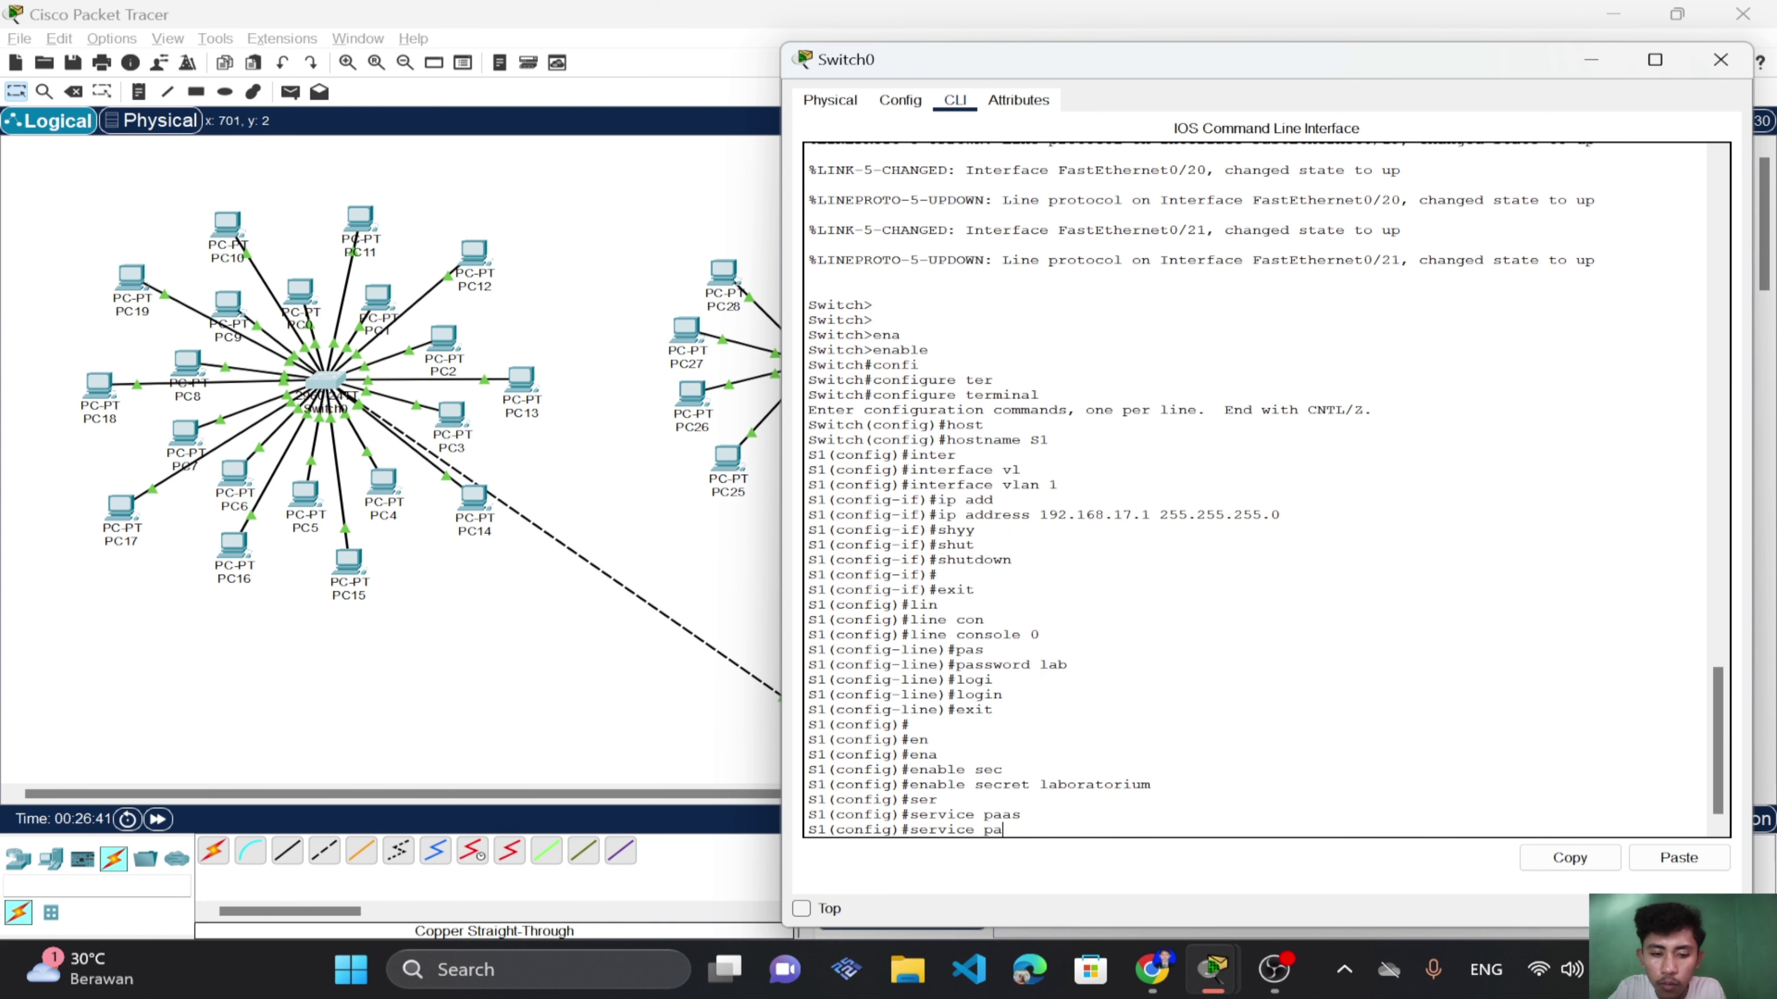
{"action": "type", "text": "s"}
{"action": "key", "text": "Tab"}
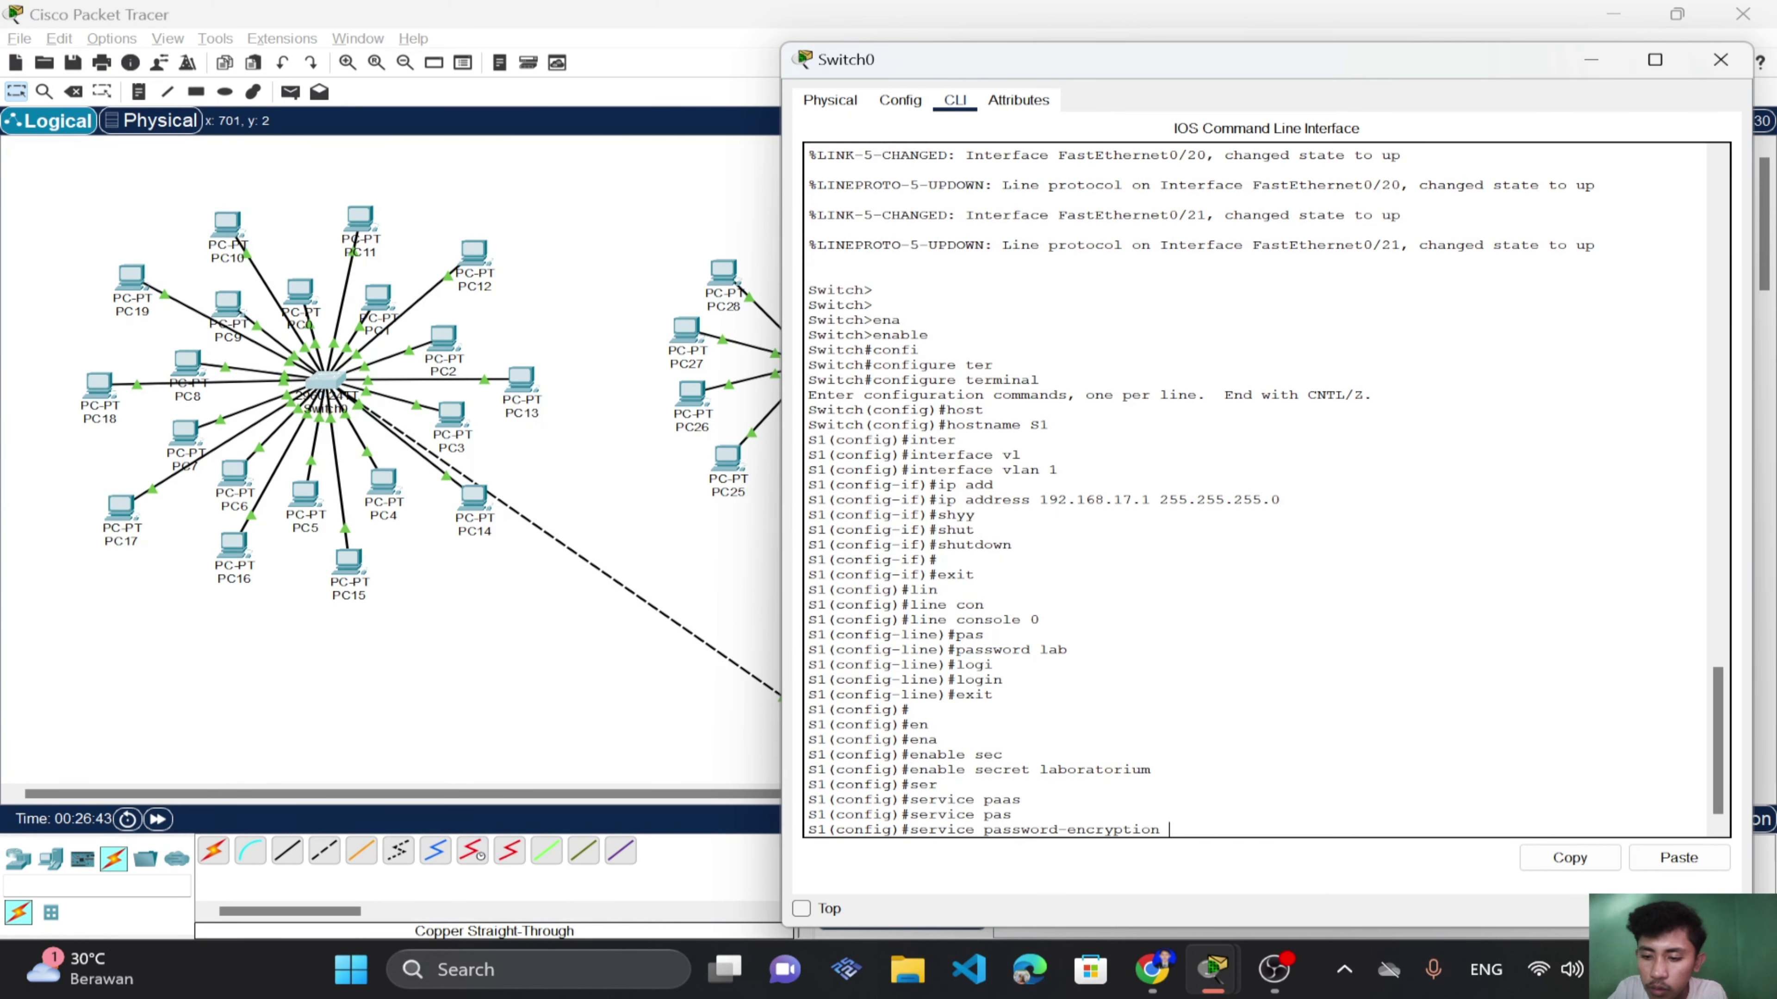
{"action": "key", "text": "Return"}
{"action": "key", "text": "Return"}
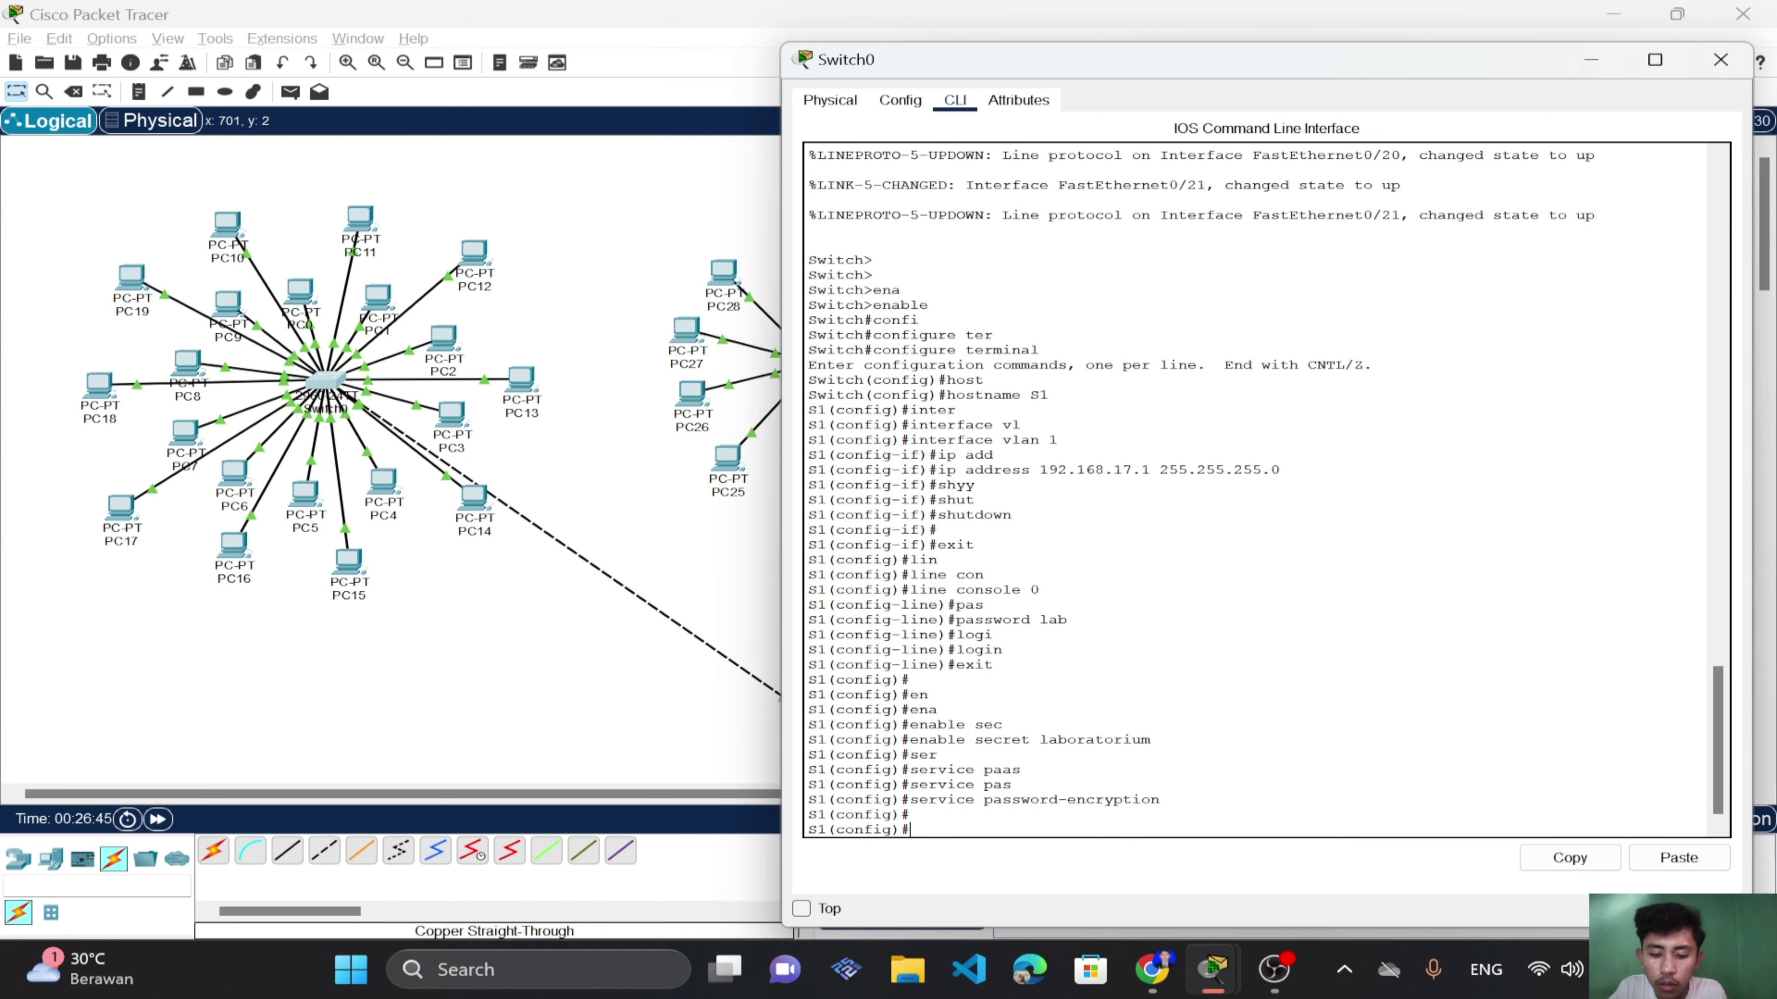
Exit S1's global configuration mode to privileged EXEC mode.
{"action": "type", "text": "exit"}
{"action": "key", "text": "Tab"}
{"action": "key", "text": "Return"}
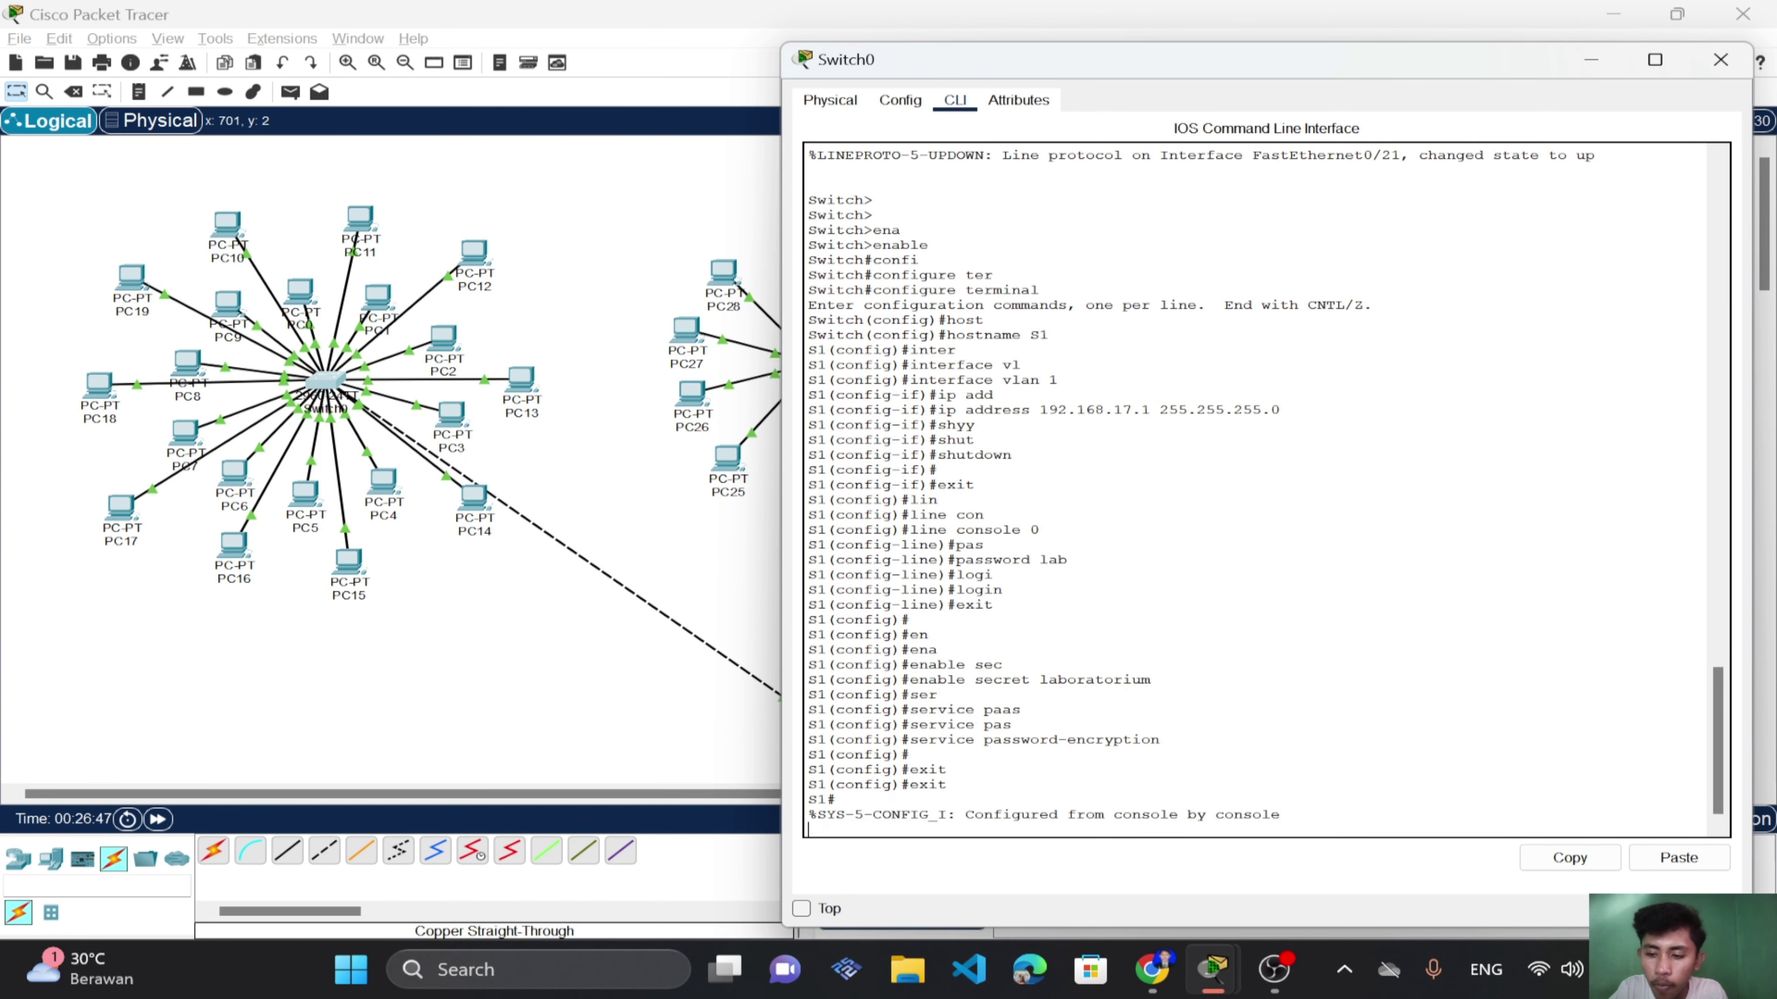
{"action": "key", "text": "Return"}
{"action": "key", "text": "Return"}
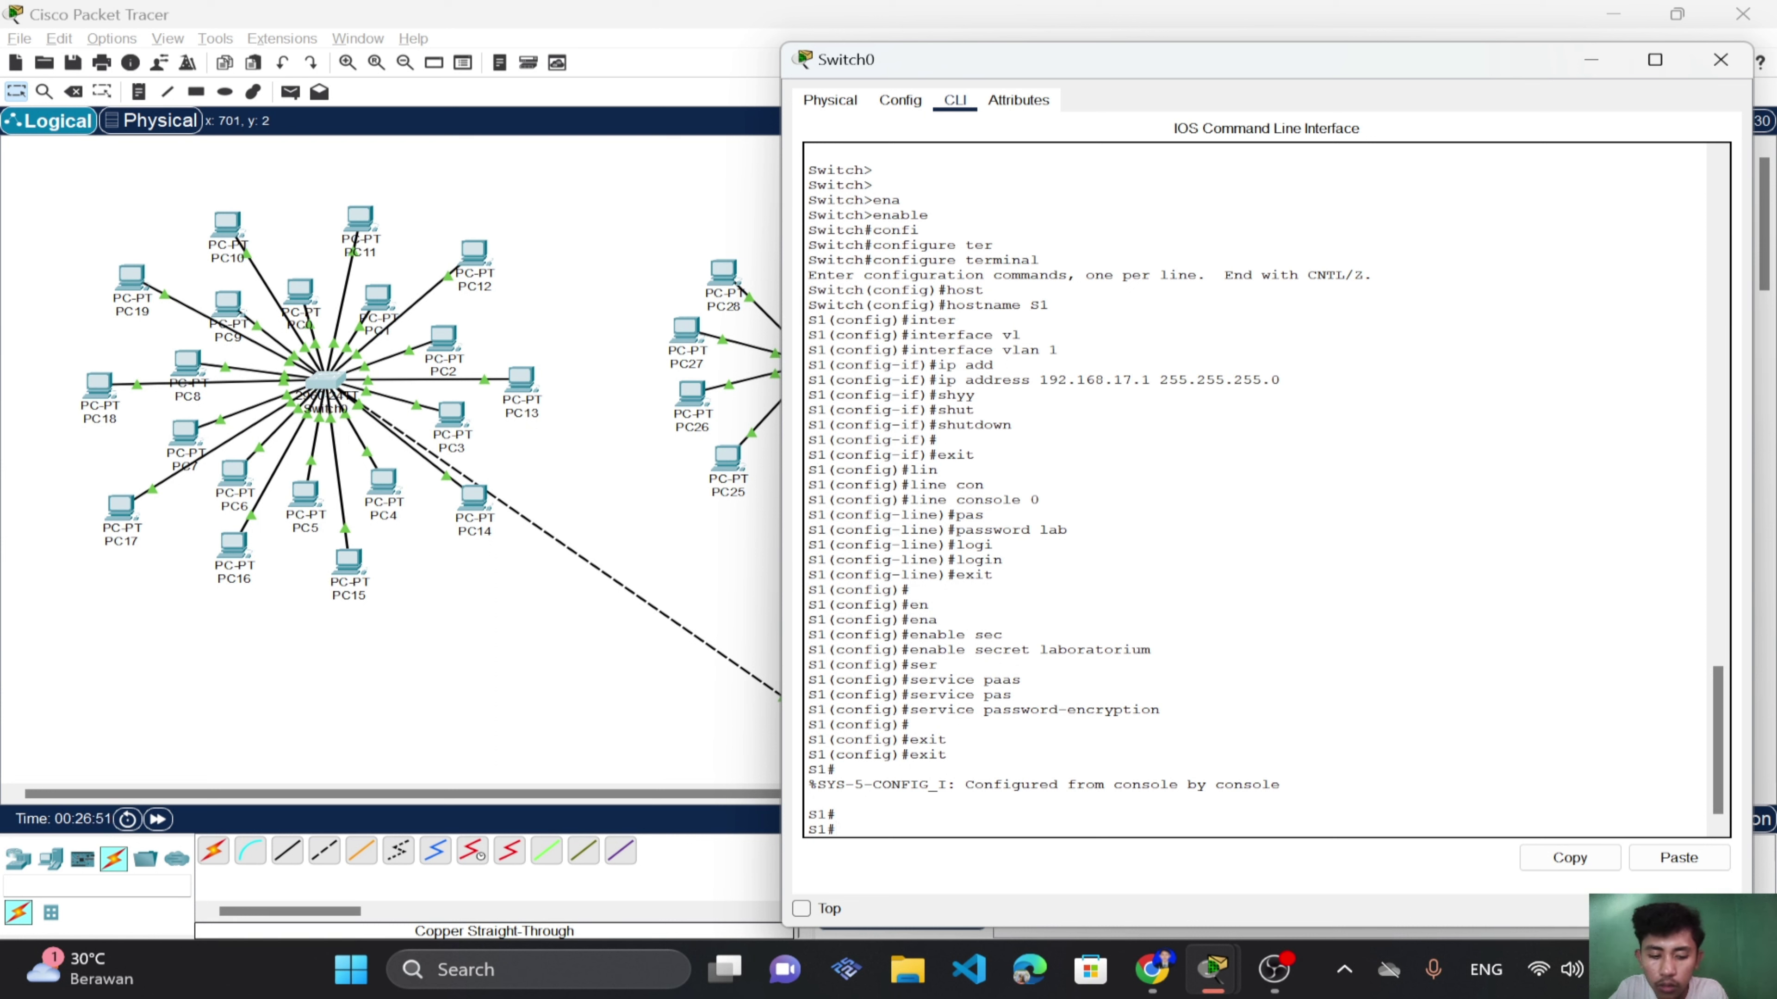
Save S1's running-config to startup-config, accepting the default destination filename.
{"action": "type", "text": "cop"}
{"action": "key", "text": "Tab"}
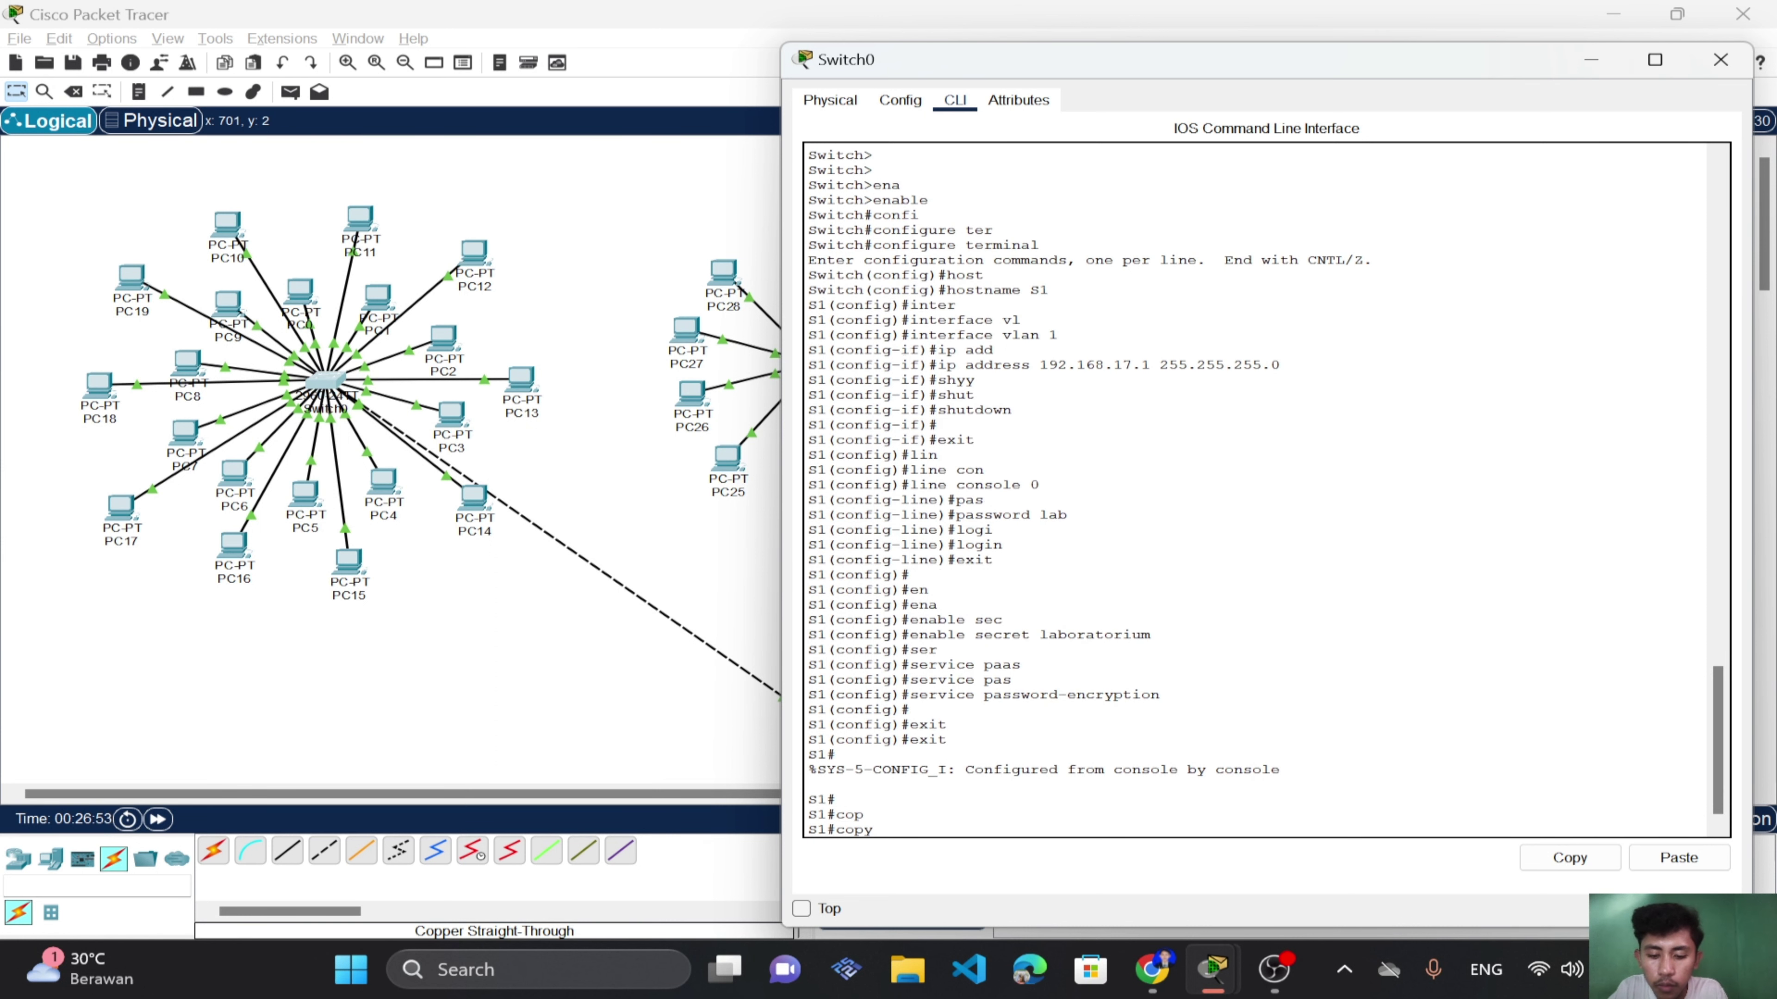
{"action": "type", "text": "run"}
{"action": "key", "text": "Tab"}
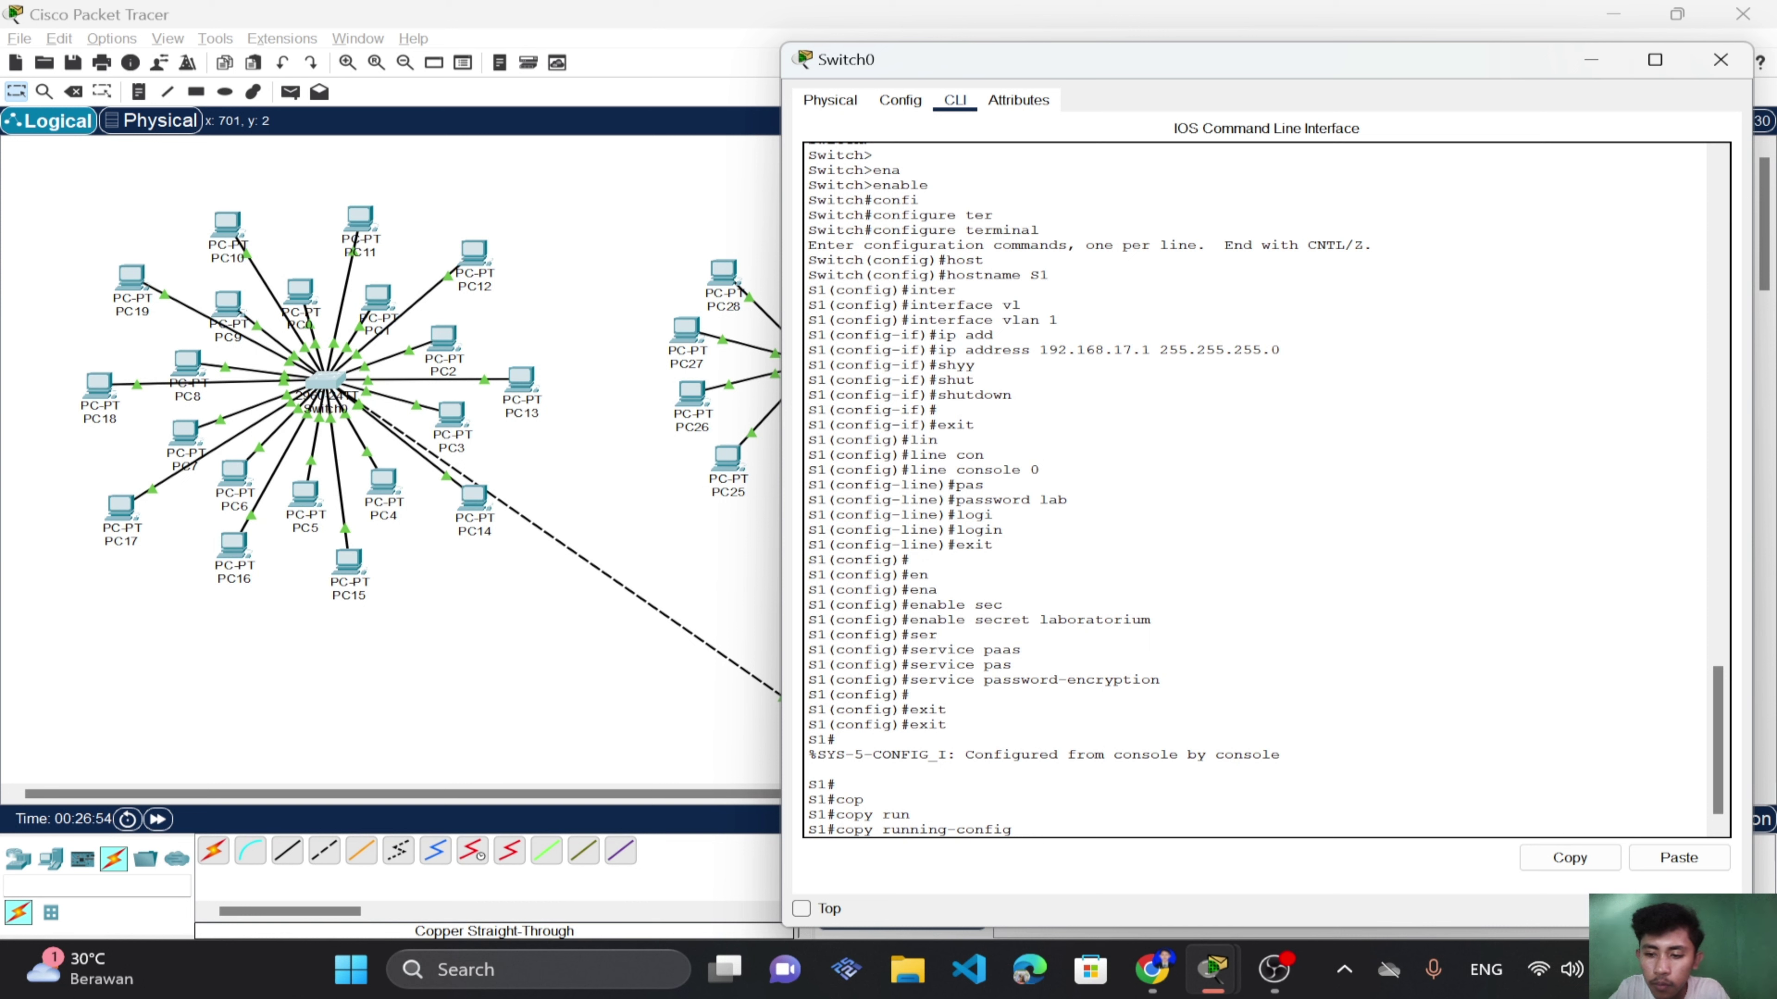
{"action": "type", "text": "st"}
{"action": "key", "text": "Tab"}
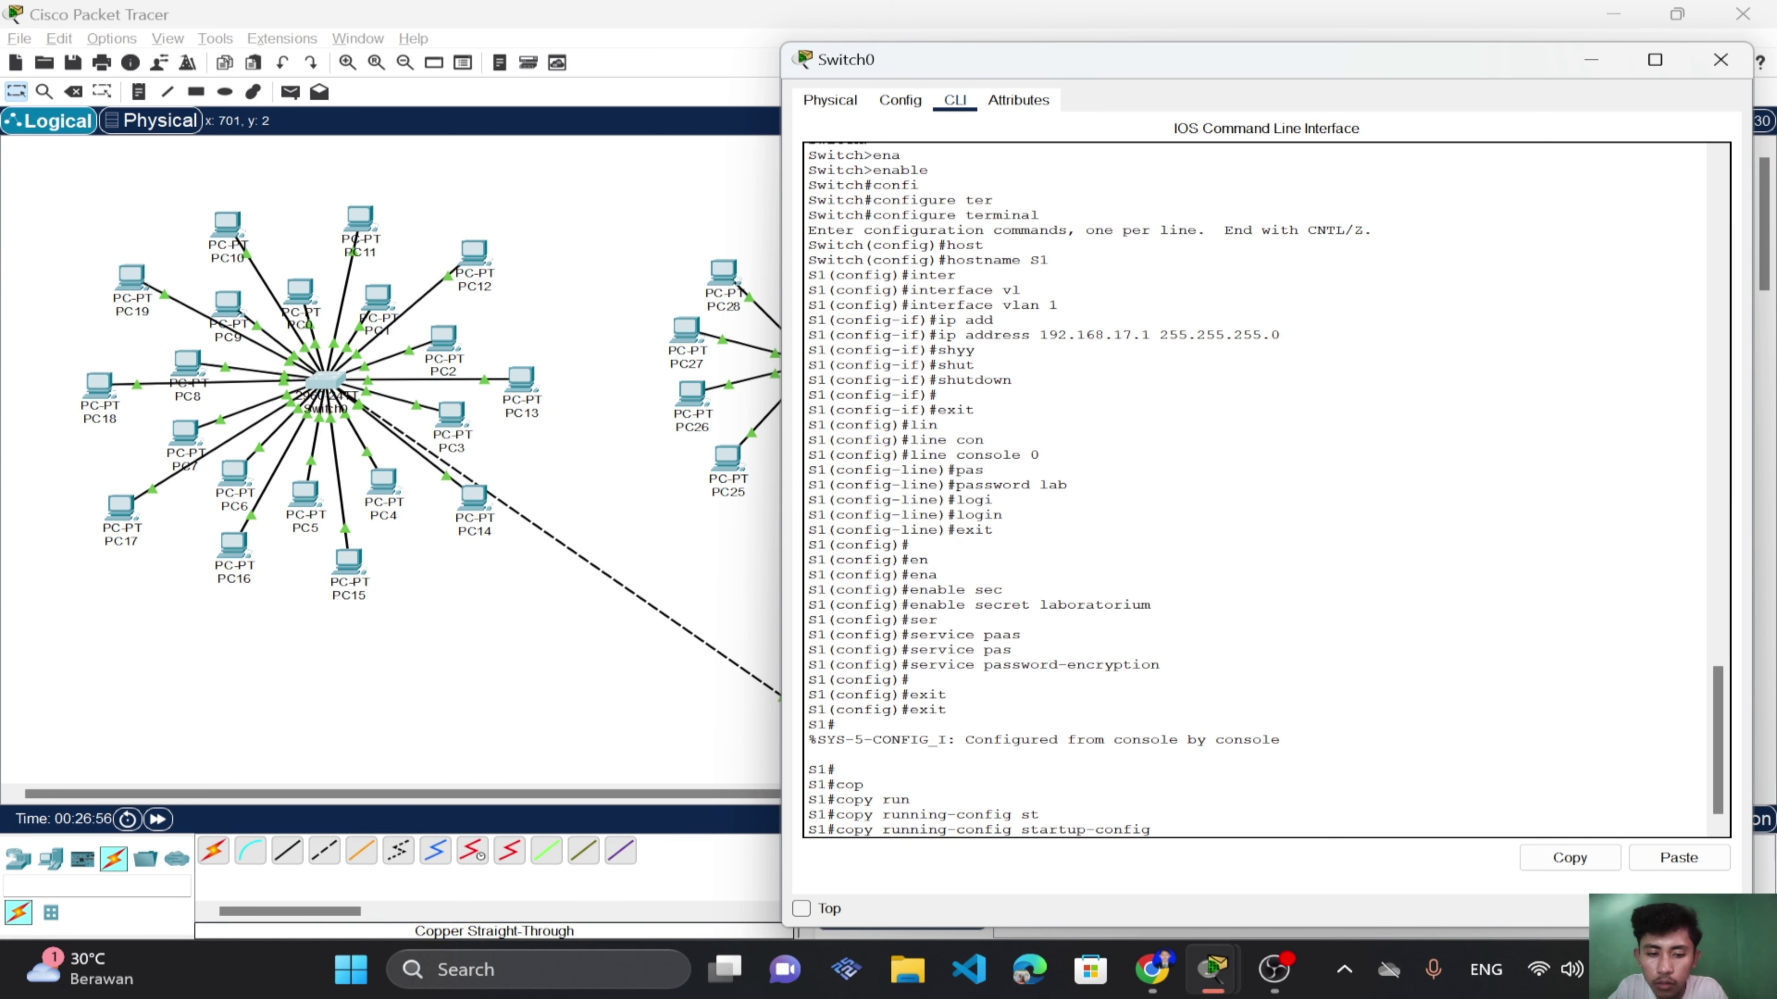
{"action": "key", "text": "Return"}
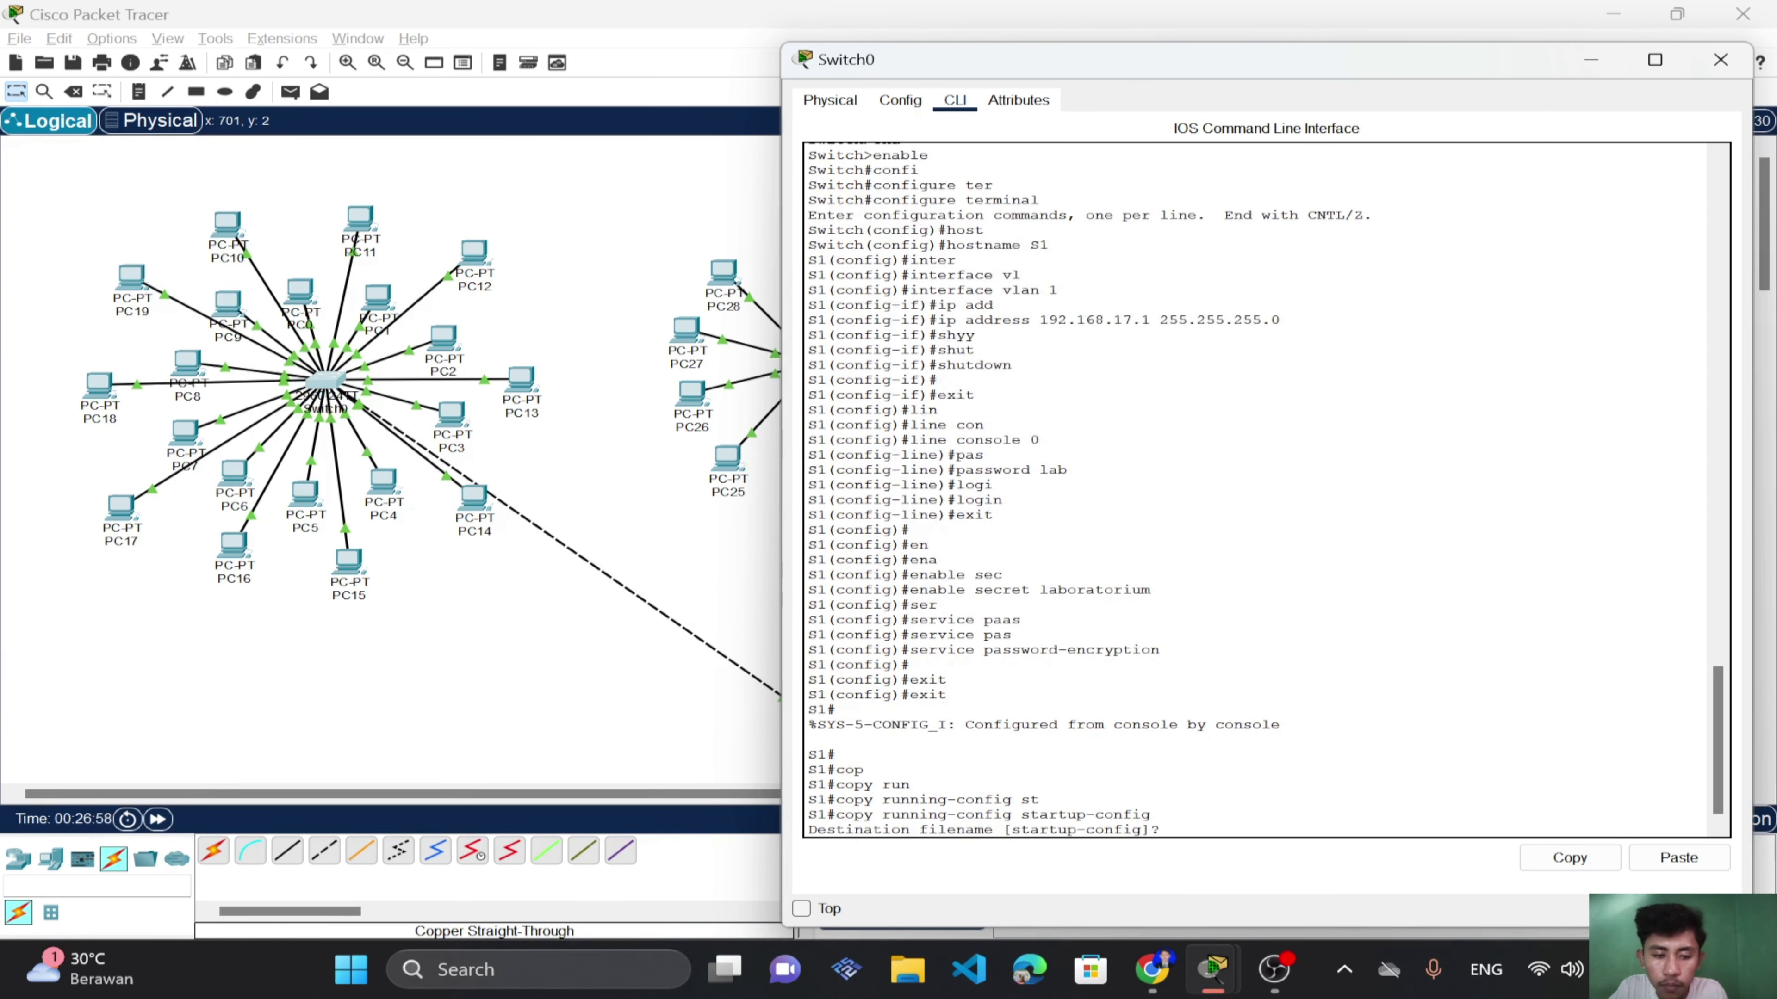
{"action": "key", "text": "Return"}
{"action": "key", "text": "Return"}
{"action": "key", "text": "Return"}
{"action": "key", "text": "Return"}
{"action": "key", "text": "Return"}
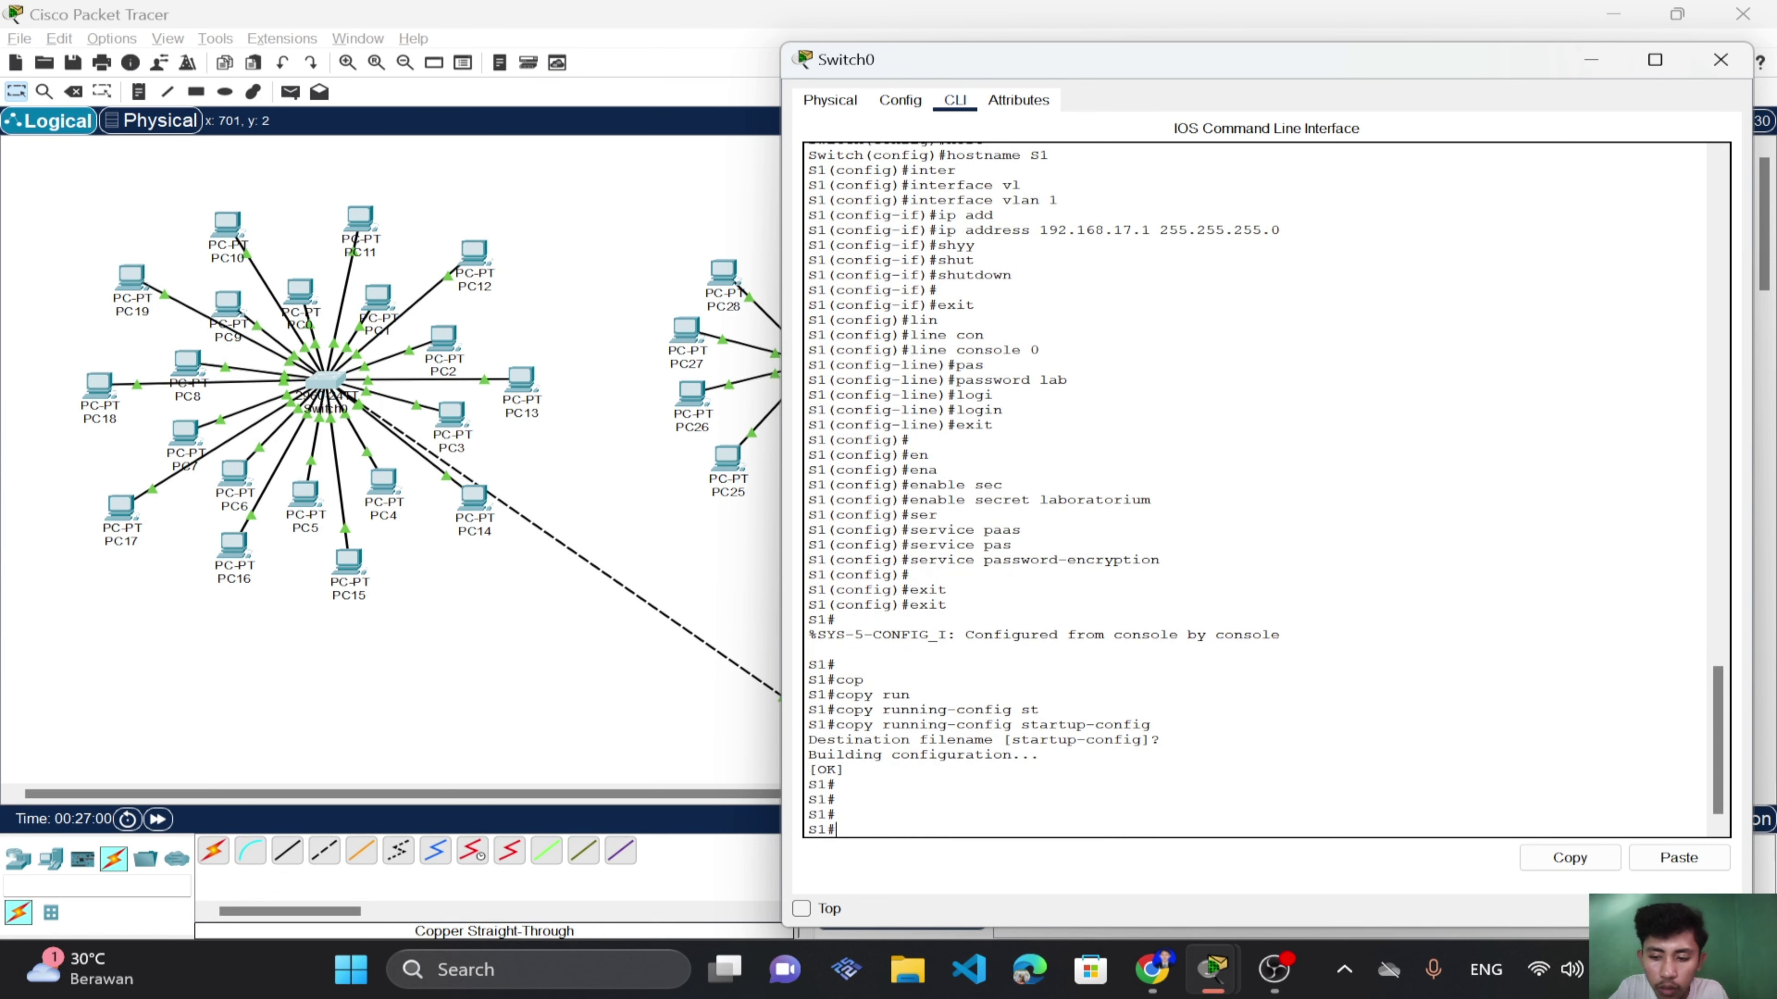
Display S1's MAC address table with the show mac address-table command.
{"action": "type", "text": "sho"}
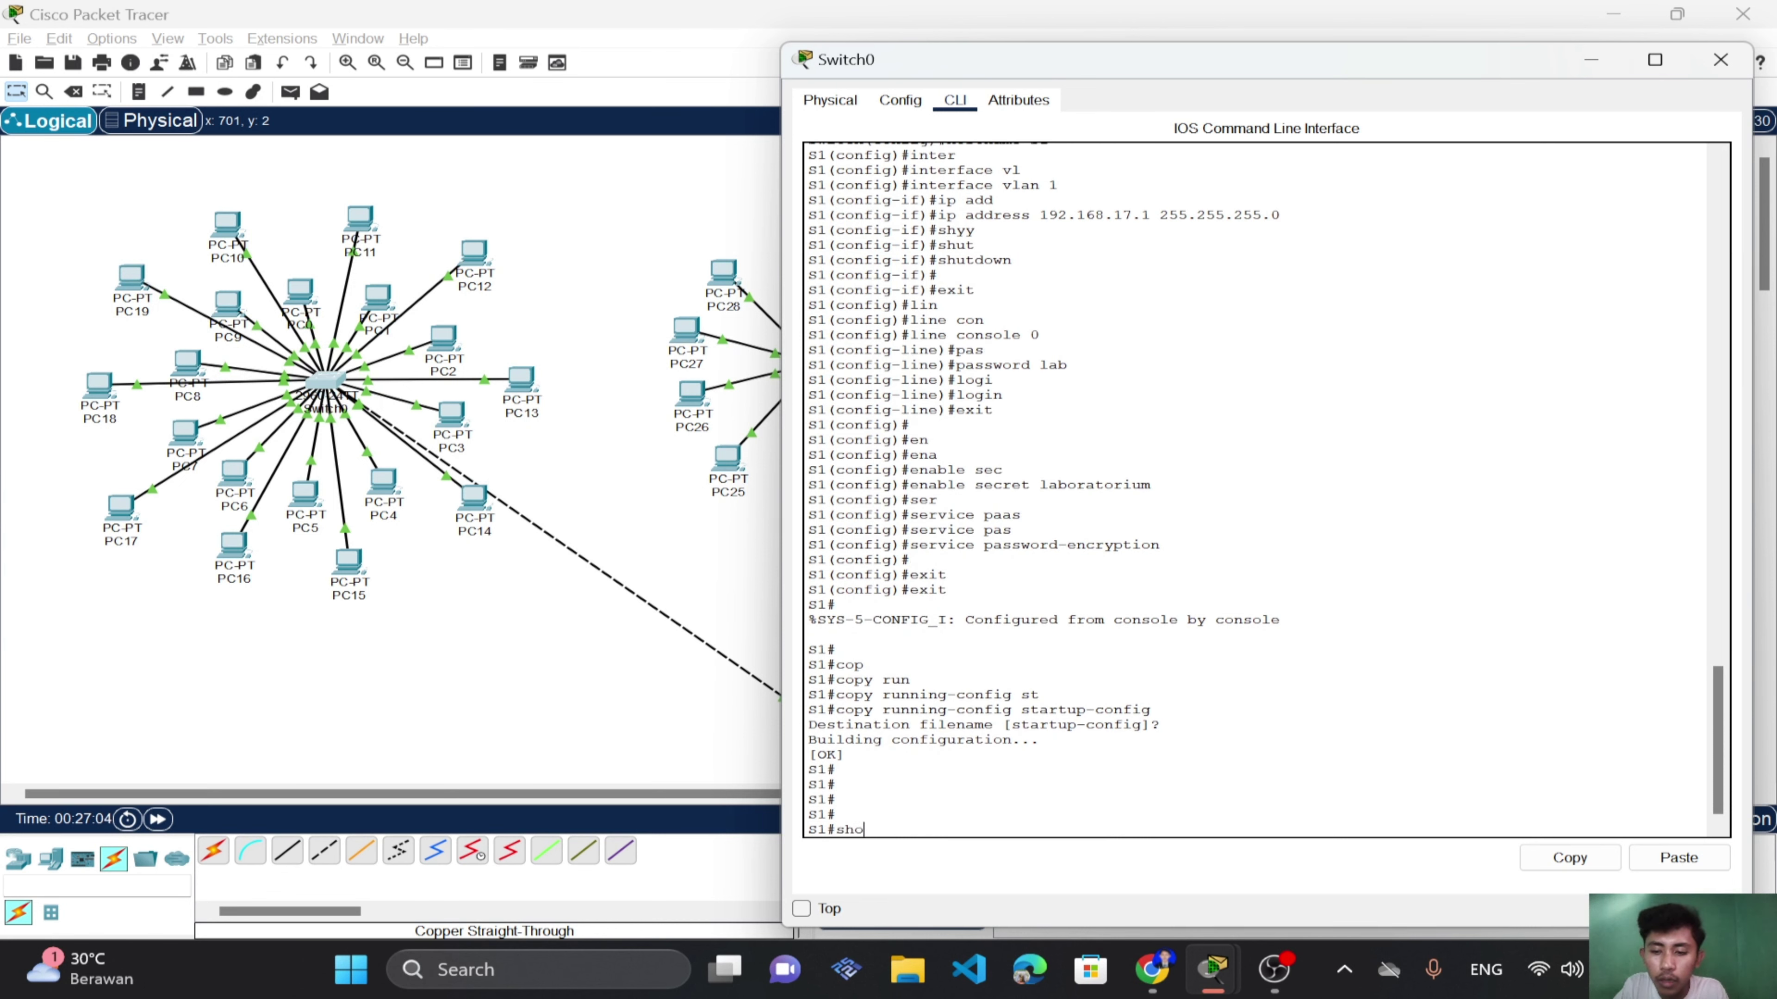
{"action": "type", "text": "w"}
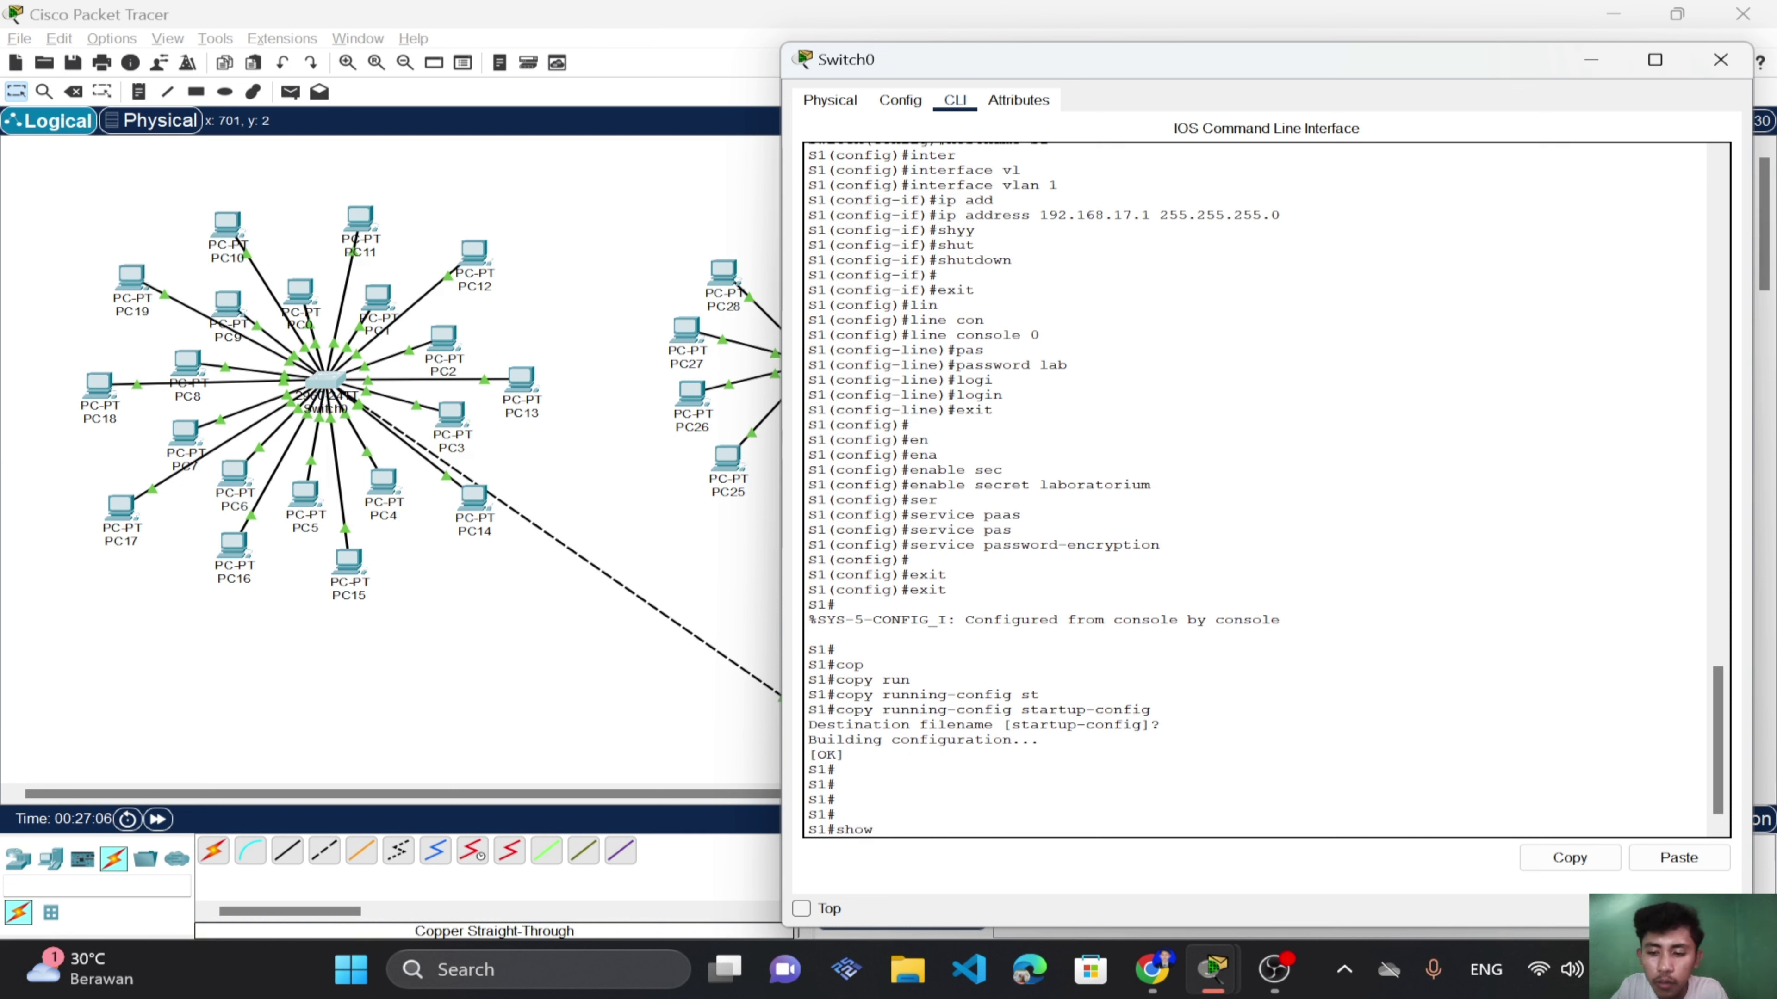
{"action": "type", "text": " ma"}
{"action": "key", "text": "Tab"}
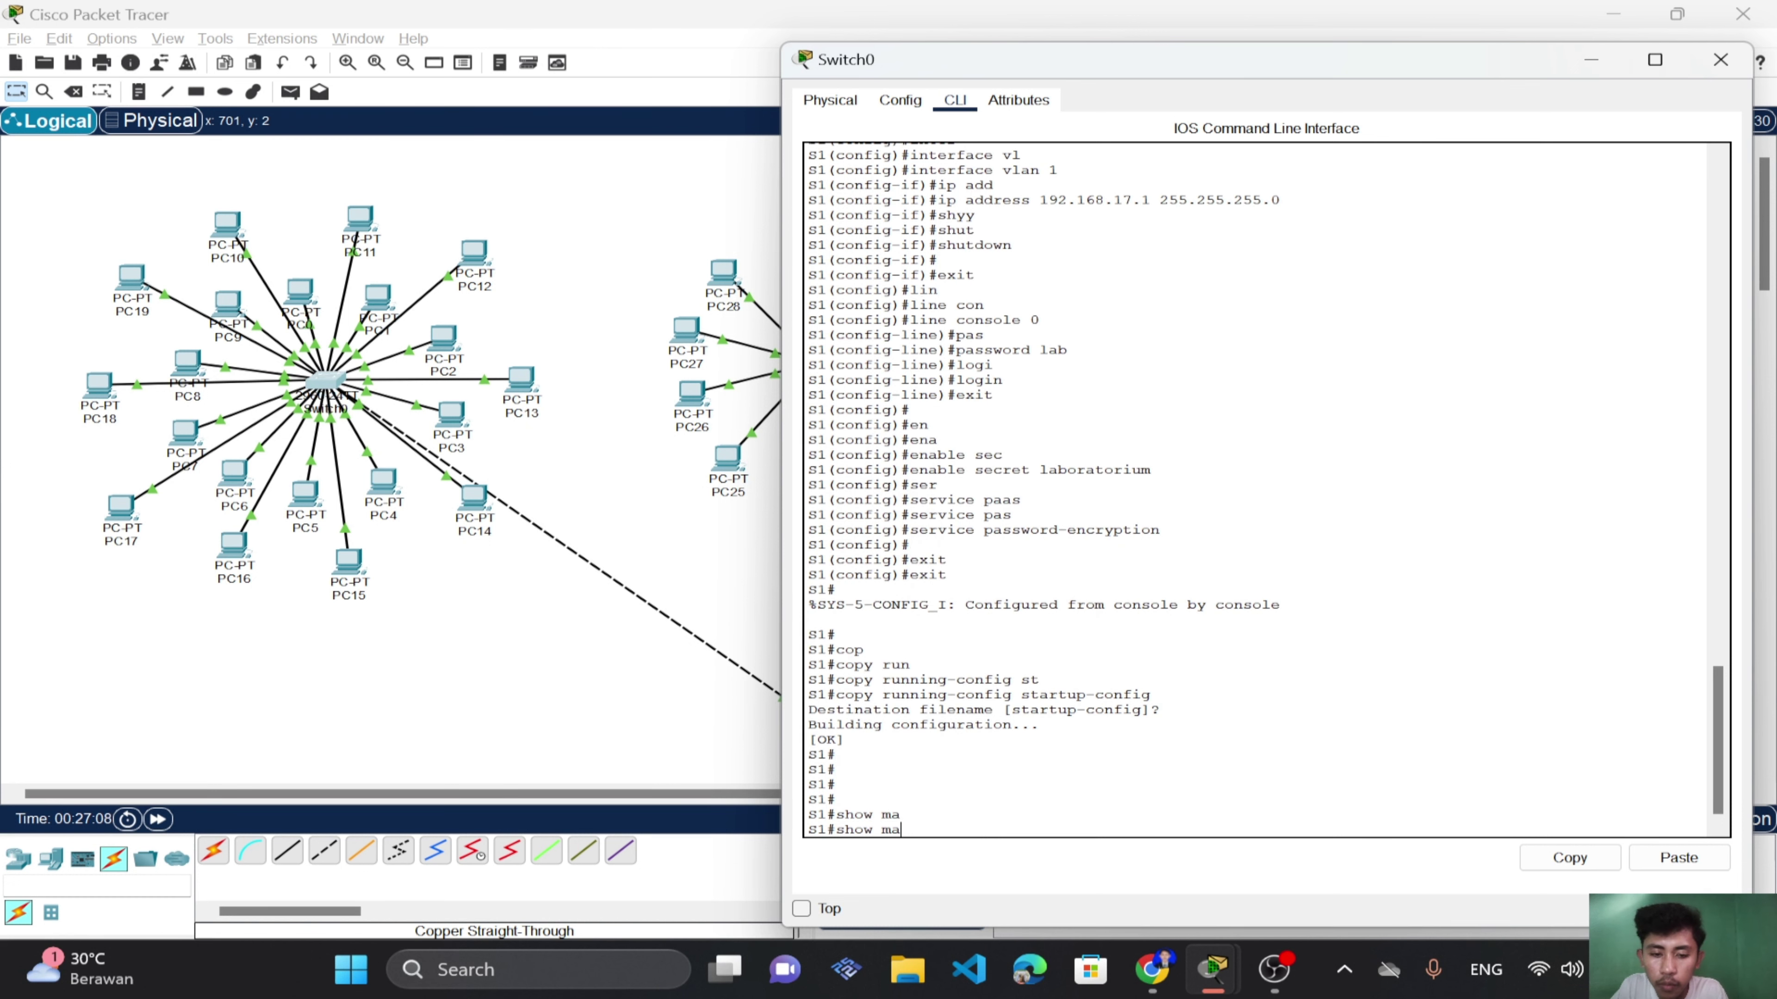
{"action": "type", "text": "c a"}
{"action": "key", "text": "Tab"}
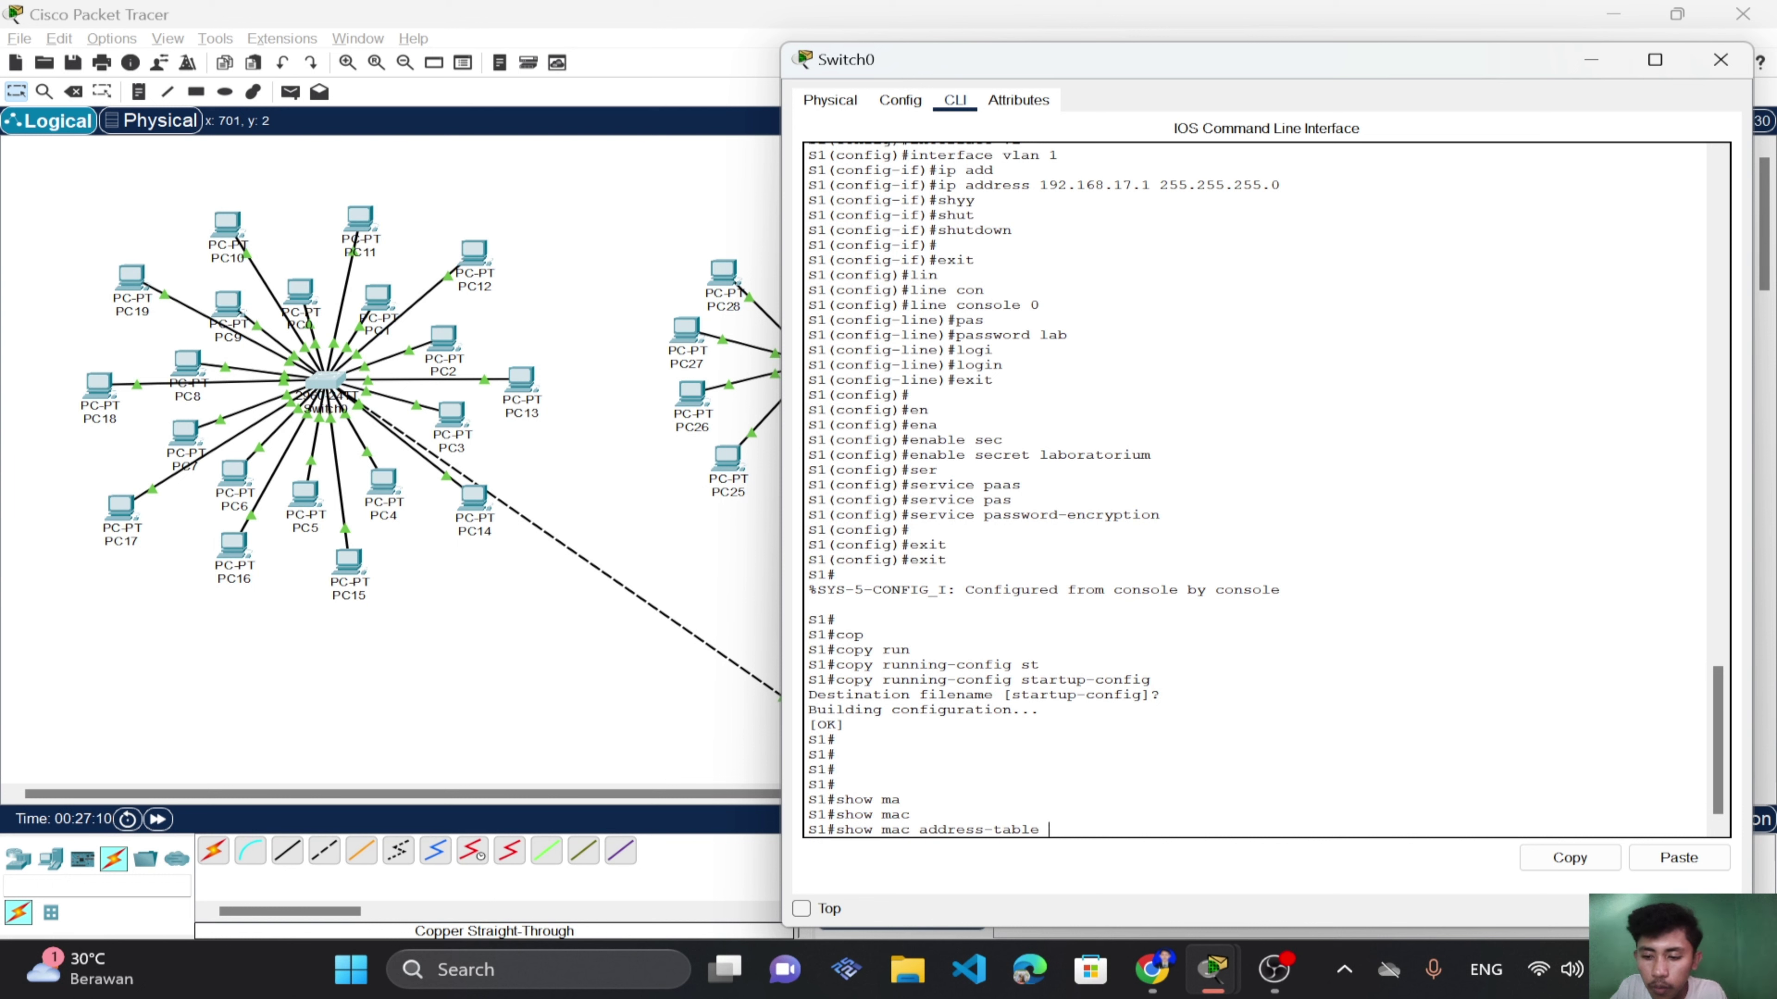
{"action": "key", "text": "Return"}
{"action": "key", "text": "Return"}
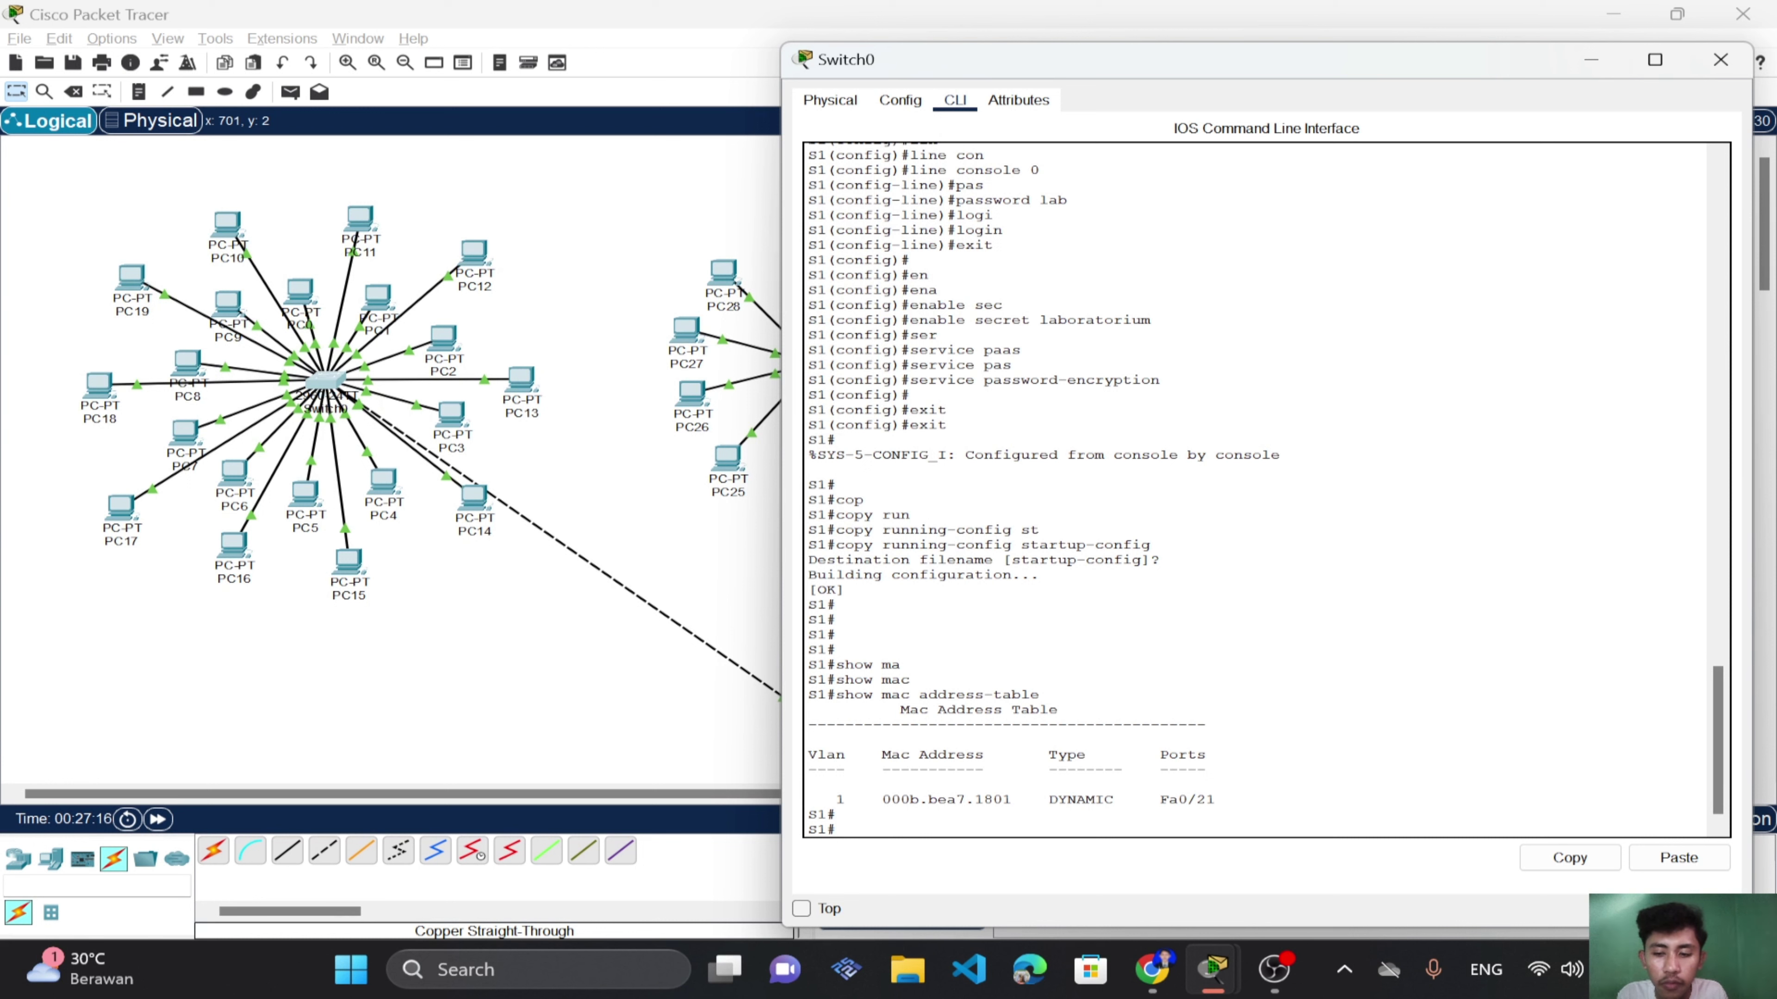
Examine the learned MAC address entry in S1's MAC address table.
{"action": "left_click_drag", "start_coordinate": [873, 755], "coordinate": [881, 799]}
{"action": "left_click", "coordinate": [951, 785]}
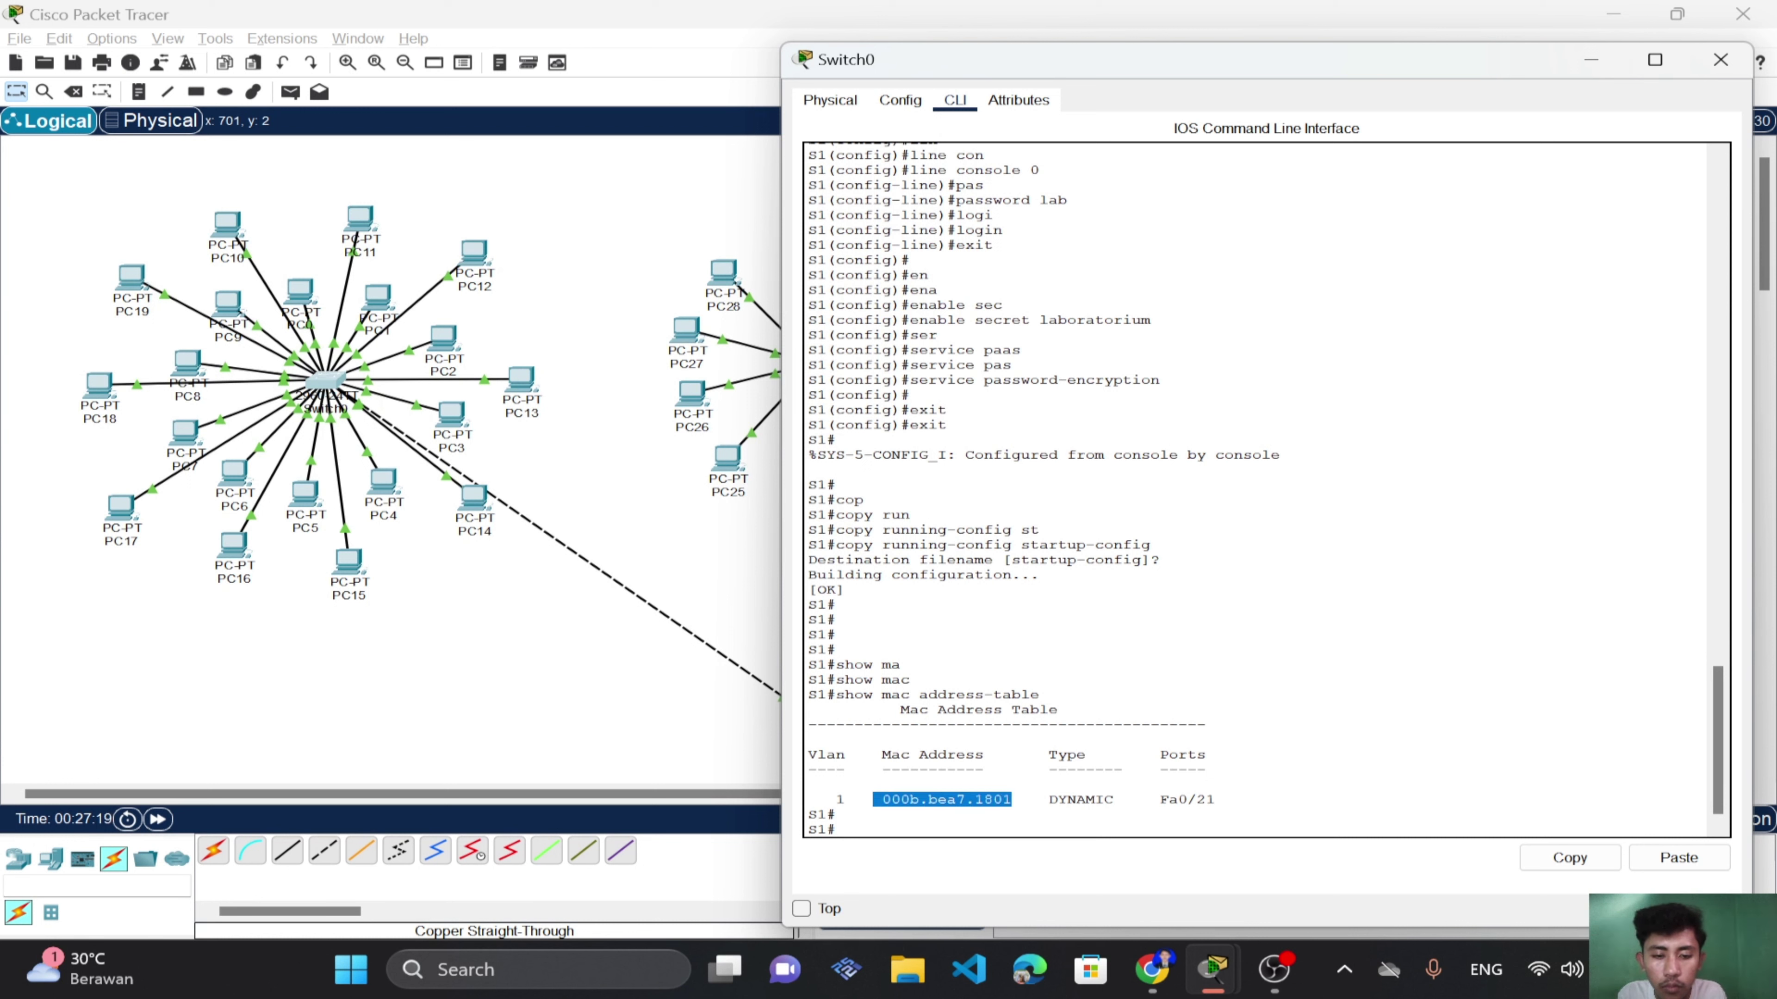
{"action": "left_click", "coordinate": [1049, 695]}
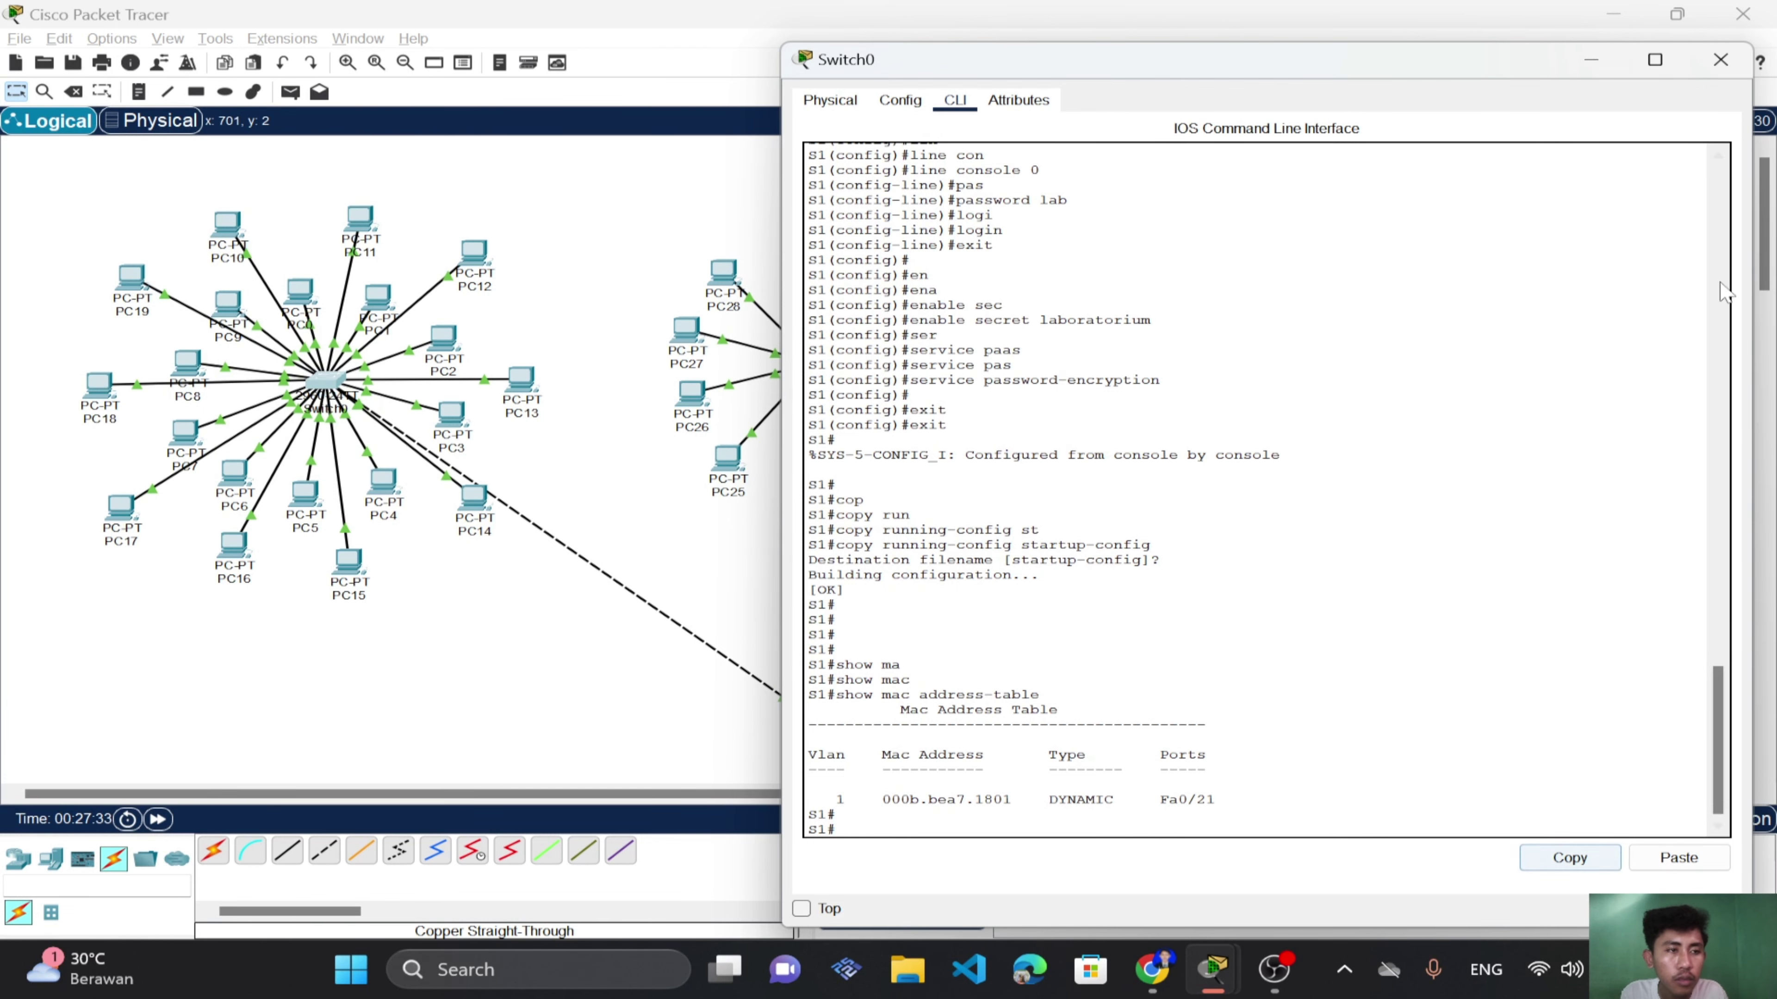
Minimize the Switch0 window and dismiss the incoming voice call notification.
{"action": "left_click", "coordinate": [1591, 60]}
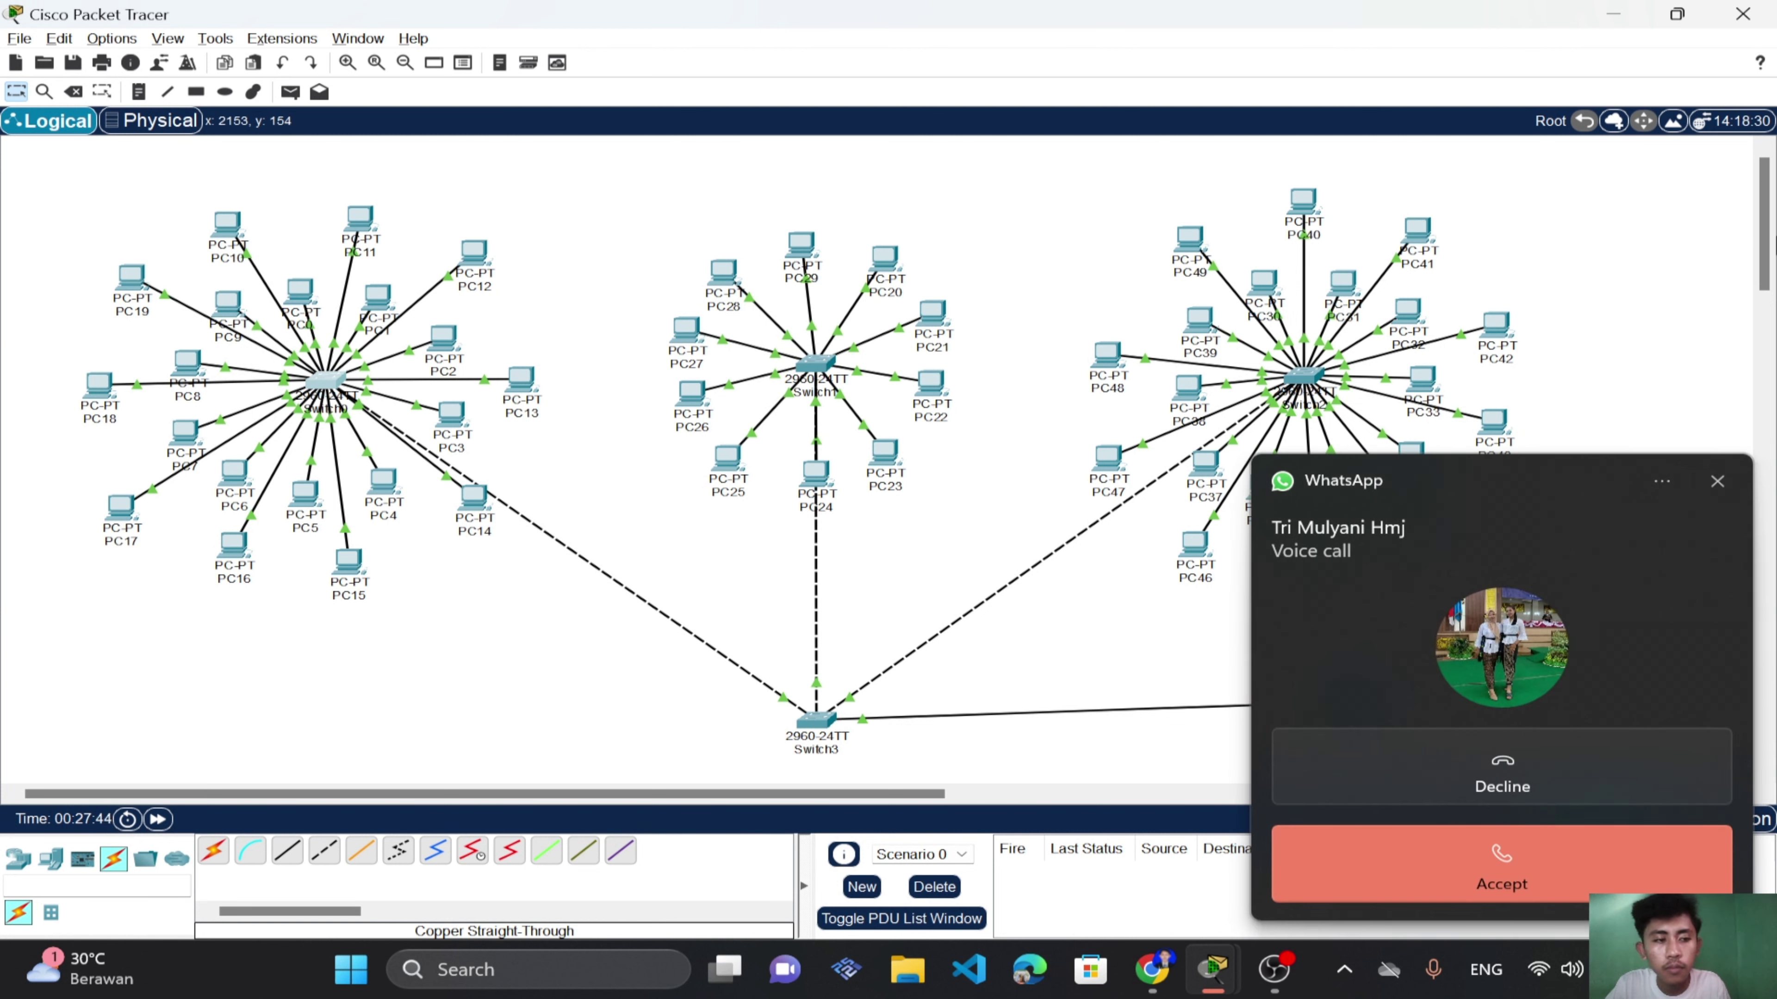
{"action": "left_click", "coordinate": [1715, 483]}
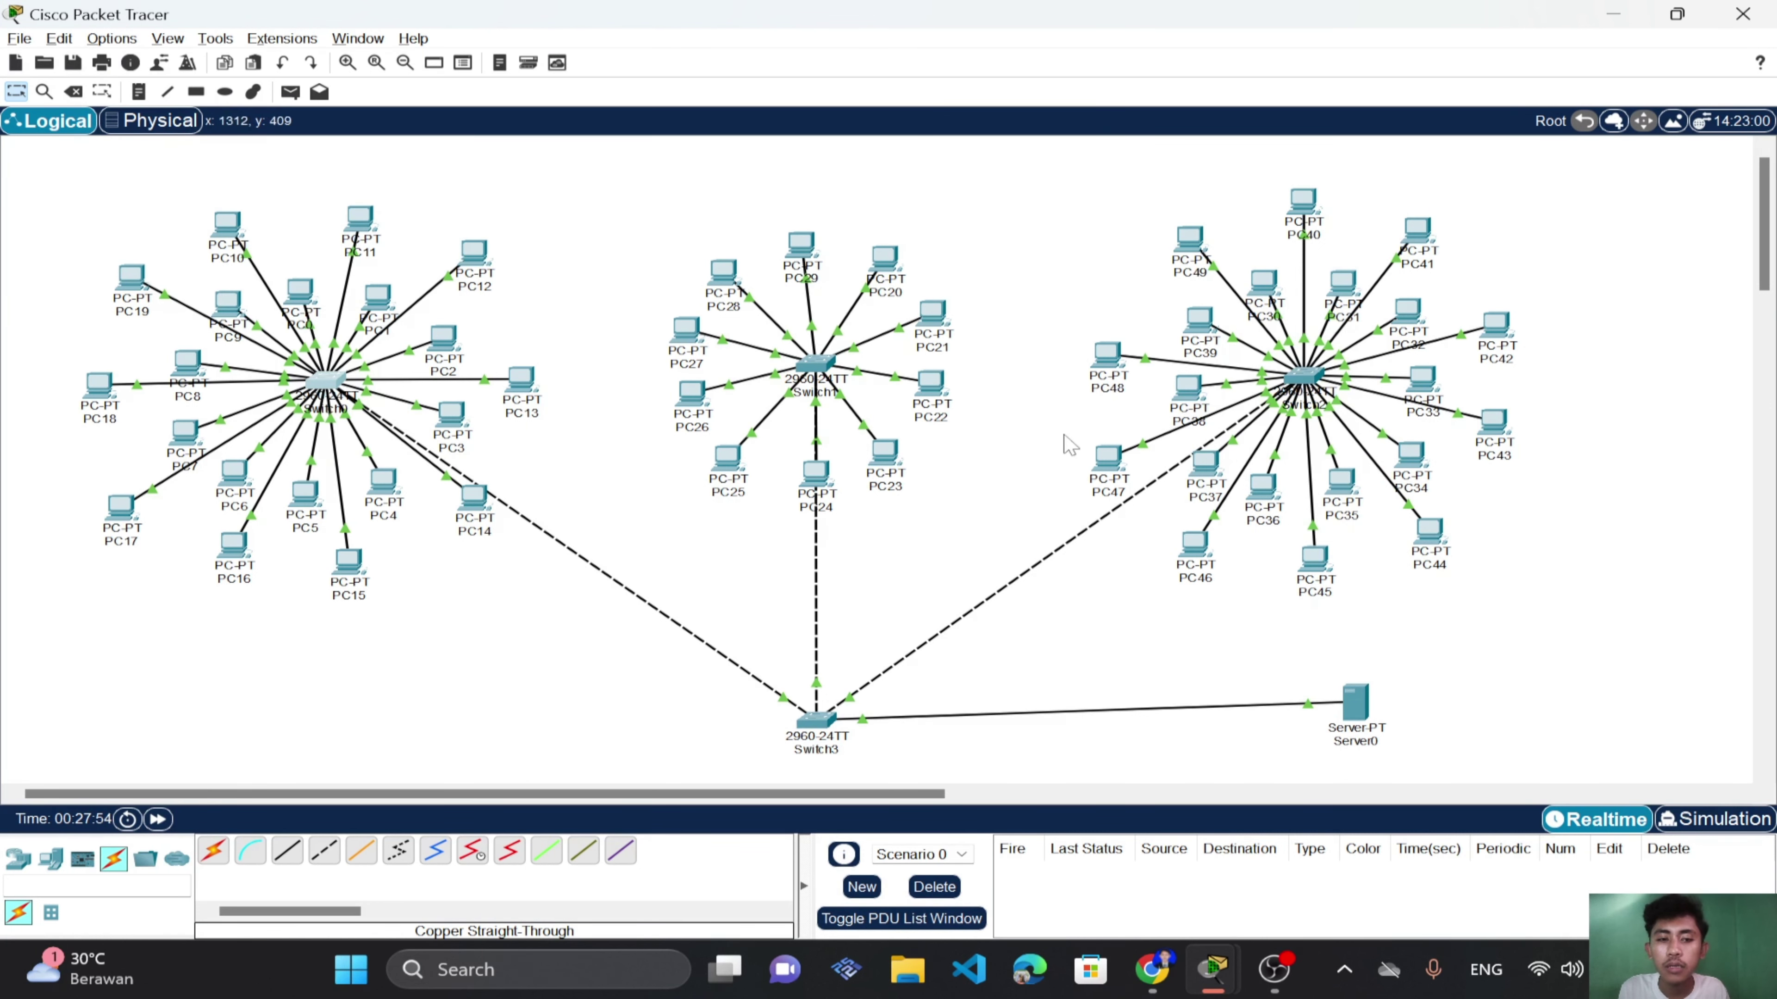
Examine the three switch clusters in the logical topology and their links to Switch3 and Server0.
{"action": "scroll", "coordinate": [1770, 266], "scroll_direction": "down", "scroll_amount": 10}
{"action": "scroll", "coordinate": [1769, 266], "scroll_direction": "up", "scroll_amount": 10}
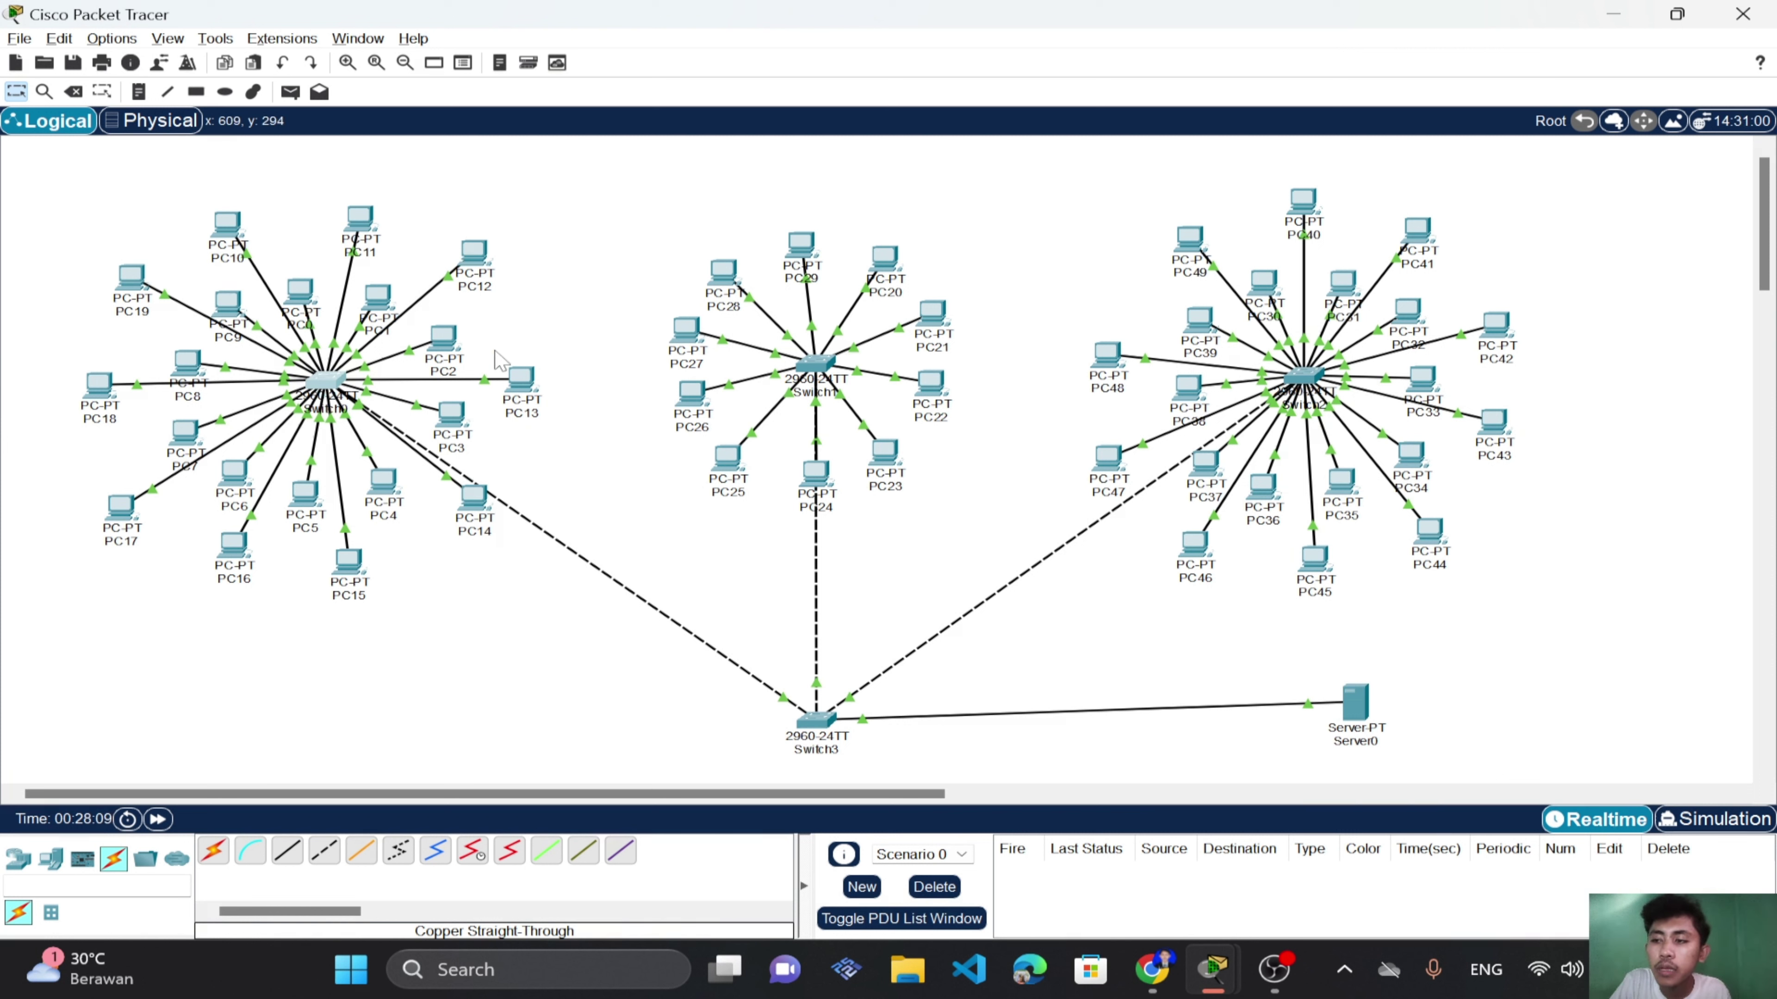
{"action": "mouse_move", "coordinate": [443, 462]}
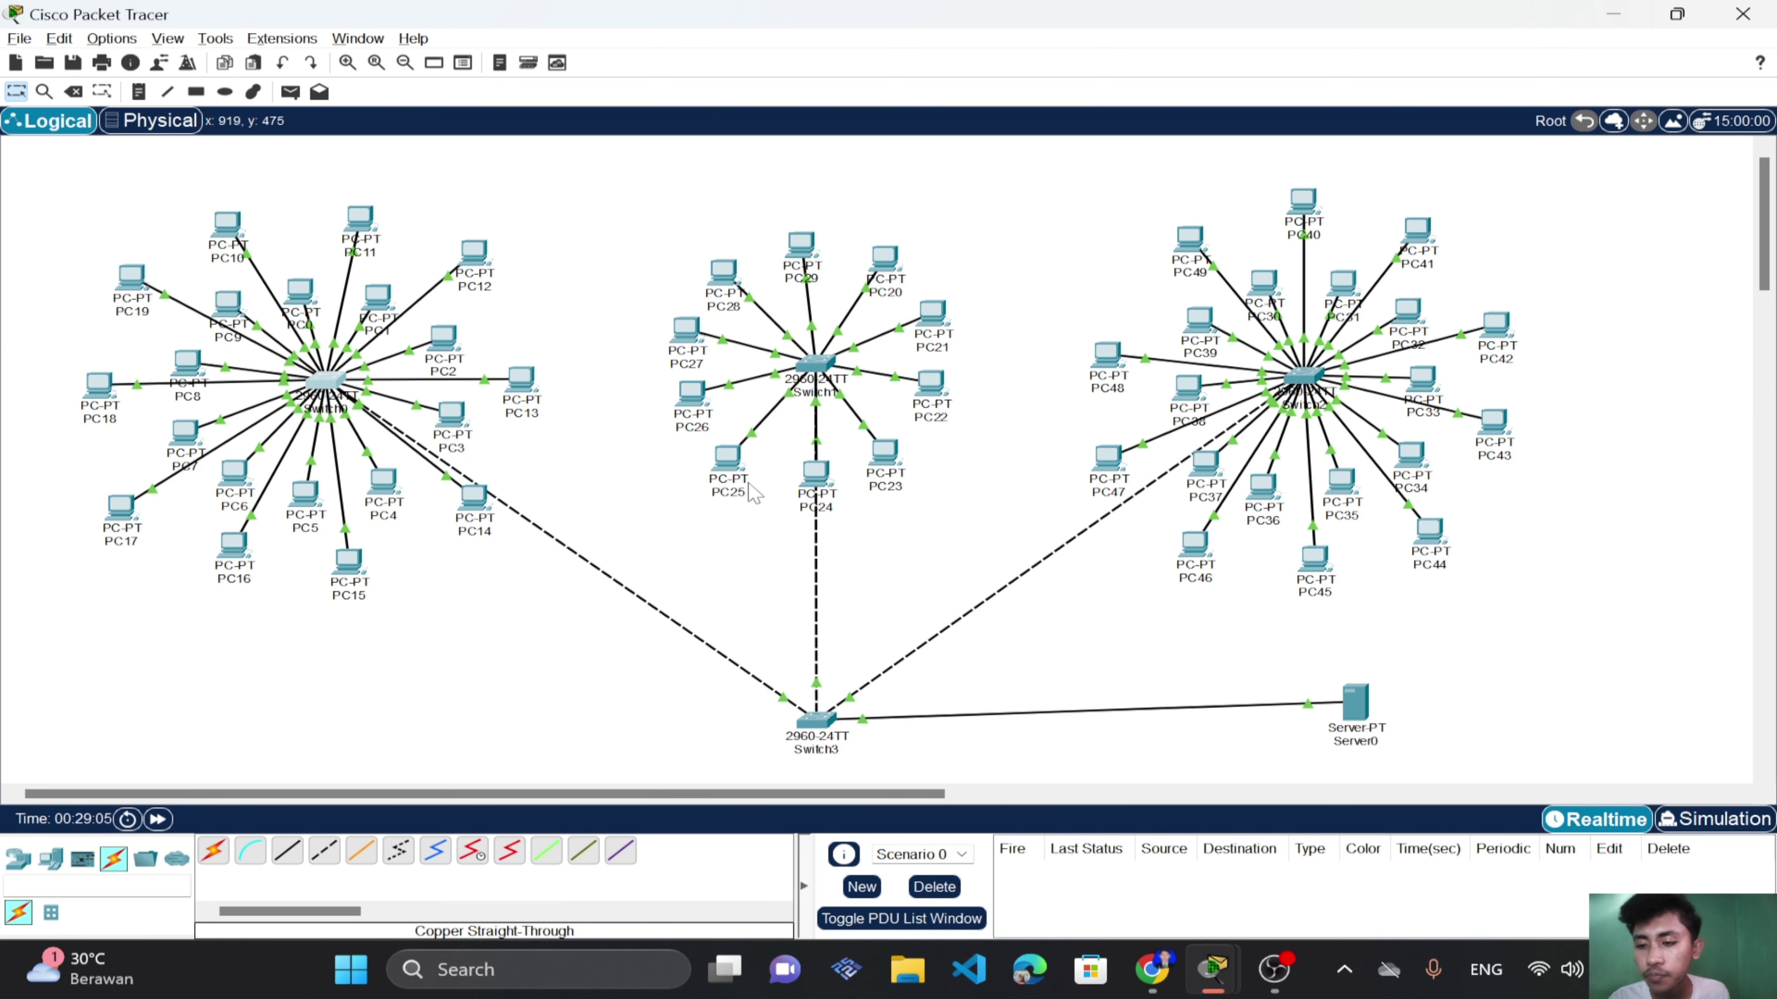
{"action": "scroll", "coordinate": [758, 493], "scroll_direction": "down", "scroll_amount": 3}
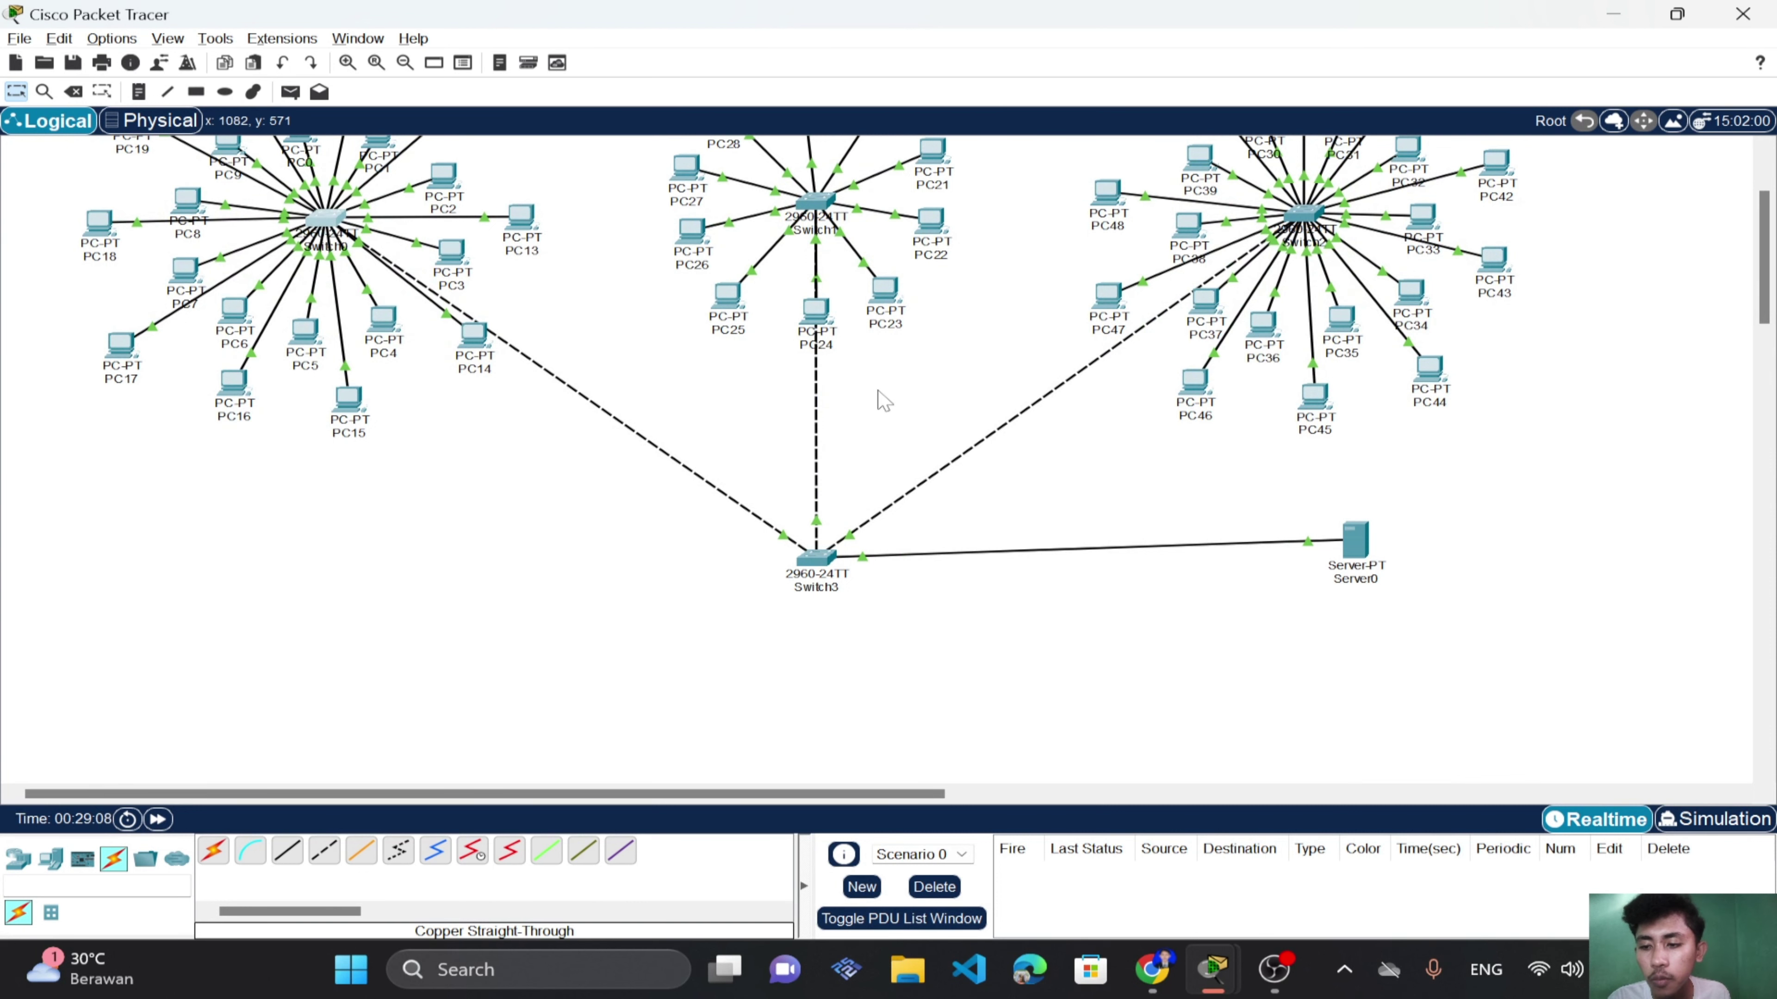
{"action": "scroll", "coordinate": [884, 403], "scroll_direction": "up", "scroll_amount": 3}
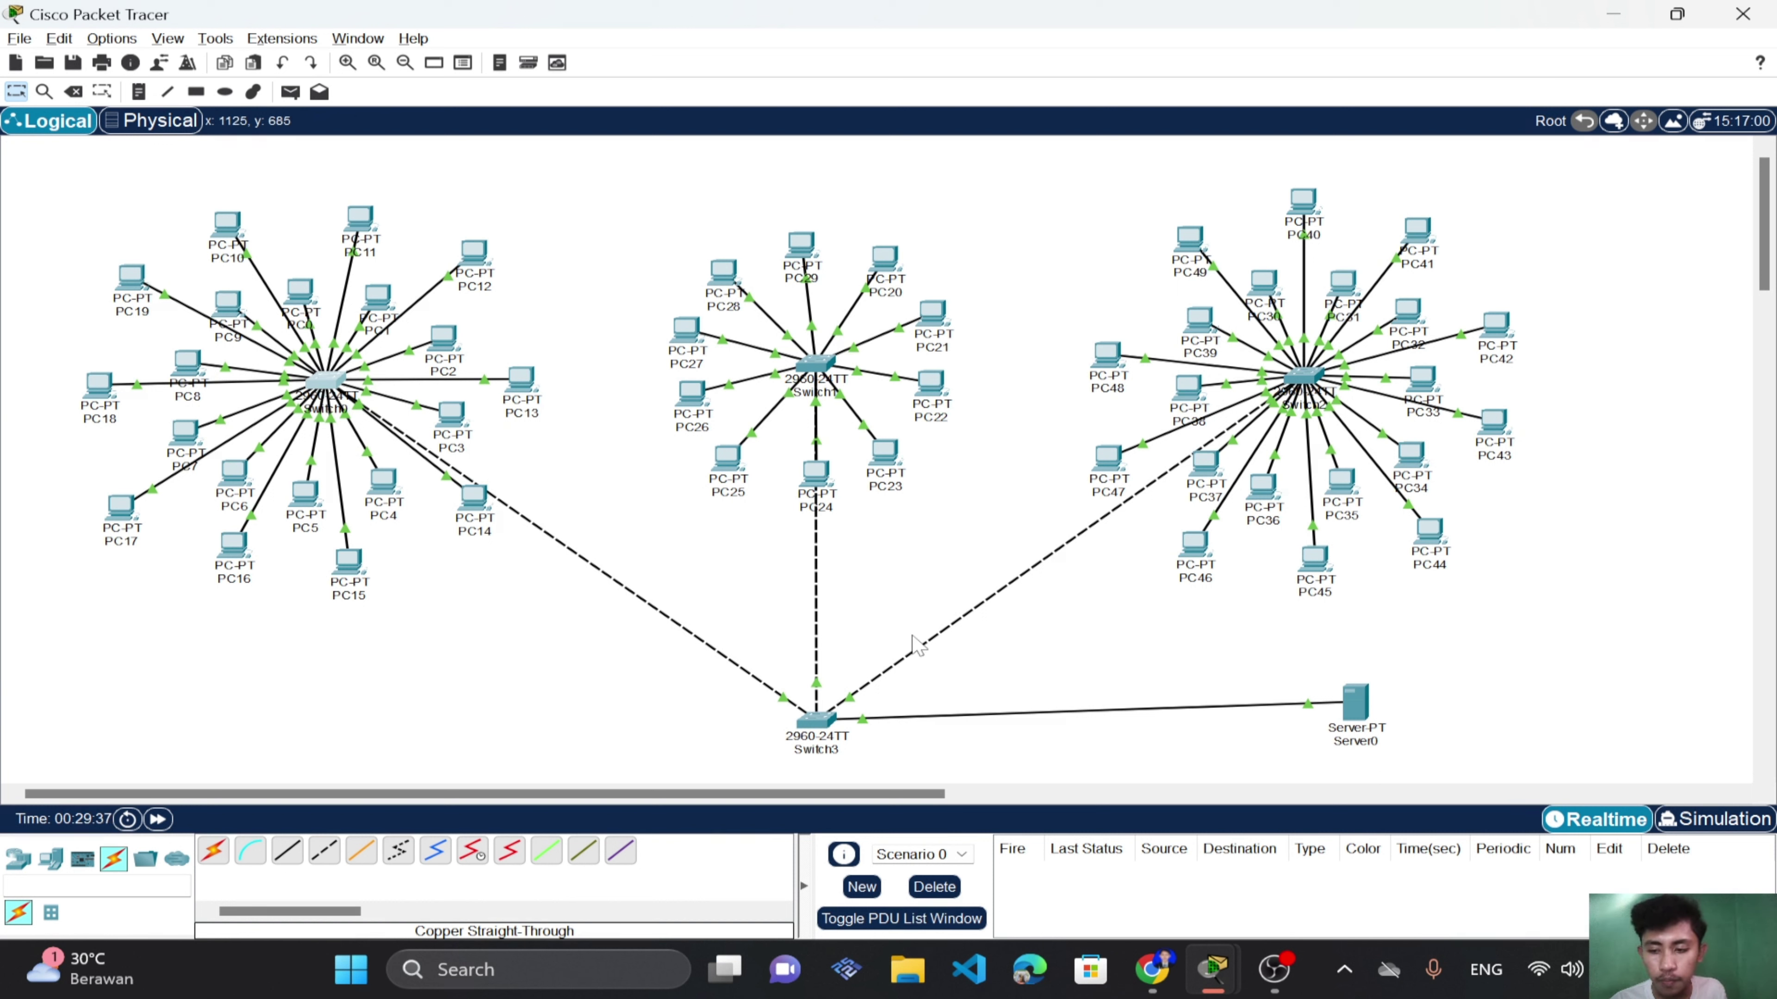
{"action": "scroll", "coordinate": [941, 679], "scroll_direction": "down", "scroll_amount": 3}
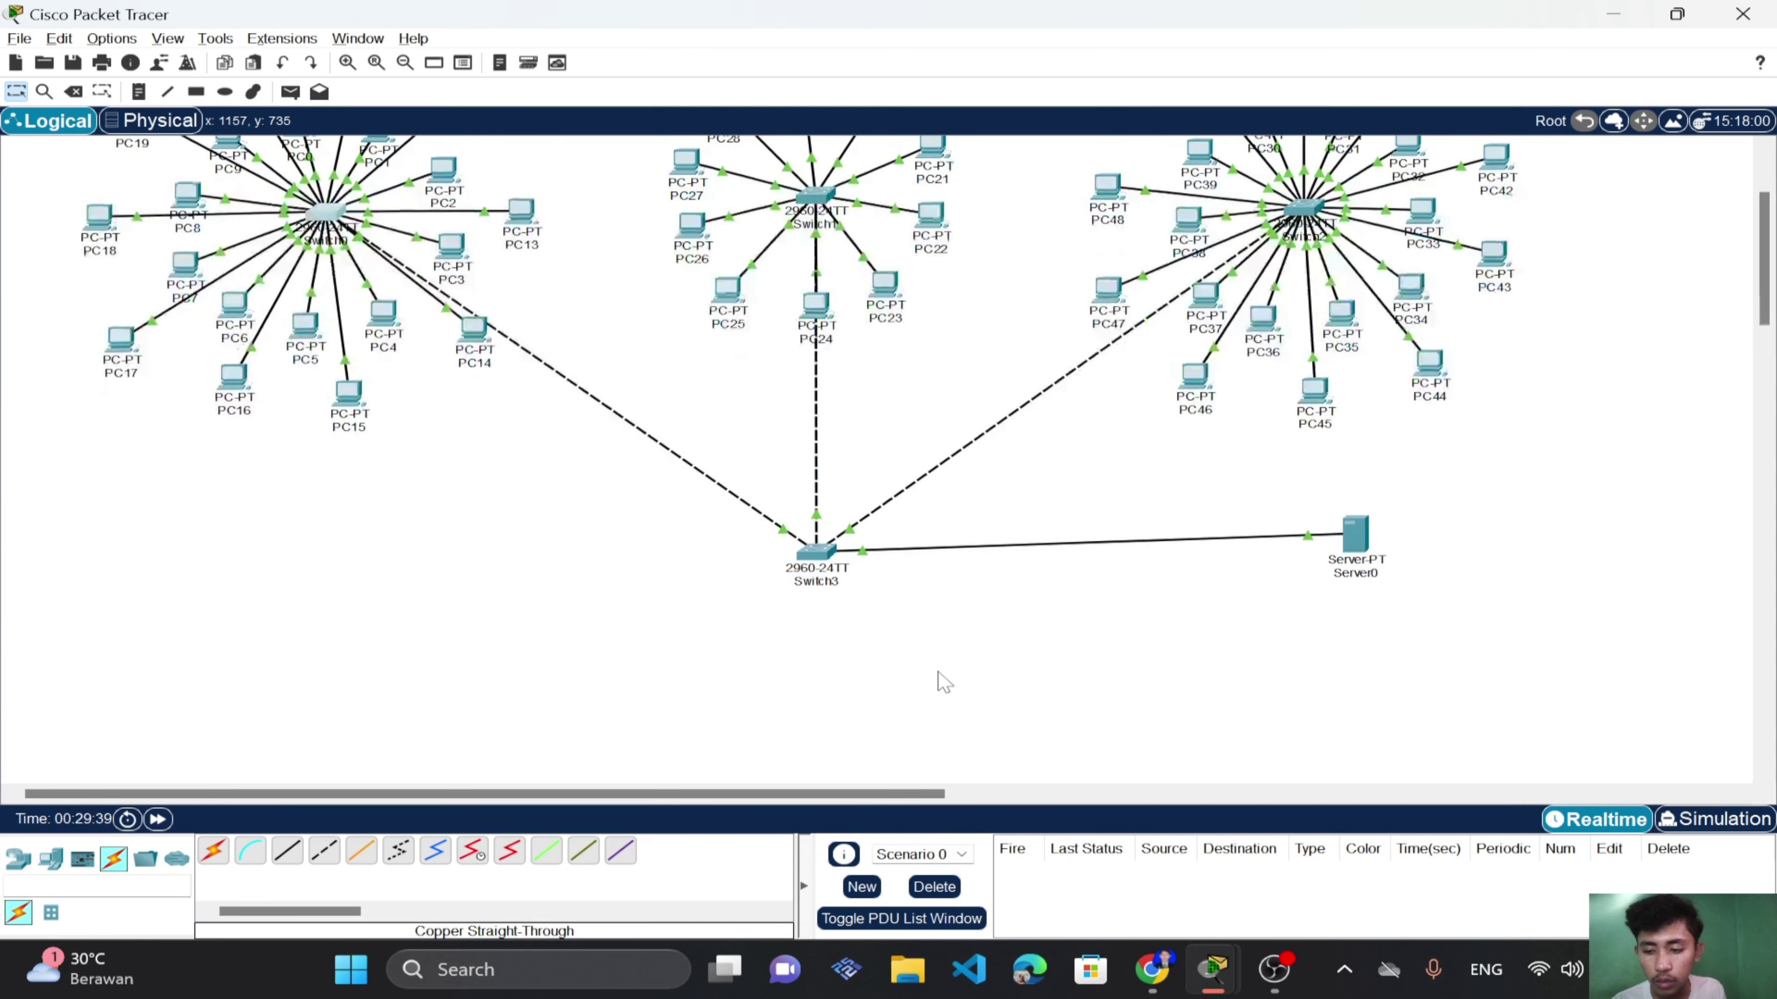
{"action": "scroll", "coordinate": [952, 574], "scroll_direction": "up", "scroll_amount": 3}
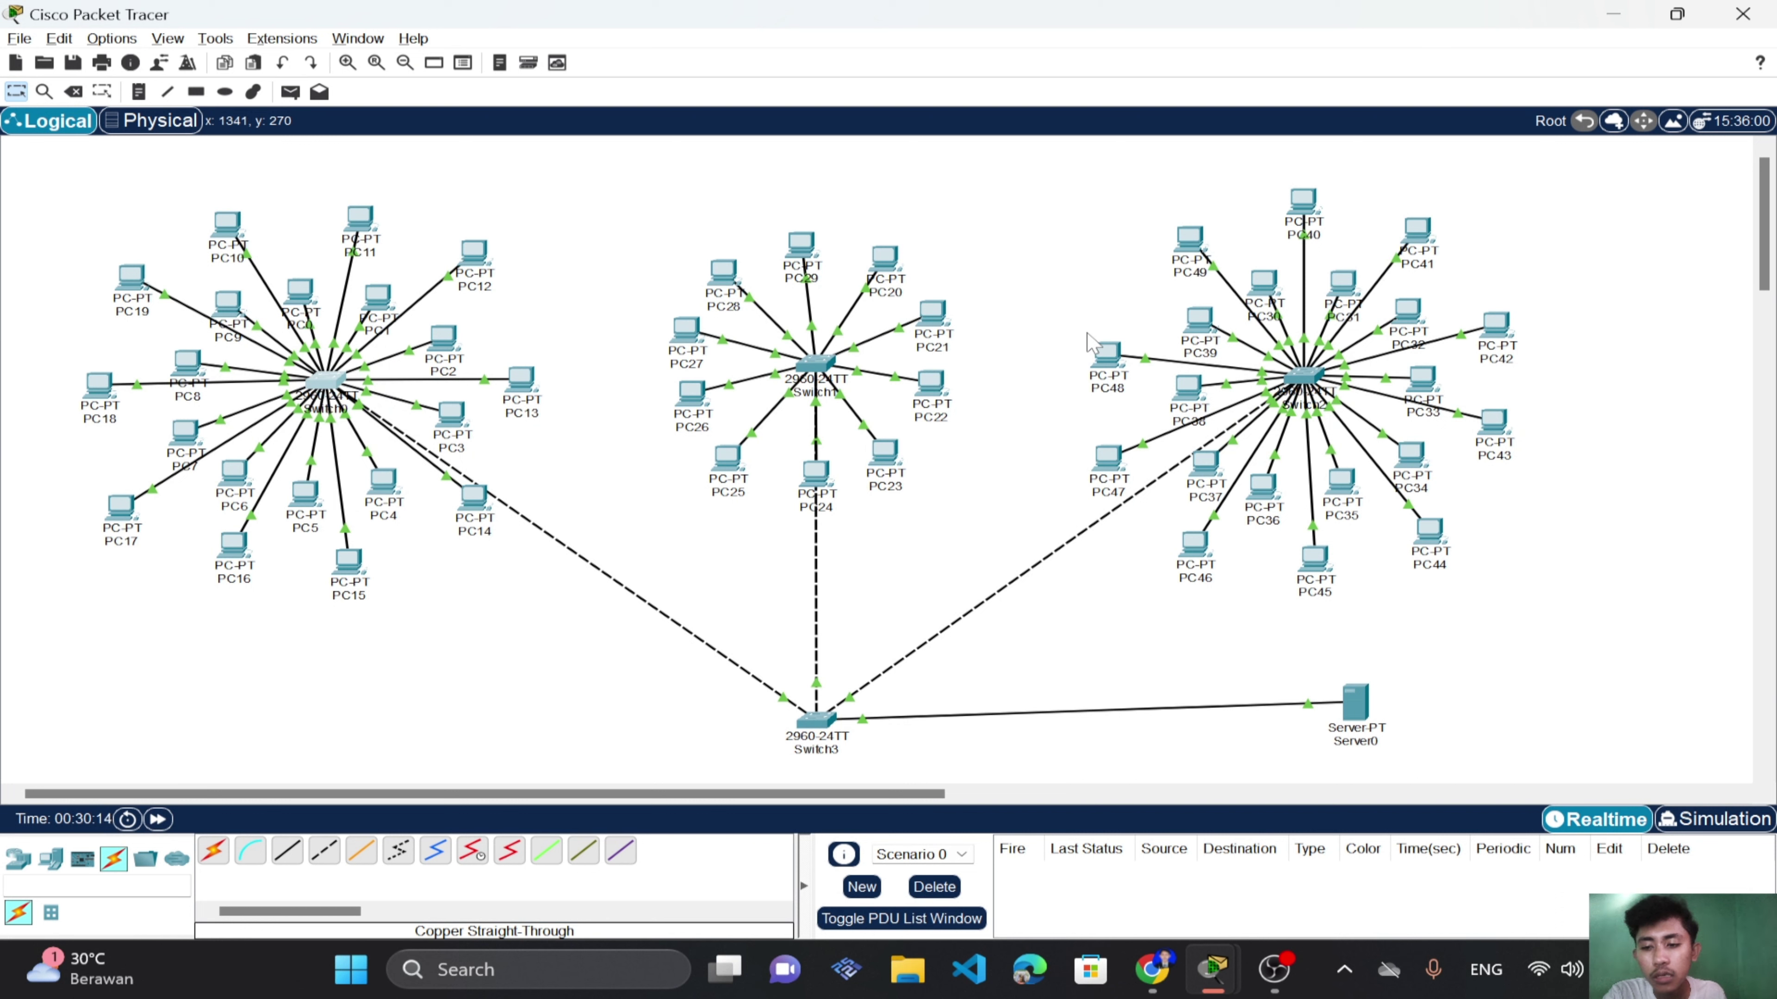
{"action": "mouse_move", "coordinate": [874, 481]}
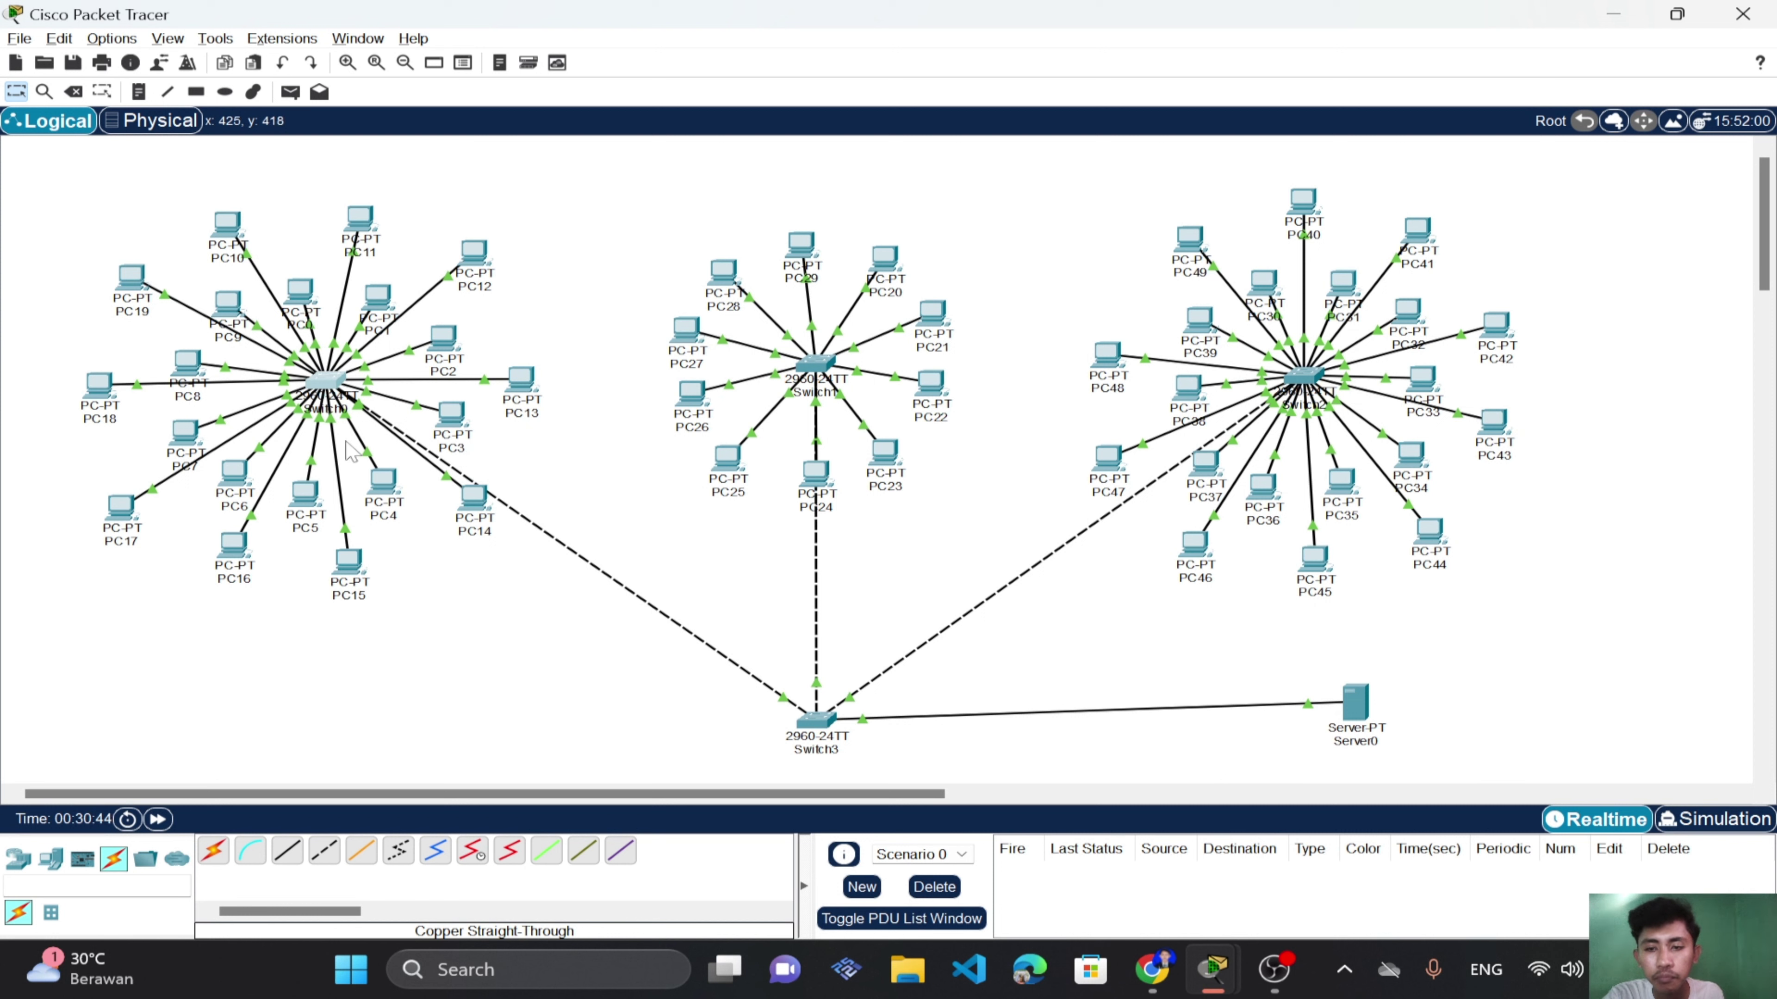
{"action": "left_click_drag", "start_coordinate": [1161, 400], "coordinate": [1021, 467]}
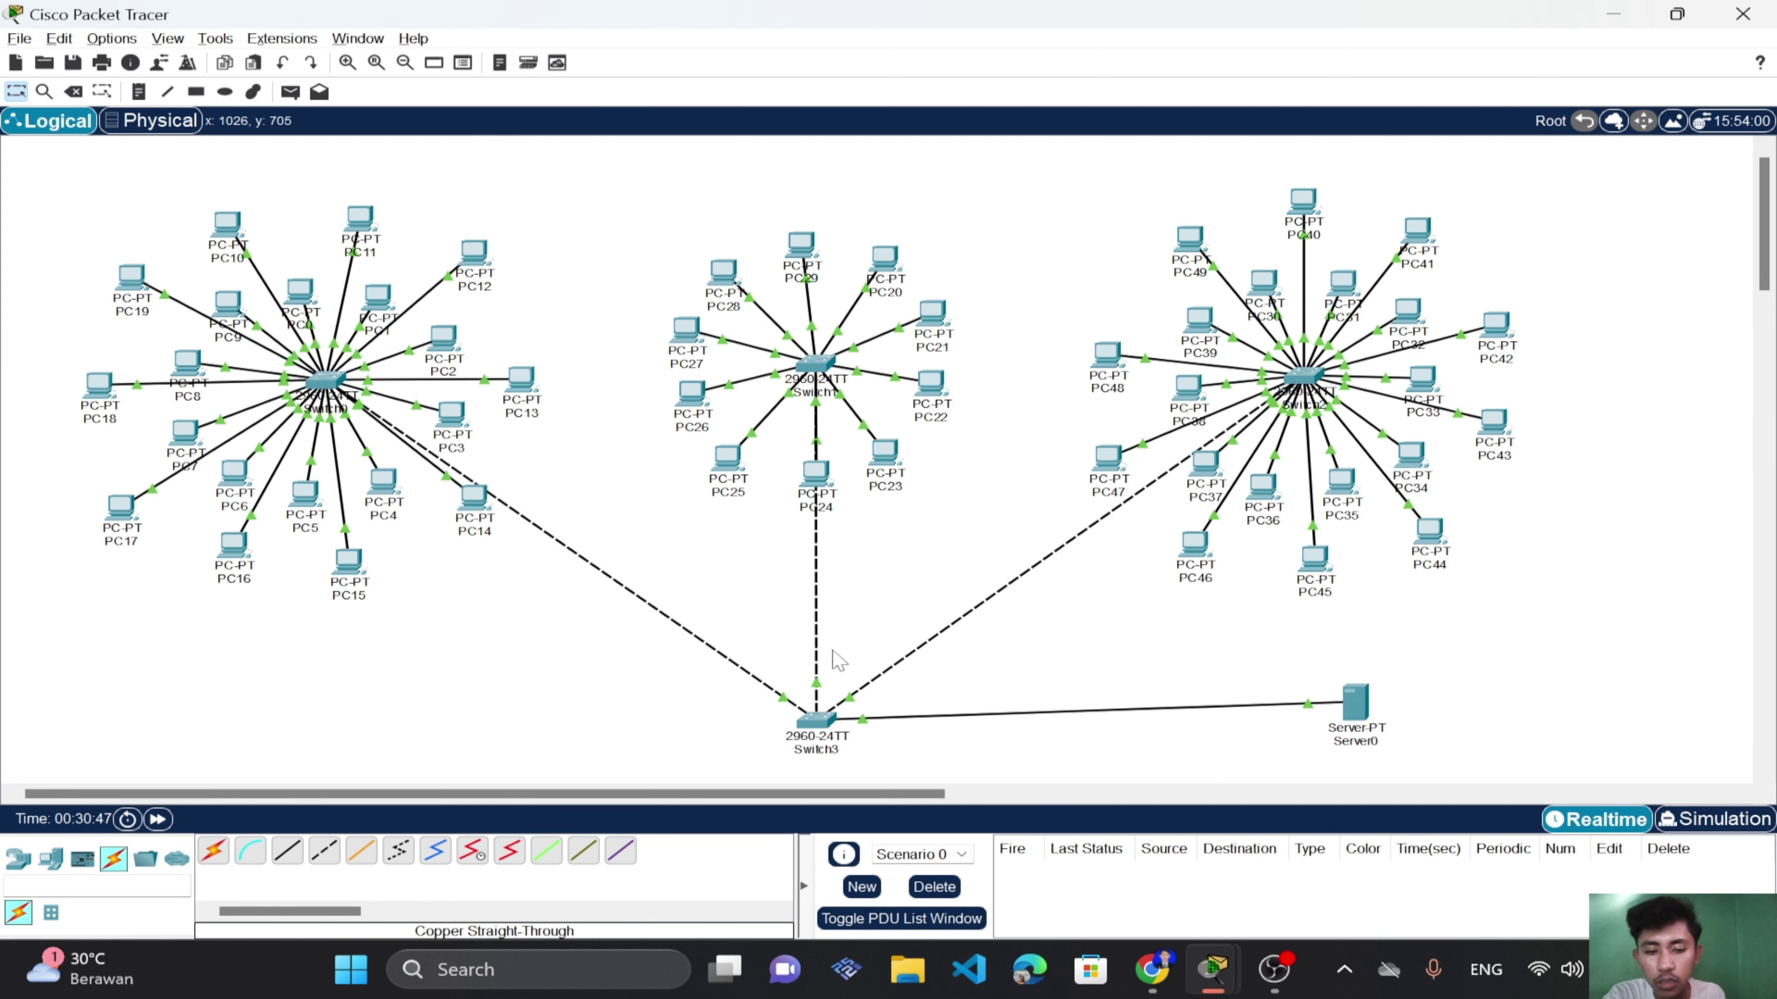